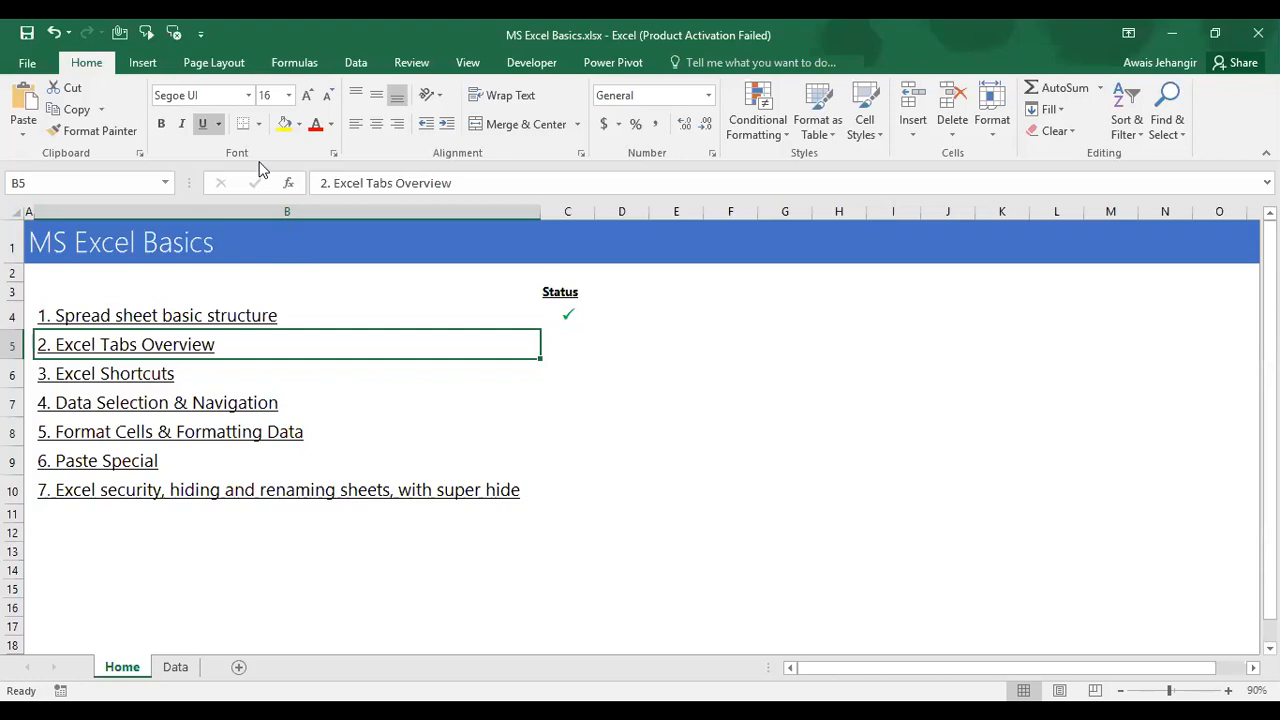
# Step: Glance at the Data sheet and back, select E7 and H3, then restore the window to a smaller size
pyautogui.hotkey('ctrl', 'pagedown')
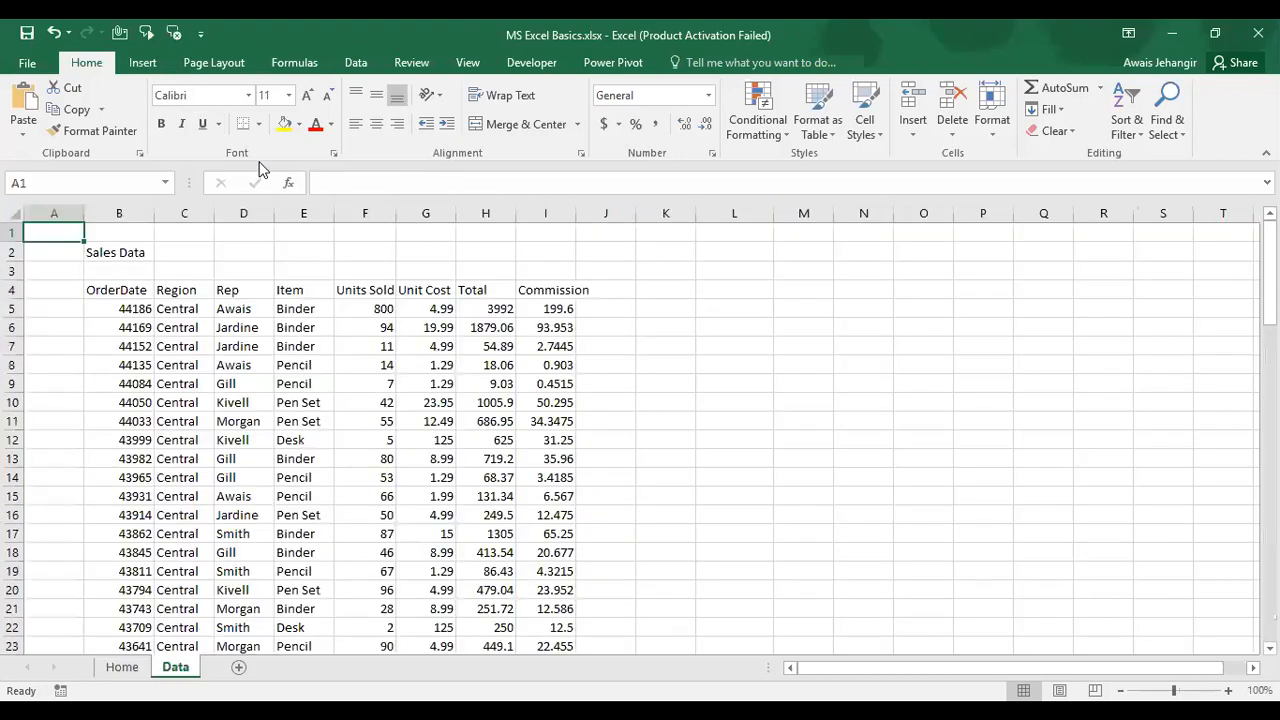
pyautogui.hotkey('ctrl', 'pageup')
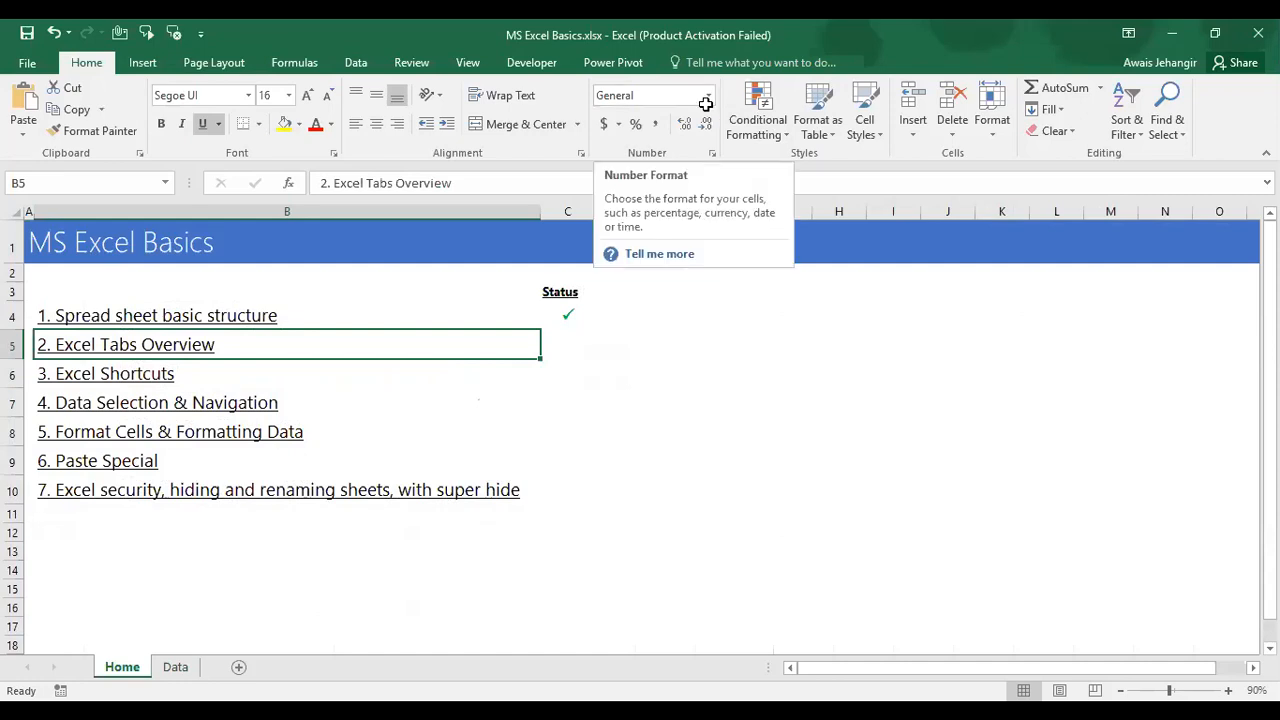
pyautogui.click(698, 395)
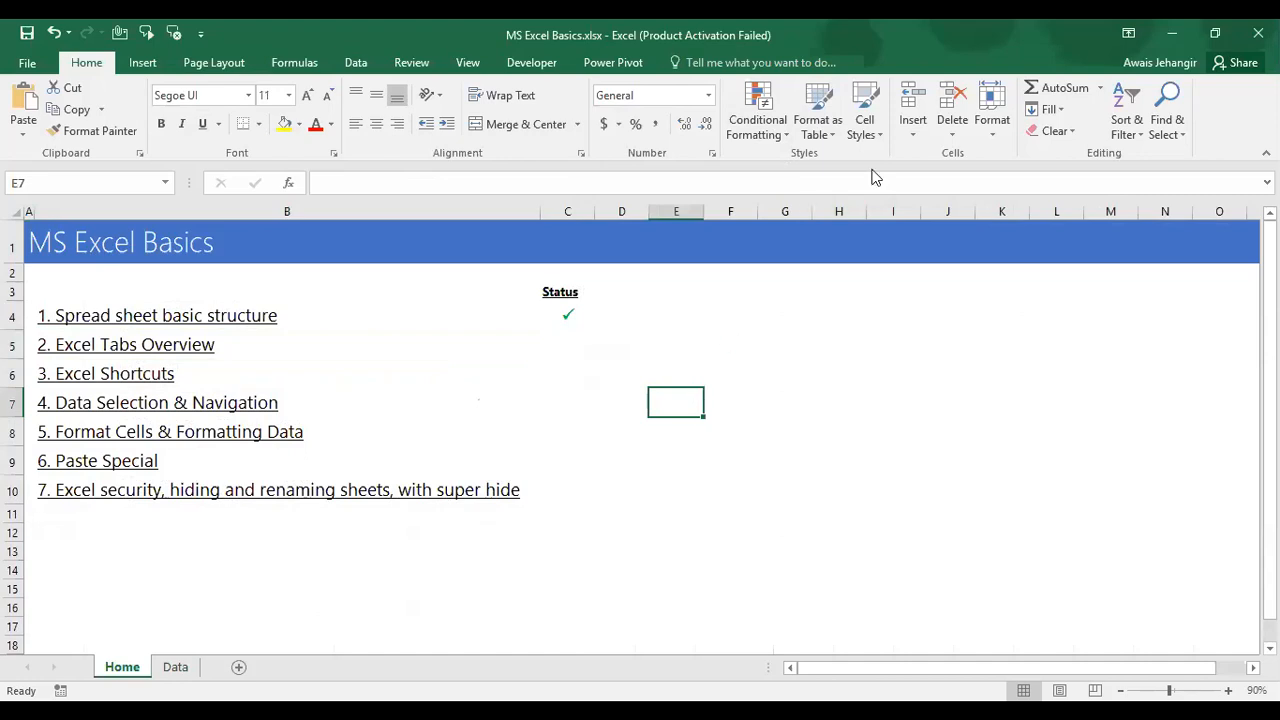
pyautogui.click(862, 287)
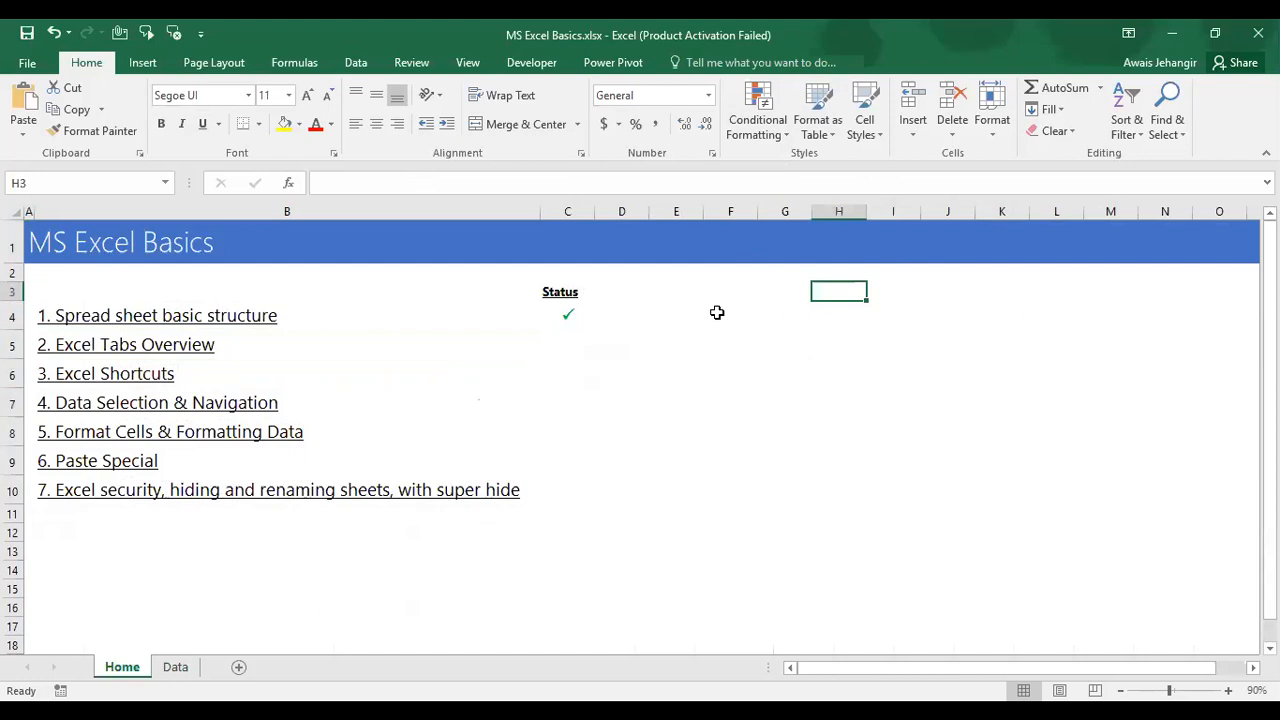
pyautogui.click(1214, 33)
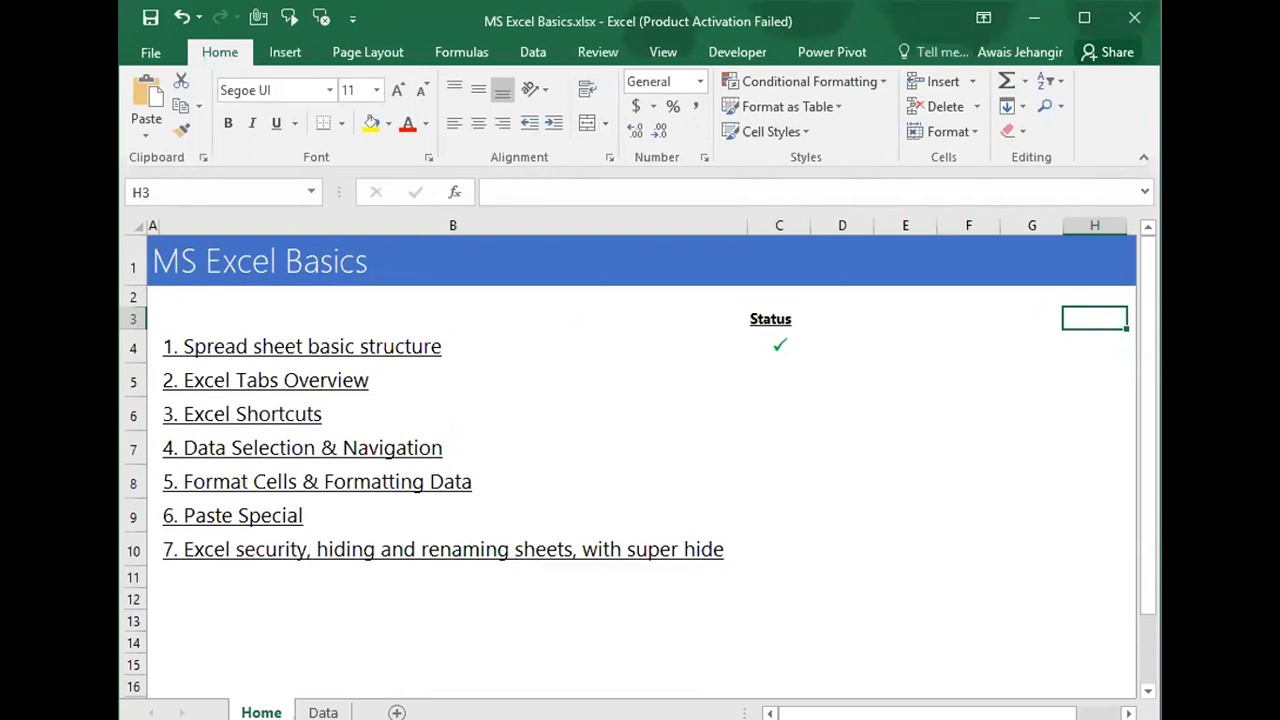
# Step: Show the Data ribbon tab and maximize the workbook window to fill the screen
pyautogui.hotkey('alt', 'Tab')
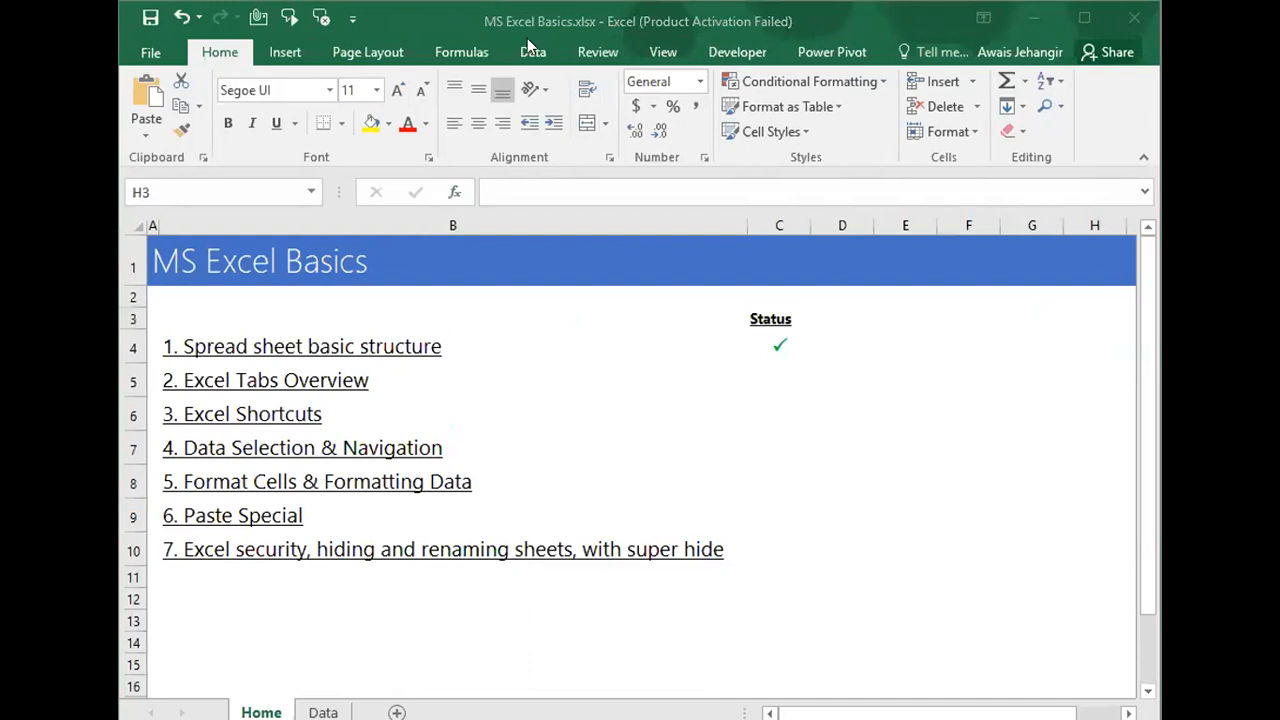
pyautogui.click(532, 54)
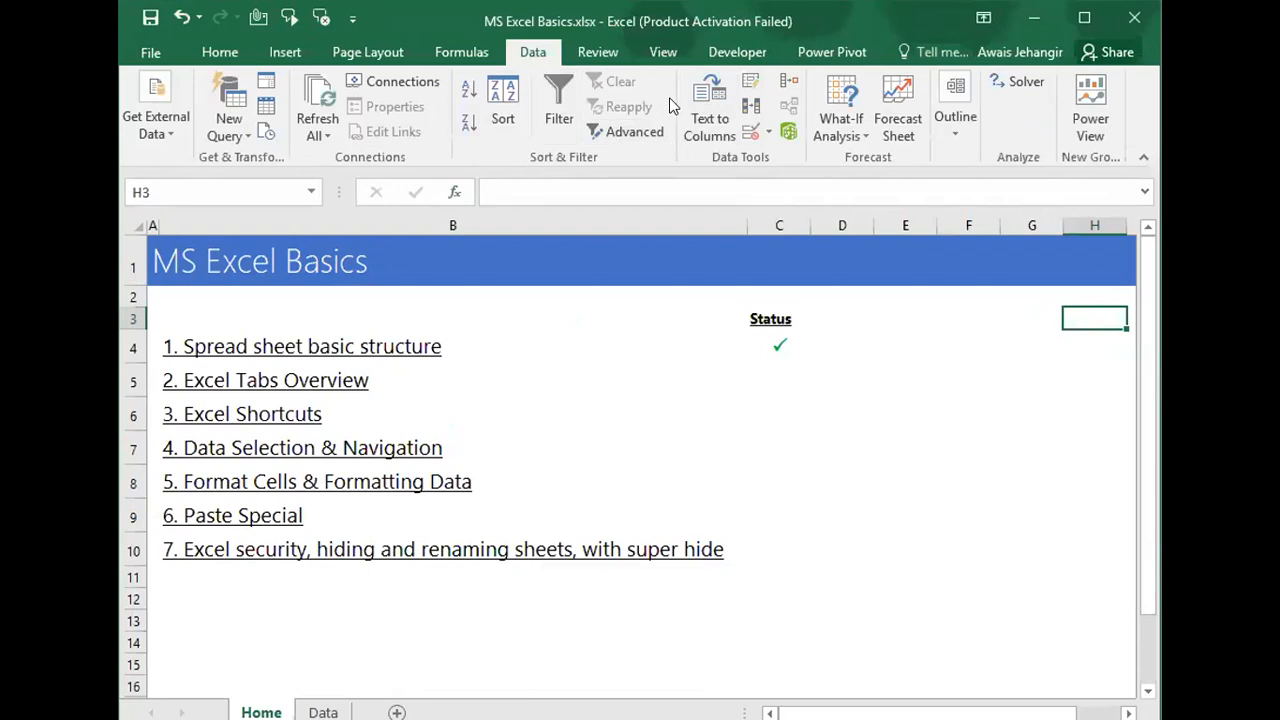
pyautogui.click(1084, 20)
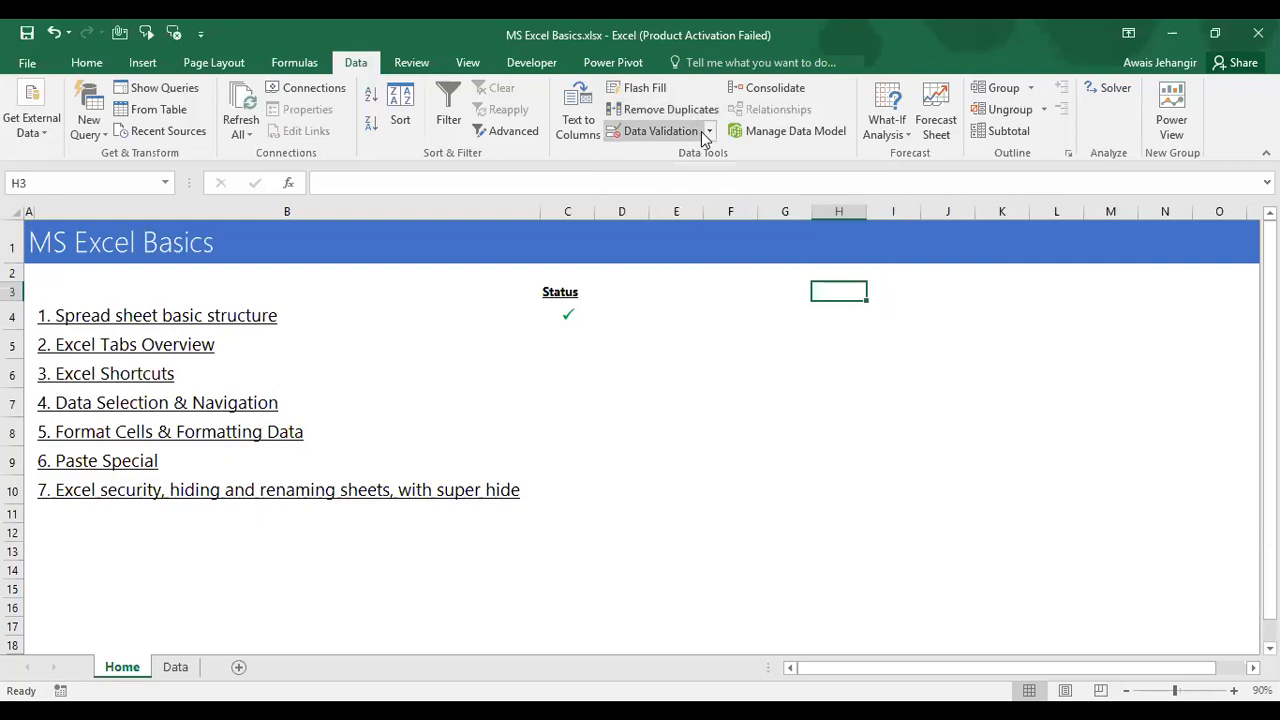
# Step: Select C4 on the Home sheet, move to the Data sheet and select cell K4
pyautogui.click(562, 318)
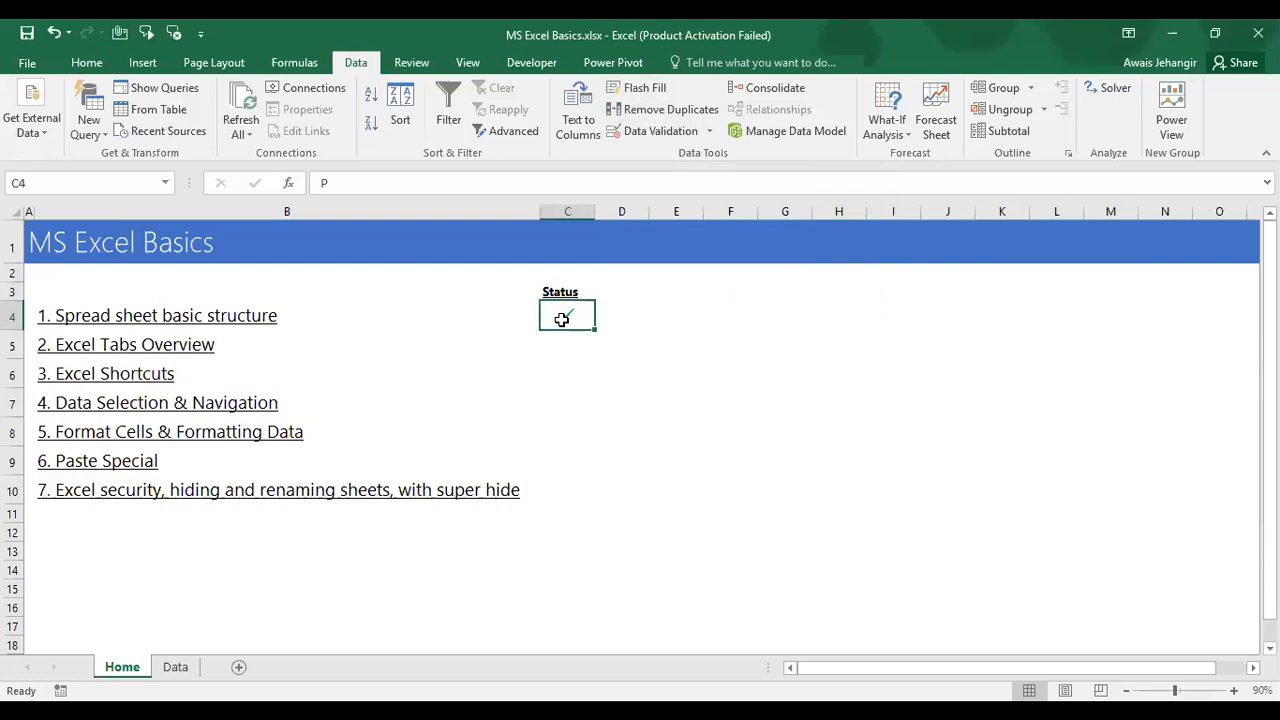
pyautogui.hotkey('ctrl', 'pagedown')
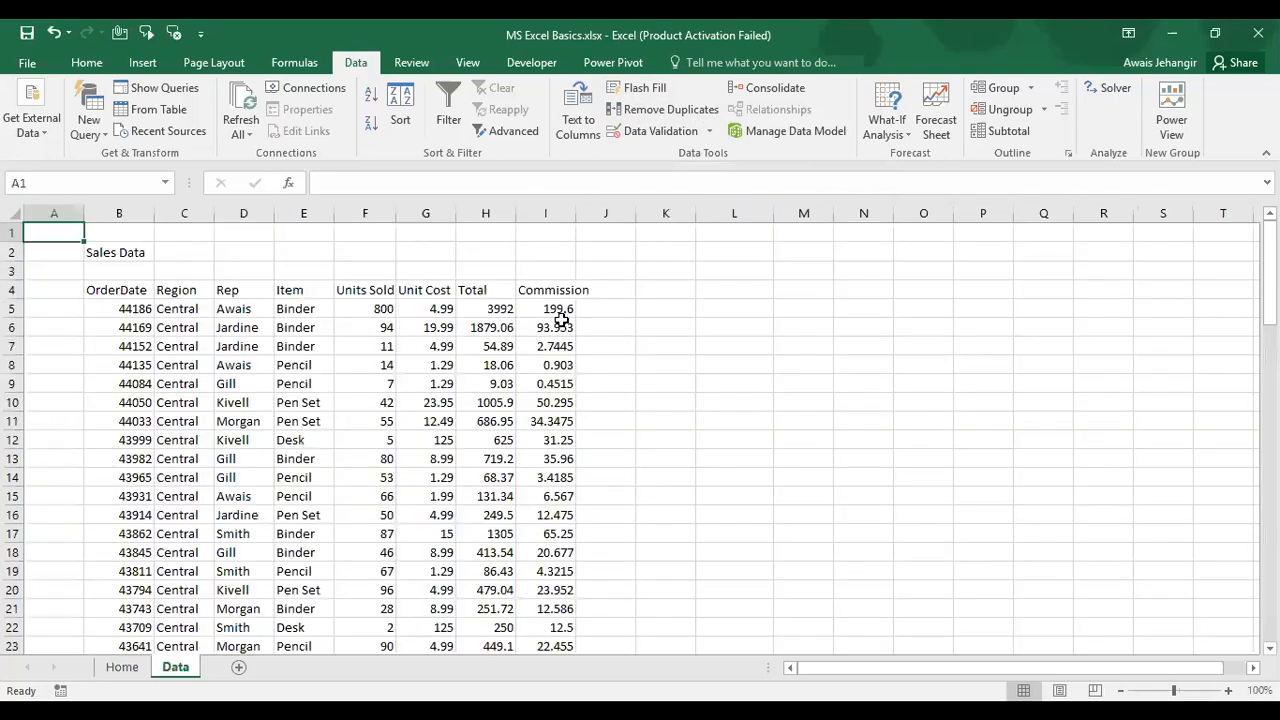
pyautogui.click(668, 293)
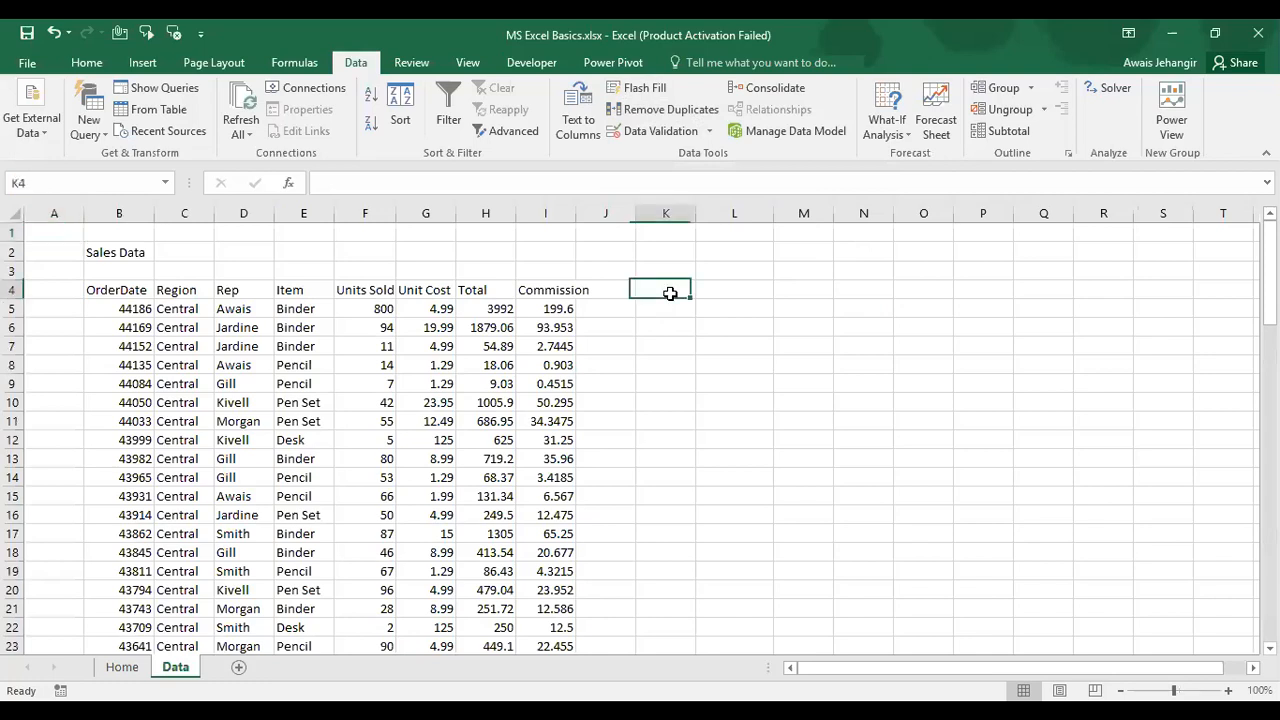
pyautogui.click(712, 133)
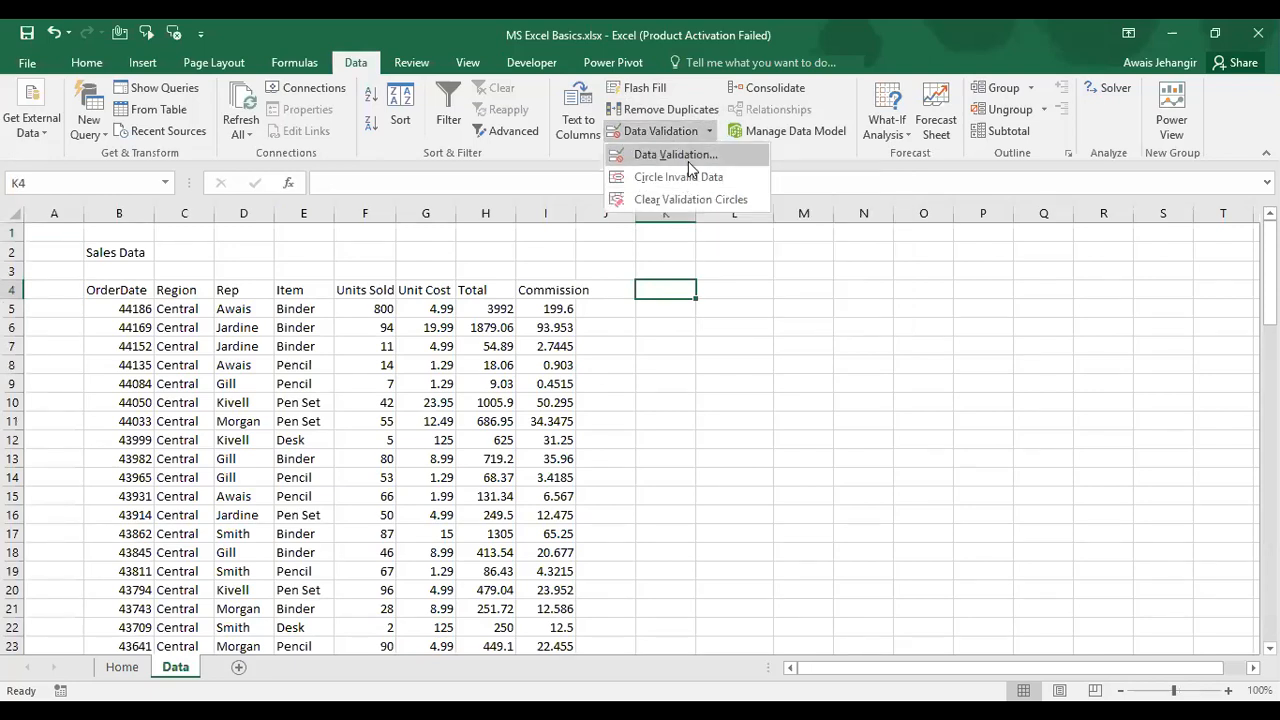
pyautogui.click(676, 155)
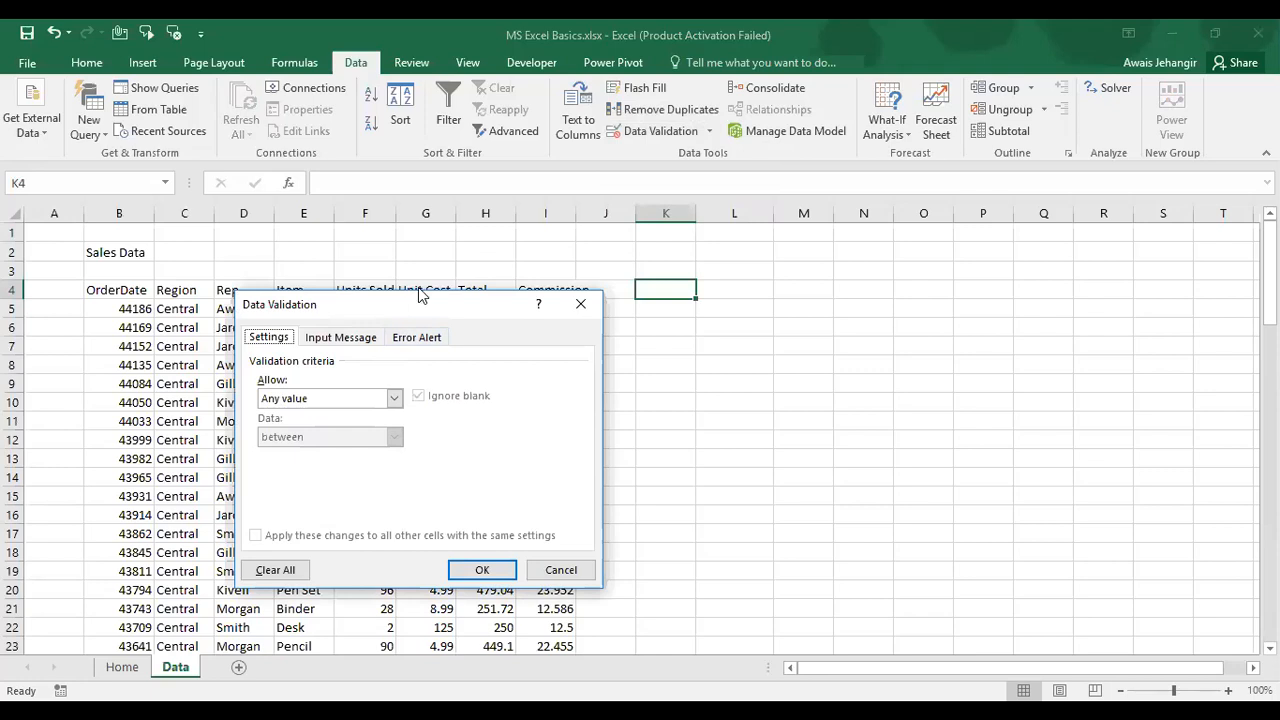
pyautogui.moveTo(418, 303); pyautogui.dragTo(310, 193)
pyautogui.click(375, 285)
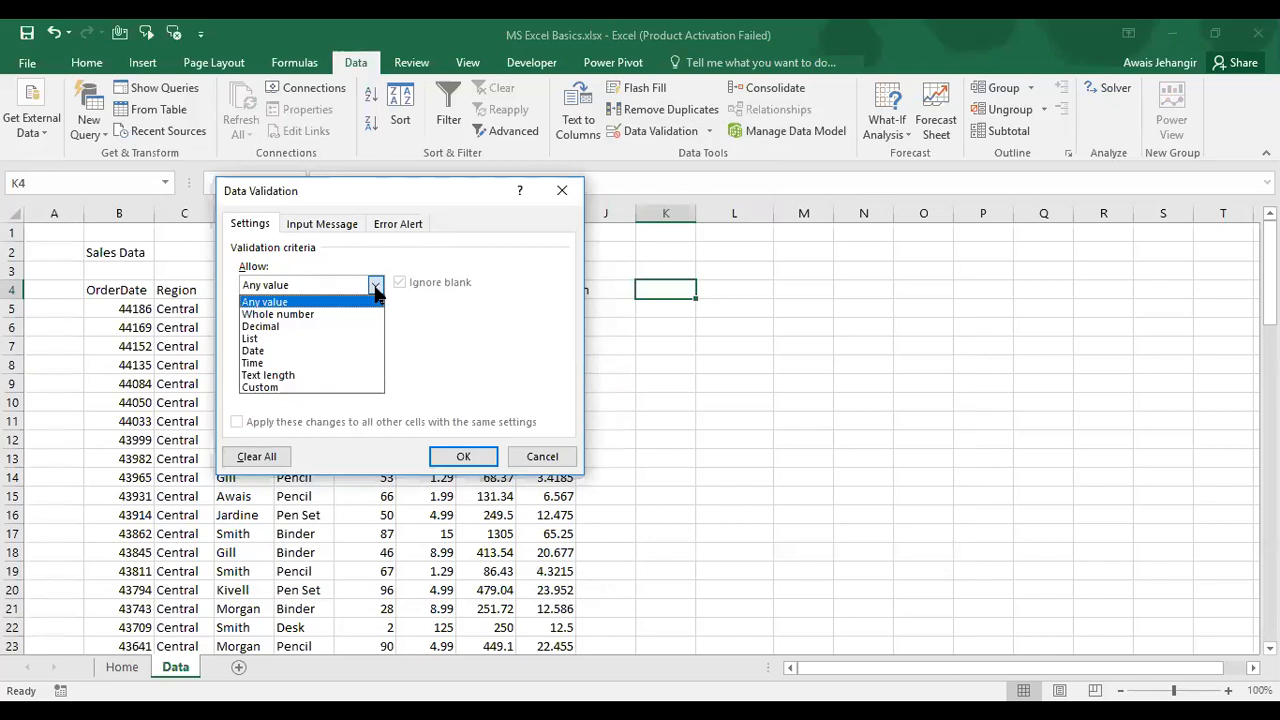
pyautogui.click(375, 287)
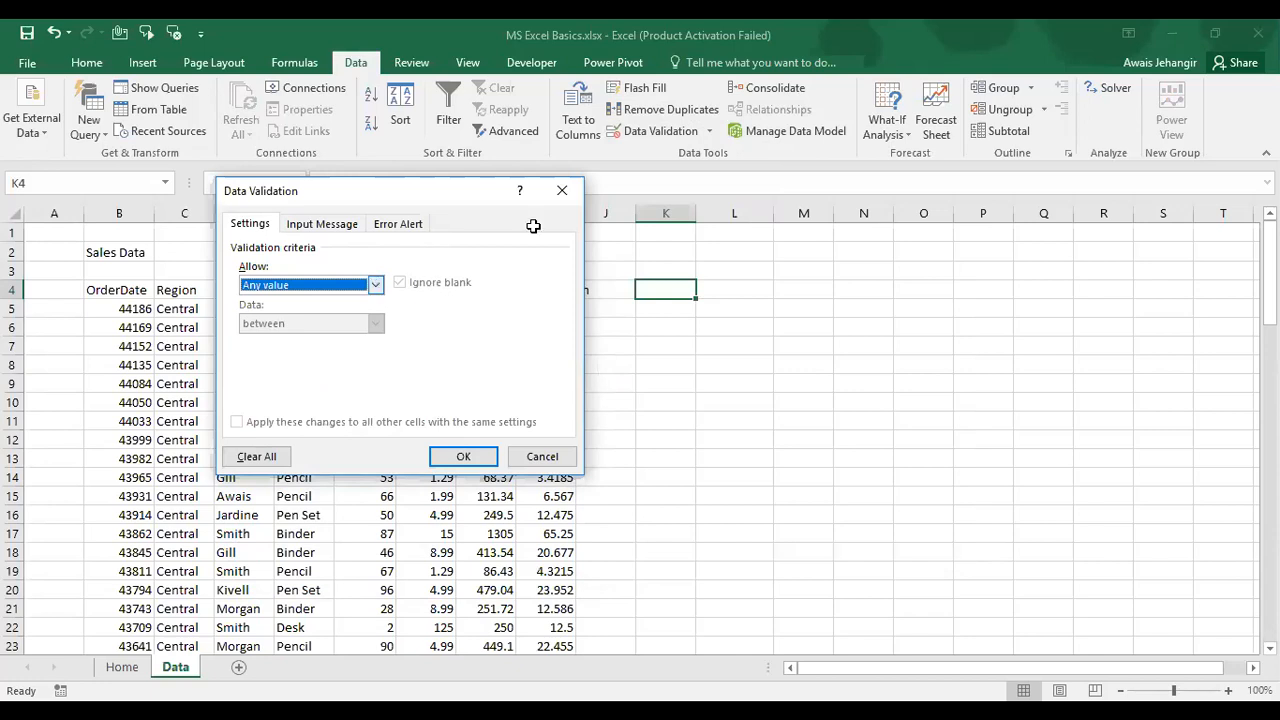
pyautogui.press('Escape')
pyautogui.click(743, 273)
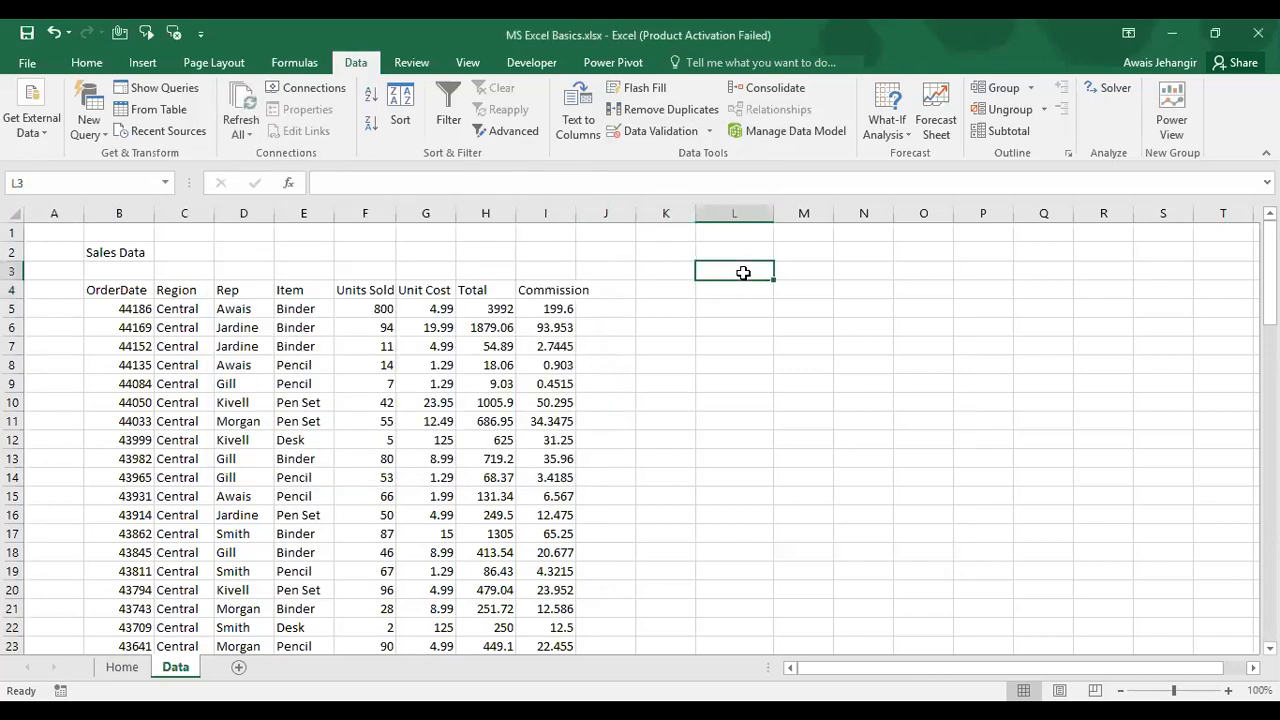
# Step: Enter the label YOUR AGE: in cell L3, fixing typos along the way
pyautogui.write('you')
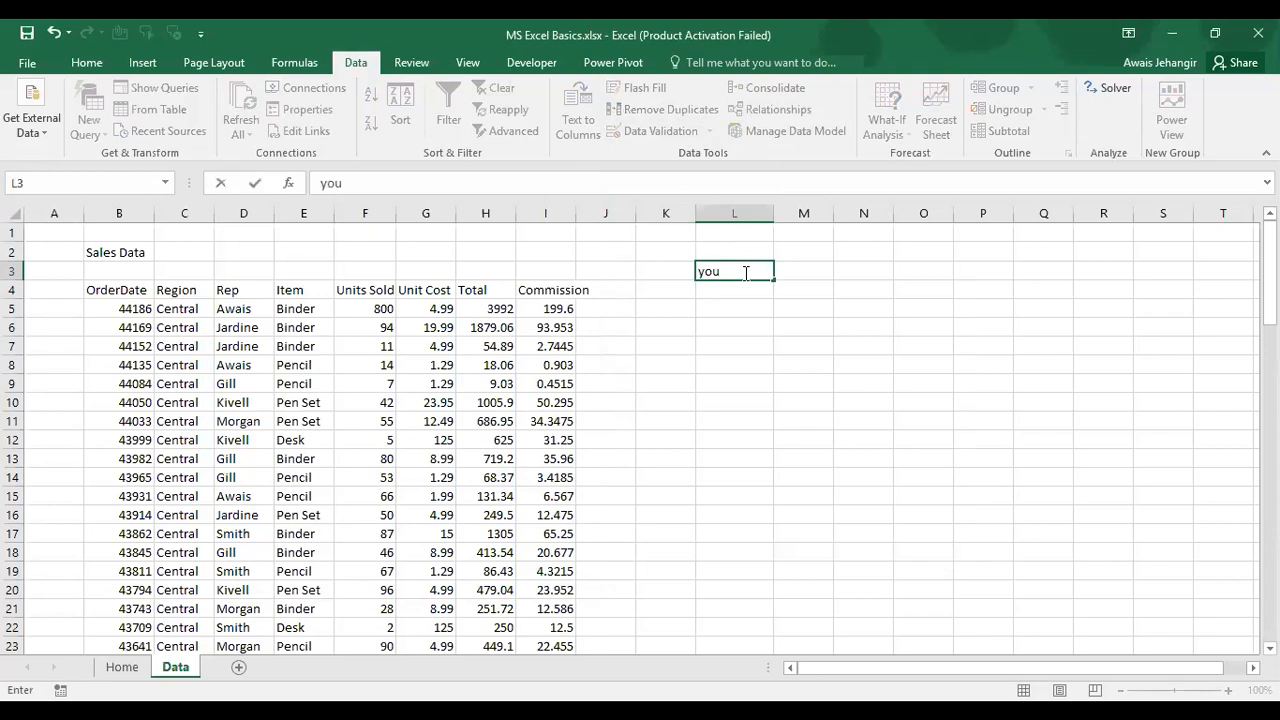
pyautogui.press('BackSpace')
pyautogui.press('BackSpace')
pyautogui.press('BackSpace')
pyautogui.write('YT')
pyautogui.press('BackSpace')
pyautogui.write('OUR A')
pyautogui.press('BackSpace')
pyautogui.write('AGE:')
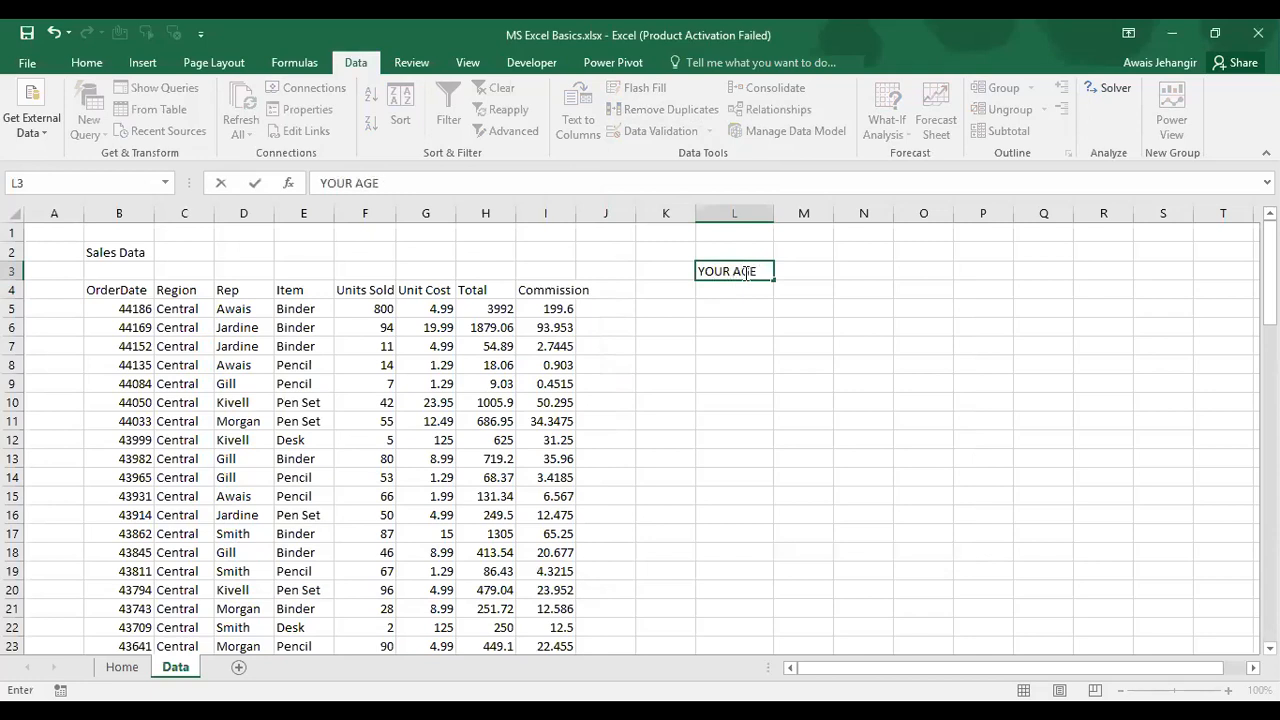
pyautogui.press('Return')
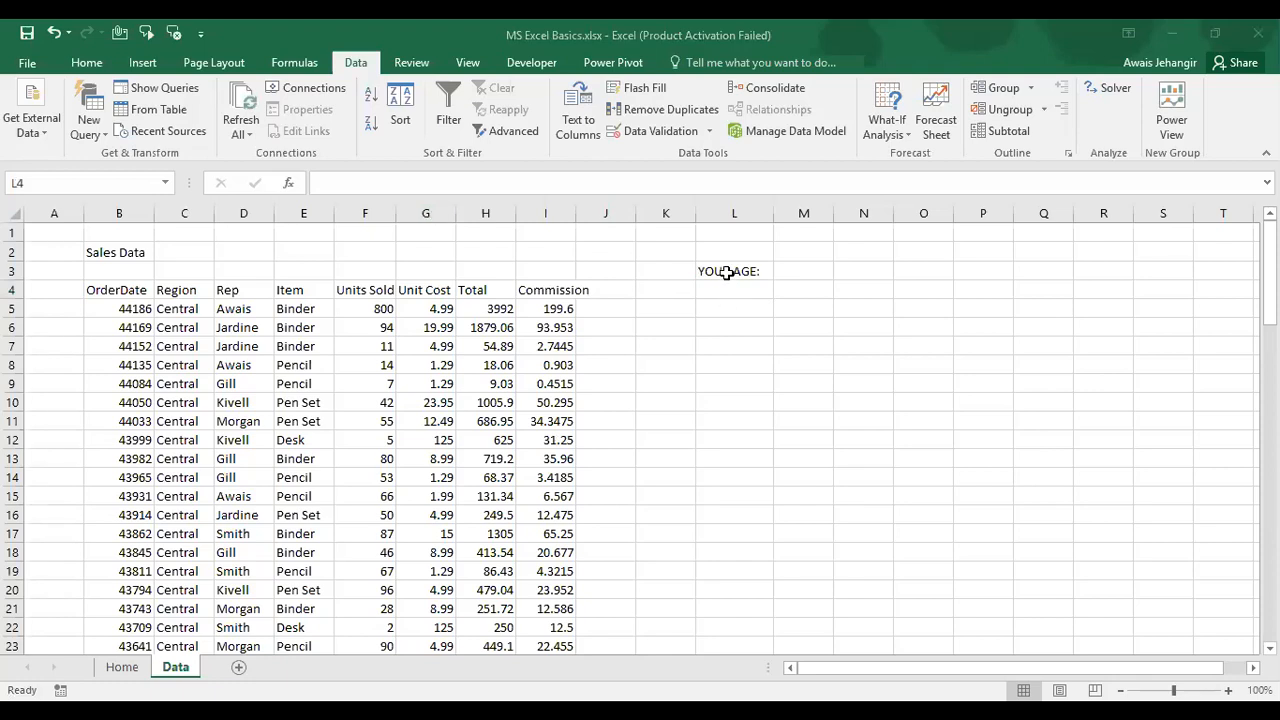
# Step: Give cell L4 a yellow fill colour from the Home tab
pyautogui.click(87, 62)
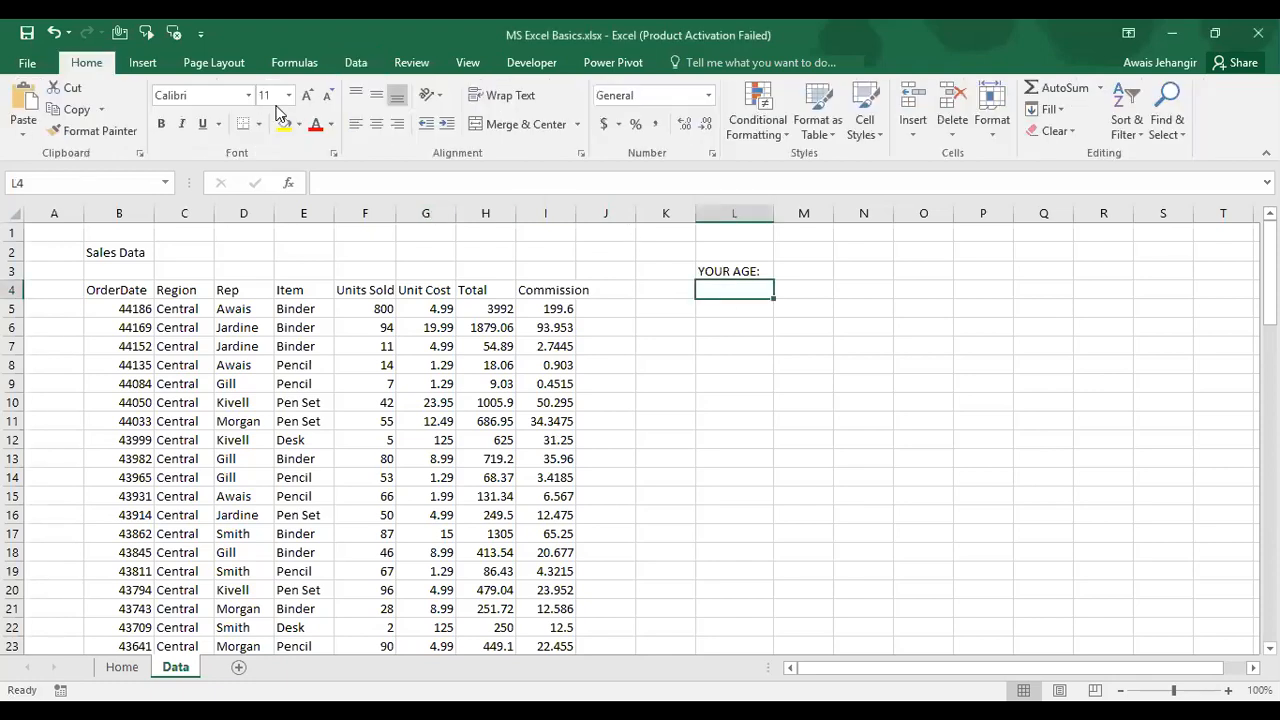
pyautogui.click(284, 124)
pyautogui.press('Right')
pyautogui.press('Left')
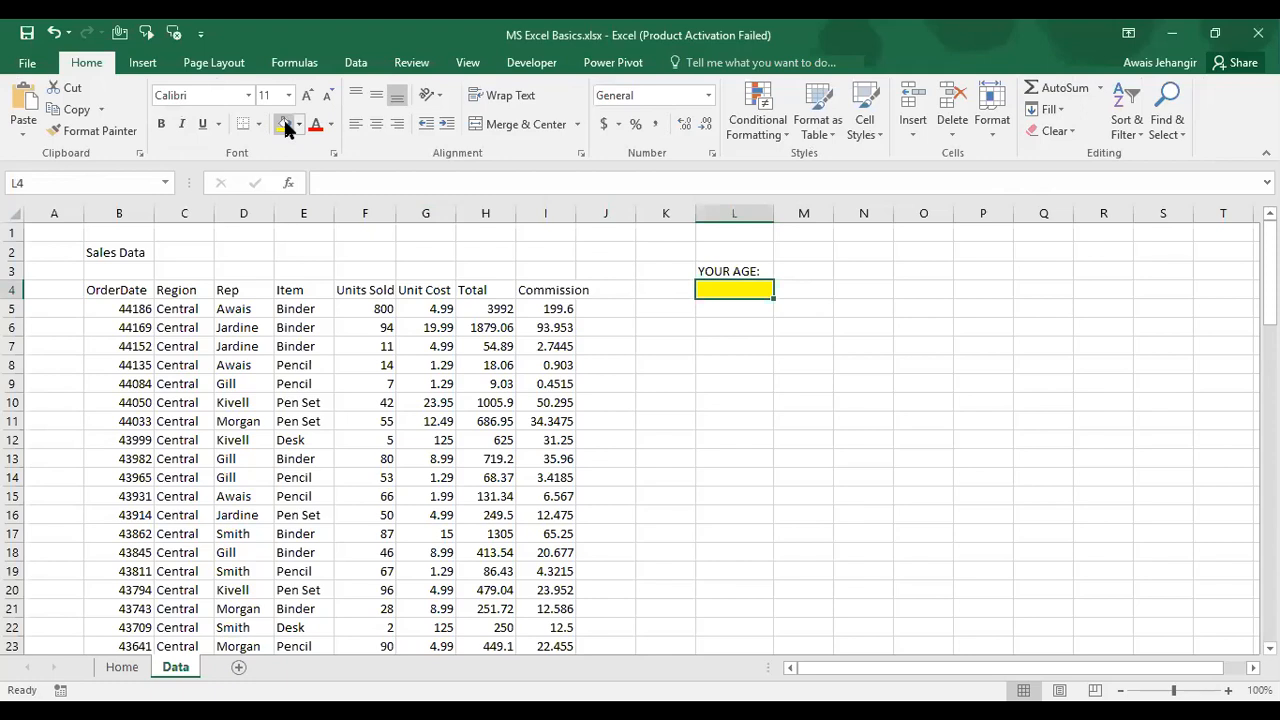
# Step: Try entering 25 YEAR and 78 in L4, cancelling both so it stays empty
pyautogui.write('25 YEAR')
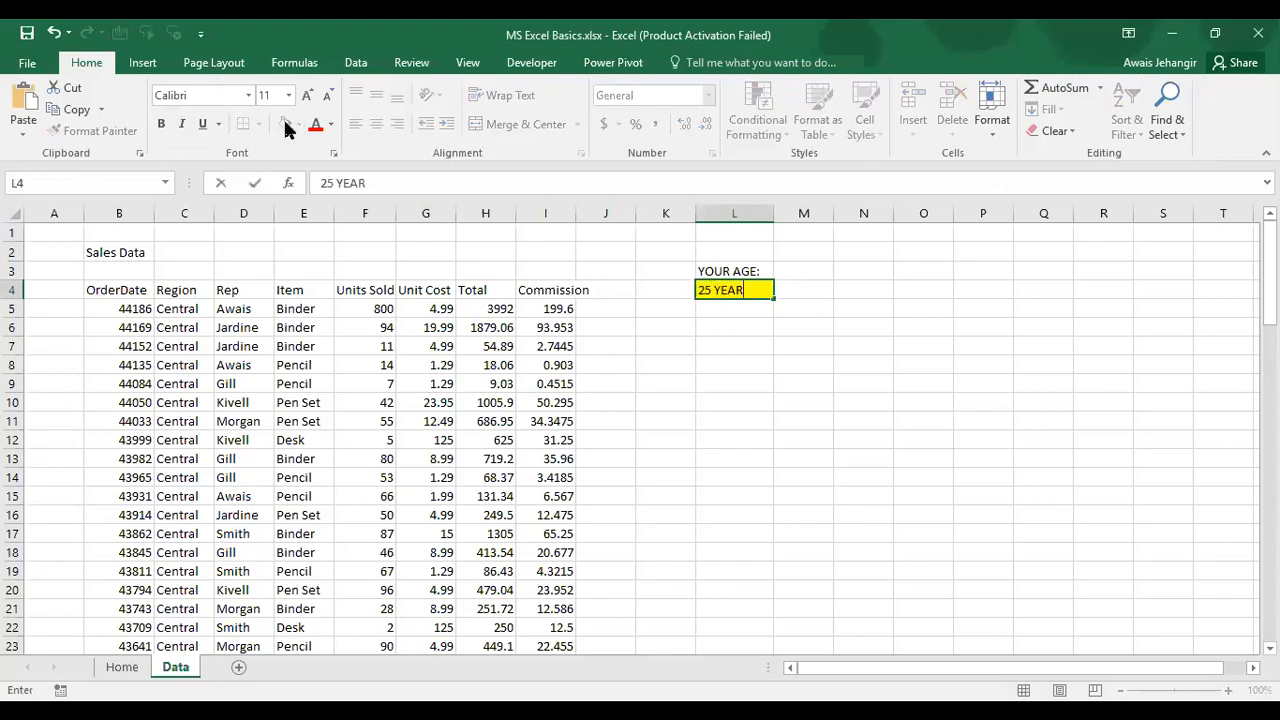
pyautogui.press('Escape')
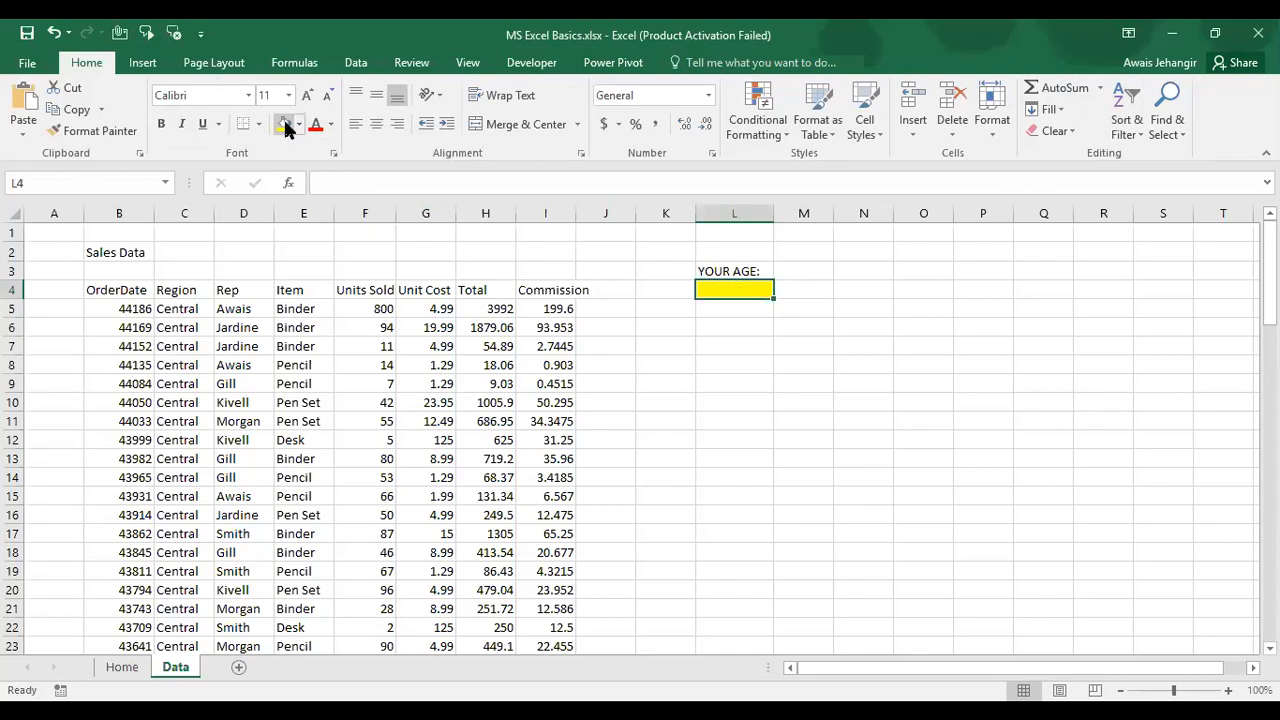
pyautogui.write('78')
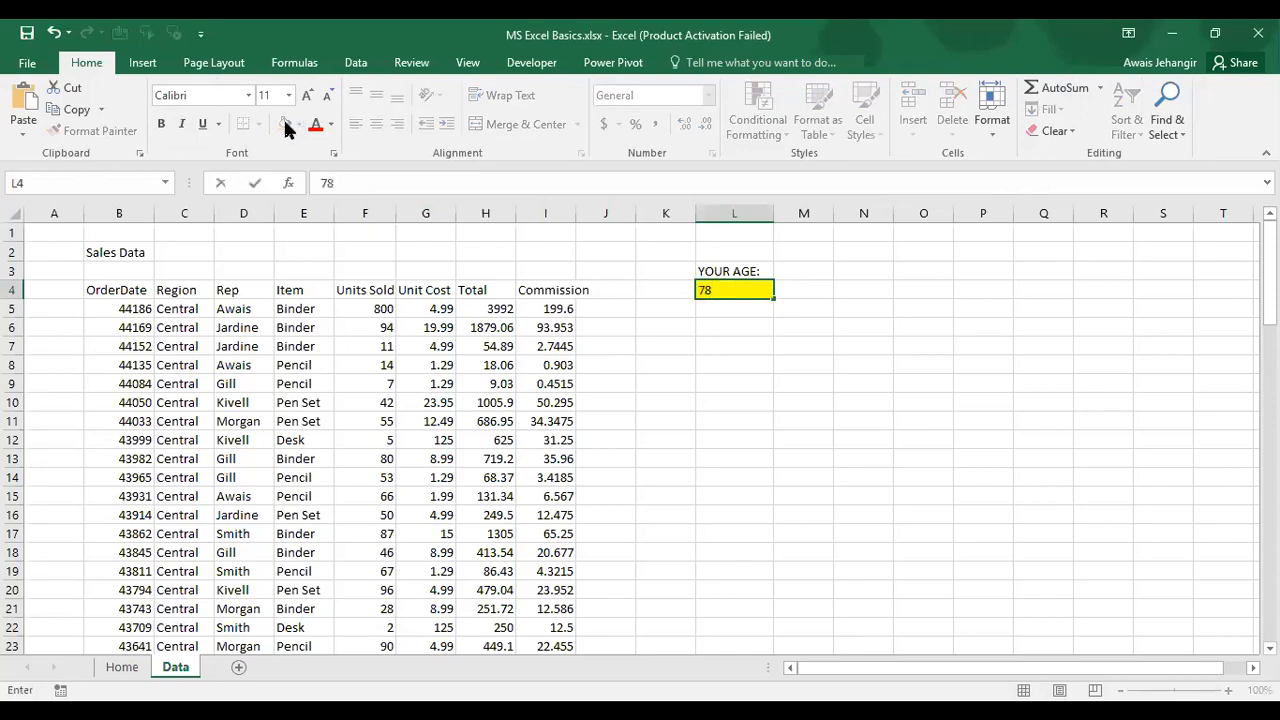
pyautogui.press('Escape')
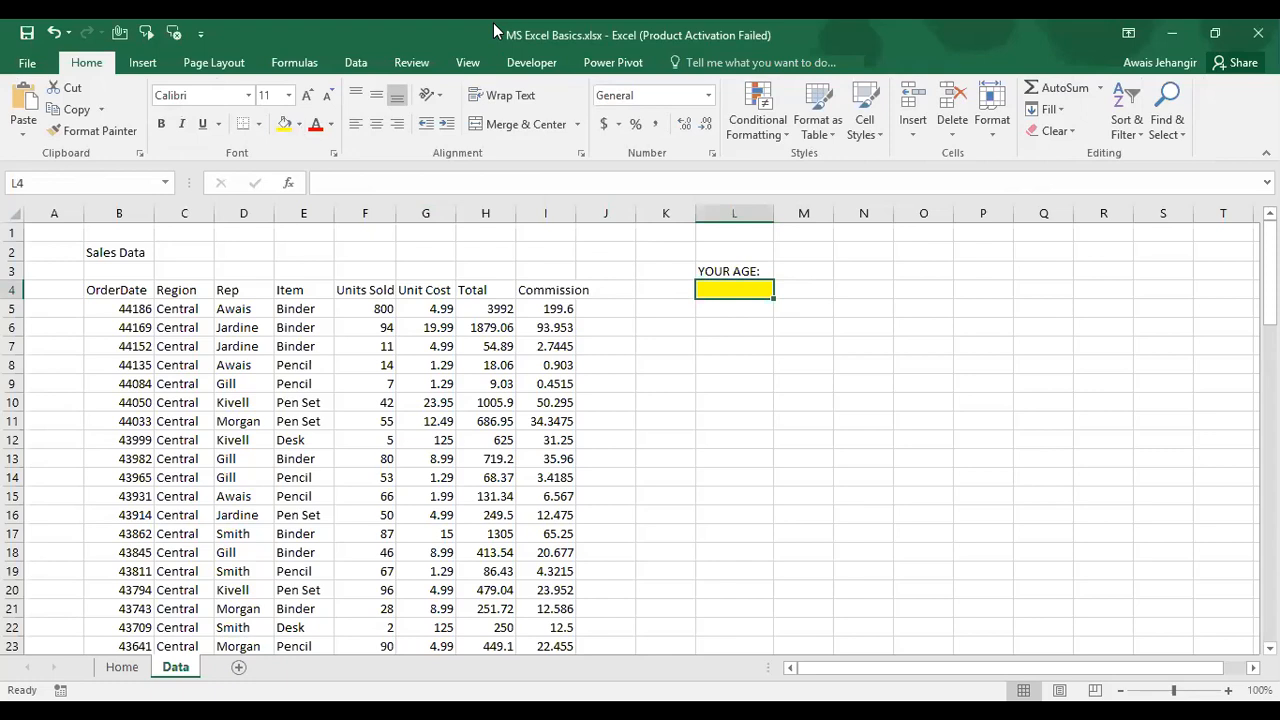
# Step: Add a Data Validation rule on L4 allowing whole numbers between 15 and 50
pyautogui.click(358, 62)
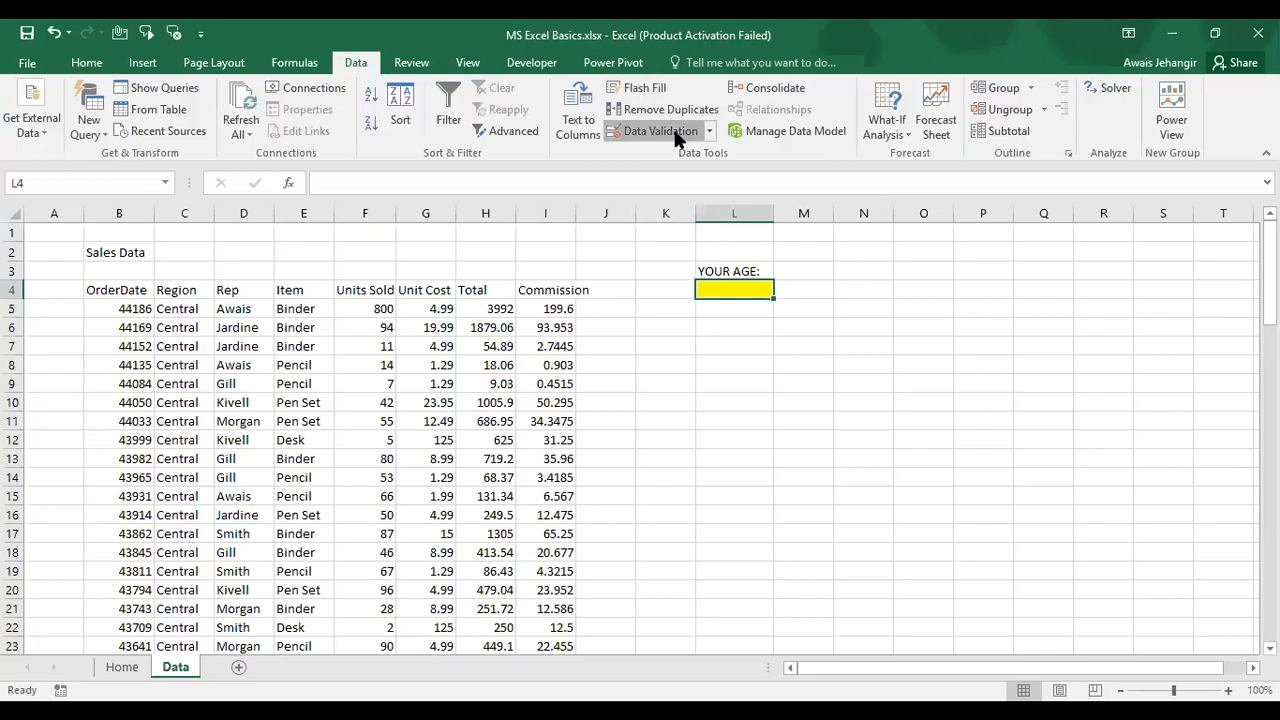
pyautogui.click(347, 283)
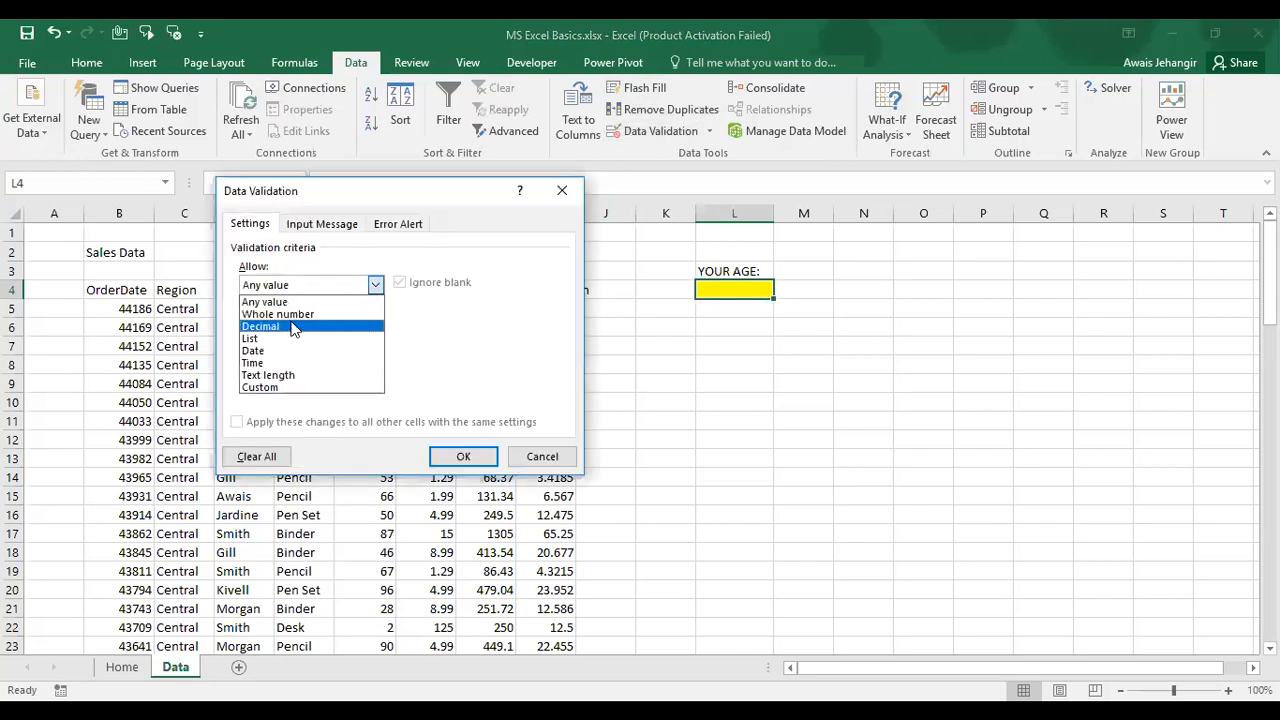
pyautogui.click(291, 315)
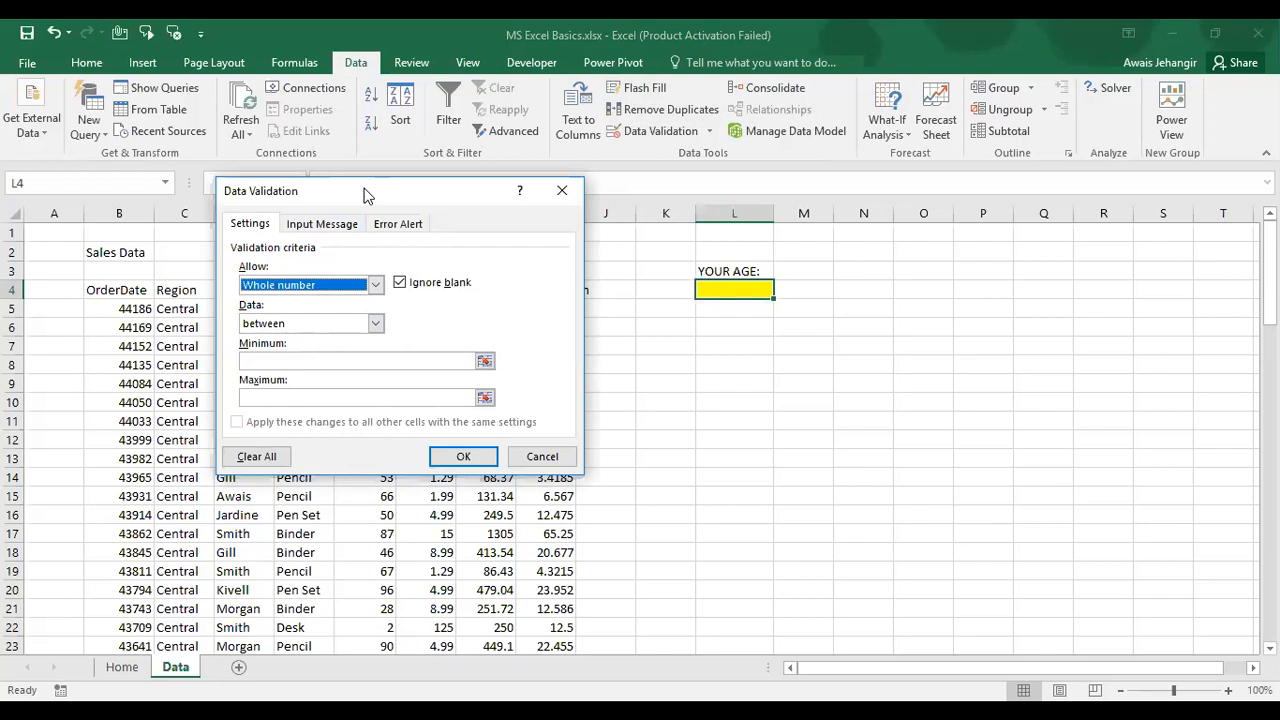
pyautogui.click(314, 325)
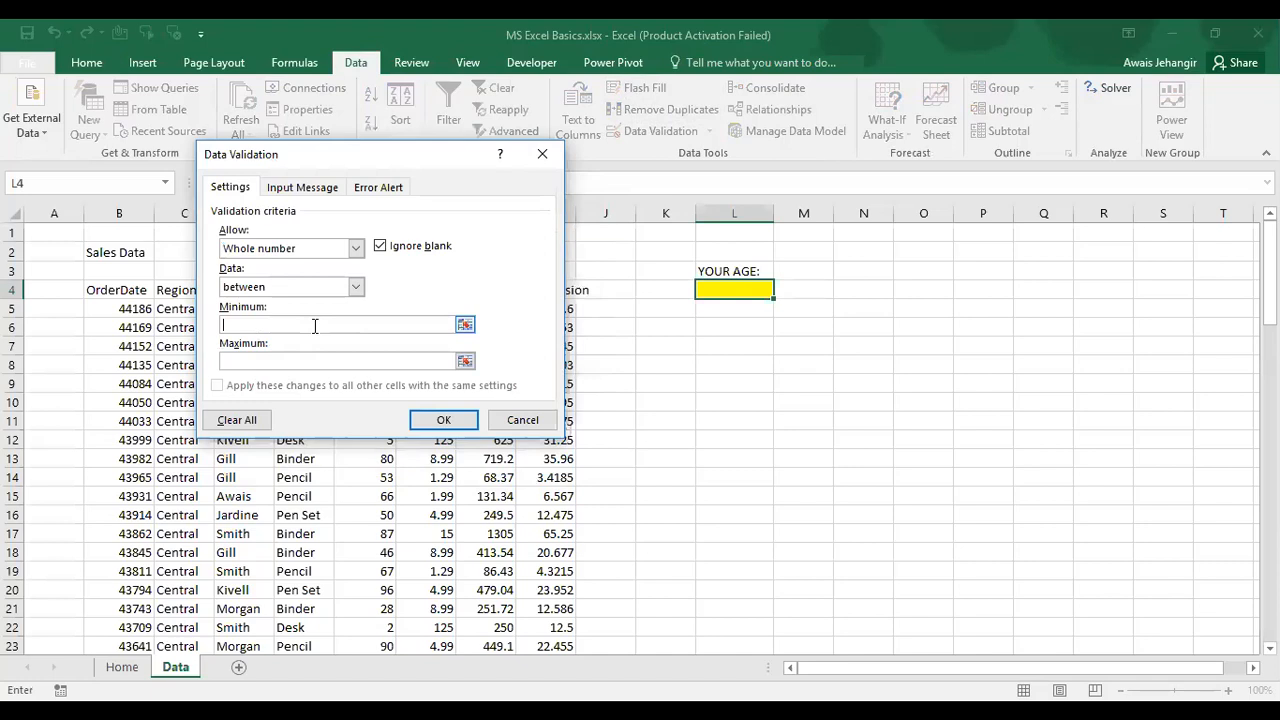
pyautogui.write('15')
pyautogui.press('Tab')
pyautogui.write('50')
pyautogui.click(466, 428)
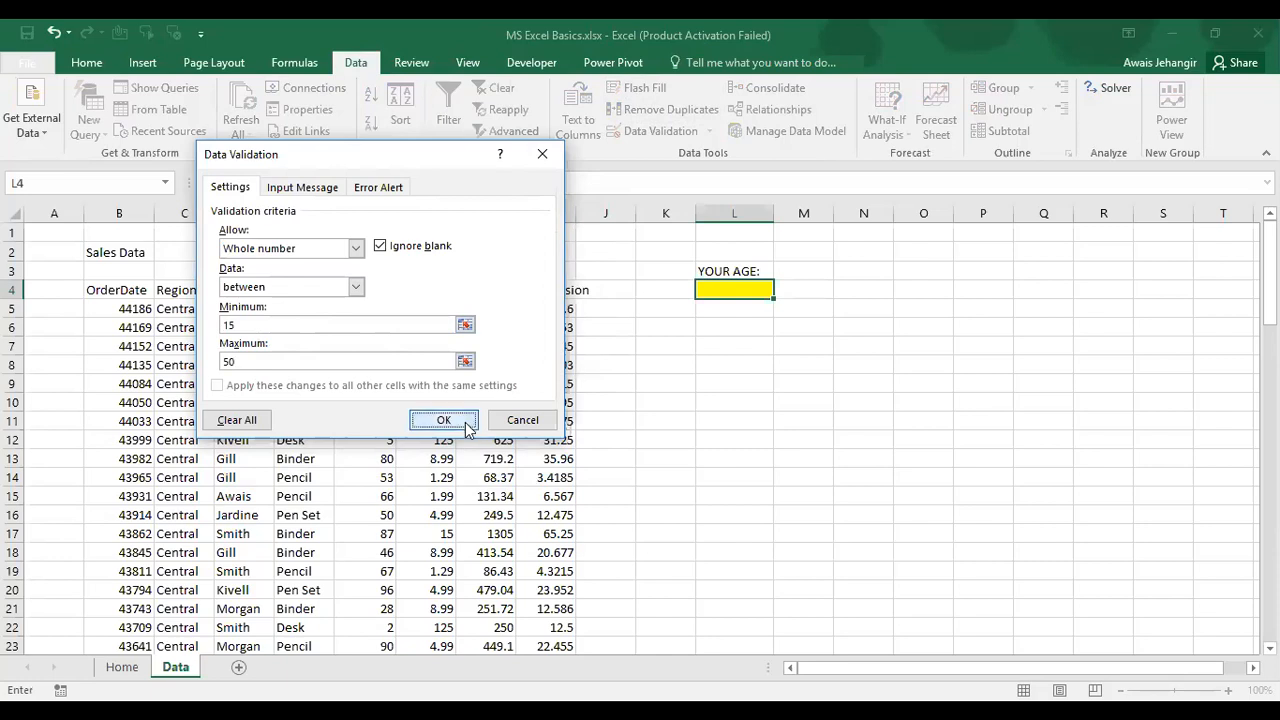
# Step: Test the rule by entering 87 in L4 and cancel the rejection alert
pyautogui.write('87')
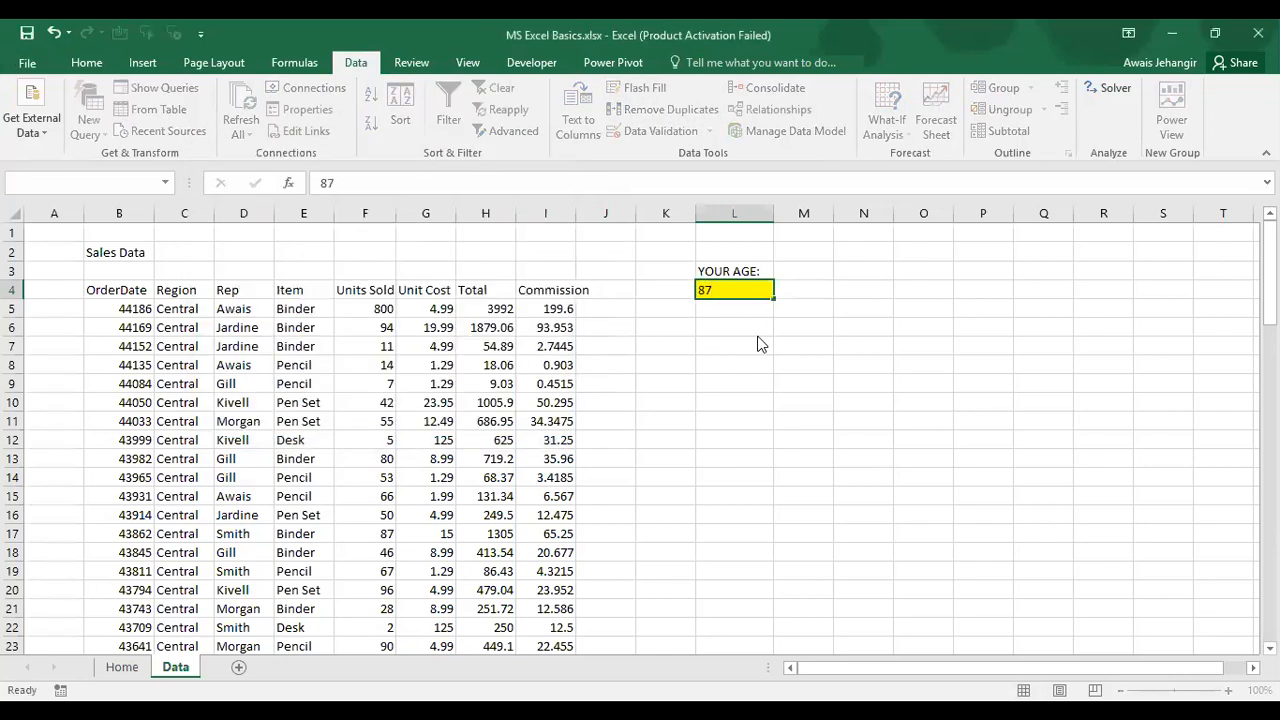
pyautogui.press('Return')
pyautogui.write('87')
pyautogui.press('Return')
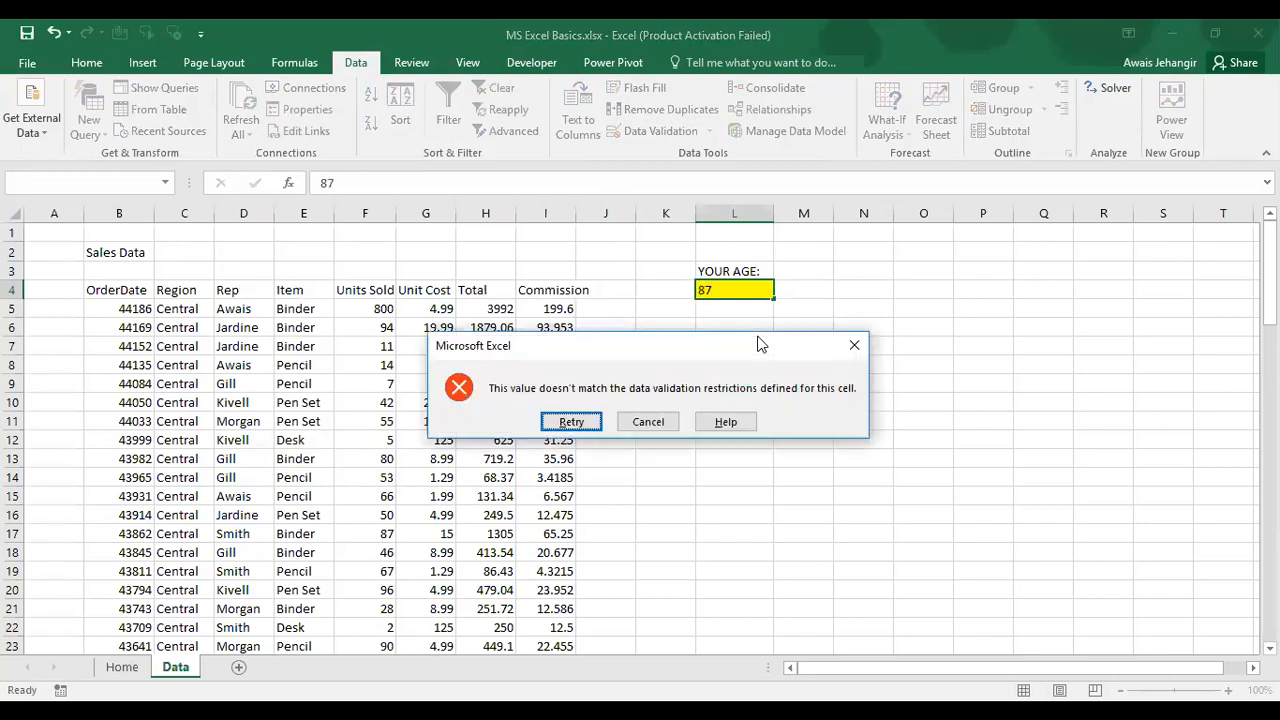
pyautogui.click(648, 421)
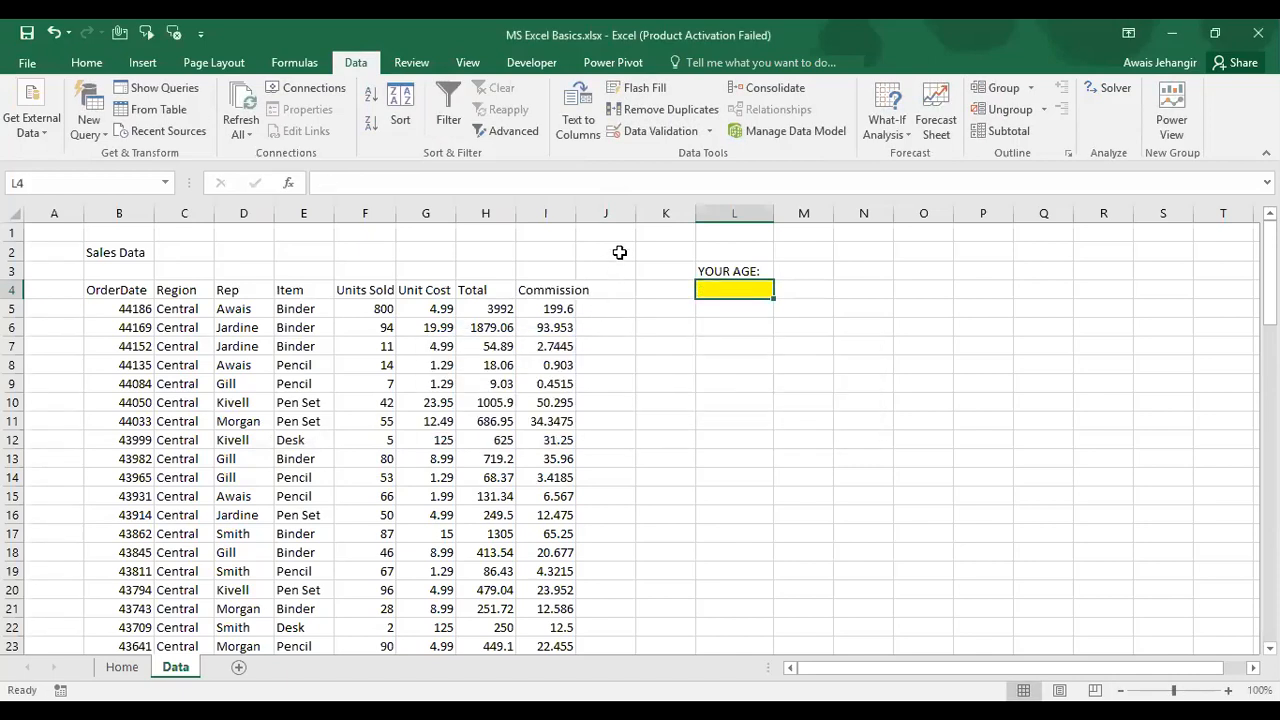
# Step: Set L4's input message title to Enter Years with text 'Please entre only whole number'
pyautogui.click(710, 131)
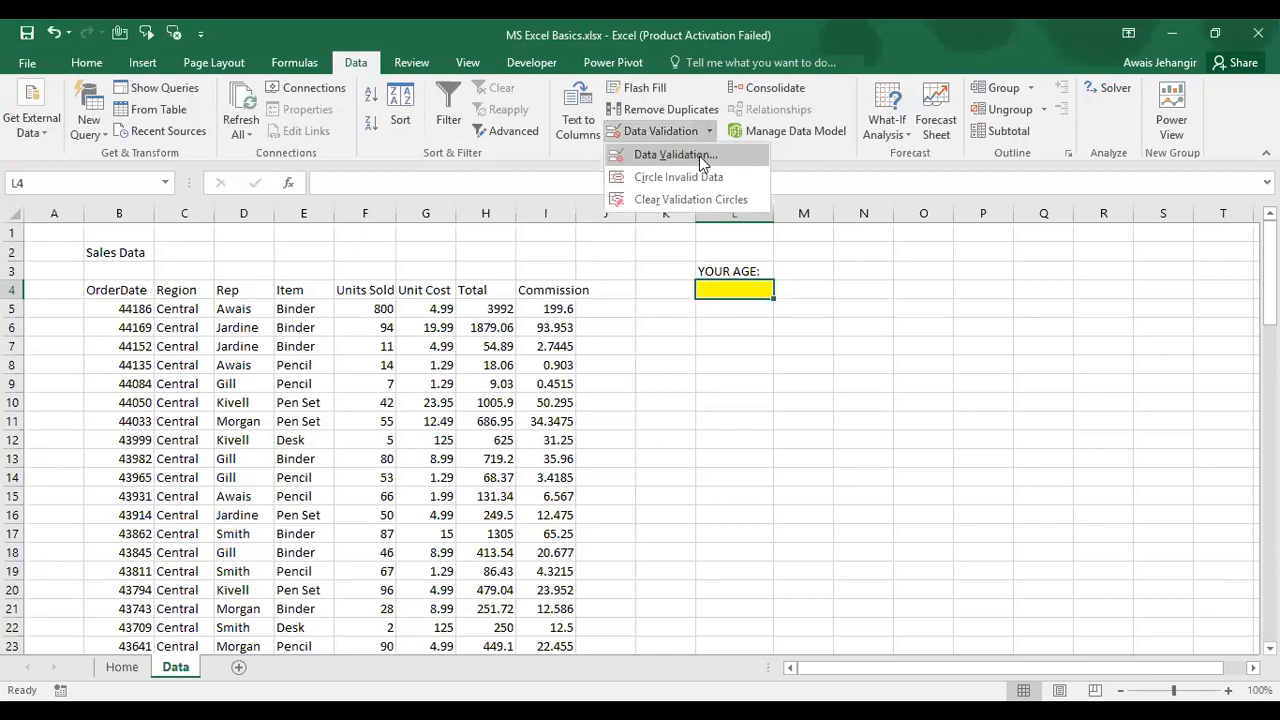
pyautogui.click(699, 155)
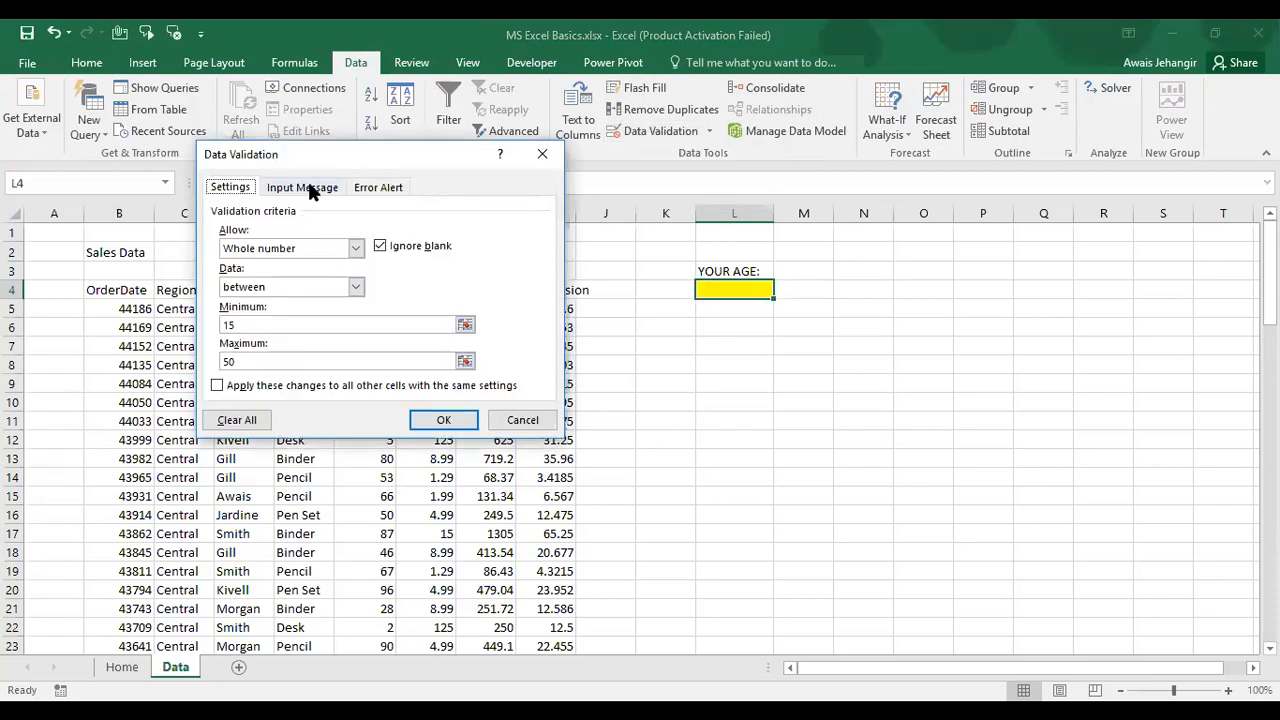
pyautogui.click(305, 187)
pyautogui.click(318, 274)
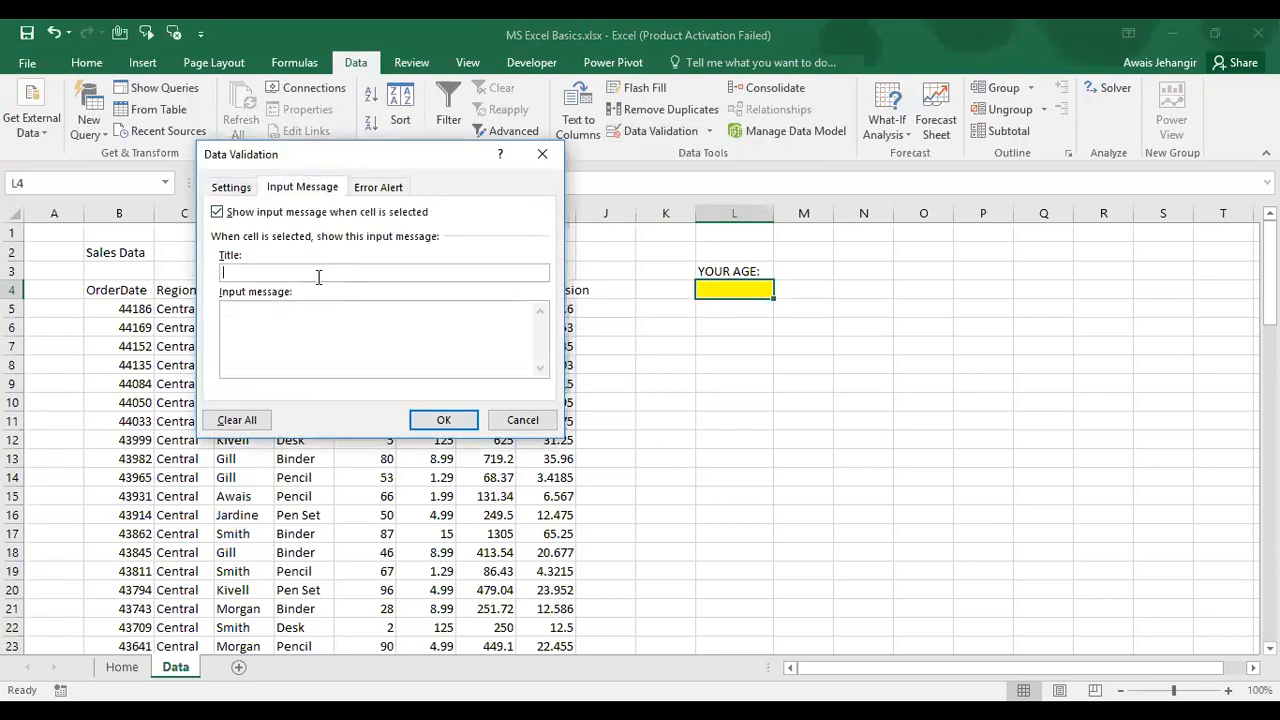
pyautogui.write('ent')
pyautogui.press('BackSpace')
pyautogui.press('BackSpace')
pyautogui.press('BackSpace')
pyautogui.write('Enter Years')
pyautogui.press('Tab')
pyautogui.write('Please ')
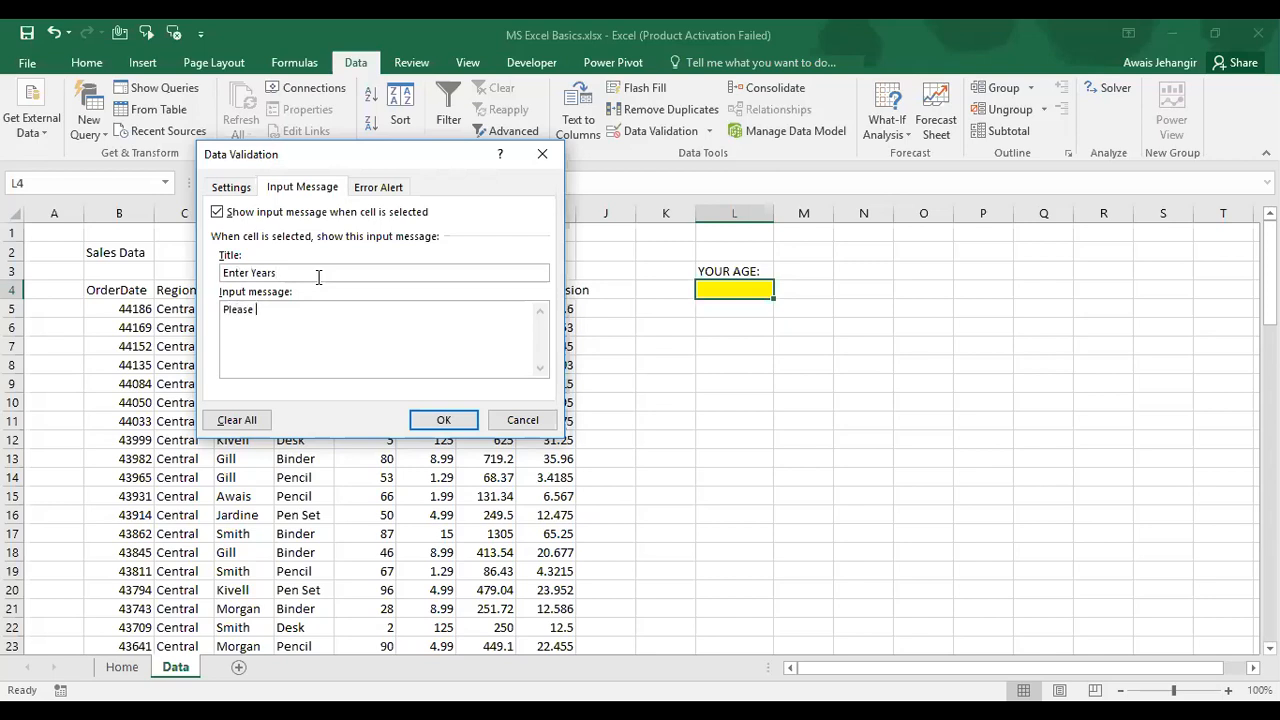
pyautogui.write('entre only whole number')
# Step: Set the error alert message to 'Please enter only whole number' and save the validation
pyautogui.click(399, 187)
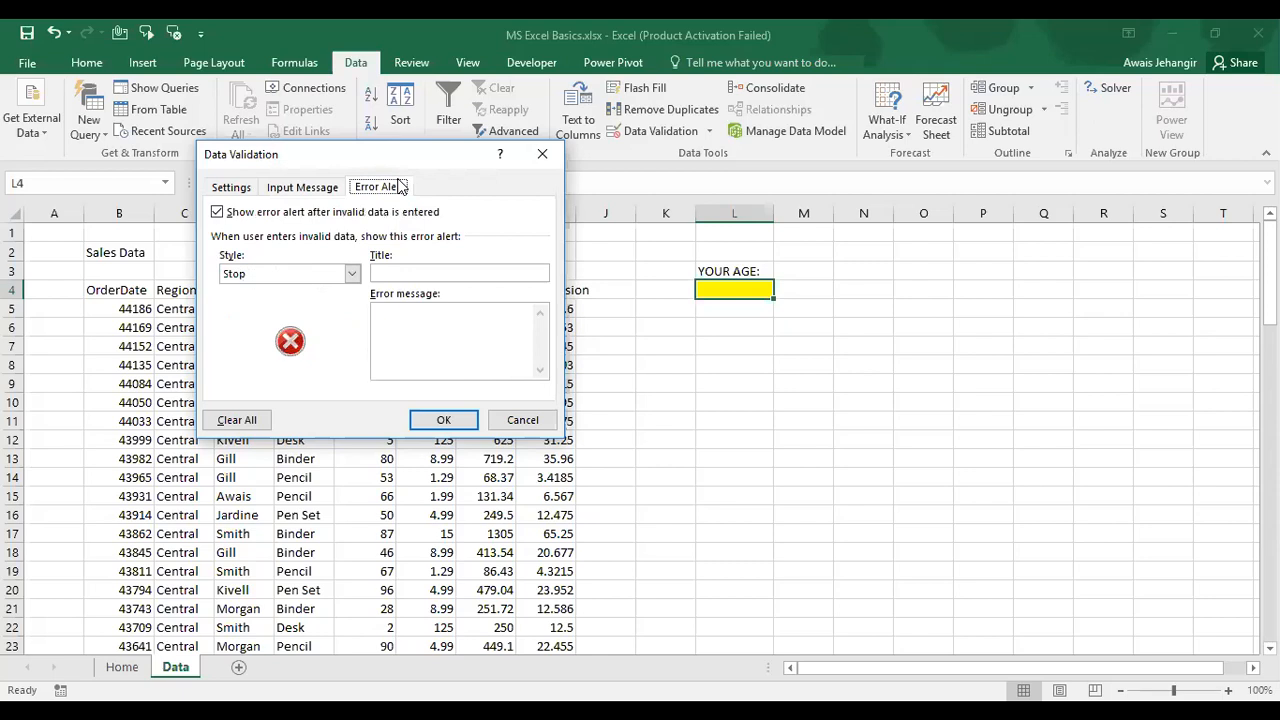
pyautogui.click(433, 313)
pyautogui.write('Please enter only whole number')
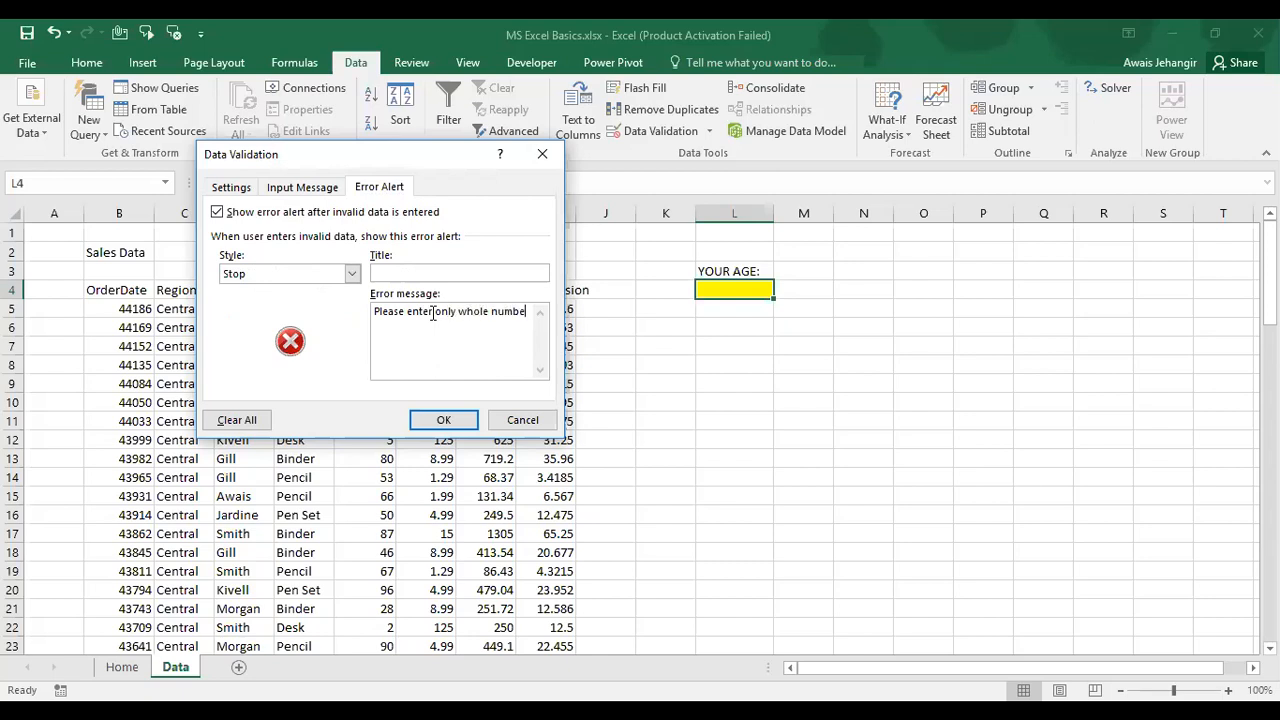
pyautogui.click(452, 421)
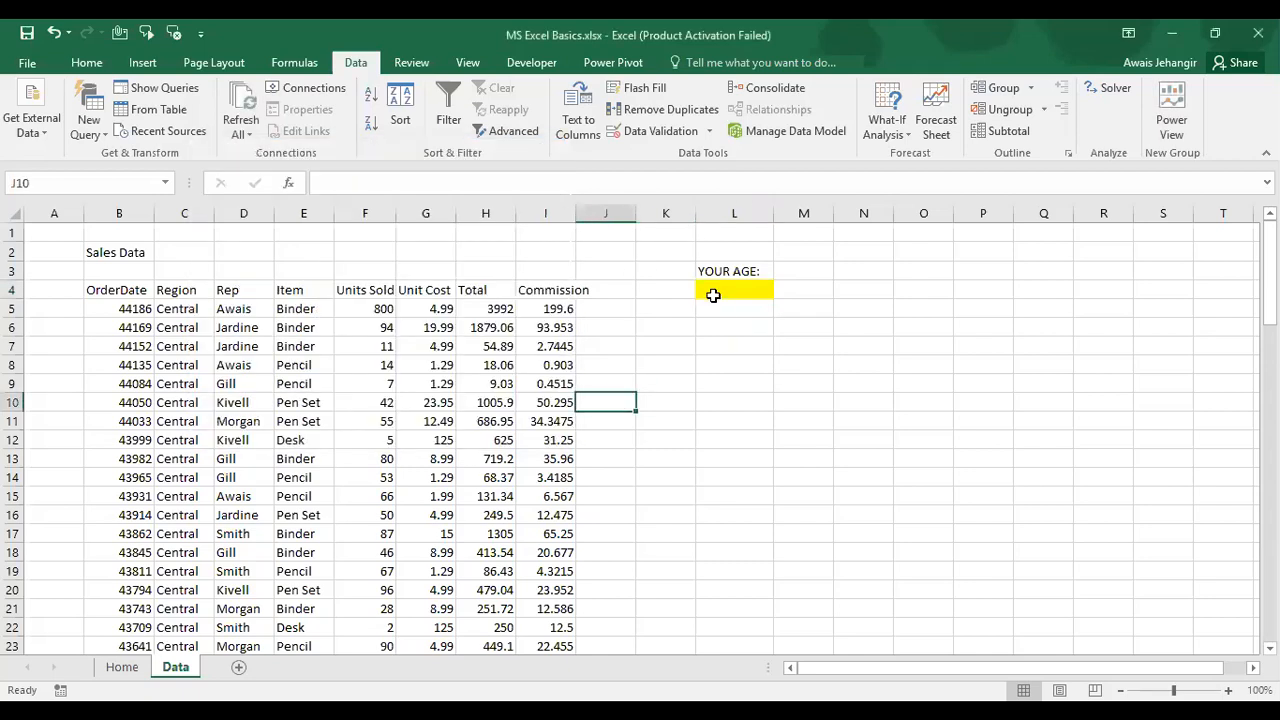
# Step: Enter 25 years in L4, see it rejected by the custom error, and cancel
pyautogui.click(713, 292)
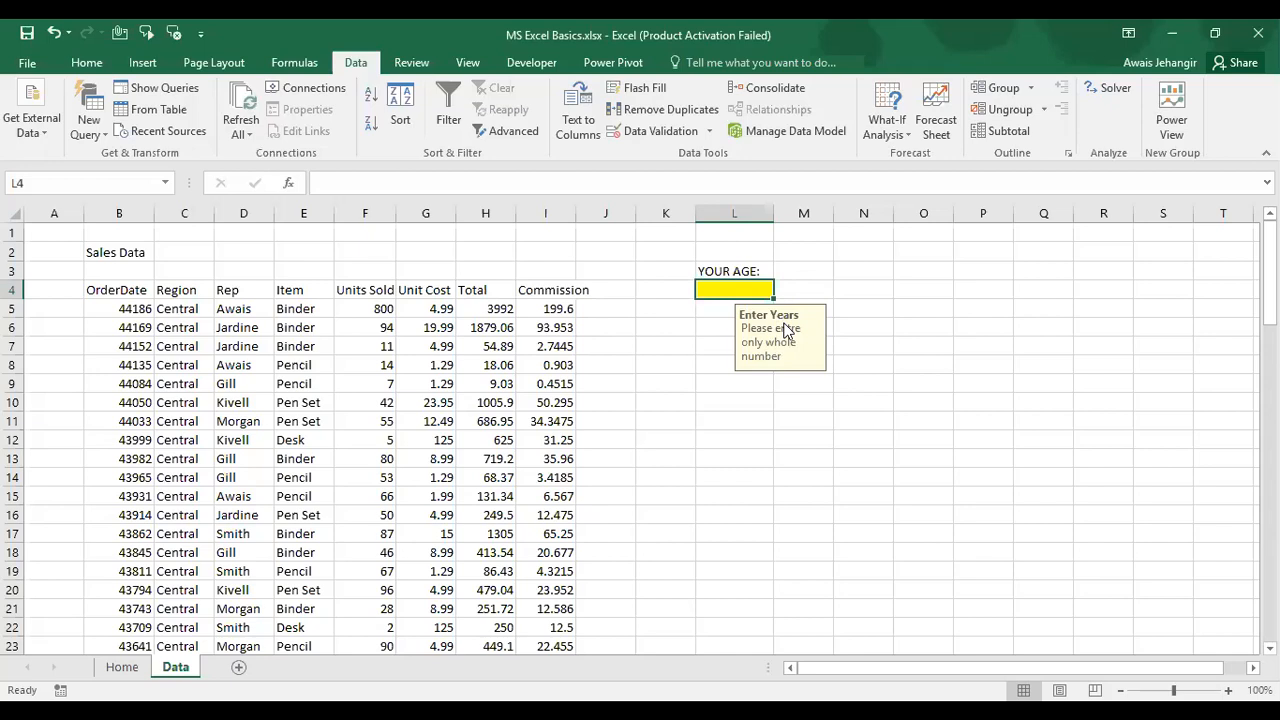
pyautogui.write('25 Year')
pyautogui.press('BackSpace')
pyautogui.press('BackSpace')
pyautogui.press('BackSpace')
pyautogui.press('BackSpace')
pyautogui.press('BackSpace')
pyautogui.write('years')
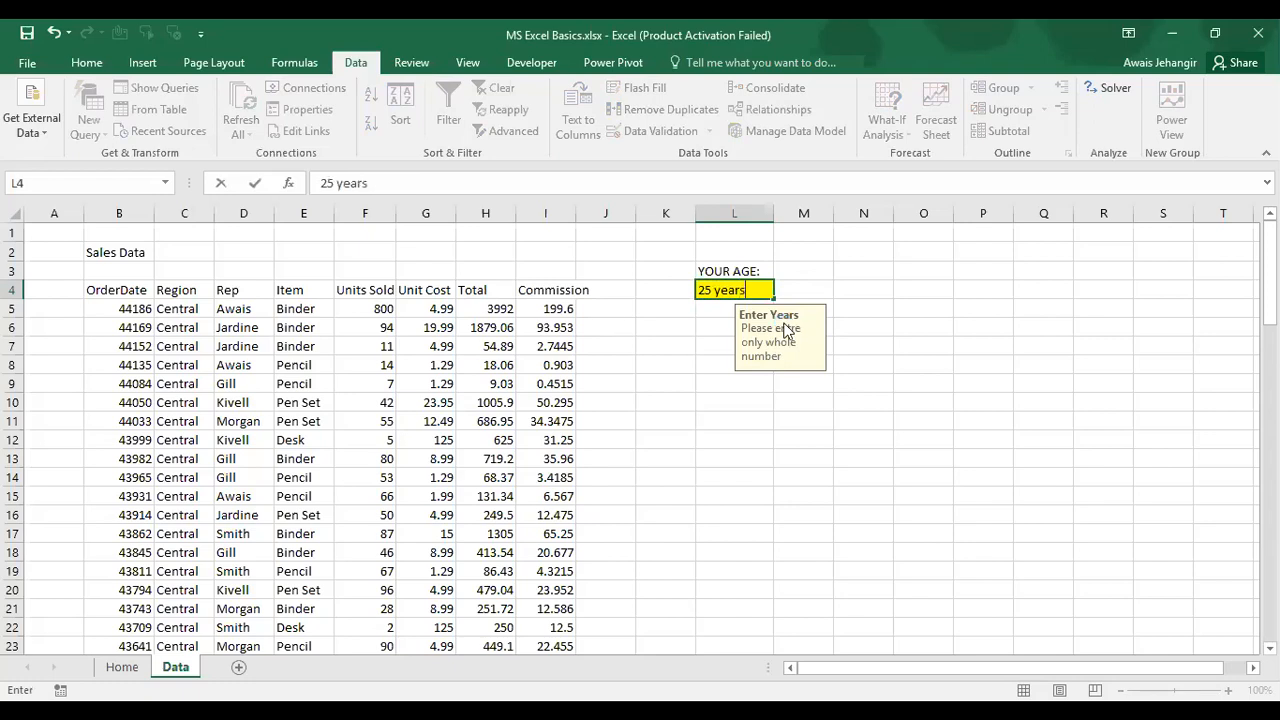
pyautogui.press('Return')
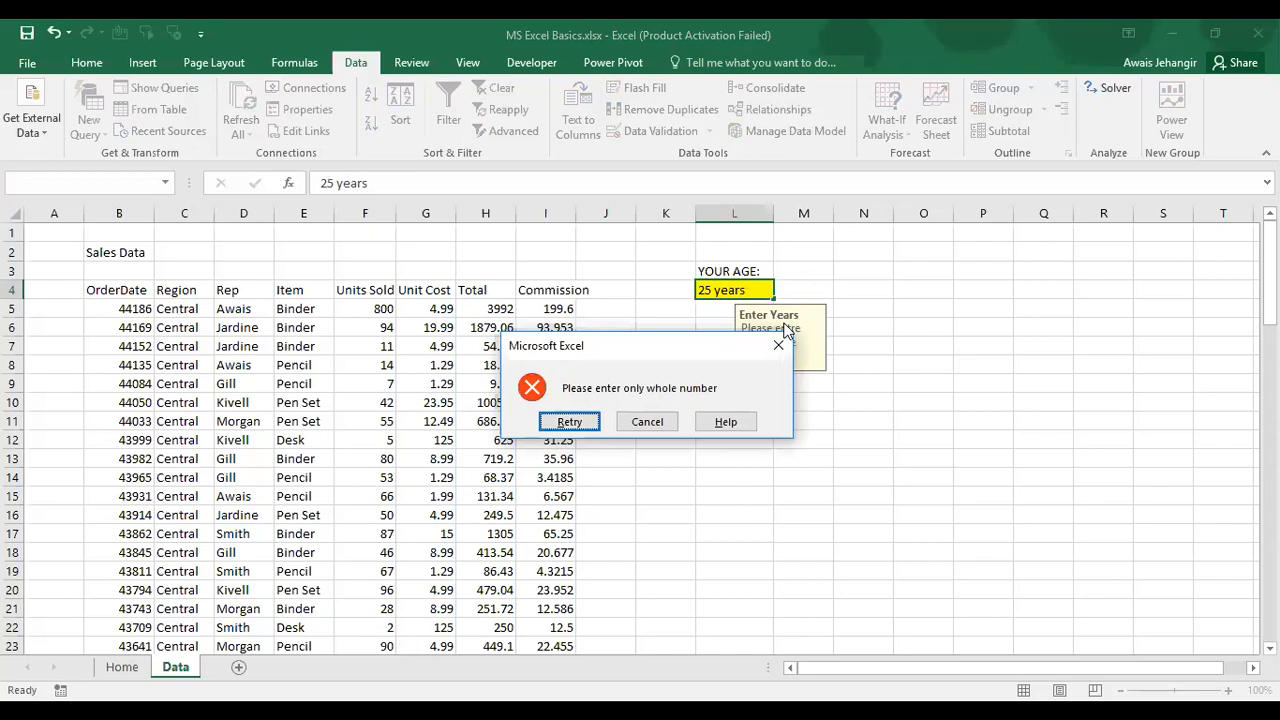
pyautogui.press('Escape')
# Step: Enter 45 in L4, then replace it with 25 and reselect L4 to show its prompt
pyautogui.write('45')
pyautogui.press('Return')
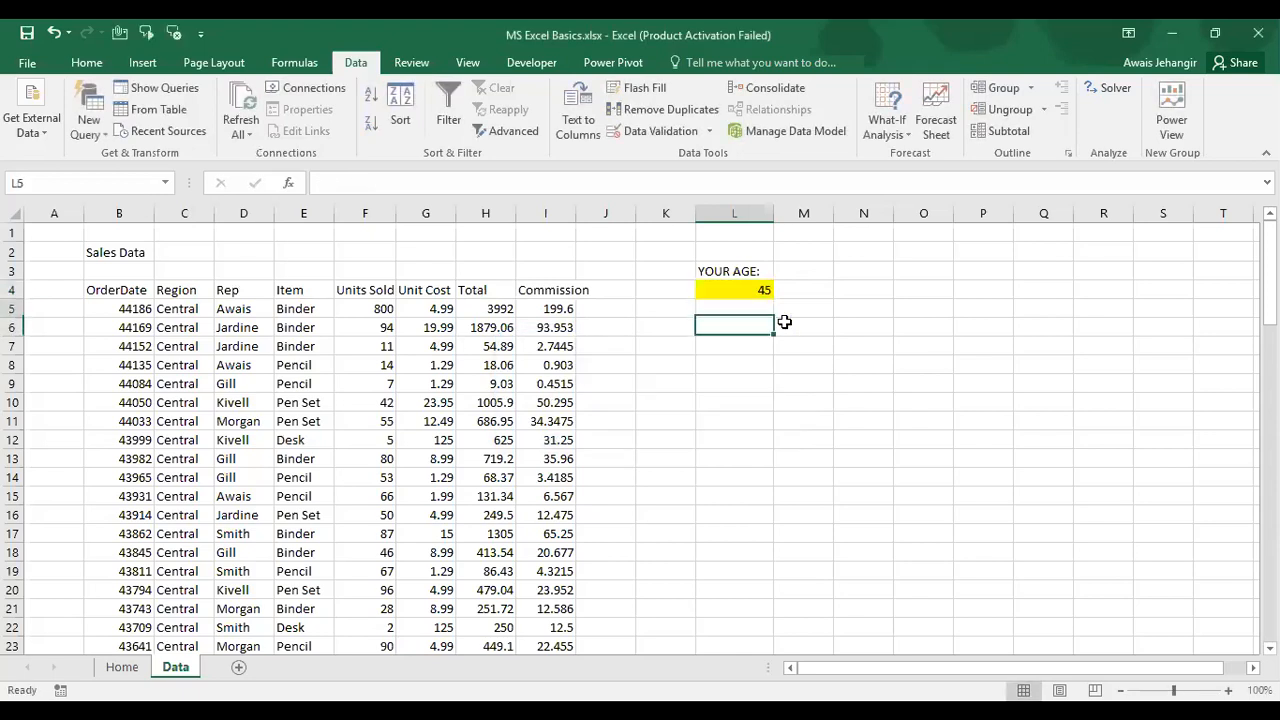
pyautogui.press('Up')
pyautogui.press('BackSpace')
pyautogui.write('25')
pyautogui.press('Return')
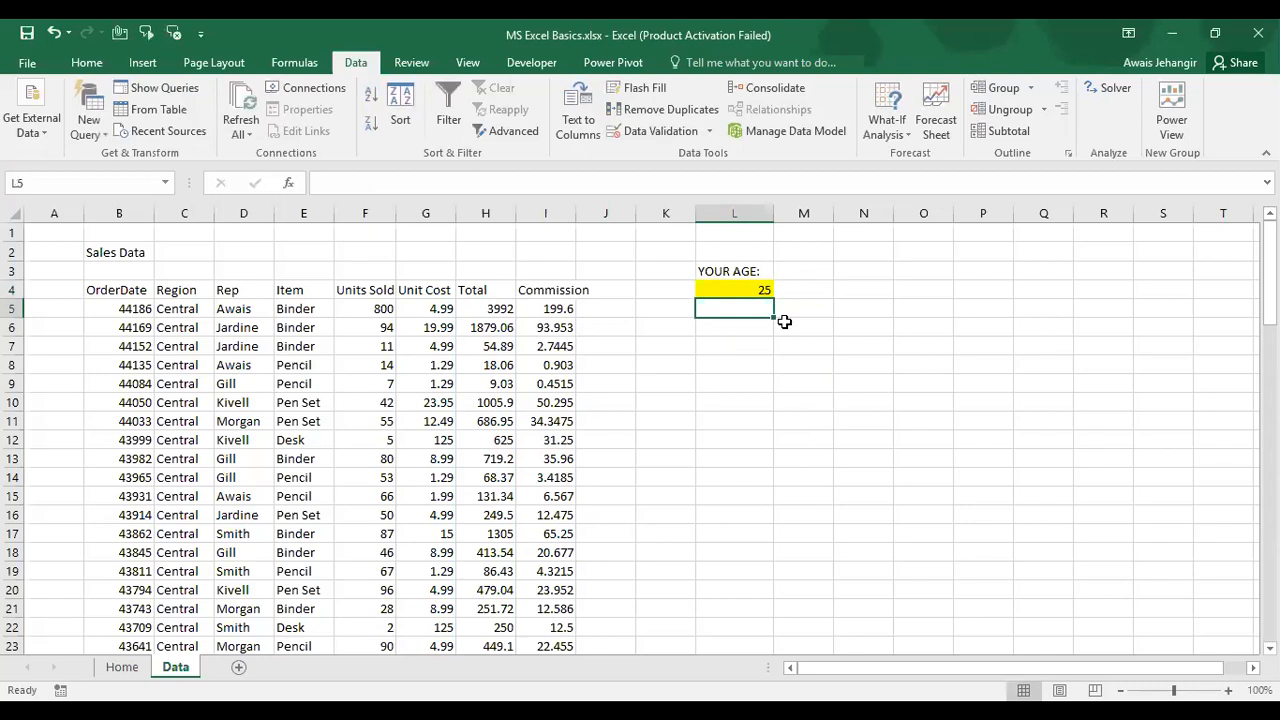
pyautogui.press('Up')
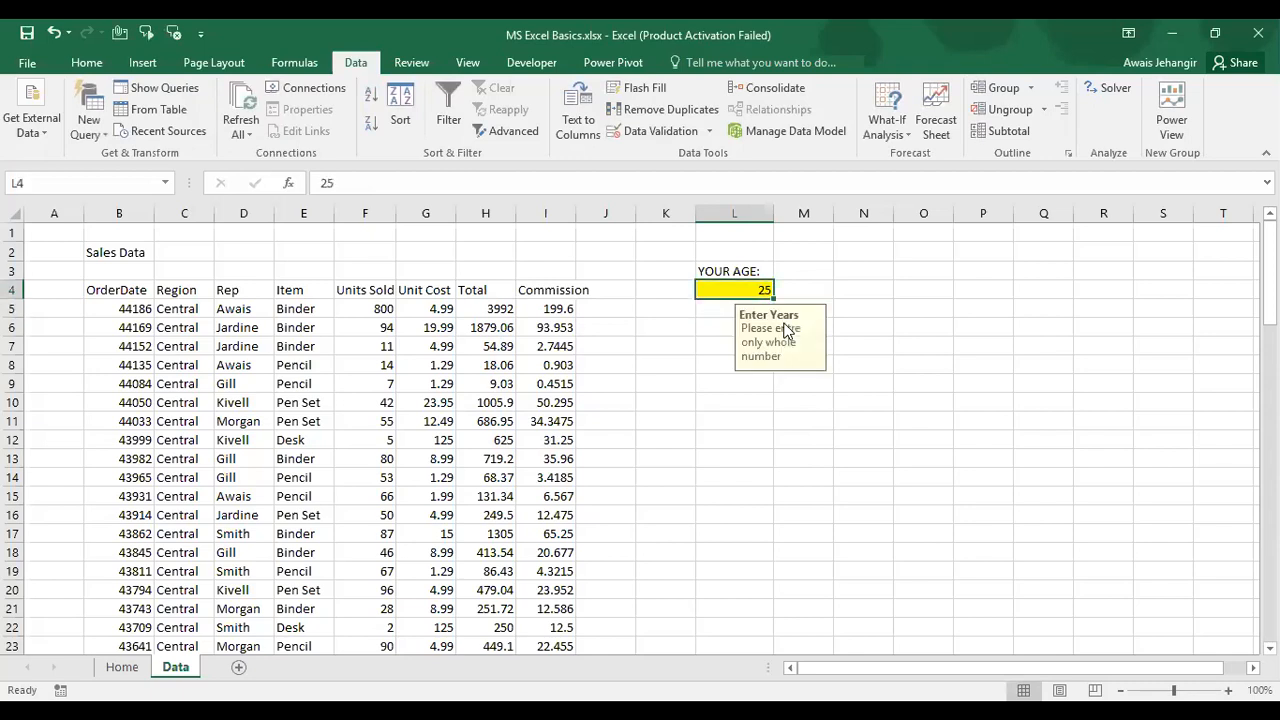
# Step: Review L4's whole-number 15–50 rule, then reset L4 by pasting blank cell L5 over it
pyautogui.click(710, 131)
pyautogui.click(680, 158)
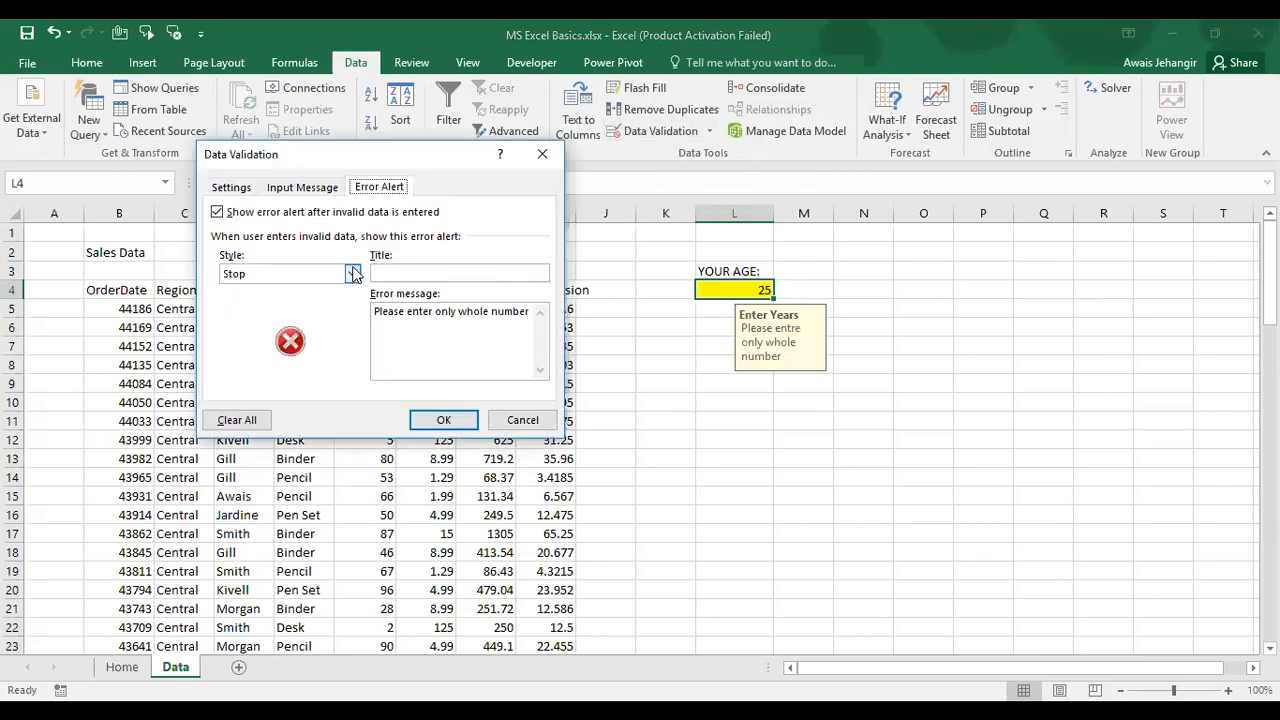
pyautogui.click(231, 186)
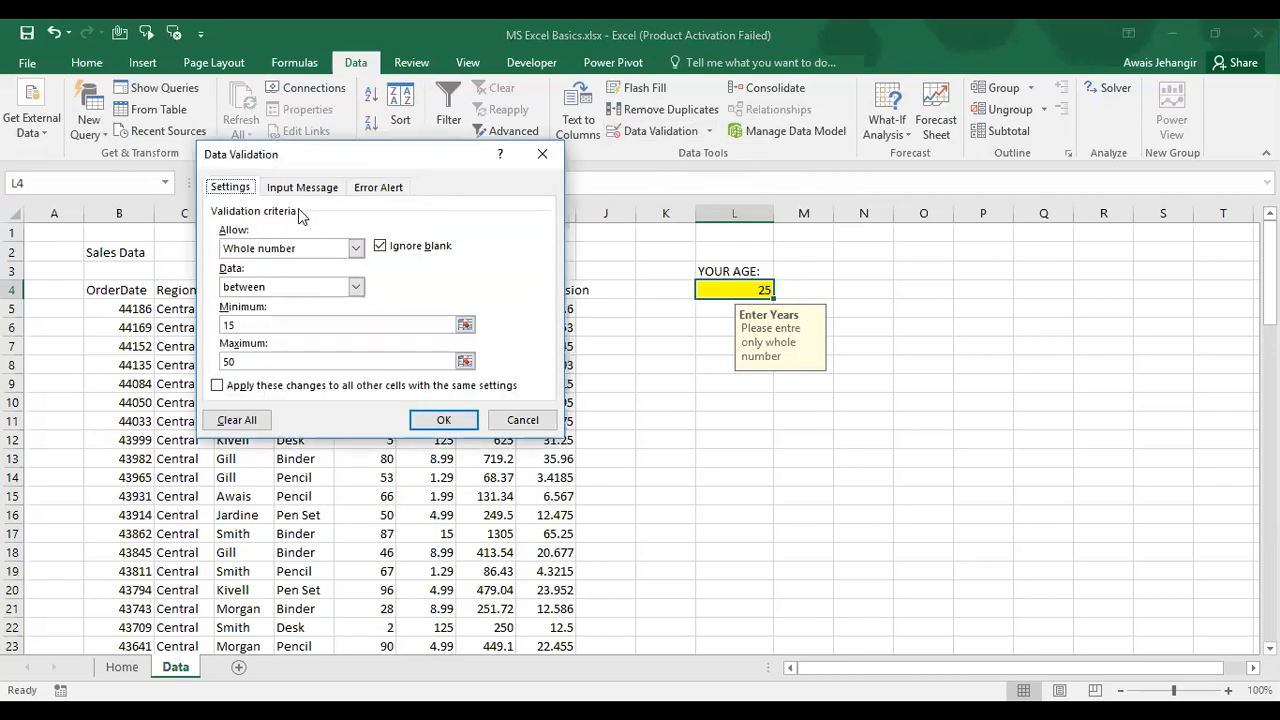
pyautogui.press('Escape')
pyautogui.hotkey('ctrl', 'c')
pyautogui.press('Return')
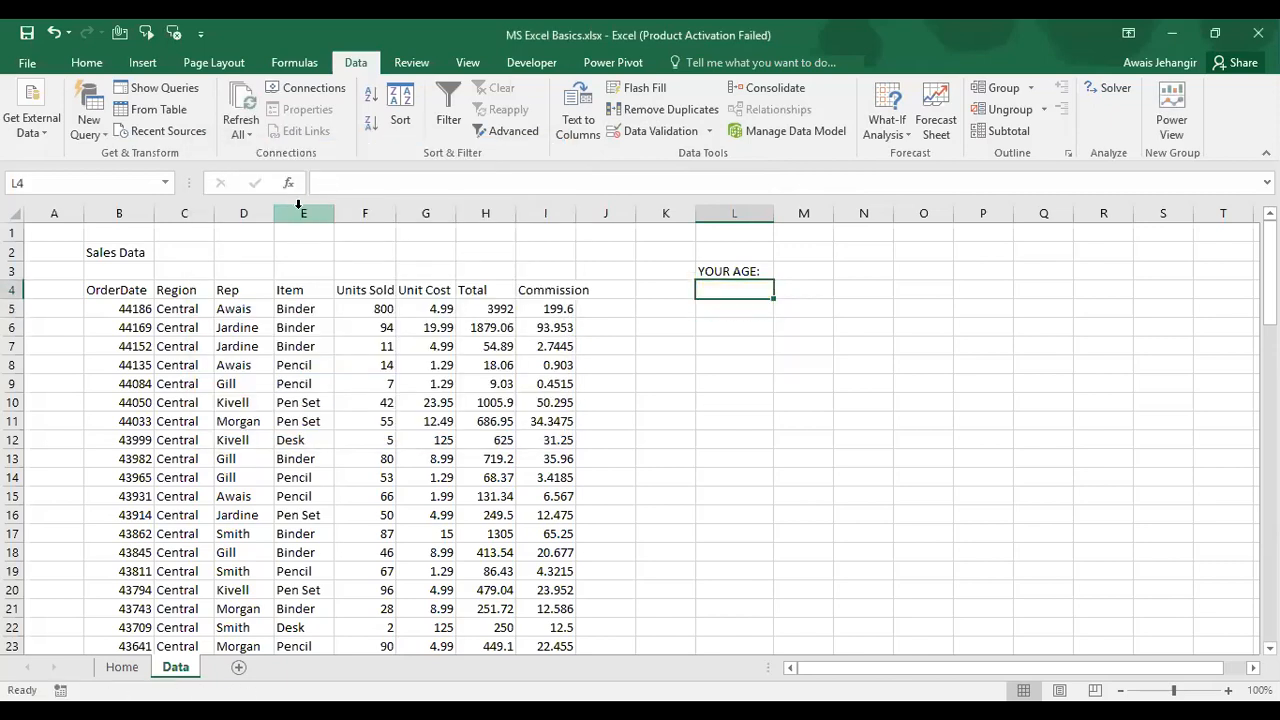
# Step: Set L4's validation to List with source 10, 20, 30
pyautogui.click(707, 133)
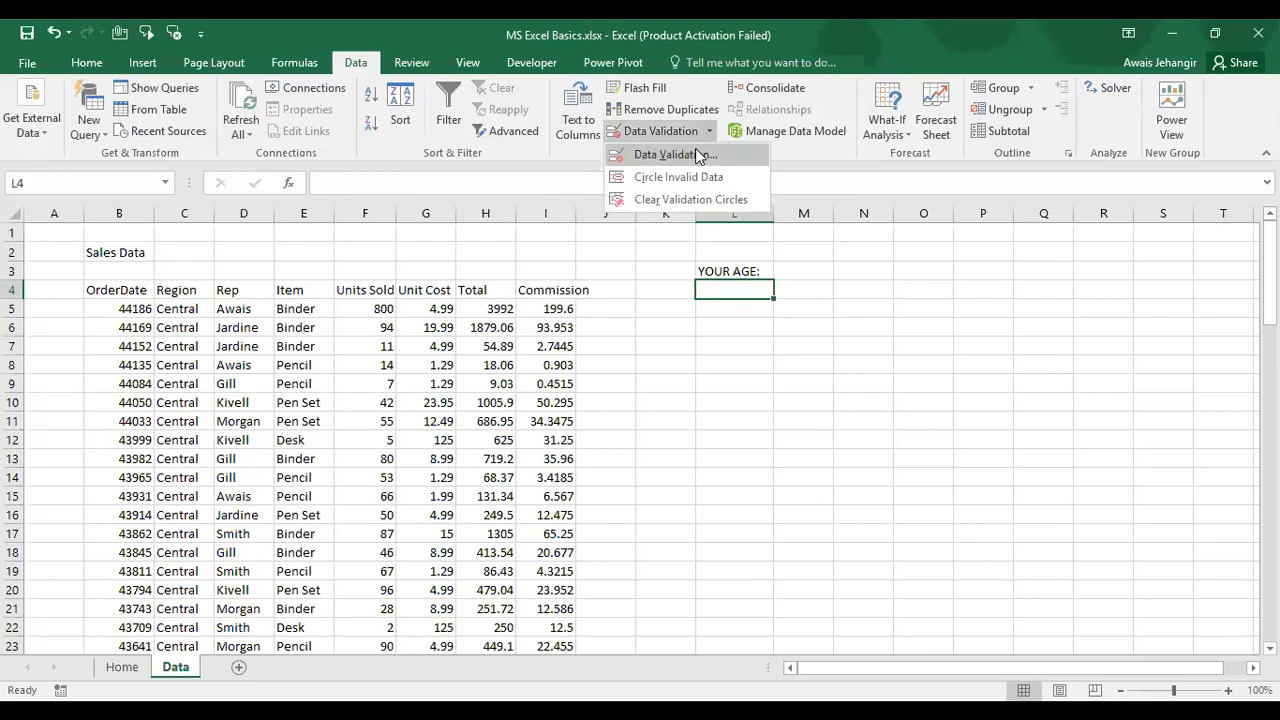
pyautogui.click(697, 154)
pyautogui.click(355, 249)
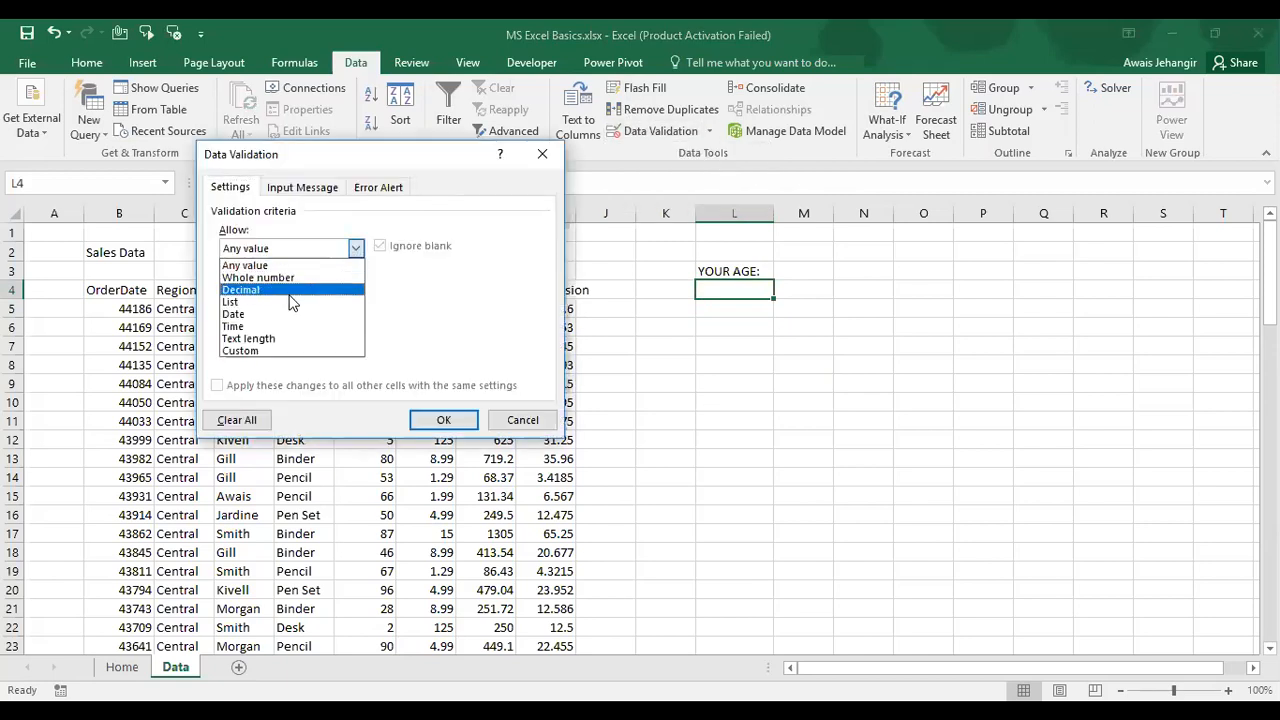
pyautogui.click(265, 351)
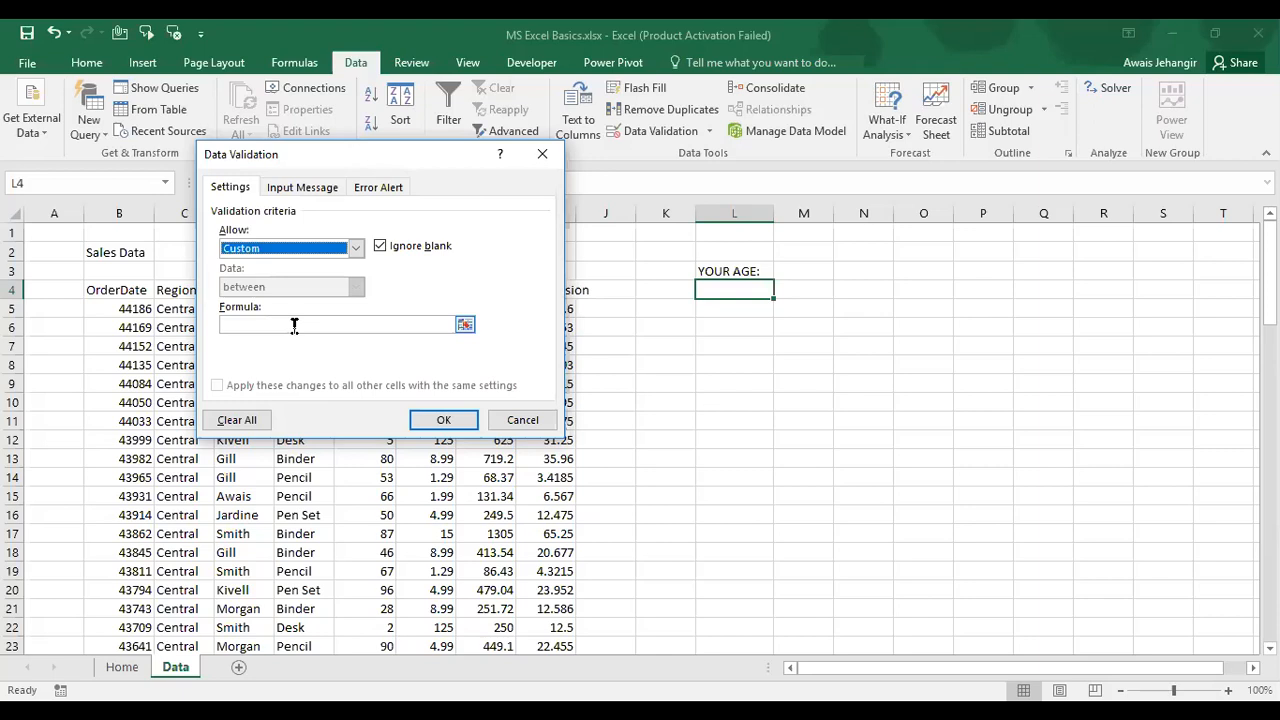
pyautogui.click(355, 248)
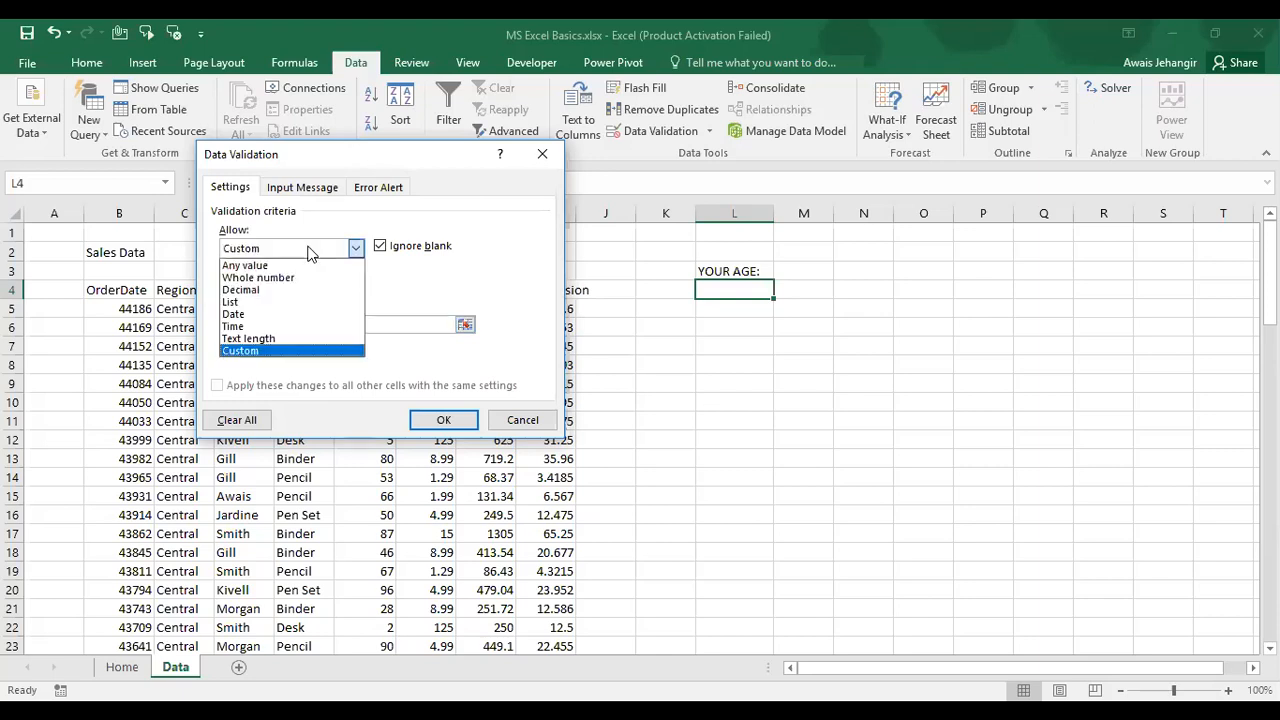
pyautogui.click(261, 302)
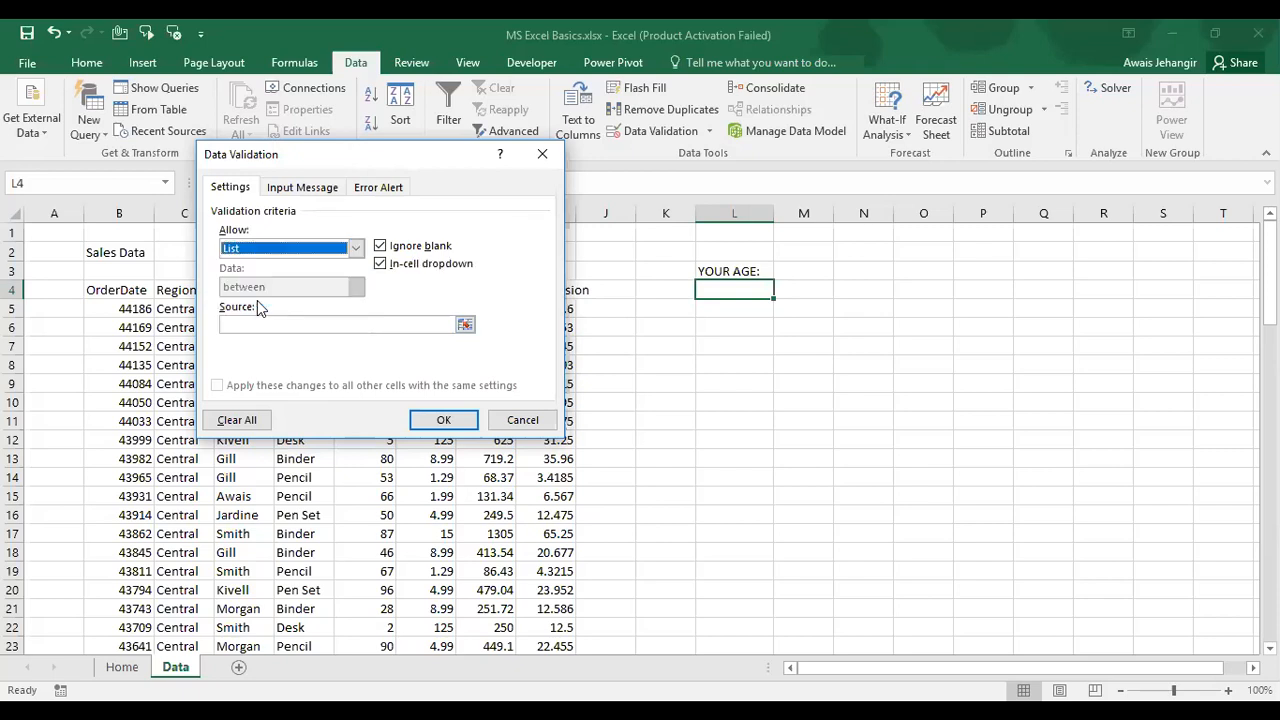
pyautogui.click(258, 324)
pyautogui.click(262, 325)
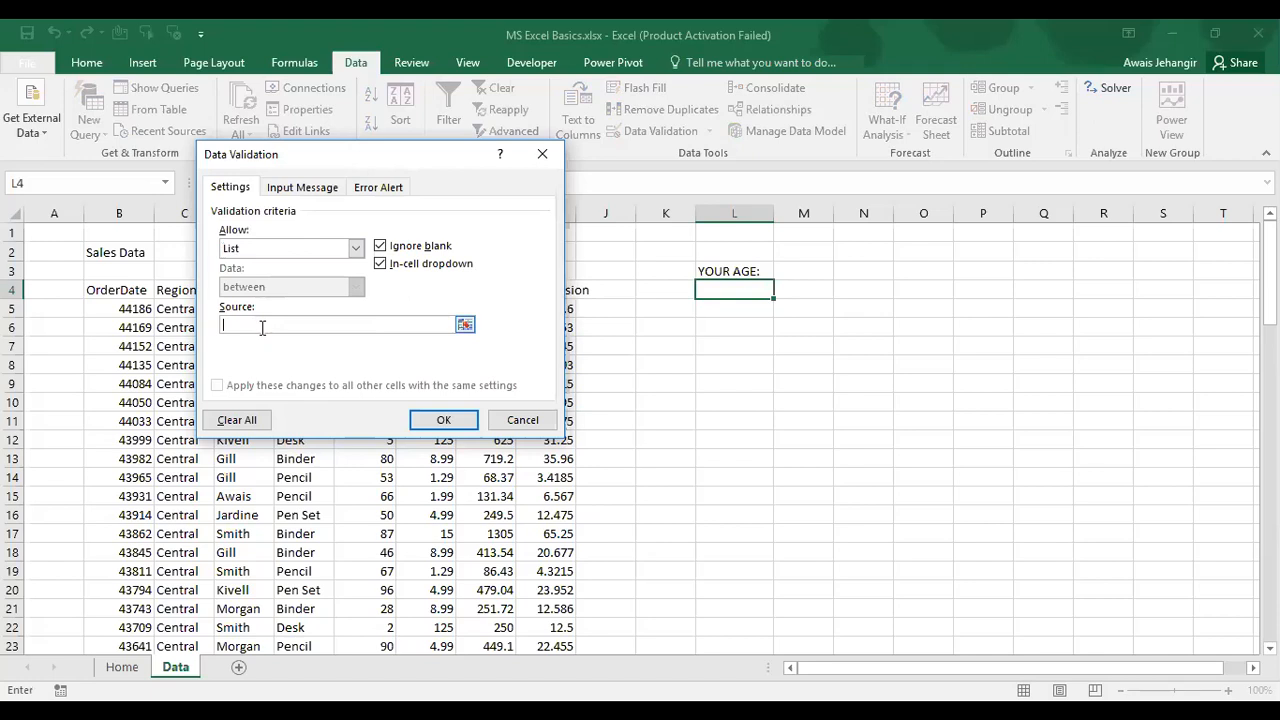
pyautogui.write('10, 20,30')
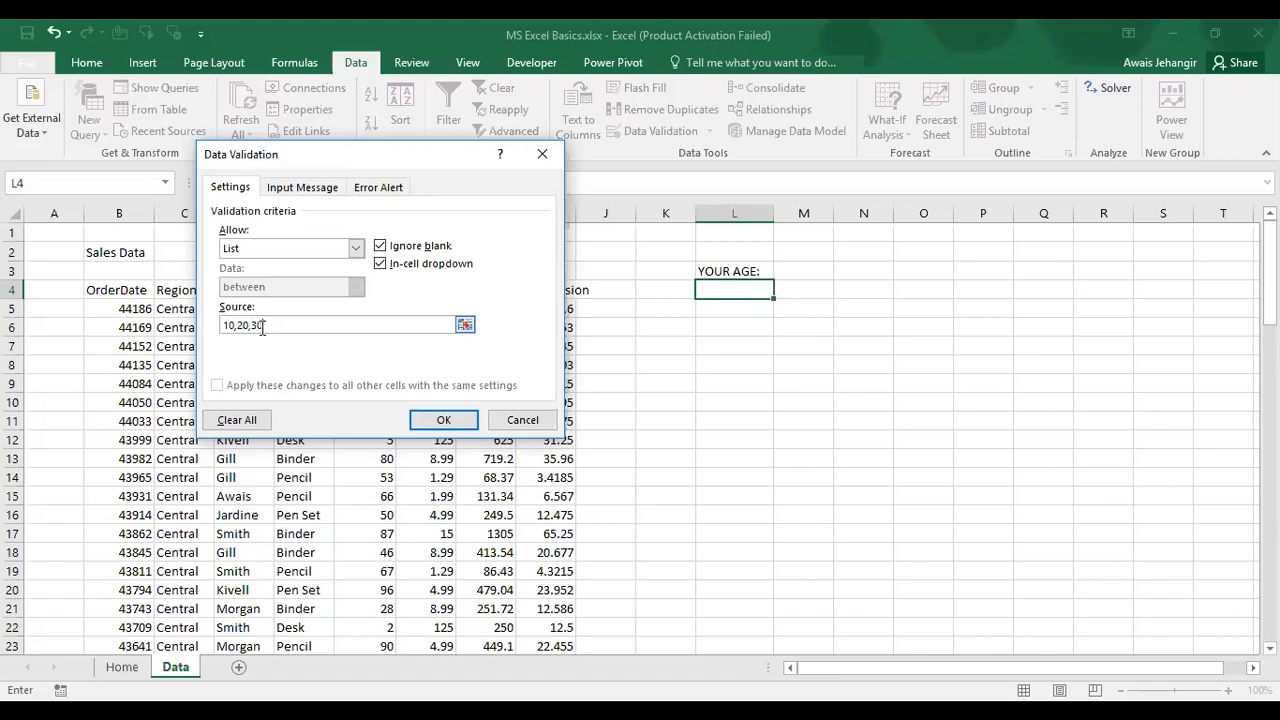
pyautogui.click(444, 420)
# Step: Reselect L4 and open its drop-down showing the 10, 20 and 30 choices
pyautogui.click(665, 383)
pyautogui.click(732, 288)
pyautogui.click(782, 289)
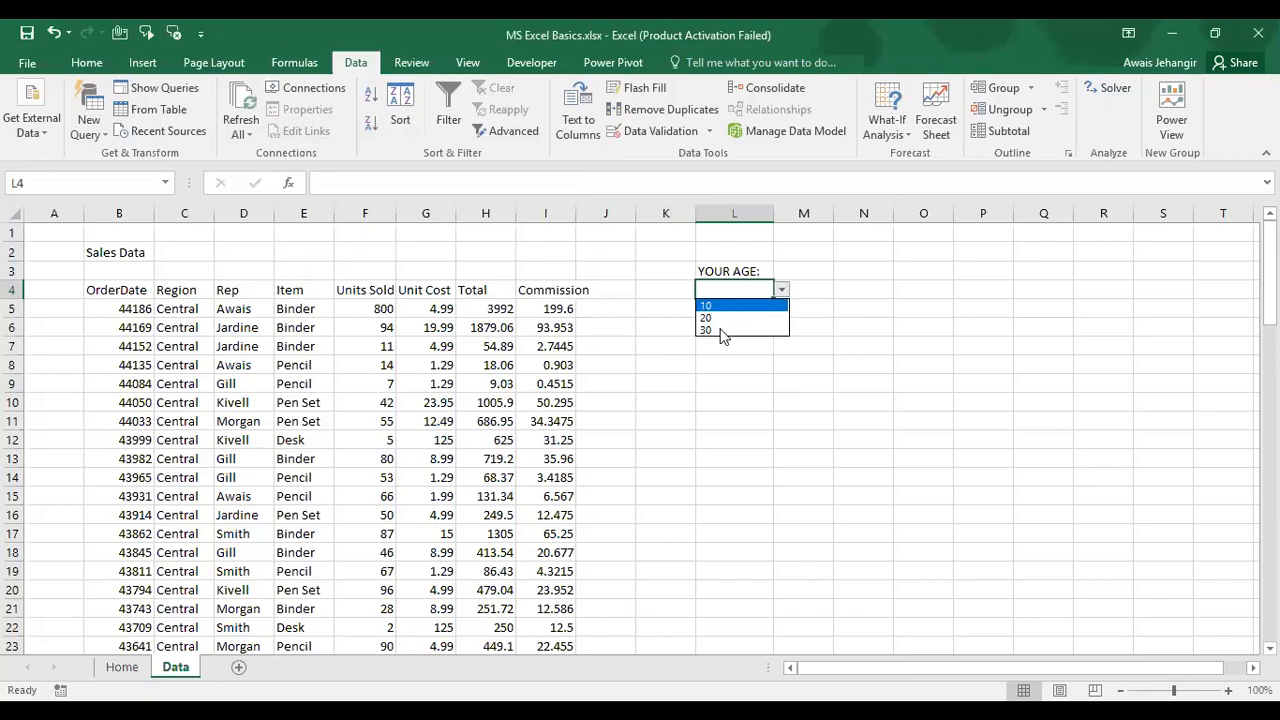
pyautogui.click(722, 331)
pyautogui.click(718, 327)
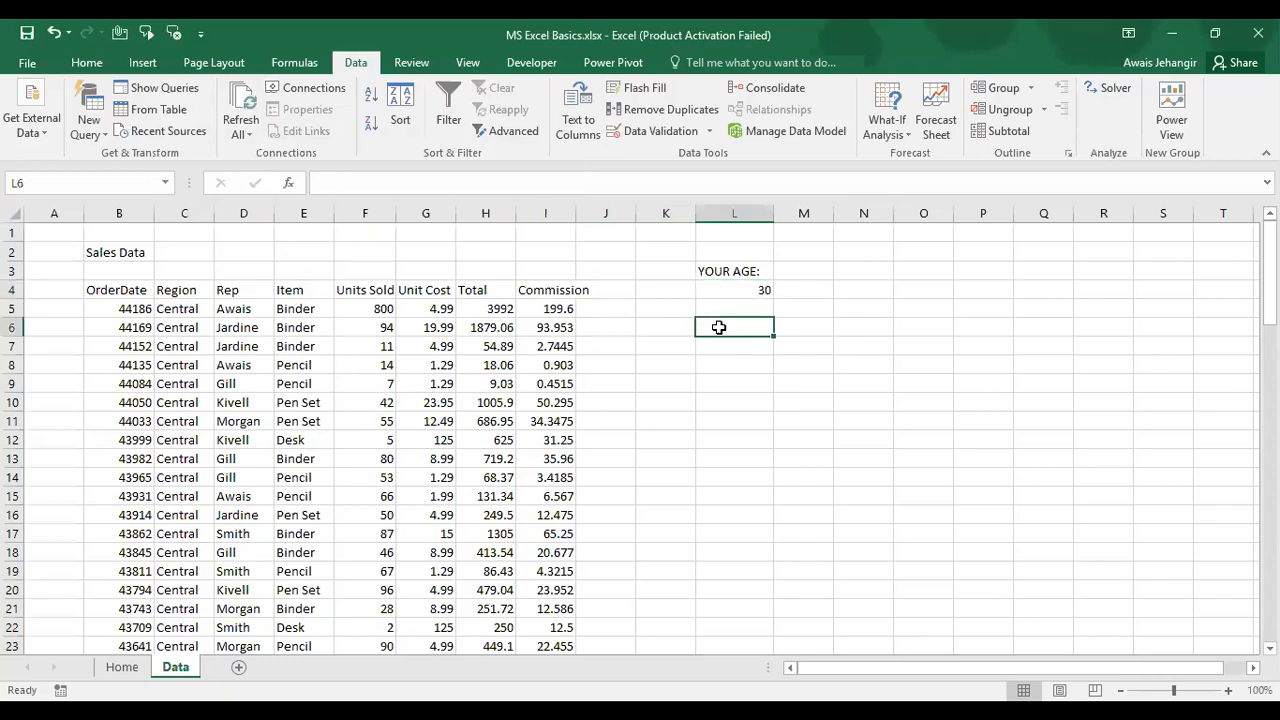
pyautogui.hotkey('ctrl', 'c')
pyautogui.hotkey('shift', 'Up')
pyautogui.hotkey('shift', 'Up')
pyautogui.hotkey('shift', 'Up')
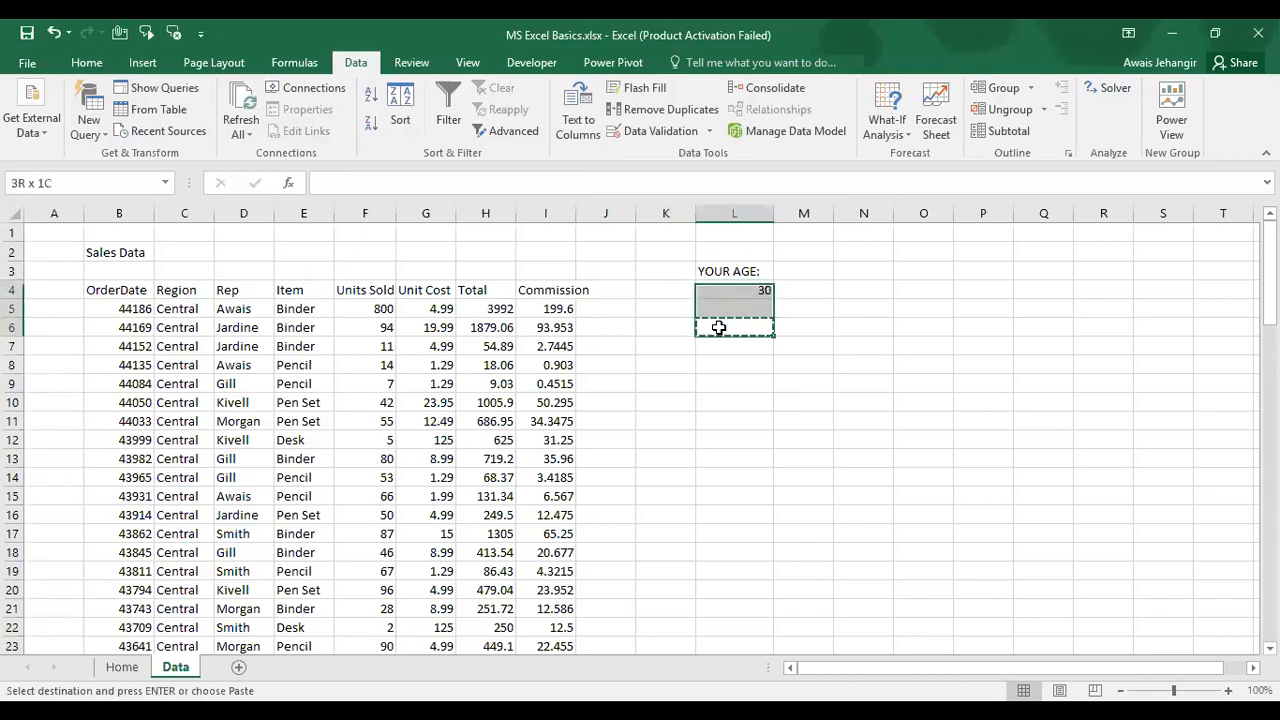
pyautogui.press('Delete')
pyautogui.press('Up')
pyautogui.press('Up')
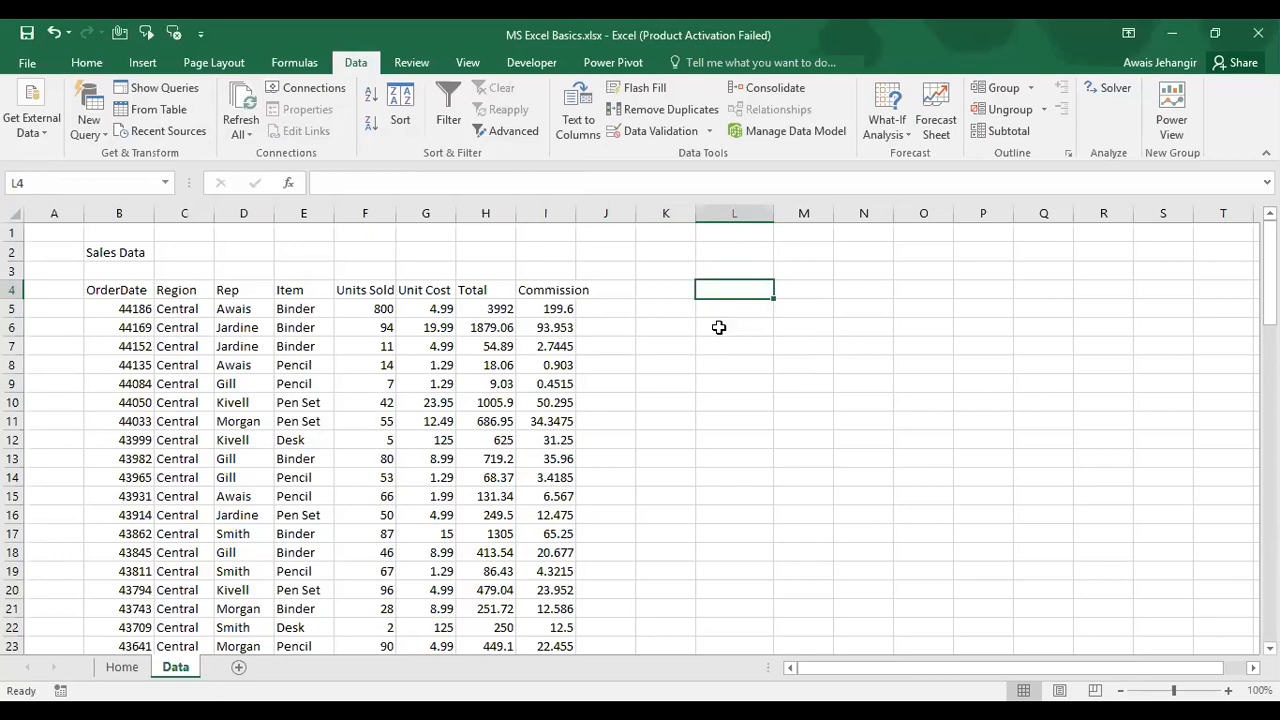
pyautogui.click(710, 131)
pyautogui.click(711, 133)
pyautogui.click(712, 133)
pyautogui.click(699, 155)
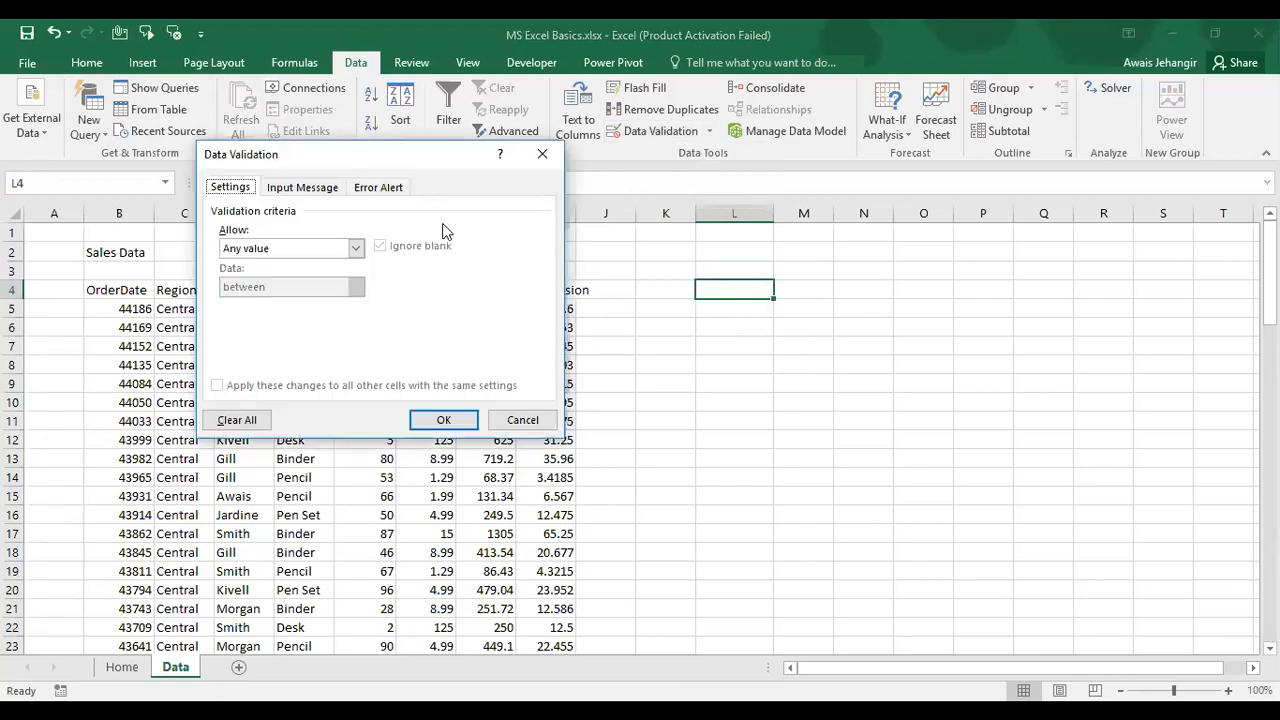
pyautogui.click(357, 249)
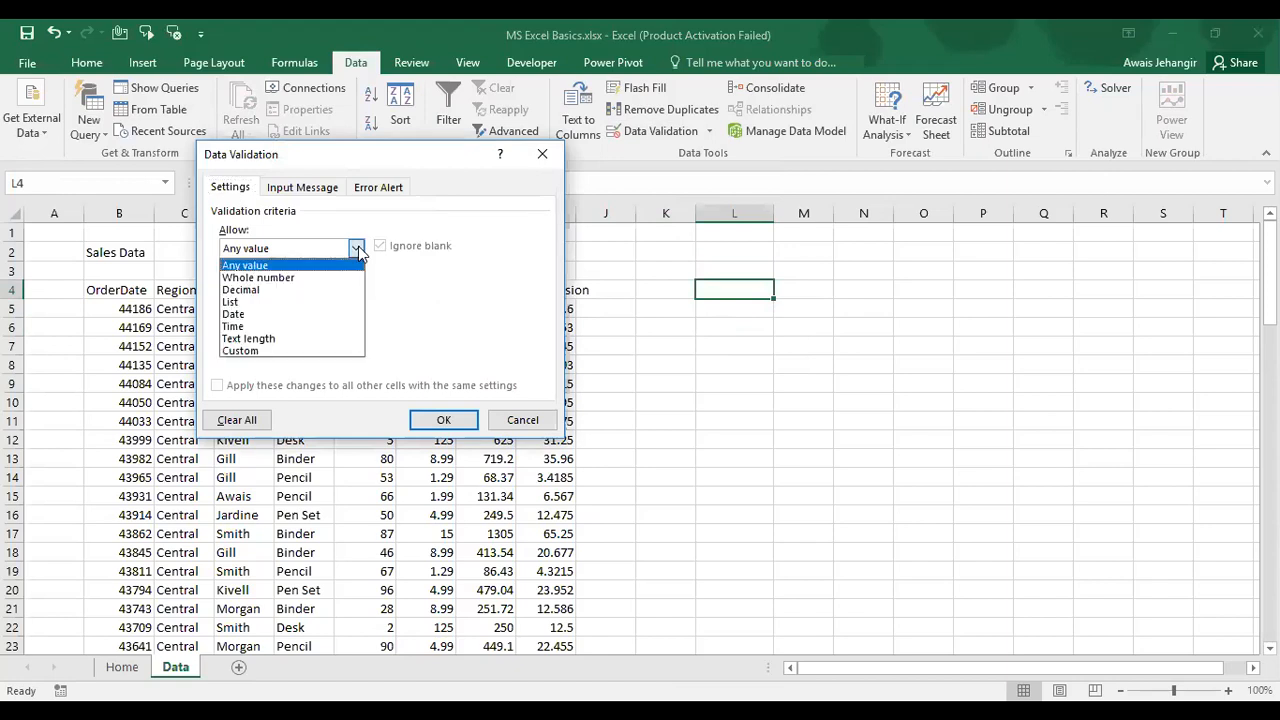
pyautogui.click(252, 352)
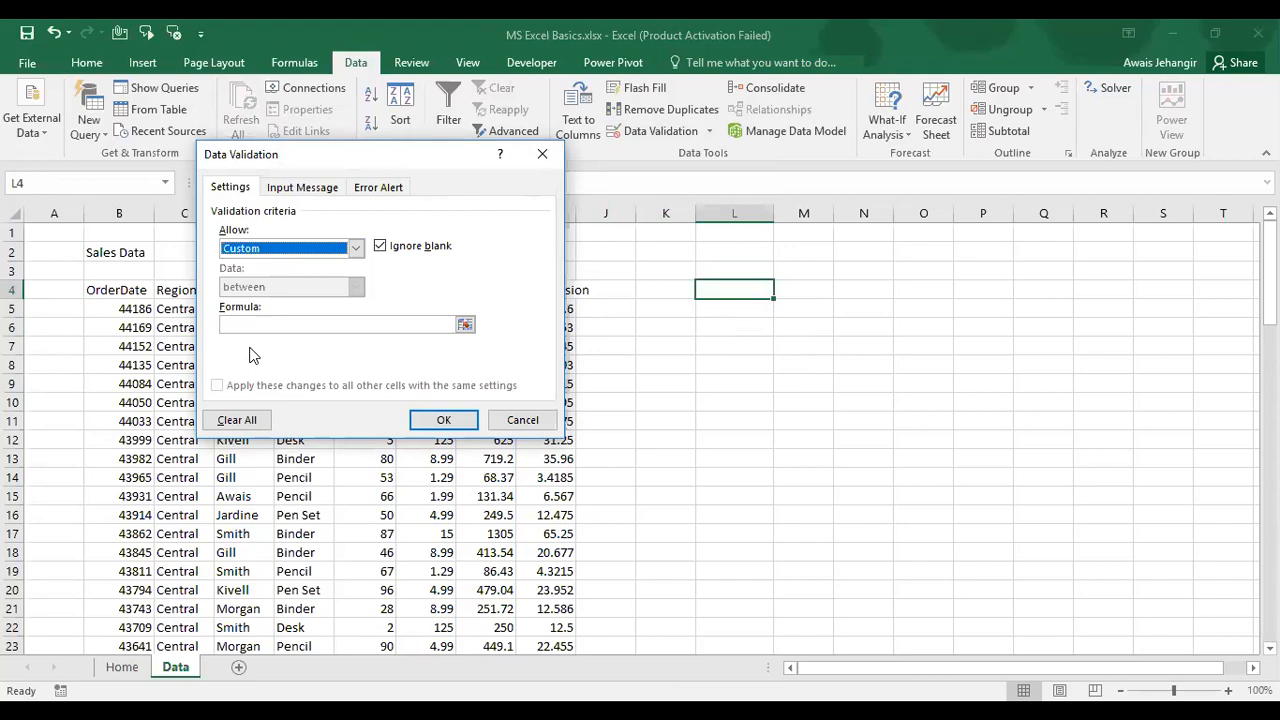
pyautogui.click(357, 248)
pyautogui.press('Escape')
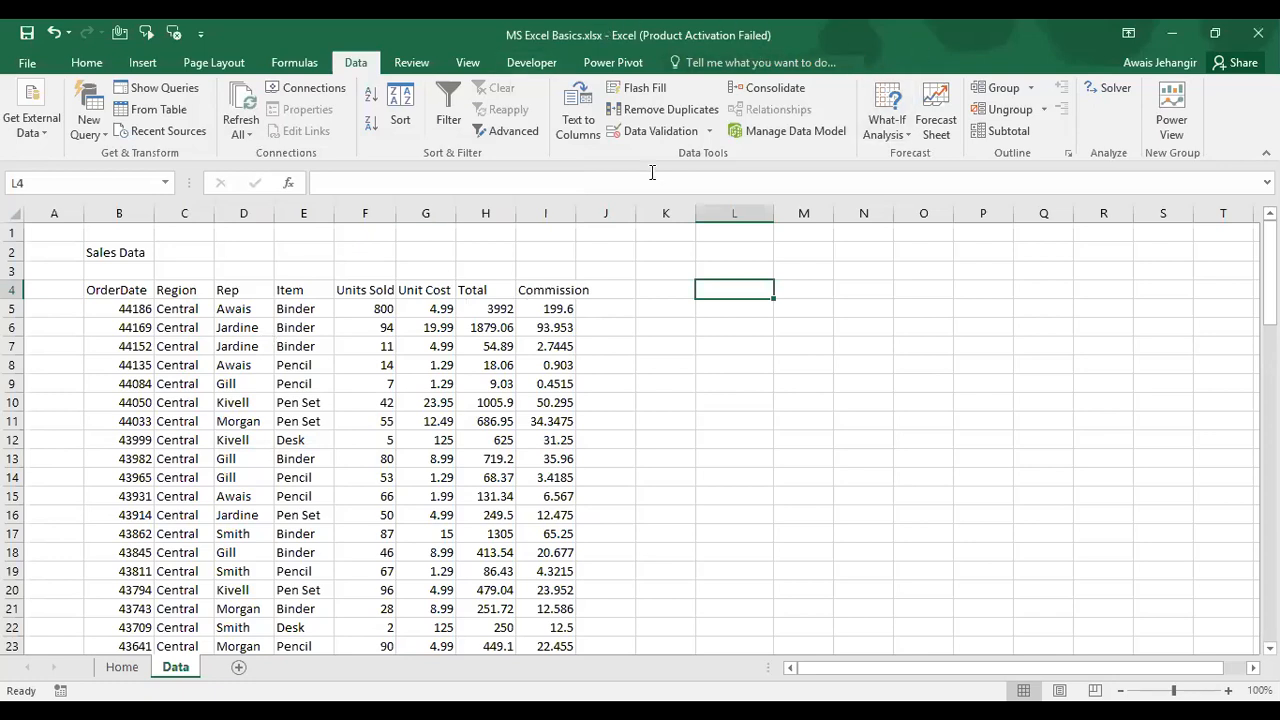
pyautogui.click(769, 91)
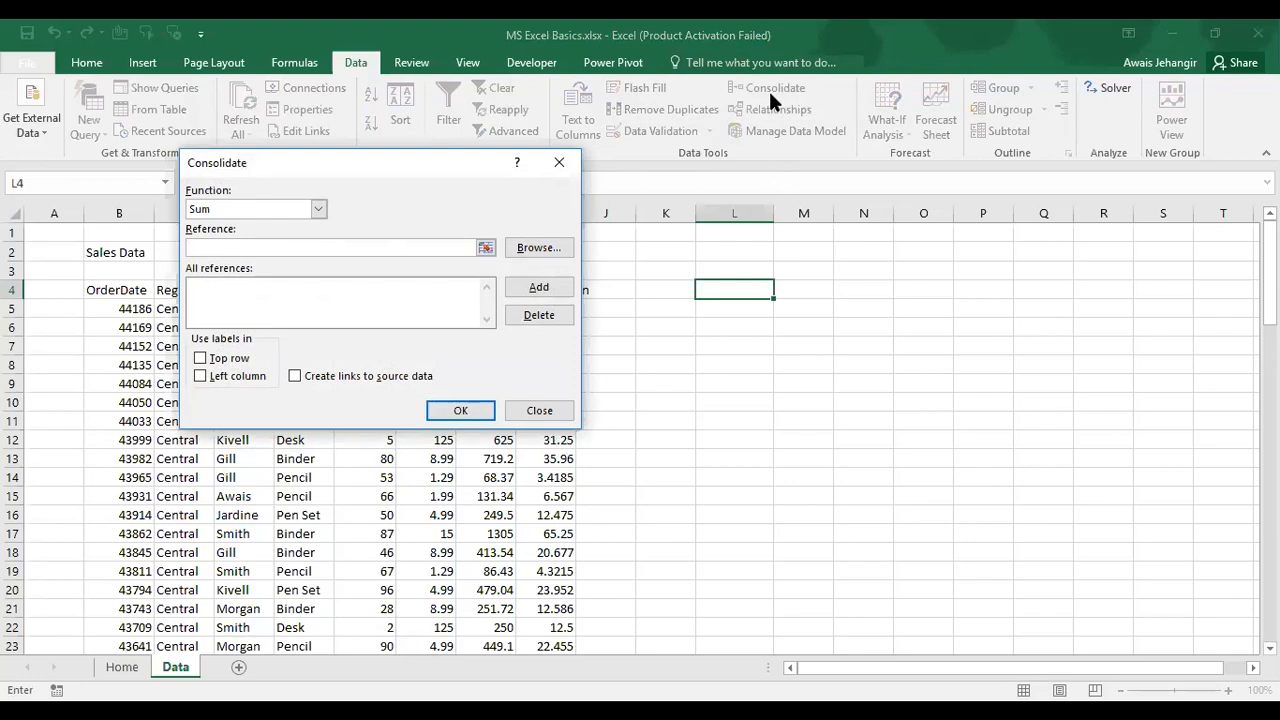
pyautogui.click(563, 163)
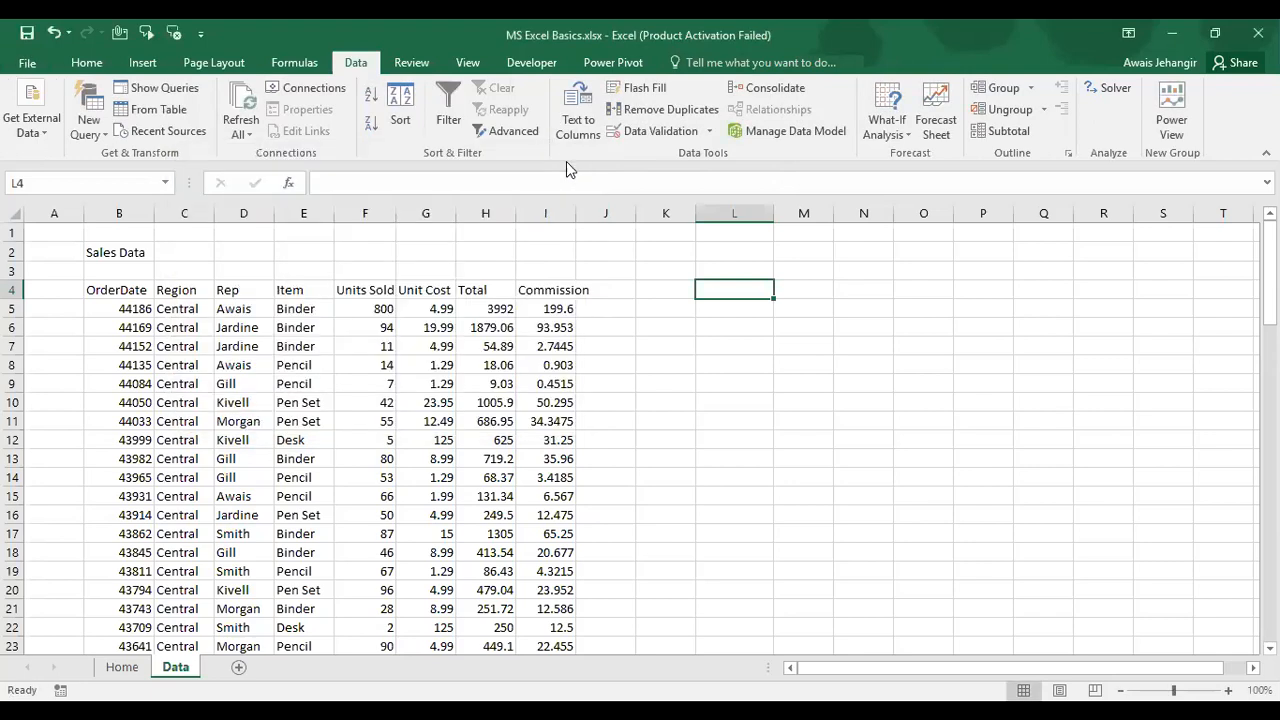
pyautogui.click(110, 291)
pyautogui.hotkey('ctrl', 'shift', 'Right')
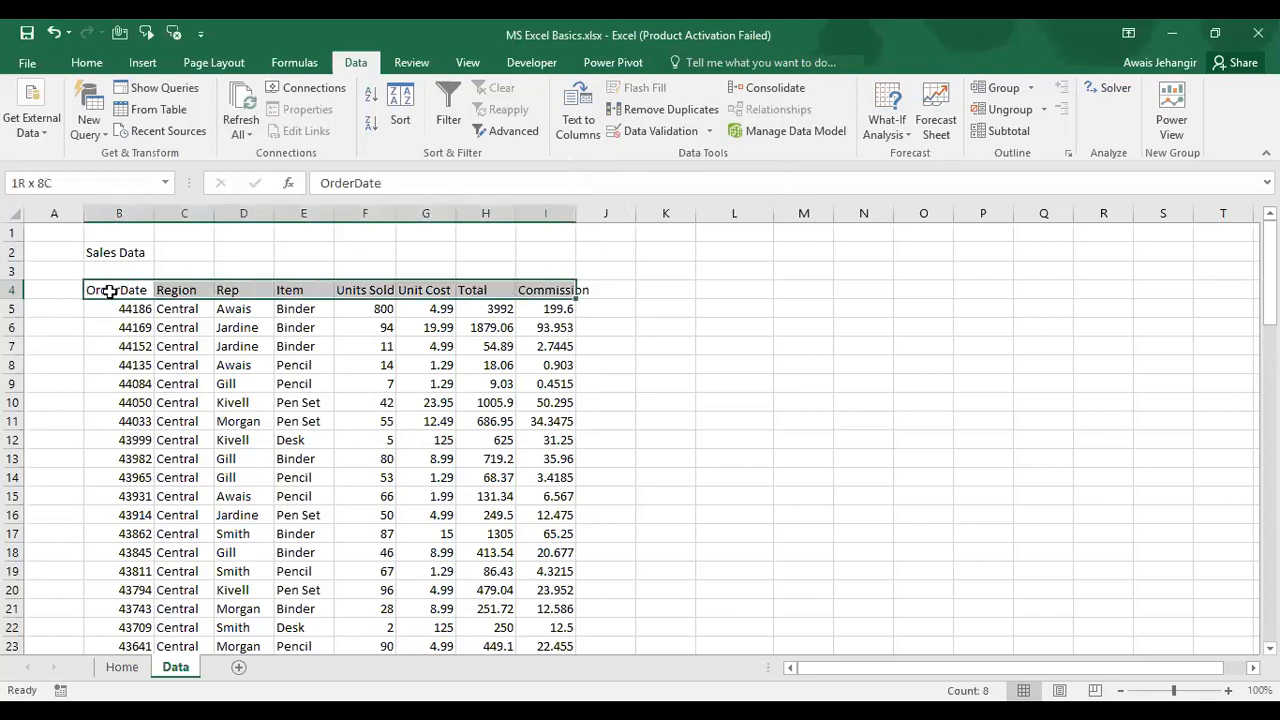
pyautogui.press('Down')
pyautogui.hotkey('ctrl', 'shift', 'Right')
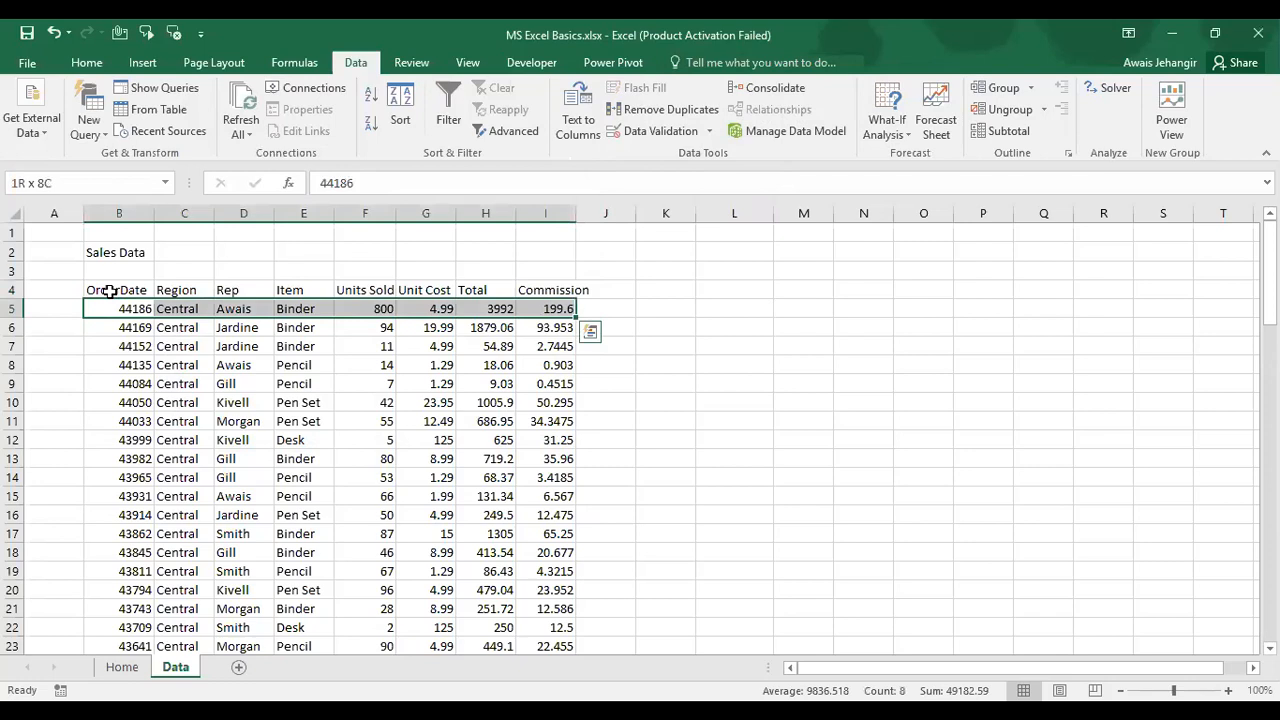
pyautogui.hotkey('ctrl', 'shift', 'Down')
pyautogui.hotkey('ctrl', 'Up')
pyautogui.hotkey('ctrl', 'Up')
pyautogui.hotkey('ctrl', 'Up')
pyautogui.press('Down')
pyautogui.press('Down')
pyautogui.press('Down')
pyautogui.press('Down')
pyautogui.press('Up')
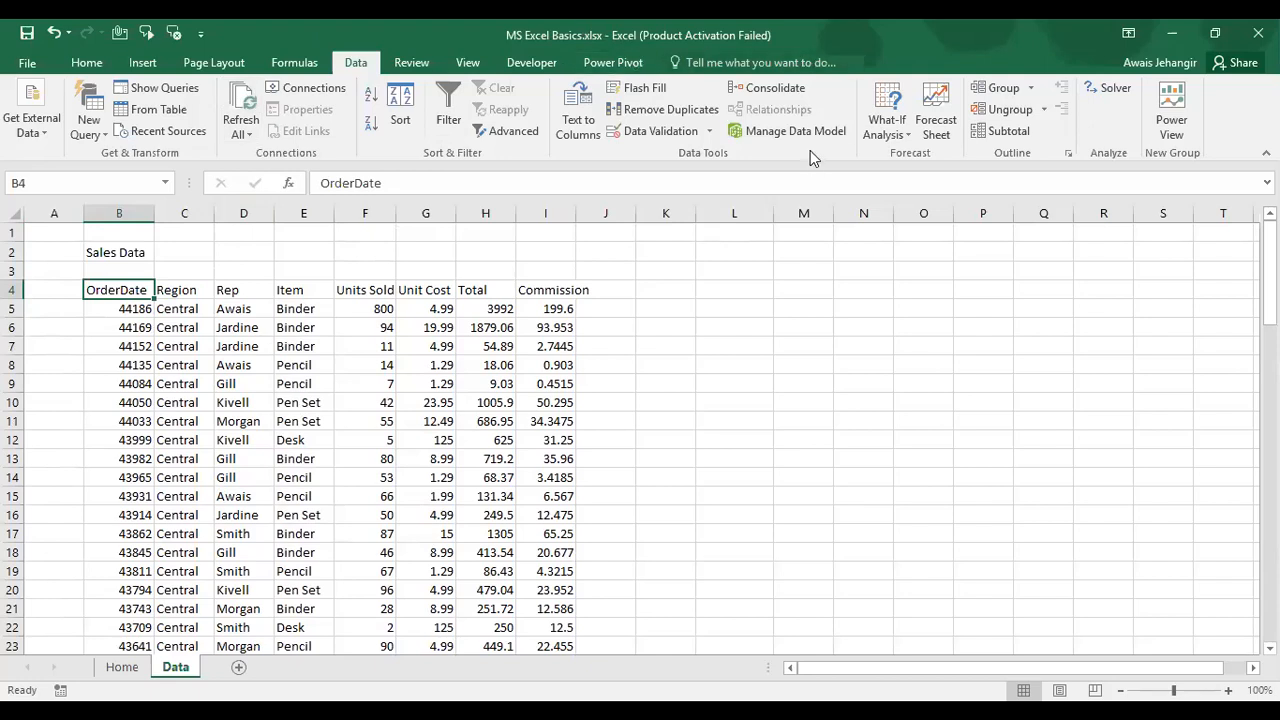
pyautogui.click(611, 63)
pyautogui.click(40, 110)
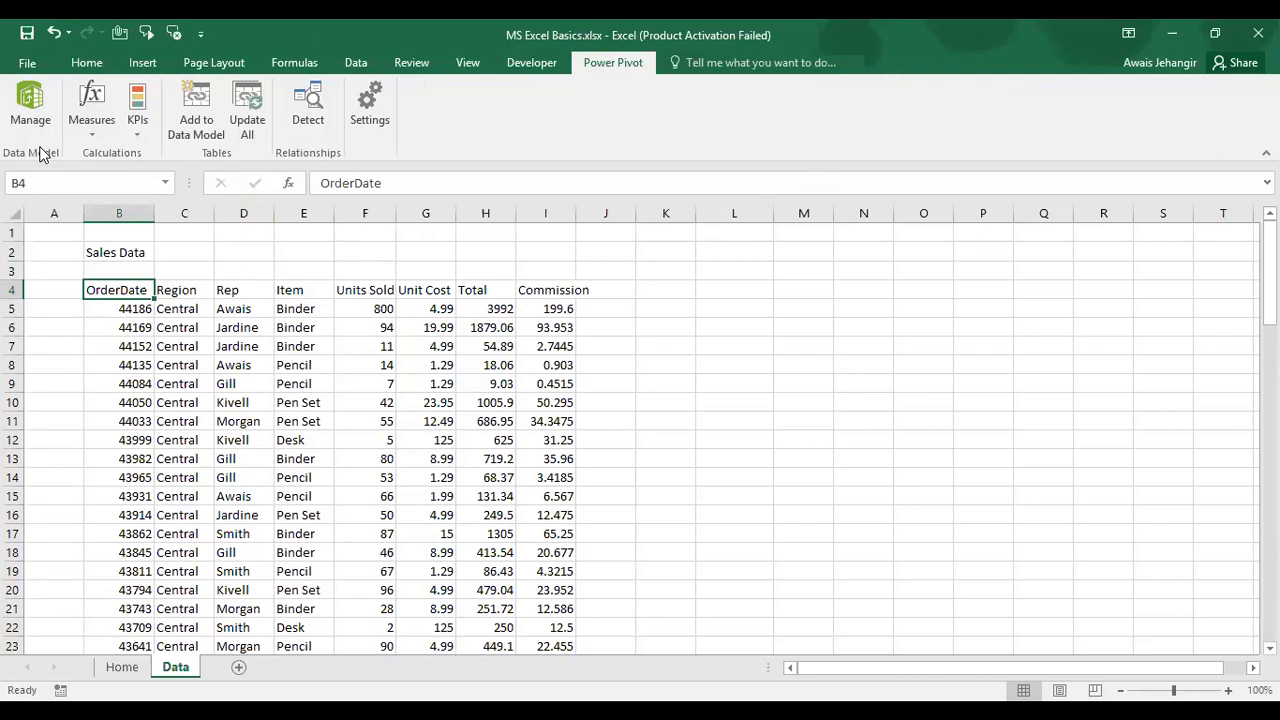
pyautogui.click(356, 62)
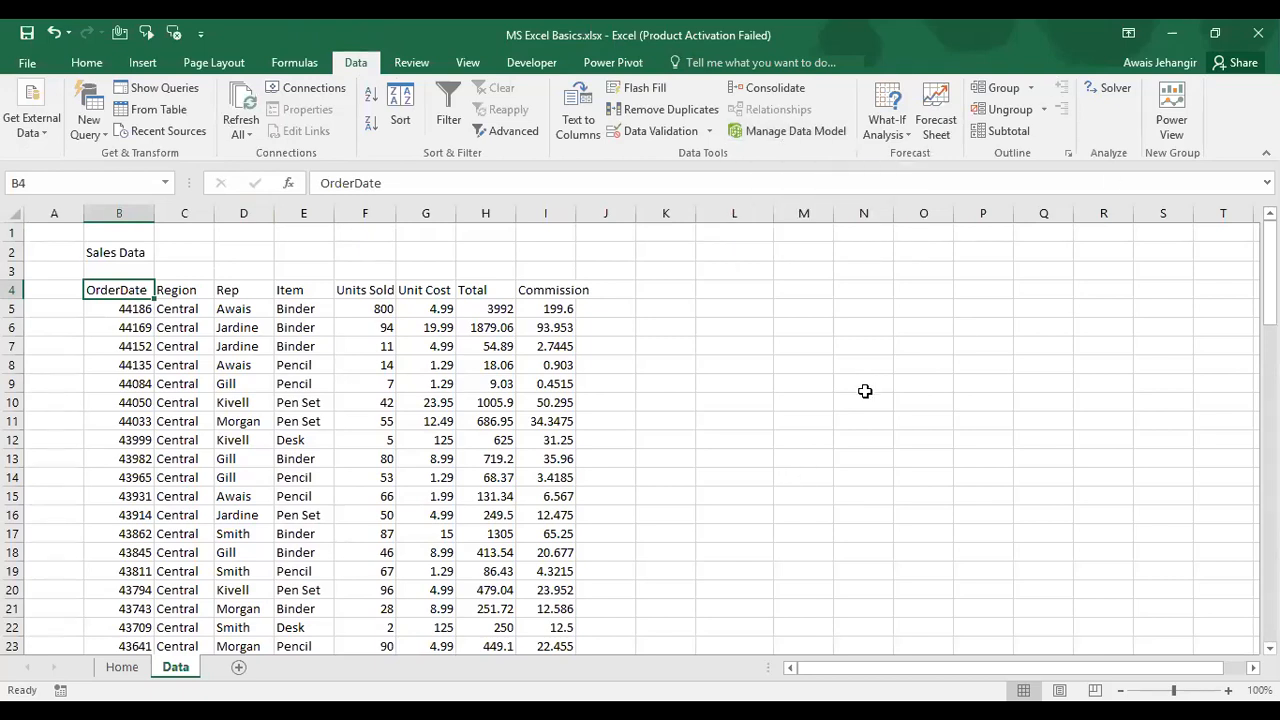
# Step: Open the What-If Analysis menu listing Scenario Manager, Goal Seek and Data Table
pyautogui.click(903, 137)
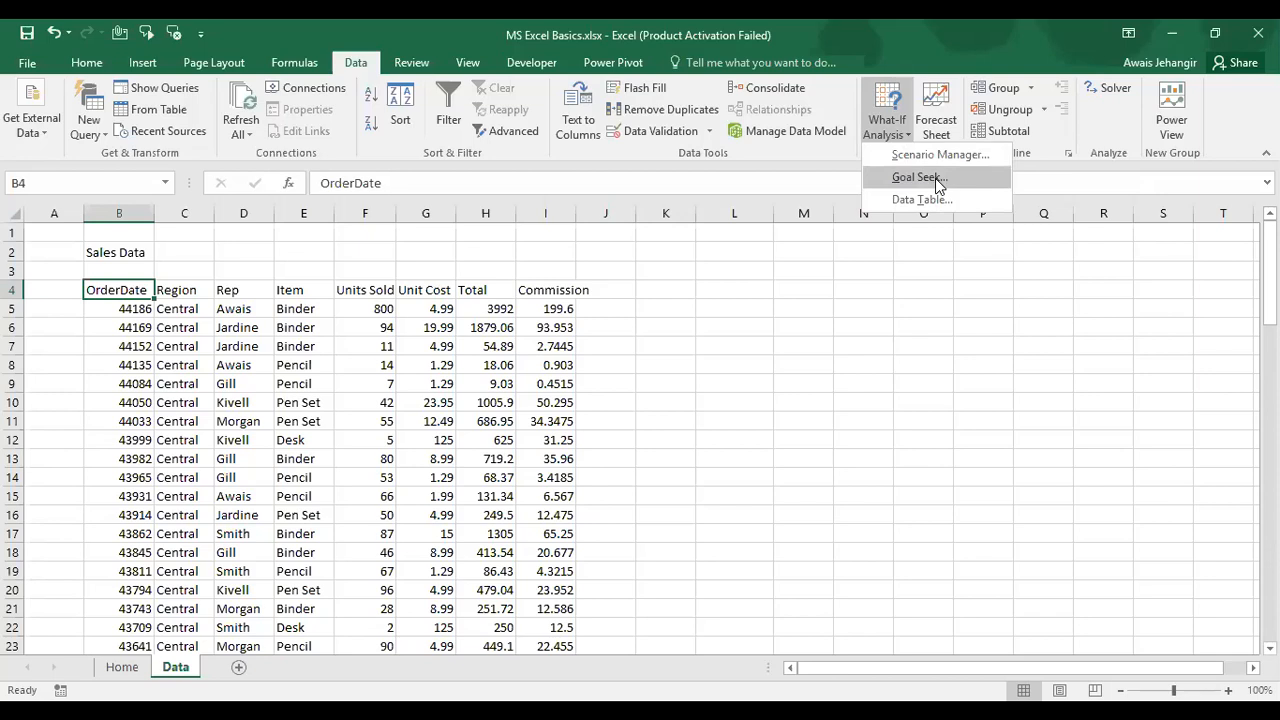
# Step: Enter 125698 in cell N6
pyautogui.click(937, 178)
pyautogui.press('Right')
pyautogui.press('Right')
pyautogui.press('Right')
pyautogui.press('Right')
pyautogui.press('Right')
pyautogui.press('Right')
pyautogui.press('Right')
pyautogui.press('Right')
pyautogui.press('Right')
pyautogui.press('Right')
pyautogui.press('Right')
pyautogui.press('Right')
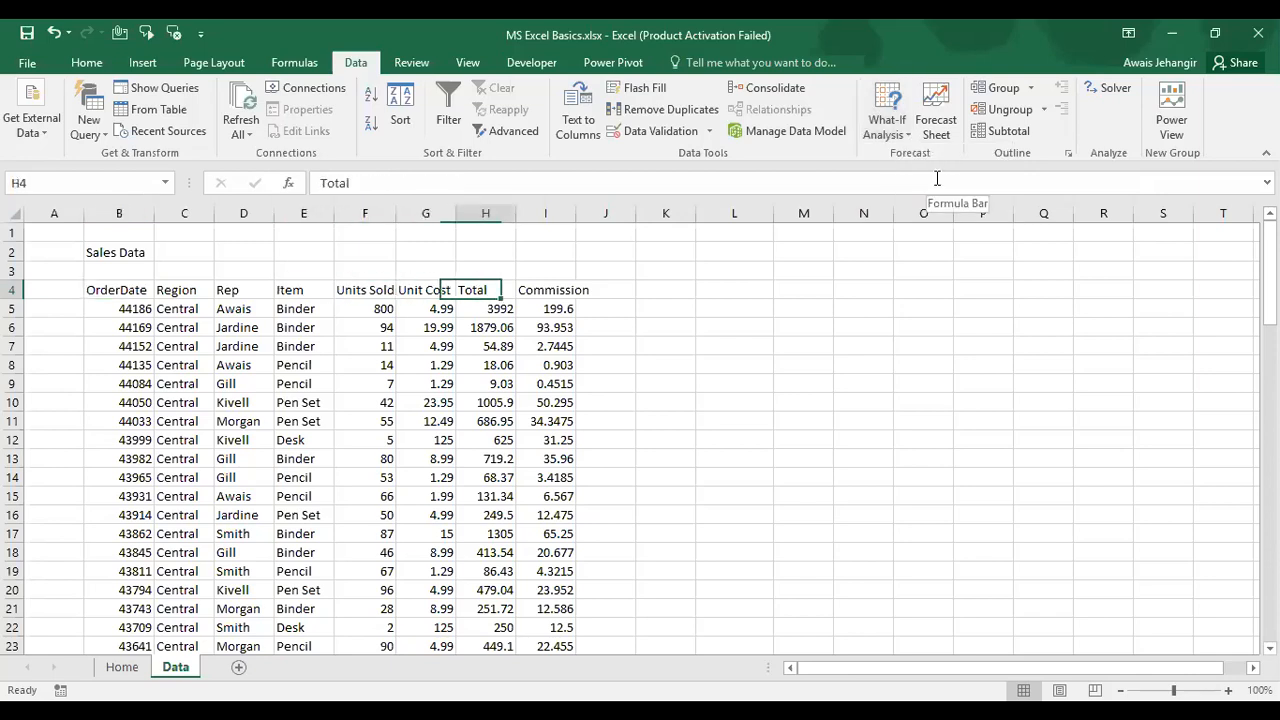
pyautogui.press('Down')
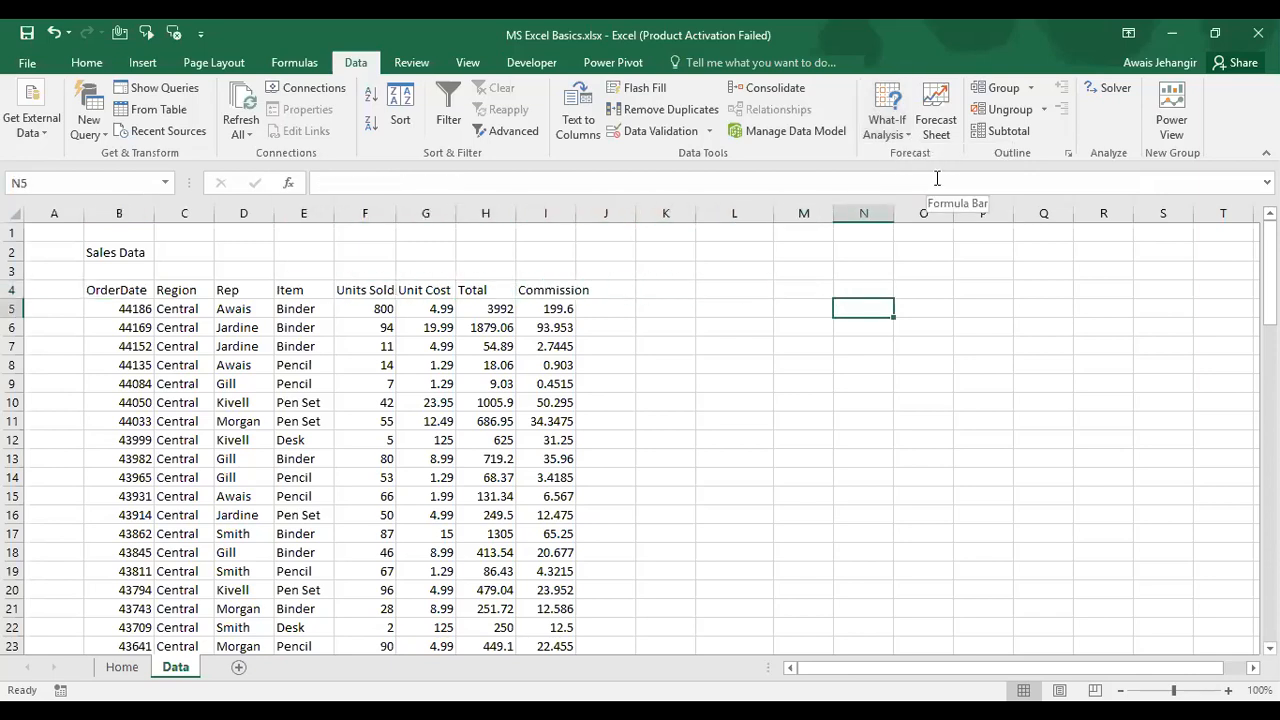
pyautogui.press('Down')
pyautogui.press('Up')
pyautogui.press('Down')
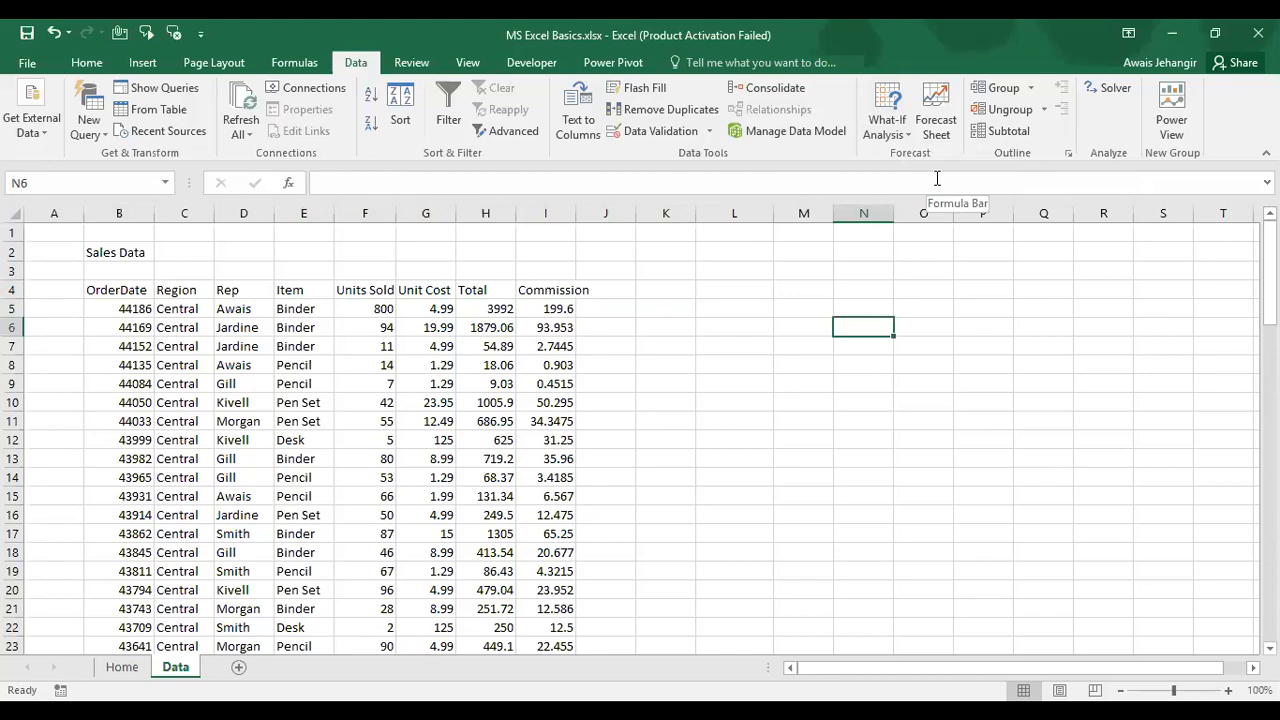
pyautogui.write('125698')
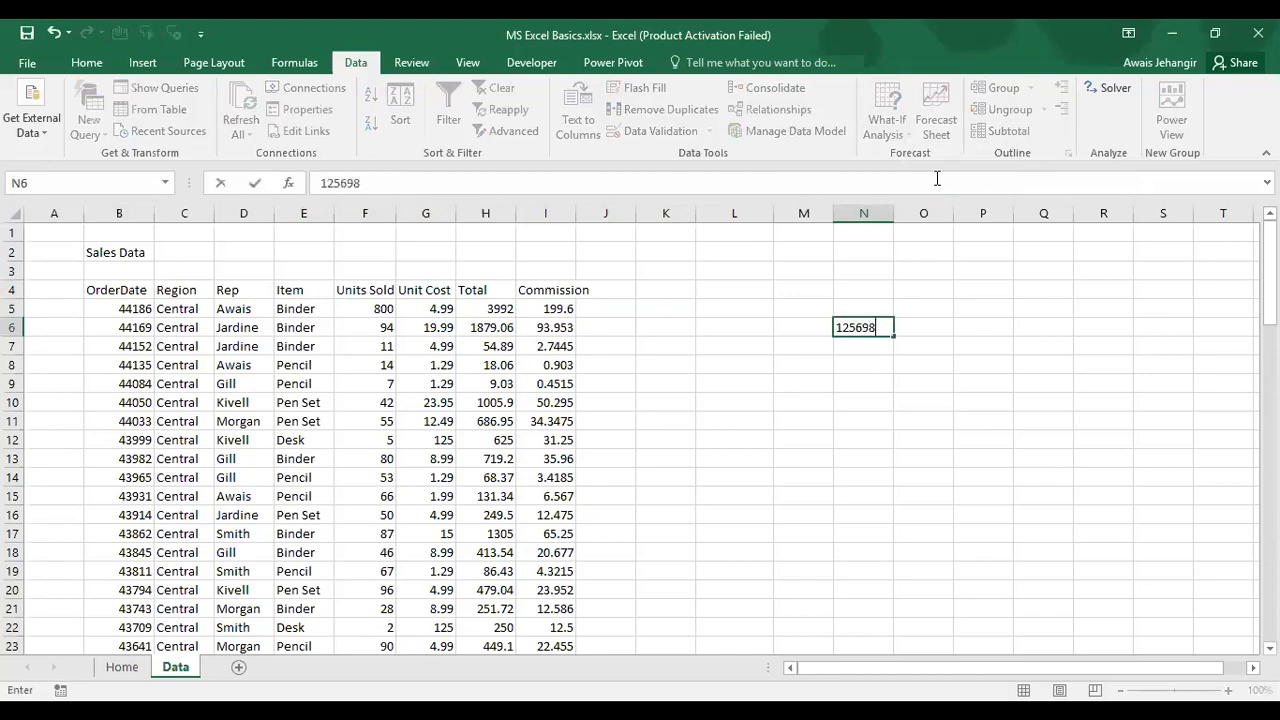
pyautogui.press('Return')
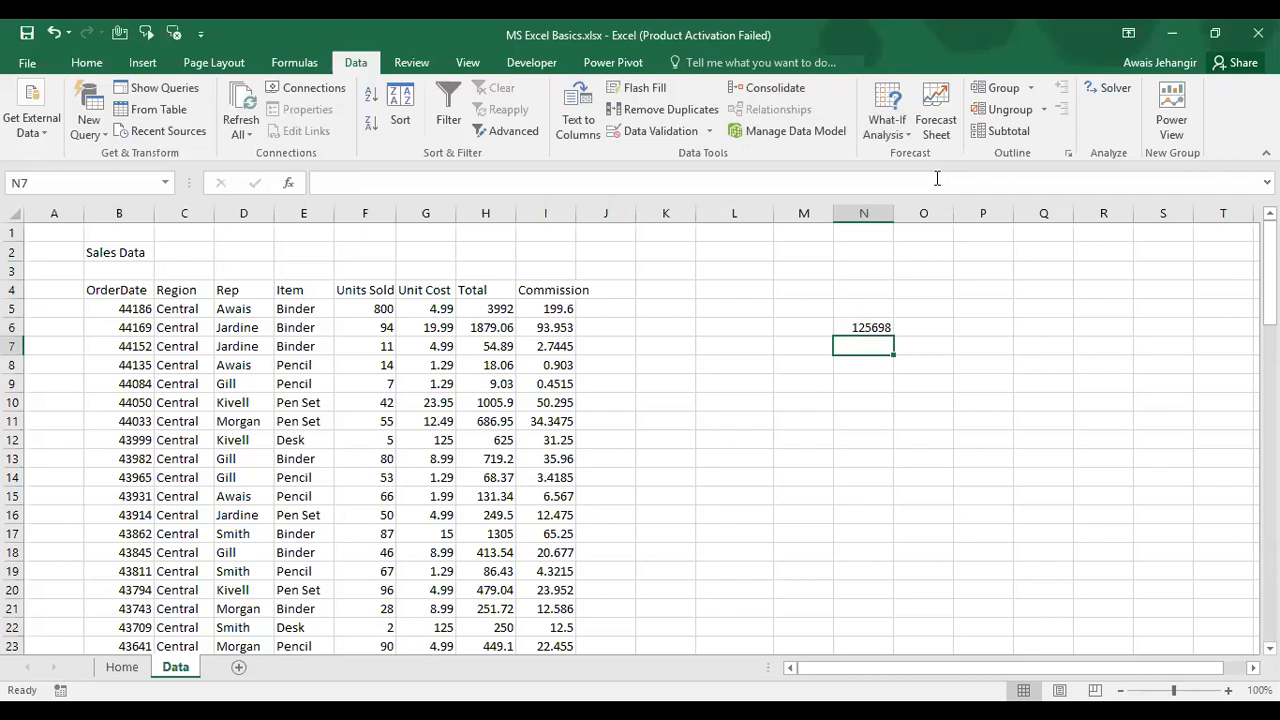
# Step: Enter 2 in cell N4 and 45 in cell N5
pyautogui.press('Up')
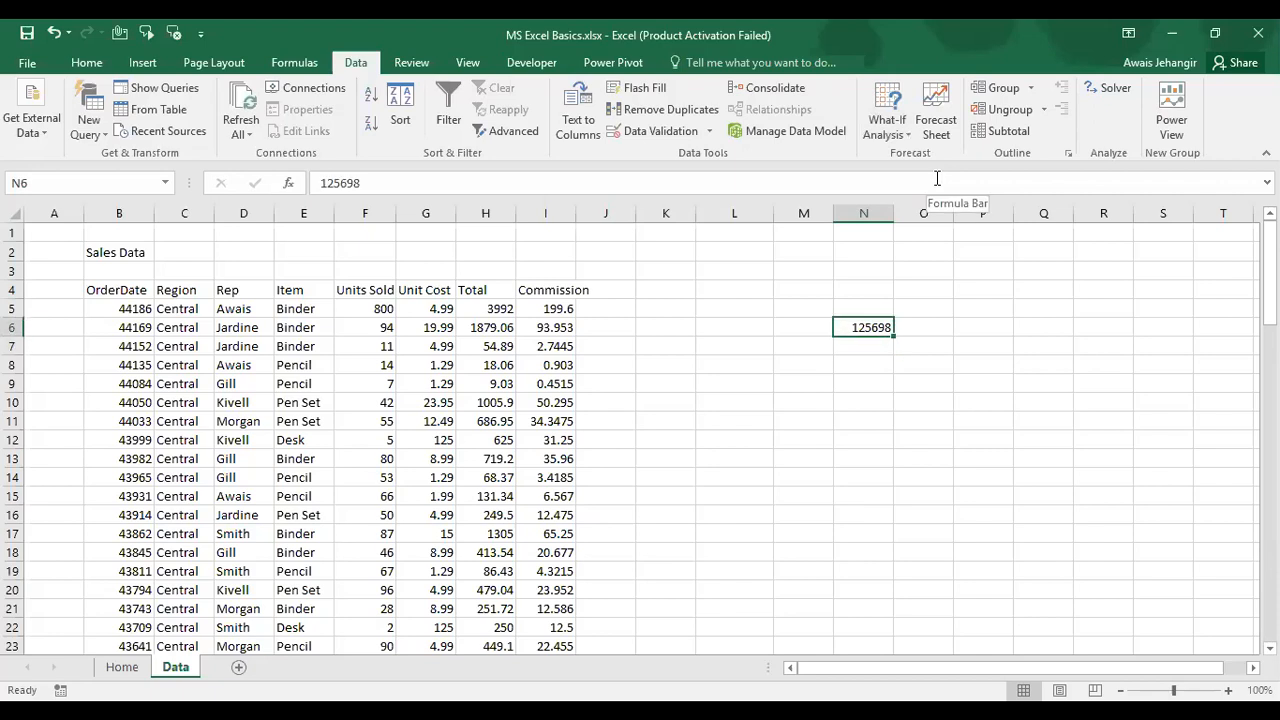
pyautogui.press('Up')
pyautogui.press('Up')
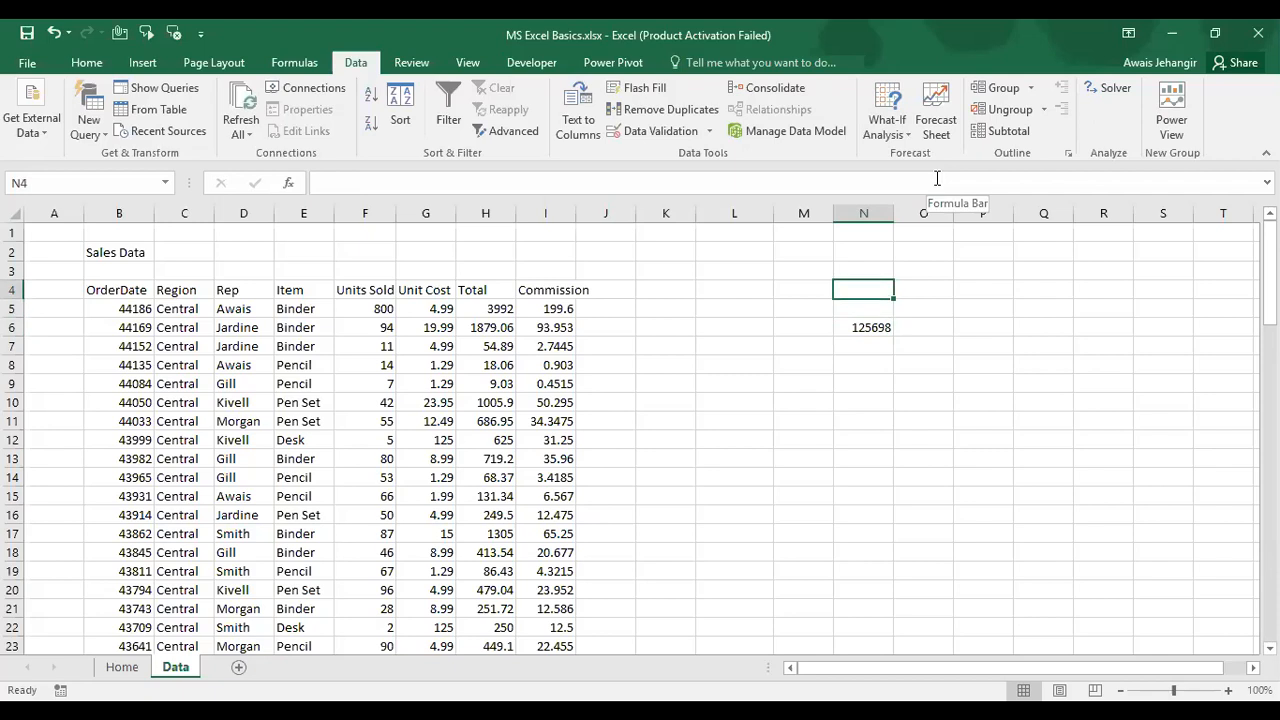
pyautogui.press('Down')
pyautogui.press('Down')
pyautogui.press('Up')
pyautogui.press('Up')
pyautogui.write('2')
pyautogui.press('Return')
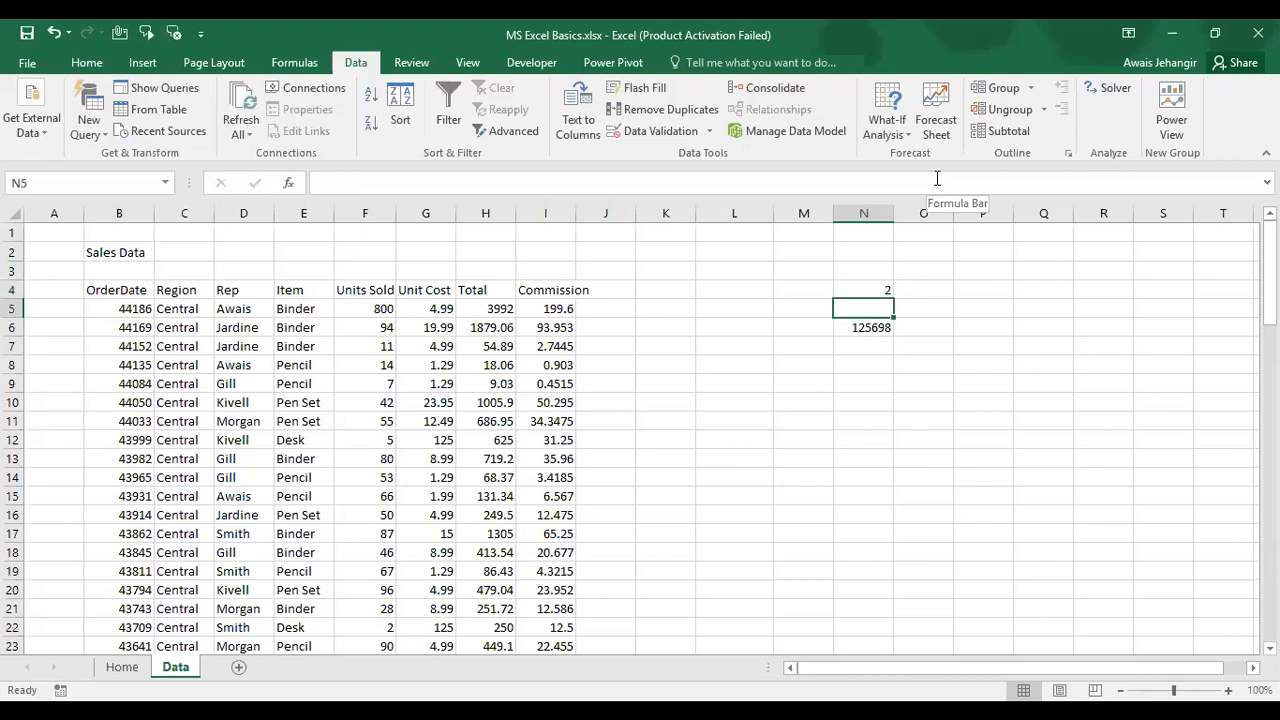
pyautogui.press('Down')
pyautogui.press('Down')
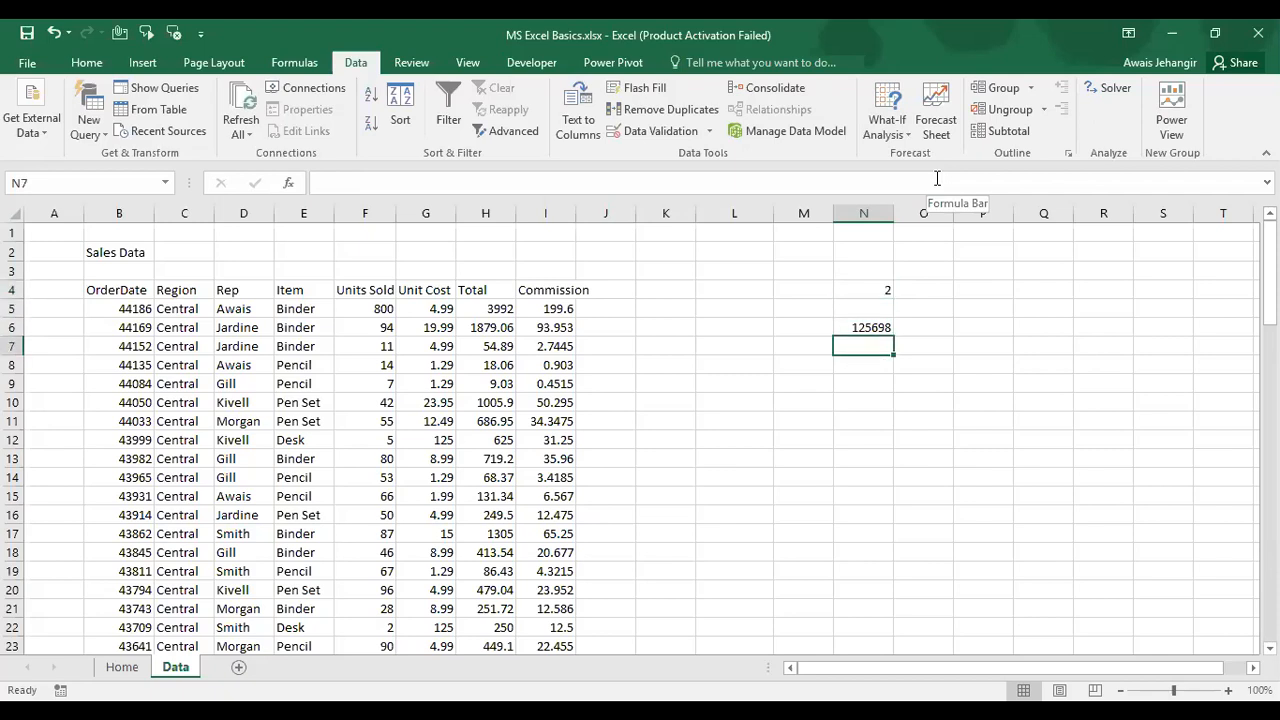
pyautogui.press('Up')
pyautogui.press('Up')
pyautogui.press('Up')
pyautogui.press('Down')
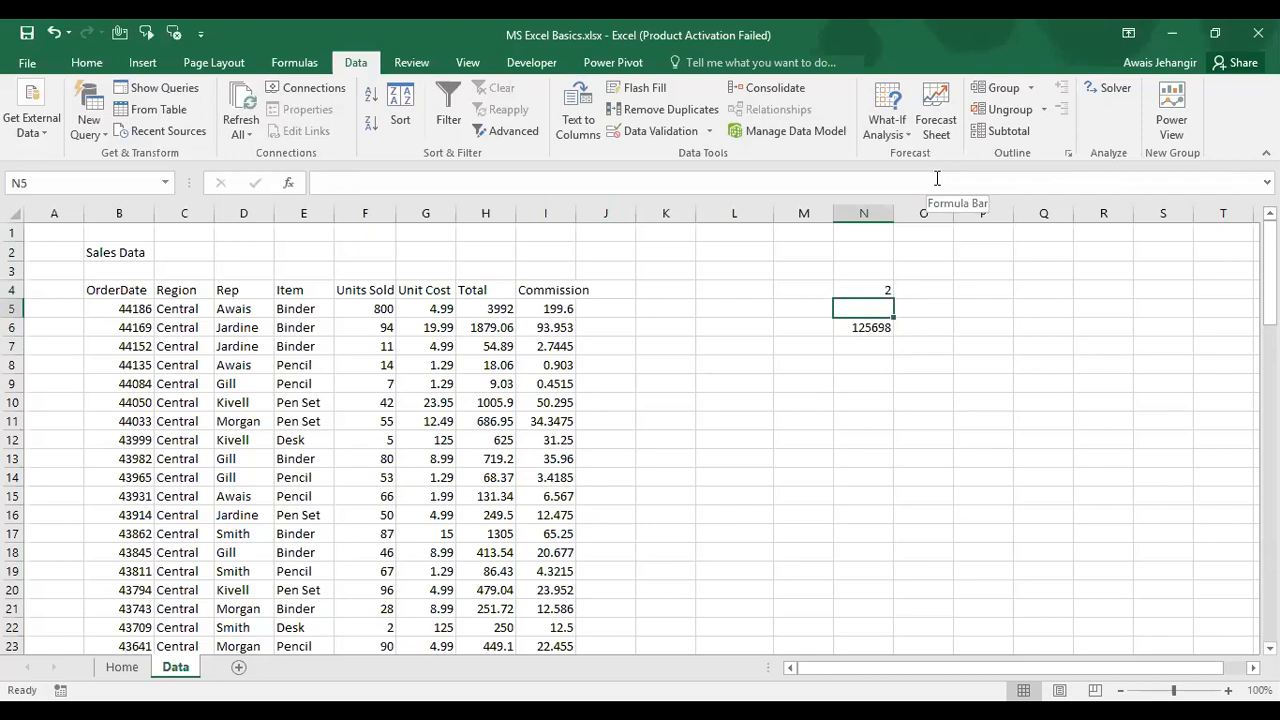
pyautogui.press('Down')
pyautogui.press('Down')
# Step: Put the formula =N4*N5 in N7, giving 90
pyautogui.press('Up')
pyautogui.press('Up')
pyautogui.write('45')
pyautogui.press('Return')
pyautogui.press('Down')
pyautogui.write('+')
pyautogui.press('Up')
pyautogui.press('Up')
pyautogui.press('Up')
pyautogui.write('-')
pyautogui.press('BackSpace')
pyautogui.write('*')
pyautogui.press('Up')
pyautogui.press('Up')
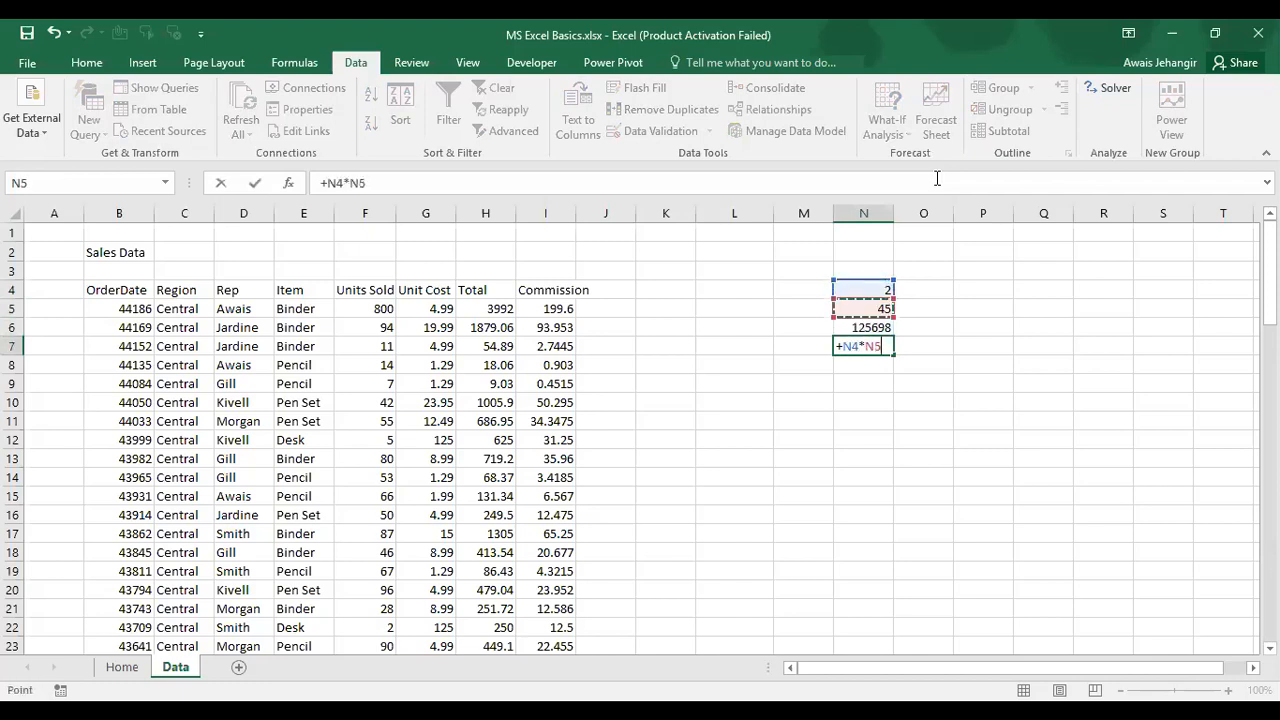
pyautogui.press('Return')
pyautogui.press('Up')
pyautogui.press('Up')
pyautogui.hotkey('shift', 'Down')
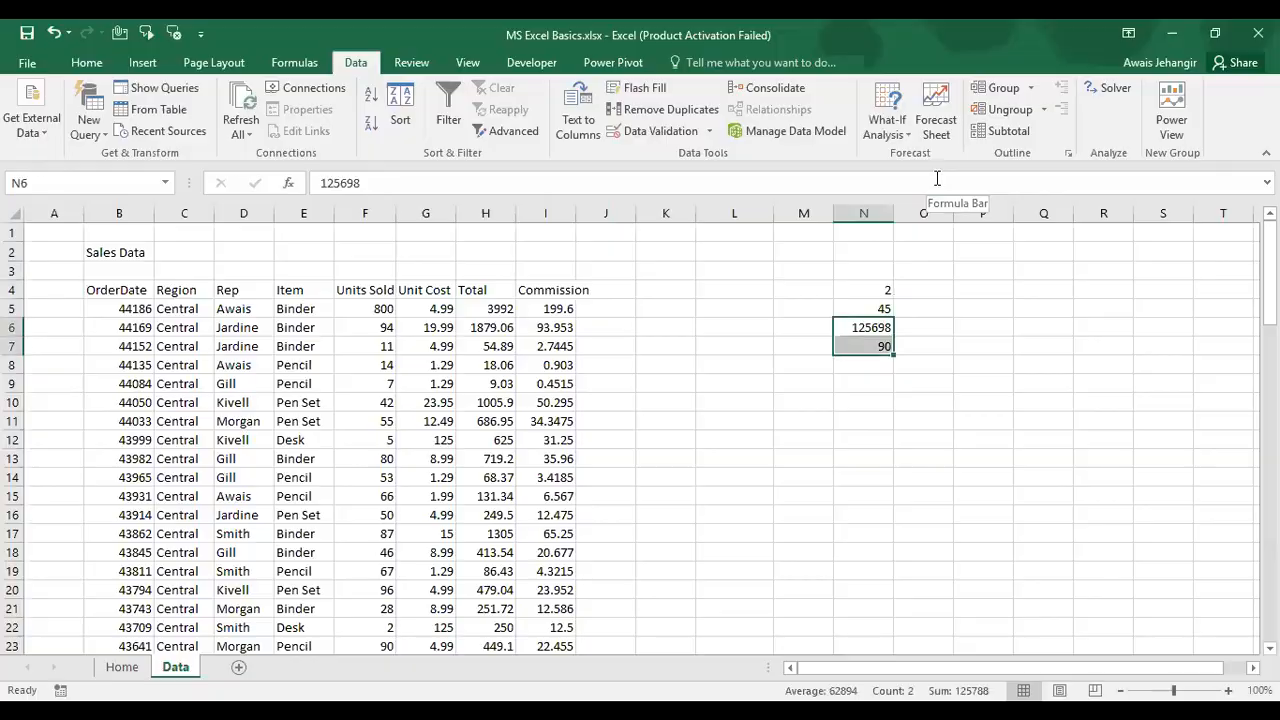
pyautogui.press('Up')
pyautogui.press('Up')
pyautogui.hotkey('shift', 'Down')
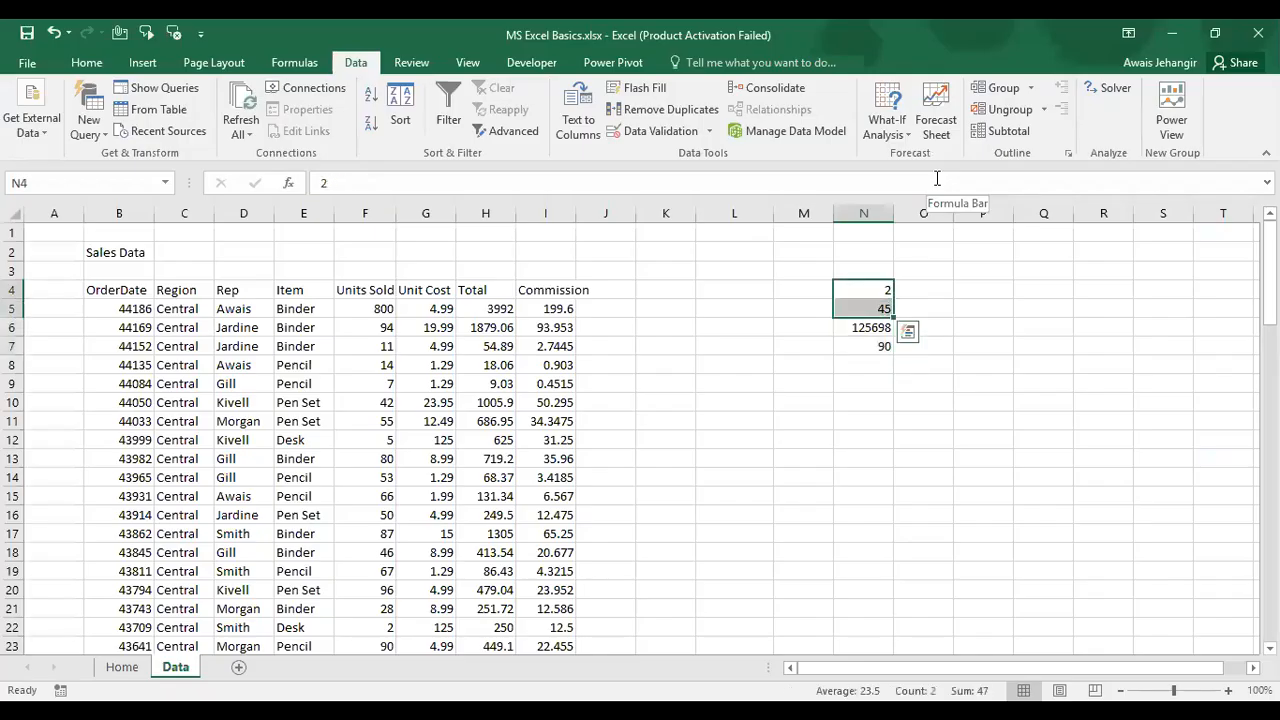
pyautogui.press('Down')
pyautogui.press('Down')
pyautogui.press('Down')
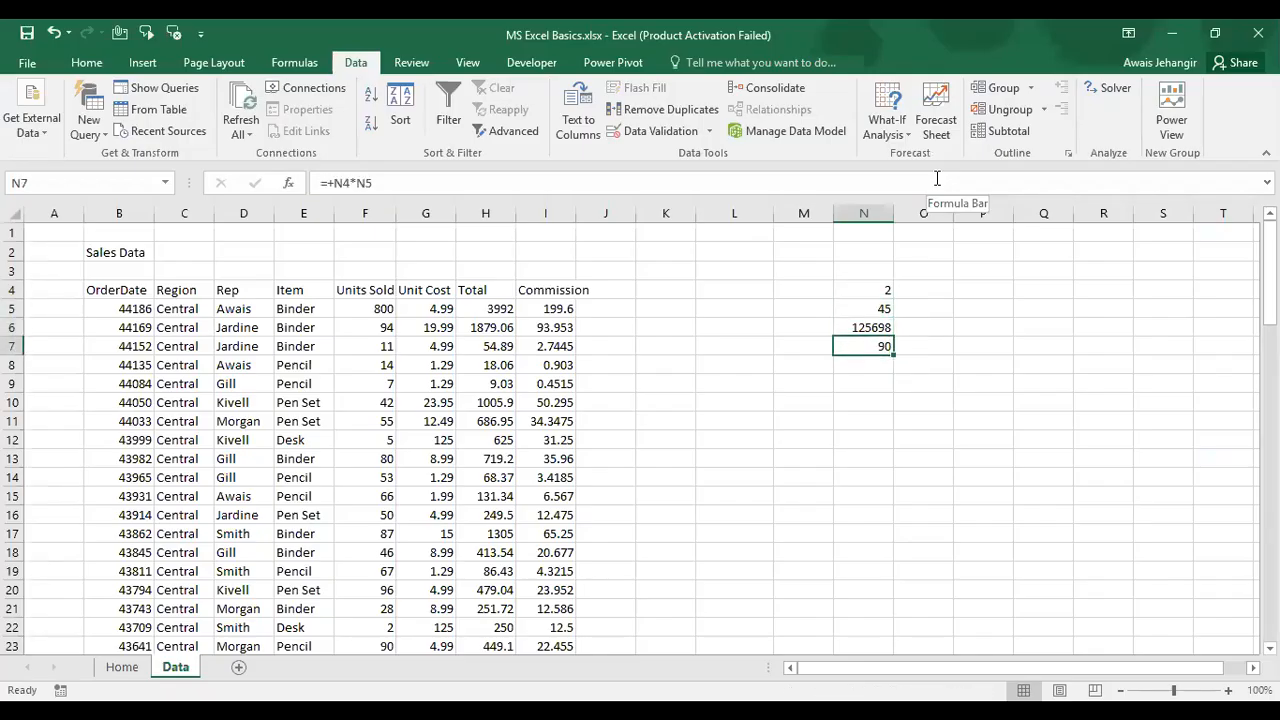
# Step: Put the formula =N6-N7 in N8, giving 125608
pyautogui.press('Up')
pyautogui.press('Up')
pyautogui.press('Right')
pyautogui.press('Down')
pyautogui.press('Left')
pyautogui.press('Right')
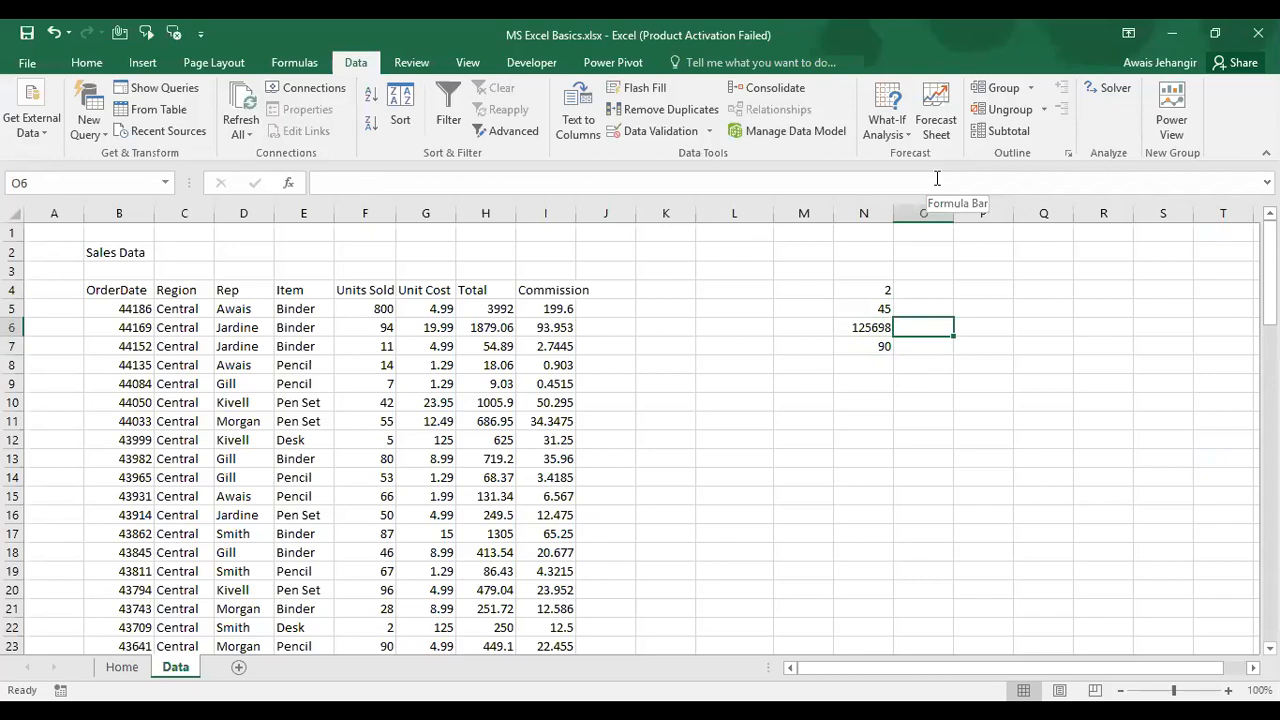
pyautogui.press('Left')
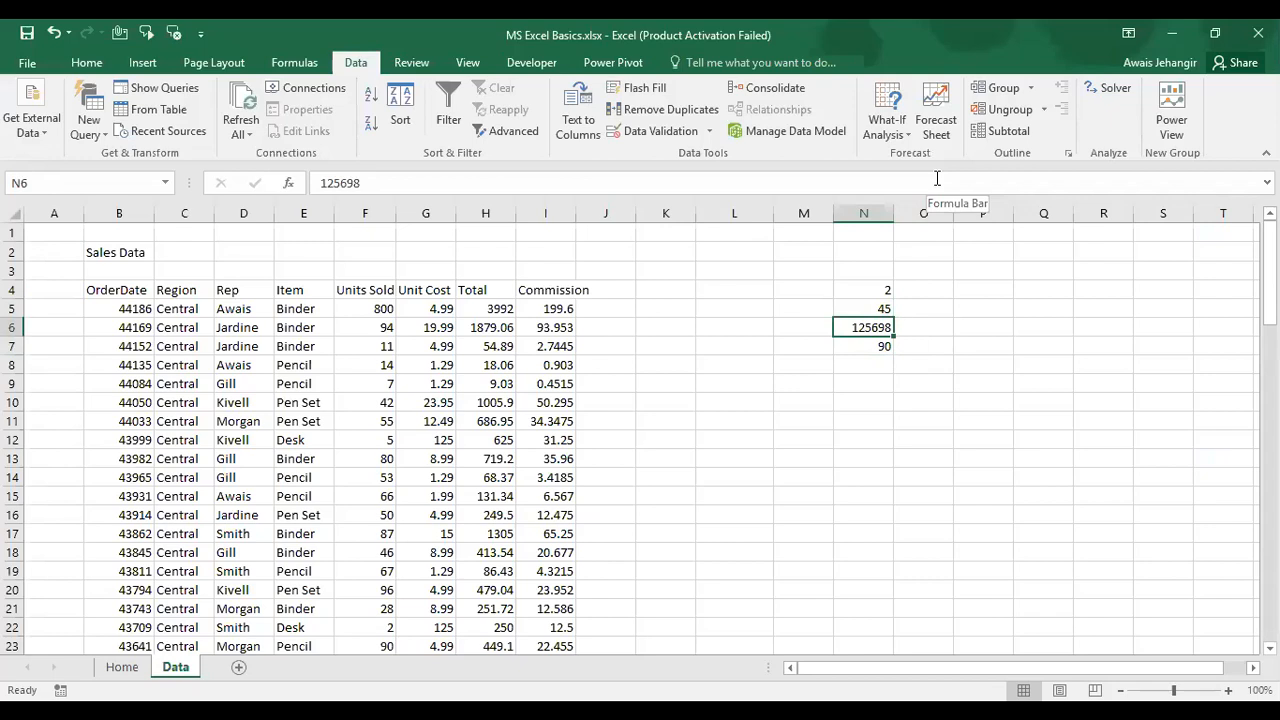
pyautogui.hotkey('shift', 'Down')
pyautogui.press('Down')
pyautogui.press('Down')
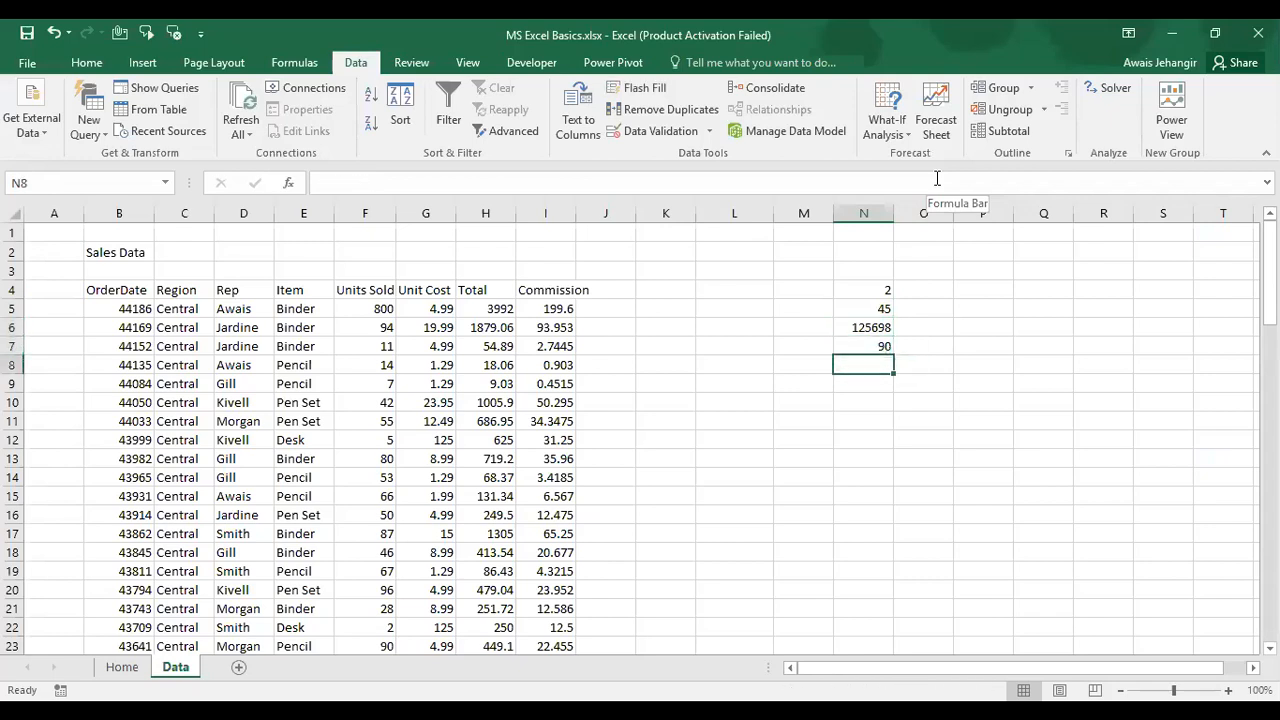
pyautogui.write('+')
pyautogui.press('Up')
pyautogui.press('Up')
pyautogui.write('-')
pyautogui.press('Up')
pyautogui.press('Return')
pyautogui.press('Up')
pyautogui.press('Up')
pyautogui.press('Up')
pyautogui.press('Up')
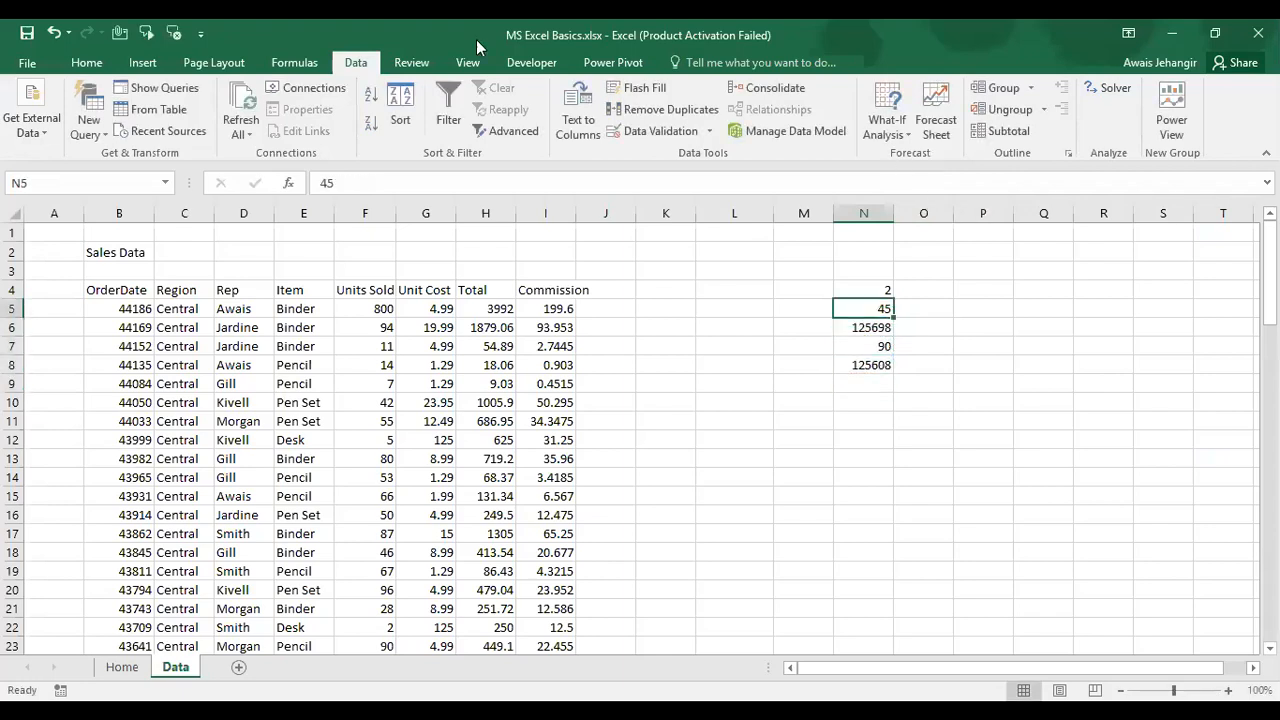
# Step: Fill cell N5 yellow and check N8's formula references without changing it
pyautogui.click(86, 62)
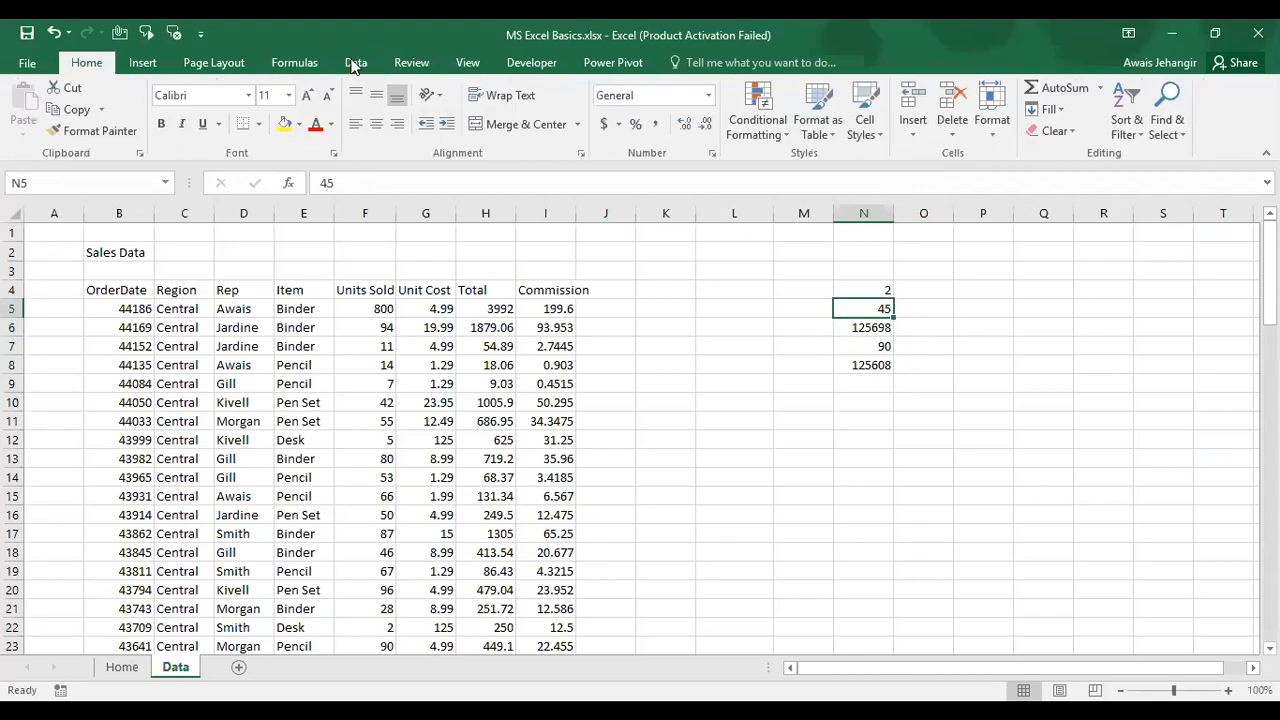
pyautogui.click(285, 122)
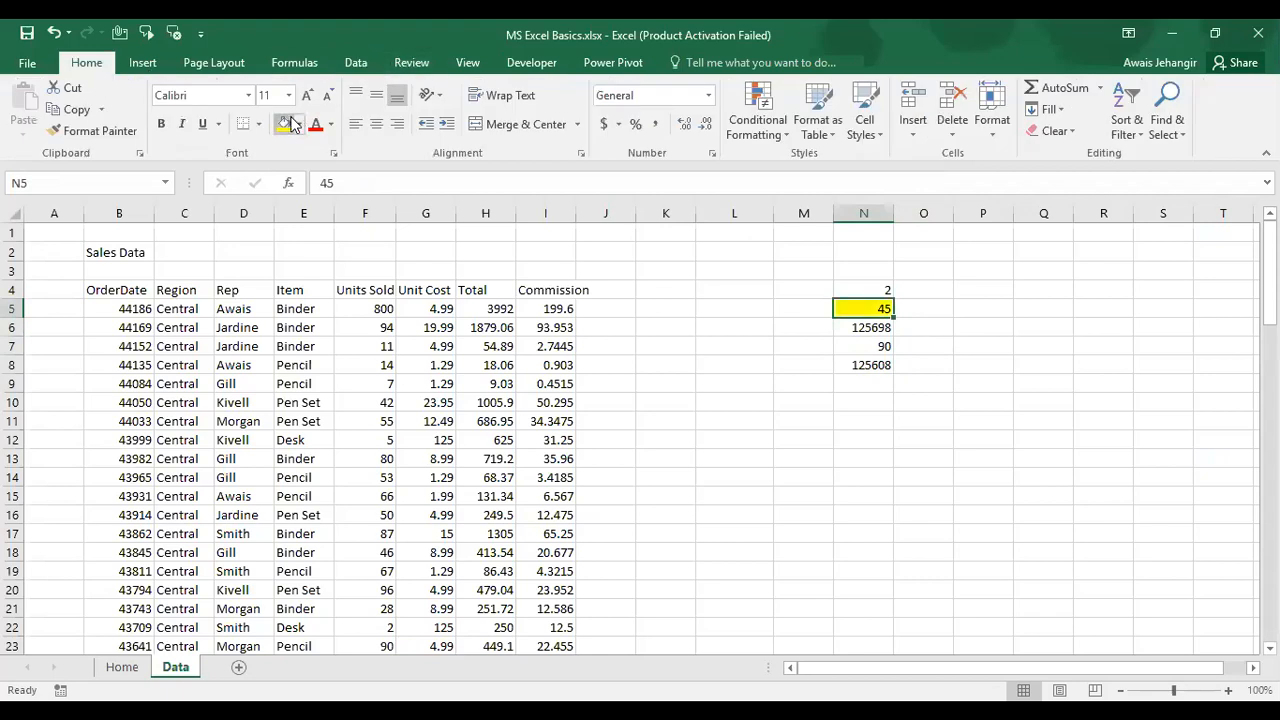
pyautogui.press('Down')
pyautogui.press('Down')
pyautogui.press('Down')
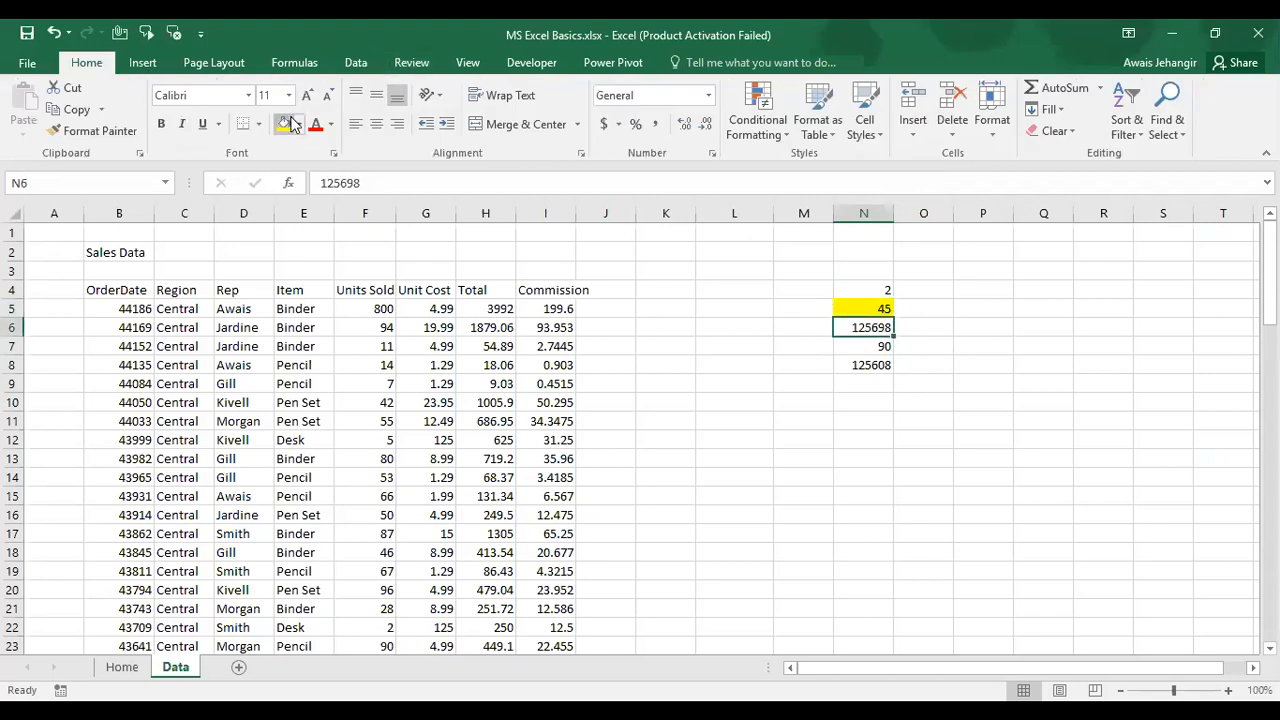
pyautogui.press('F2')
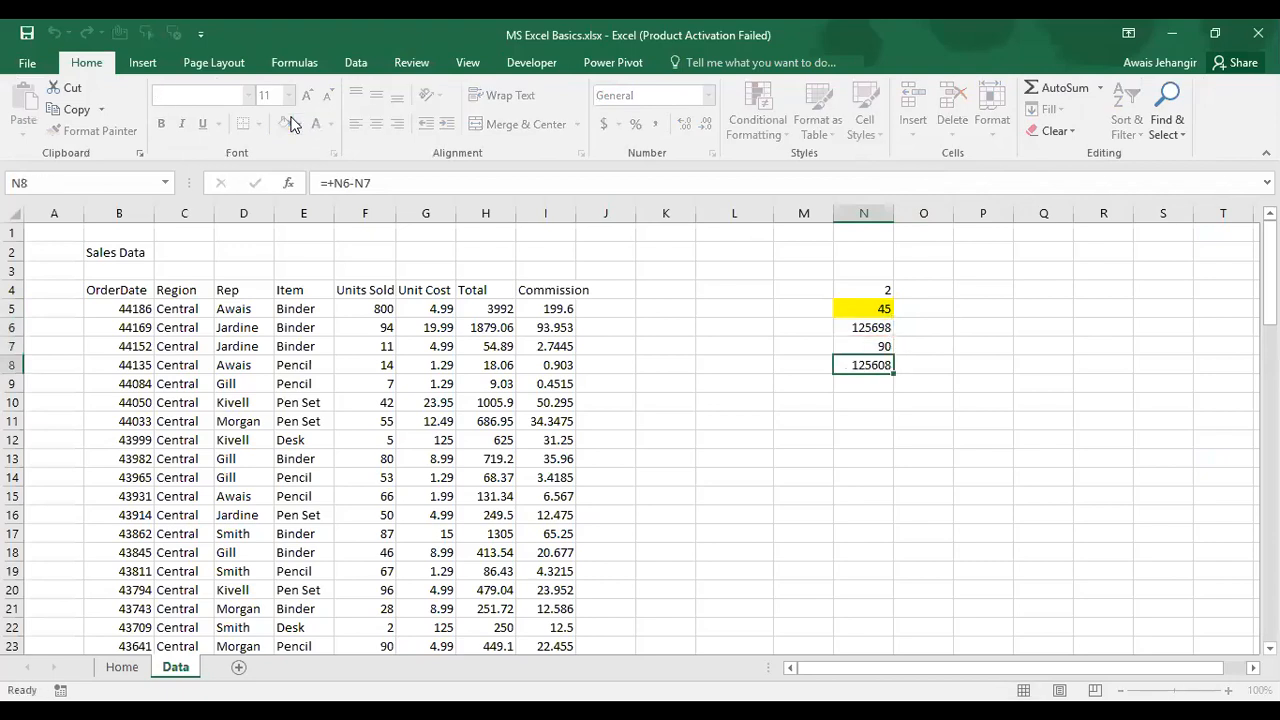
pyautogui.press('Escape')
pyautogui.press('Up')
pyautogui.press('Up')
pyautogui.press('Up')
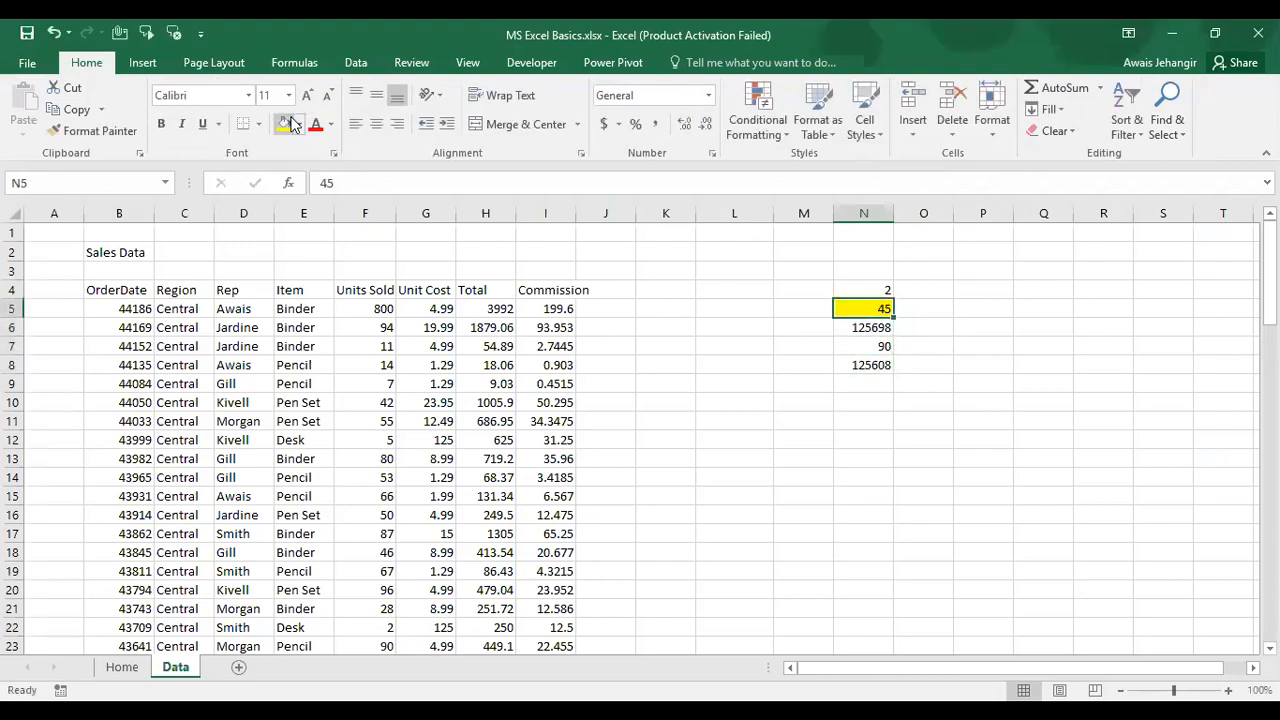
# Step: Goal Seek N8 to value 0 by changing N5, accepting the result 62849
pyautogui.click(350, 60)
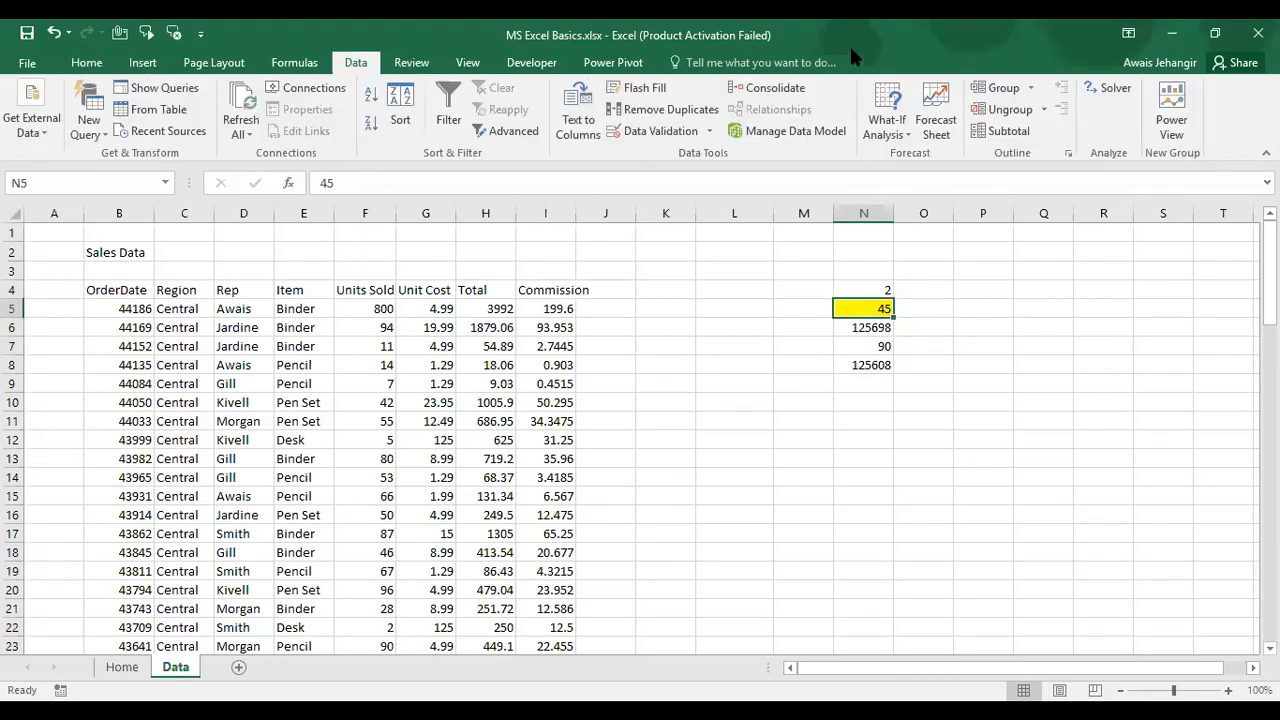
pyautogui.click(887, 138)
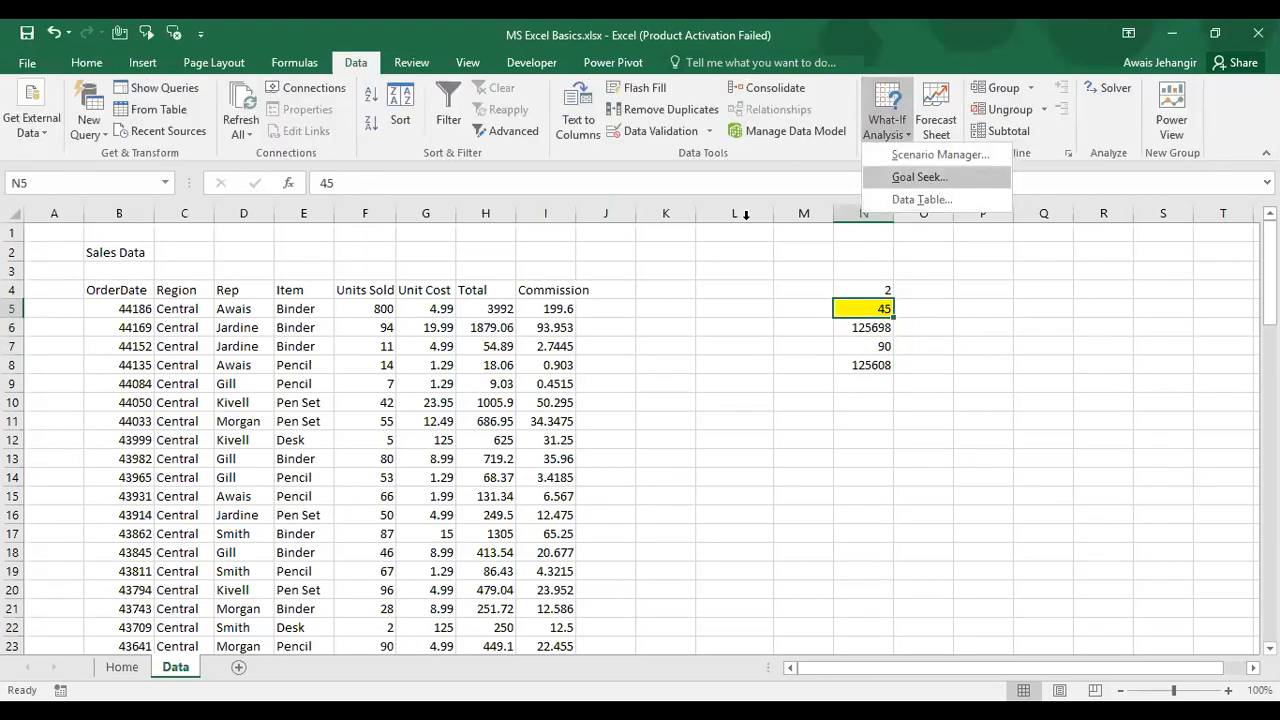
pyautogui.click(920, 177)
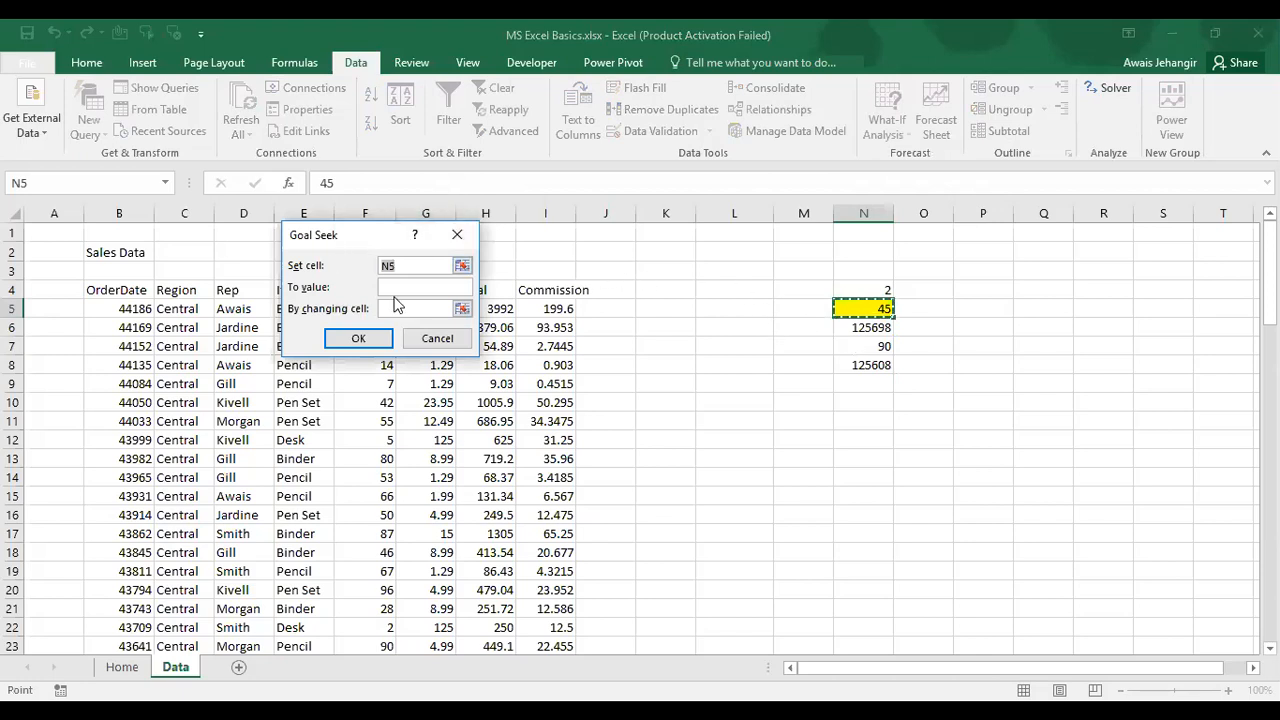
pyautogui.click(870, 365)
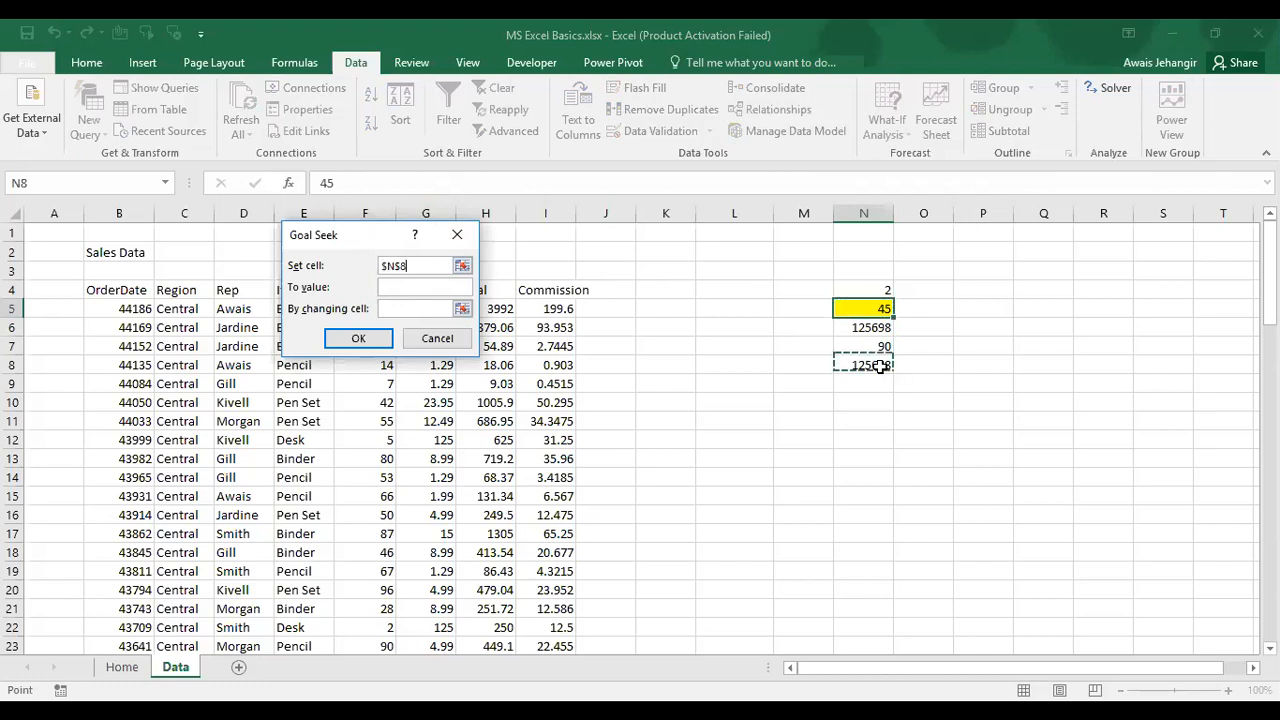
pyautogui.click(392, 287)
pyautogui.write('0')
pyautogui.click(418, 308)
pyautogui.click(846, 308)
pyautogui.click(378, 340)
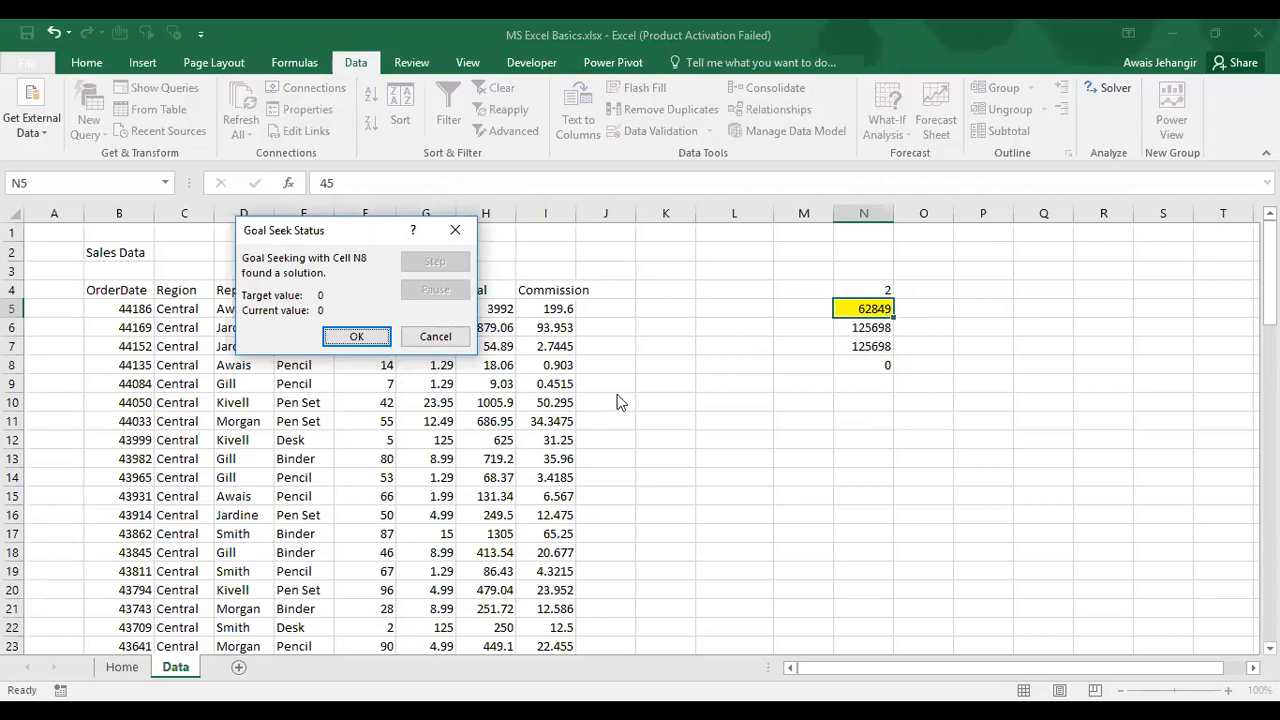
pyautogui.click(357, 337)
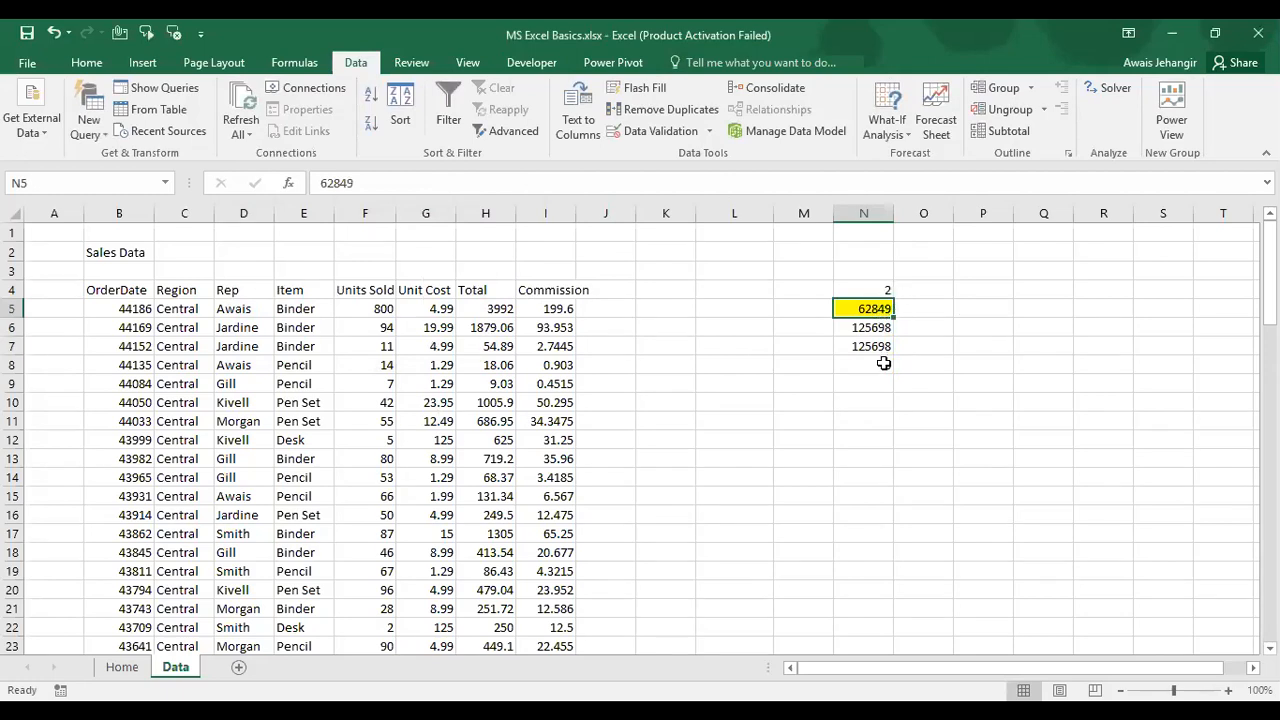
# Step: Review N7's formula and the values in N6 and N5 after the goal seek
pyautogui.click(889, 352)
pyautogui.doubleClick(884, 346)
pyautogui.press('Escape')
pyautogui.click(881, 330)
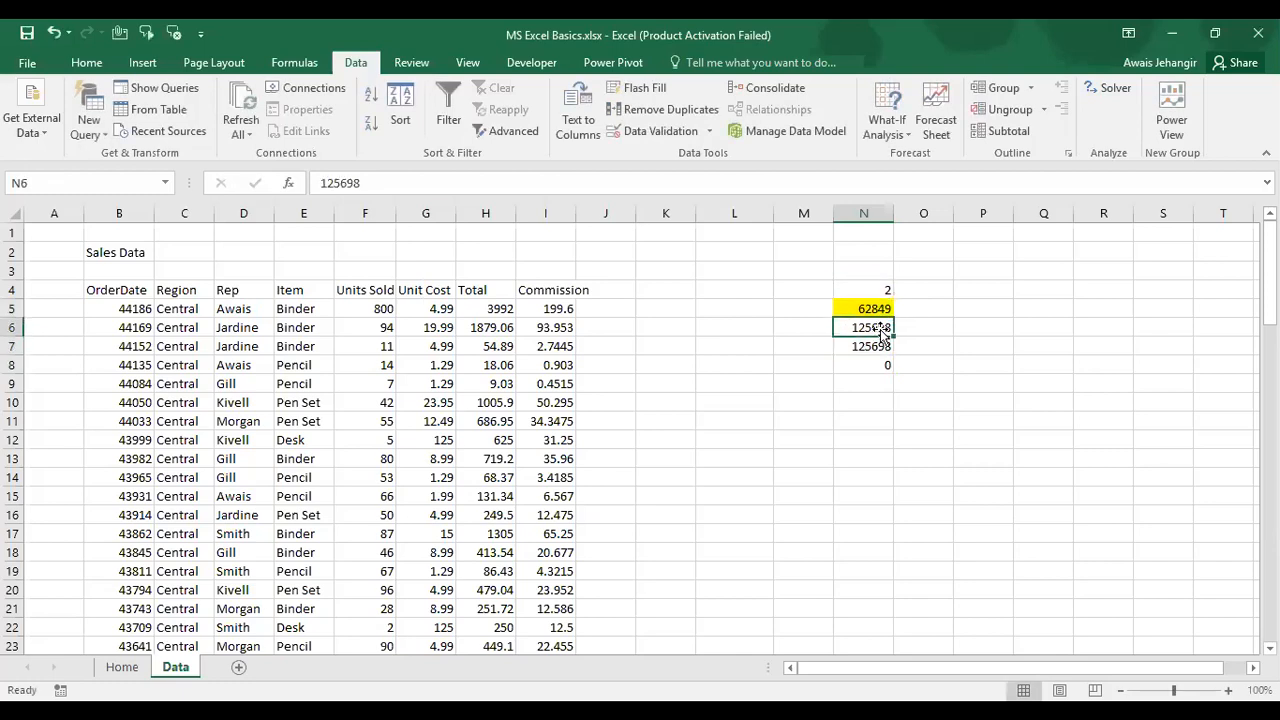
pyautogui.click(876, 347)
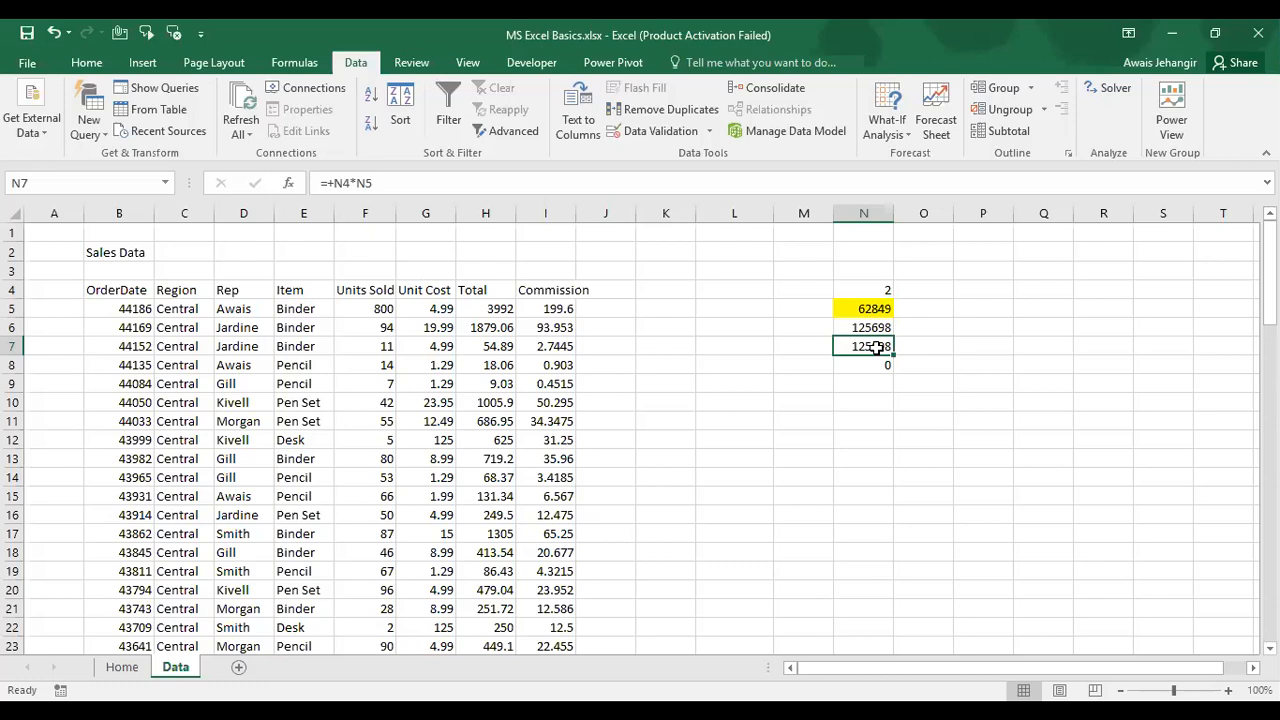
pyautogui.click(866, 313)
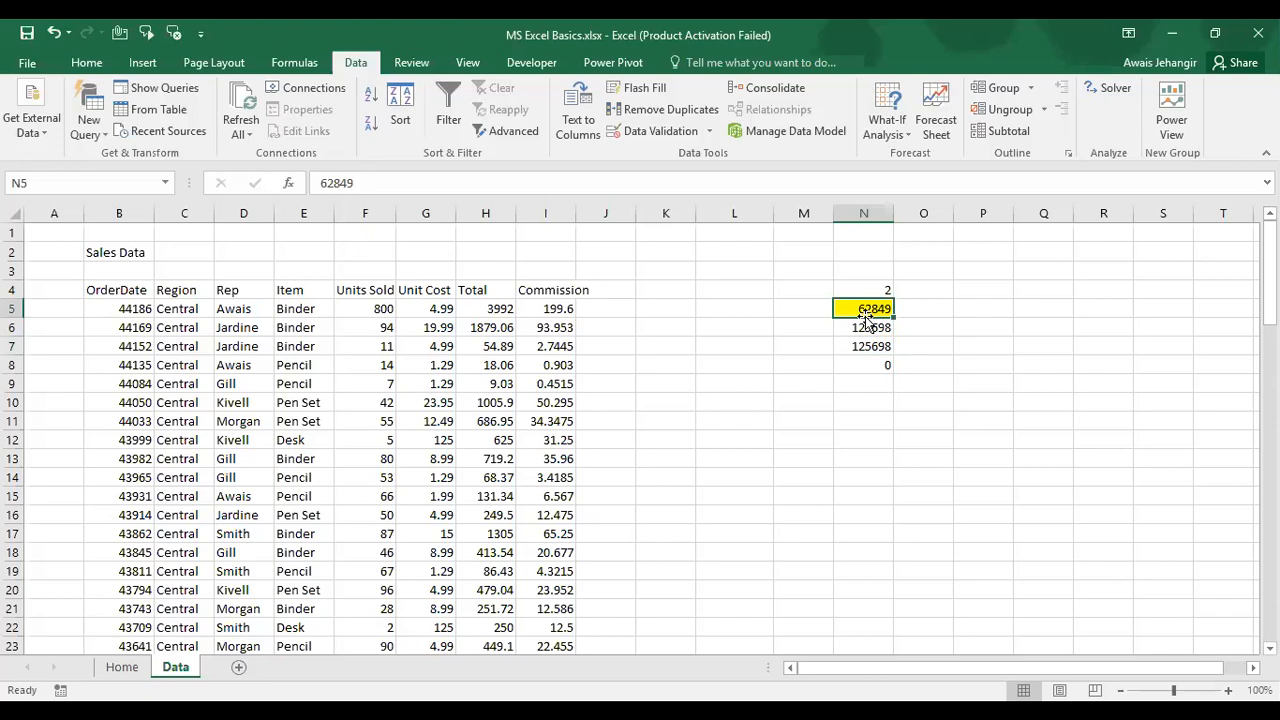
# Step: Select N4:N8 and delete their contents
pyautogui.press('Up')
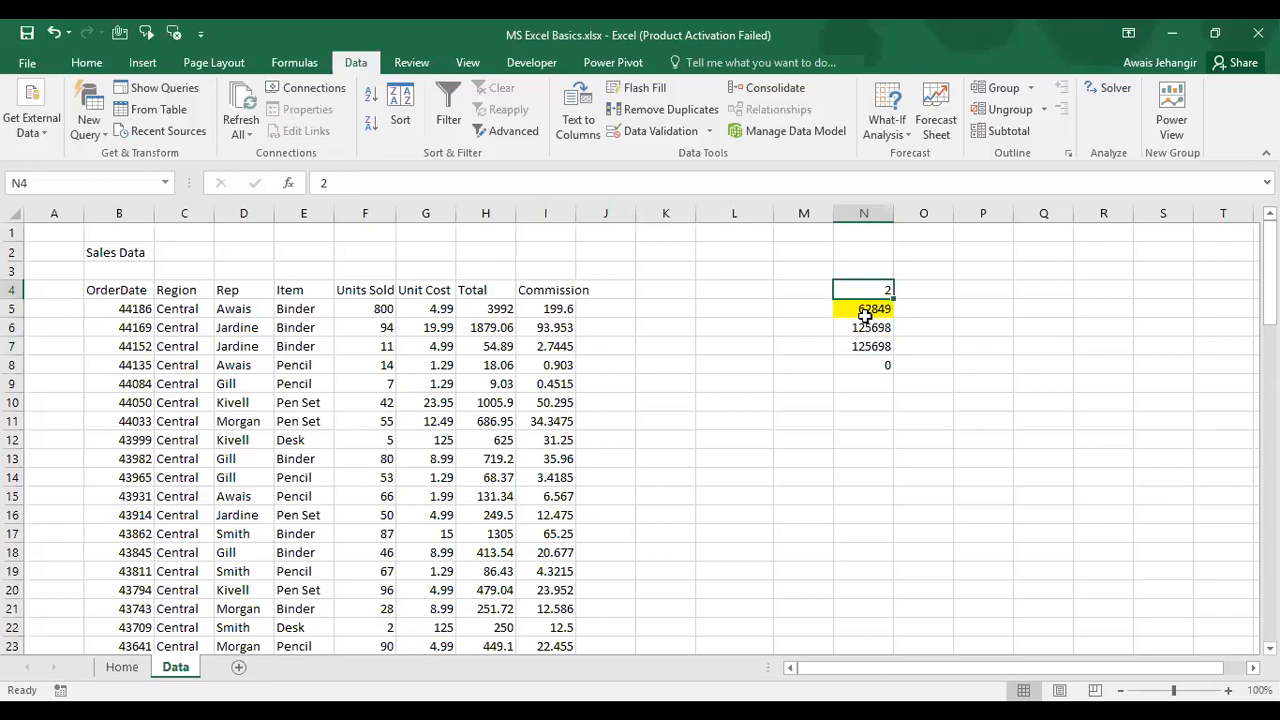
pyautogui.hotkey('ctrl', 'shift', 'Down')
pyautogui.press('Delete')
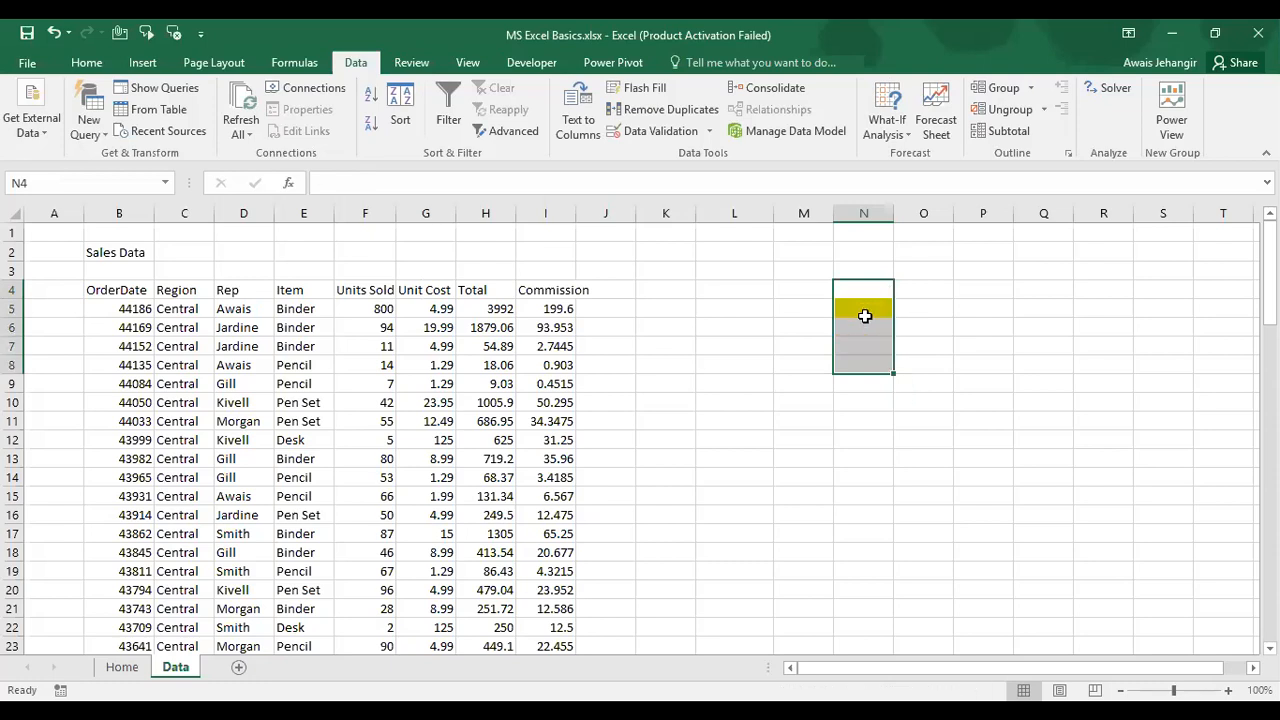
# Step: Copy blank cell N3 and paste it over N3:N5 to wipe N5's yellow fill
pyautogui.press('Up')
pyautogui.hotkey('ctrl', 'c')
pyautogui.keyDown('shift'); pyautogui.click(865, 316); pyautogui.keyUp('shift')
pyautogui.press('Return')
# Step: Select the Sales Data header row B4:I4, then deselect it
pyautogui.press('Left')
pyautogui.press('Left')
pyautogui.press('Down')
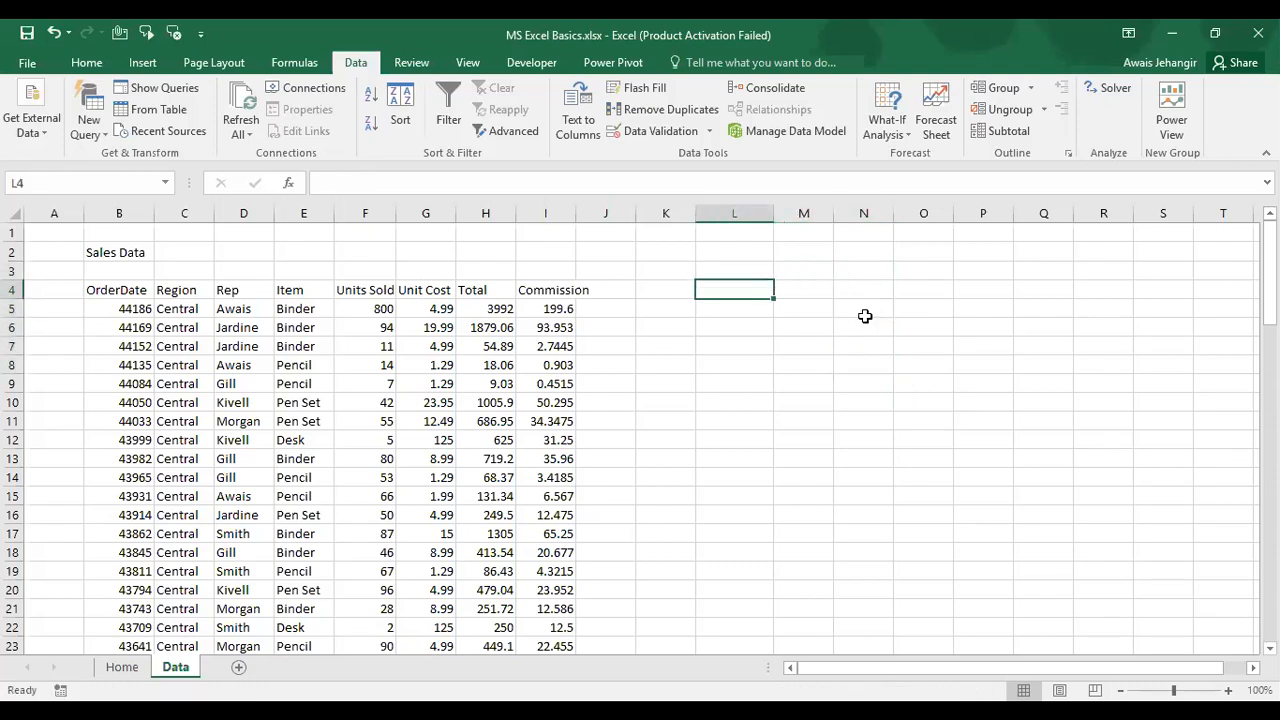
pyautogui.hotkey('ctrl', 'Left')
pyautogui.hotkey('ctrl', 'shift', 'Left')
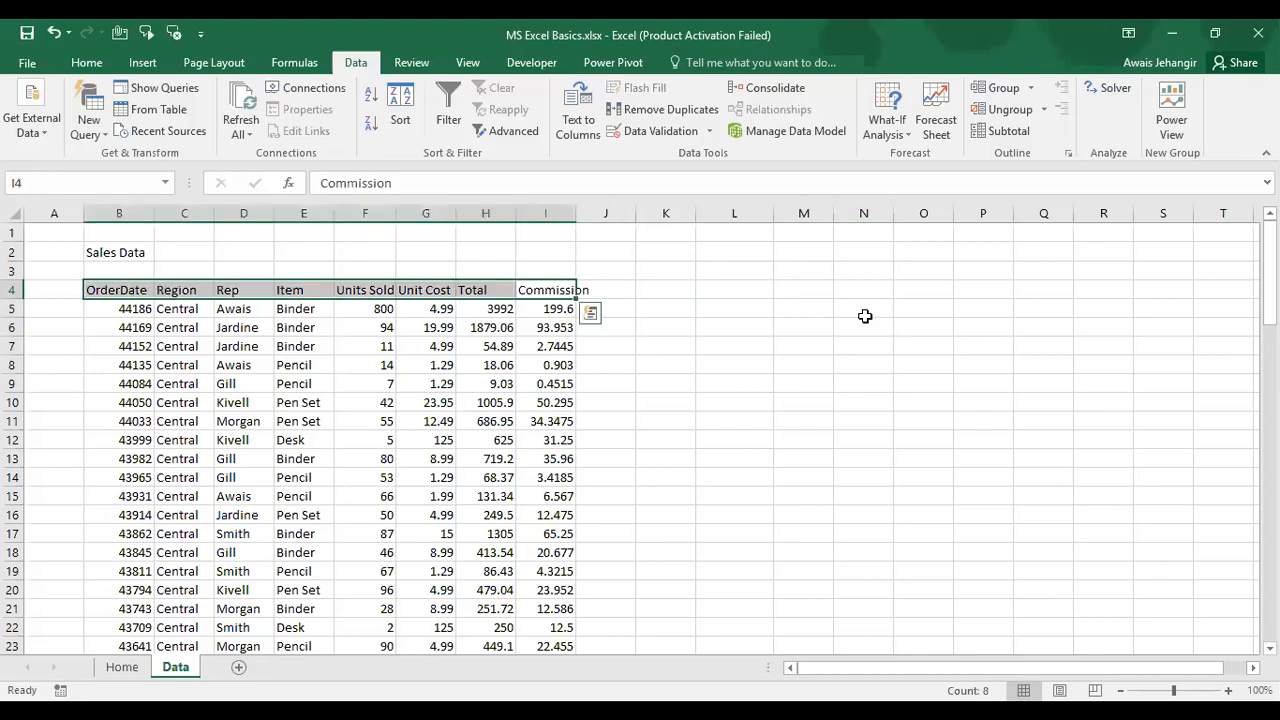
pyautogui.click(810, 269)
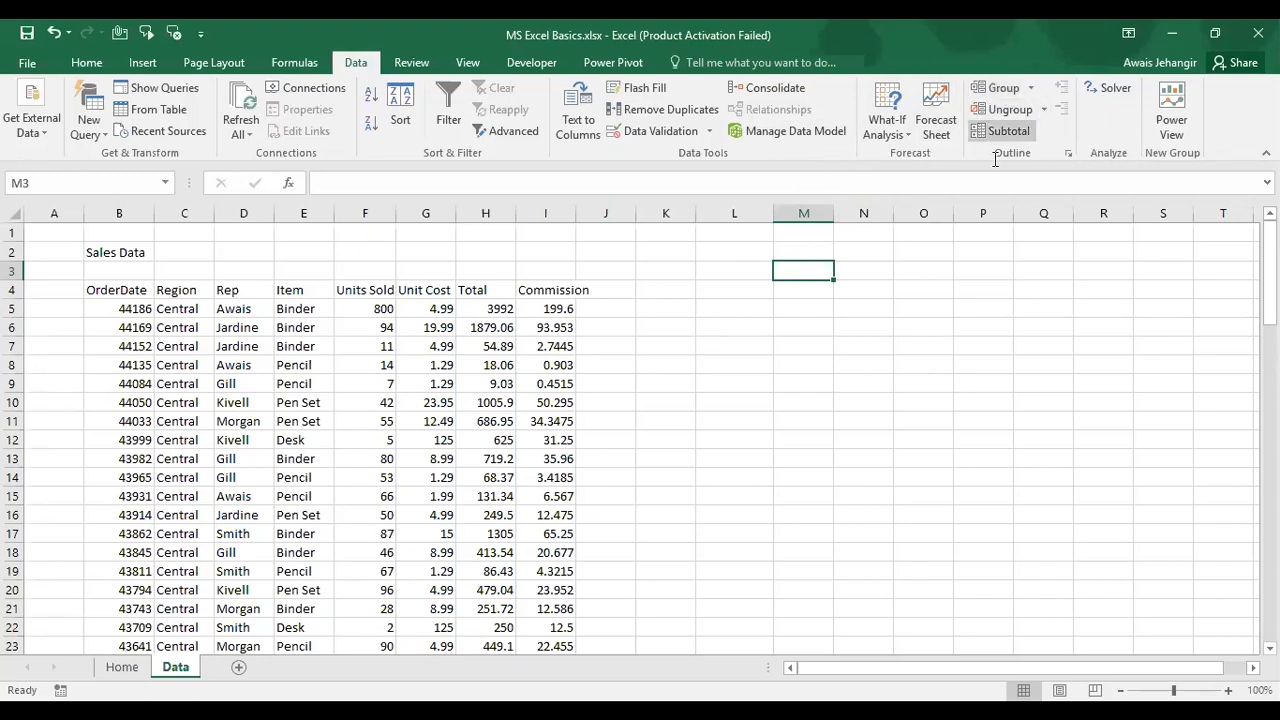
# Step: Group the data rows from B5 to the end of the table
pyautogui.click(648, 285)
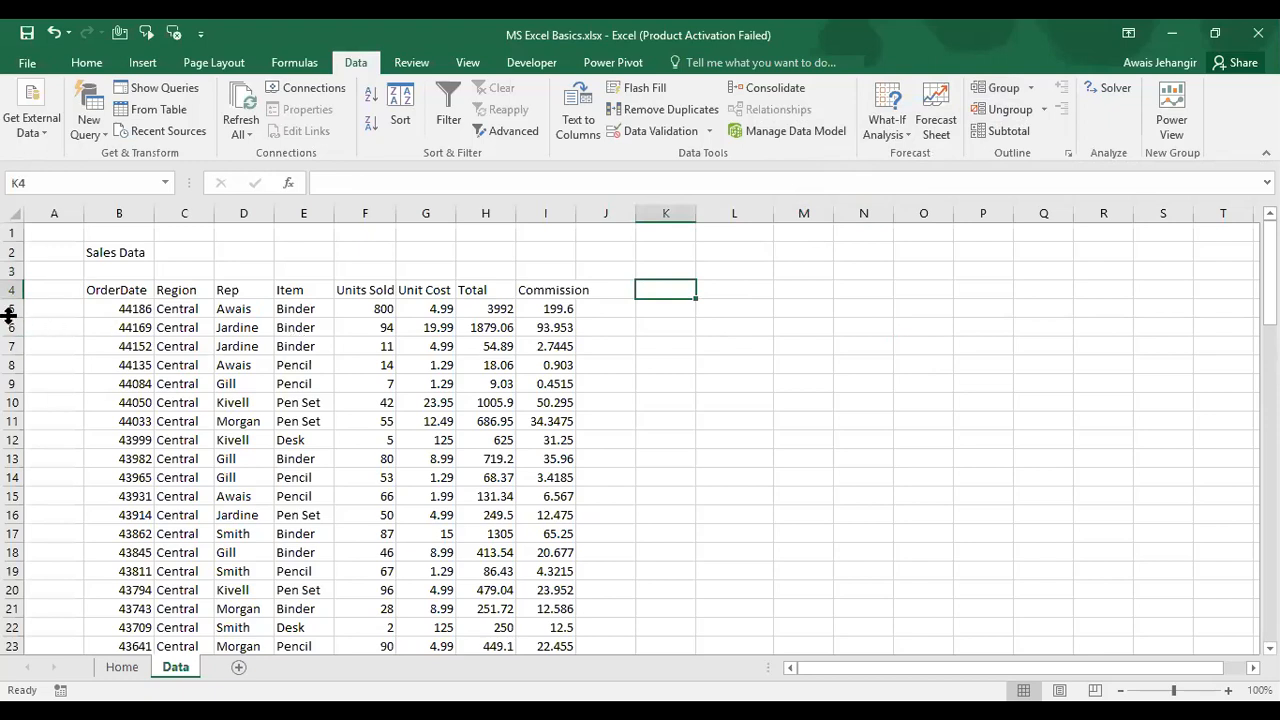
pyautogui.click(114, 310)
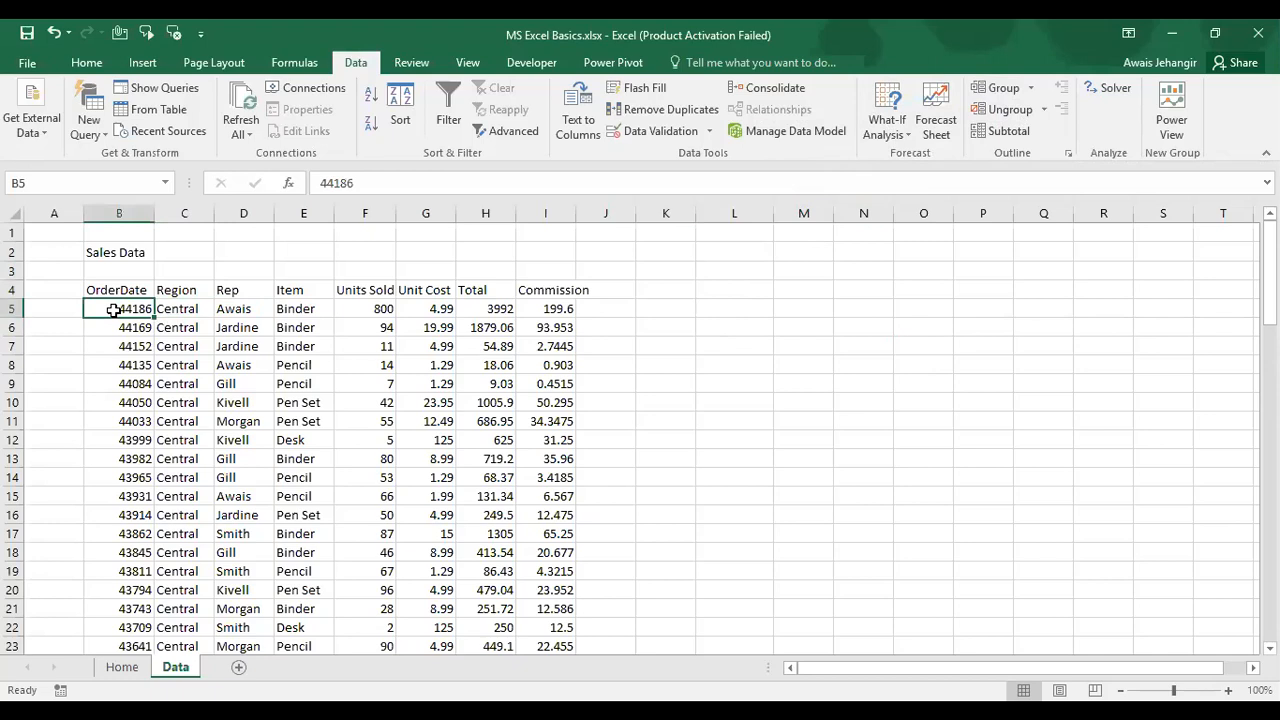
pyautogui.hotkey('ctrl', 'shift', 'End')
pyautogui.click(990, 89)
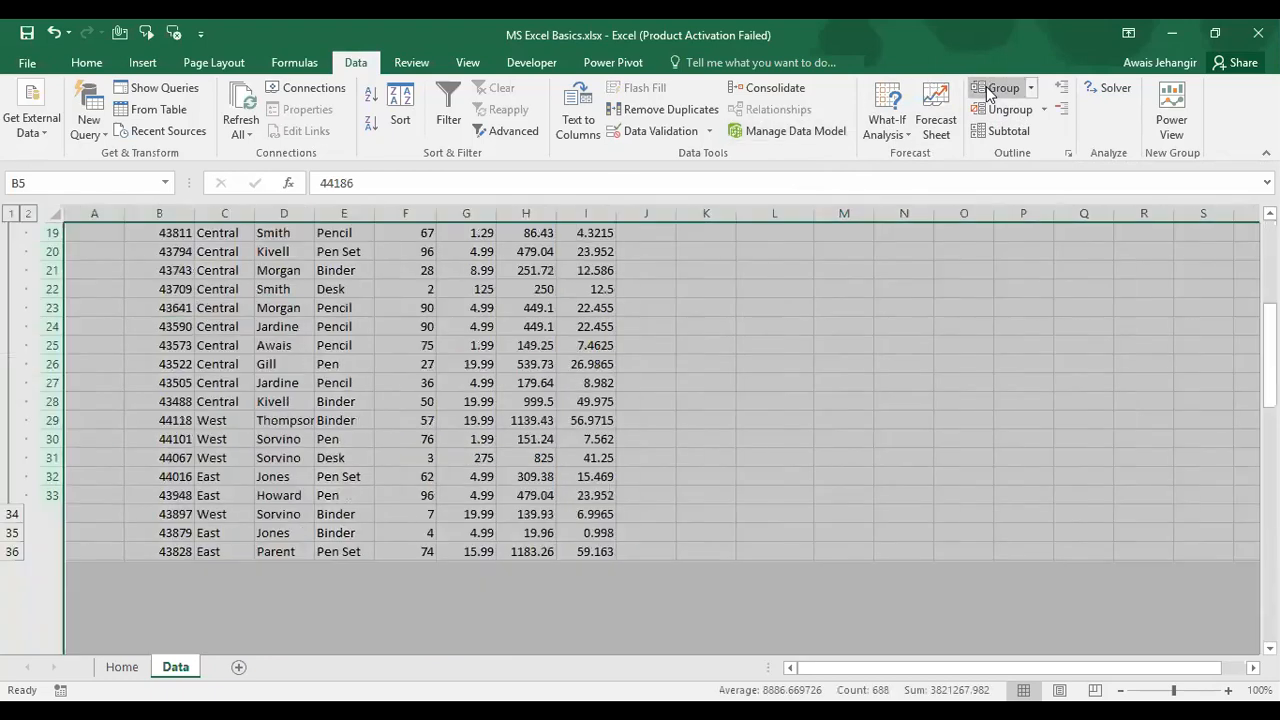
# Step: Collapse the outline to level 1 showing totals, then expand the grouped rows again
pyautogui.click(110, 348)
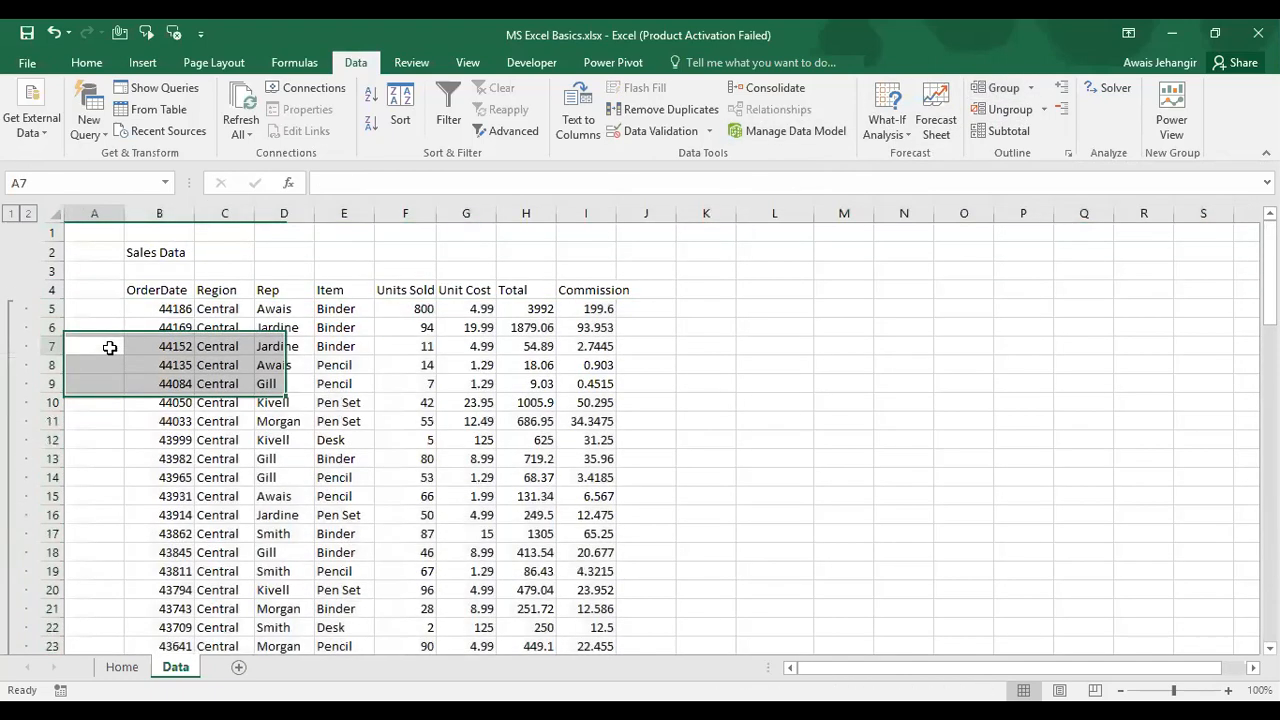
pyautogui.click(12, 215)
pyautogui.click(94, 292)
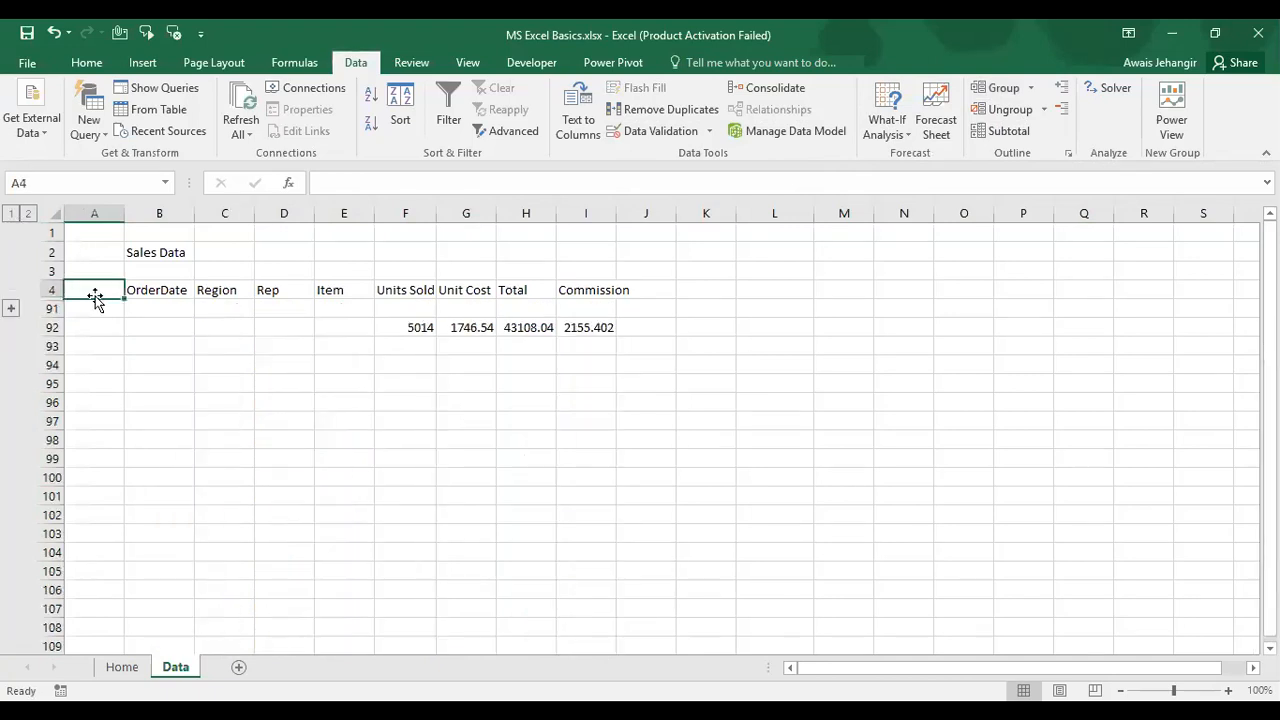
pyautogui.click(12, 310)
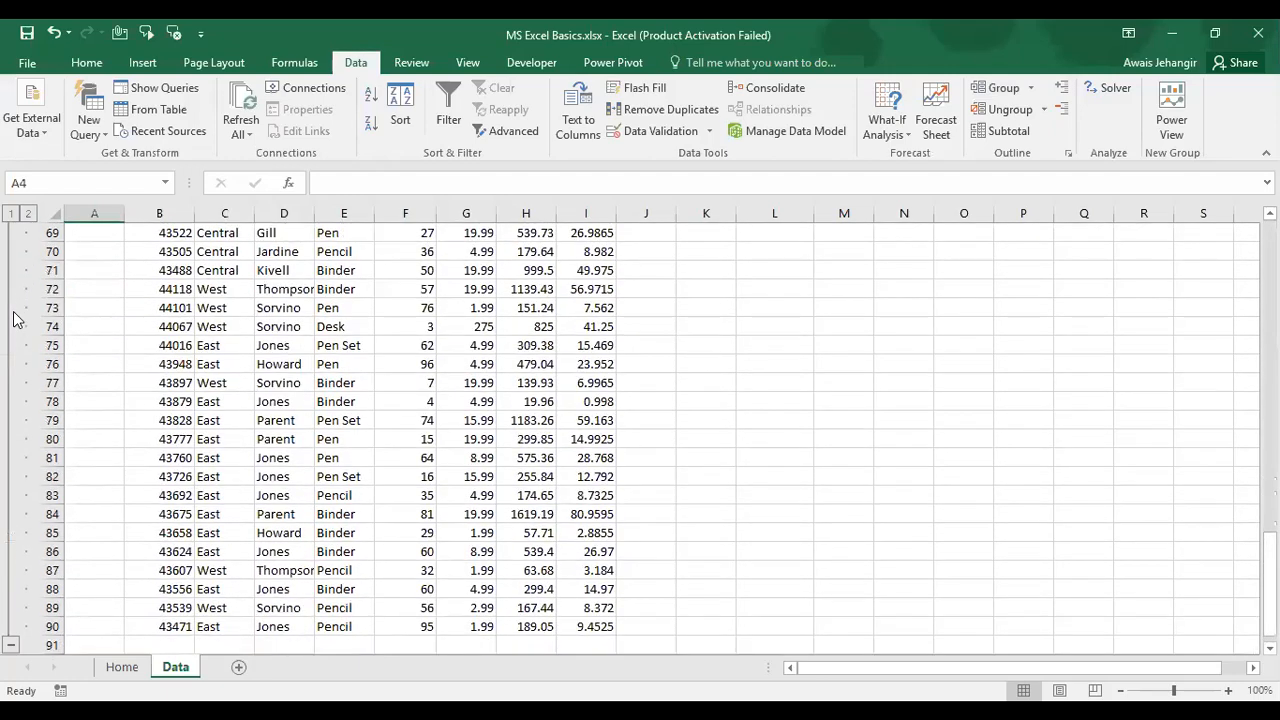
pyautogui.click(180, 251)
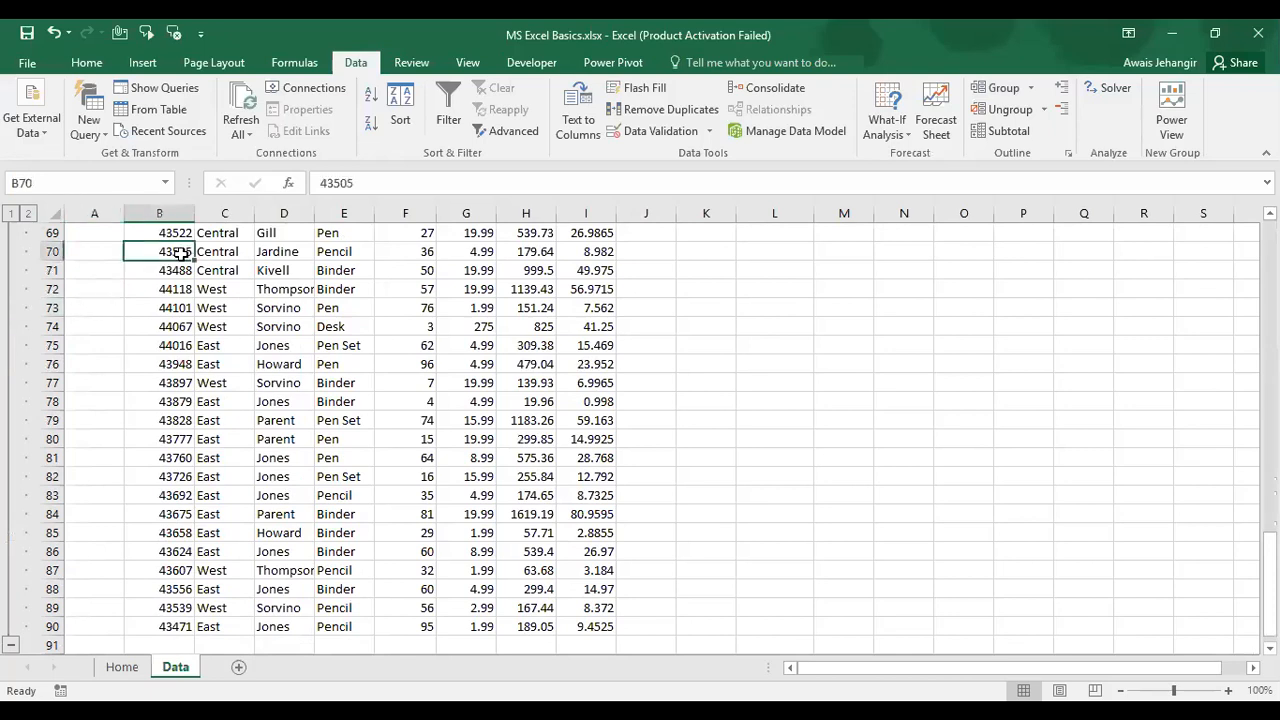
pyautogui.hotkey('ctrl', 'Up')
pyautogui.click(178, 252)
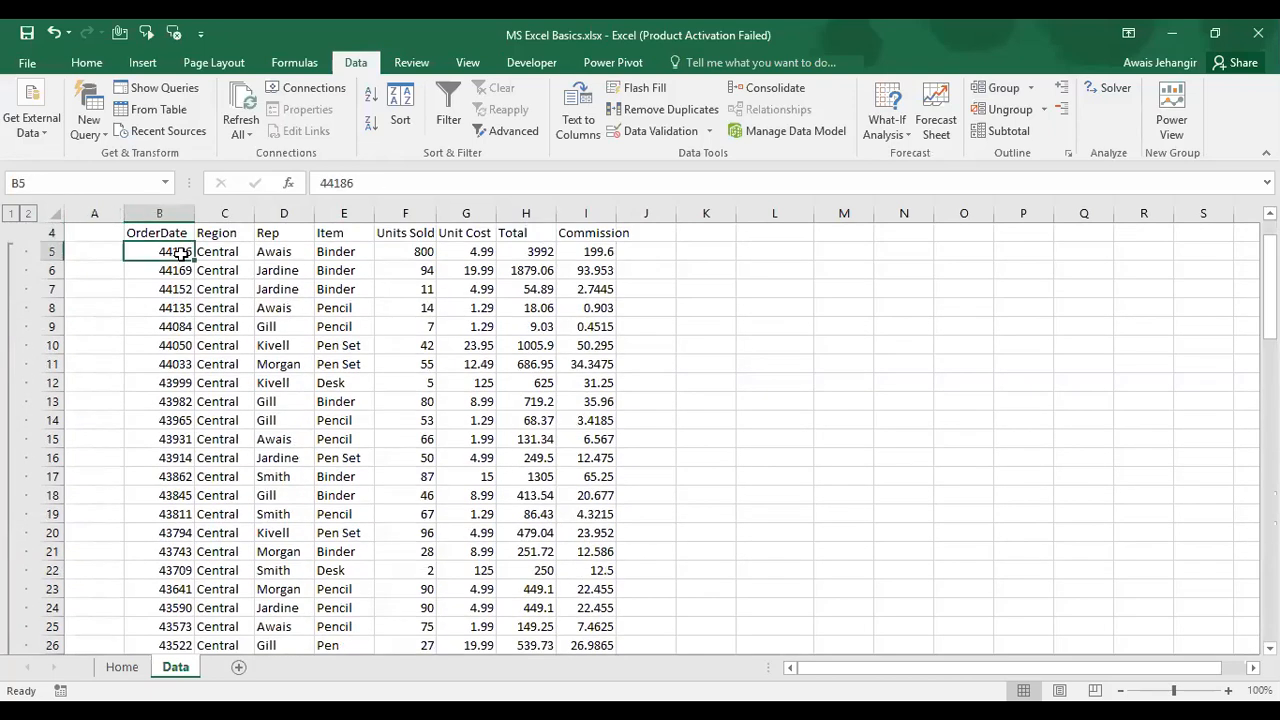
pyautogui.press('Up')
pyautogui.press('Up')
pyautogui.press('Up')
pyautogui.press('Up')
# Step: Return to the first order date in B5, then go to the Home sheet's MS Excel Basics list
pyautogui.press('Down')
pyautogui.press('Down')
pyautogui.press('Down')
pyautogui.press('Down')
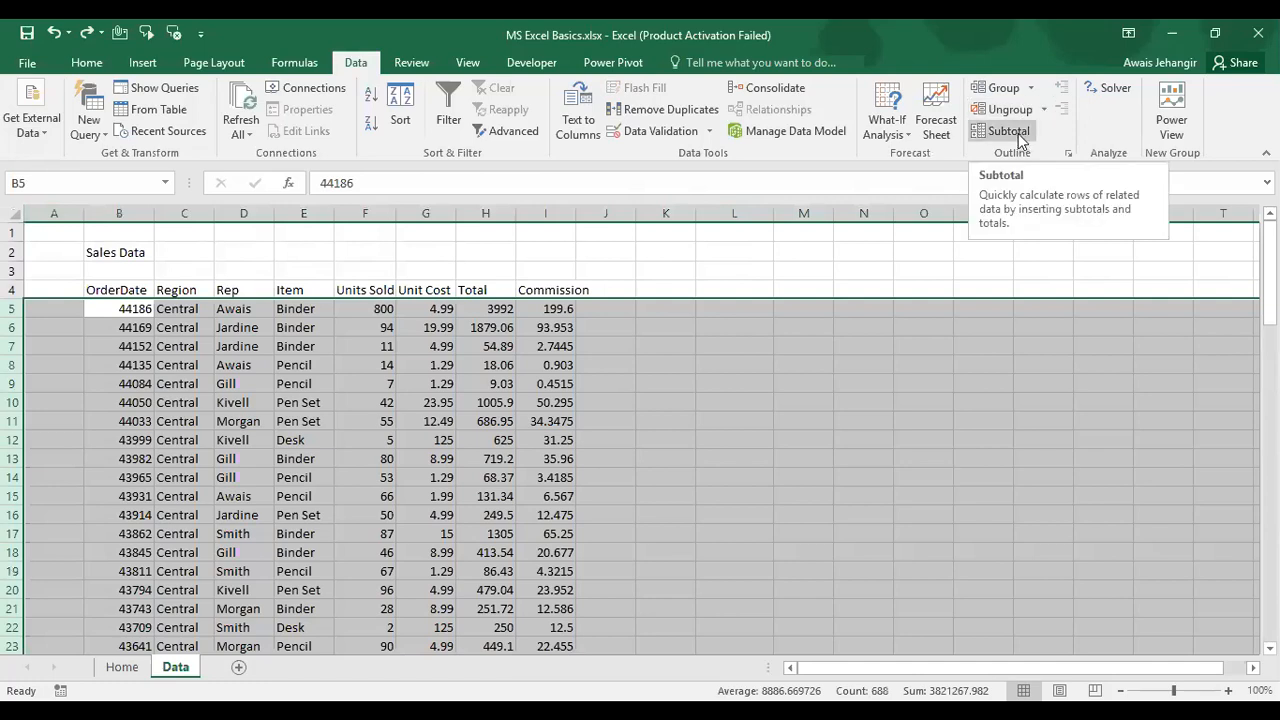
pyautogui.click(567, 292)
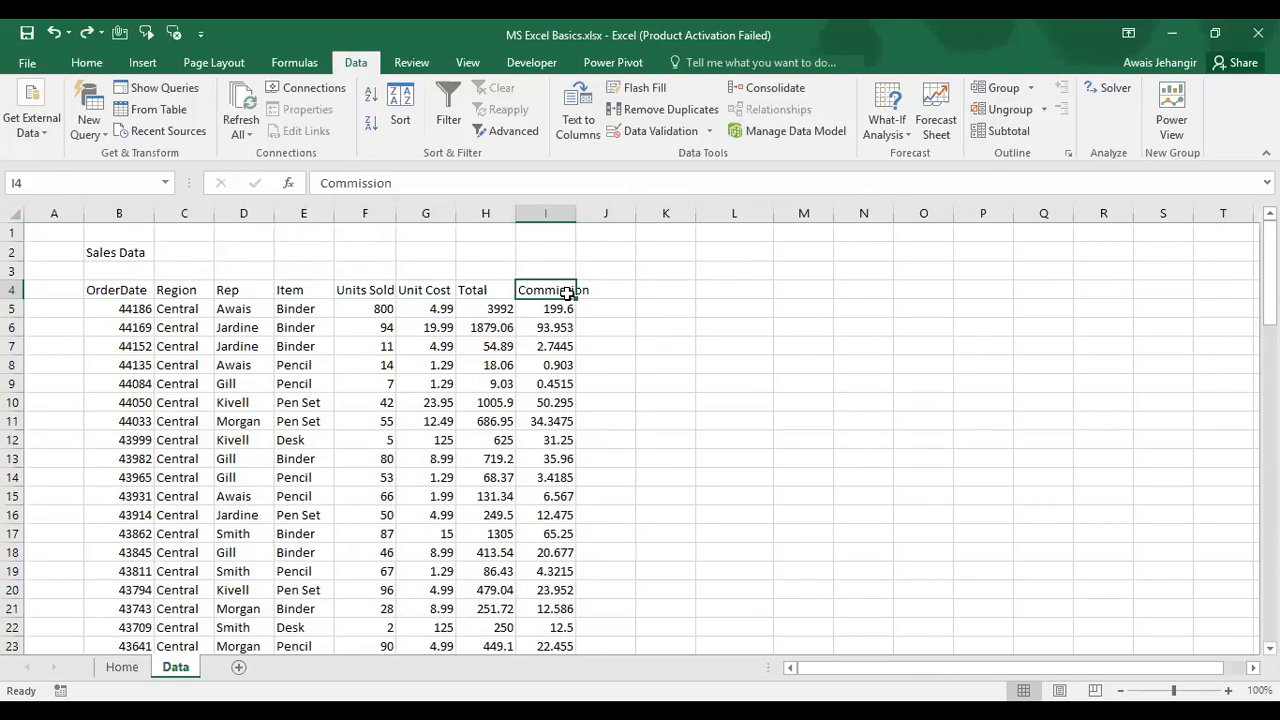
pyautogui.hotkey('ctrl', 'Left')
pyautogui.press('Down')
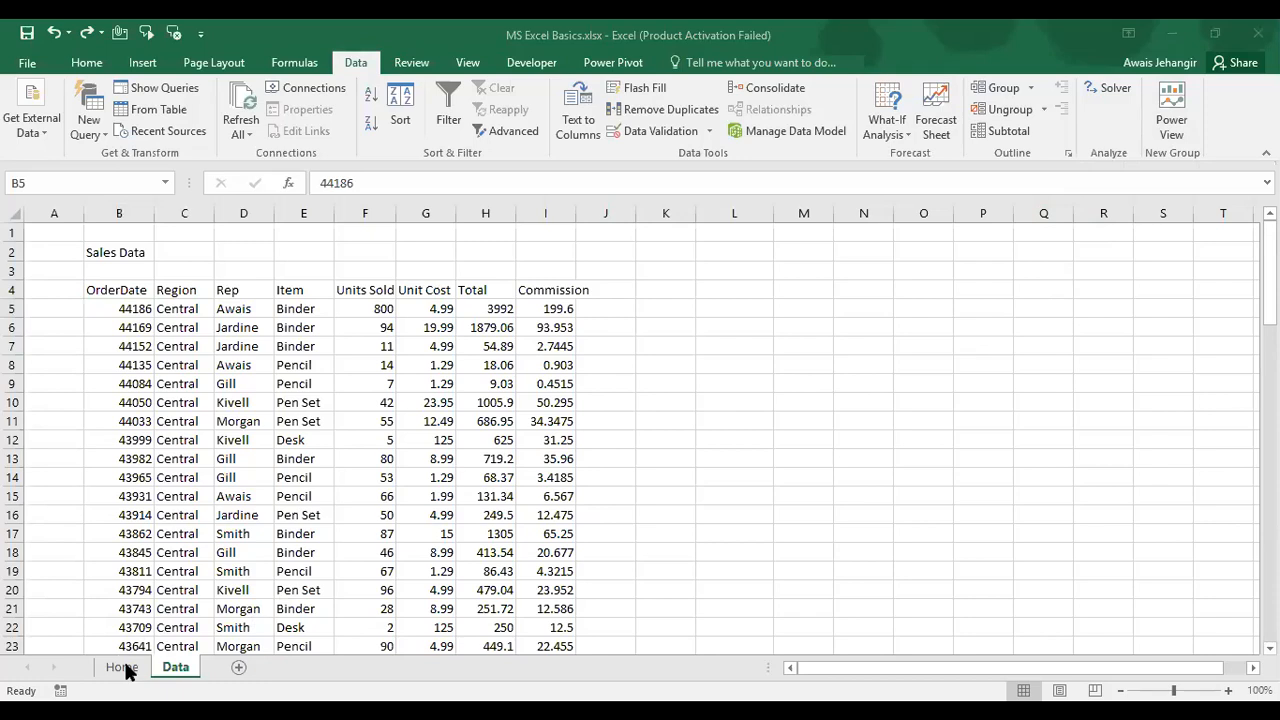
pyautogui.click(127, 667)
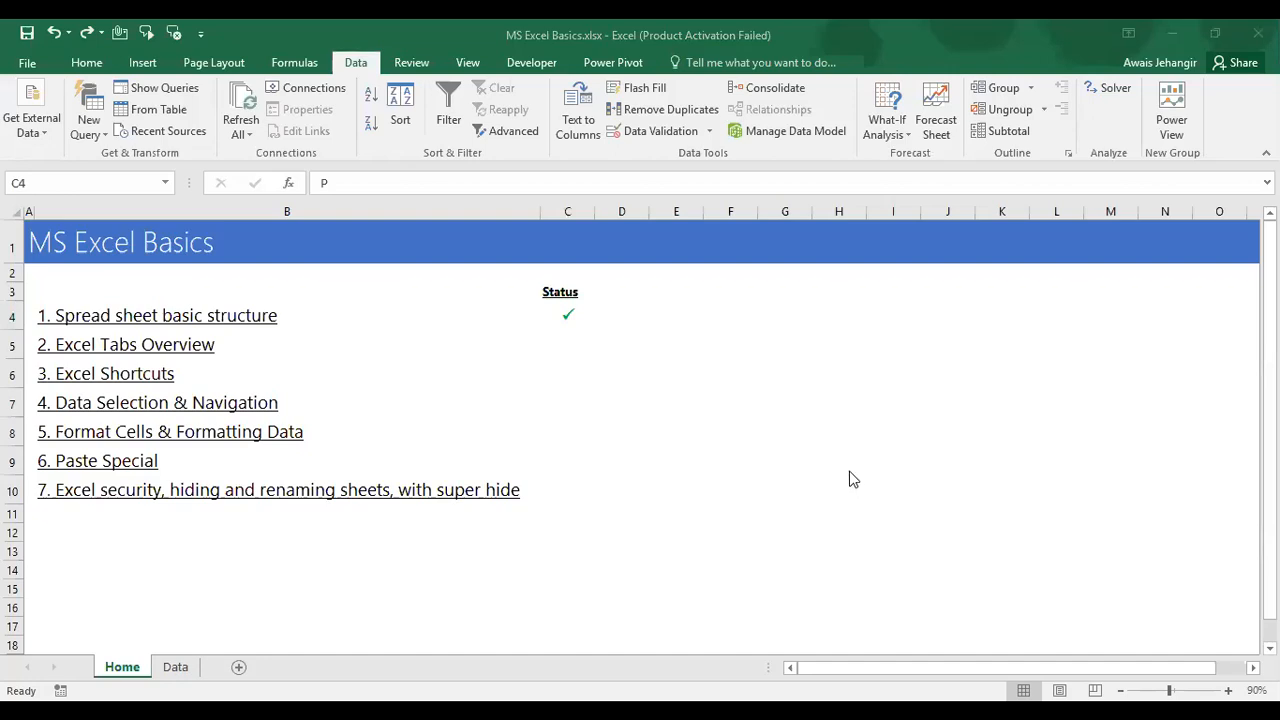
# Step: Show the Review ribbon, return to the Data sheet and select the OrderDate header B4
pyautogui.click(413, 64)
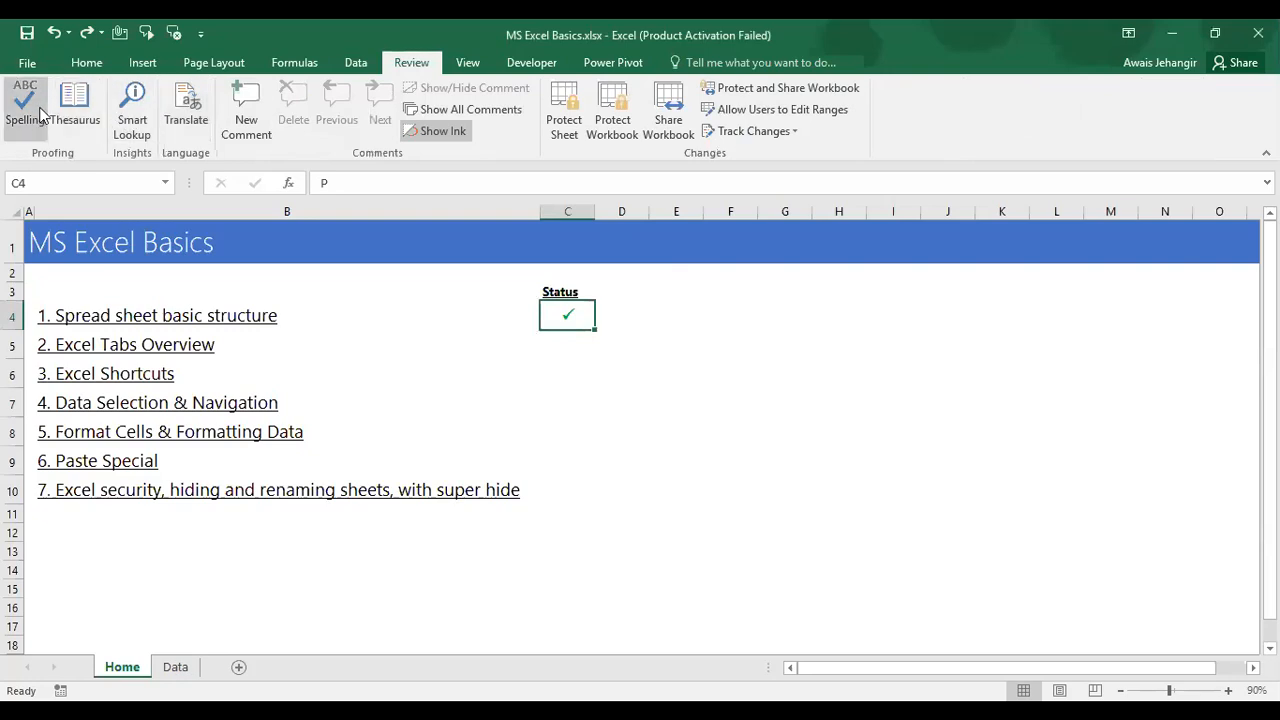
pyautogui.click(175, 672)
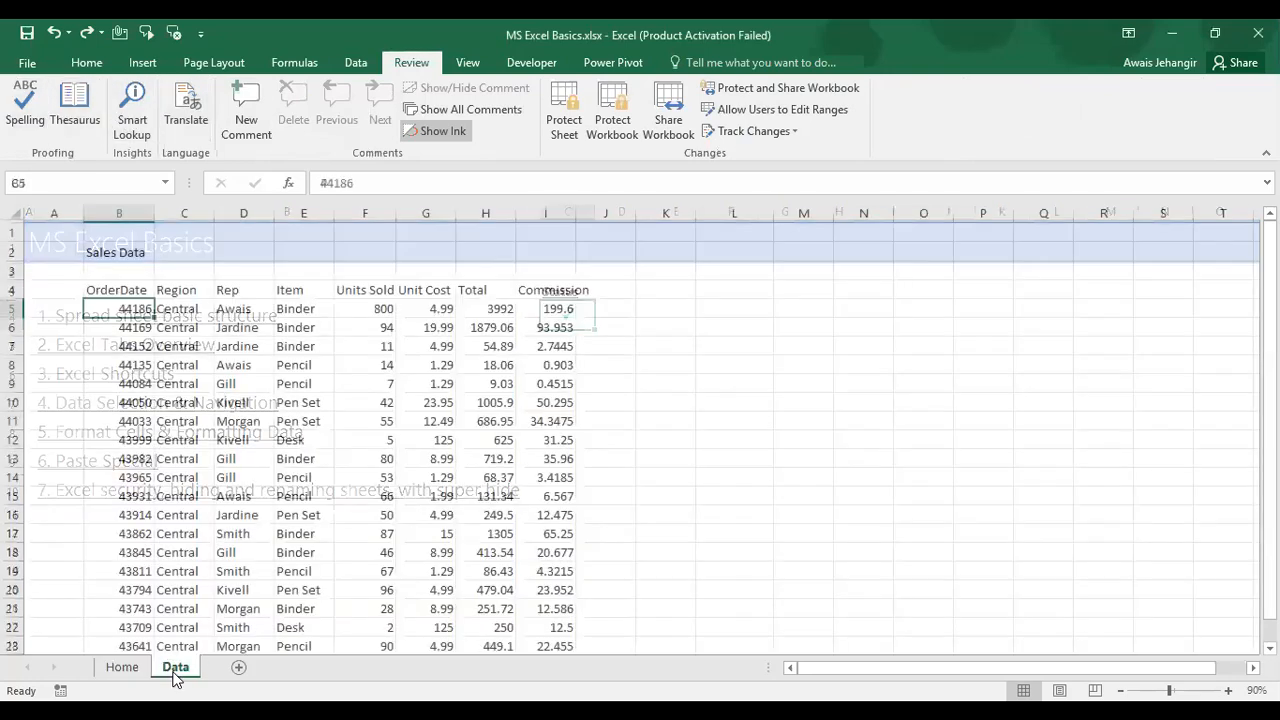
pyautogui.click(96, 289)
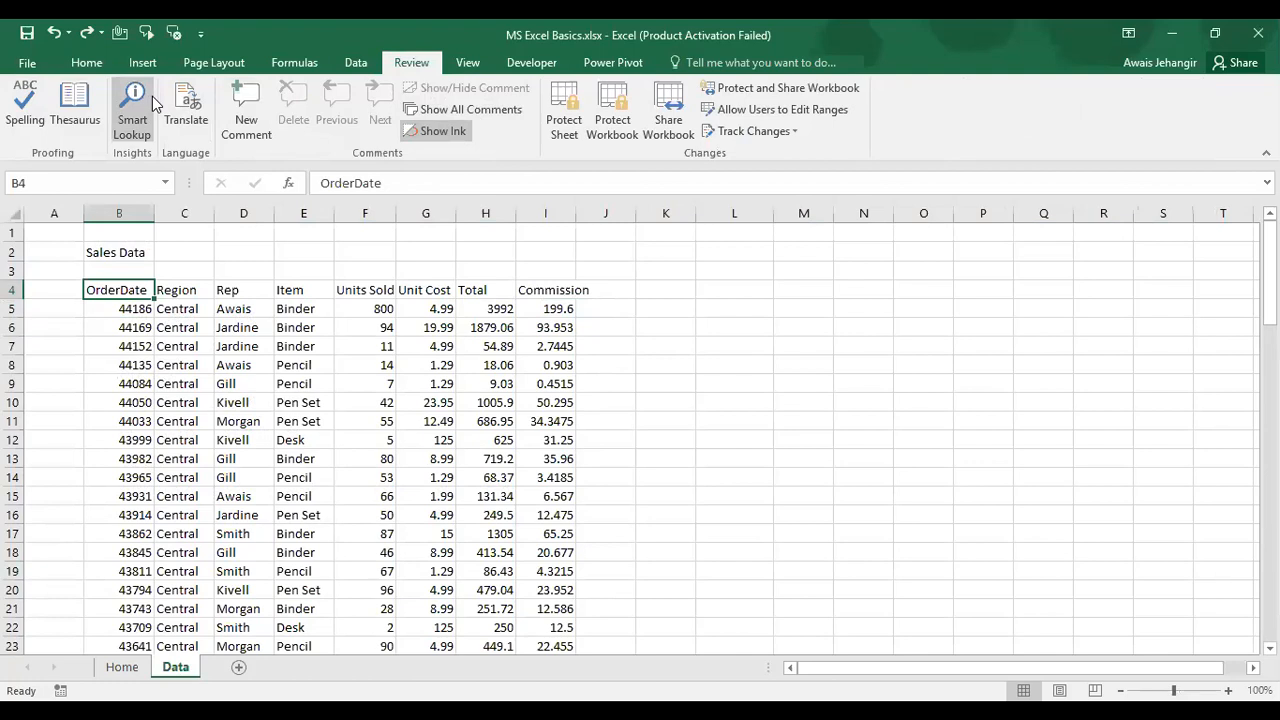
# Step: Add the comment 'Obtained from ABC.' to cell B4
pyautogui.click(247, 108)
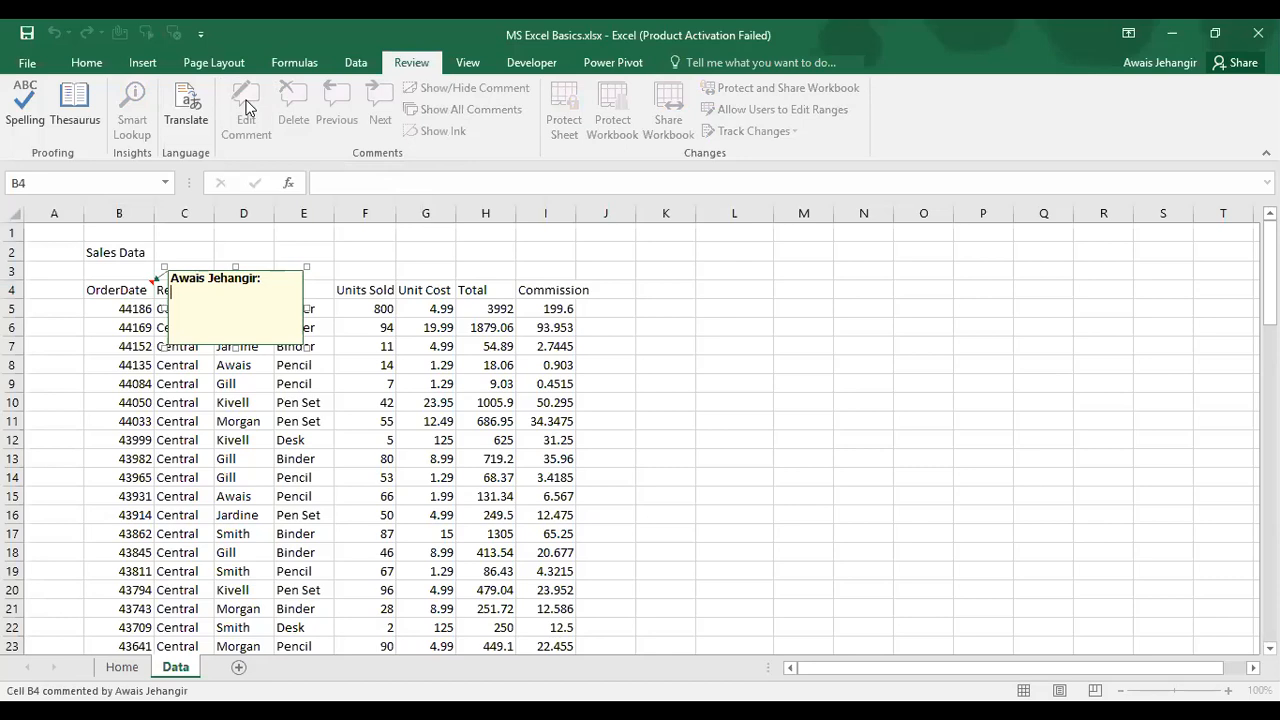
pyautogui.write('Obtained from ABC.')
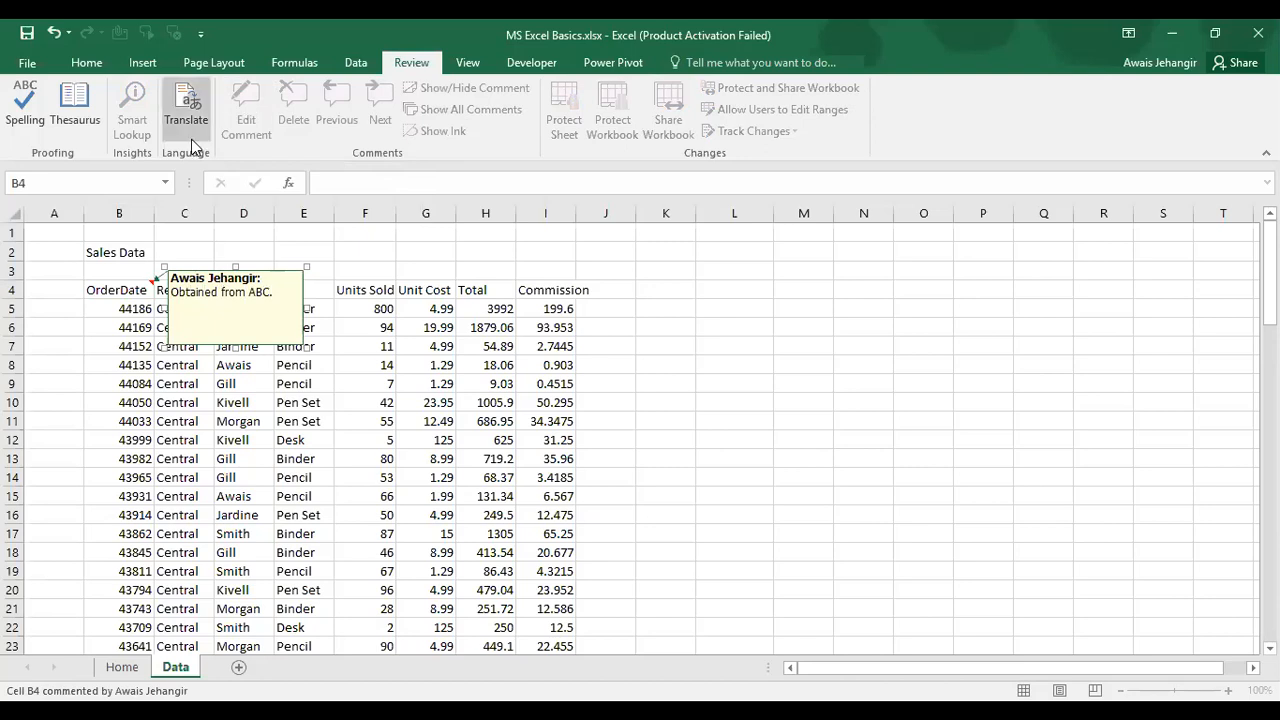
pyautogui.click(111, 312)
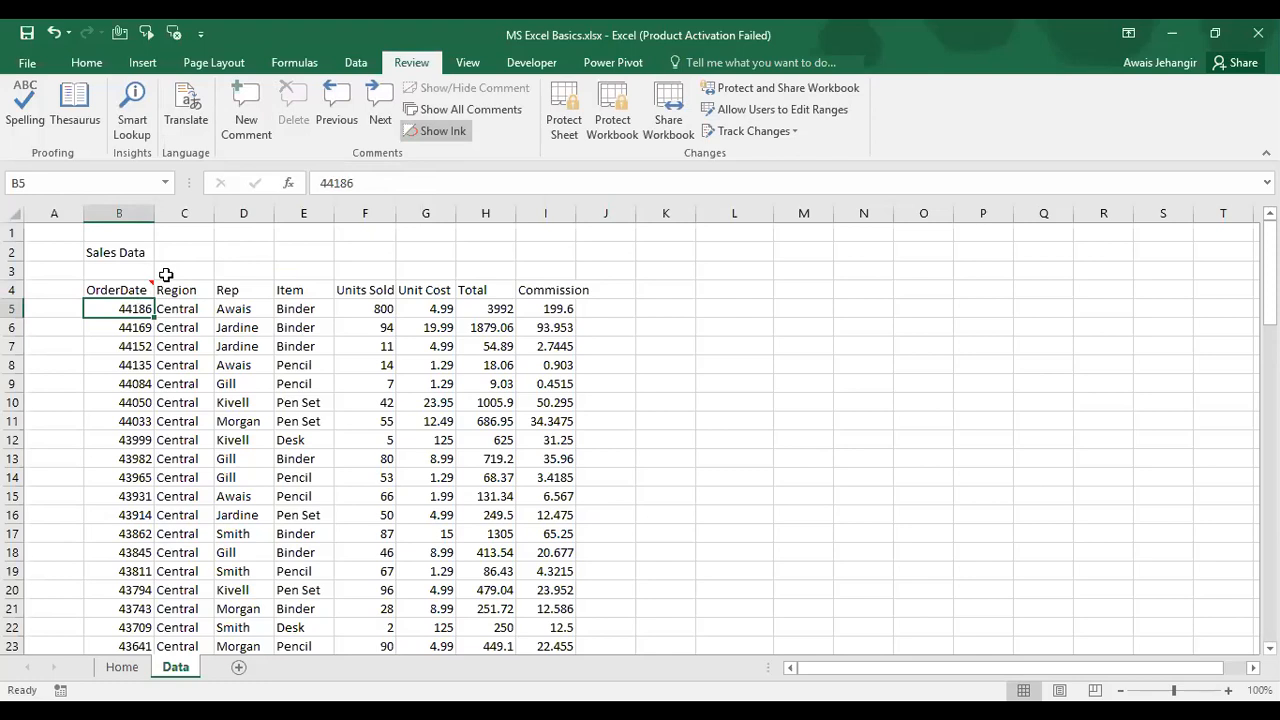
# Step: Delete B4's comment, then undo the deletion to restore it
pyautogui.moveTo(134, 289)
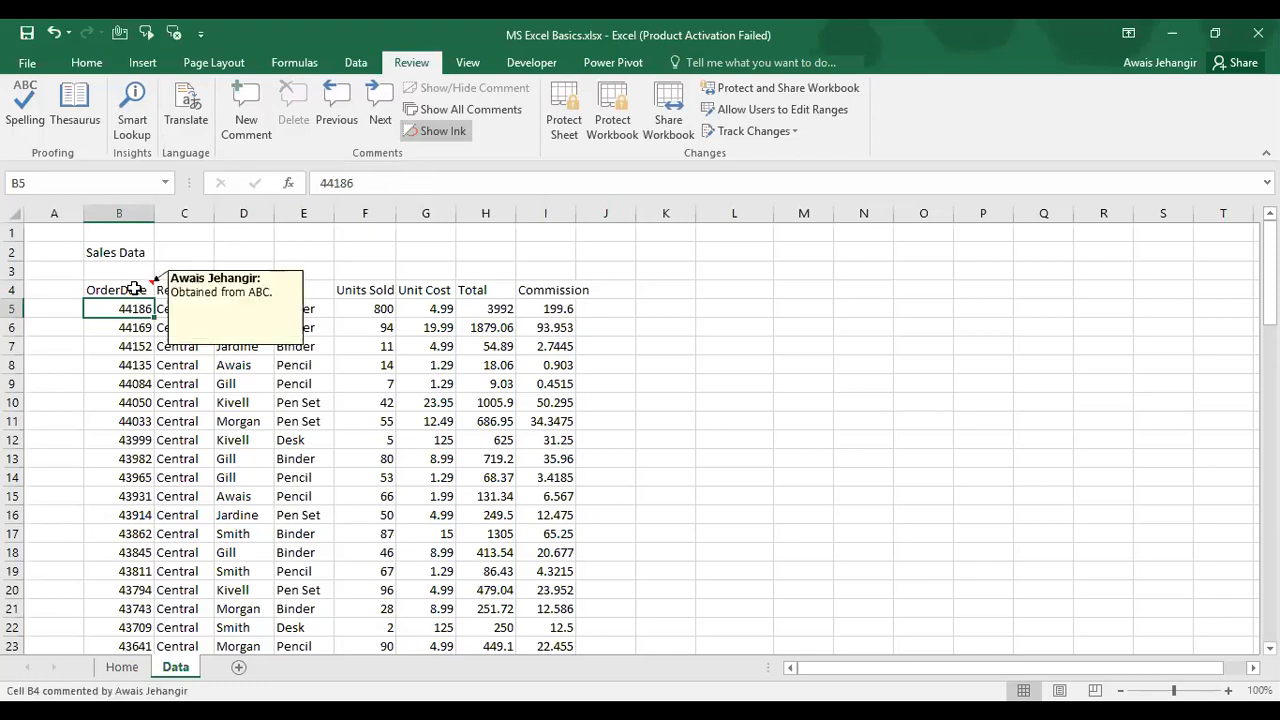
pyautogui.click(134, 289)
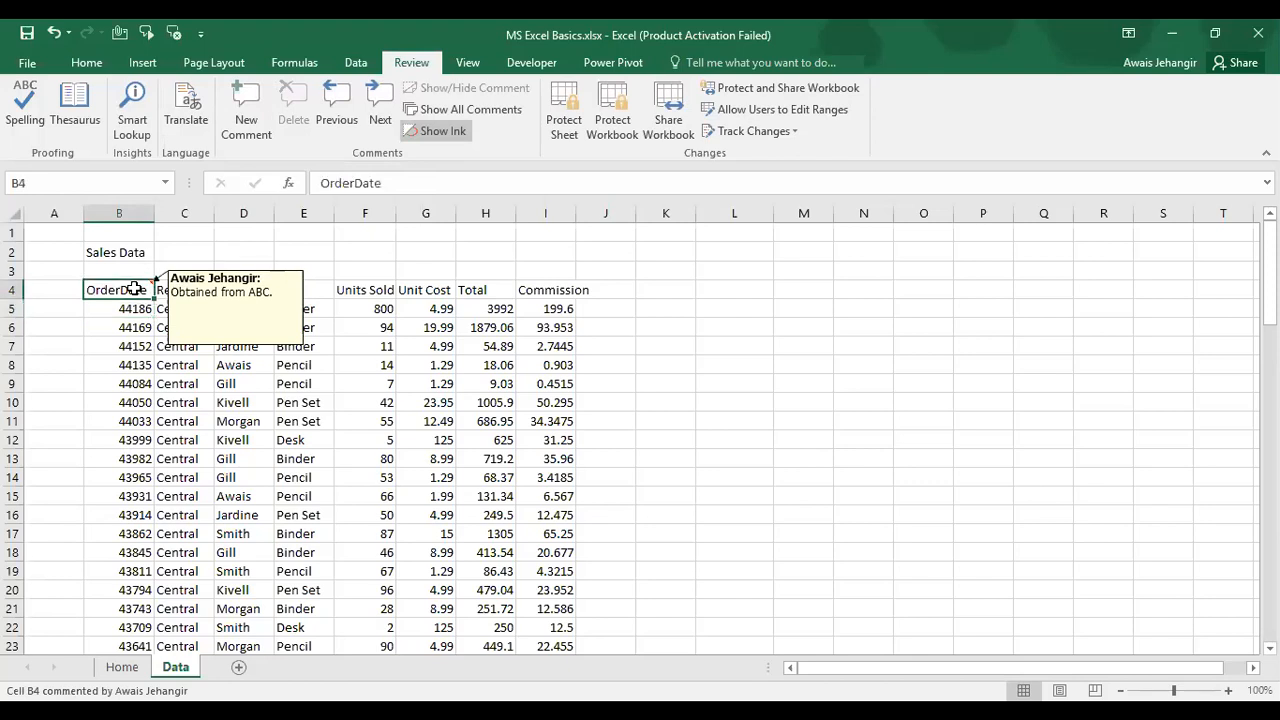
pyautogui.rightClick(134, 289)
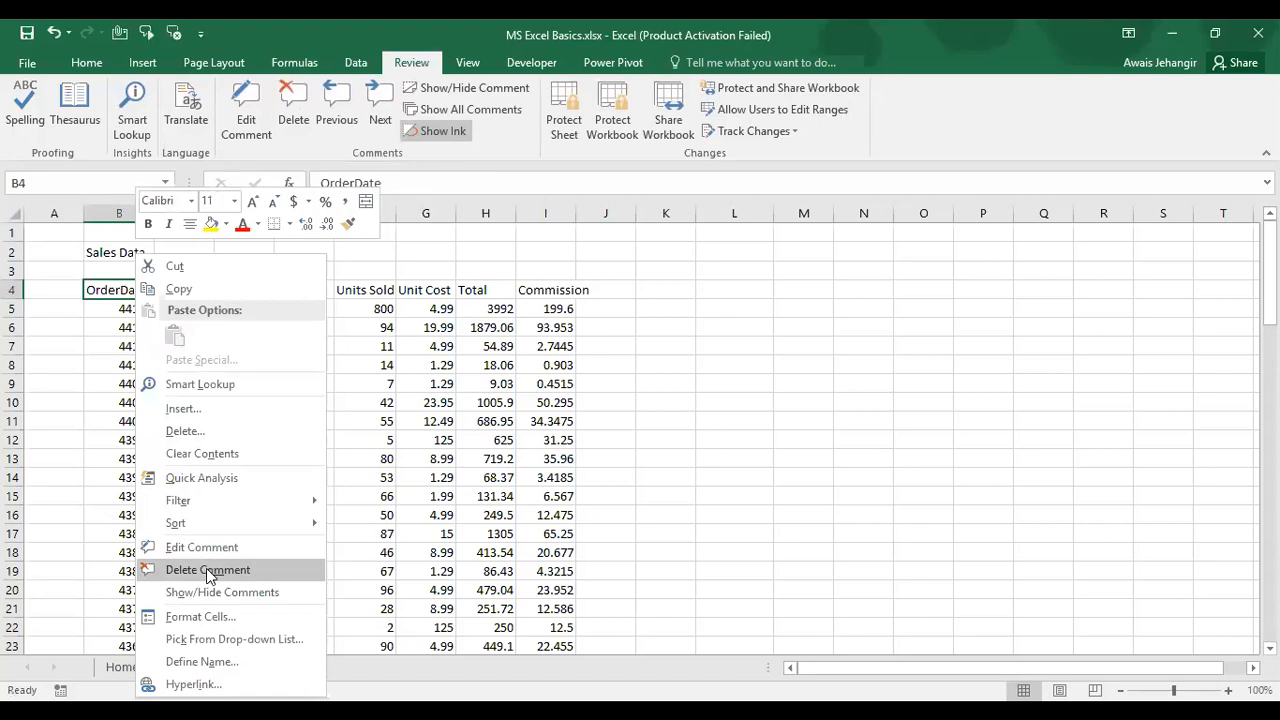
pyautogui.click(206, 568)
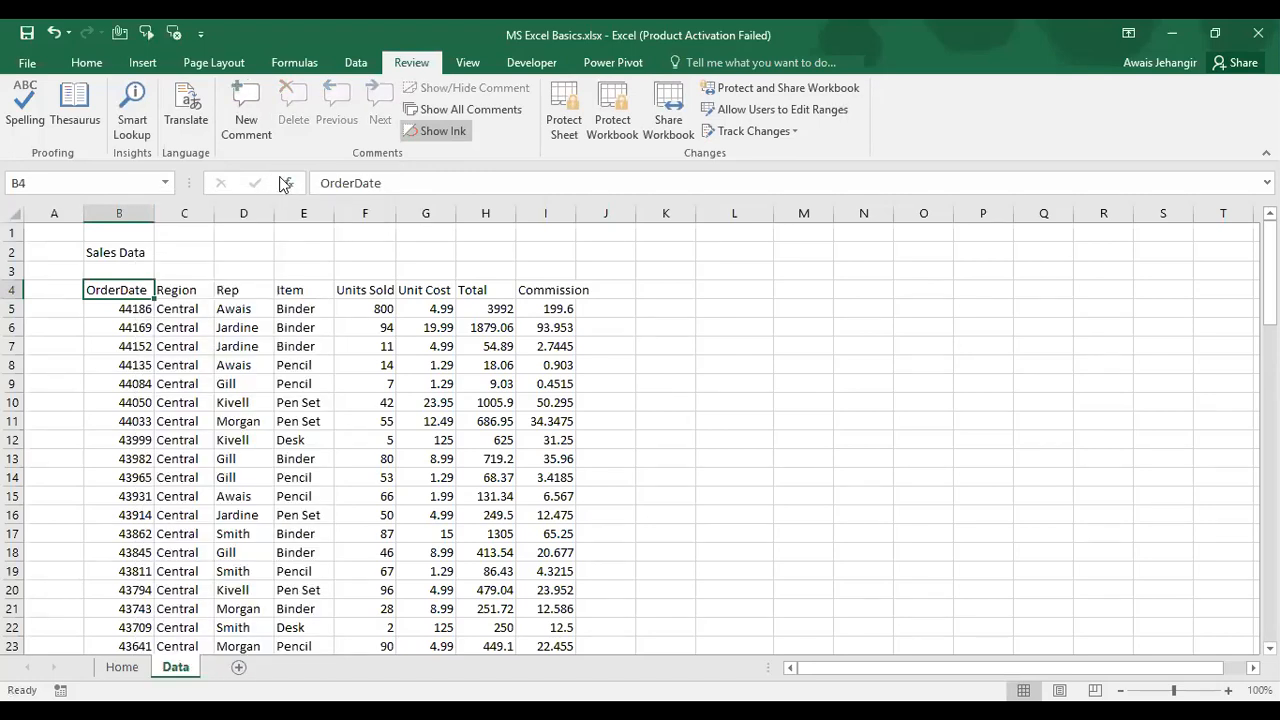
pyautogui.hotkey('ctrl', 'z')
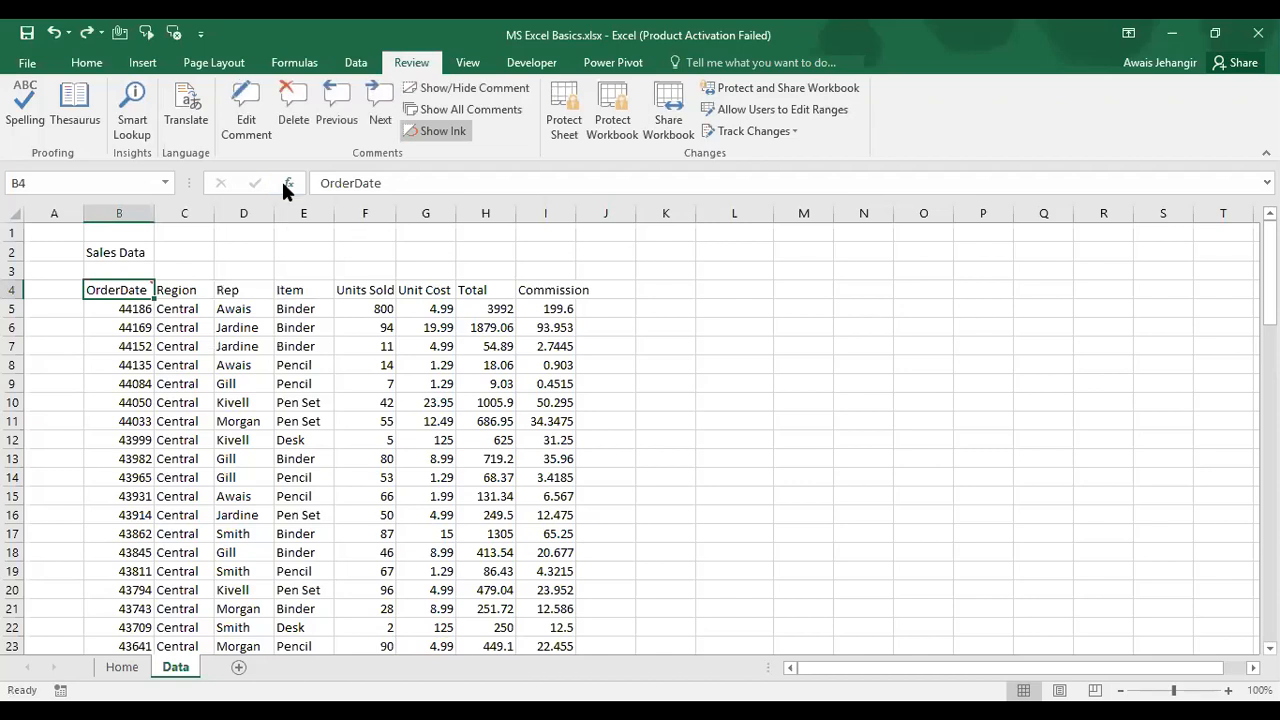
# Step: Toggle Show All Comments on and then off again
pyautogui.click(287, 310)
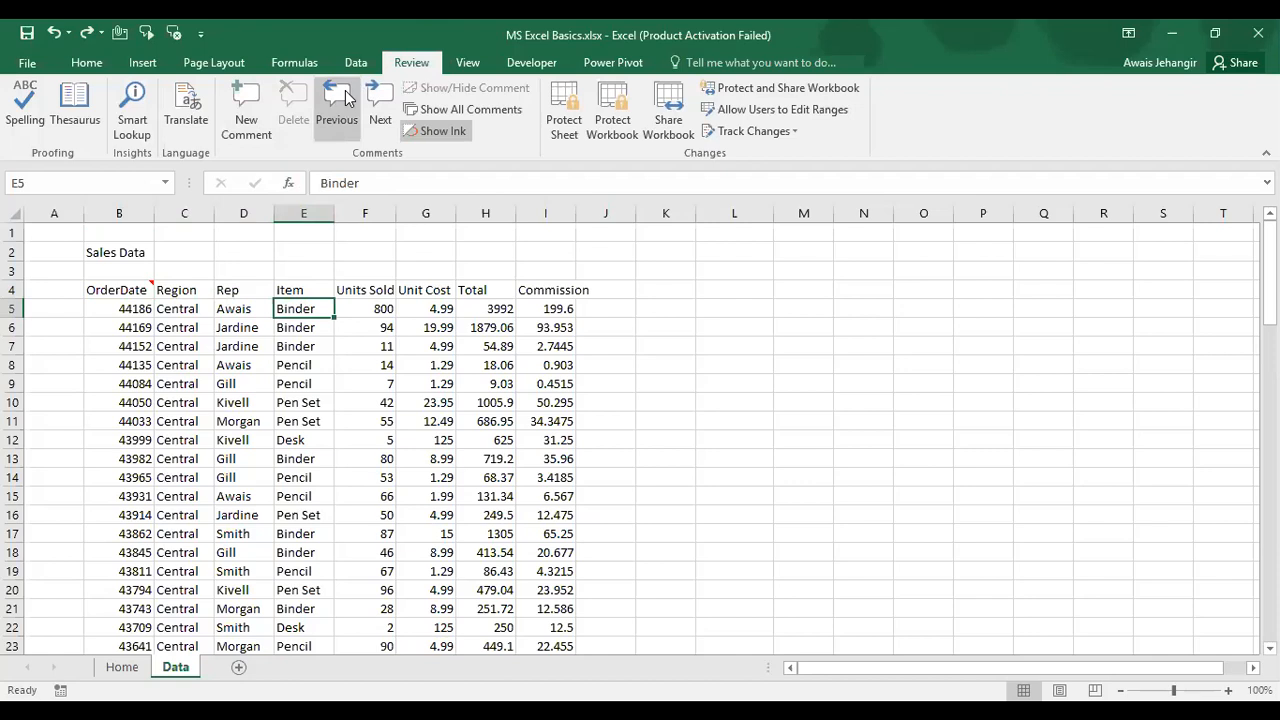
pyautogui.click(491, 118)
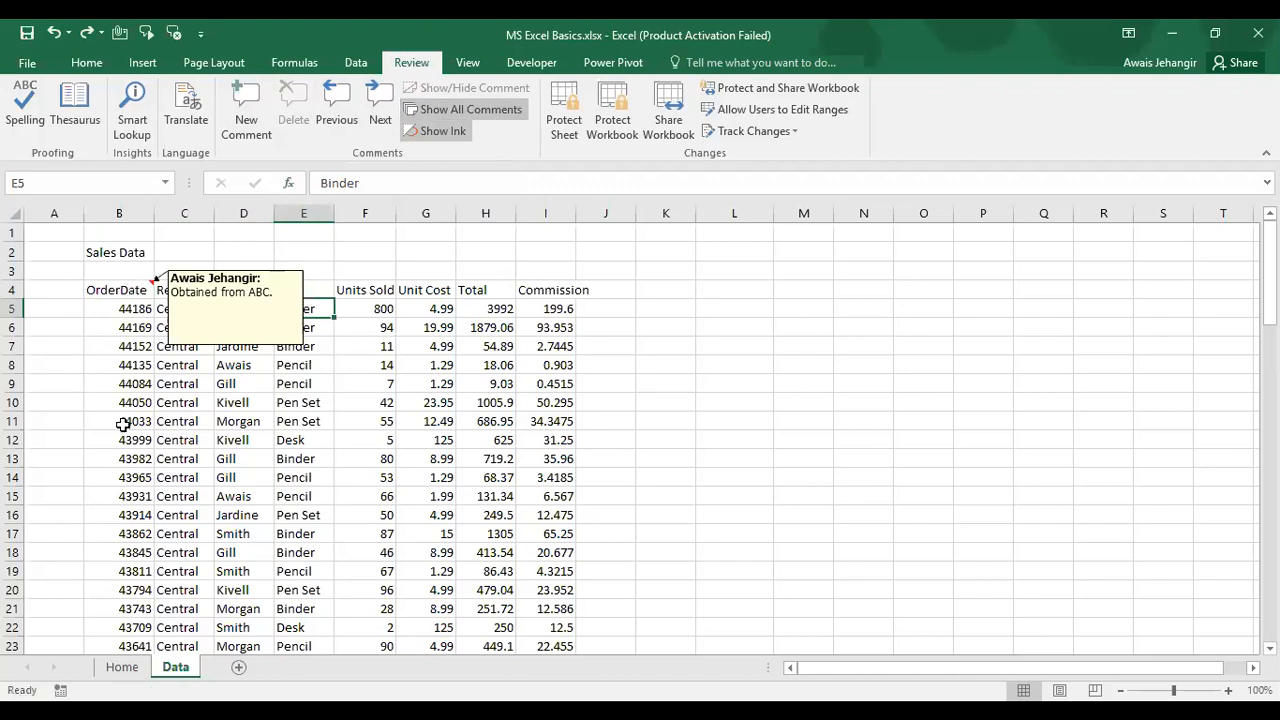
pyautogui.click(490, 113)
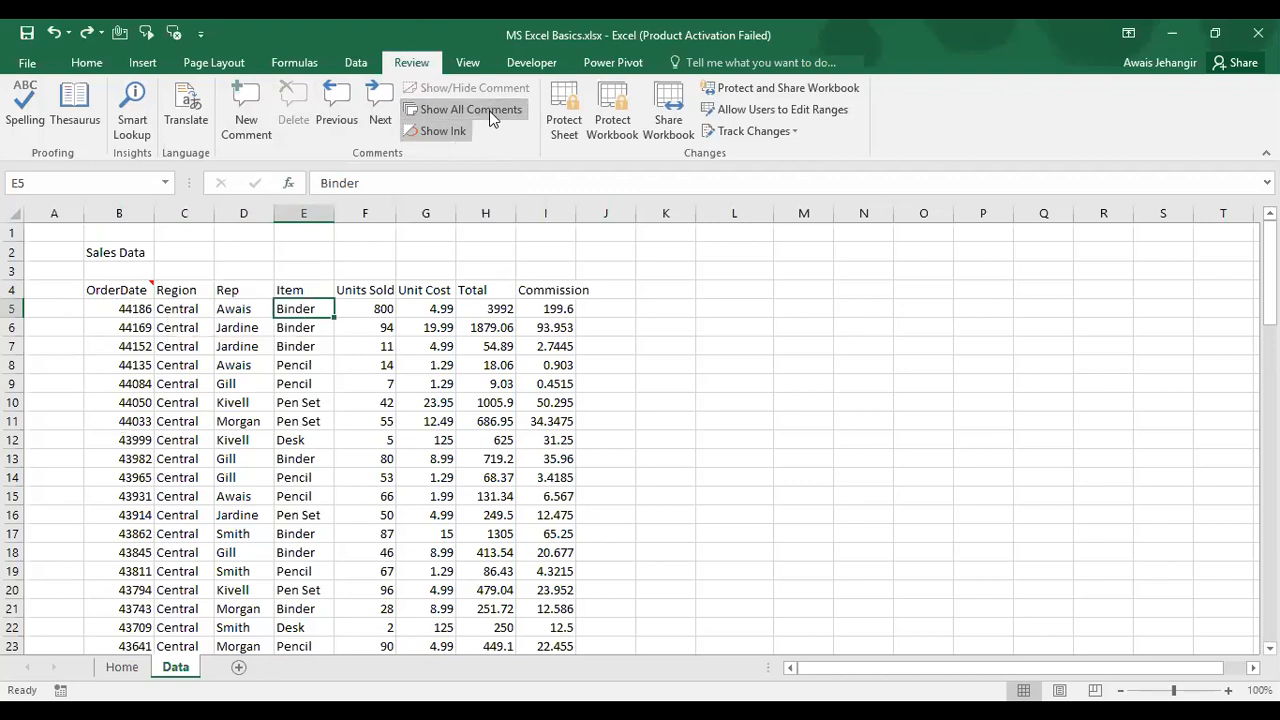
# Step: Delete the comment on OrderDate cell B4 from its shortcut menu
pyautogui.click(132, 289)
pyautogui.rightClick(134, 291)
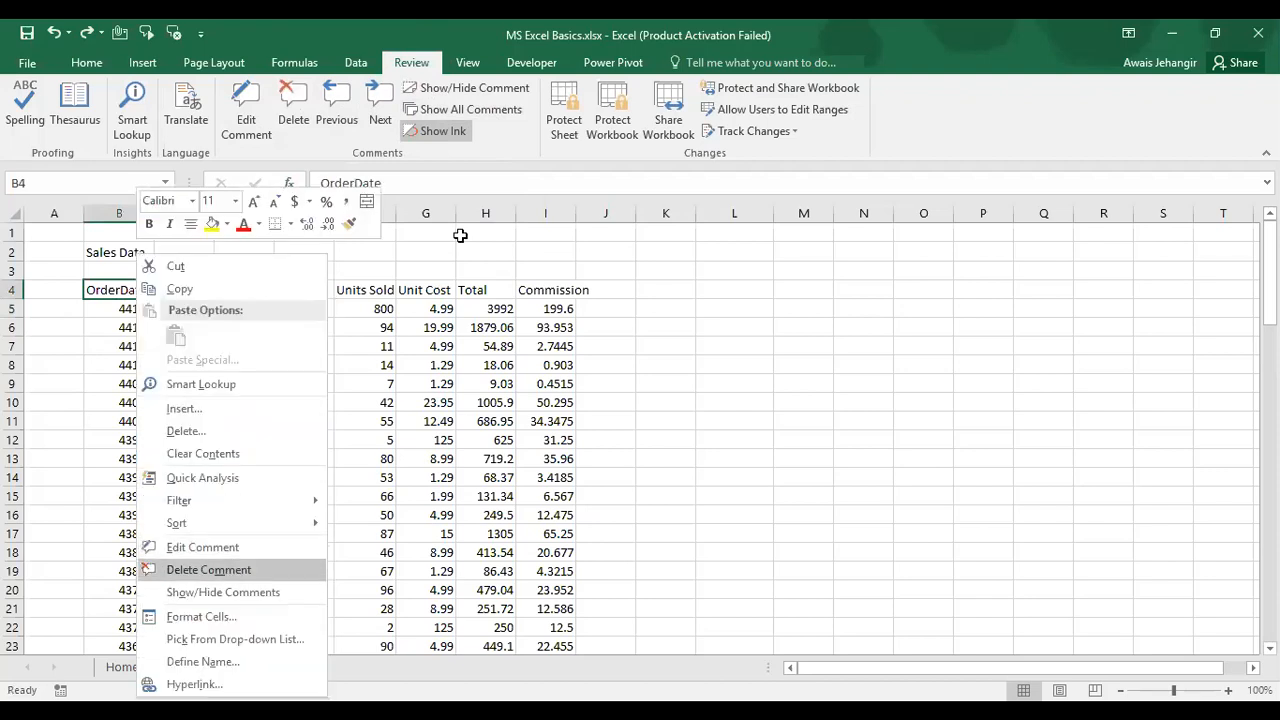
pyautogui.click(209, 570)
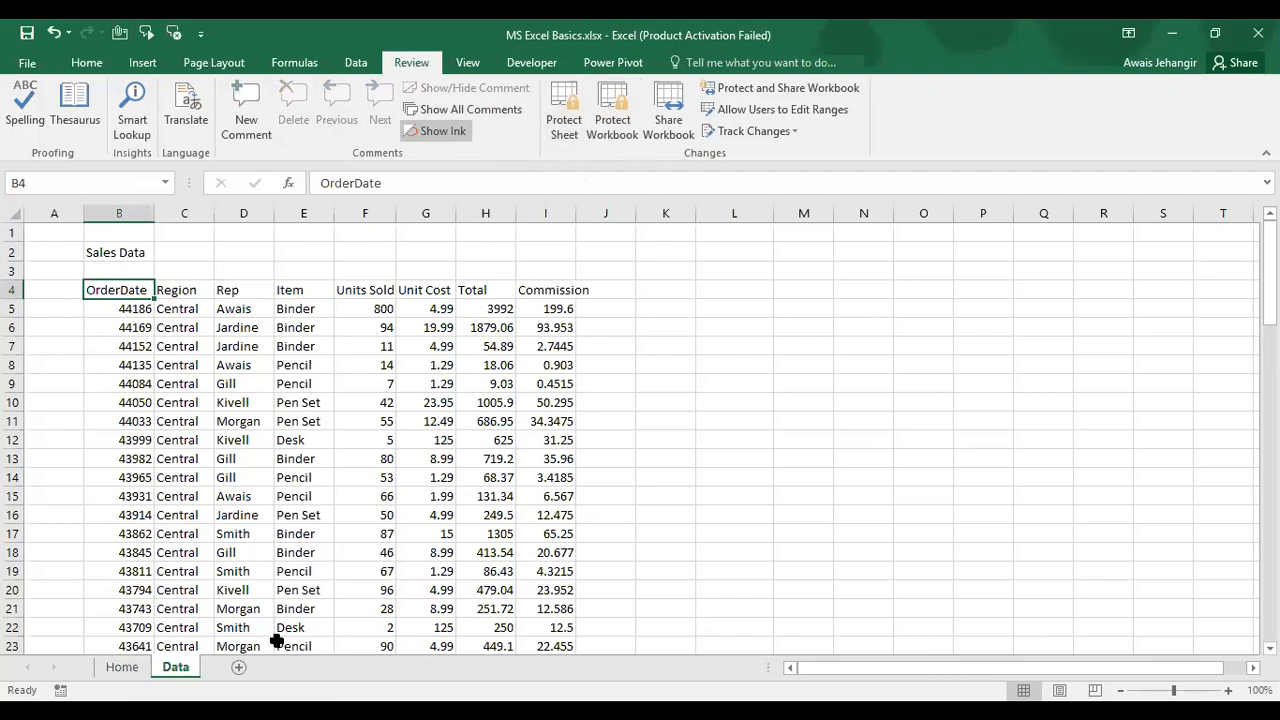
# Step: Go to the Home sheet, select contents item 7 in B10, and show the View ribbon
pyautogui.click(122, 667)
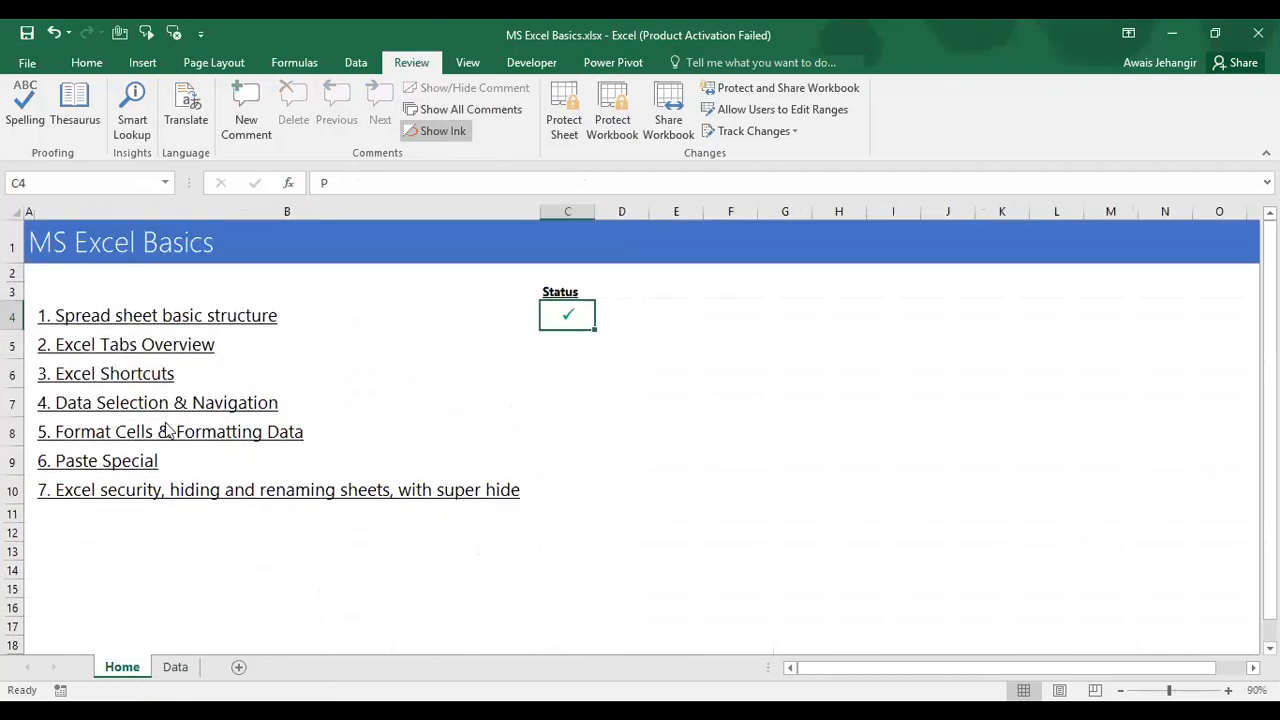
pyautogui.click(128, 496)
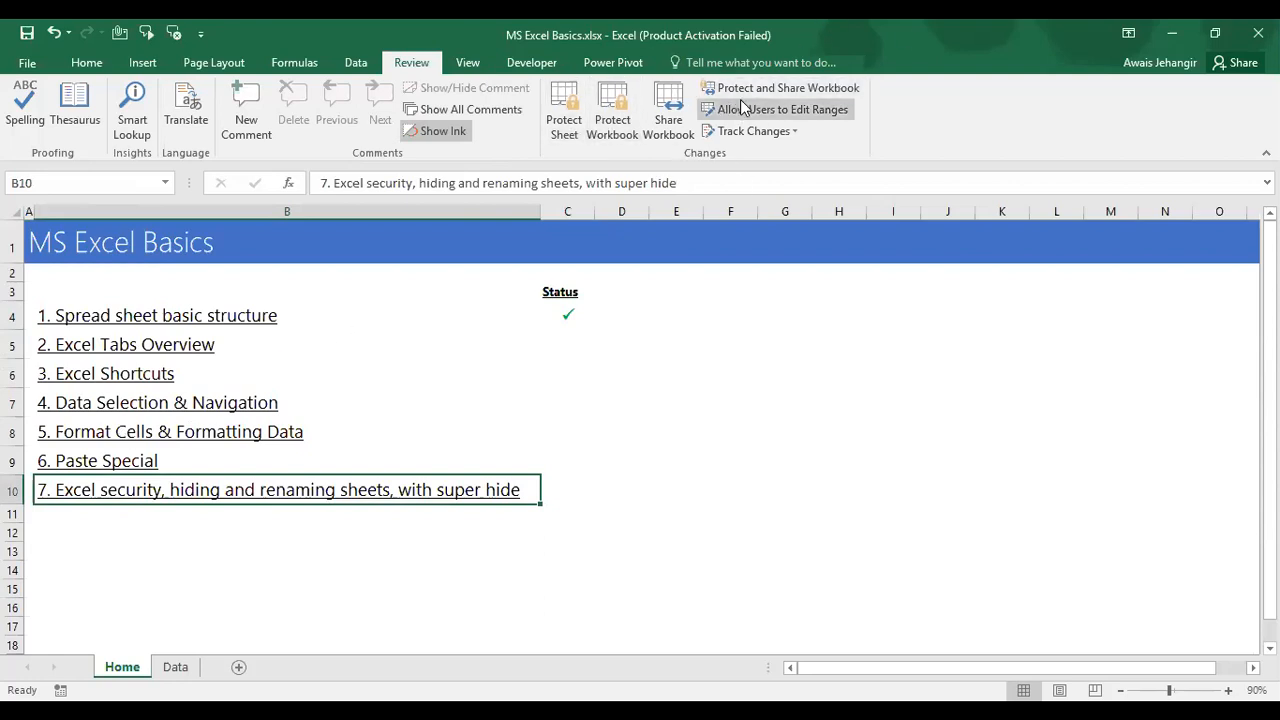
pyautogui.click(467, 64)
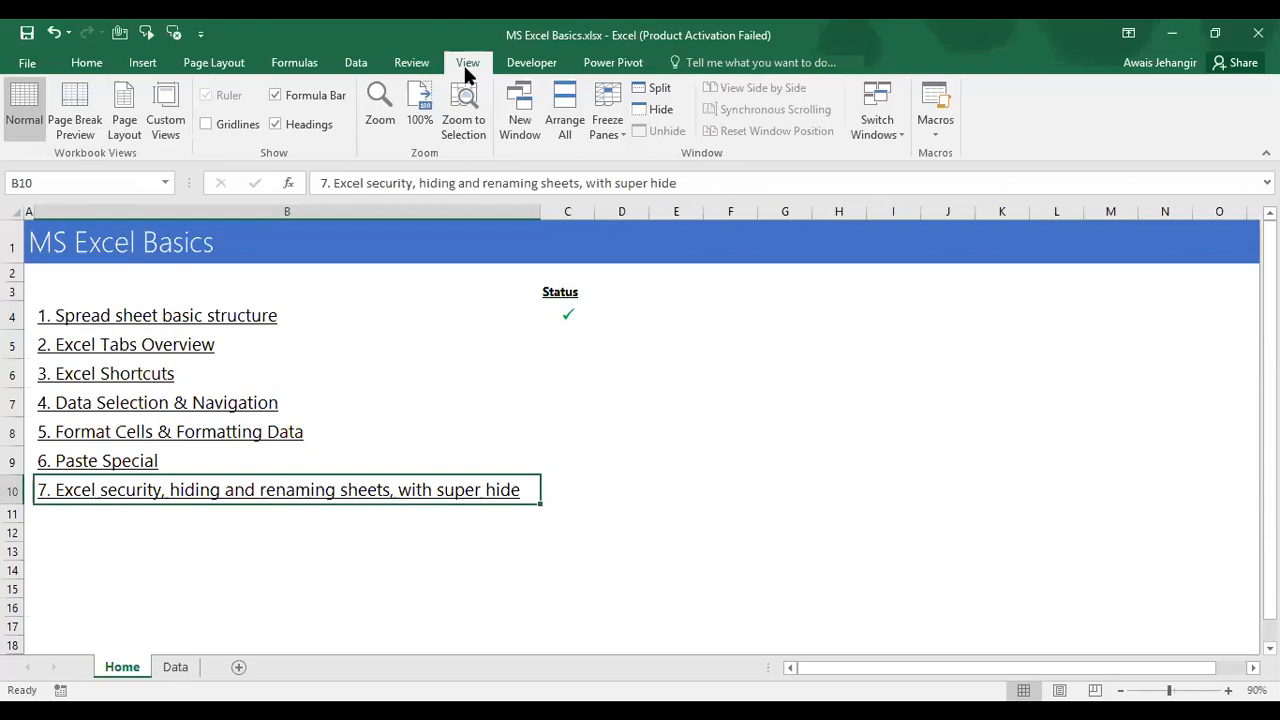
# Step: Preview the Data sheet's page breaks, scroll through its pages, then return to Normal view
pyautogui.click(175, 668)
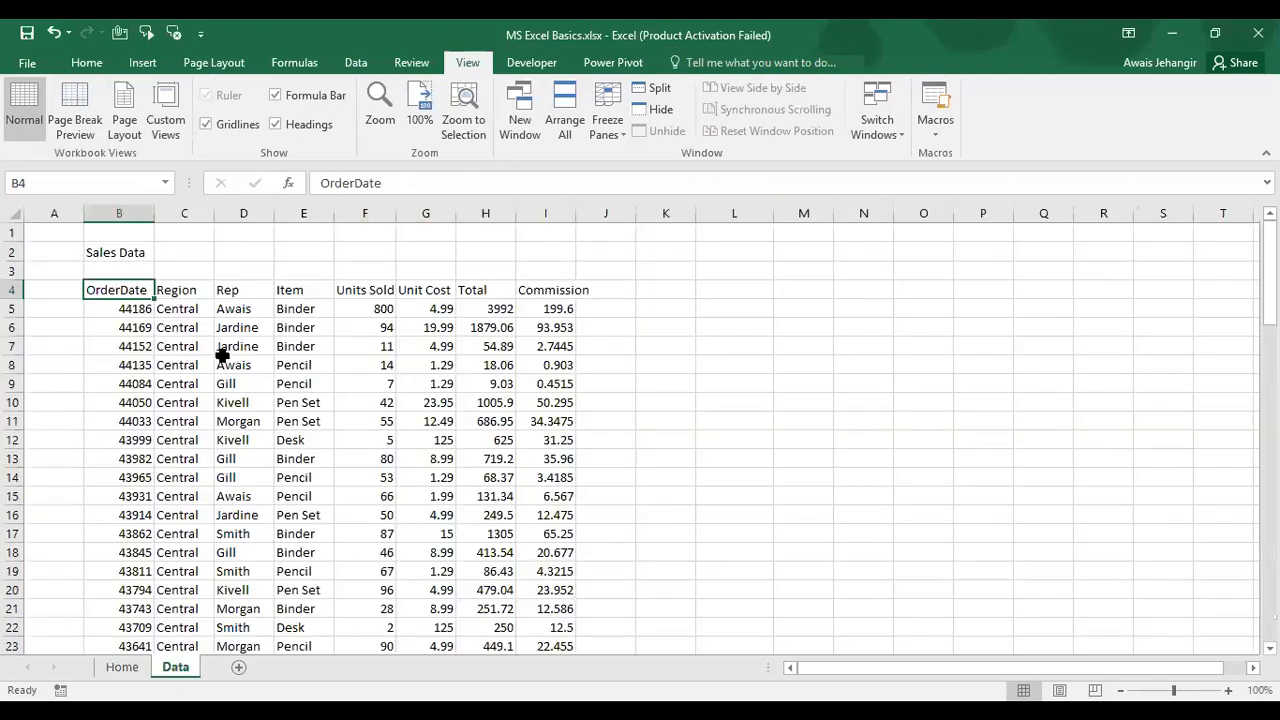
pyautogui.click(96, 98)
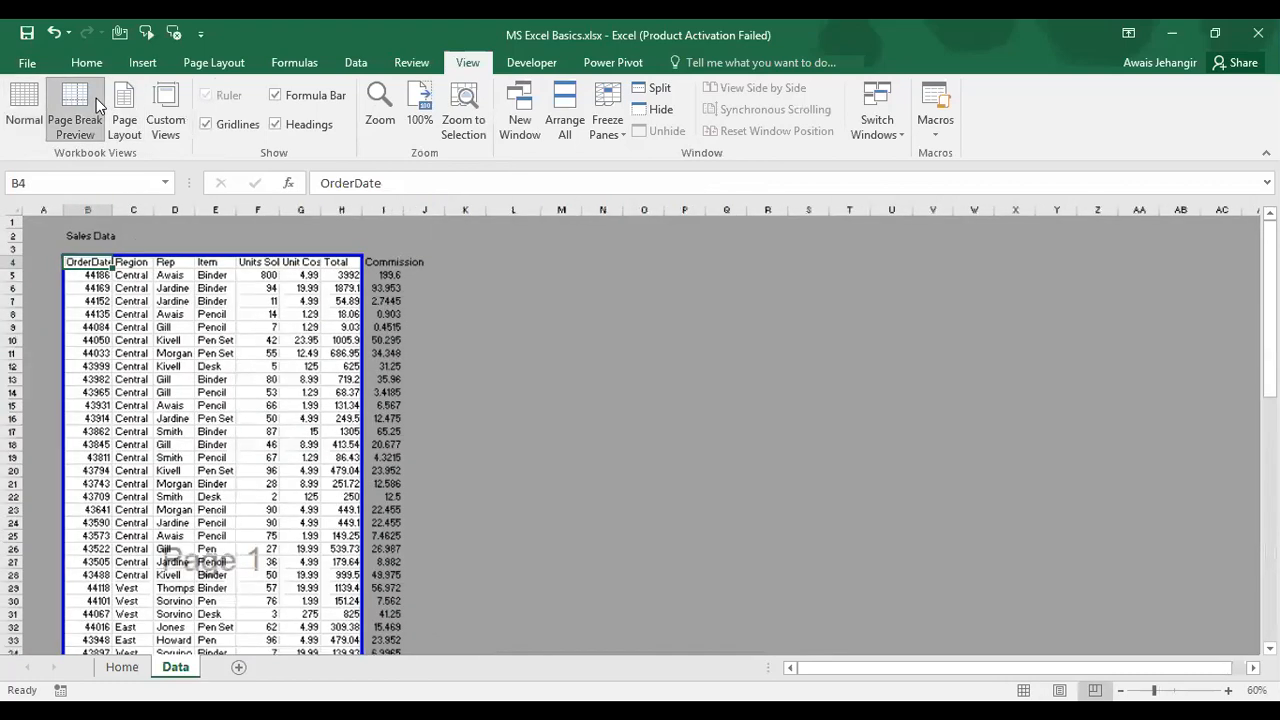
pyautogui.scroll(-13, 252, 406)
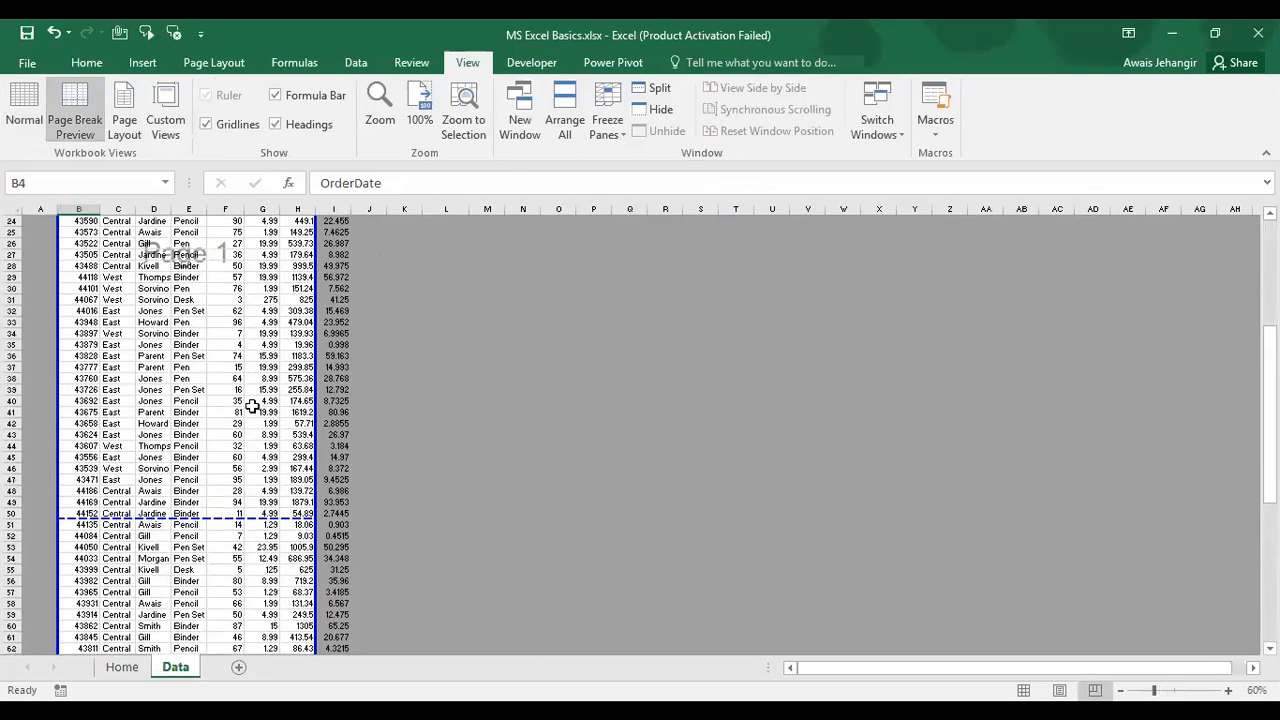
pyautogui.scroll(-2, 252, 406)
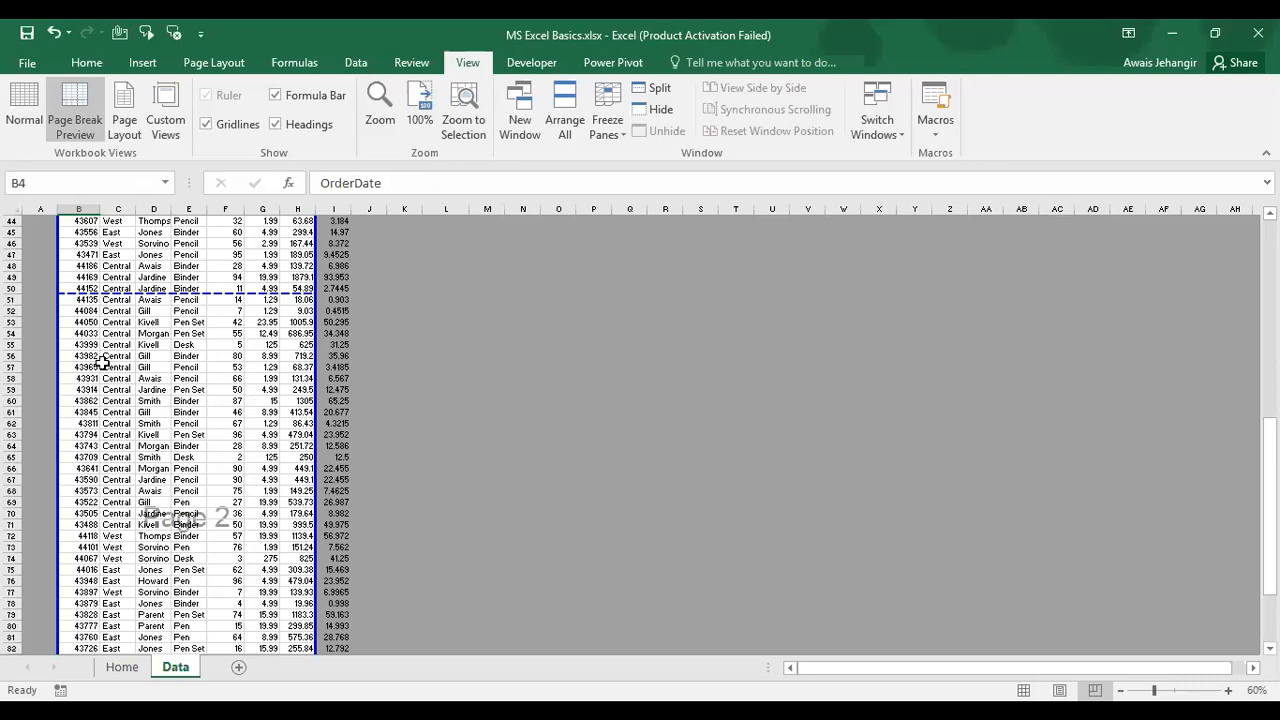
pyautogui.click(45, 98)
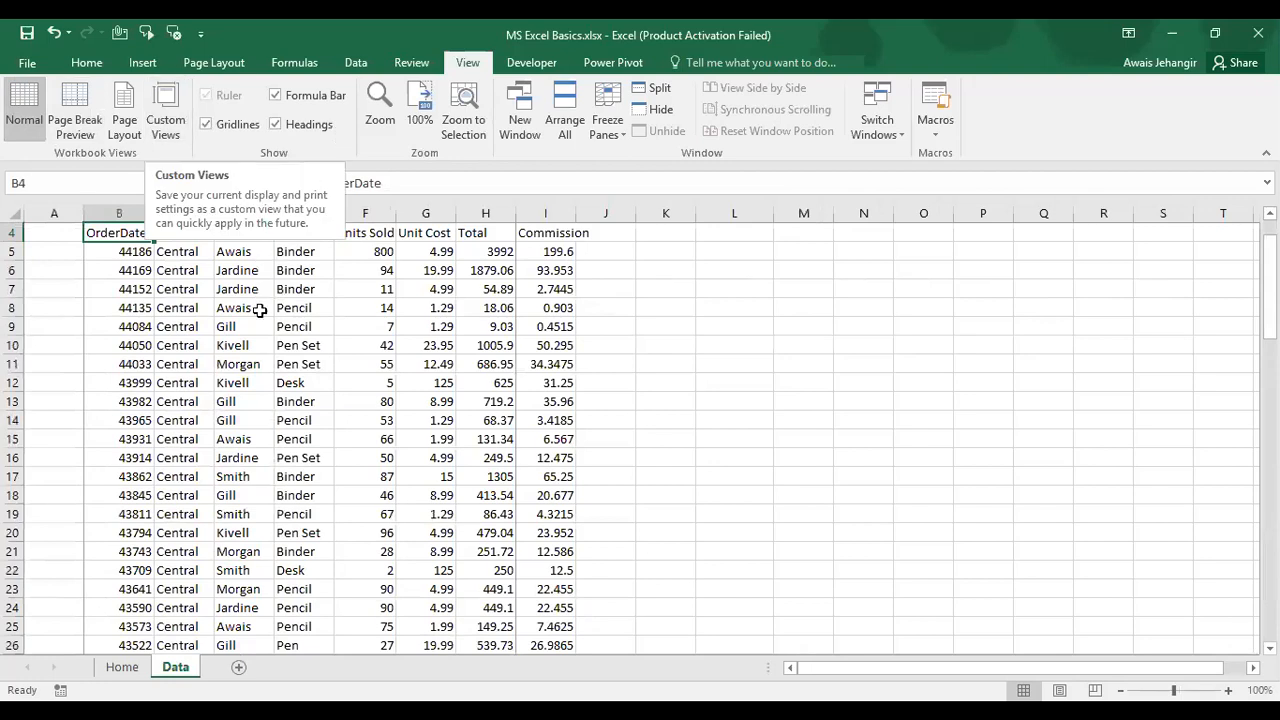
pyautogui.click(230, 364)
pyautogui.scroll(1, 231, 360)
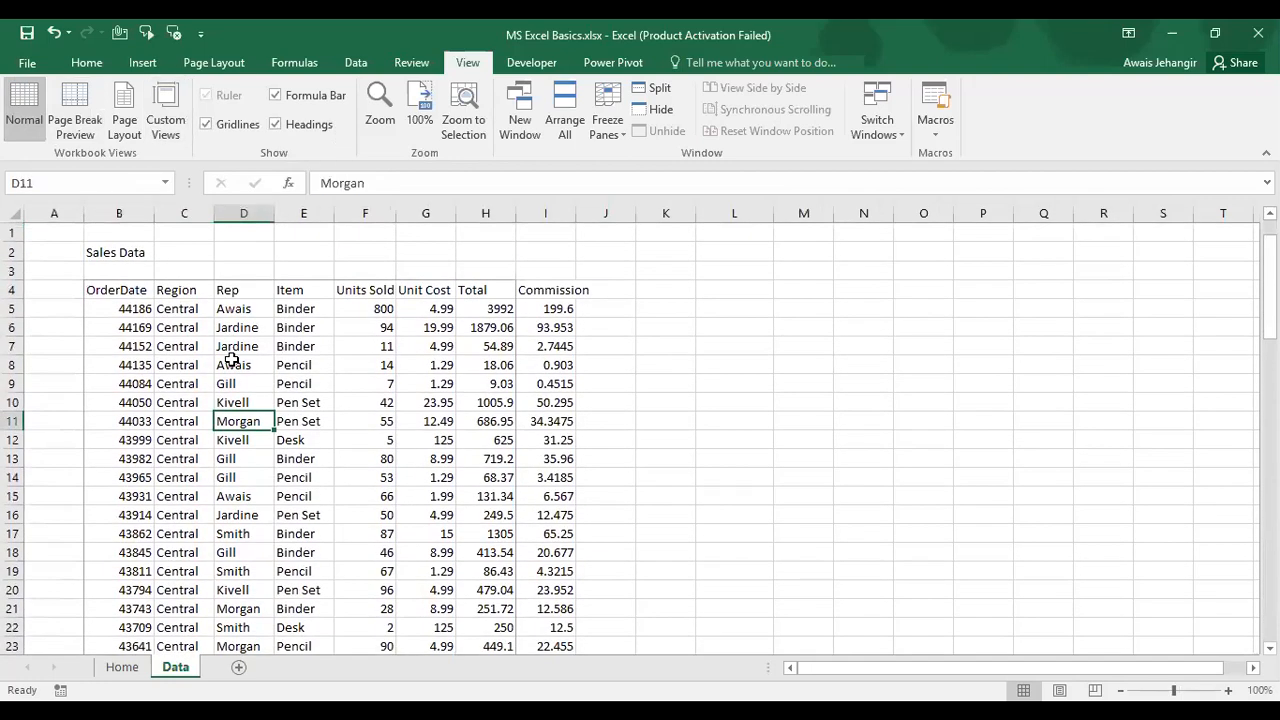
pyautogui.click(238, 125)
pyautogui.click(238, 125)
pyautogui.click(313, 96)
pyautogui.click(276, 95)
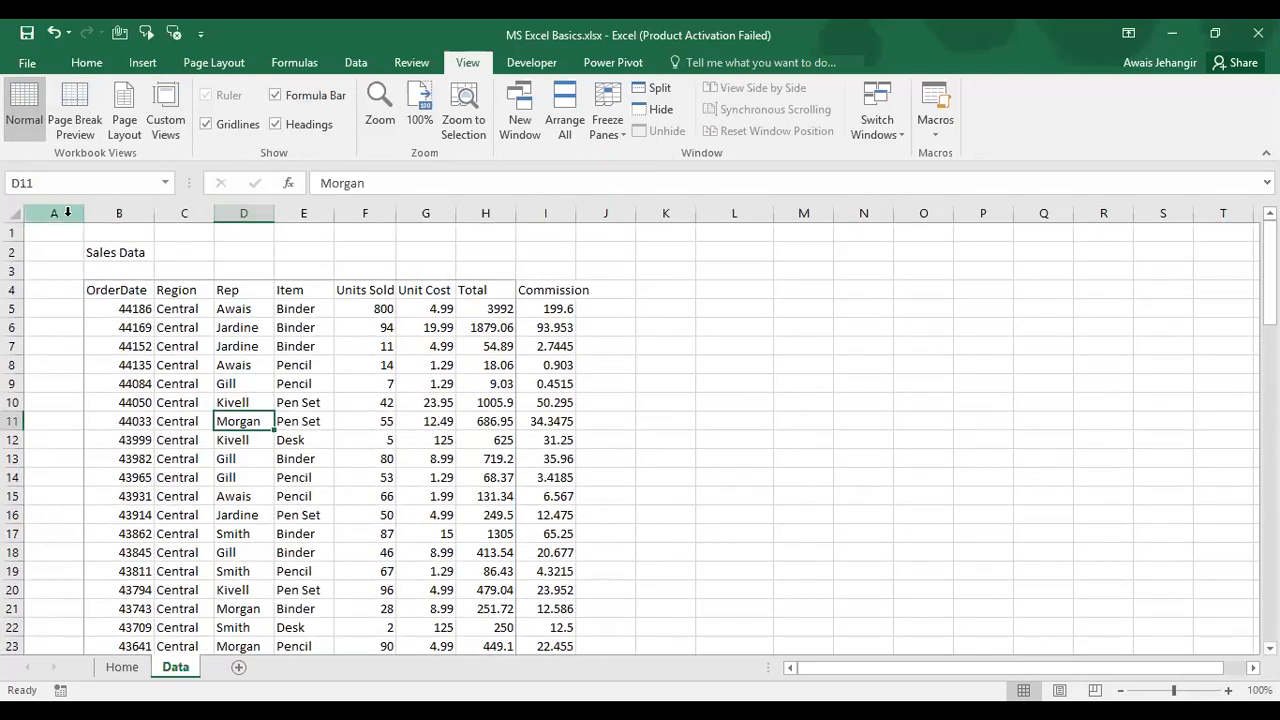
pyautogui.click(276, 125)
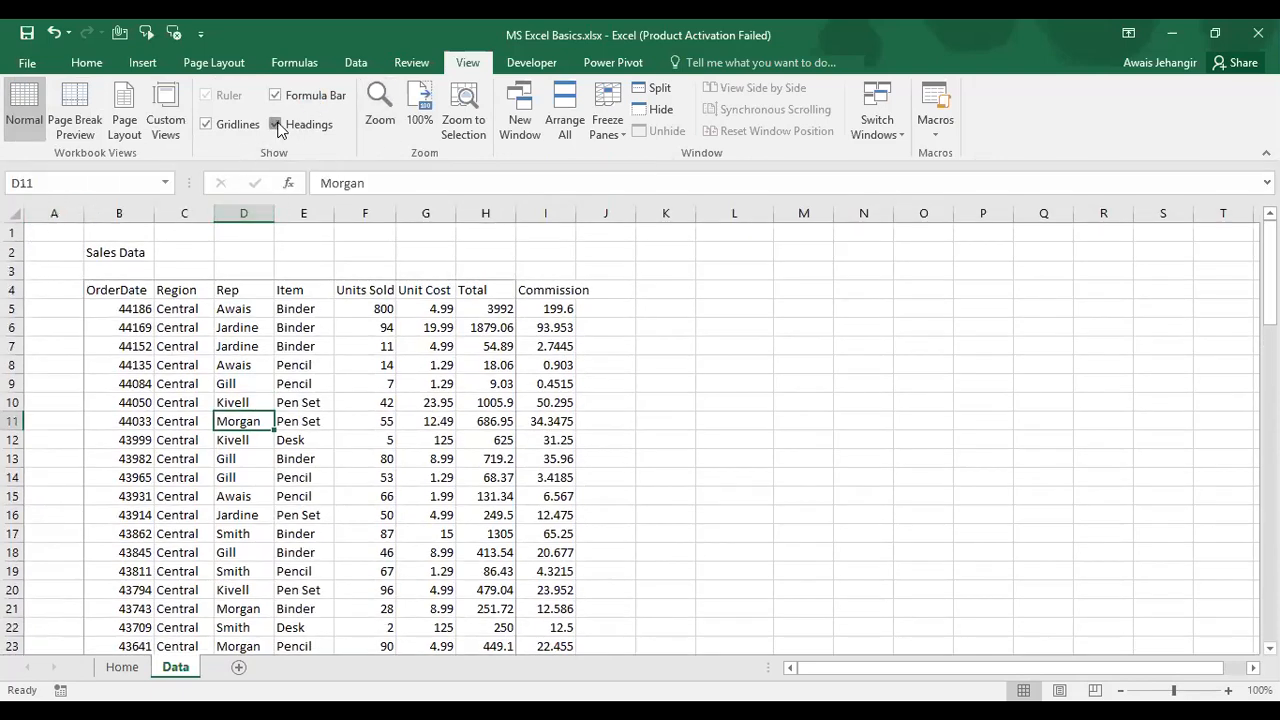
pyautogui.click(277, 125)
pyautogui.click(1228, 691)
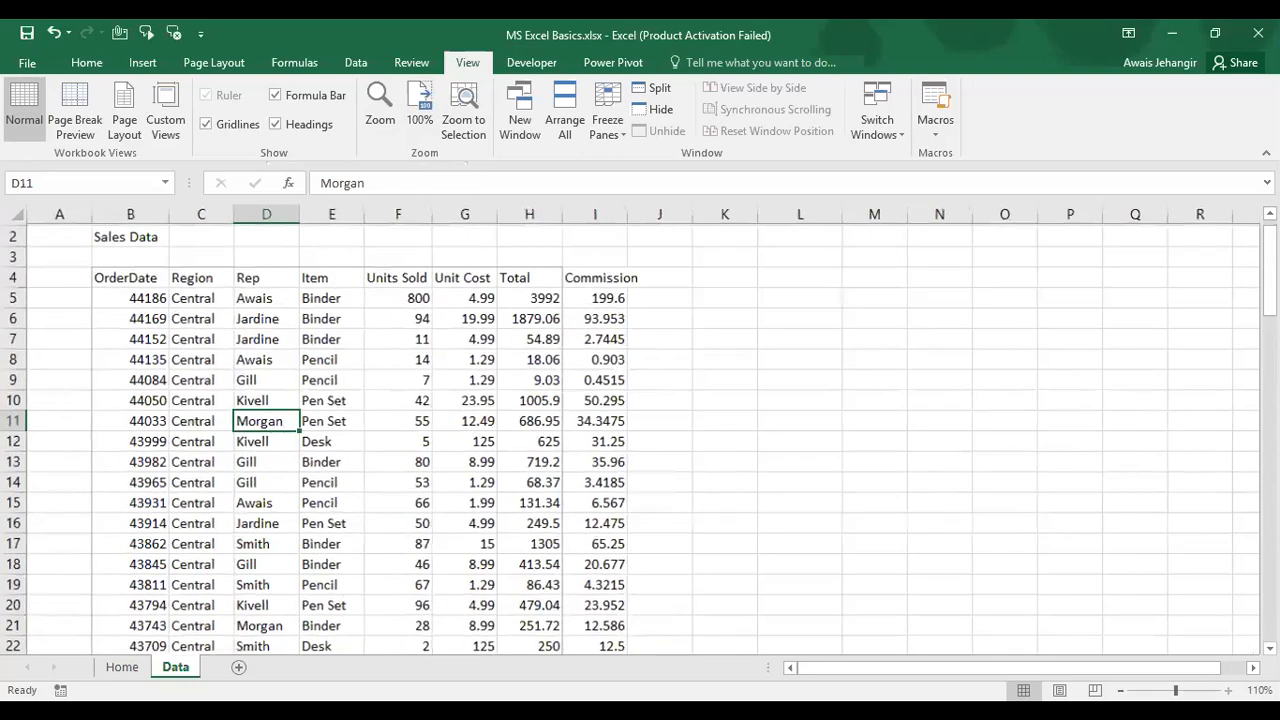
pyautogui.click(1228, 691)
pyautogui.click(1120, 691)
pyautogui.click(1120, 691)
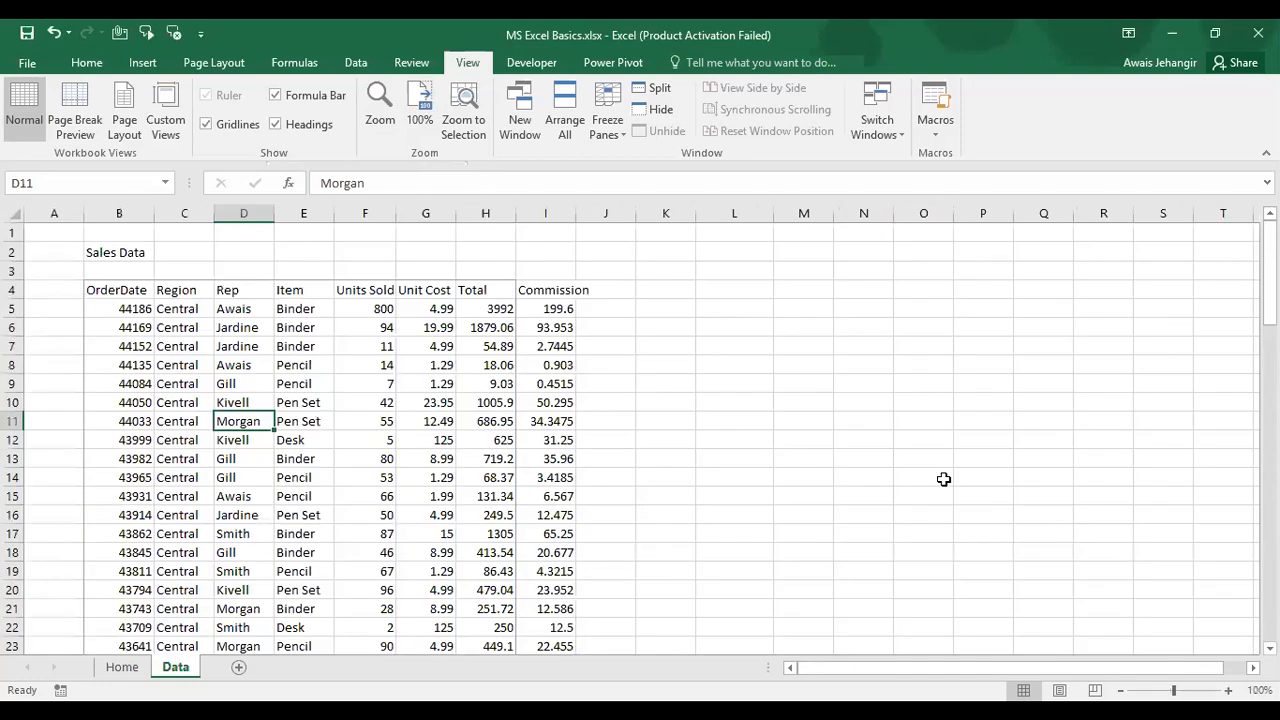
pyautogui.click(615, 135)
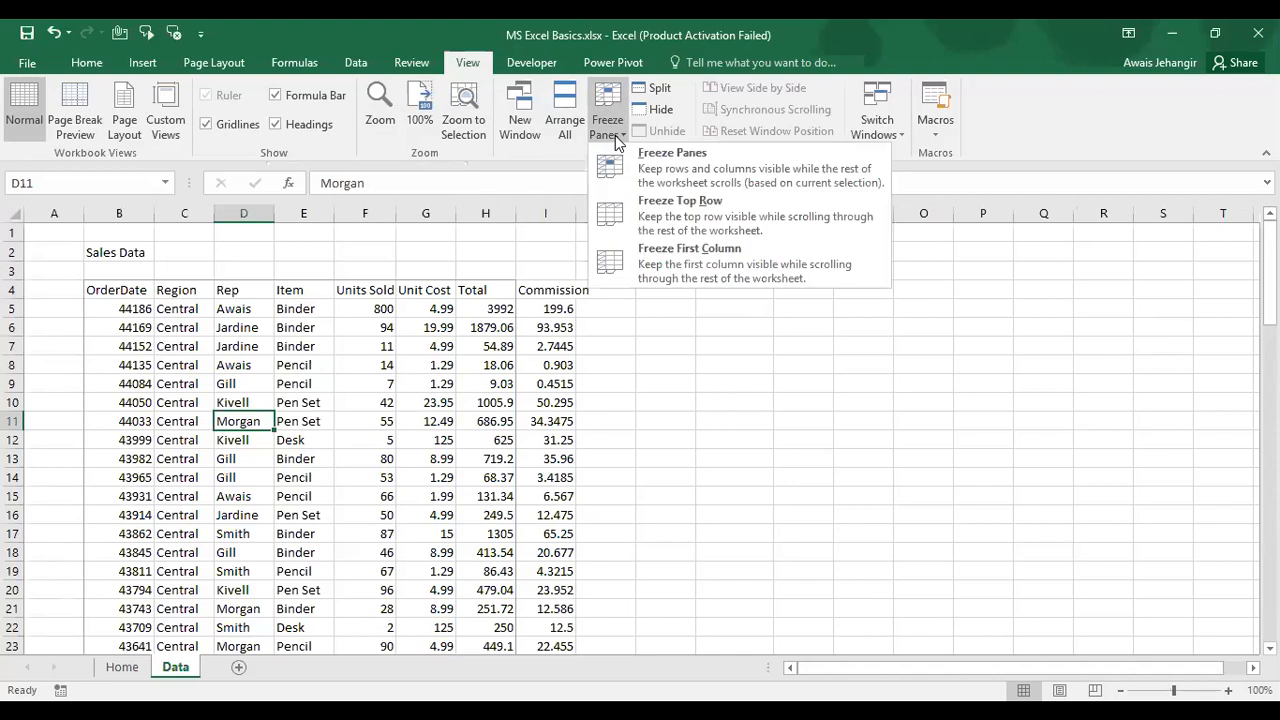
pyautogui.click(390, 341)
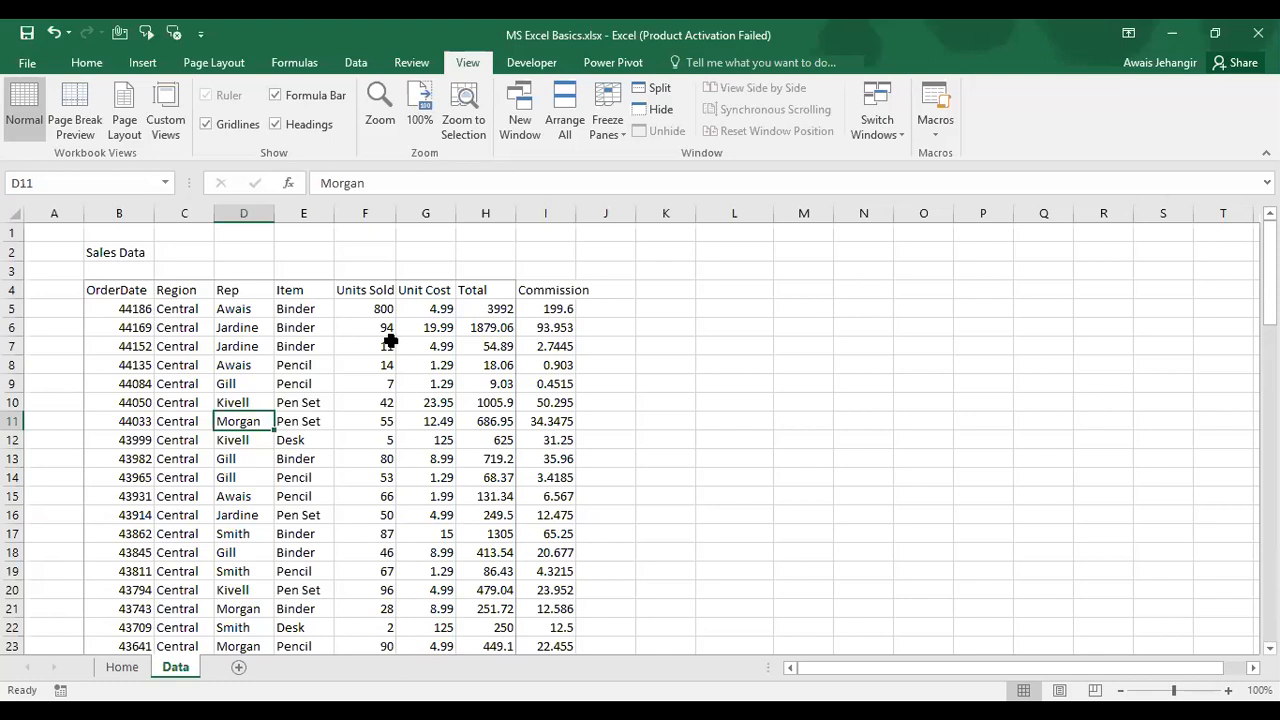
pyautogui.scroll(-2, 390, 341)
pyautogui.scroll(1, 390, 341)
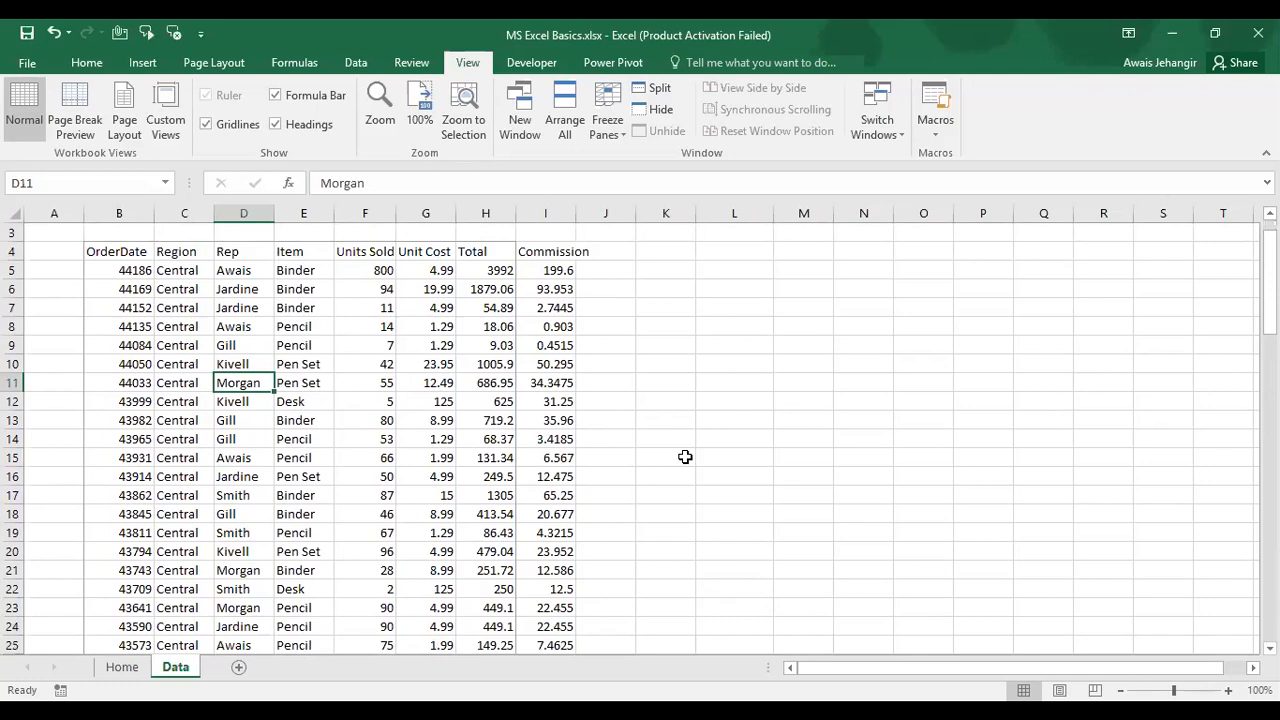
pyautogui.hotkey('ctrl', 'n')
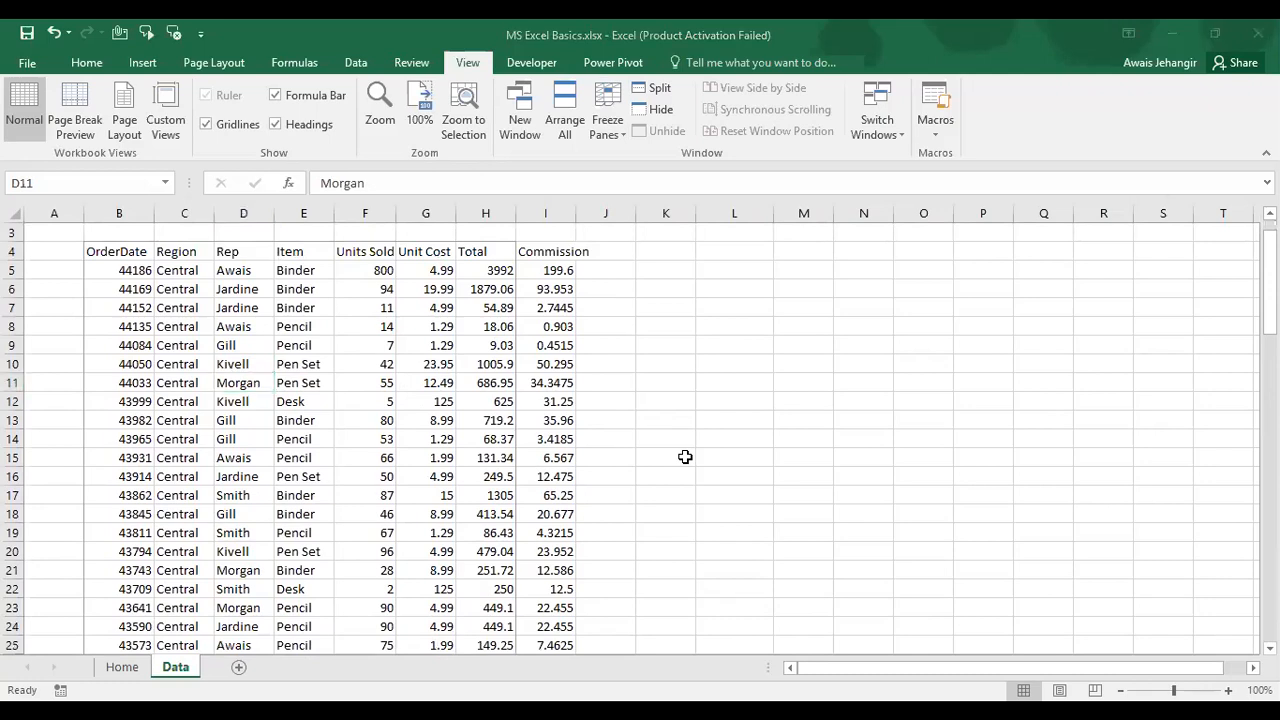
pyautogui.click(284, 271)
pyautogui.scroll(-1, 285, 271)
pyautogui.click(220, 438)
pyautogui.rightClick(165, 448)
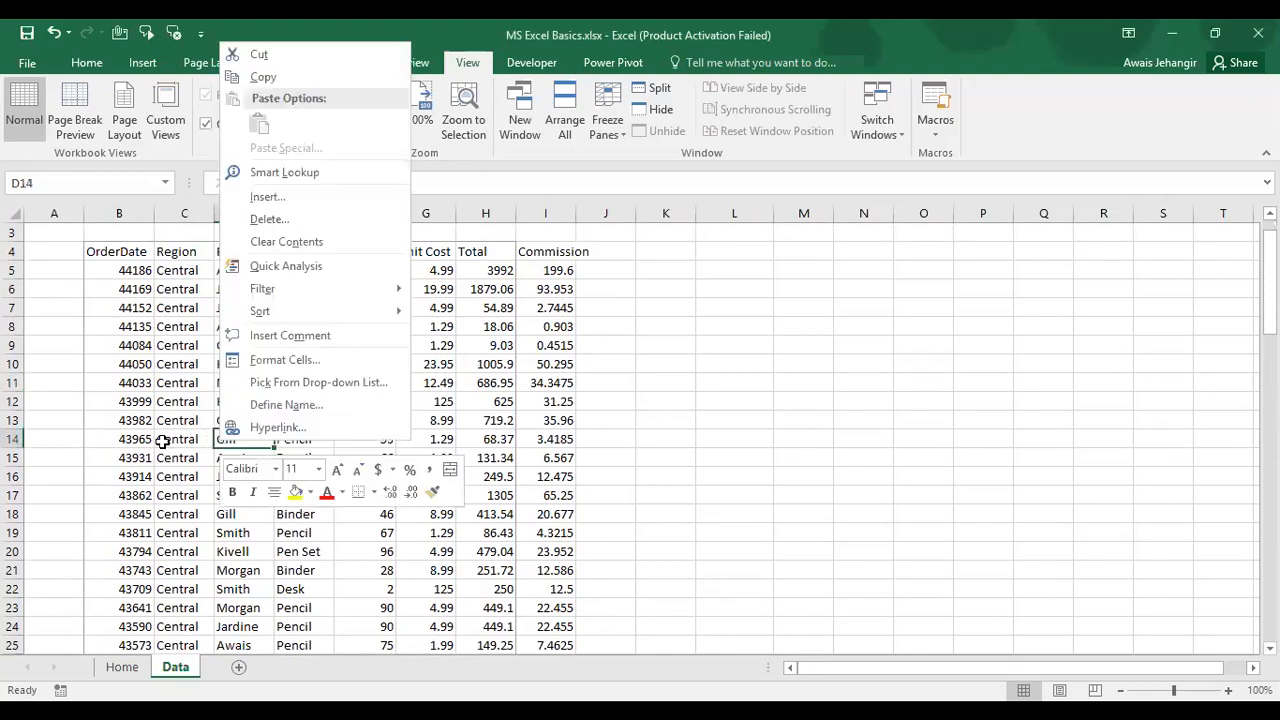
pyautogui.scroll(-3, 163, 445)
pyautogui.scroll(-4, 162, 442)
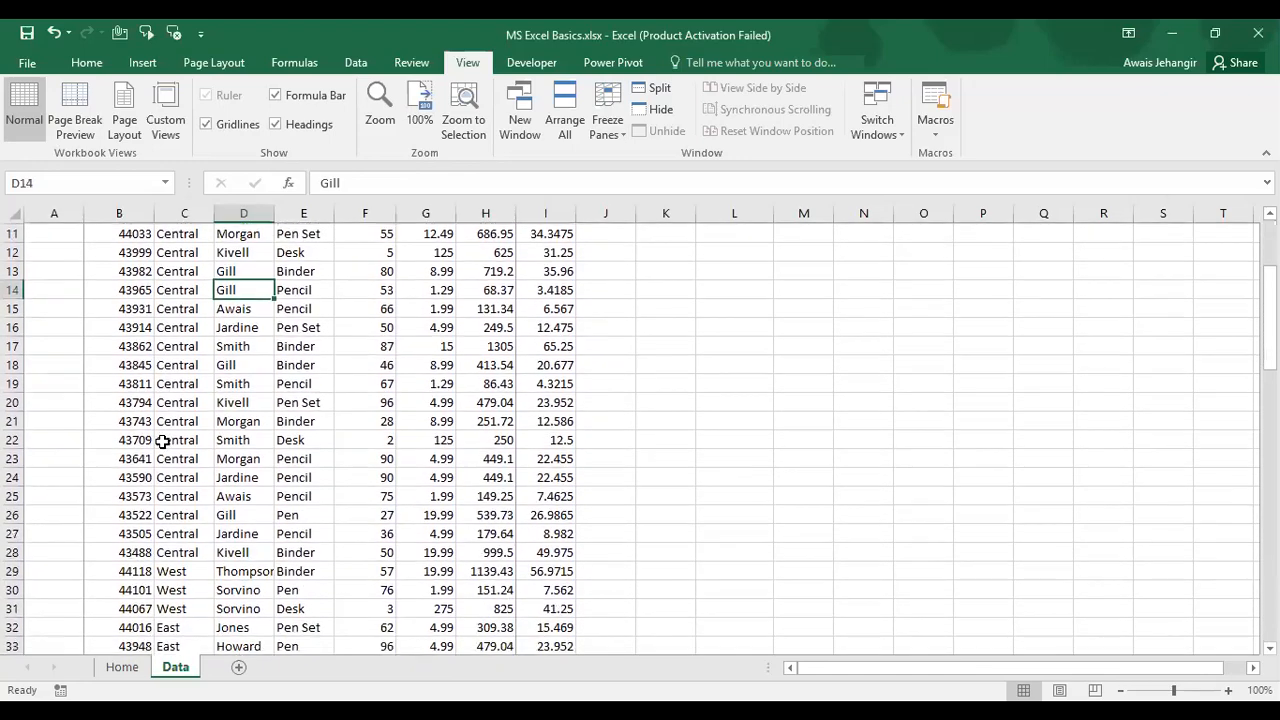
pyautogui.scroll(-6, 162, 442)
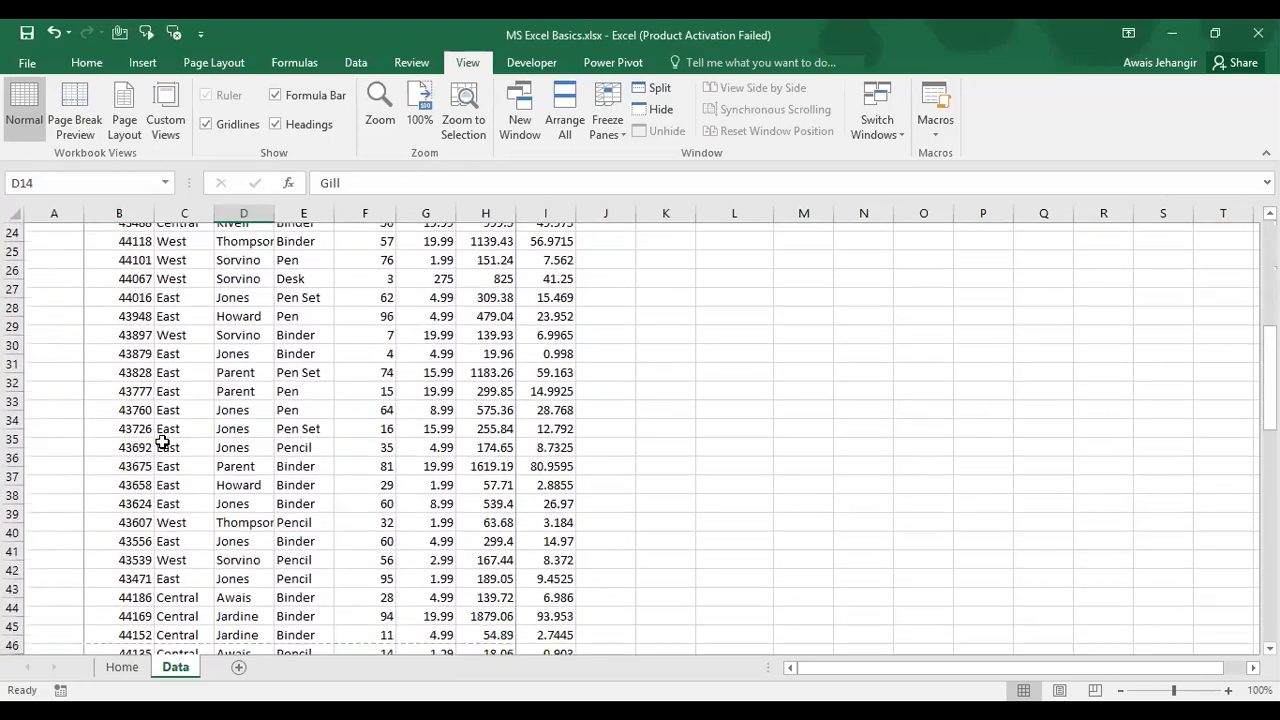
pyautogui.scroll(-7, 162, 442)
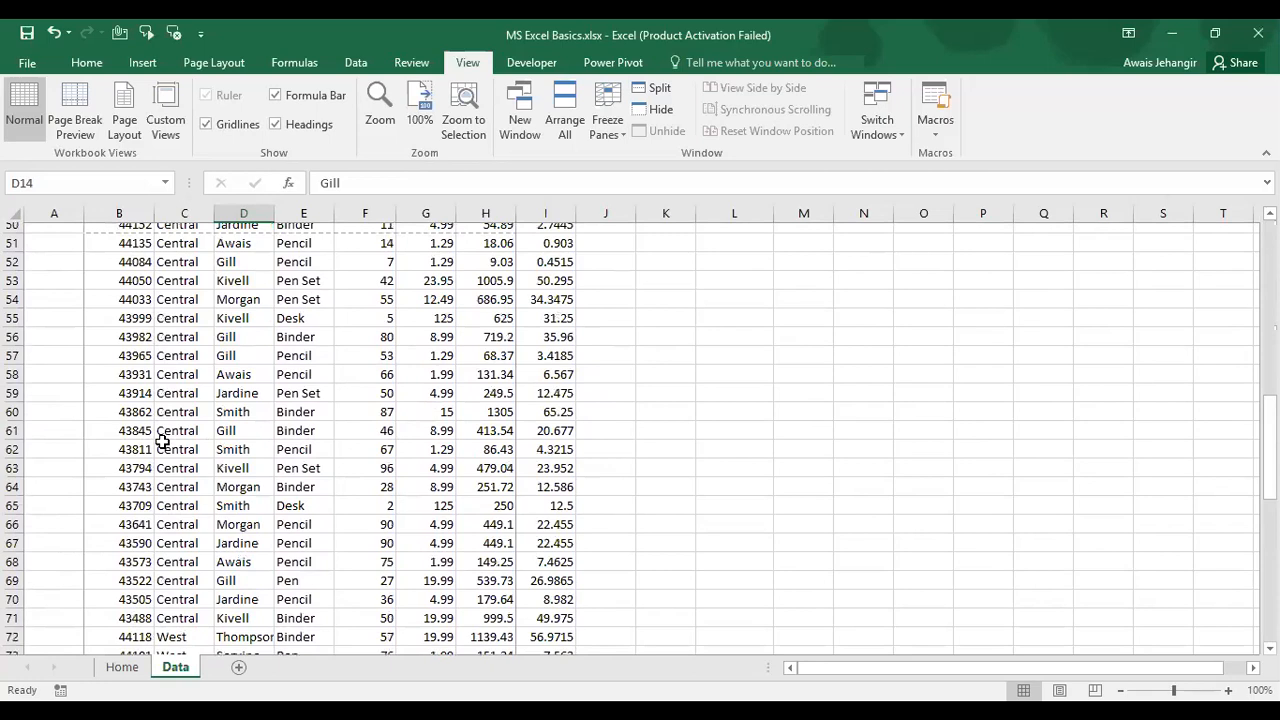
pyautogui.scroll(-5, 162, 442)
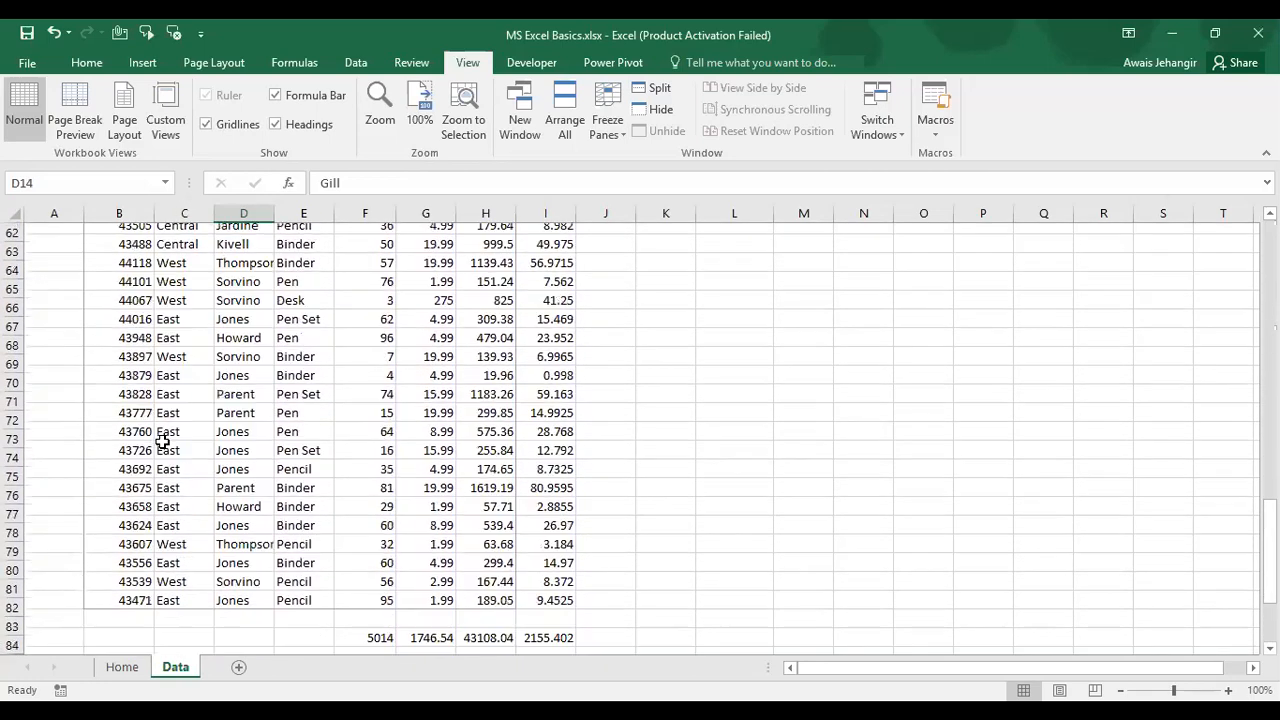
pyautogui.scroll(2, 160, 537)
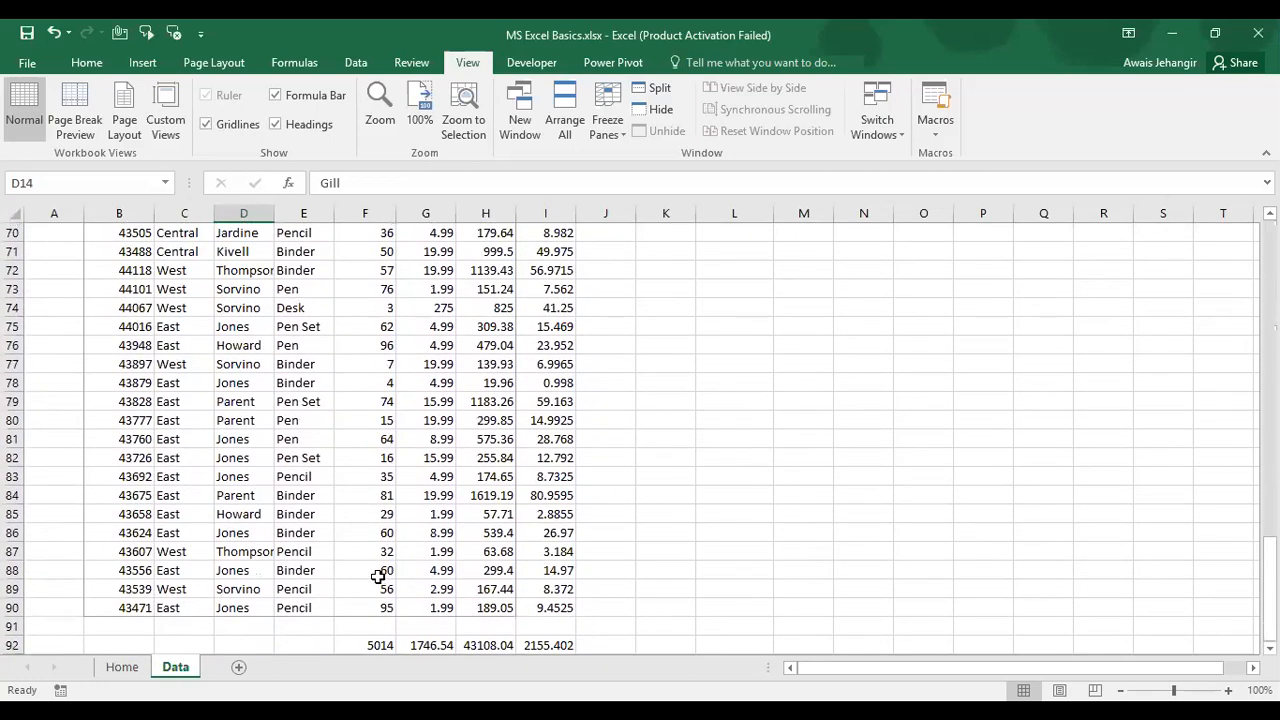
pyautogui.click(387, 551)
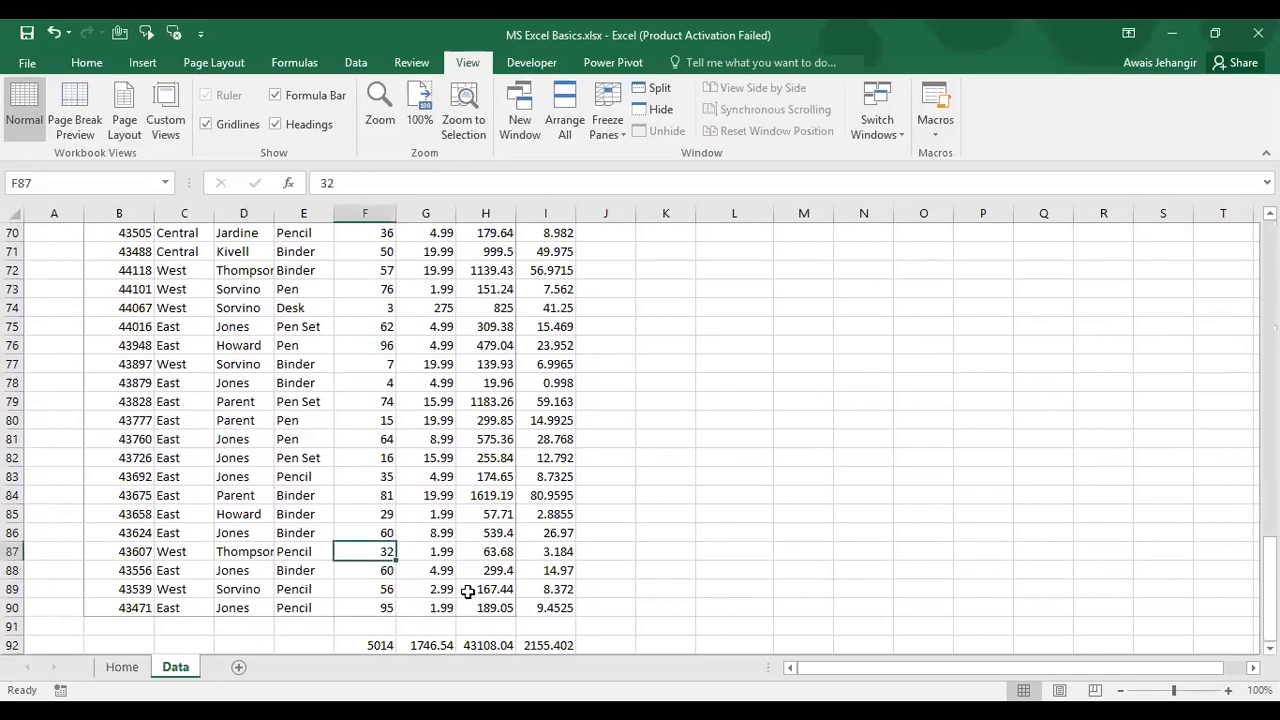
pyautogui.click(438, 563)
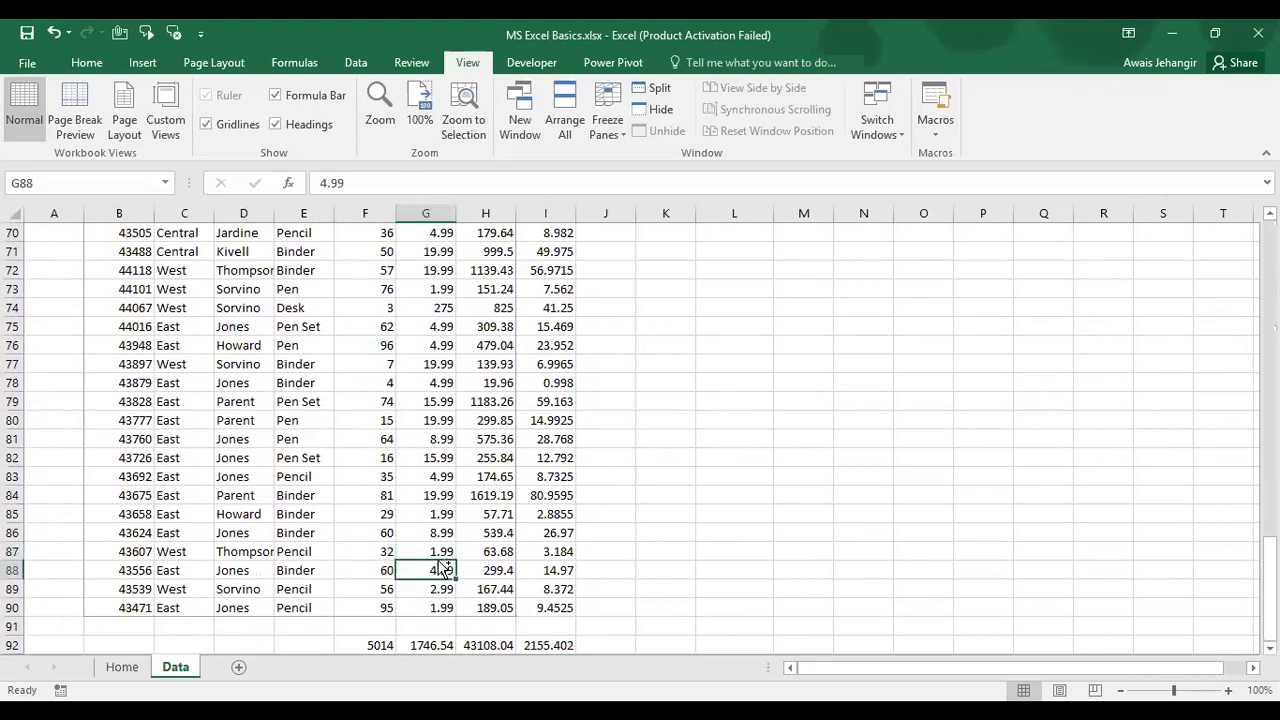
pyautogui.click(437, 560)
pyautogui.press('Up')
pyautogui.hotkey('ctrl', 'Up')
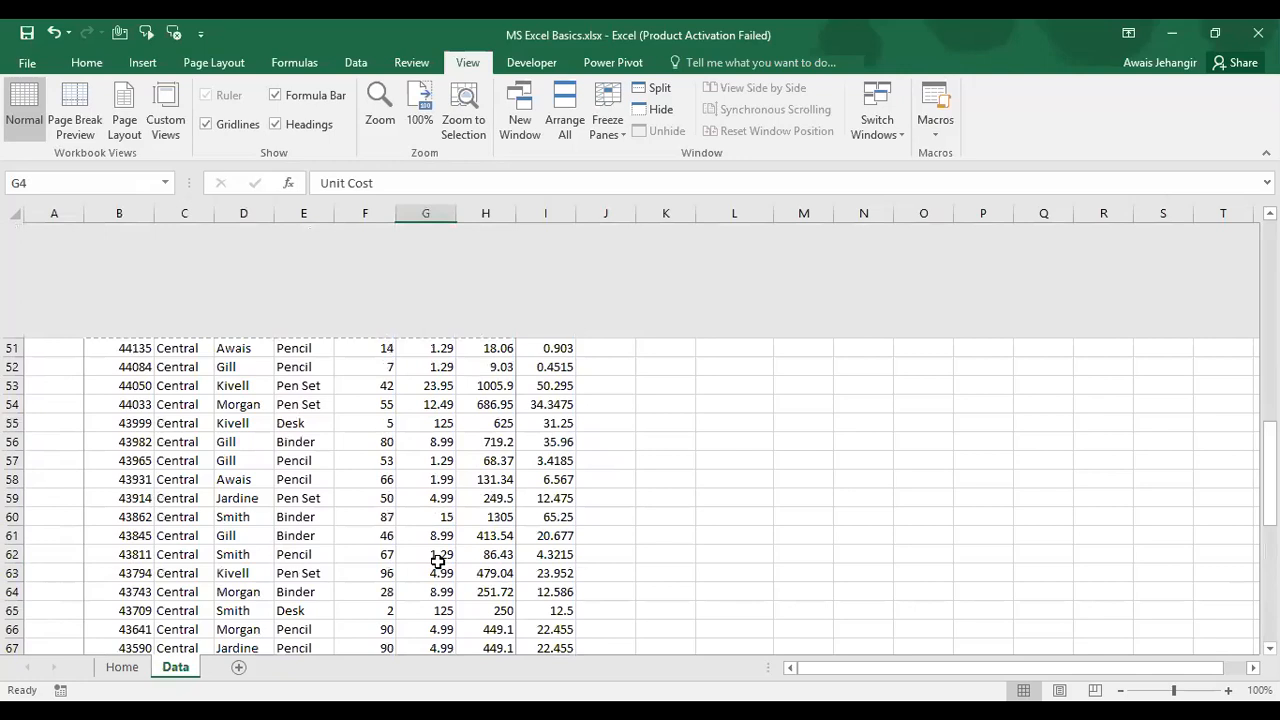
pyautogui.hotkey('ctrl', 'Up')
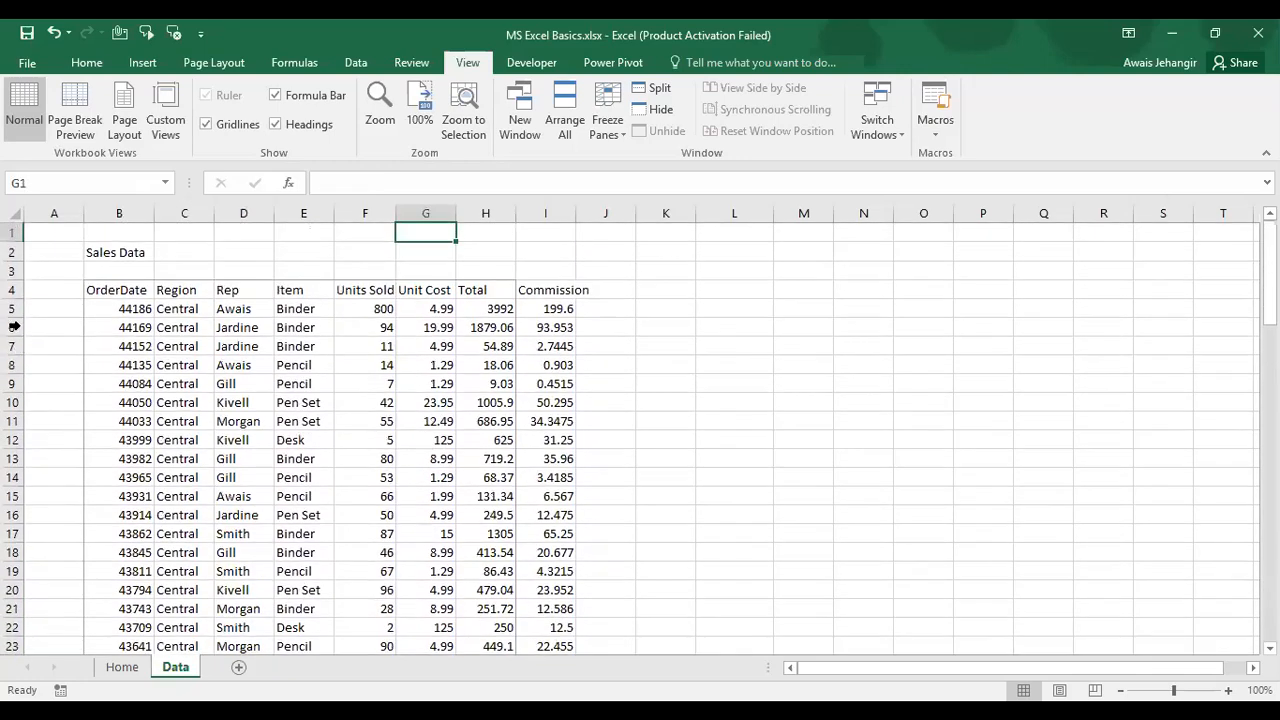
pyautogui.click(14, 311)
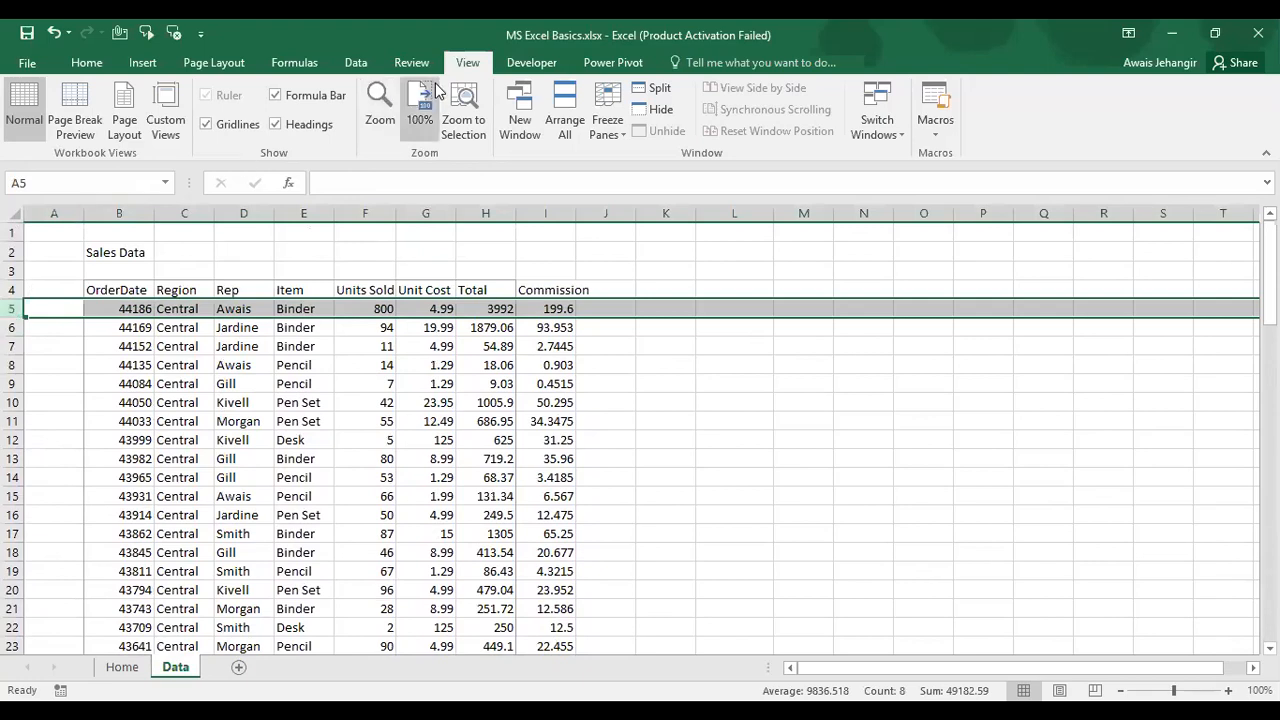
pyautogui.click(619, 87)
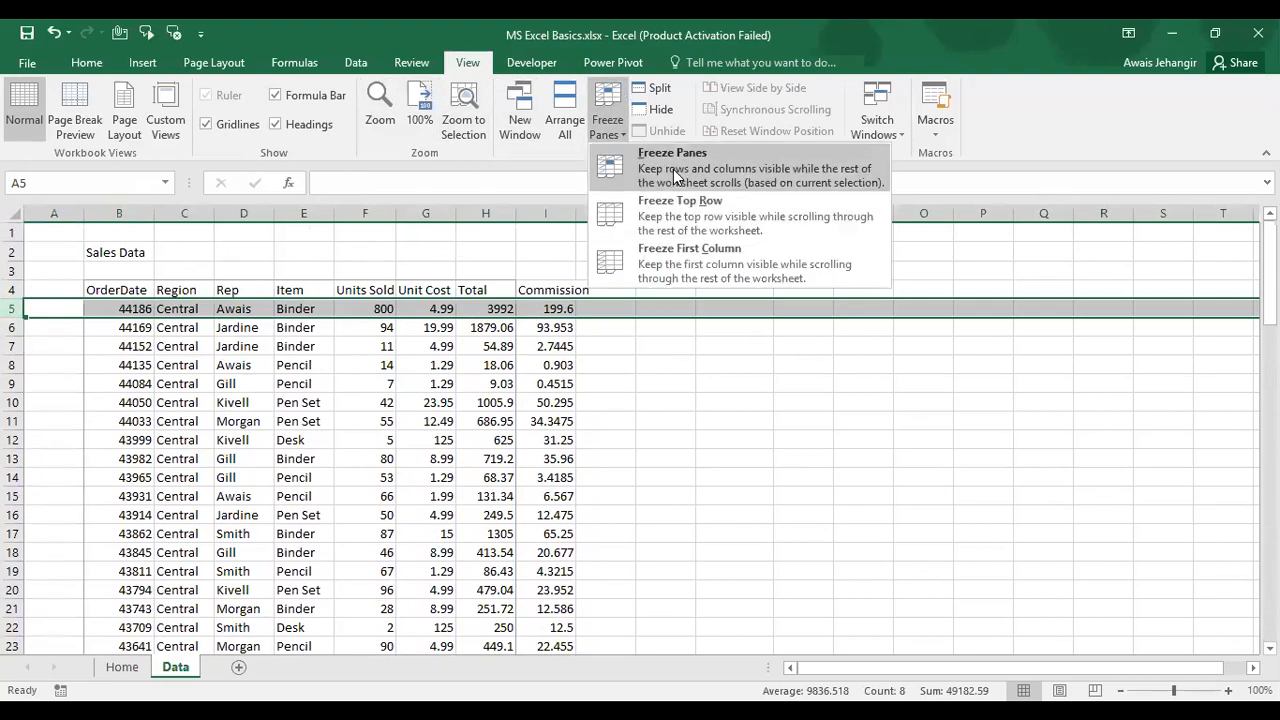
pyautogui.click(673, 169)
pyautogui.click(300, 443)
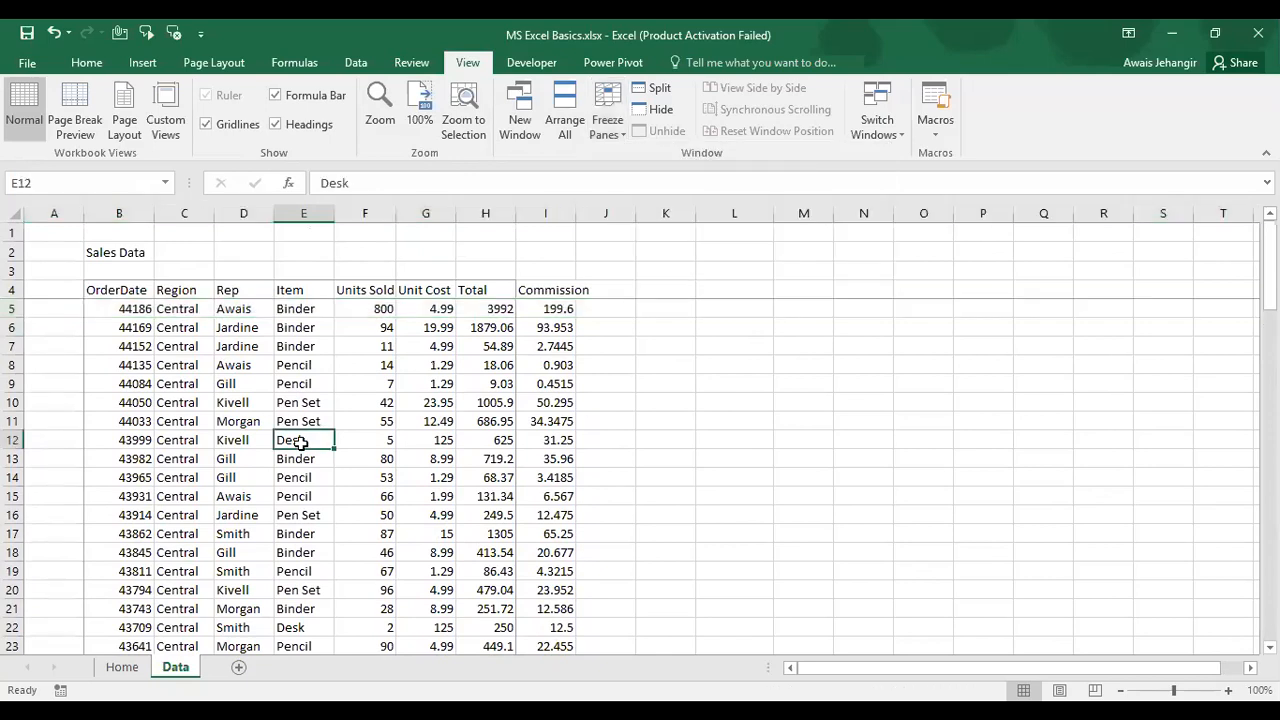
pyautogui.scroll(-4, 300, 443)
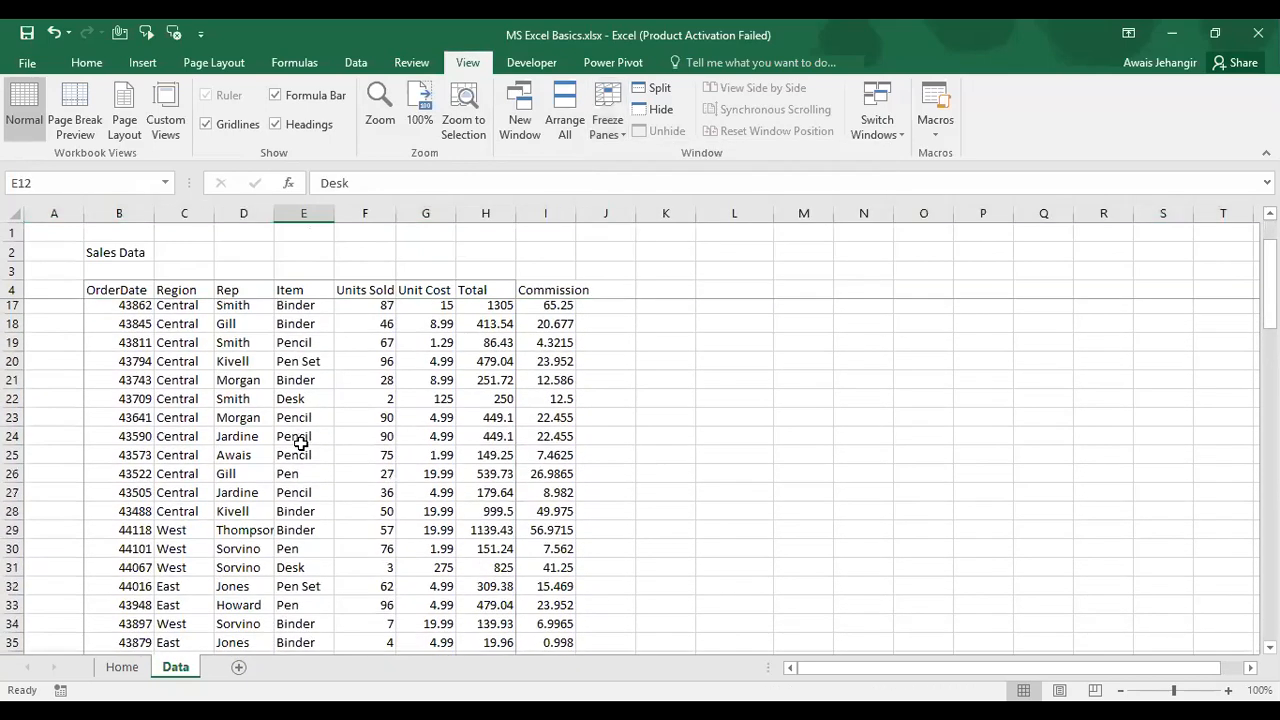
pyautogui.scroll(-2, 300, 443)
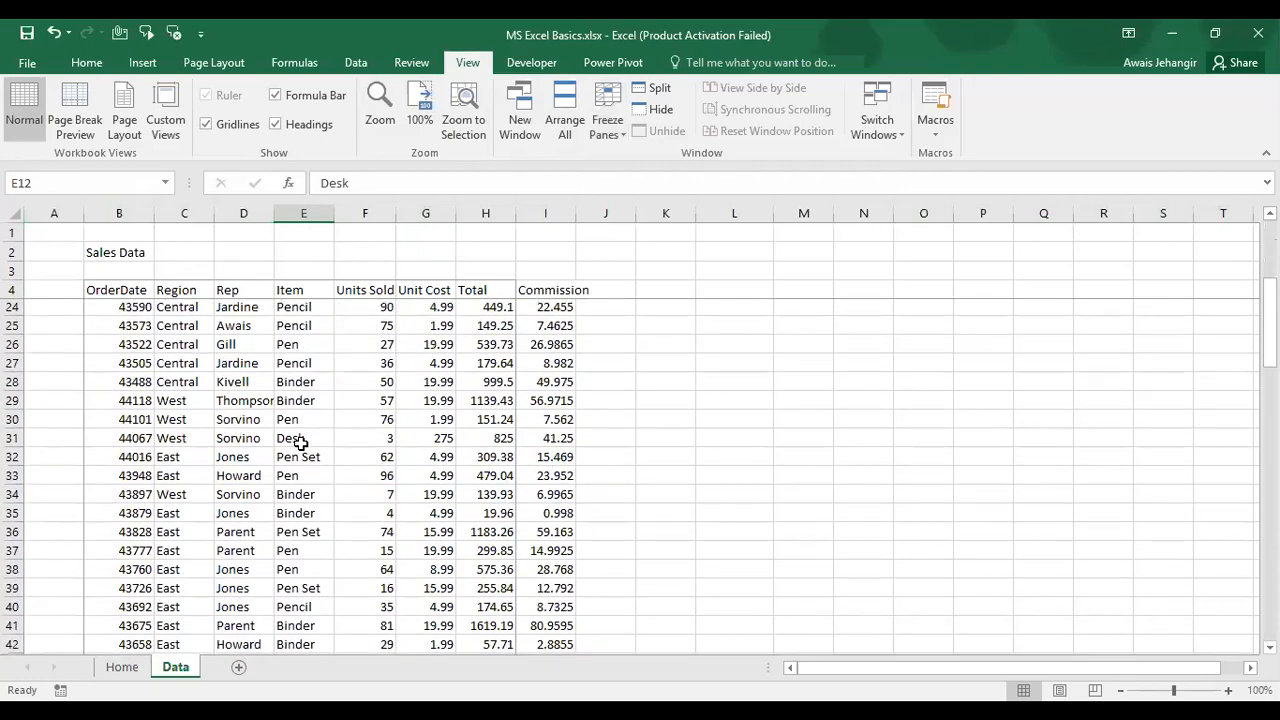
pyautogui.scroll(-4, 300, 443)
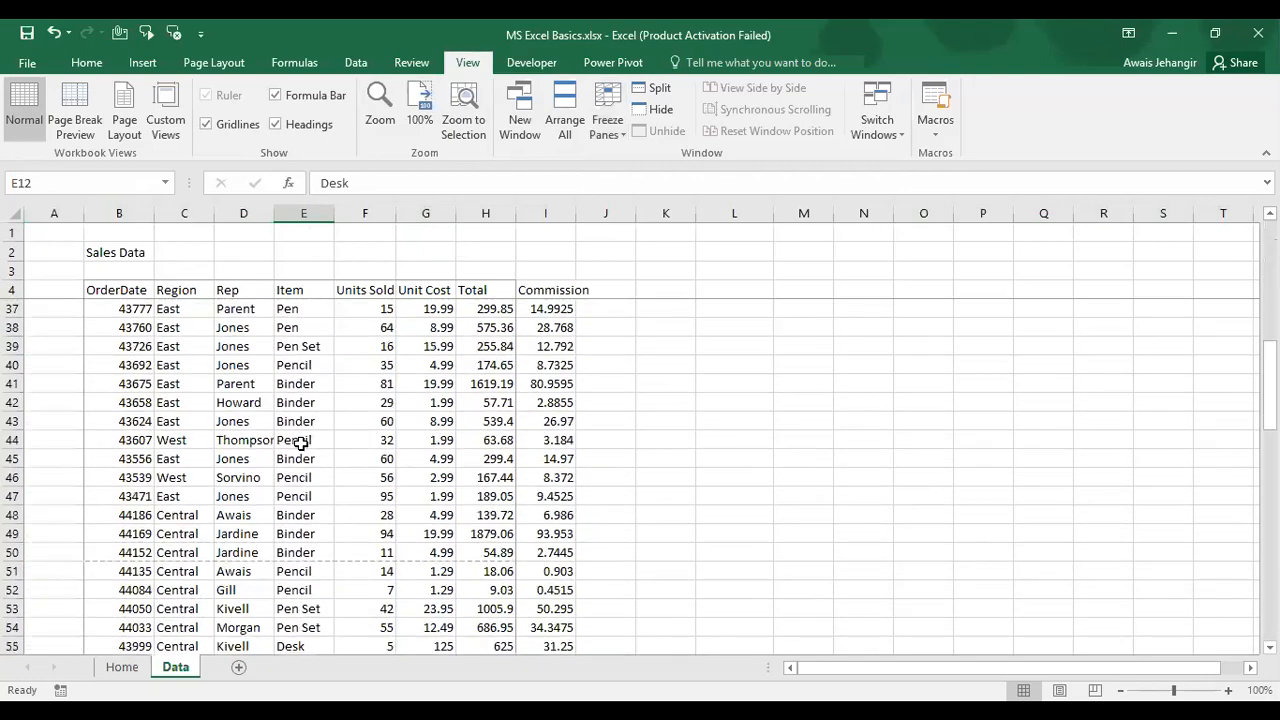
pyautogui.scroll(-6, 300, 443)
pyautogui.scroll(-7, 300, 443)
pyautogui.scroll(13, 300, 443)
pyautogui.scroll(8, 280, 251)
pyautogui.scroll(-5, 271, 266)
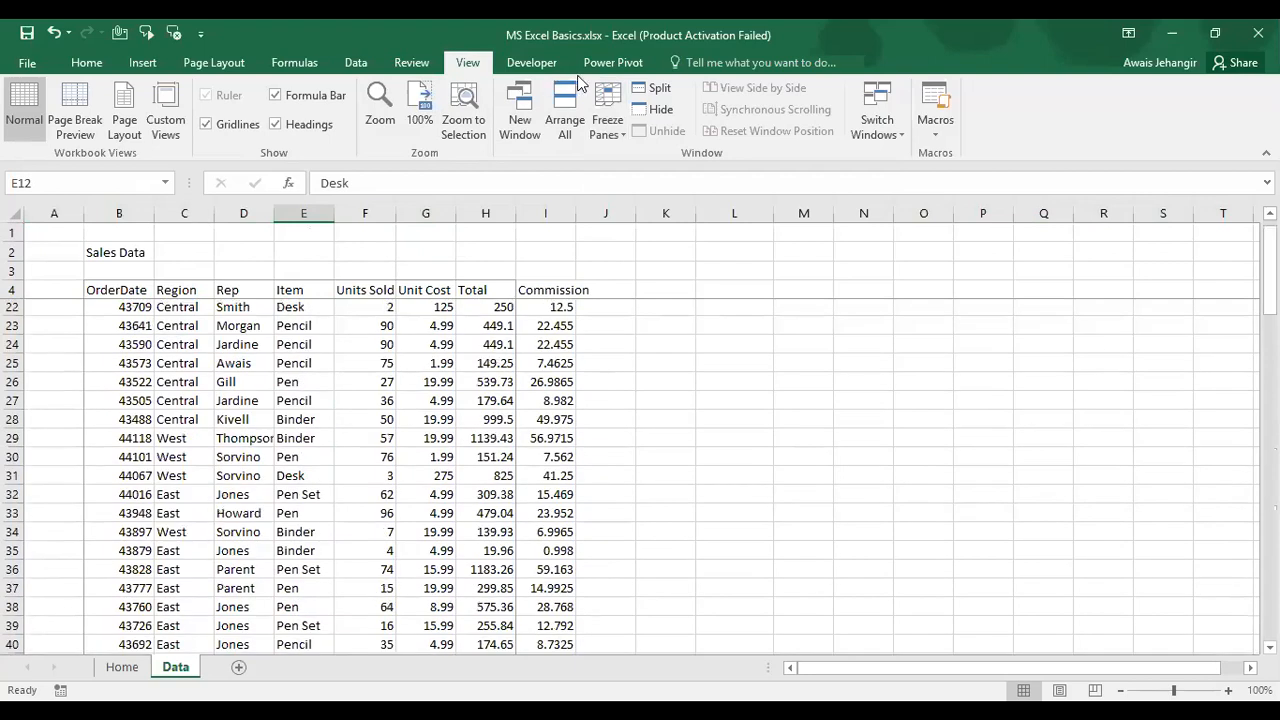
pyautogui.click(608, 120)
pyautogui.click(654, 162)
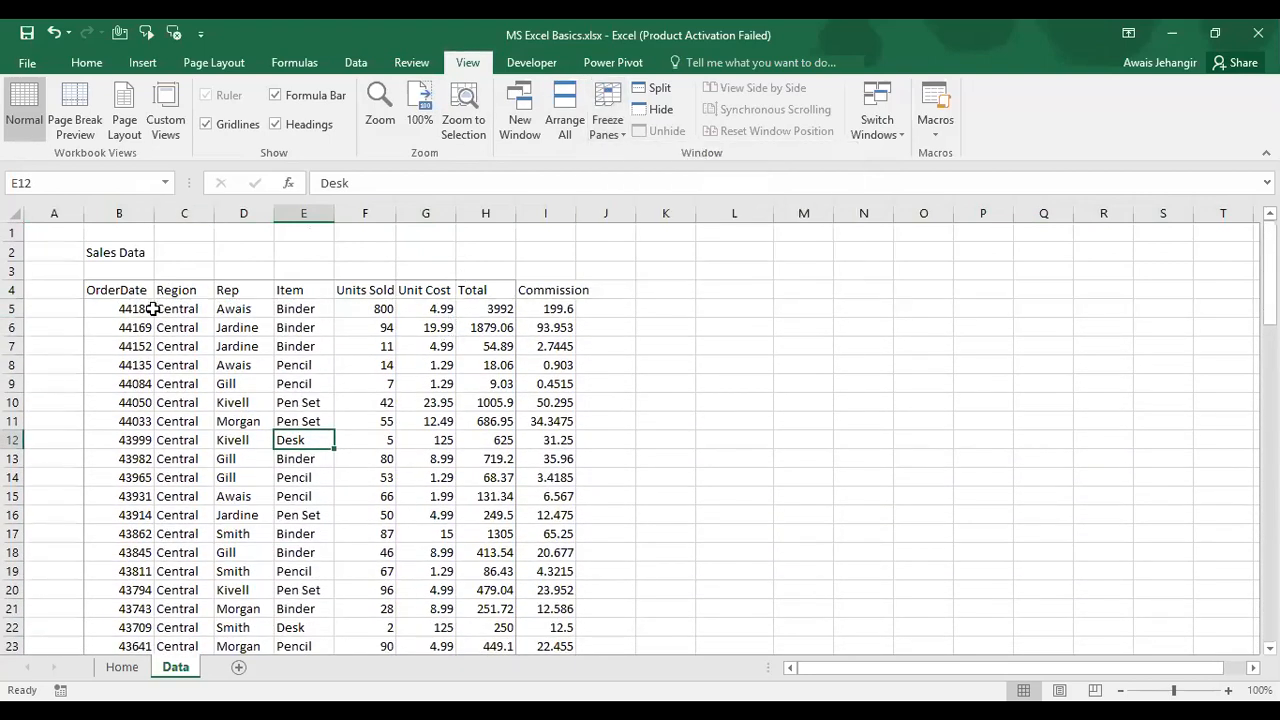
pyautogui.hscroll(3, 642, 344)
pyautogui.hscroll(-3, 642, 344)
pyautogui.click(234, 312)
pyautogui.hscroll(3, 496, 333)
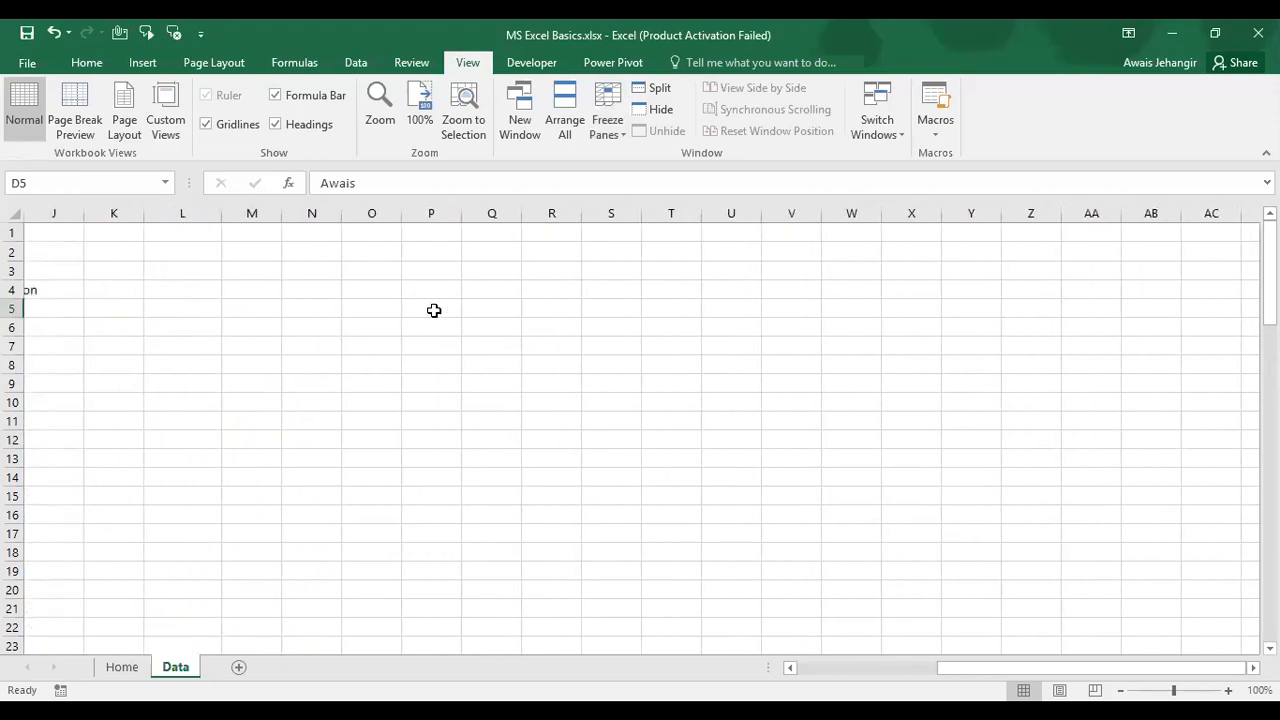
pyautogui.click(505, 307)
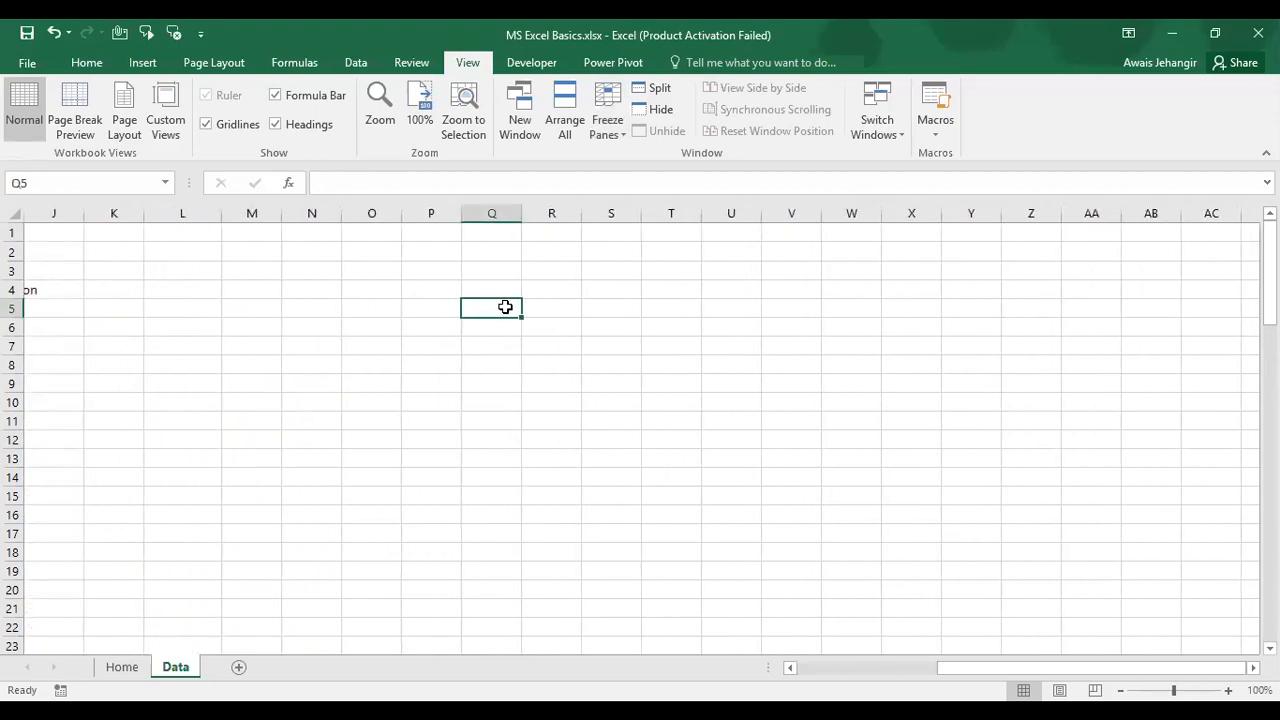
pyautogui.press('Left')
pyautogui.press('Right')
pyautogui.press('Left')
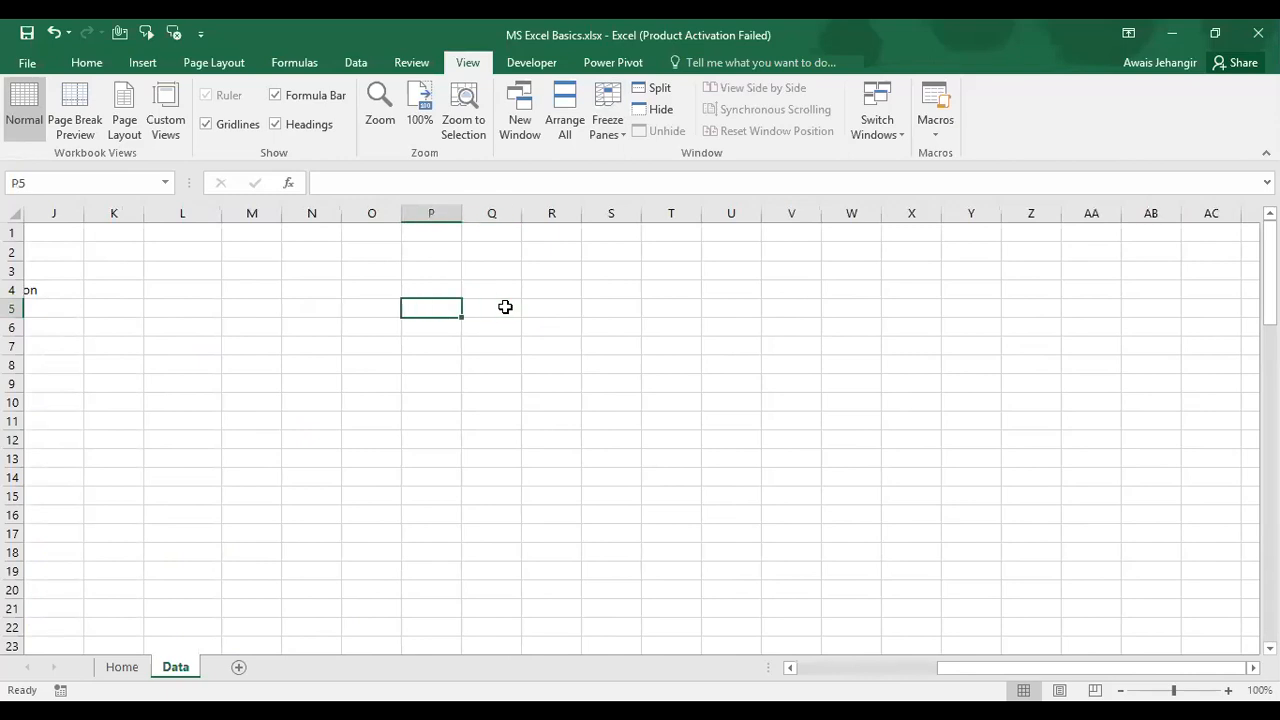
pyautogui.press('Left')
pyautogui.press('Left')
pyautogui.press('Left')
pyautogui.press('Left')
pyautogui.press('Left')
pyautogui.press('Left')
pyautogui.press('Left')
pyautogui.press('Left')
pyautogui.press('Left')
pyautogui.press('Left')
pyautogui.press('Left')
pyautogui.press('Left')
pyautogui.press('Left')
pyautogui.press('Left')
pyautogui.press('Left')
pyautogui.press('Right')
pyautogui.press('Right')
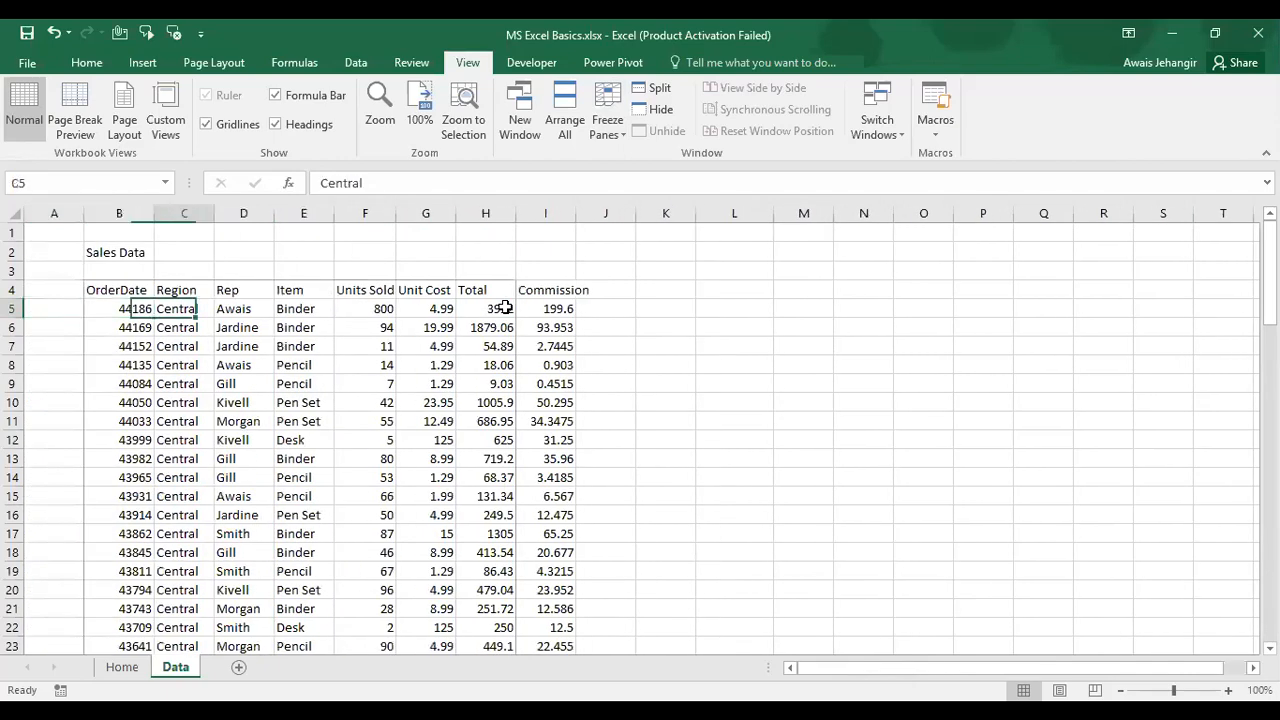
pyautogui.press('Right')
pyautogui.press('Right')
pyautogui.click(505, 308)
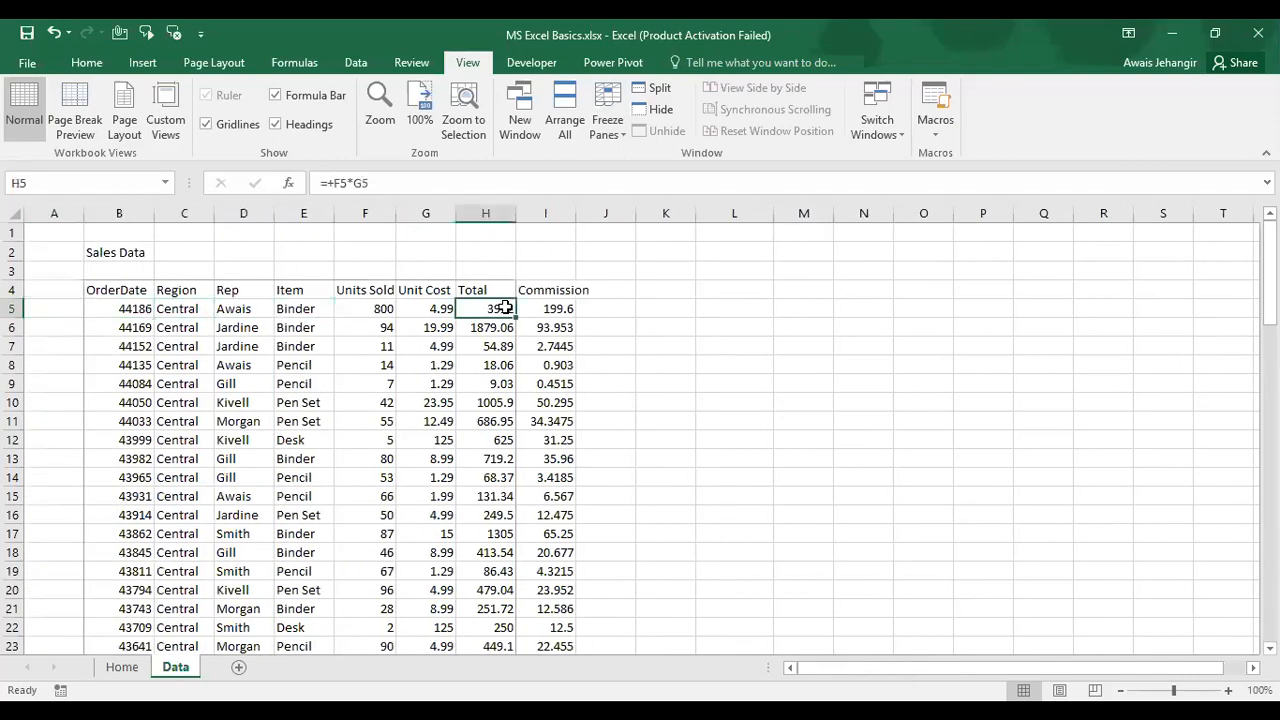
pyautogui.press('Left')
pyautogui.press('Left')
pyautogui.press('Left')
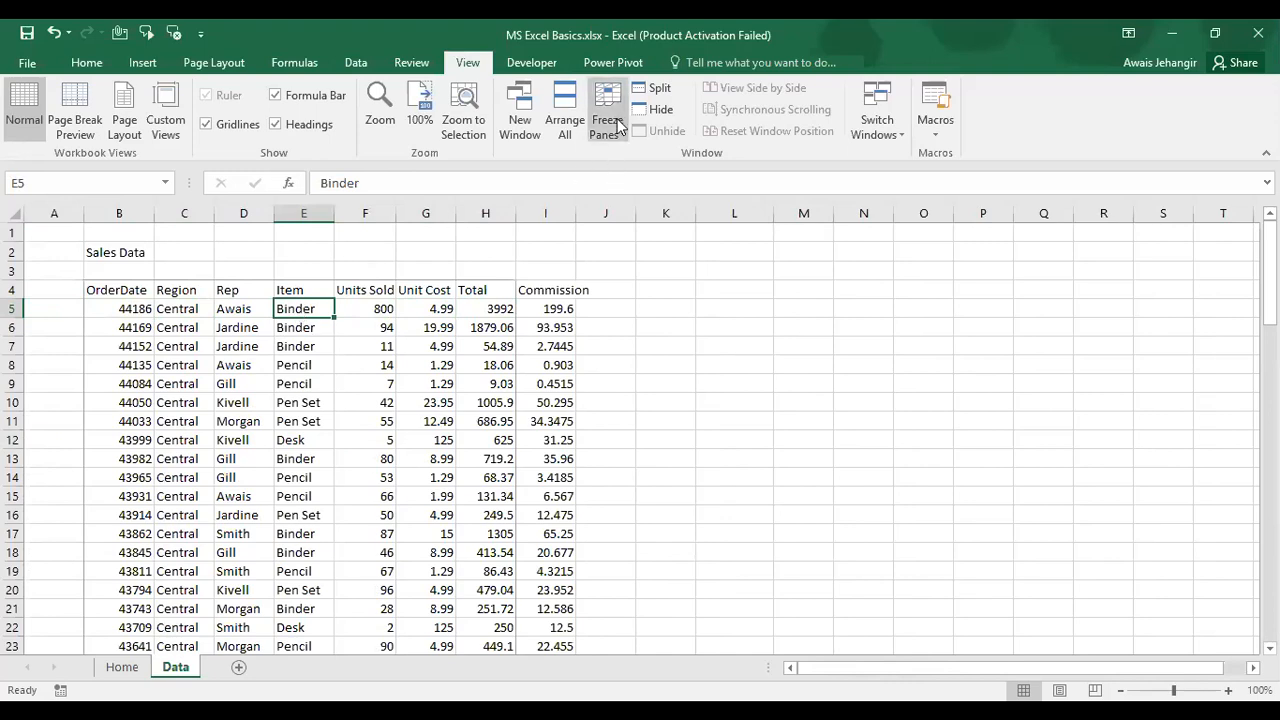
# Step: Scroll the frozen Data sheet down and sideways to show the locked headers and columns
pyautogui.click(652, 154)
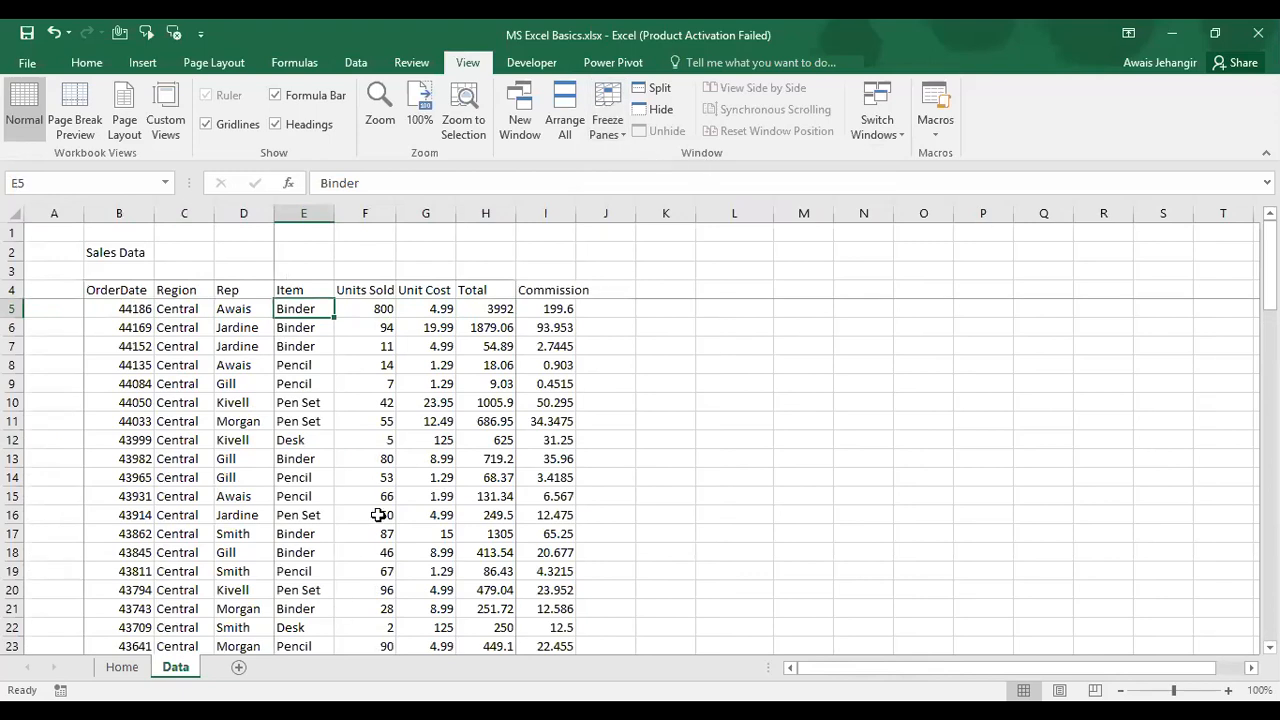
pyautogui.scroll(-4, 378, 515)
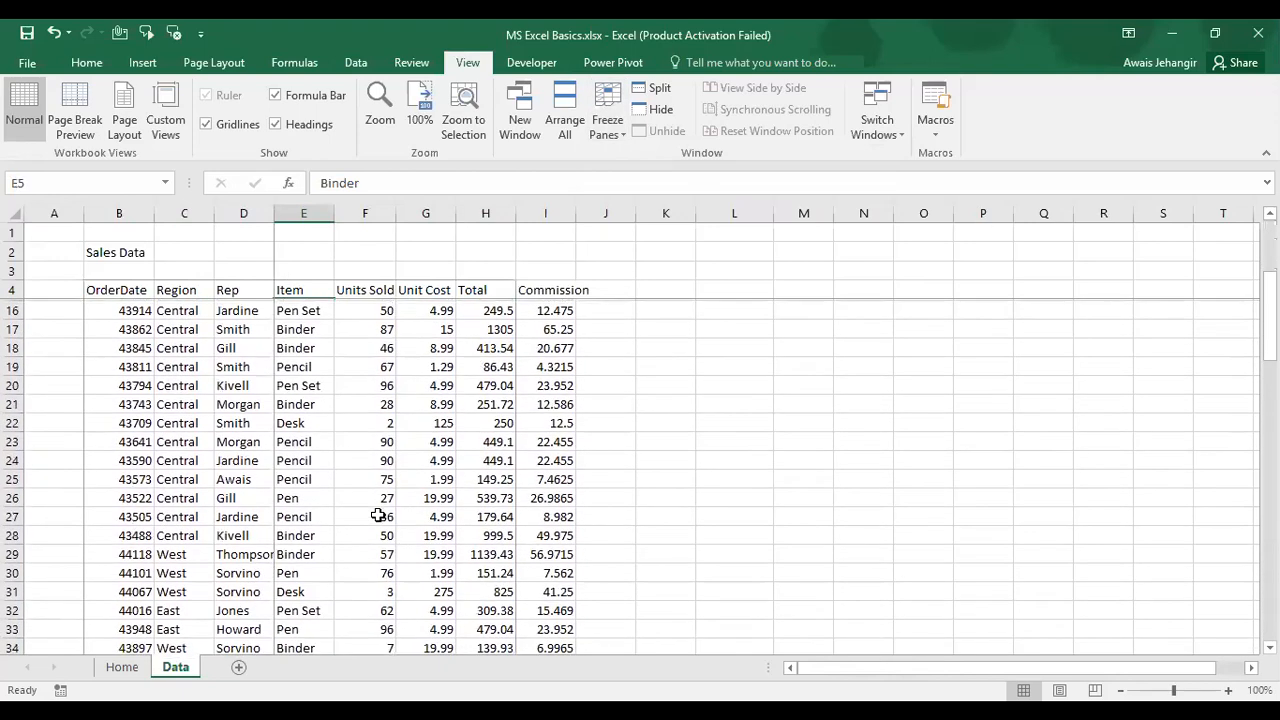
pyautogui.scroll(-4, 378, 515)
pyautogui.hscroll(3, 378, 515)
pyautogui.hscroll(2, 378, 515)
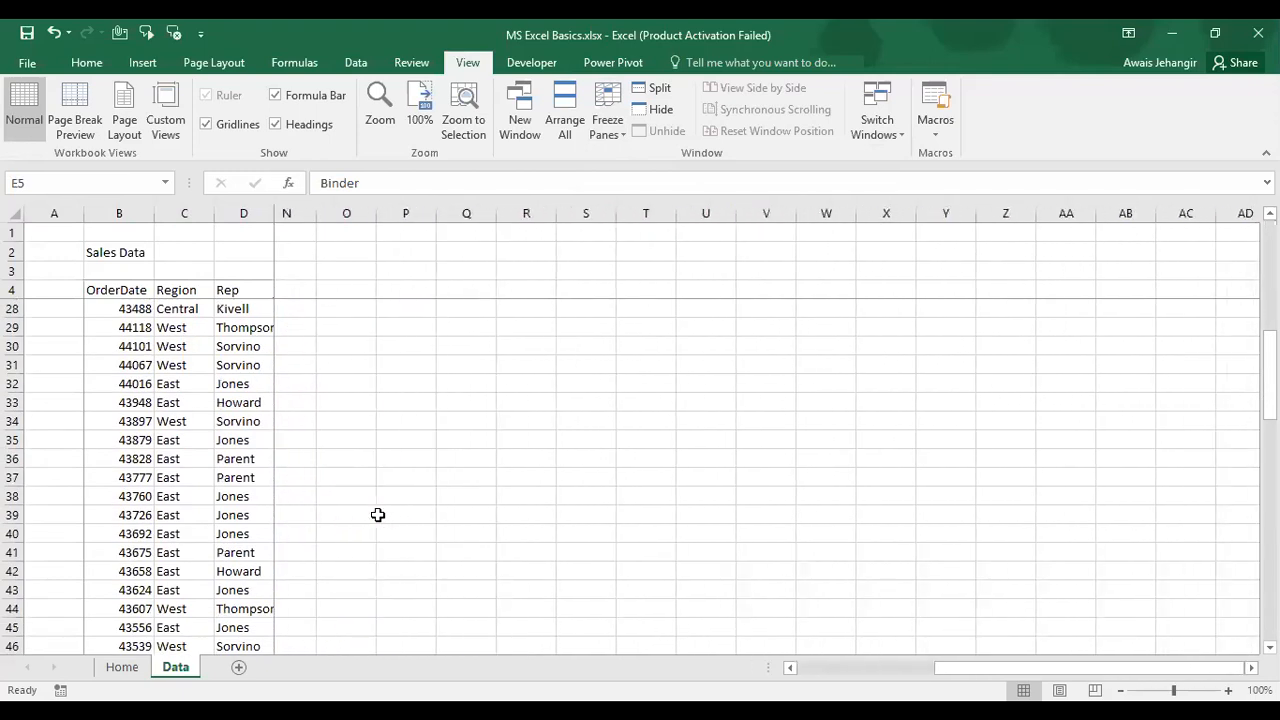
pyautogui.hscroll(-5, 378, 515)
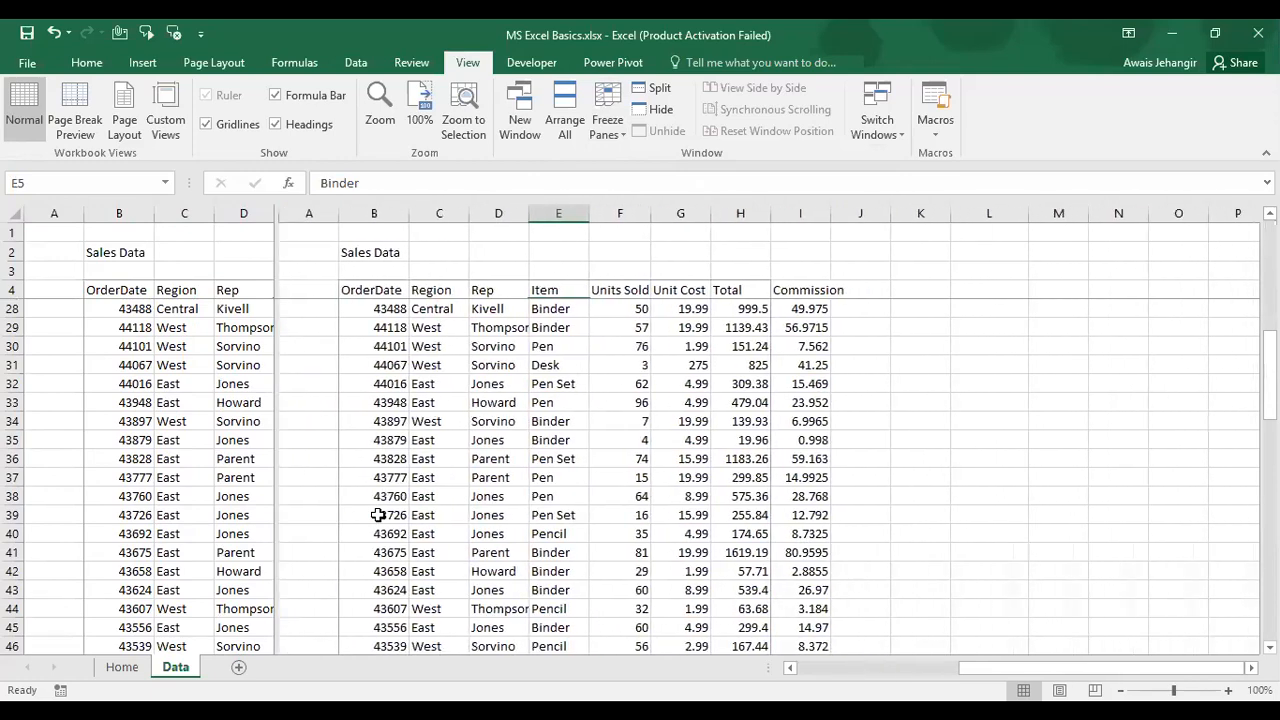
pyautogui.hscroll(2, 378, 515)
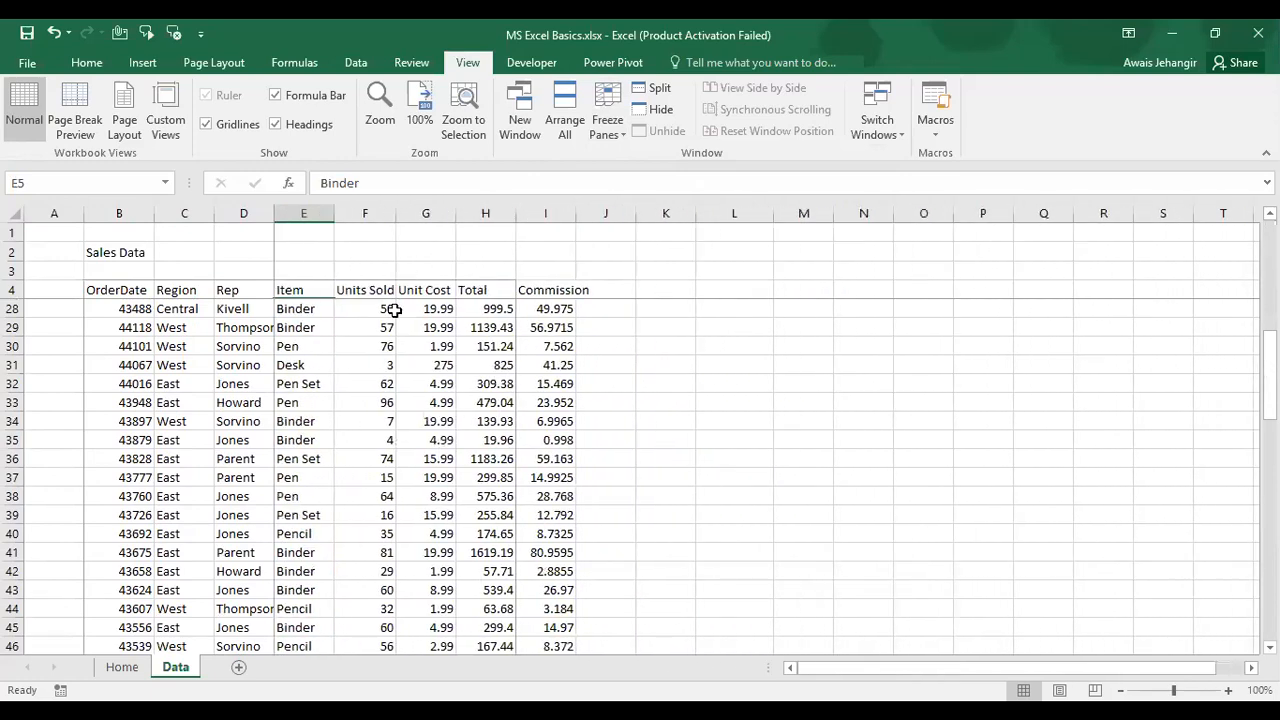
# Step: Unfreeze the panes, confirm the sheet scrolls freely, and select cell E23
pyautogui.click(610, 128)
pyautogui.click(631, 172)
pyautogui.scroll(-4, 337, 503)
pyautogui.scroll(4, 290, 622)
pyautogui.click(290, 645)
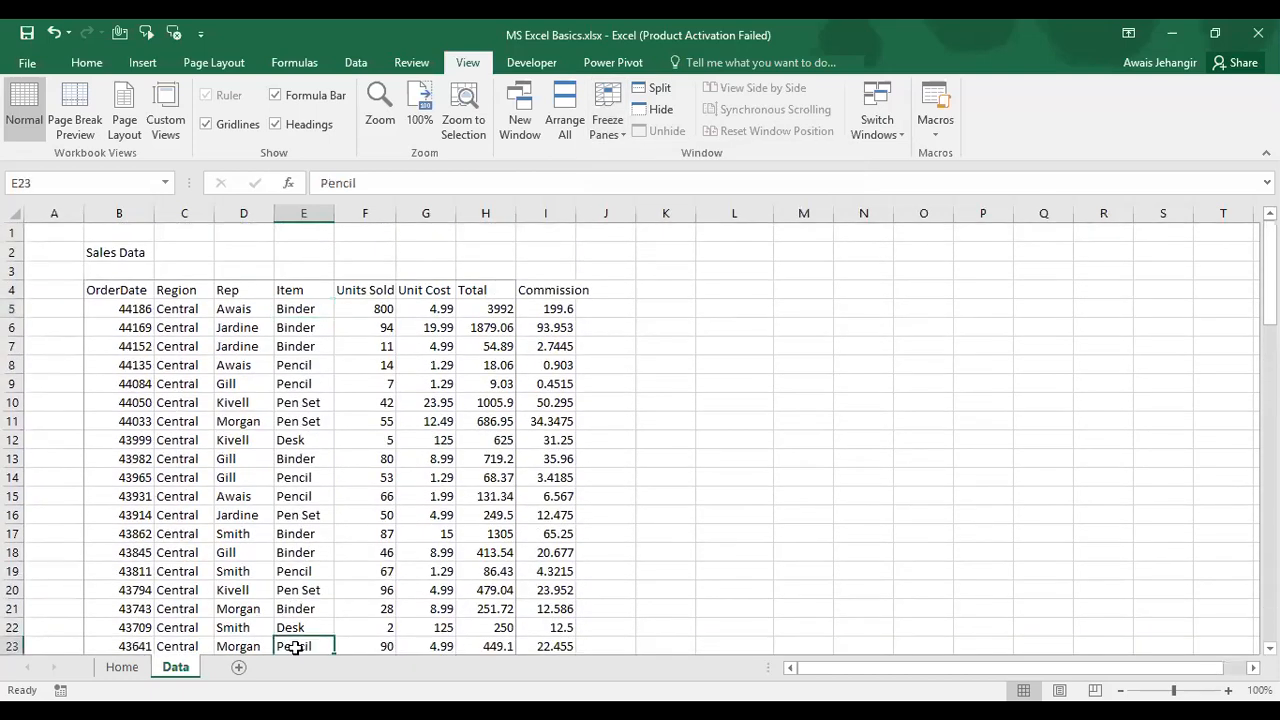
pyautogui.click(11, 646)
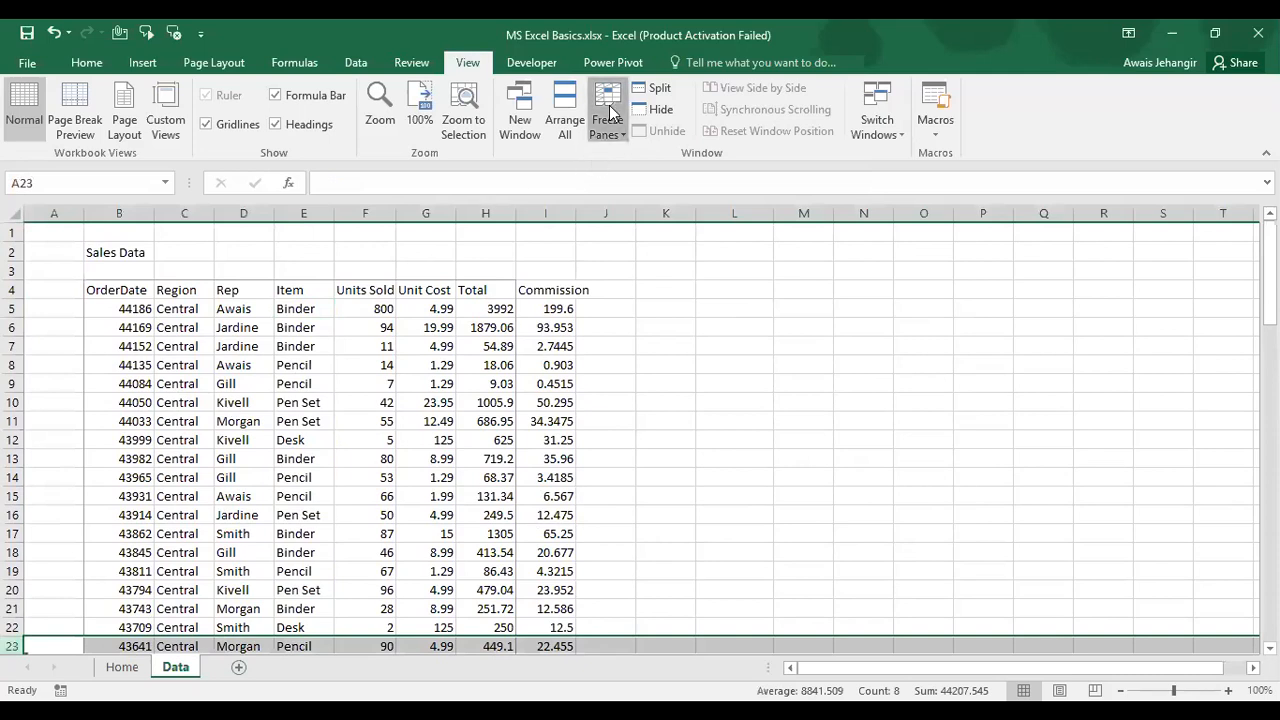
pyautogui.click(610, 122)
pyautogui.click(630, 170)
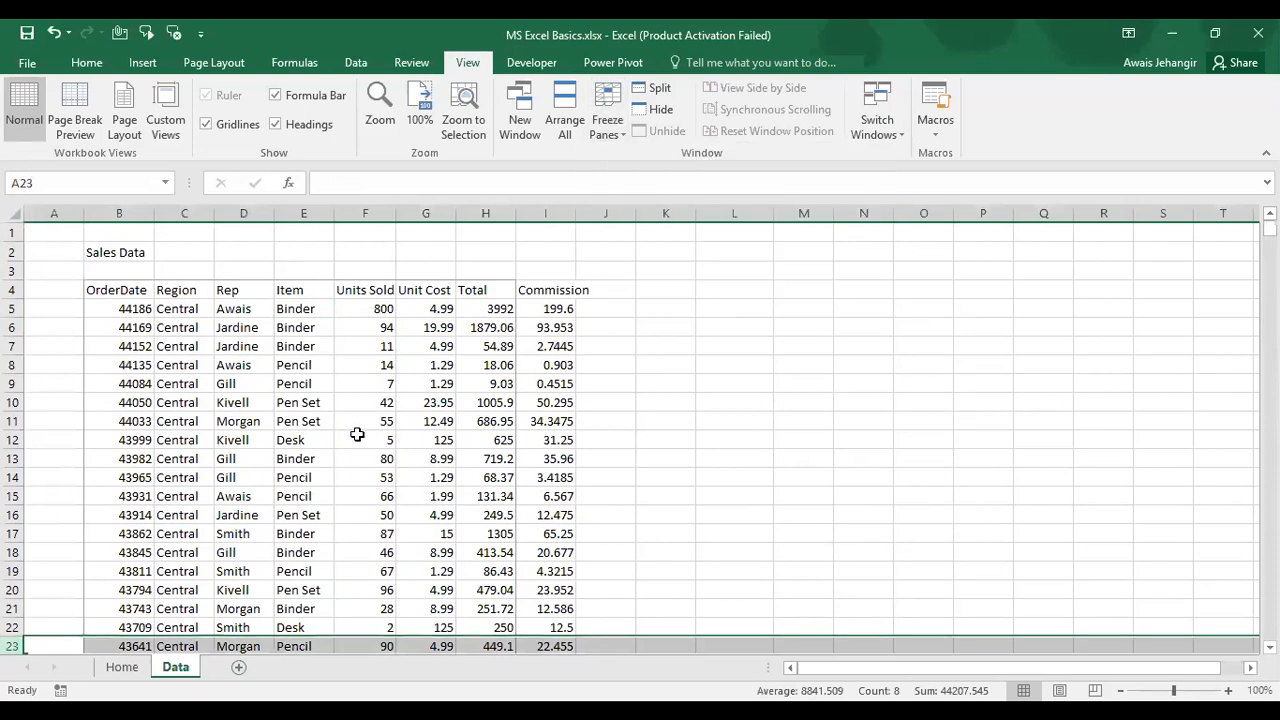
pyautogui.click(355, 434)
pyautogui.hscroll(2, 357, 434)
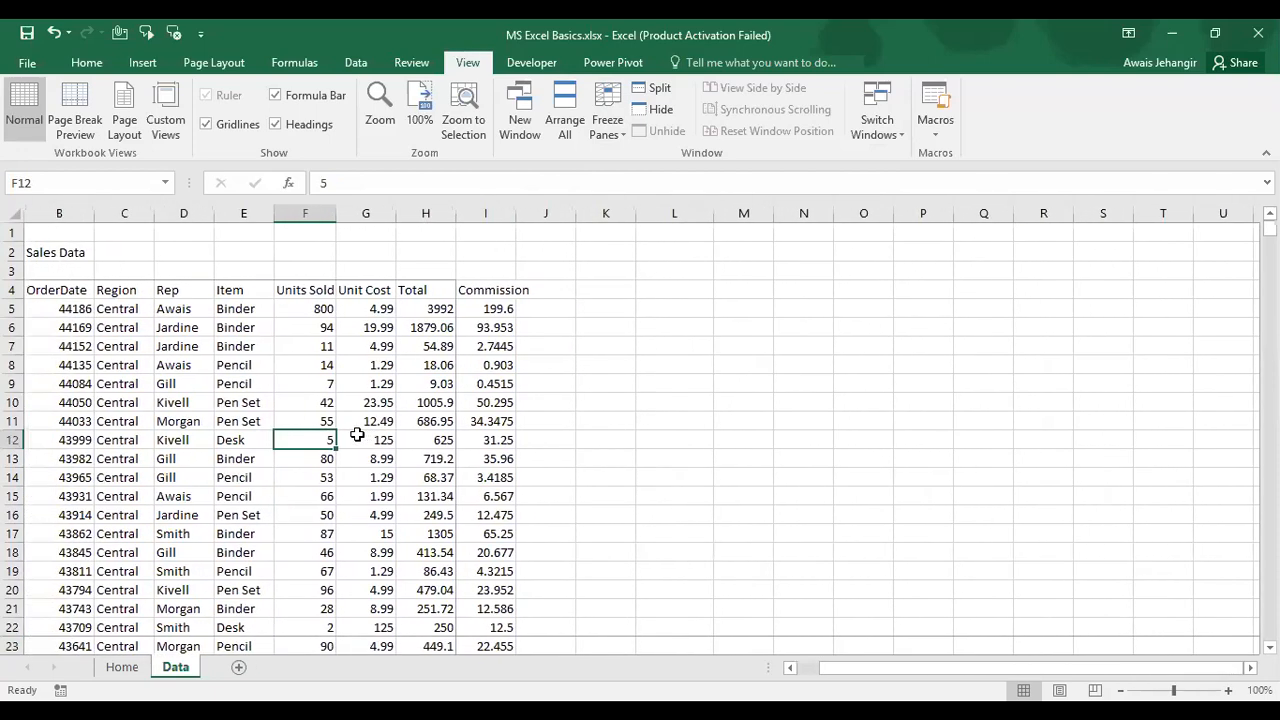
pyautogui.hscroll(-2, 357, 434)
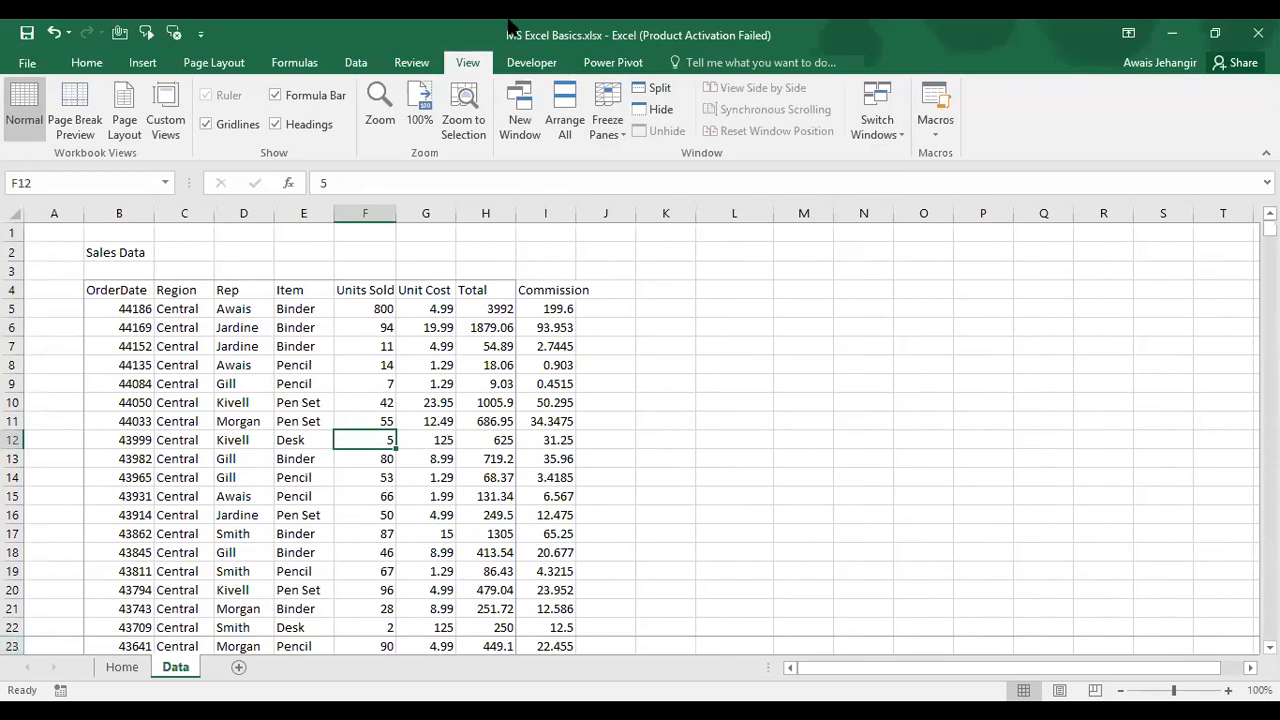
pyautogui.click(606, 103)
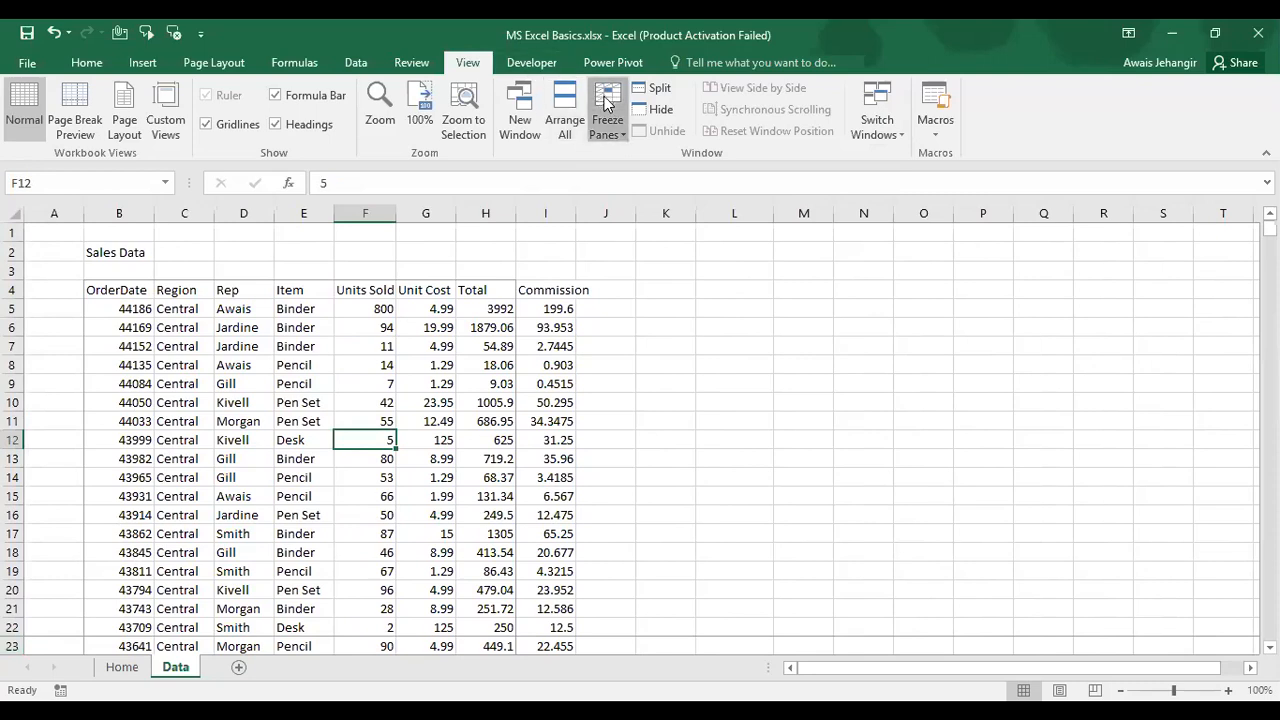
pyautogui.click(668, 170)
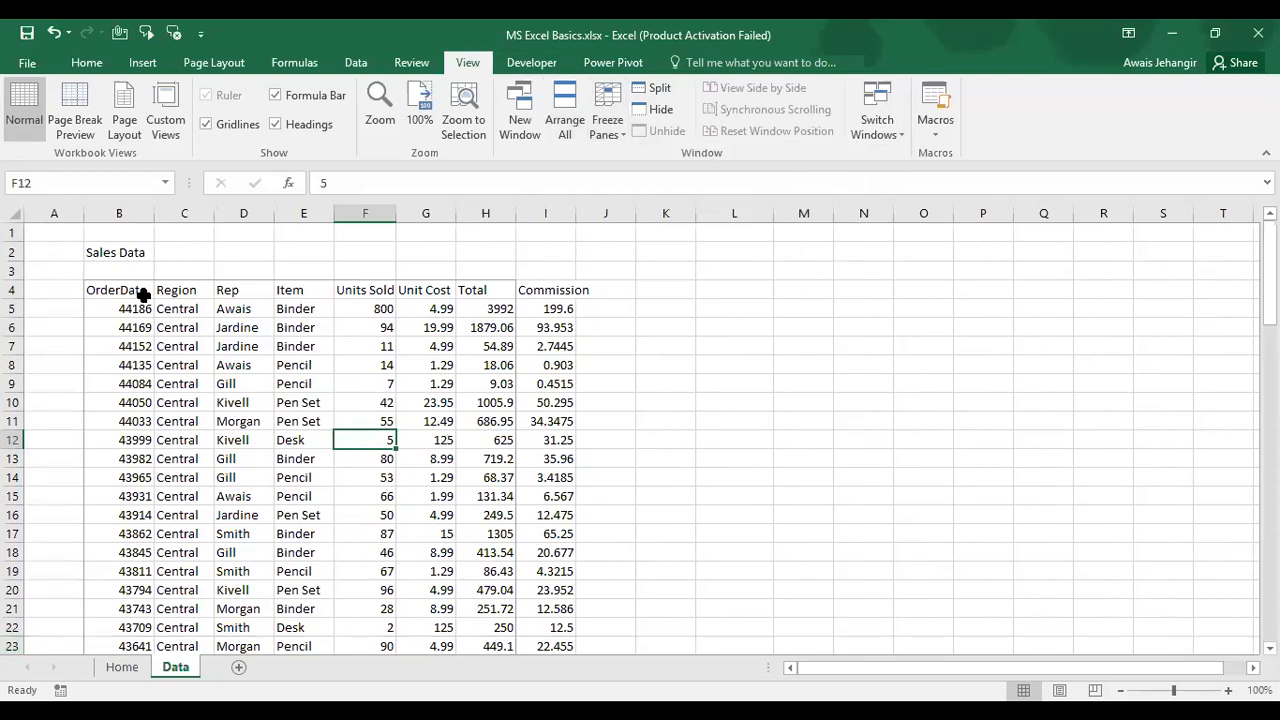
pyautogui.click(140, 292)
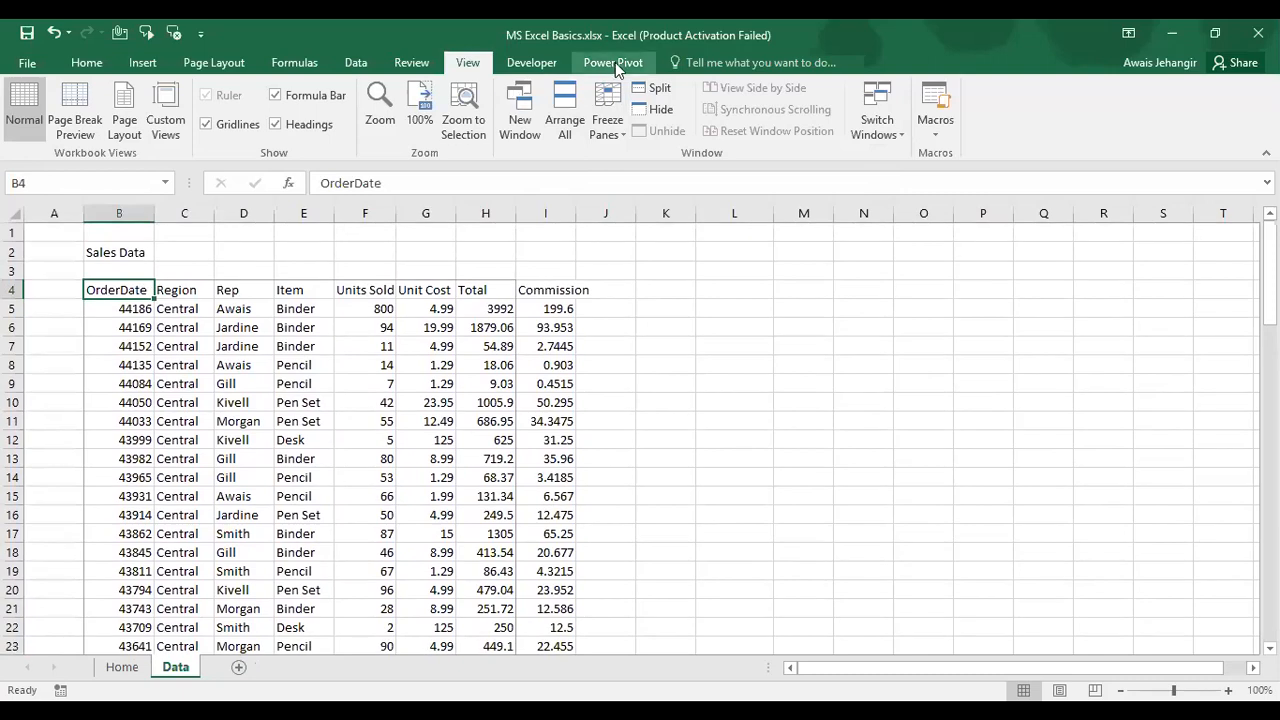
pyautogui.click(660, 89)
pyautogui.click(668, 92)
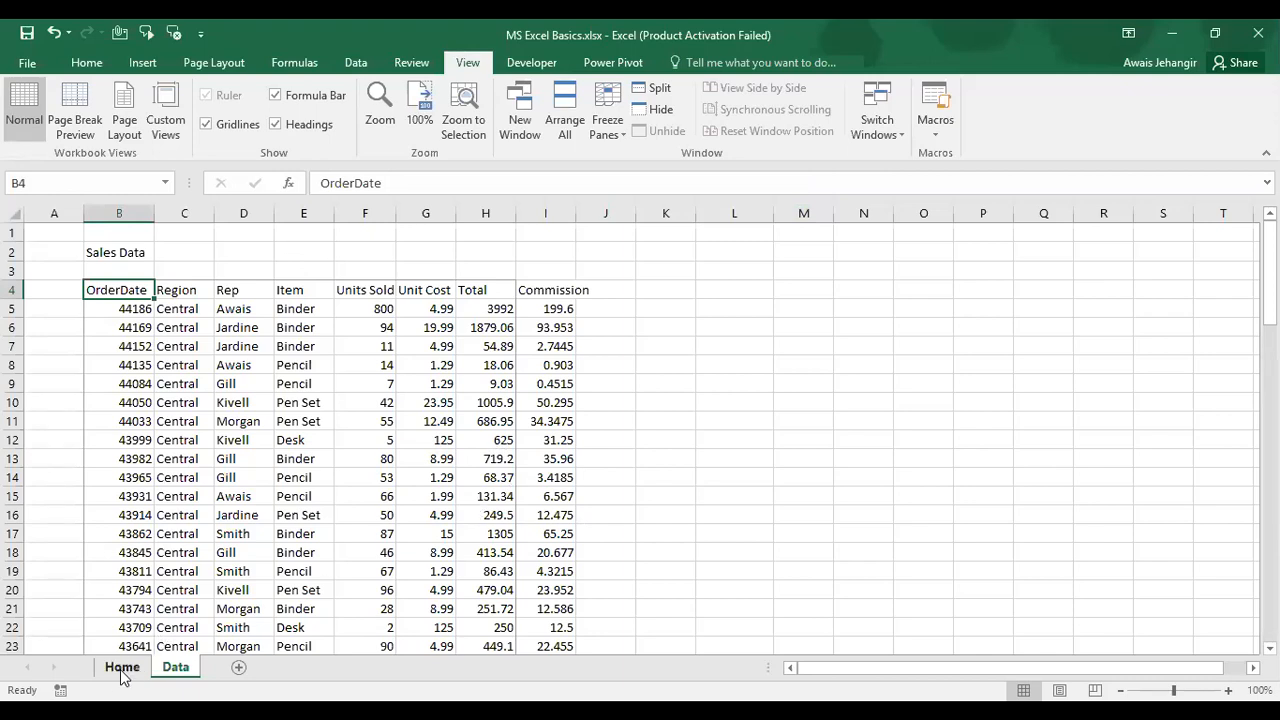
pyautogui.hotkey('ctrl', 'pageup')
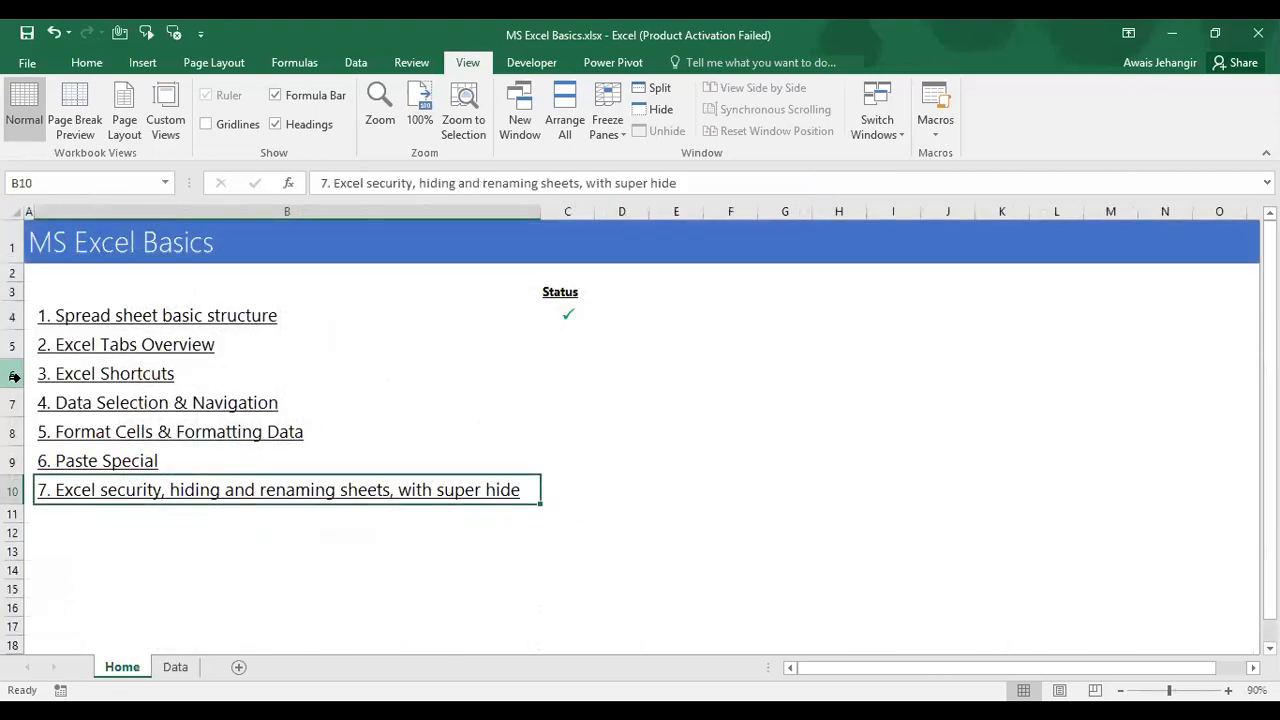
pyautogui.click(14, 375)
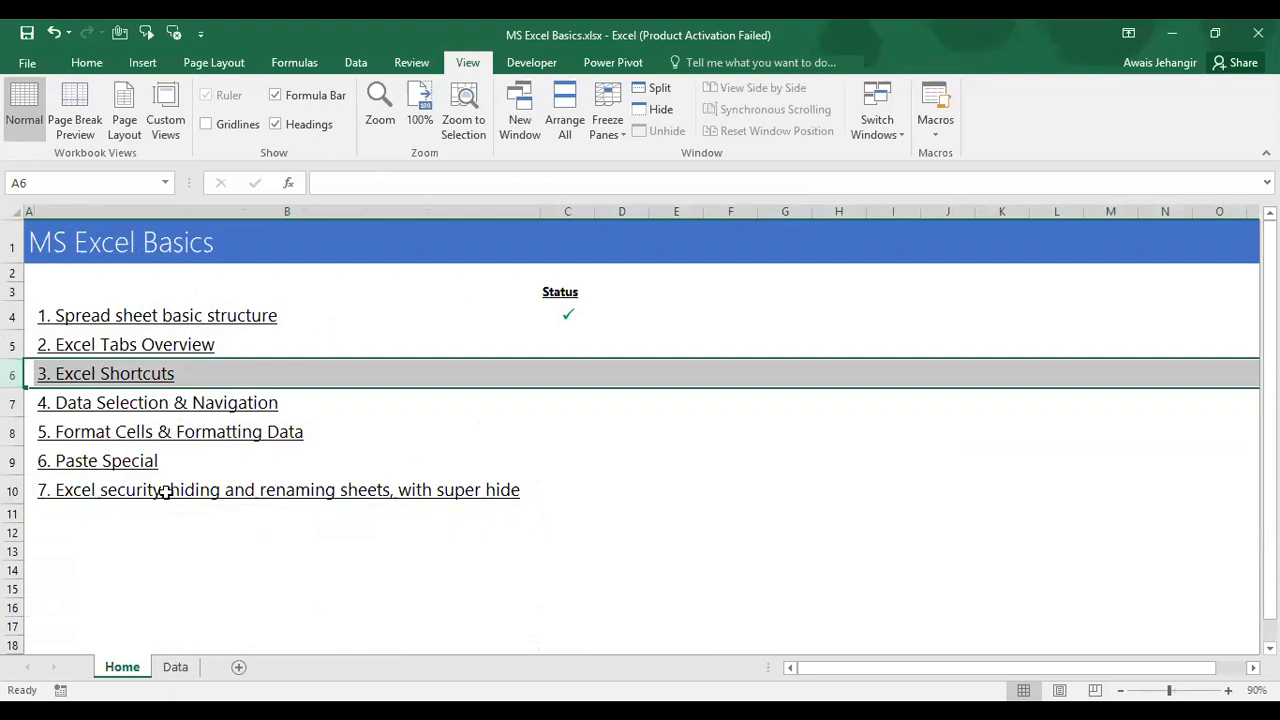
pyautogui.click(177, 668)
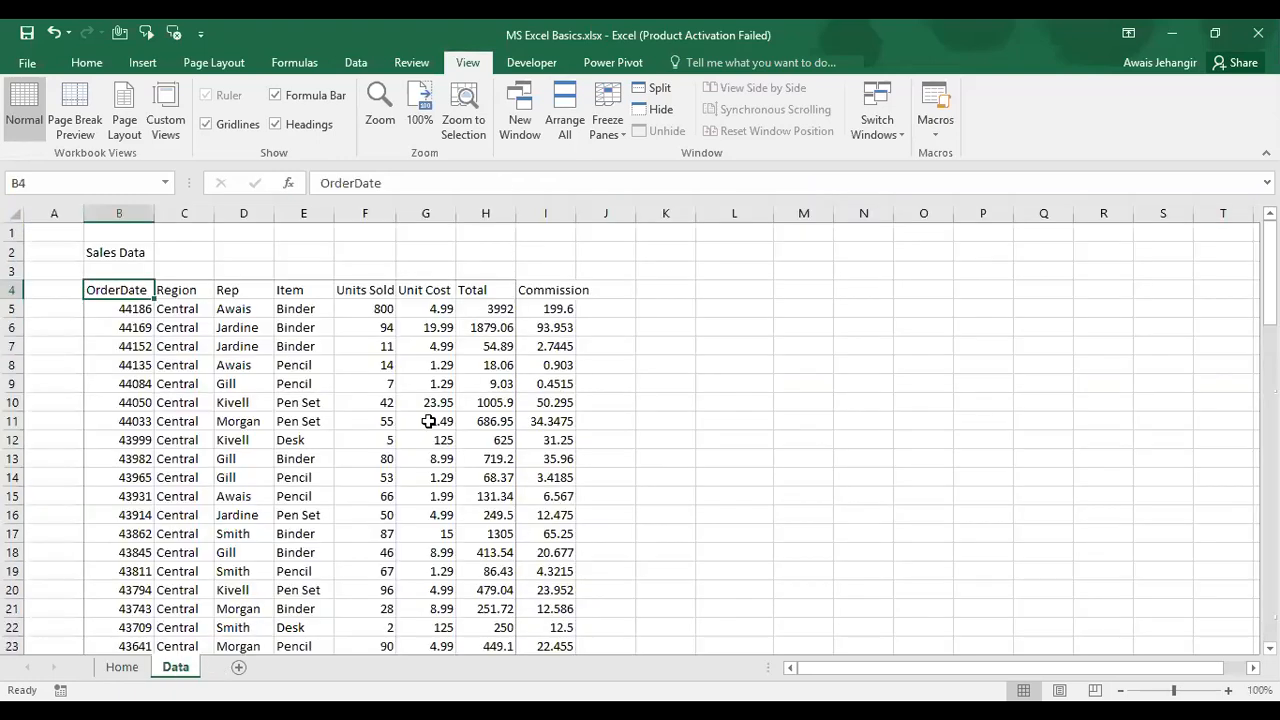
pyautogui.click(653, 94)
pyautogui.click(653, 94)
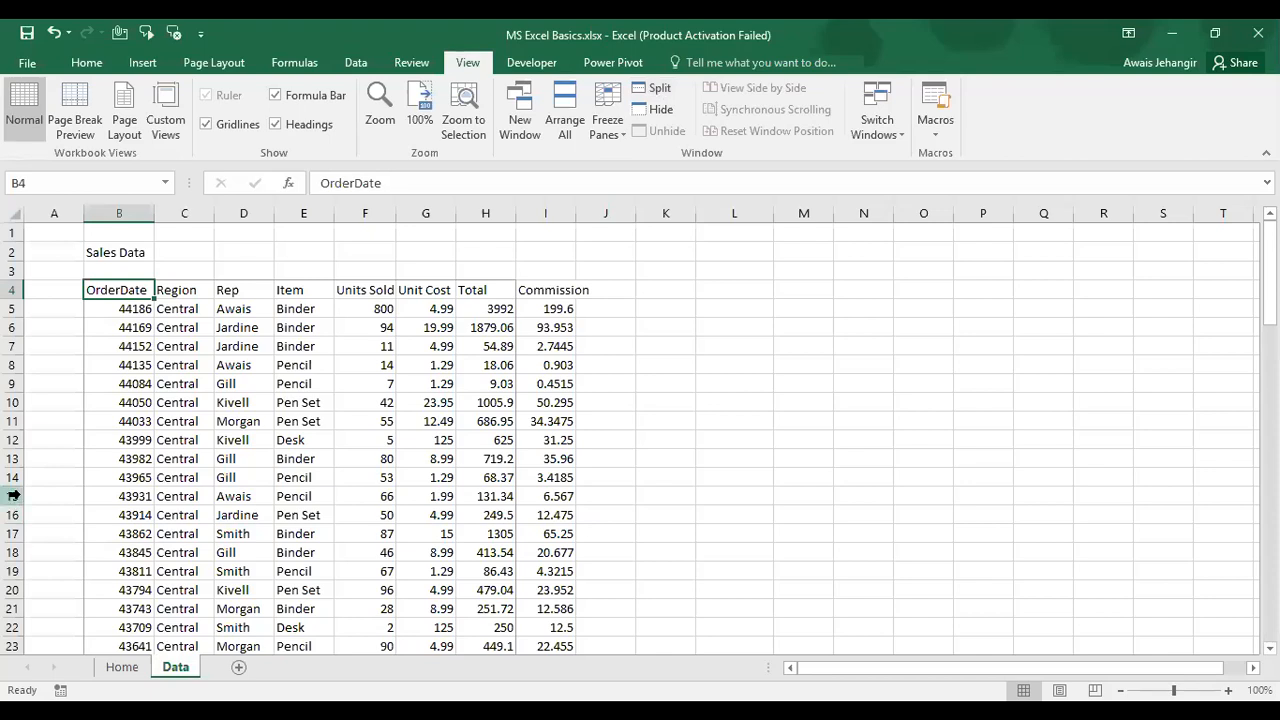
pyautogui.scroll(-8, 305, 468)
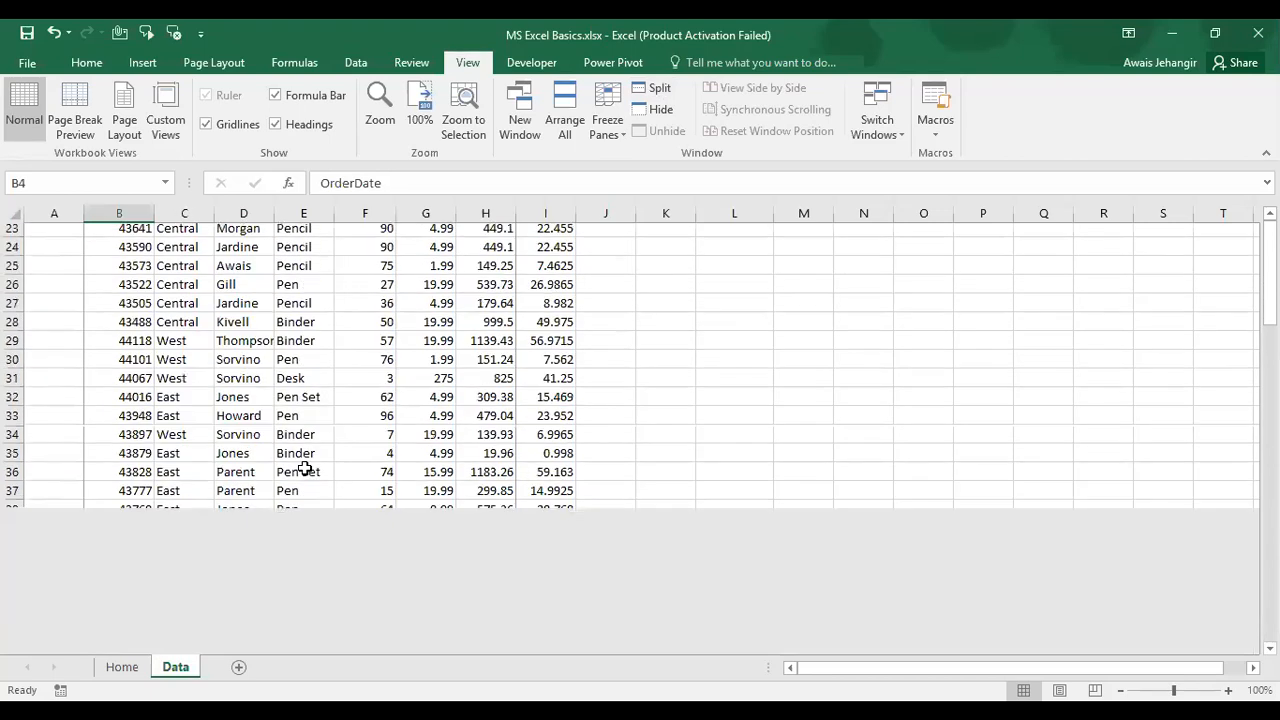
pyautogui.scroll(8, 305, 468)
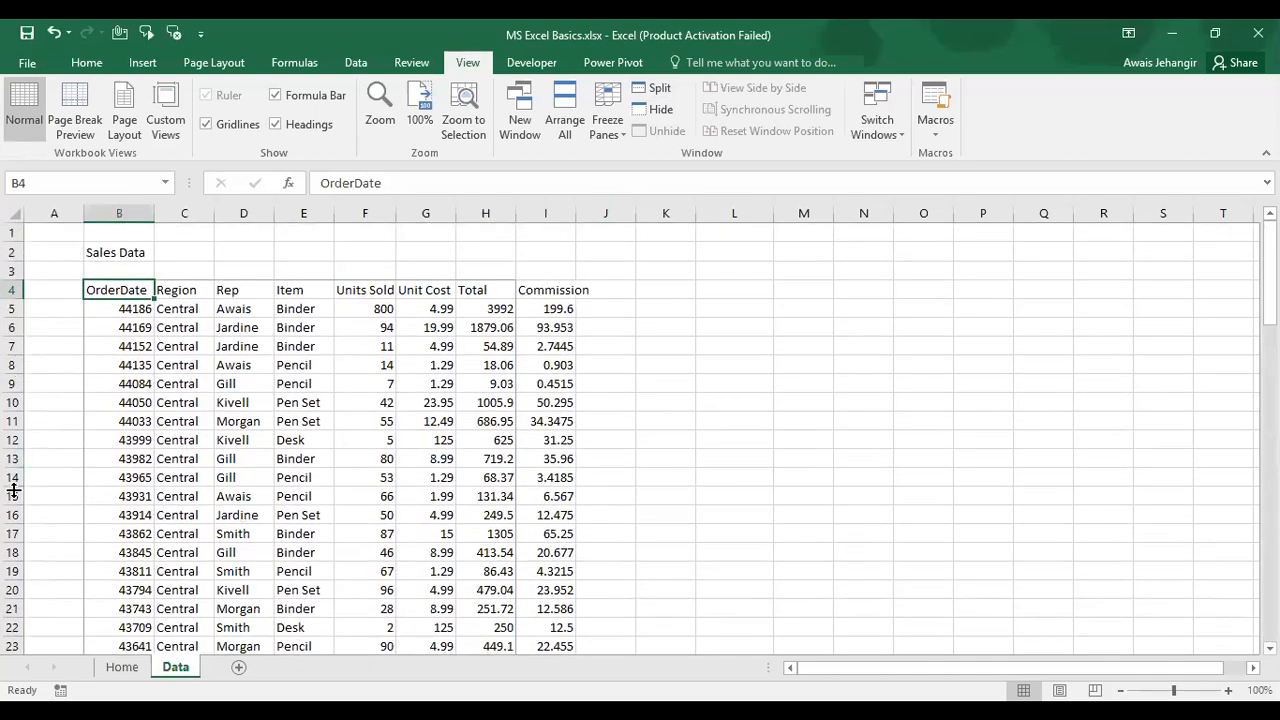
pyautogui.click(14, 496)
pyautogui.scroll(-11, 14, 496)
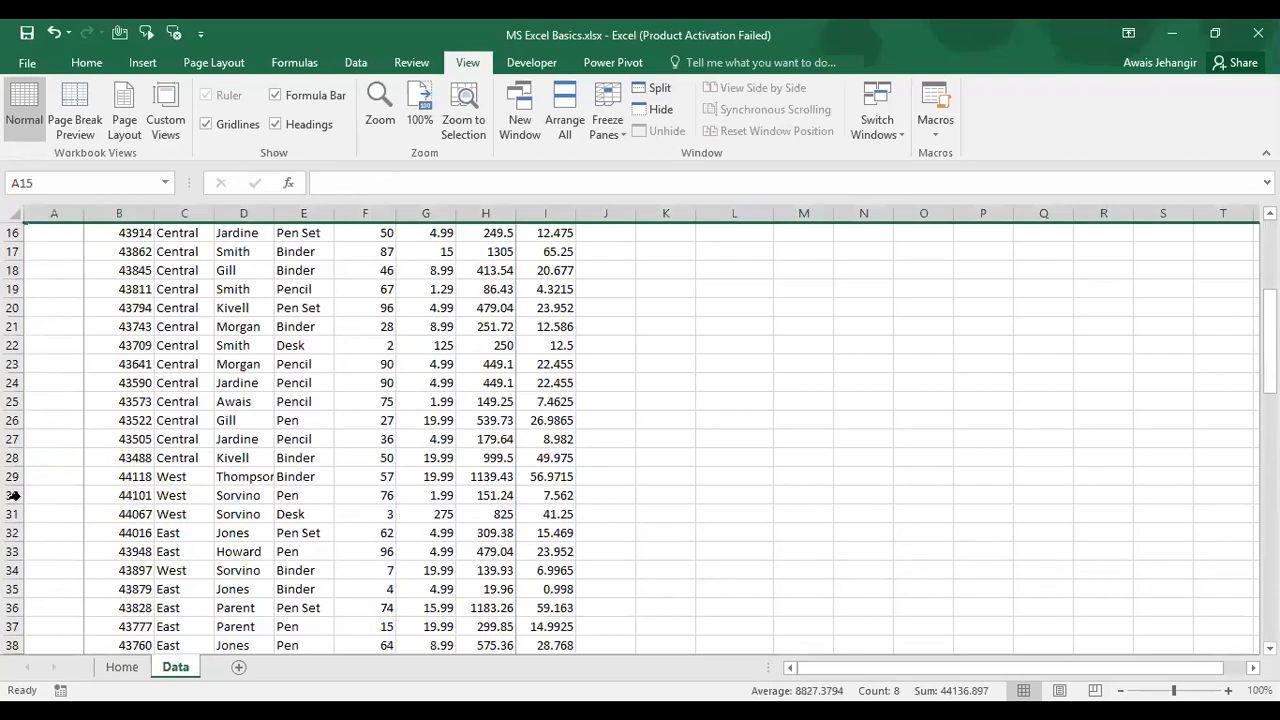
pyautogui.scroll(-12, 14, 495)
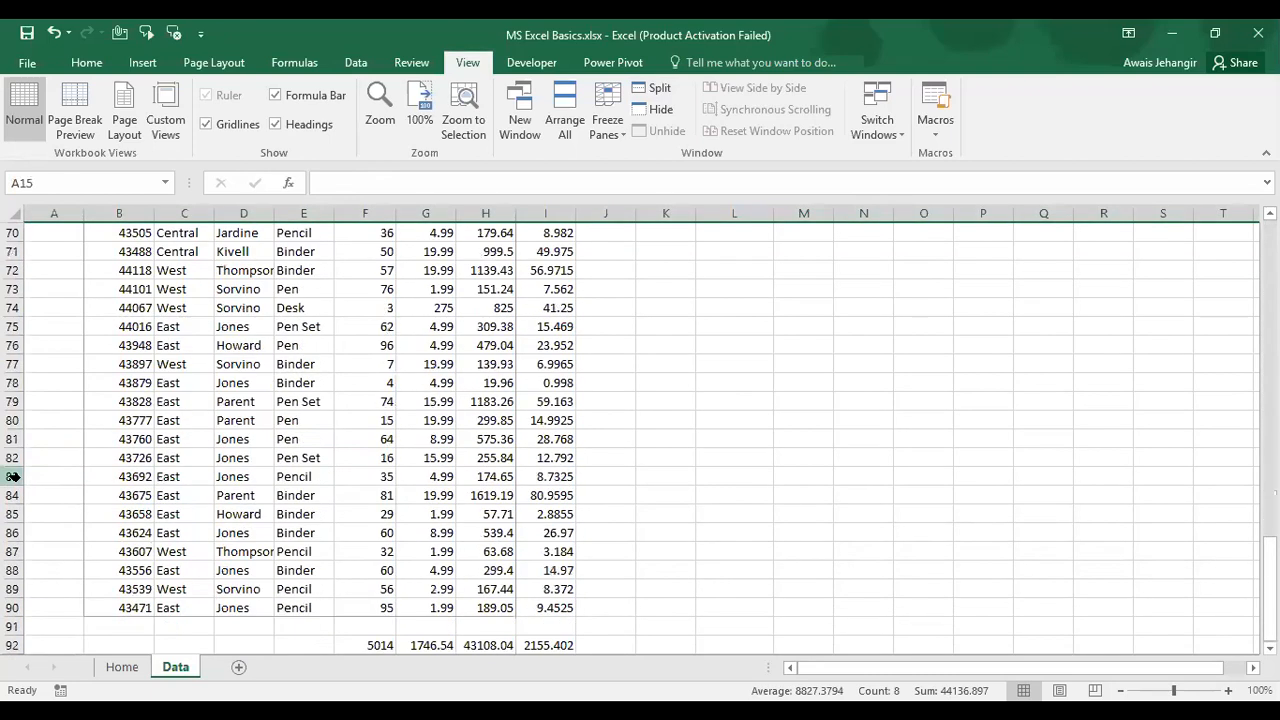
# Step: Split the Data sheet above row 83 and scroll the top pane back to the headers
pyautogui.click(14, 477)
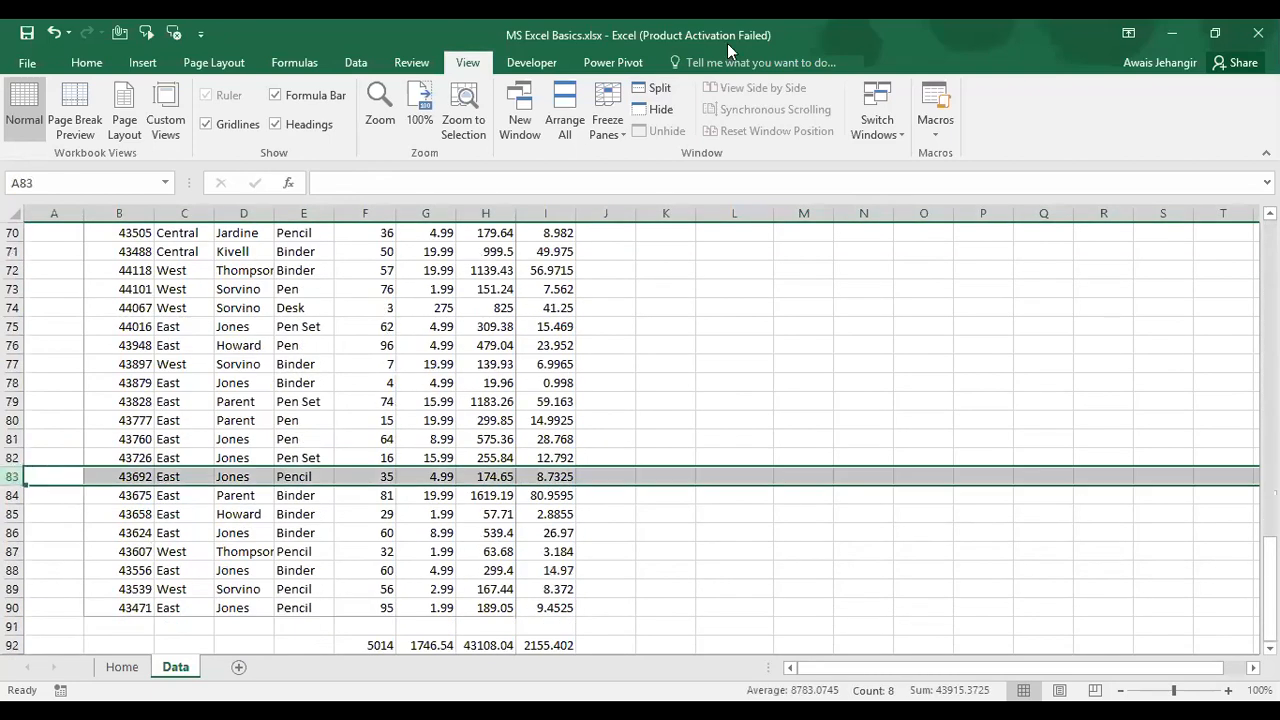
pyautogui.click(662, 90)
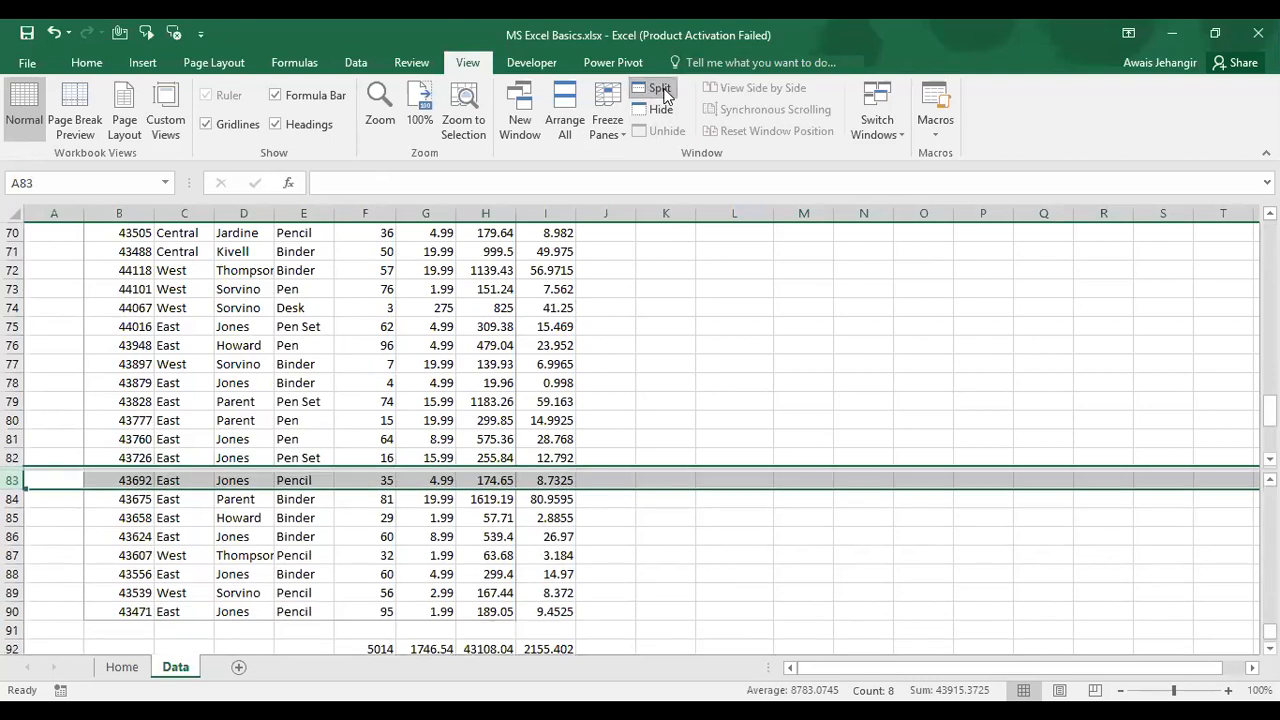
pyautogui.click(336, 439)
pyautogui.scroll(9, 336, 439)
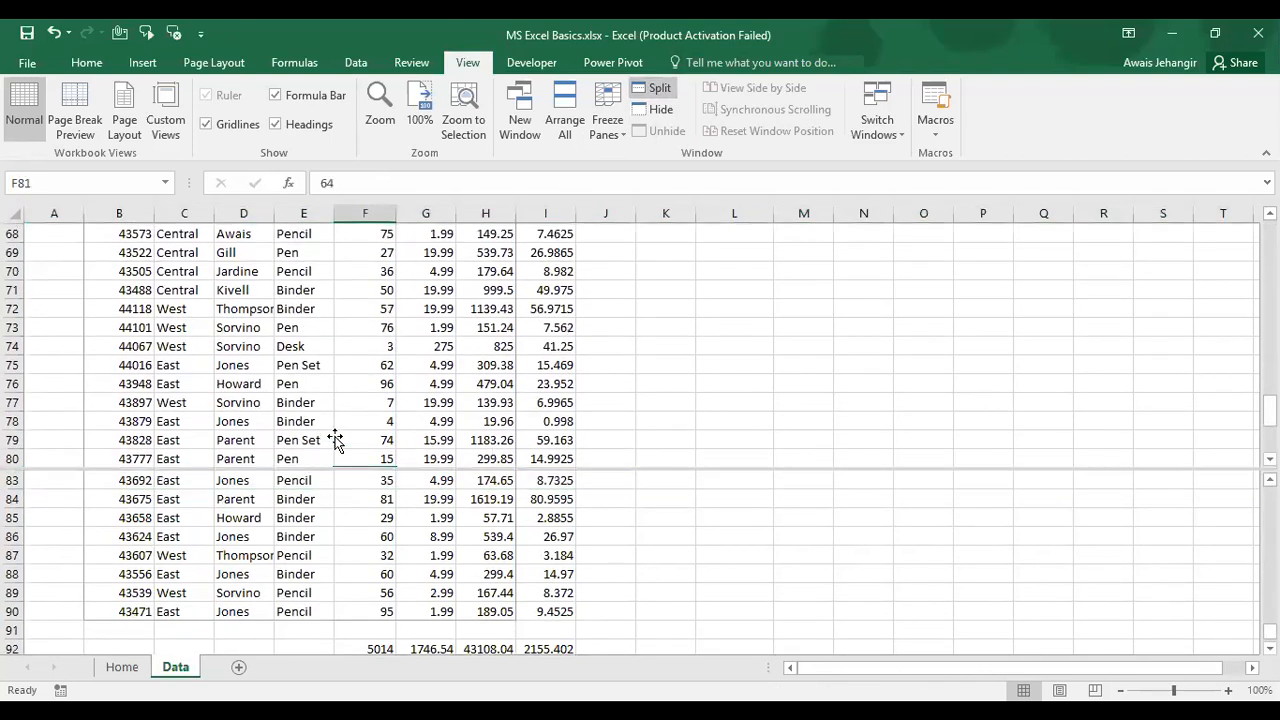
pyautogui.scroll(14, 335, 438)
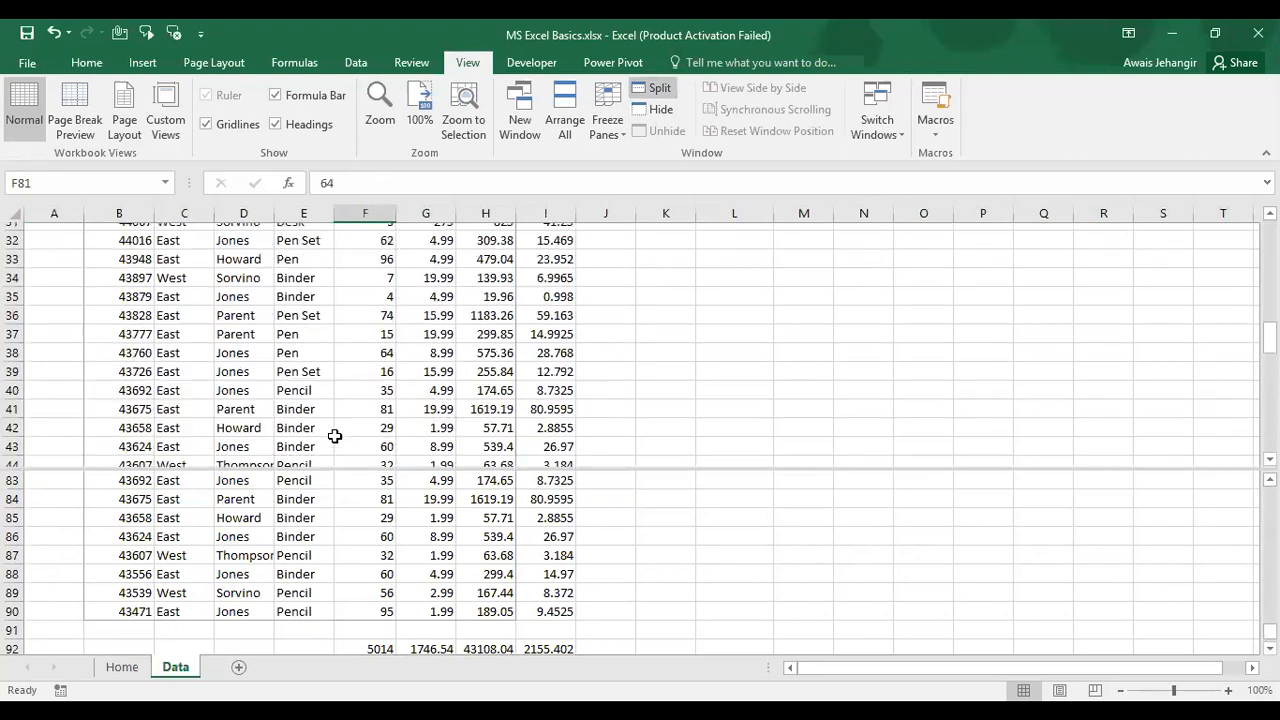
pyautogui.scroll(-3, 346, 333)
pyautogui.scroll(3, 346, 333)
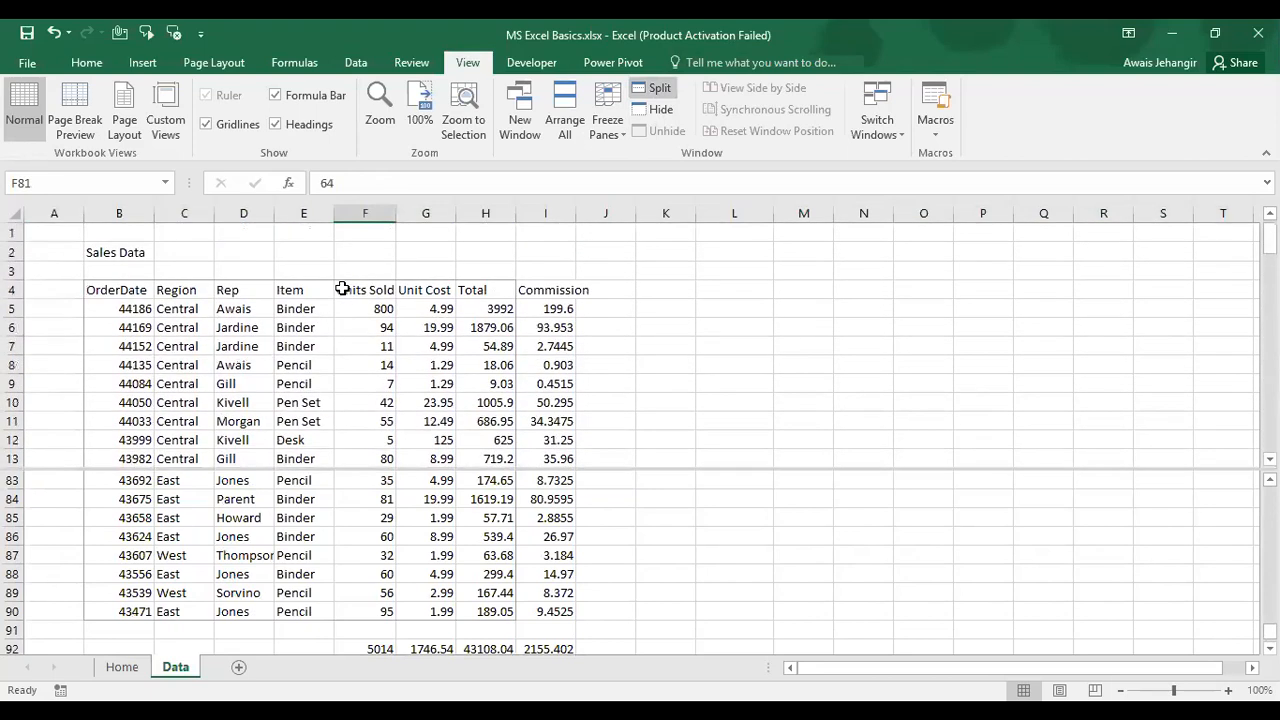
# Step: Try test entries in cells F3 and D92, cancelling each with Esc
pyautogui.click(346, 265)
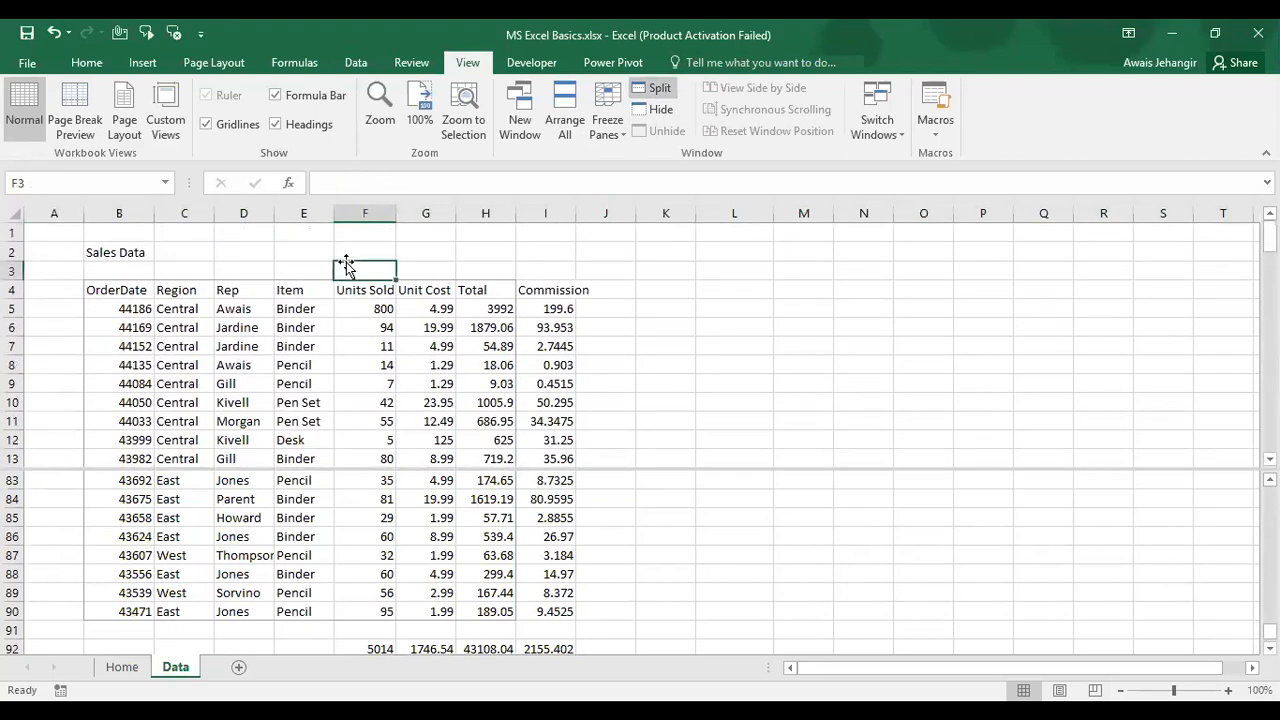
pyautogui.write('ctrl+scroll')
pyautogui.press('Escape')
pyautogui.click(391, 571)
pyautogui.press('Down')
pyautogui.press('Down')
pyautogui.press('Down')
pyautogui.press('Left')
pyautogui.press('Left')
pyautogui.press('Down')
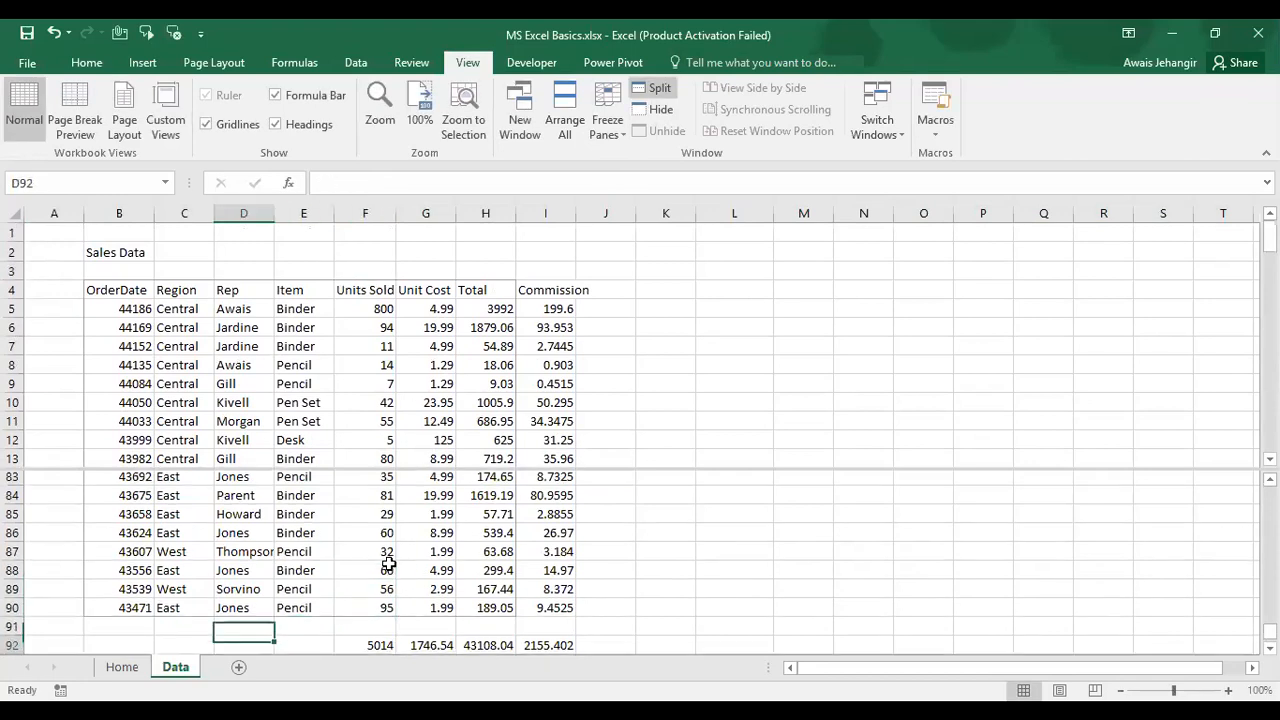
pyautogui.write('aeasda')
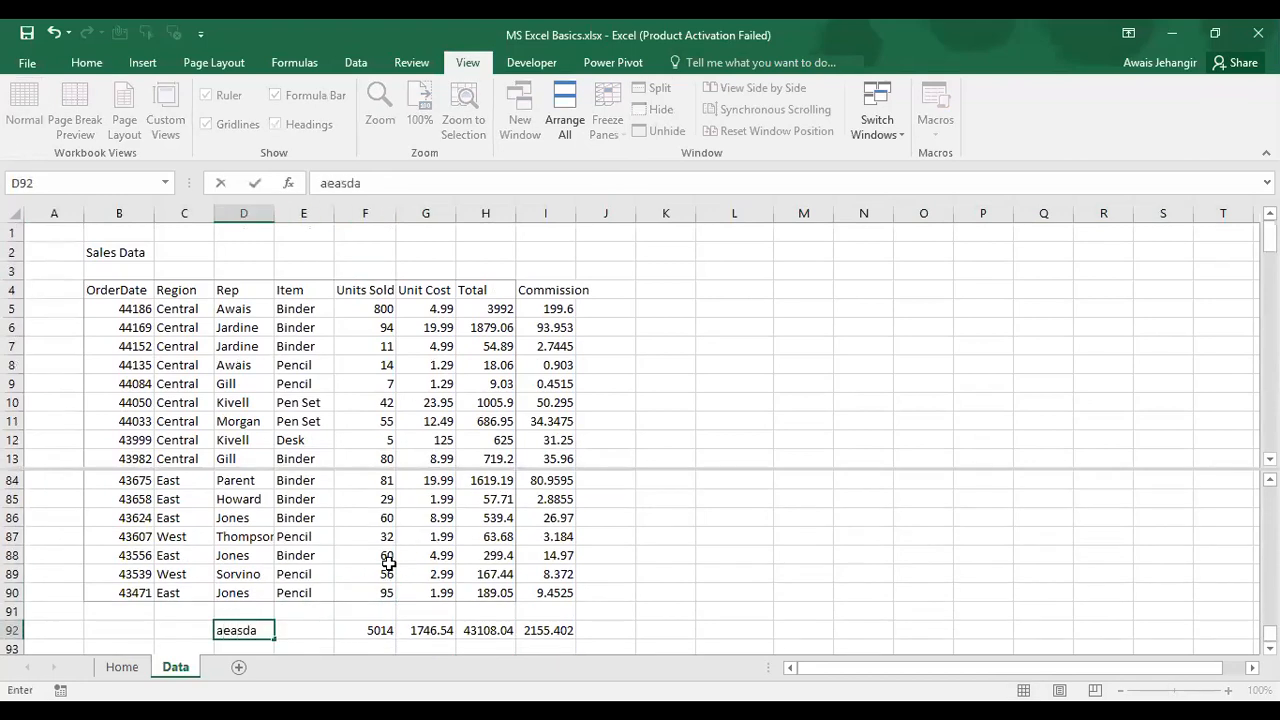
pyautogui.press('Escape')
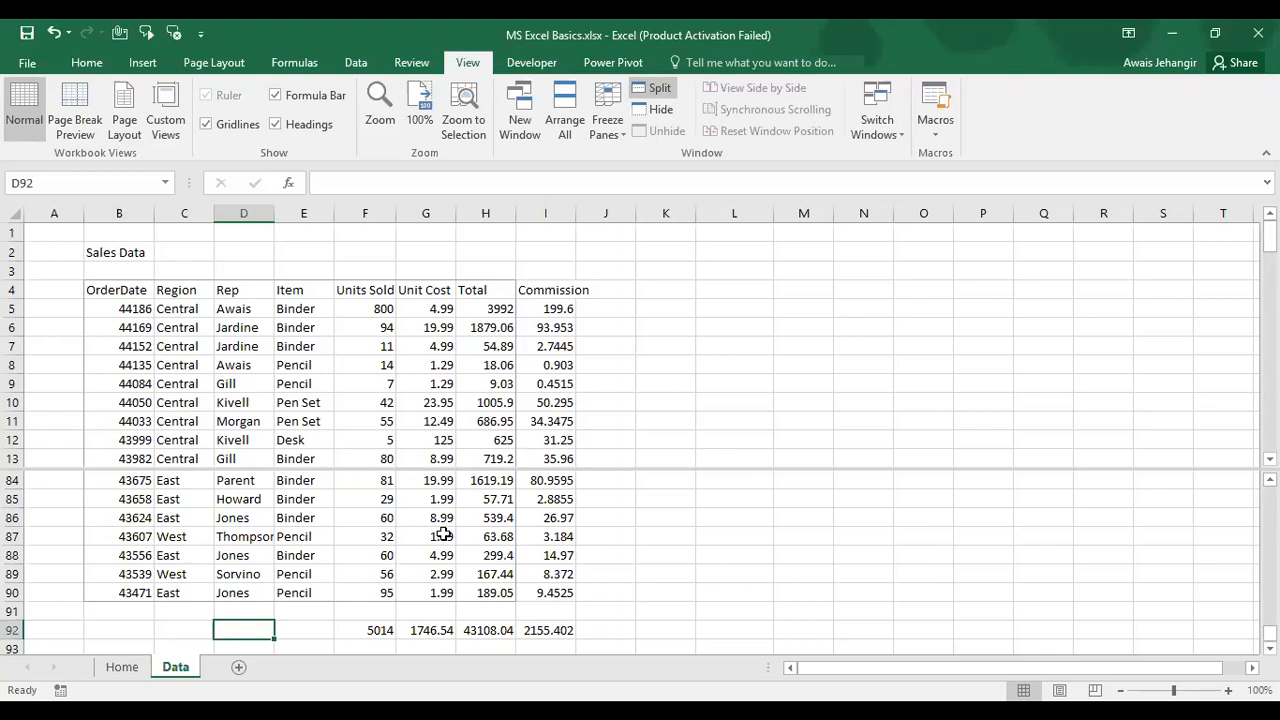
# Step: Select header cell E4 and scroll the lower pane until row 38 sits at its top
pyautogui.scroll(20, 357, 556)
pyautogui.scroll(5, 357, 556)
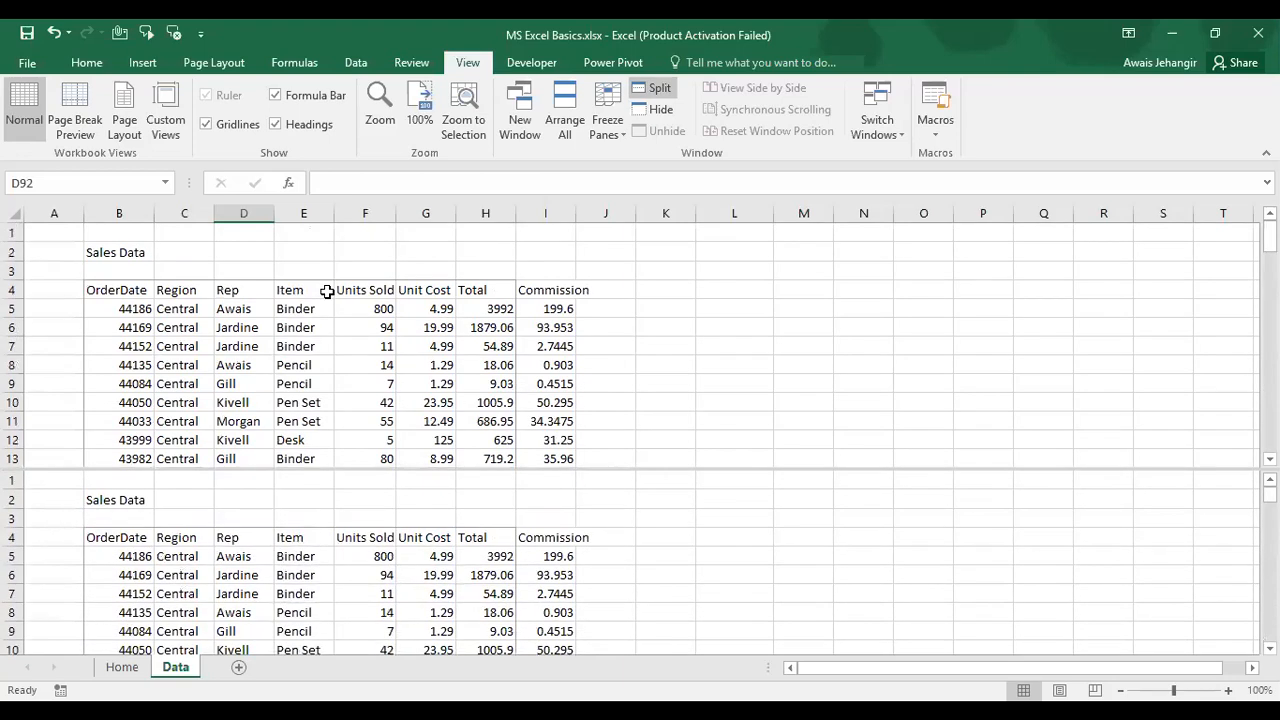
pyautogui.click(327, 291)
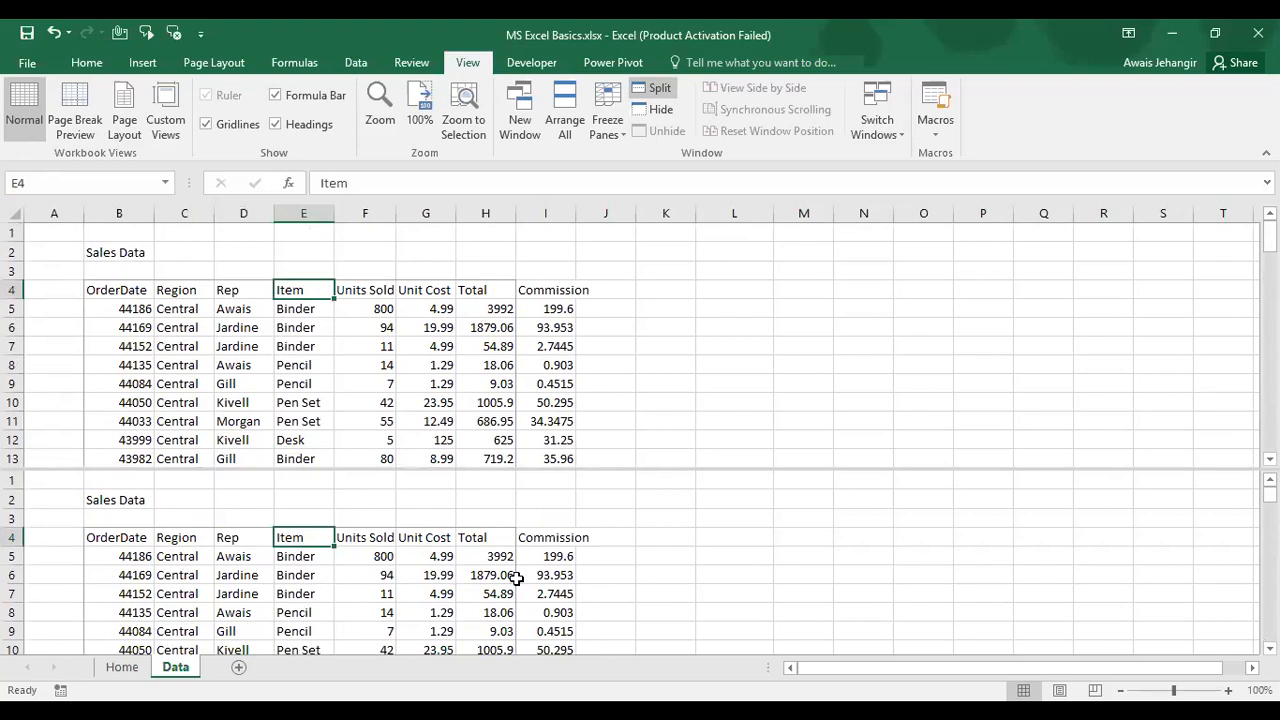
pyautogui.scroll(-3, 516, 580)
pyautogui.scroll(-6, 516, 580)
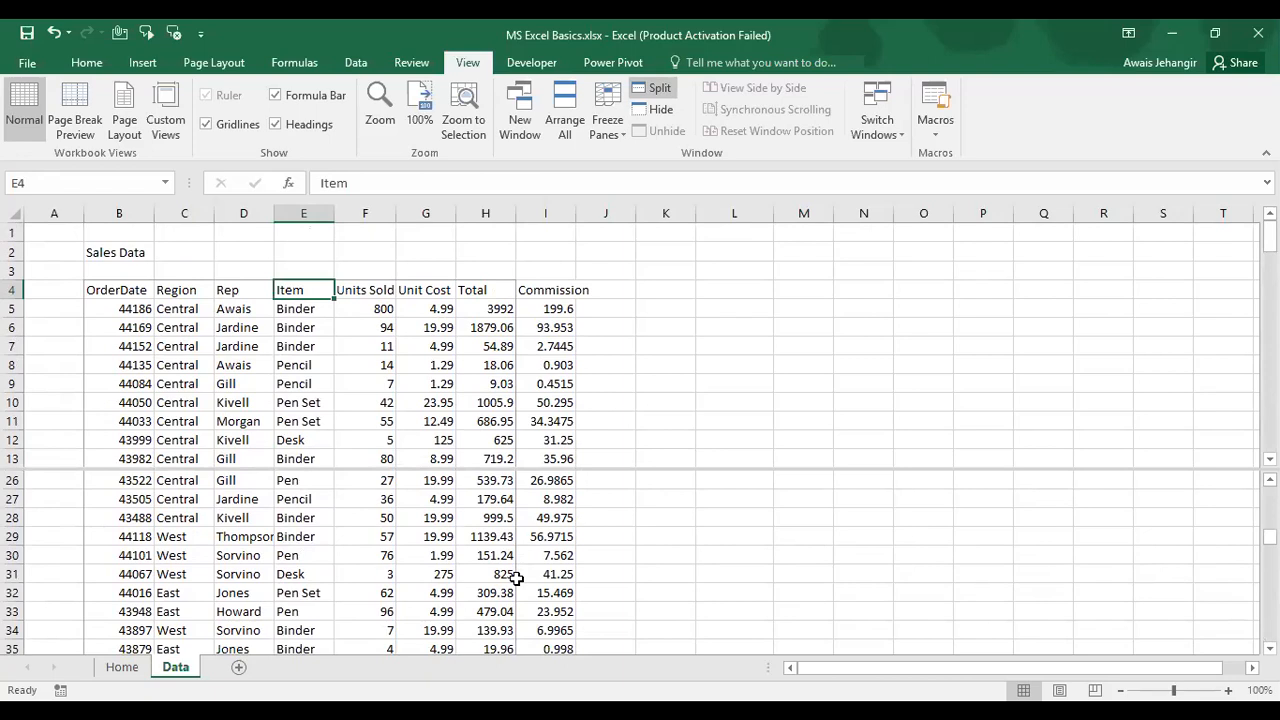
pyautogui.scroll(-4, 516, 578)
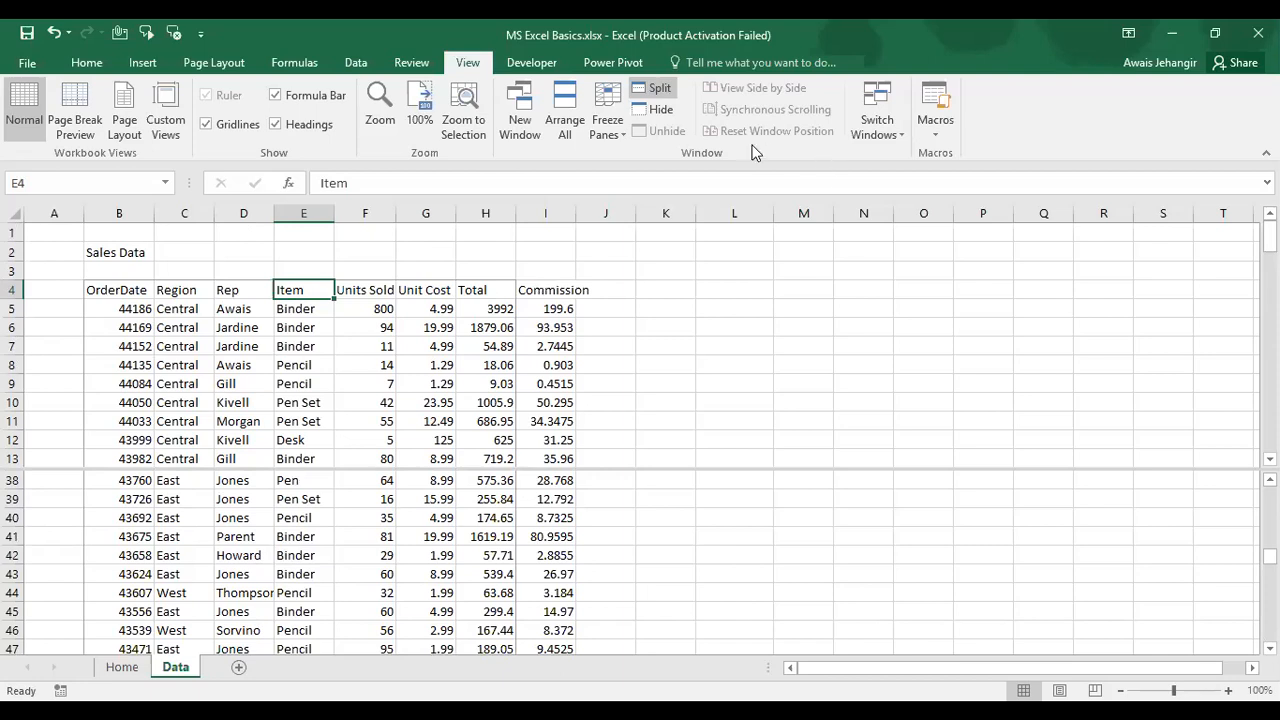
# Step: Remove the split, try and remove a vertical split at column I, then select C19
pyautogui.click(659, 89)
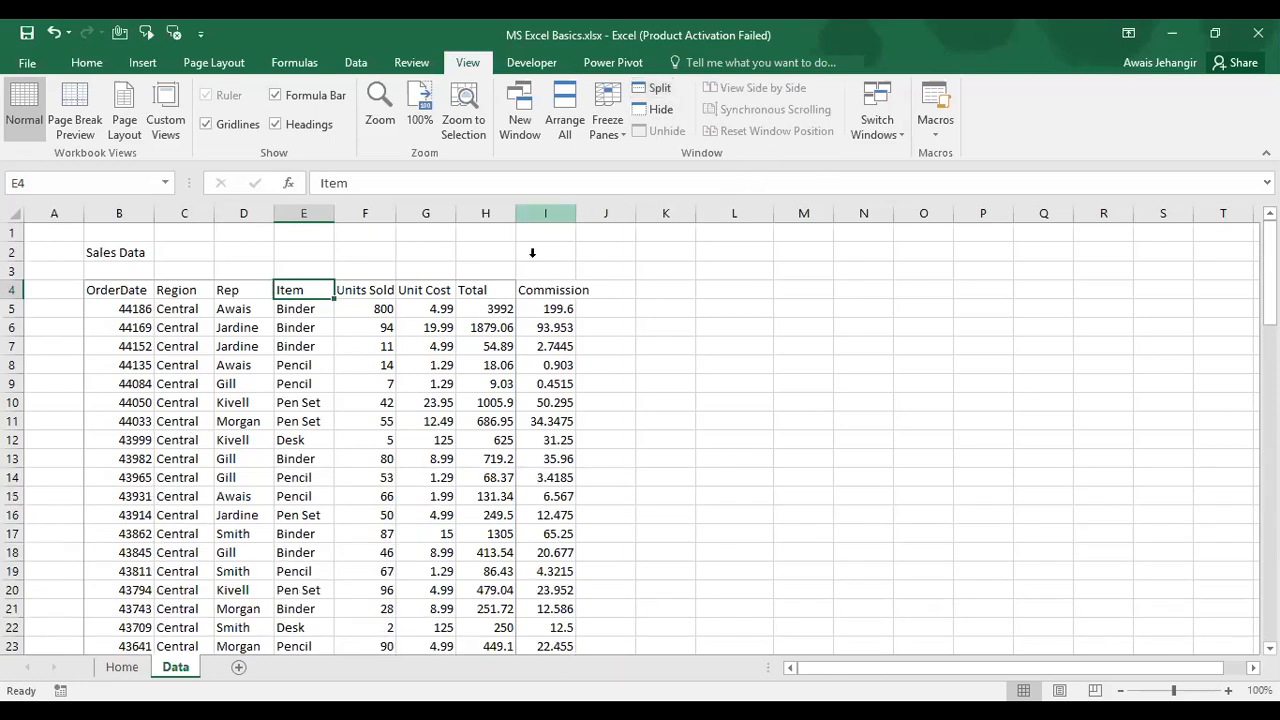
pyautogui.click(533, 212)
pyautogui.click(645, 91)
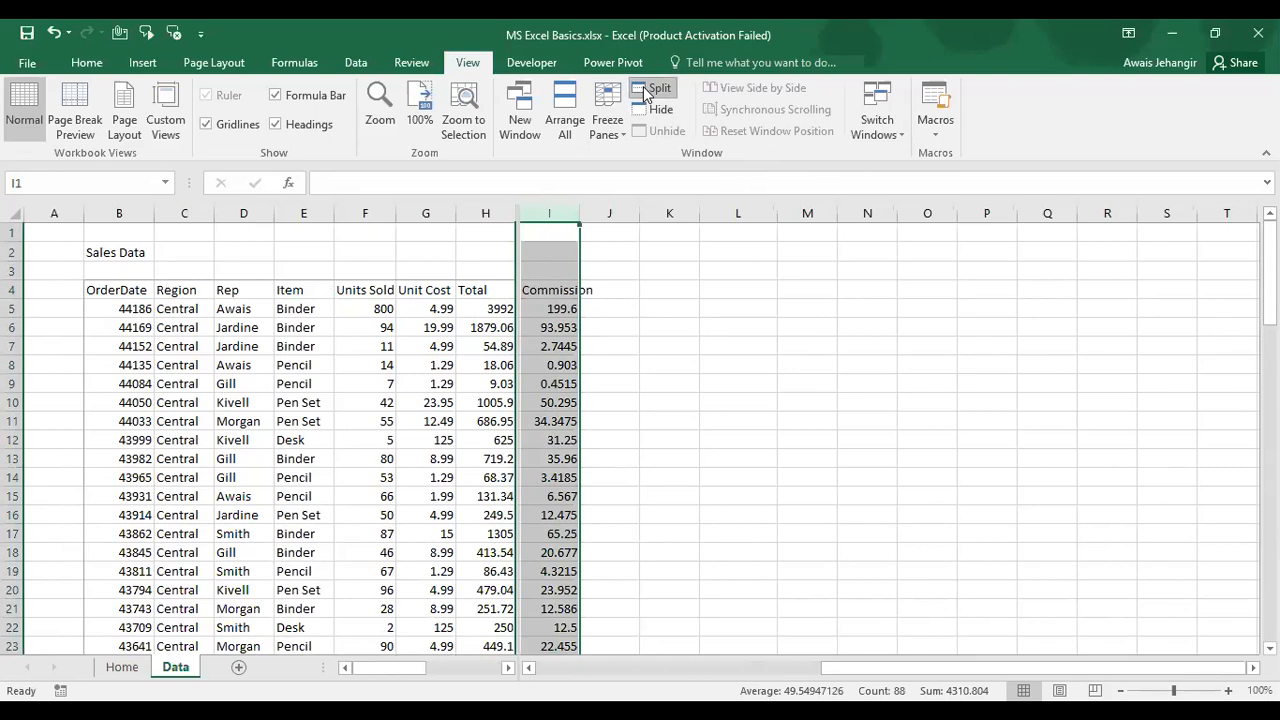
pyautogui.click(645, 91)
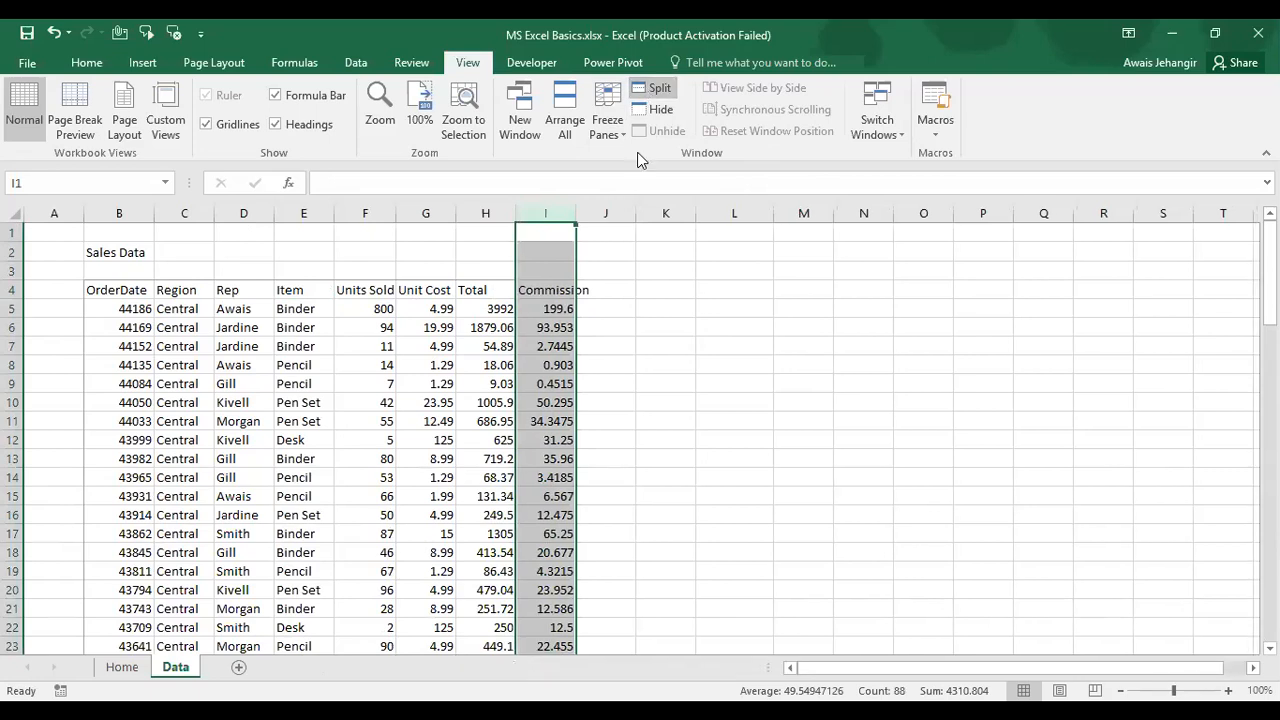
pyautogui.click(203, 568)
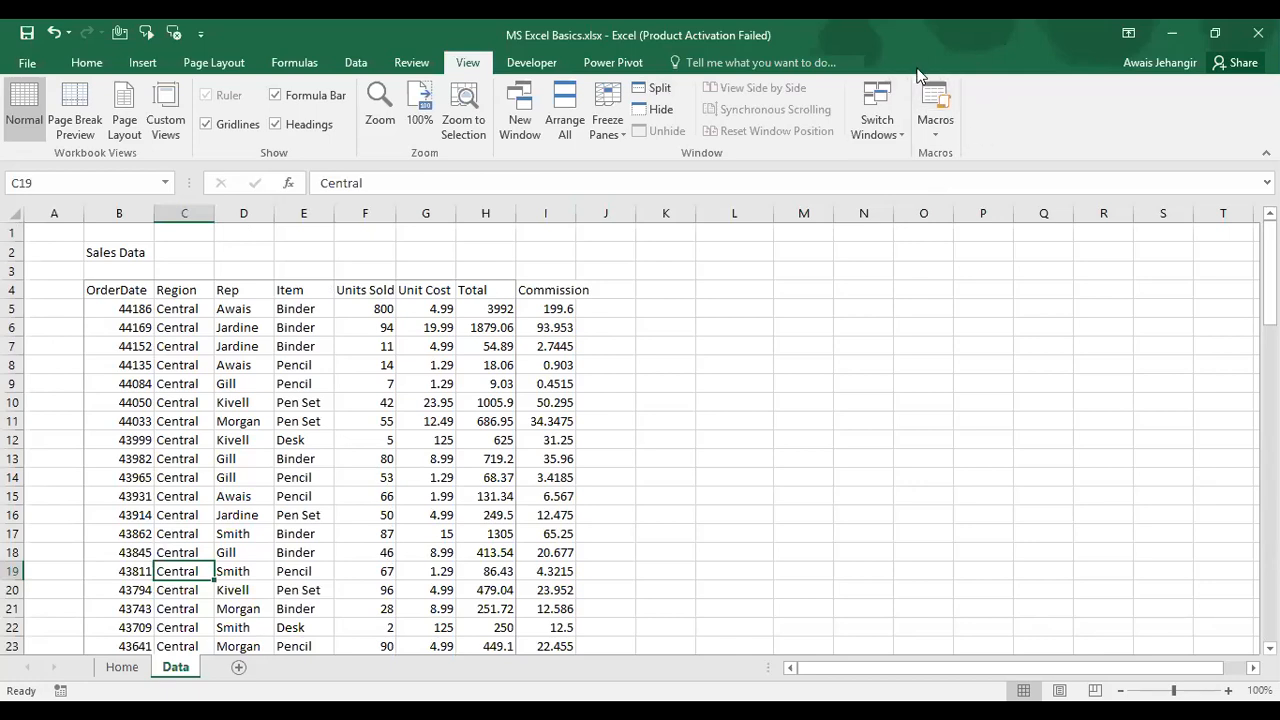
# Step: Show the Developer tab after a glance at Power Pivot, then select the Units Sold header
pyautogui.click(546, 64)
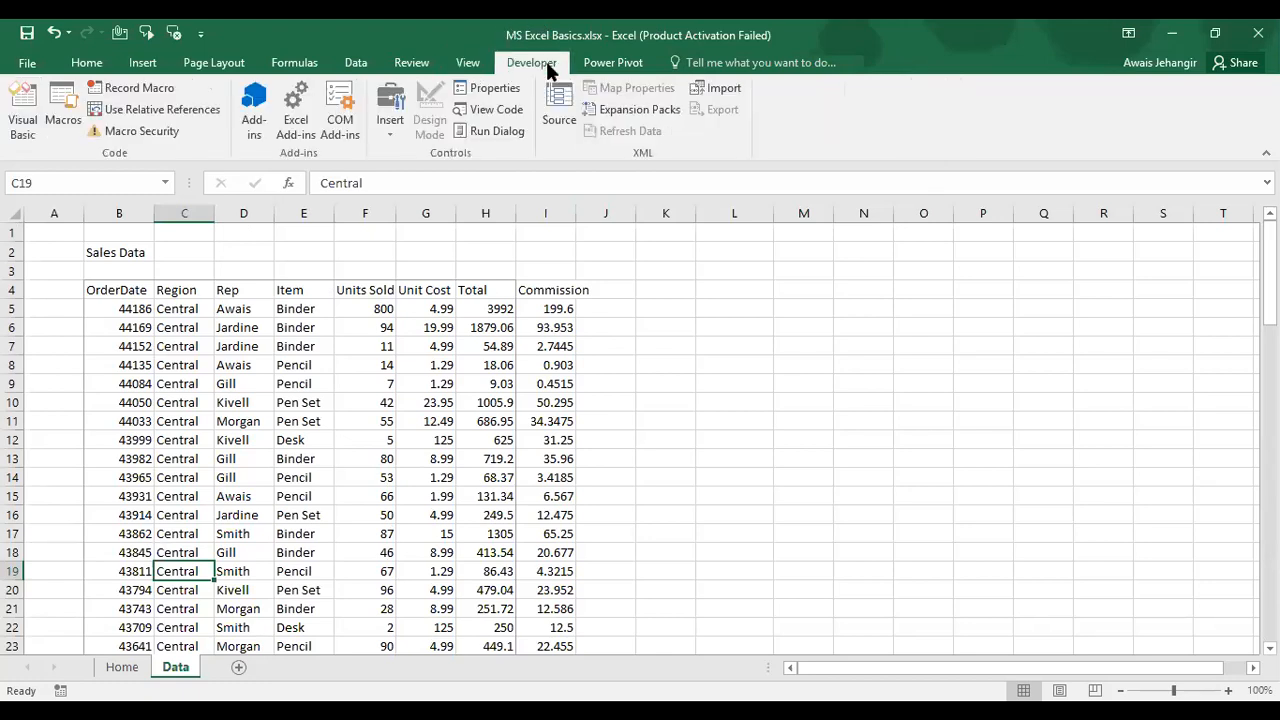
pyautogui.click(606, 66)
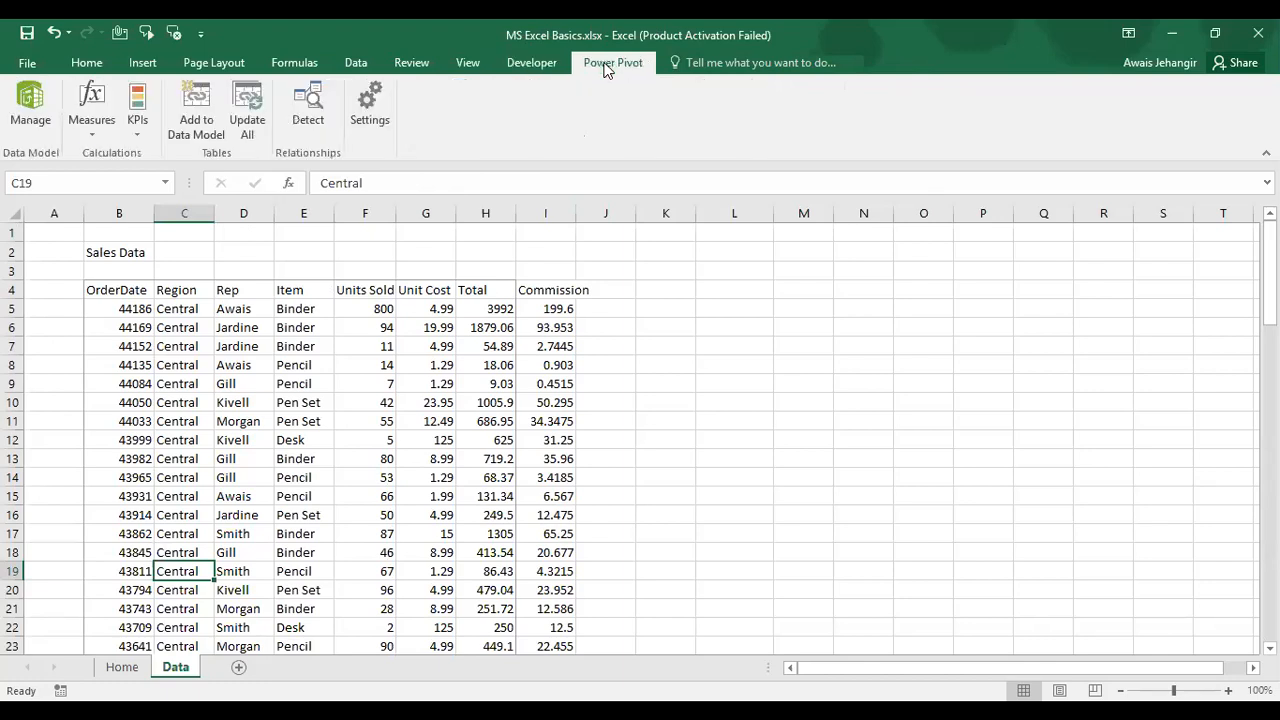
pyautogui.click(549, 71)
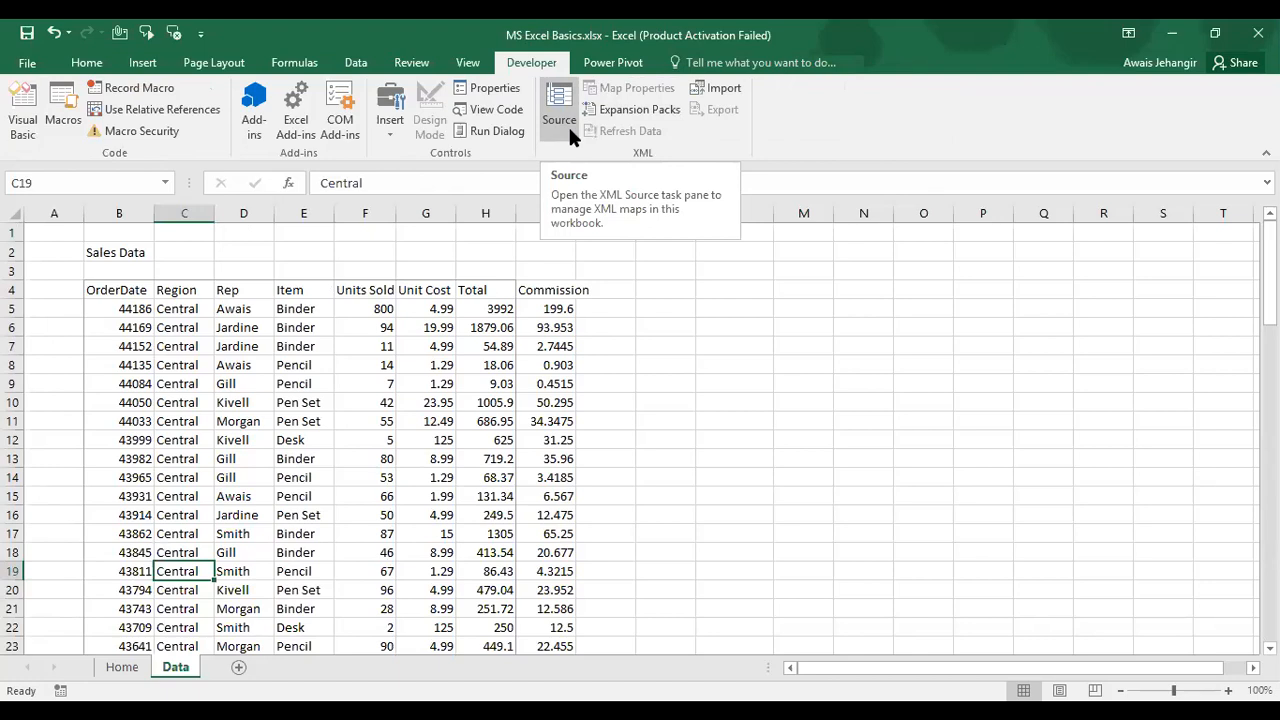
pyautogui.click(376, 316)
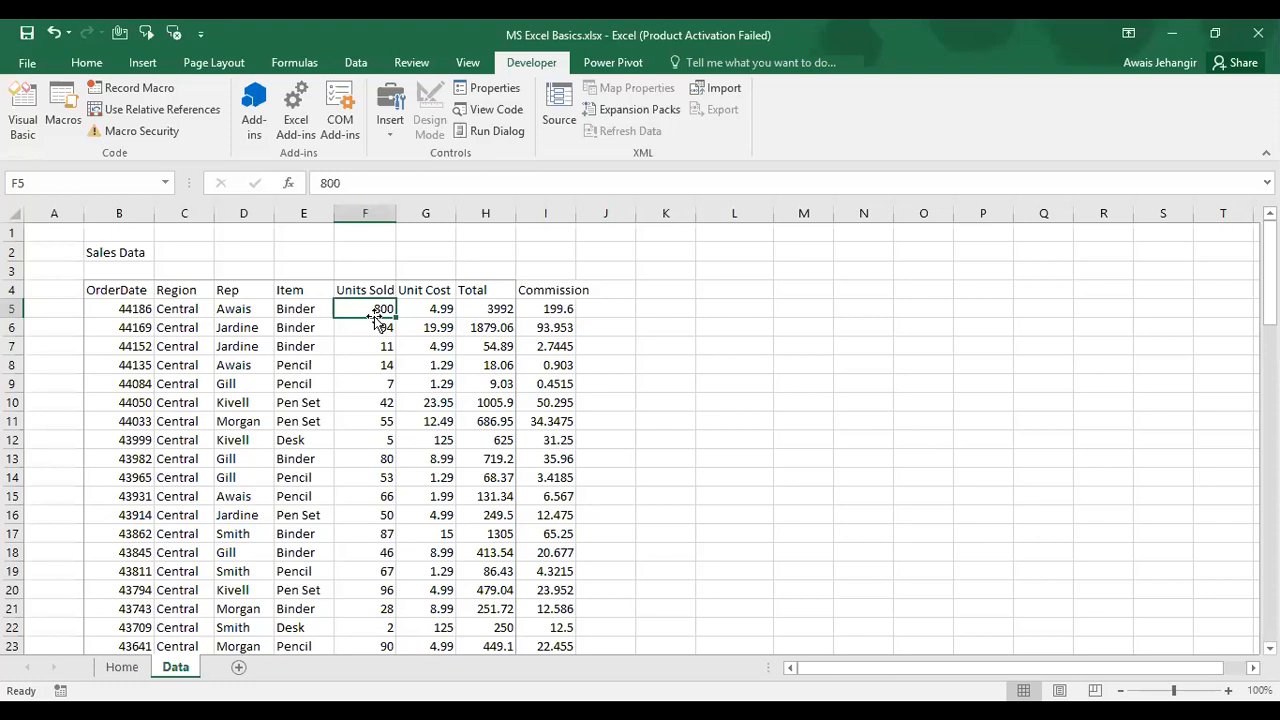
pyautogui.press('Up')
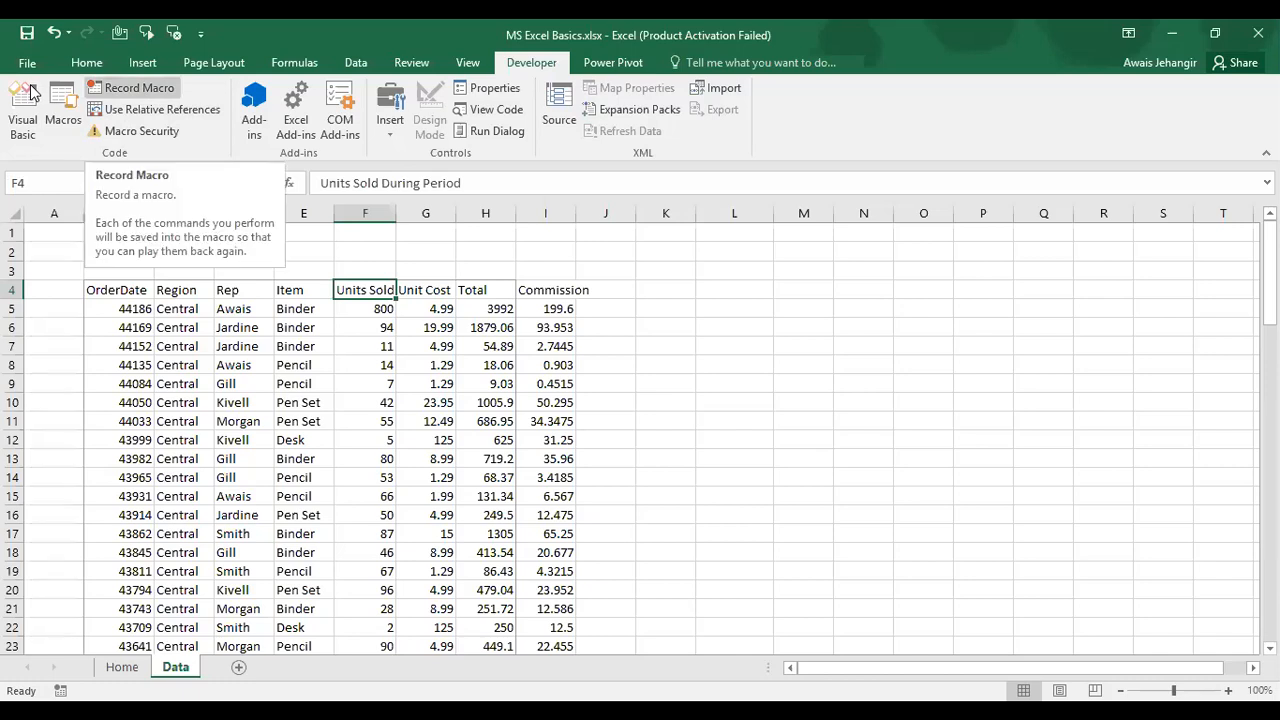
# Step: Draw a Combo Box form control beside the table near K7 and test its empty list
pyautogui.click(383, 135)
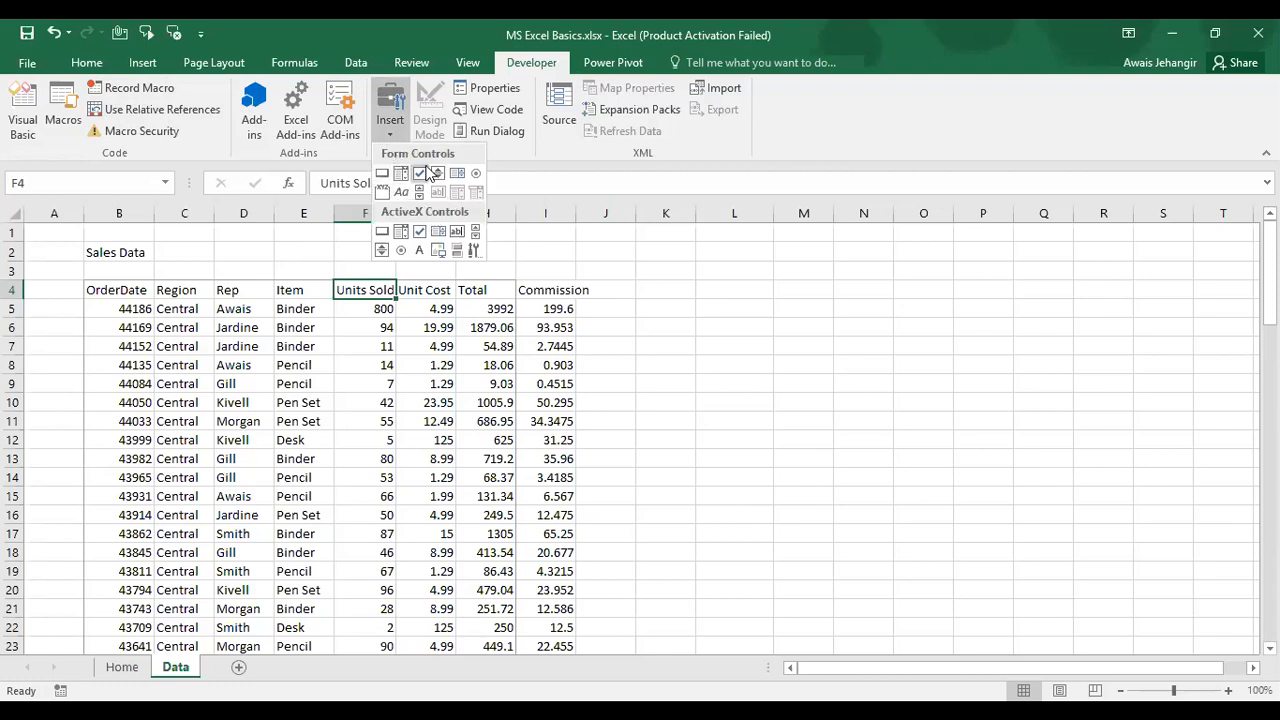
pyautogui.click(401, 173)
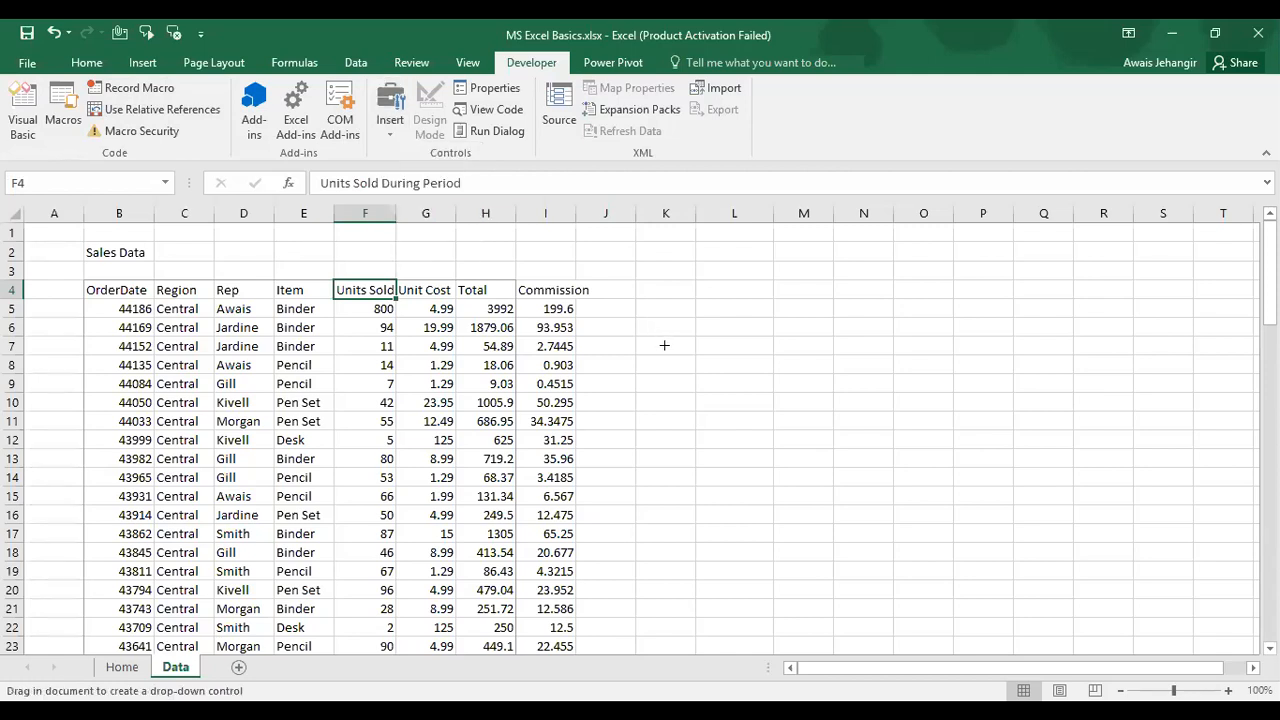
pyautogui.moveTo(664, 348); pyautogui.dragTo(785, 364)
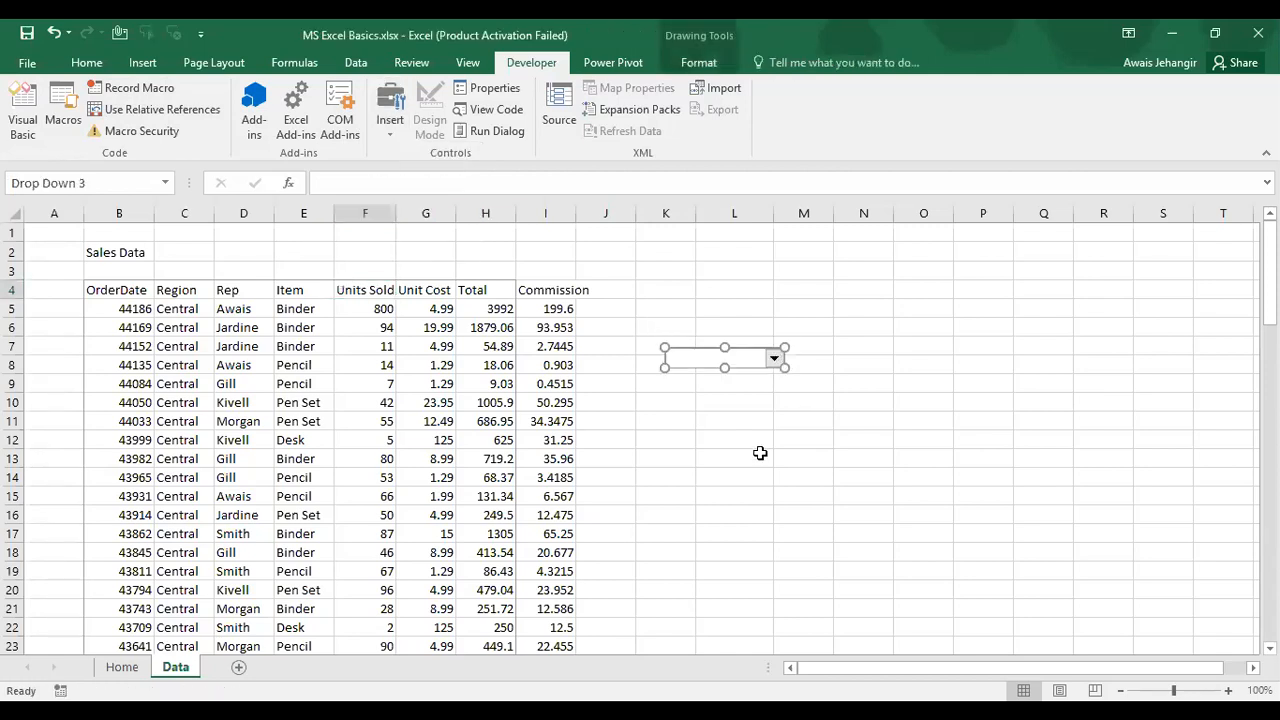
pyautogui.click(757, 455)
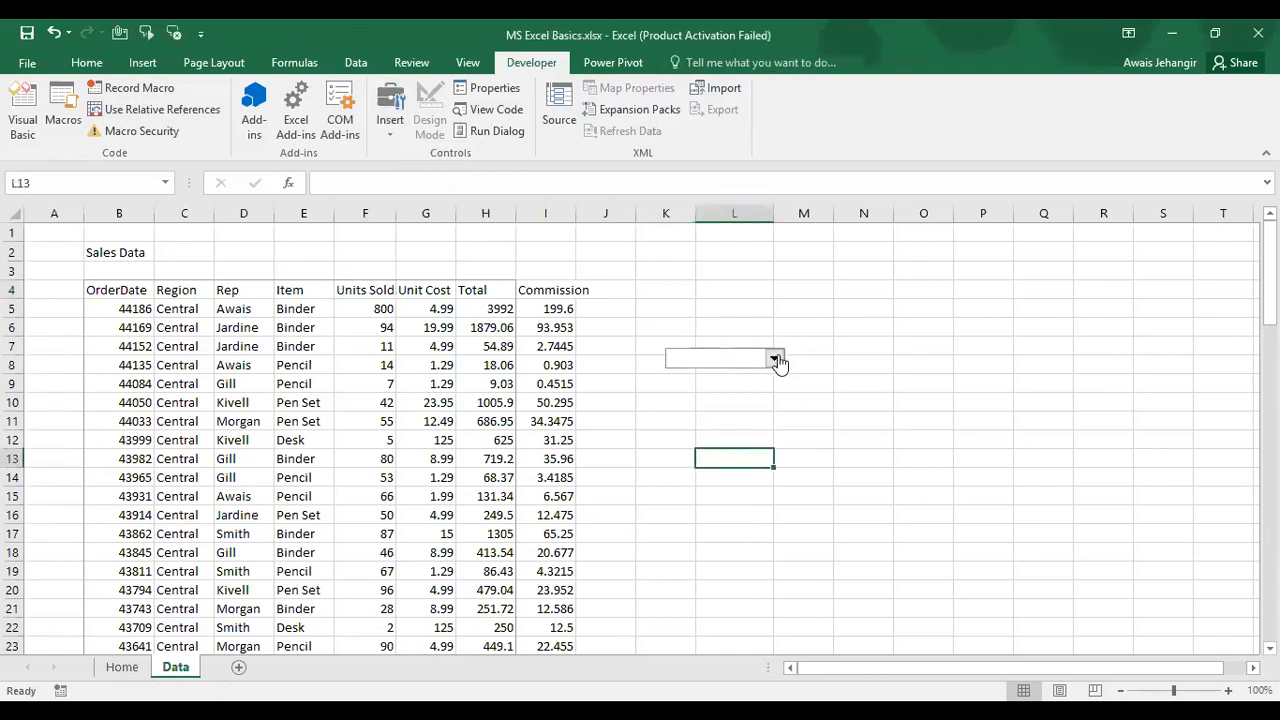
pyautogui.click(775, 359)
pyautogui.click(776, 360)
# Step: Delete the drop-down control and reopen the Insert form controls list
pyautogui.rightClick(686, 364)
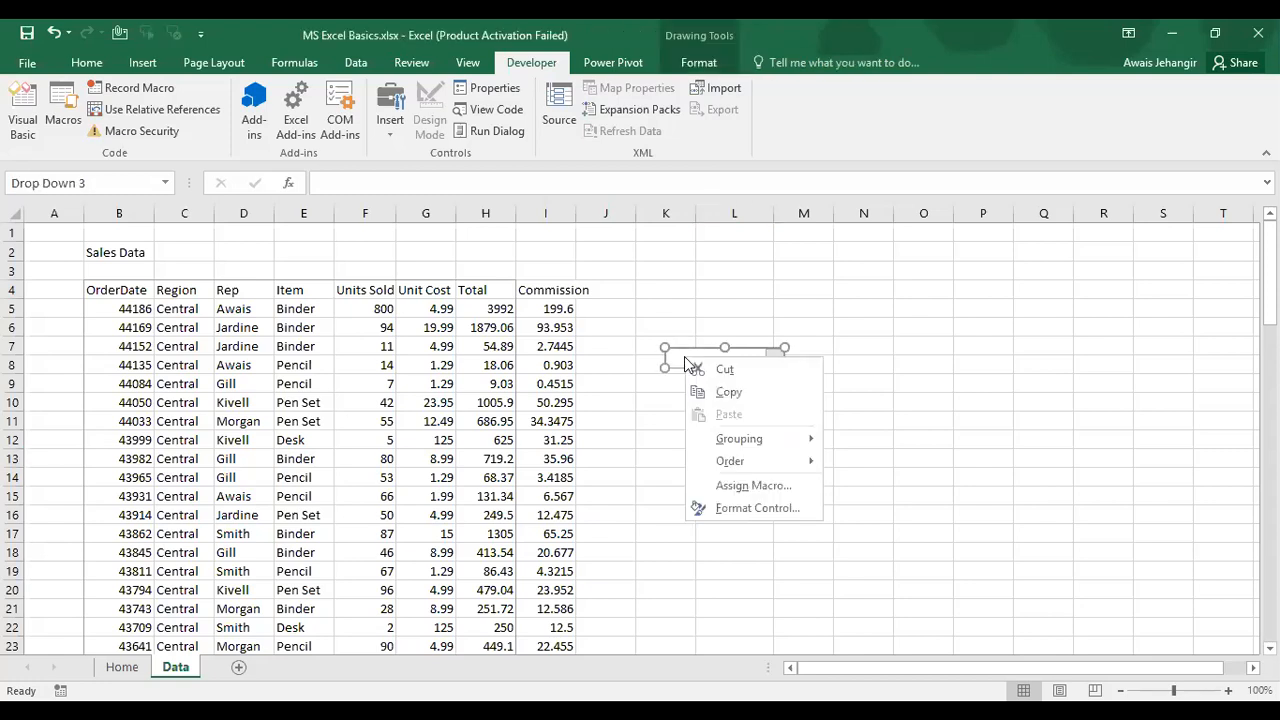
pyautogui.press('Escape')
pyautogui.press('Escape')
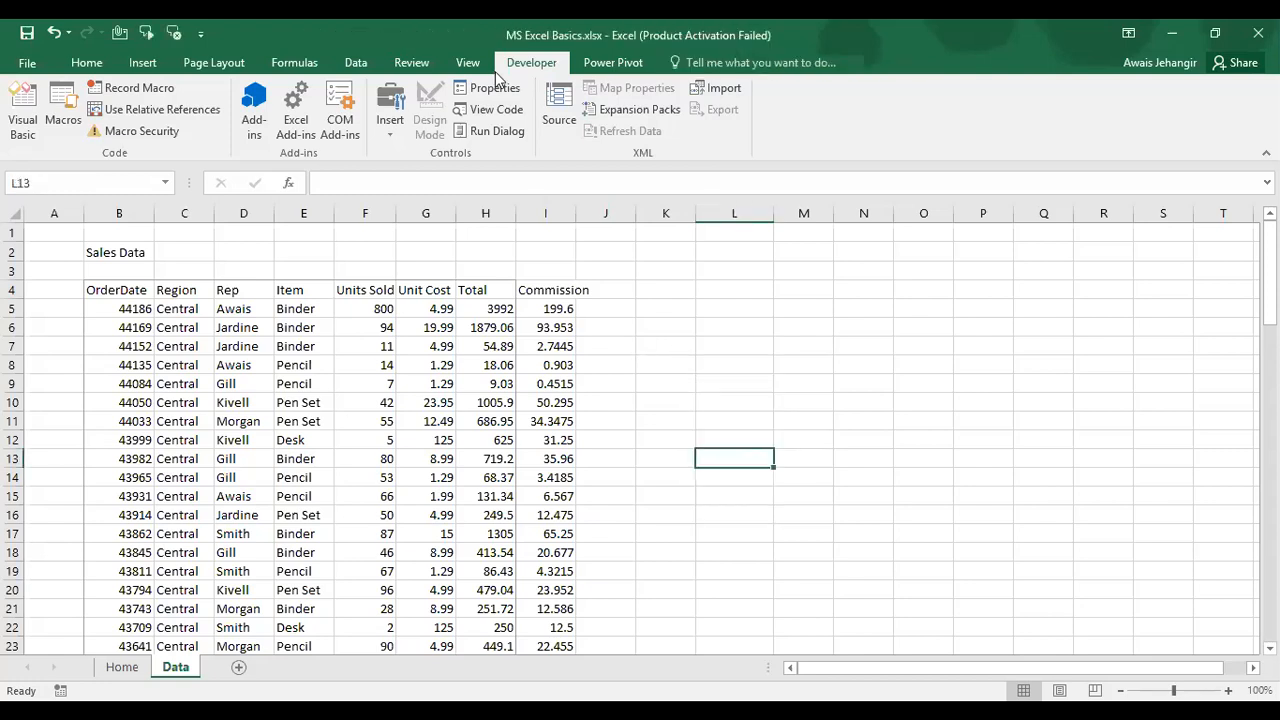
pyautogui.click(388, 119)
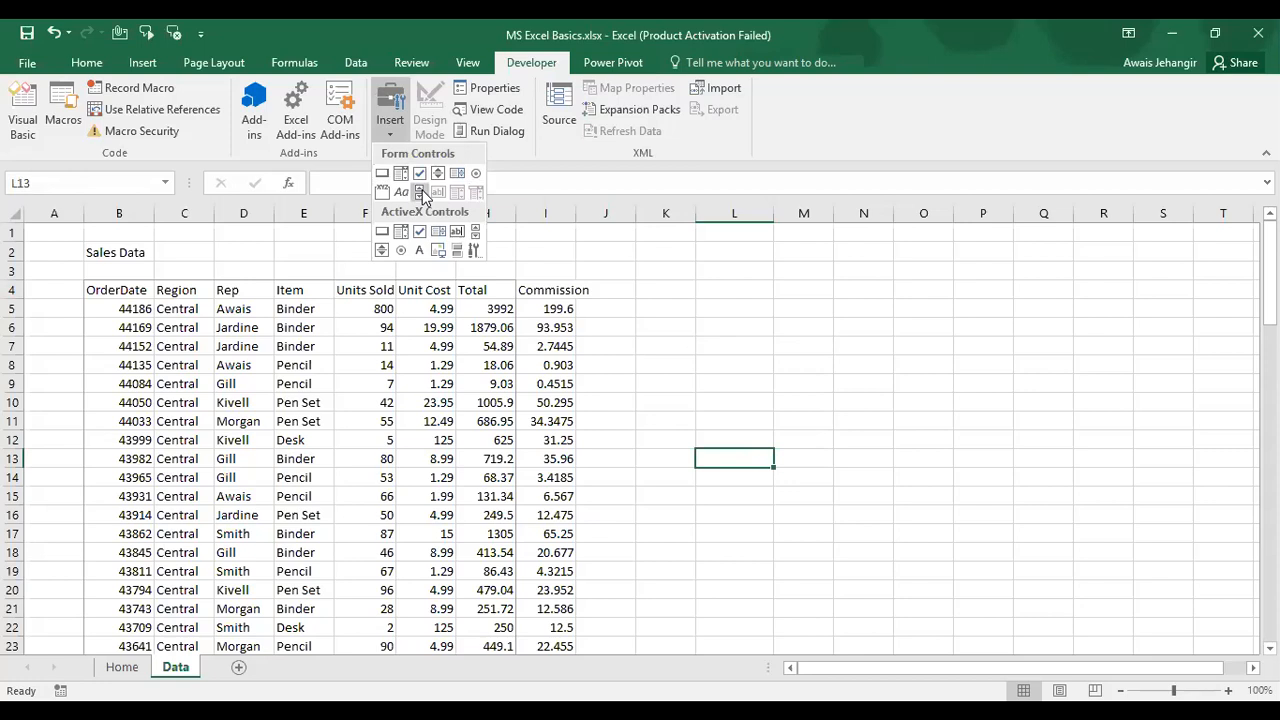
# Step: Draw a Scroll Bar form control in column K and try its down arrow
pyautogui.click(423, 196)
pyautogui.moveTo(641, 376); pyautogui.dragTo(655, 506)
pyautogui.click(688, 382)
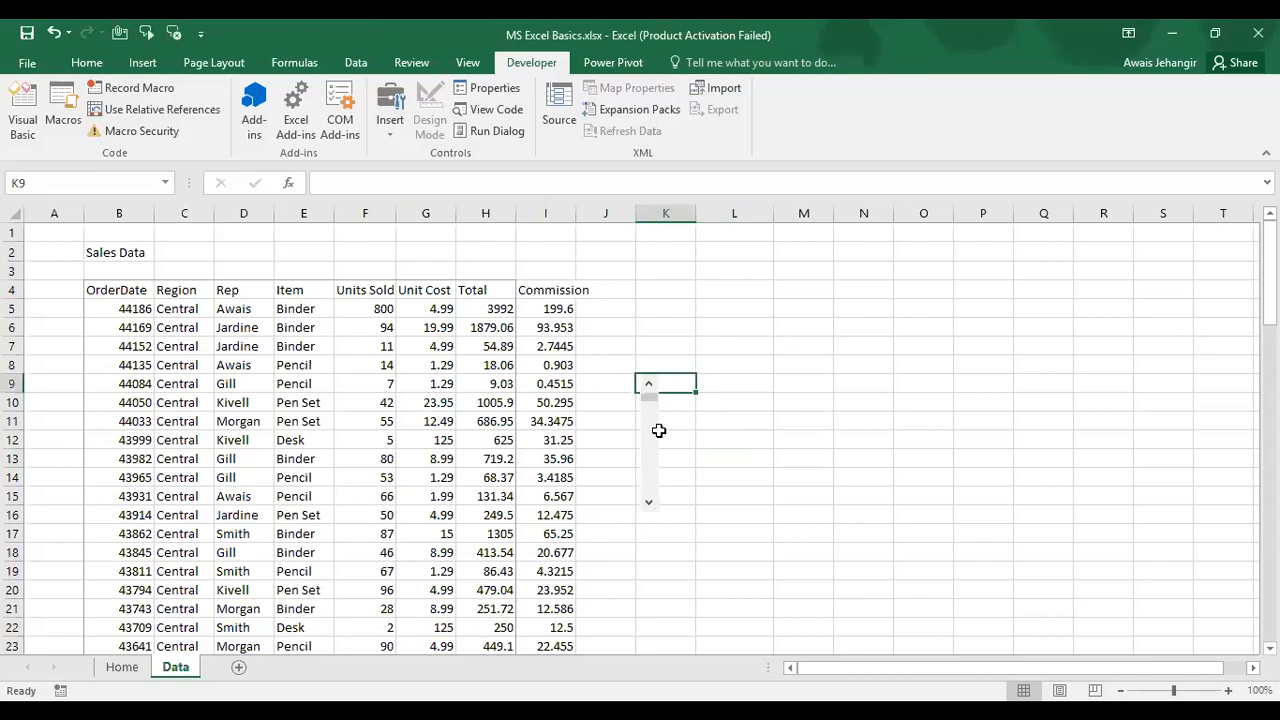
pyautogui.click(649, 502)
pyautogui.click(650, 503)
pyautogui.click(688, 458)
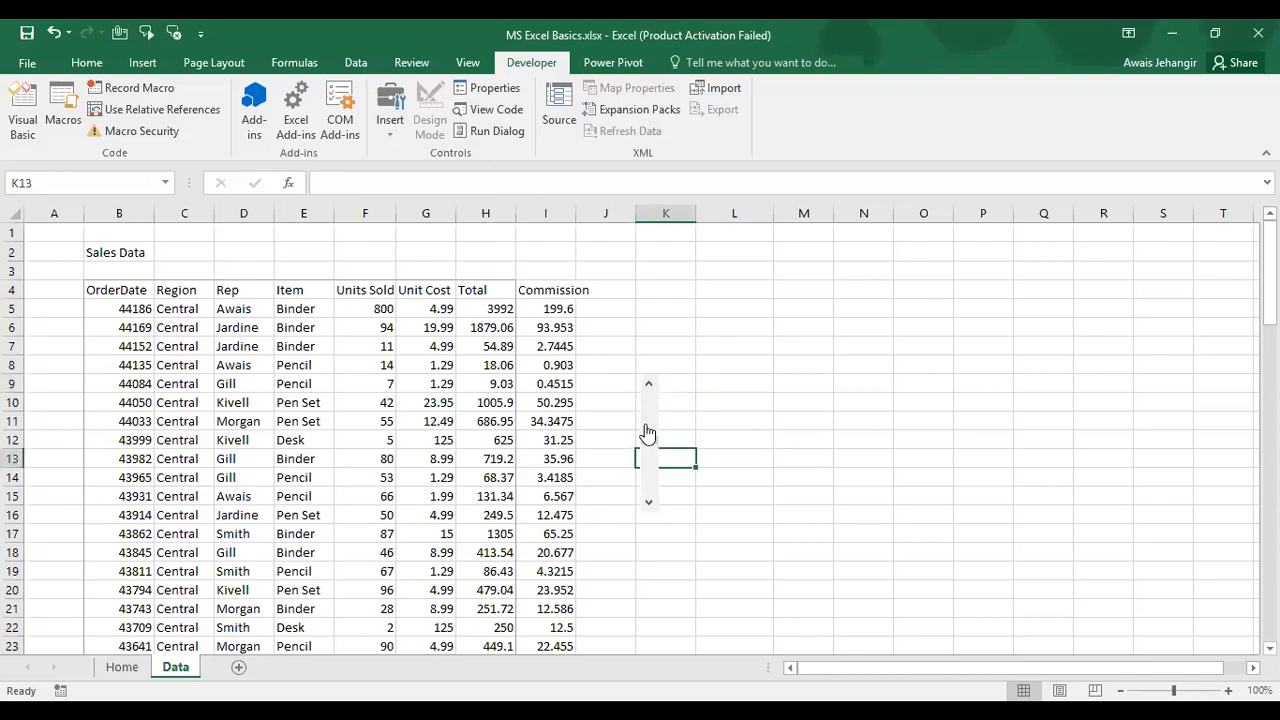
# Step: Delete the scroll bar control and show the Power Pivot commands
pyautogui.rightClick(647, 432)
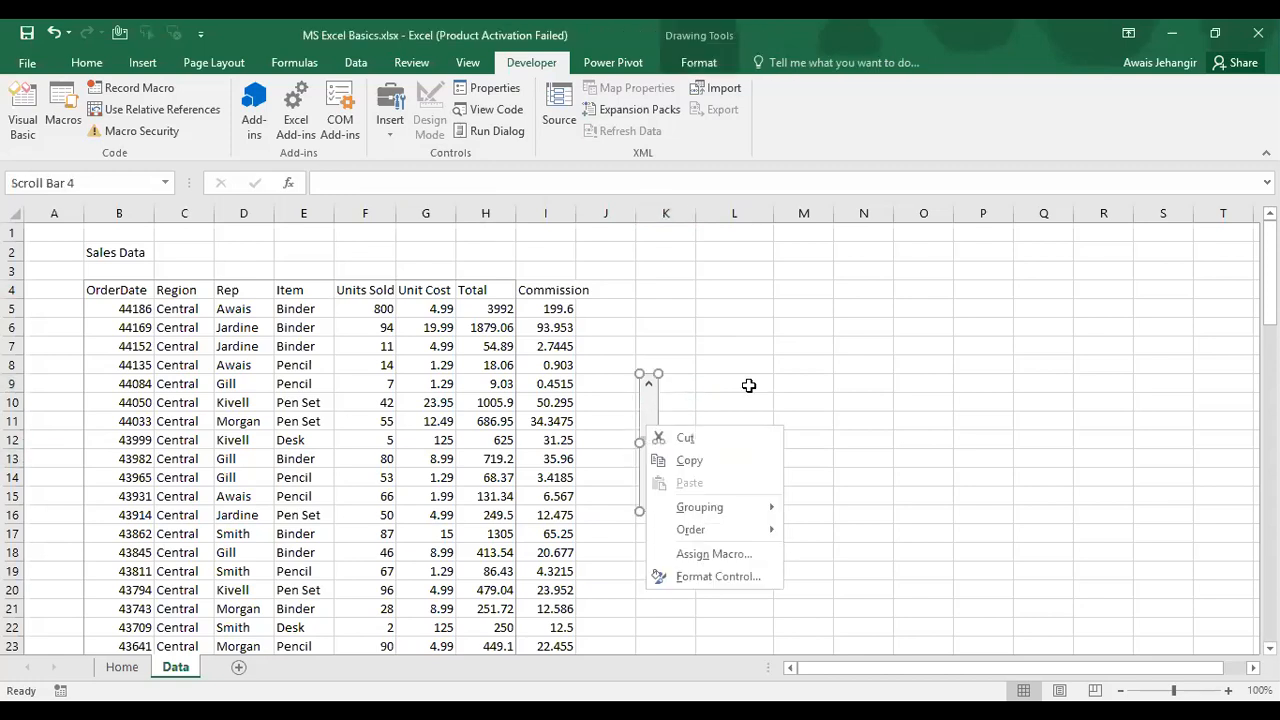
pyautogui.press('Escape')
pyautogui.press('Delete')
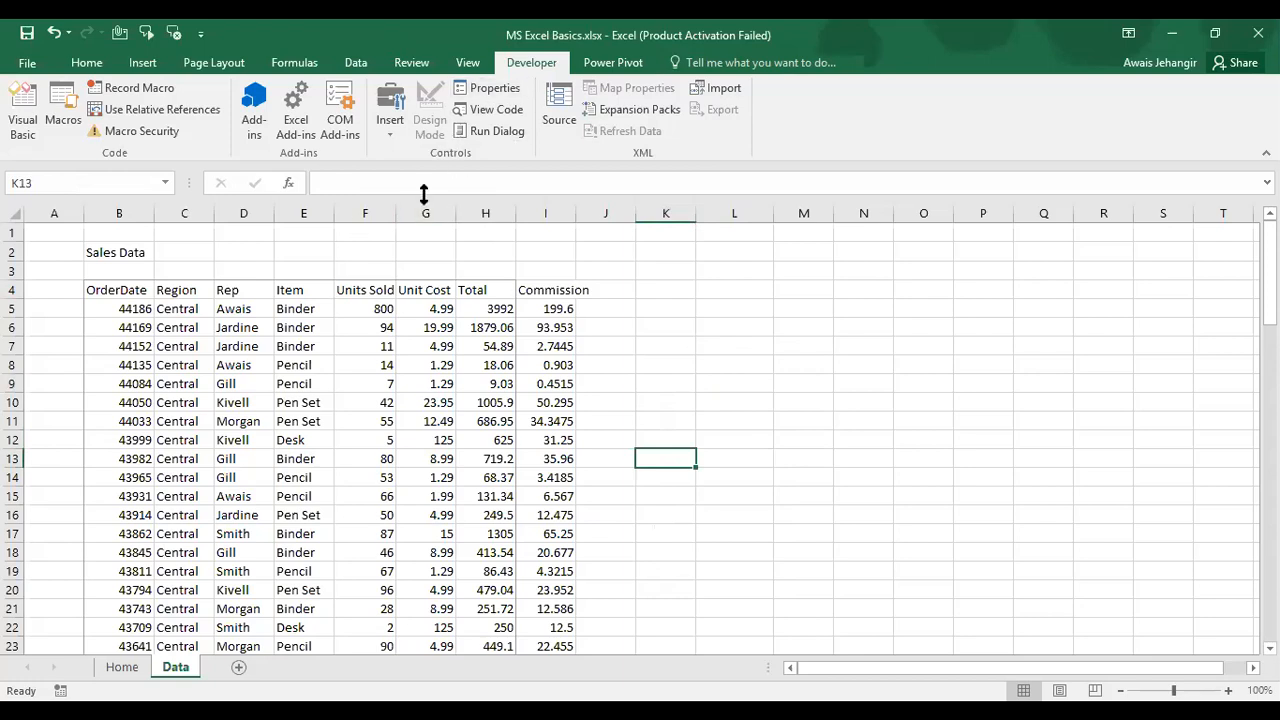
pyautogui.click(608, 60)
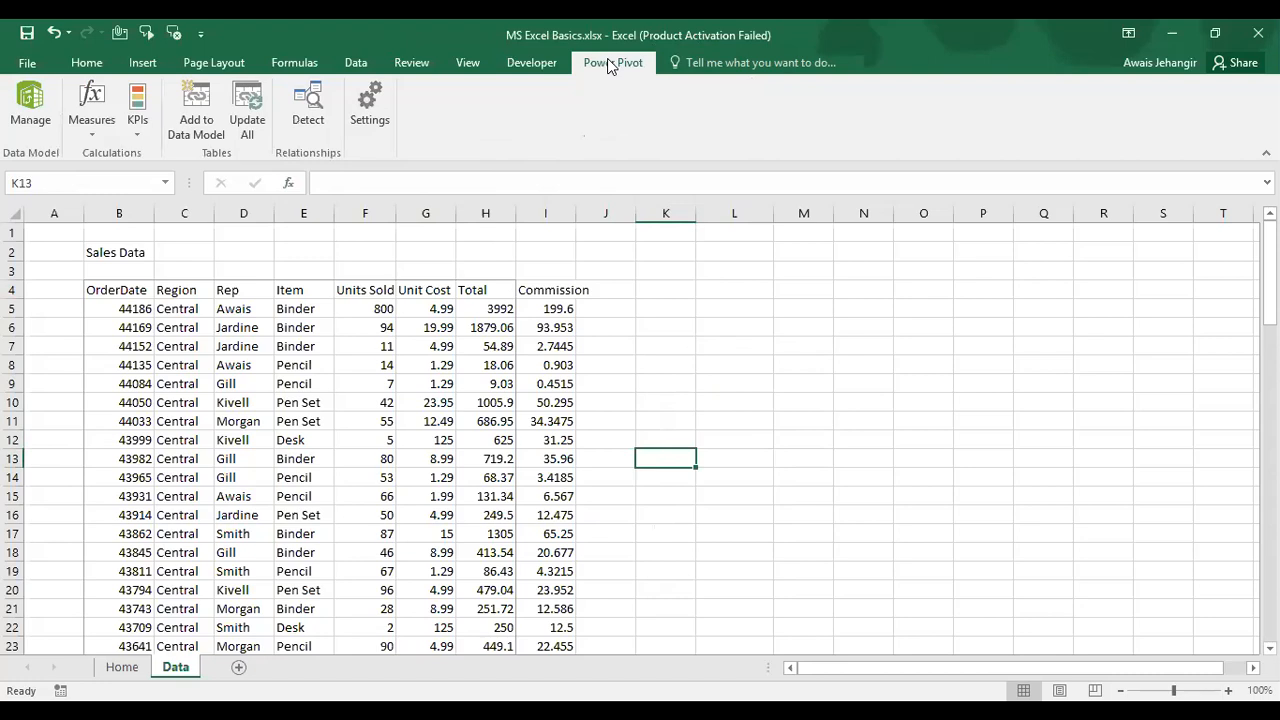
# Step: Show the Review tab's spelling, comment and sheet protection tools
pyautogui.click(412, 64)
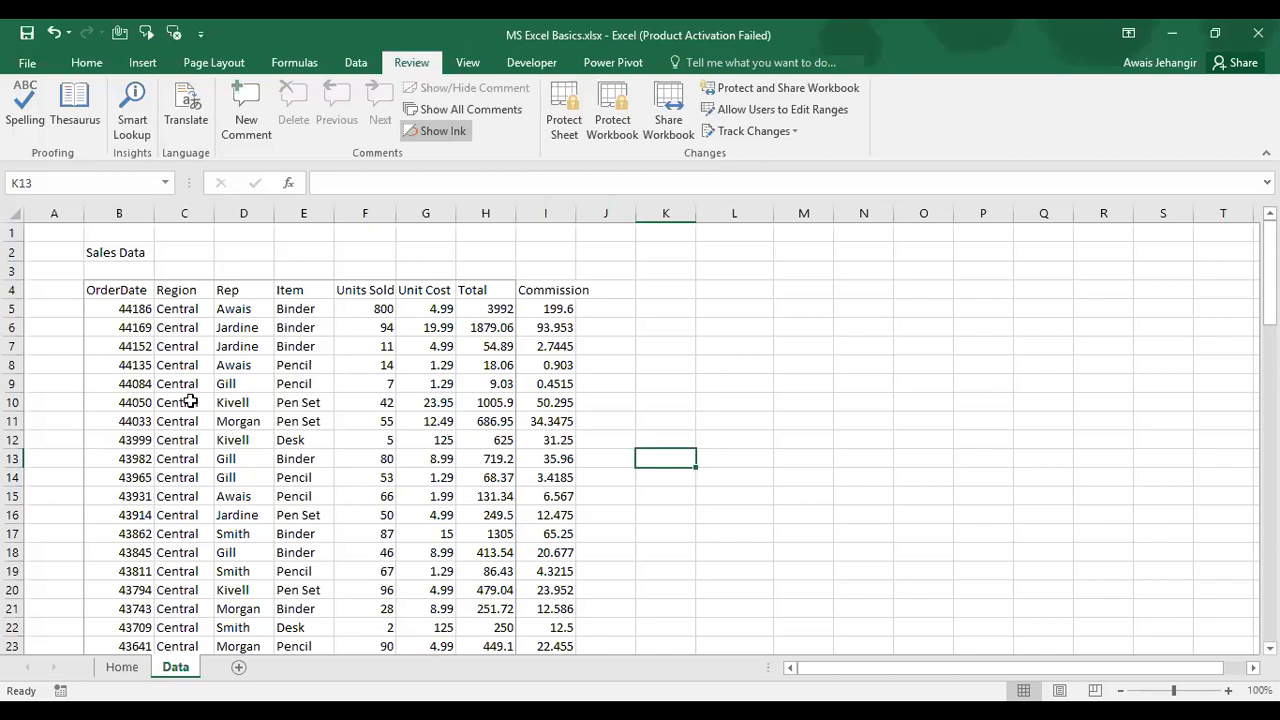
# Step: Select Region cell C10 in the Sales Data table and bring up the Data tab tools
pyautogui.click(190, 401)
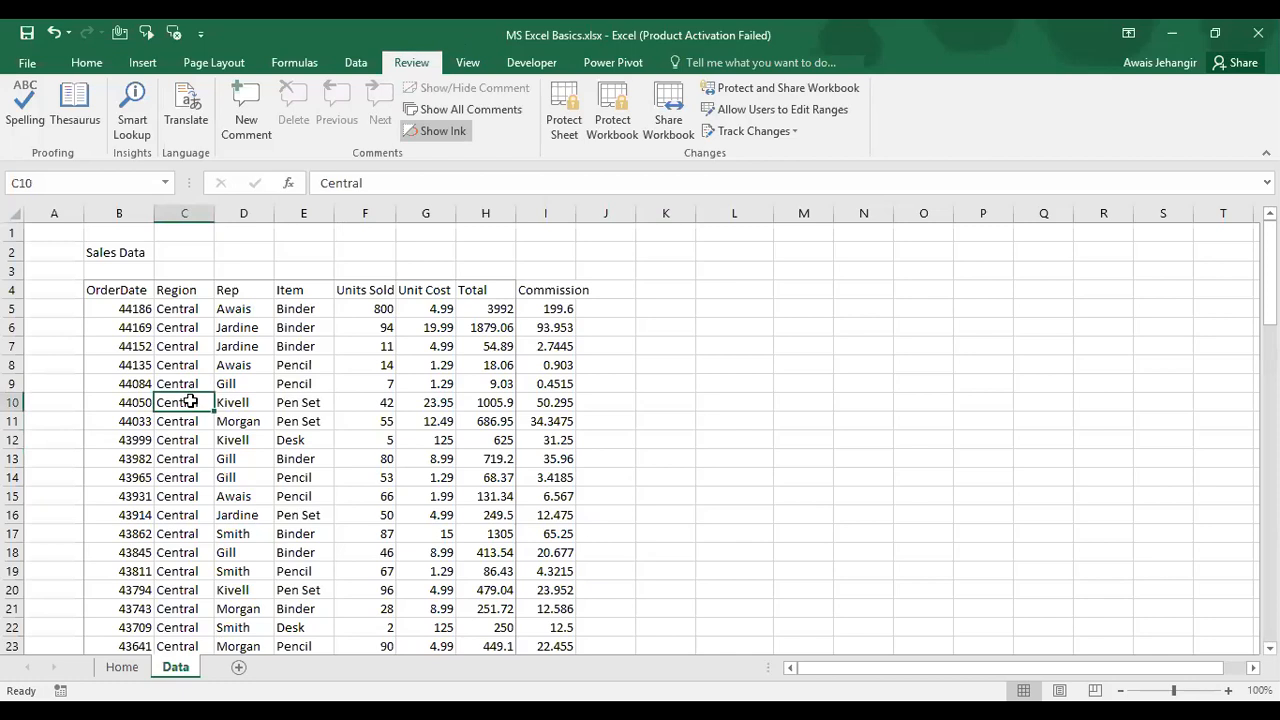
pyautogui.click(356, 62)
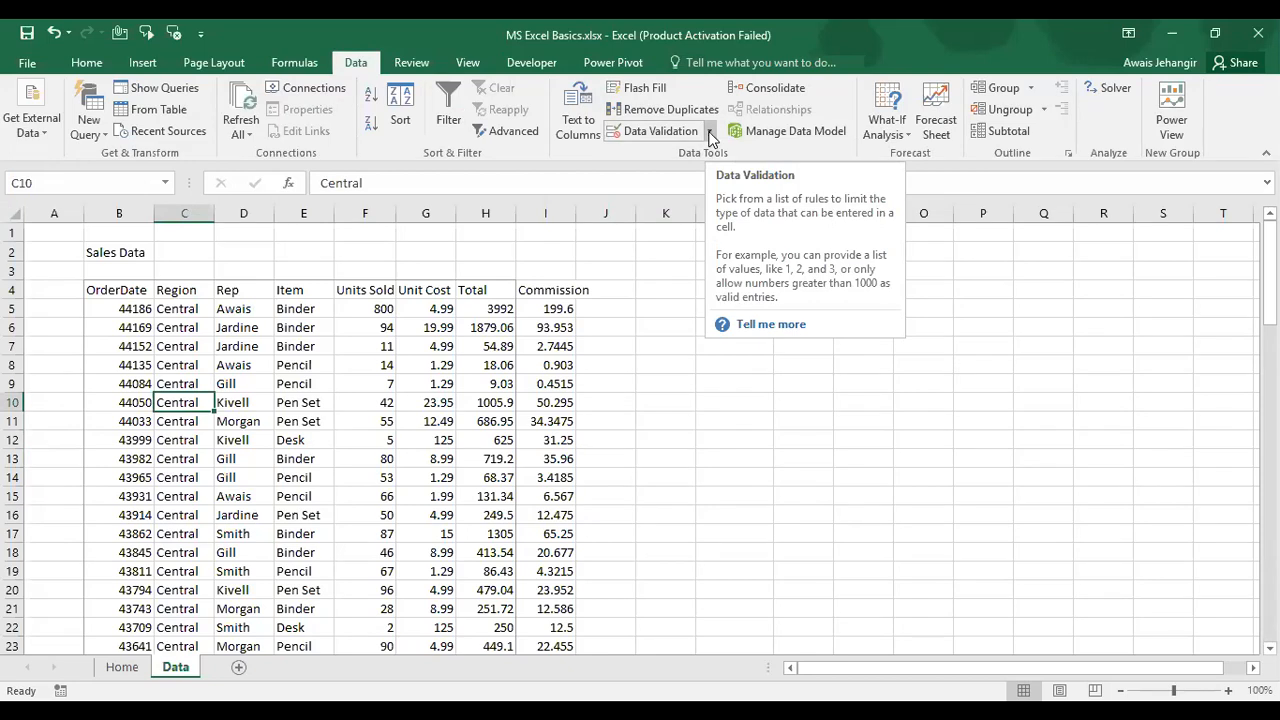
# Step: From empty cell K5, glance at Data Validation, then show the Developer Insert controls gallery
pyautogui.click(665, 310)
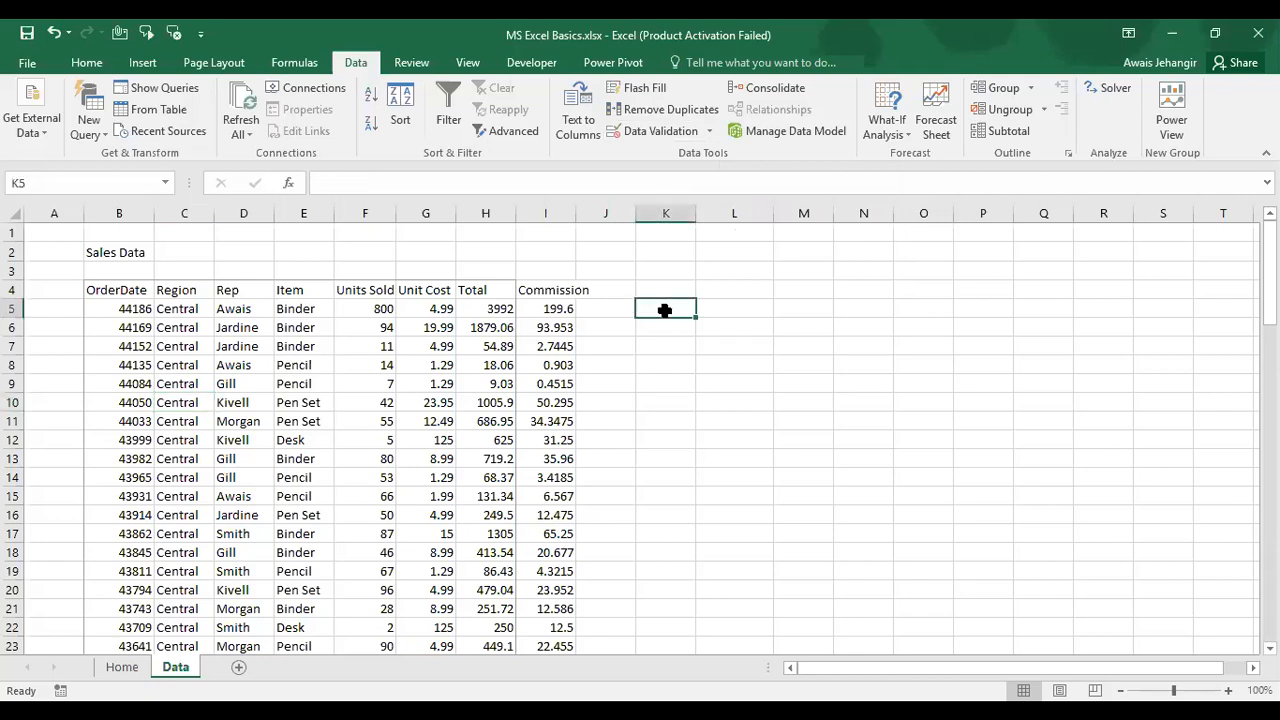
pyautogui.click(710, 130)
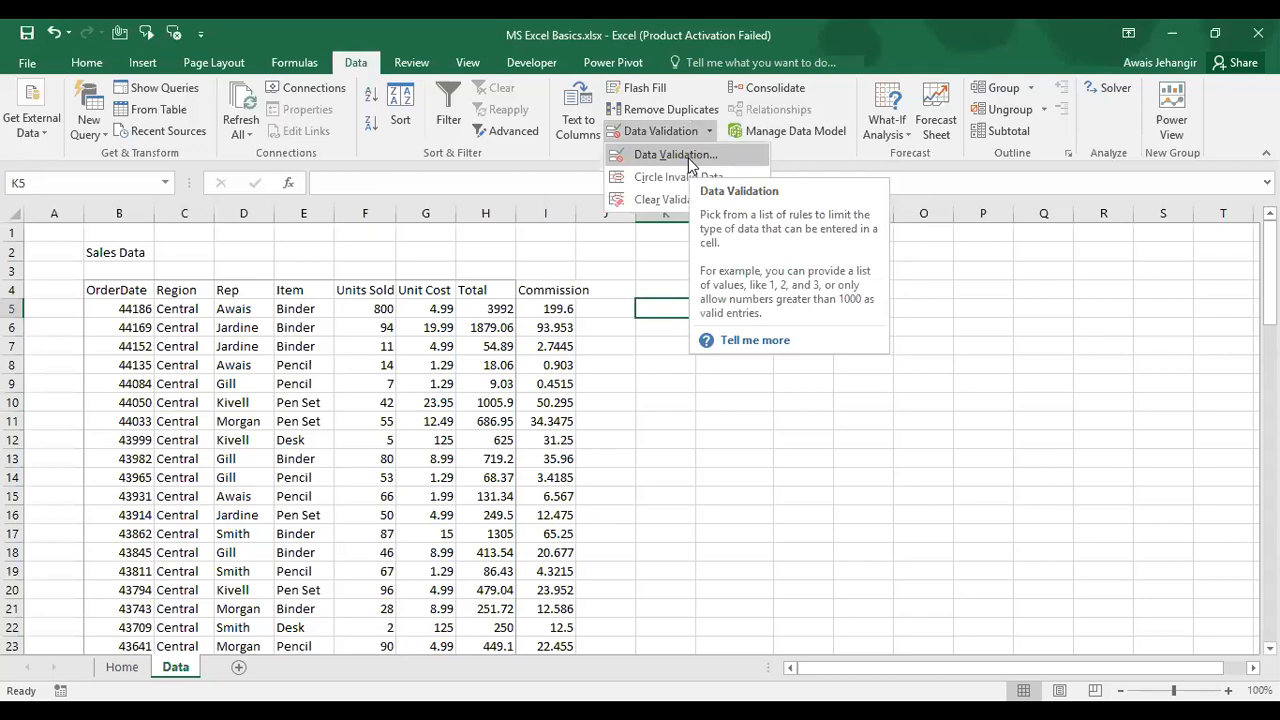
pyautogui.click(543, 61)
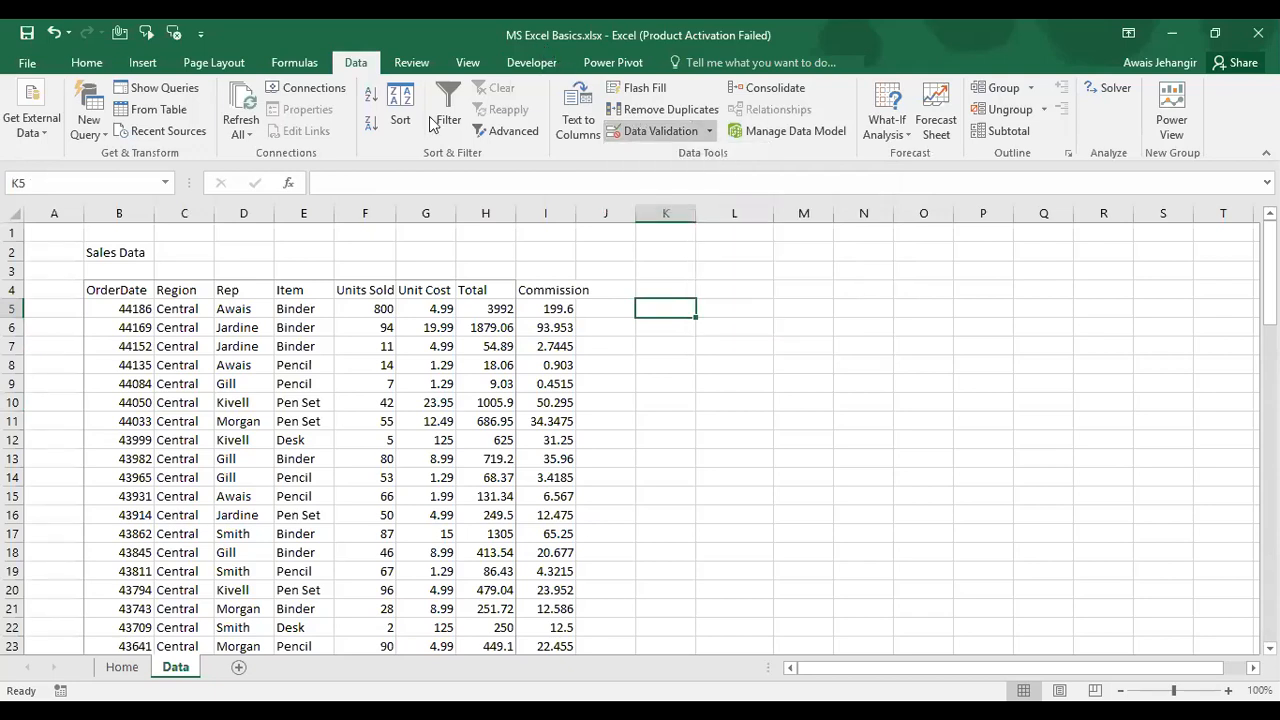
pyautogui.click(384, 134)
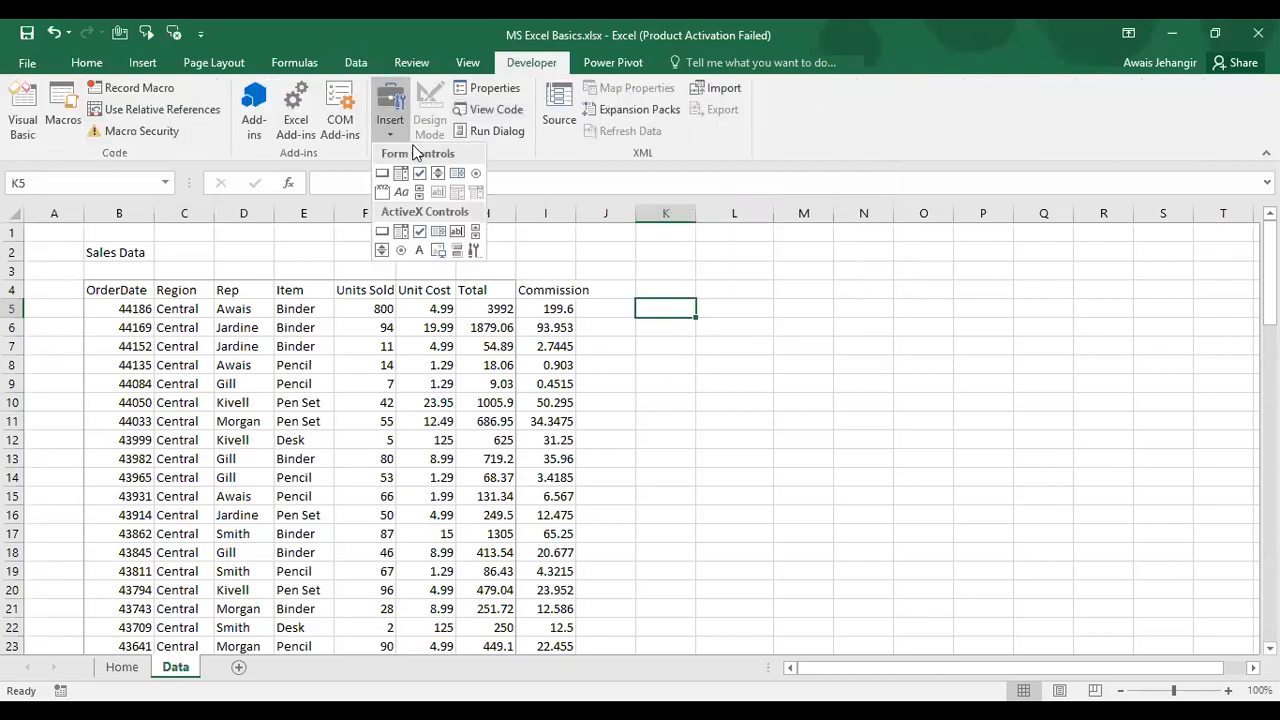
# Step: Draw a combo box form control across cells K8 to M9
pyautogui.click(457, 174)
pyautogui.moveTo(681, 352); pyautogui.dragTo(836, 380)
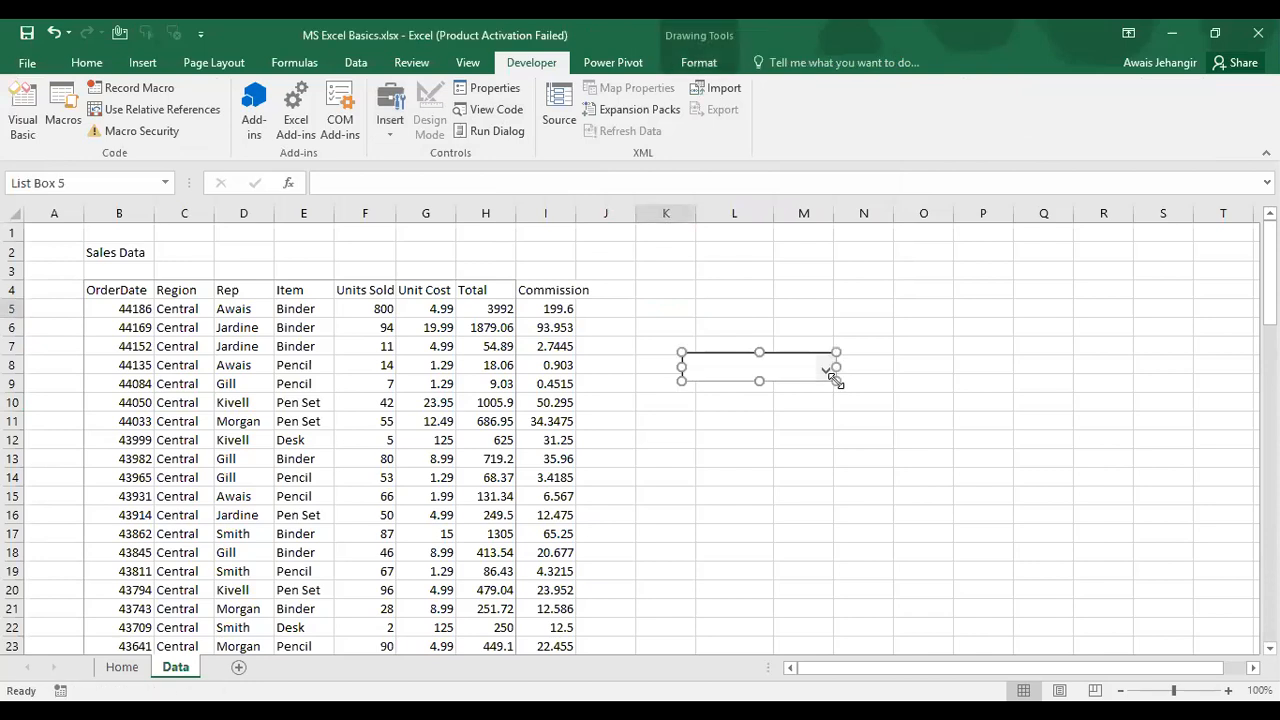
pyautogui.click(797, 427)
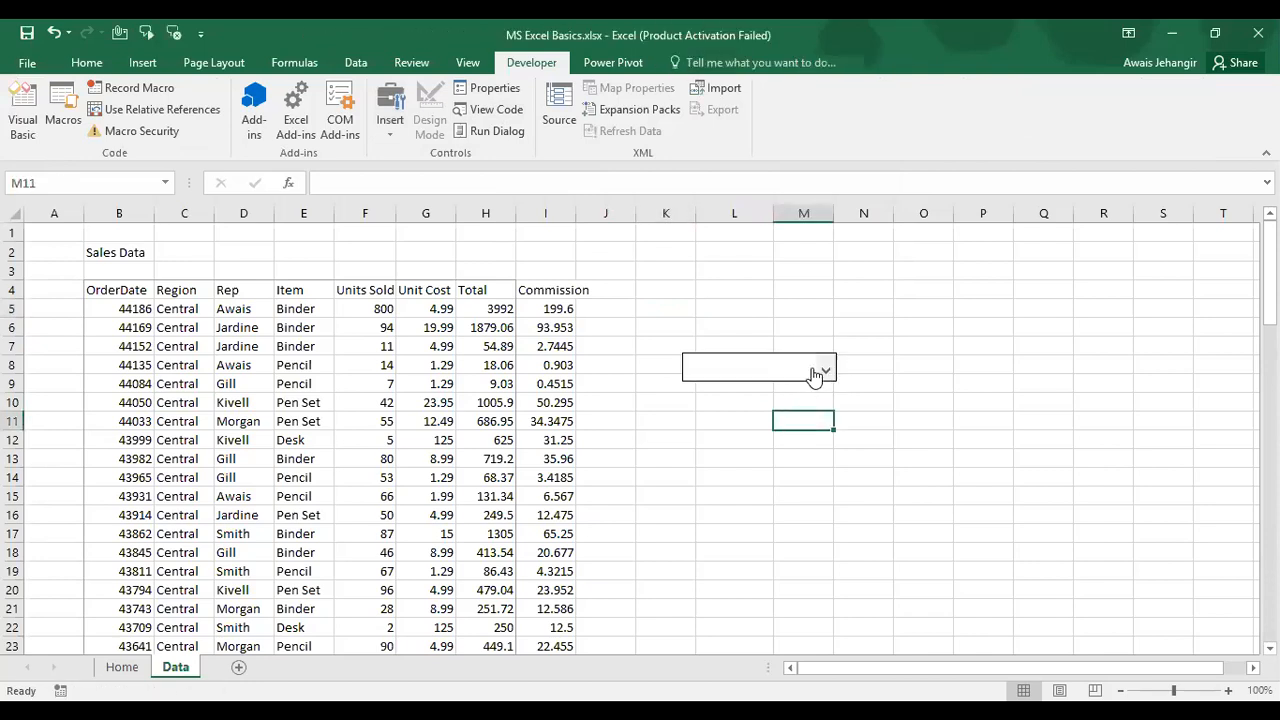
# Step: Delete the combo box and return to the Data tab
pyautogui.keyDown('ctrl'); pyautogui.click(751, 367); pyautogui.keyUp('ctrl')
pyautogui.press('Delete')
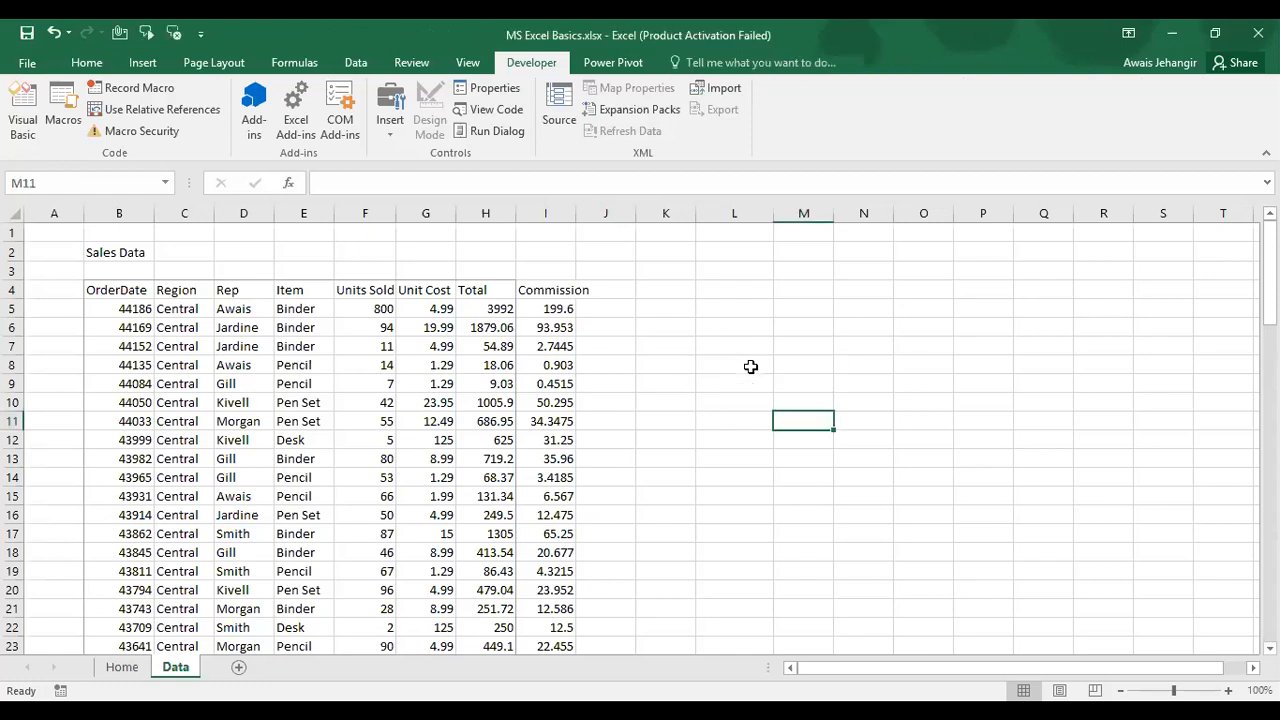
pyautogui.click(356, 65)
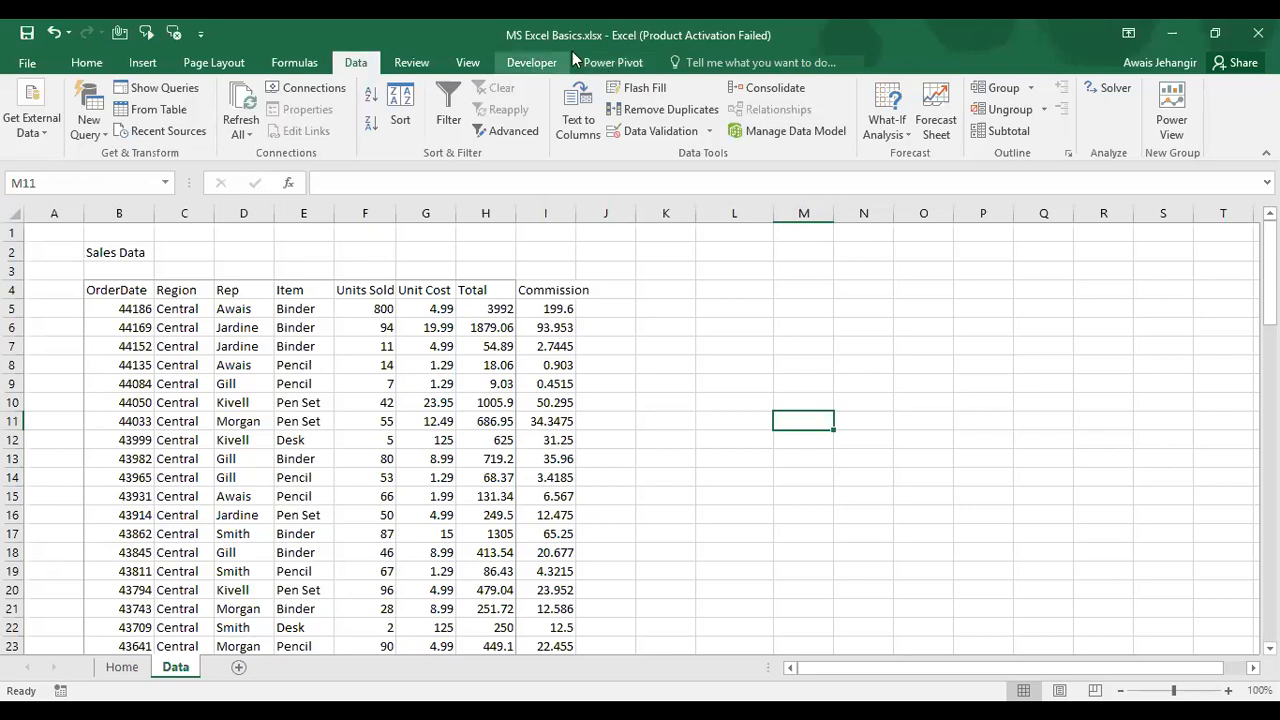
pyautogui.click(30, 64)
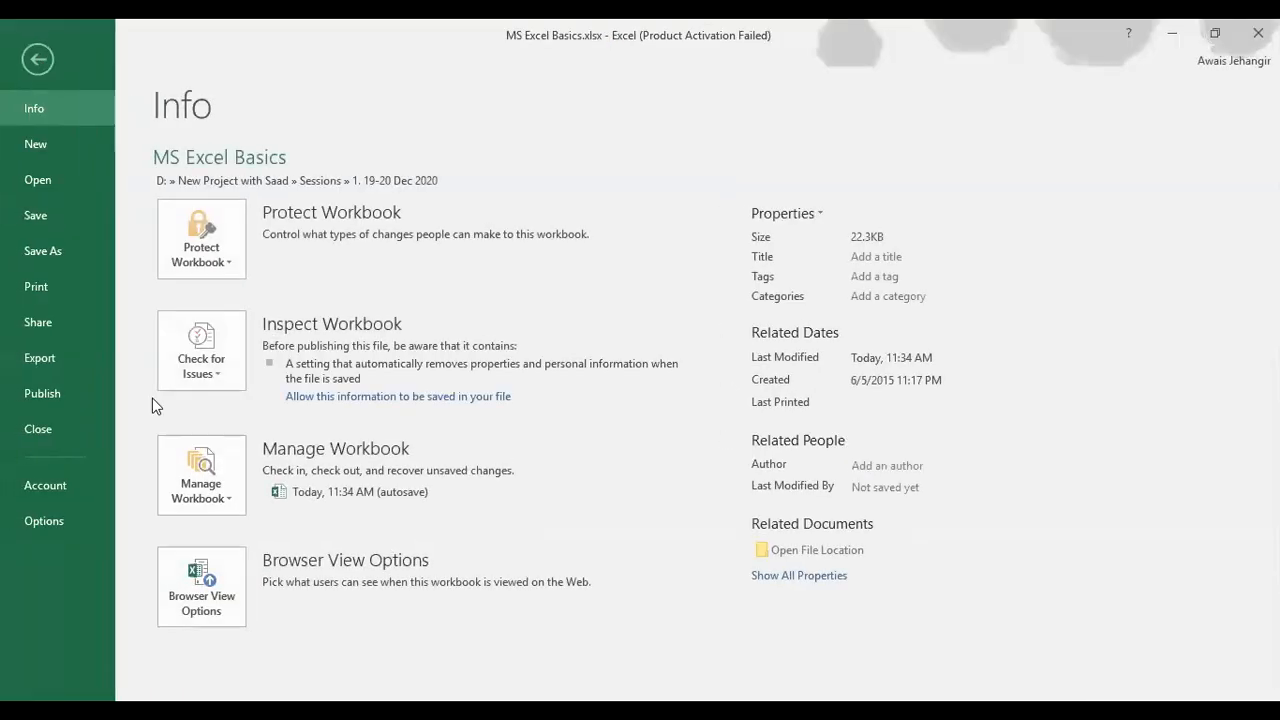
pyautogui.click(58, 527)
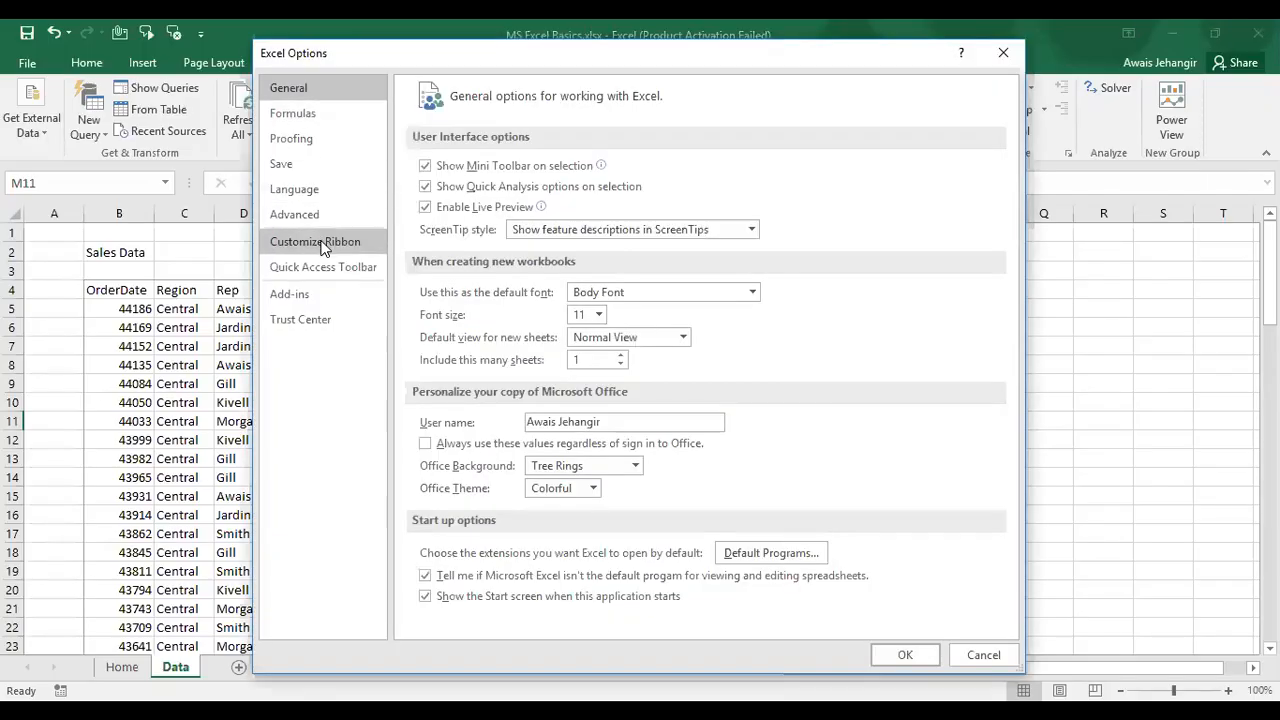
pyautogui.click(321, 245)
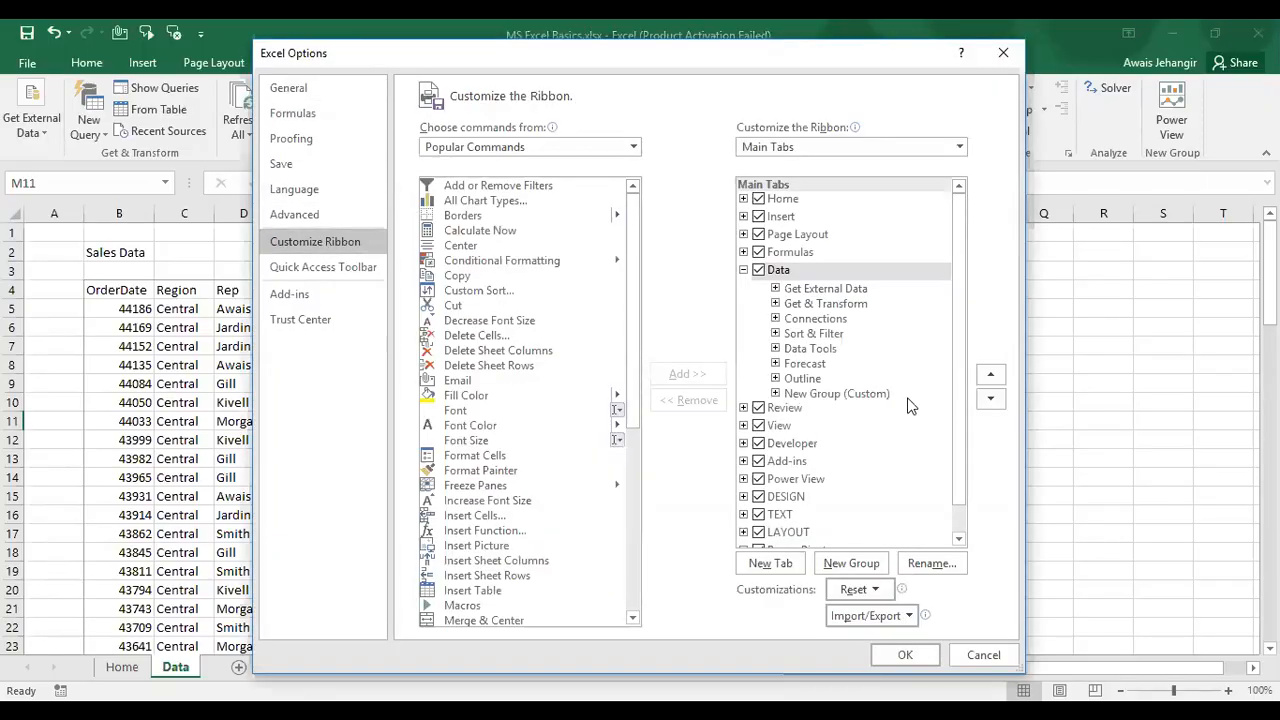
pyautogui.moveTo(958, 394)
pyautogui.mouseDown()
pyautogui.moveTo(956, 443)
pyautogui.moveTo(962, 370)
pyautogui.mouseUp()
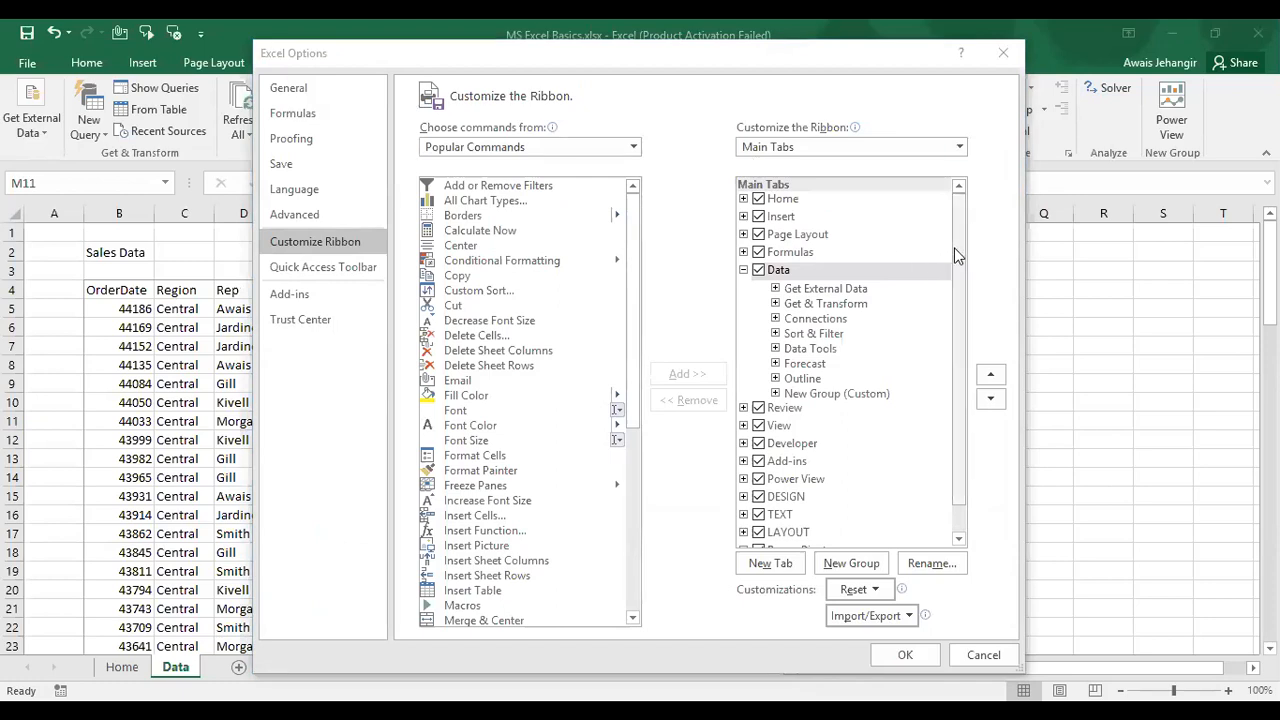
pyautogui.moveTo(955, 255); pyautogui.dragTo(966, 310)
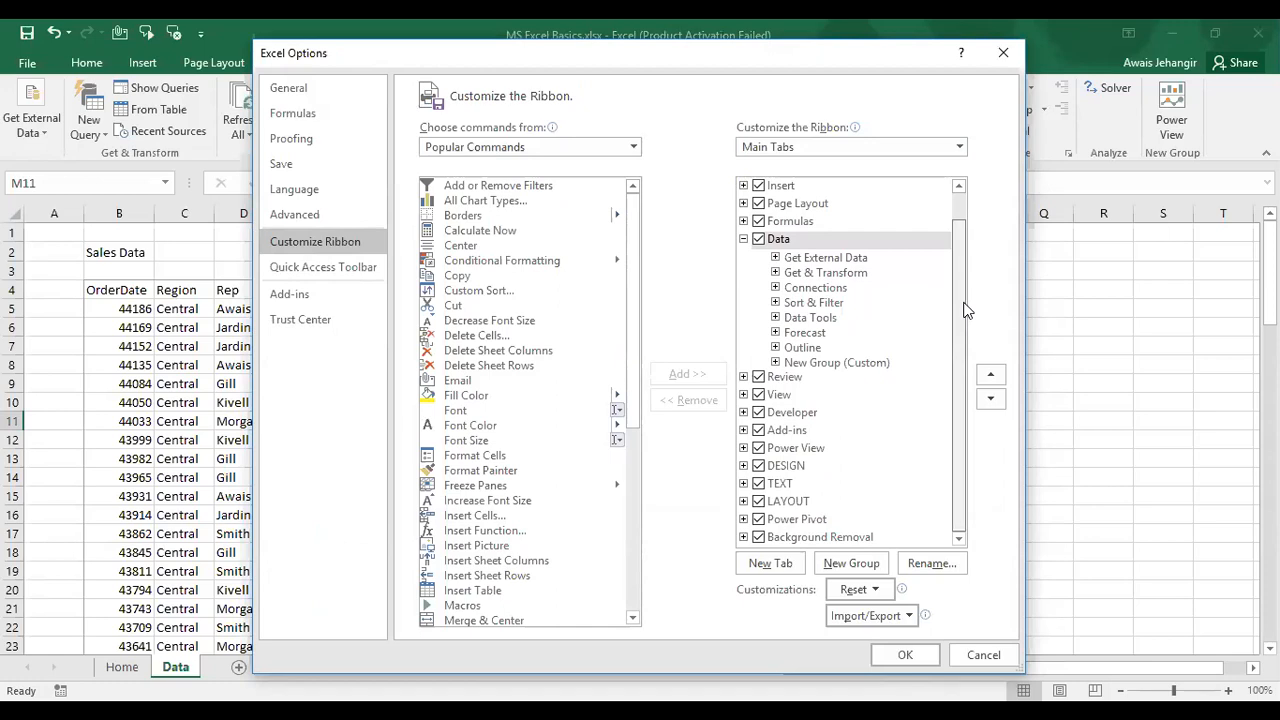
pyautogui.scroll(1, 750, 555)
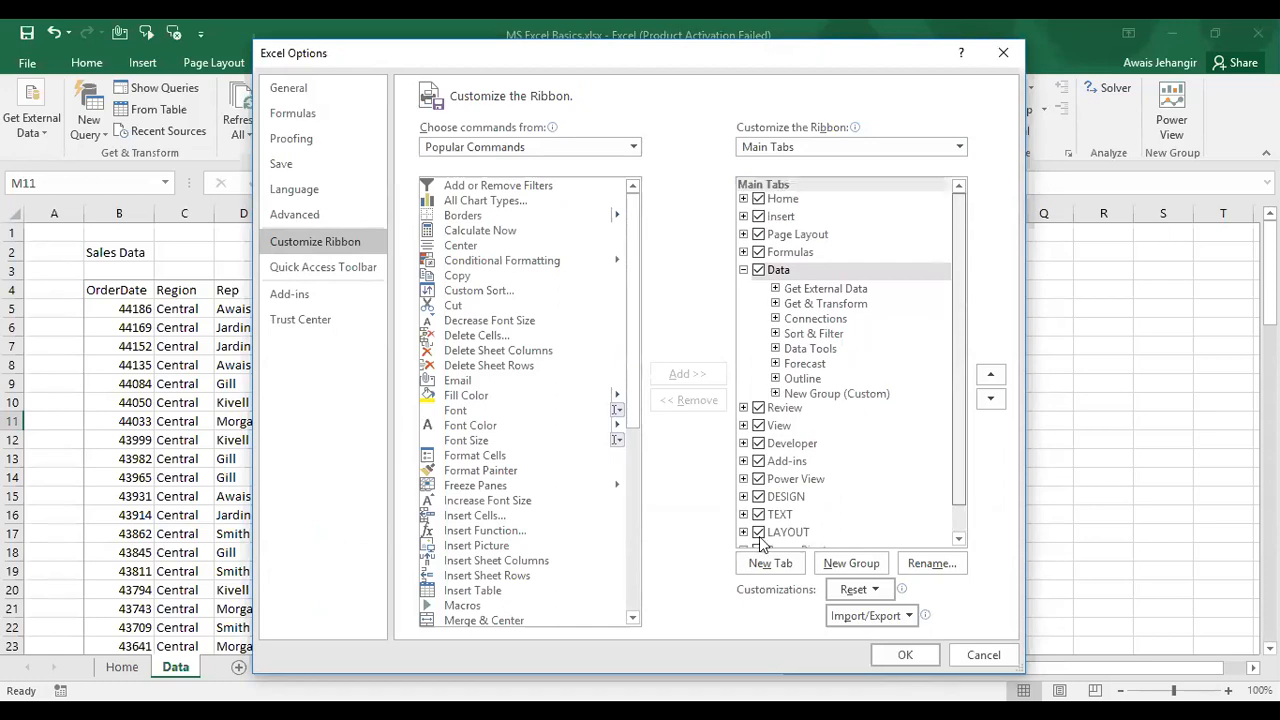
pyautogui.scroll(-1, 766, 472)
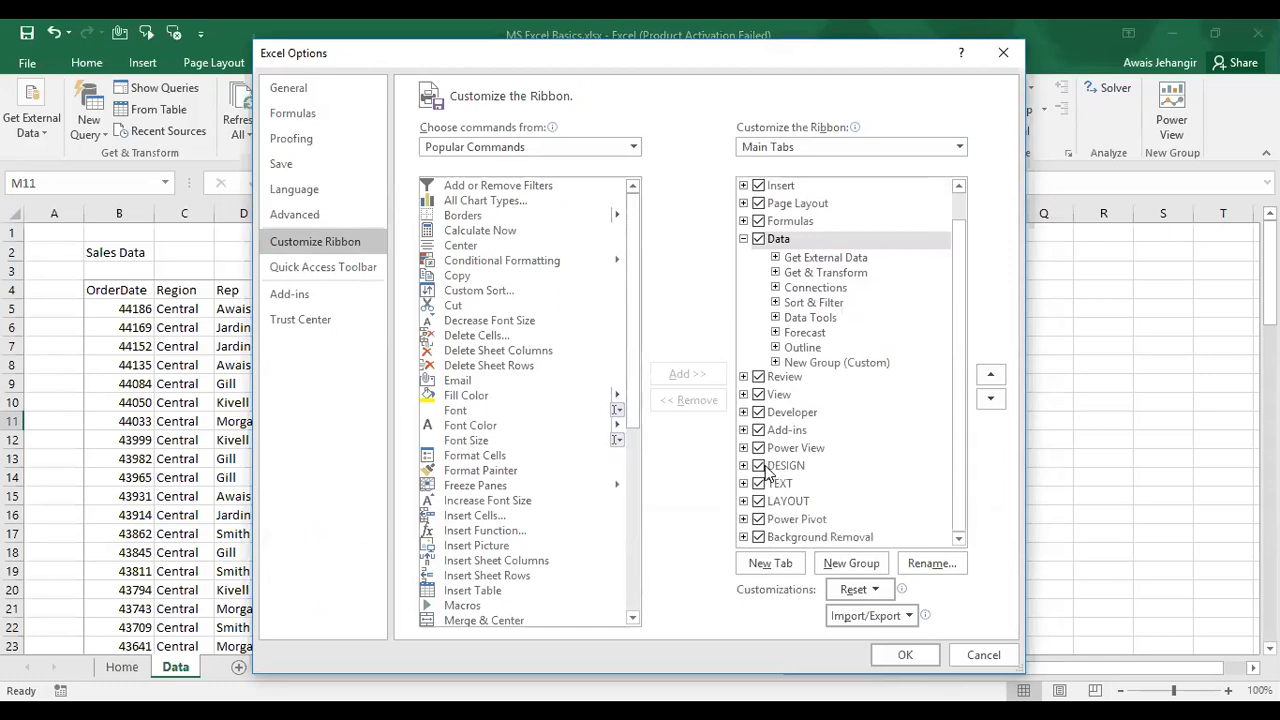
pyautogui.click(1001, 54)
pyautogui.click(38, 60)
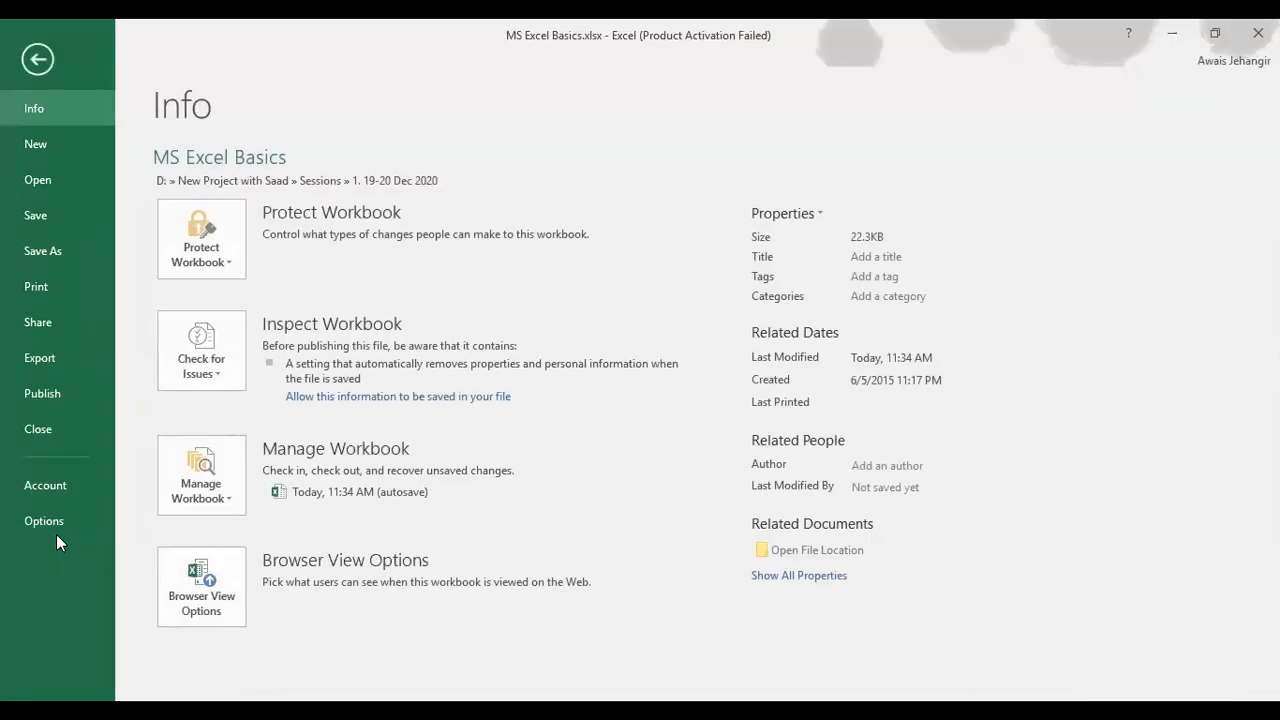
pyautogui.click(43, 521)
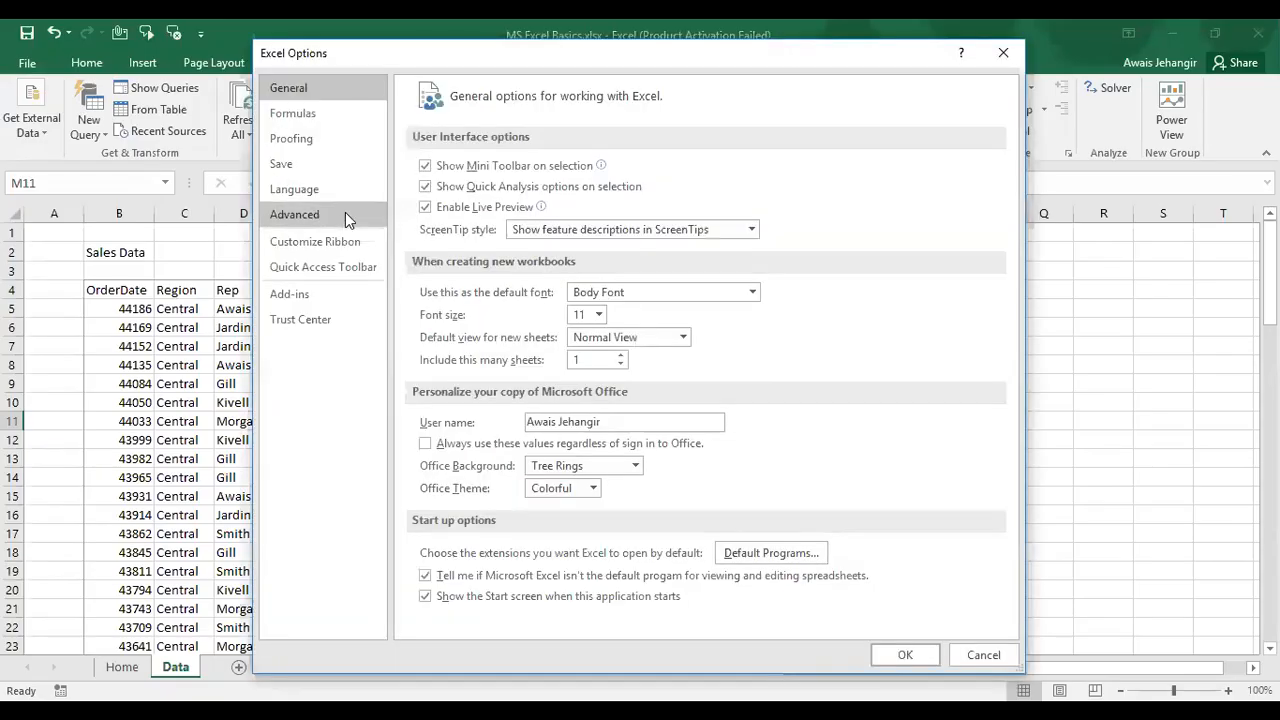
pyautogui.click(352, 246)
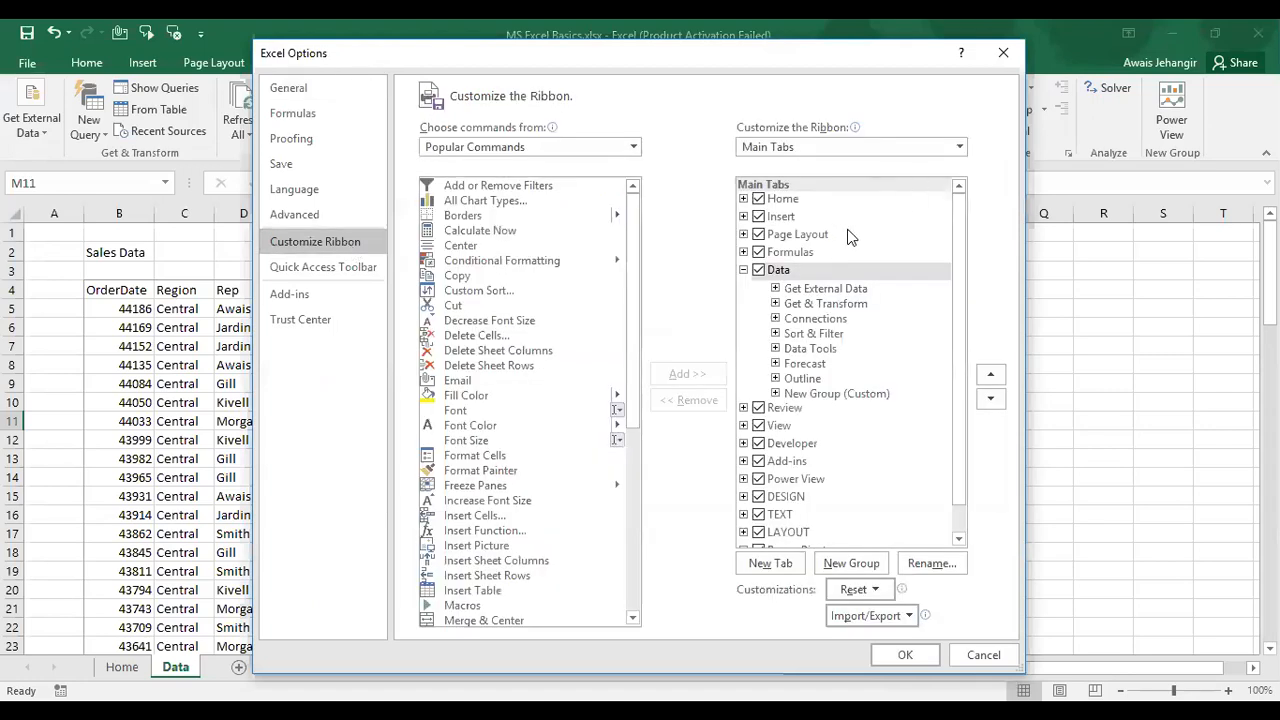
pyautogui.click(1001, 62)
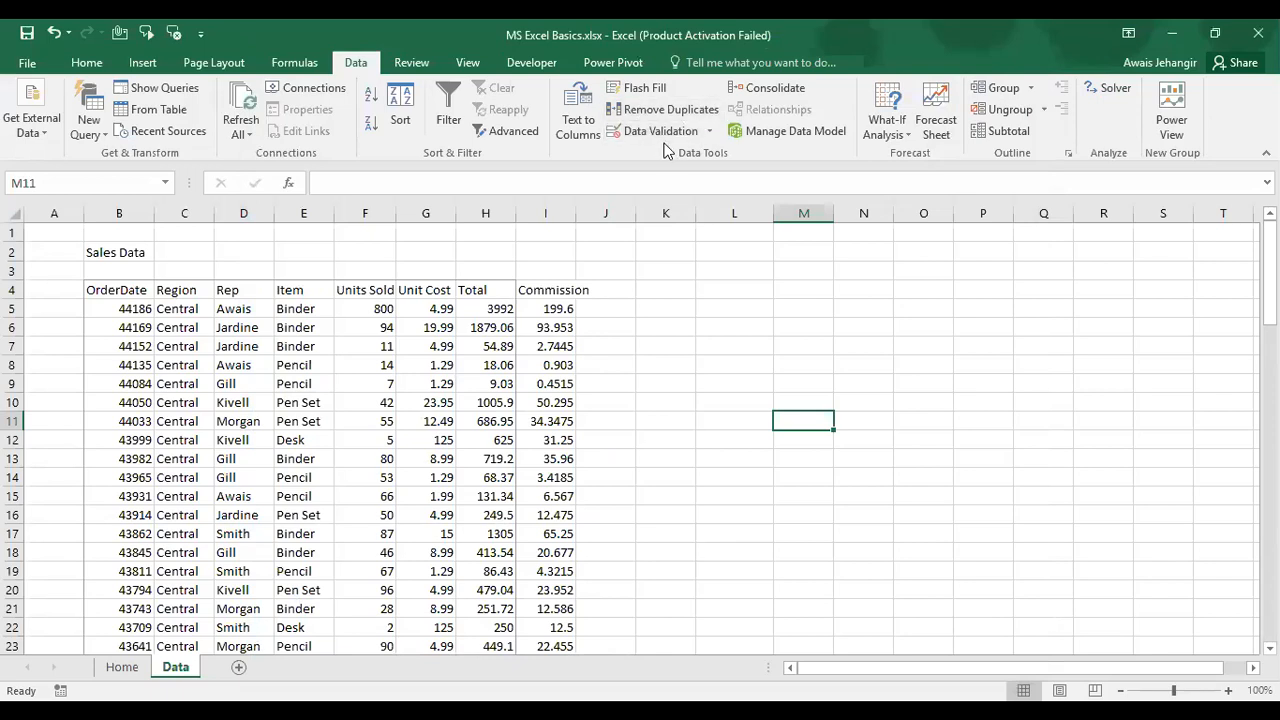
# Step: On the Home sheet, enter a Wingdings 'P' check mark in C5 for 2. Excel Tabs Overview
pyautogui.click(126, 672)
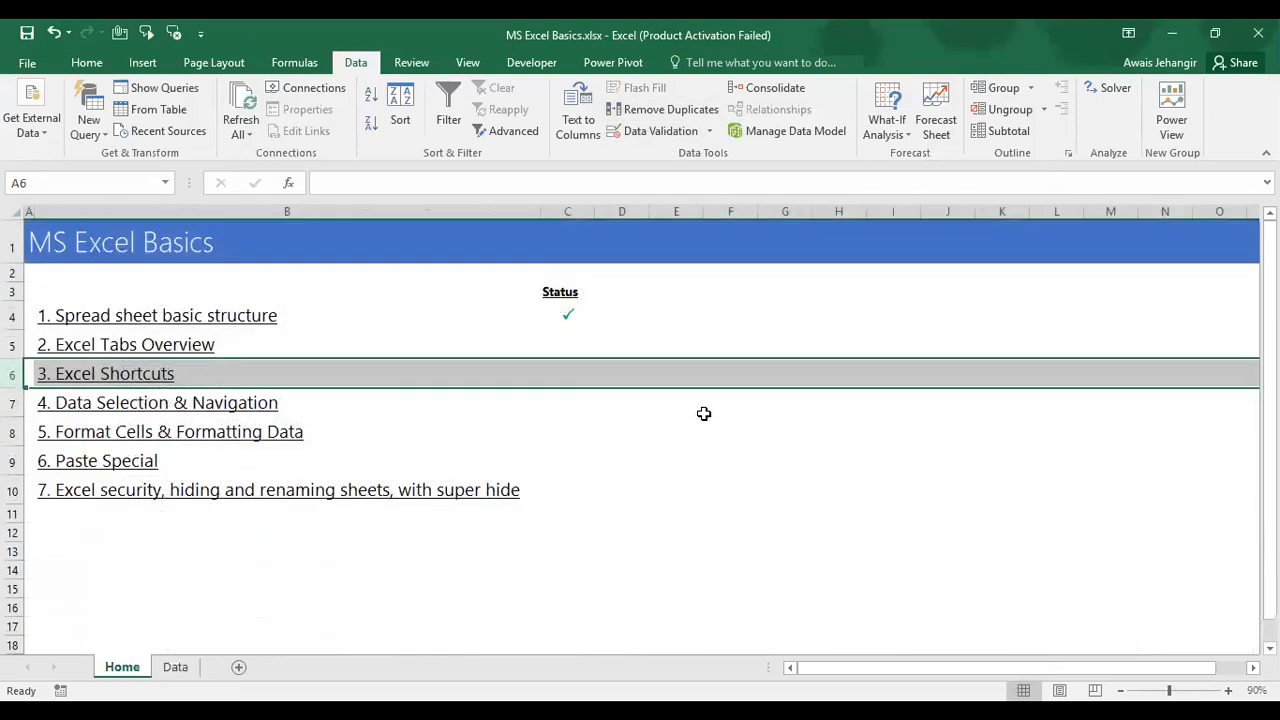
pyautogui.click(569, 337)
pyautogui.write('P')
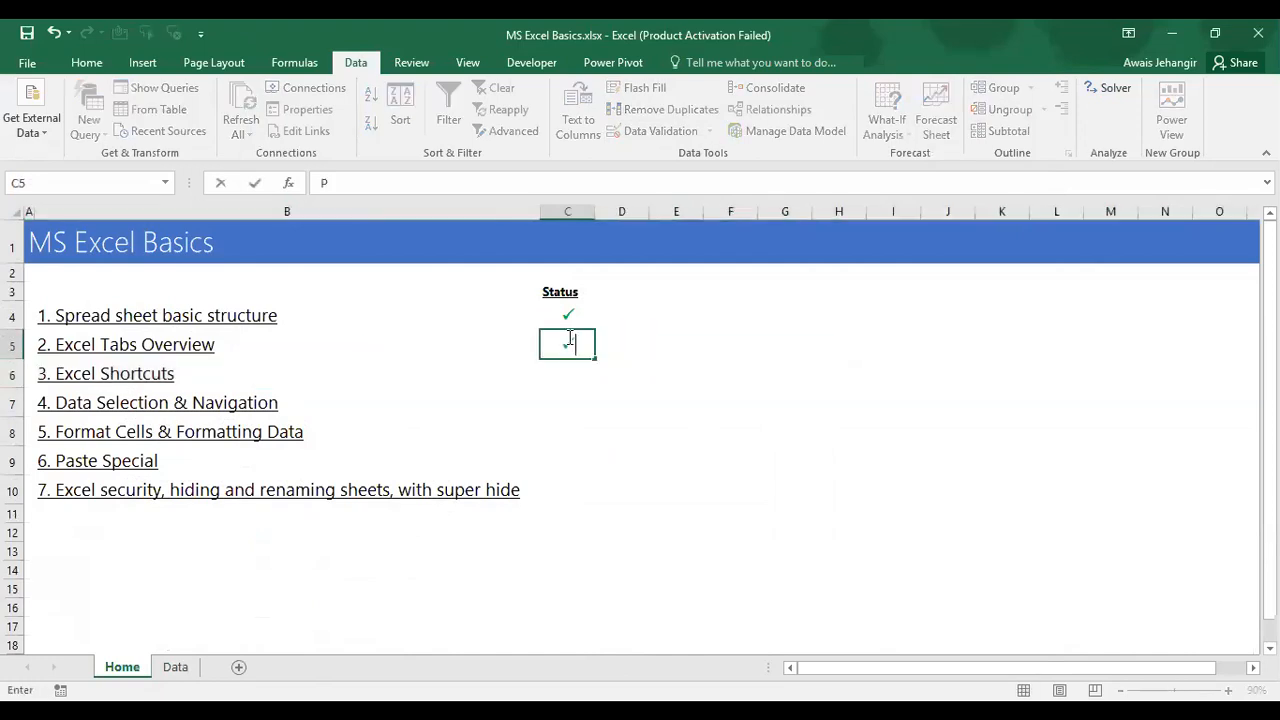
pyautogui.press('Return')
pyautogui.press('Left')
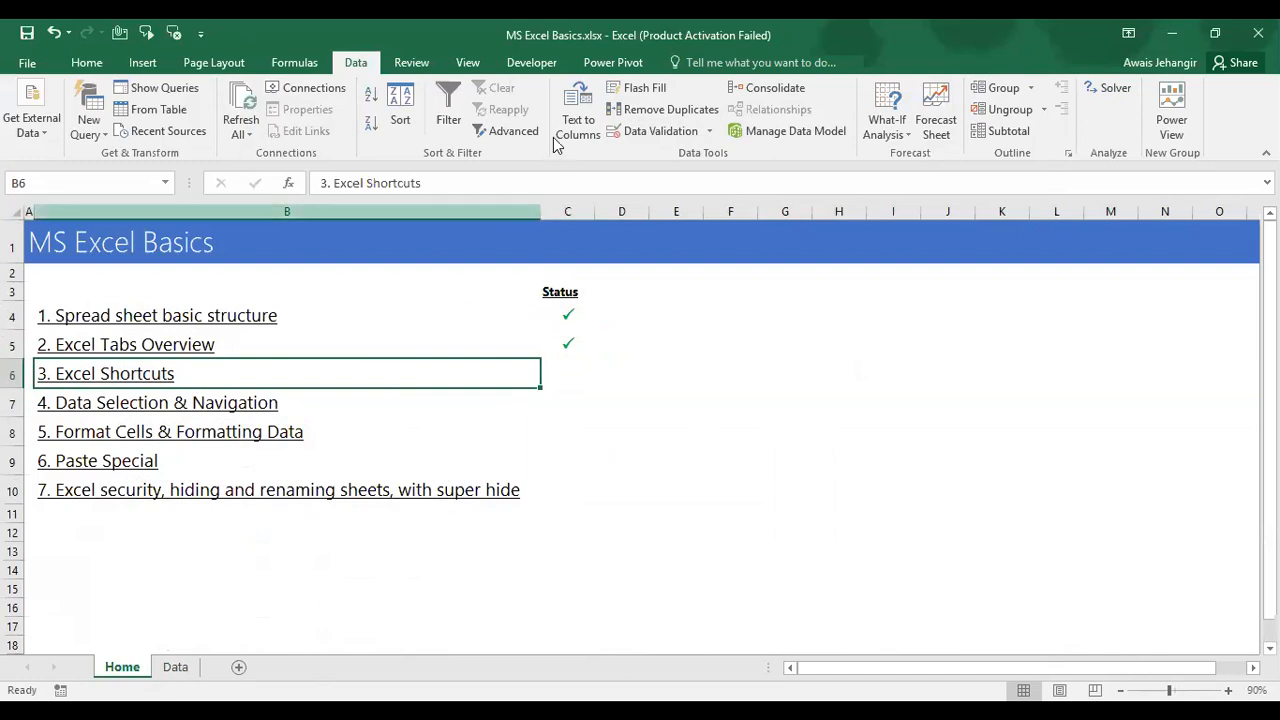
pyautogui.hotkey('alt', 'Tab')
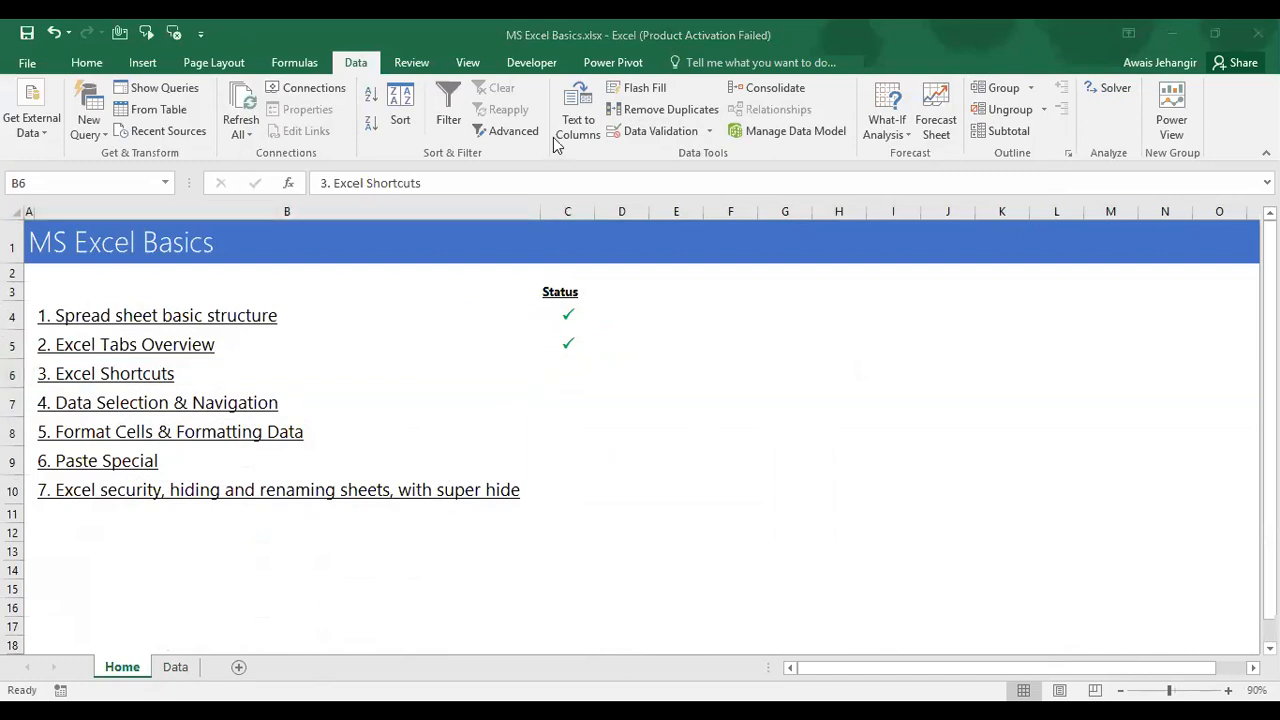
pyautogui.click(537, 367)
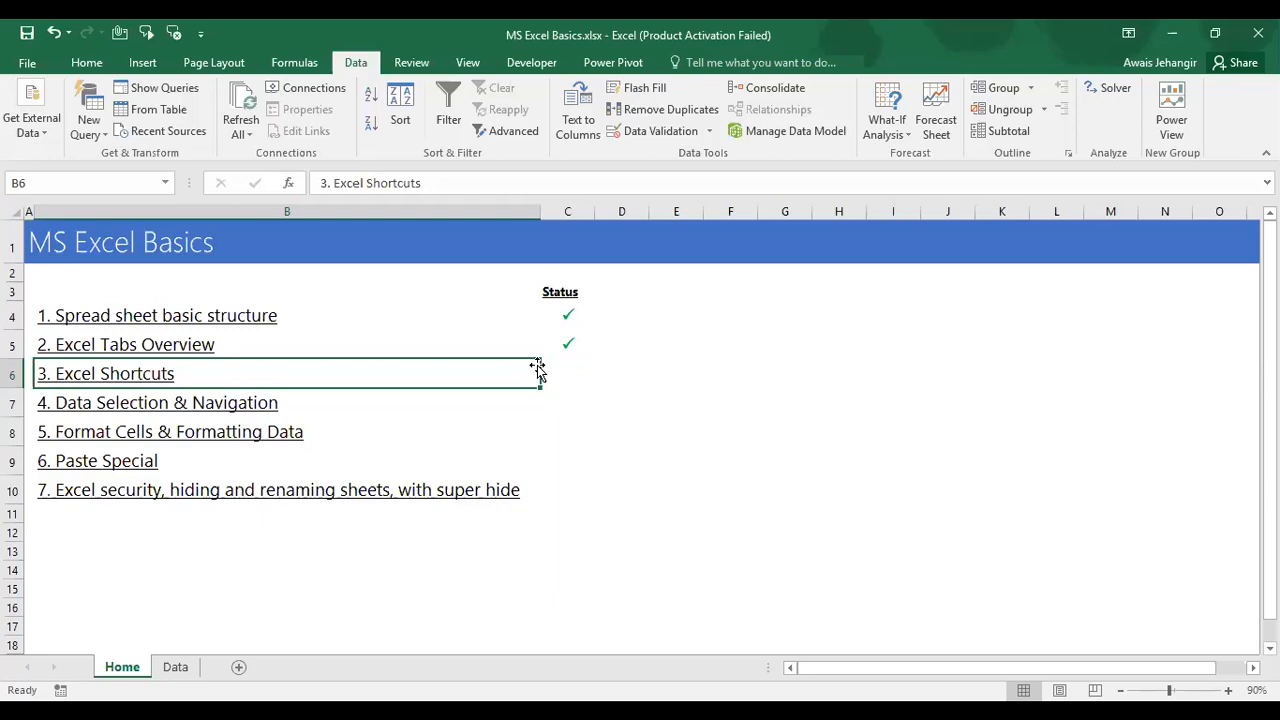
pyautogui.press('alt')
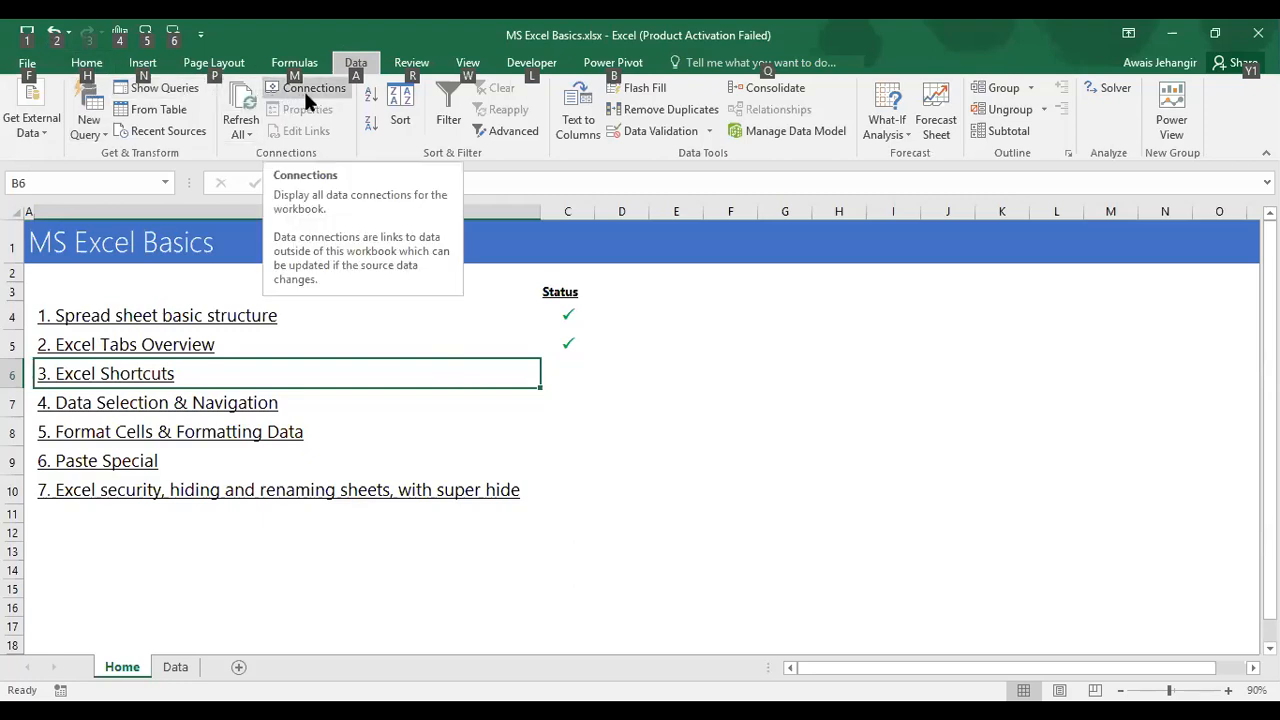
pyautogui.press('alt')
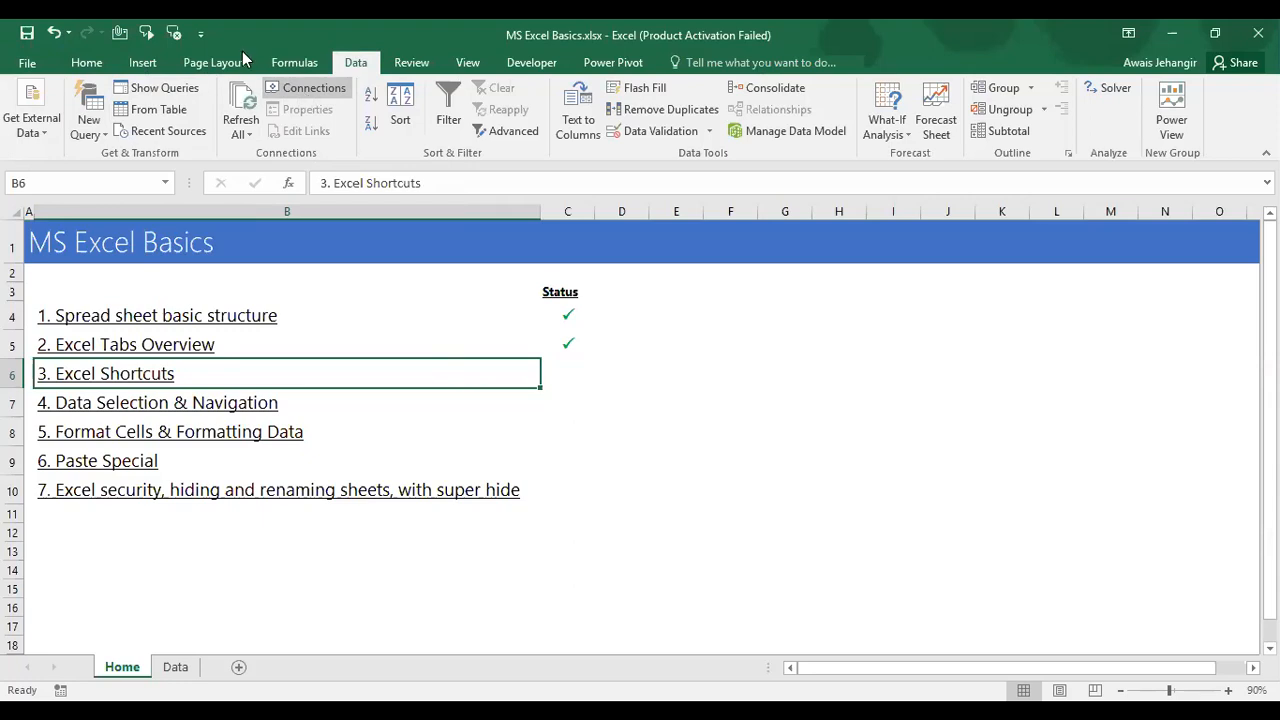
pyautogui.click(86, 64)
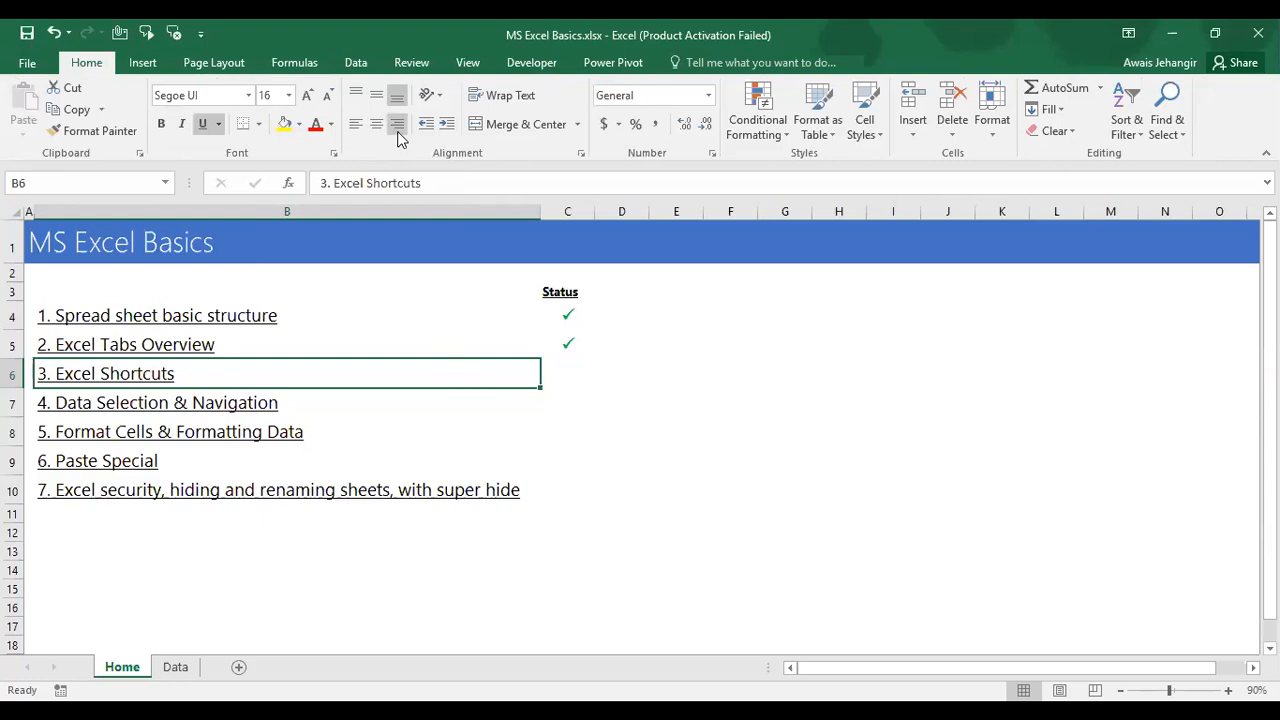
pyautogui.click(344, 60)
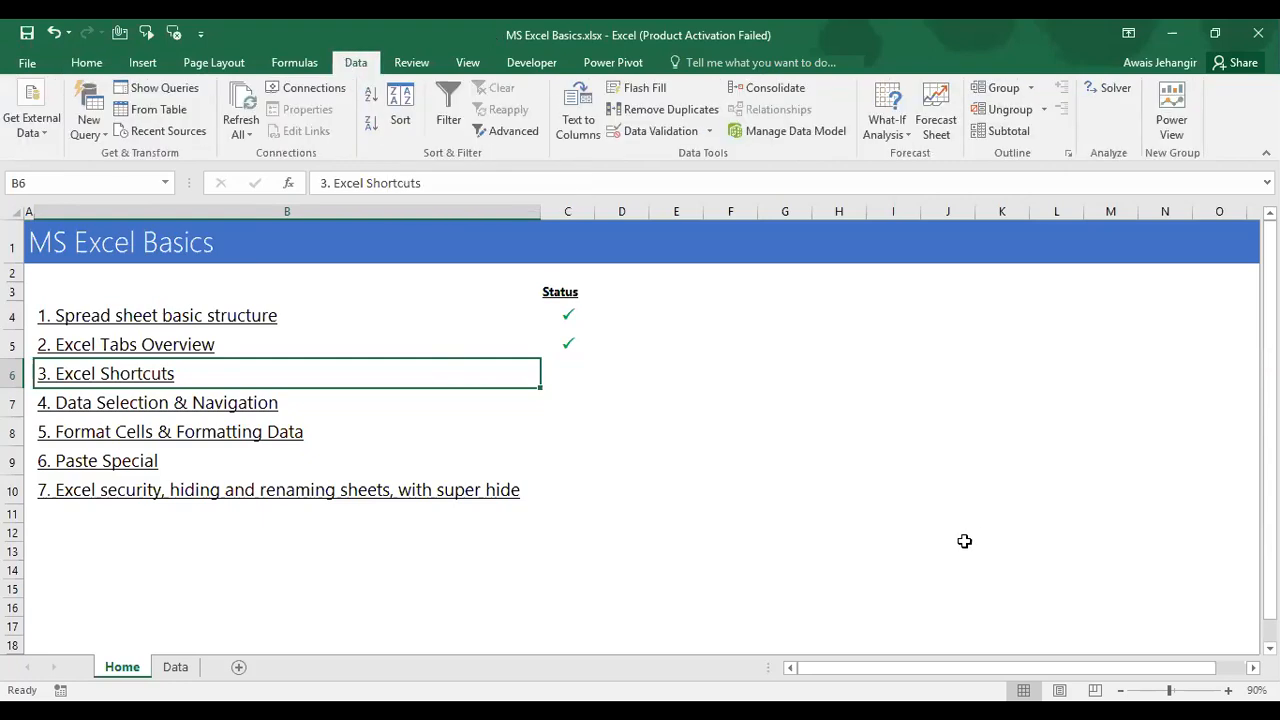
pyautogui.press('alt')
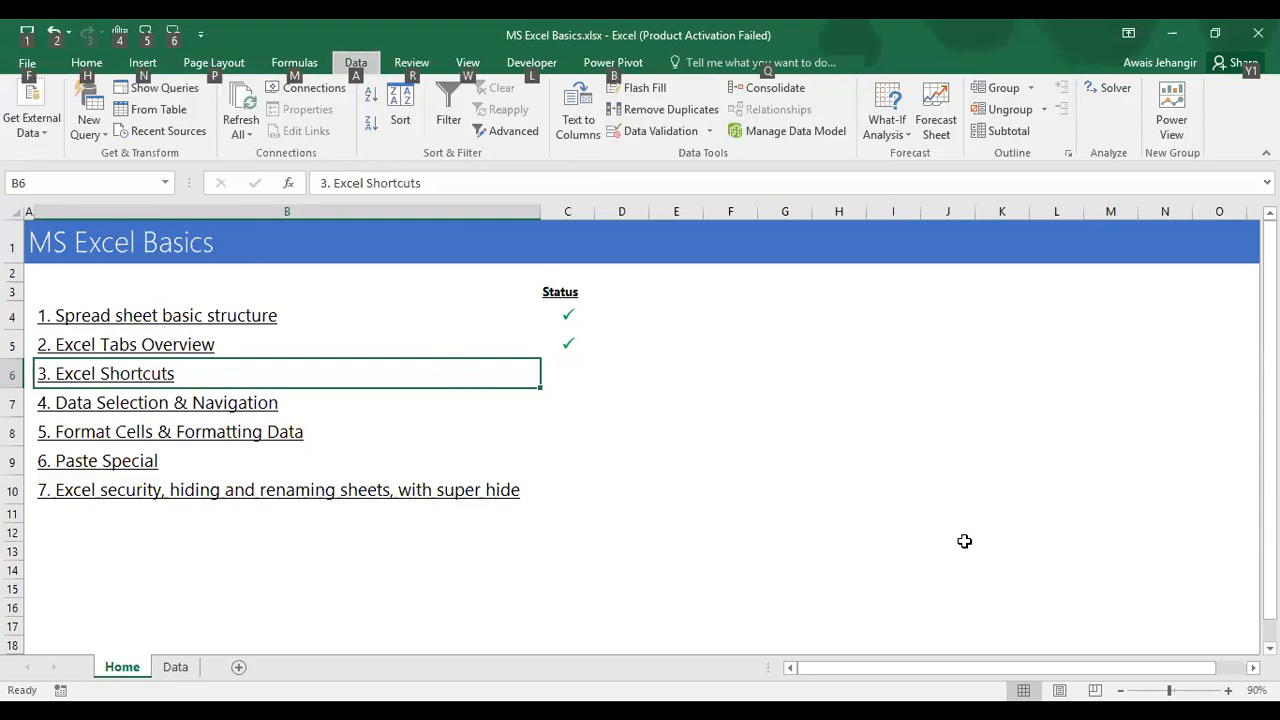
pyautogui.press('h')
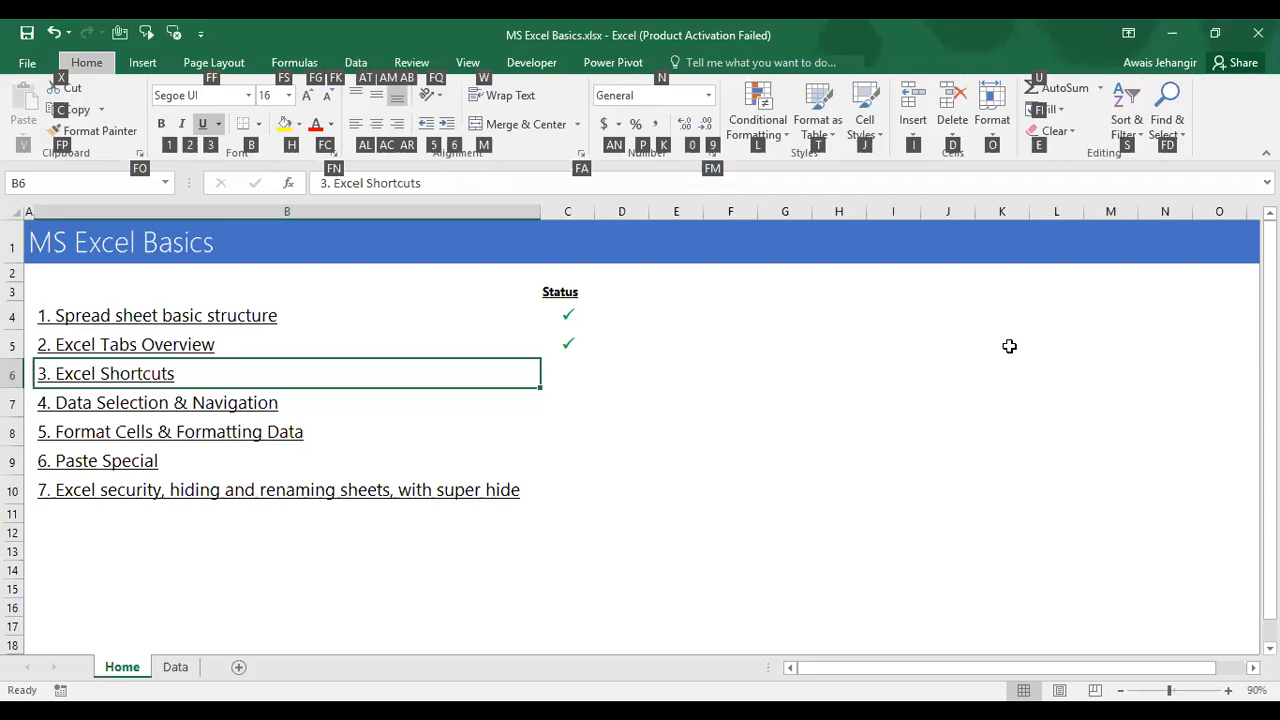
pyautogui.press('a')
pyautogui.press('r')
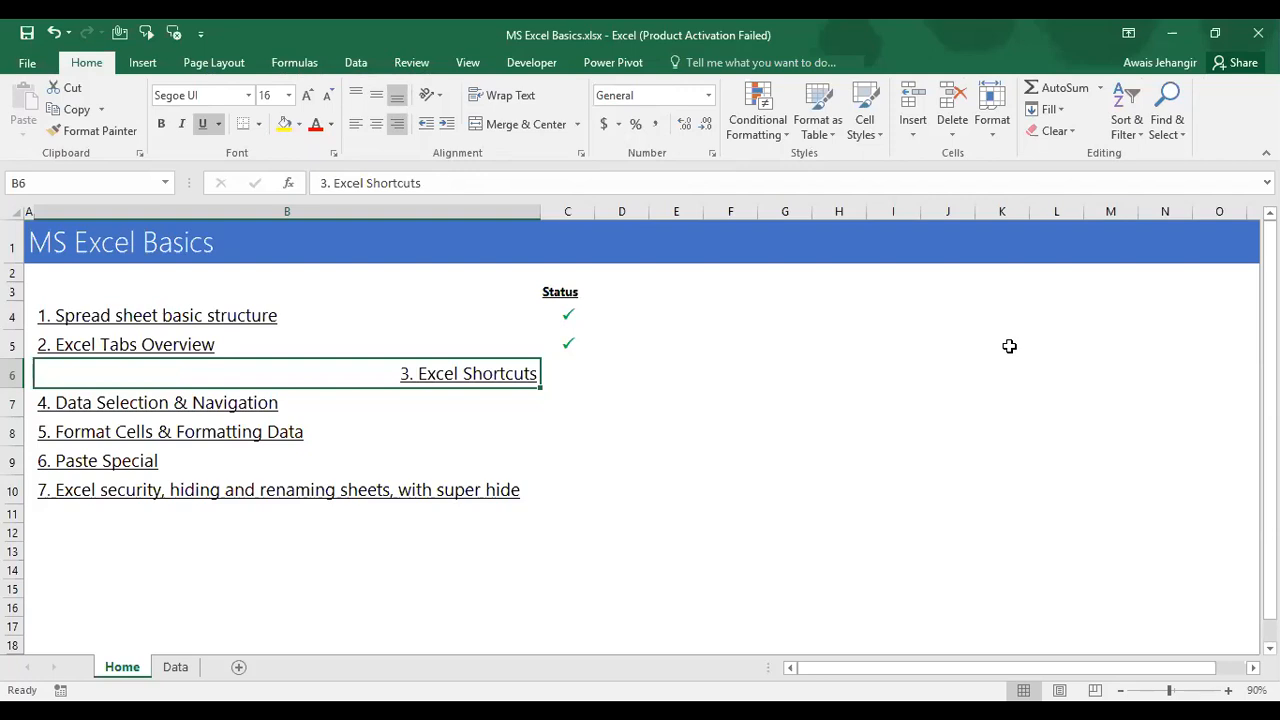
pyautogui.press('Down')
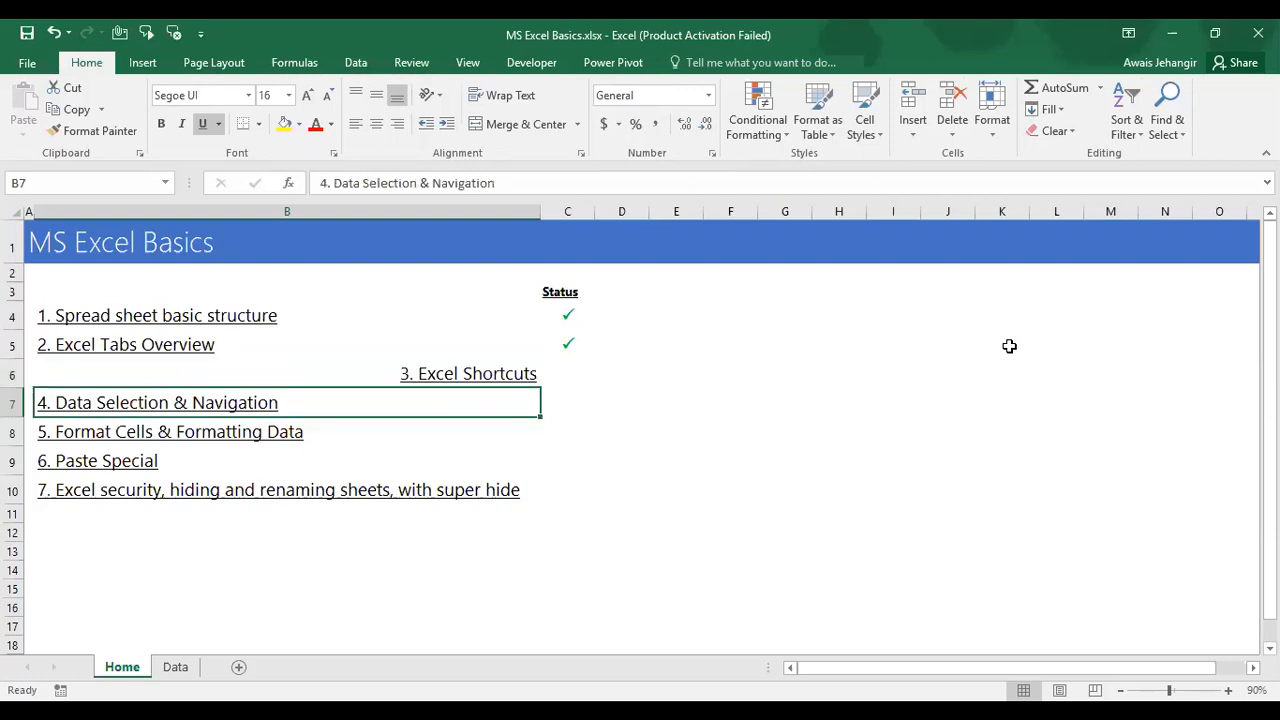
pyautogui.hotkey('alt', 'h')
pyautogui.press('a')
pyautogui.press('r')
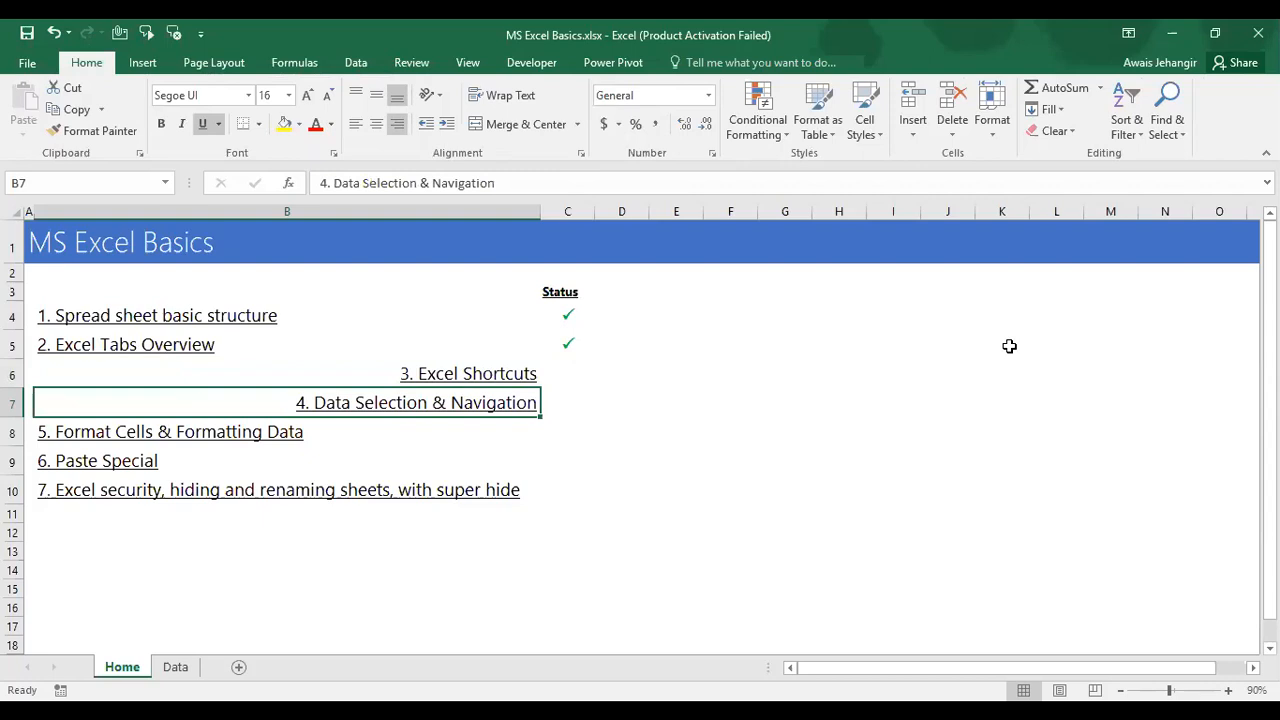
pyautogui.hotkey('ctrl', 'z')
pyautogui.hotkey('ctrl', 'z')
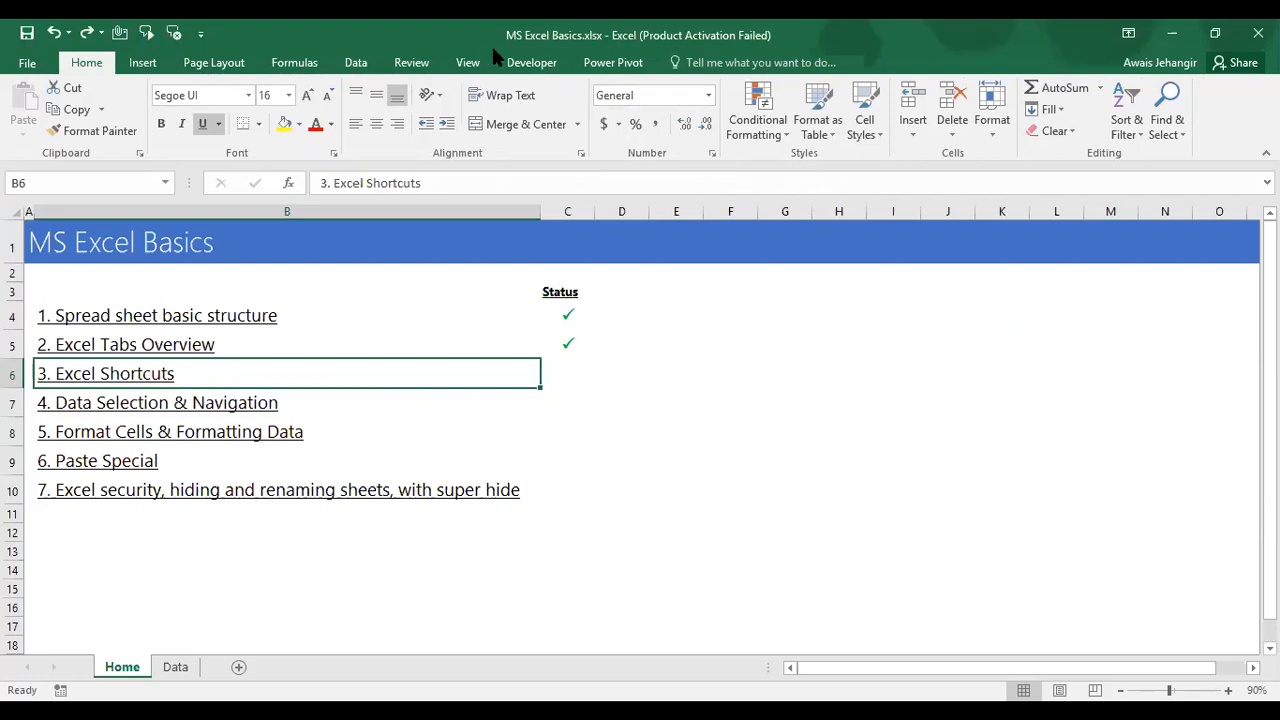
# Step: Freeze the rows above row 6 via View > Freeze Panes, then unfreeze the panes
pyautogui.click(470, 62)
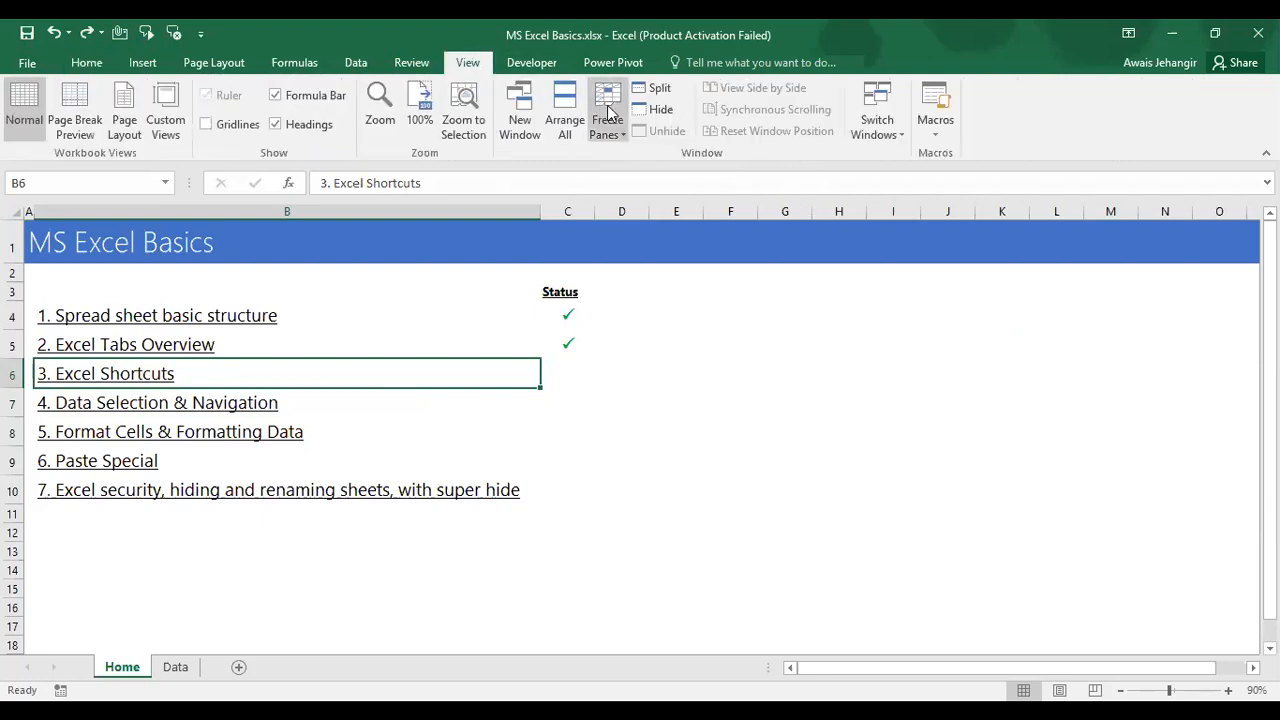
pyautogui.click(89, 64)
pyautogui.press('alt')
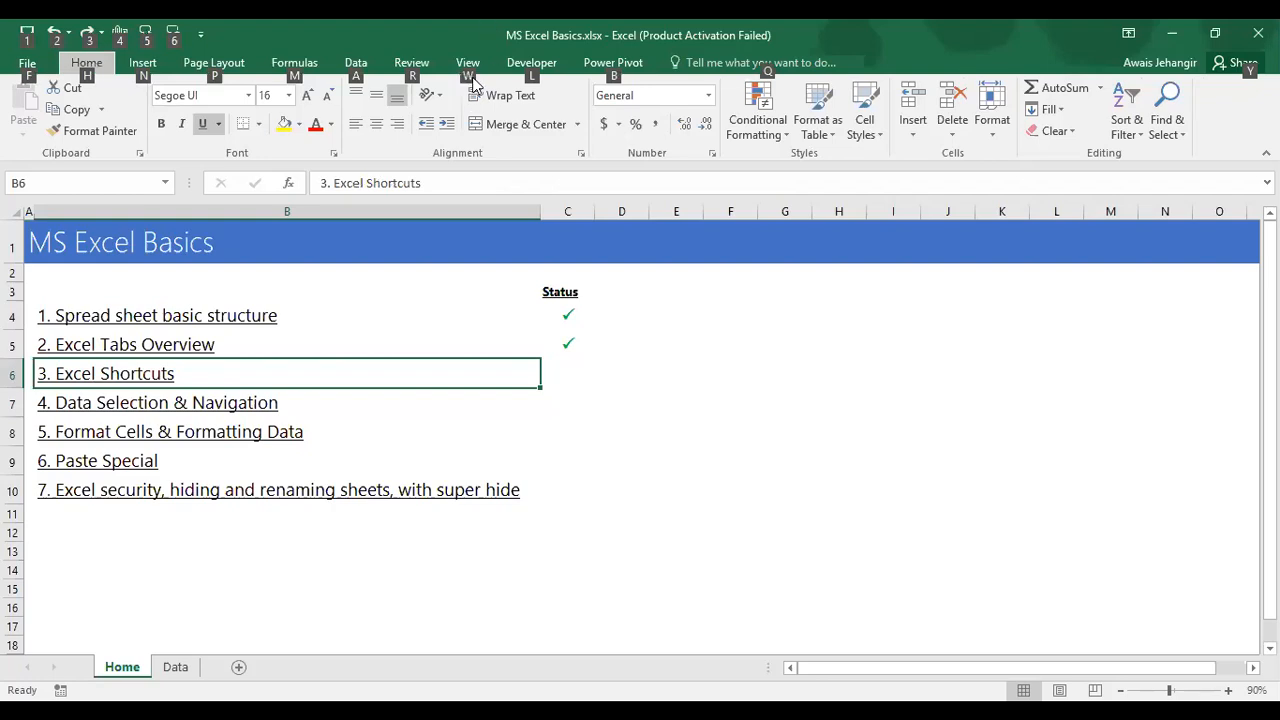
pyautogui.press('w')
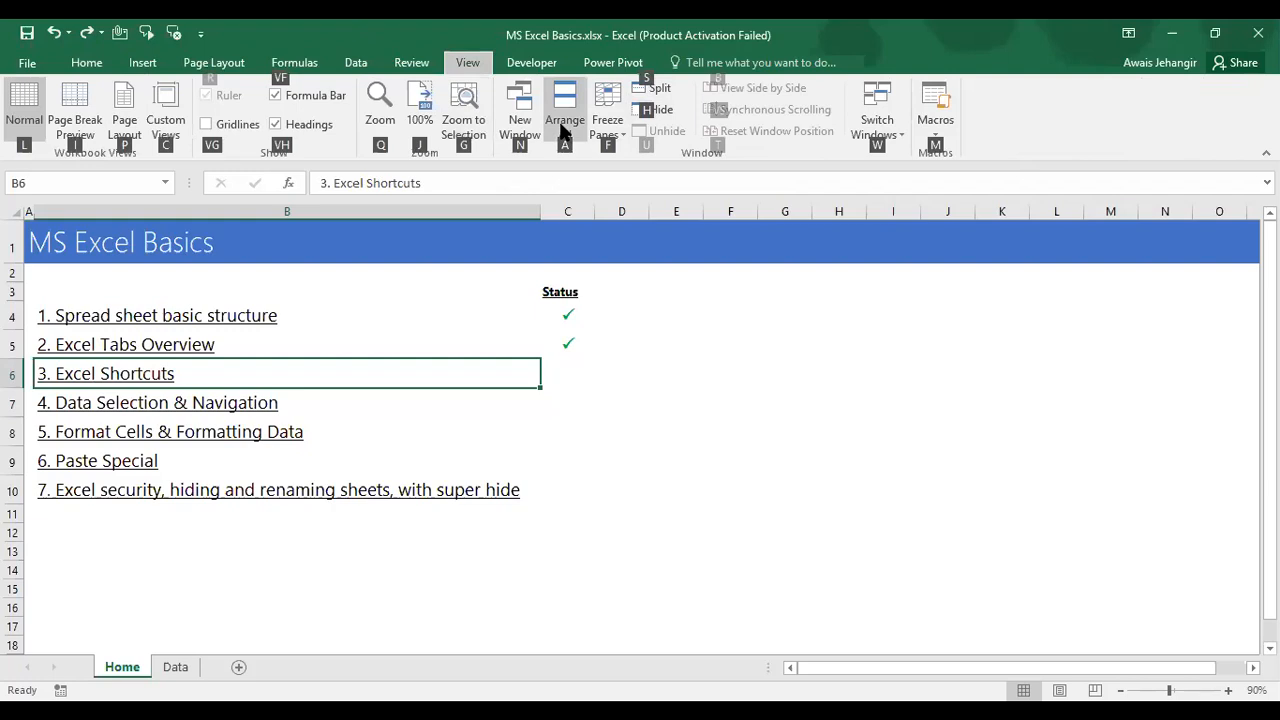
pyautogui.press('f')
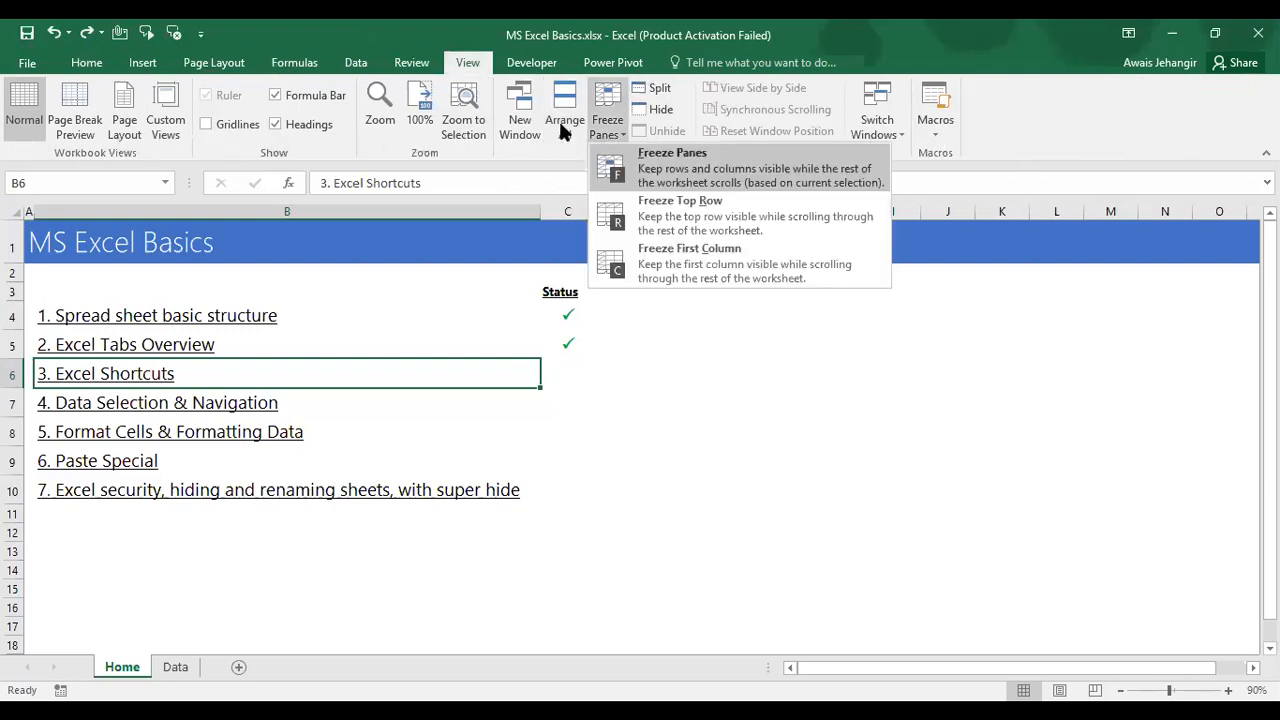
pyautogui.click(668, 190)
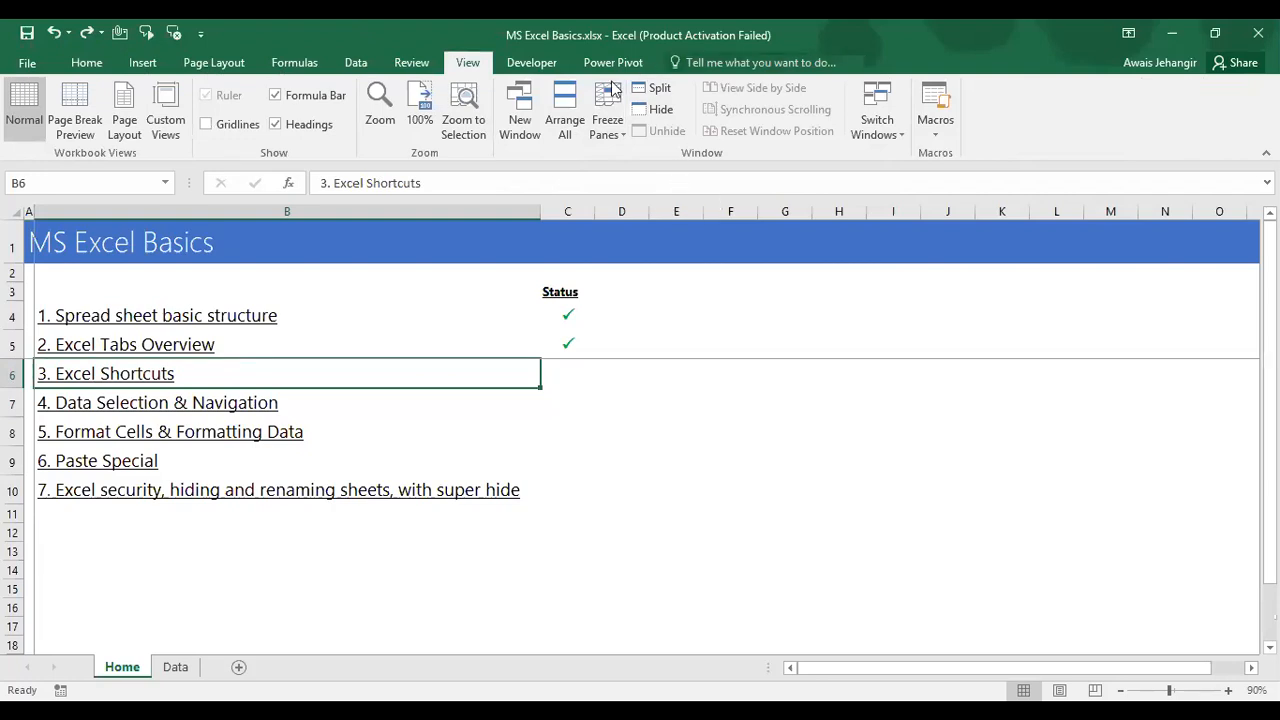
pyautogui.click(612, 94)
pyautogui.click(682, 163)
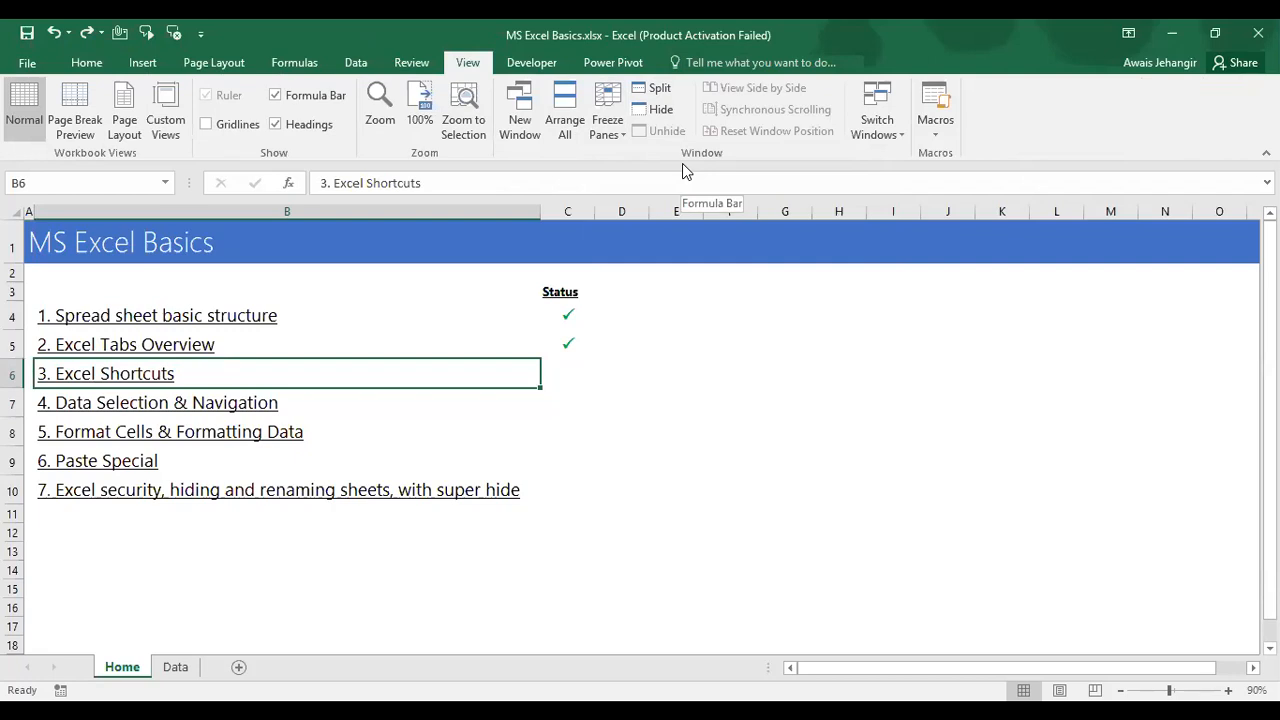
pyautogui.press('Right')
pyautogui.press('Right')
pyautogui.press('Right')
pyautogui.press('Left')
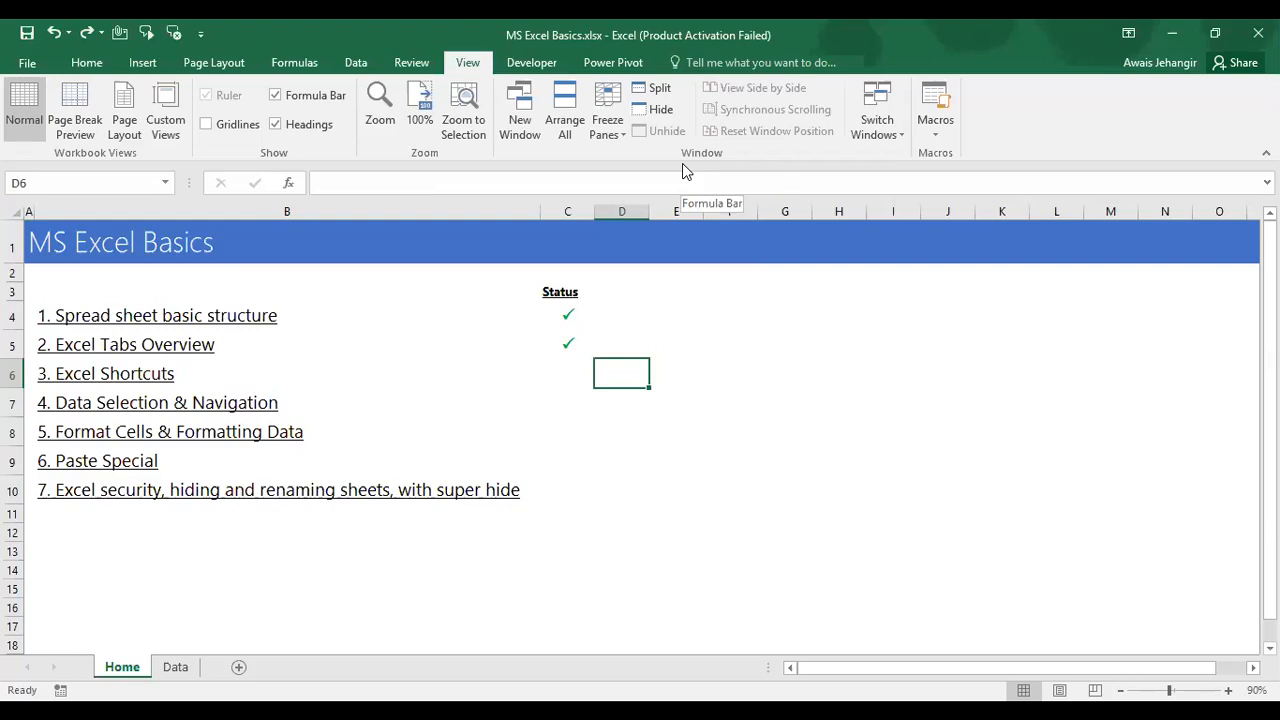
pyautogui.press('Left')
pyautogui.press('Left')
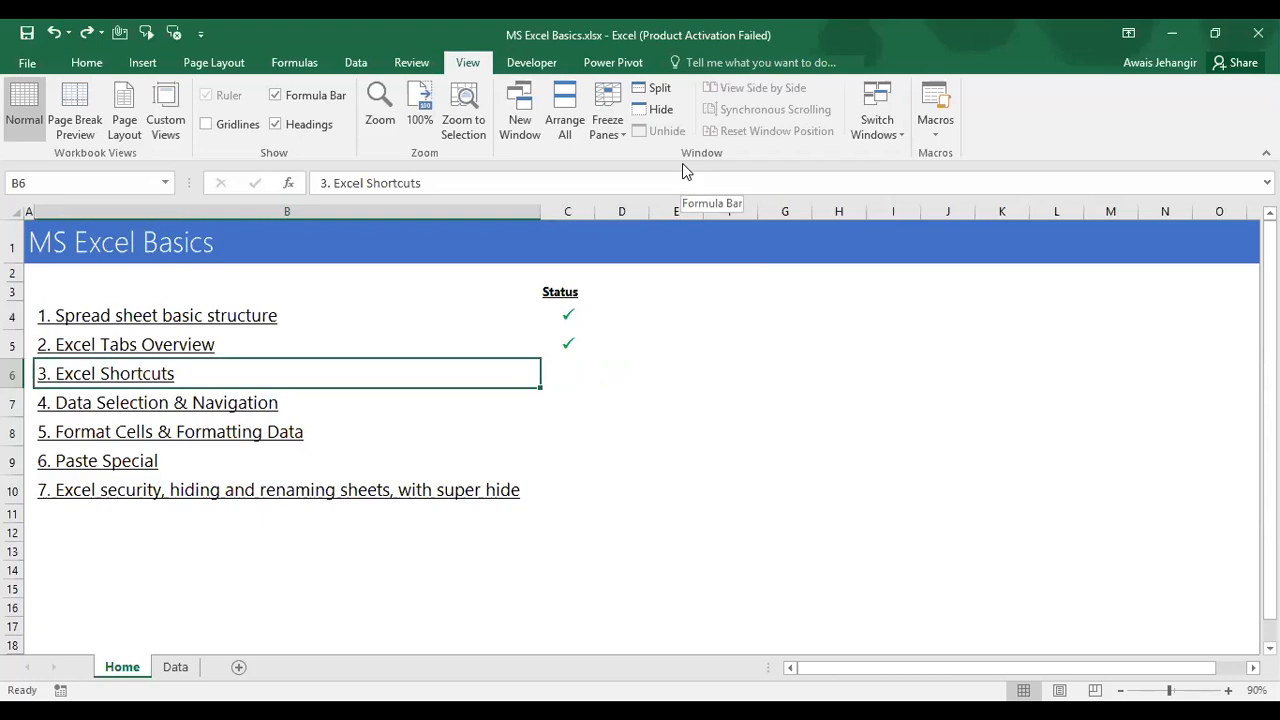
pyautogui.hotkey('ctrl', 'c')
pyautogui.press('Right')
pyautogui.press('Right')
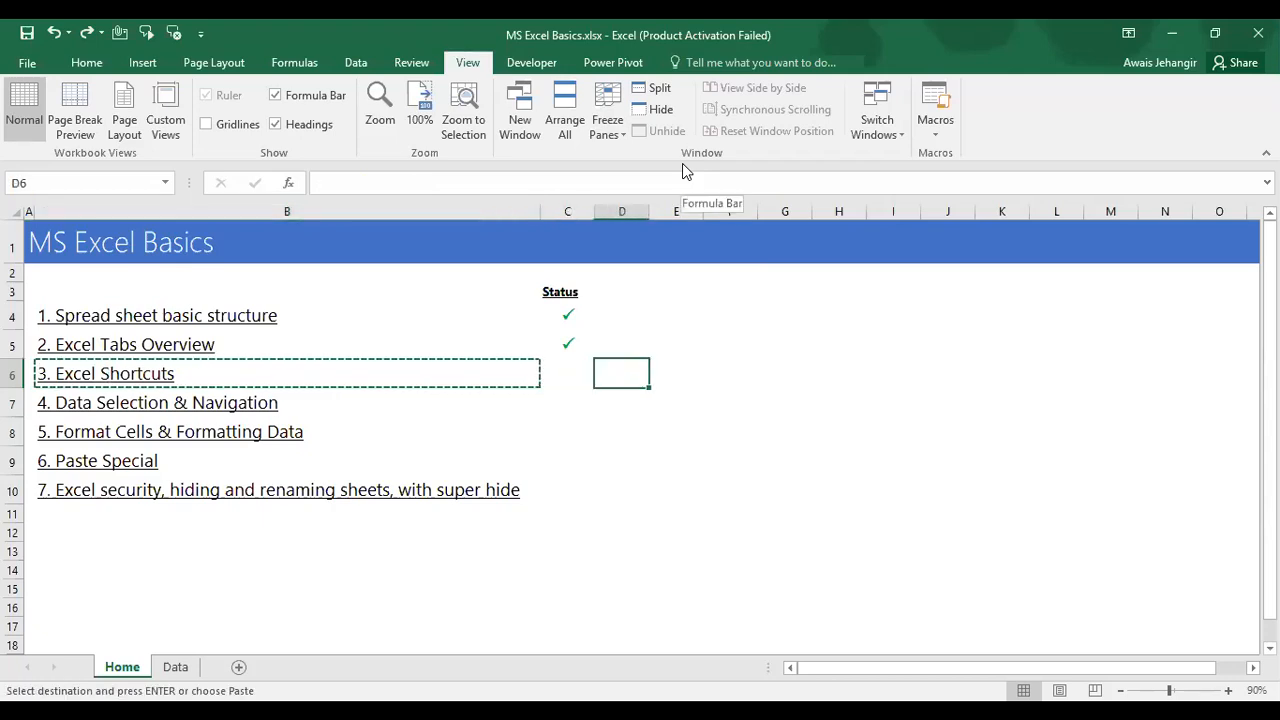
pyautogui.press('alt')
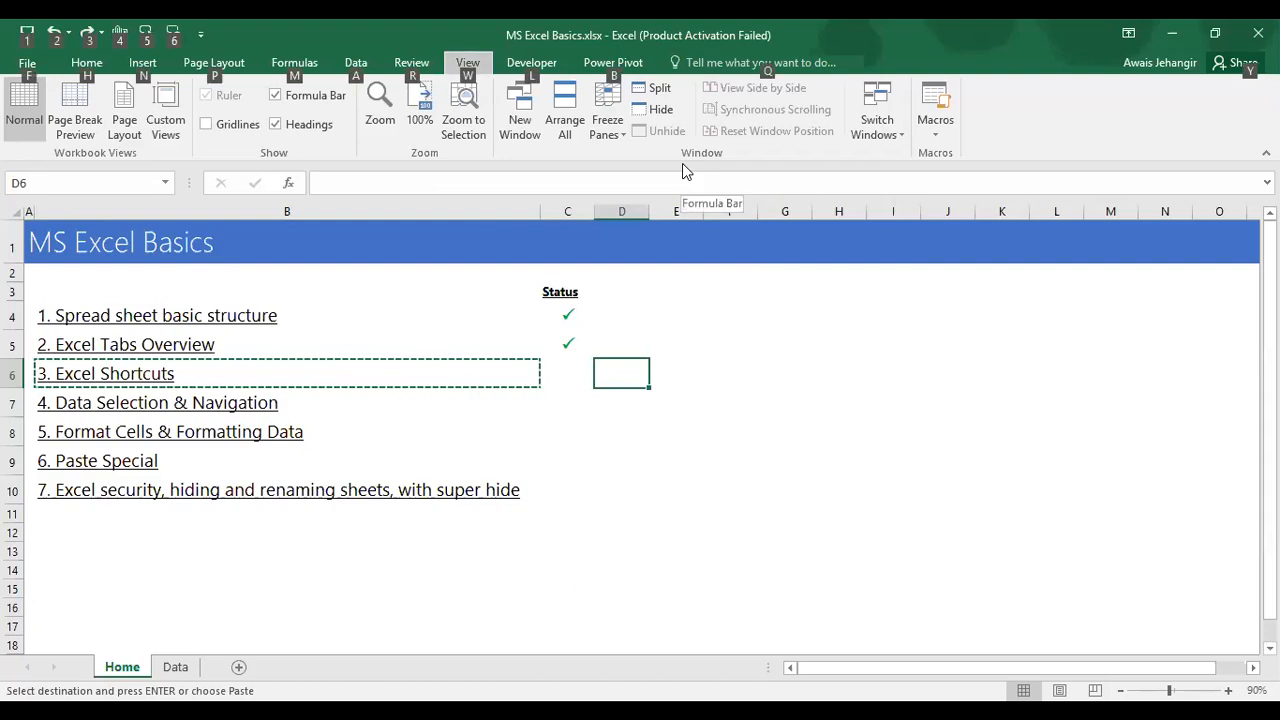
pyautogui.press('e')
pyautogui.press('s')
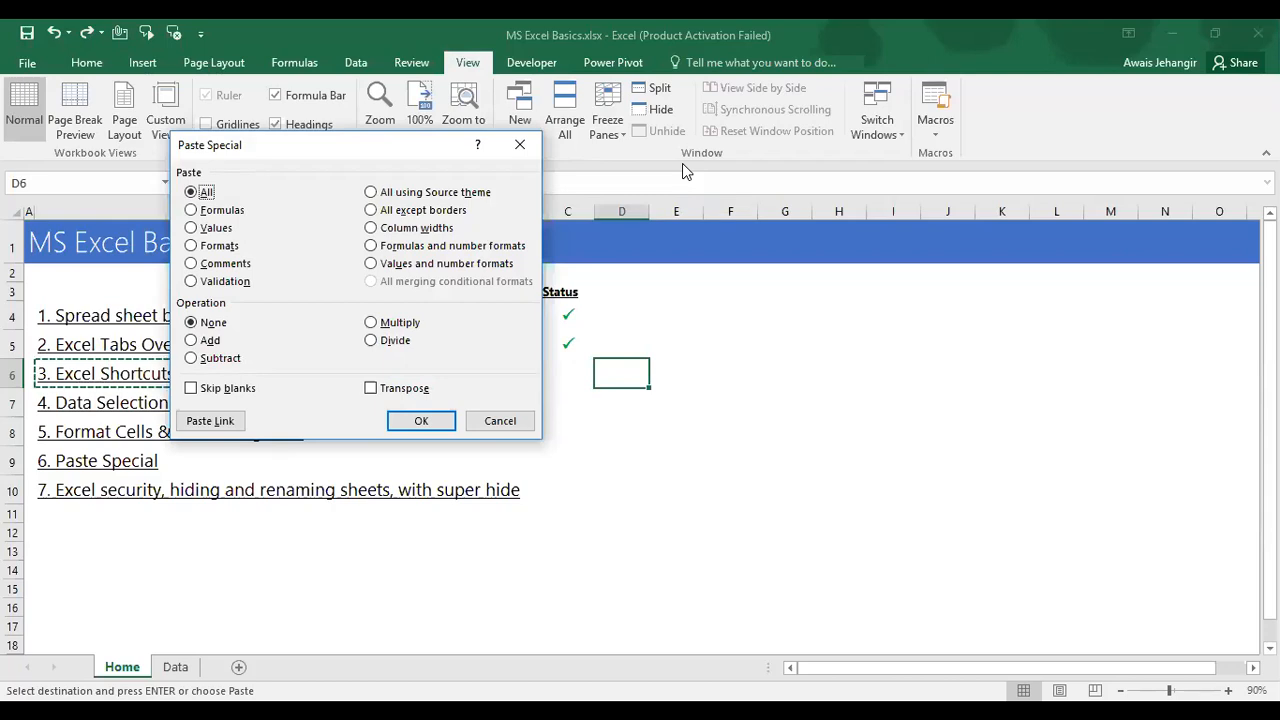
pyautogui.press('Escape')
pyautogui.press('Escape')
pyautogui.press('Left')
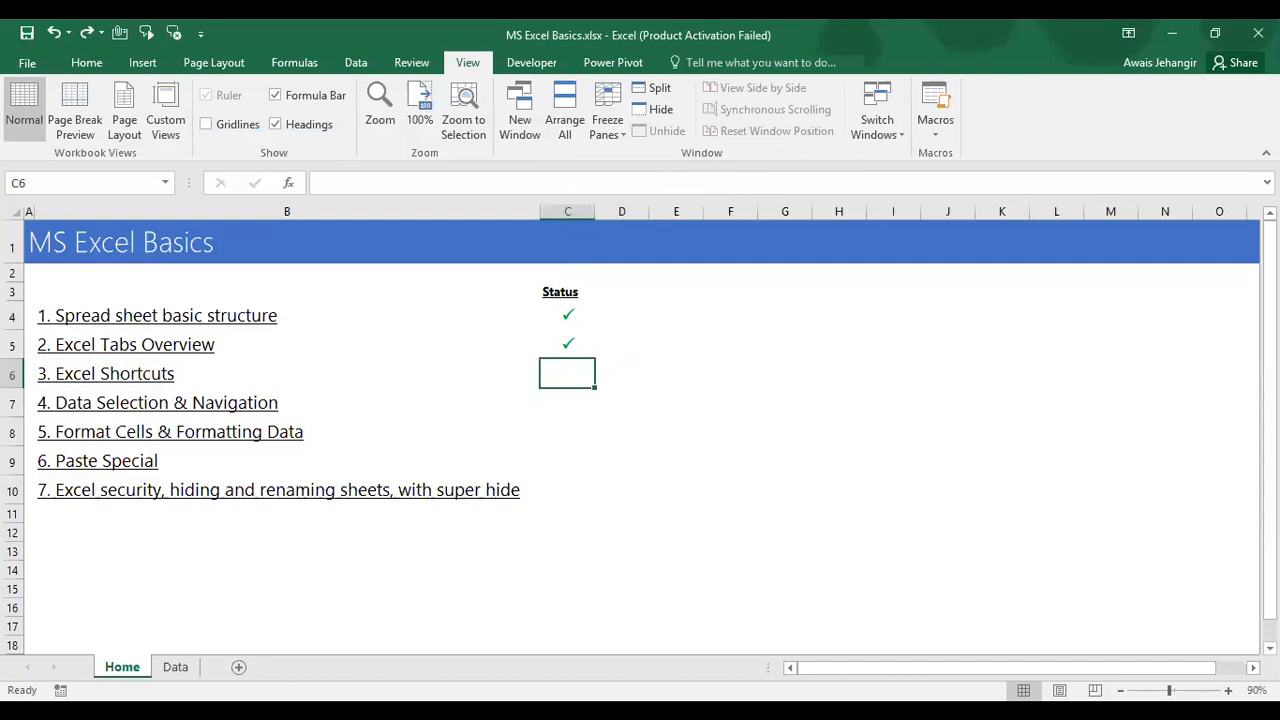
pyautogui.hotkey('alt', 'Tab')
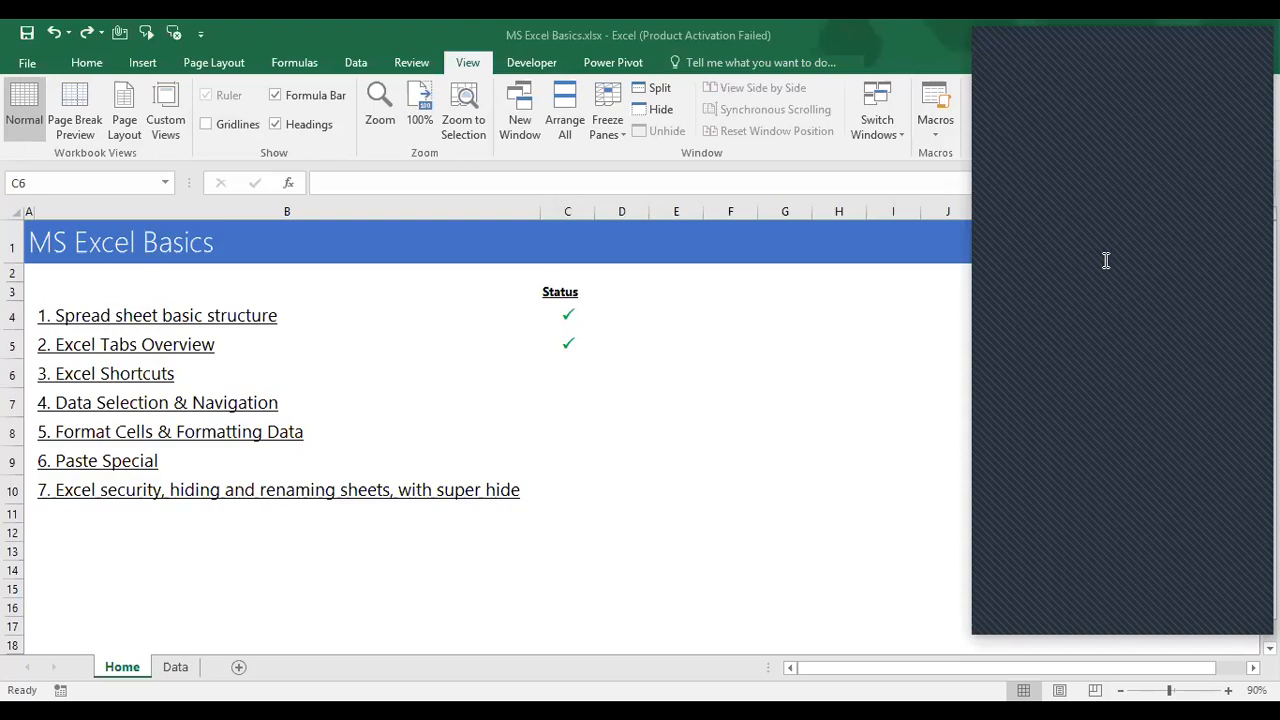
# Step: Enter a Wingdings 'P' check mark in C6 for 3. Excel Shortcuts, correcting a lowercase p
pyautogui.hotkey('alt', 'Tab')
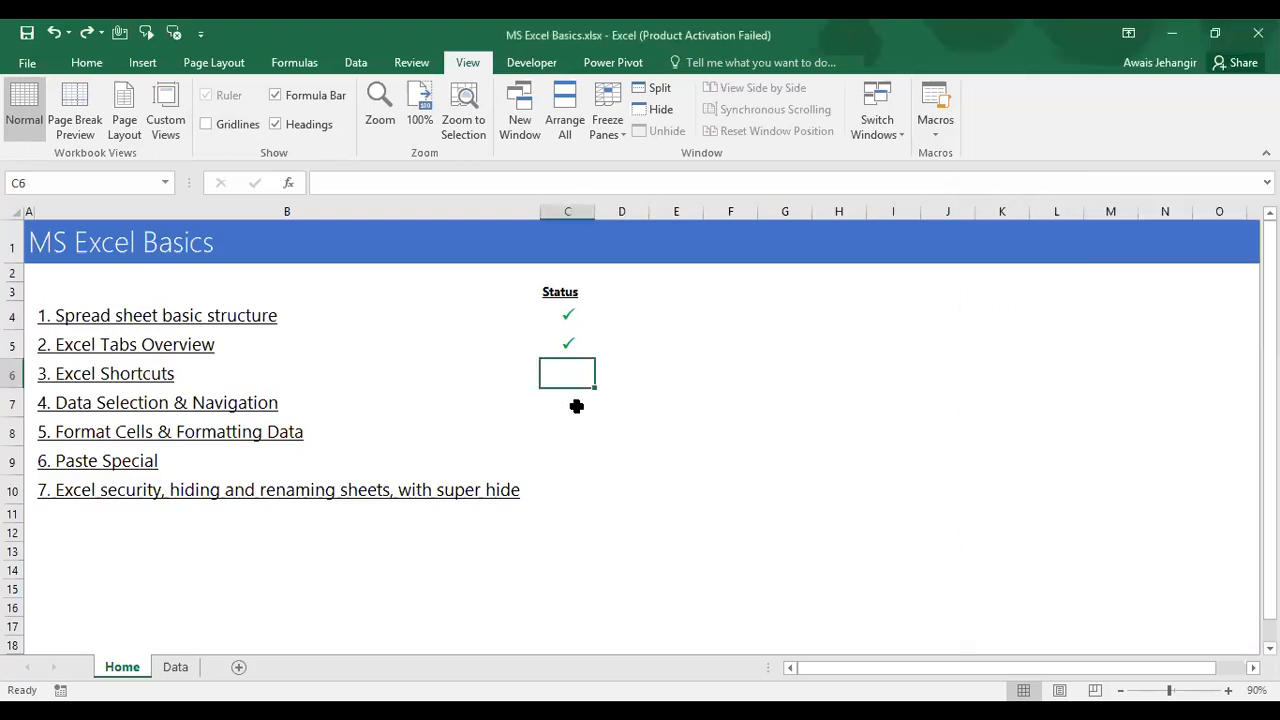
pyautogui.write('p')
pyautogui.press('BackSpace')
pyautogui.write('P')
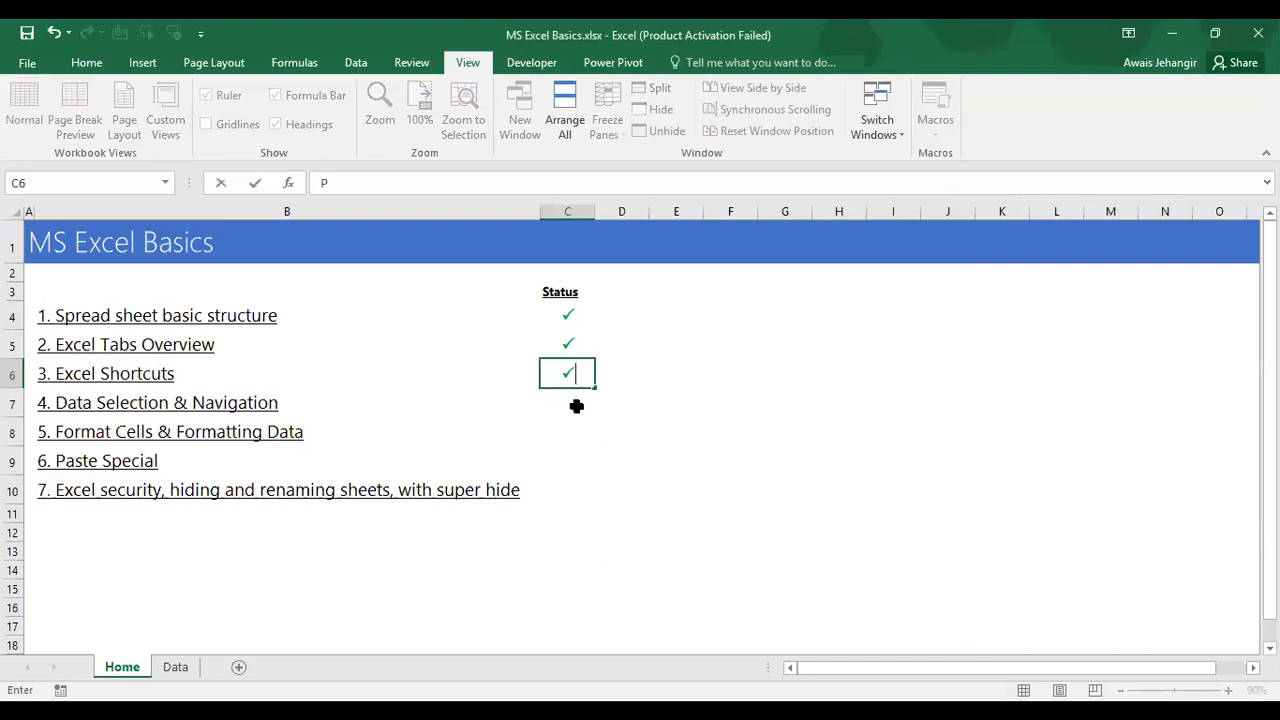
pyautogui.press('Return')
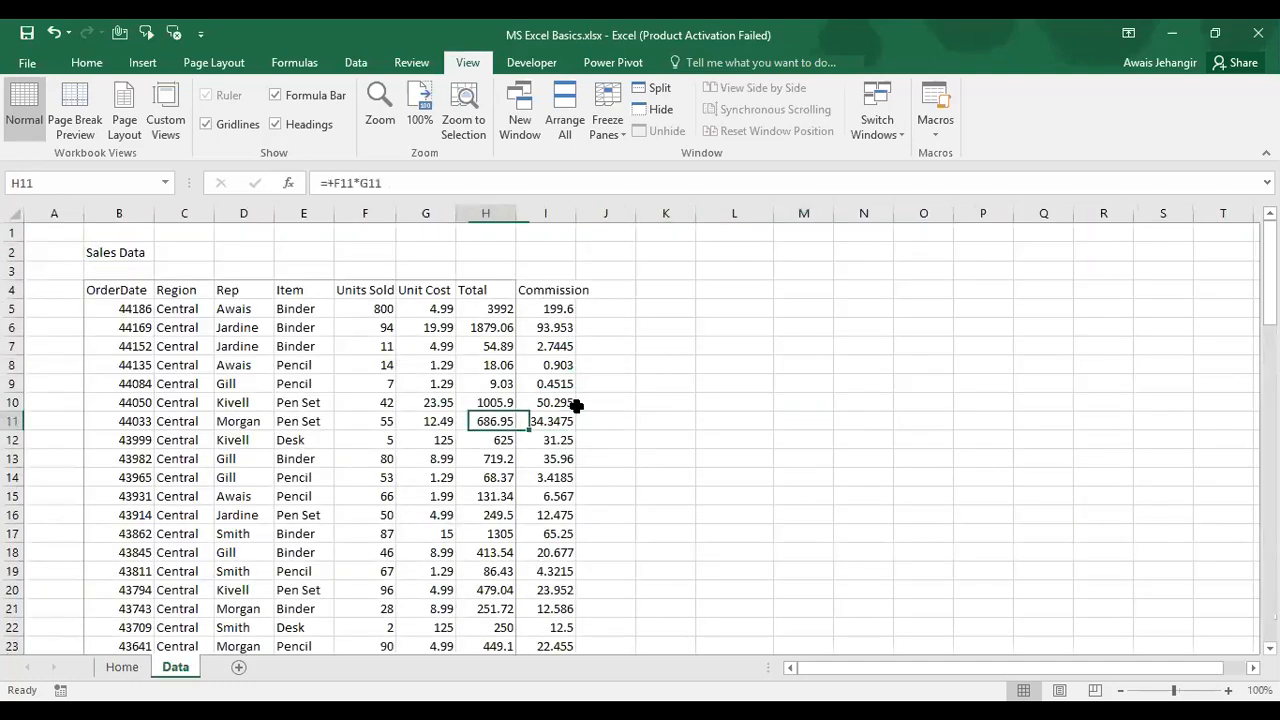
# Step: Move to the OrderDate header and extend the selection across the table down to row 90
pyautogui.press('Left')
pyautogui.press('Up')
pyautogui.press('Up')
pyautogui.press('Up')
pyautogui.press('Up')
pyautogui.press('Up')
pyautogui.press('Up')
pyautogui.press('Up')
pyautogui.press('Left')
pyautogui.press('Left')
pyautogui.press('Left')
pyautogui.press('Left')
pyautogui.press('Down')
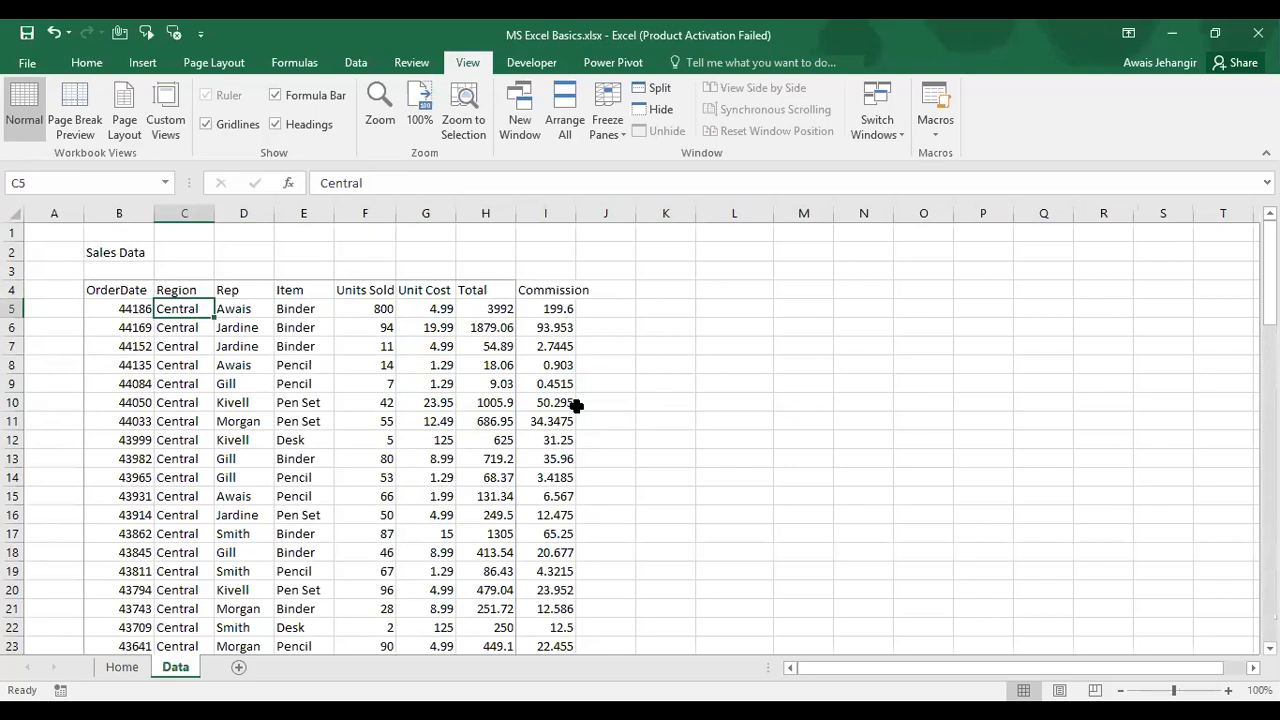
pyautogui.press('Right')
pyautogui.press('Right')
pyautogui.press('Right')
pyautogui.press('Right')
pyautogui.press('Right')
pyautogui.press('Right')
pyautogui.press('Right')
pyautogui.press('Right')
pyautogui.press('Right')
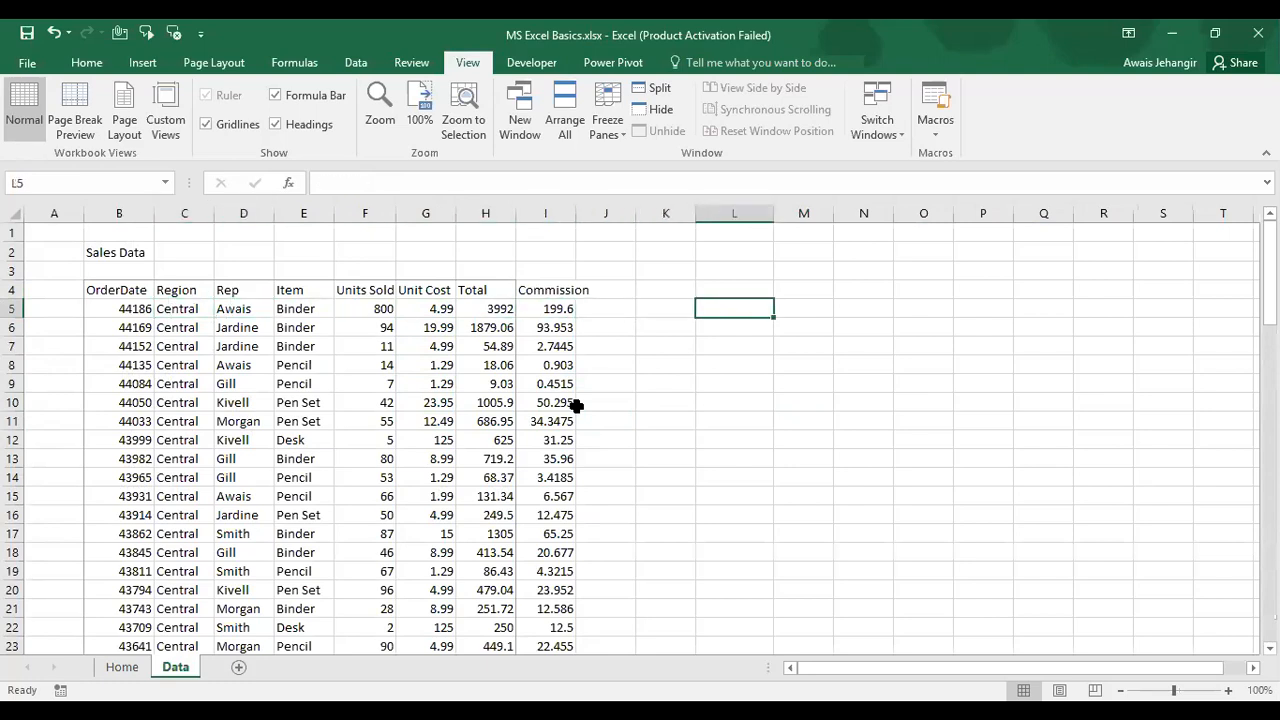
pyautogui.press('Left')
pyautogui.press('Left')
pyautogui.press('Left')
pyautogui.press('Left')
pyautogui.press('Left')
pyautogui.press('Left')
pyautogui.press('Left')
pyautogui.press('Left')
pyautogui.press('Left')
pyautogui.press('Left')
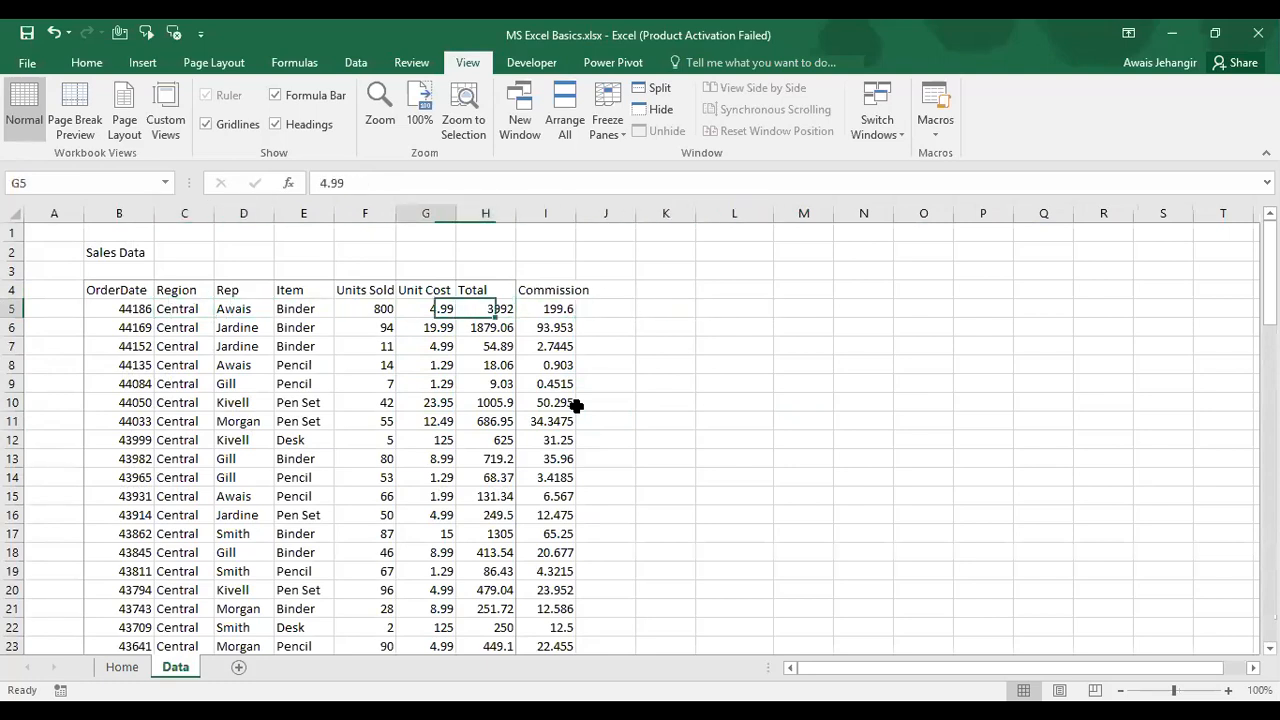
pyautogui.press('Up')
pyautogui.hotkey('shift', 'Right')
pyautogui.hotkey('shift', 'Right')
pyautogui.hotkey('shift', 'Right')
pyautogui.hotkey('shift', 'Right')
pyautogui.hotkey('shift', 'Right')
pyautogui.hotkey('shift', 'Right')
pyautogui.hotkey('shift', 'Right')
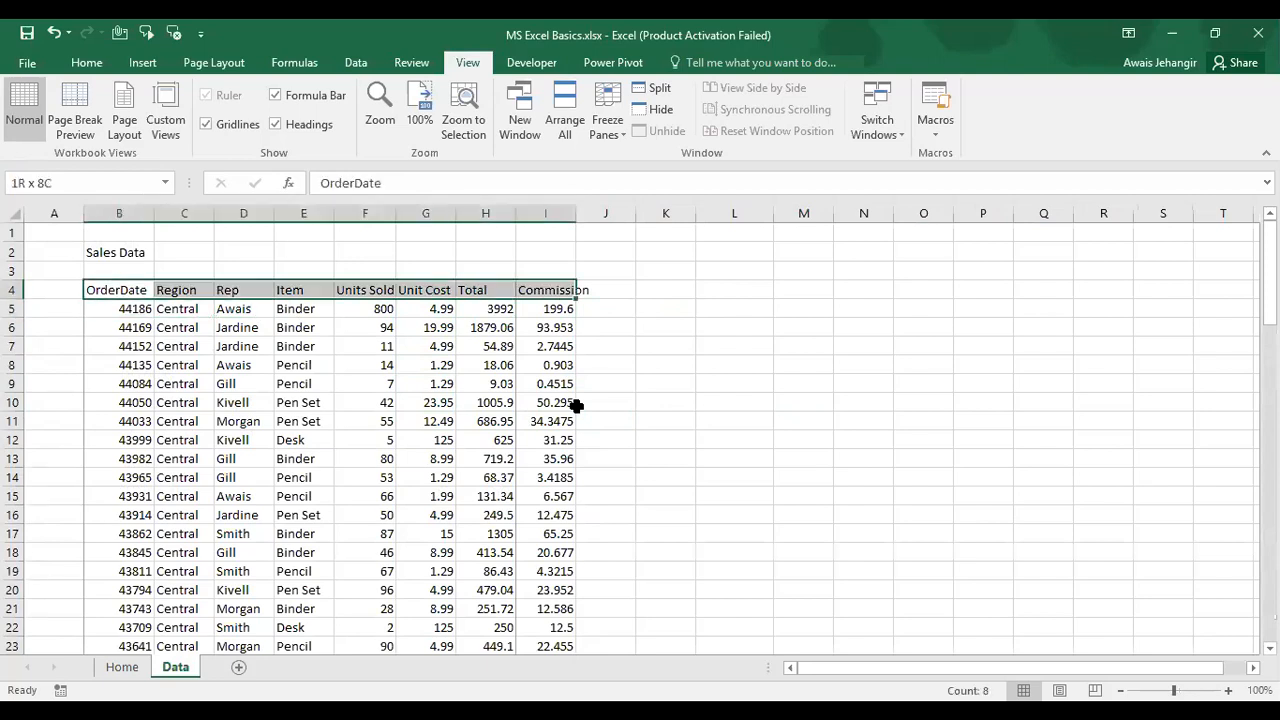
pyautogui.hotkey('ctrl', 'shift', 'Down')
pyautogui.hotkey('shift', 'Left')
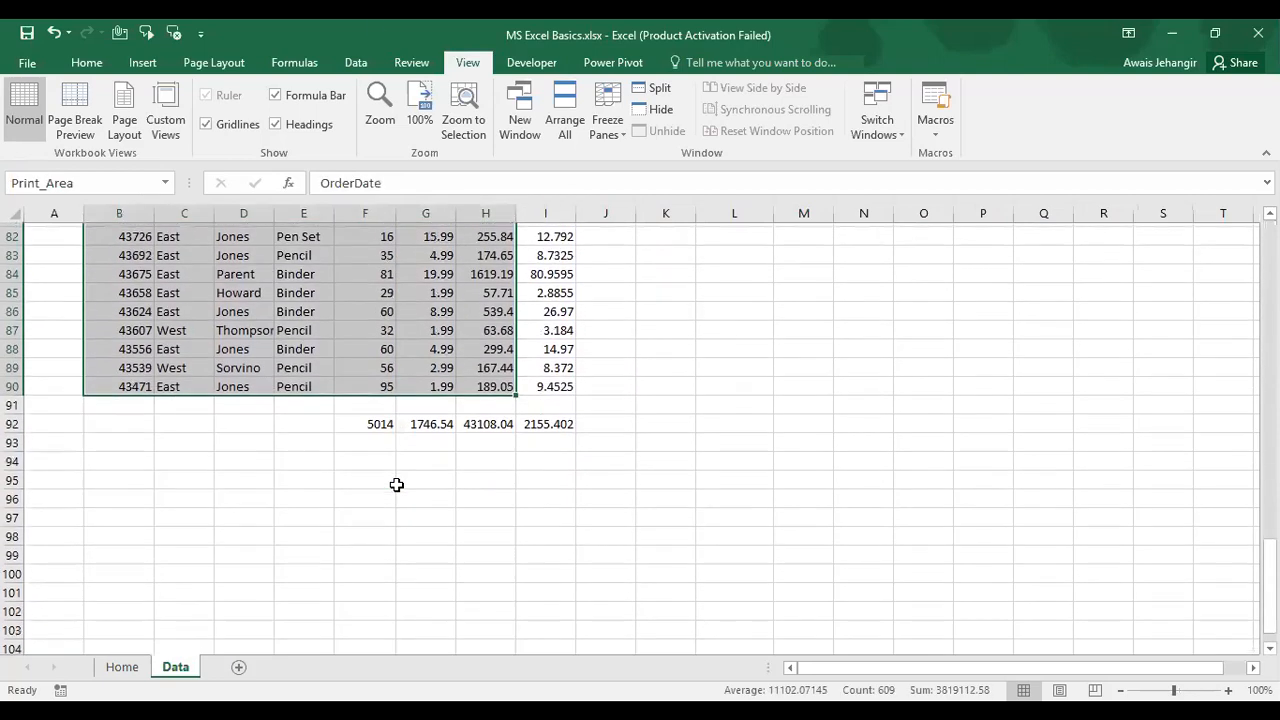
# Step: Clear the print area using Page Layout > Print Area > Clear Print Area
pyautogui.click(238, 61)
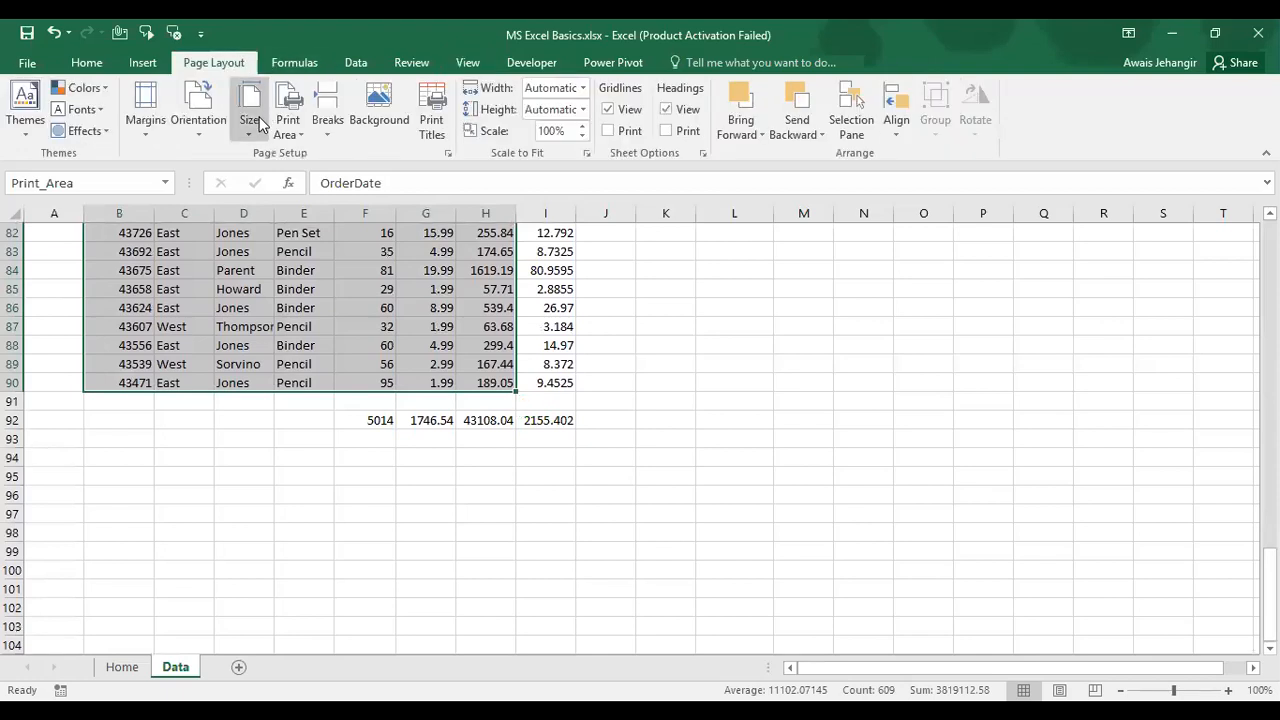
pyautogui.click(288, 127)
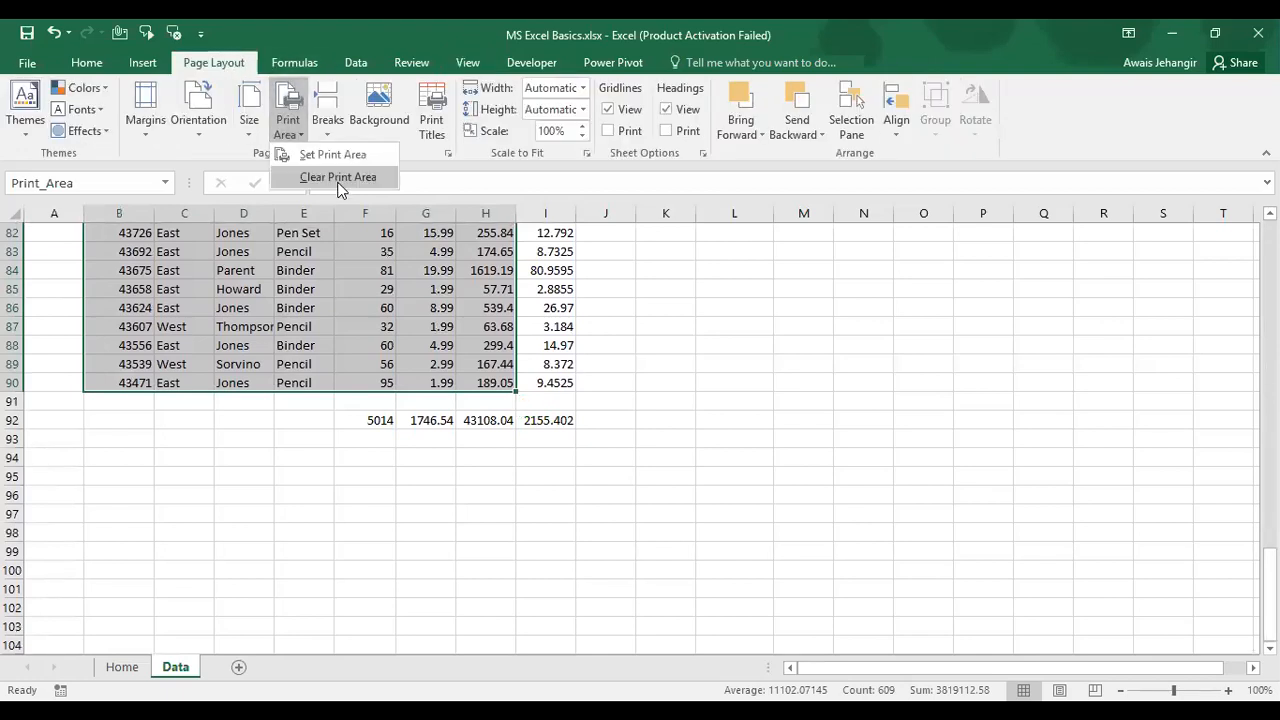
pyautogui.click(338, 183)
# Step: Step through the Region column to row 12, then return to the first Region value in C5
pyautogui.press('Up')
pyautogui.press('Left')
pyautogui.press('Down')
pyautogui.press('Right')
pyautogui.press('Right')
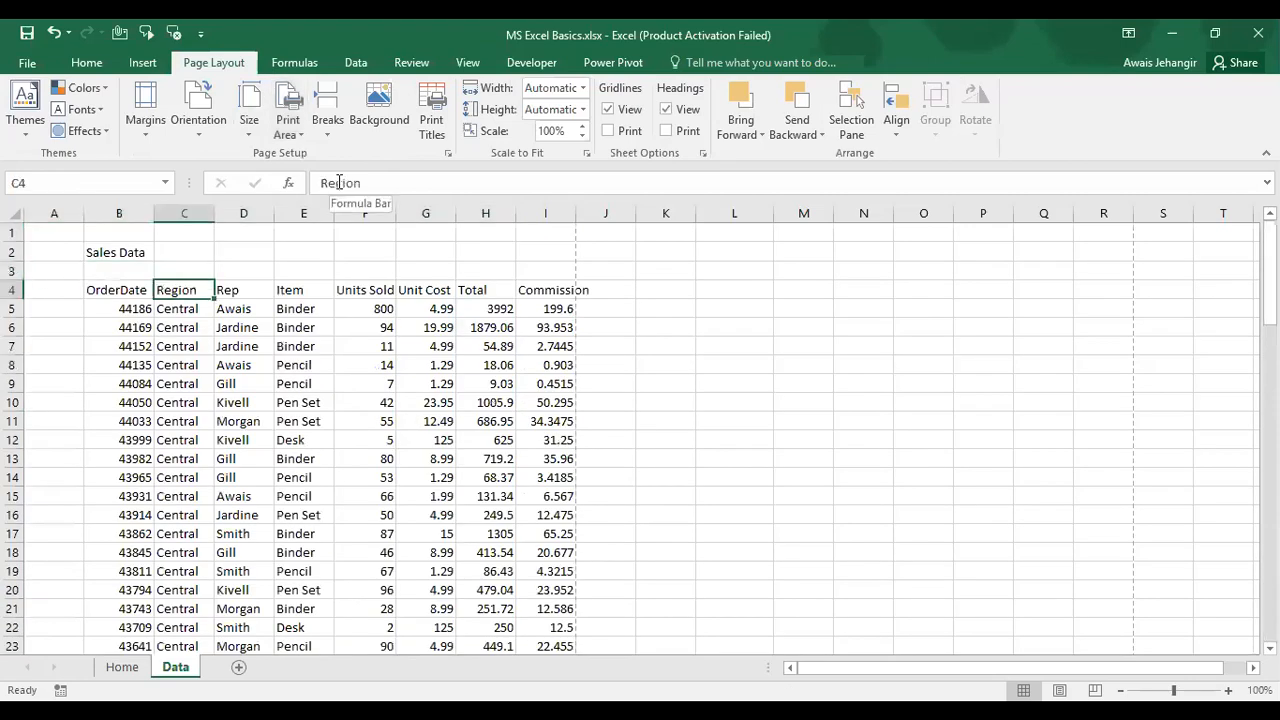
pyautogui.press('Left')
pyautogui.press('Right')
pyautogui.press('Down')
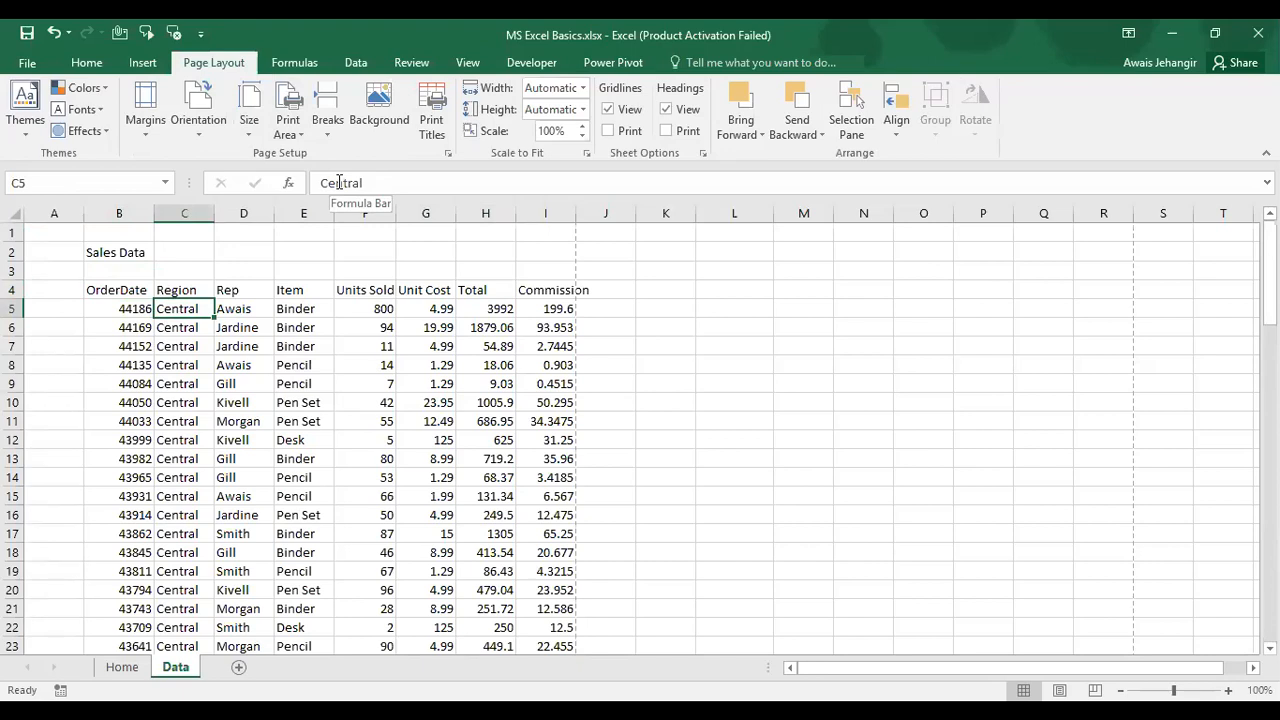
pyautogui.press('Down')
pyautogui.press('Down')
pyautogui.press('Down')
pyautogui.press('Down')
pyautogui.press('Down')
pyautogui.press('Down')
pyautogui.press('Down')
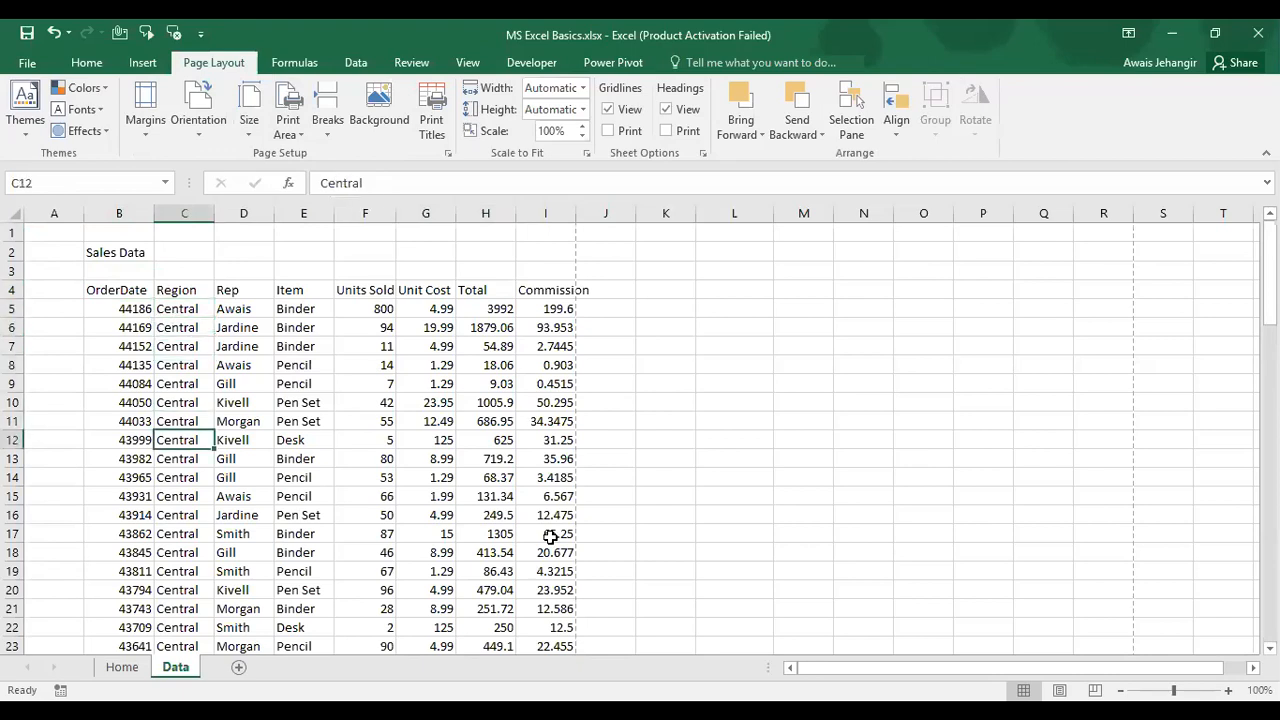
pyautogui.hotkey('alt', 'Tab')
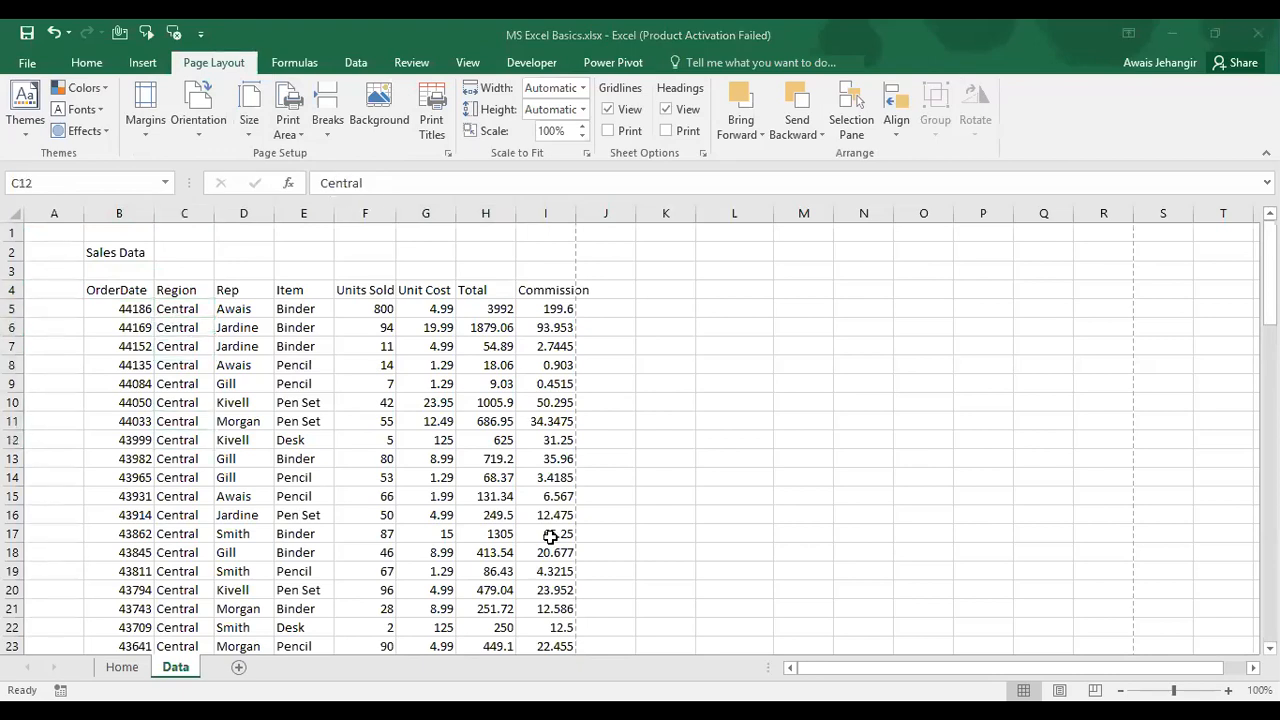
pyautogui.press('F2')
pyautogui.press('Escape')
# Step: Drag-select the Region values from C5 down to C90
pyautogui.click(192, 310)
pyautogui.moveTo(192, 310); pyautogui.dragTo(172, 591)
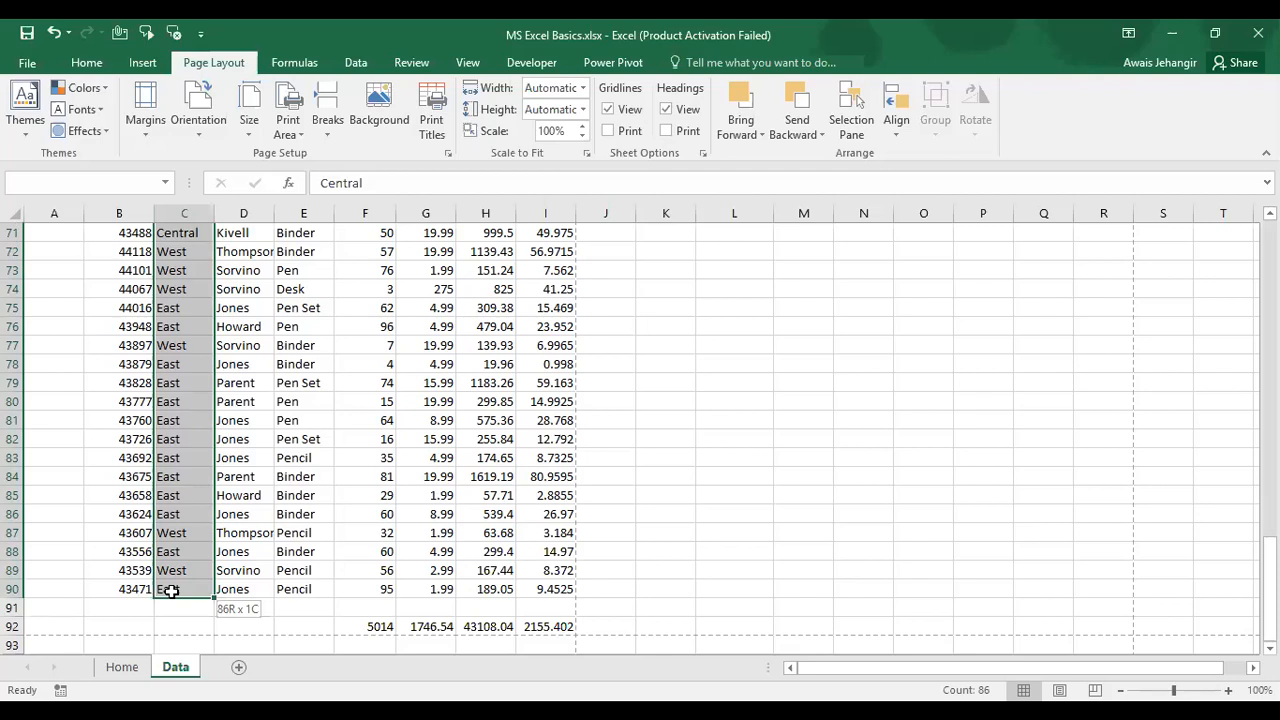
pyautogui.moveTo(171, 591); pyautogui.dragTo(171, 591)
pyautogui.hotkey('ctrl', 'c')
pyautogui.press('Right')
pyautogui.press('Right')
pyautogui.press('Right')
pyautogui.press('Right')
pyautogui.press('Right')
pyautogui.press('Right')
pyautogui.press('Right')
pyautogui.press('Right')
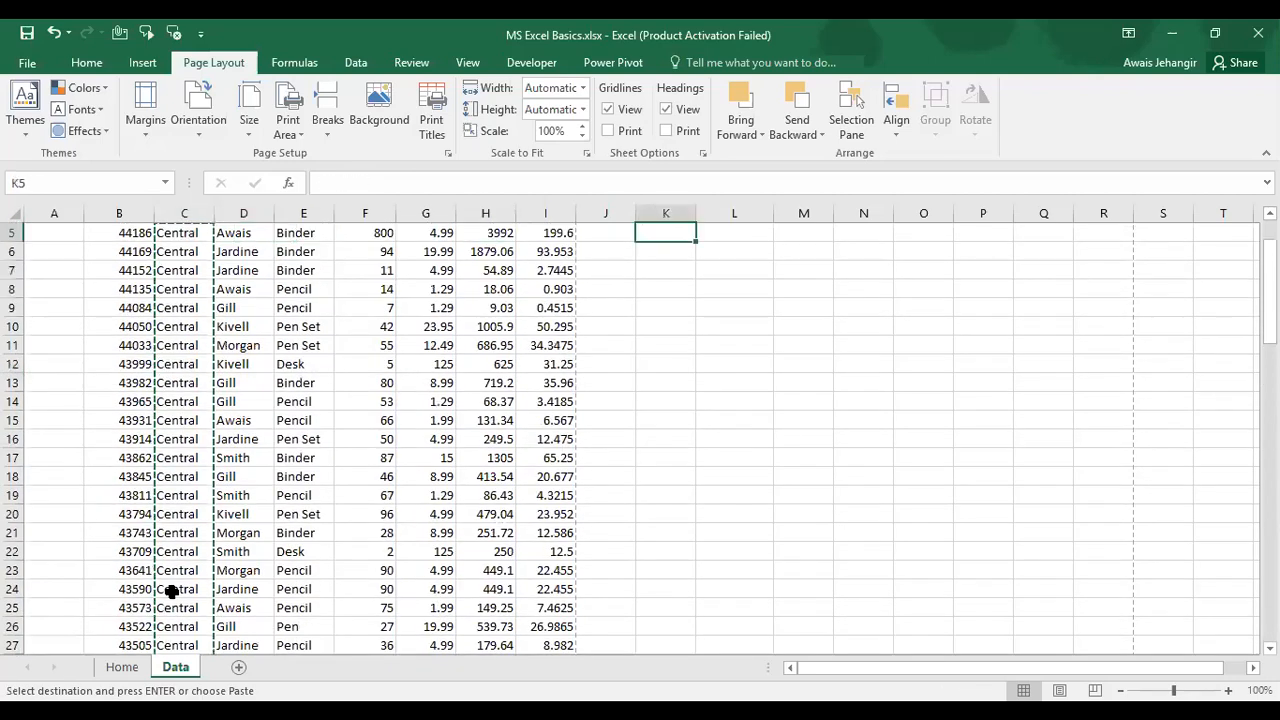
pyautogui.press('Escape')
pyautogui.press('Left')
pyautogui.press('Left')
pyautogui.press('Left')
pyautogui.press('Left')
pyautogui.press('Left')
pyautogui.press('Left')
pyautogui.press('Left')
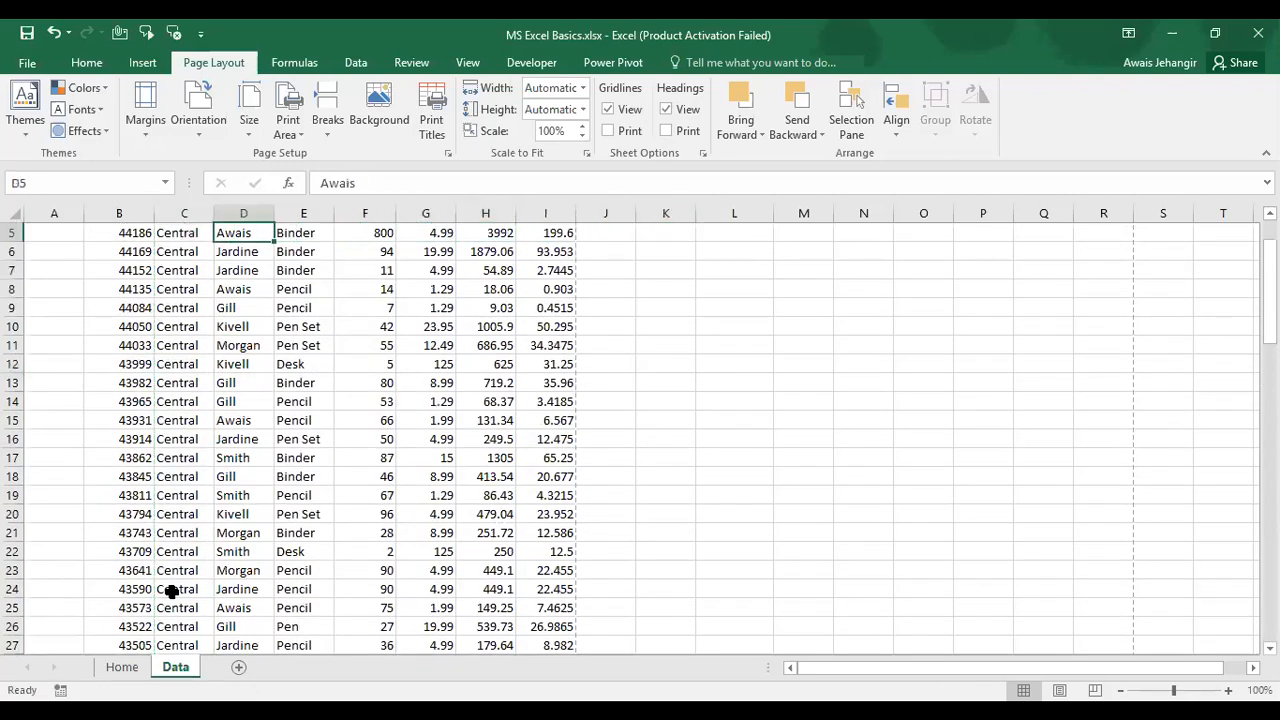
pyautogui.press('Left')
pyautogui.press('Up')
pyautogui.press('Up')
pyautogui.press('Up')
pyautogui.press('Up')
pyautogui.press('Down')
pyautogui.press('Down')
pyautogui.press('Down')
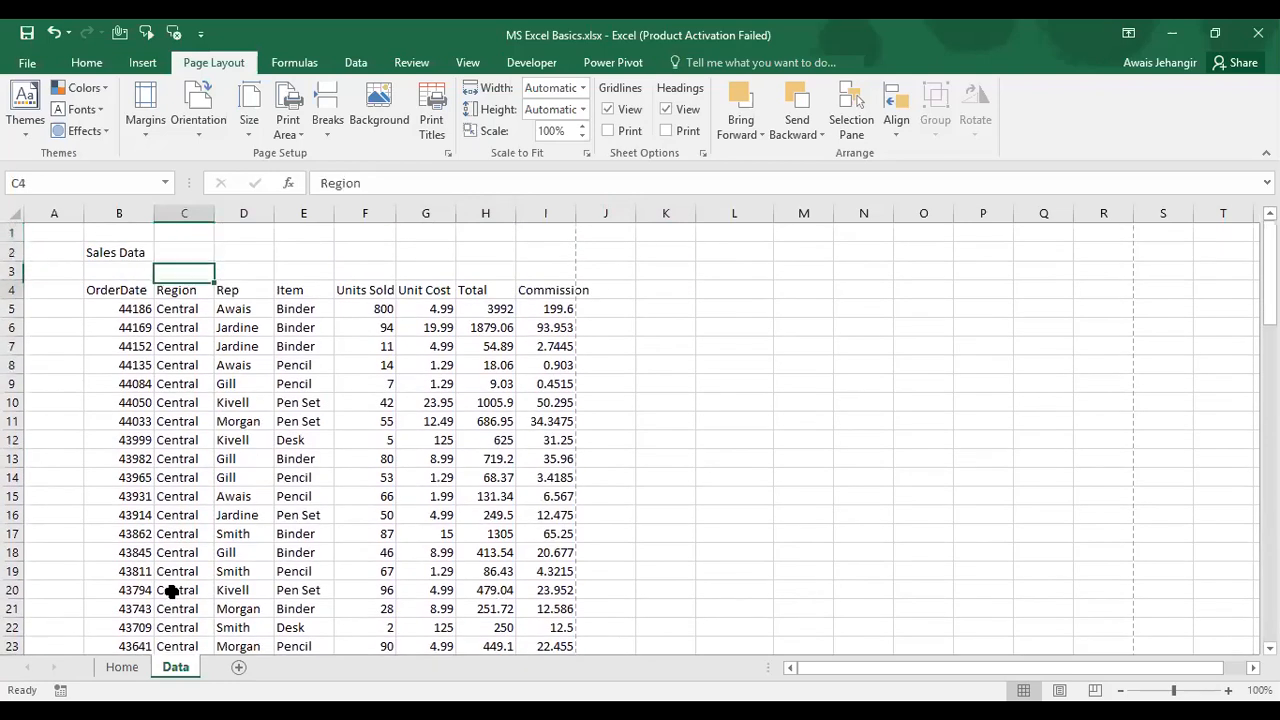
pyautogui.press('Down')
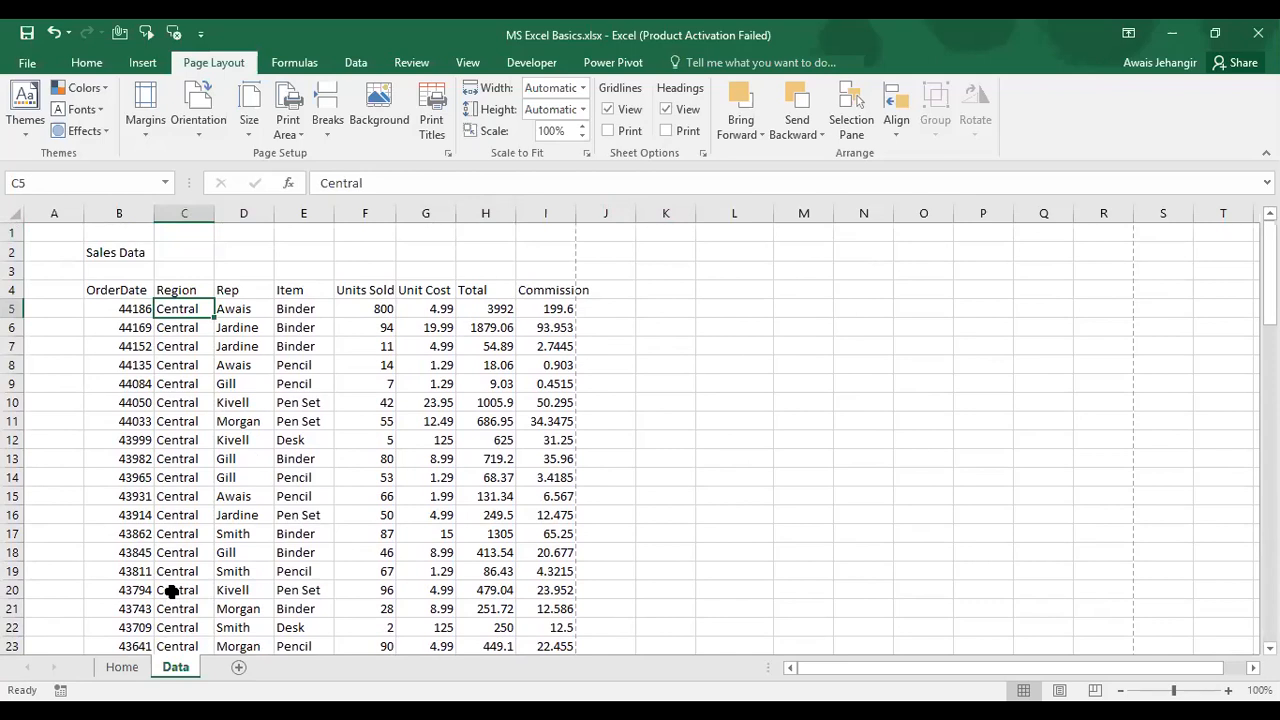
pyautogui.hotkey('shift', 'Down')
pyautogui.hotkey('shift', 'Down')
pyautogui.hotkey('shift', 'Down')
pyautogui.hotkey('shift', 'Down')
pyautogui.hotkey('shift', 'Down')
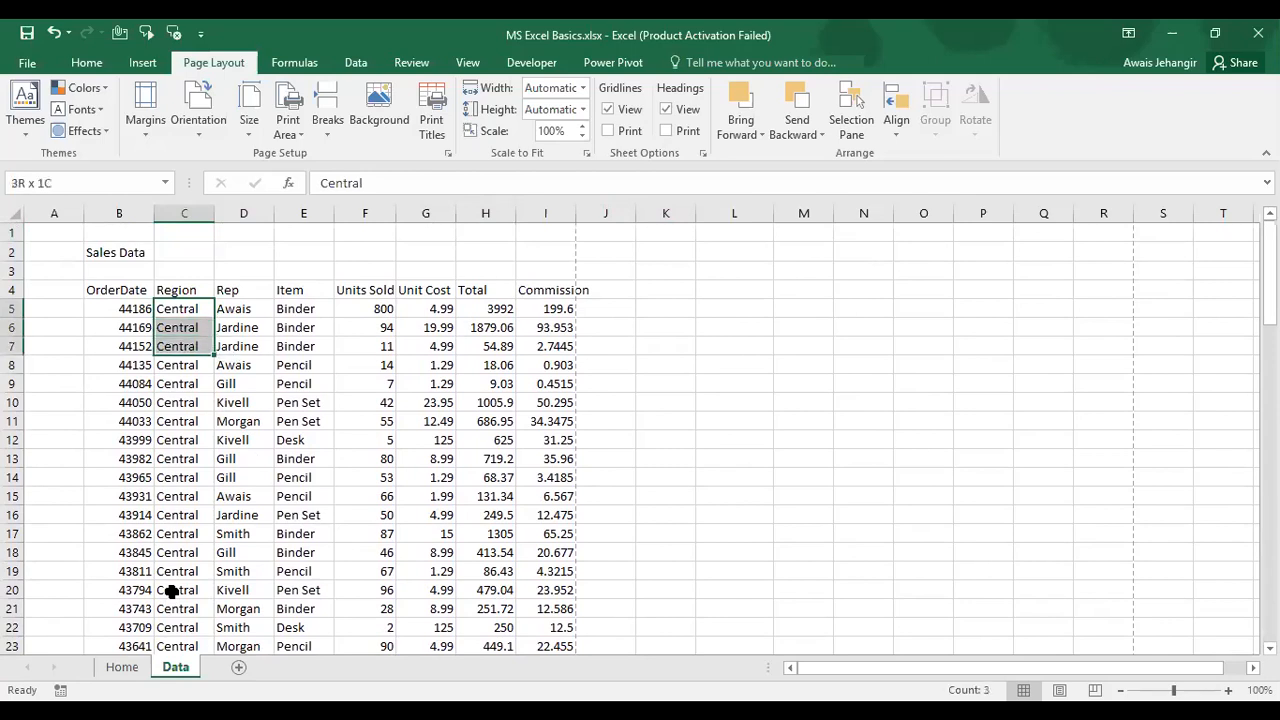
pyautogui.hotkey('shift', 'Right')
pyautogui.hotkey('shift', 'Right')
pyautogui.hotkey('shift', 'Right')
pyautogui.hotkey('shift', 'Right')
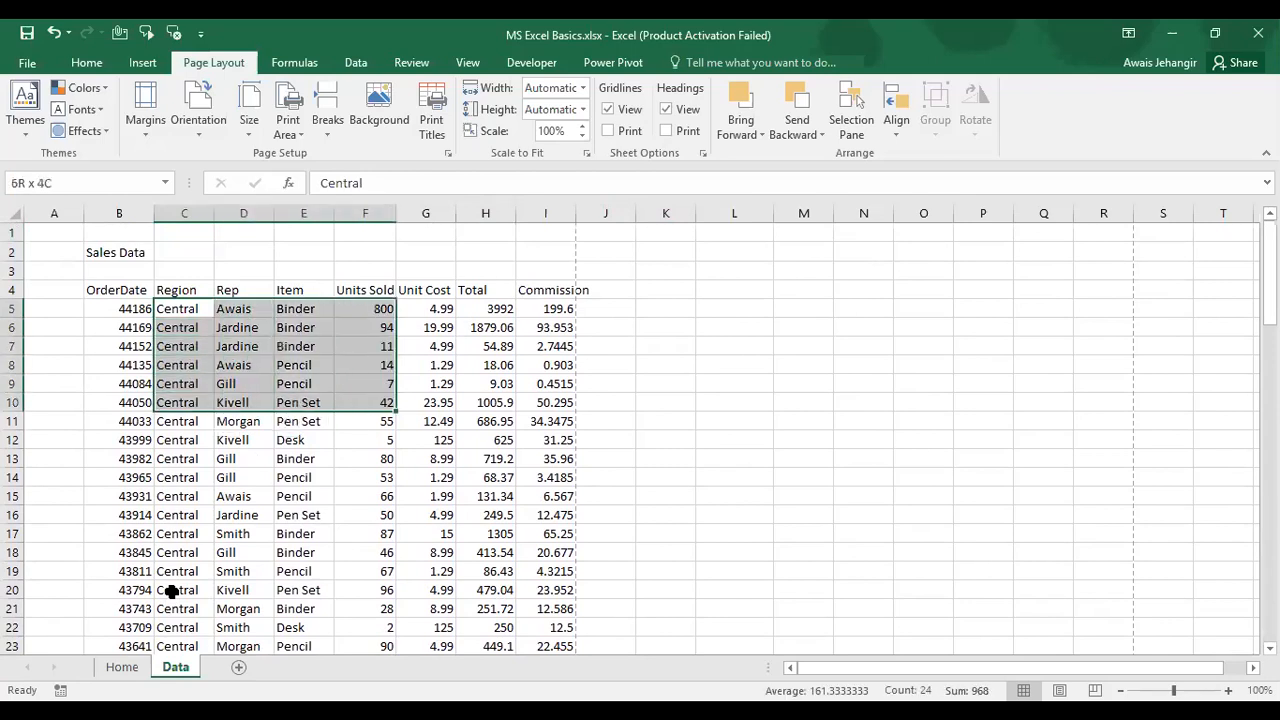
pyautogui.hotkey('shift', 'Left')
pyautogui.hotkey('shift', 'Left')
pyautogui.hotkey('shift', 'Left')
pyautogui.hotkey('shift', 'Left')
pyautogui.hotkey('shift', 'Down')
pyautogui.hotkey('shift', 'Down')
pyautogui.hotkey('shift', 'Down')
pyautogui.hotkey('shift', 'Down')
pyautogui.hotkey('shift', 'Down')
pyautogui.hotkey('shift', 'Down')
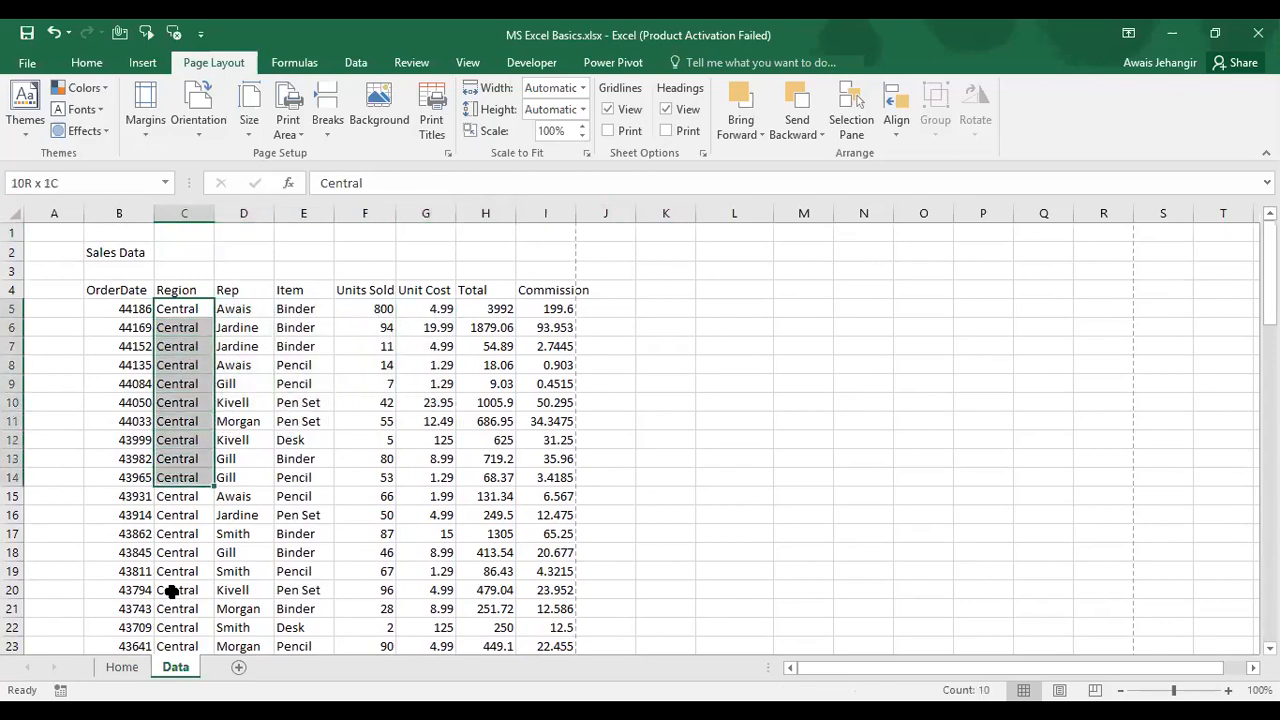
pyautogui.hotkey('shift', 'Down')
pyautogui.hotkey('shift', 'Down')
pyautogui.hotkey('shift', 'Down')
pyautogui.hotkey('shift', 'Down')
pyautogui.hotkey('shift', 'Down')
pyautogui.hotkey('shift', 'Down')
pyautogui.hotkey('shift', 'Down')
pyautogui.hotkey('shift', 'Down')
pyautogui.hotkey('shift', 'Down')
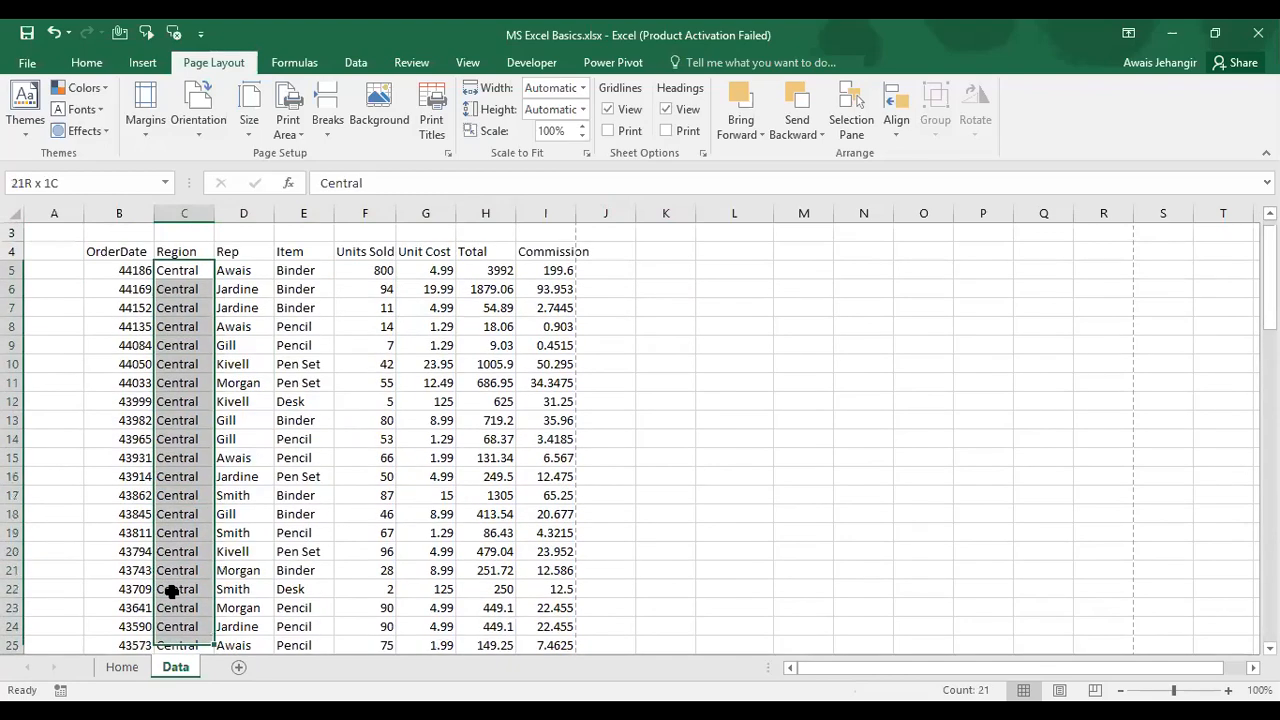
pyautogui.hotkey('shift', 'Down')
pyautogui.hotkey('shift', 'Down')
pyautogui.hotkey('shift', 'Down')
pyautogui.hotkey('shift', 'Down')
pyautogui.hotkey('shift', 'Down')
pyautogui.hotkey('shift', 'Down')
pyautogui.hotkey('shift', 'Down')
pyautogui.hotkey('shift', 'Down')
pyautogui.hotkey('shift', 'Down')
pyautogui.hotkey('shift', 'Down')
pyautogui.hotkey('shift', 'Down')
pyautogui.hotkey('shift', 'Down')
pyautogui.hotkey('shift', 'Down')
pyautogui.hotkey('shift', 'Down')
pyautogui.hotkey('shift', 'Down')
pyautogui.hotkey('shift', 'Down')
pyautogui.hotkey('shift', 'Down')
pyautogui.hotkey('shift', 'Down')
pyautogui.hotkey('shift', 'Down')
pyautogui.hotkey('shift', 'Down')
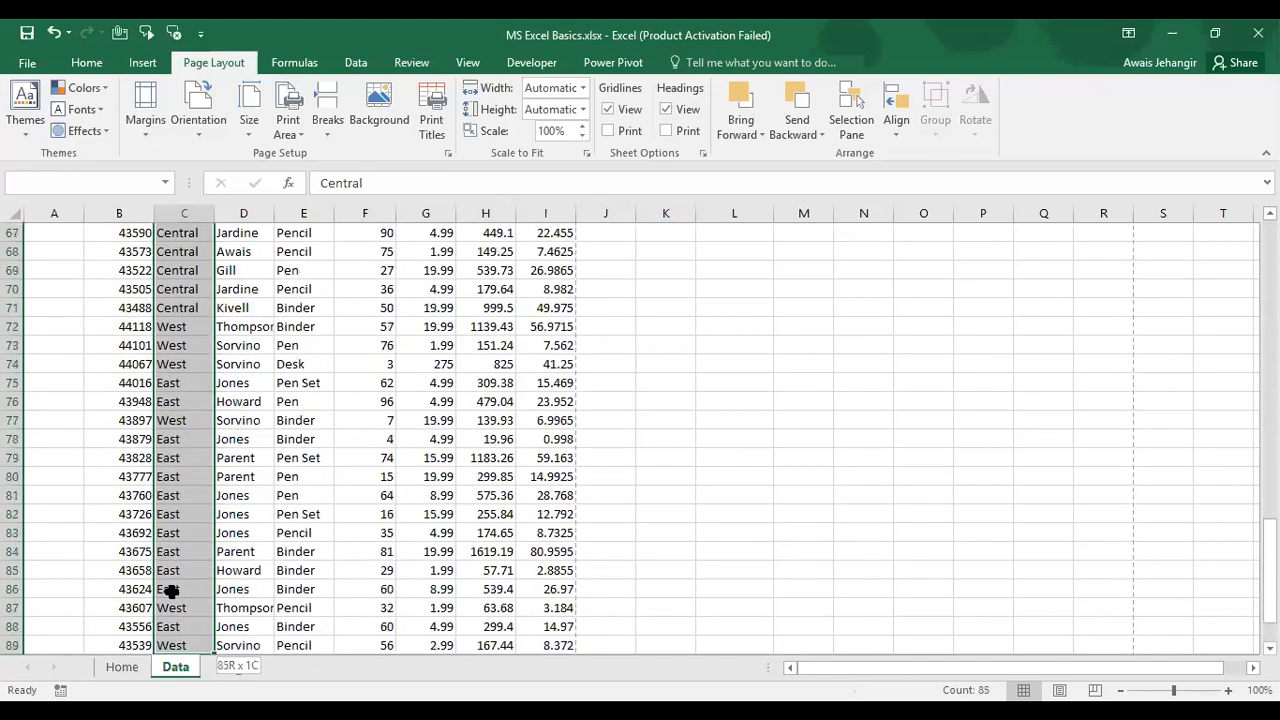
pyautogui.hotkey('shift', 'Down')
pyautogui.hotkey('shift', 'Down')
pyautogui.hotkey('shift', 'Down')
pyautogui.hotkey('shift', 'Down')
pyautogui.hotkey('shift', 'Down')
pyautogui.hotkey('shift', 'Down')
pyautogui.hotkey('shift', 'Down')
pyautogui.hotkey('shift', 'Down')
pyautogui.hotkey('shift', 'Down')
pyautogui.hotkey('shift', 'Down')
pyautogui.hotkey('shift', 'Down')
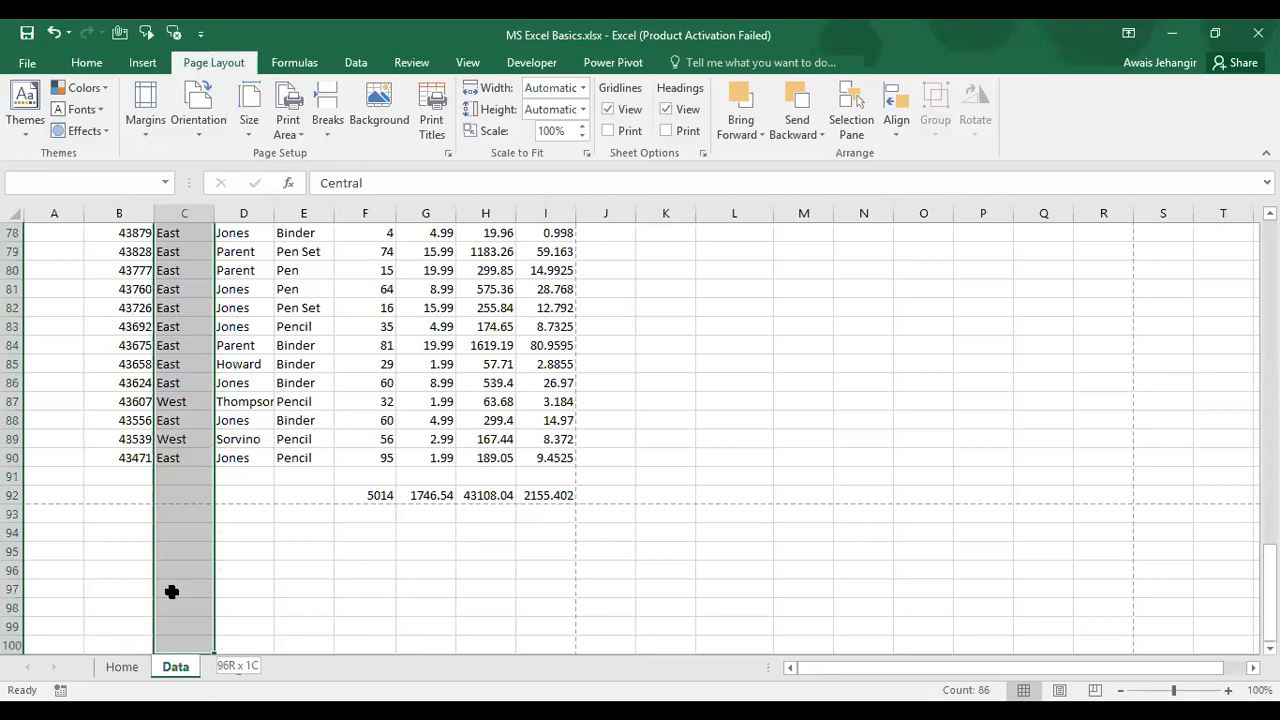
pyautogui.hotkey('shift', 'Up')
pyautogui.hotkey('shift', 'Up')
pyautogui.hotkey('shift', 'Up')
pyautogui.hotkey('shift', 'Up')
pyautogui.hotkey('shift', 'Up')
pyautogui.hotkey('shift', 'Up')
pyautogui.hotkey('shift', 'Up')
pyautogui.hotkey('shift', 'Up')
pyautogui.hotkey('shift', 'Up')
pyautogui.hotkey('shift', 'Up')
pyautogui.hotkey('shift', 'Up')
pyautogui.hotkey('shift', 'Up')
pyautogui.hotkey('shift', 'Up')
pyautogui.hotkey('shift', 'Up')
pyautogui.hotkey('shift', 'Up')
pyautogui.hotkey('shift', 'Up')
pyautogui.hotkey('shift', 'Up')
pyautogui.hotkey('shift', 'Up')
pyautogui.hotkey('shift', 'Up')
pyautogui.hotkey('shift', 'Up')
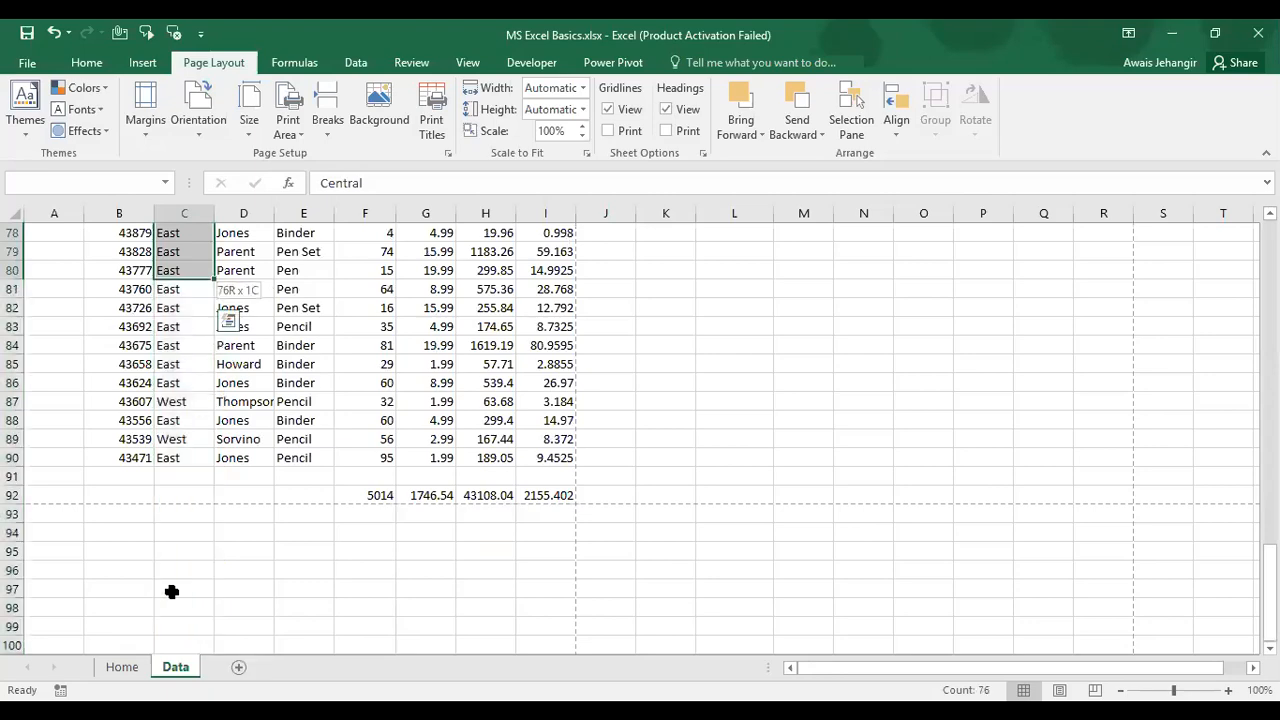
pyautogui.hotkey('shift', 'Up')
pyautogui.hotkey('shift', 'Up')
pyautogui.hotkey('shift', 'Up')
pyautogui.hotkey('shift', 'Up')
pyautogui.hotkey('shift', 'Up')
pyautogui.hotkey('shift', 'Up')
pyautogui.hotkey('shift', 'Up')
pyautogui.hotkey('shift', 'Up')
pyautogui.hotkey('shift', 'Up')
pyautogui.hotkey('shift', 'Up')
pyautogui.hotkey('shift', 'Up')
pyautogui.hotkey('shift', 'Up')
pyautogui.hotkey('shift', 'Up')
pyautogui.hotkey('shift', 'Up')
pyautogui.hotkey('shift', 'Up')
pyautogui.hotkey('shift', 'Up')
pyautogui.hotkey('shift', 'Up')
pyautogui.hotkey('shift', 'Up')
pyautogui.hotkey('shift', 'Up')
pyautogui.hotkey('shift', 'Up')
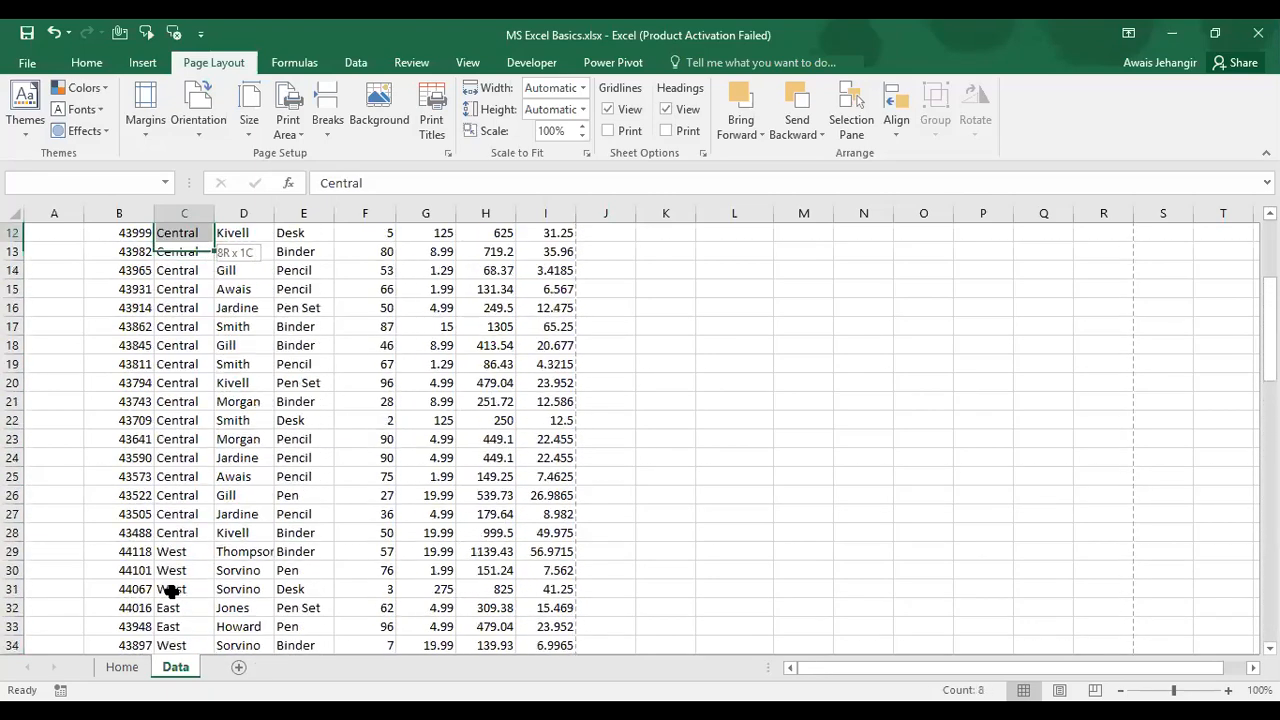
pyautogui.hotkey('shift', 'Up')
pyautogui.hotkey('shift', 'Up')
pyautogui.hotkey('shift', 'Up')
pyautogui.hotkey('shift', 'Up')
pyautogui.hotkey('shift', 'Up')
pyautogui.hotkey('shift', 'Up')
pyautogui.hotkey('shift', 'Up')
pyautogui.hotkey('shift', 'Up')
pyautogui.hotkey('shift', 'Up')
pyautogui.hotkey('shift', 'Up')
pyautogui.hotkey('shift', 'Up')
pyautogui.press('Down')
pyautogui.press('Down')
pyautogui.press('Down')
pyautogui.press('Up')
pyautogui.press('Up')
pyautogui.press('Up')
pyautogui.hotkey('shift', 'Down')
pyautogui.hotkey('shift', 'Down')
pyautogui.hotkey('shift', 'Down')
pyautogui.hotkey('shift', 'Down')
pyautogui.hotkey('shift', 'Down')
pyautogui.hotkey('shift', 'Down')
pyautogui.hotkey('shift', 'Down')
pyautogui.hotkey('shift', 'Down')
pyautogui.hotkey('shift', 'Down')
pyautogui.hotkey('shift', 'Down')
pyautogui.hotkey('shift', 'Down')
pyautogui.hotkey('shift', 'Down')
pyautogui.hotkey('shift', 'Down')
pyautogui.hotkey('shift', 'Down')
pyautogui.hotkey('shift', 'Down')
pyautogui.hotkey('shift', 'Down')
pyautogui.hotkey('shift', 'Down')
pyautogui.hotkey('shift', 'Down')
pyautogui.hotkey('shift', 'Down')
pyautogui.hotkey('shift', 'Down')
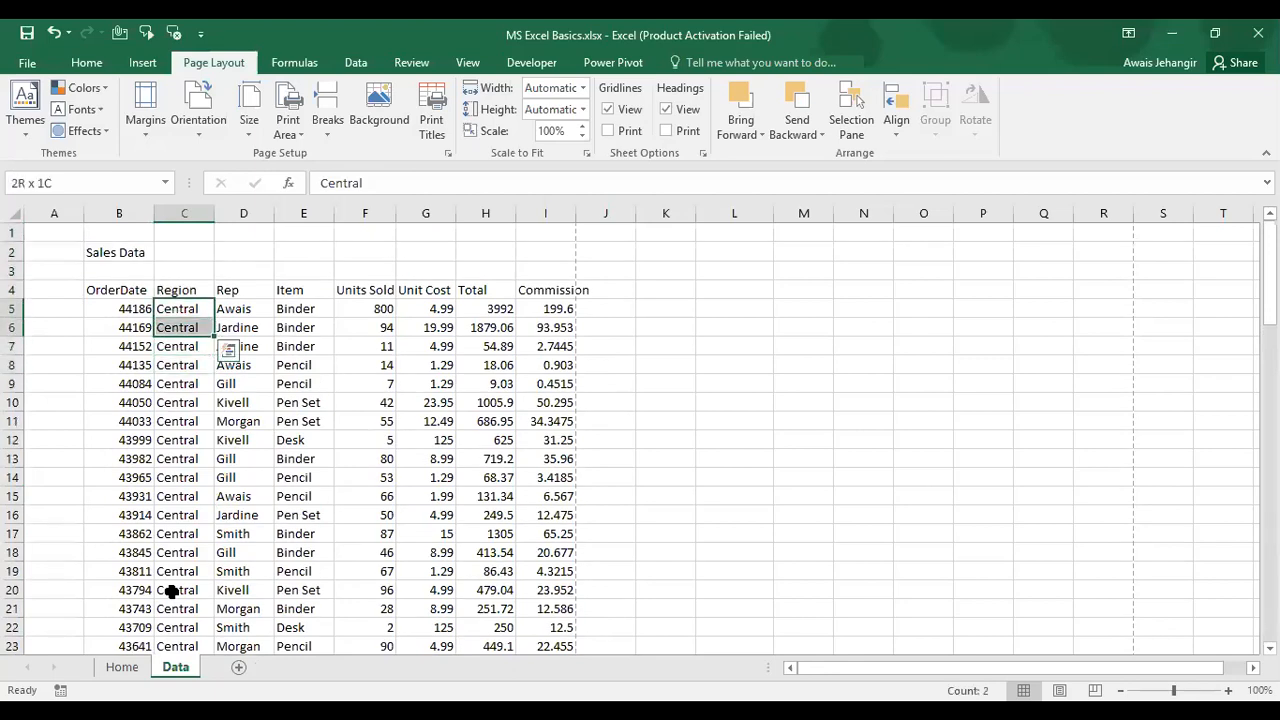
pyautogui.hotkey('shift', 'Down')
pyautogui.hotkey('shift', 'Down')
pyautogui.hotkey('shift', 'Down')
pyautogui.hotkey('shift', 'Down')
pyautogui.hotkey('shift', 'Down')
pyautogui.hotkey('shift', 'Down')
pyautogui.hotkey('shift', 'Down')
pyautogui.hotkey('shift', 'Down')
pyautogui.hotkey('shift', 'Down')
pyautogui.hotkey('shift', 'Down')
pyautogui.hotkey('shift', 'Down')
pyautogui.hotkey('shift', 'Down')
pyautogui.hotkey('shift', 'Down')
pyautogui.hotkey('shift', 'Down')
pyautogui.hotkey('shift', 'Down')
pyautogui.hotkey('shift', 'Down')
pyautogui.hotkey('shift', 'Down')
pyautogui.hotkey('shift', 'Down')
pyautogui.hotkey('shift', 'Down')
pyautogui.hotkey('shift', 'Down')
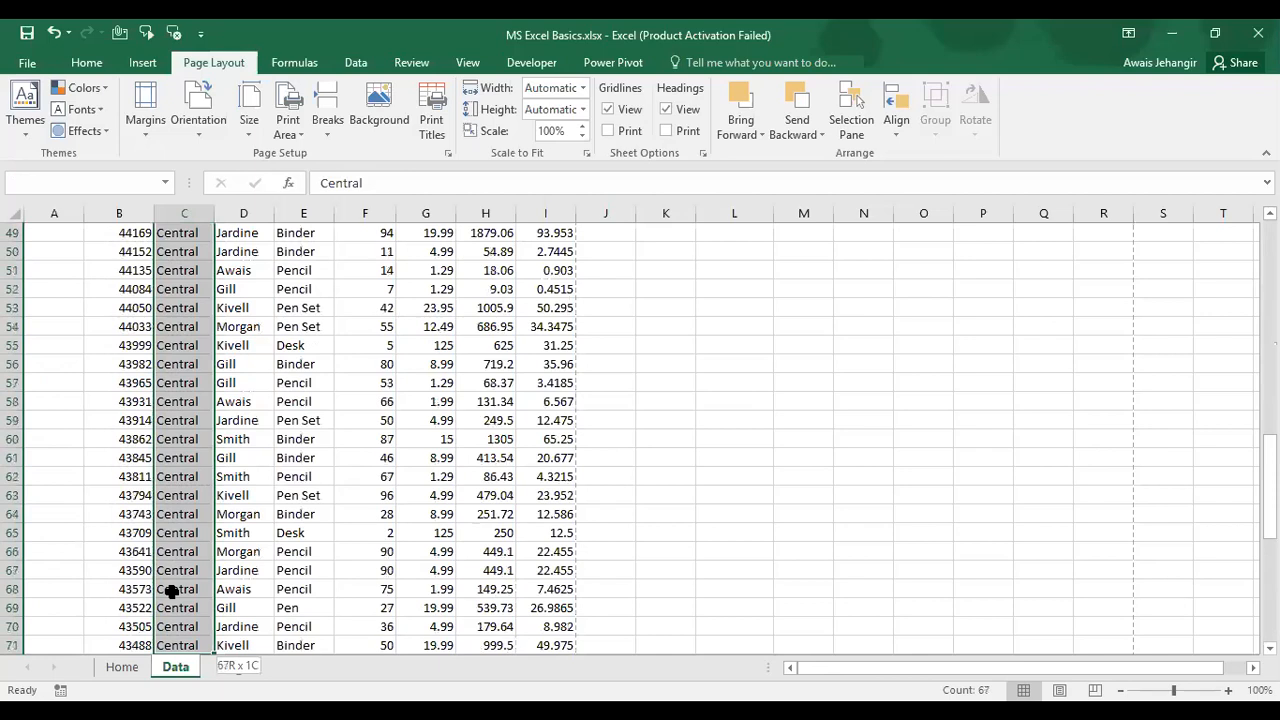
pyautogui.hotkey('shift', 'Down')
pyautogui.hotkey('shift', 'Down')
pyautogui.hotkey('shift', 'Down')
pyautogui.hotkey('shift', 'Down')
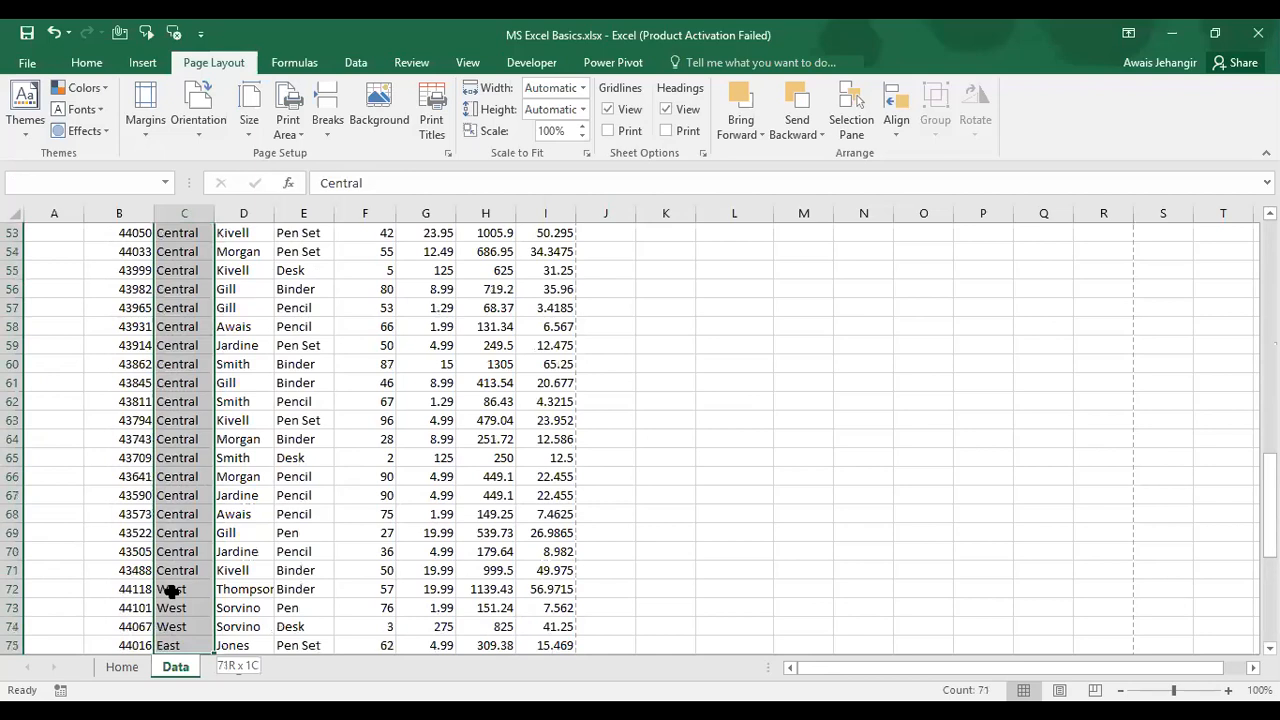
pyautogui.hotkey('shift', 'Down')
pyautogui.hotkey('shift', 'Down')
pyautogui.hotkey('ctrl', 'Up')
pyautogui.press('Up')
pyautogui.press('Up')
pyautogui.press('Up')
pyautogui.press('Down')
pyautogui.press('Down')
pyautogui.press('Down')
pyautogui.press('Down')
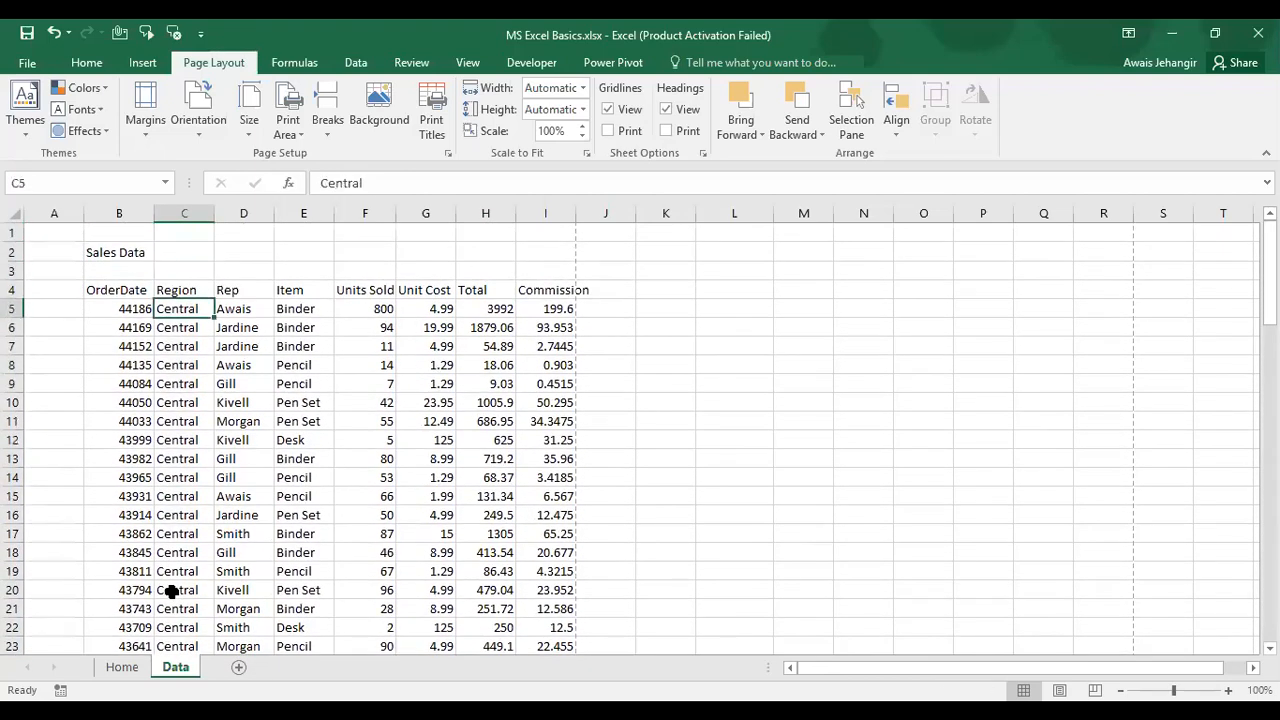
pyautogui.hotkey('ctrl', 'shift', 'Down')
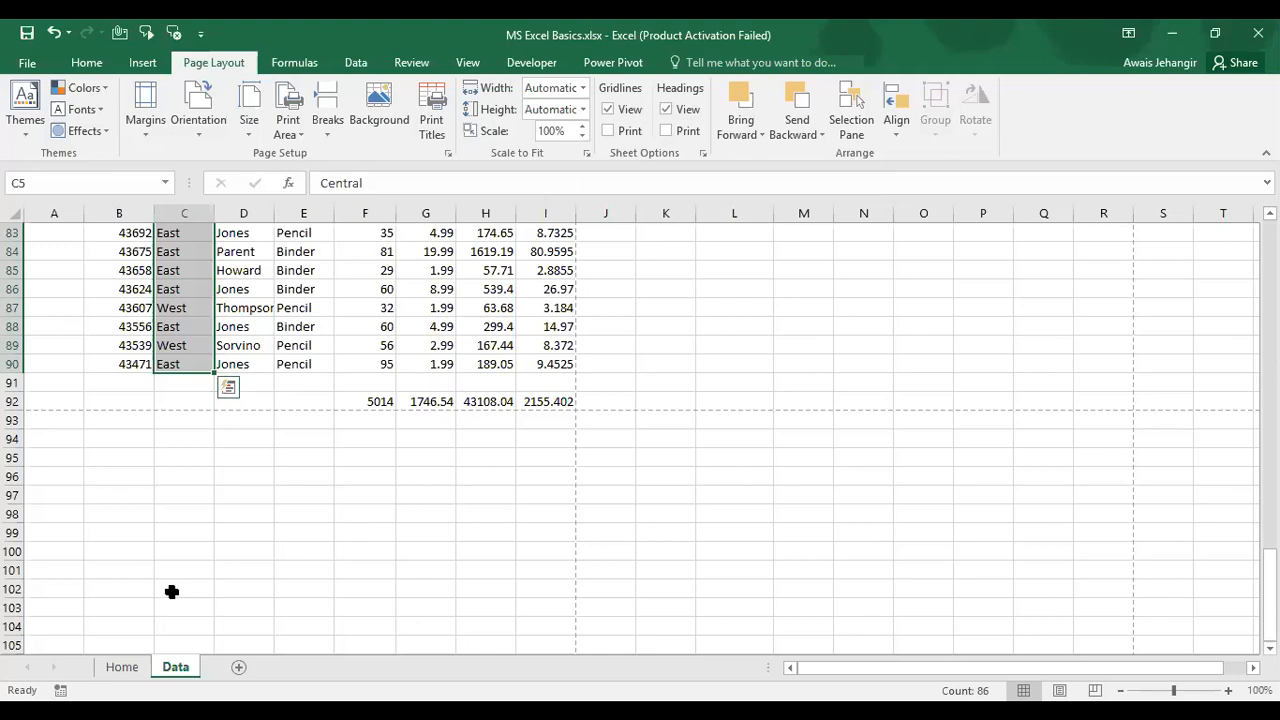
pyautogui.hotkey('ctrl', 'Up')
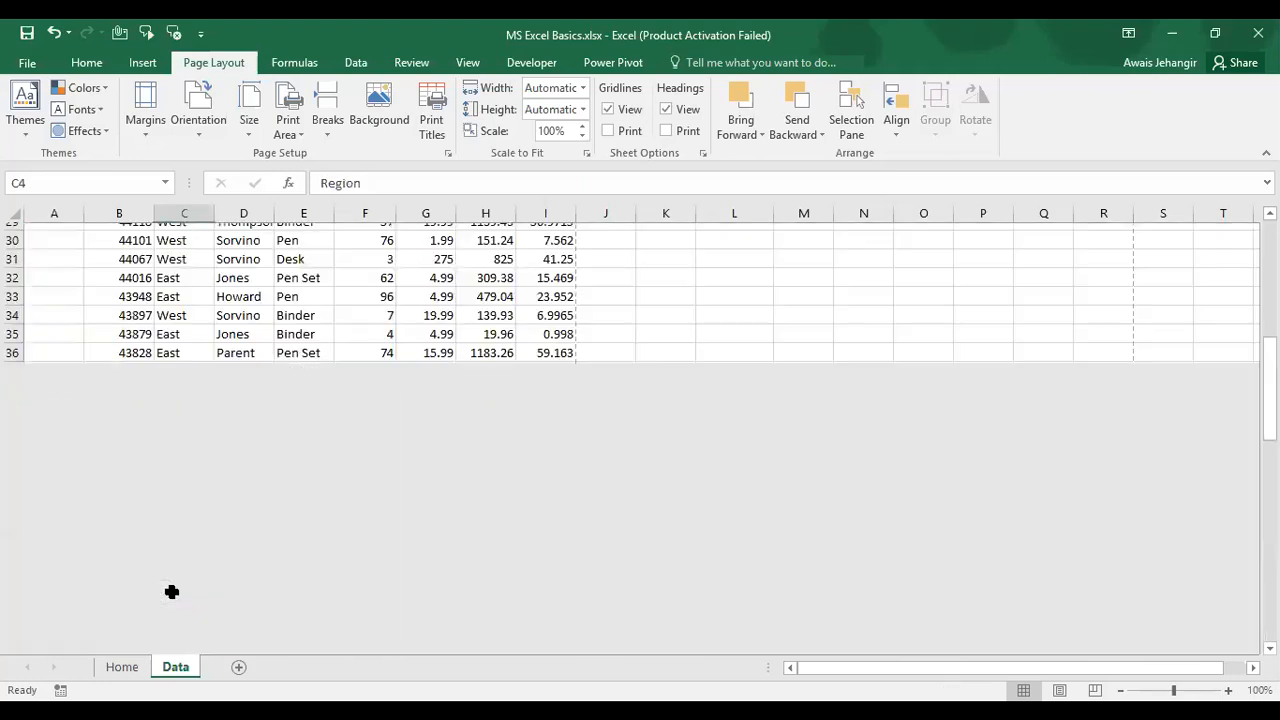
pyautogui.press('Left')
pyautogui.hotkey('ctrl', 'shift', 'Right')
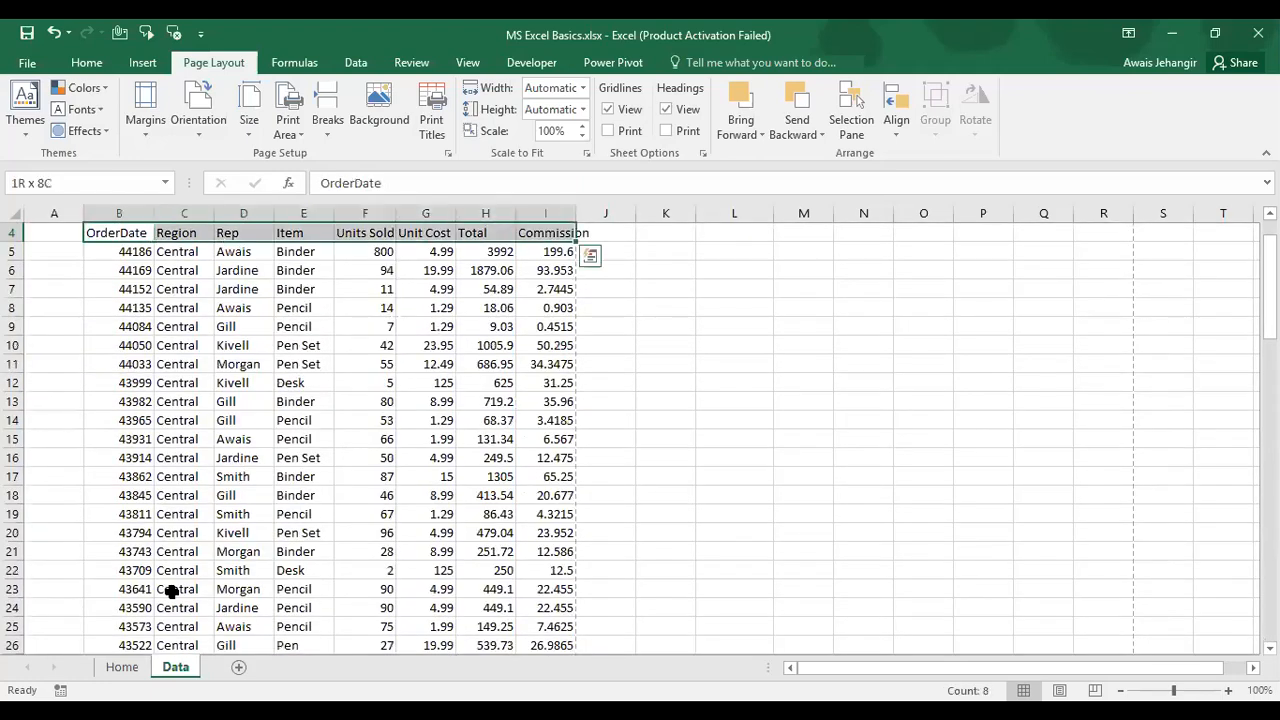
pyautogui.hotkey('ctrl', 'shift', 'Down')
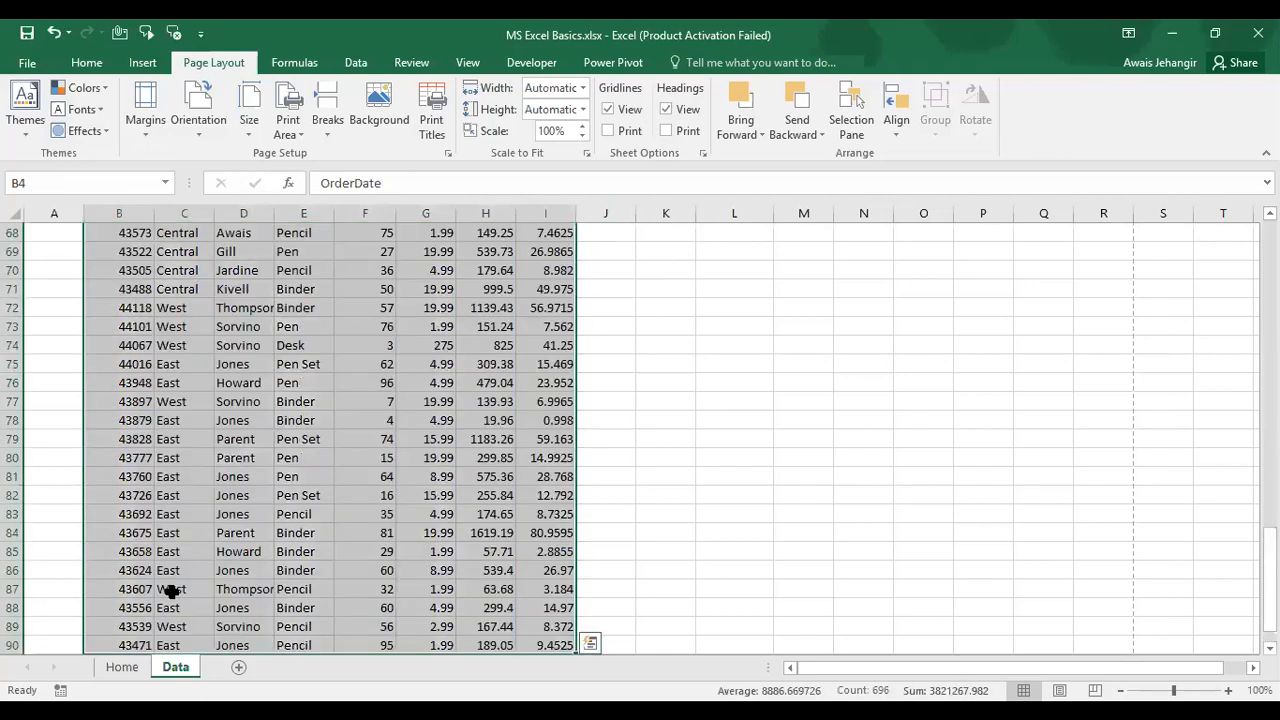
pyautogui.hotkey('ctrl', 'Home')
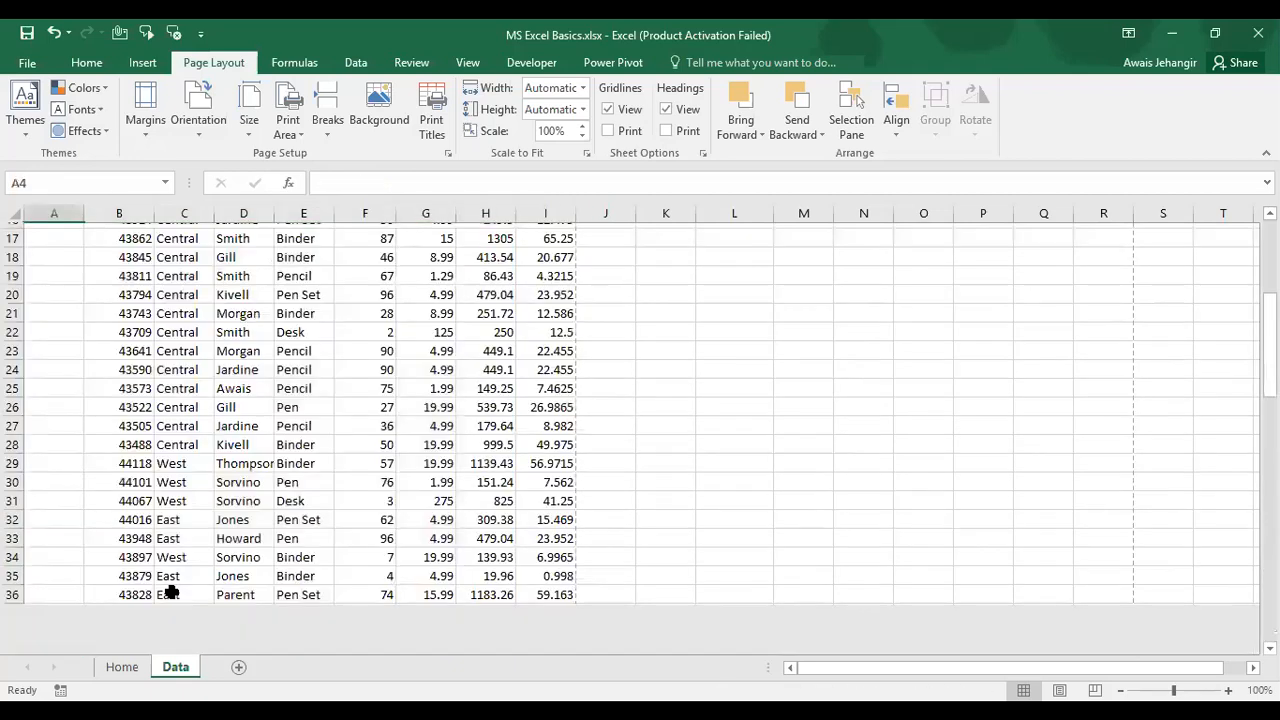
pyautogui.press('Right')
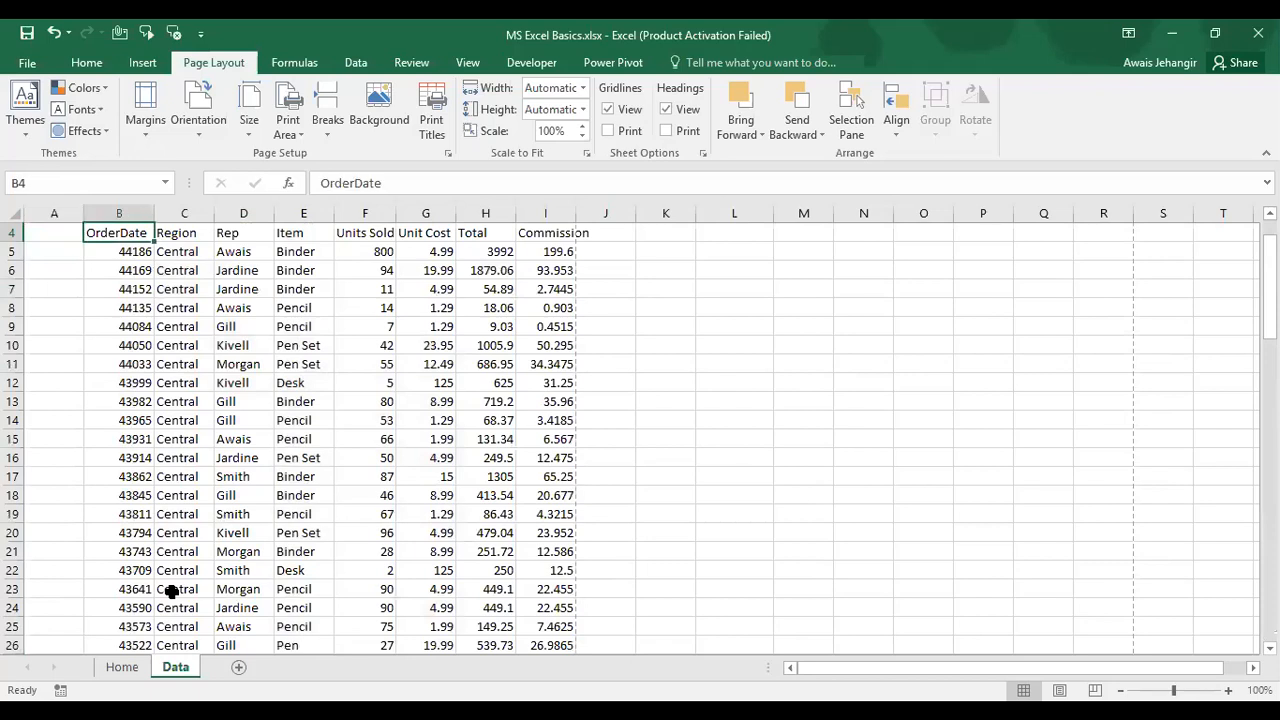
pyautogui.press('Right')
pyautogui.press('Down')
pyautogui.press('Right')
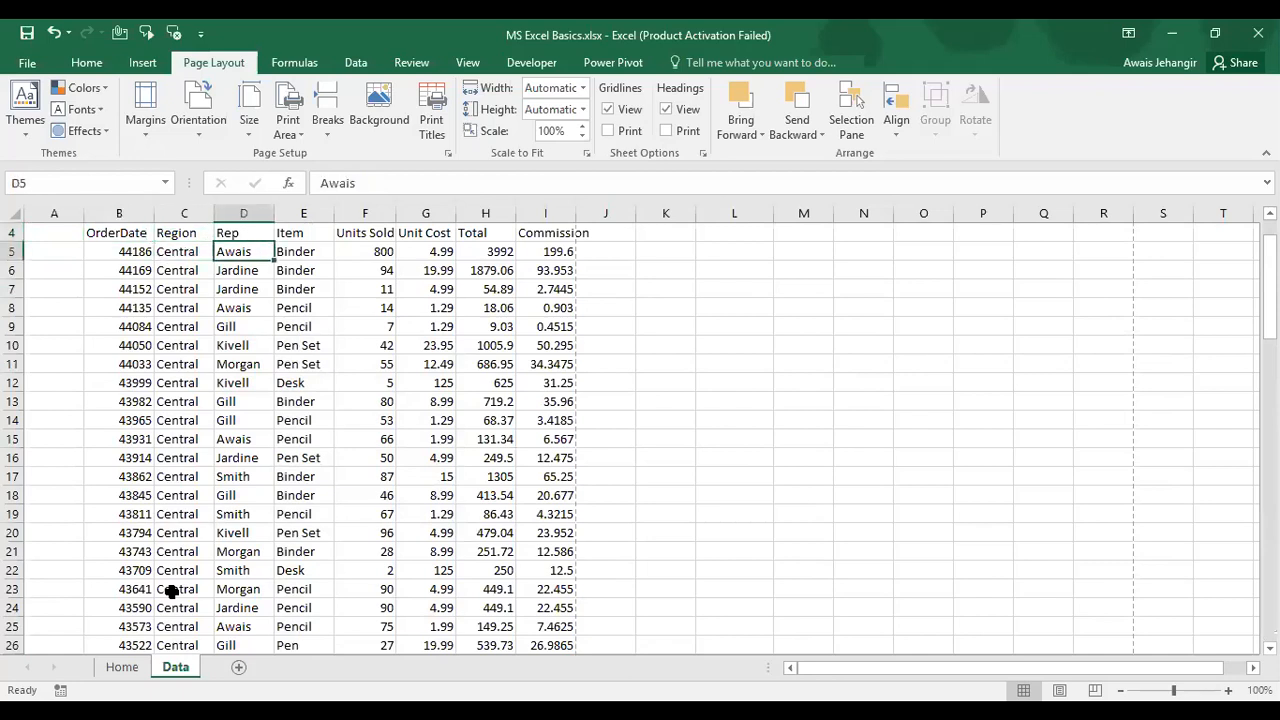
pyautogui.press('Right')
pyautogui.press('Right')
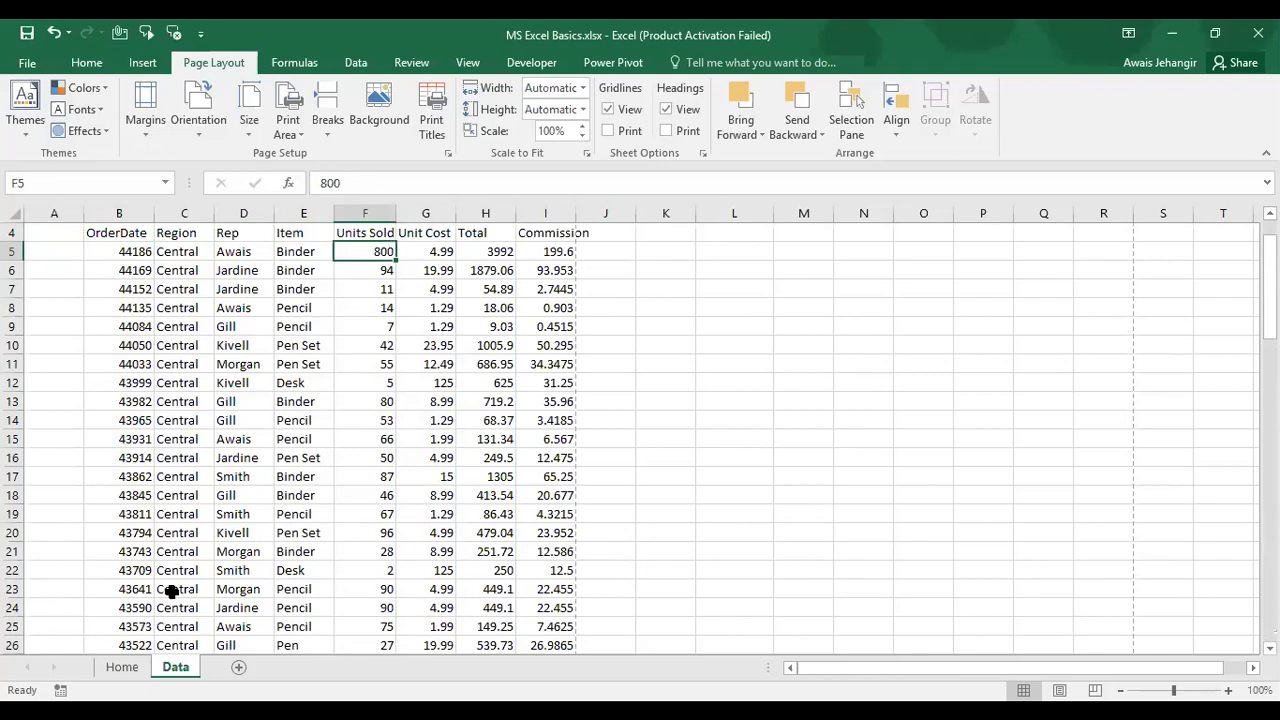
pyautogui.scroll(-10, 214, 528)
pyautogui.scroll(-7, 216, 530)
pyautogui.scroll(19, 216, 530)
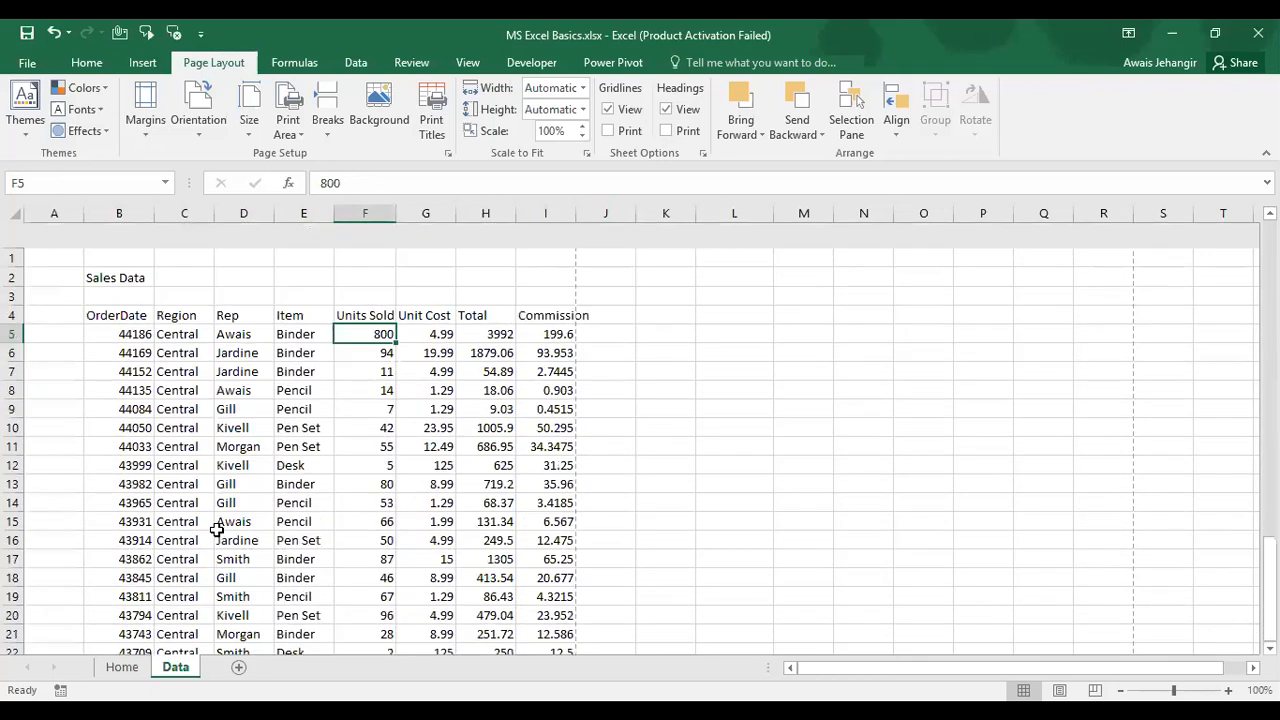
pyautogui.press('Down')
pyautogui.press('Down')
pyautogui.press('Down')
pyautogui.press('Down')
pyautogui.press('Down')
pyautogui.press('Down')
pyautogui.press('Up')
pyautogui.press('Up')
pyautogui.press('Up')
pyautogui.press('Up')
pyautogui.press('Up')
pyautogui.press('Up')
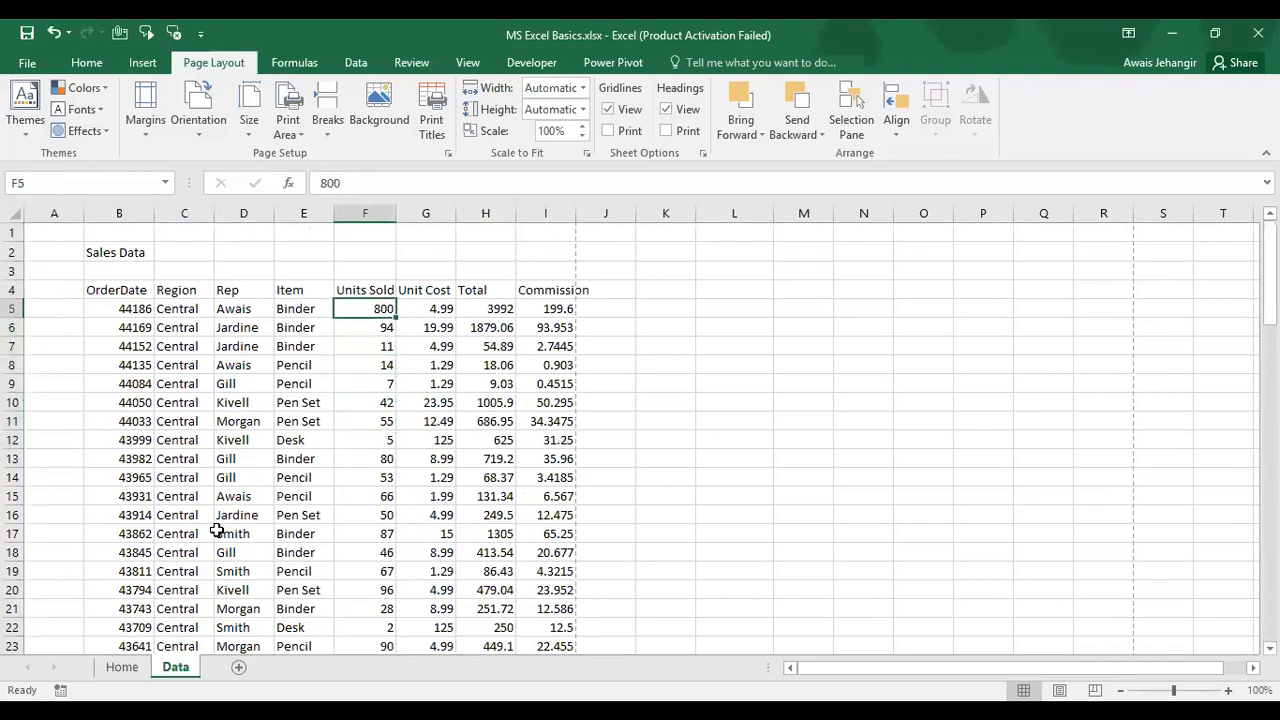
pyautogui.hotkey('ctrl', 'Down')
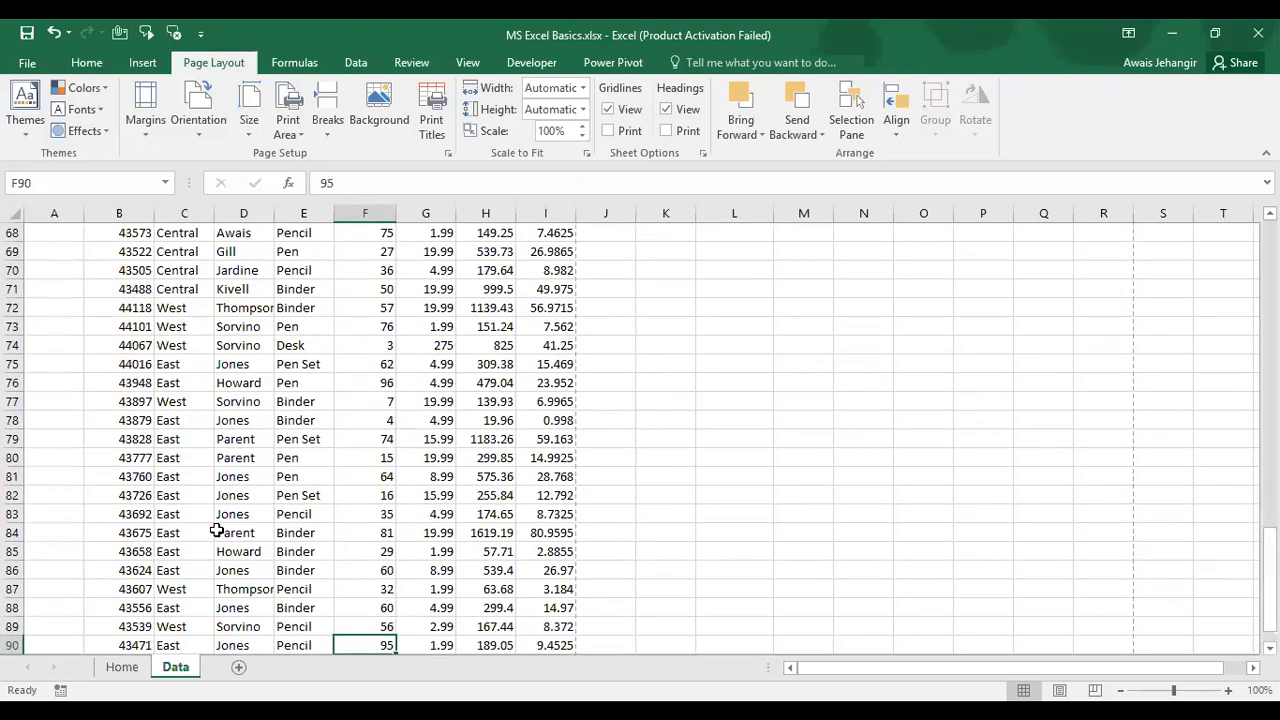
pyautogui.press('Down')
pyautogui.press('Down')
pyautogui.press('Down')
pyautogui.press('Down')
pyautogui.press('Down')
pyautogui.press('Up')
pyautogui.press('Up')
pyautogui.press('Up')
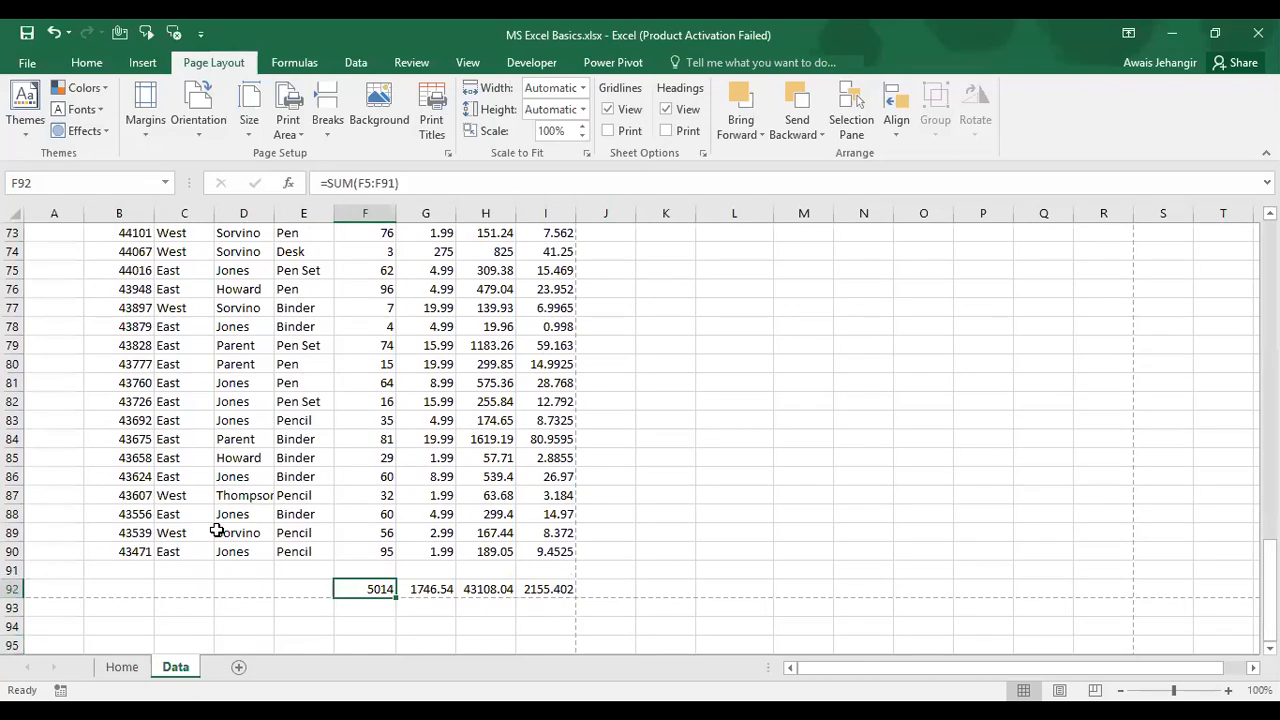
pyautogui.press('Up')
pyautogui.press('Up')
pyautogui.hotkey('ctrl', 'Up')
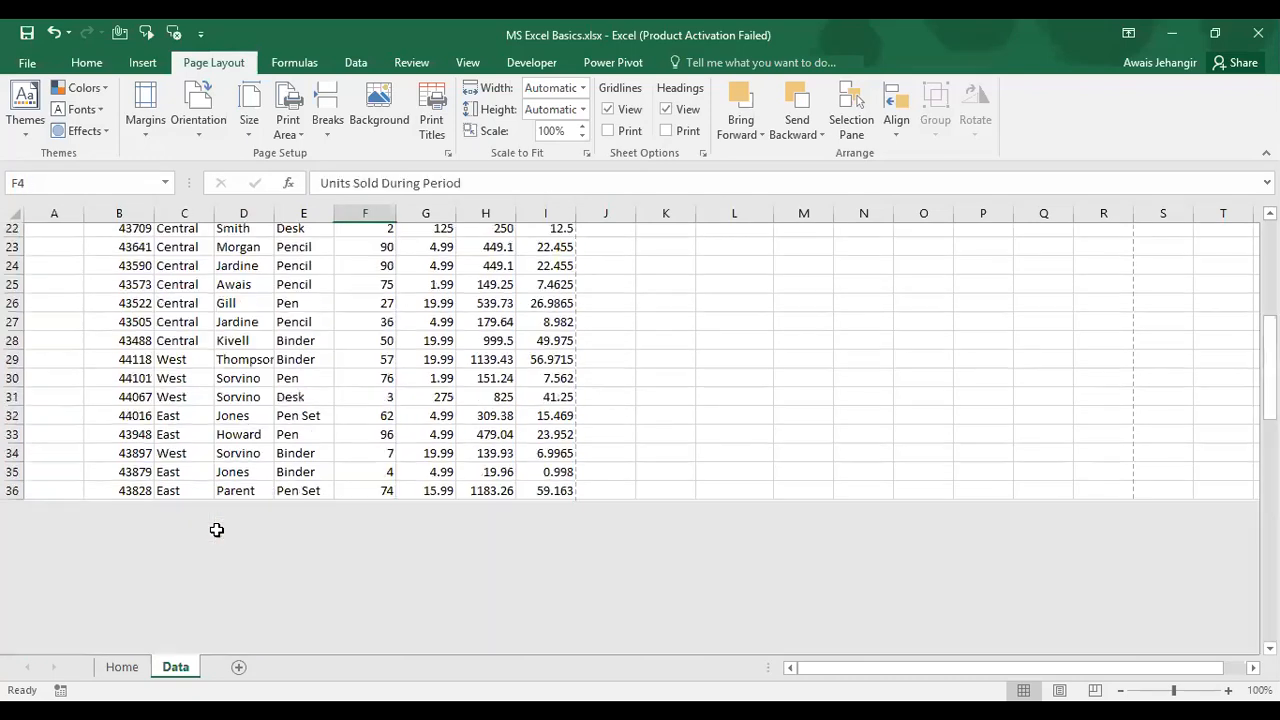
pyautogui.hotkey('ctrl', 'Left')
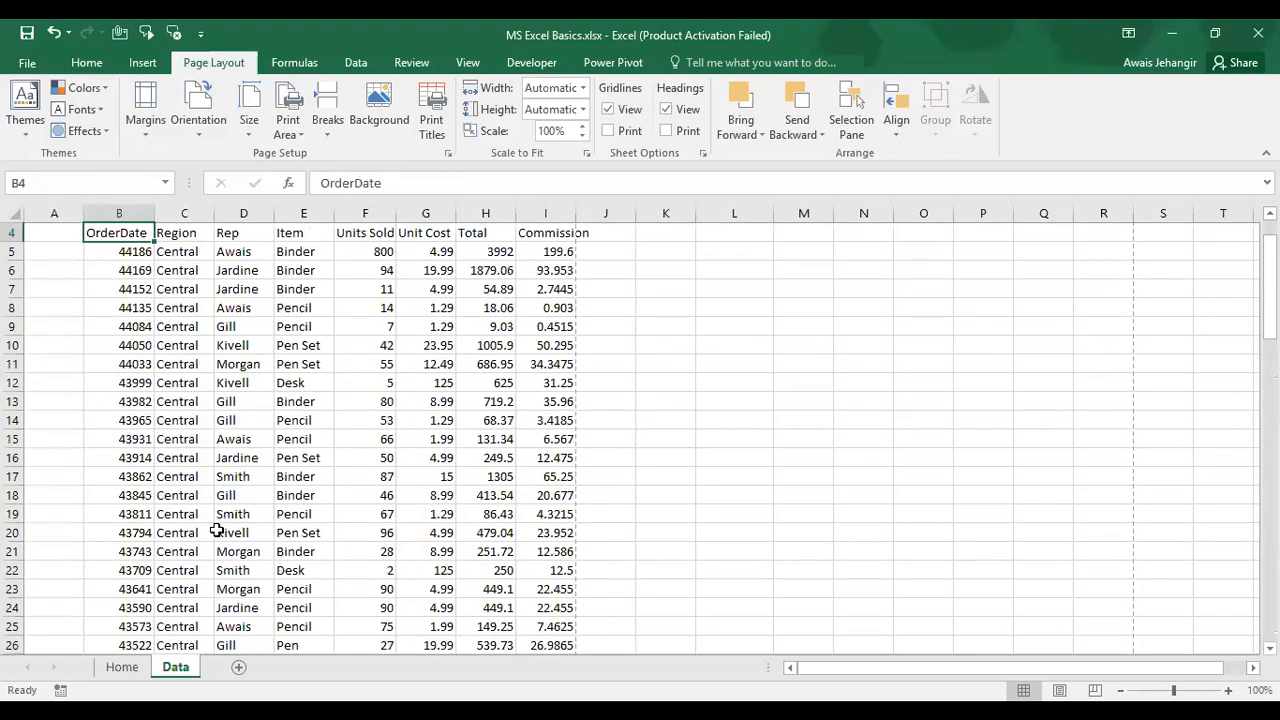
pyautogui.hotkey('ctrl', 'Right')
pyautogui.hotkey('ctrl', 'Left')
pyautogui.hotkey('ctrl', 'Right')
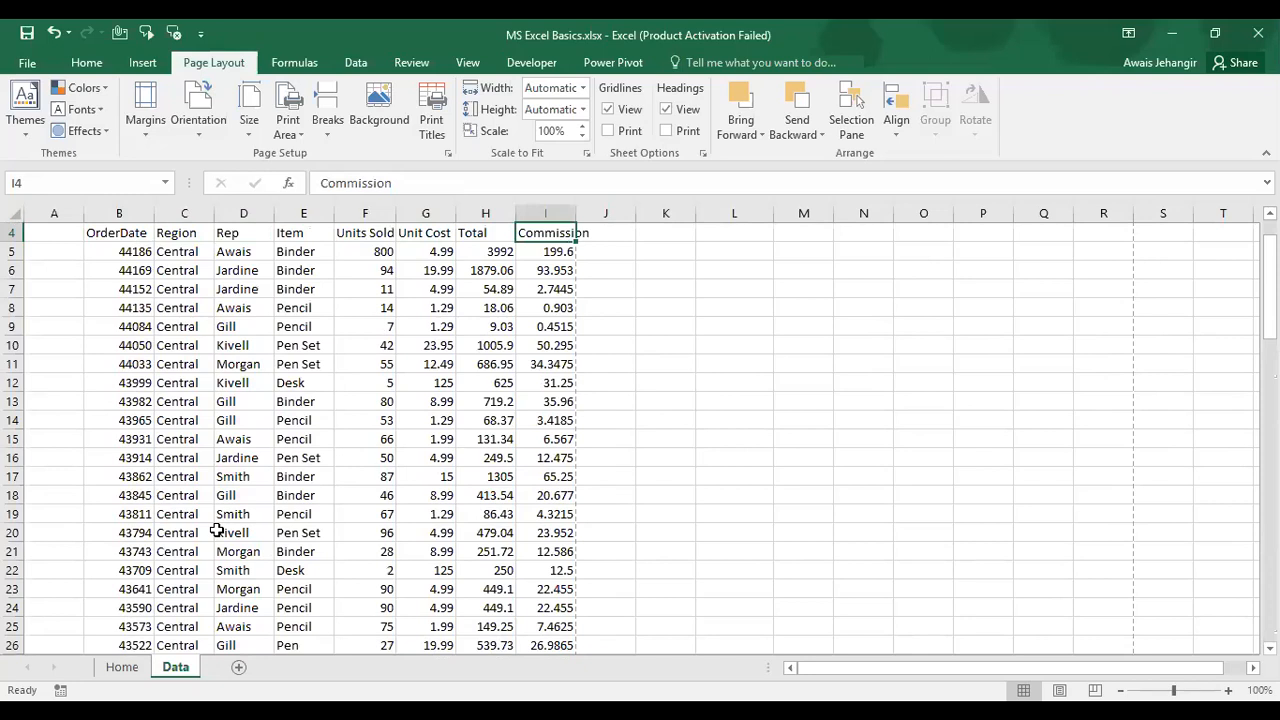
pyautogui.press('Down')
pyautogui.hotkey('ctrl', 'Down')
pyautogui.press('Up')
pyautogui.press('Up')
pyautogui.press('Up')
pyautogui.press('Up')
pyautogui.press('Up')
pyautogui.press('Up')
pyautogui.press('Up')
pyautogui.press('Up')
pyautogui.press('Up')
pyautogui.press('Up')
pyautogui.press('Up')
pyautogui.press('Up')
pyautogui.press('Up')
pyautogui.press('Up')
pyautogui.press('Up')
pyautogui.press('Up')
pyautogui.press('Up')
pyautogui.press('Up')
pyautogui.press('Up')
pyautogui.press('Up')
pyautogui.press('Left')
pyautogui.hotkey('ctrl', 'Left')
pyautogui.press('Right')
pyautogui.hotkey('ctrl', 'Up')
# Step: Go to the Rep cell in row 65 and delete the name Smith
pyautogui.press('Right')
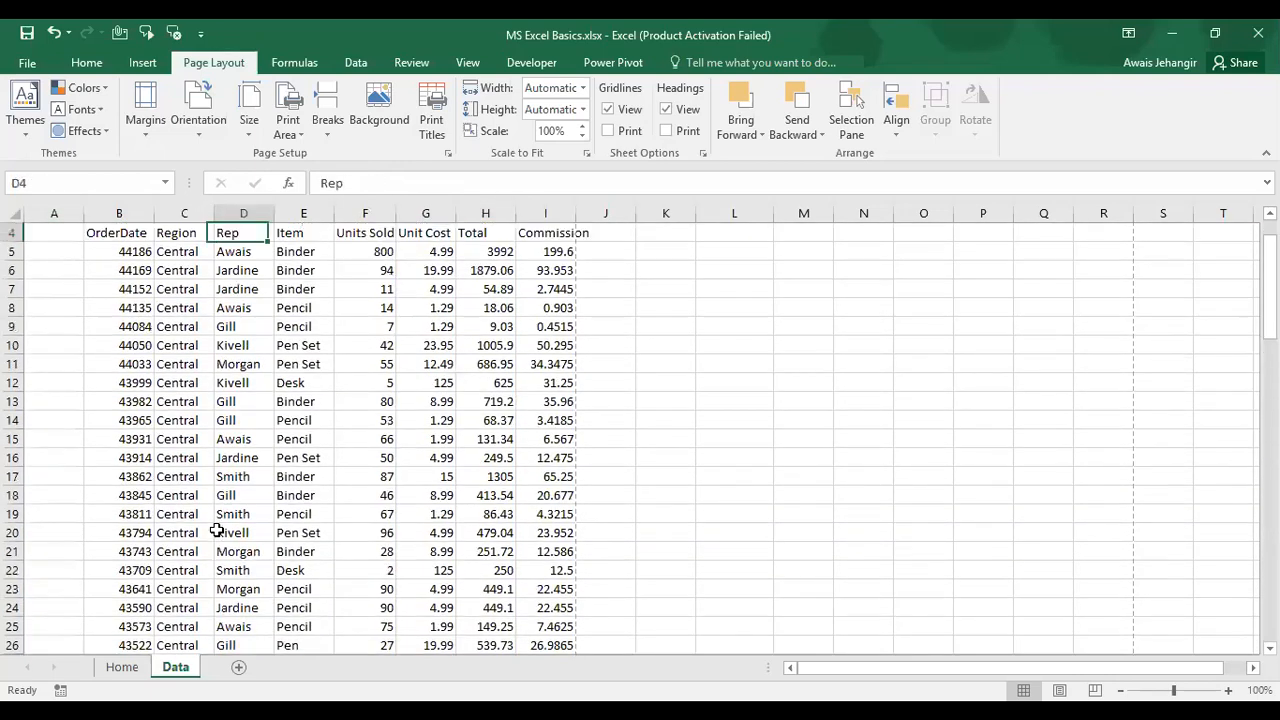
pyautogui.hotkey('ctrl', 'Down')
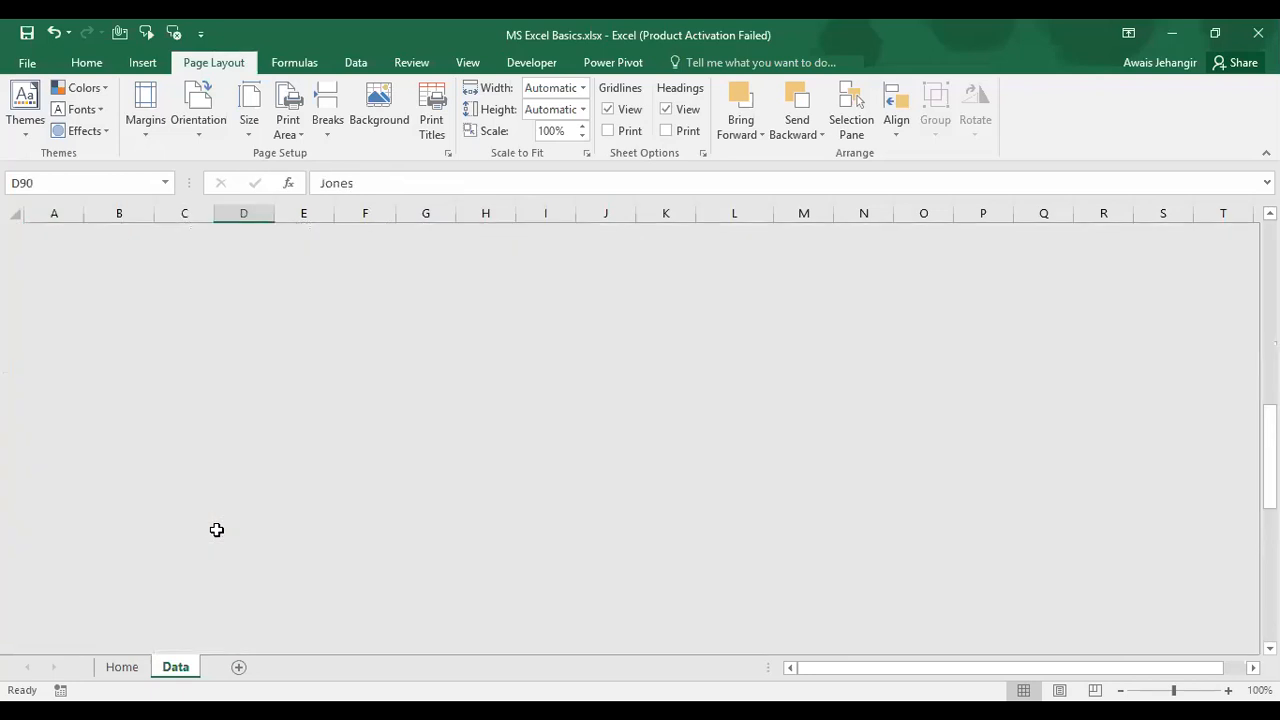
pyautogui.press('Down')
pyautogui.press('Down')
pyautogui.press('Down')
pyautogui.press('Down')
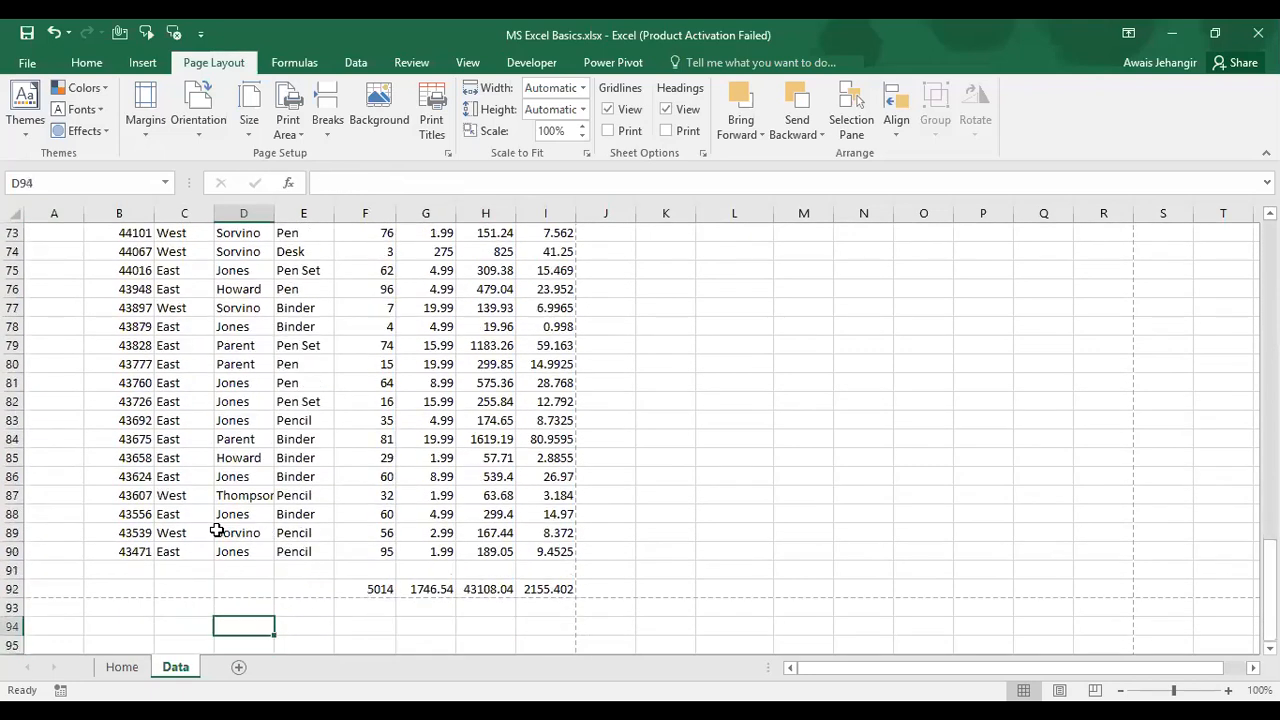
pyautogui.press('pageup')
pyautogui.press('Up')
pyautogui.press('Up')
pyautogui.press('Up')
pyautogui.press('Up')
pyautogui.press('Up')
pyautogui.press('Up')
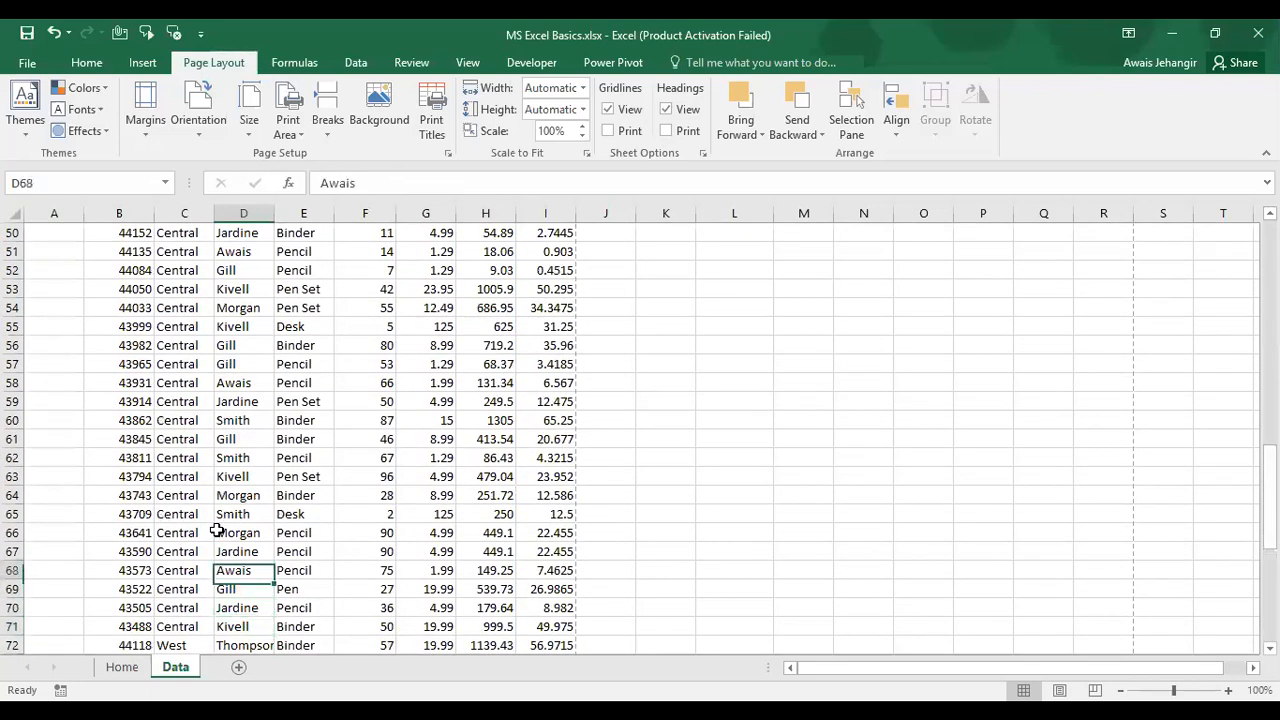
pyautogui.press('Delete')
# Step: Jump along the Rep column to inspect the new gap, then select D5 through D90
pyautogui.press('Left')
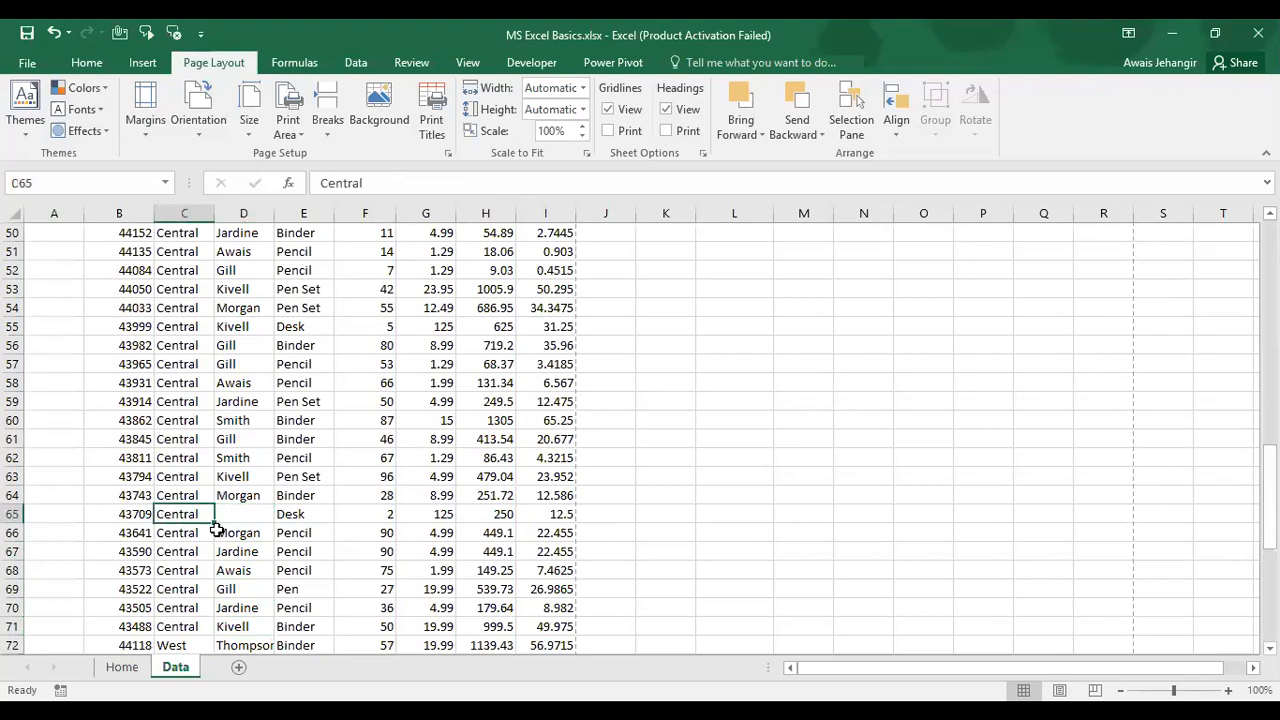
pyautogui.hotkey('ctrl', 'Up')
pyautogui.press('Right')
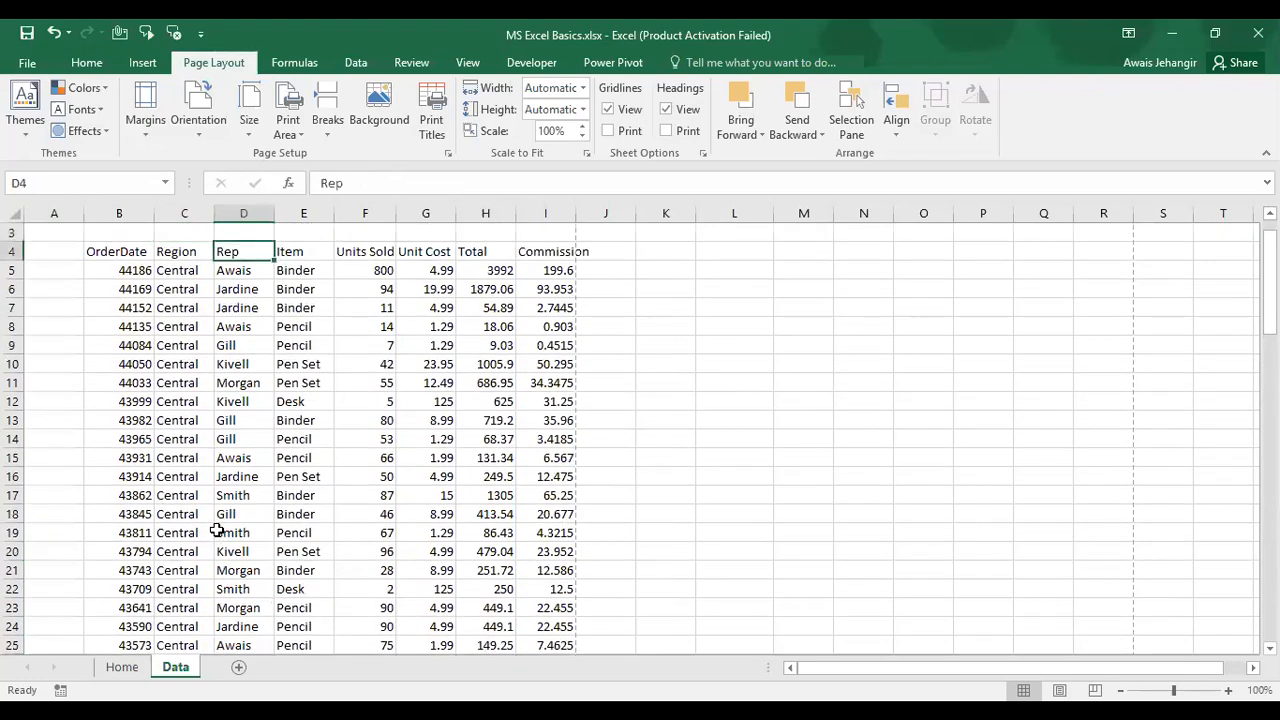
pyautogui.hotkey('ctrl', 'Down')
pyautogui.press('Down')
pyautogui.press('Down')
pyautogui.press('Up')
pyautogui.press('Down')
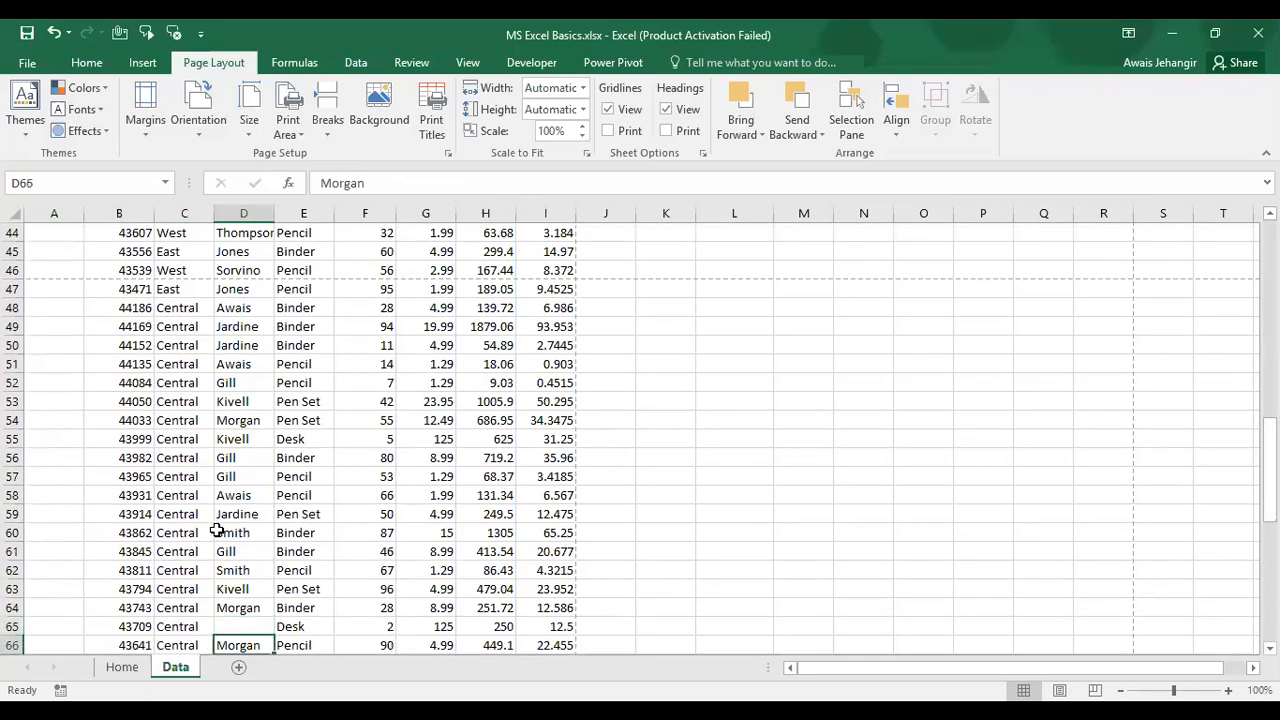
pyautogui.hotkey('ctrl', 'Down')
pyautogui.hotkey('ctrl', 'Down')
pyautogui.hotkey('ctrl', 'Up')
pyautogui.hotkey('ctrl', 'Up')
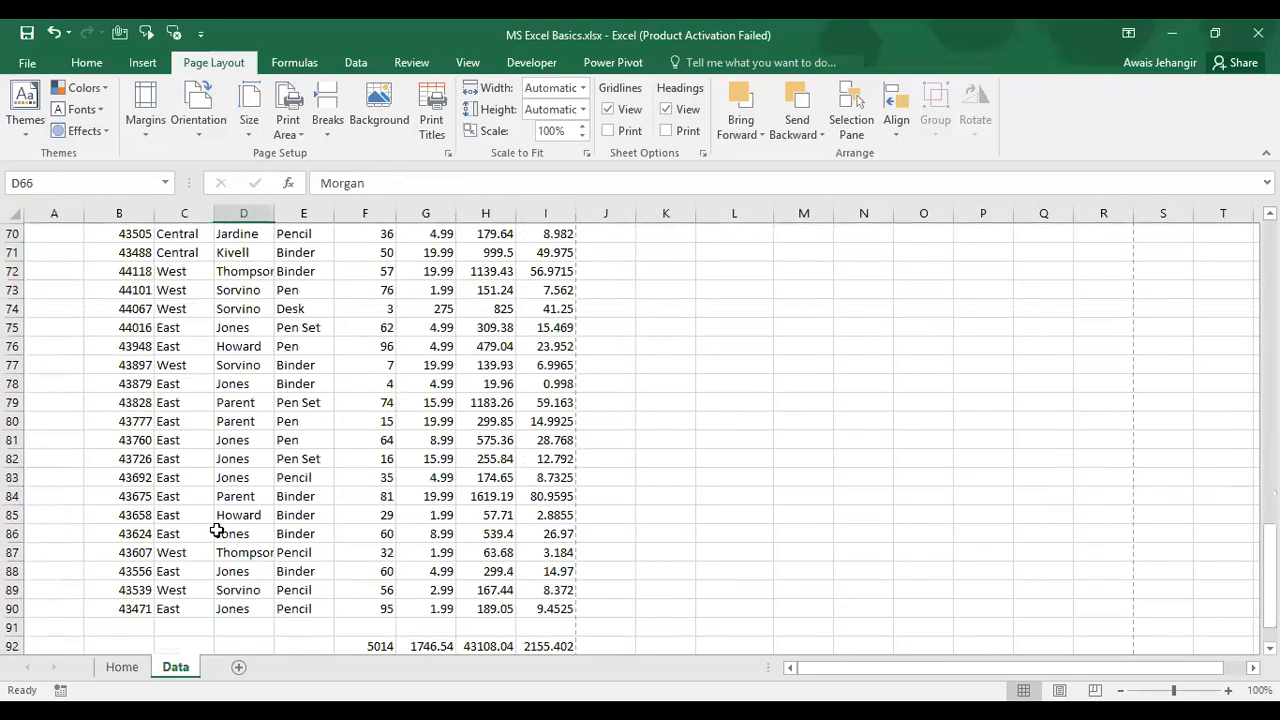
pyautogui.hotkey('ctrl', 'Up')
pyautogui.hotkey('ctrl', 'Up')
pyautogui.press('Down')
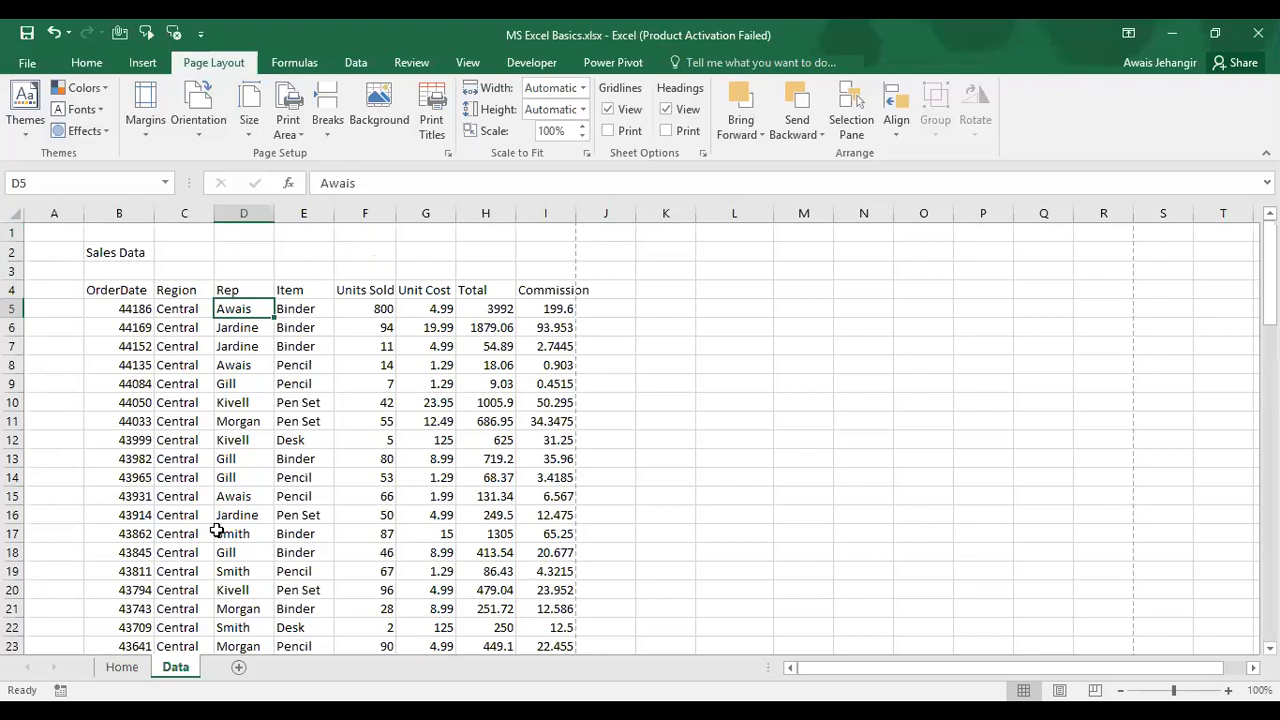
pyautogui.hotkey('ctrl', 'shift', 'Down')
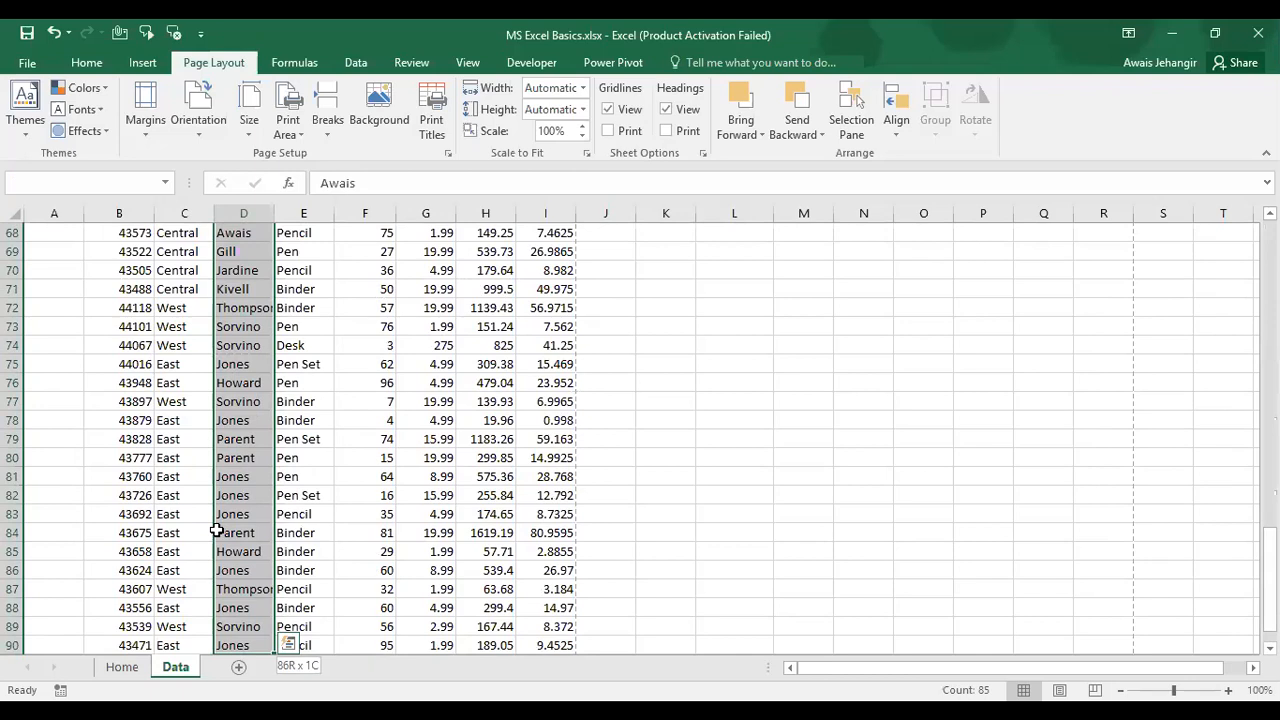
# Step: Check the Rep column's extent down to row 65, then switch to the Home sheet
pyautogui.moveTo(216, 530); pyautogui.dragTo(216, 530)
pyautogui.hotkey('ctrl', 'Up')
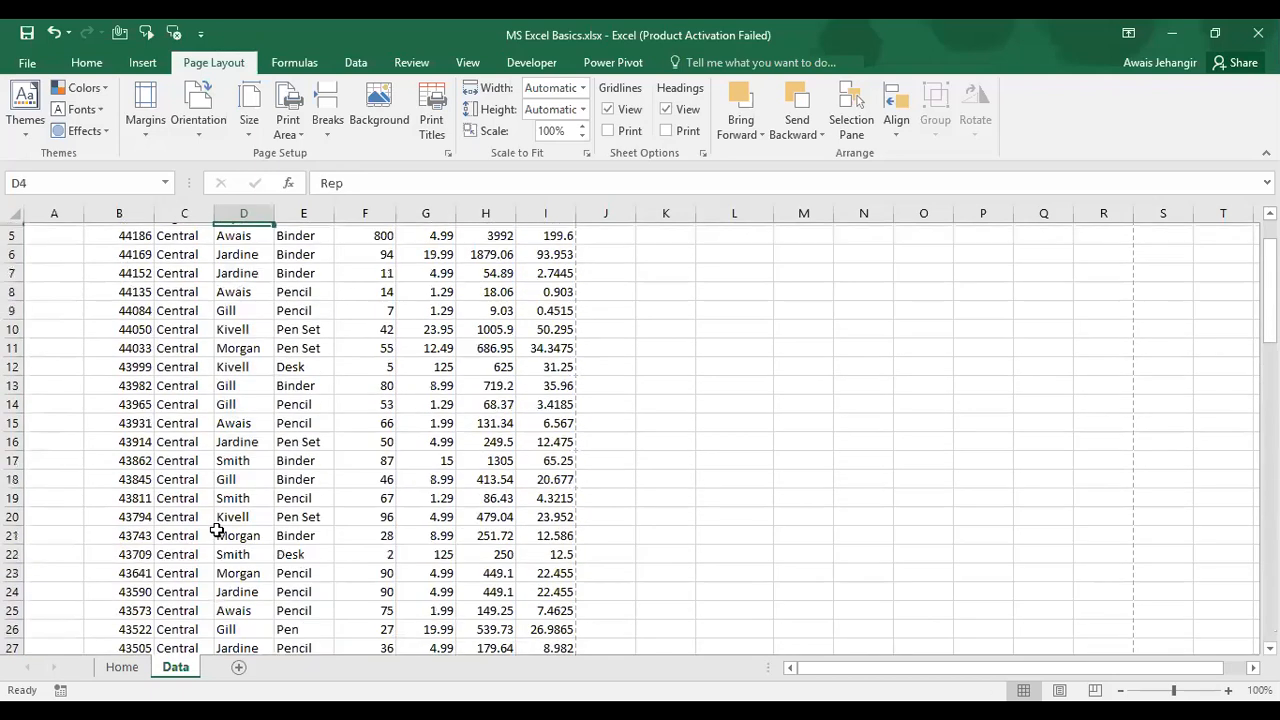
pyautogui.hotkey('ctrl', 'Down')
pyautogui.press('Up')
pyautogui.press('Up')
pyautogui.hotkey('ctrl', 'Up')
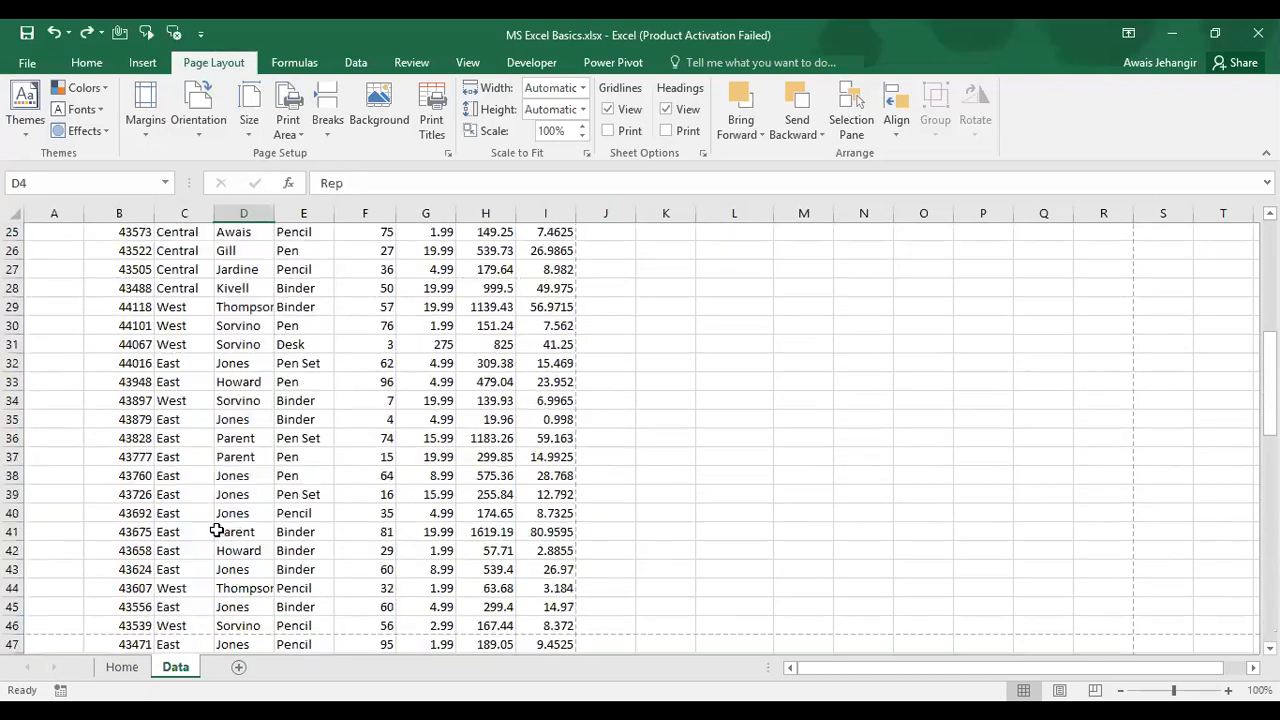
pyautogui.press('Left')
pyautogui.press('Left')
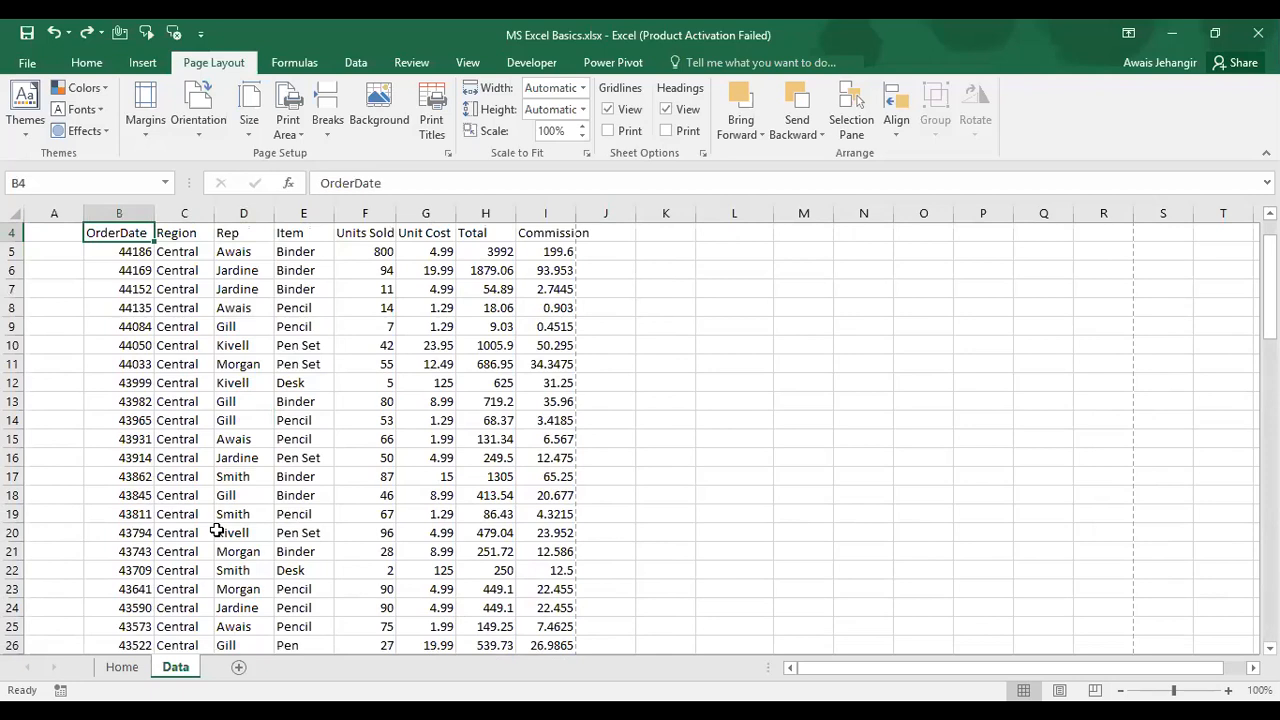
pyautogui.click(120, 667)
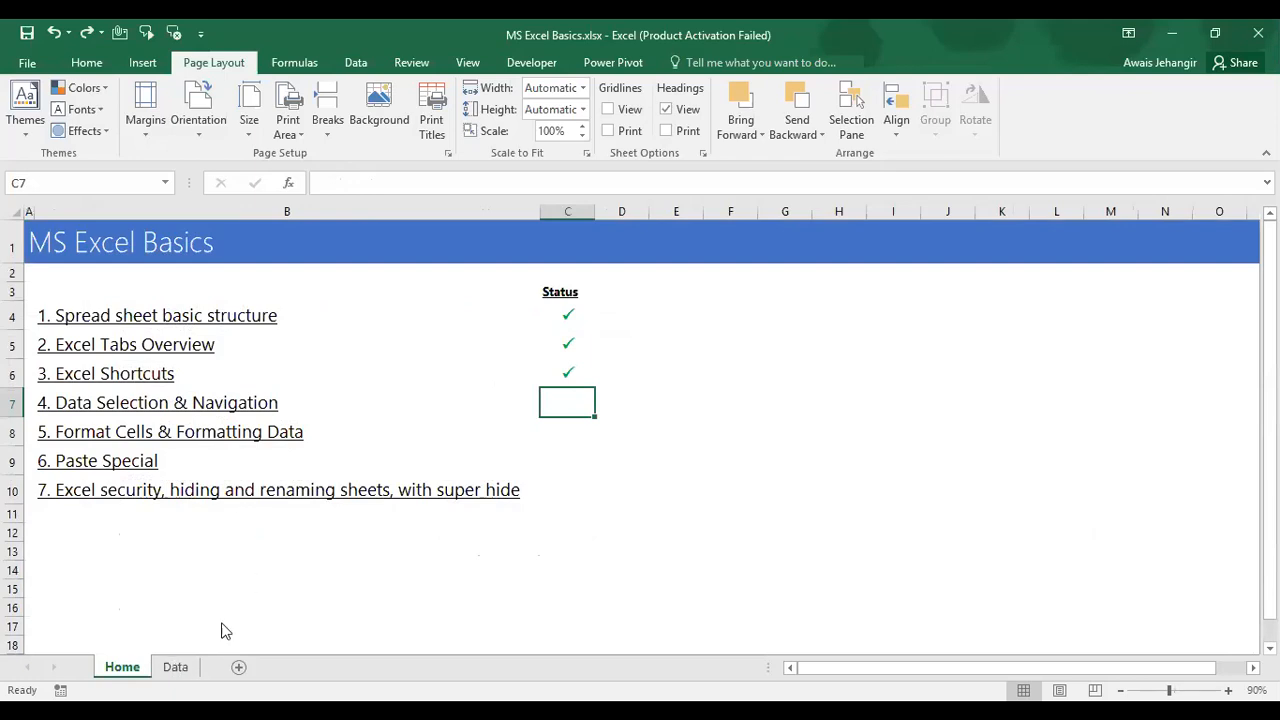
# Step: Go back to the Data sheet's Sales Data table
pyautogui.click(173, 667)
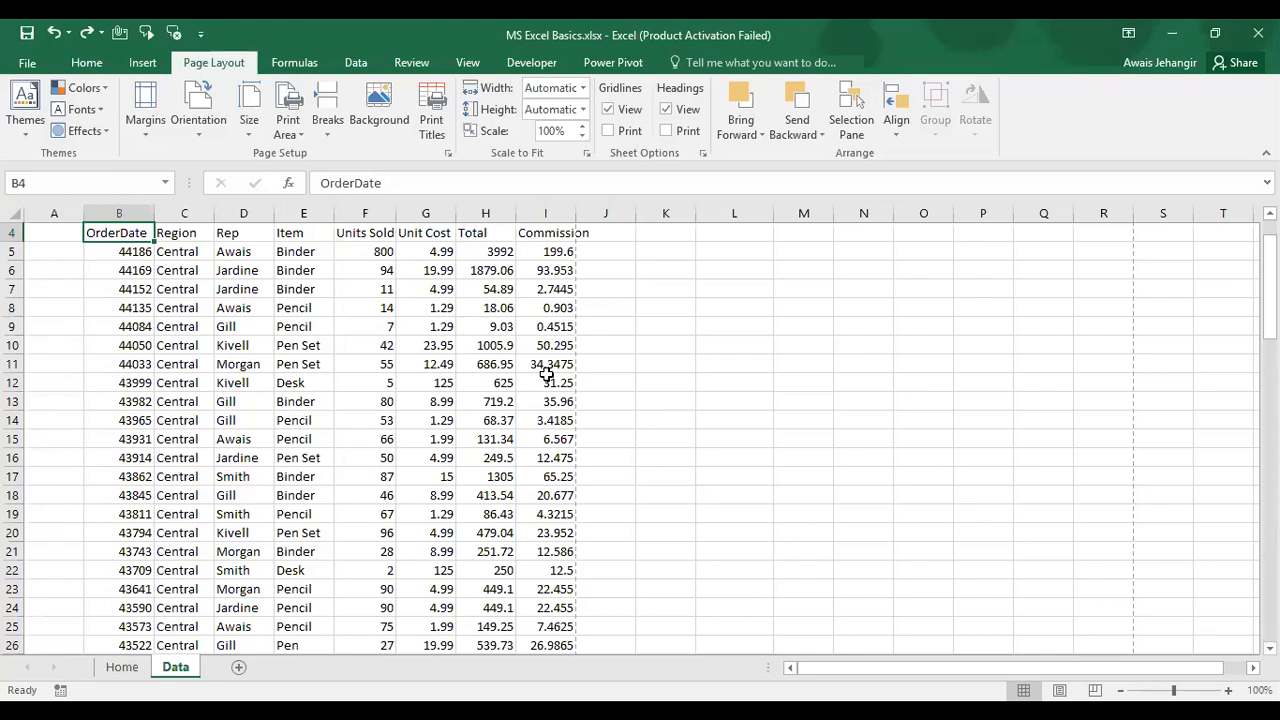
# Step: On the Home sheet, enter a Wingdings 'P' check mark in Status for topic 4
pyautogui.hotkey('ctrl', 'pageup')
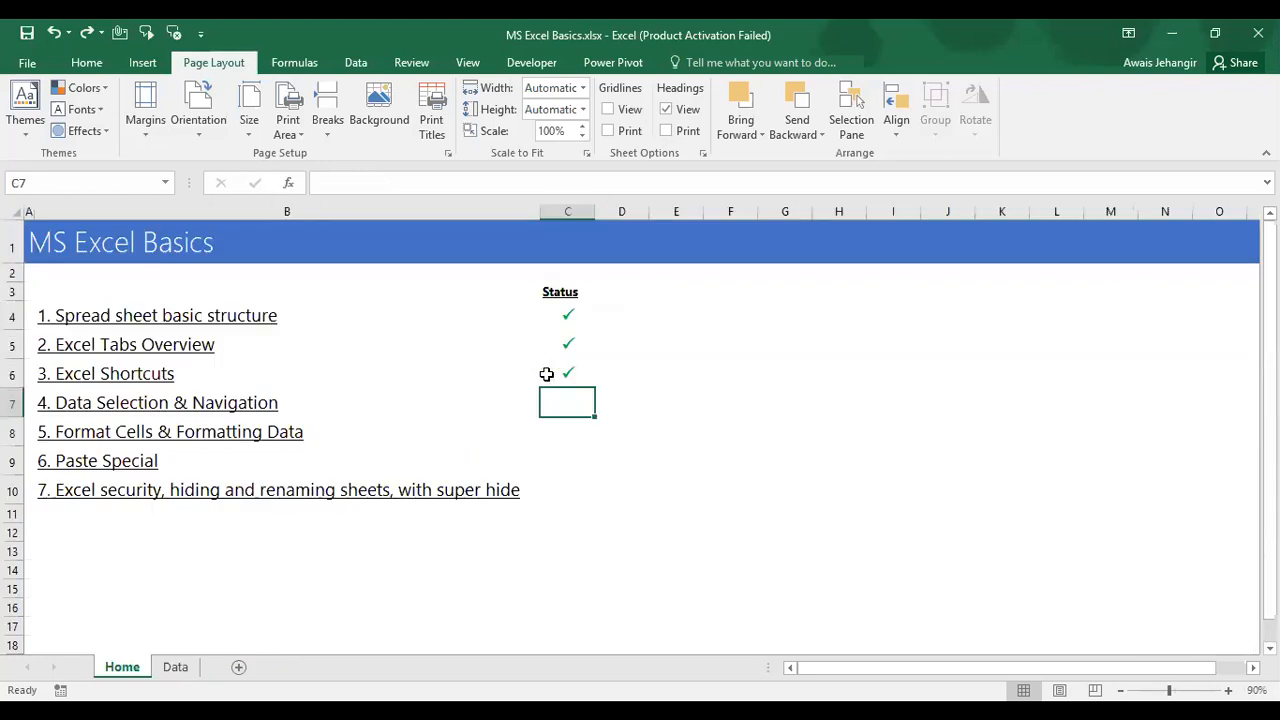
pyautogui.write('P')
pyautogui.press('Return')
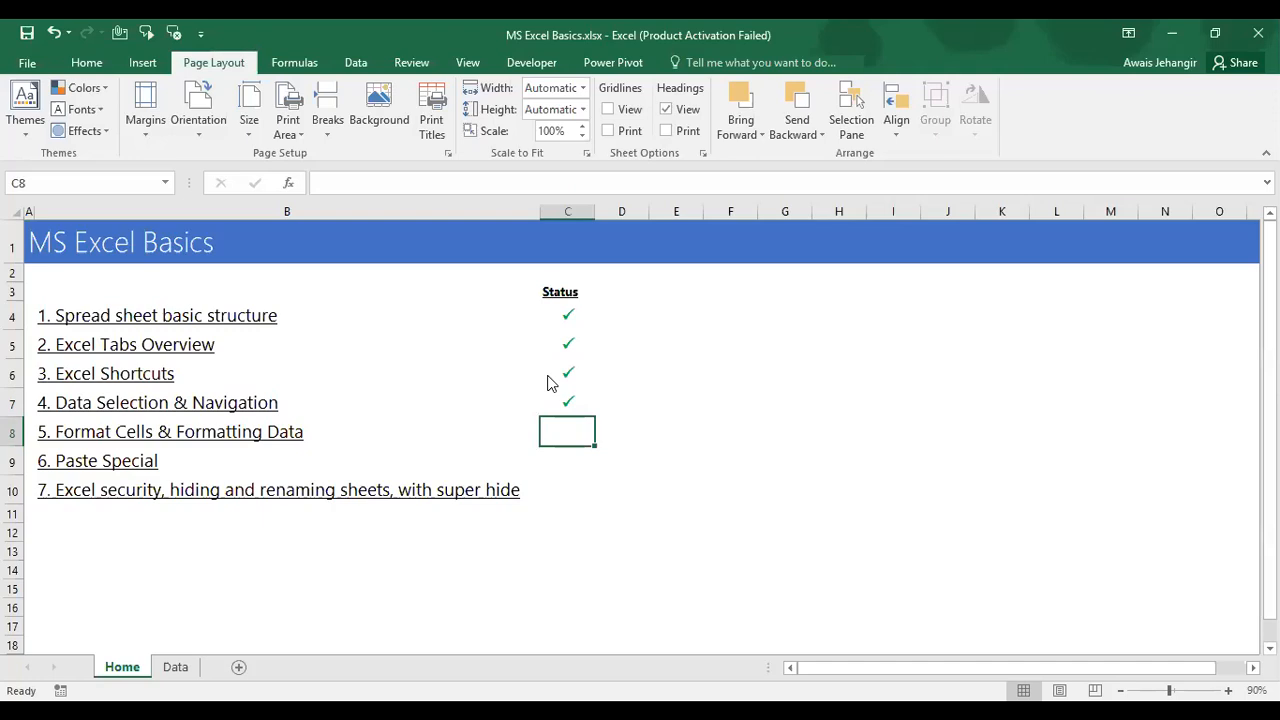
pyautogui.press('Left')
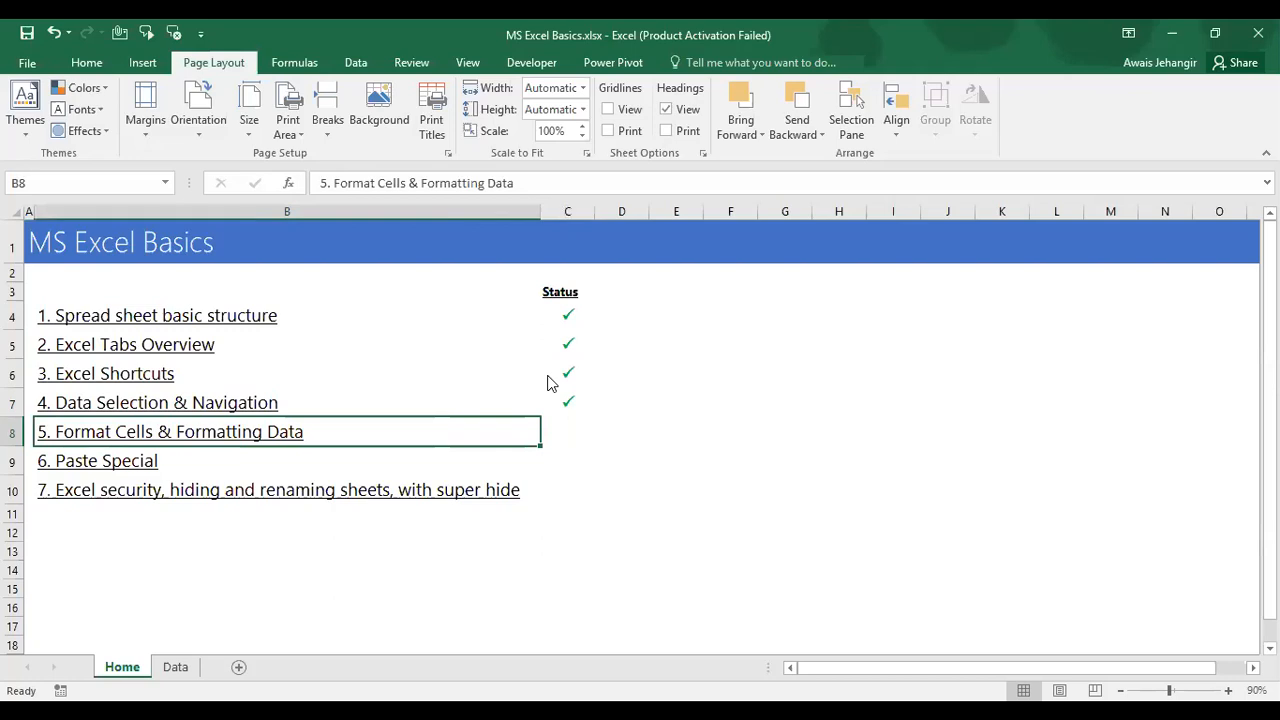
# Step: Return to topic 5's Status cell and bring the workbook window back into focus
pyautogui.press('Right')
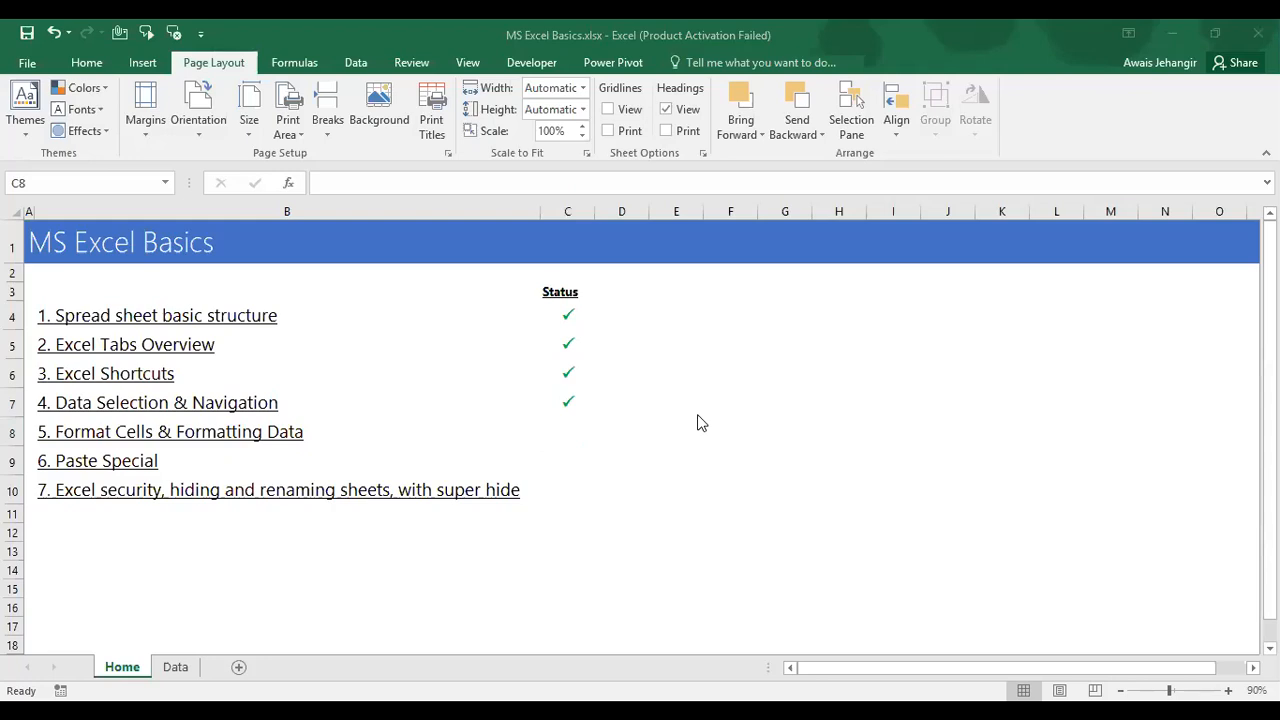
pyautogui.click(568, 410)
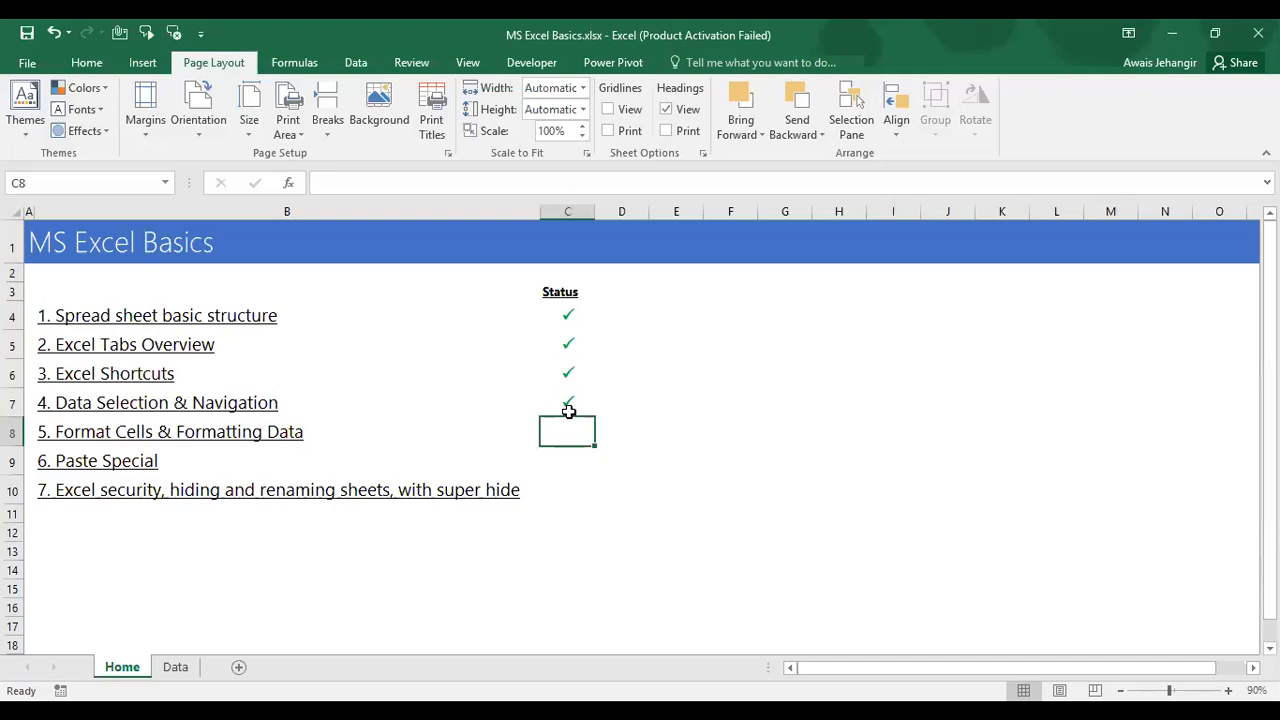
pyautogui.hotkey('alt', 'Tab')
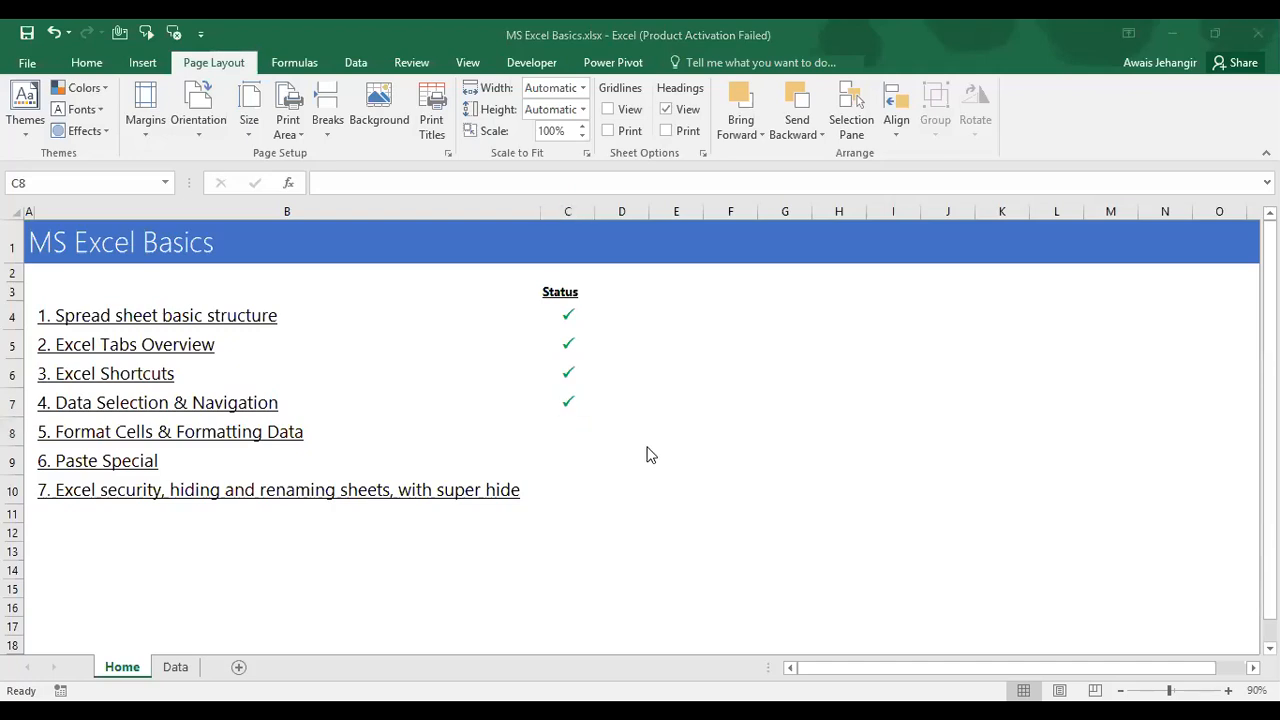
pyautogui.click(546, 427)
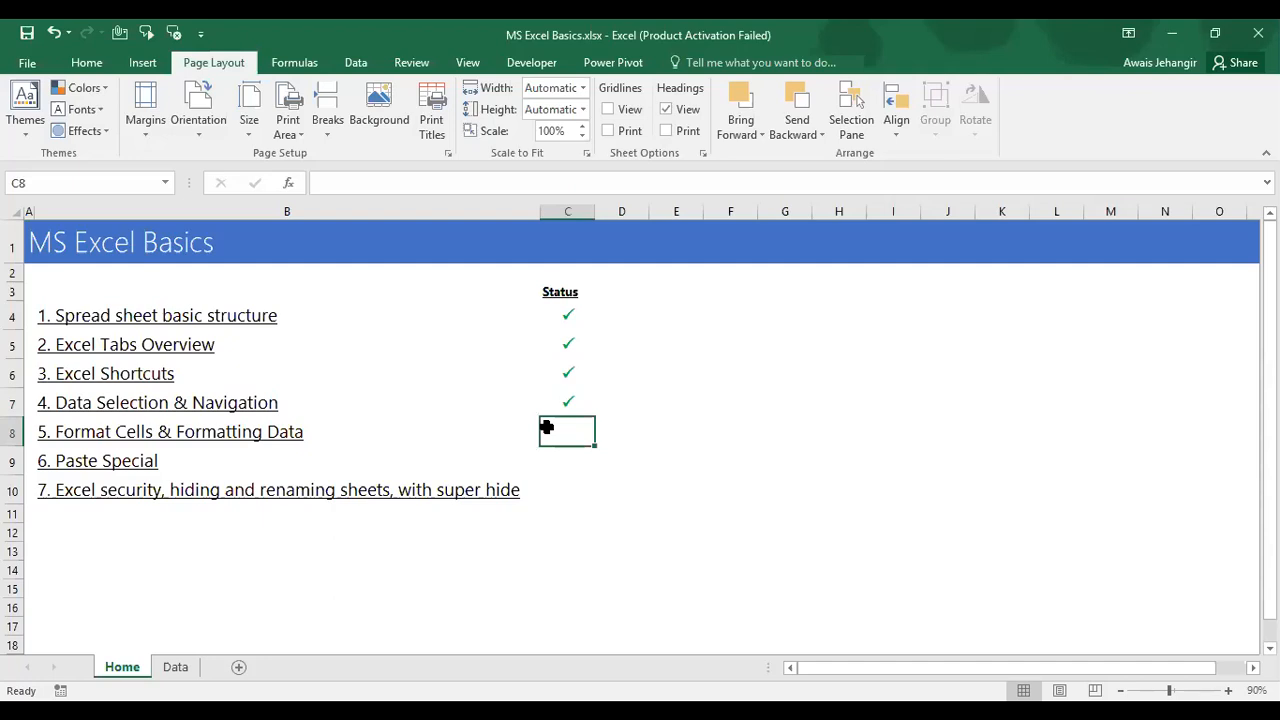
pyautogui.hotkey('alt', 'Tab')
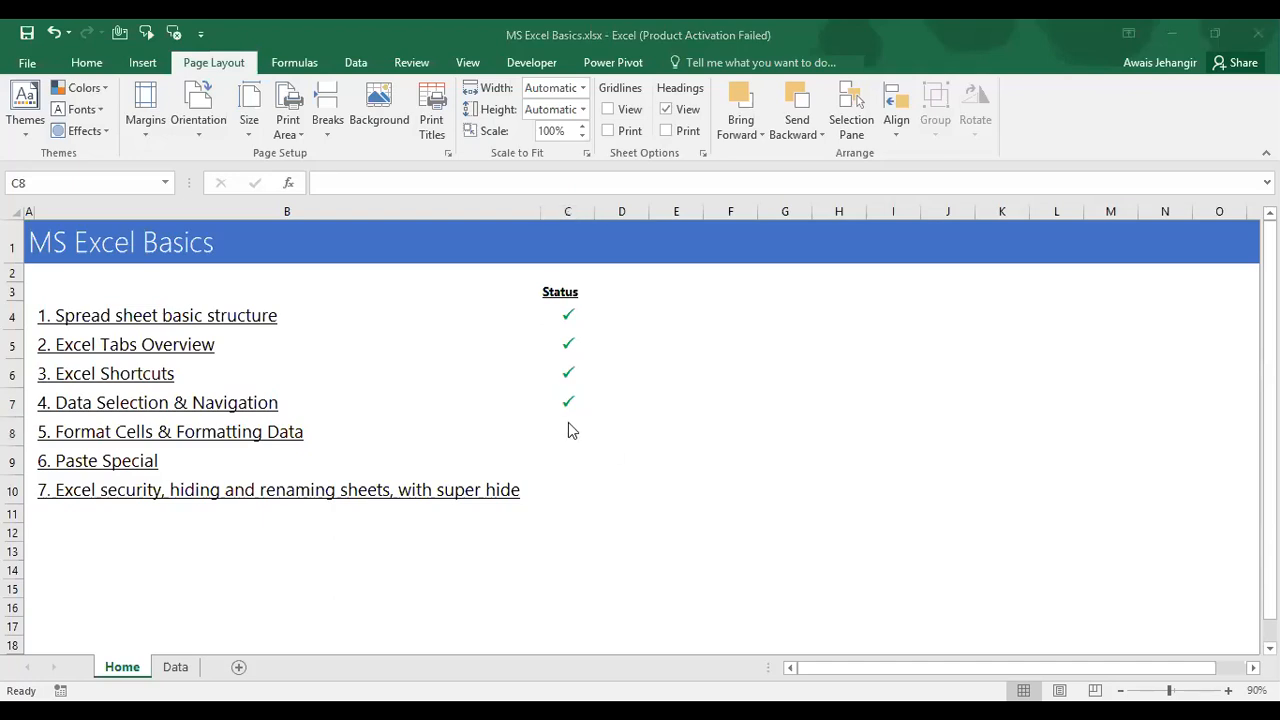
pyautogui.click(568, 428)
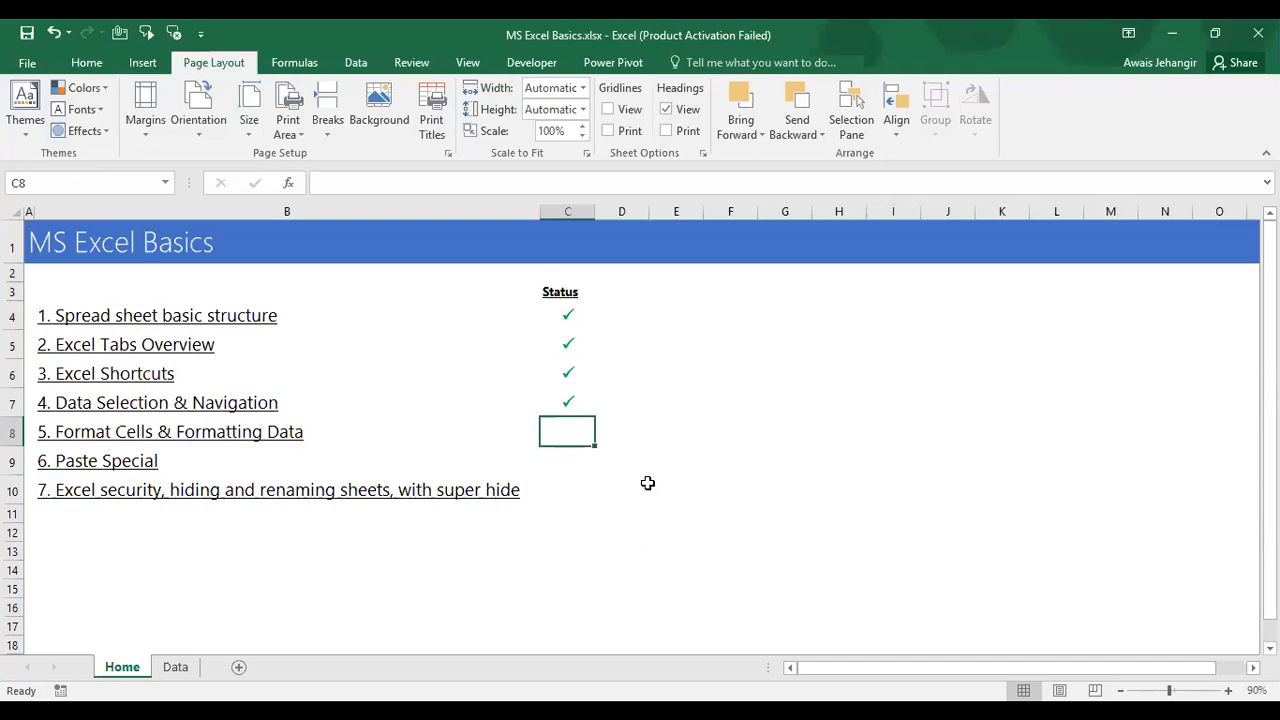
# Step: On the Data sheet, step through the title and first data row, then select the entire worksheet
pyautogui.hotkey('ctrl', 'pagedown')
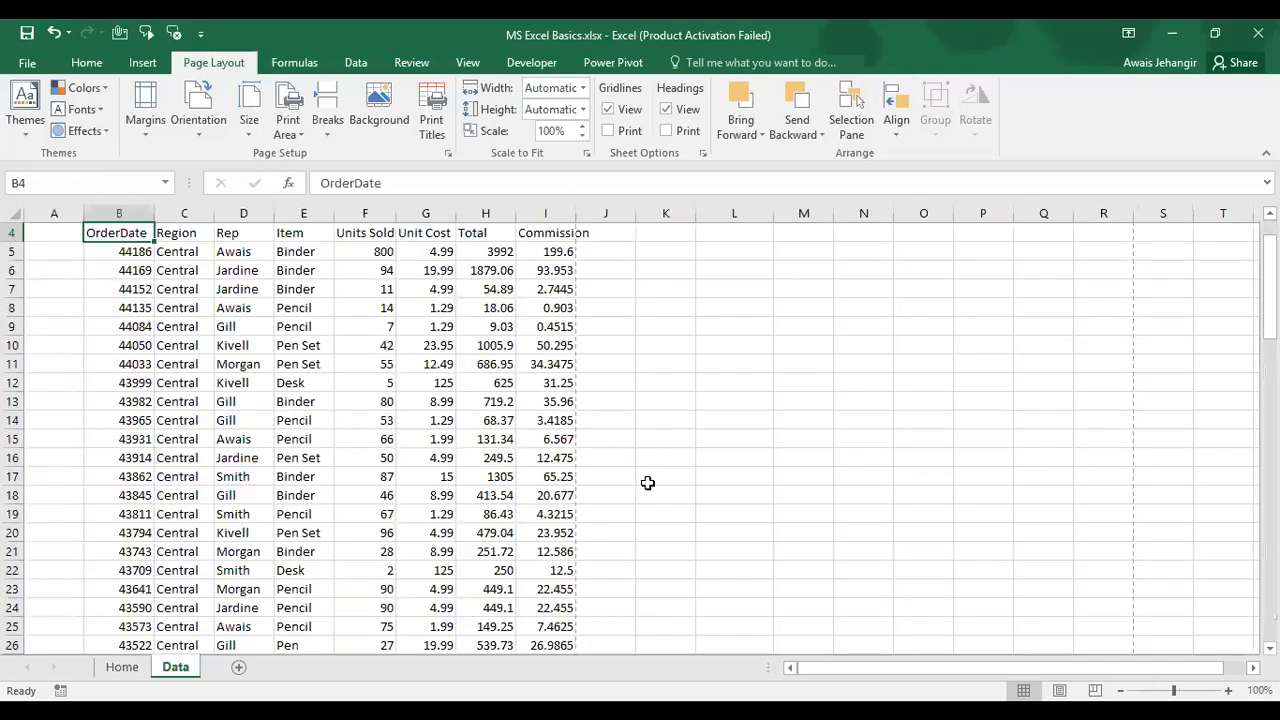
pyautogui.press('Up')
pyautogui.press('Up')
pyautogui.press('Up')
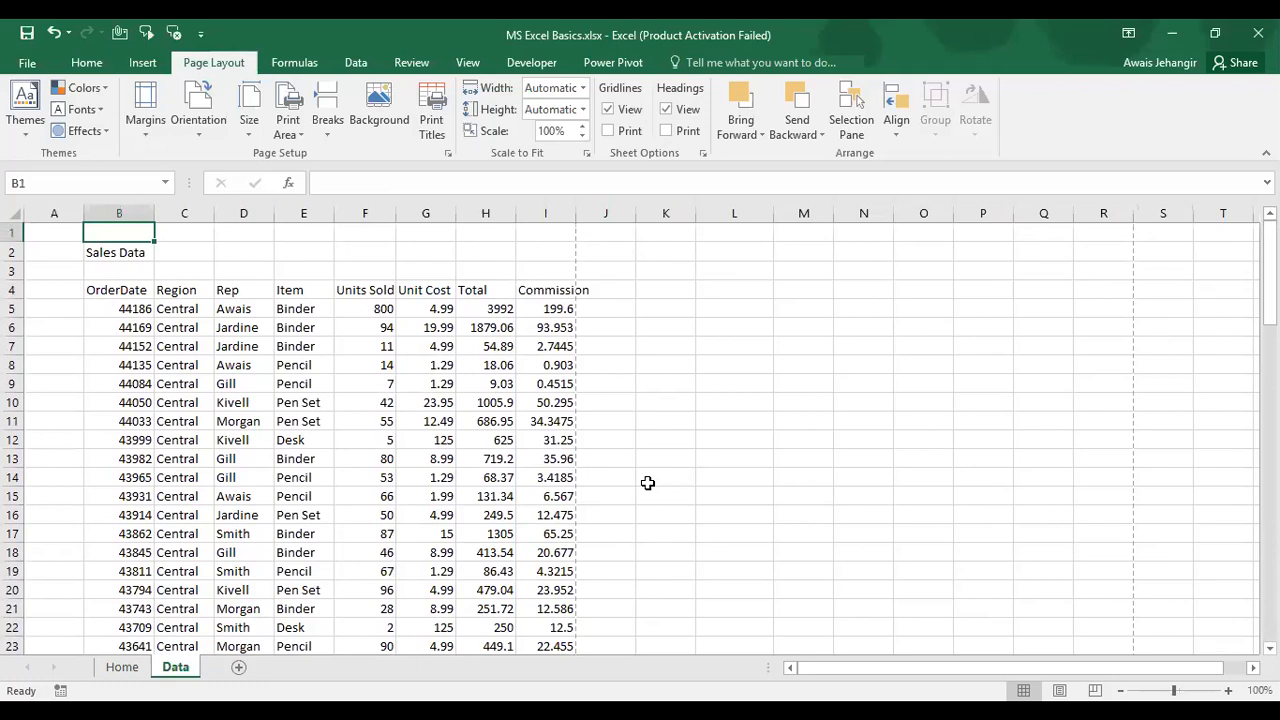
pyautogui.press('Down')
pyautogui.press('Down')
pyautogui.press('Down')
pyautogui.press('Down')
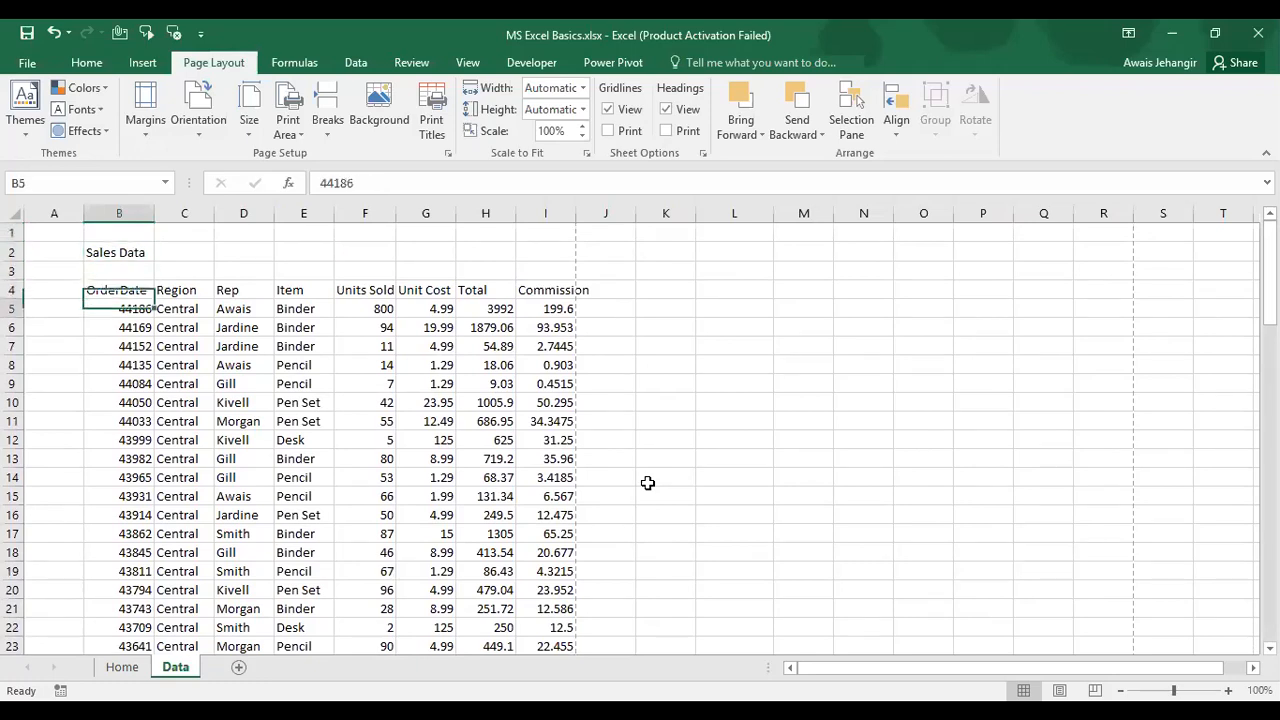
pyautogui.press('Up')
pyautogui.press('Up')
pyautogui.press('Up')
pyautogui.press('Up')
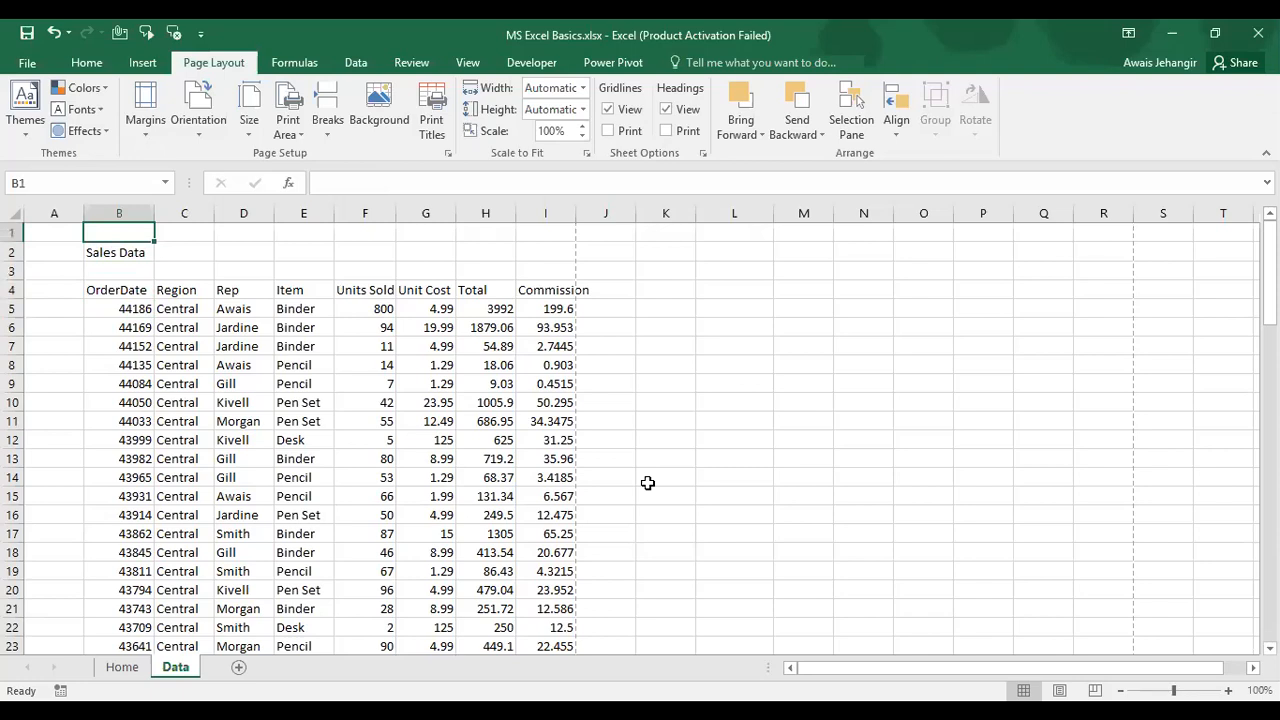
pyautogui.press('Left')
pyautogui.press('Down')
pyautogui.press('Down')
pyautogui.press('Down')
pyautogui.press('Down')
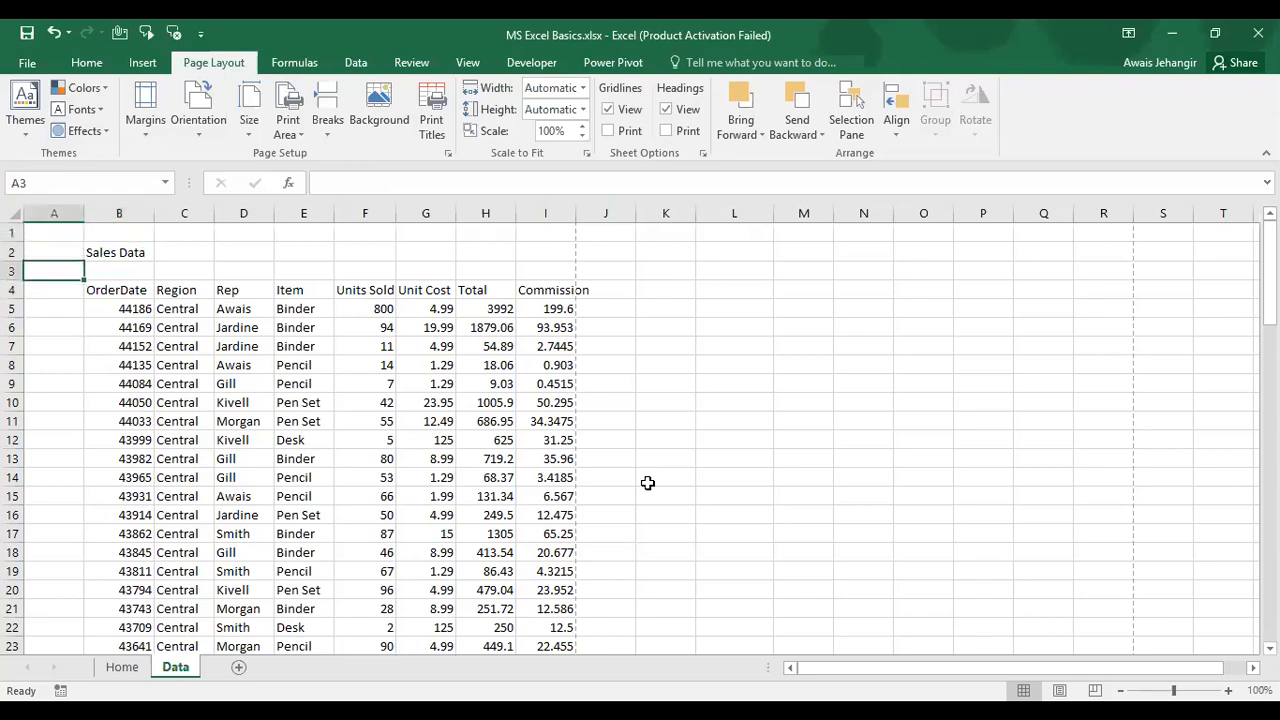
pyautogui.press('Right')
pyautogui.press('Up')
pyautogui.press('Down')
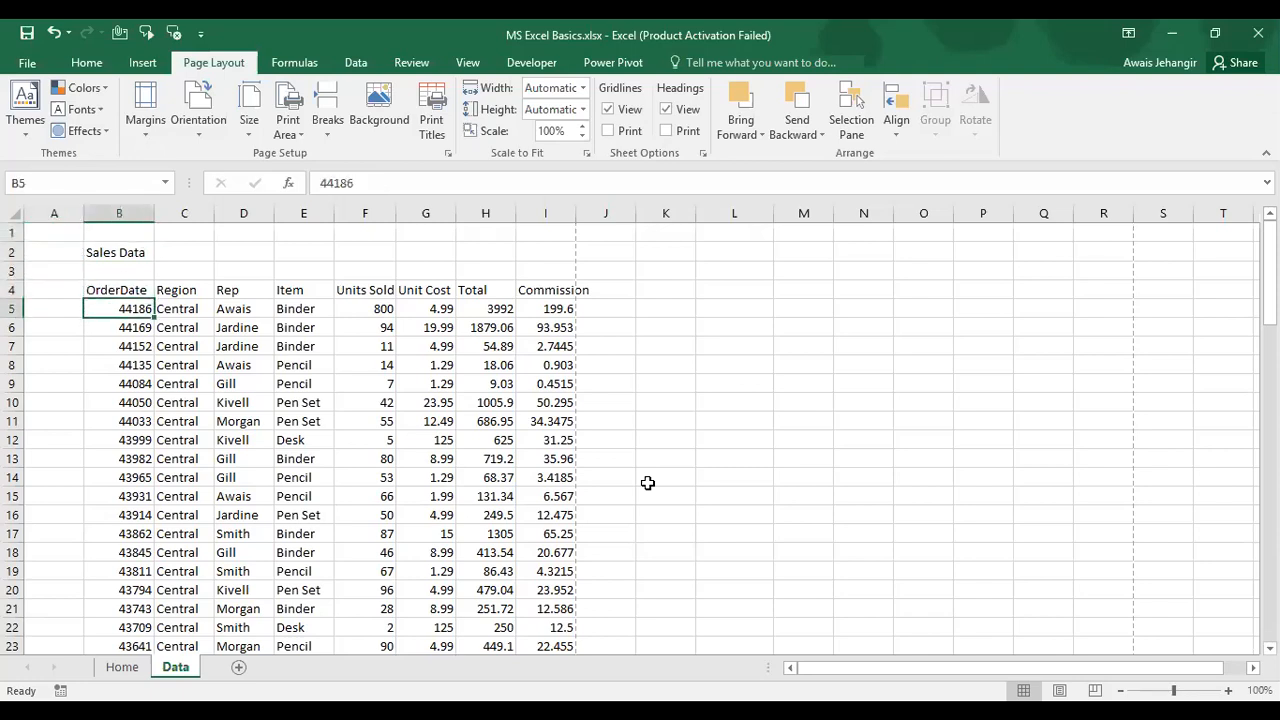
pyautogui.press('Right')
pyautogui.press('Right')
pyautogui.press('Right')
pyautogui.press('Right')
pyautogui.press('Right')
pyautogui.press('Right')
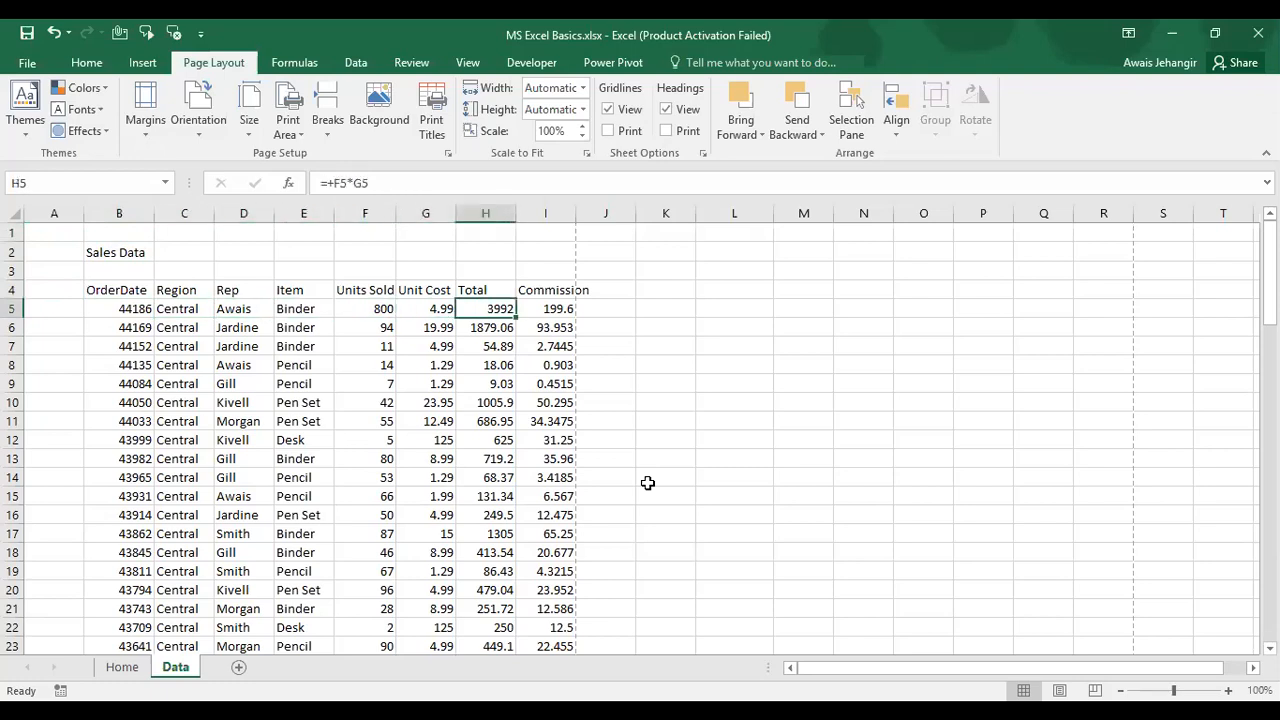
pyautogui.press('Left')
pyautogui.press('Left')
pyautogui.press('Left')
pyautogui.press('Left')
pyautogui.press('Left')
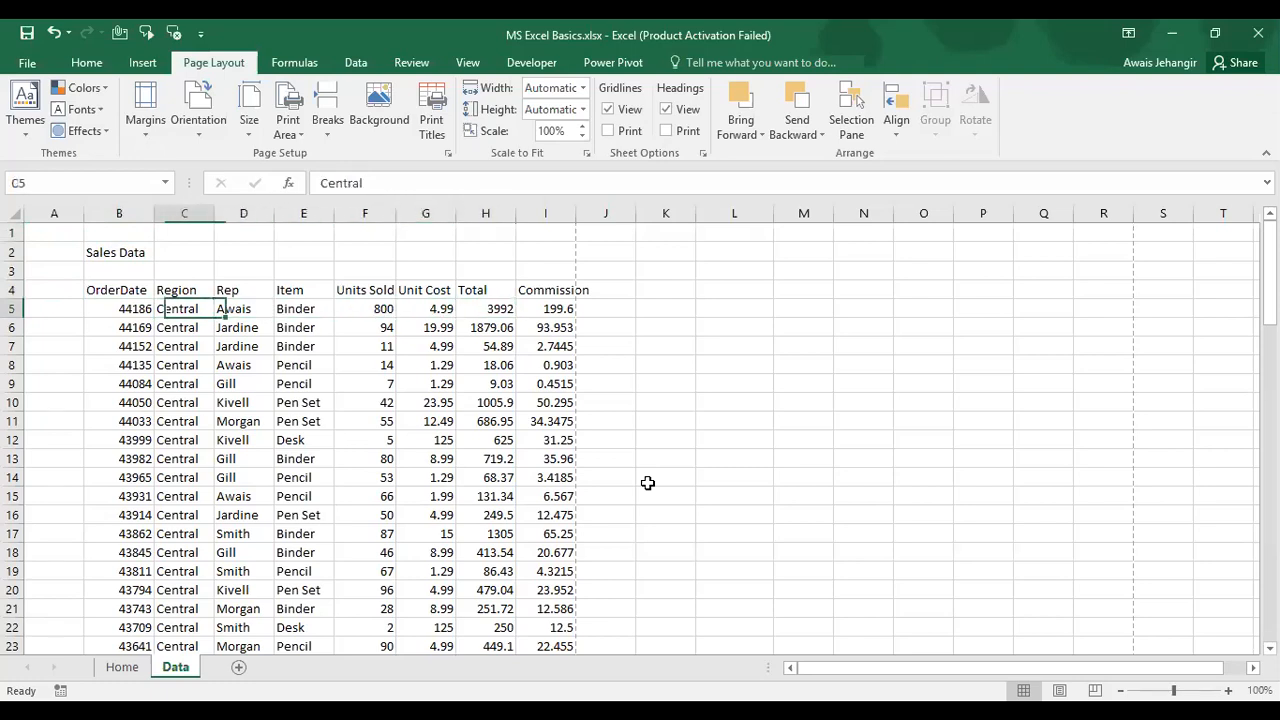
pyautogui.press('Left')
pyautogui.press('Left')
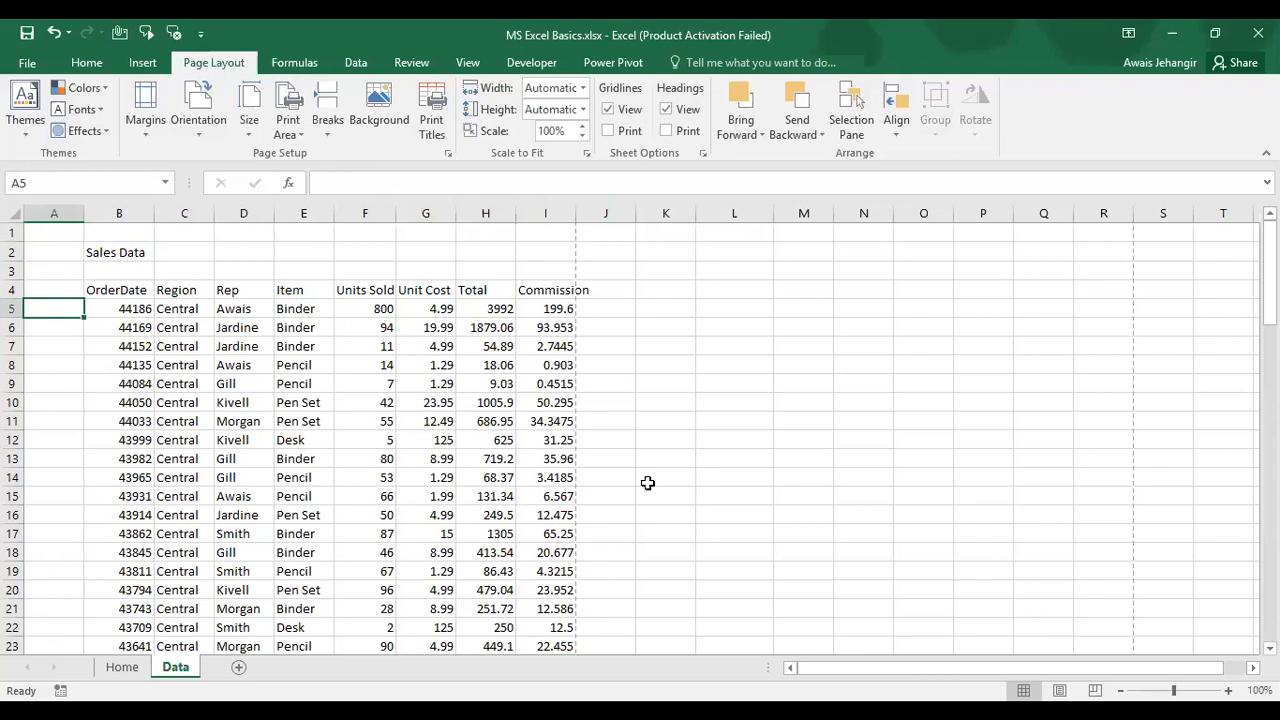
pyautogui.hotkey('ctrl', 'space')
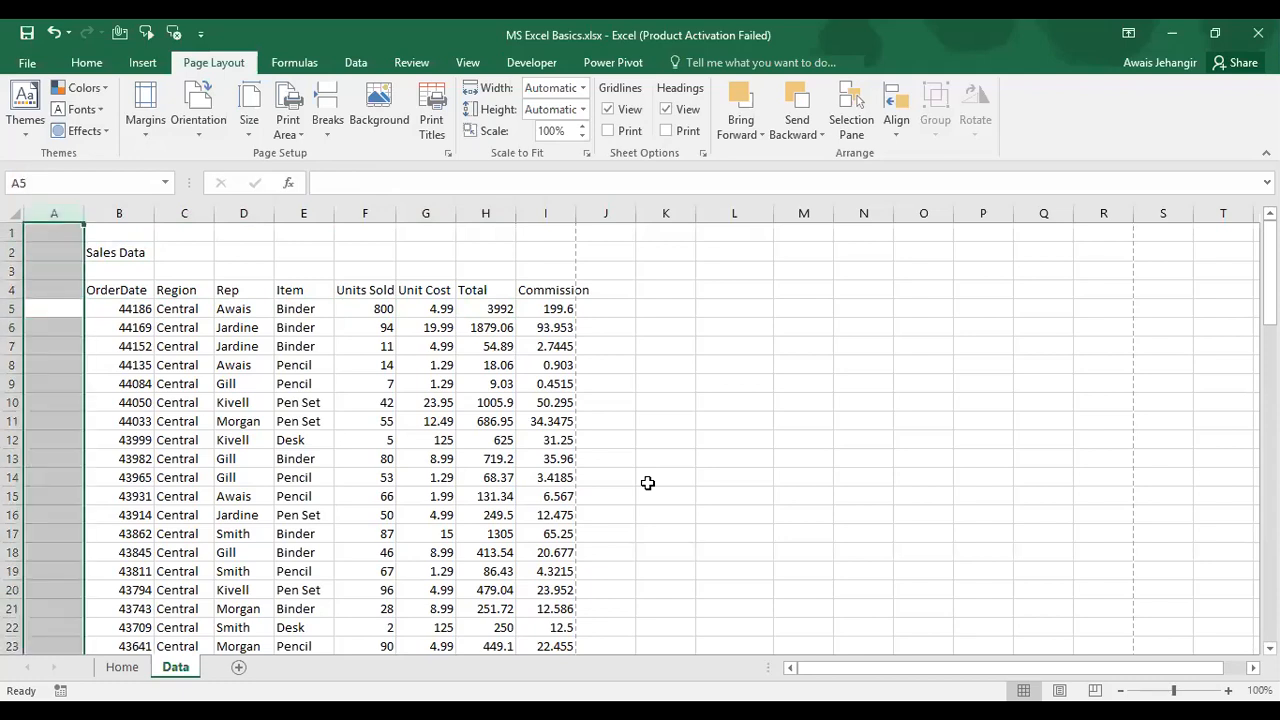
pyautogui.hotkey('shift', 'space')
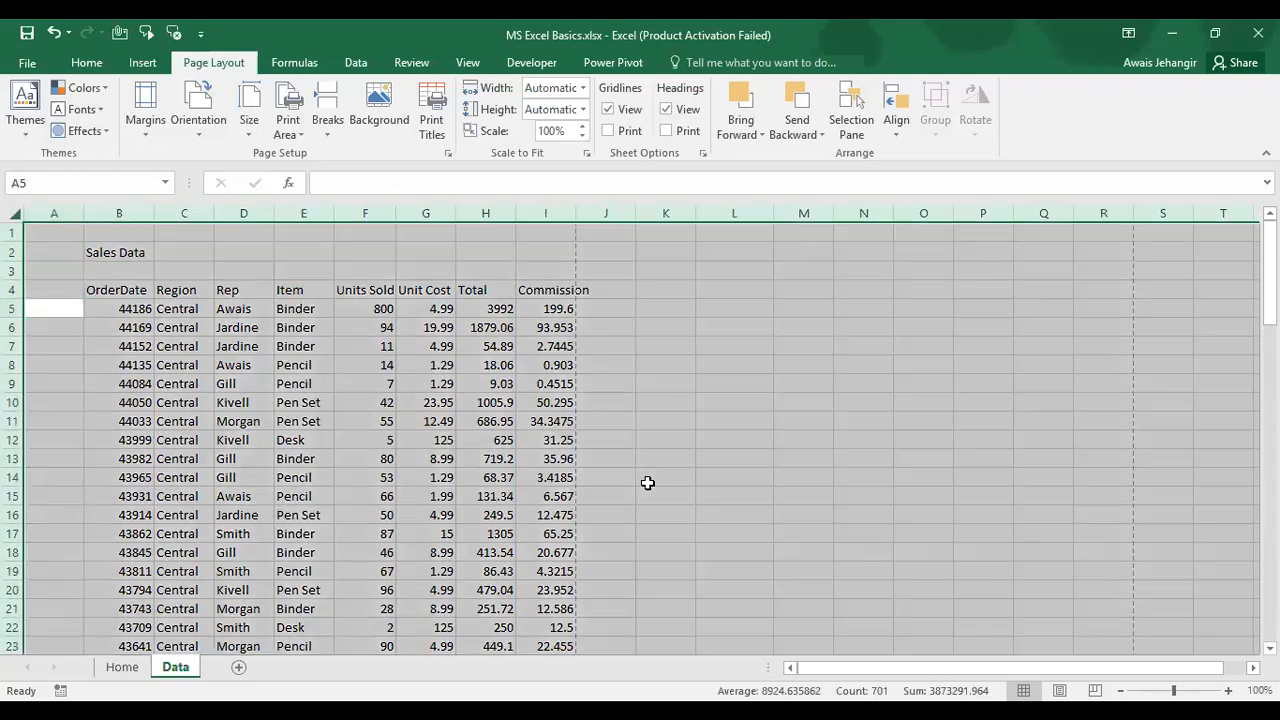
# Step: Apply Segoe UI to the whole Data sheet and drop the font size from 11 to 10
pyautogui.click(88, 63)
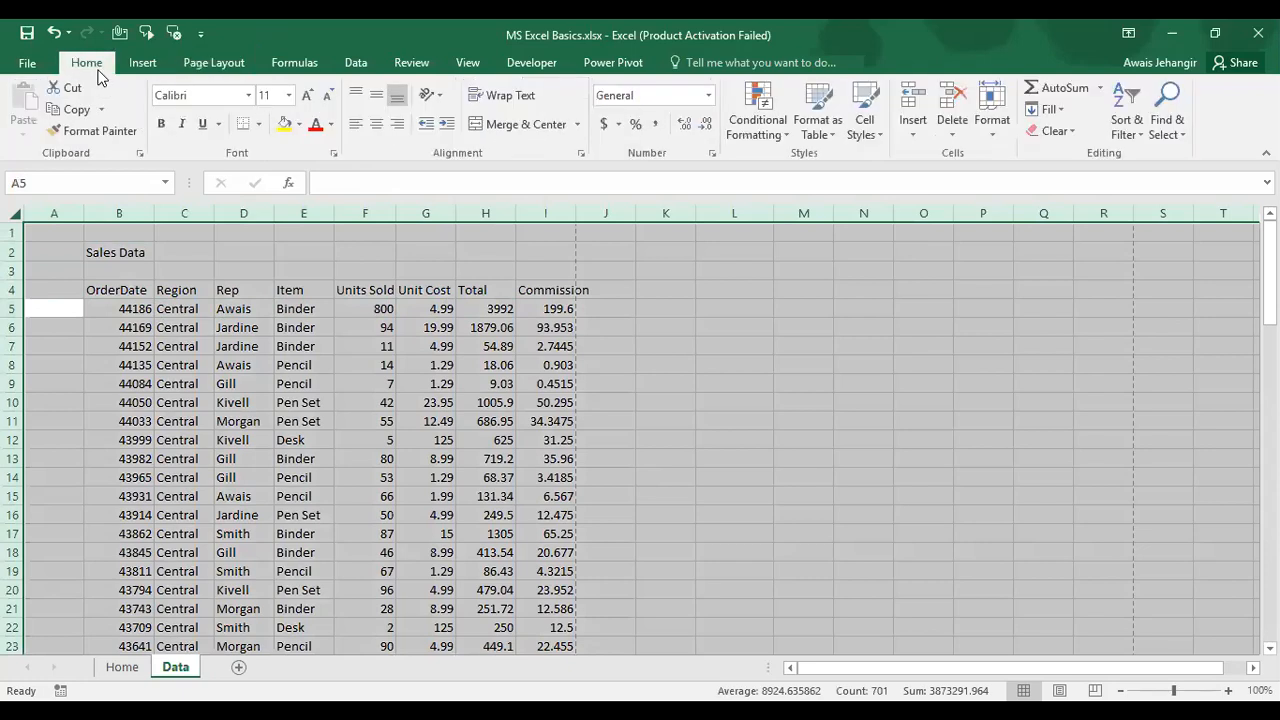
pyautogui.click(223, 97)
pyautogui.write('Segoe ')
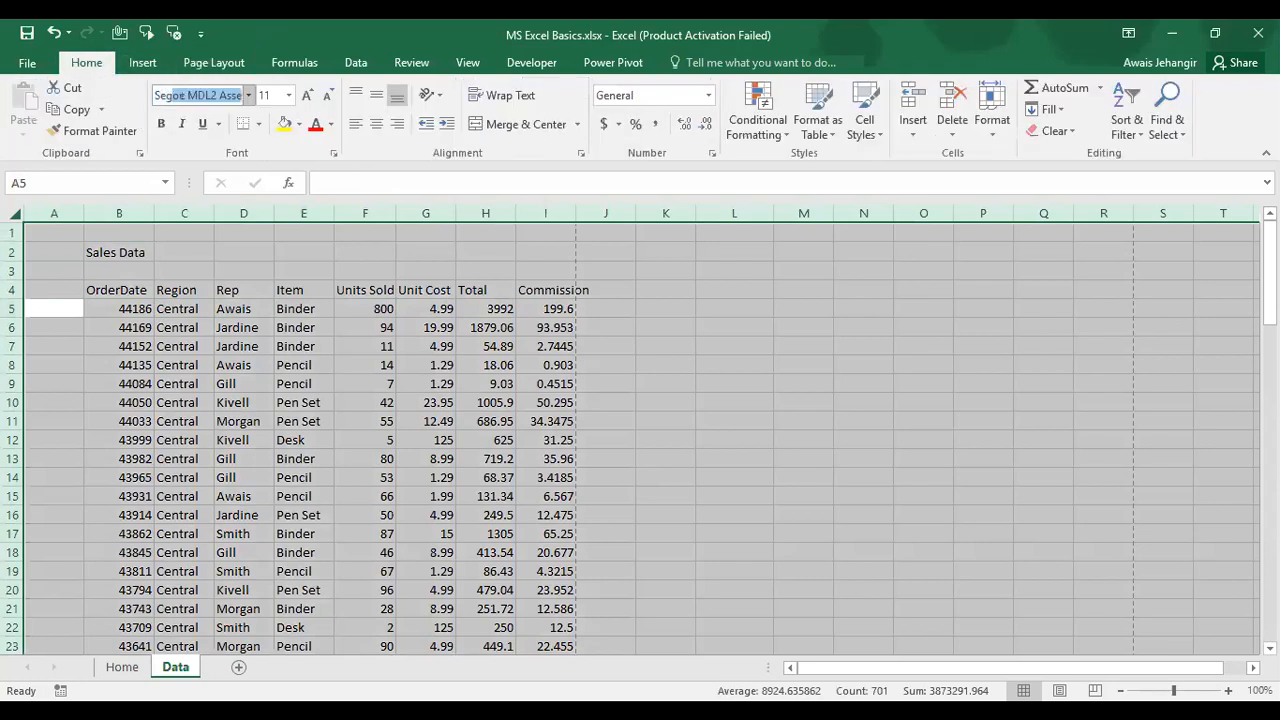
pyautogui.write('UI')
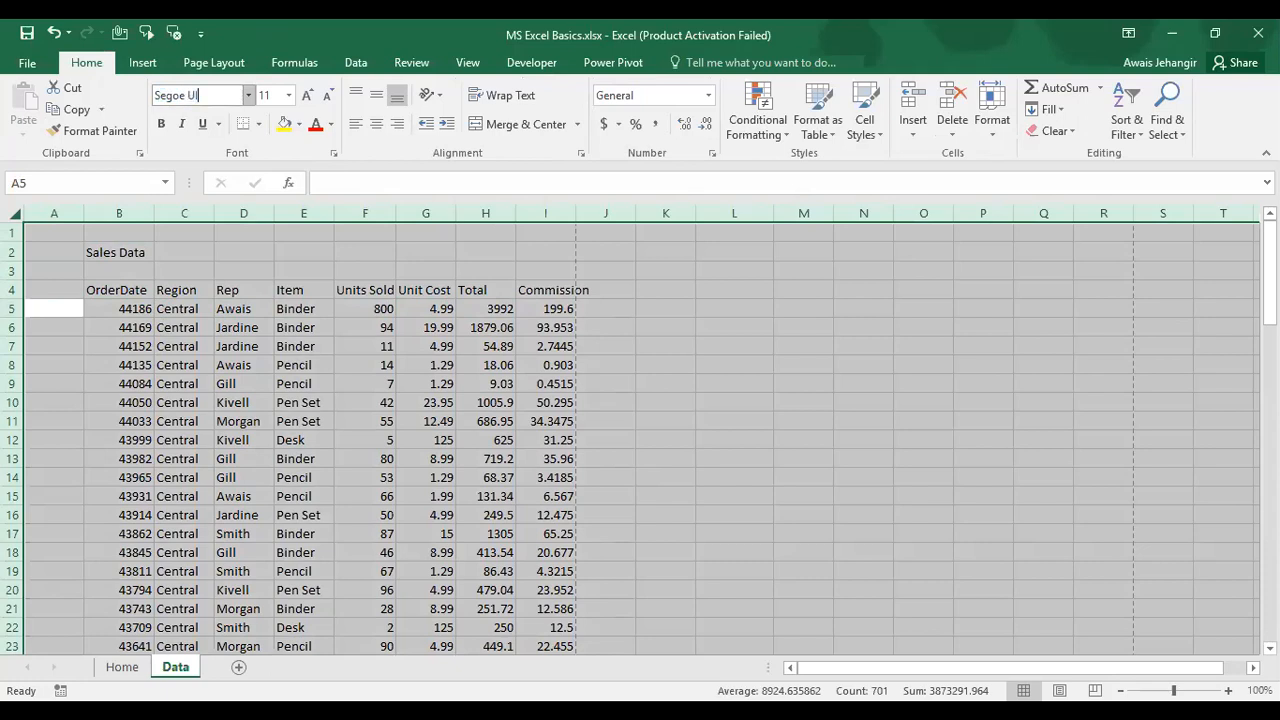
pyautogui.press('Return')
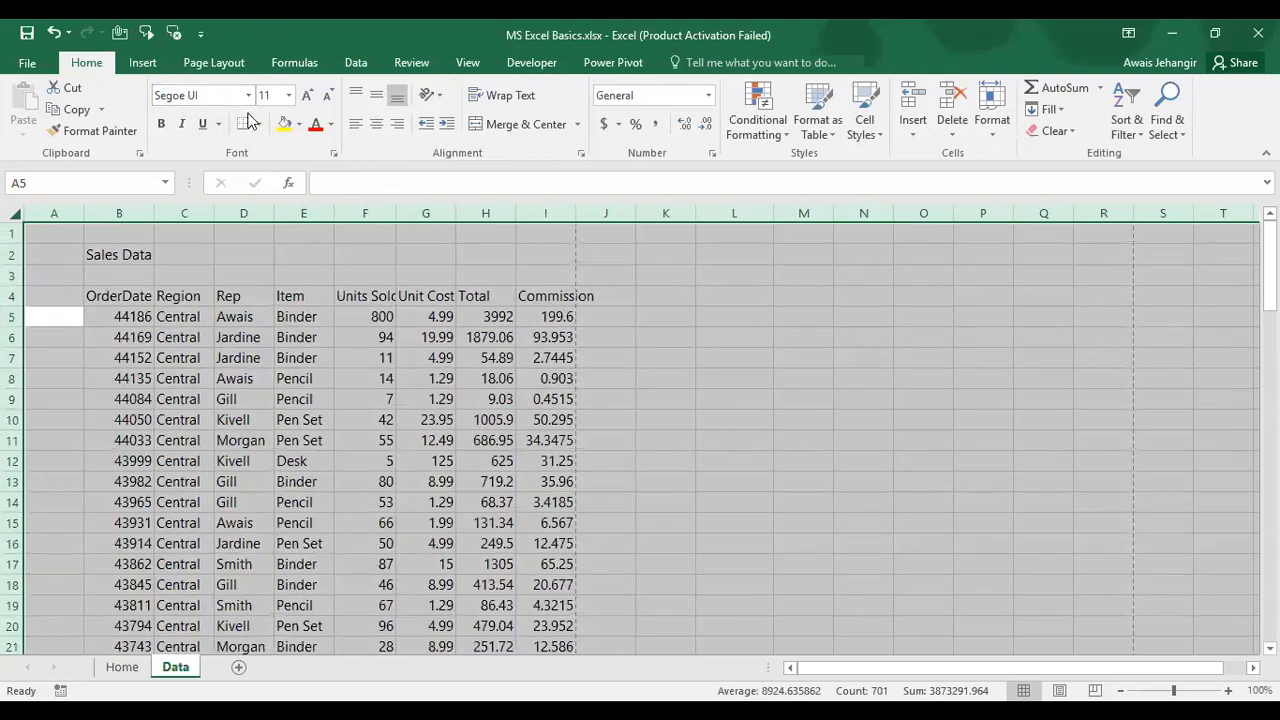
pyautogui.click(332, 98)
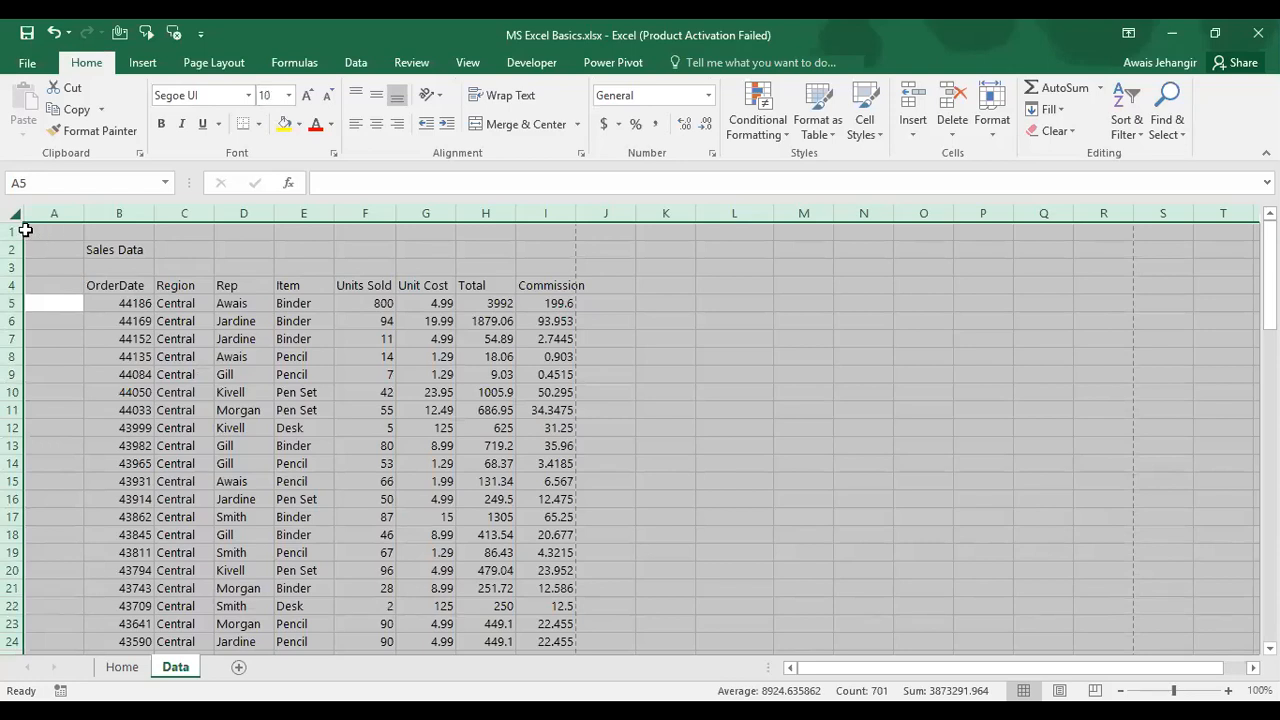
pyautogui.click(217, 301)
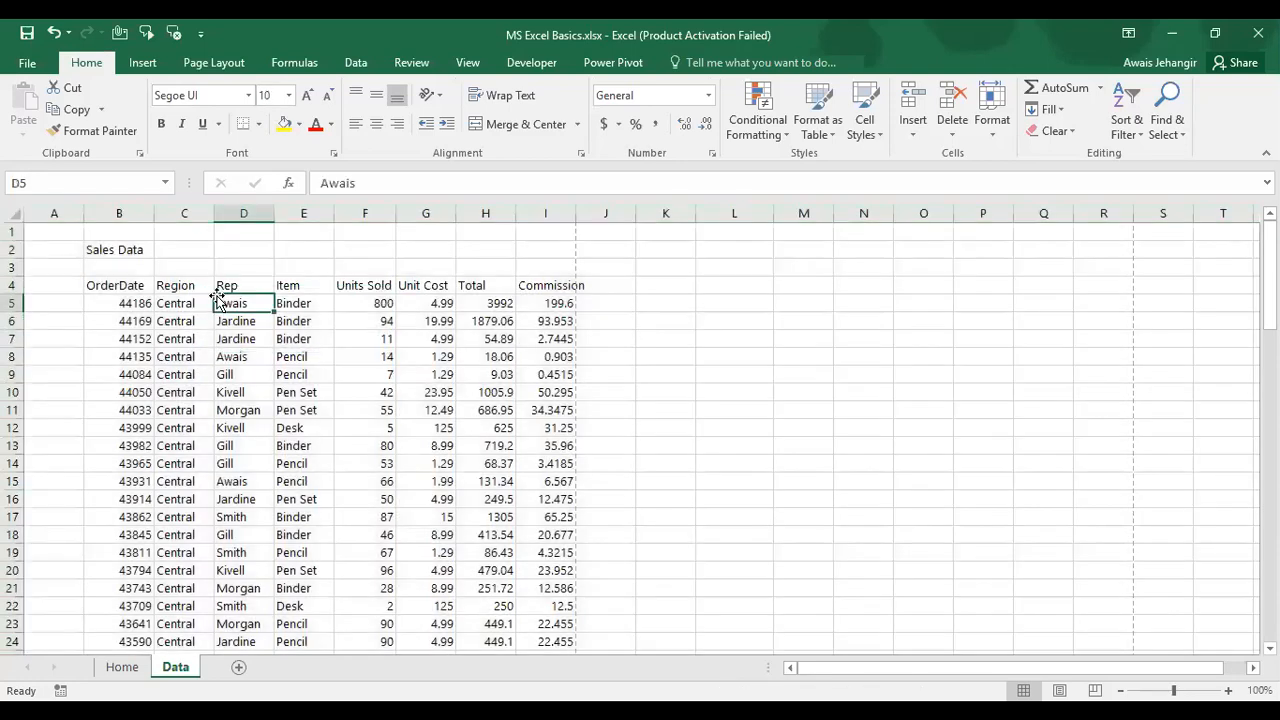
# Step: Wrap the Units Sold During Period header, widen column F, and shorten row 4 to fit
pyautogui.press('Up')
pyautogui.press('Left')
pyautogui.press('Right')
pyautogui.press('Right')
pyautogui.press('Right')
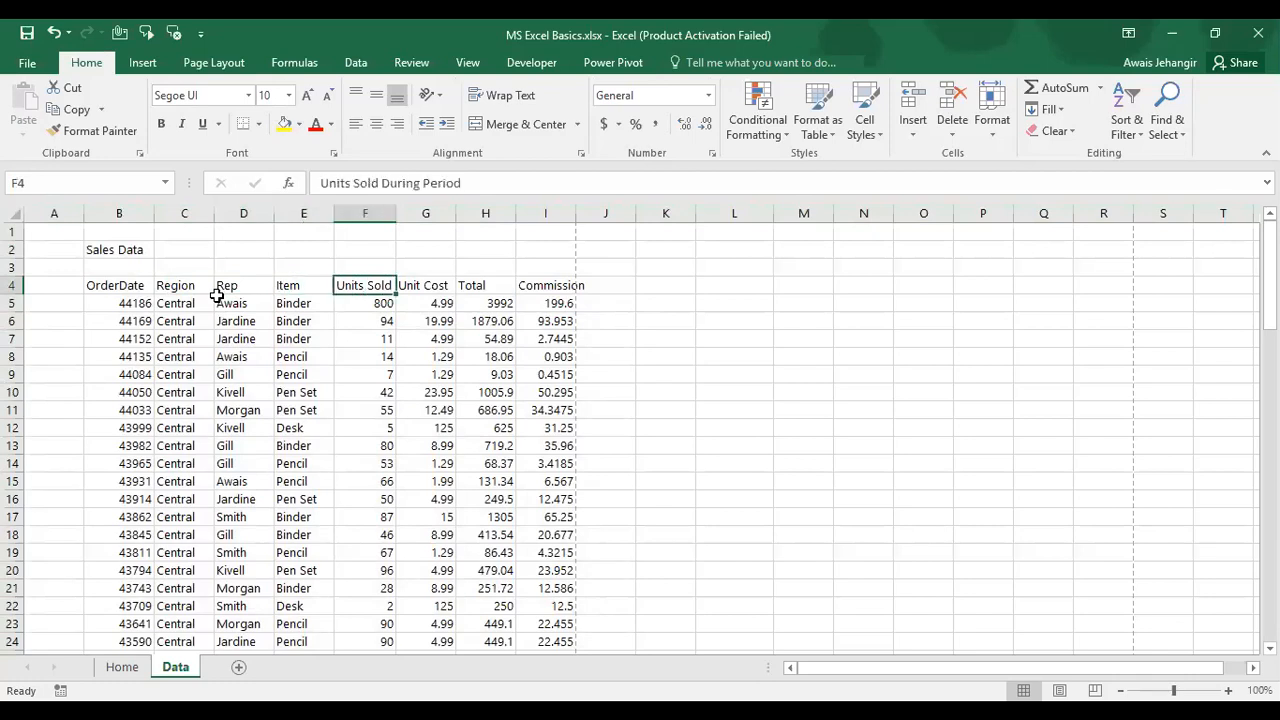
pyautogui.click(512, 97)
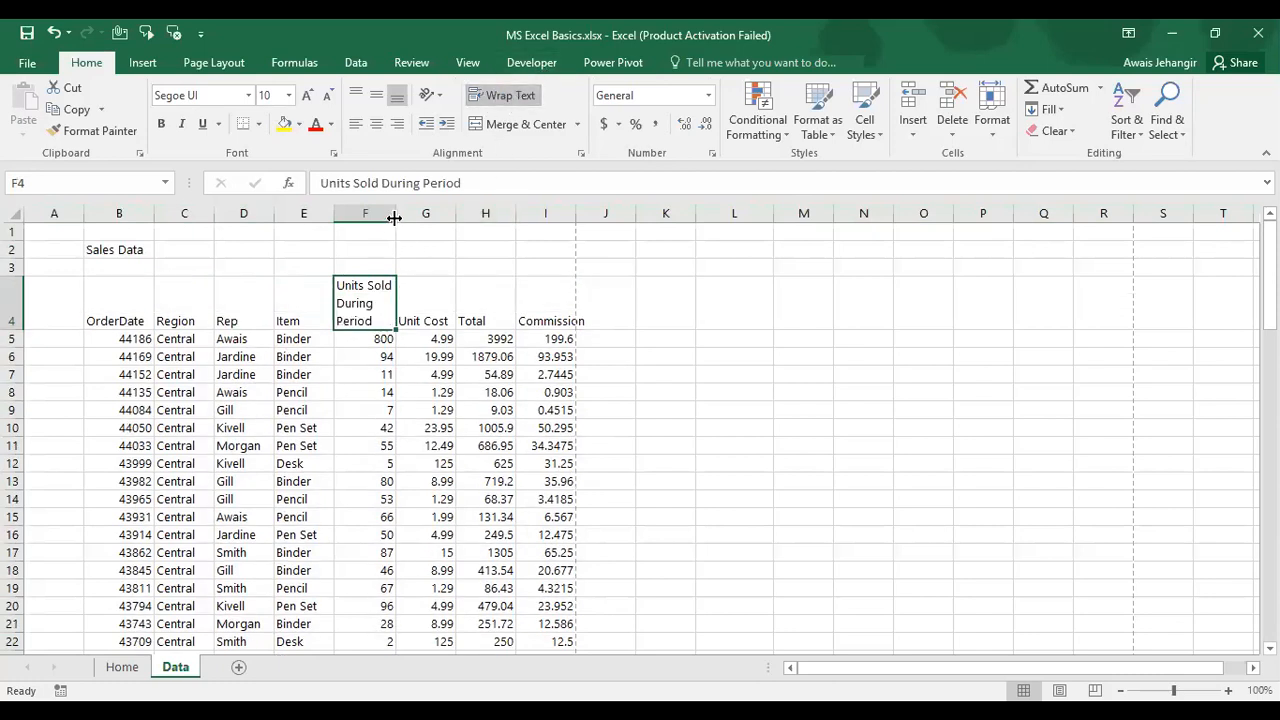
pyautogui.moveTo(395, 218); pyautogui.dragTo(414, 218)
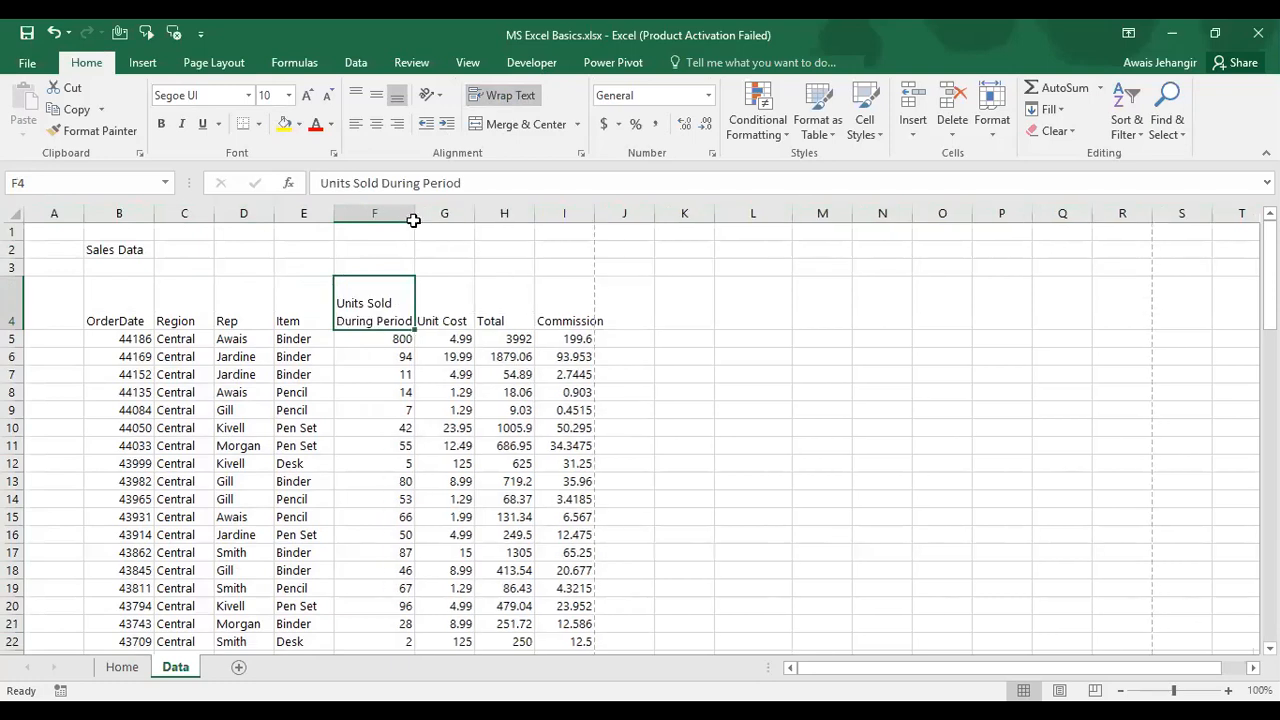
pyautogui.click(207, 303)
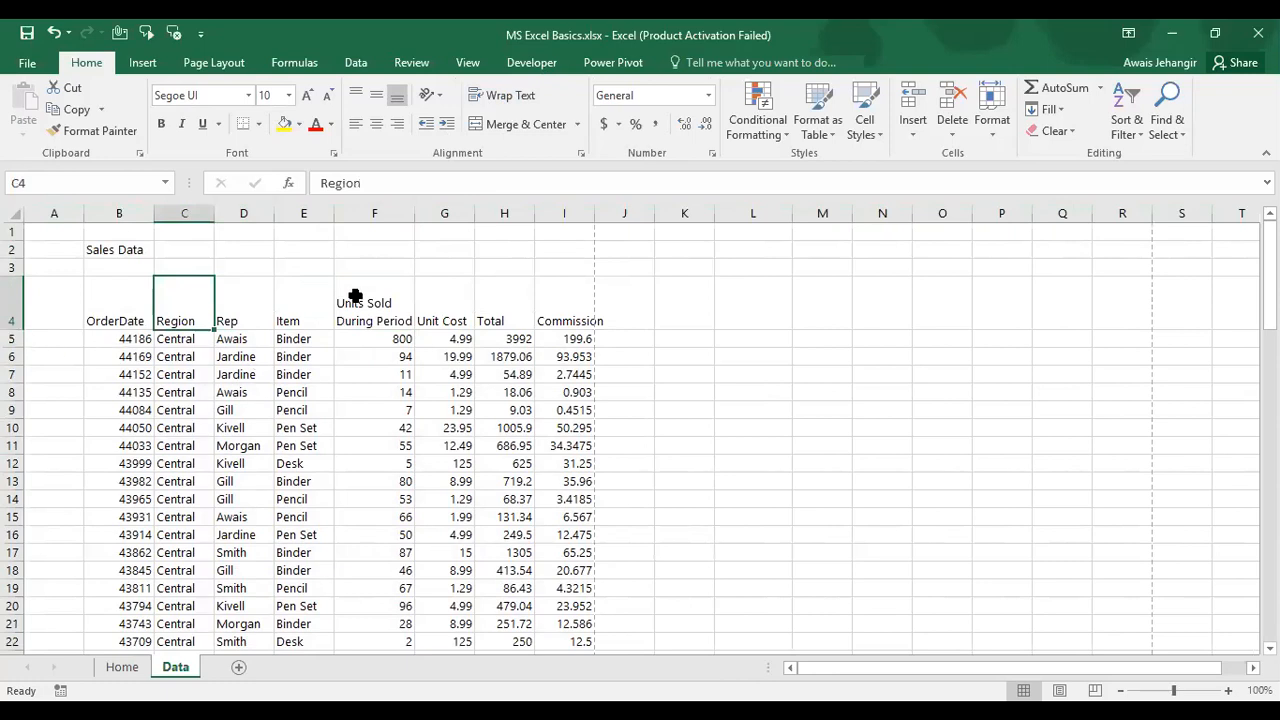
pyautogui.click(14, 313)
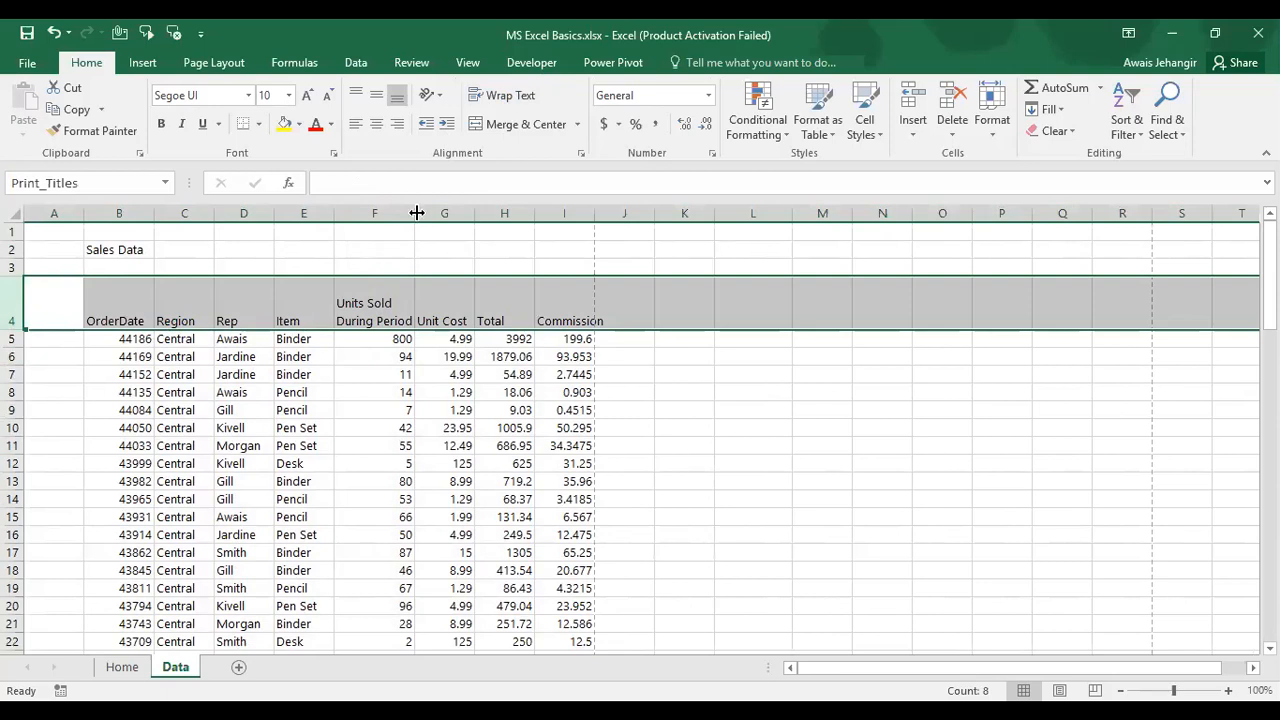
pyautogui.moveTo(418, 212); pyautogui.dragTo(428, 212)
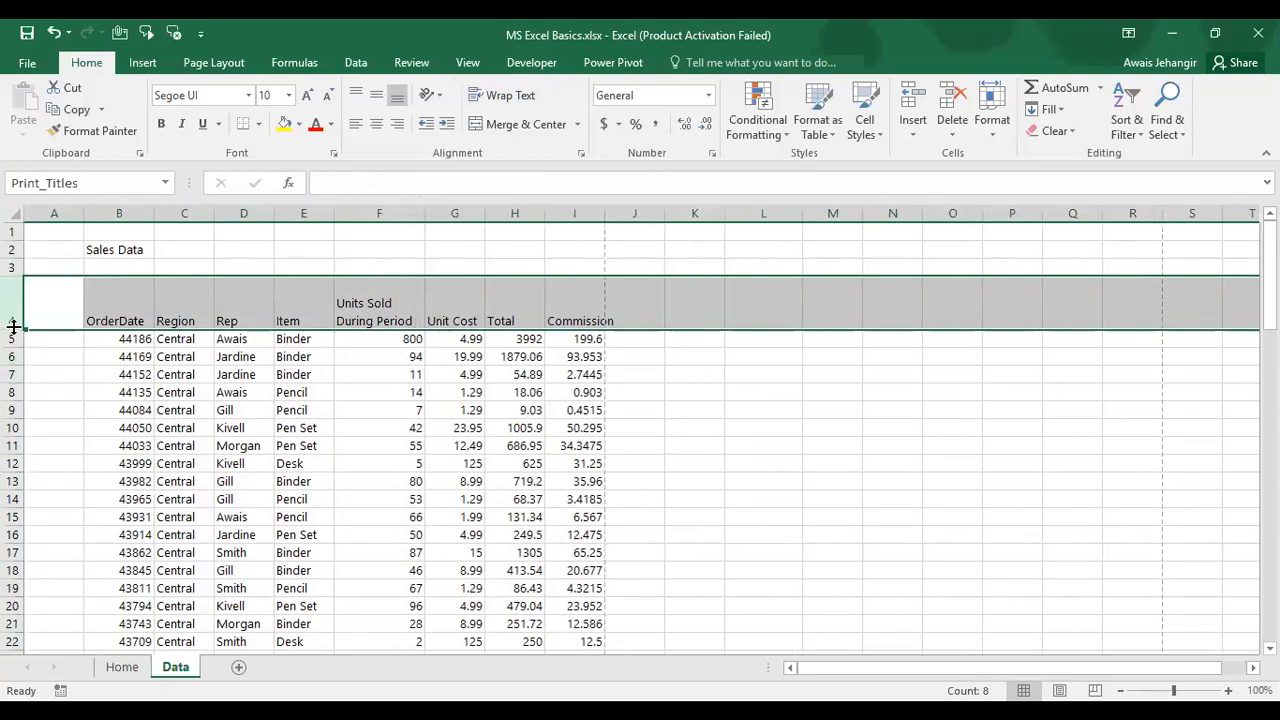
pyautogui.moveTo(12, 326); pyautogui.dragTo(12, 308)
# Step: AutoFit column I so the Commission header shows in full
pyautogui.click(192, 298)
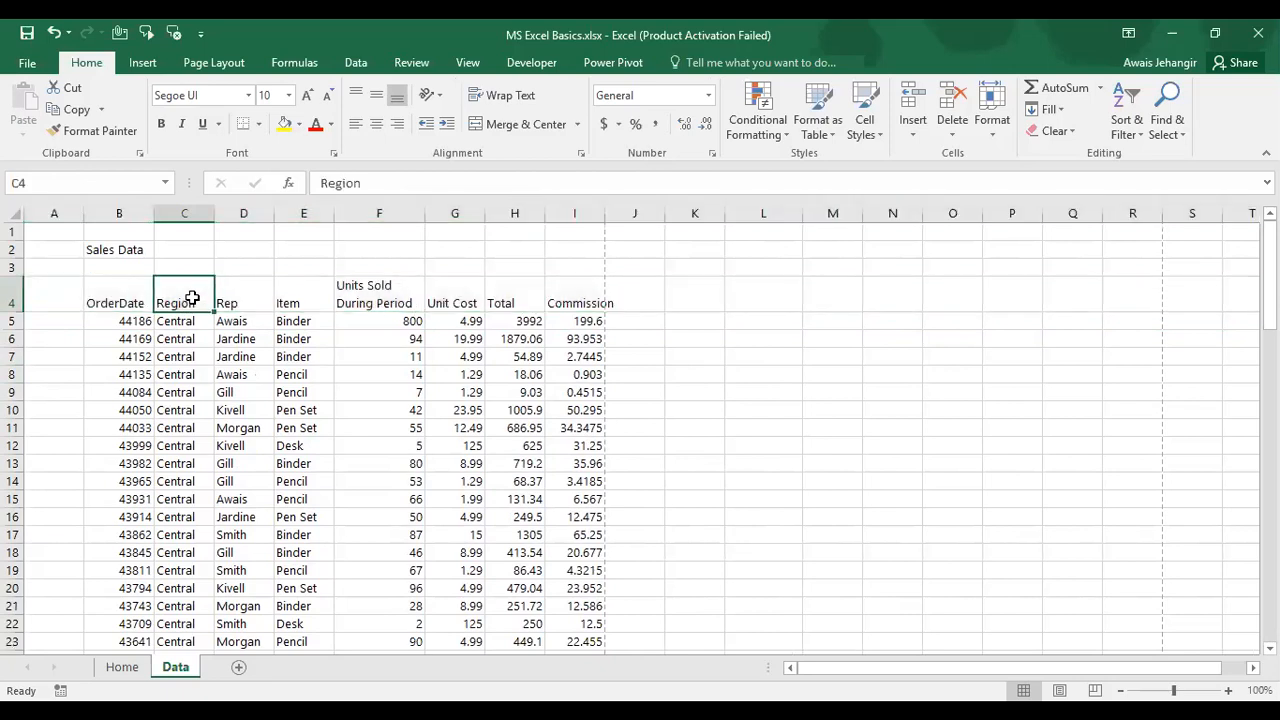
pyautogui.press('Right')
pyautogui.press('Right')
pyautogui.press('Right')
pyautogui.press('Right')
pyautogui.press('Right')
pyautogui.press('Right')
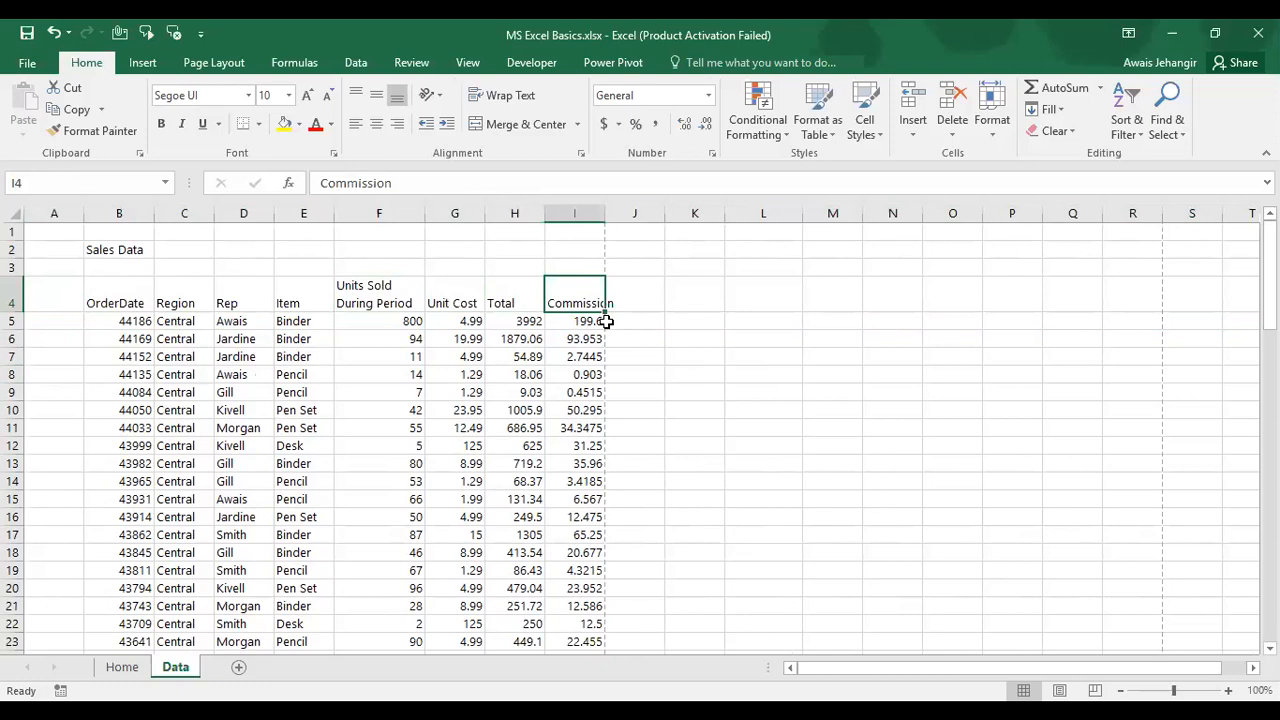
pyautogui.doubleClick(606, 201)
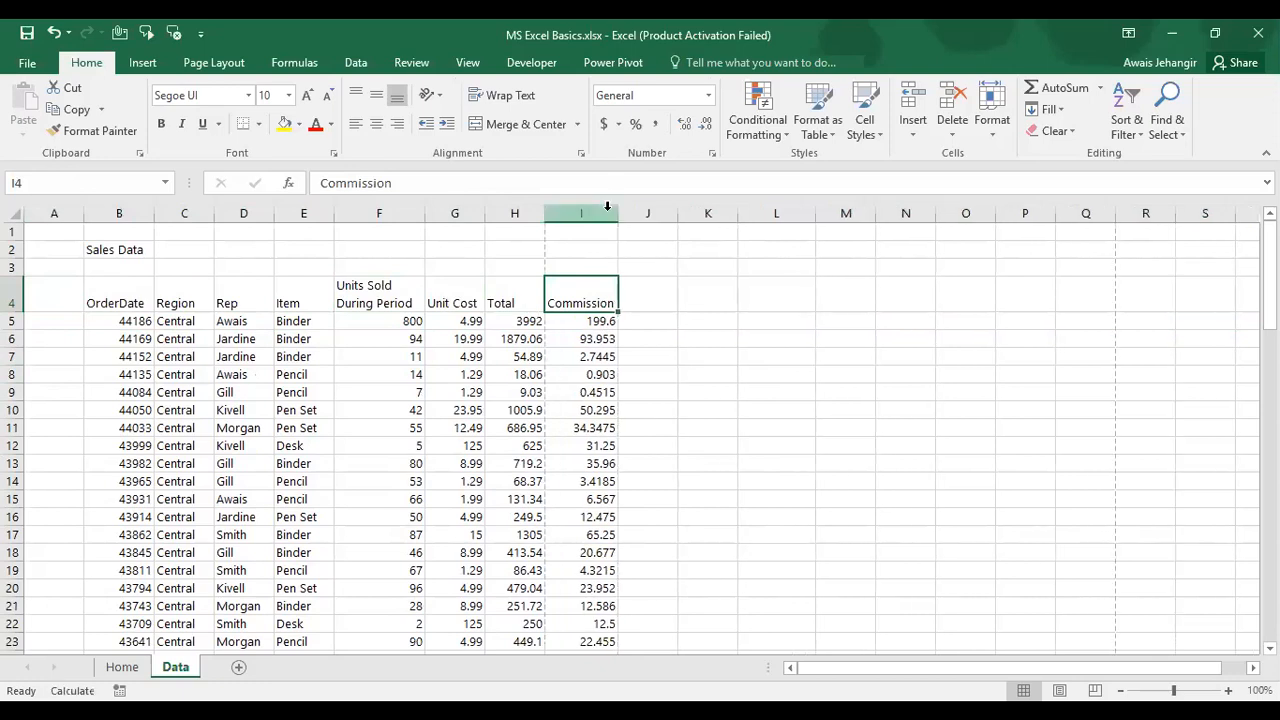
pyautogui.press('Left')
pyautogui.press('Left')
pyautogui.press('Left')
pyautogui.press('Left')
pyautogui.press('Left')
pyautogui.press('Left')
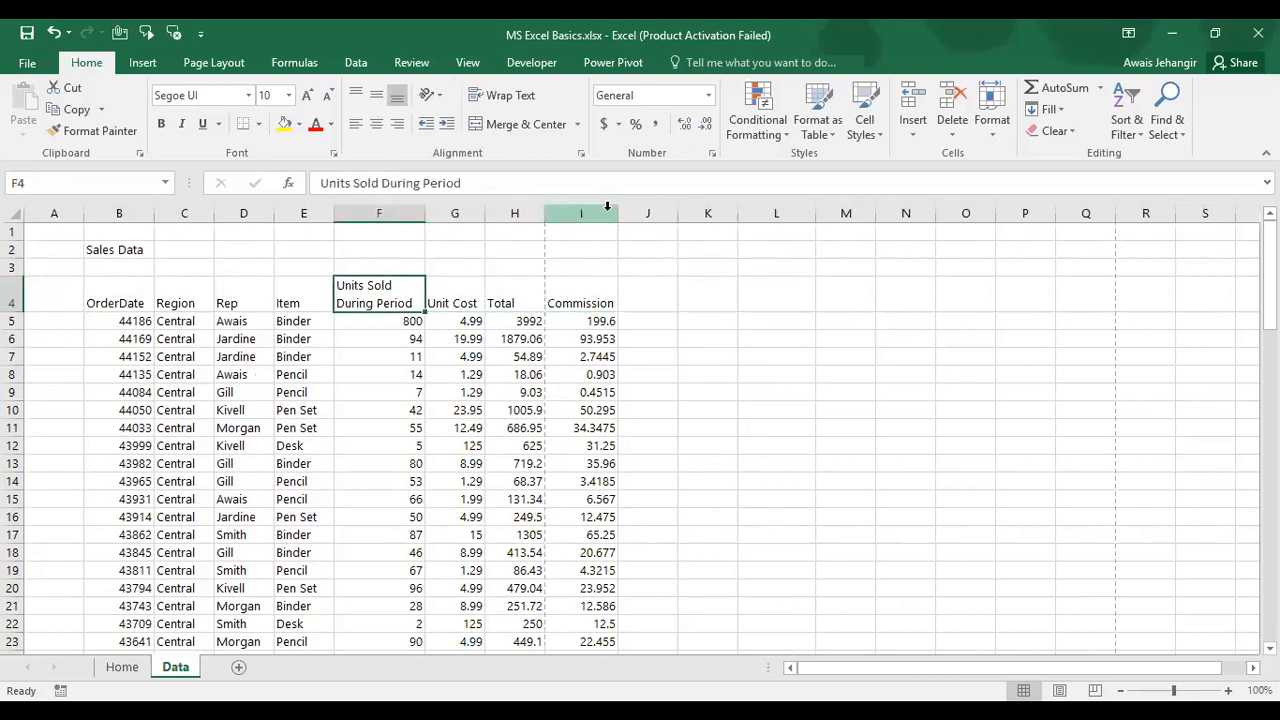
pyautogui.press('Left')
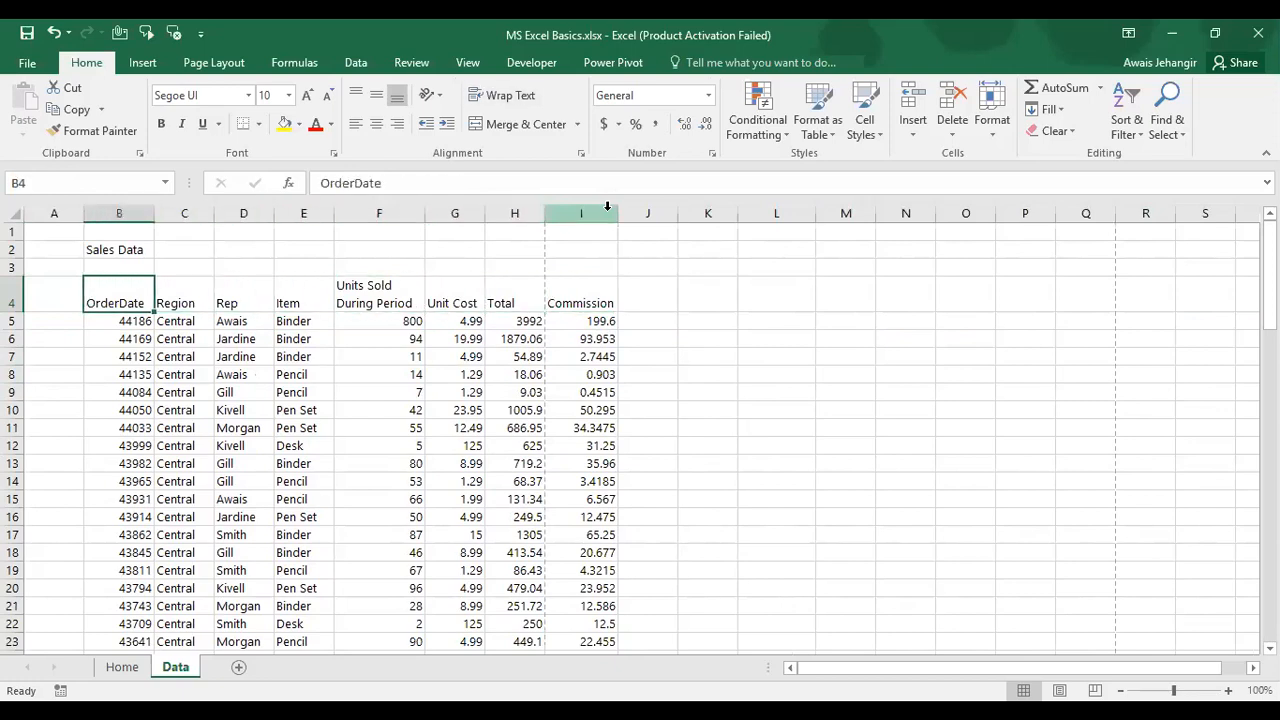
# Step: Make header row B4:I4 bold and one font size smaller
pyautogui.hotkey('ctrl', 'shift', 'Right')
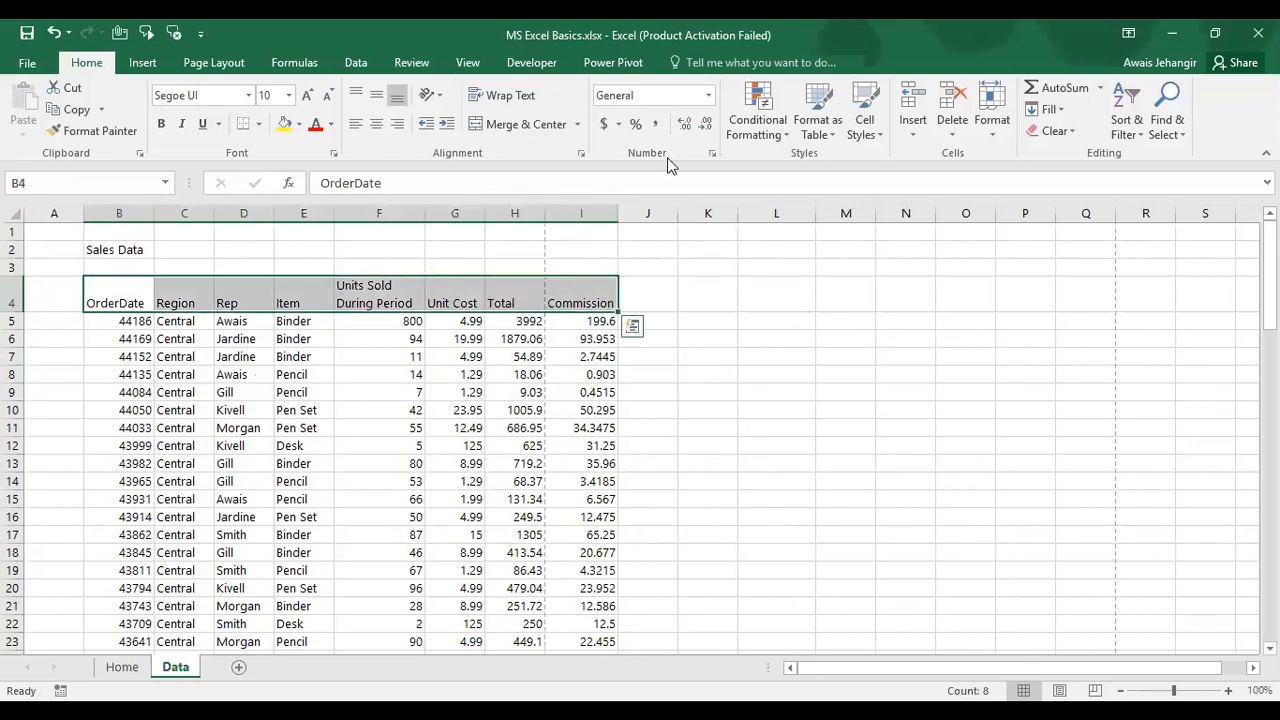
pyautogui.click(161, 123)
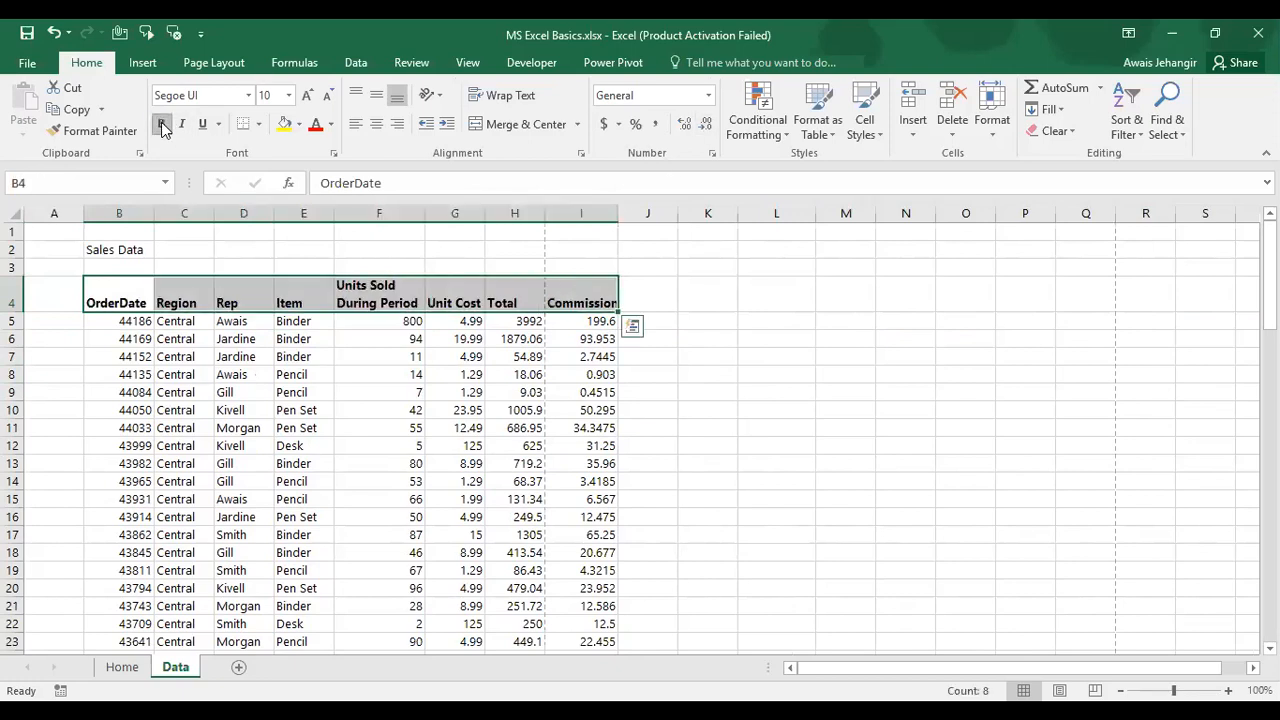
pyautogui.click(330, 95)
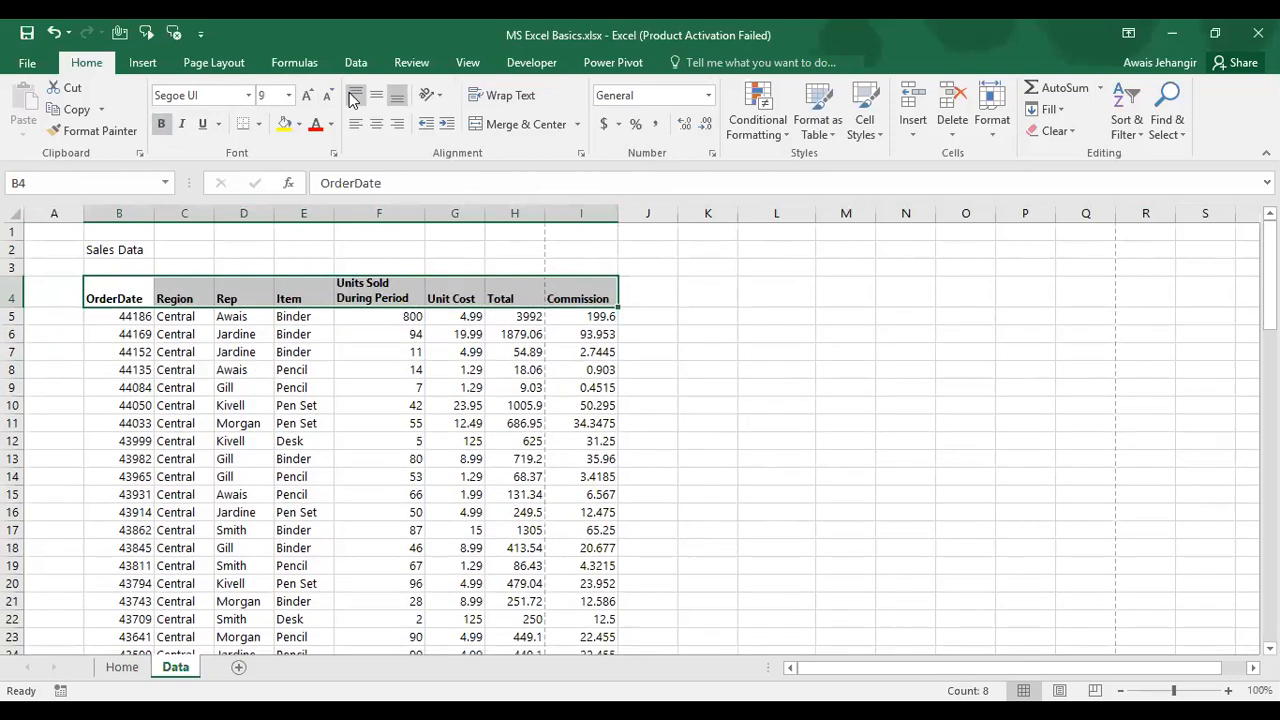
# Step: Give the header row white text on a dark blue fill, replacing a trial orange fill
pyautogui.click(299, 124)
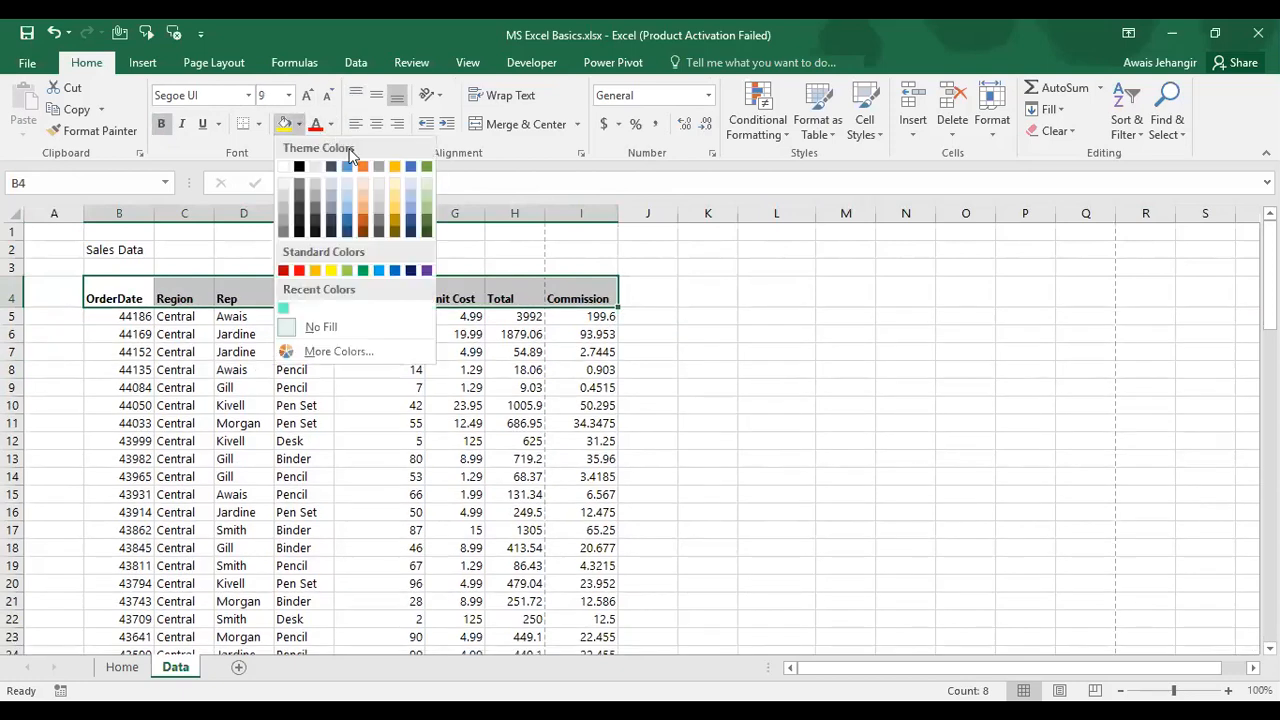
pyautogui.click(361, 165)
pyautogui.click(331, 124)
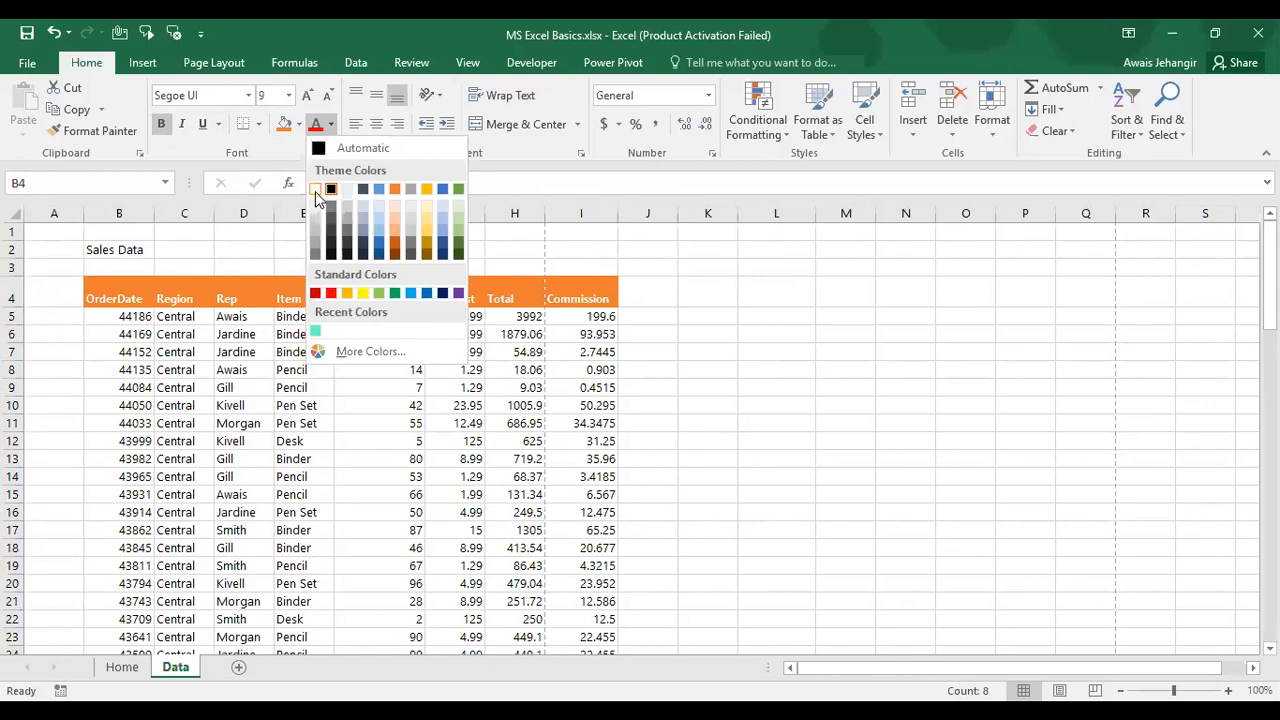
pyautogui.click(316, 191)
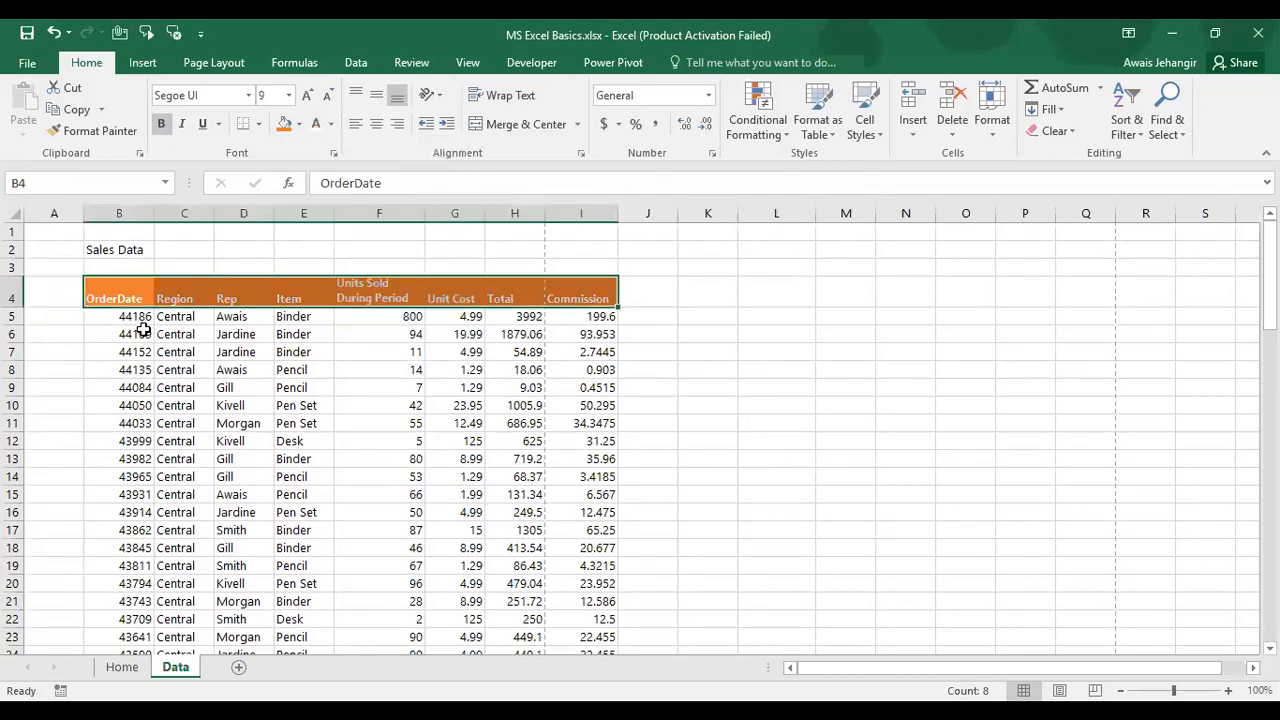
pyautogui.click(300, 124)
pyautogui.click(333, 167)
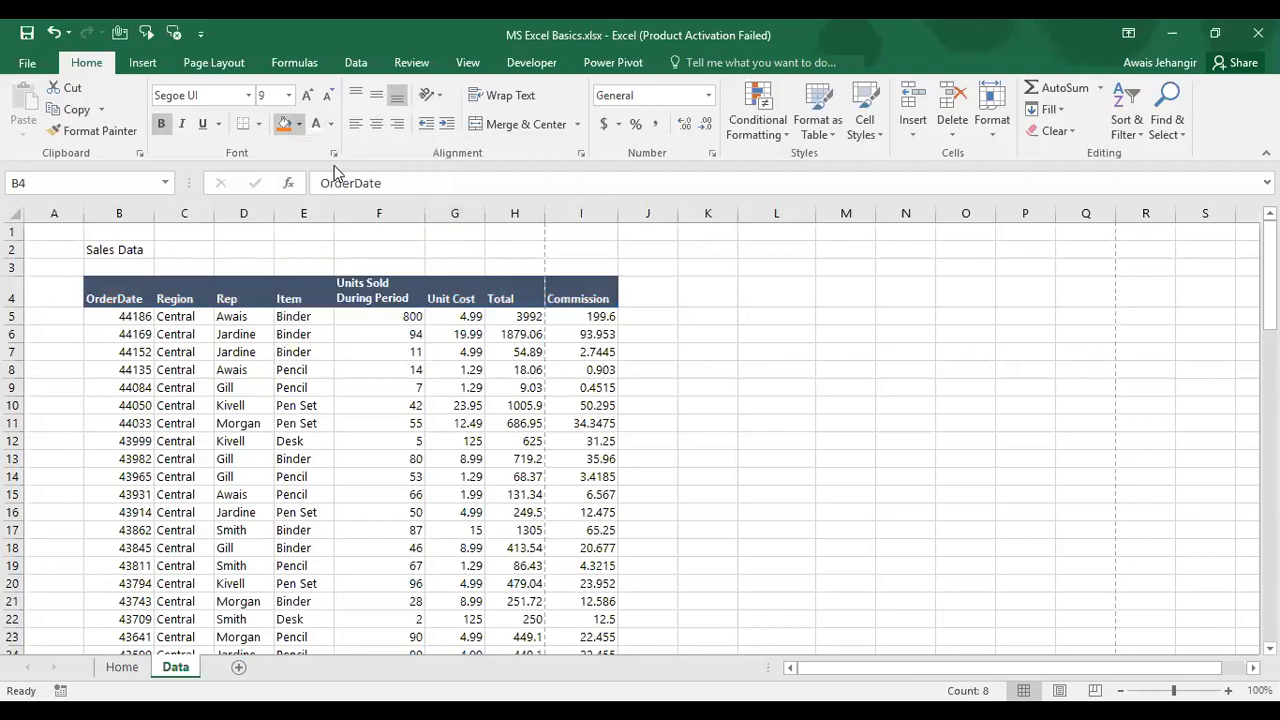
pyautogui.click(140, 316)
pyautogui.click(140, 300)
pyautogui.click(140, 316)
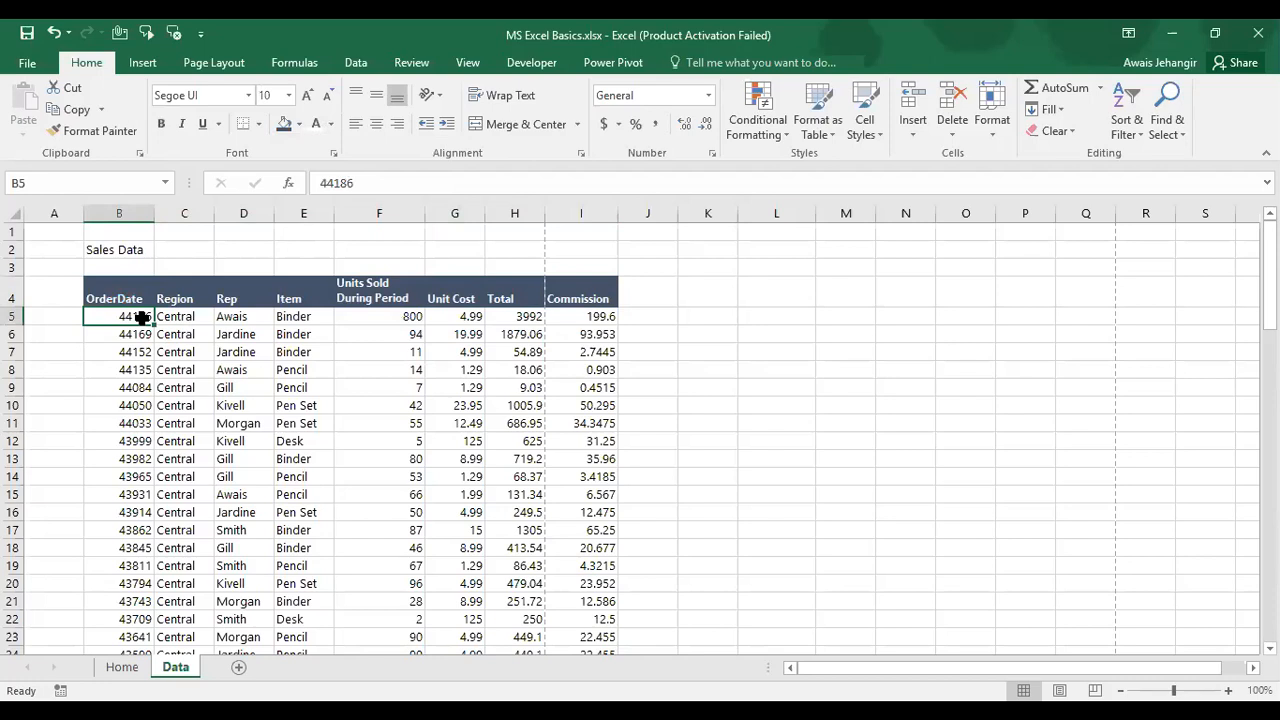
# Step: Enlarge the Sales Data title four steps and set it in Segoe UI Light
pyautogui.press('Up')
pyautogui.press('Up')
pyautogui.press('Up')
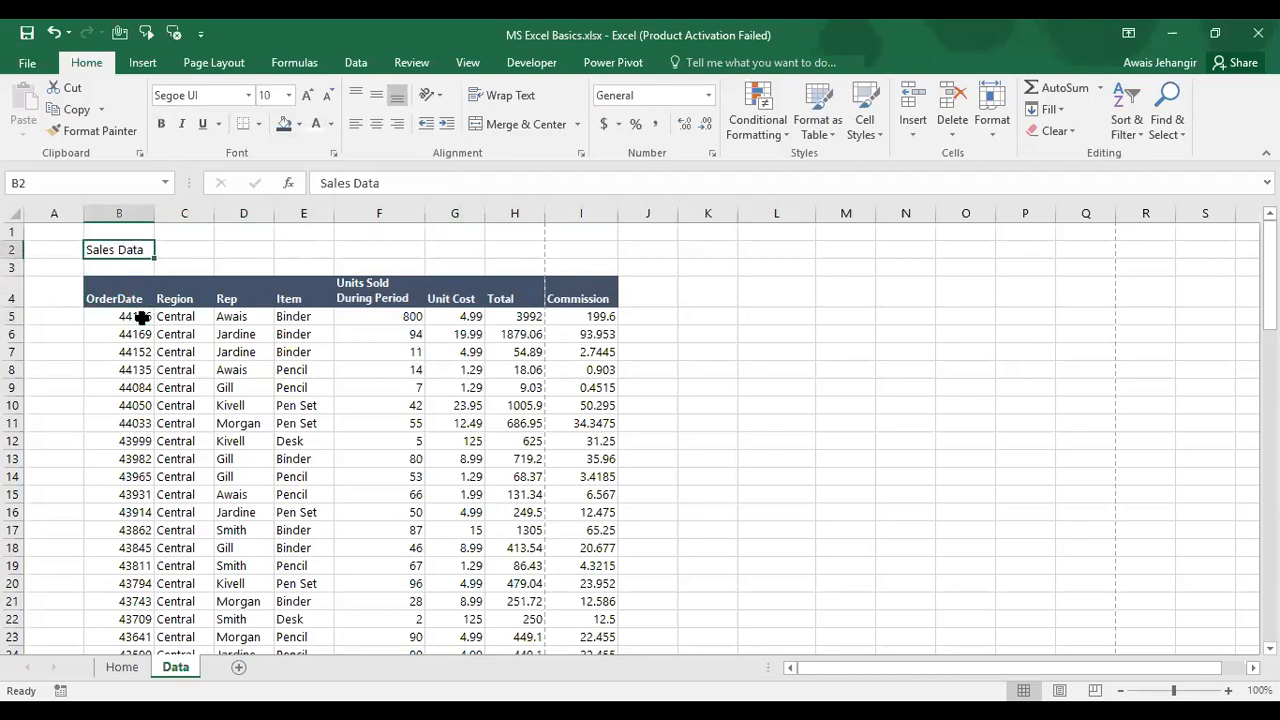
pyautogui.click(306, 97)
pyautogui.click(306, 97)
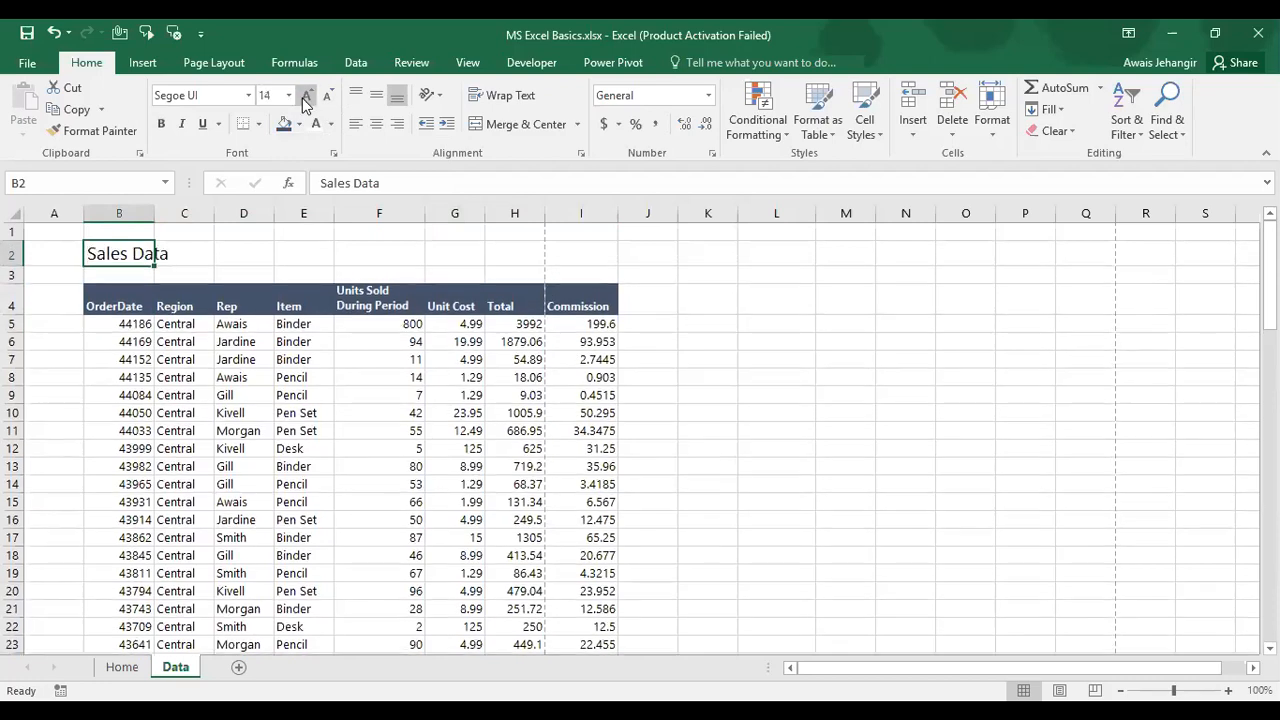
pyautogui.click(306, 97)
pyautogui.click(306, 97)
pyautogui.click(306, 97)
pyautogui.click(306, 97)
pyautogui.click(306, 97)
pyautogui.click(306, 97)
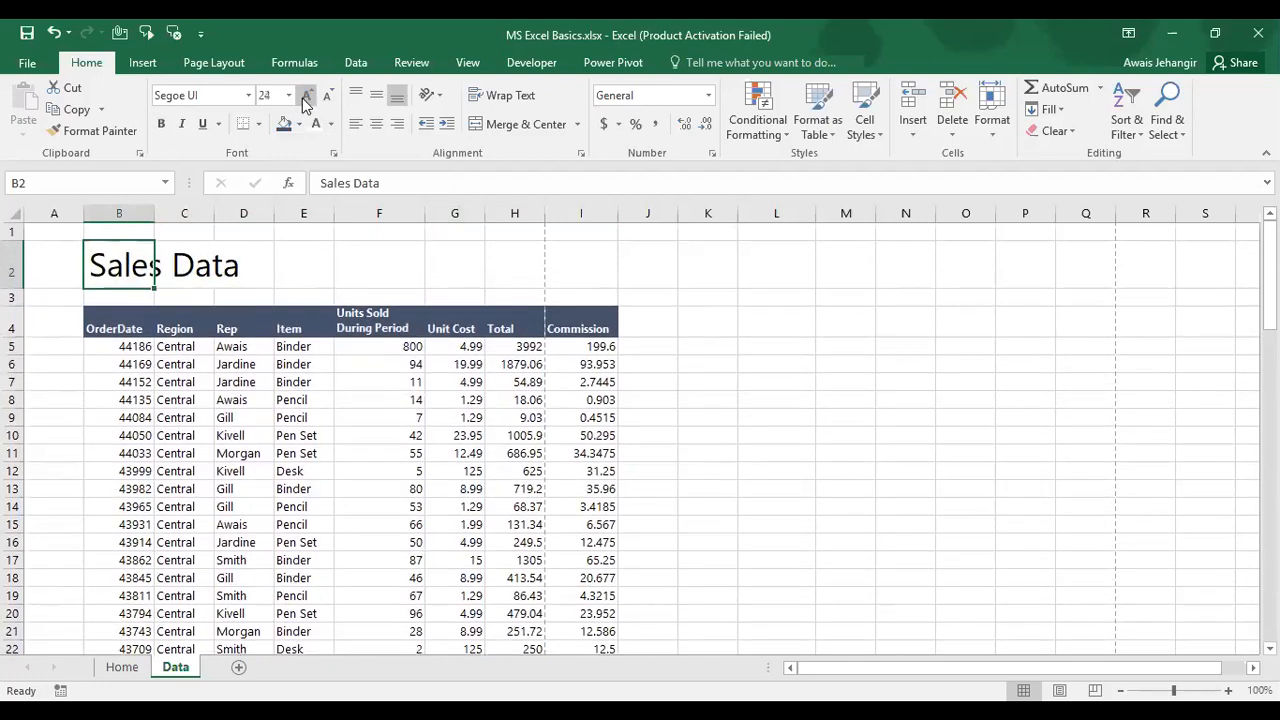
pyautogui.click(225, 94)
pyautogui.click(225, 94)
pyautogui.write('Light')
pyautogui.press('Return')
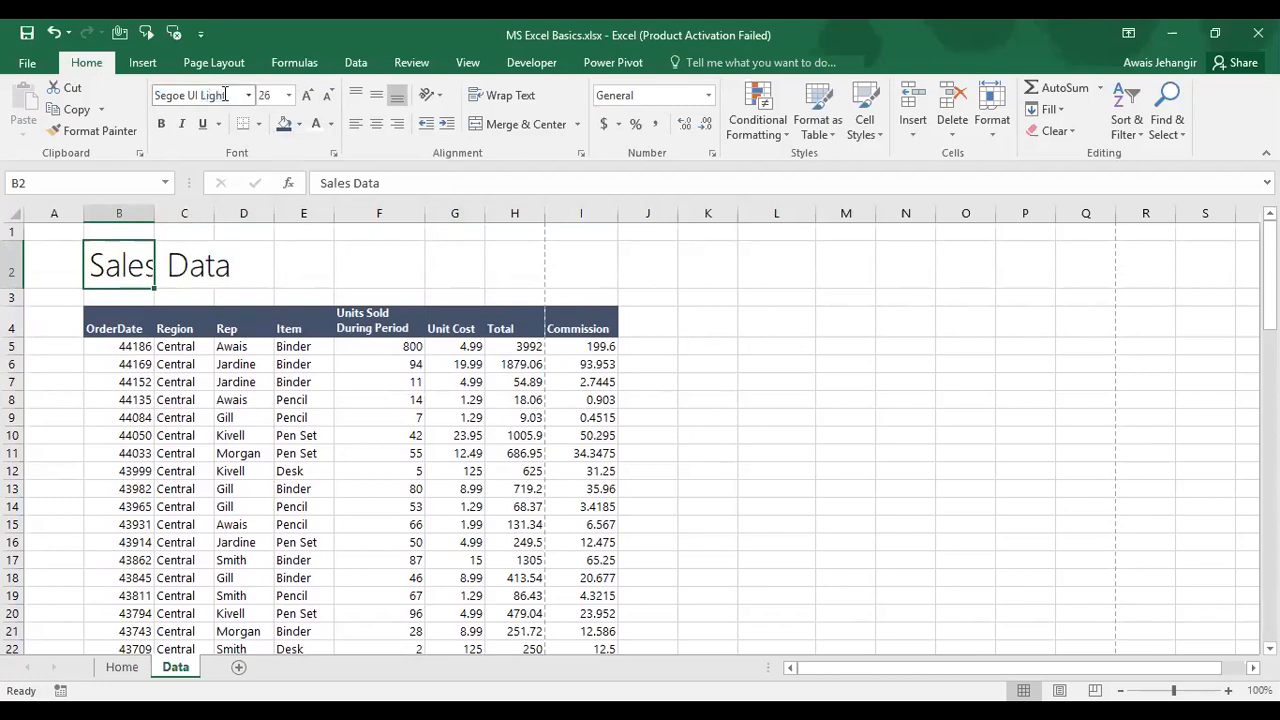
pyautogui.click(126, 403)
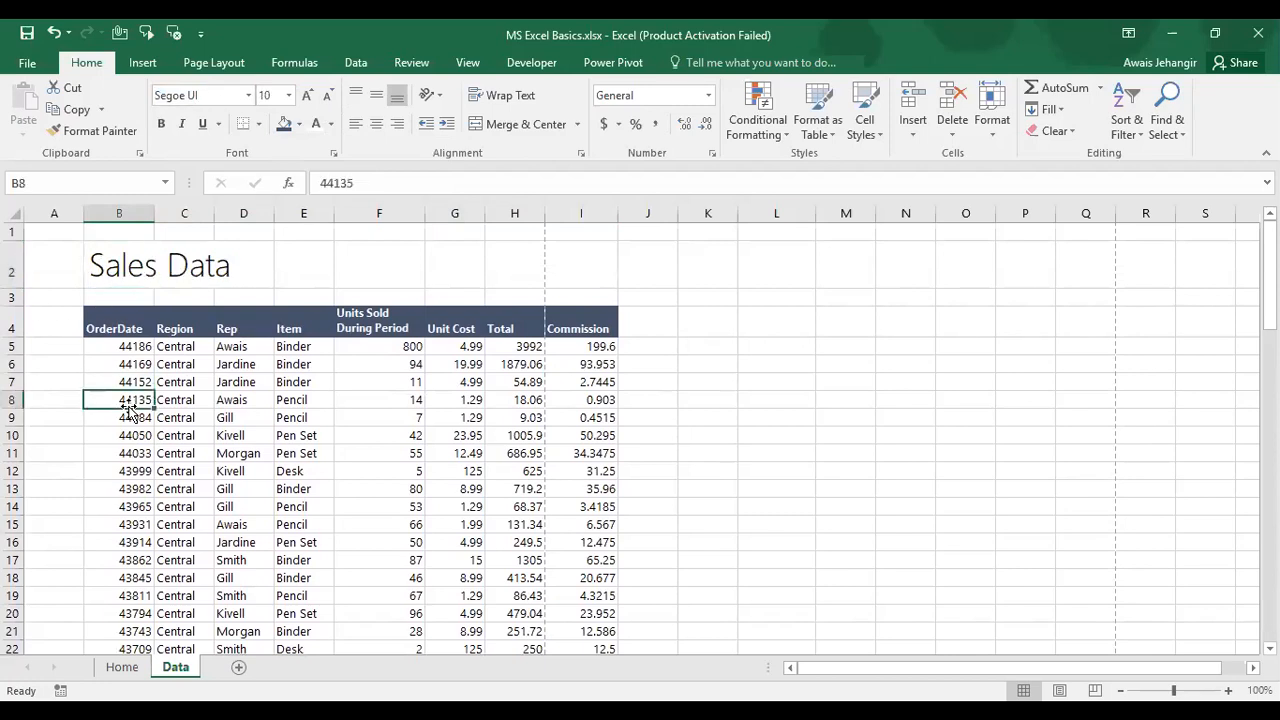
# Step: Narrow column A to a thin margin and select the first OrderDate value
pyautogui.click(54, 272)
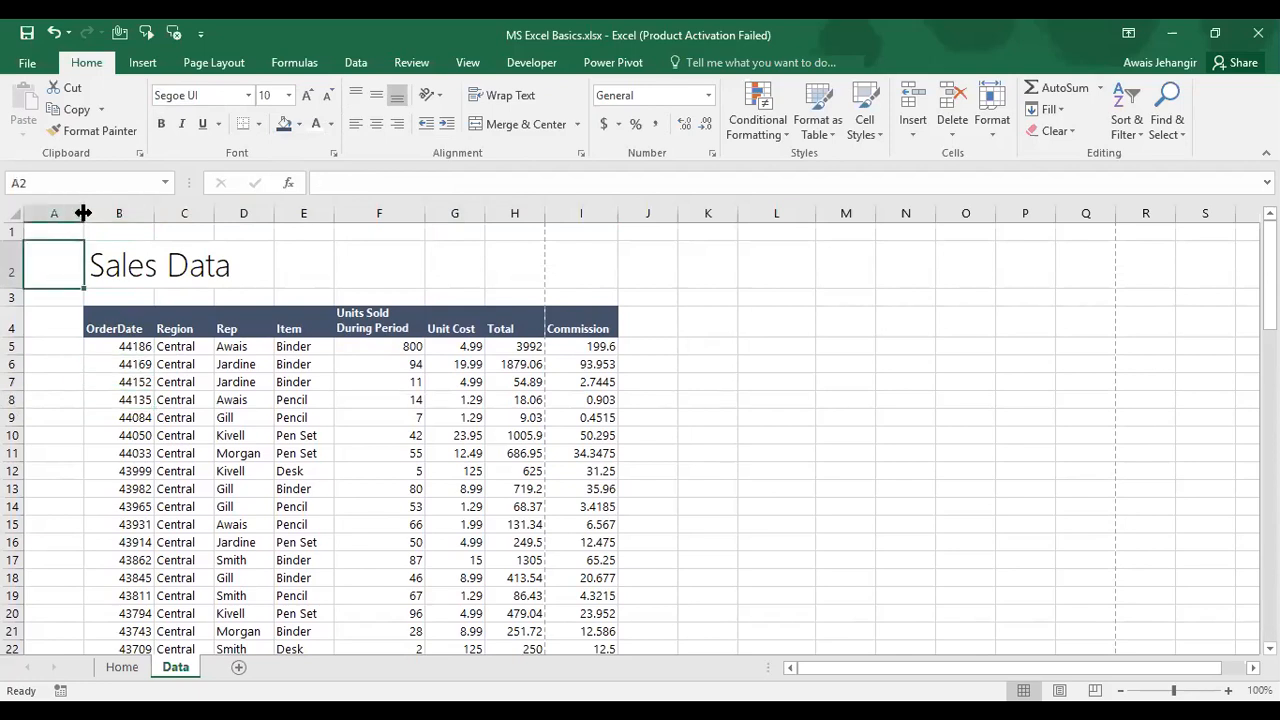
pyautogui.moveTo(83, 213); pyautogui.dragTo(32, 214)
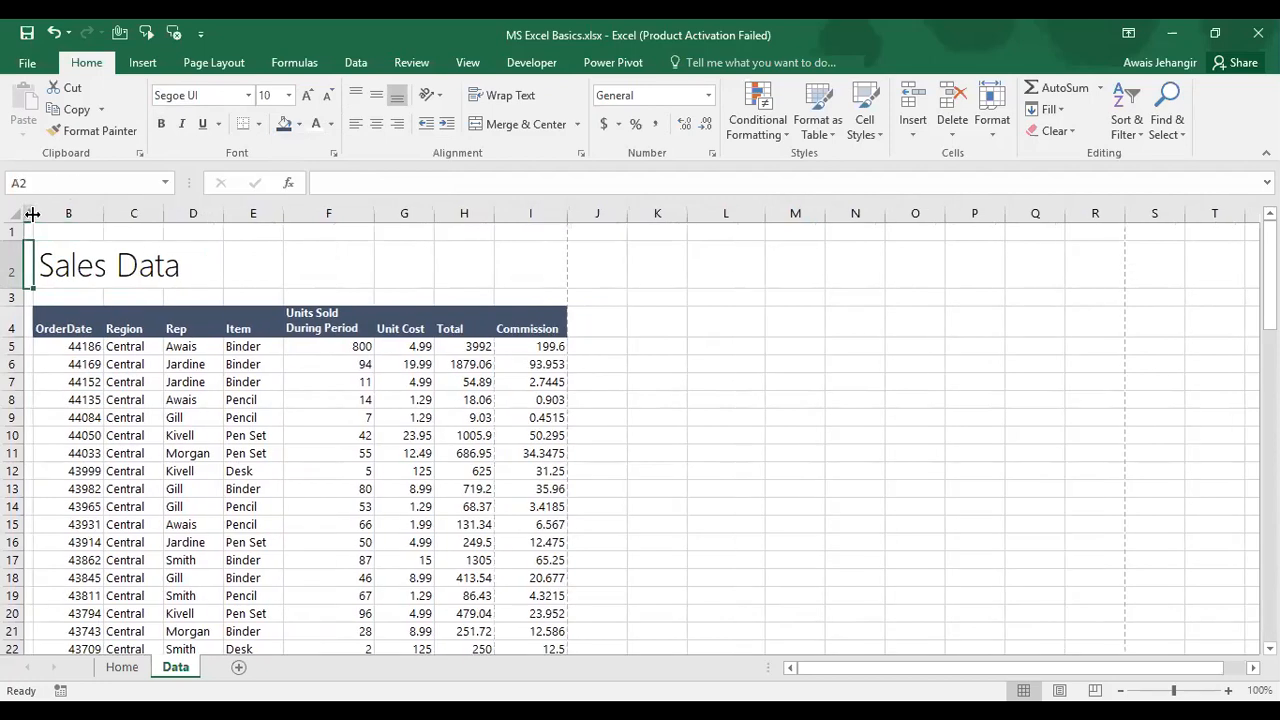
pyautogui.click(62, 349)
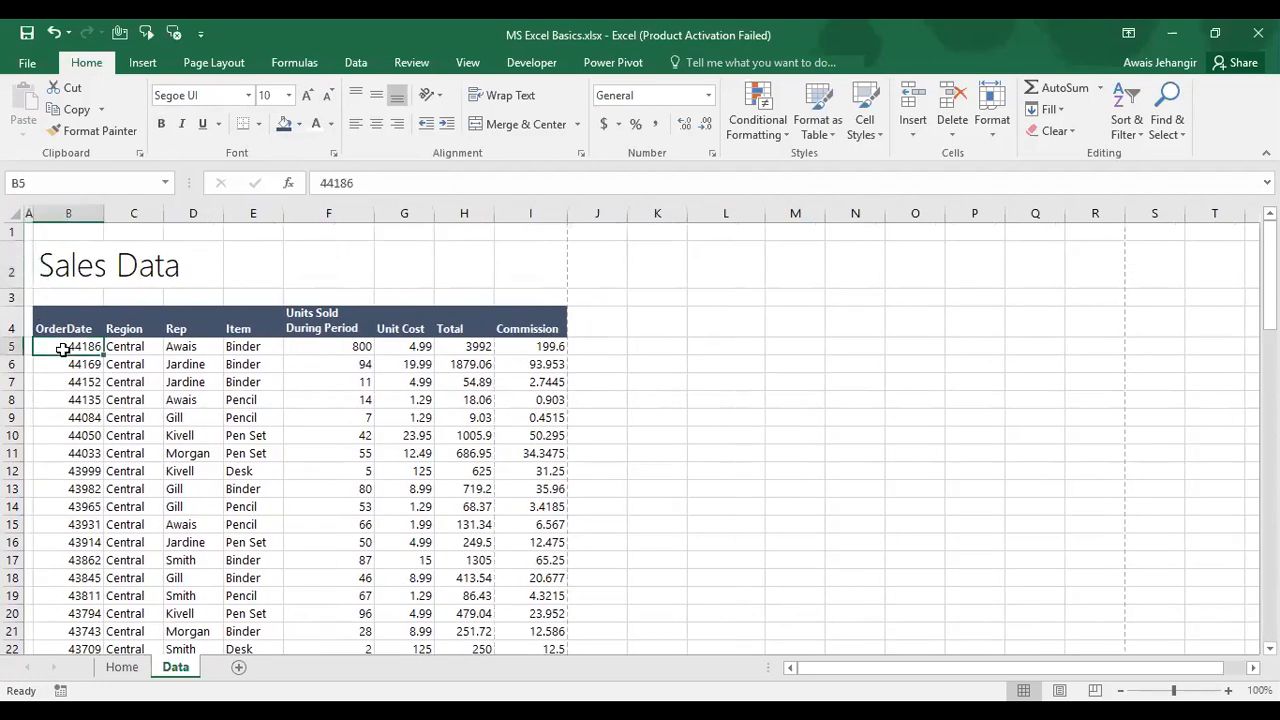
pyautogui.press('Up')
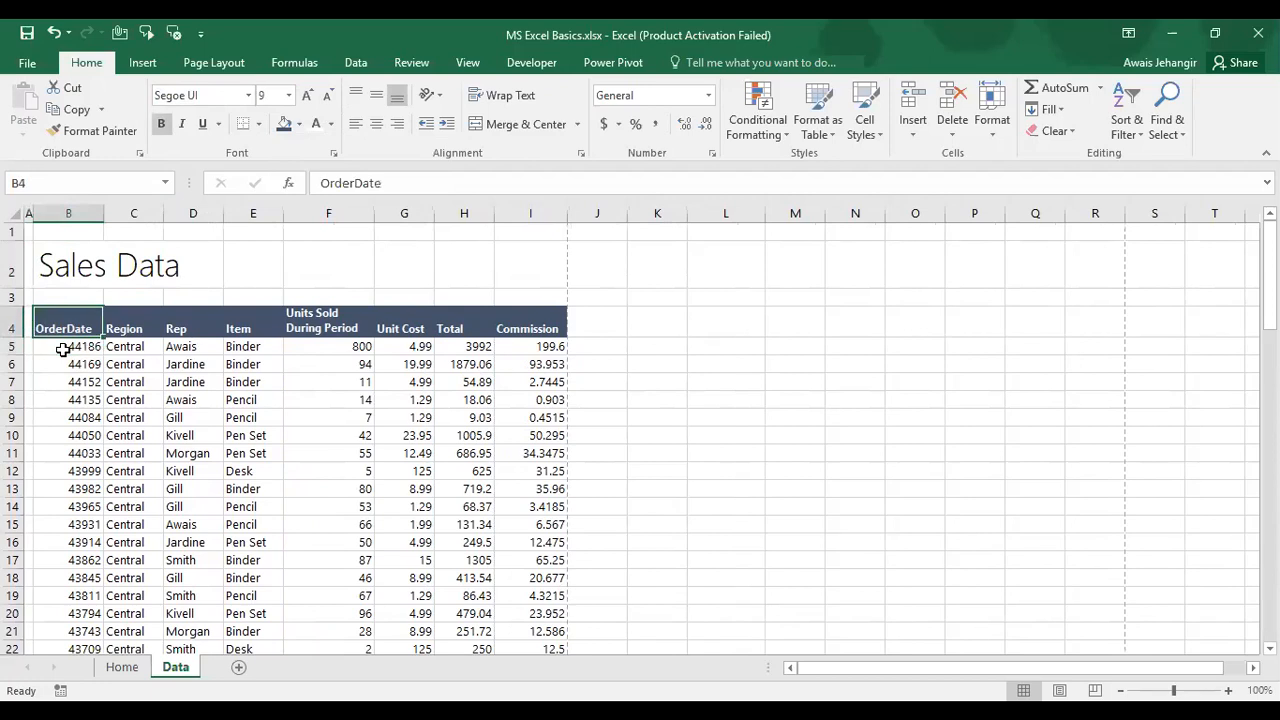
pyautogui.press('Down')
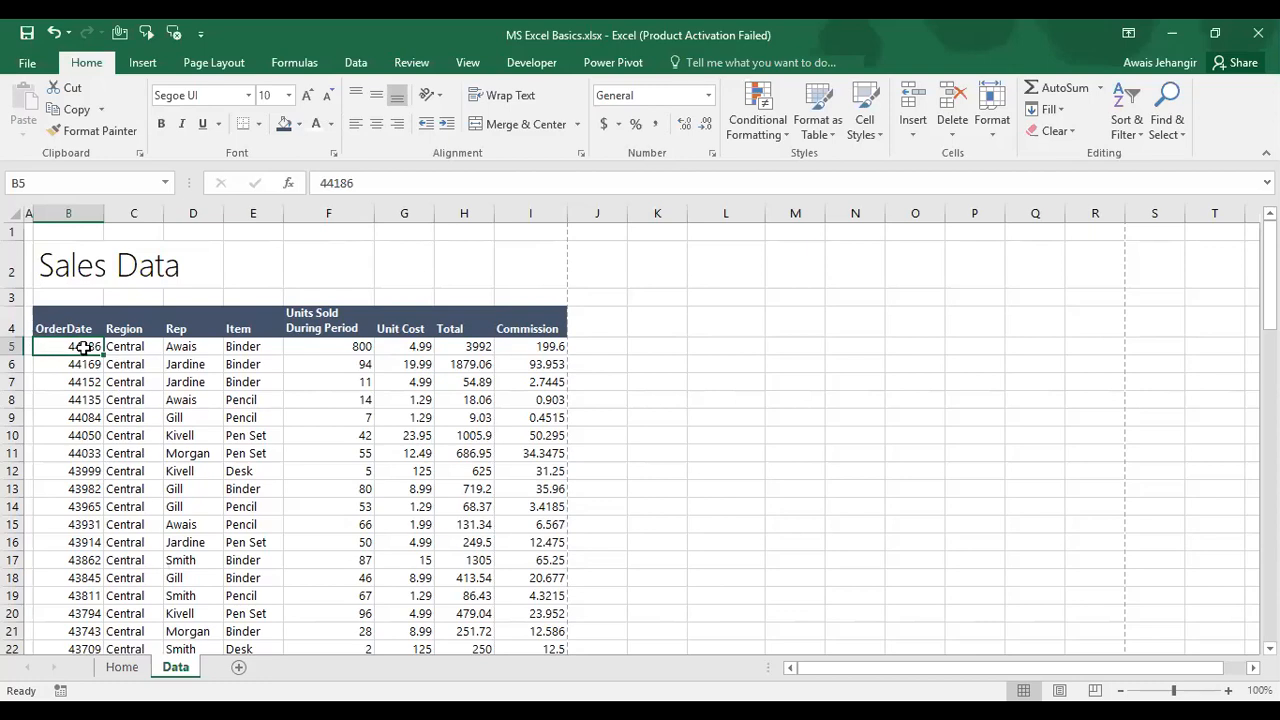
# Step: Open Format Cells for the first OrderDate value and preview Number, Currency and Accounting formats
pyautogui.rightClick(84, 346)
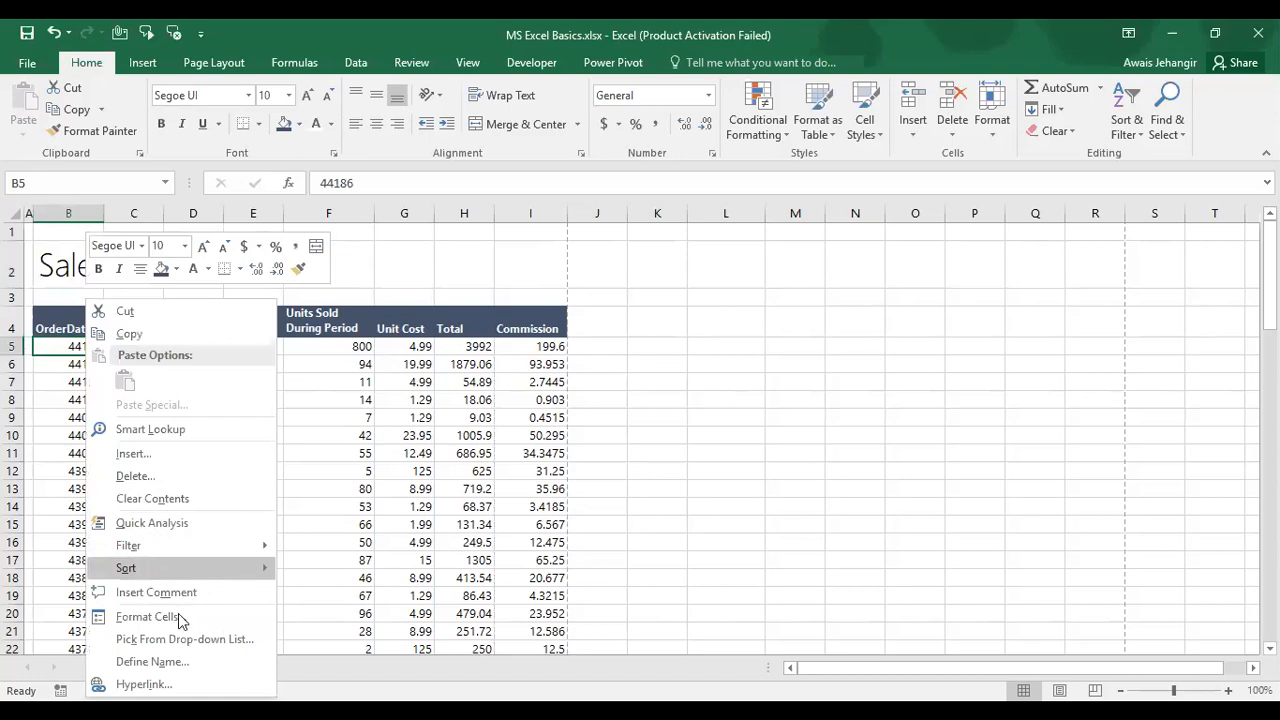
pyautogui.click(148, 617)
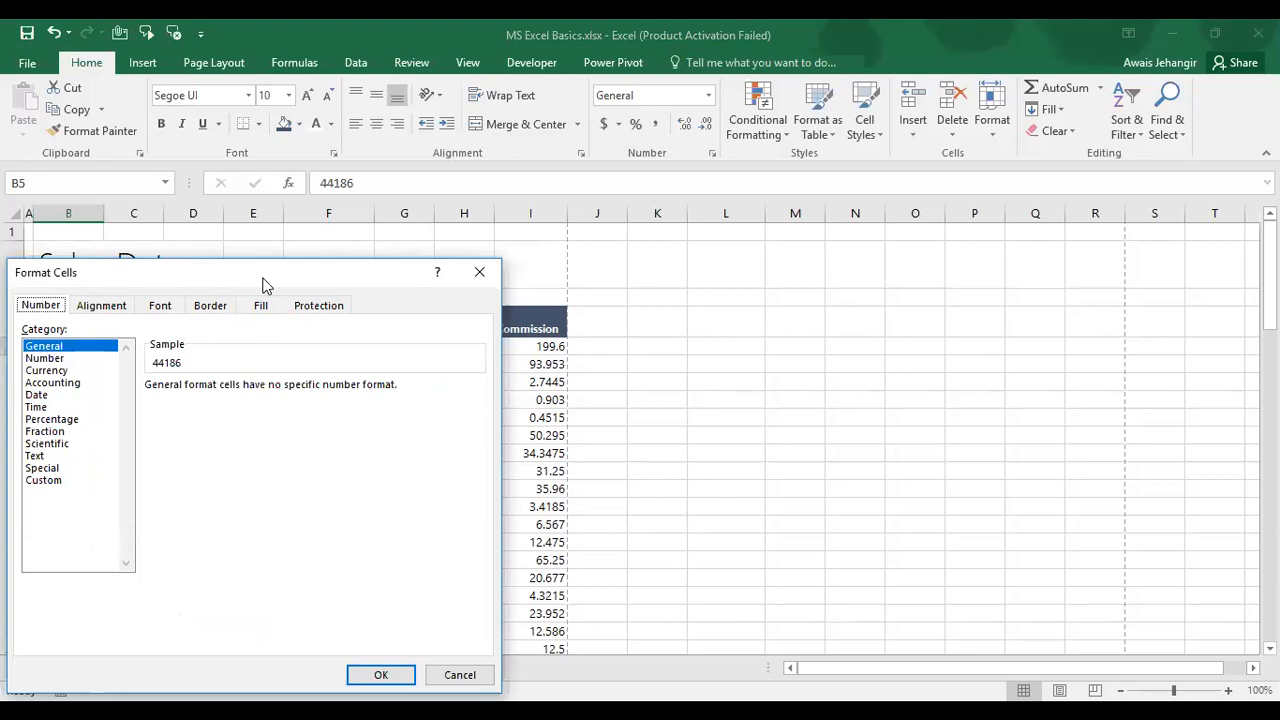
pyautogui.moveTo(265, 285); pyautogui.dragTo(434, 114)
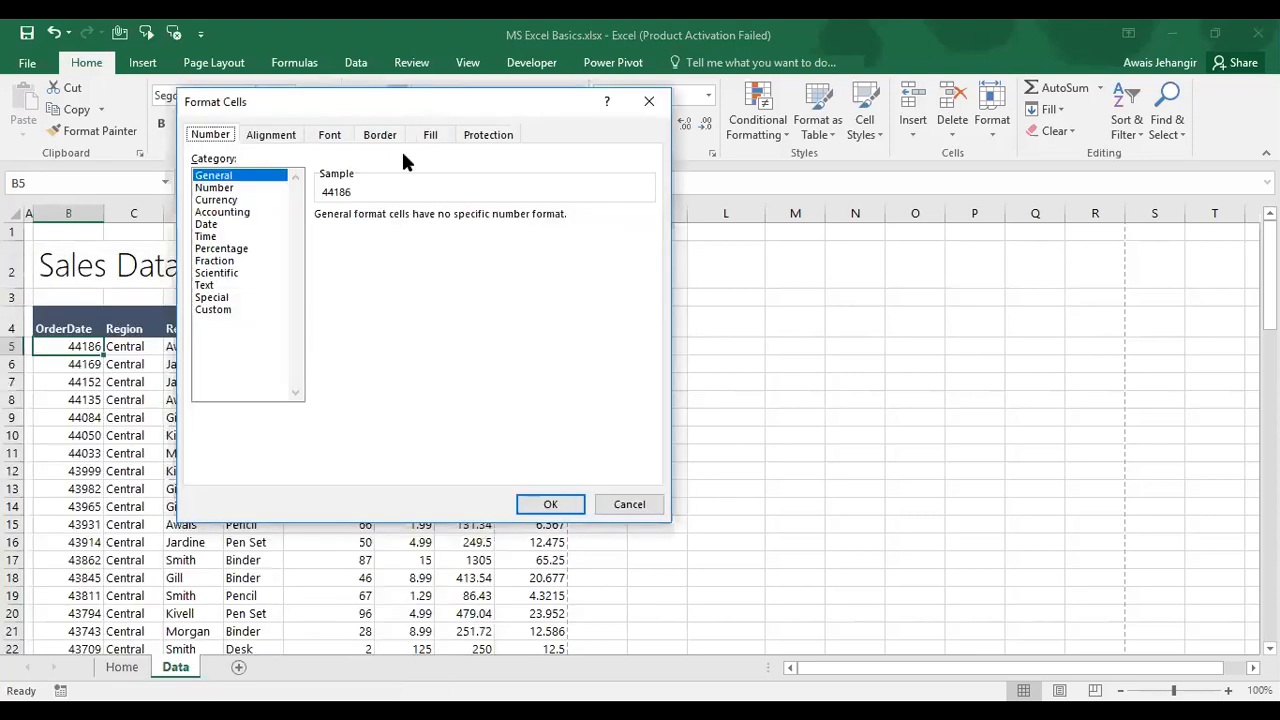
pyautogui.click(220, 188)
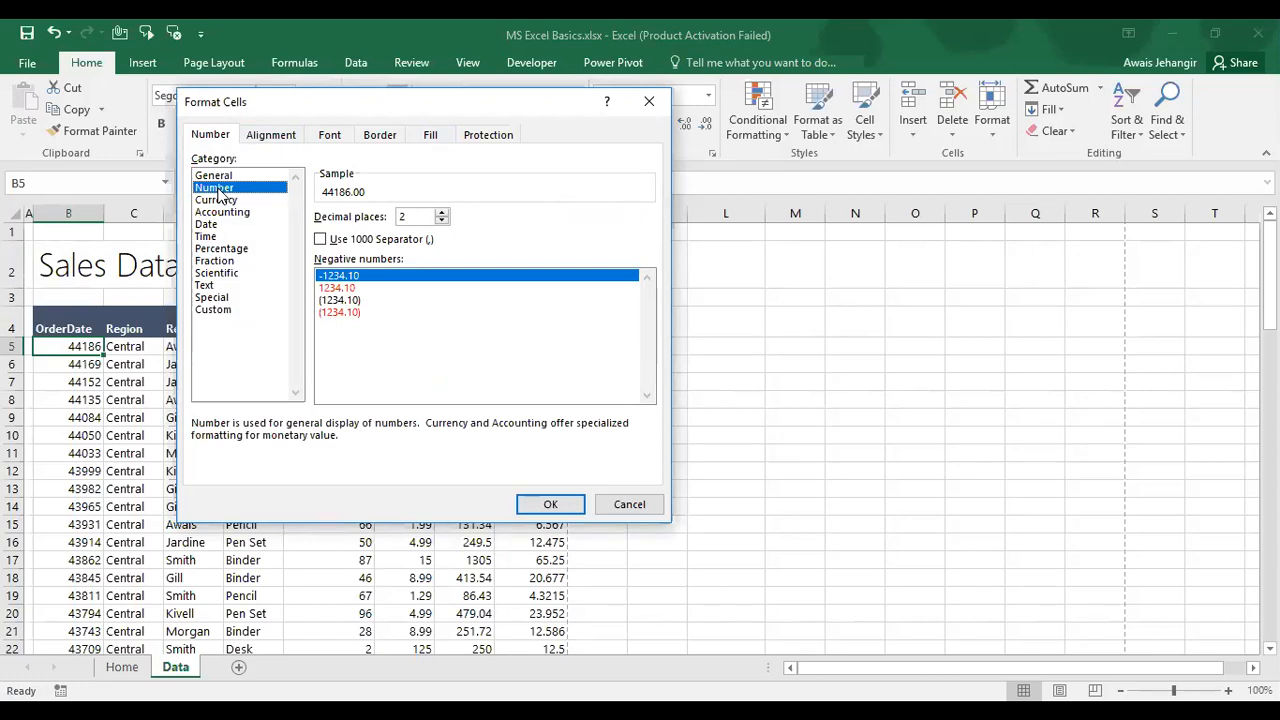
pyautogui.click(225, 202)
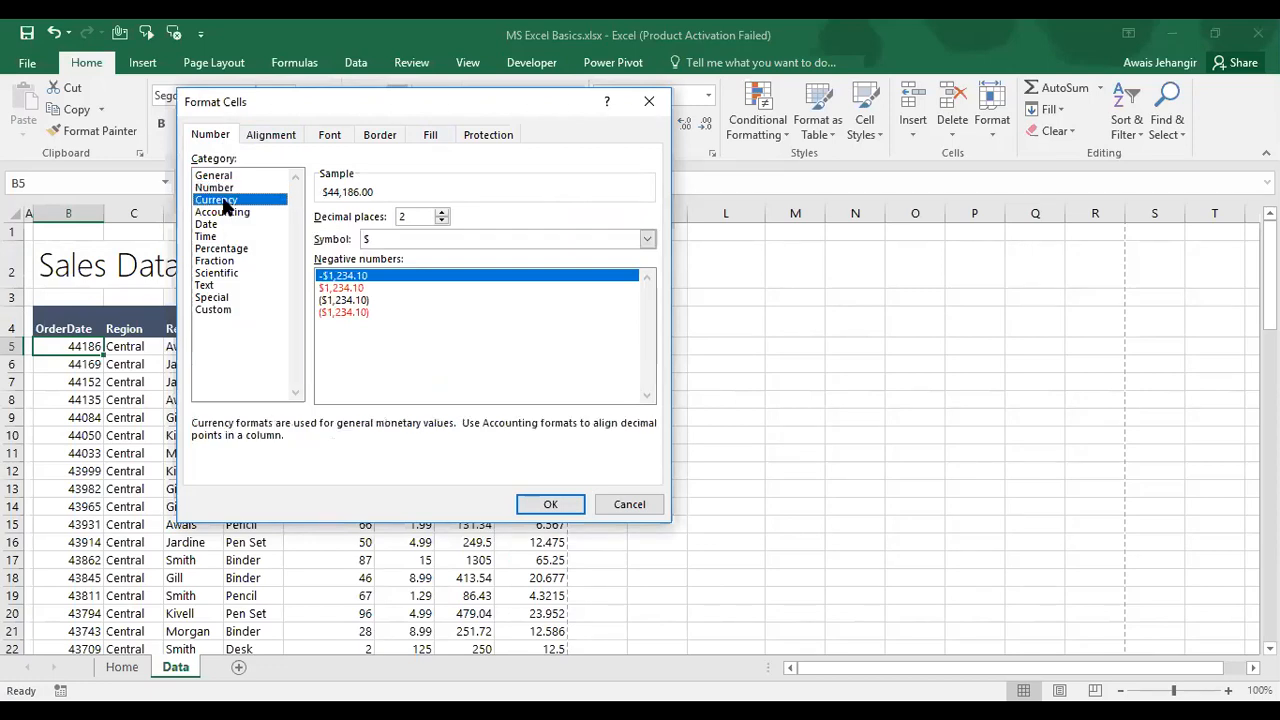
pyautogui.click(527, 242)
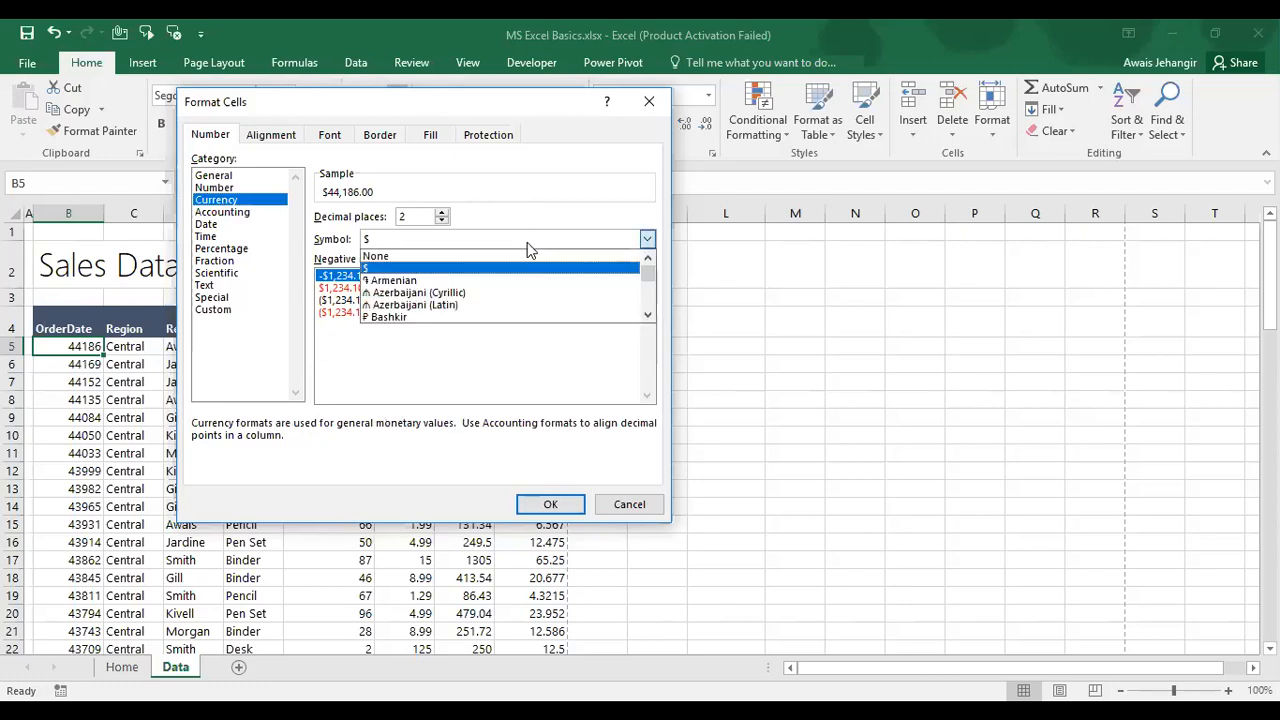
pyautogui.click(208, 216)
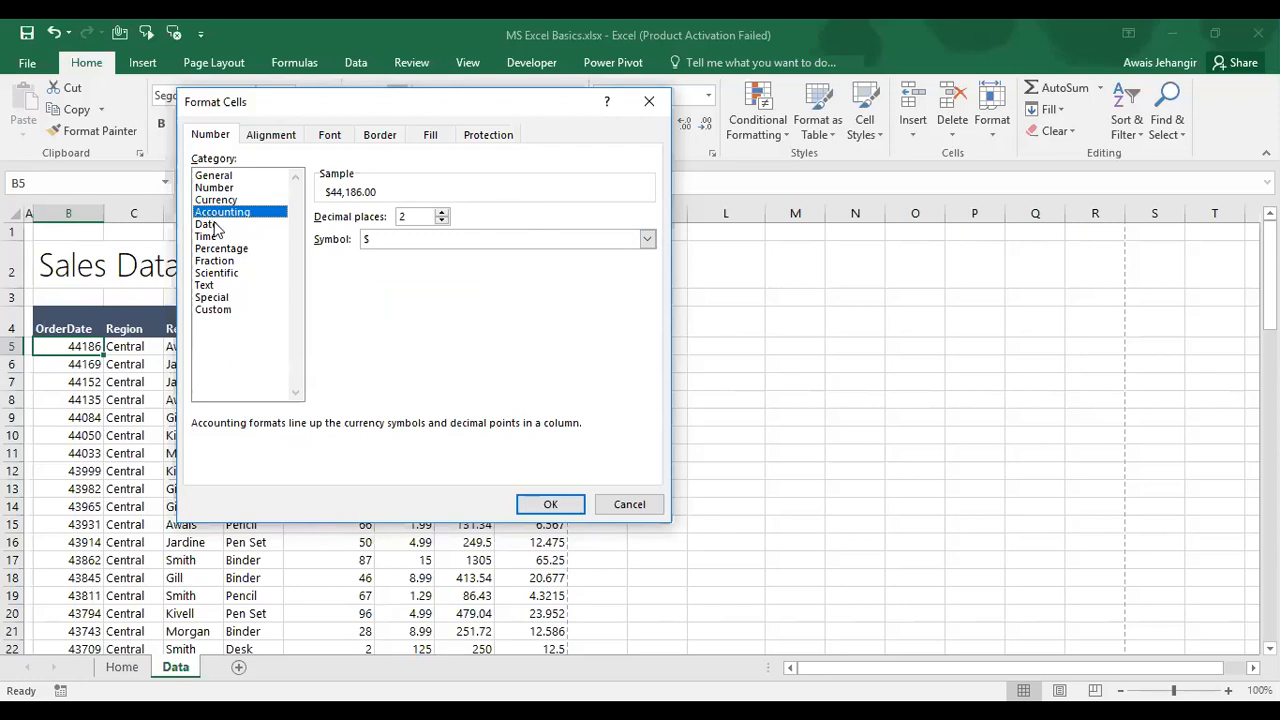
# Step: Preview Date, Time, Percentage, Fraction, Scientific, Text and Special formats, ending on Custom codes
pyautogui.click(216, 226)
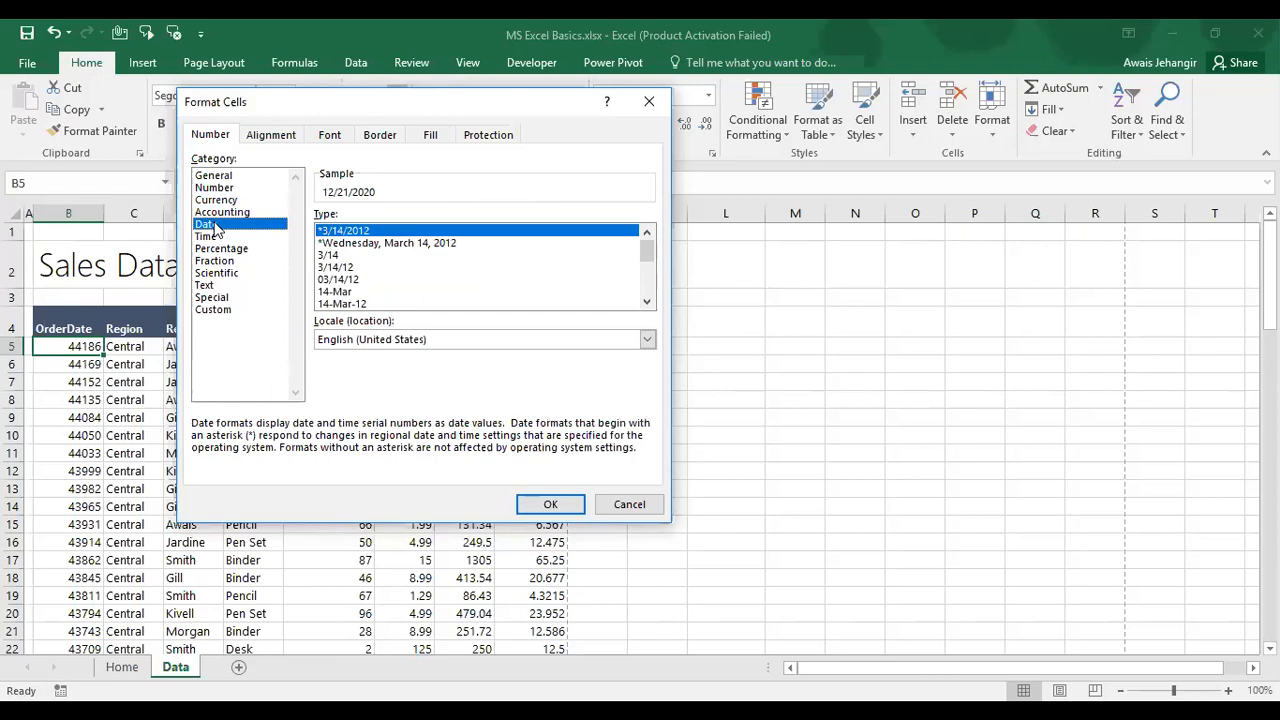
pyautogui.click(216, 238)
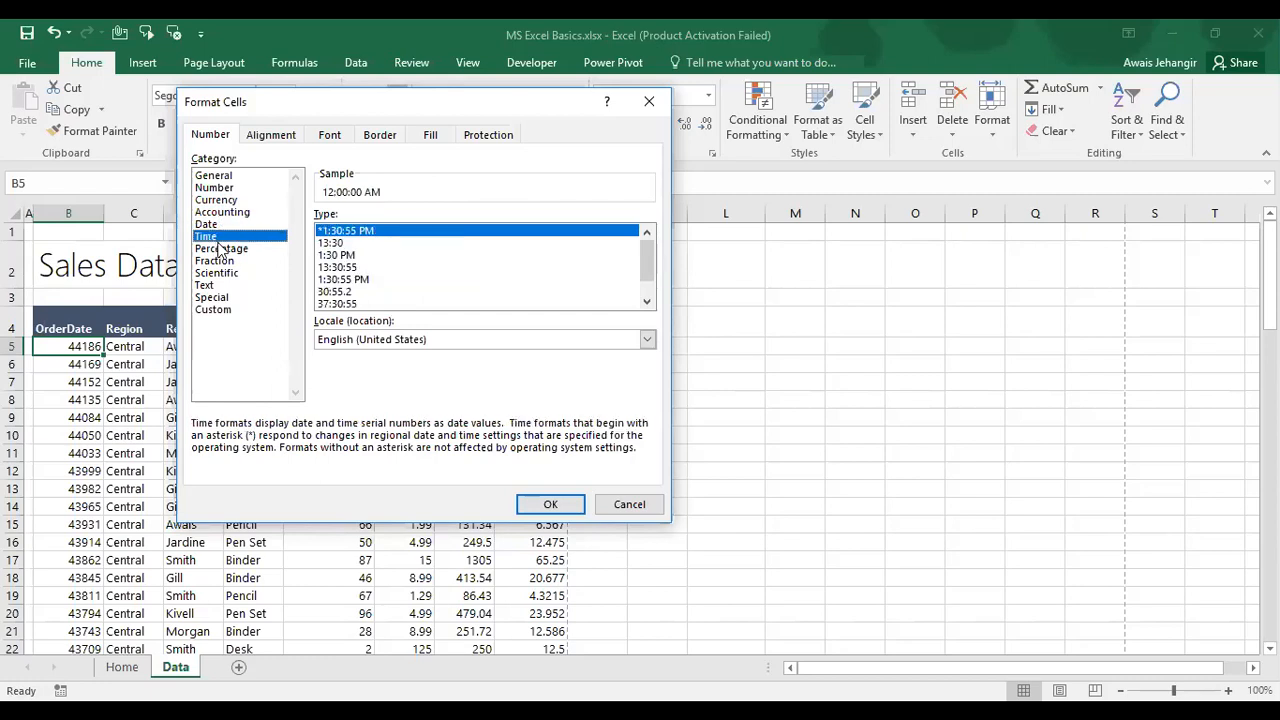
pyautogui.click(222, 250)
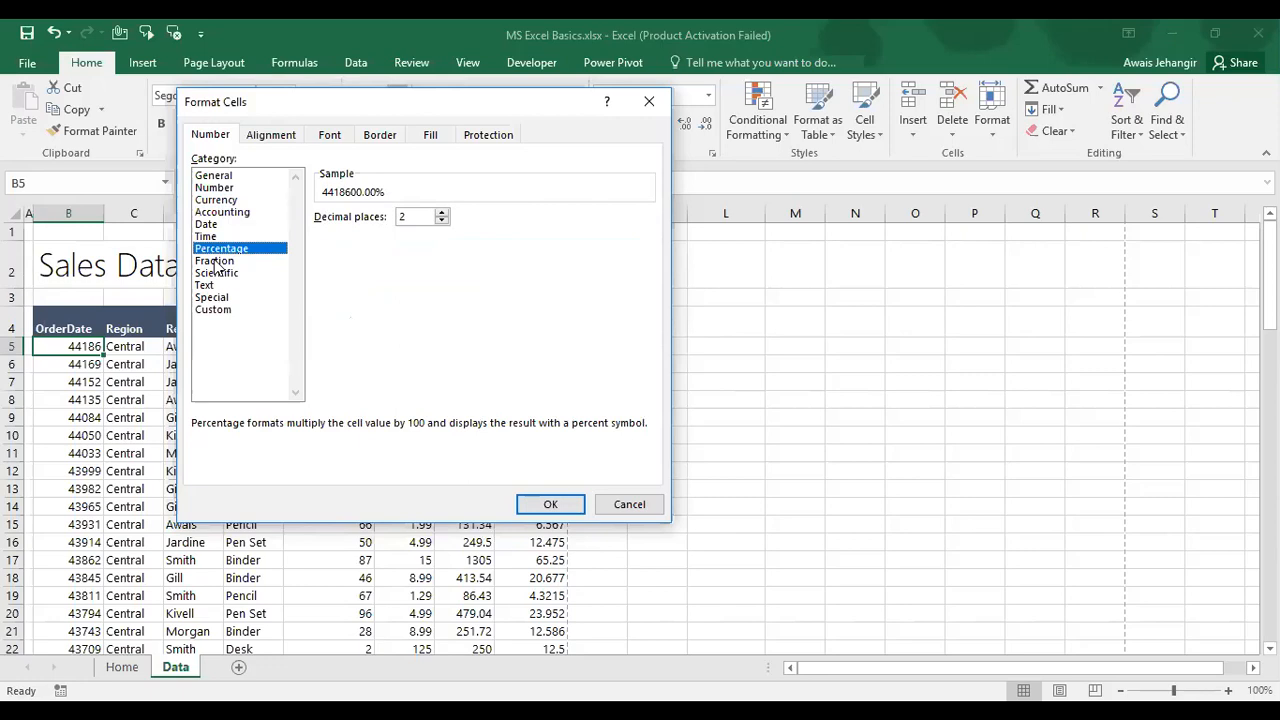
pyautogui.click(216, 263)
pyautogui.click(220, 273)
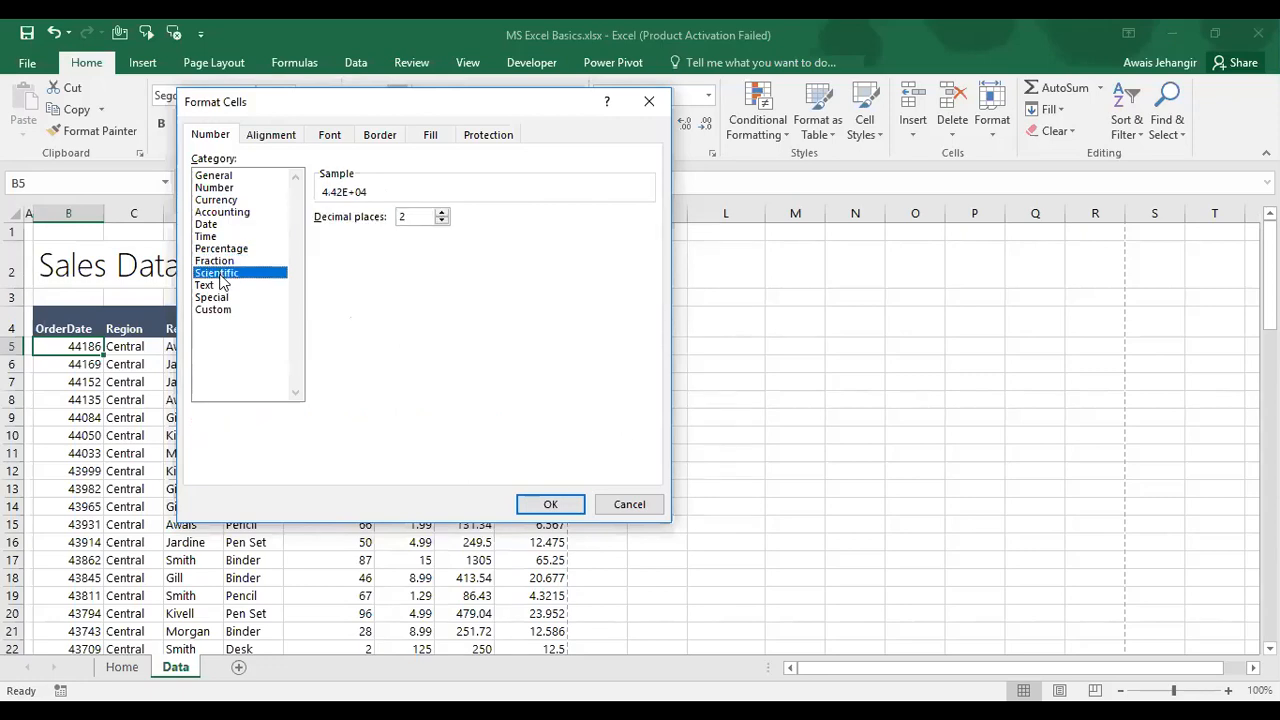
pyautogui.click(222, 285)
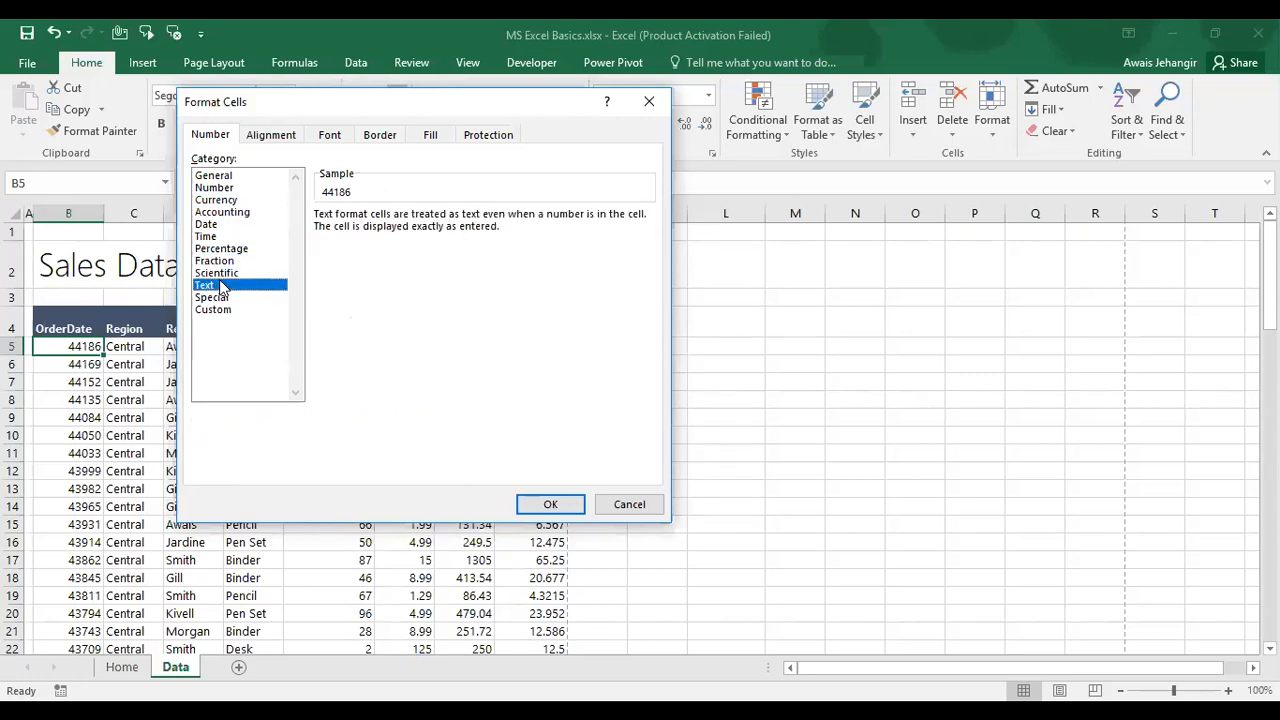
pyautogui.click(222, 298)
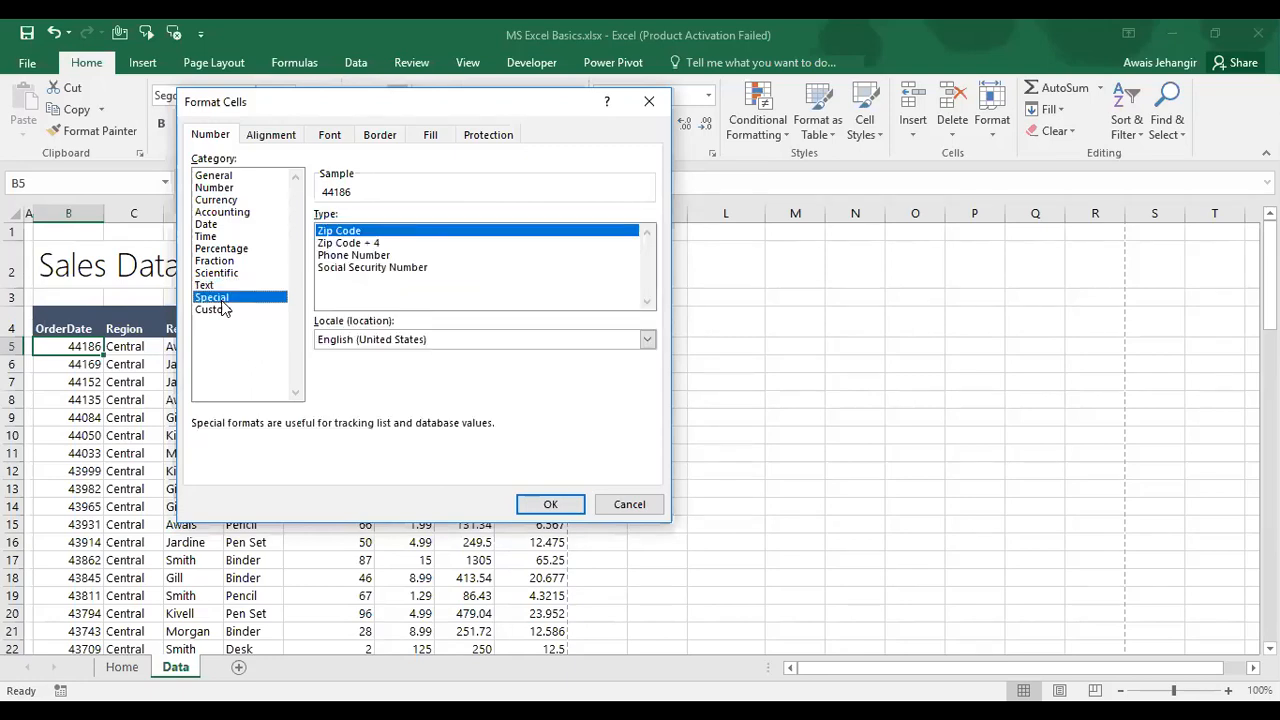
pyautogui.click(222, 311)
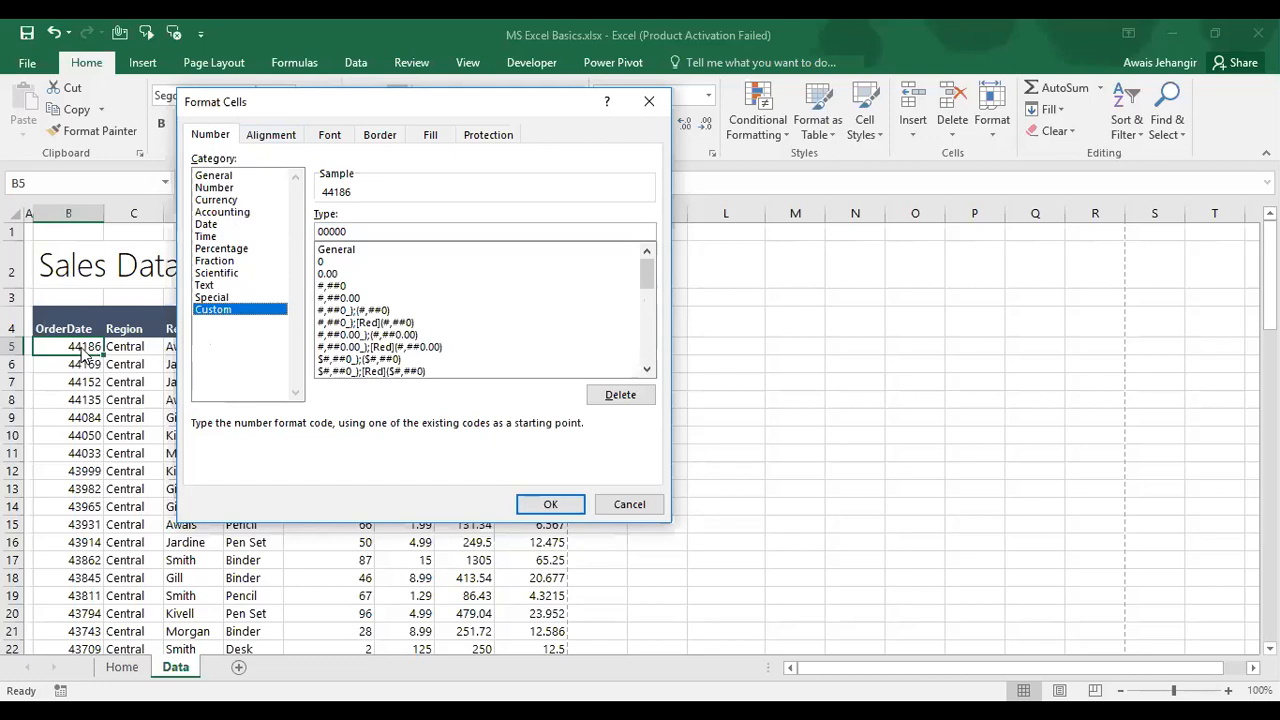
# Step: Choose the 14-Mar-12 date style so B5 previews as 21-Dec-20, and check its Custom code
pyautogui.click(219, 226)
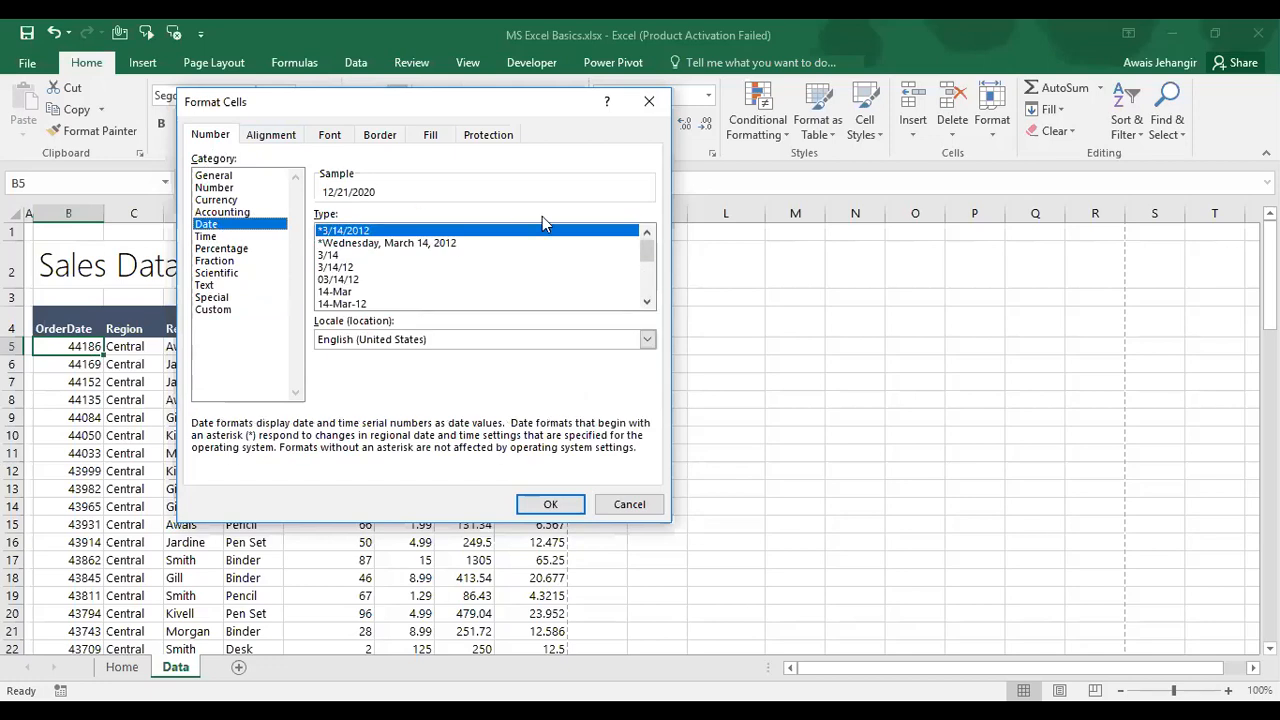
pyautogui.click(402, 244)
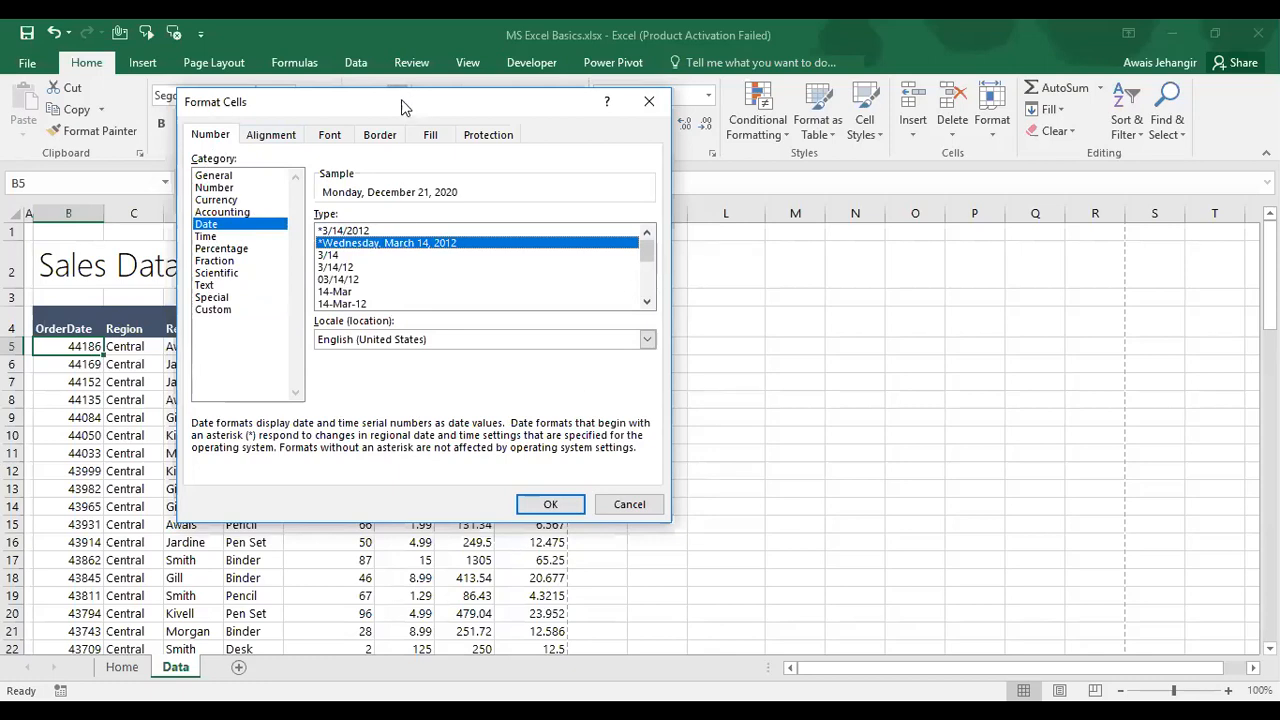
pyautogui.moveTo(408, 110); pyautogui.dragTo(390, 92)
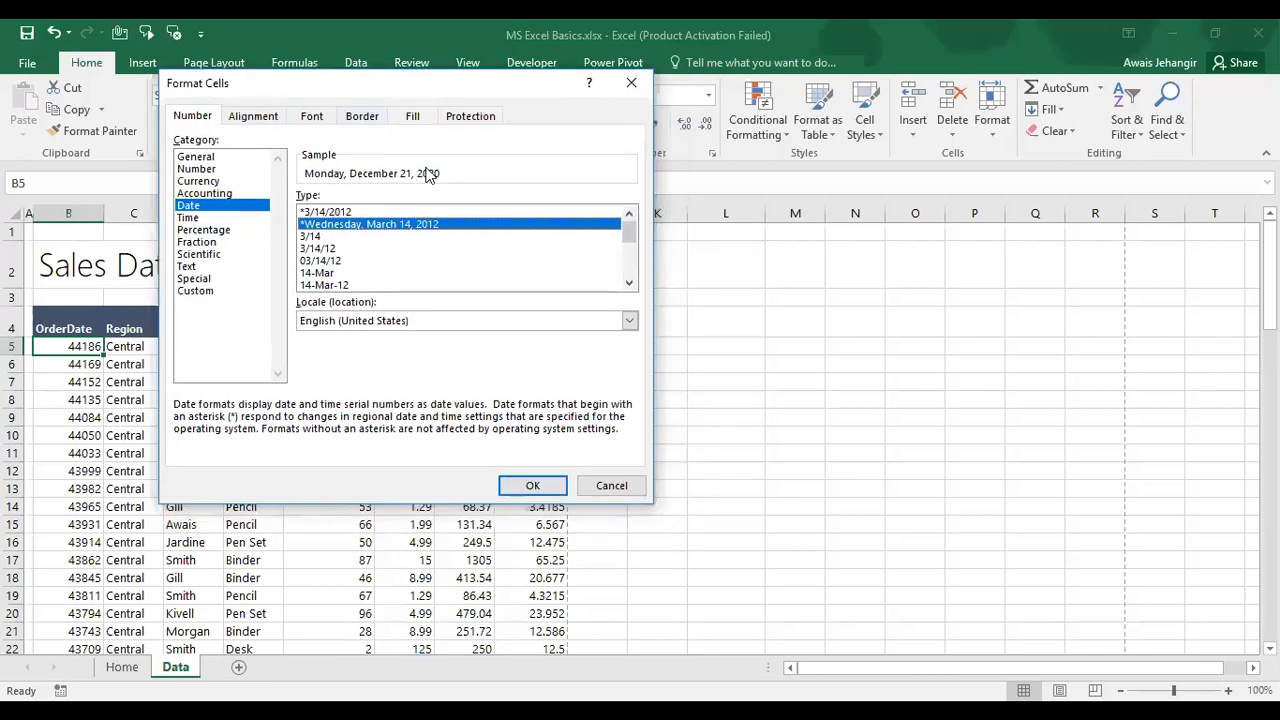
pyautogui.click(318, 238)
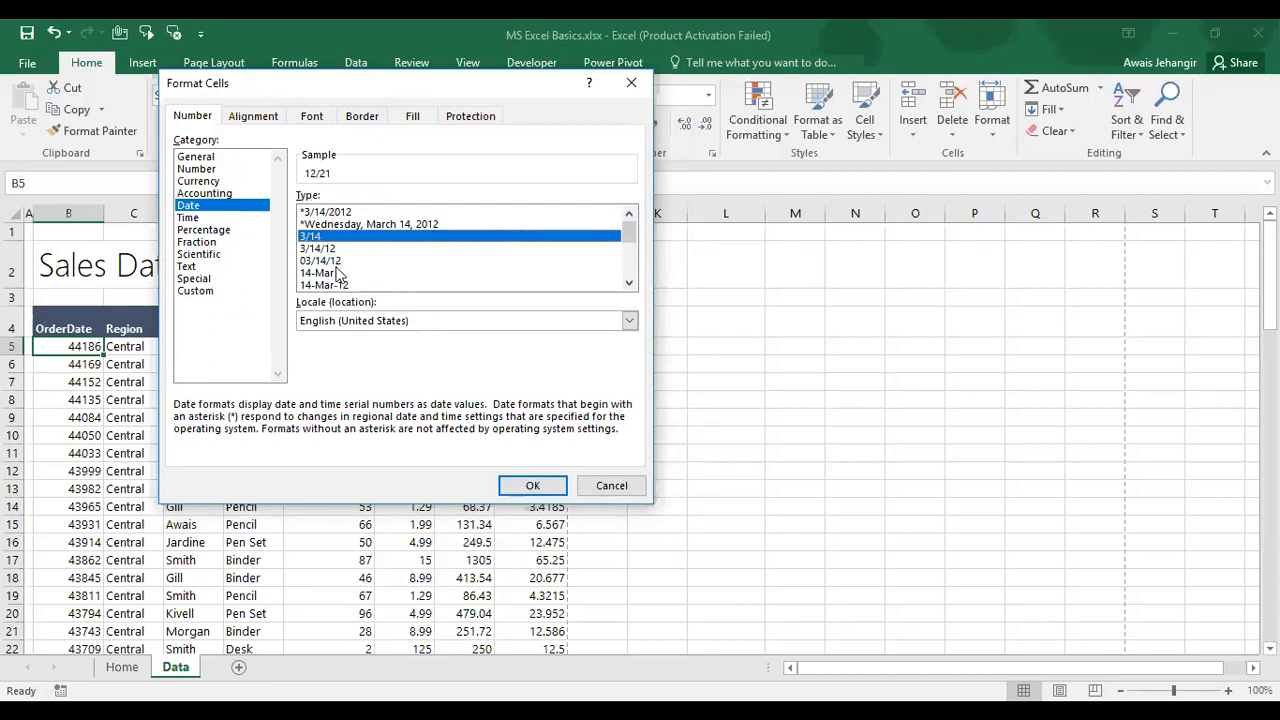
pyautogui.click(320, 286)
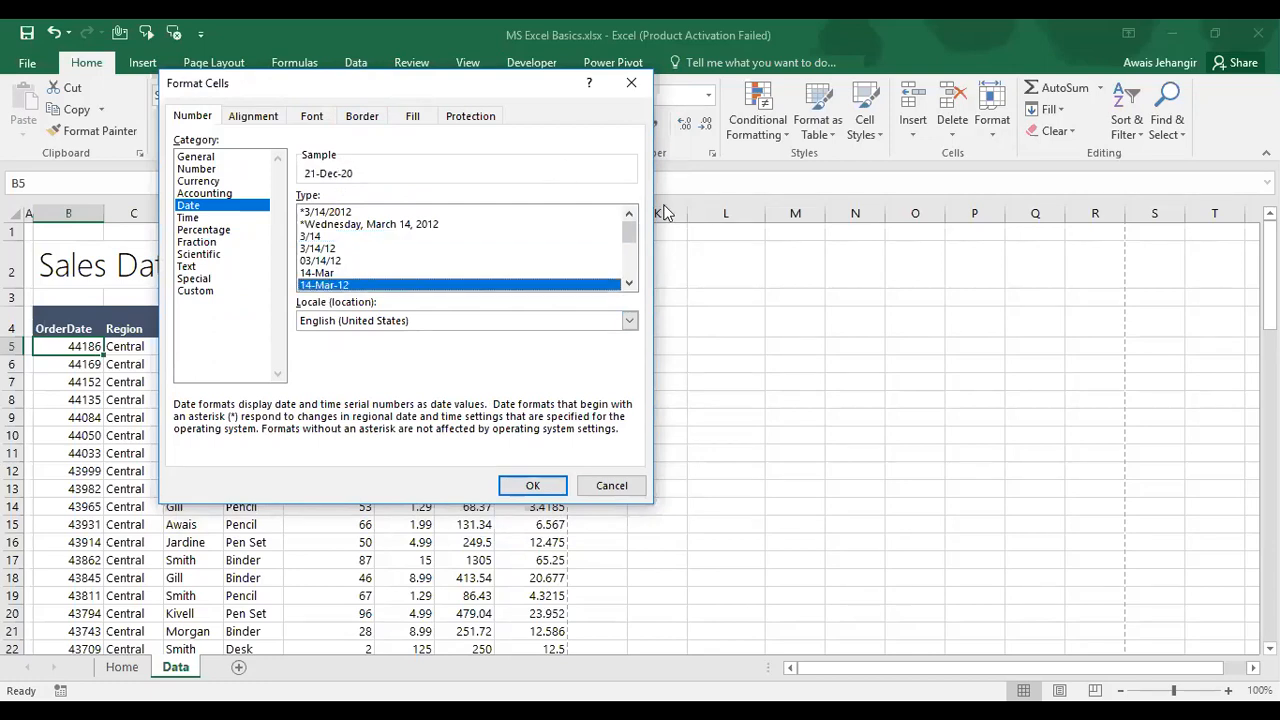
pyautogui.moveTo(629, 232); pyautogui.dragTo(629, 235)
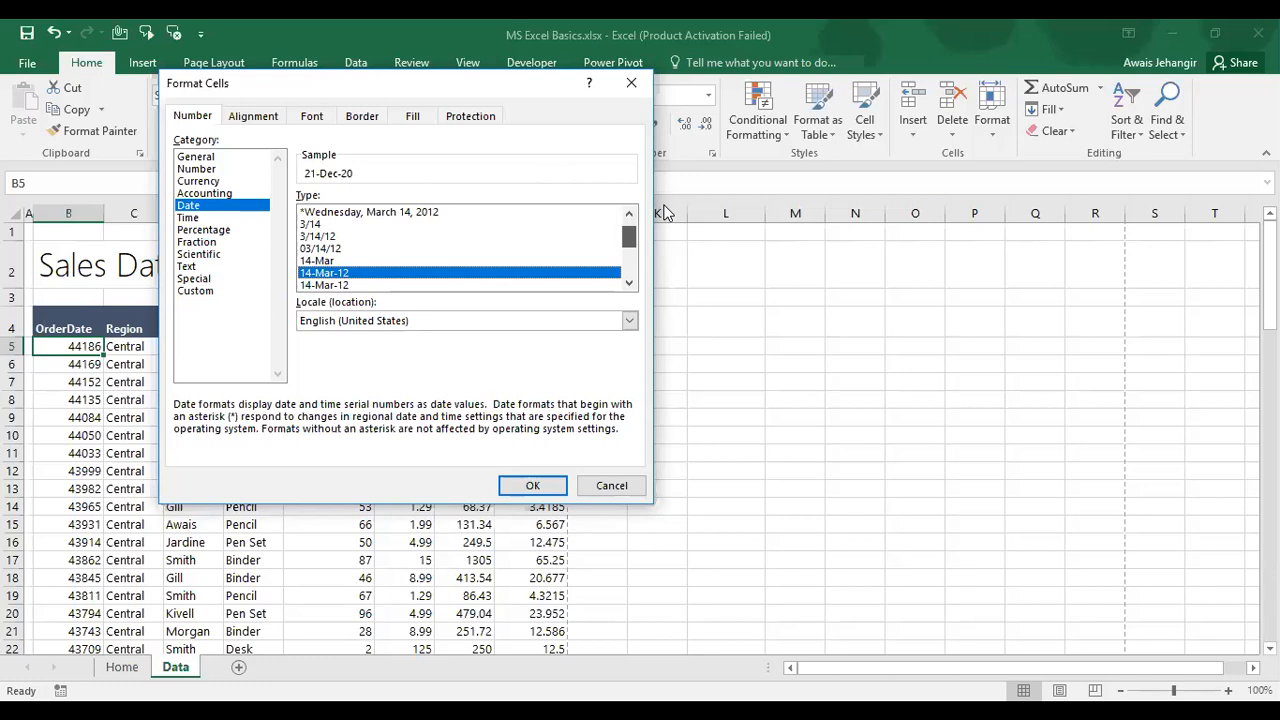
pyautogui.click(343, 285)
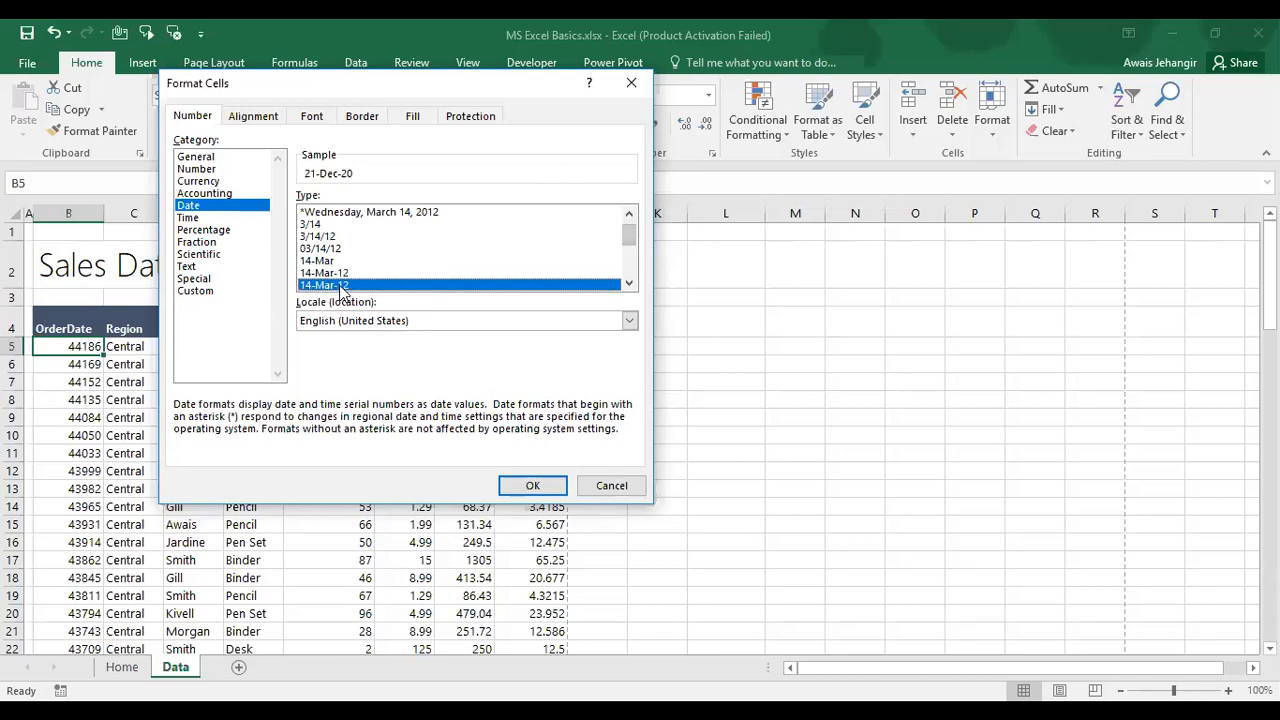
pyautogui.press('Down')
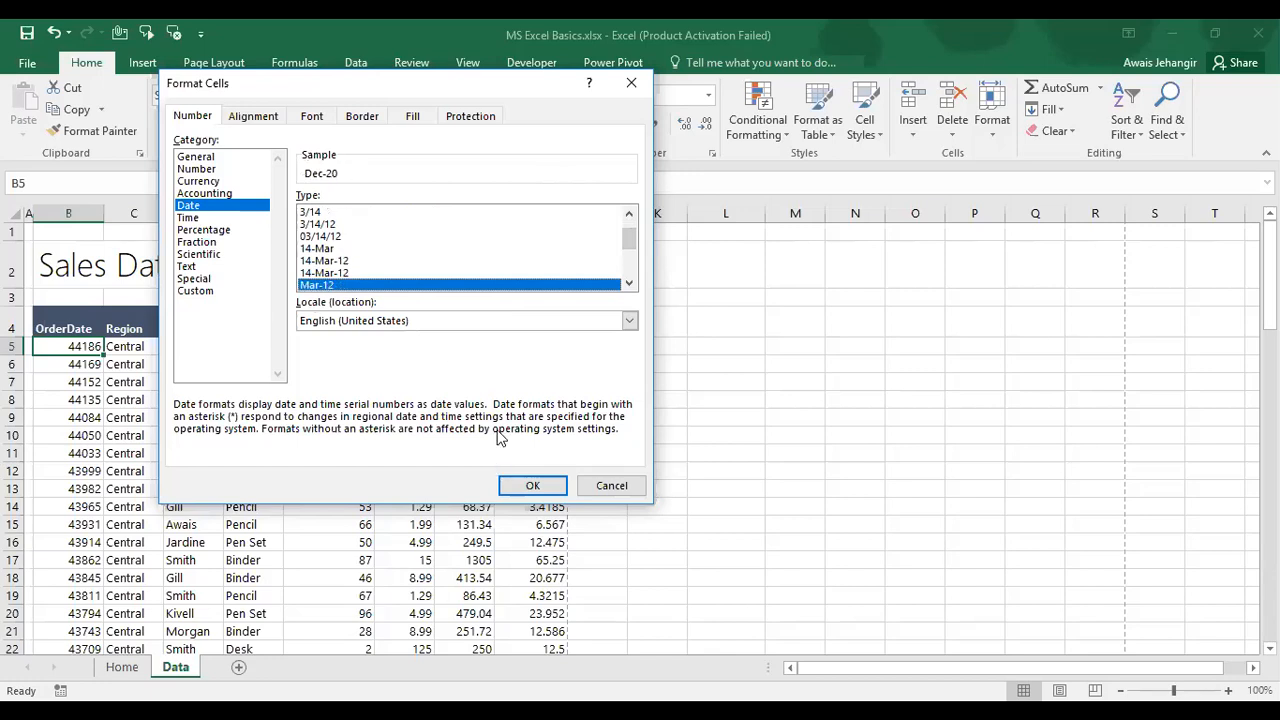
pyautogui.click(344, 273)
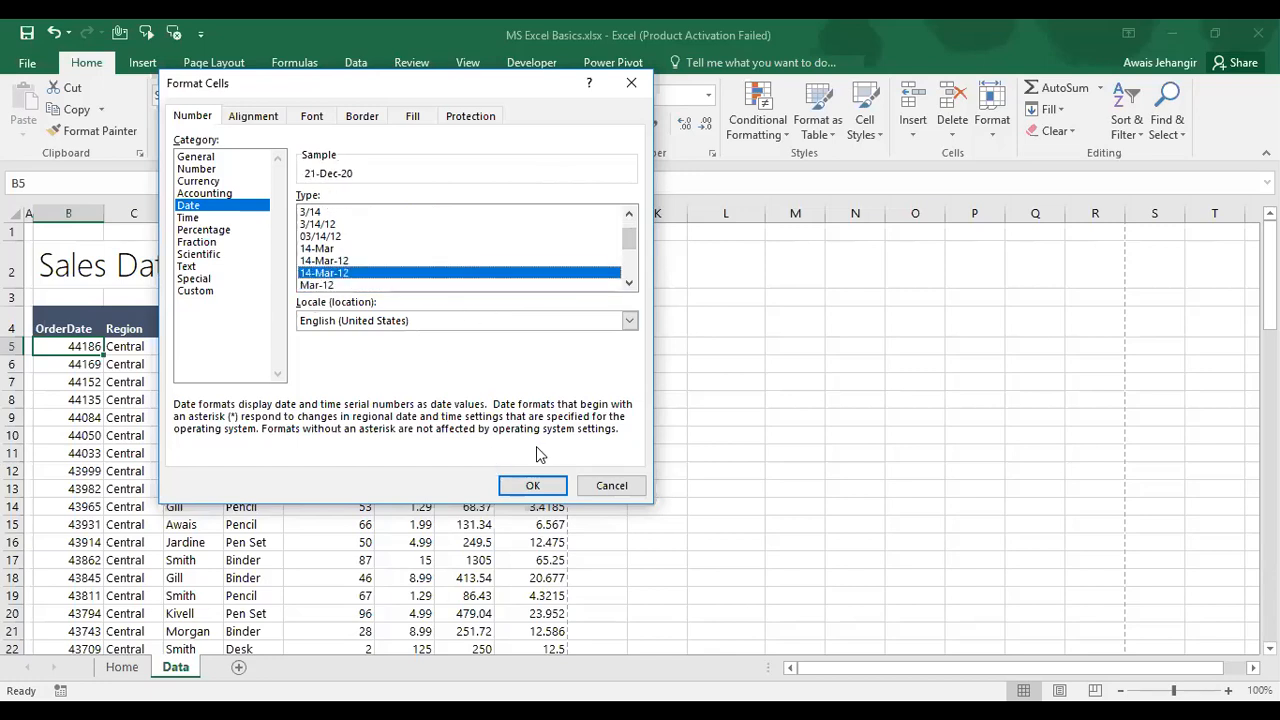
pyautogui.click(194, 290)
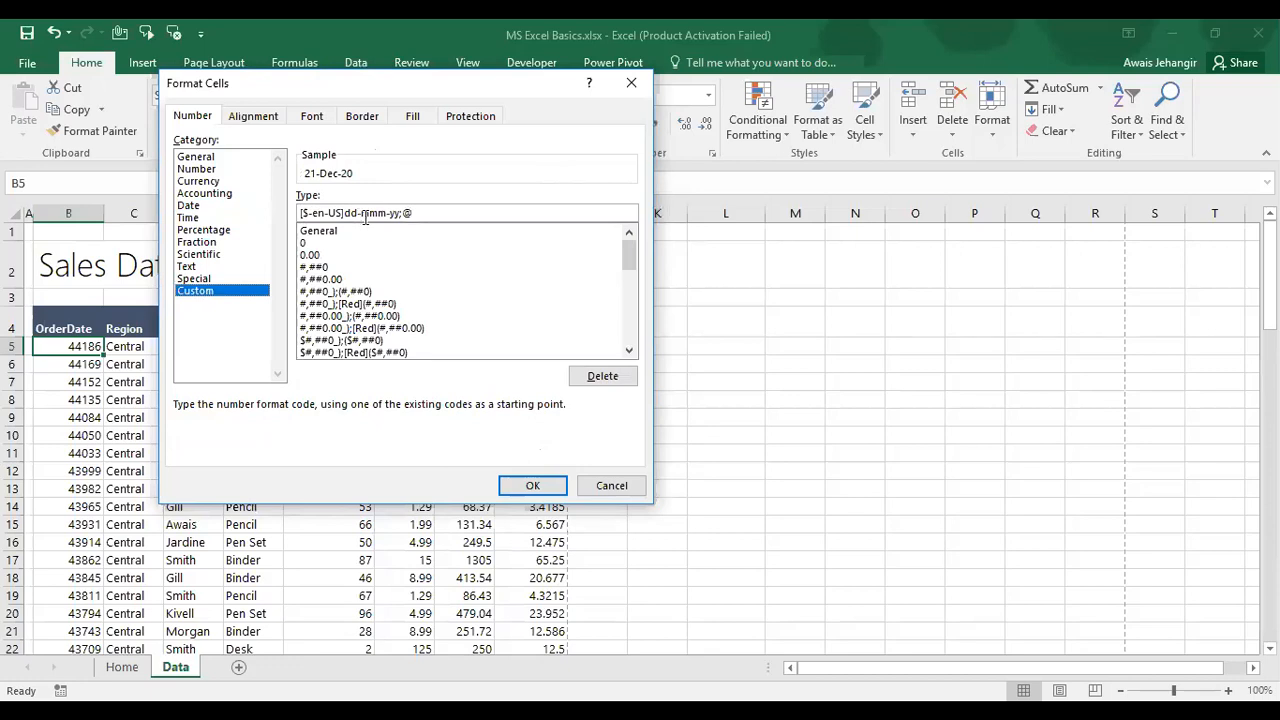
pyautogui.click(208, 206)
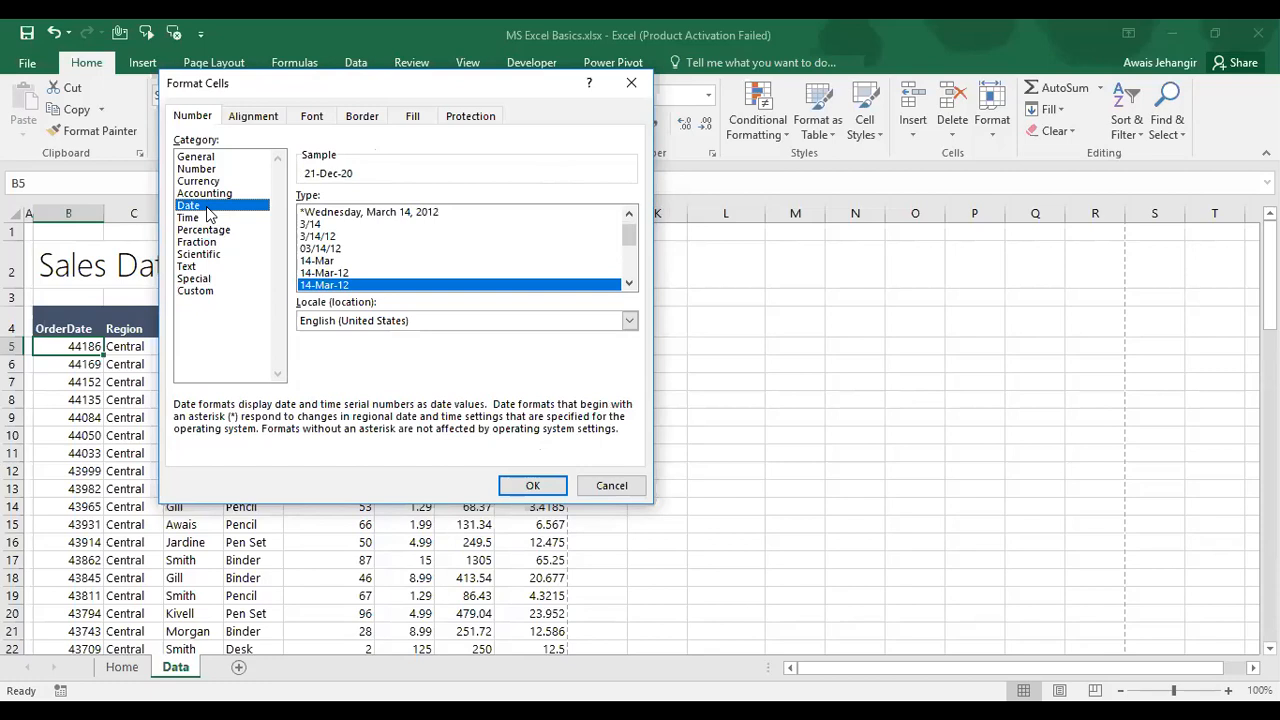
# Step: Apply the date format to B5 and copy it down the OrderDate column to B90 with Format Painter
pyautogui.click(533, 486)
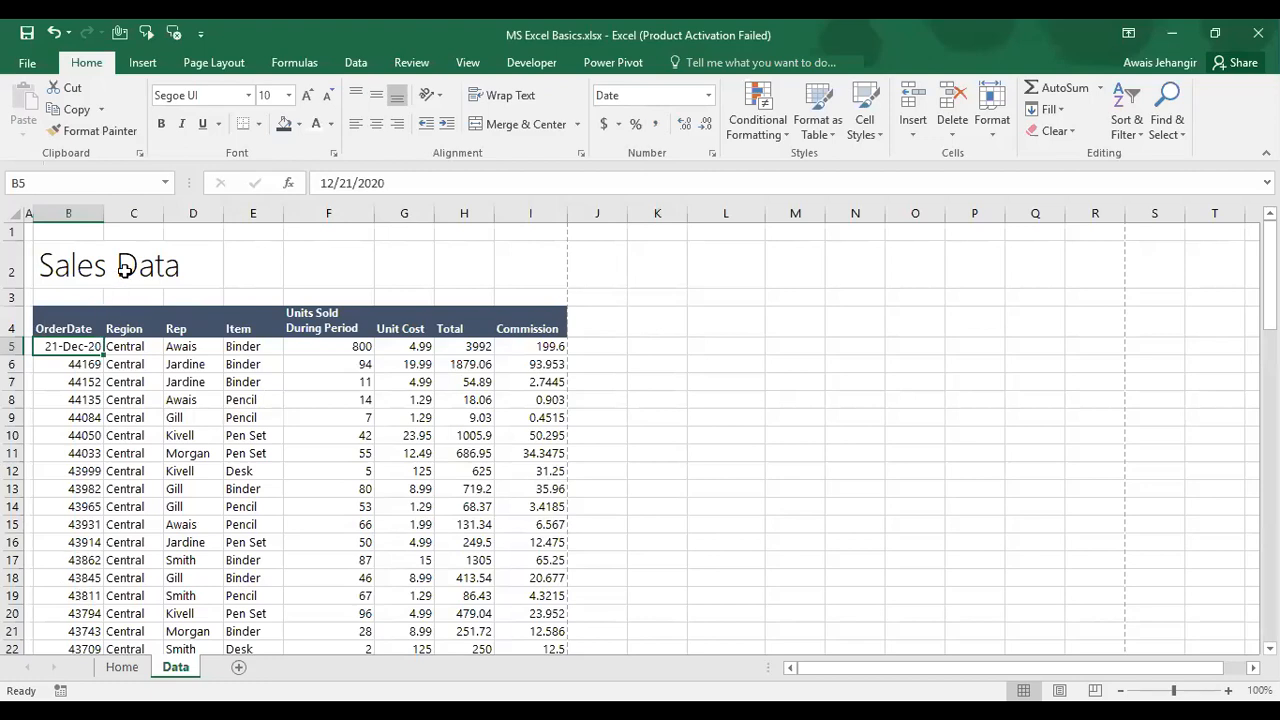
pyautogui.click(117, 134)
pyautogui.moveTo(80, 364)
pyautogui.mouseDown()
pyautogui.moveTo(80, 626)
pyautogui.moveTo(67, 684)
pyautogui.moveTo(74, 598)
pyautogui.mouseUp()
pyautogui.scroll(20, 72, 598)
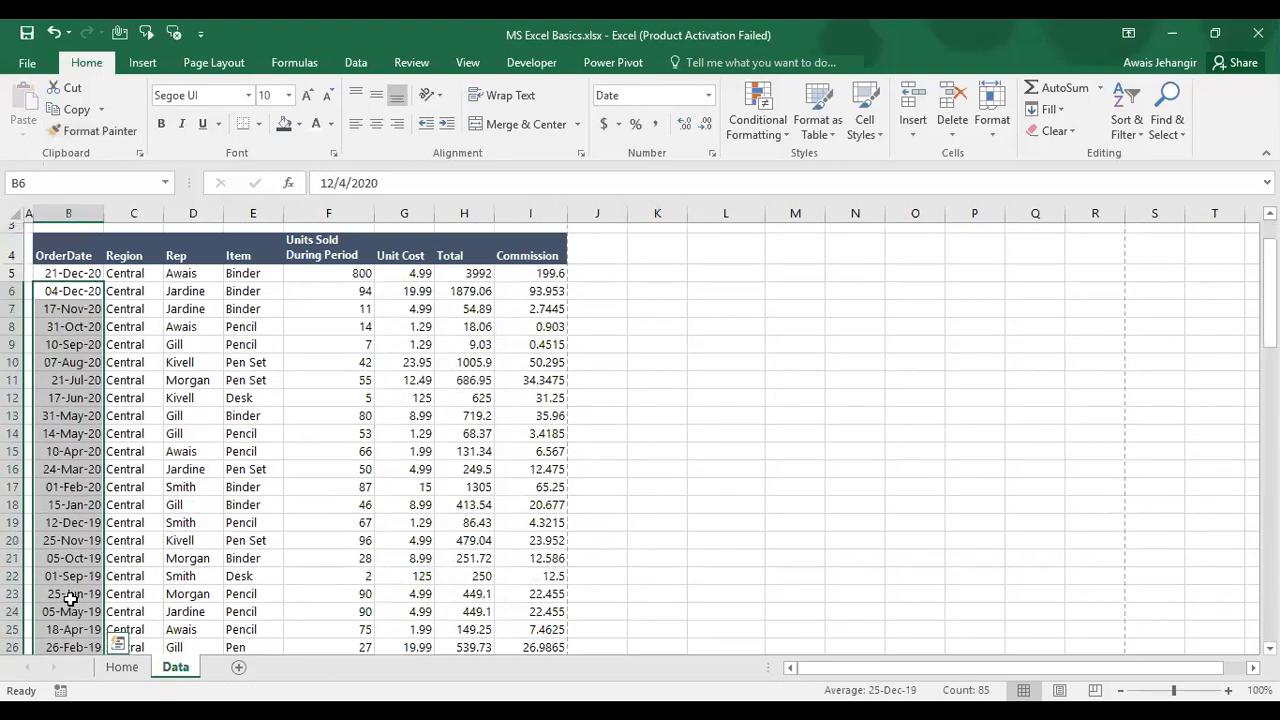
# Step: Select the numeric block F5:I90, from Units Sold through Commission
pyautogui.press('Up')
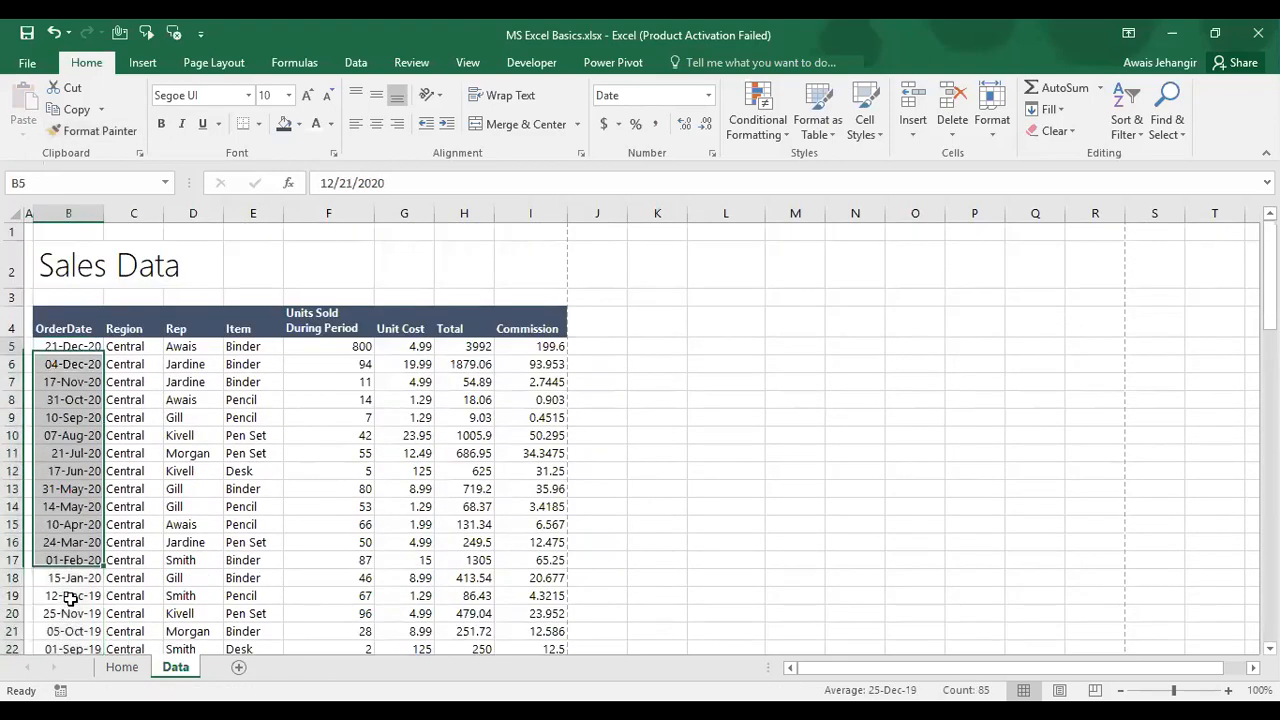
pyautogui.press('Up')
pyautogui.press('Up')
pyautogui.press('Down')
pyautogui.press('Down')
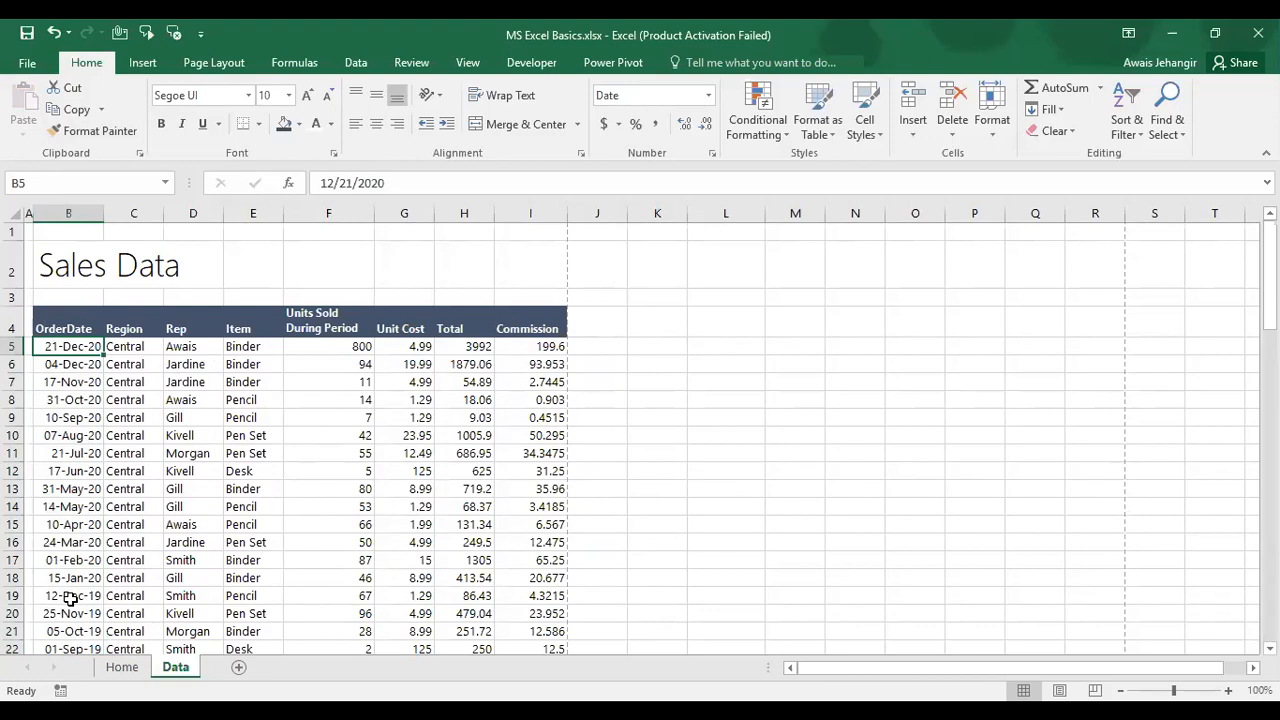
pyautogui.press('Right')
pyautogui.press('Left')
pyautogui.press('Right')
pyautogui.press('Right')
pyautogui.press('Right')
pyautogui.press('Right')
pyautogui.press('Right')
pyautogui.press('Left')
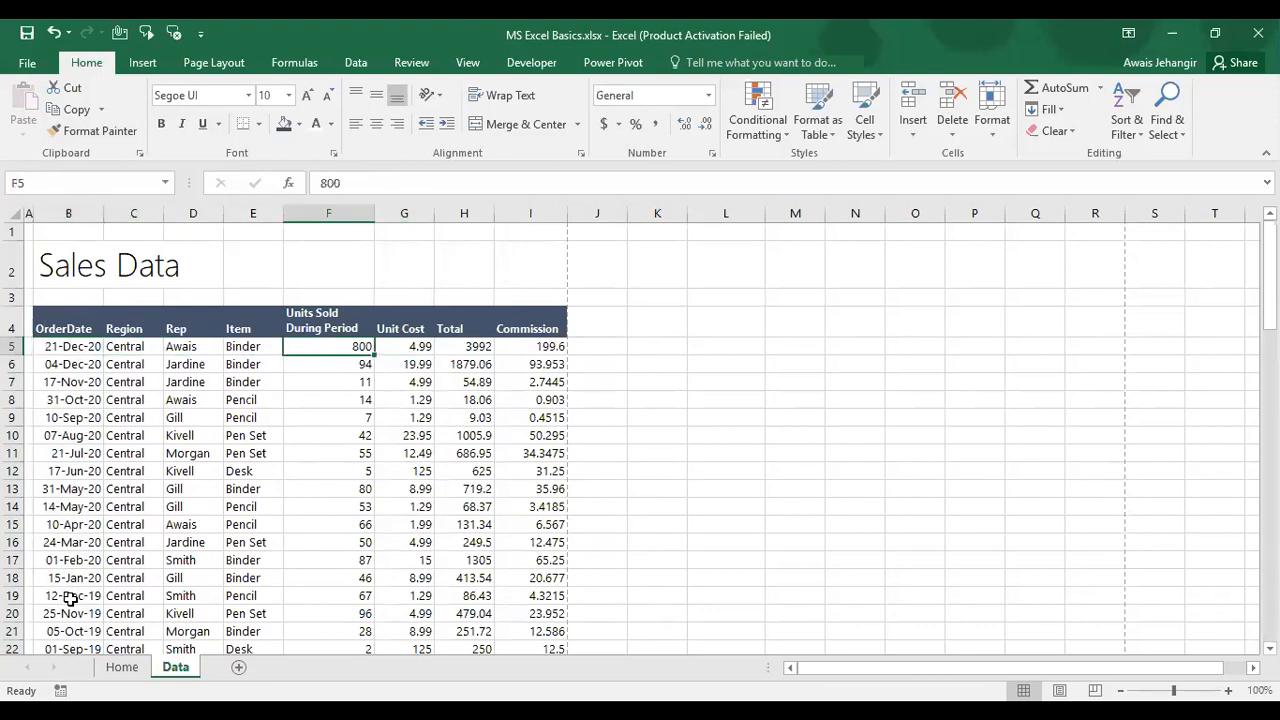
pyautogui.press('Right')
pyautogui.press('Right')
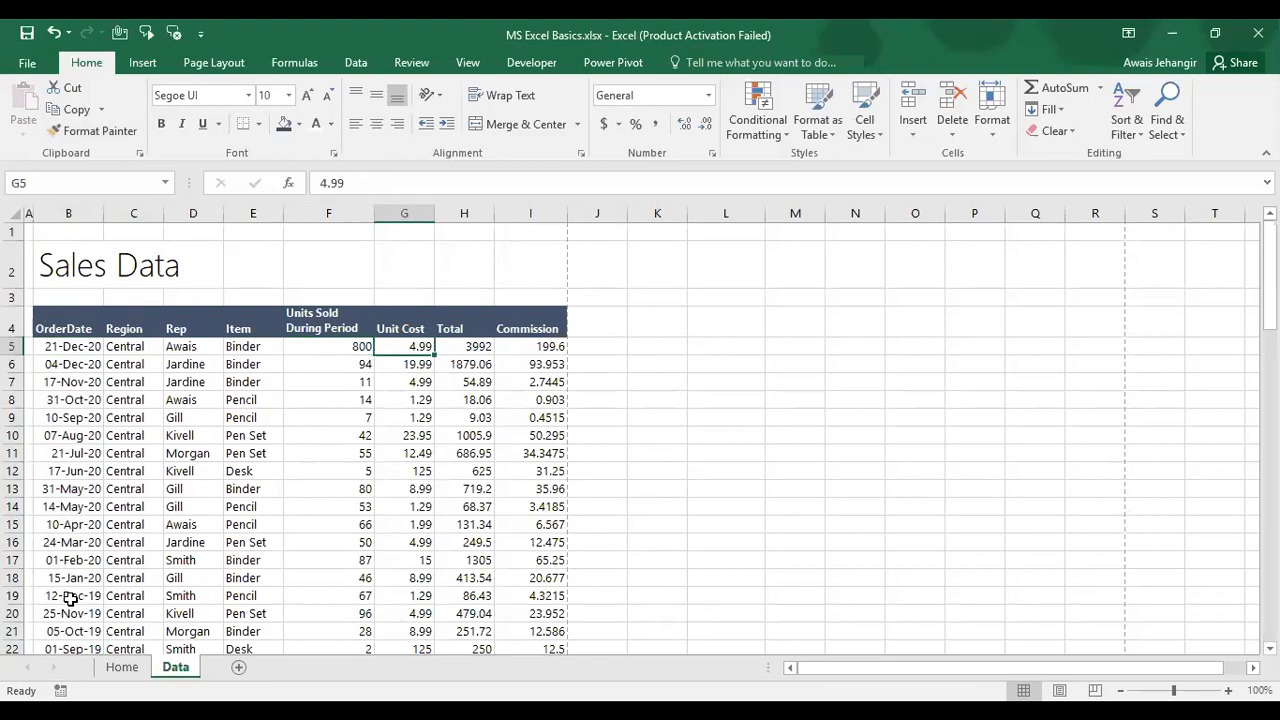
pyautogui.press('Left')
pyautogui.press('Right')
pyautogui.press('Left')
pyautogui.press('Left')
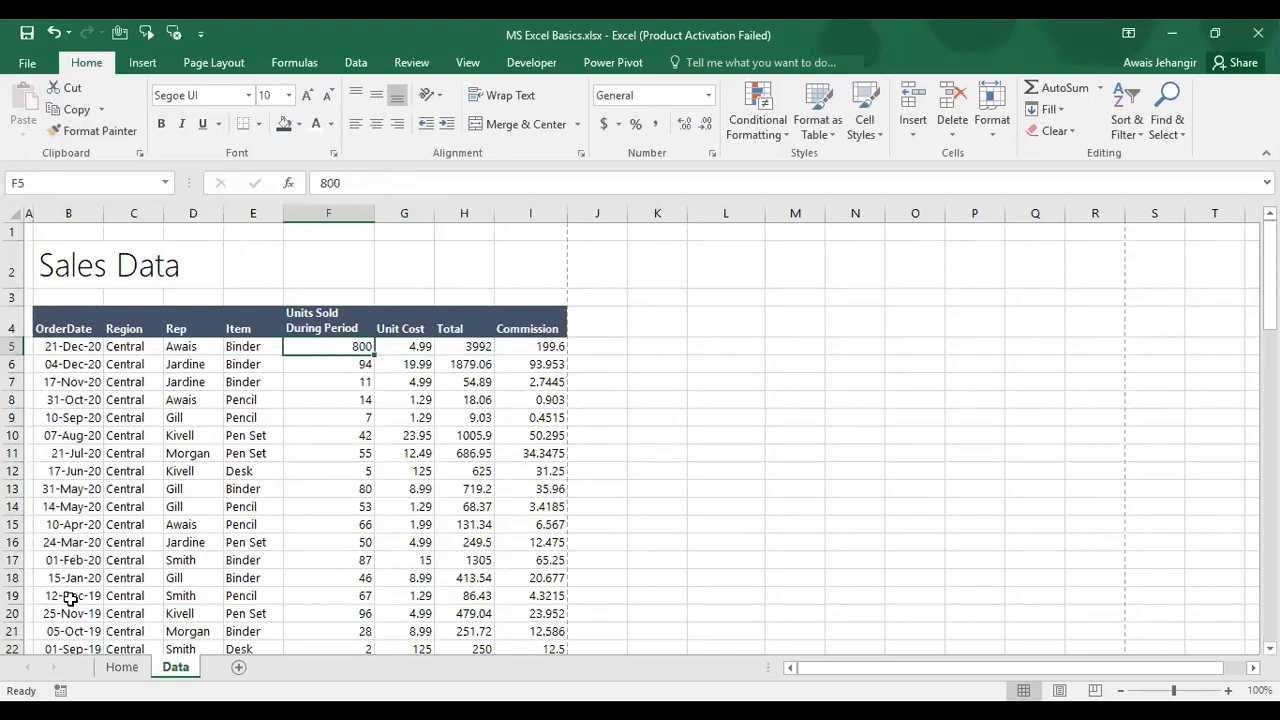
pyautogui.hotkey('shift', 'Right')
pyautogui.hotkey('shift', 'Right')
pyautogui.hotkey('shift', 'Right')
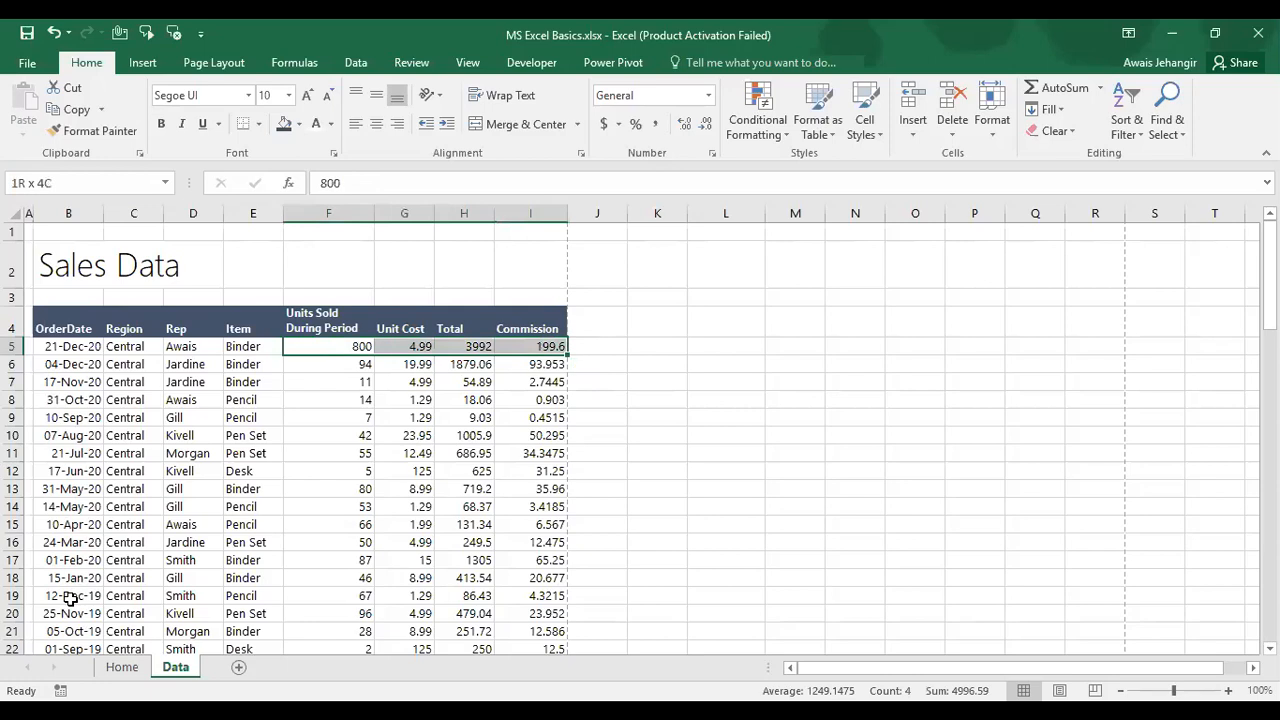
pyautogui.hotkey('ctrl', 'shift', 'Down')
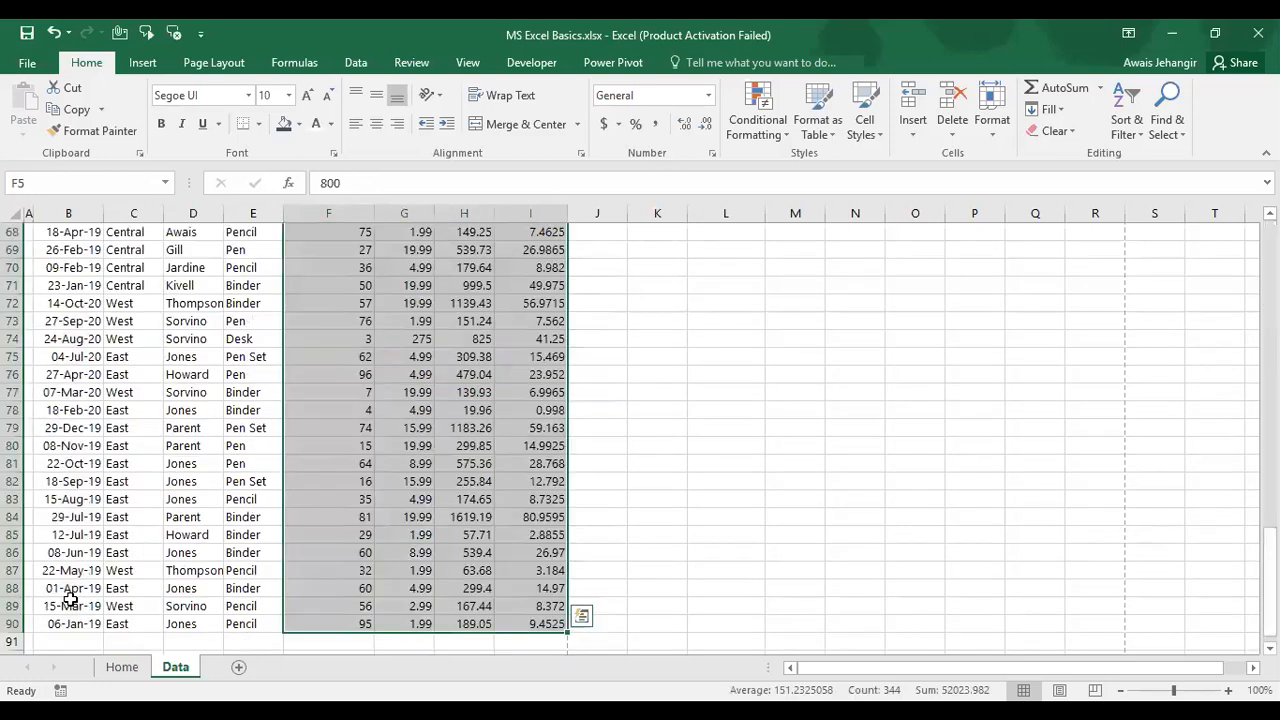
pyautogui.hotkey('ctrl', 'q')
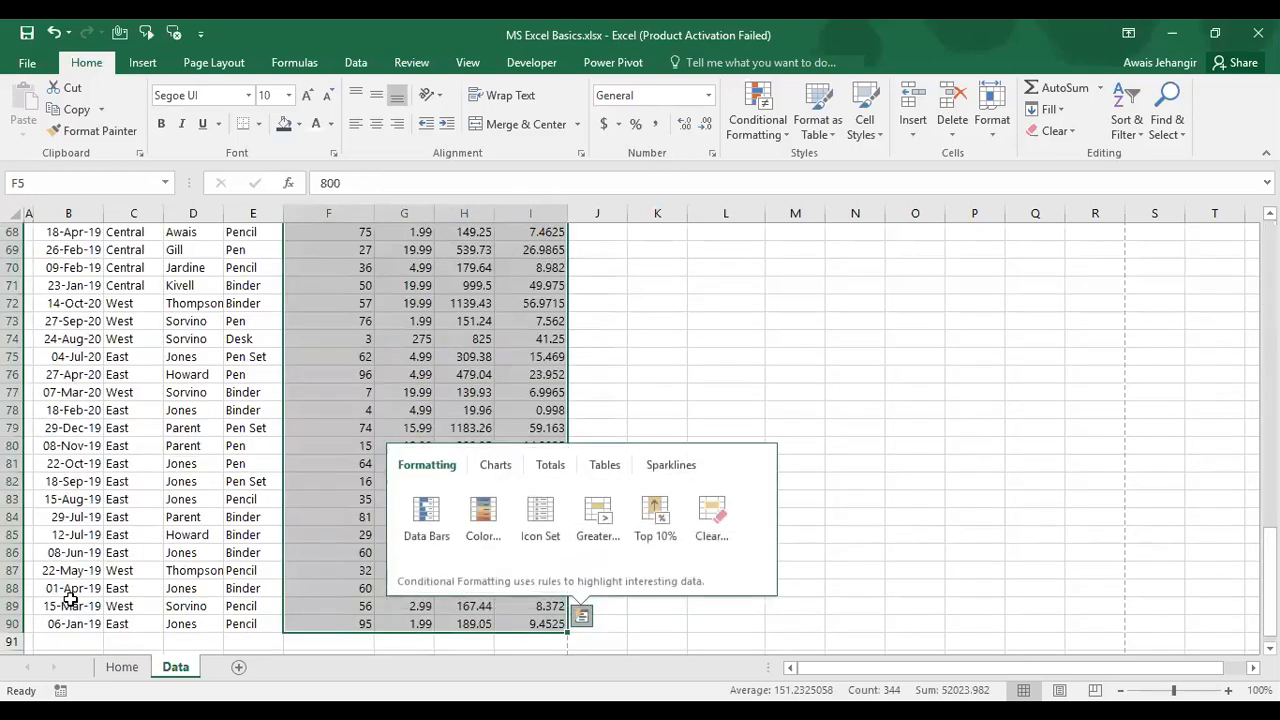
pyautogui.press('Escape')
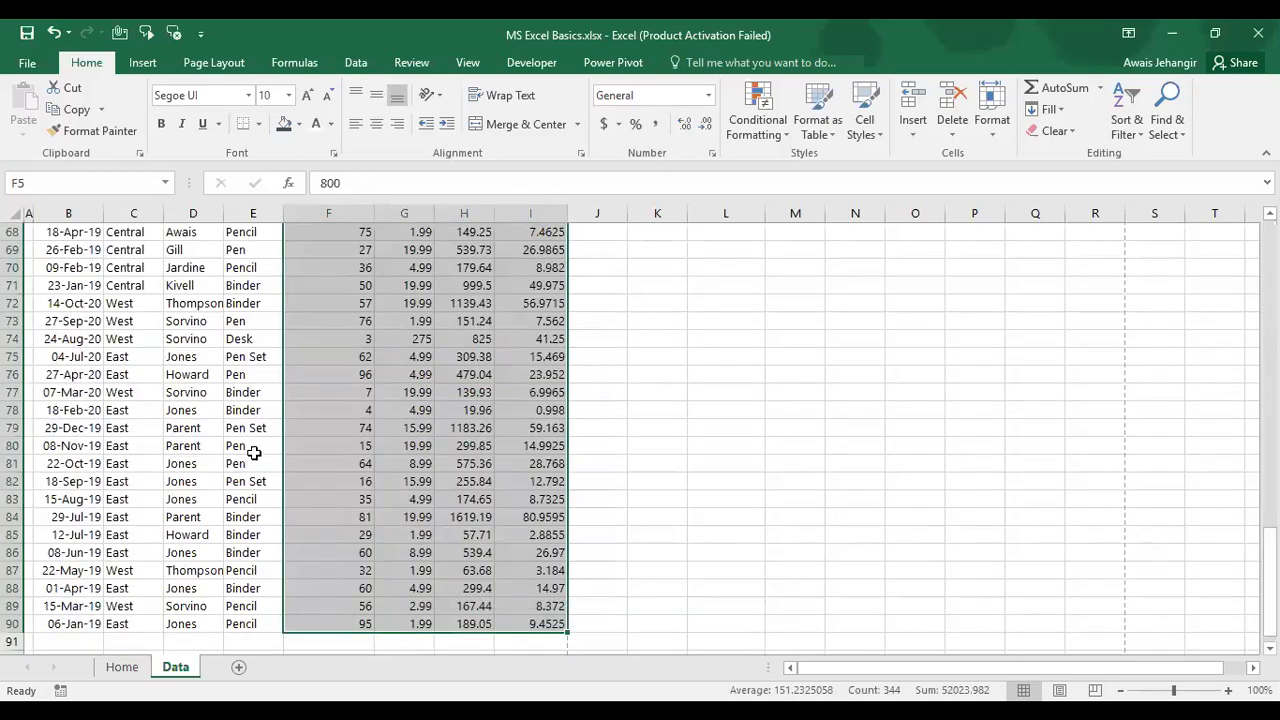
# Step: Give F5:I90 a one-decimal Number format with negative numbers in parentheses
pyautogui.rightClick(347, 367)
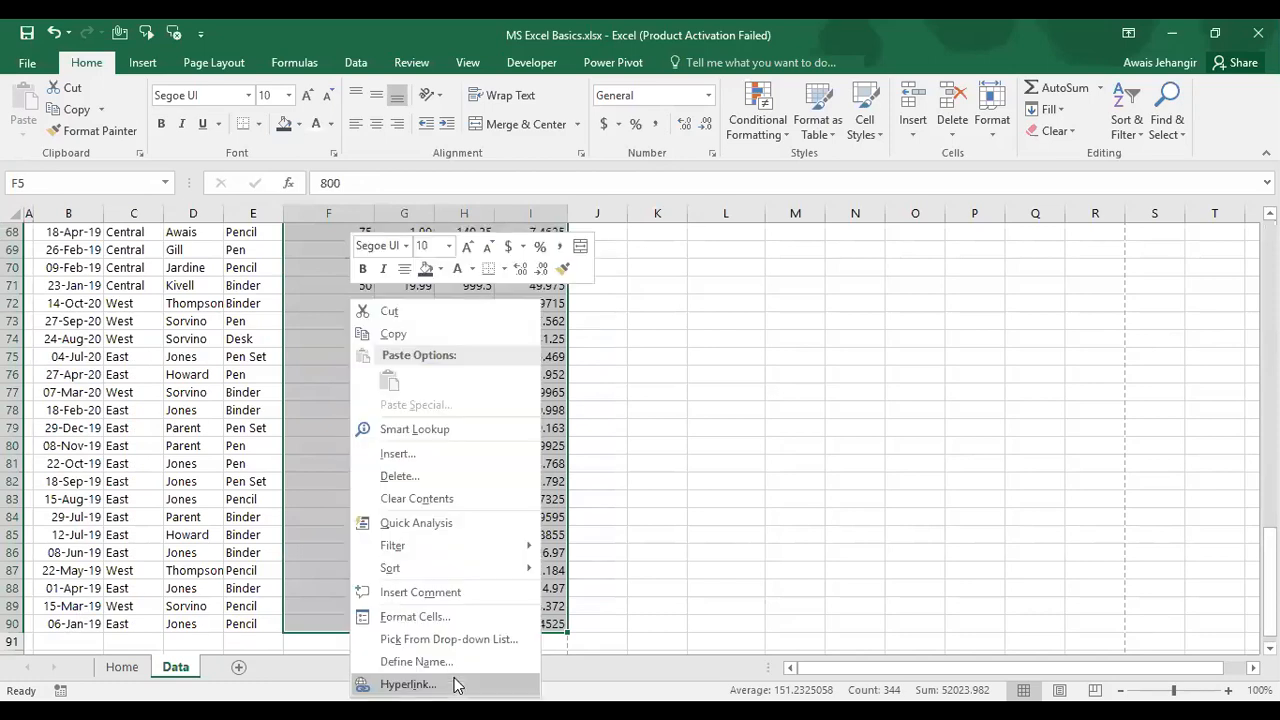
pyautogui.click(446, 614)
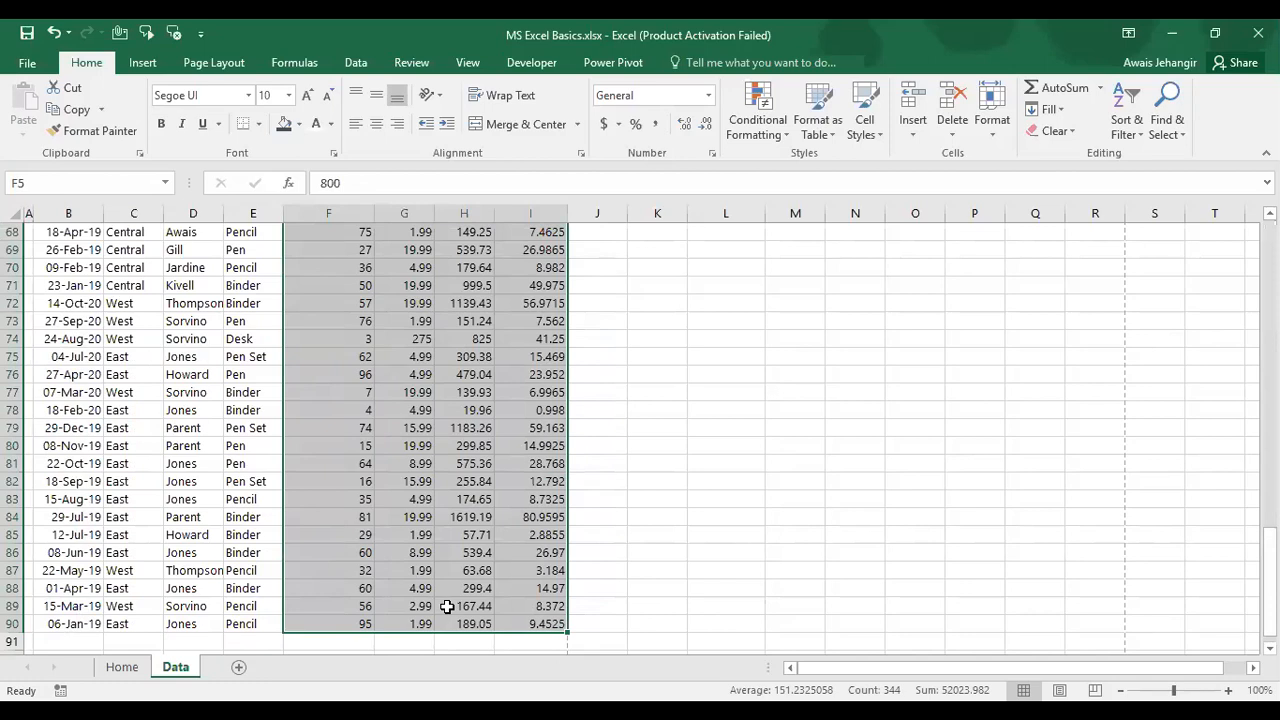
pyautogui.scroll(20, 446, 606)
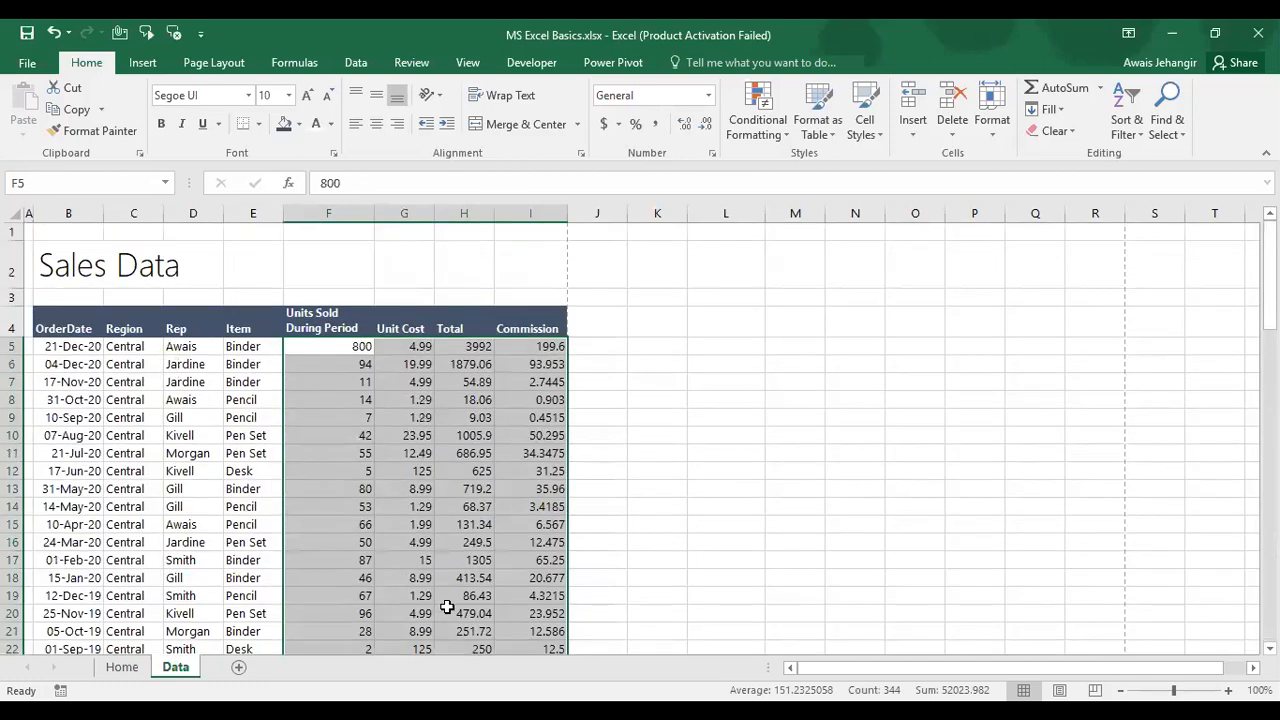
pyautogui.hotkey('ctrl', '1')
pyautogui.press('Escape')
pyautogui.hotkey('ctrl', '1')
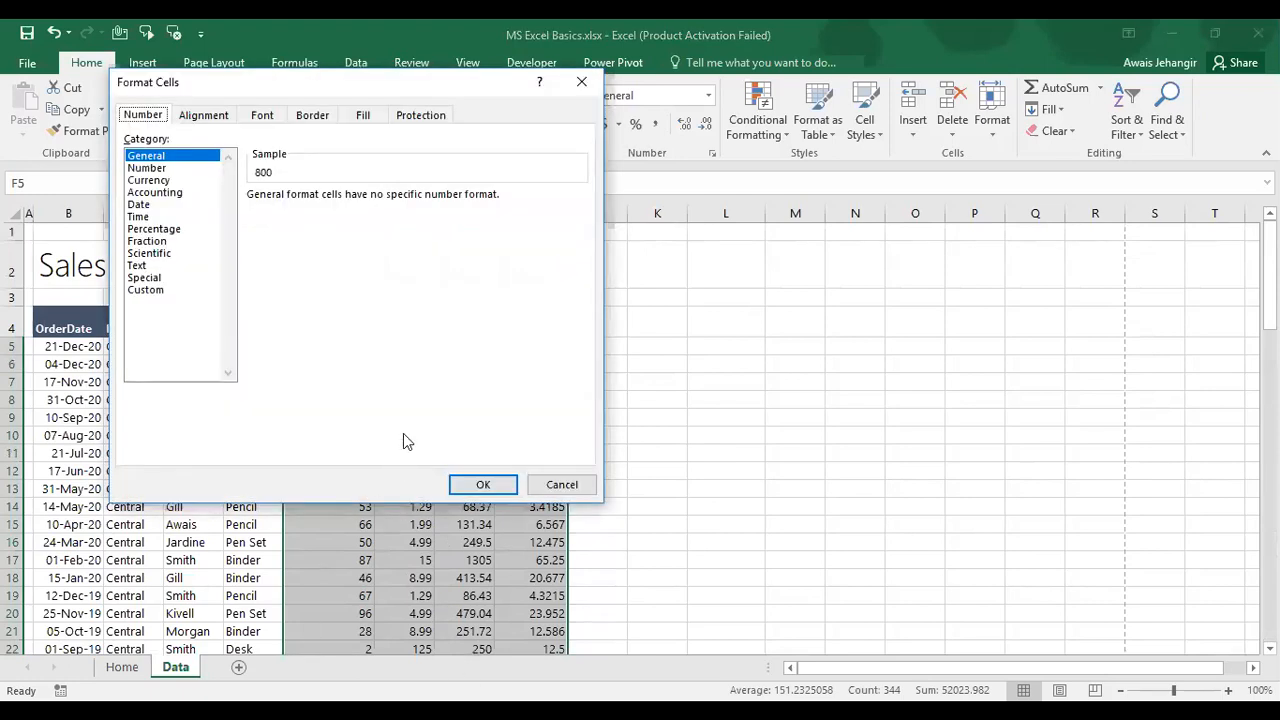
pyautogui.click(158, 168)
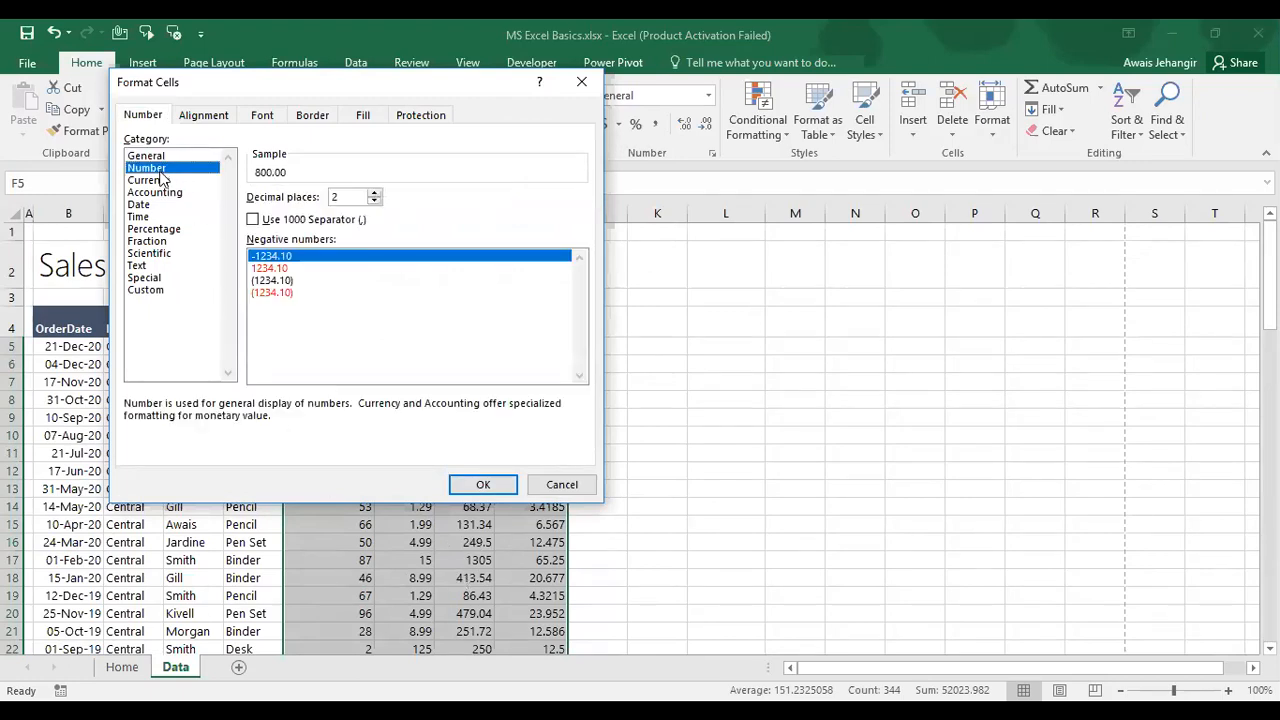
pyautogui.click(163, 182)
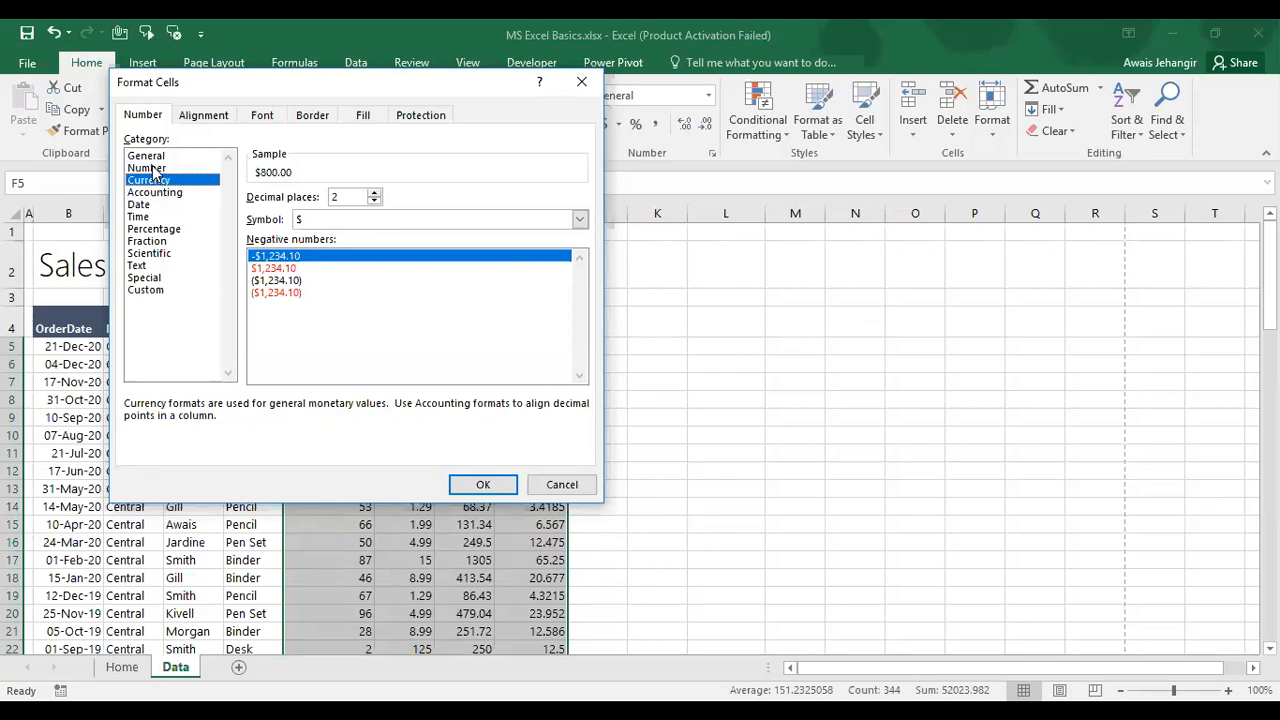
pyautogui.click(157, 168)
pyautogui.click(375, 192)
pyautogui.click(374, 200)
pyautogui.click(374, 200)
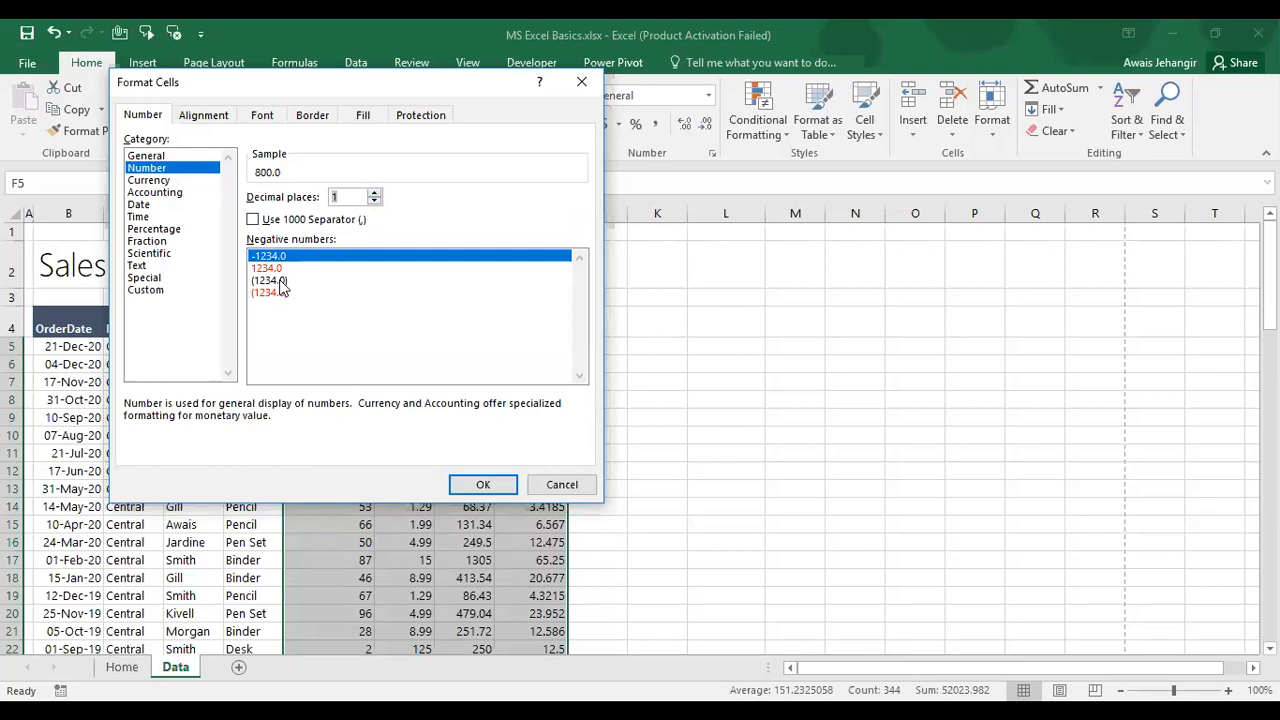
pyautogui.click(281, 283)
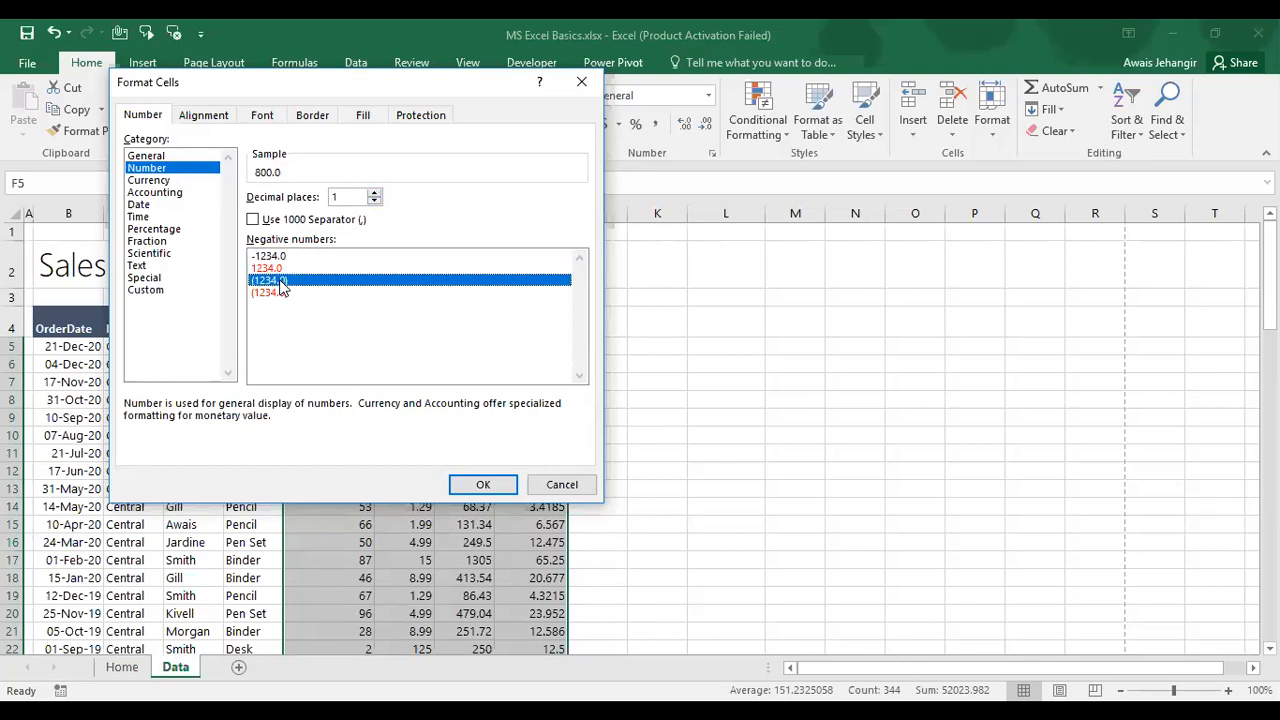
pyautogui.click(483, 487)
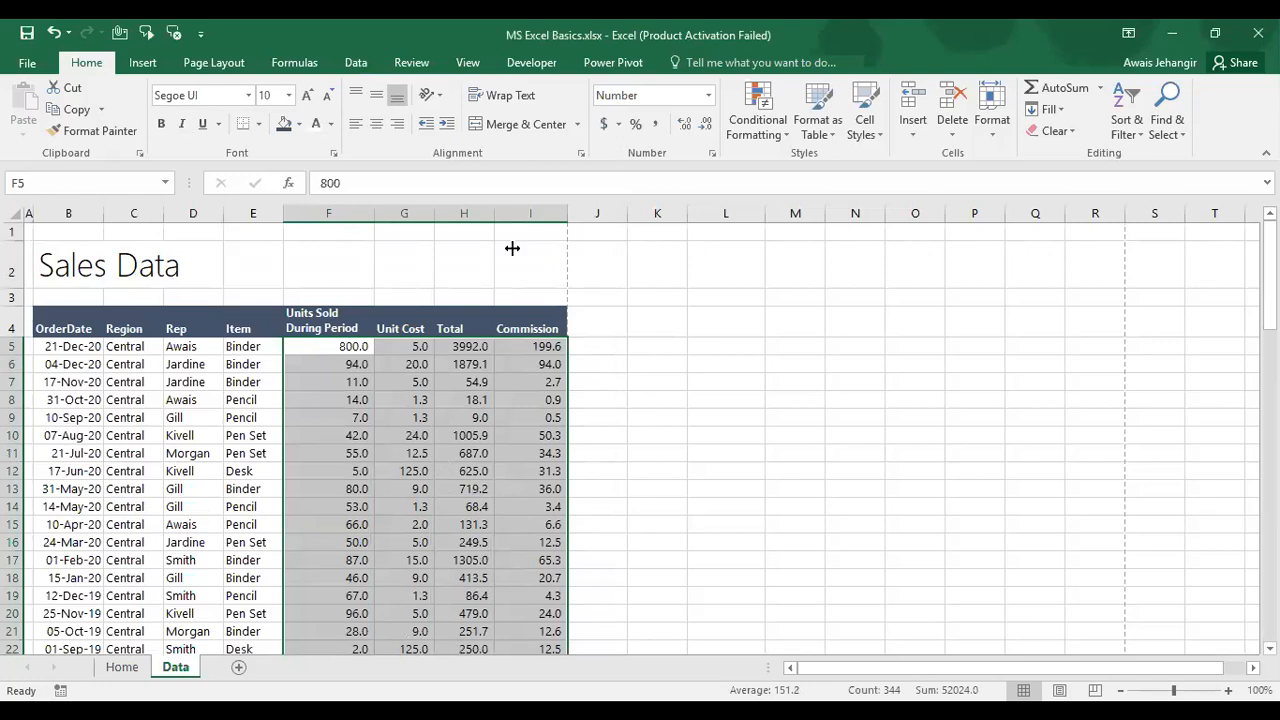
# Step: Switch the figures to Comma Style with zero decimals, showing values like 3,992 and 200
pyautogui.click(705, 125)
pyautogui.click(685, 126)
pyautogui.click(685, 126)
pyautogui.click(685, 126)
pyautogui.click(707, 131)
pyautogui.click(707, 131)
pyautogui.click(707, 131)
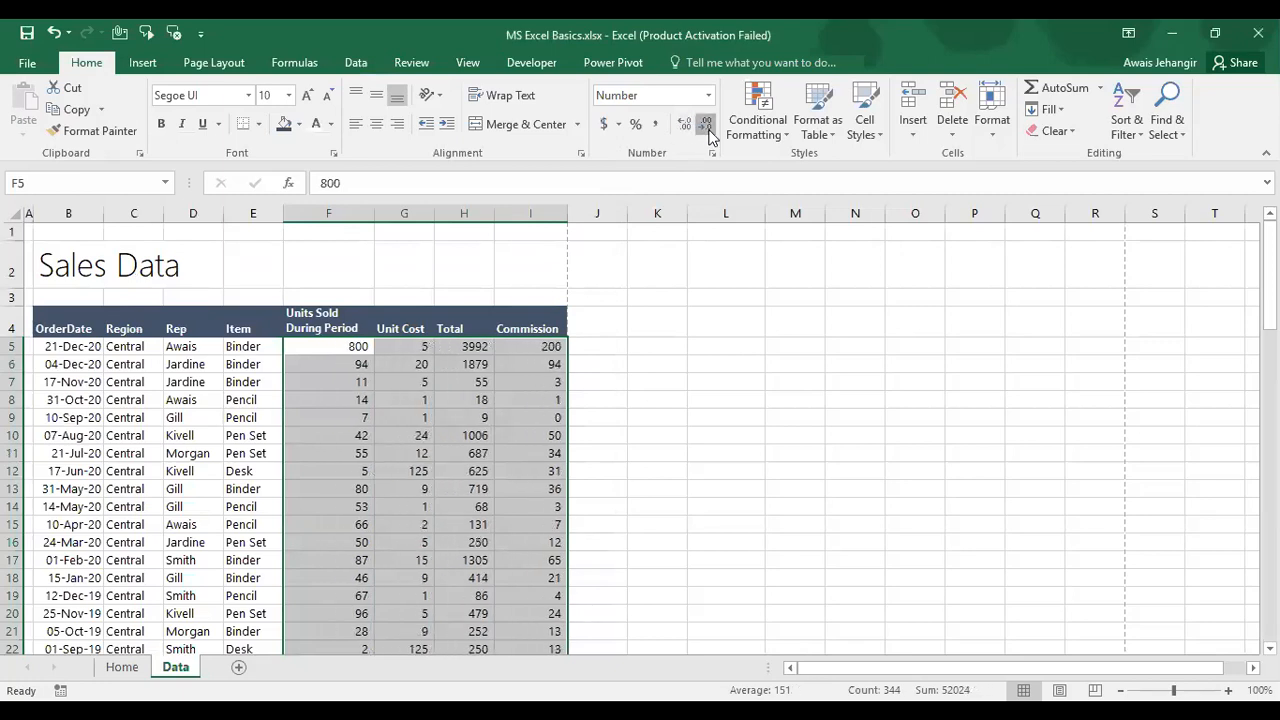
pyautogui.click(656, 129)
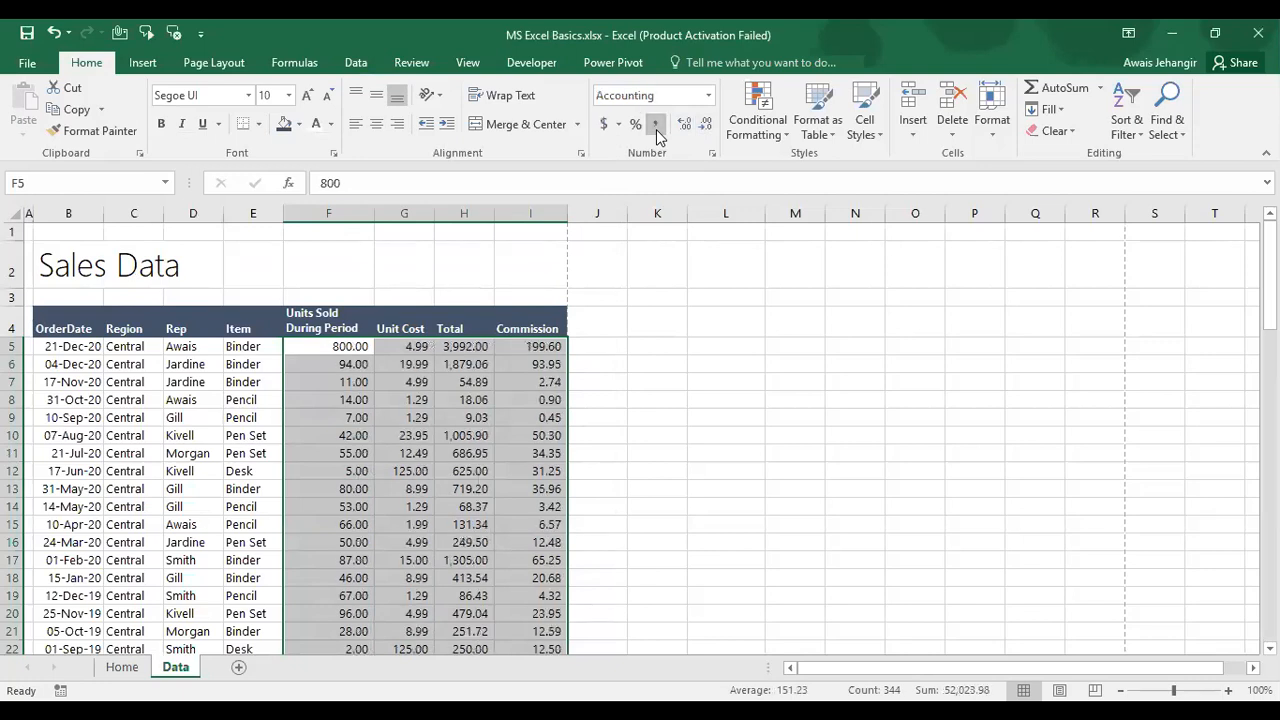
pyautogui.click(705, 125)
pyautogui.click(705, 125)
pyautogui.click(335, 349)
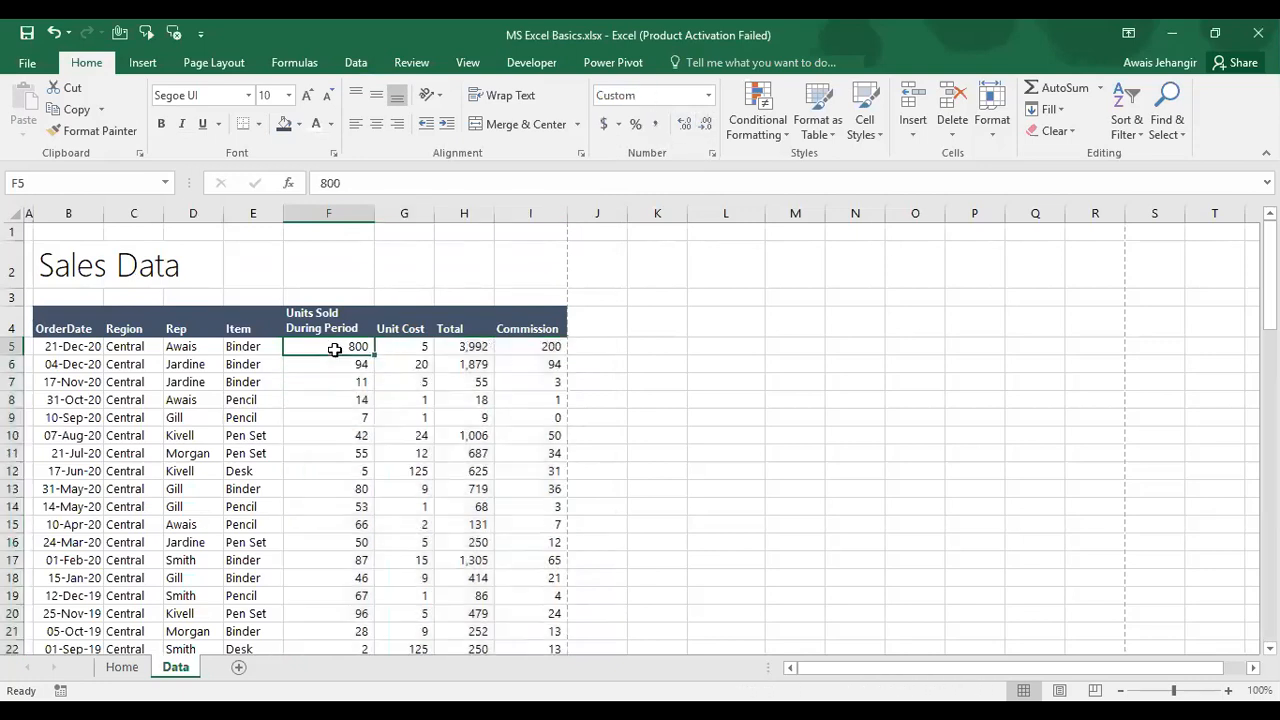
pyautogui.click(469, 436)
pyautogui.scroll(-3, 469, 436)
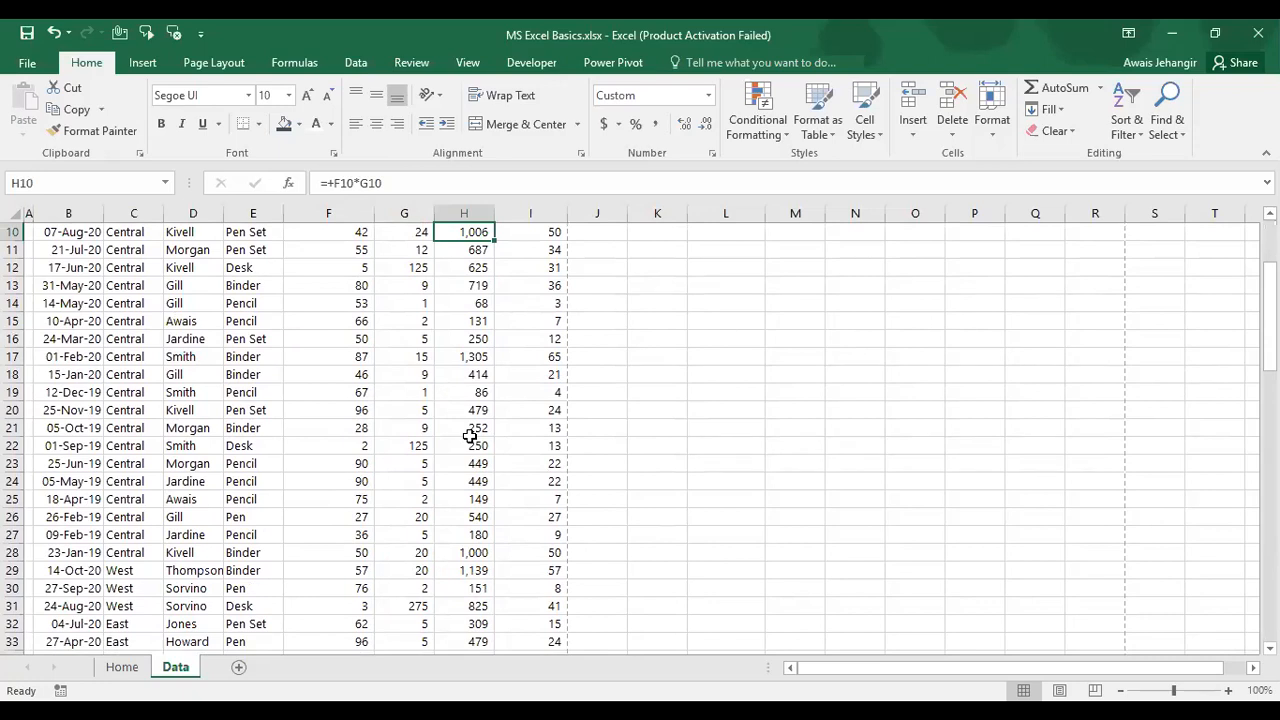
pyautogui.scroll(-5, 469, 436)
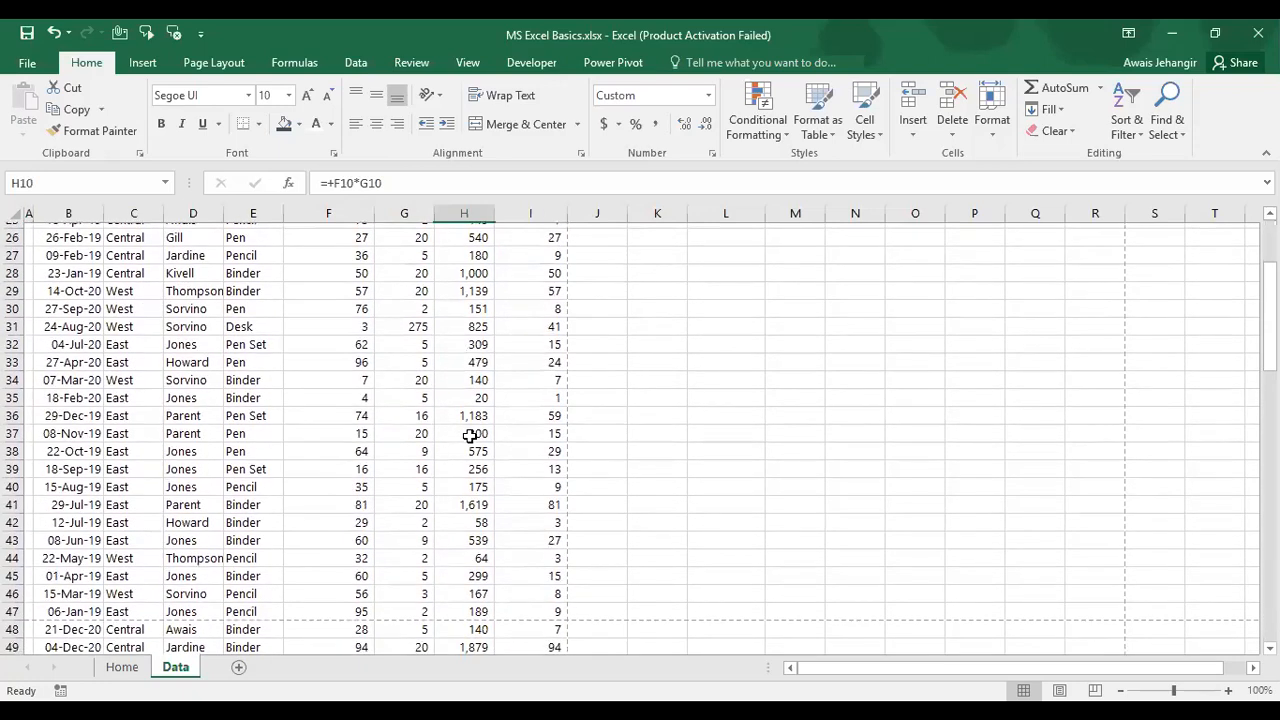
pyautogui.scroll(-1, 469, 436)
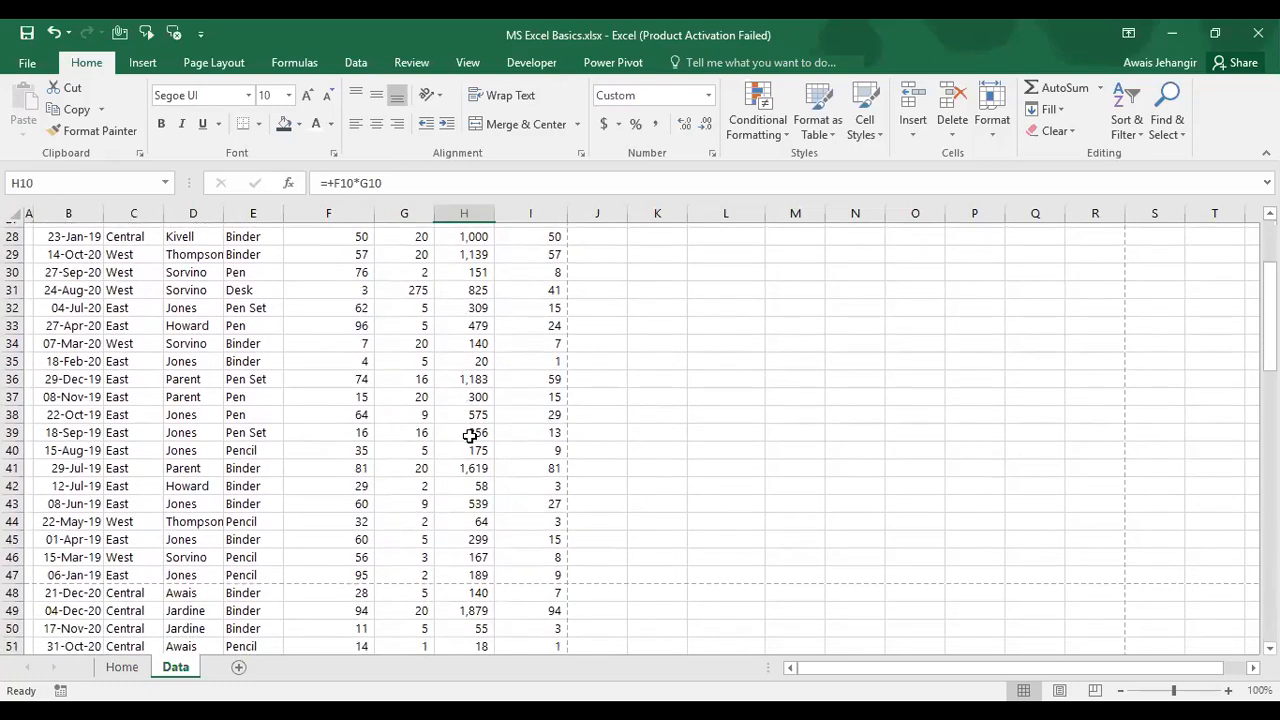
pyautogui.scroll(-1, 469, 436)
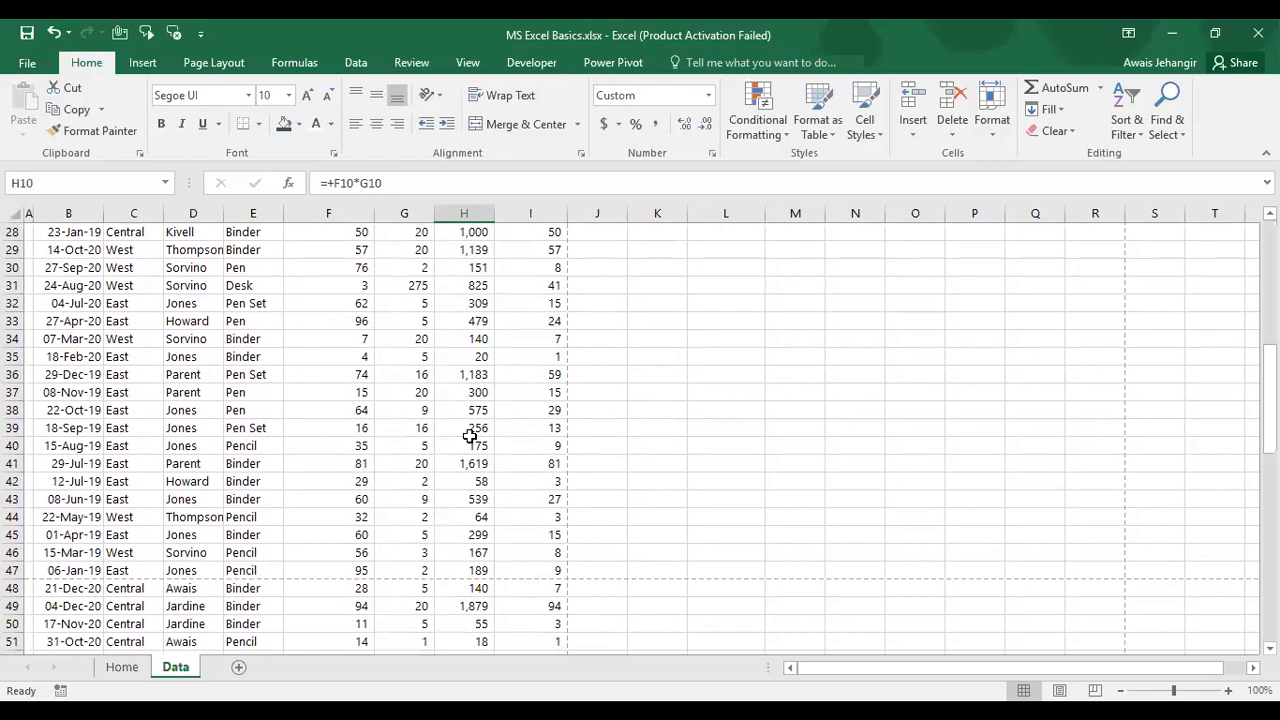
pyautogui.scroll(-5, 469, 436)
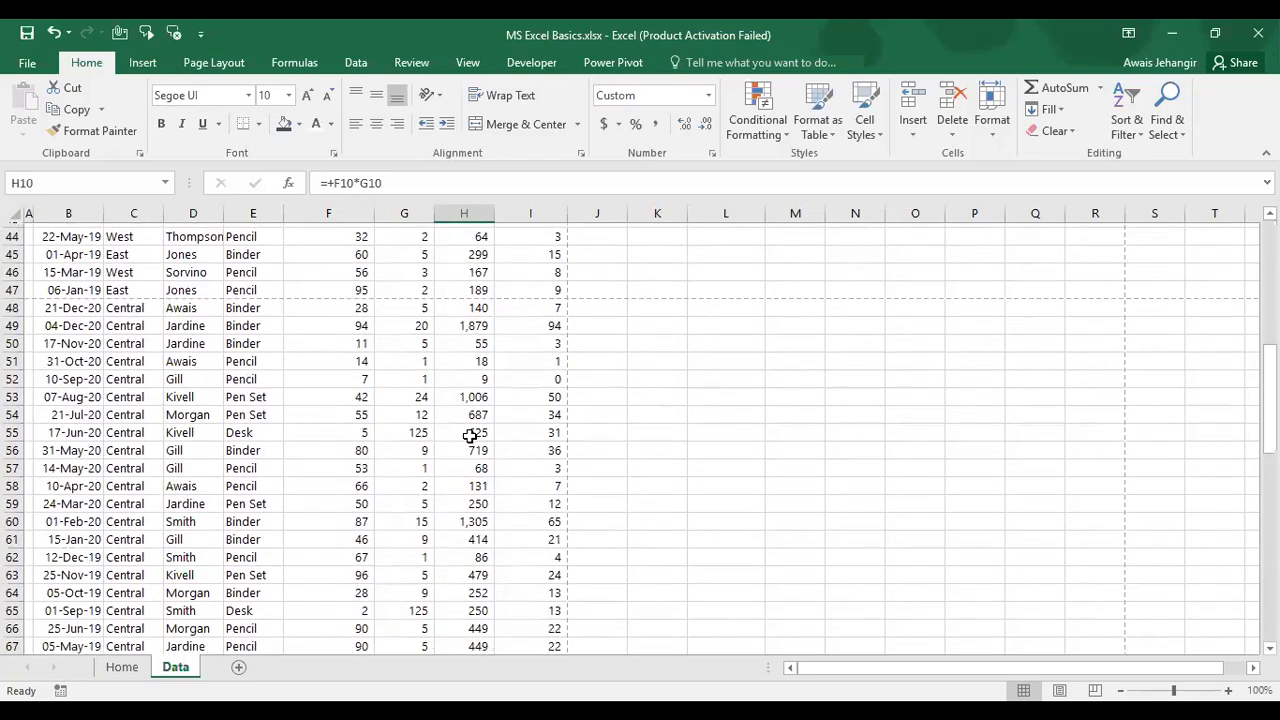
pyautogui.scroll(15, 469, 436)
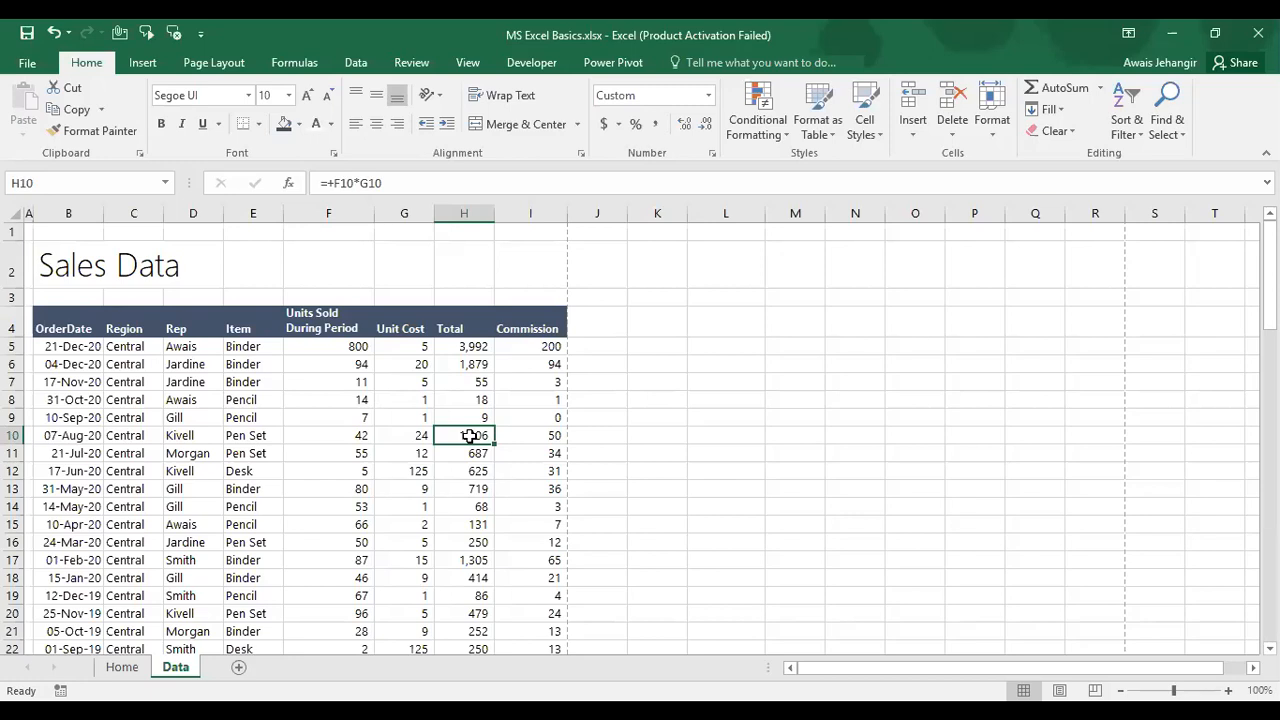
pyautogui.scroll(-20, 469, 436)
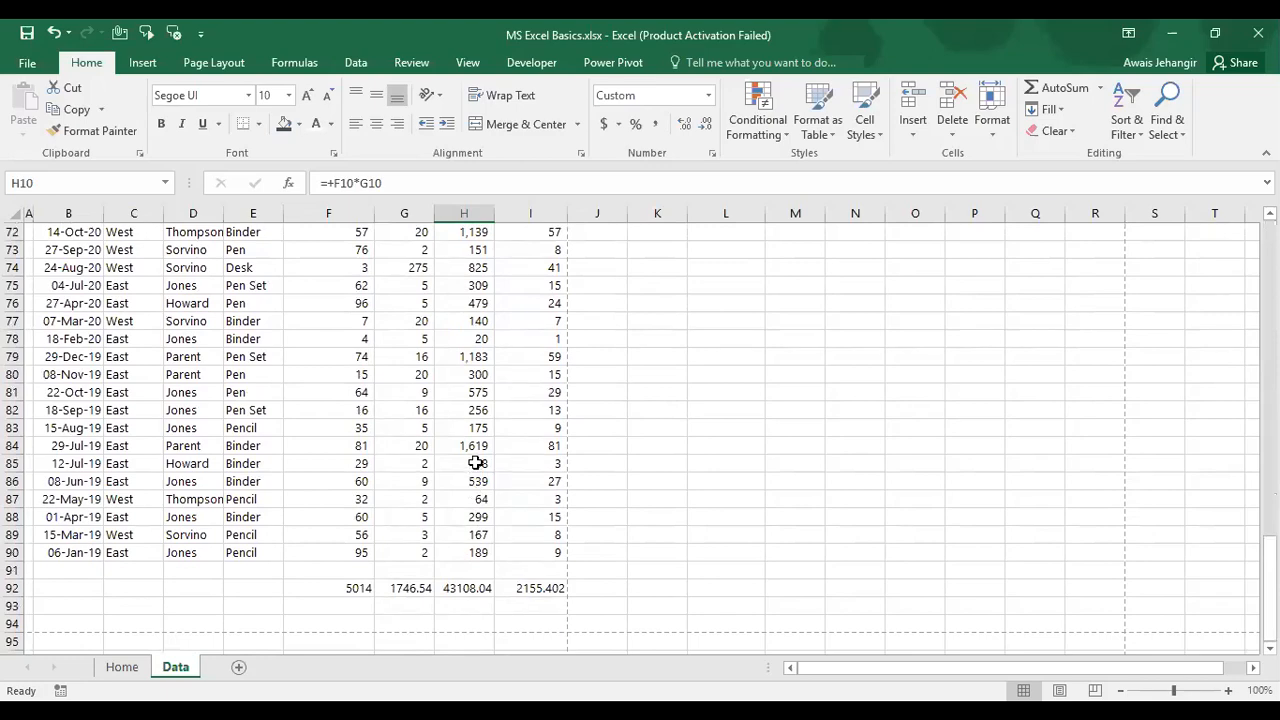
pyautogui.scroll(20, 476, 463)
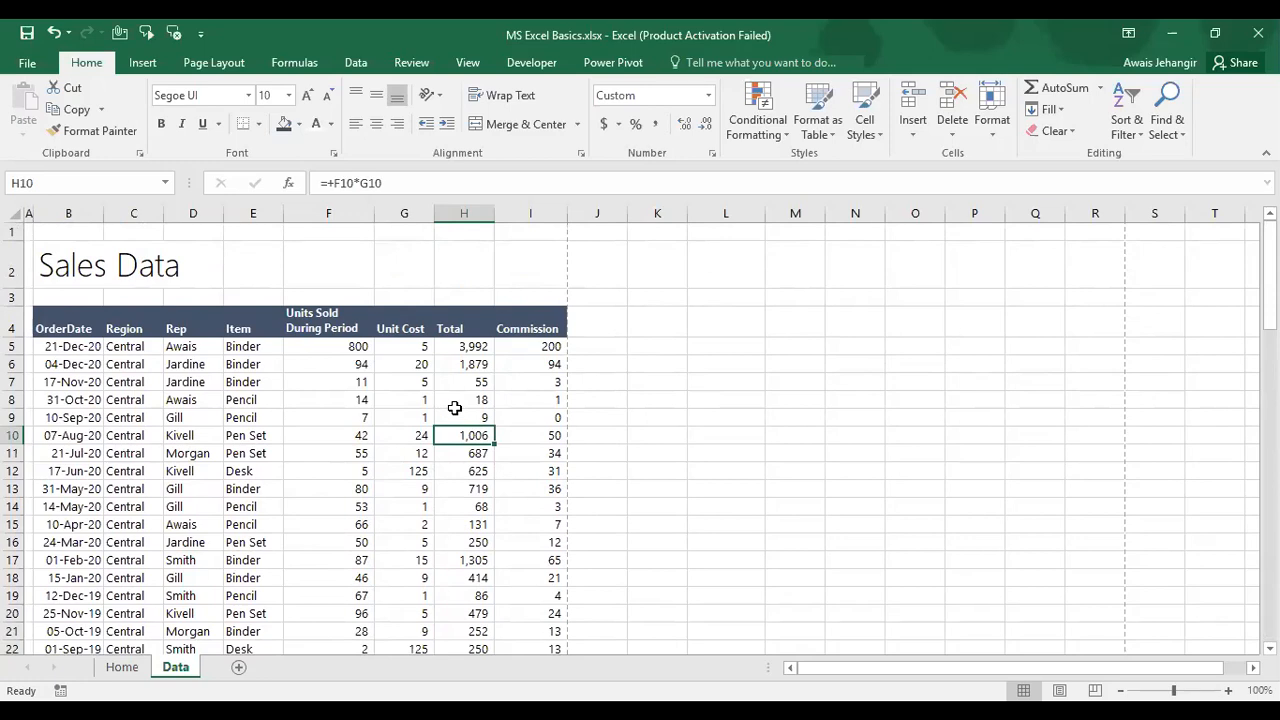
pyautogui.hotkey('ctrl', '1')
pyautogui.click(205, 116)
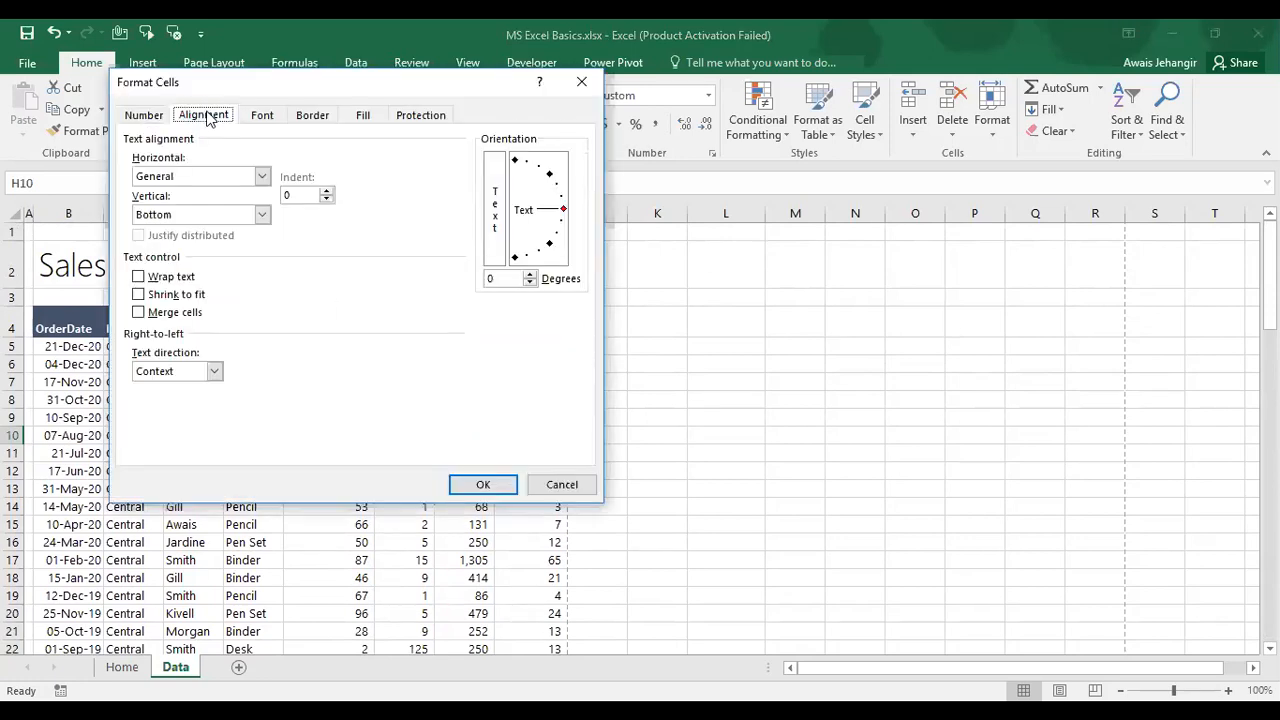
pyautogui.moveTo(223, 85); pyautogui.dragTo(261, 243)
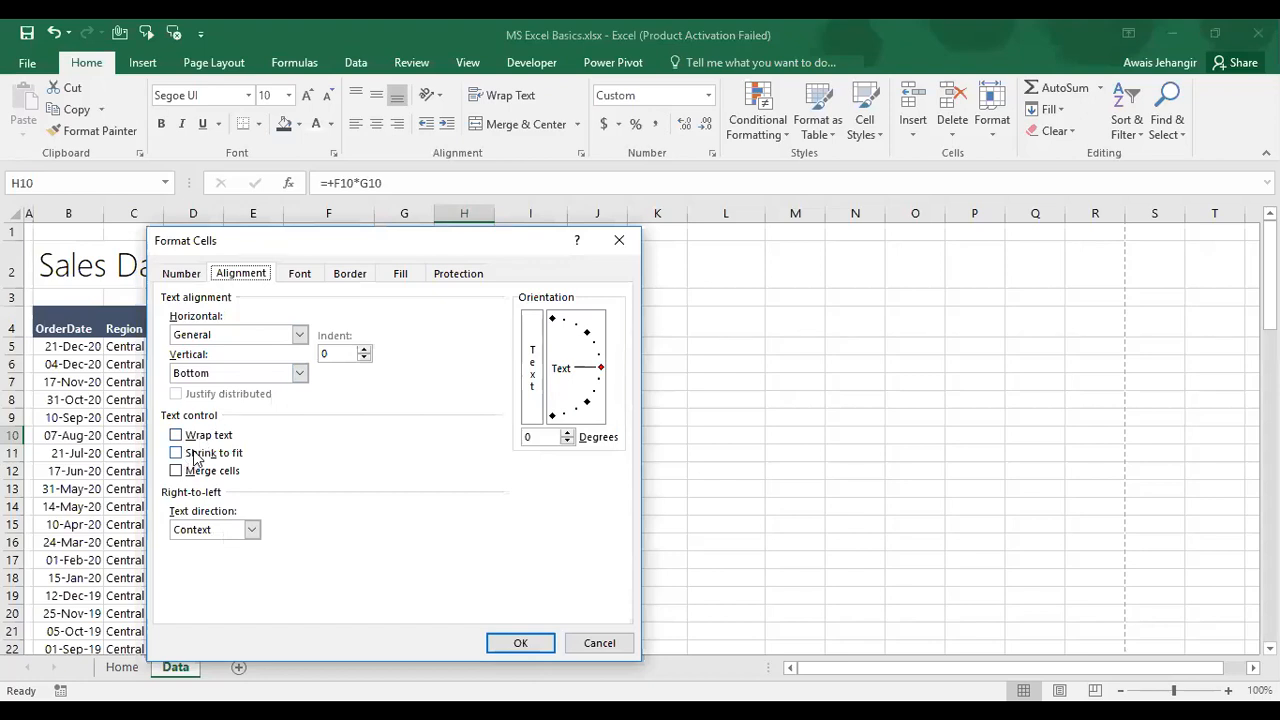
pyautogui.click(296, 274)
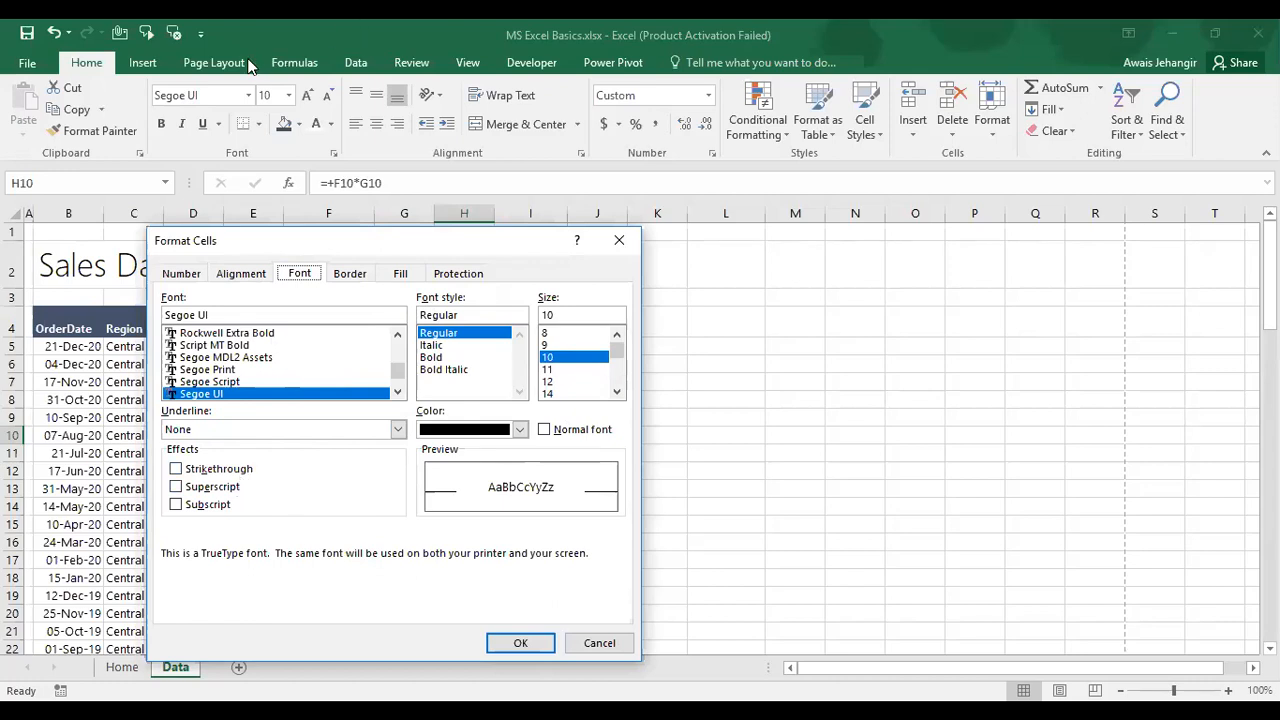
pyautogui.click(352, 277)
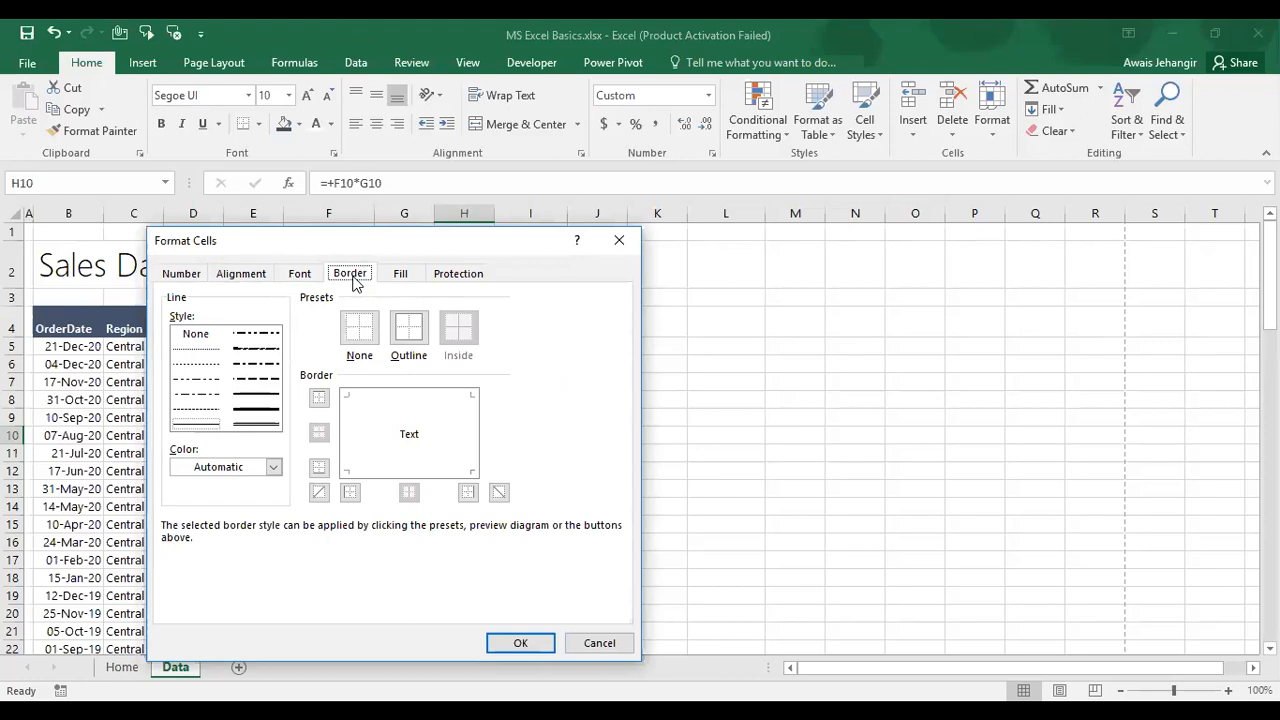
pyautogui.press('Escape')
pyautogui.click(52, 360)
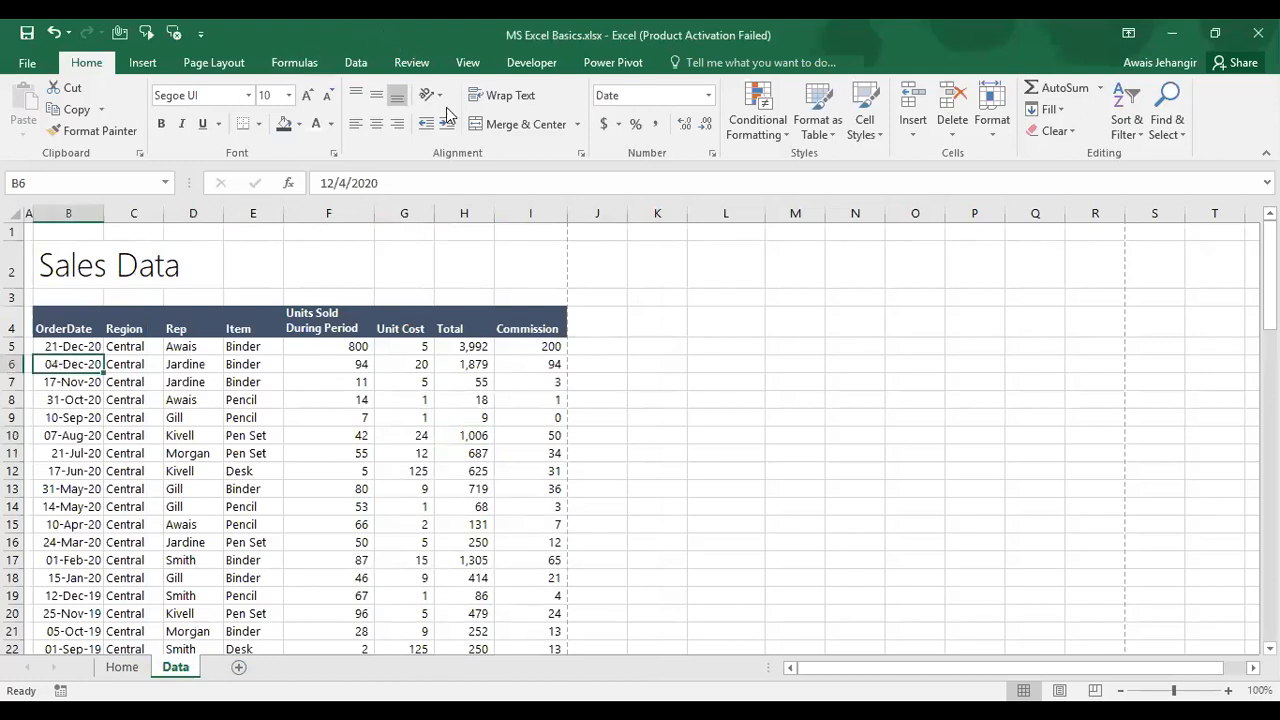
# Step: Turn off worksheet gridlines and select the data range from B5 to the last record
pyautogui.click(466, 63)
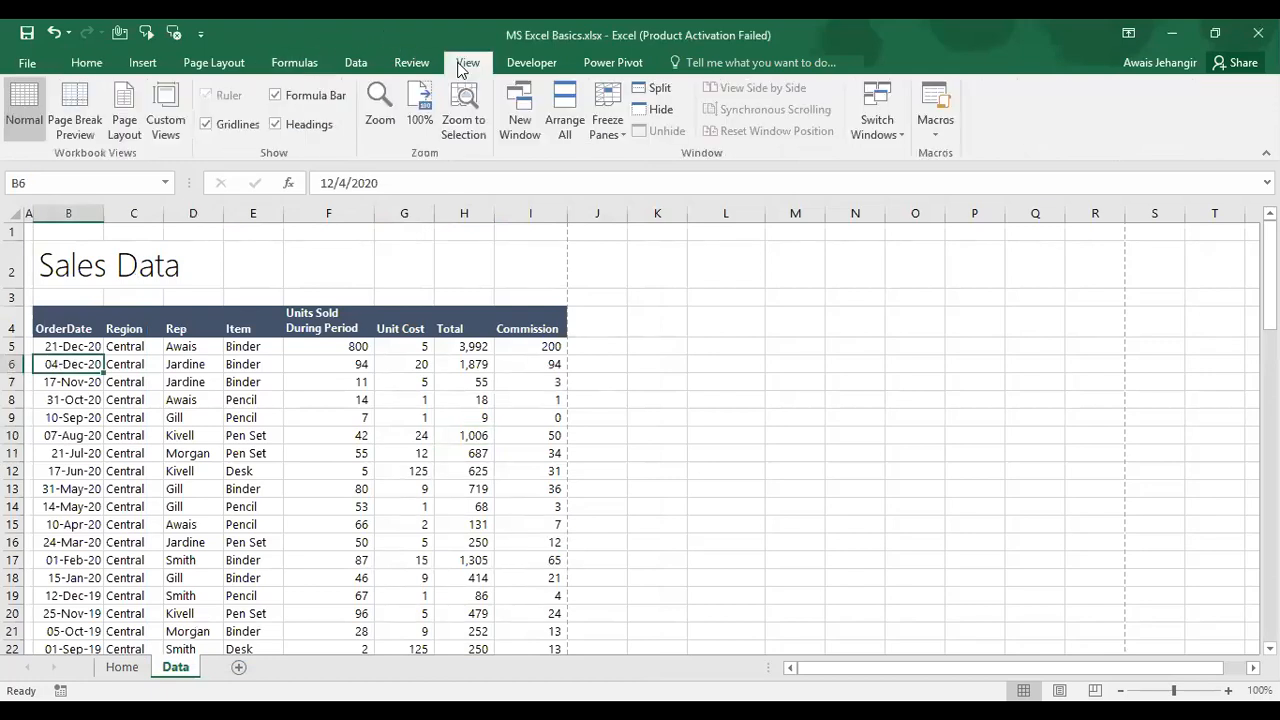
pyautogui.click(207, 124)
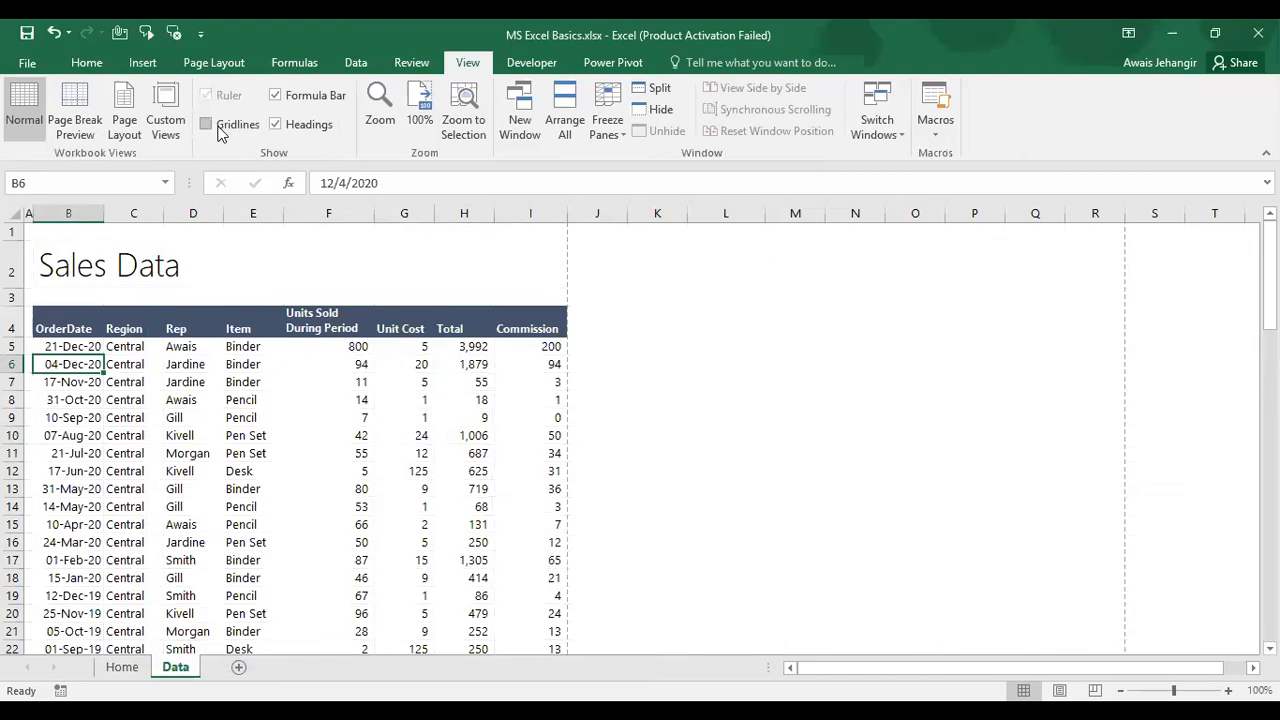
pyautogui.click(64, 345)
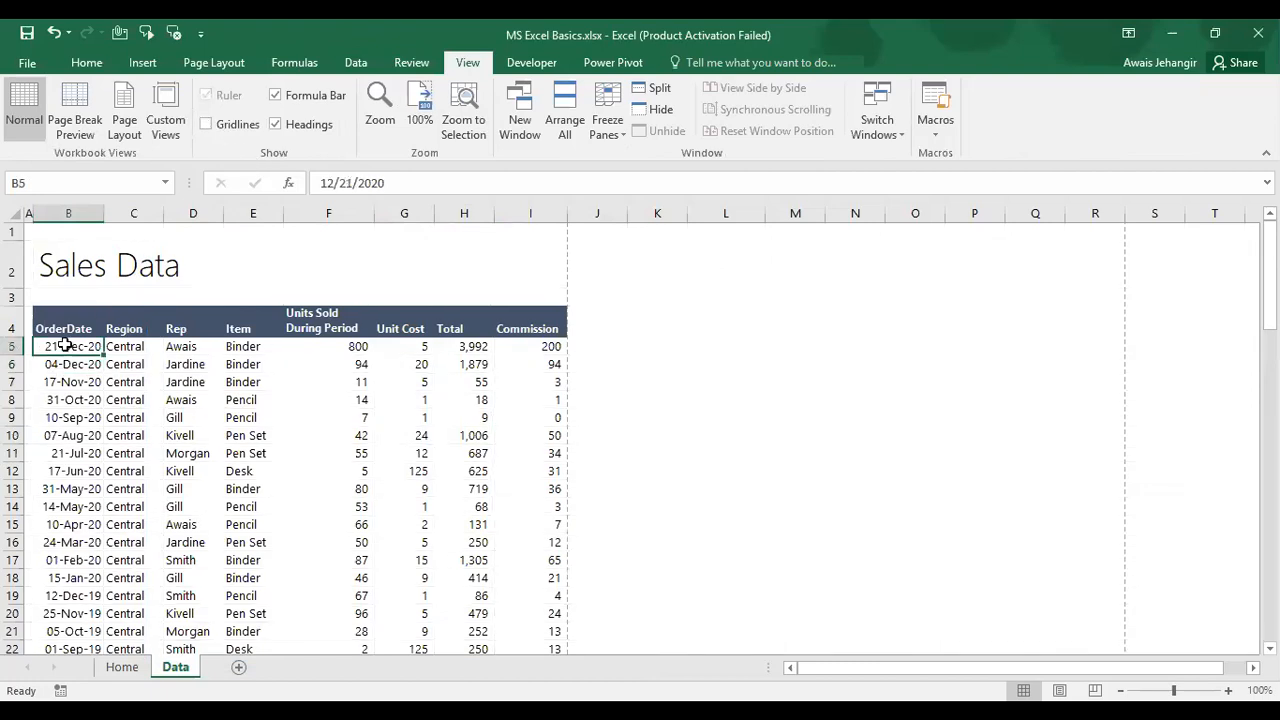
pyautogui.hotkey('ctrl', 'shift', 'Right')
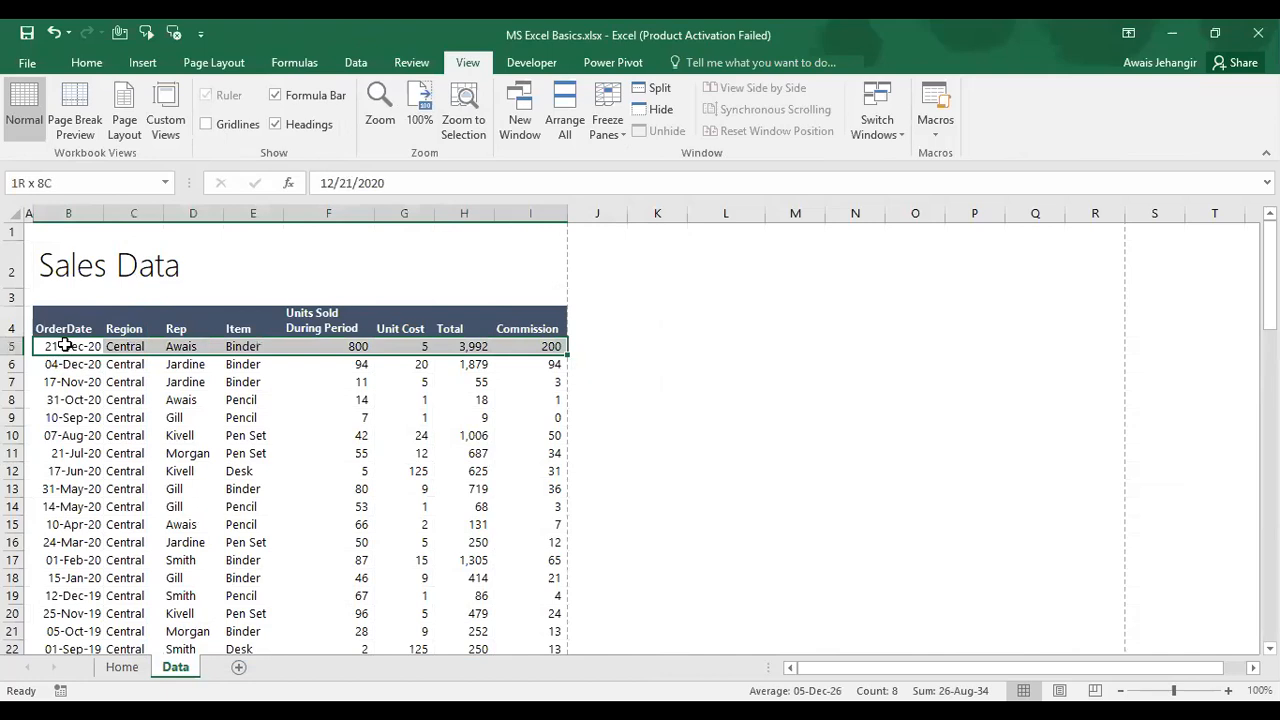
pyautogui.hotkey('ctrl', 'shift', 'Down')
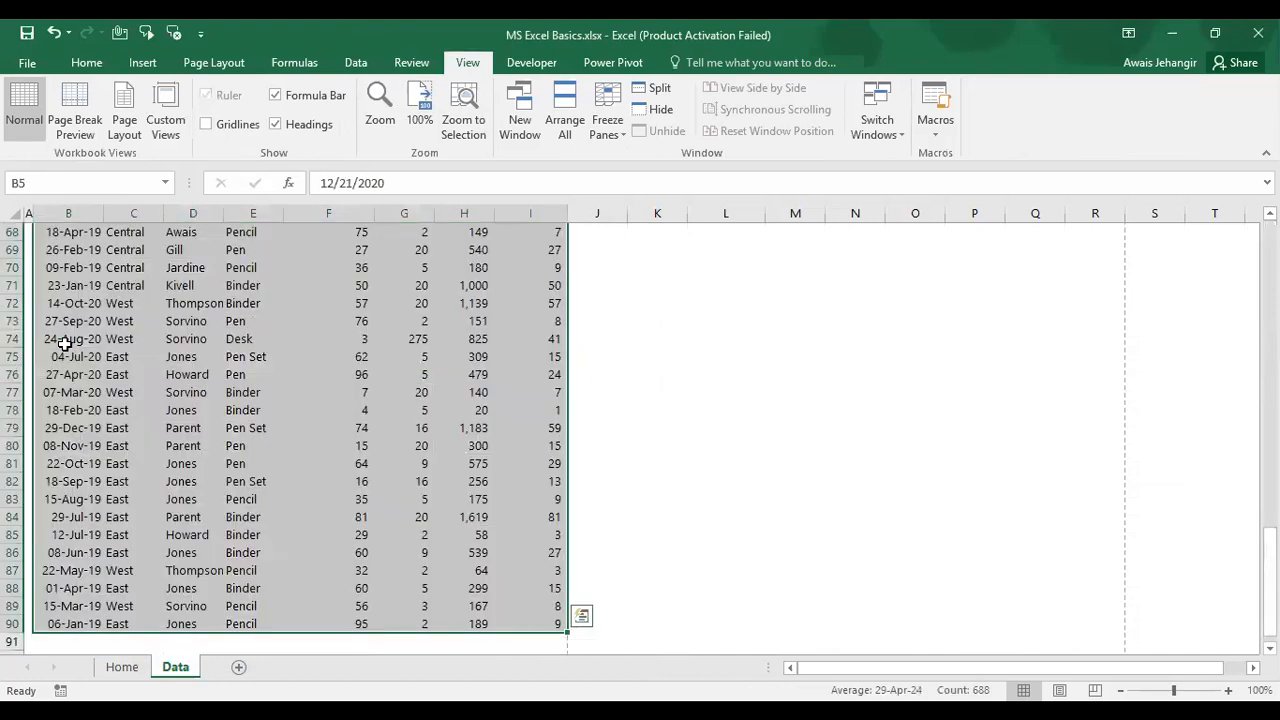
# Step: Add thin light grey outline and inside borders to the selected Sales Data range
pyautogui.scroll(10, 64, 345)
pyautogui.hotkey('ctrl', '1')
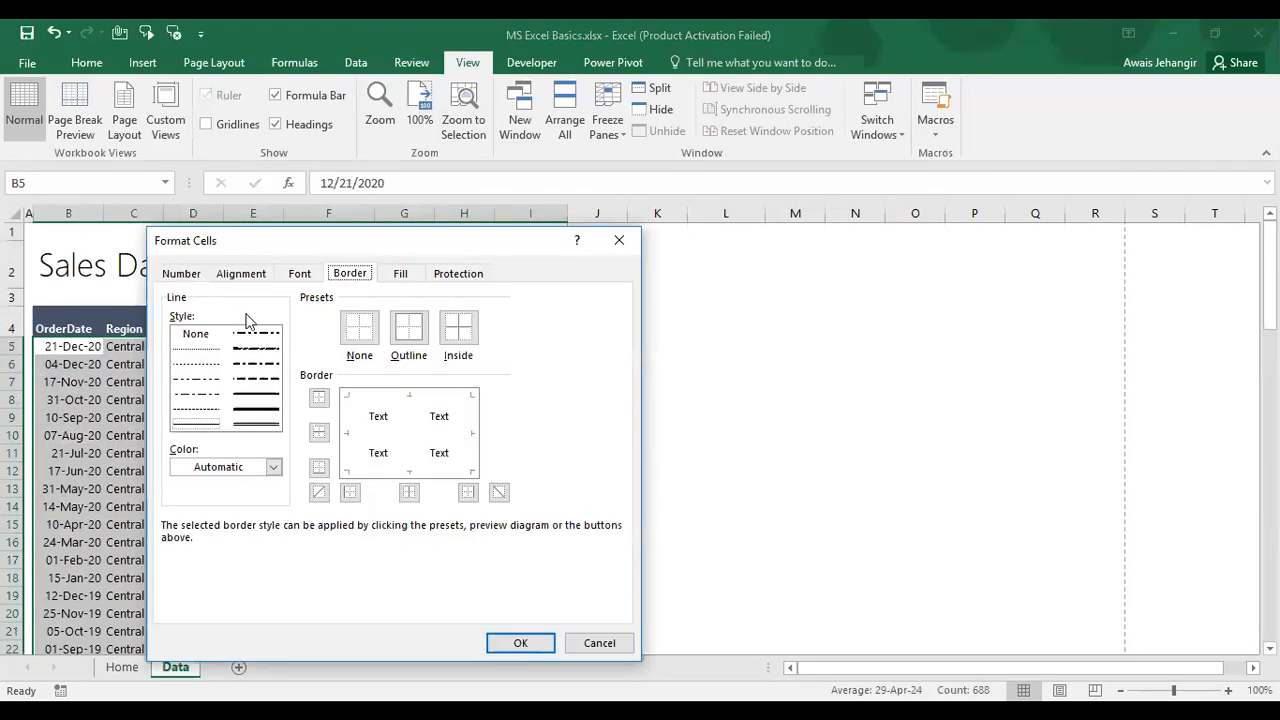
pyautogui.click(273, 468)
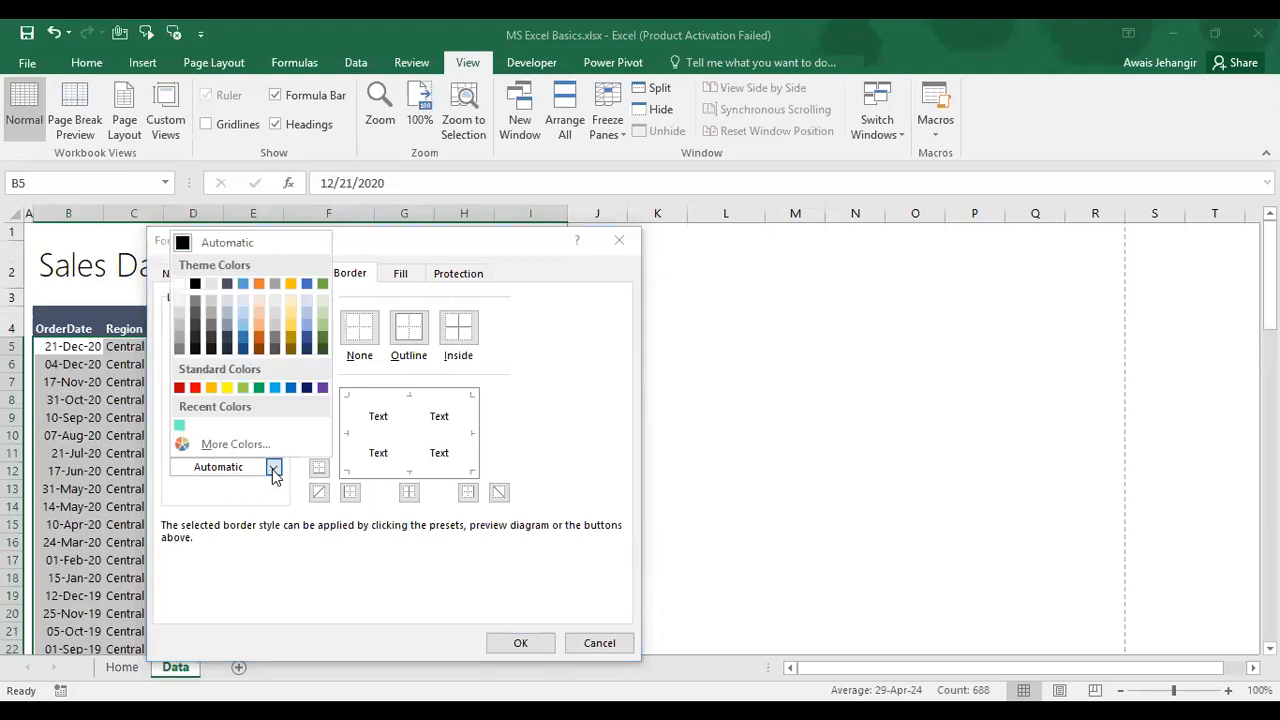
pyautogui.click(178, 315)
pyautogui.click(463, 340)
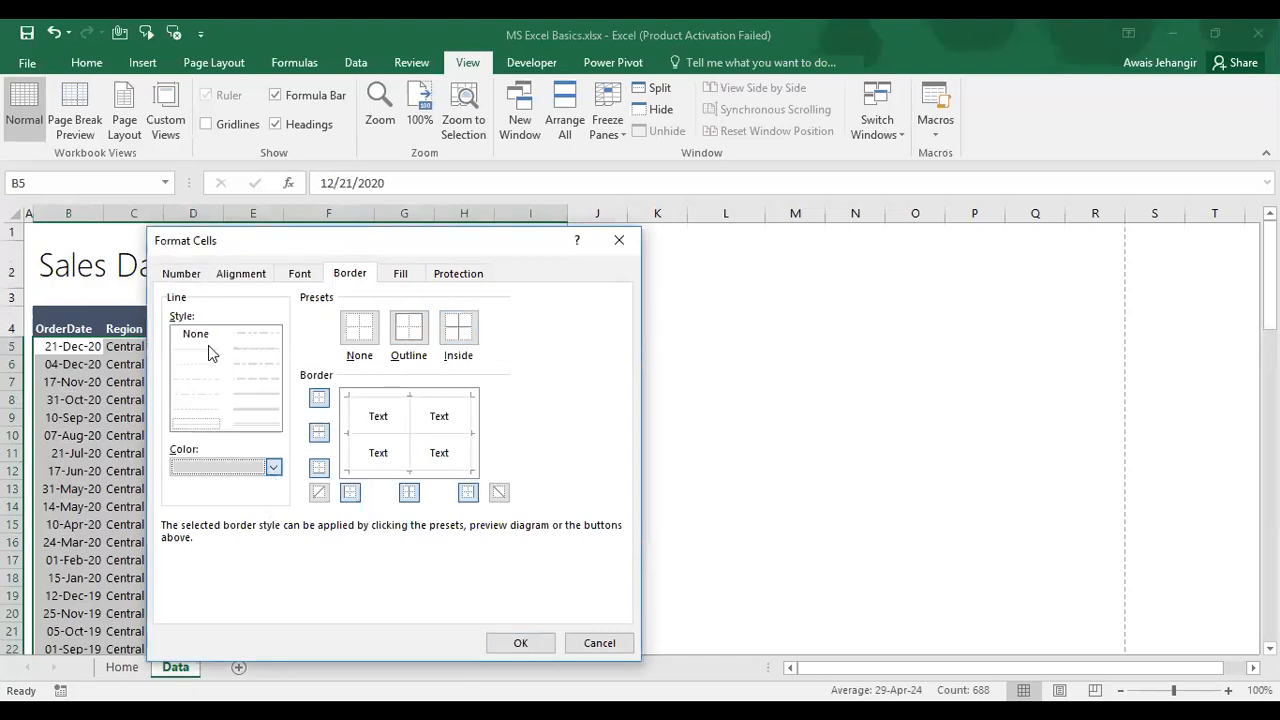
pyautogui.click(273, 467)
pyautogui.click(178, 343)
pyautogui.click(409, 330)
pyautogui.click(470, 331)
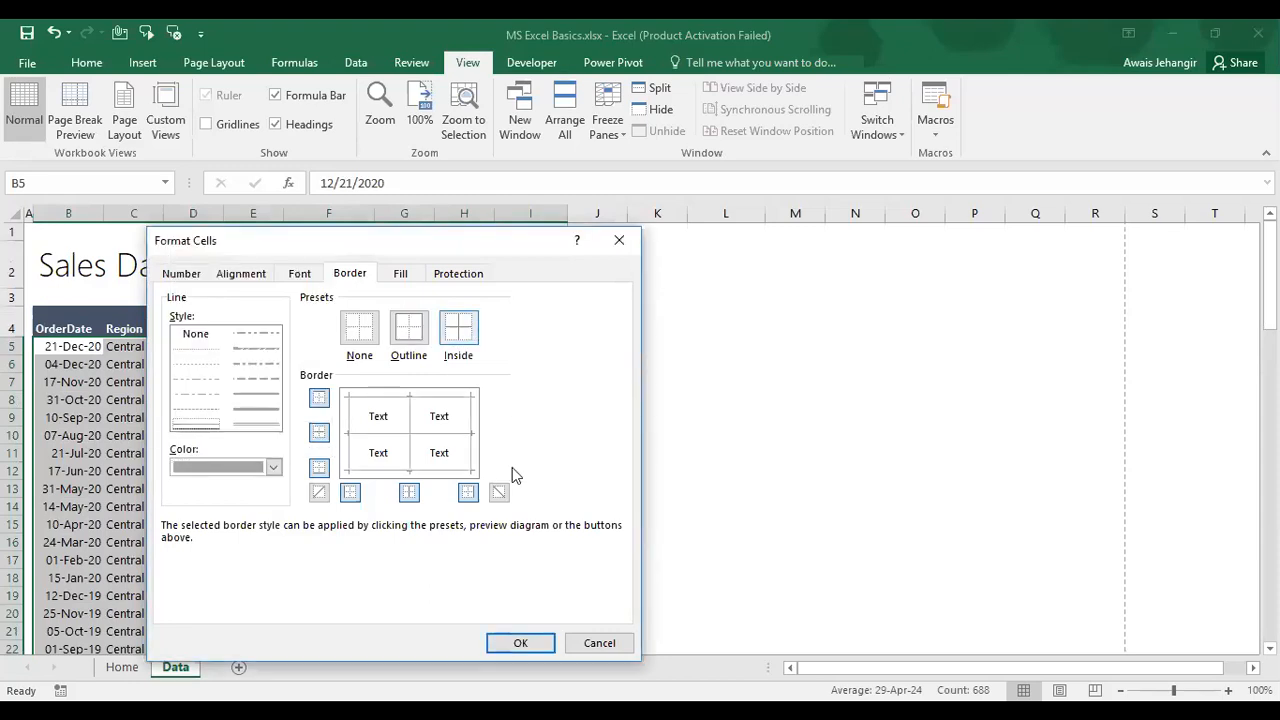
pyautogui.click(516, 642)
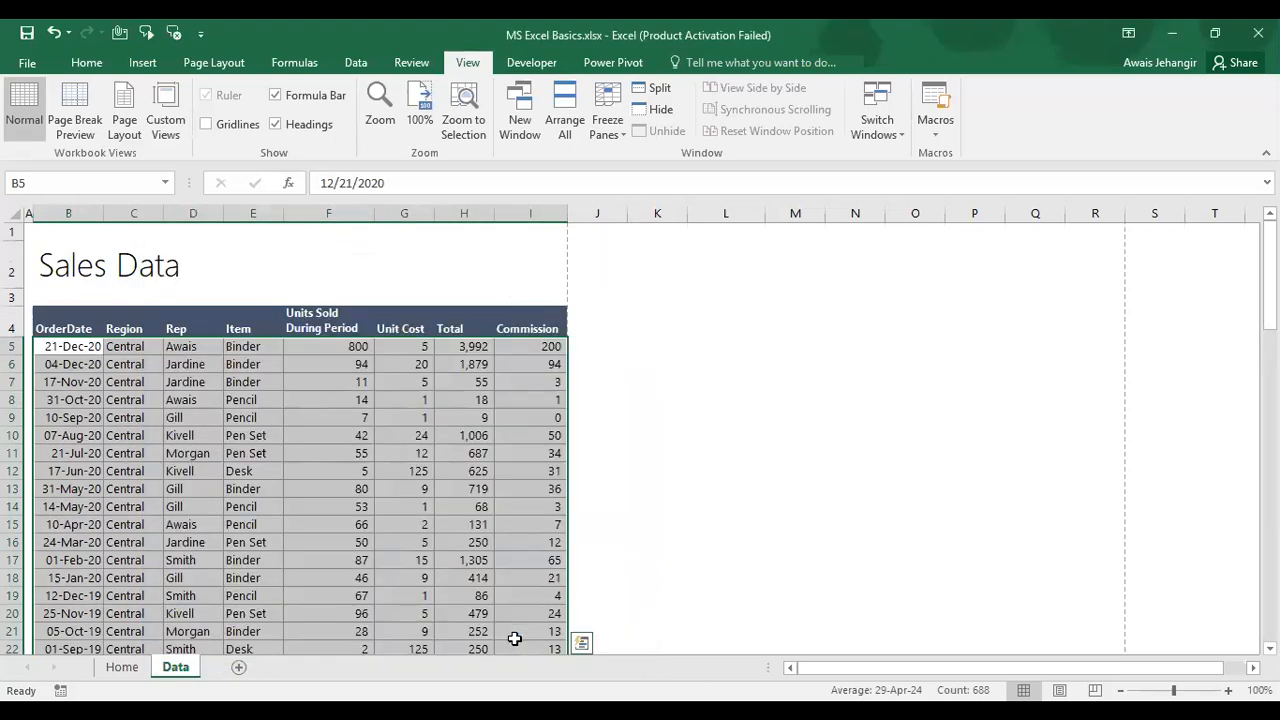
pyautogui.click(541, 320)
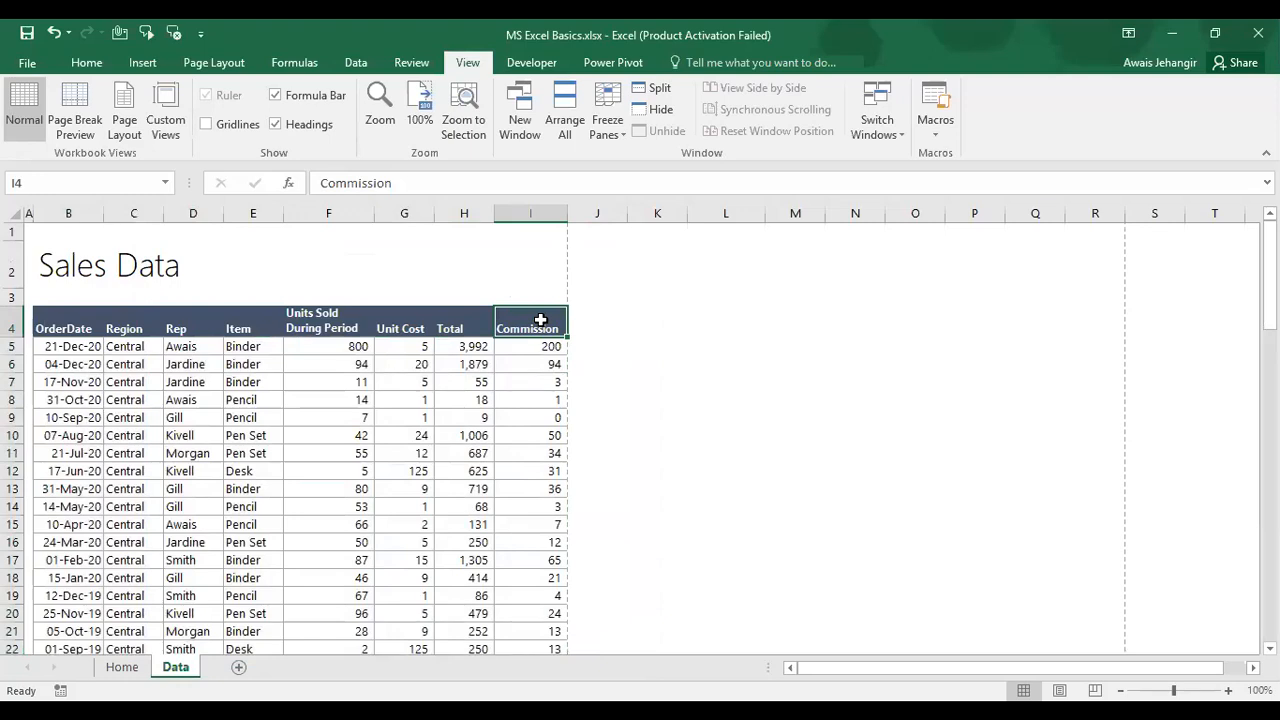
# Step: Add white inside vertical borders between the header cells B4:I4
pyautogui.hotkey('ctrl', 'shift', 'Left')
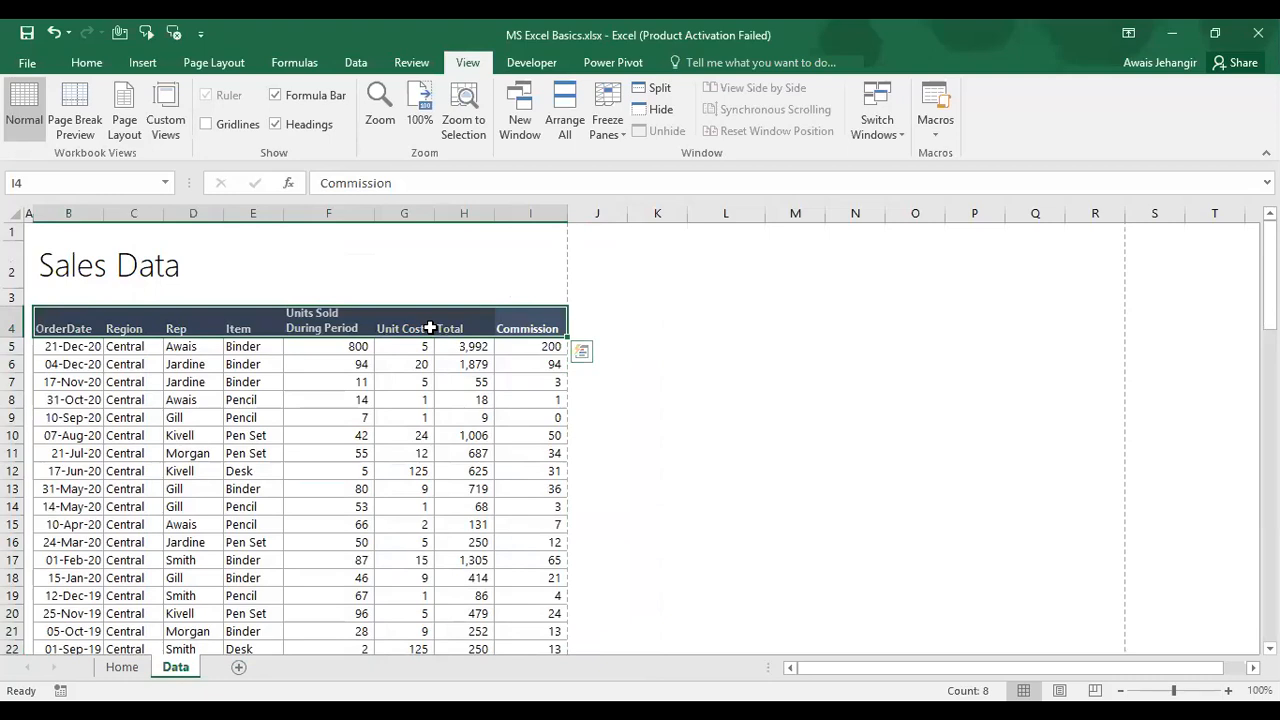
pyautogui.hotkey('ctrl', '1')
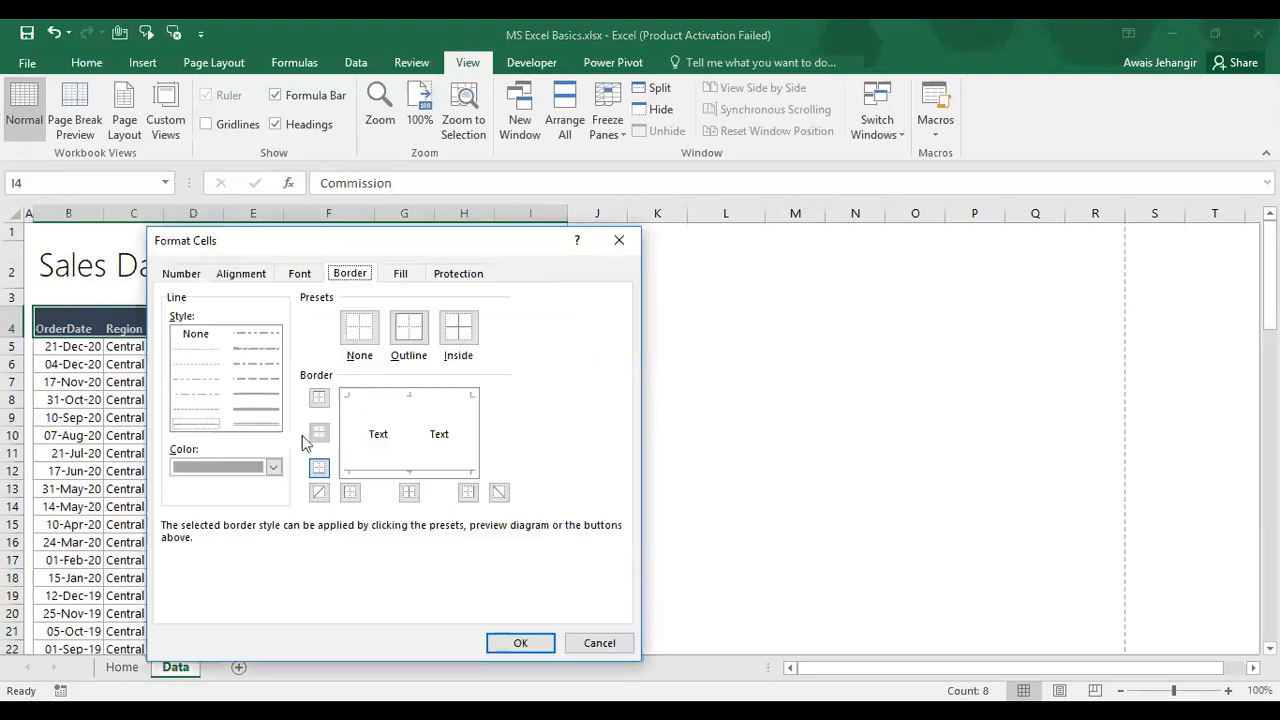
pyautogui.click(272, 468)
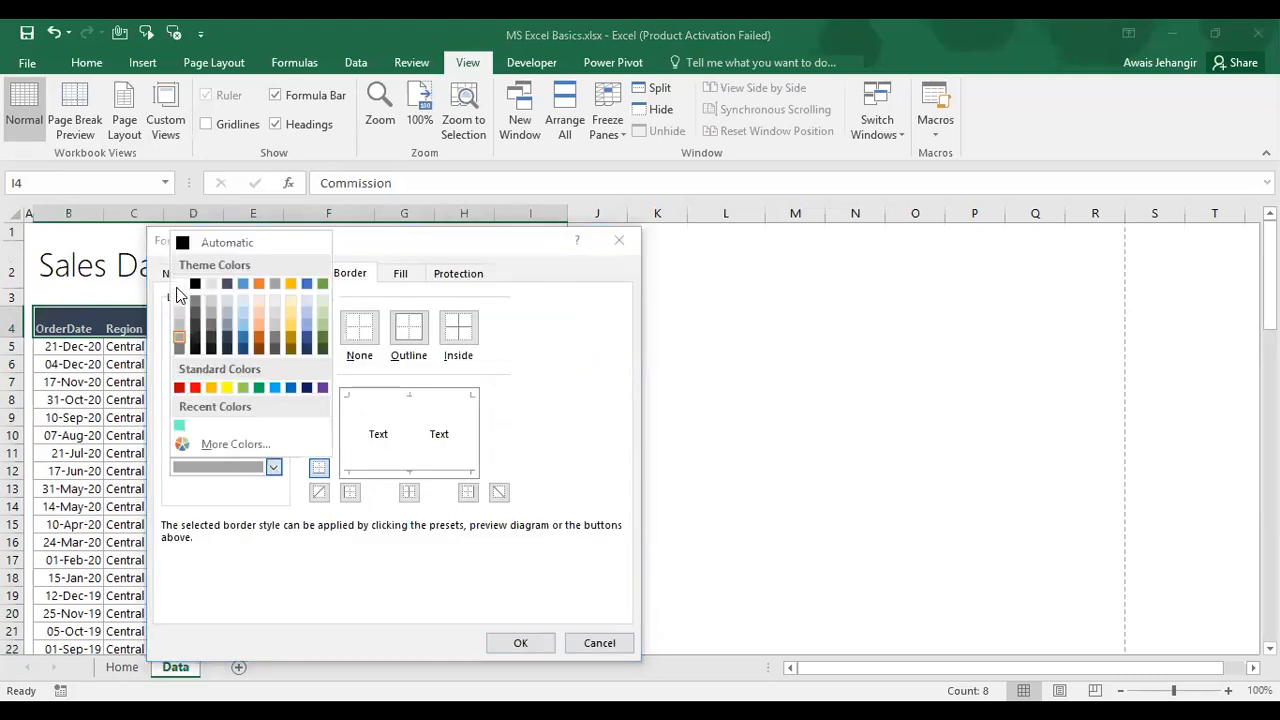
pyautogui.click(178, 285)
pyautogui.click(409, 492)
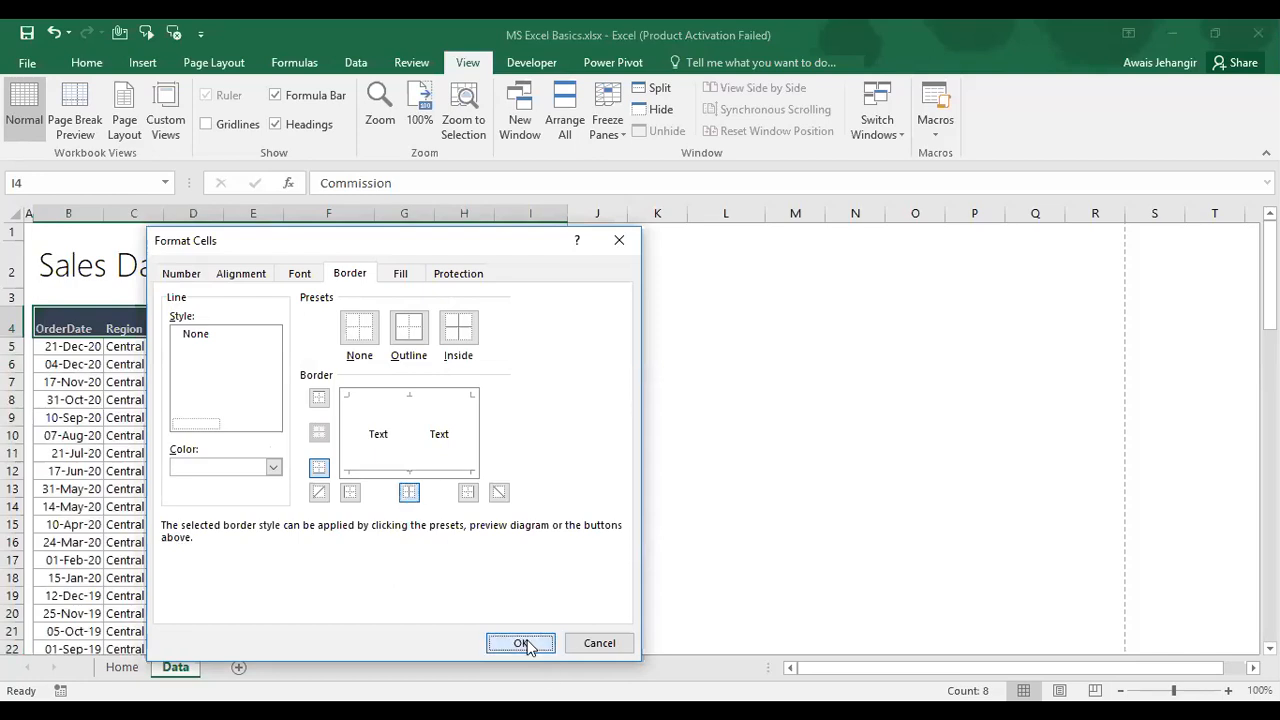
pyautogui.click(522, 644)
pyautogui.click(397, 490)
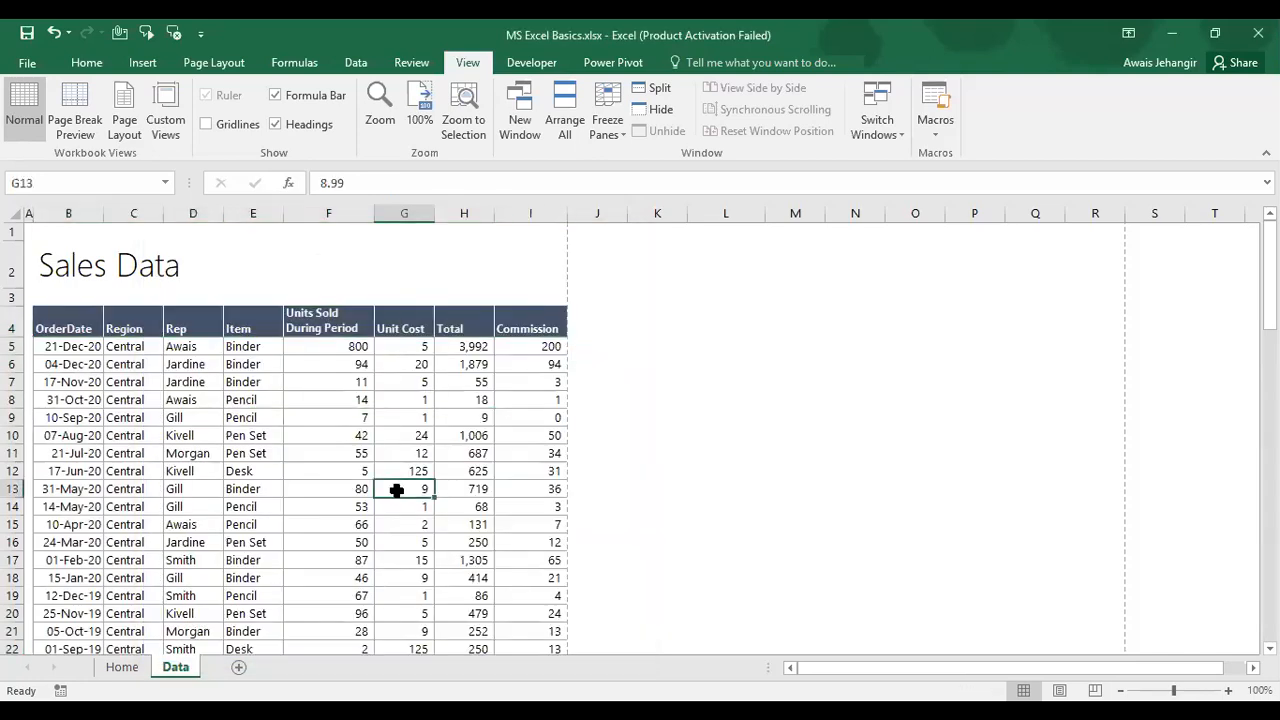
pyautogui.press('Up')
pyautogui.press('Up')
pyautogui.press('Up')
pyautogui.press('Up')
pyautogui.press('Up')
pyautogui.press('Up')
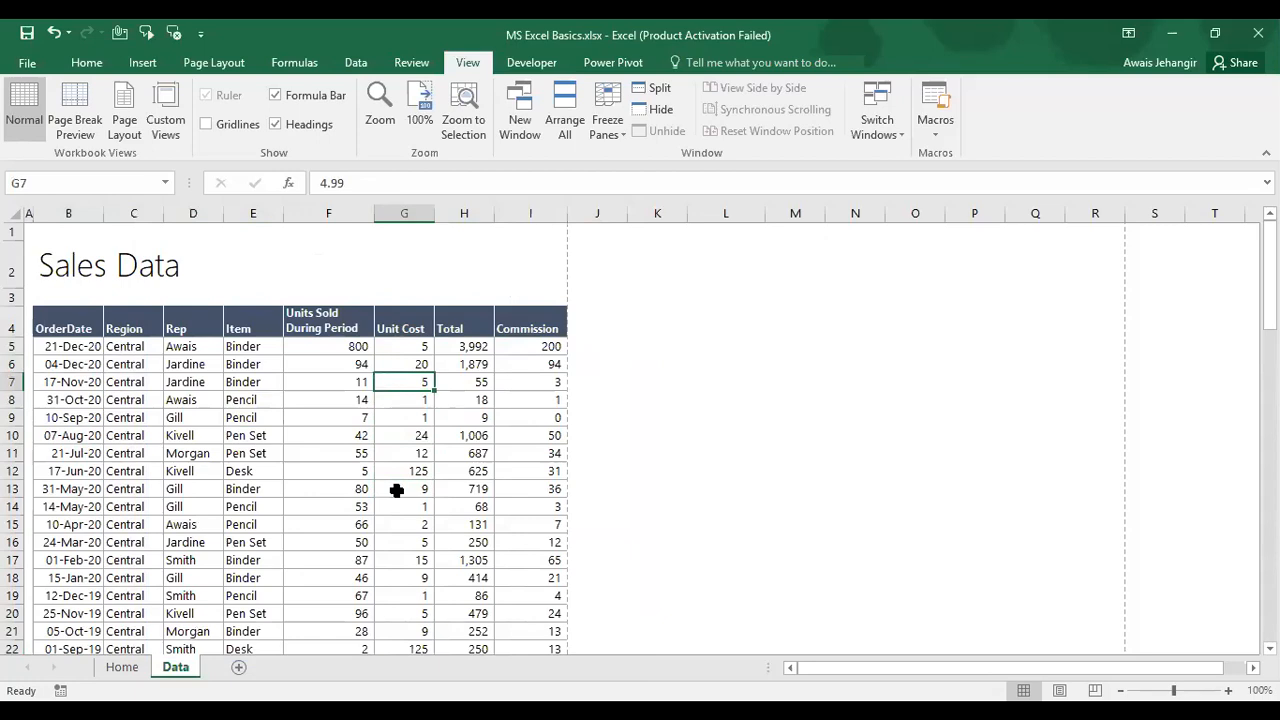
pyautogui.hotkey('ctrl', '1')
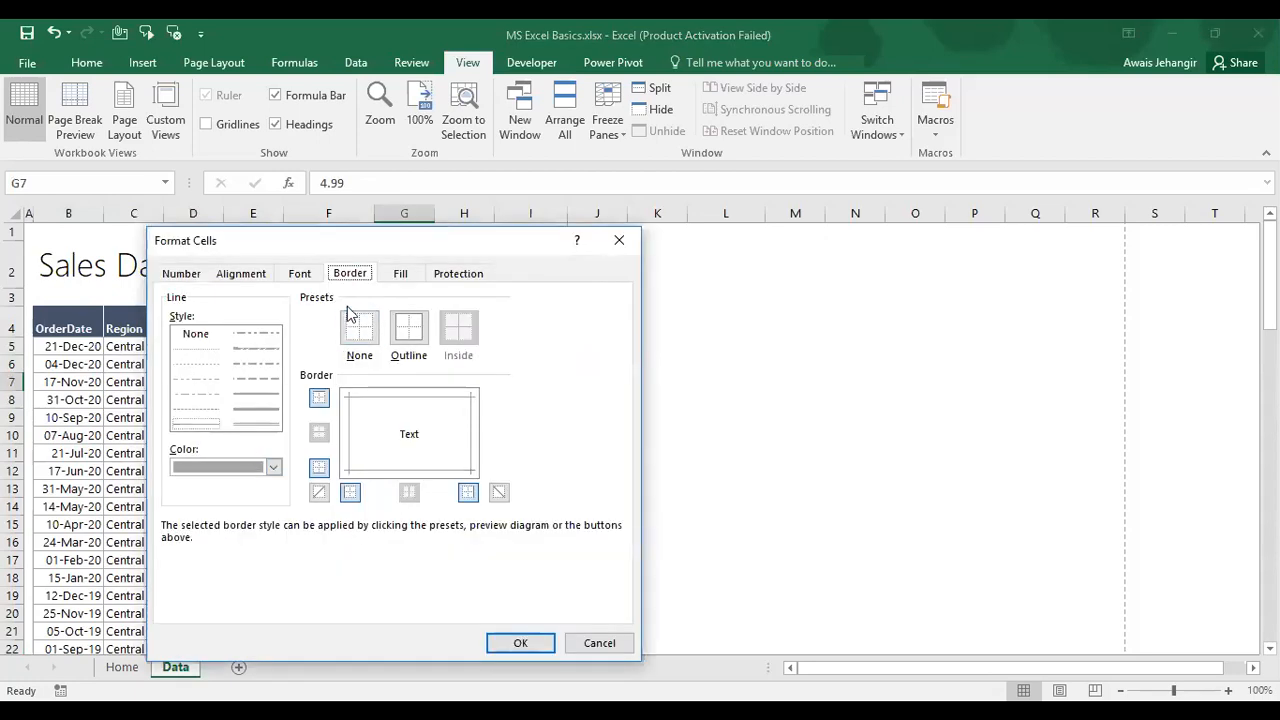
pyautogui.click(400, 276)
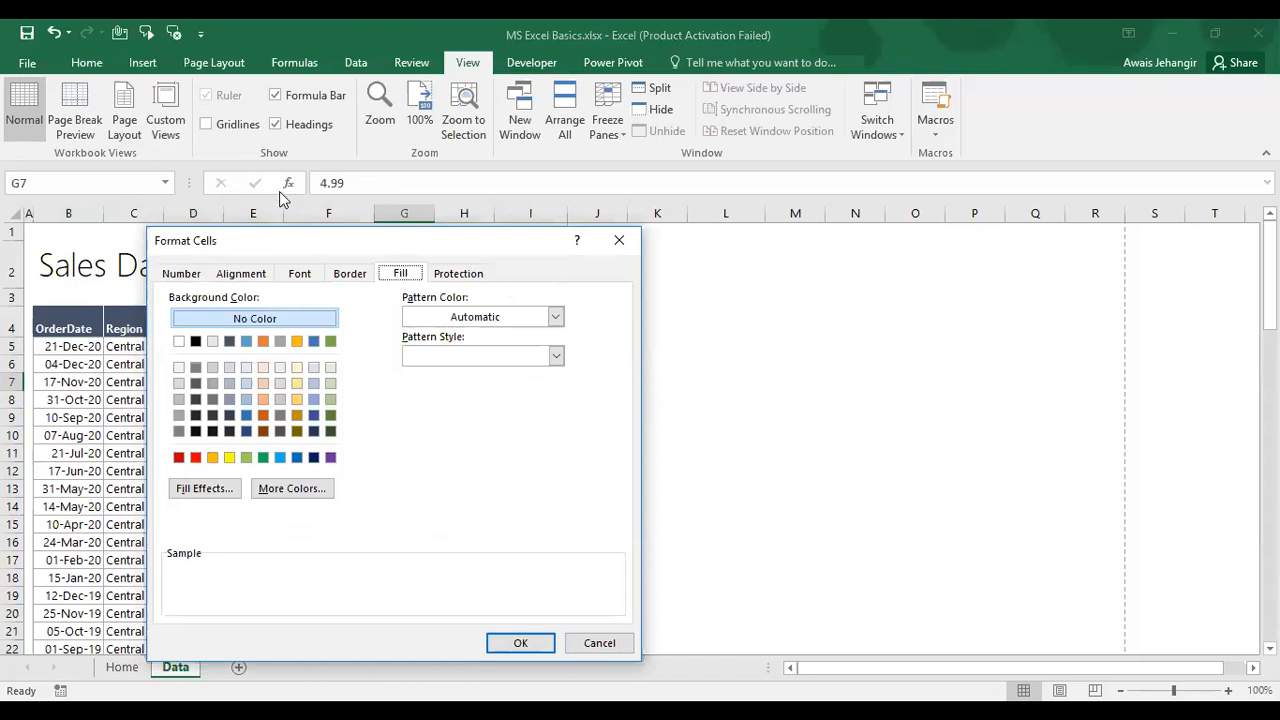
pyautogui.click(470, 278)
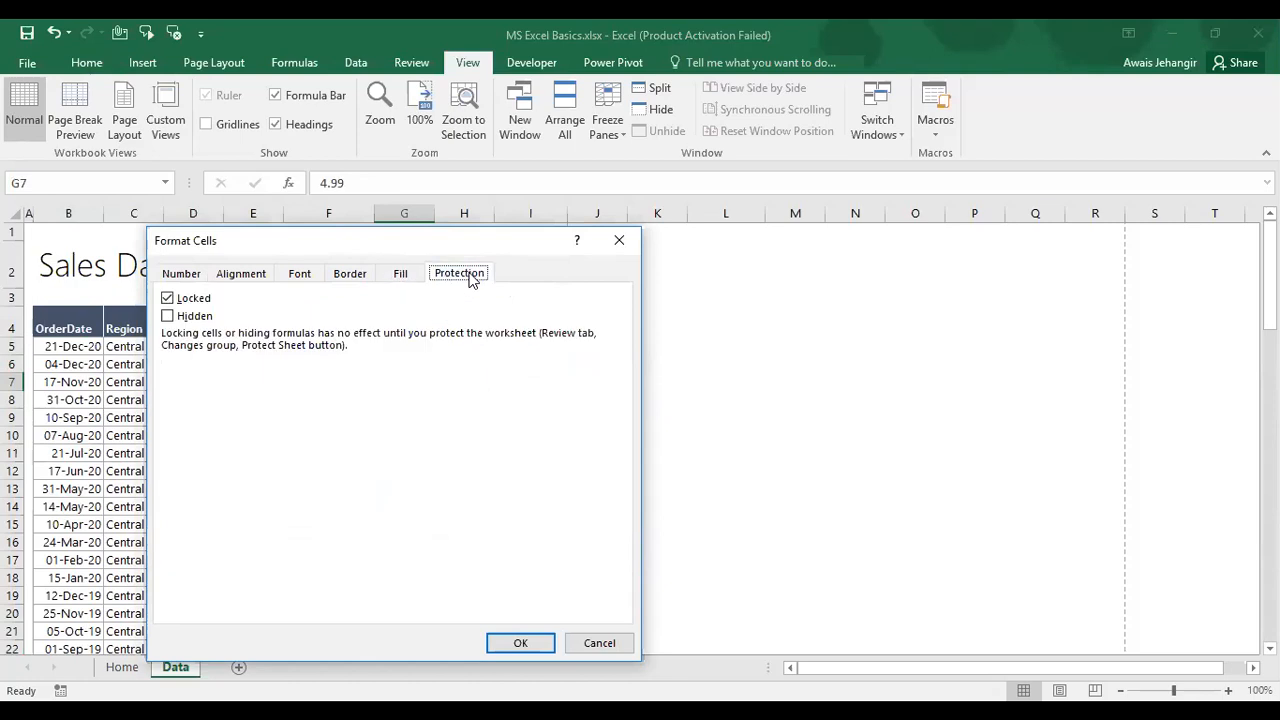
pyautogui.press('Escape')
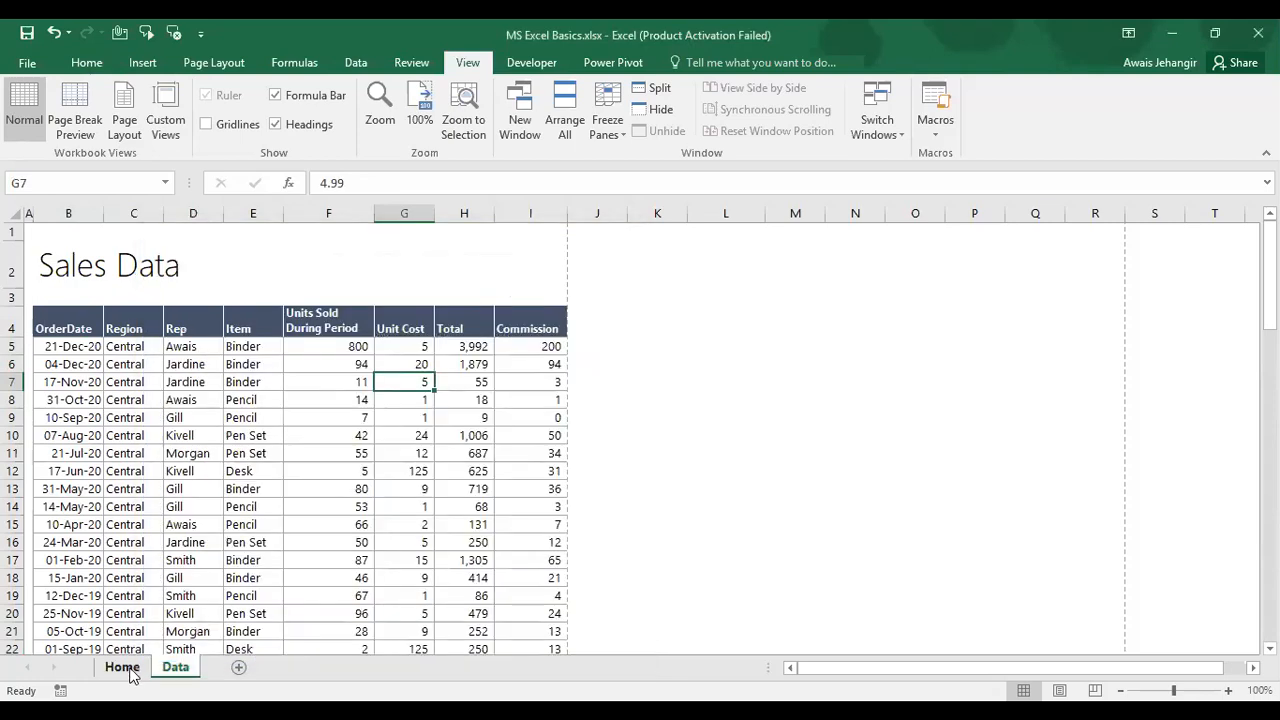
pyautogui.click(122, 667)
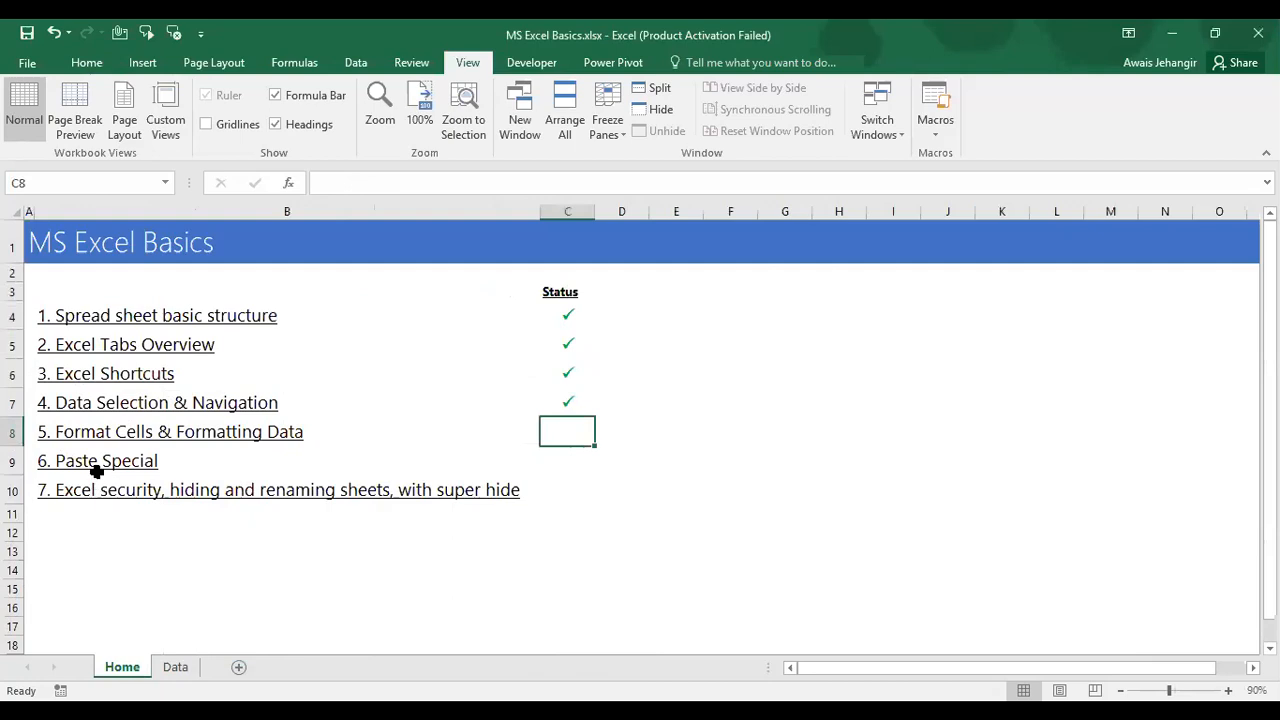
pyautogui.click(176, 667)
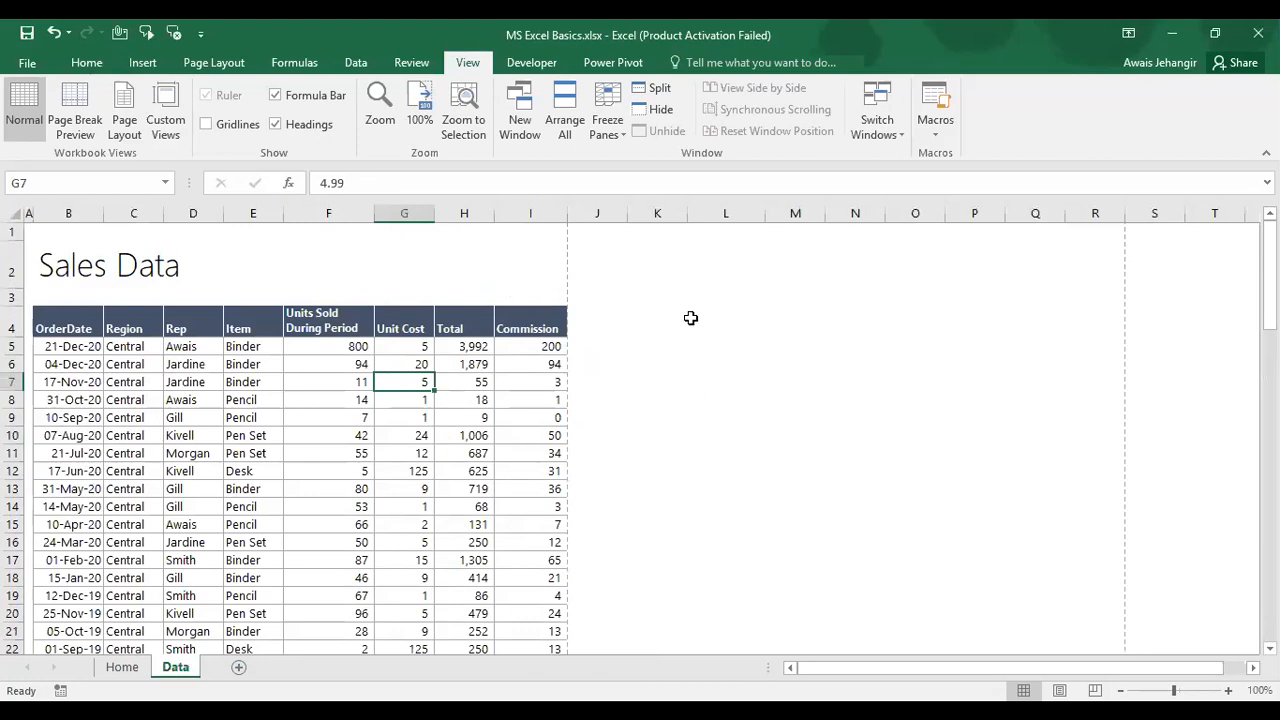
# Step: Select columns K through the sheet's last column and hide them
pyautogui.click(661, 216)
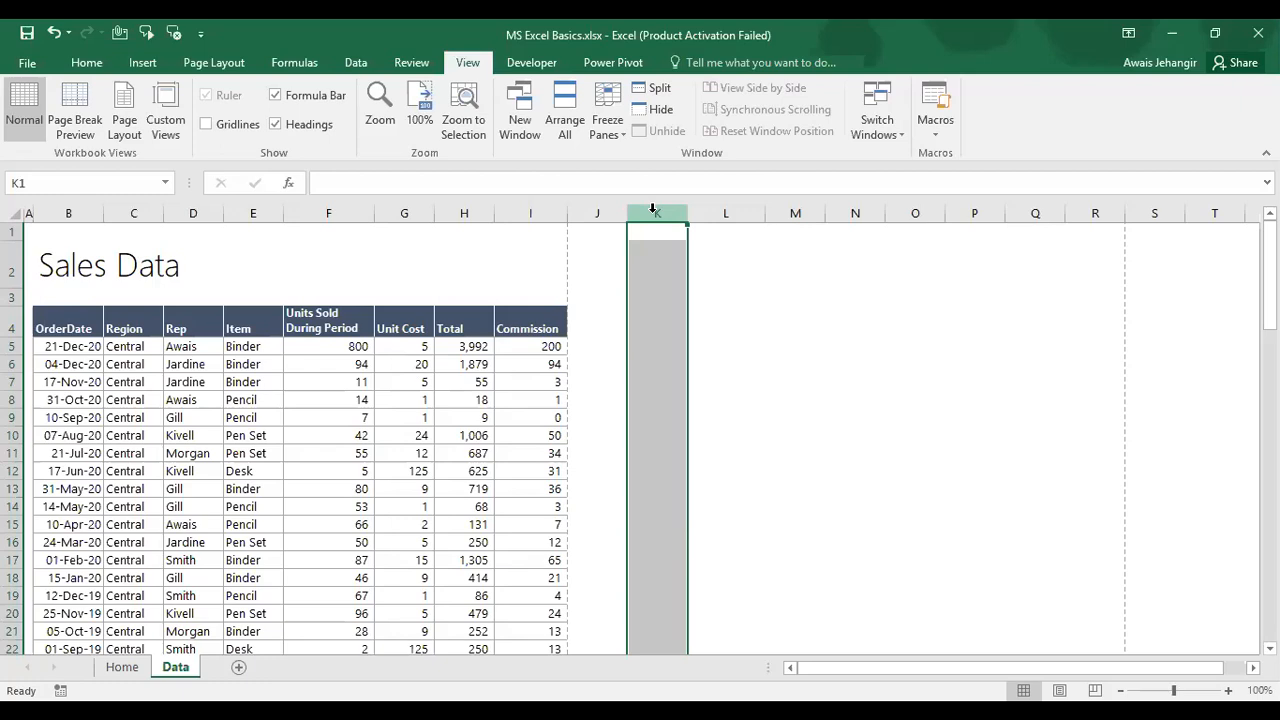
pyautogui.hotkey('ctrl', 'shift', 'Right')
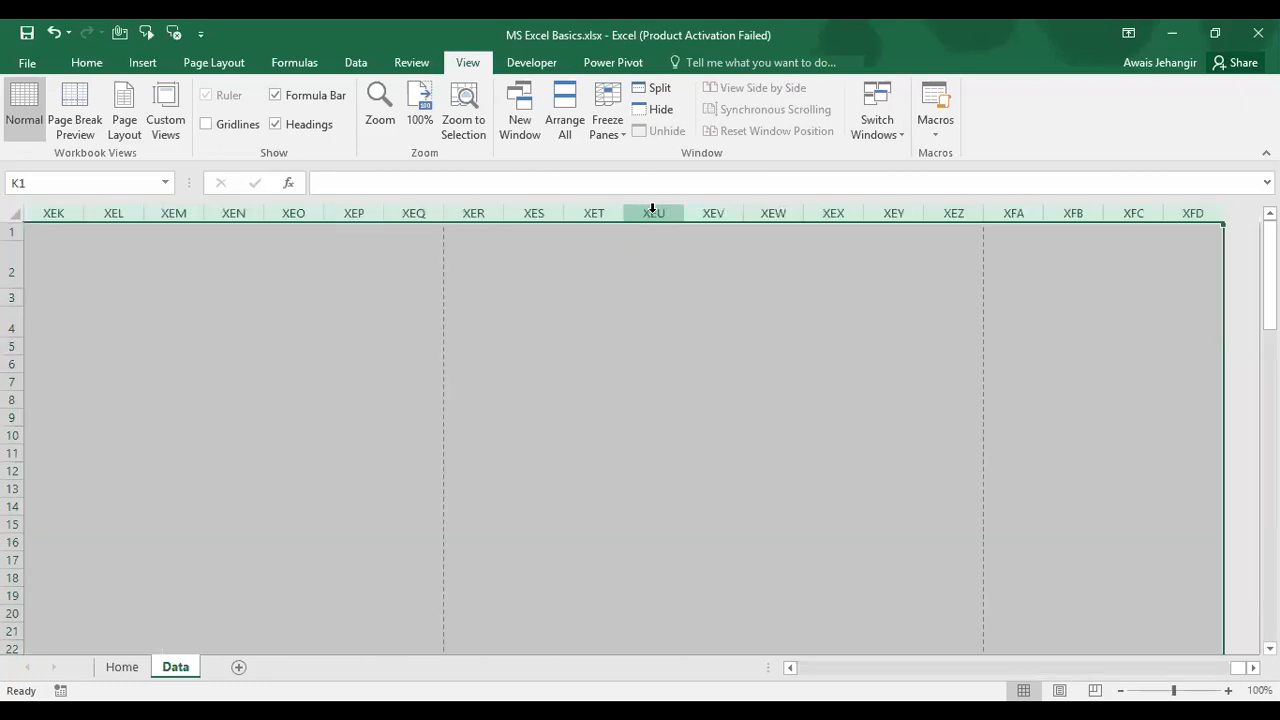
pyautogui.rightClick(407, 213)
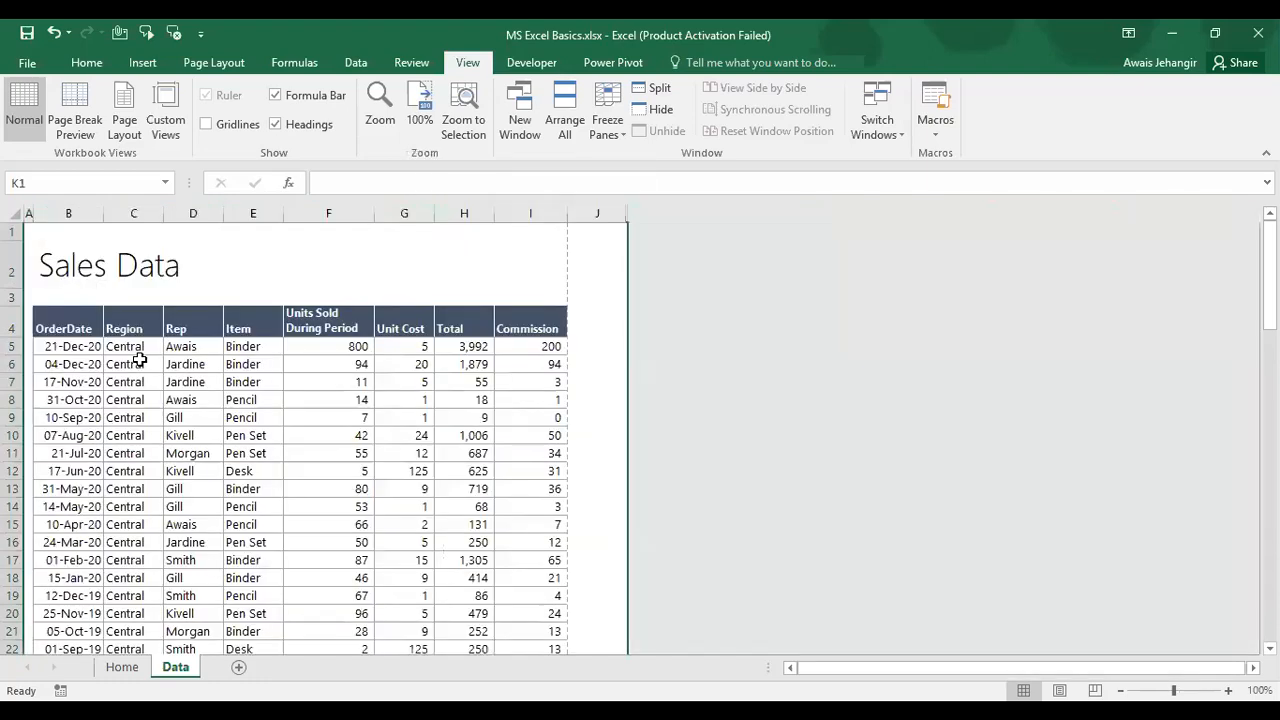
pyautogui.click(140, 360)
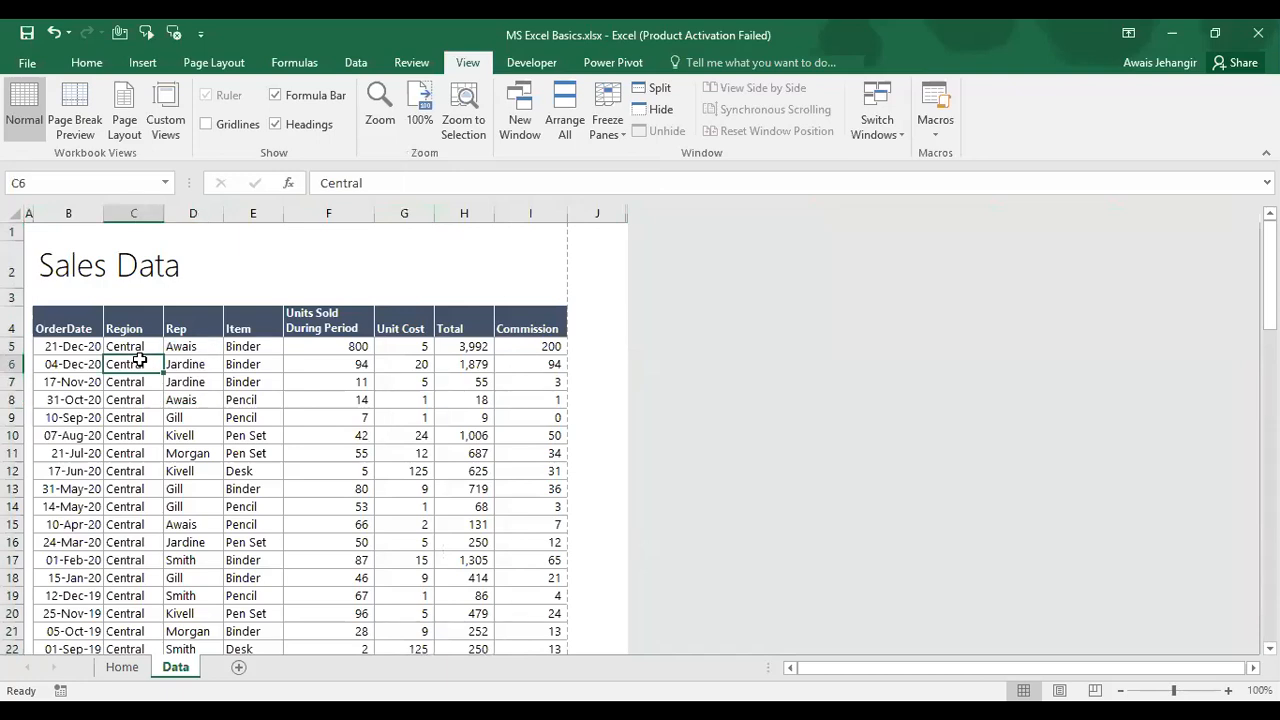
pyautogui.hotkey('ctrl', 'Down')
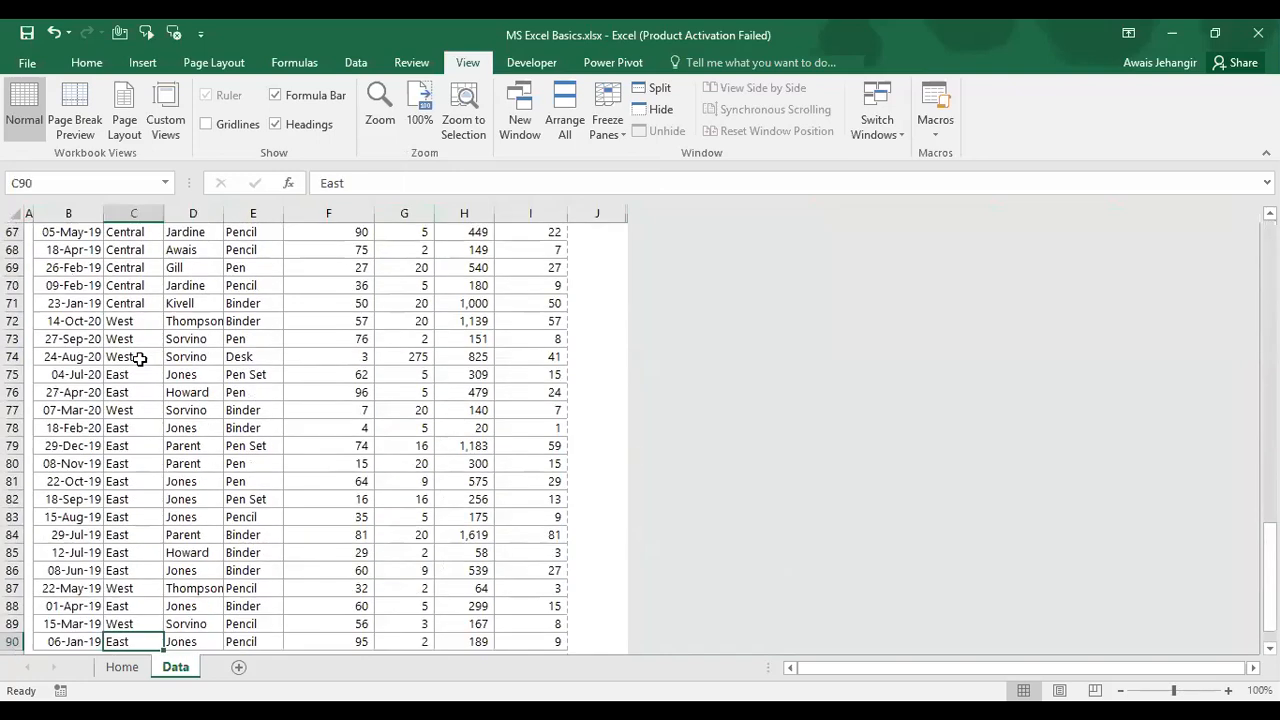
pyautogui.press('Down')
pyautogui.press('Down')
pyautogui.press('Down')
pyautogui.press('Down')
pyautogui.press('Down')
pyautogui.press('Down')
pyautogui.press('Down')
pyautogui.press('Down')
pyautogui.press('Down')
pyautogui.press('Down')
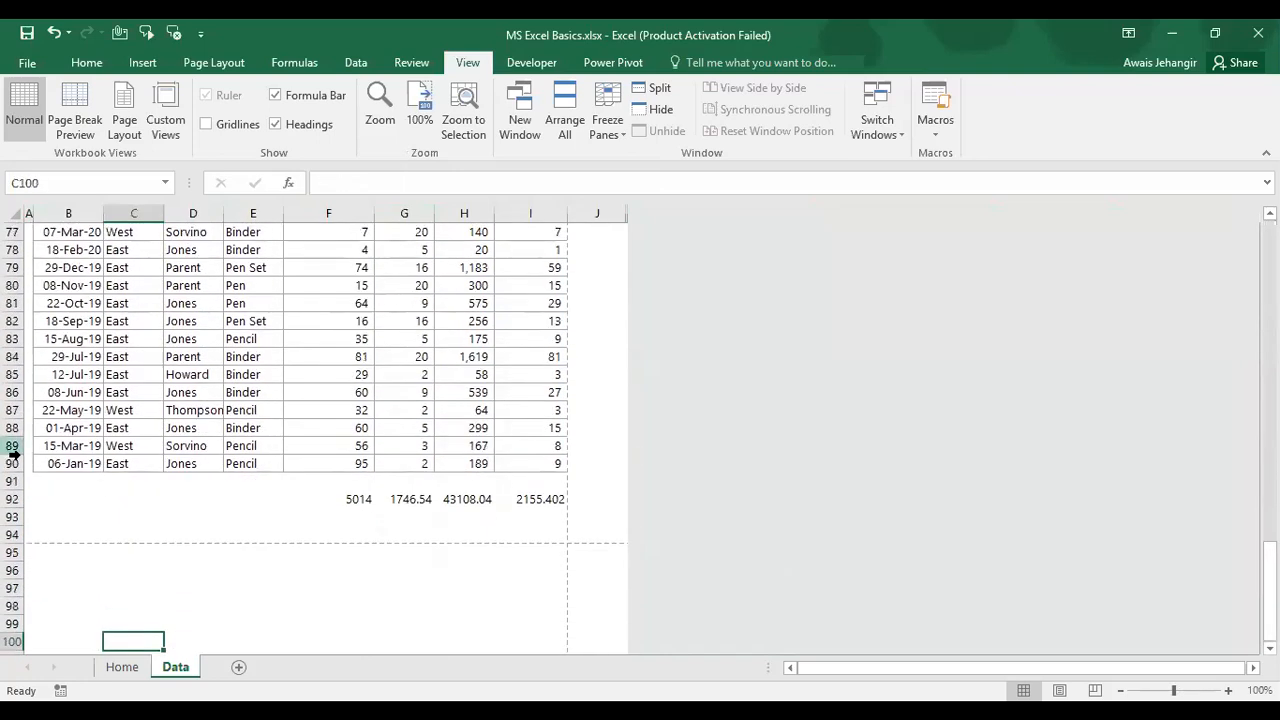
pyautogui.click(13, 534)
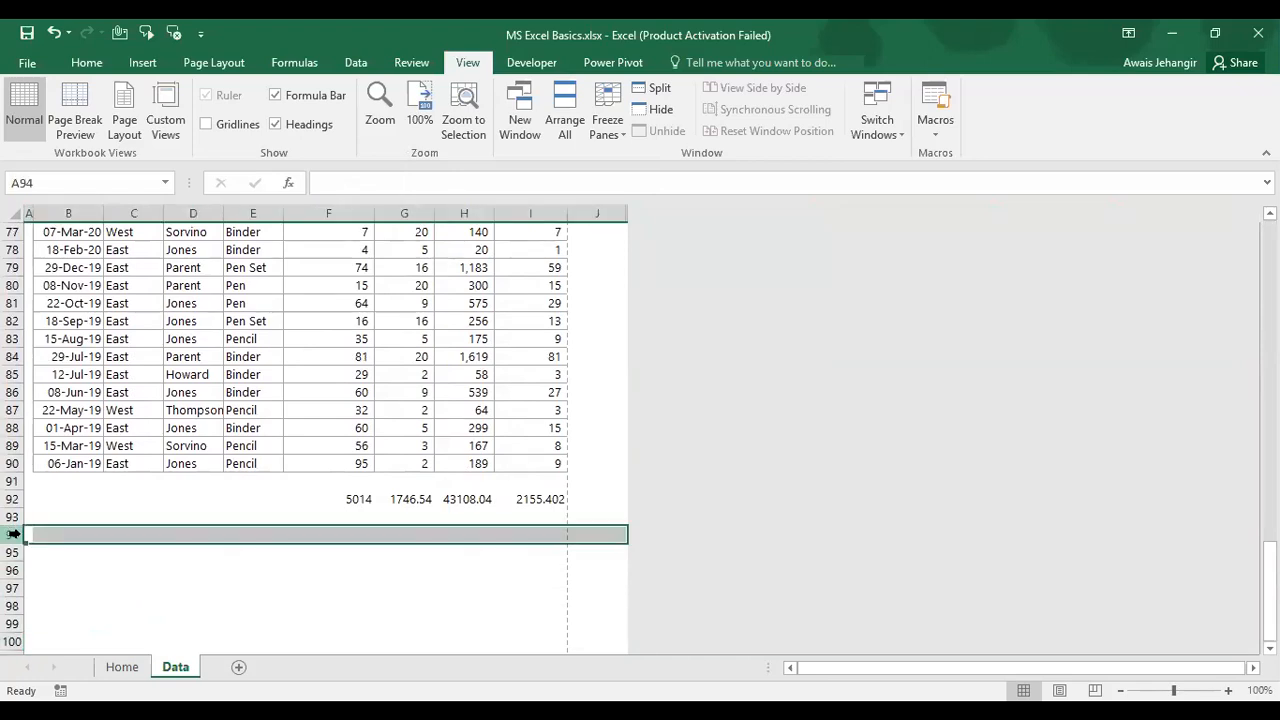
pyautogui.hotkey('ctrl', 'shift', 'Down')
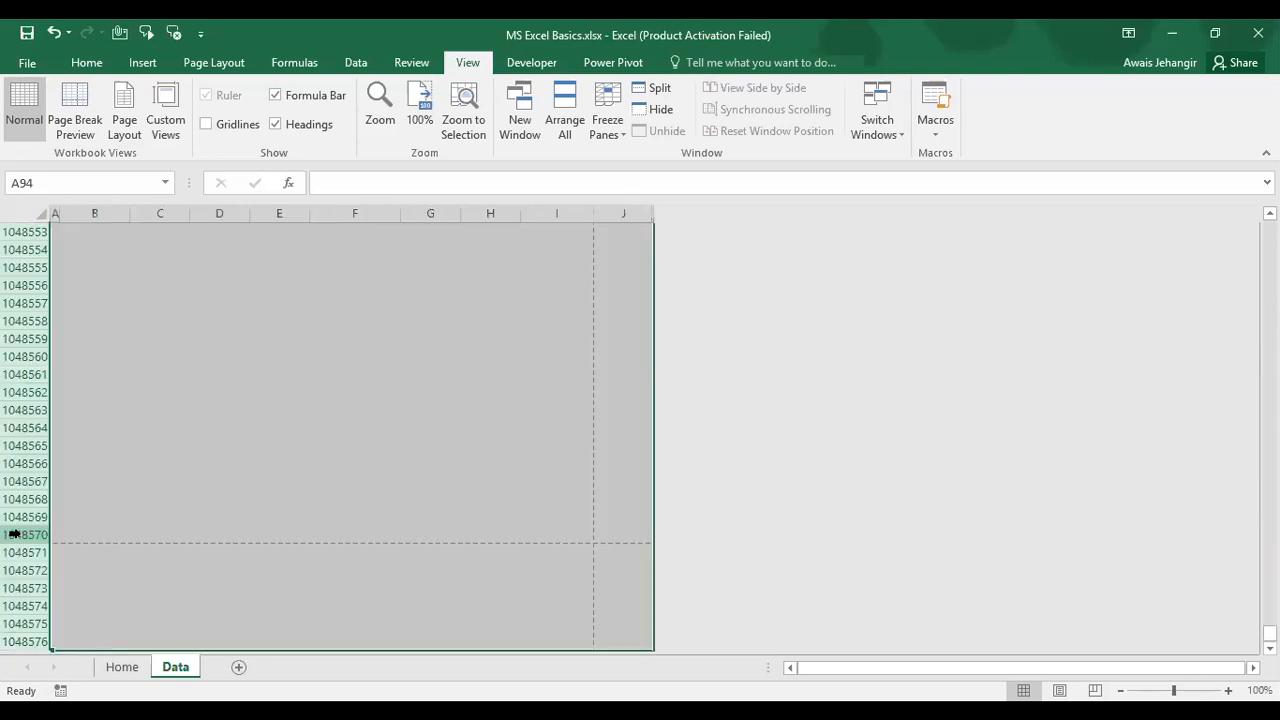
pyautogui.rightClick(24, 426)
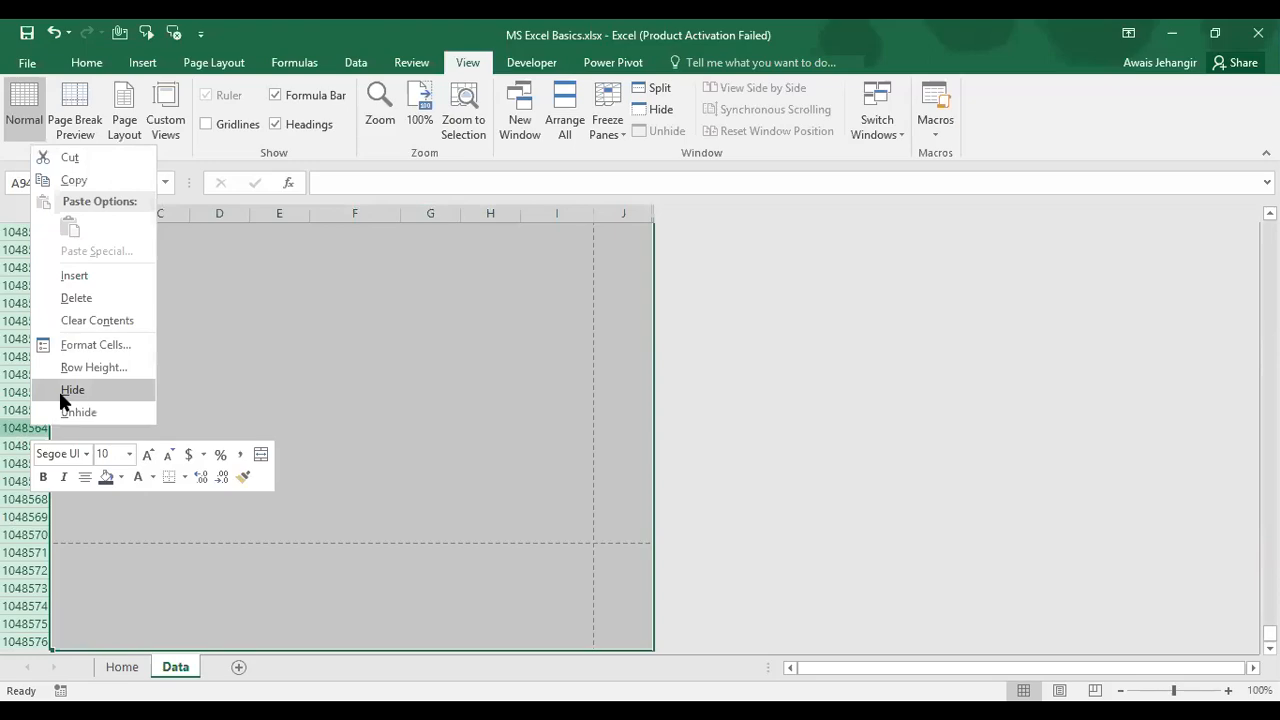
pyautogui.click(59, 391)
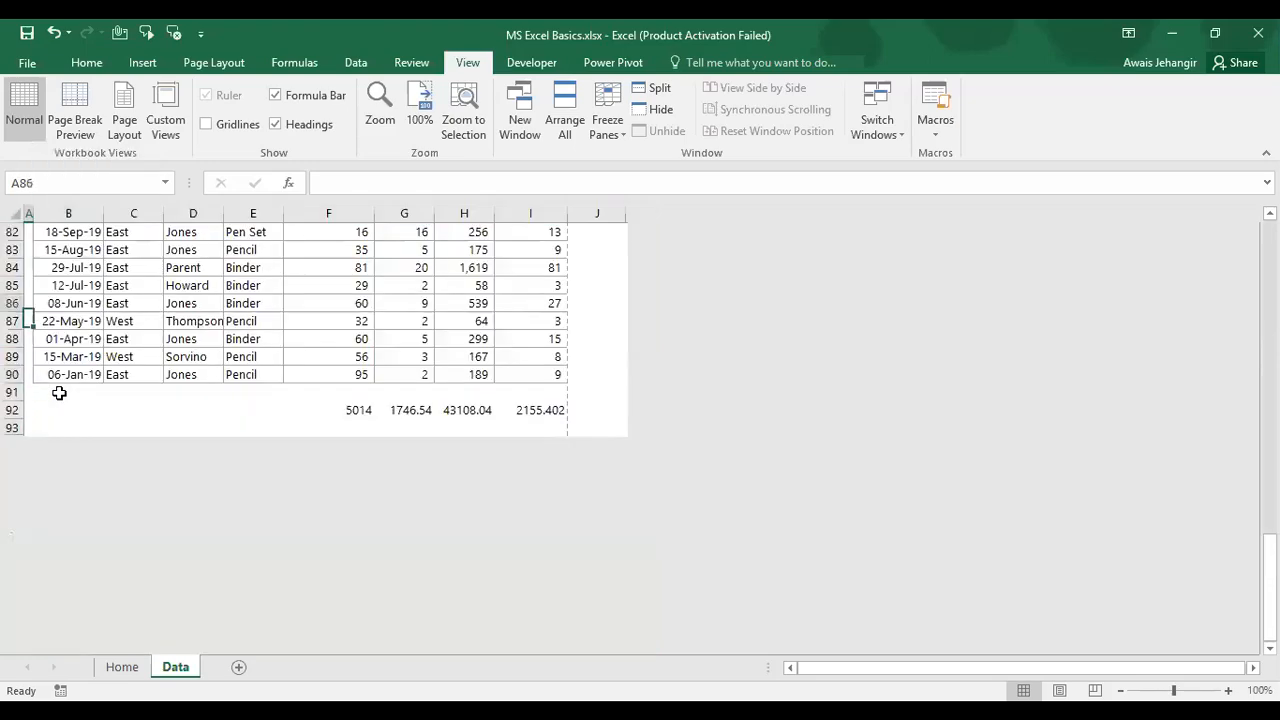
pyautogui.press('Up')
pyautogui.press('Up')
pyautogui.press('Up')
pyautogui.press('Up')
pyautogui.press('Up')
pyautogui.press('Up')
pyautogui.press('Up')
pyautogui.press('Up')
pyautogui.press('Up')
pyautogui.press('Up')
pyautogui.press('Up')
pyautogui.press('Up')
pyautogui.press('Up')
pyautogui.press('Up')
pyautogui.press('Up')
pyautogui.press('Up')
pyautogui.press('Up')
pyautogui.press('Up')
pyautogui.press('Up')
pyautogui.press('Up')
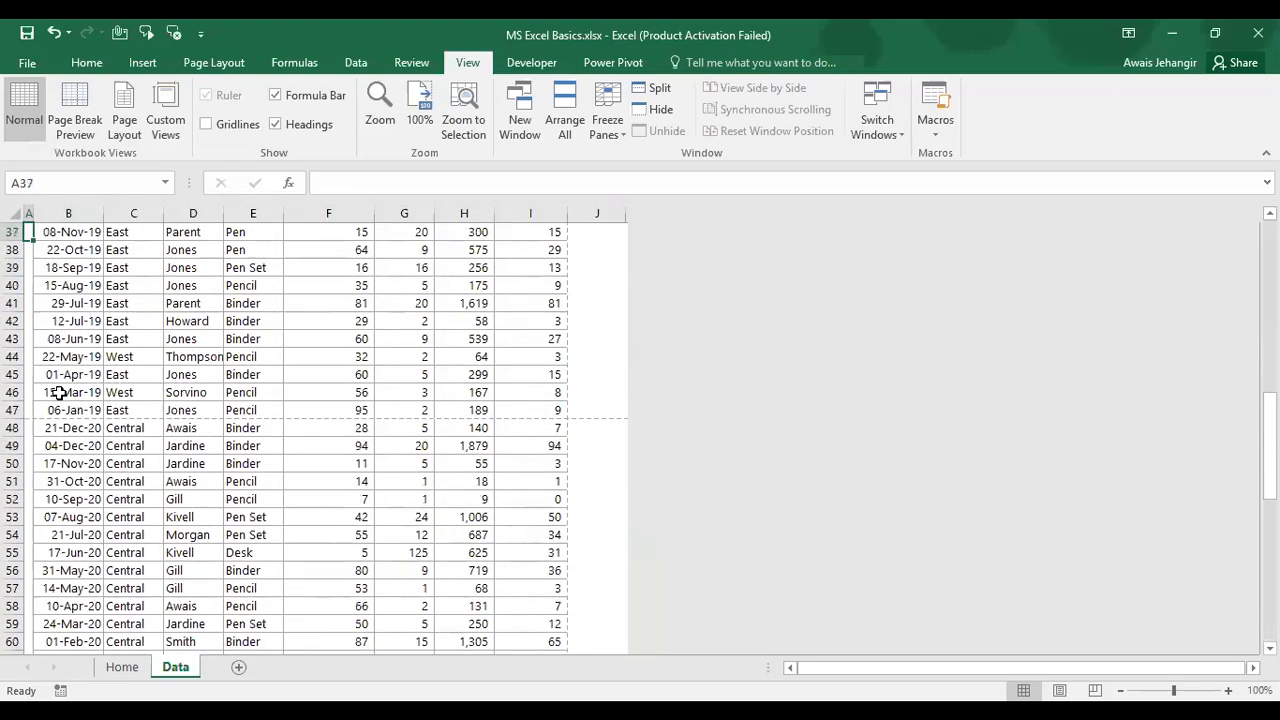
pyautogui.press('Up')
pyautogui.press('Up')
pyautogui.press('Up')
pyautogui.press('Up')
pyautogui.press('Up')
pyautogui.press('Up')
pyautogui.press('Up')
pyautogui.press('Up')
pyautogui.press('Up')
pyautogui.press('Up')
pyautogui.press('Up')
pyautogui.press('Up')
pyautogui.press('Up')
pyautogui.press('Up')
pyautogui.press('Up')
pyautogui.press('Up')
pyautogui.press('Up')
pyautogui.press('Up')
pyautogui.press('Up')
pyautogui.press('Up')
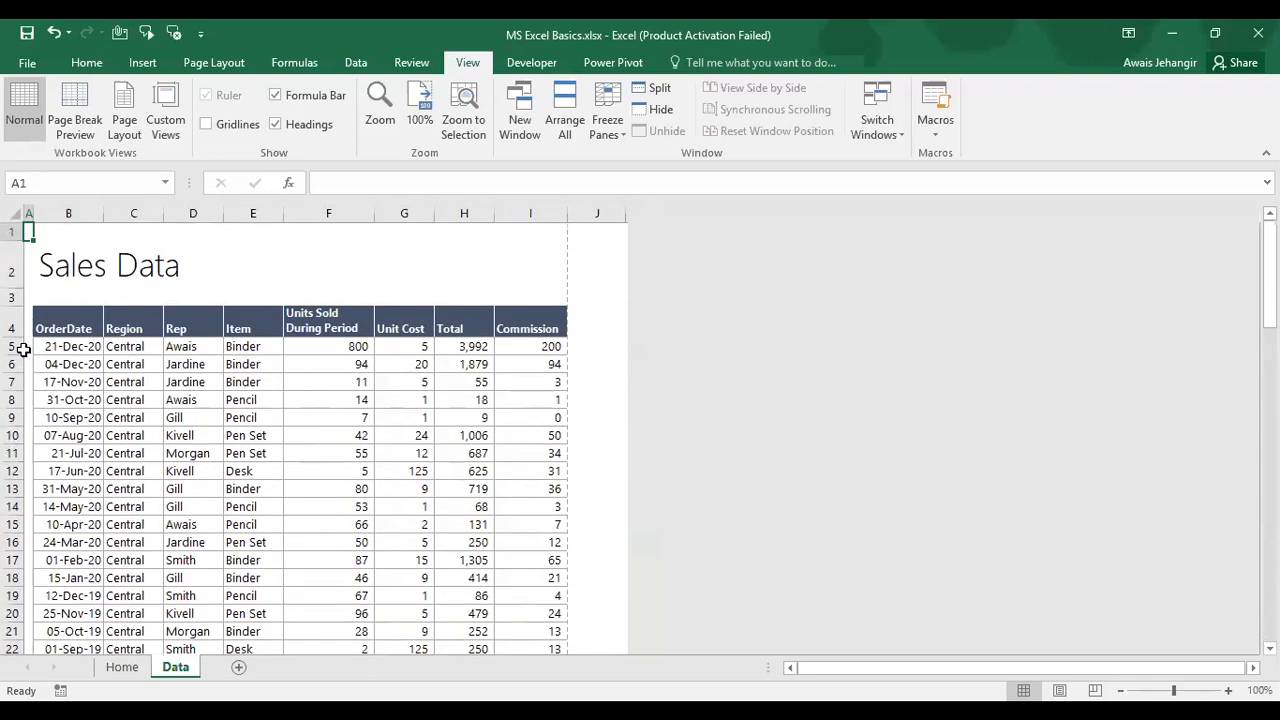
pyautogui.scroll(-7, 135, 480)
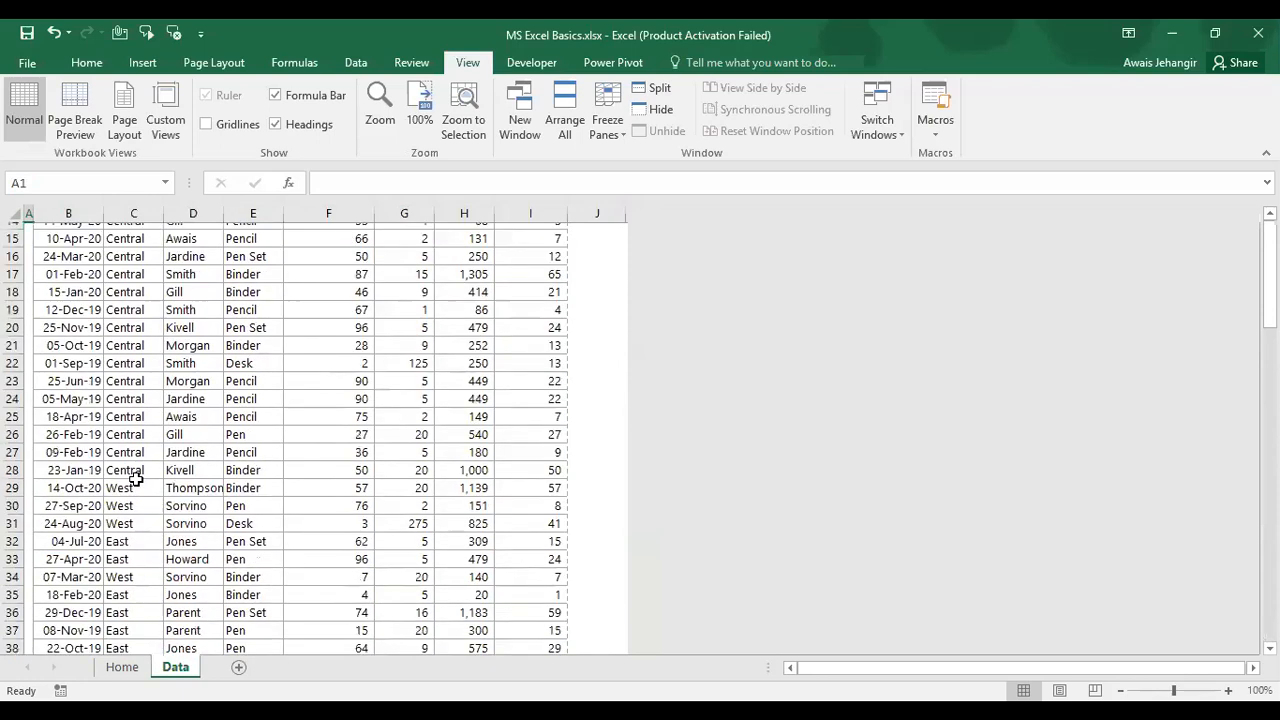
pyautogui.scroll(7, 135, 480)
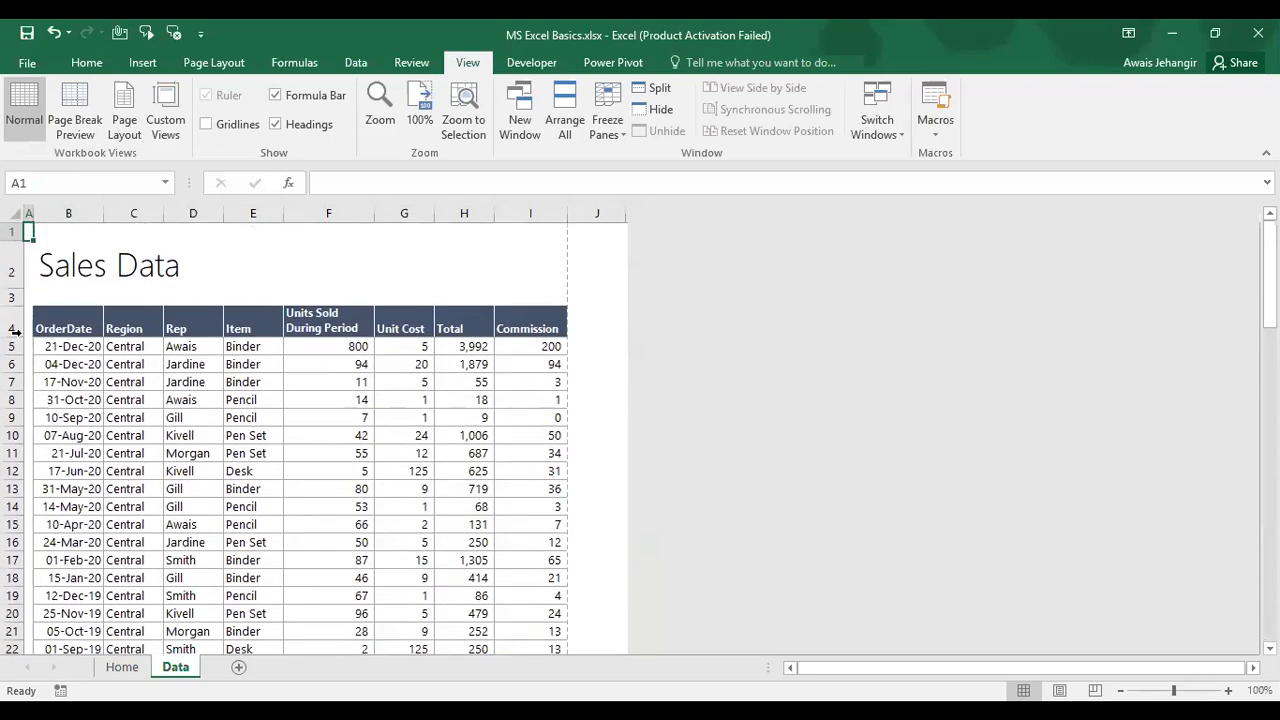
# Step: Freeze panes at row 5 so rows 1–4 stay fixed, then scroll down to the totals in row 92
pyautogui.click(13, 346)
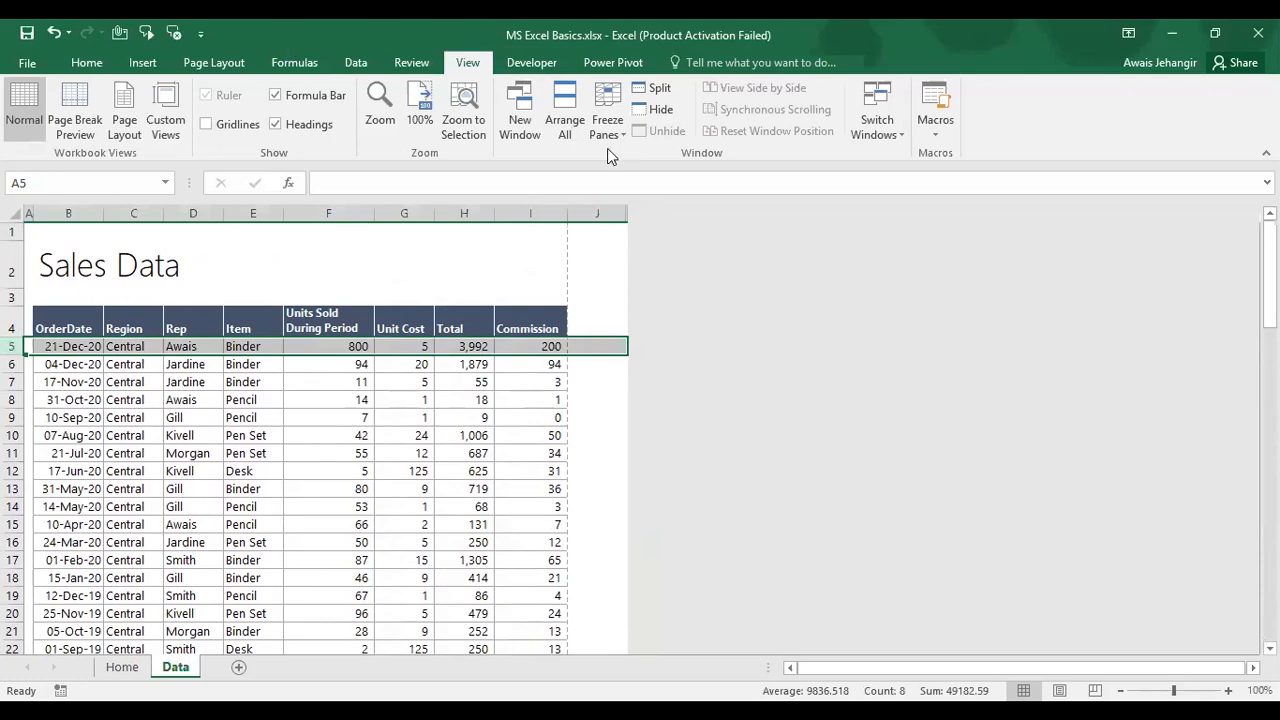
pyautogui.click(612, 98)
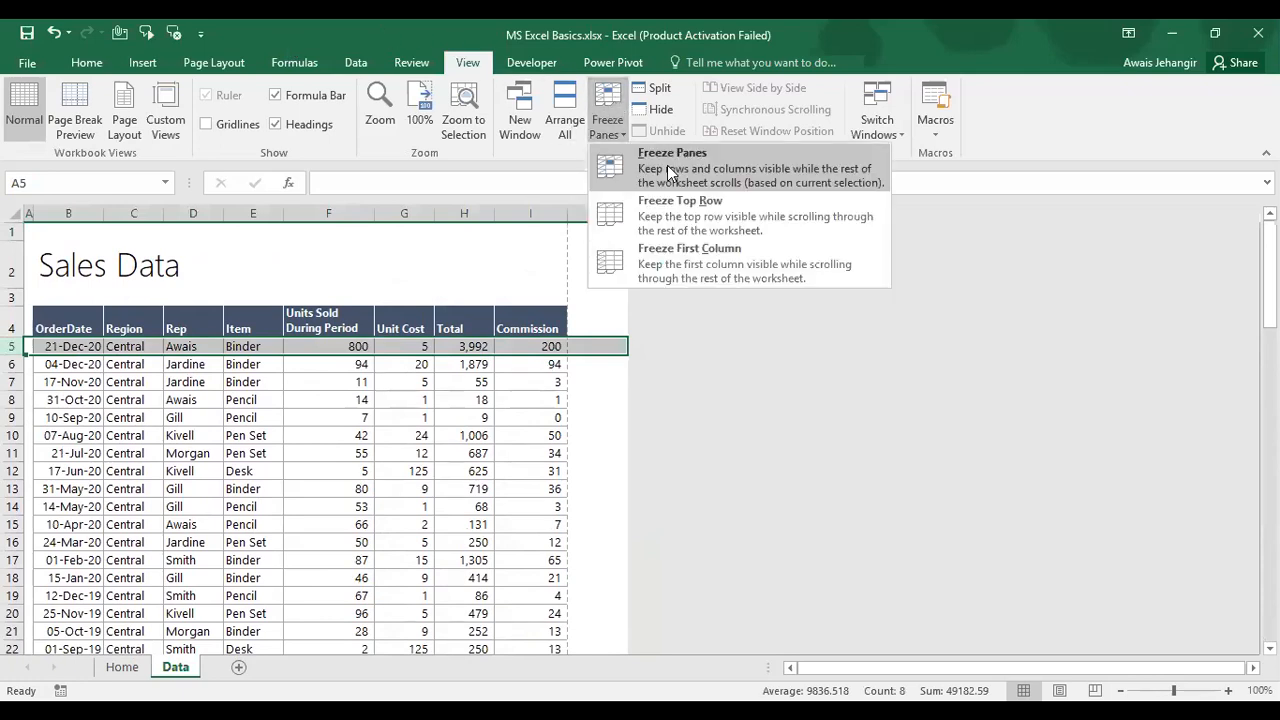
pyautogui.click(670, 172)
pyautogui.click(410, 472)
pyautogui.scroll(-4, 409, 477)
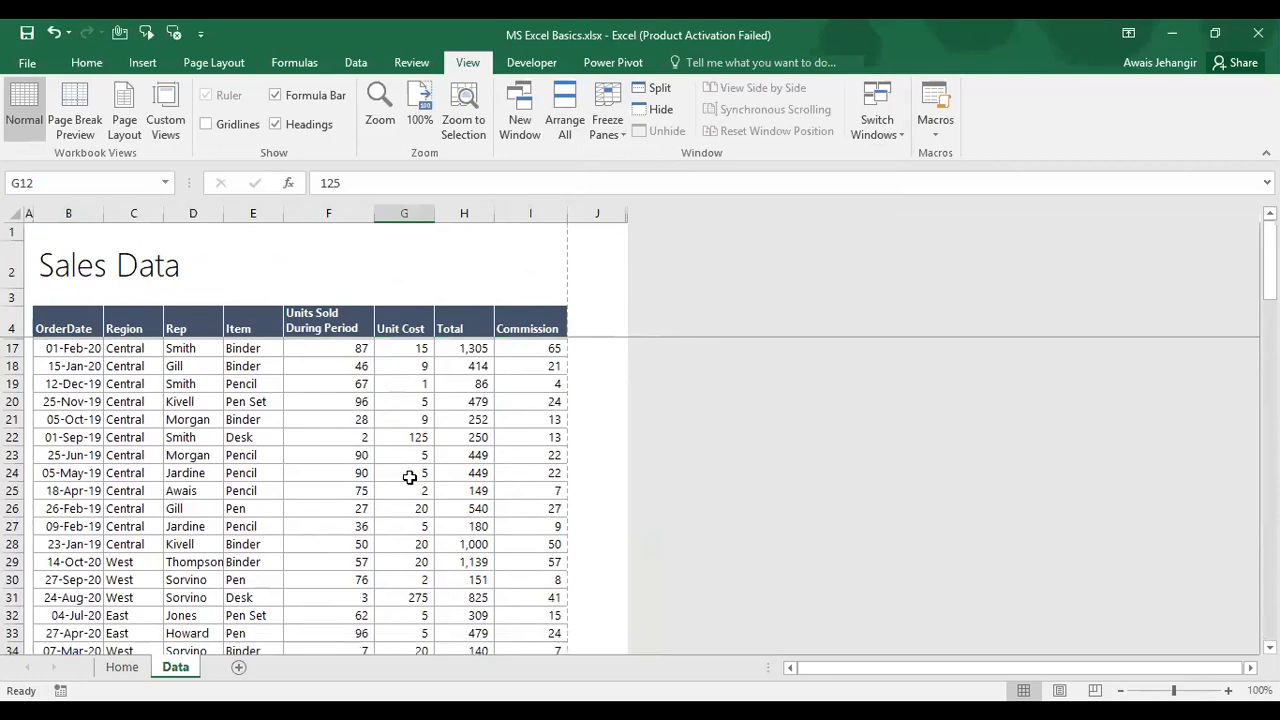
pyautogui.scroll(-11, 409, 477)
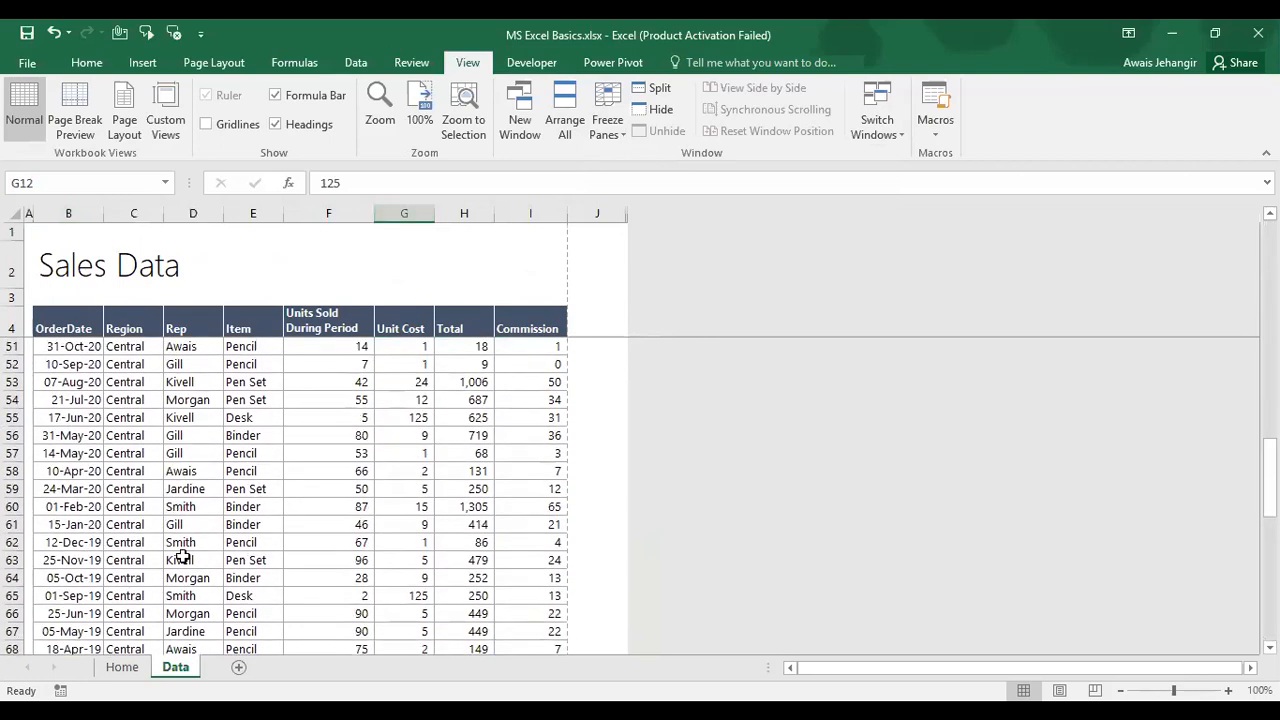
pyautogui.click(89, 488)
pyautogui.press('Down')
pyautogui.press('Down')
pyautogui.press('Down')
pyautogui.press('Down')
pyautogui.press('Down')
pyautogui.press('Down')
pyautogui.press('Down')
pyautogui.press('Down')
pyautogui.press('Down')
pyautogui.press('Down')
pyautogui.press('Down')
pyautogui.press('Down')
pyautogui.press('Down')
pyautogui.press('Down')
pyautogui.press('Down')
pyautogui.press('Down')
pyautogui.press('Down')
pyautogui.press('Down')
pyautogui.press('Down')
pyautogui.press('Down')
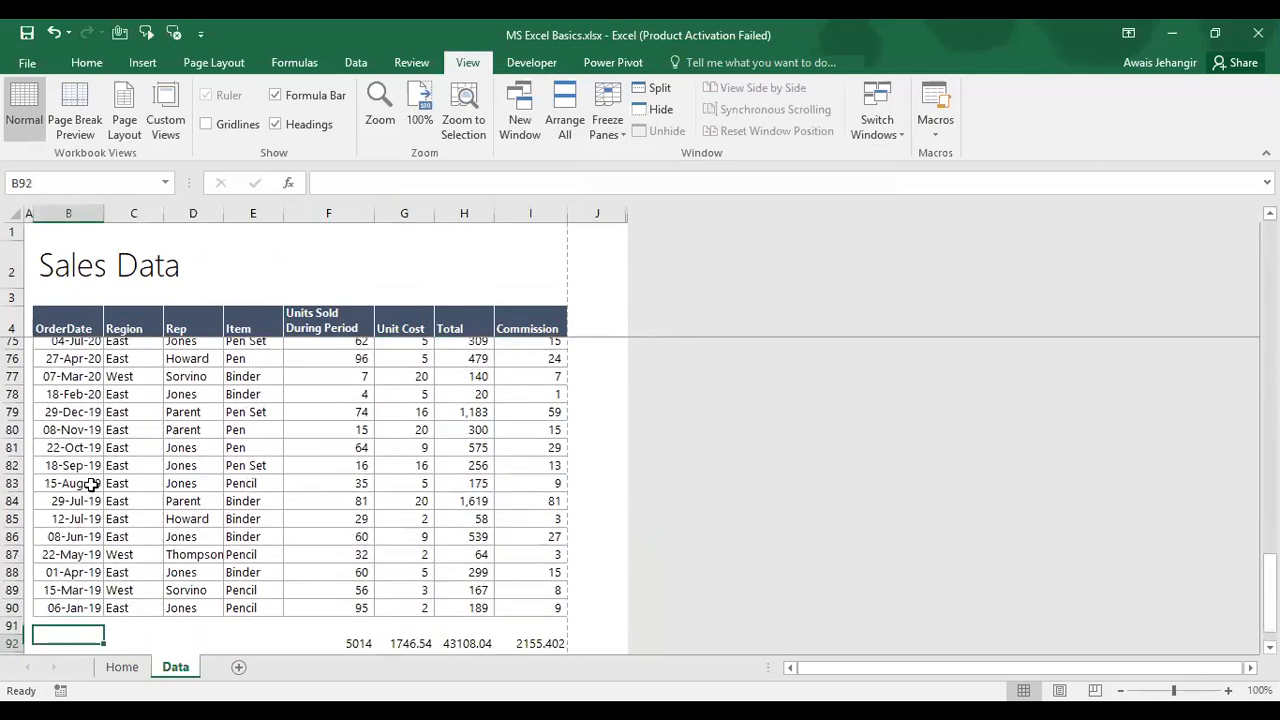
pyautogui.press('Down')
pyautogui.press('Up')
pyautogui.press('Up')
pyautogui.press('Right')
pyautogui.press('Right')
pyautogui.press('Right')
pyautogui.press('Right')
pyautogui.press('Down')
pyautogui.press('Left')
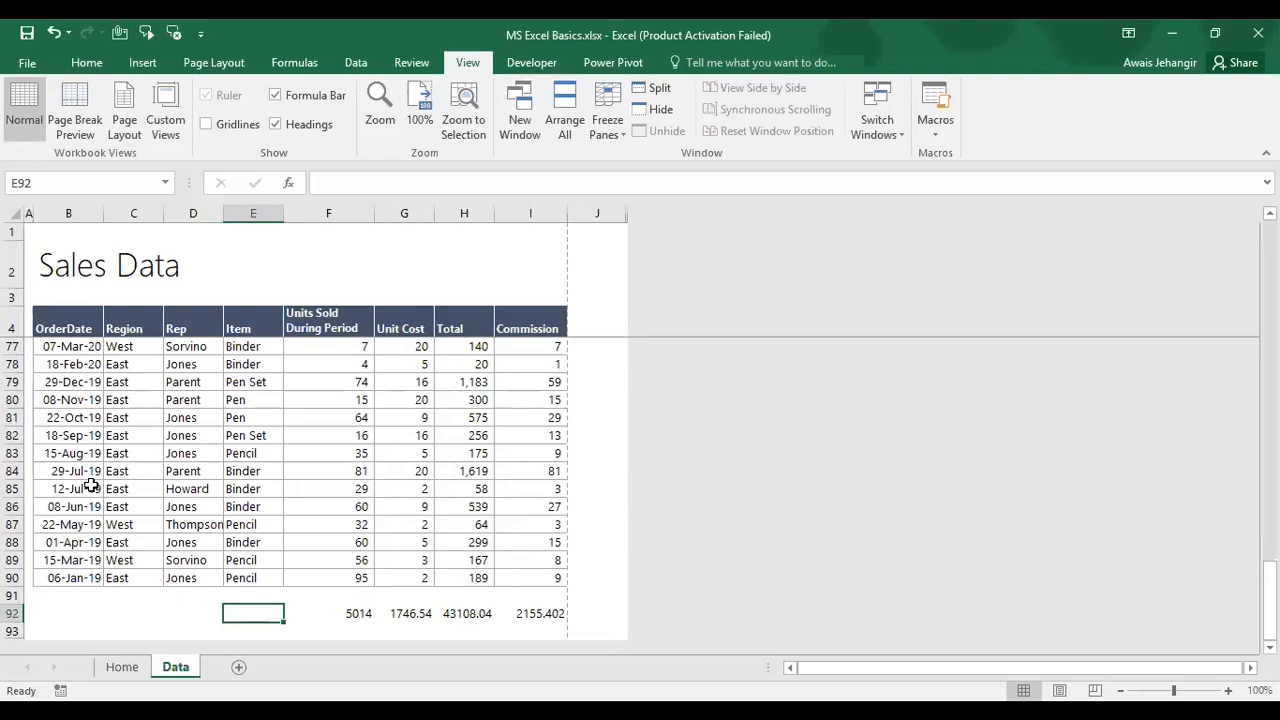
# Step: Enter 'Grand Total' in B92 and select B92:D92
pyautogui.press('Left')
pyautogui.press('Left')
pyautogui.press('Left')
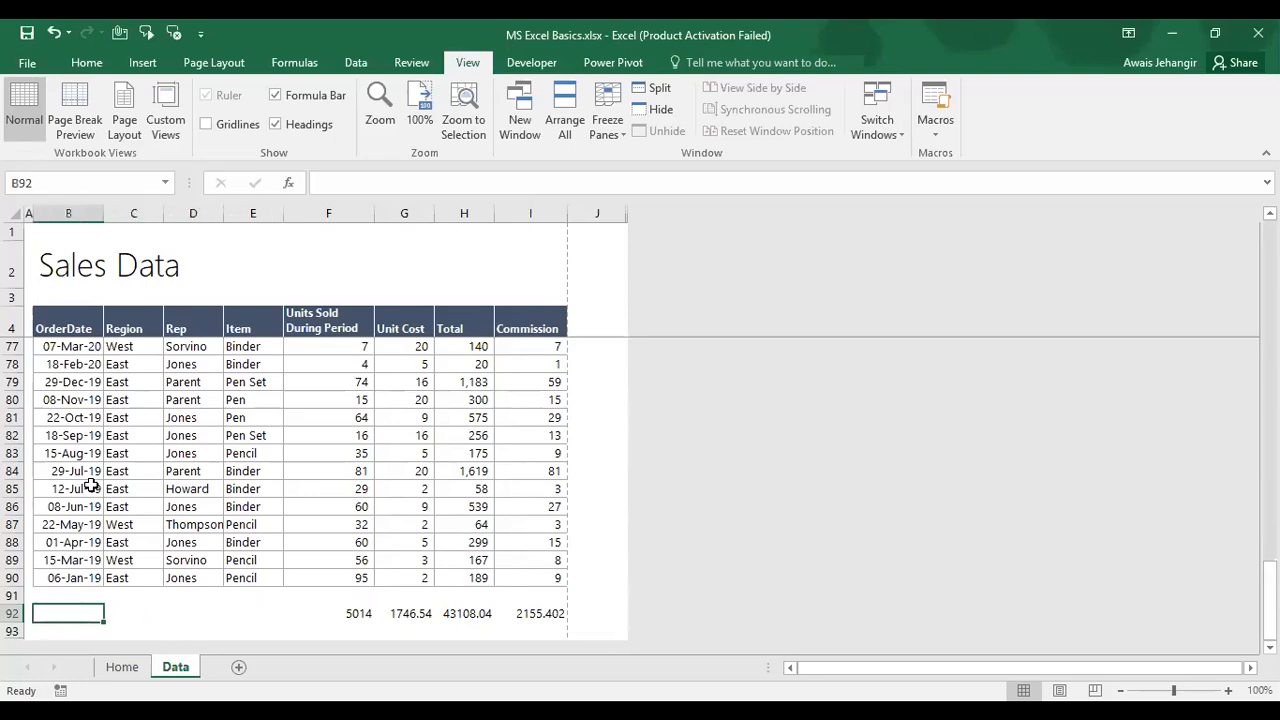
pyautogui.write('Gra')
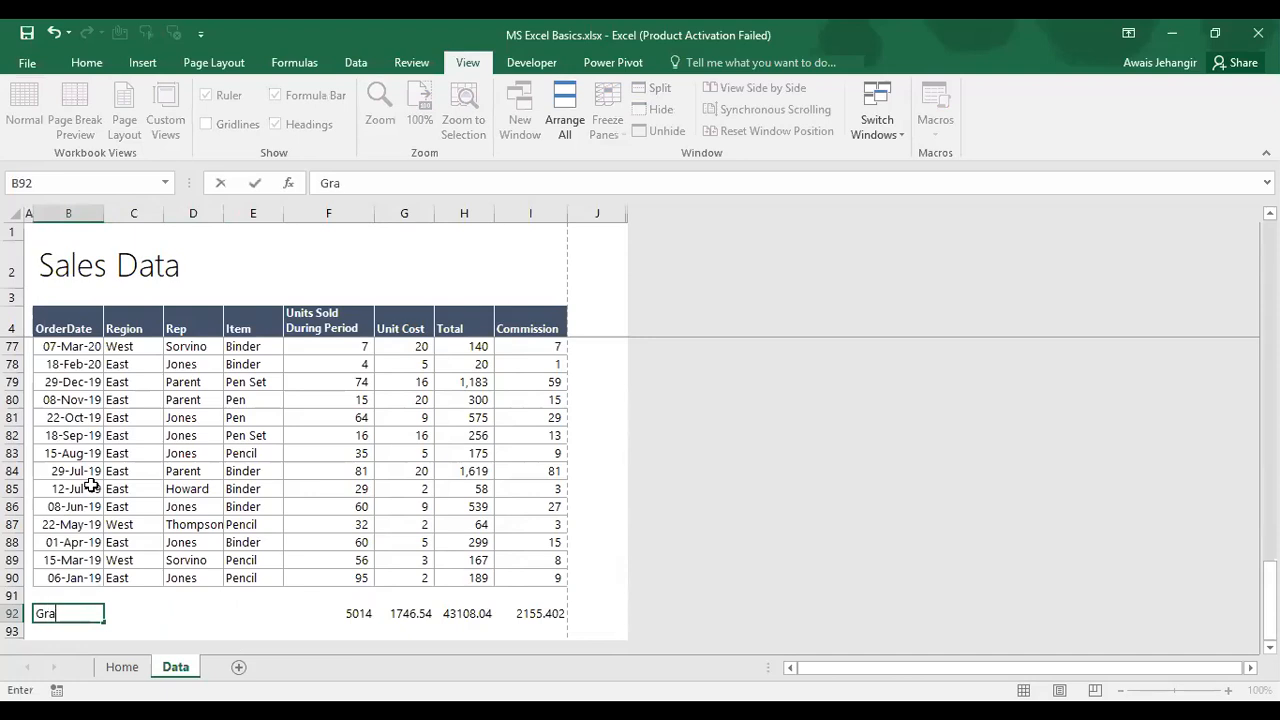
pyautogui.write('nd Total')
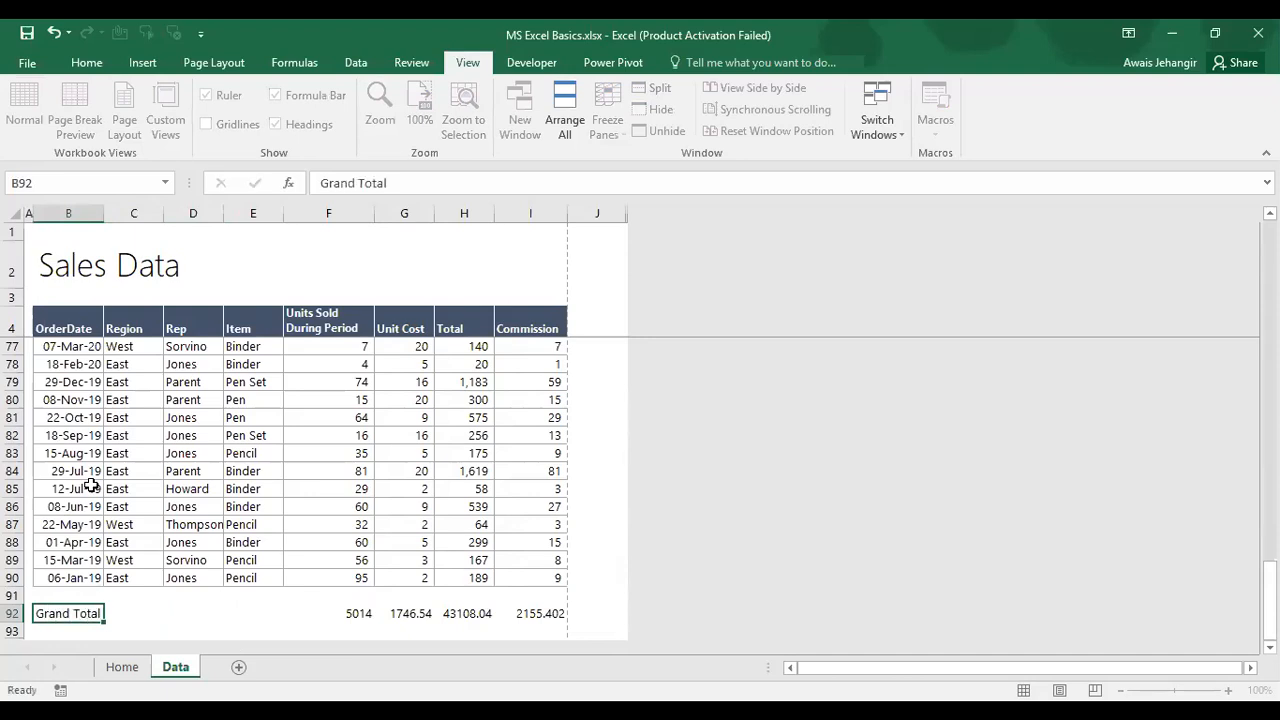
pyautogui.press('Return')
pyautogui.press('Up')
pyautogui.hotkey('shift', 'Right')
pyautogui.hotkey('shift', 'Right')
pyautogui.hotkey('shift', 'Right')
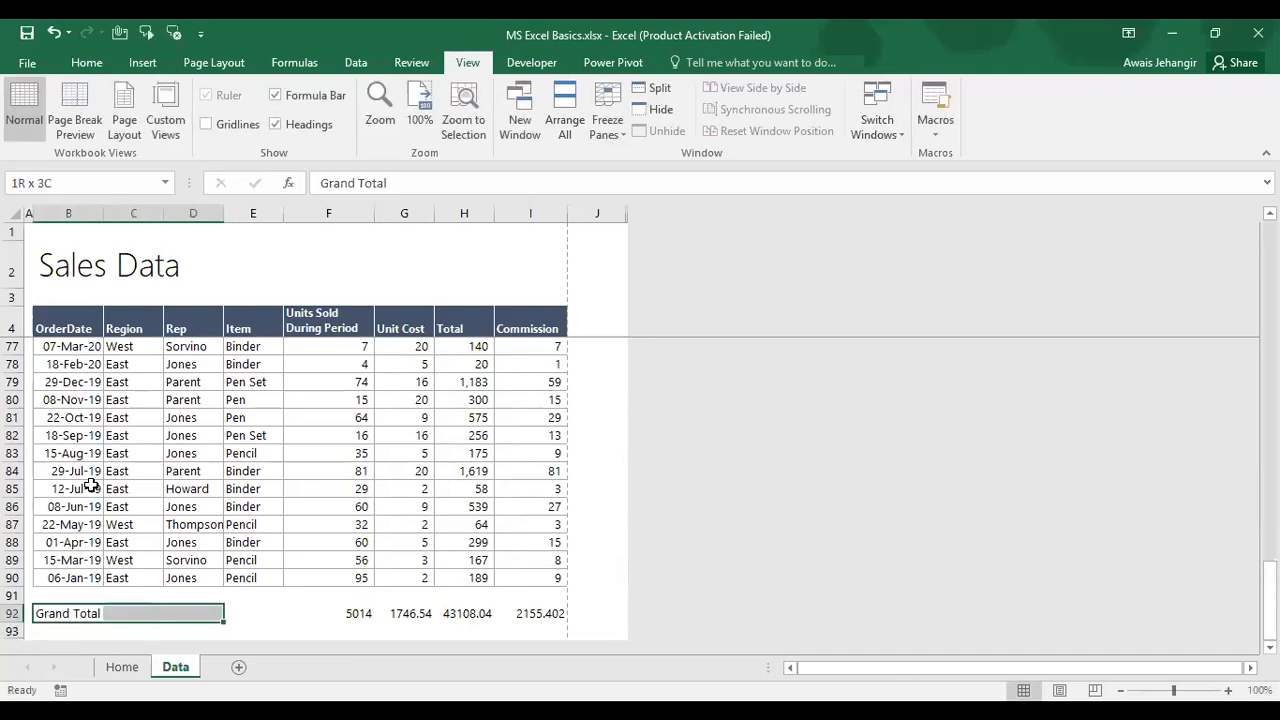
# Step: Merge and centre the label across B92:E92; make row 92 bold white on dark blue, one size smaller
pyautogui.click(88, 64)
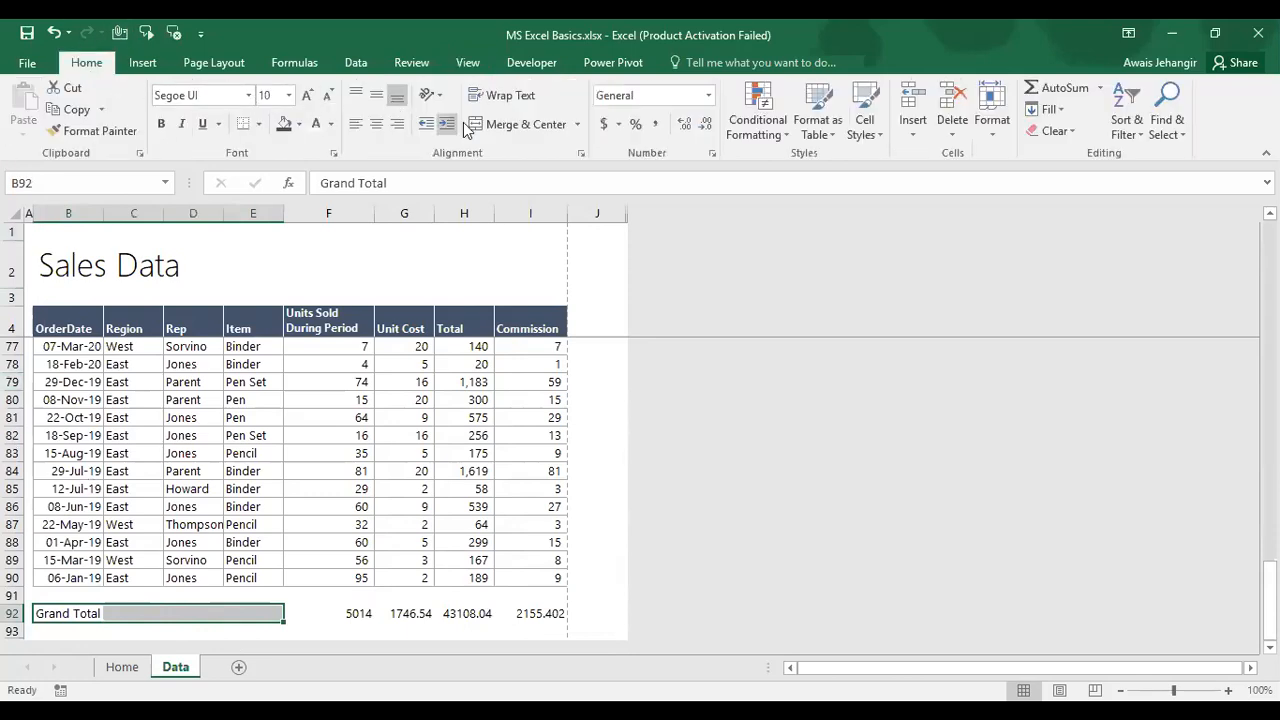
pyautogui.click(497, 125)
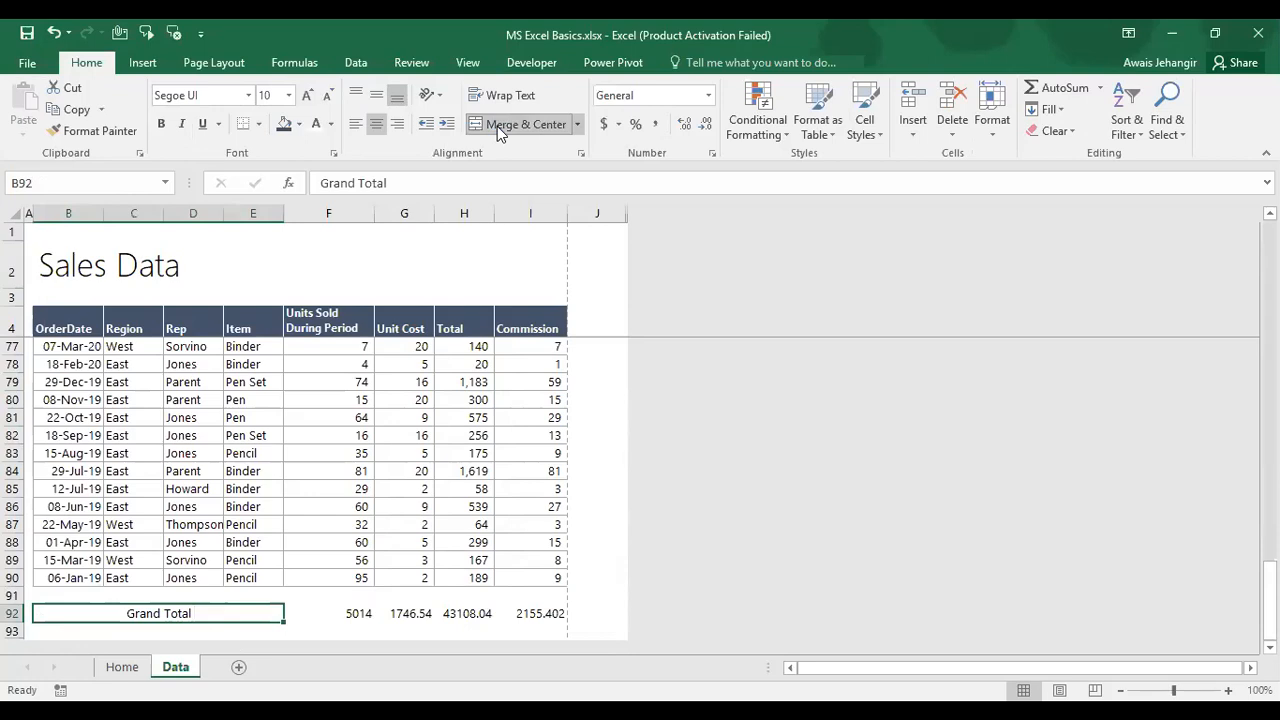
pyautogui.hotkey('shift', 'Right')
pyautogui.hotkey('shift', 'Right')
pyautogui.hotkey('shift', 'Right')
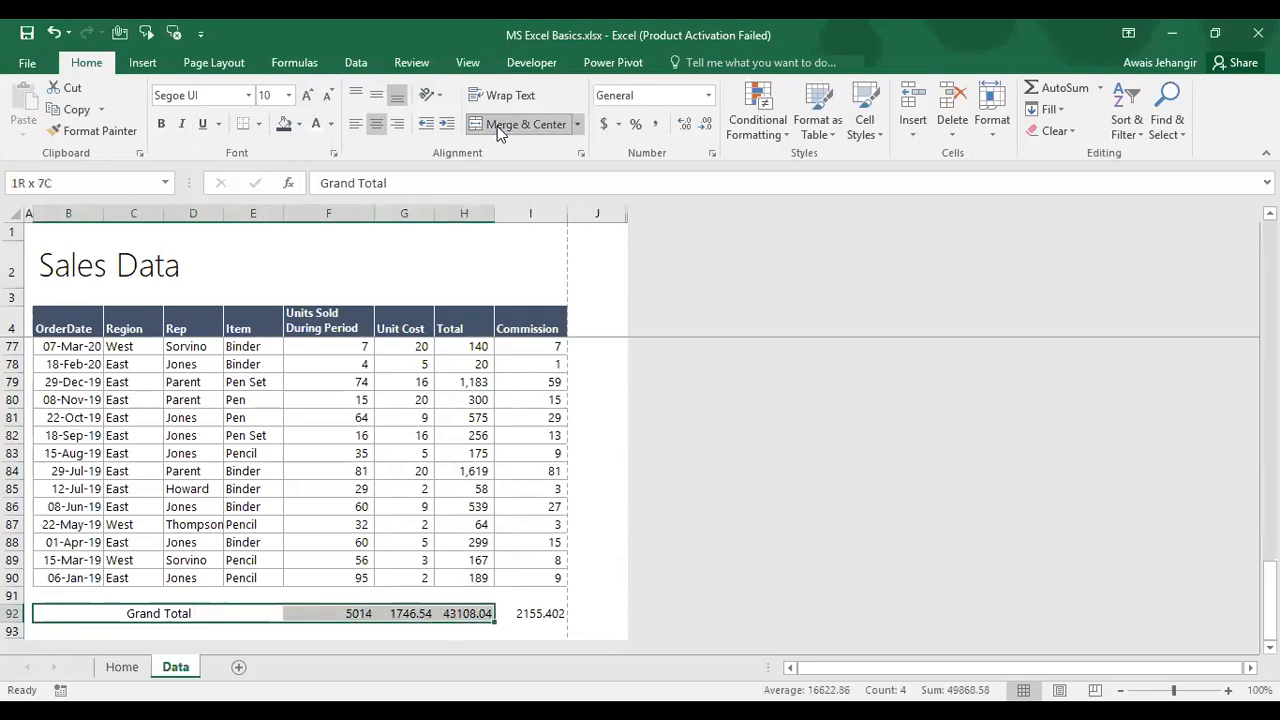
pyautogui.hotkey('shift', 'Right')
pyautogui.hotkey('ctrl', 'b')
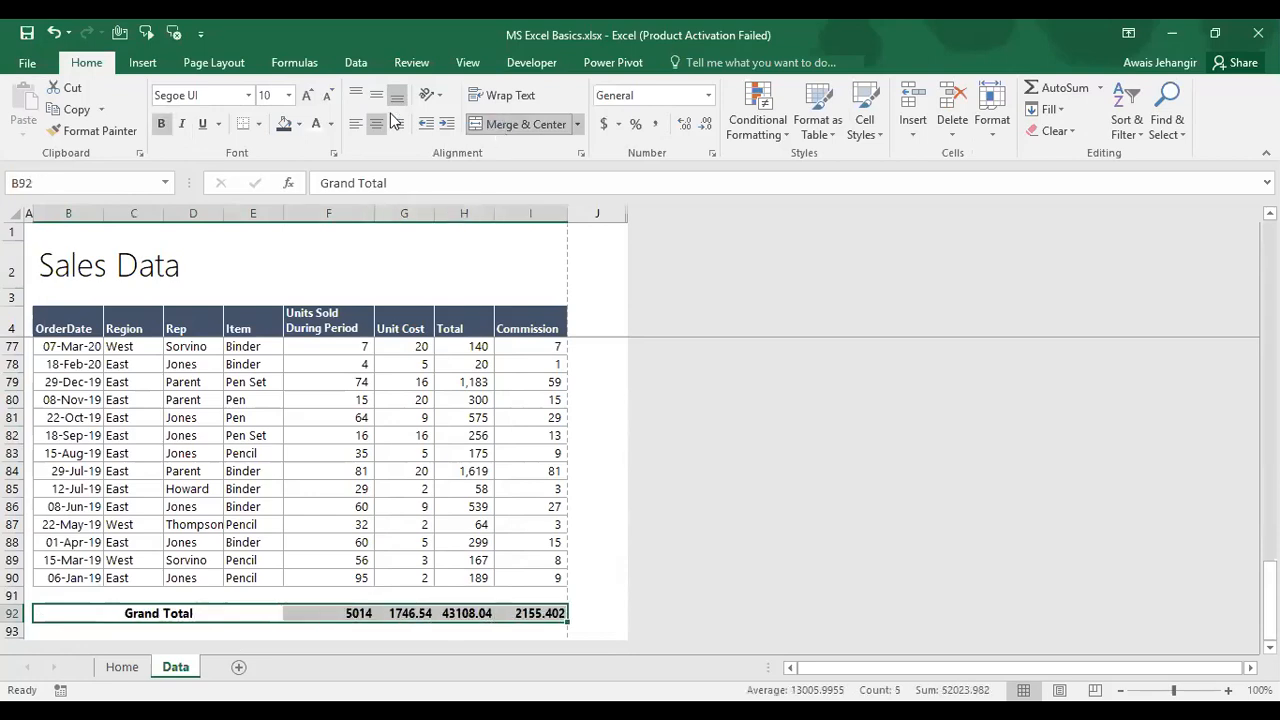
pyautogui.click(284, 124)
pyautogui.click(313, 131)
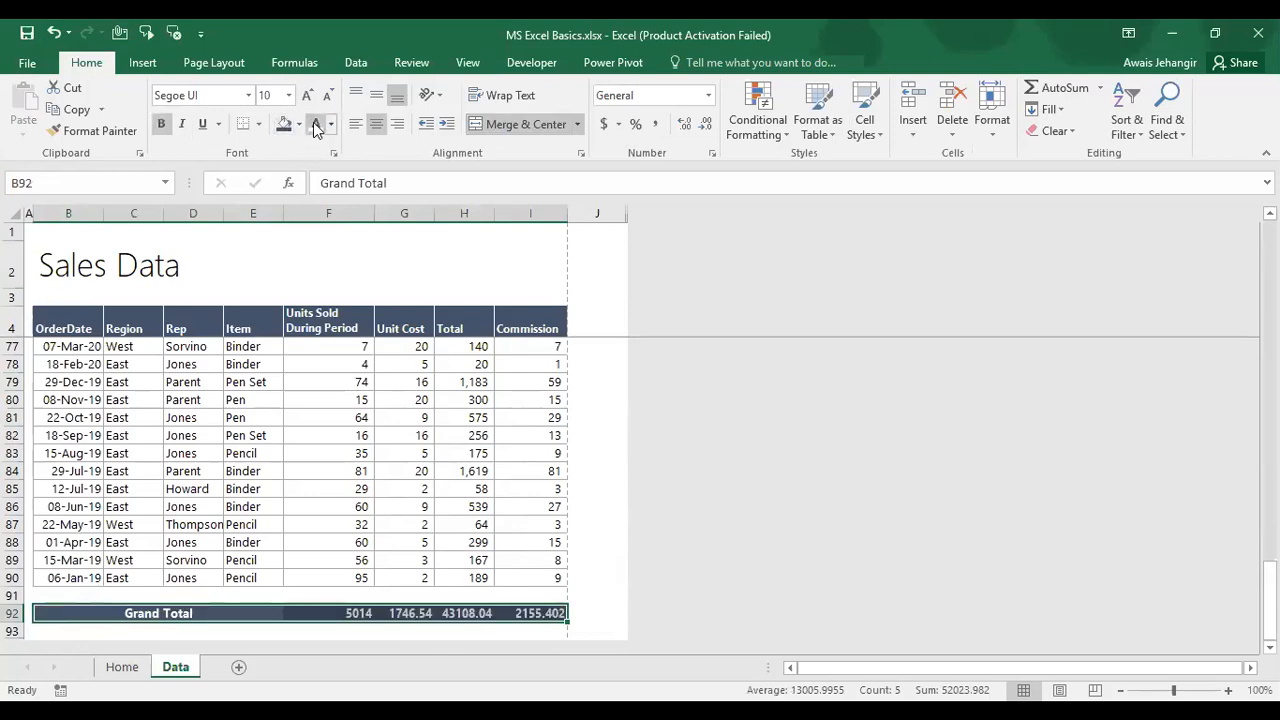
pyautogui.click(332, 99)
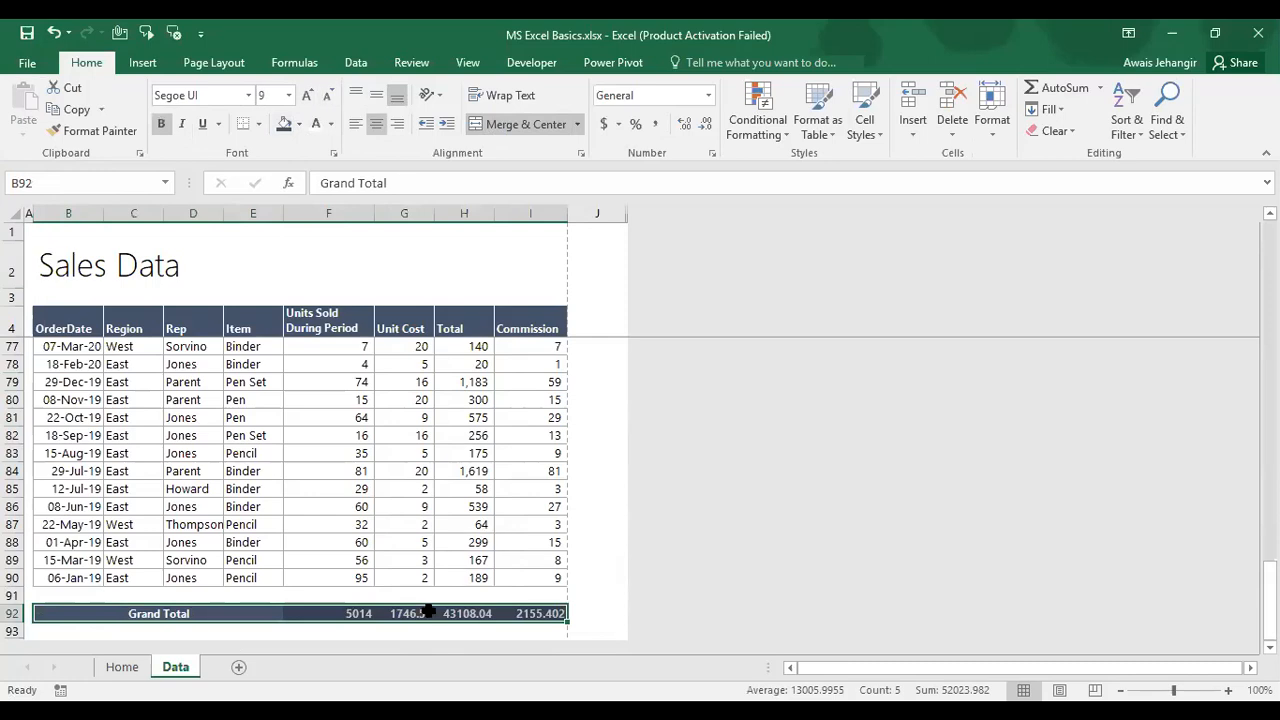
# Step: Format totals F92:I92 with thousands separators and no decimals, e.g. 5,014 and 43,108
pyautogui.click(357, 613)
pyautogui.hotkey('ctrl', 'shift', 'Right')
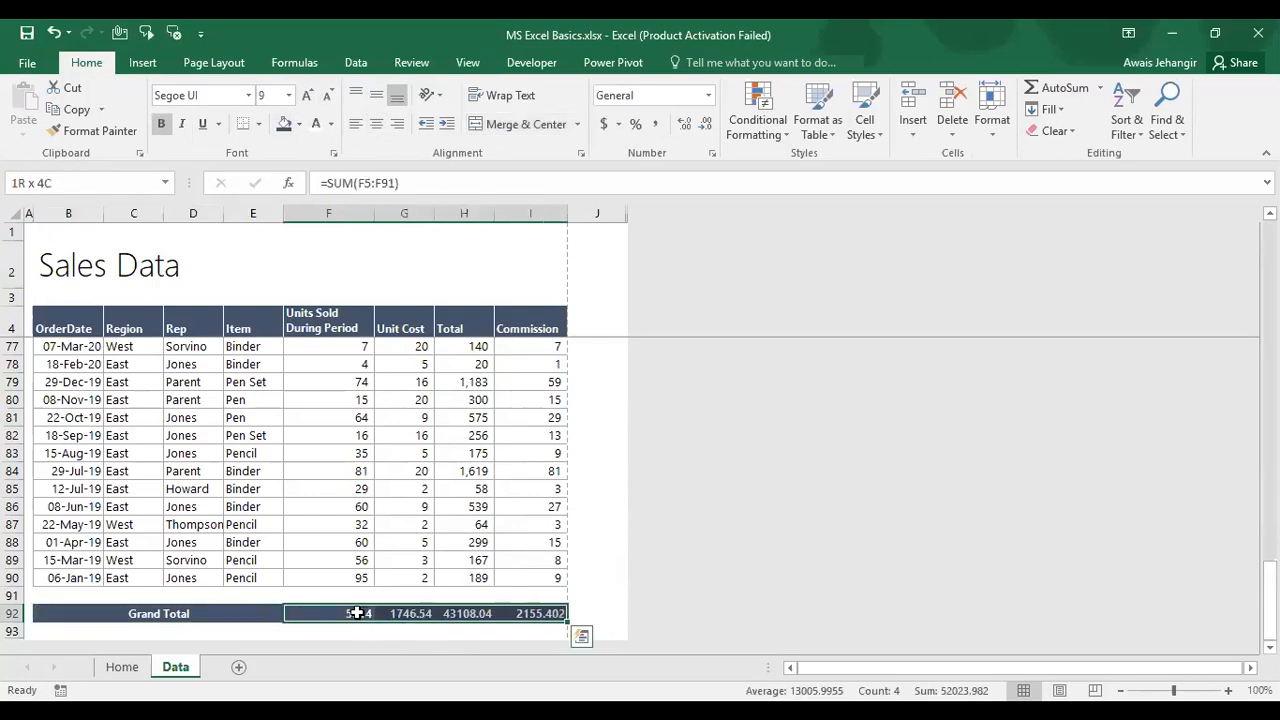
pyautogui.click(659, 130)
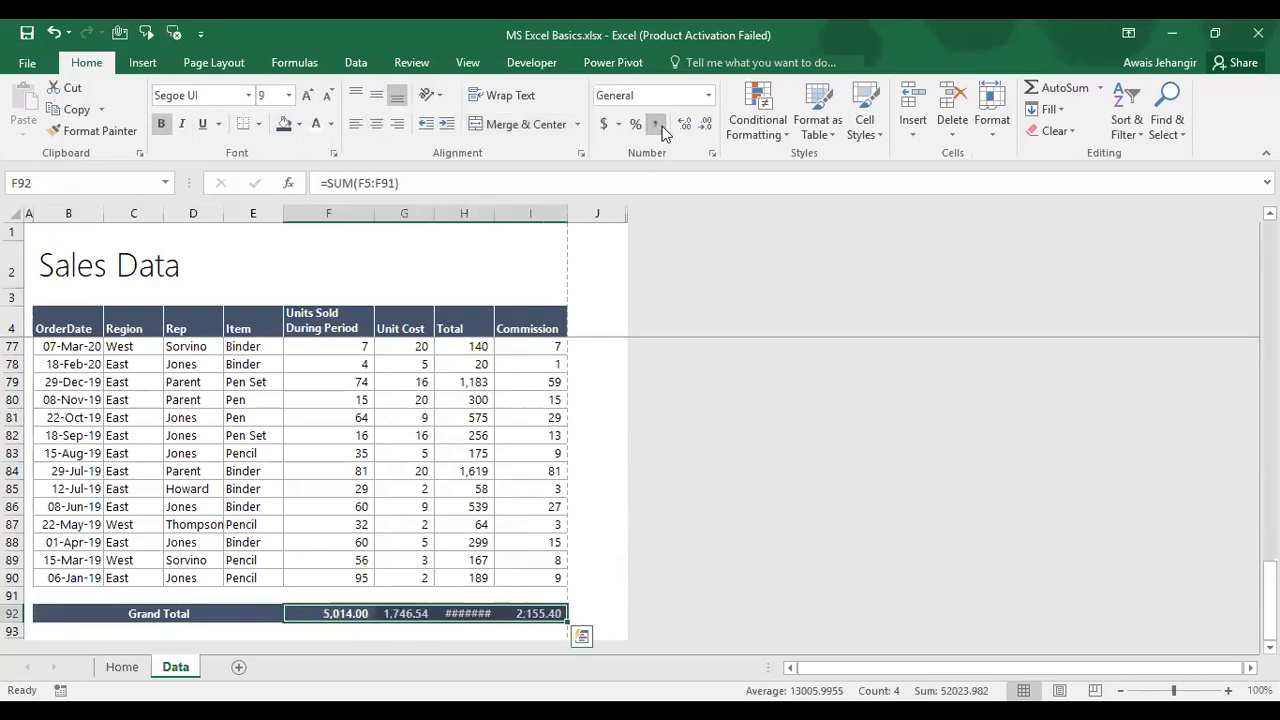
pyautogui.click(705, 128)
pyautogui.click(705, 128)
pyautogui.click(363, 561)
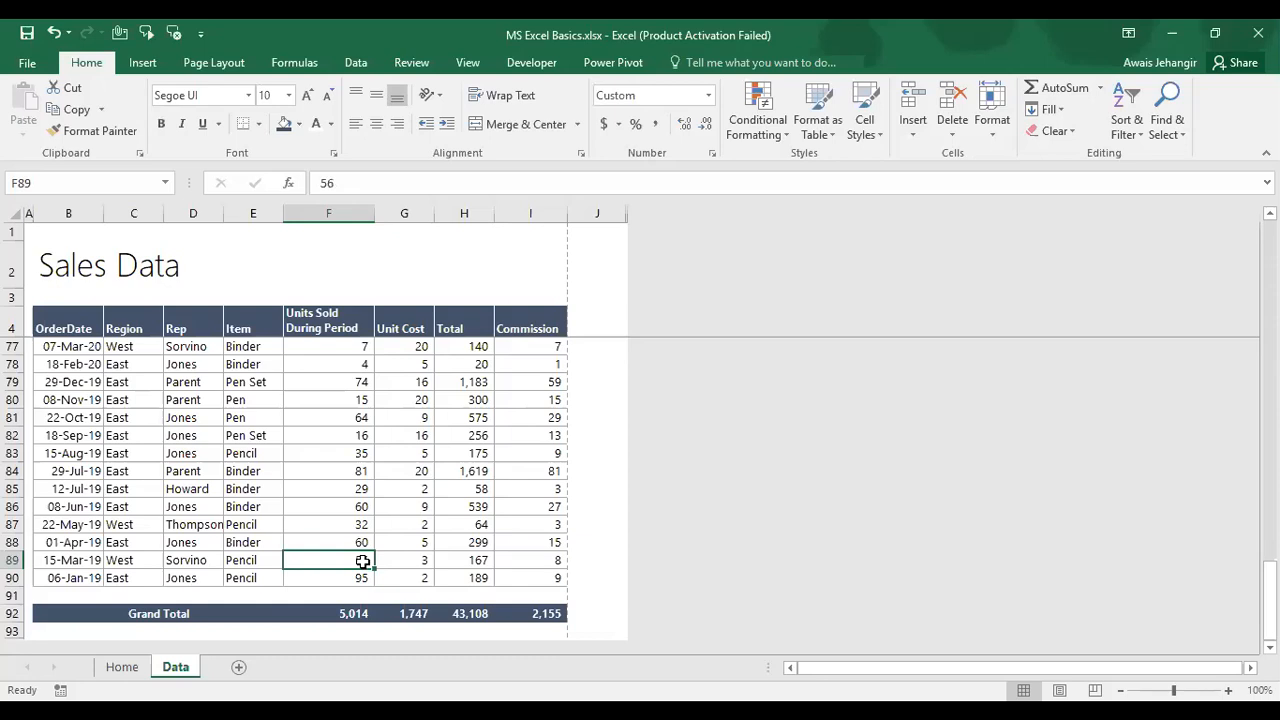
# Step: Select the Grand Total row B92:I92 below the last data row
pyautogui.hotkey('ctrl', 'Up')
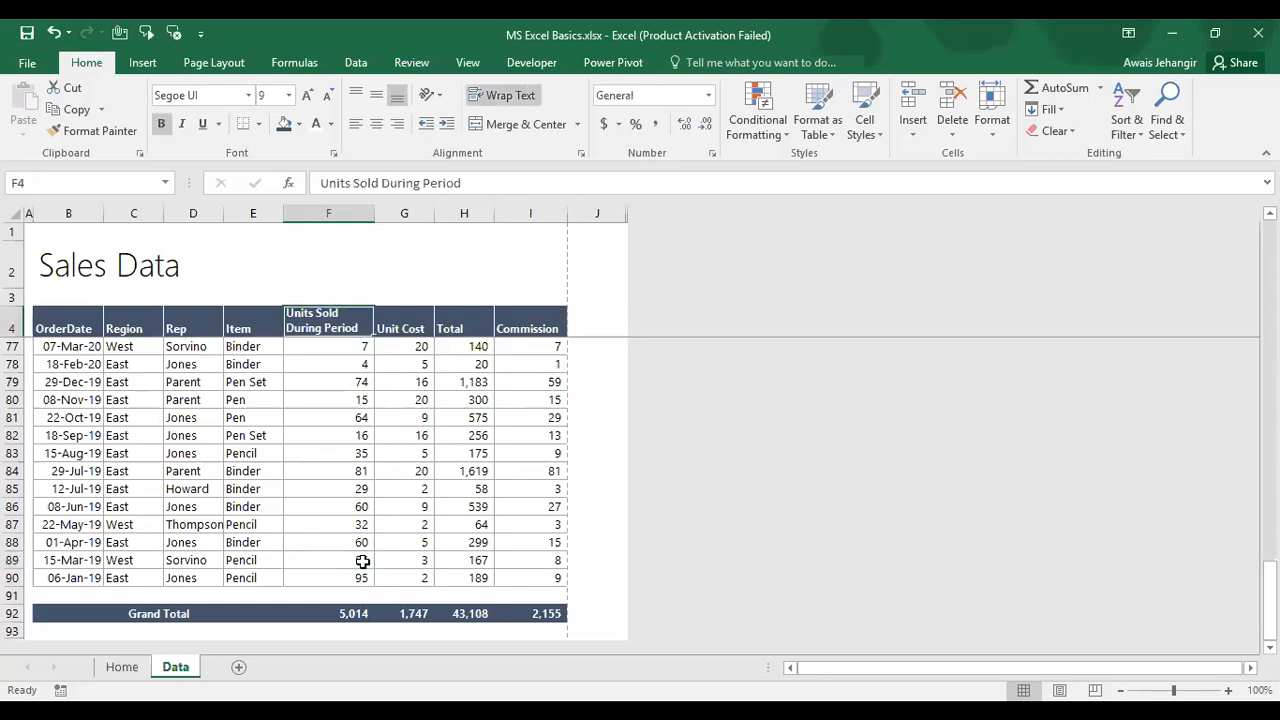
pyautogui.press('Down')
pyautogui.press('Up')
pyautogui.press('Left')
pyautogui.press('Left')
pyautogui.press('Left')
pyautogui.press('Left')
pyautogui.press('Down')
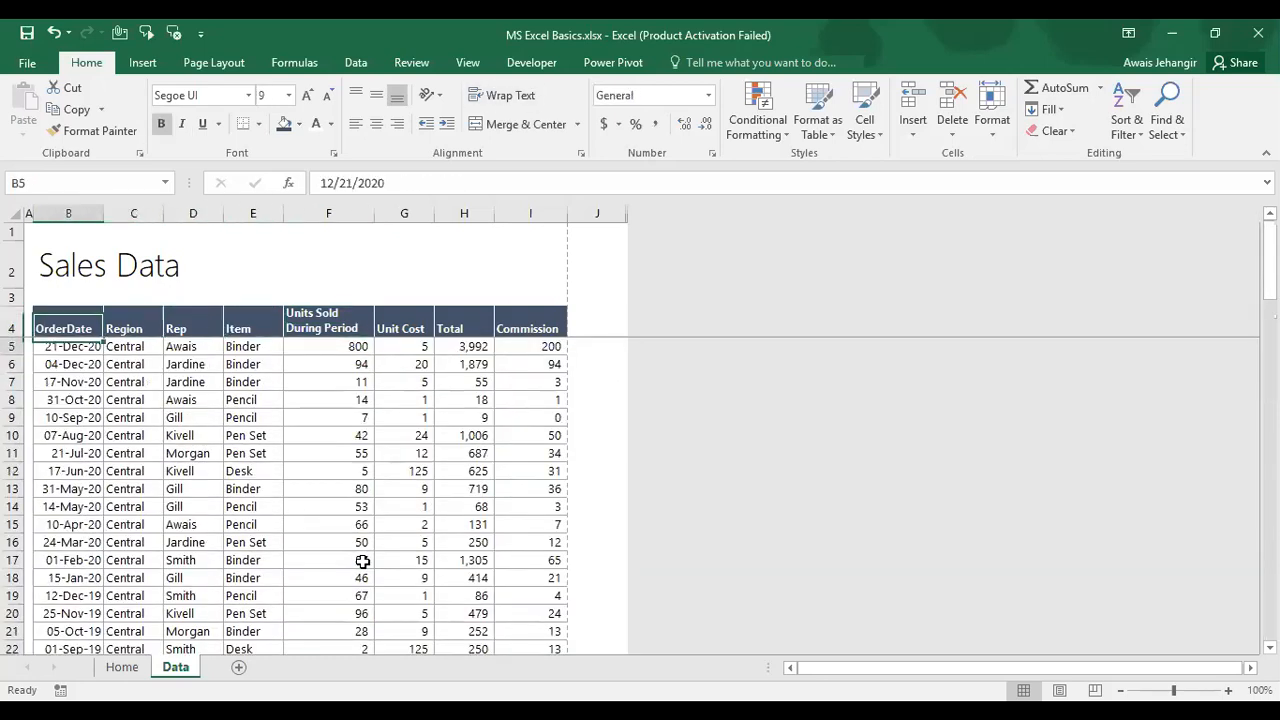
pyautogui.hotkey('ctrl', 'Down')
pyautogui.press('Down')
pyautogui.press('Down')
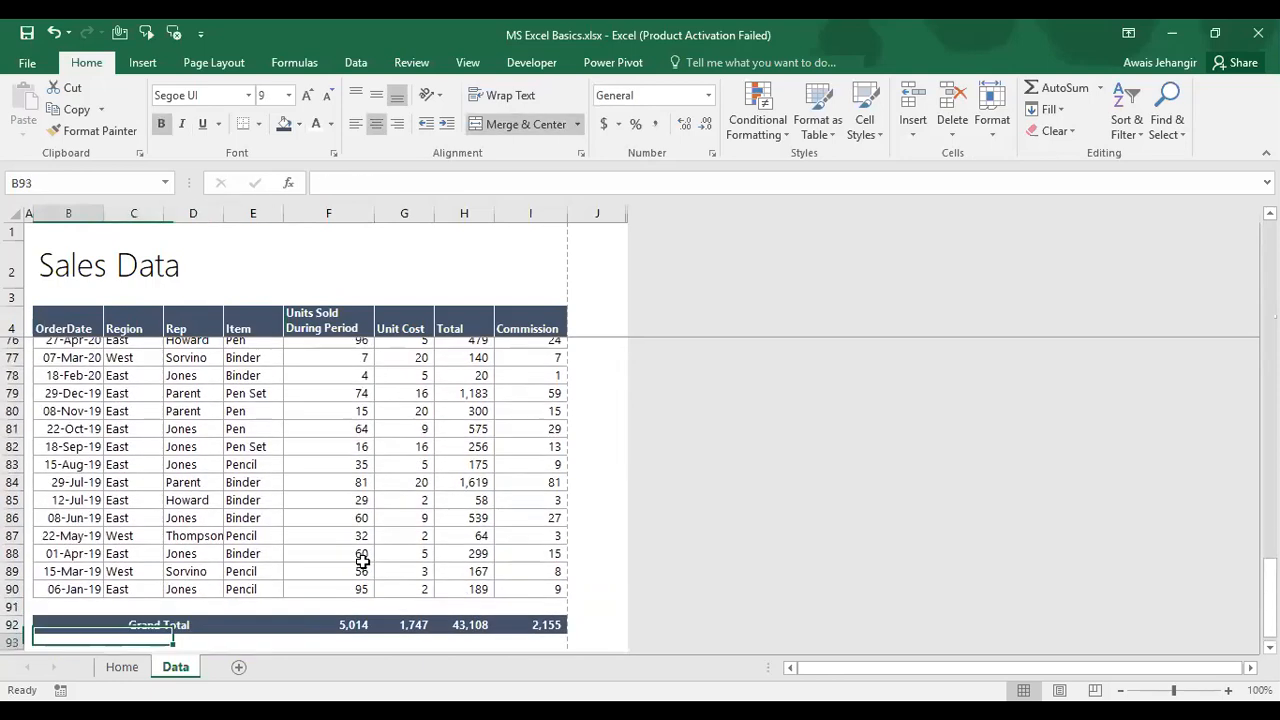
pyautogui.press('Up')
pyautogui.press('Up')
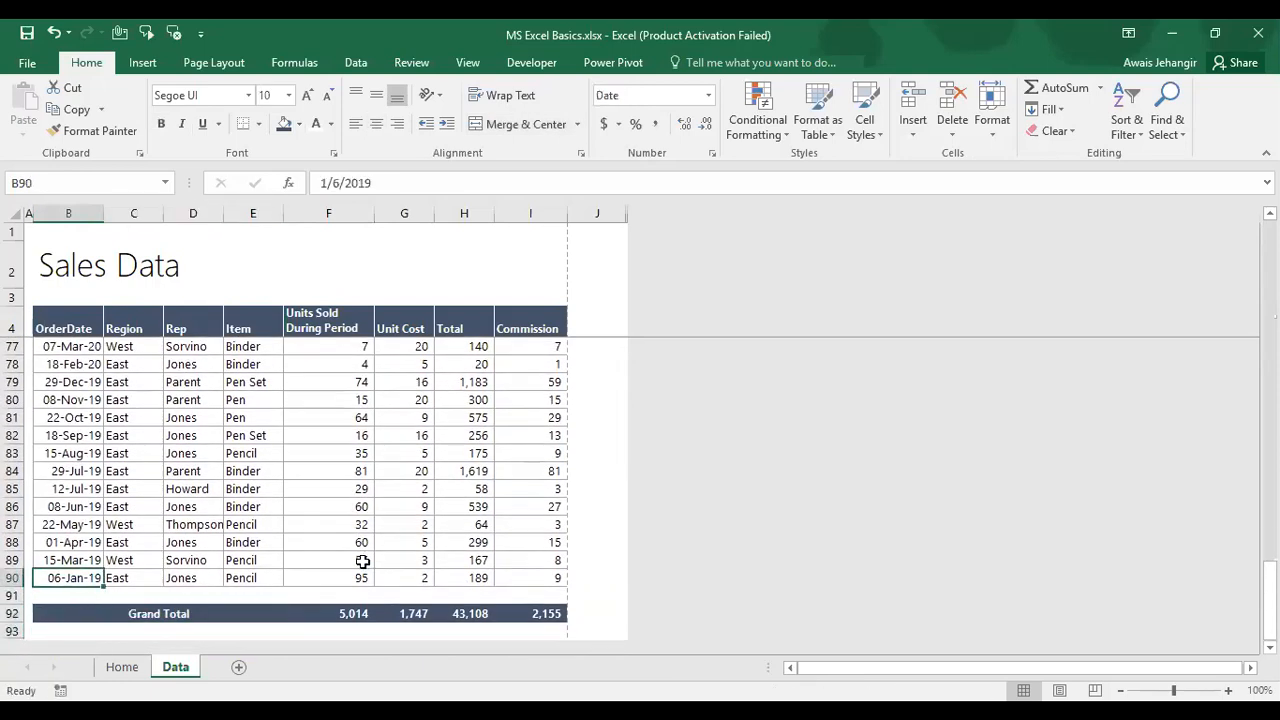
pyautogui.press('Down')
pyautogui.press('Down')
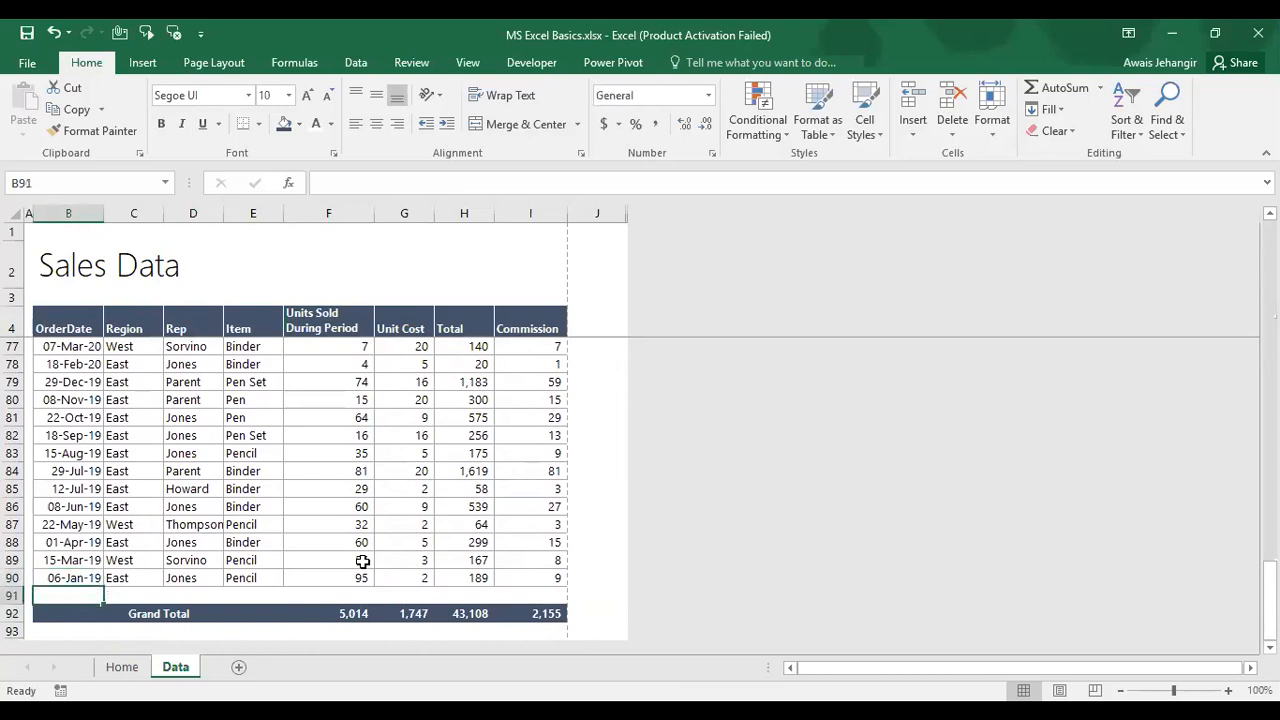
pyautogui.hotkey('shift', 'Right')
pyautogui.hotkey('shift', 'Right')
pyautogui.hotkey('shift', 'Right')
pyautogui.hotkey('shift', 'Right')
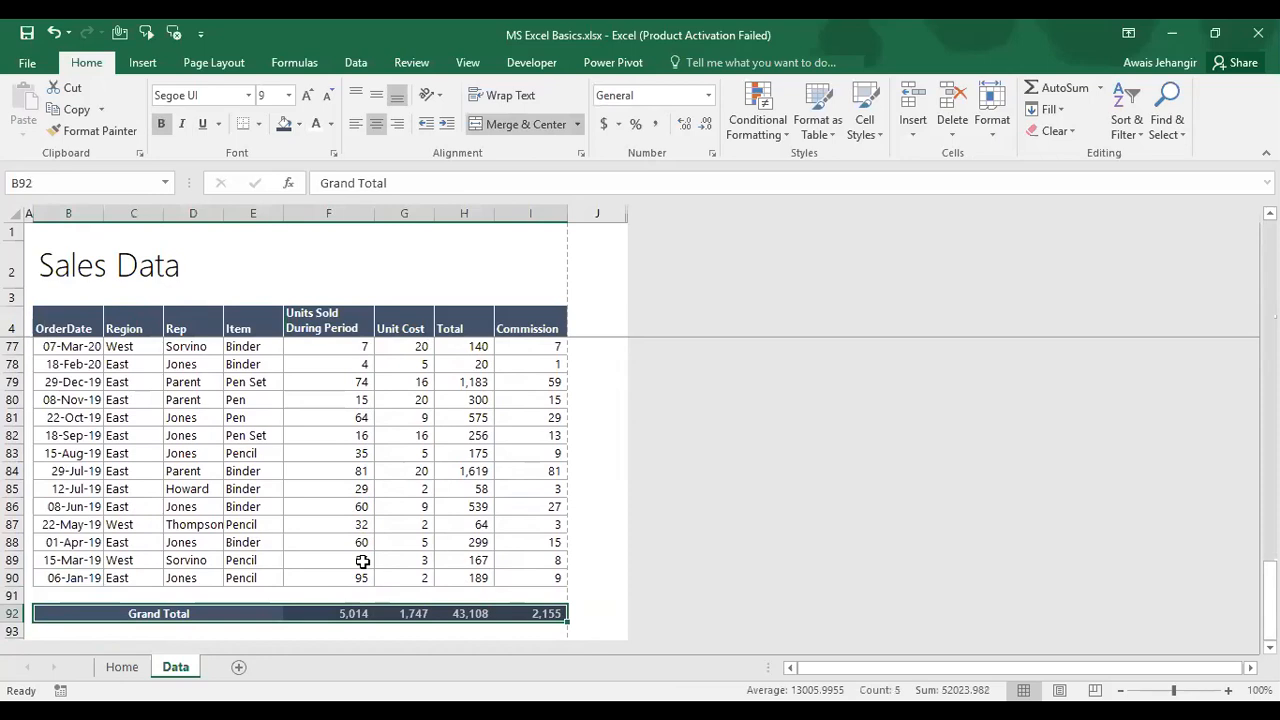
# Step: Open Format Cells for the selected row with Ctrl+1 and show its Alignment settings
pyautogui.hotkey('ctrl', '1')
pyautogui.moveTo(358, 230); pyautogui.dragTo(455, 44)
pyautogui.click(337, 88)
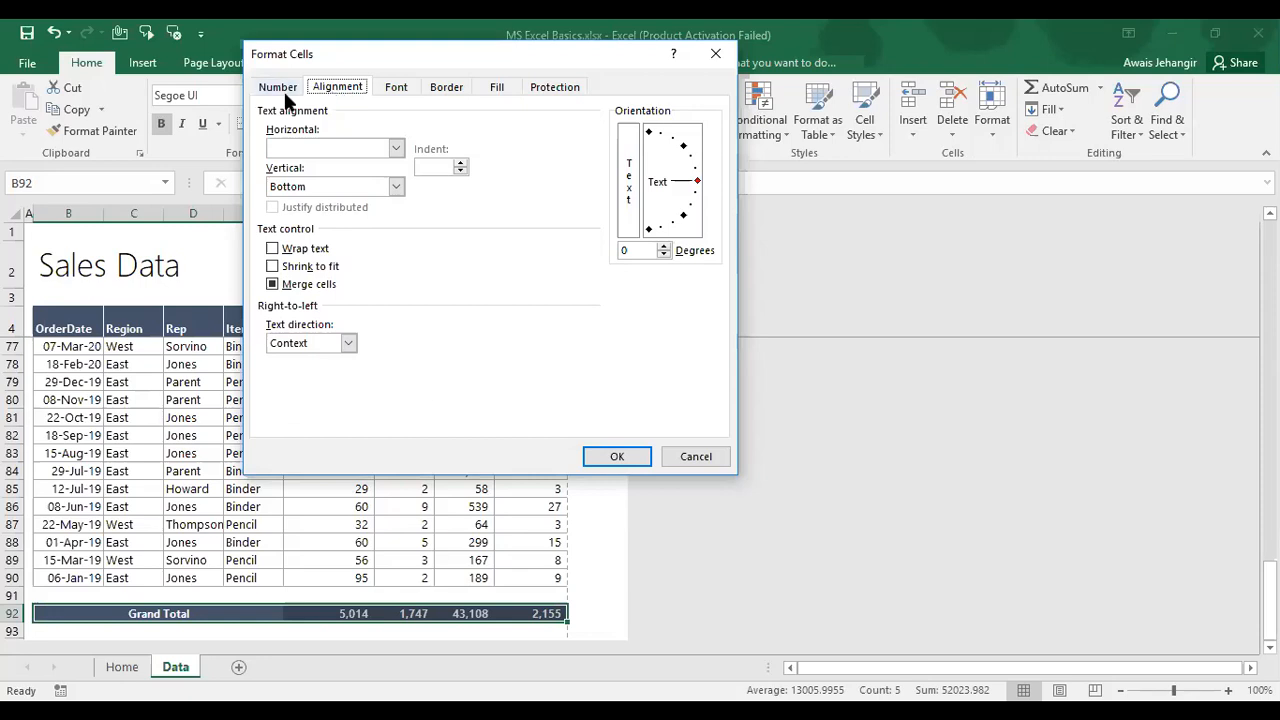
# Step: Add white inside vertical borders to the Grand Total row, then jump from H86 to the top of the Total column
pyautogui.click(445, 88)
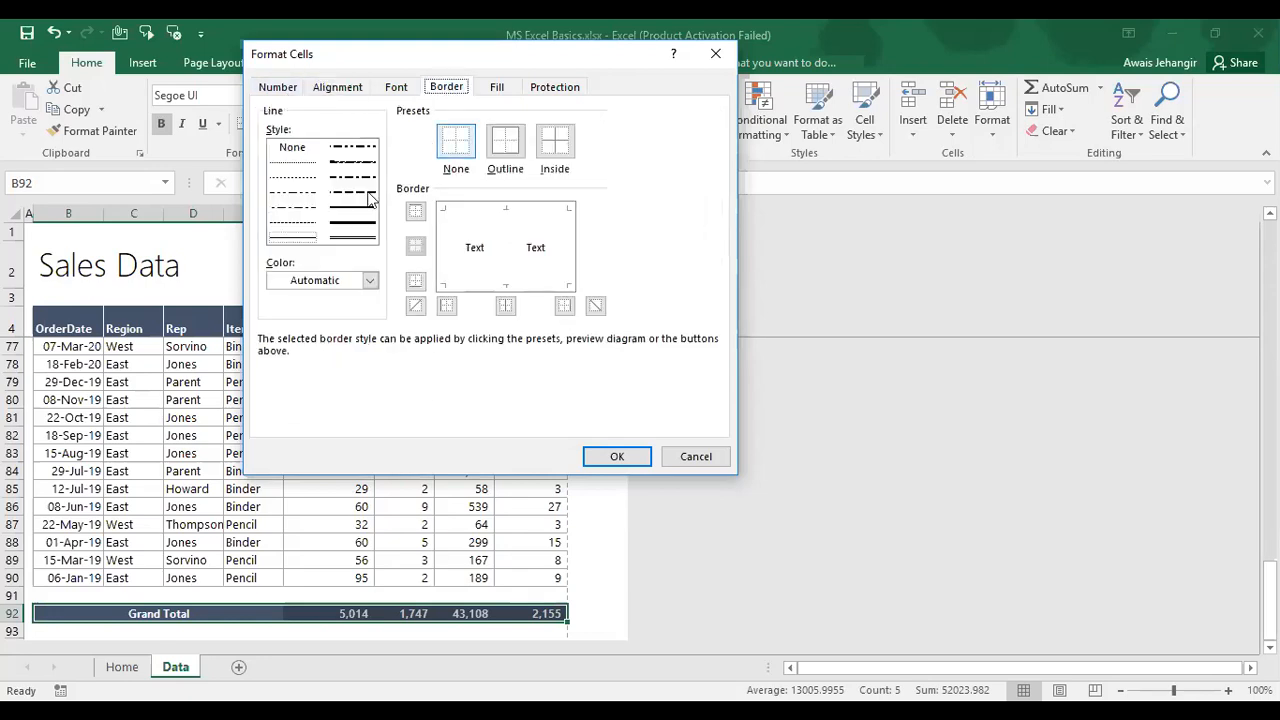
pyautogui.click(367, 281)
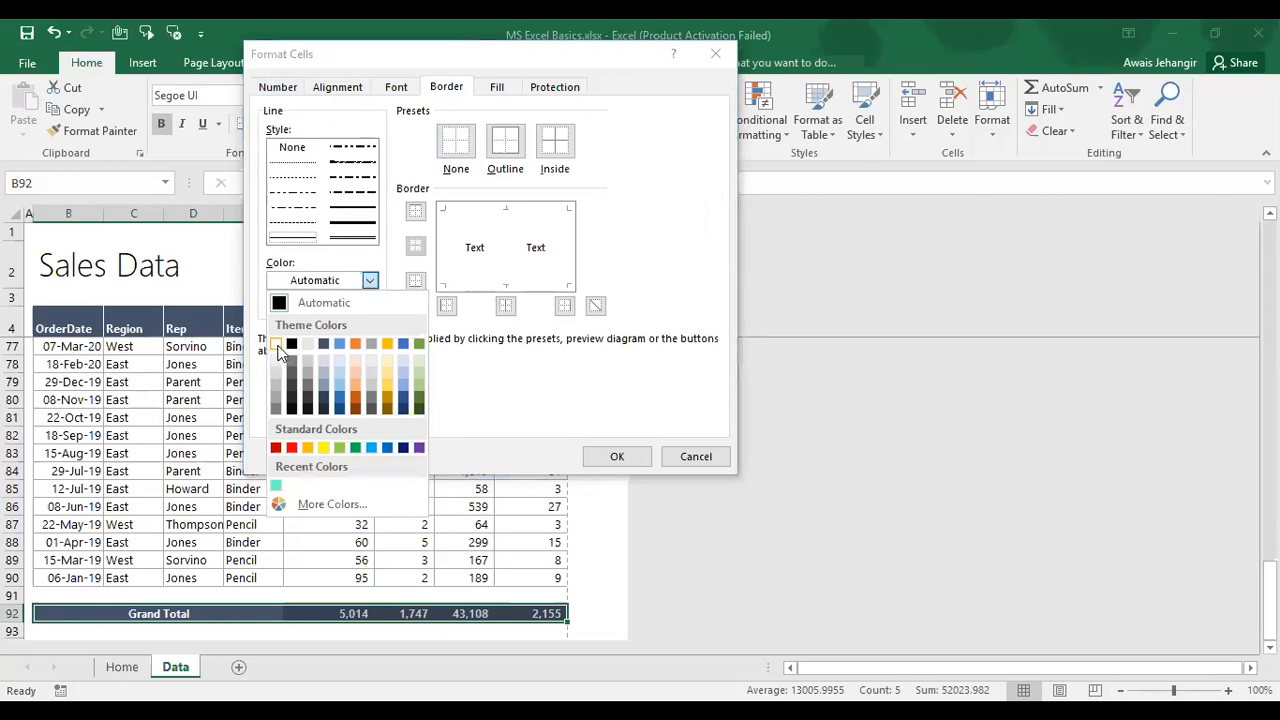
pyautogui.click(278, 347)
pyautogui.click(508, 307)
pyautogui.click(640, 456)
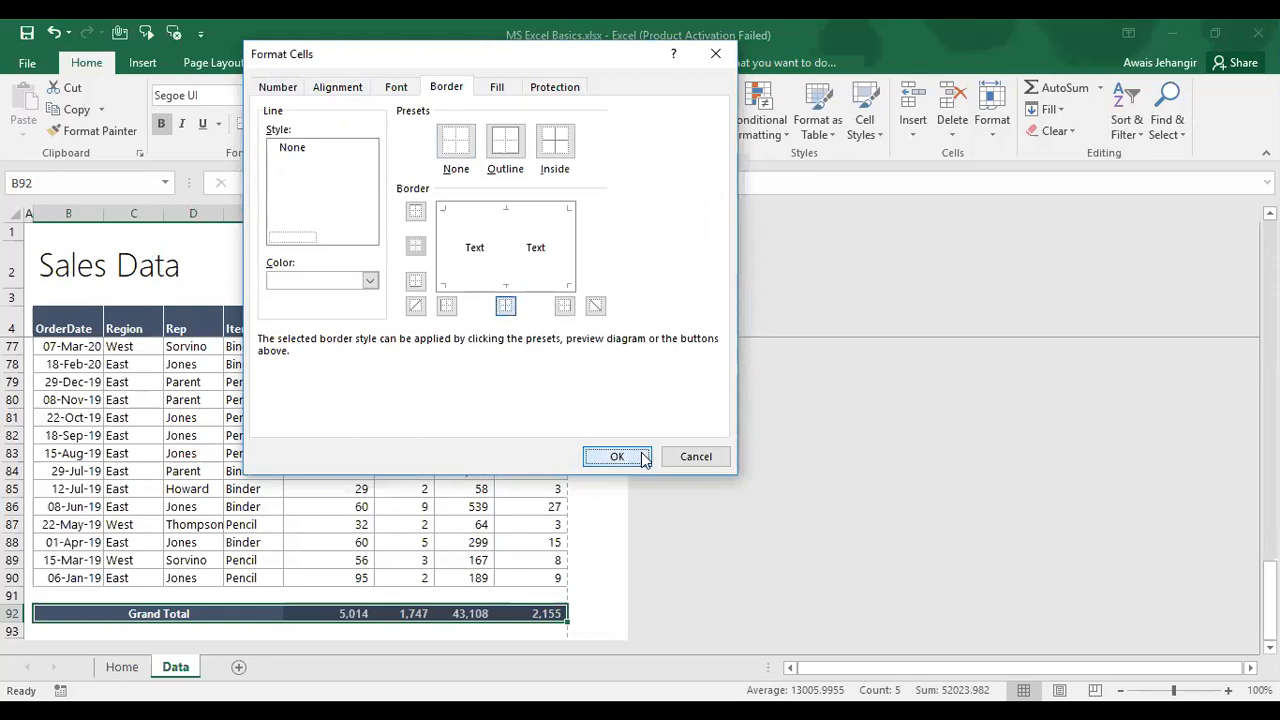
pyautogui.click(436, 512)
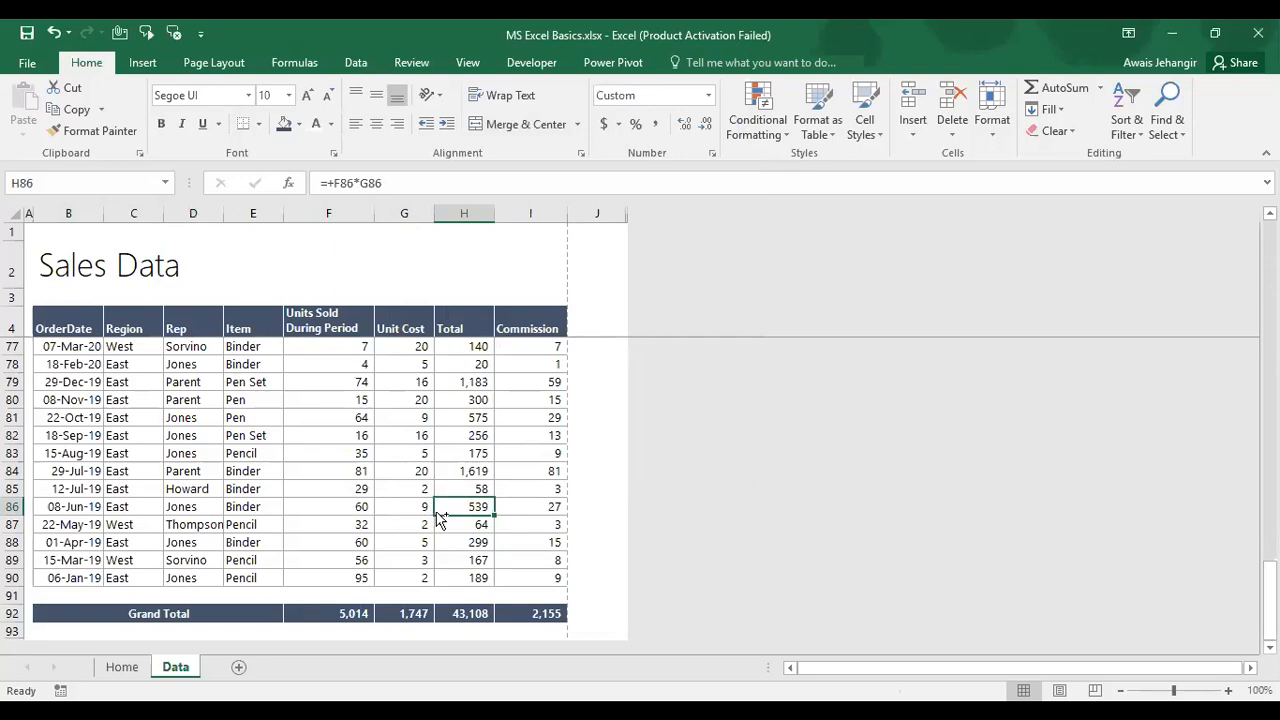
pyautogui.hotkey('ctrl', 'Up')
pyautogui.press('Down')
pyautogui.press('Up')
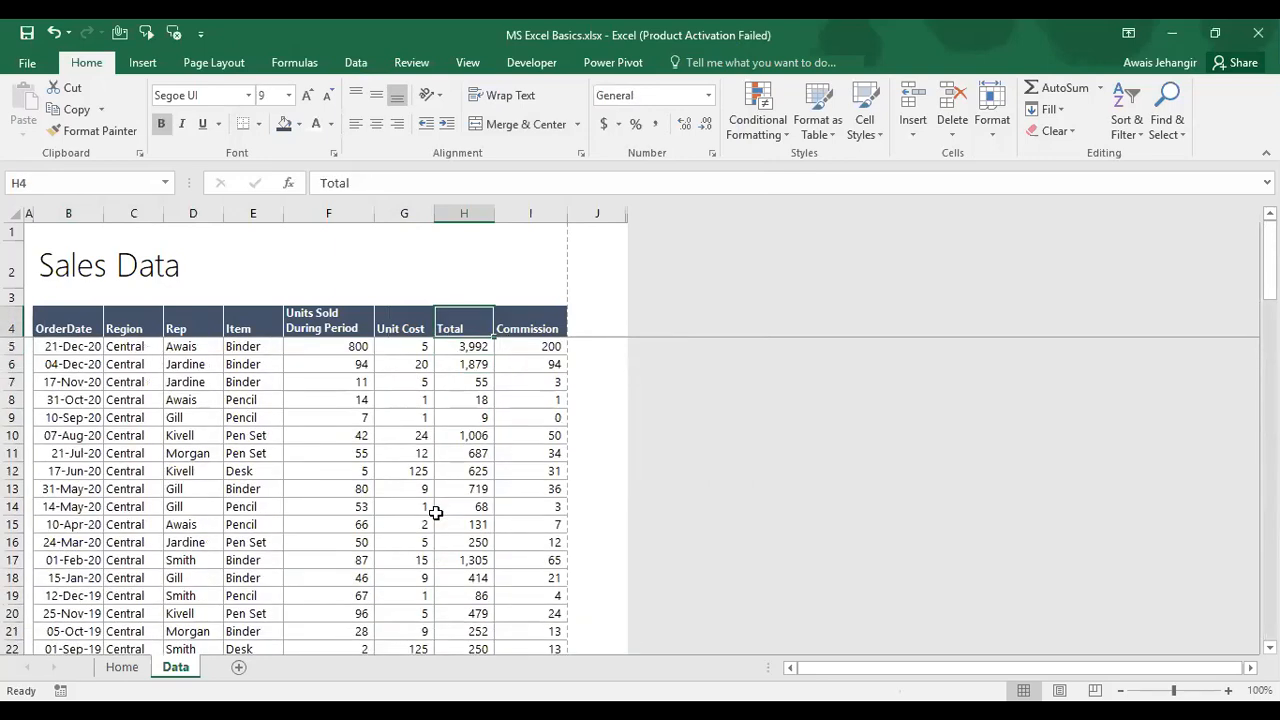
pyautogui.click(370, 256)
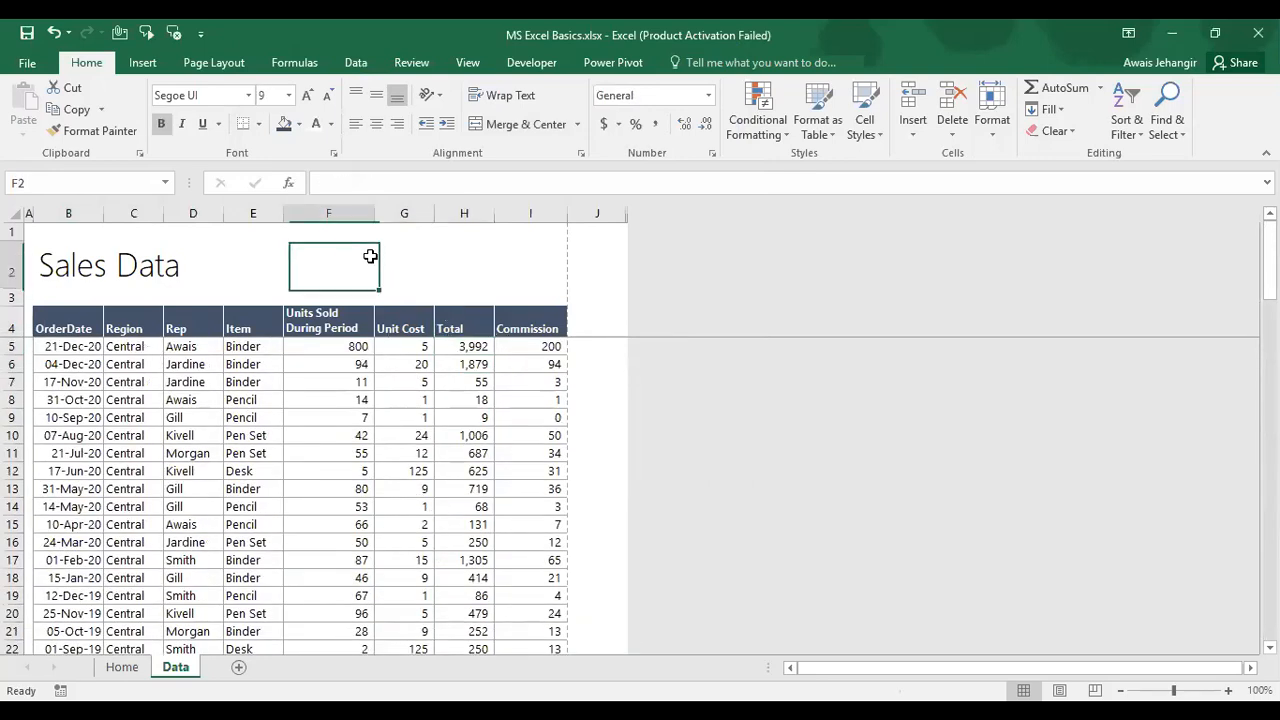
pyautogui.rightClick(370, 256)
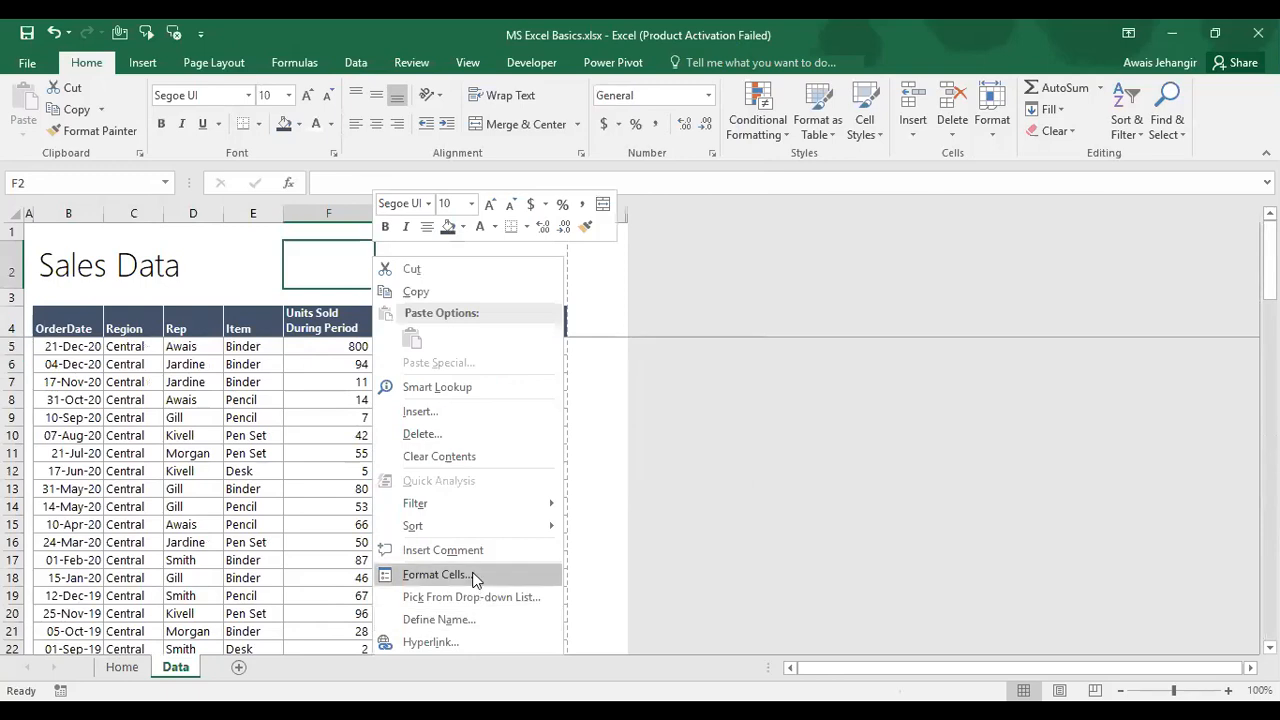
pyautogui.click(474, 576)
pyautogui.click(261, 305)
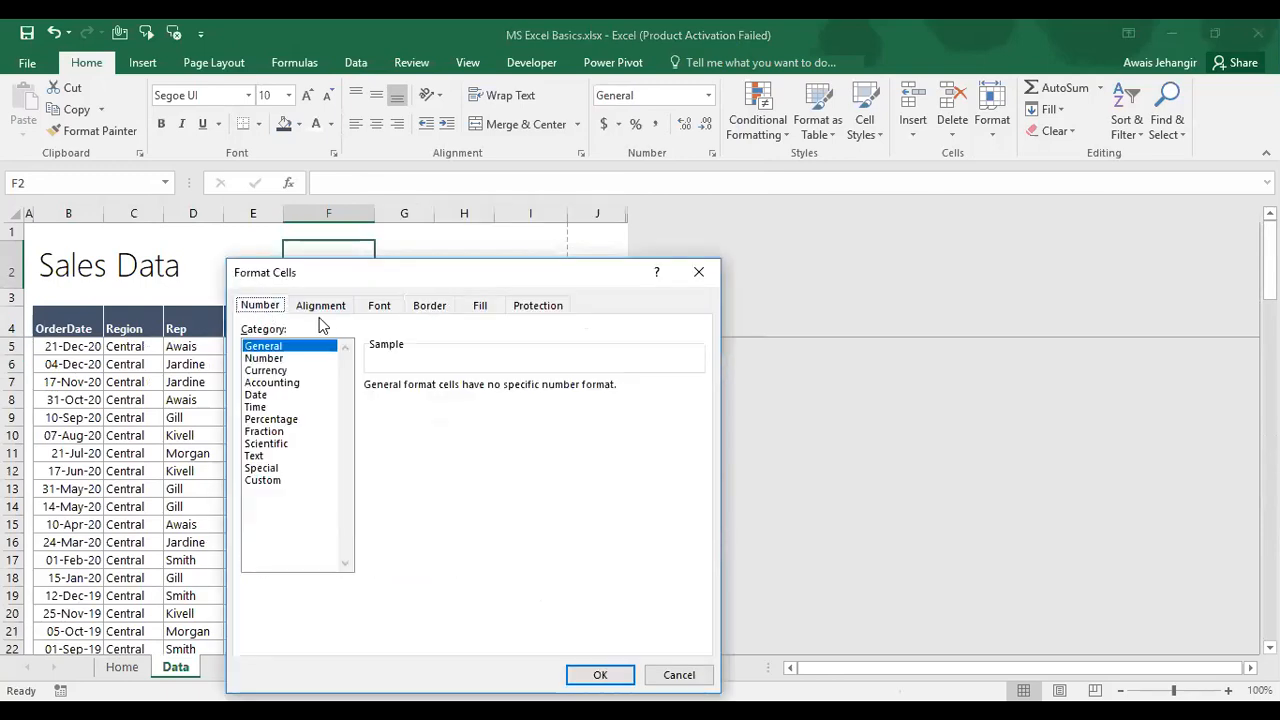
pyautogui.click(322, 308)
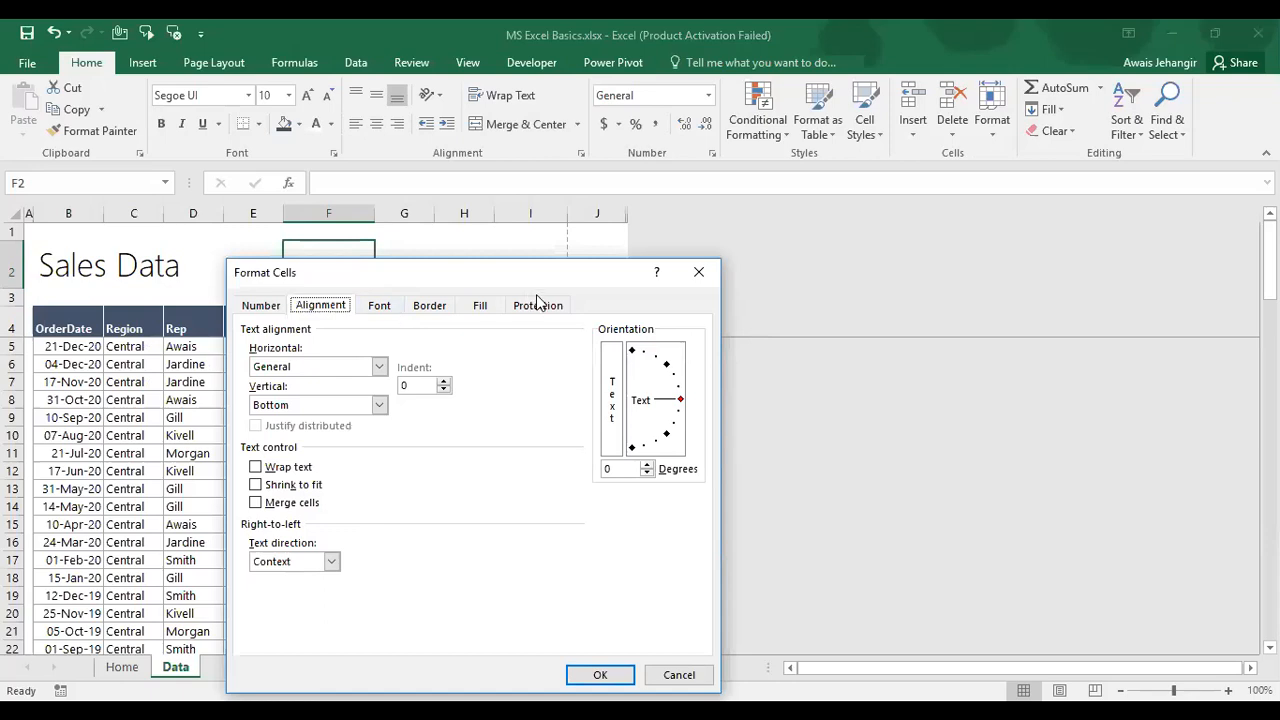
pyautogui.moveTo(493, 270); pyautogui.dragTo(331, 345)
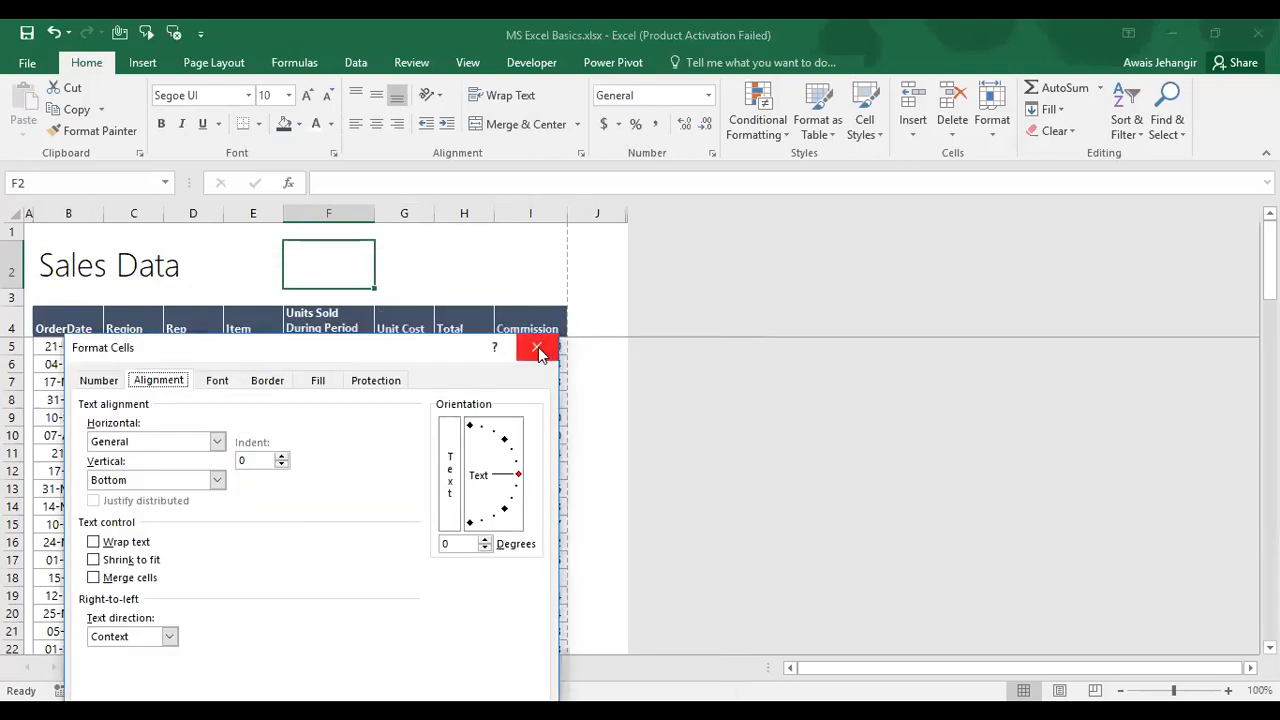
pyautogui.click(538, 347)
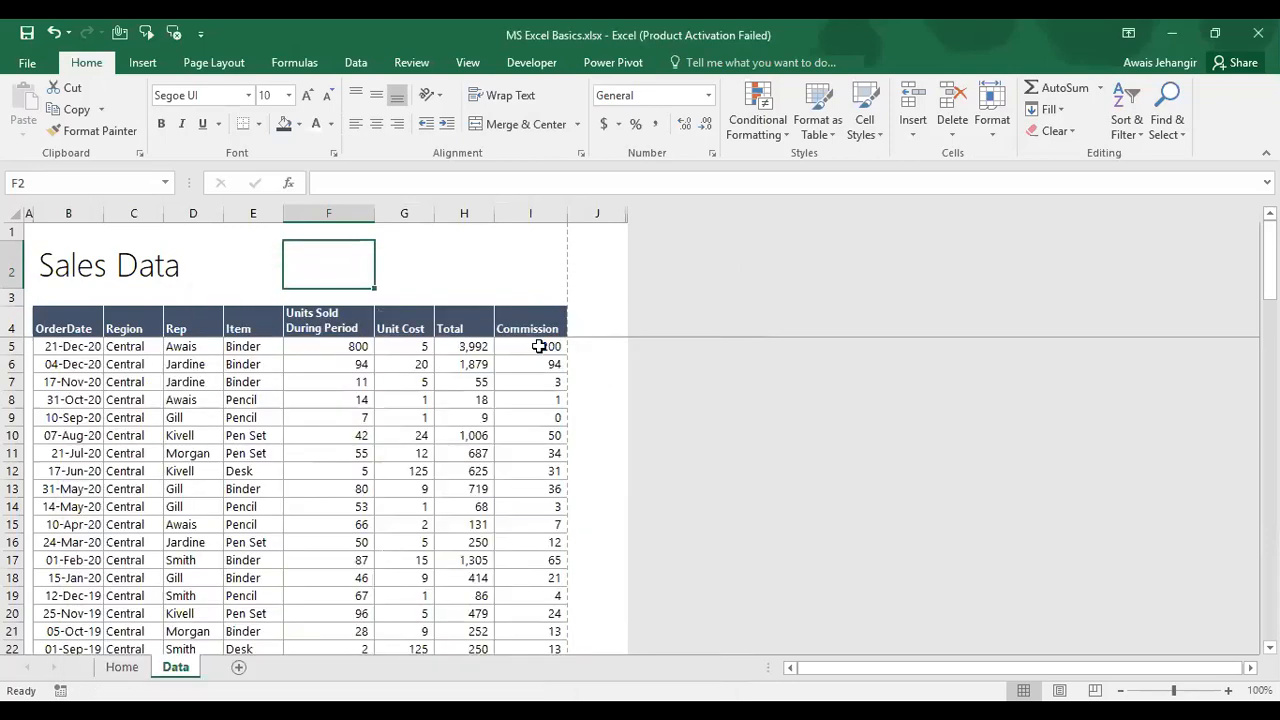
# Step: Enter a P check mark in Home's C8 status cell for item 5, then return to Data
pyautogui.hotkey('ctrl', 'pageup')
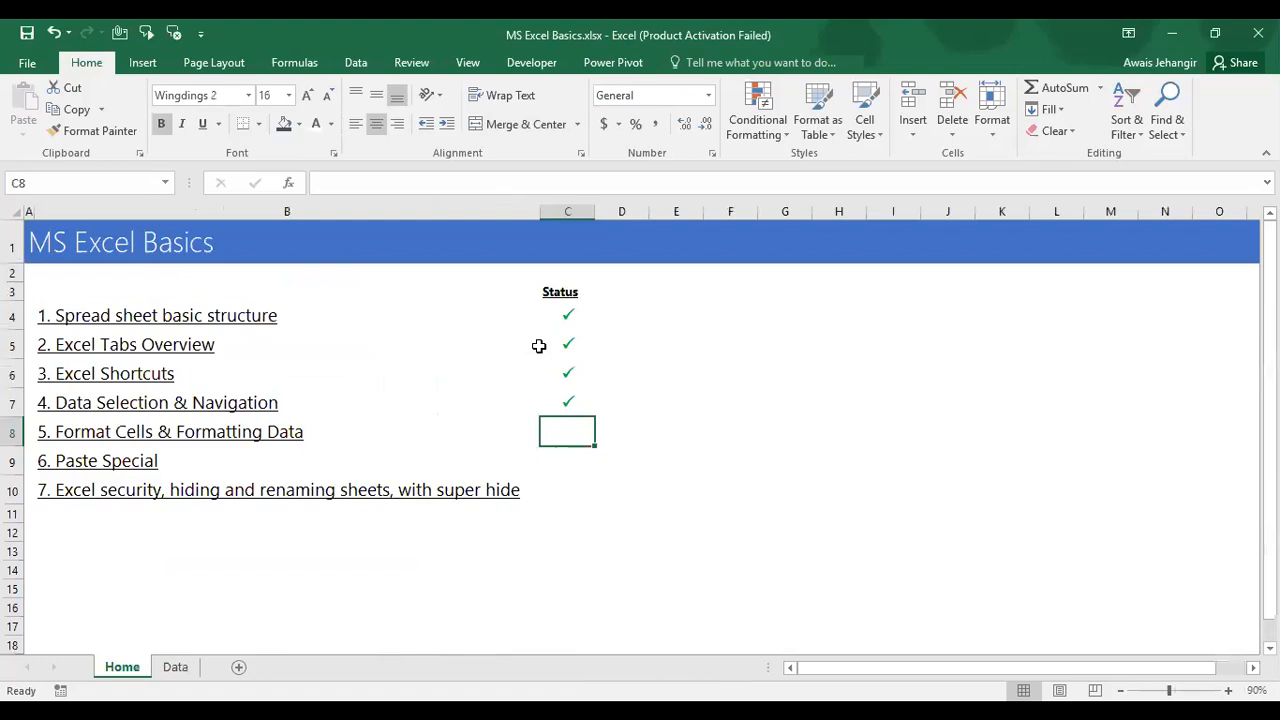
pyautogui.write('P')
pyautogui.press('Return')
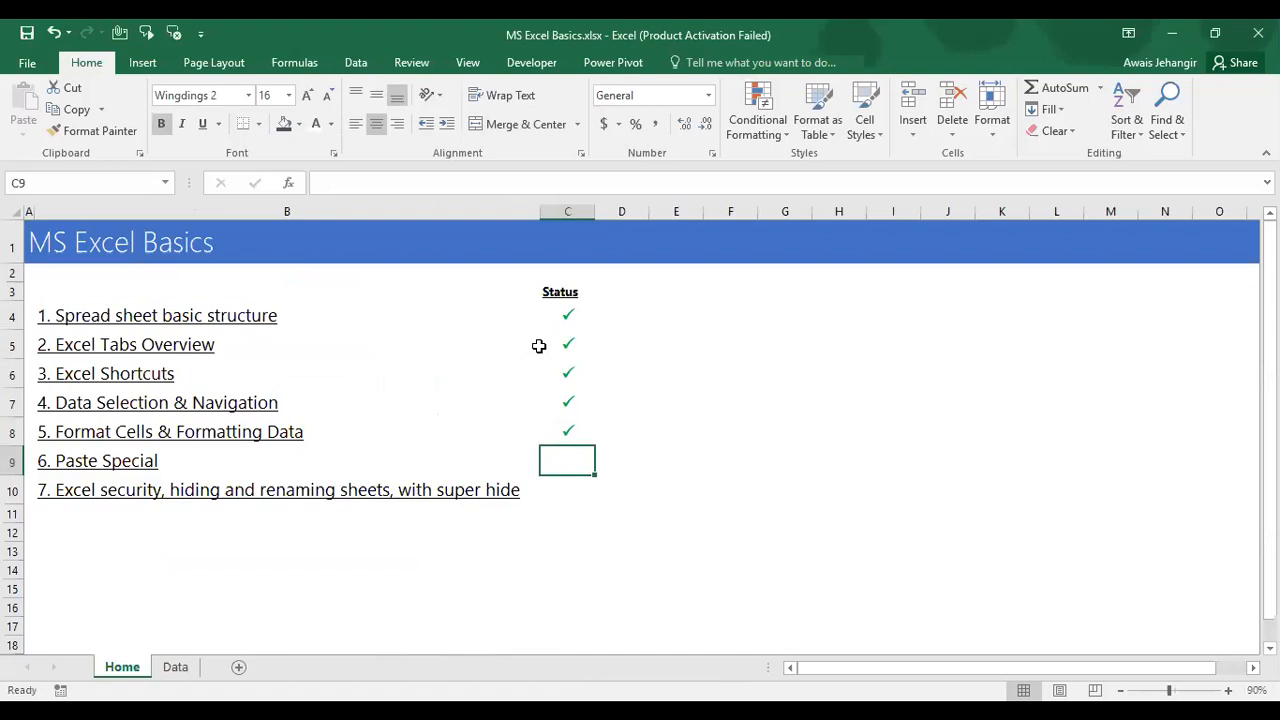
pyautogui.hotkey('ctrl', 'pagedown')
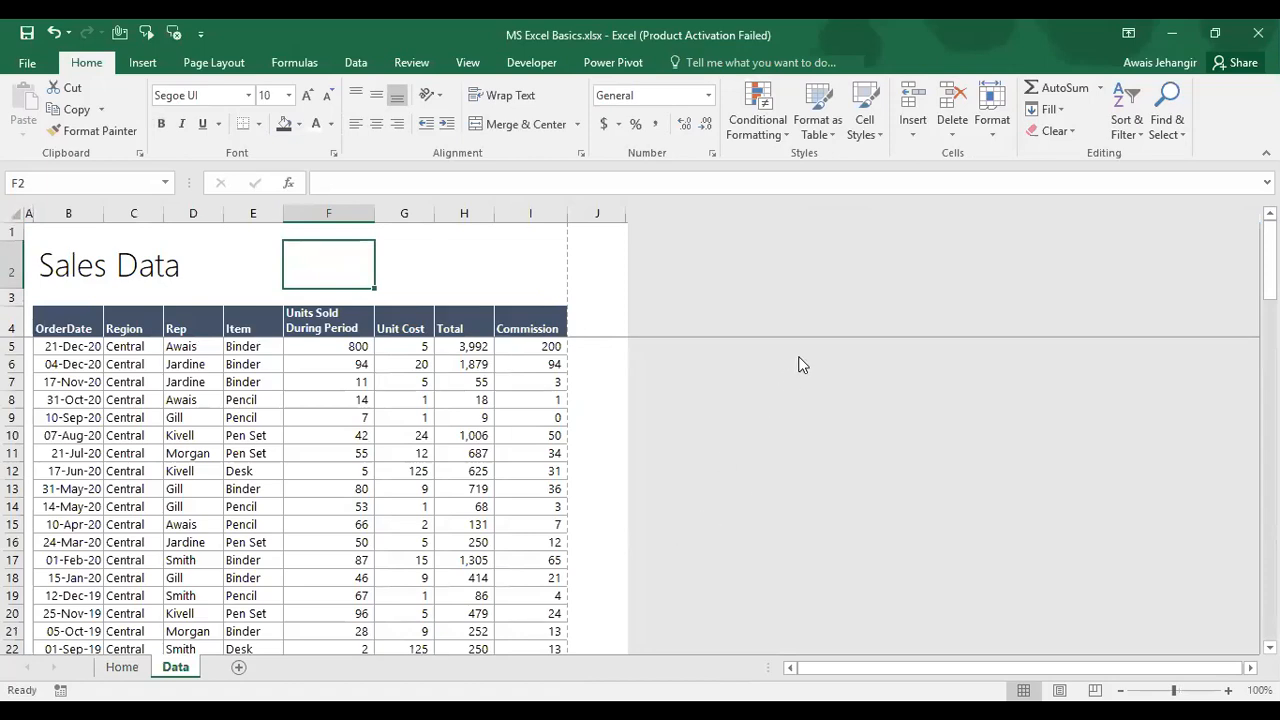
pyautogui.hotkey('alt', 'Tab')
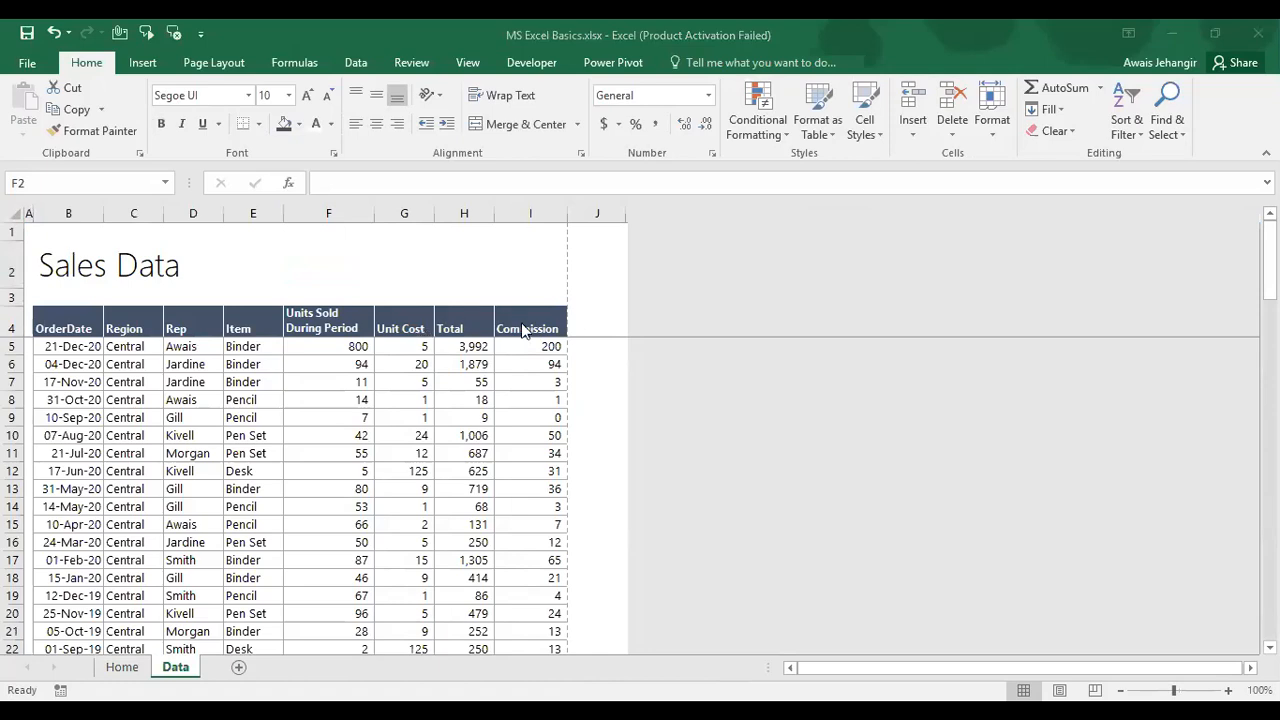
pyautogui.hotkey('alt', 'Tab')
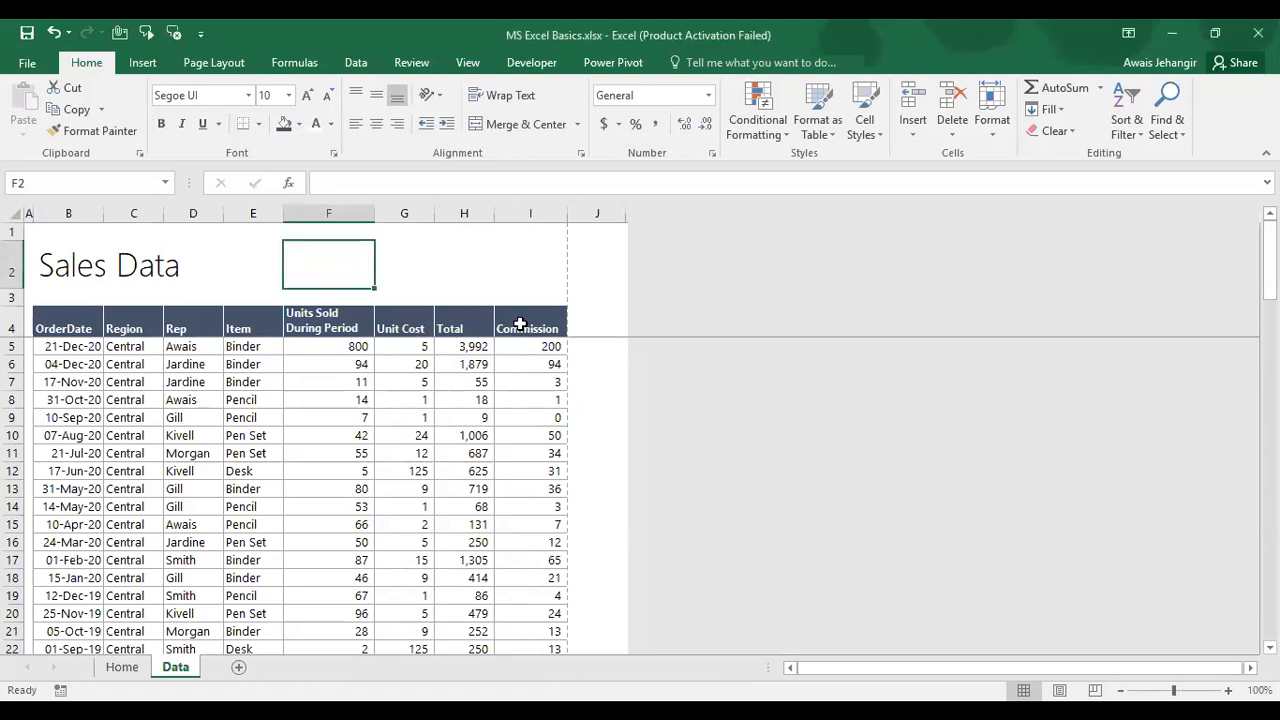
pyautogui.click(591, 207)
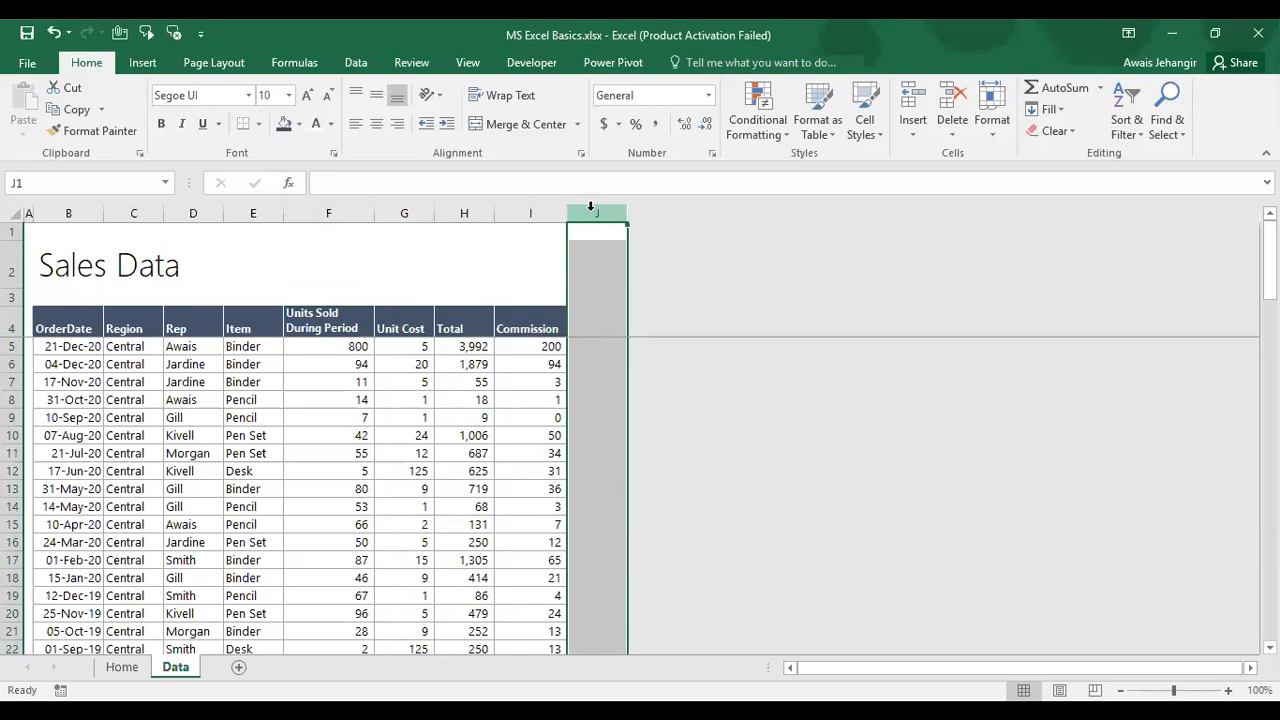
pyautogui.click(590, 208)
pyautogui.click(590, 208)
pyautogui.rightClick(593, 214)
pyautogui.click(650, 490)
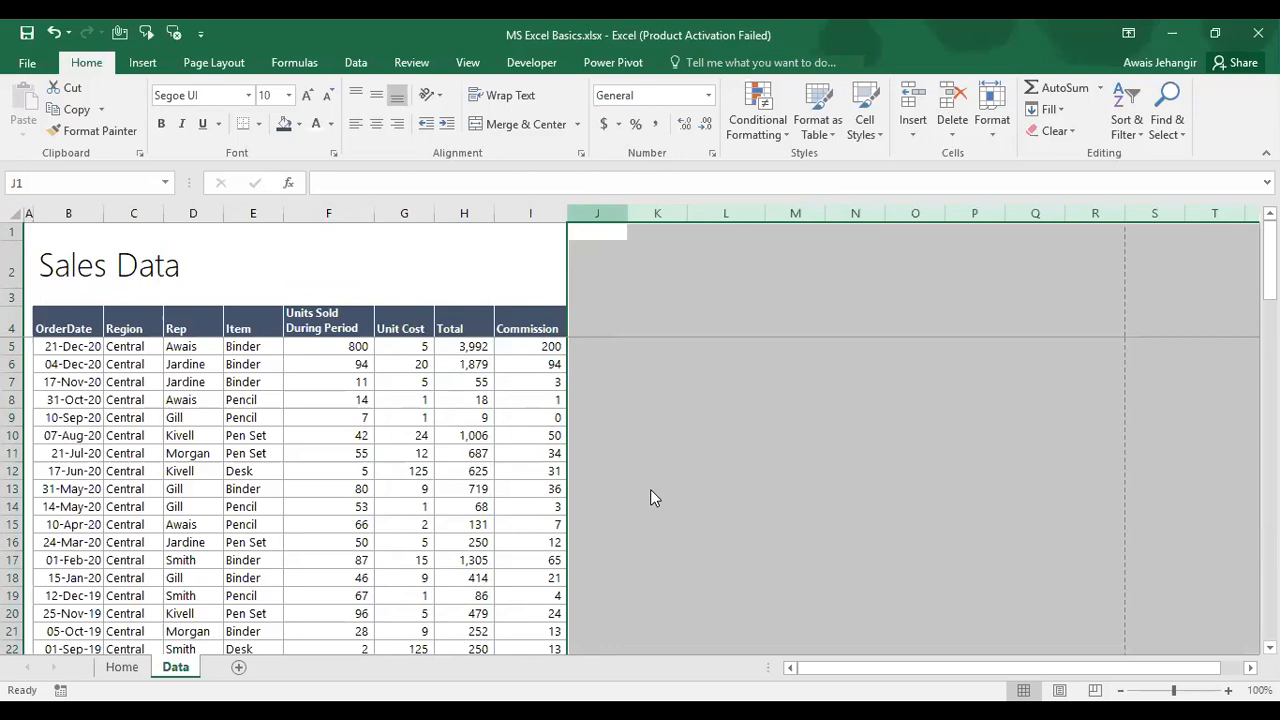
pyautogui.click(652, 213)
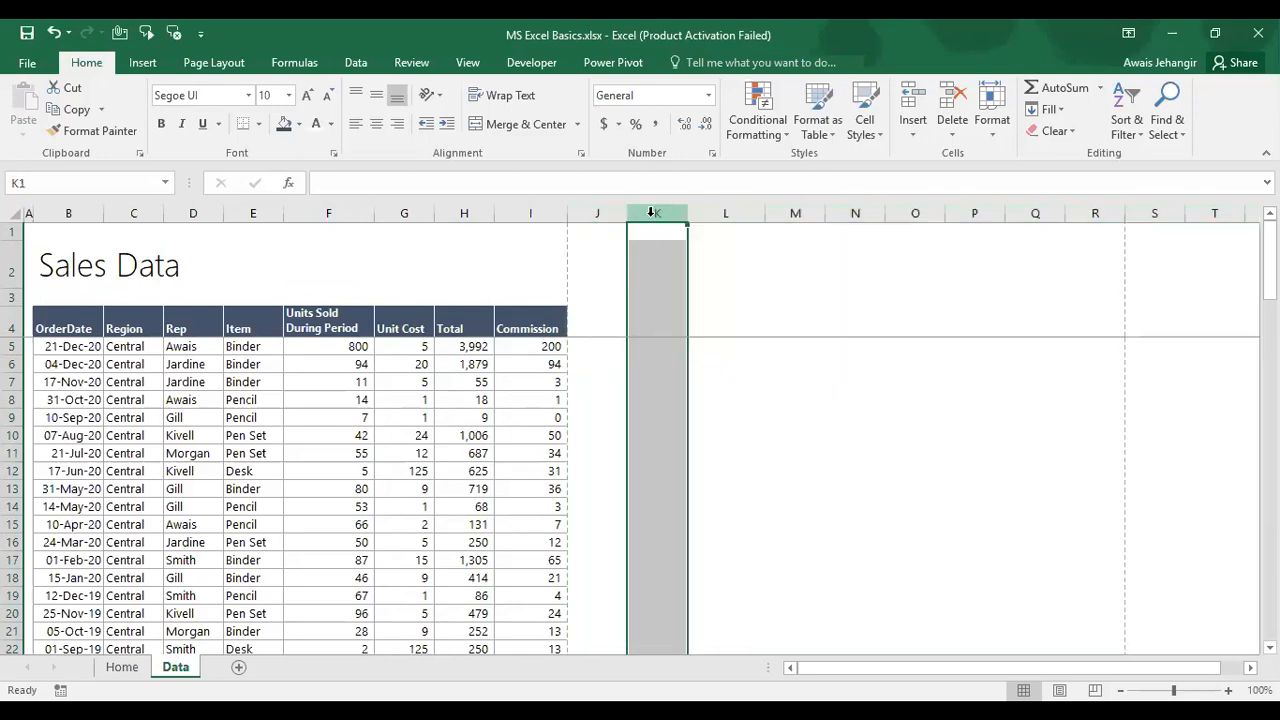
pyautogui.hotkey('ctrl', 'shift', 'Right')
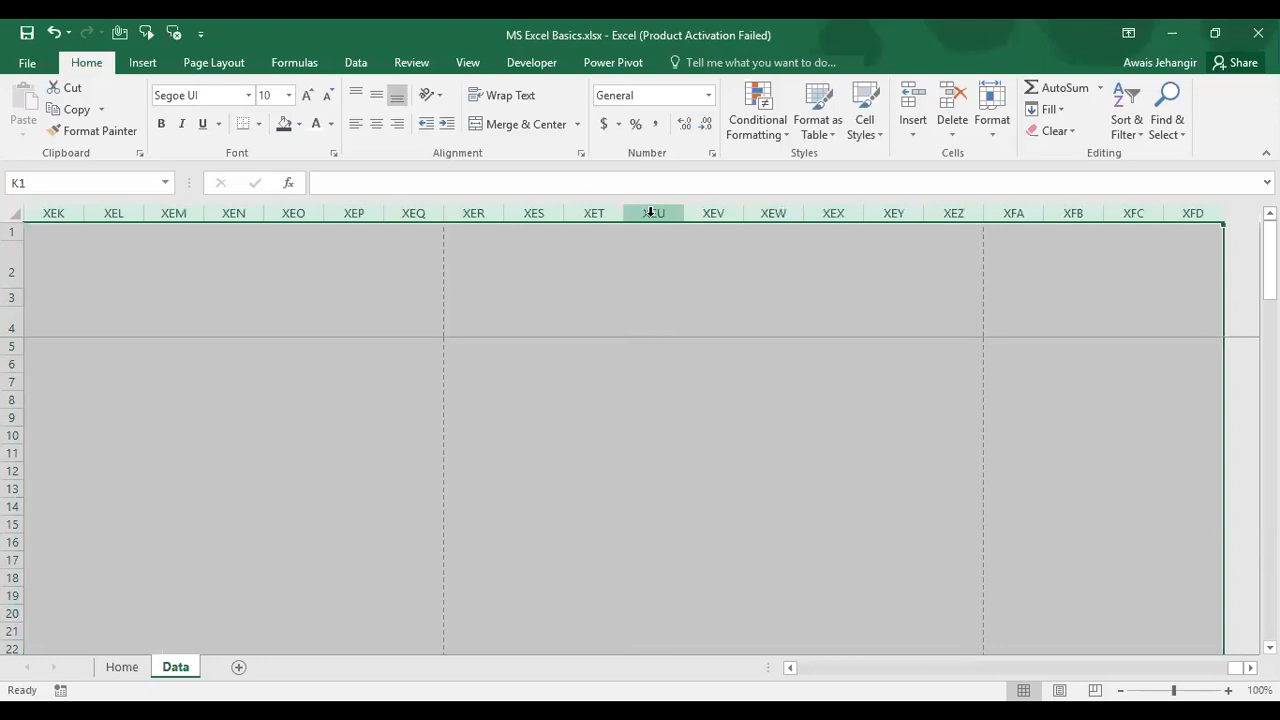
pyautogui.rightClick(651, 213)
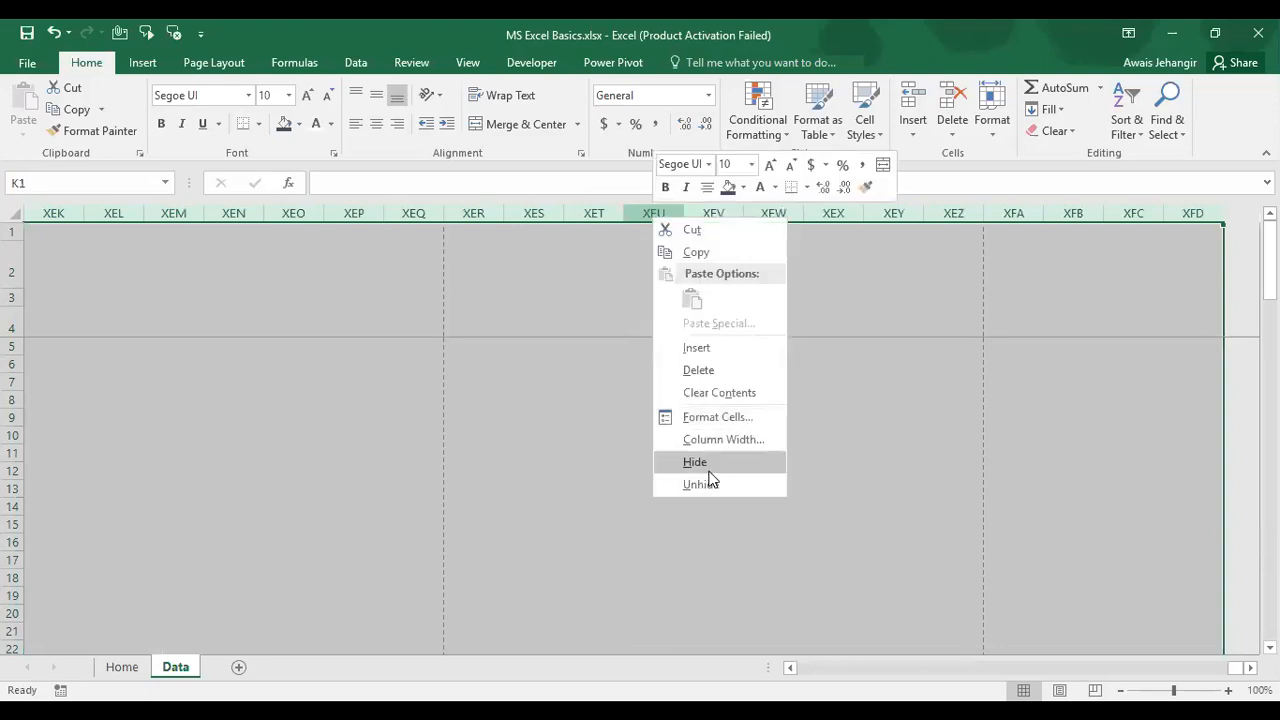
pyautogui.click(706, 468)
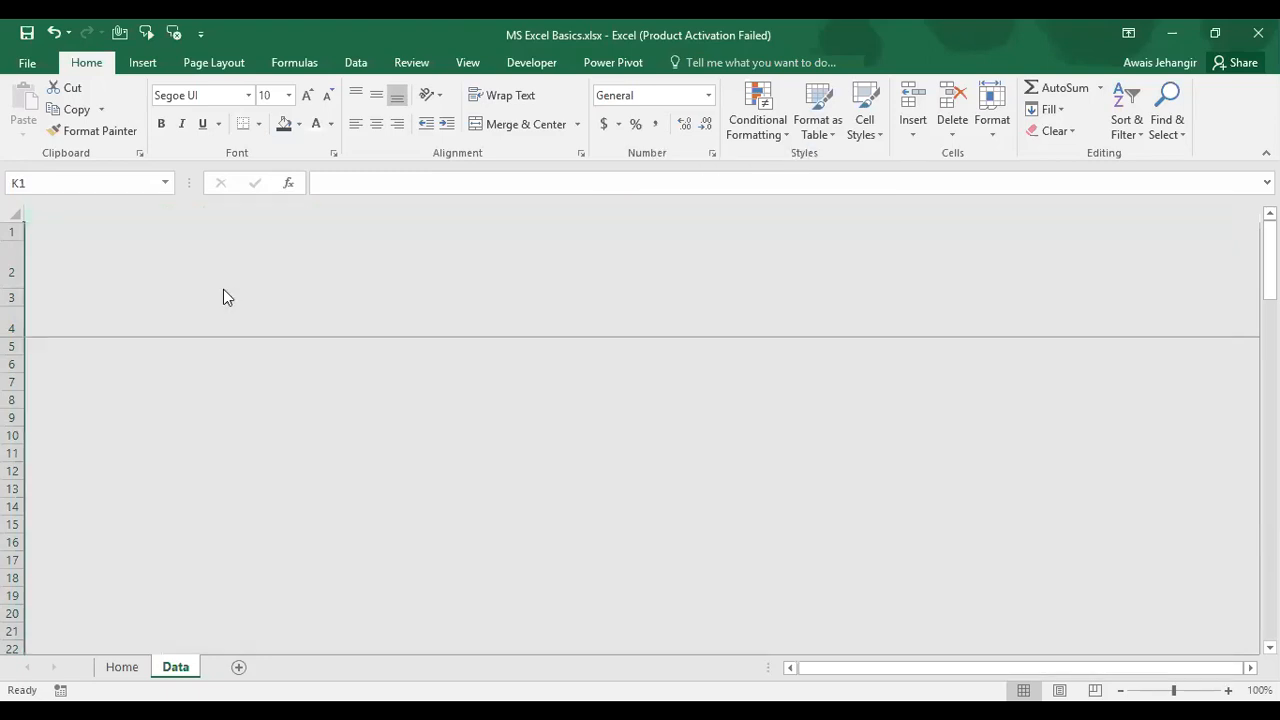
pyautogui.hotkey('ctrl', 'Home')
pyautogui.press('Down')
pyautogui.press('Down')
pyautogui.press('Down')
pyautogui.press('Down')
# Step: Select rows below the table, try unhiding below row 93, then undo to keep them hidden
pyautogui.press('Right')
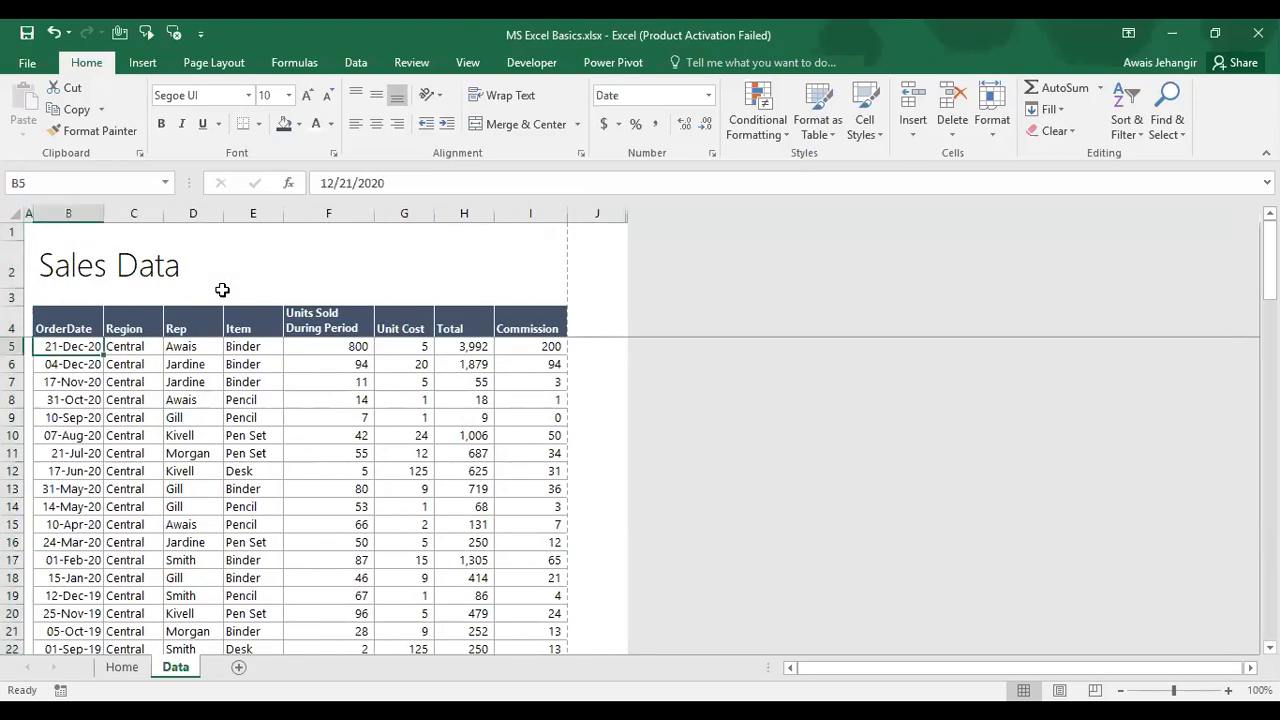
pyautogui.hotkey('ctrl', 'Down')
pyautogui.hotkey('ctrl', 'Down')
pyautogui.hotkey('ctrl', 'Down')
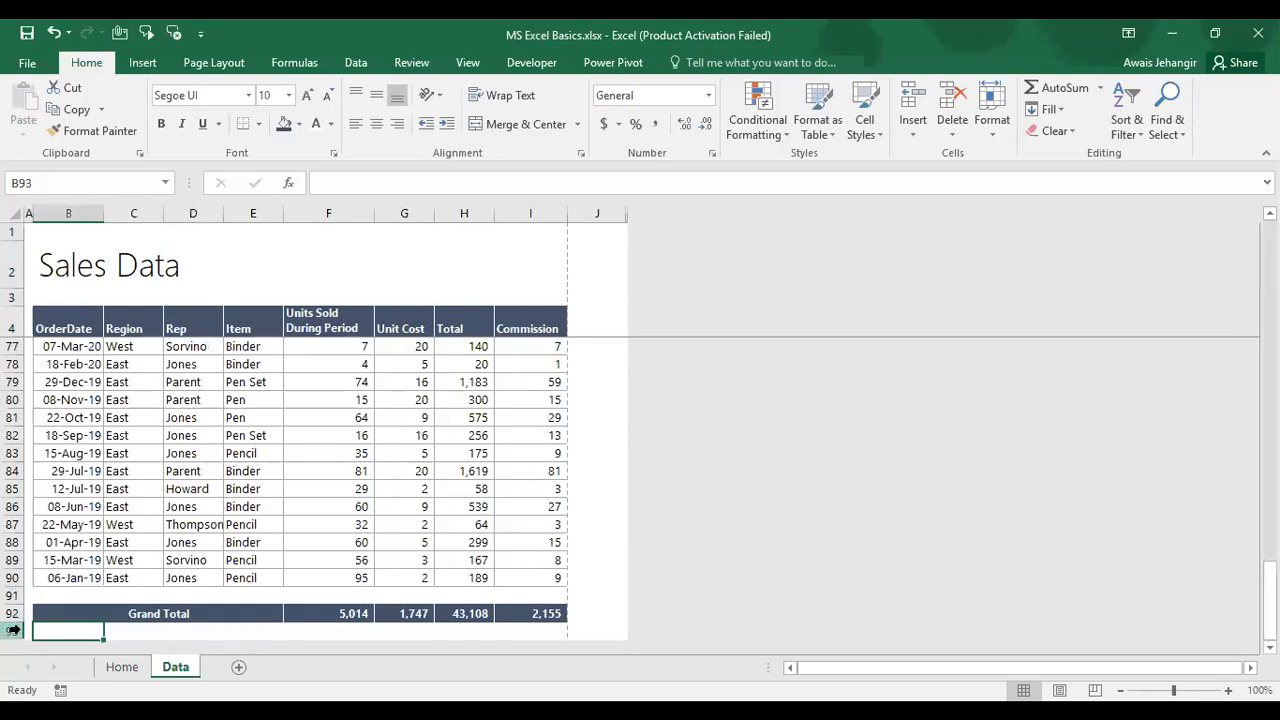
pyautogui.click(12, 525)
pyautogui.moveTo(12, 525); pyautogui.dragTo(13, 562)
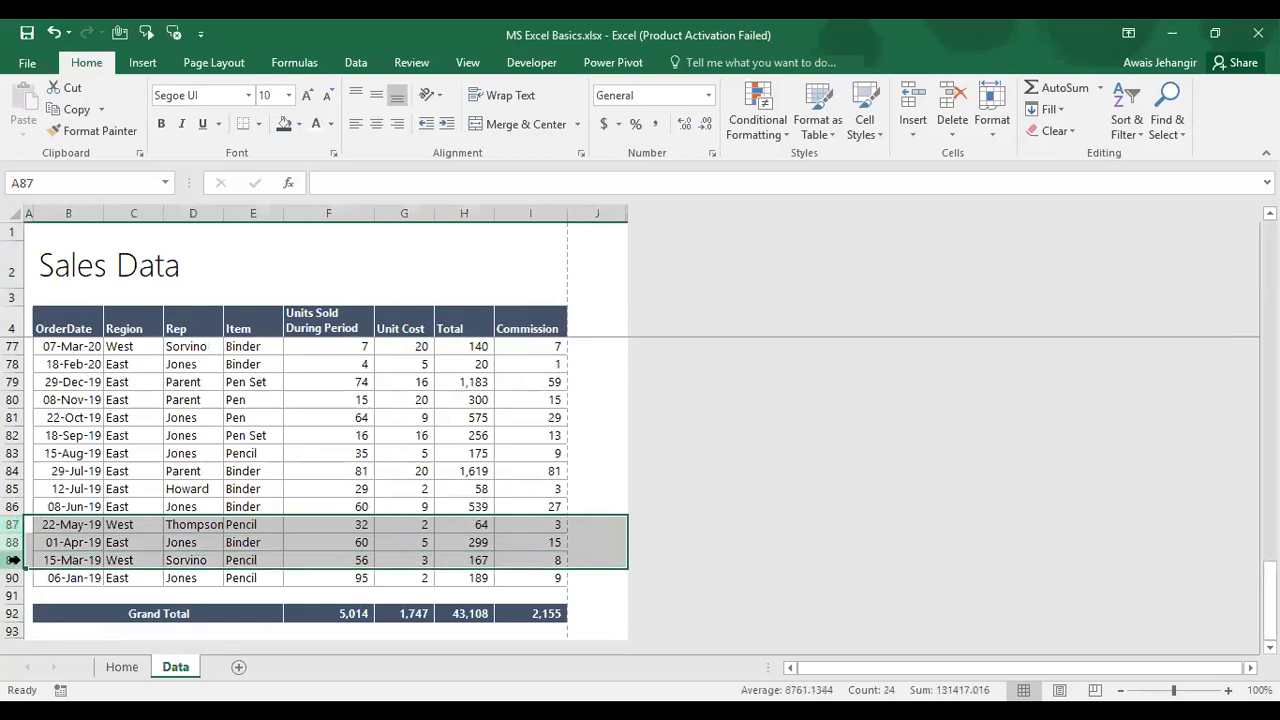
pyautogui.click(12, 630)
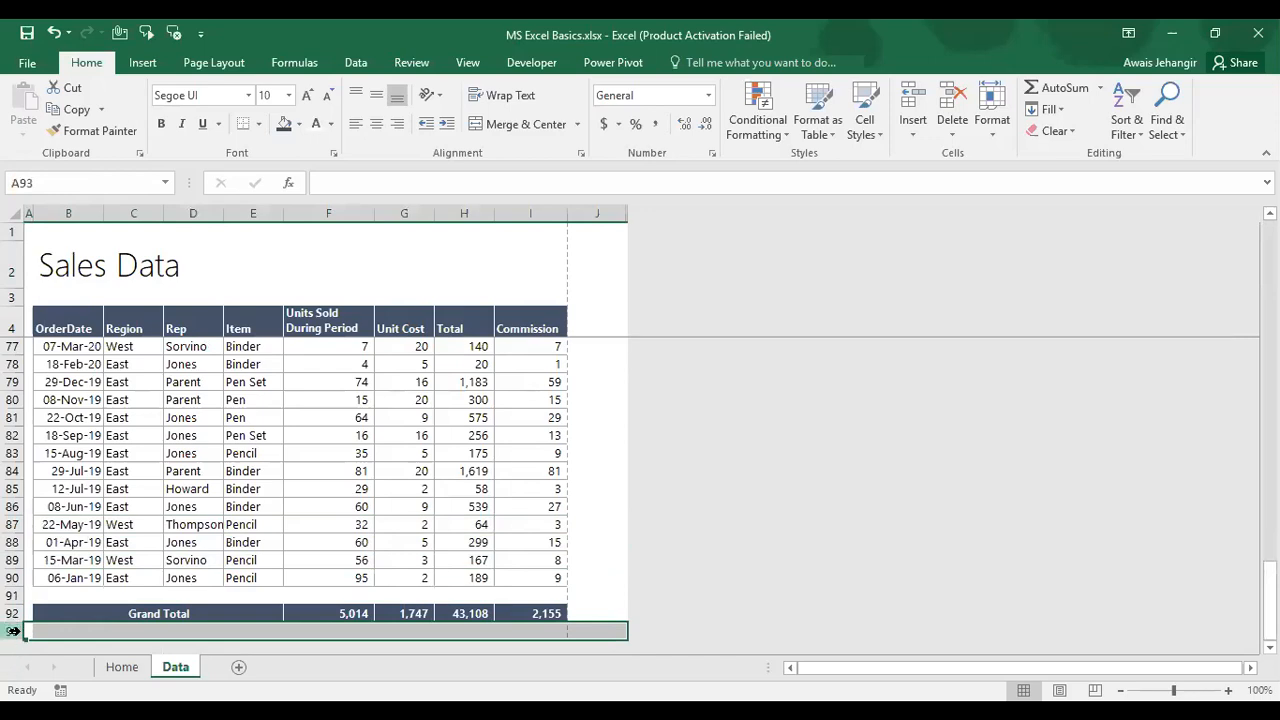
pyautogui.rightClick(14, 631)
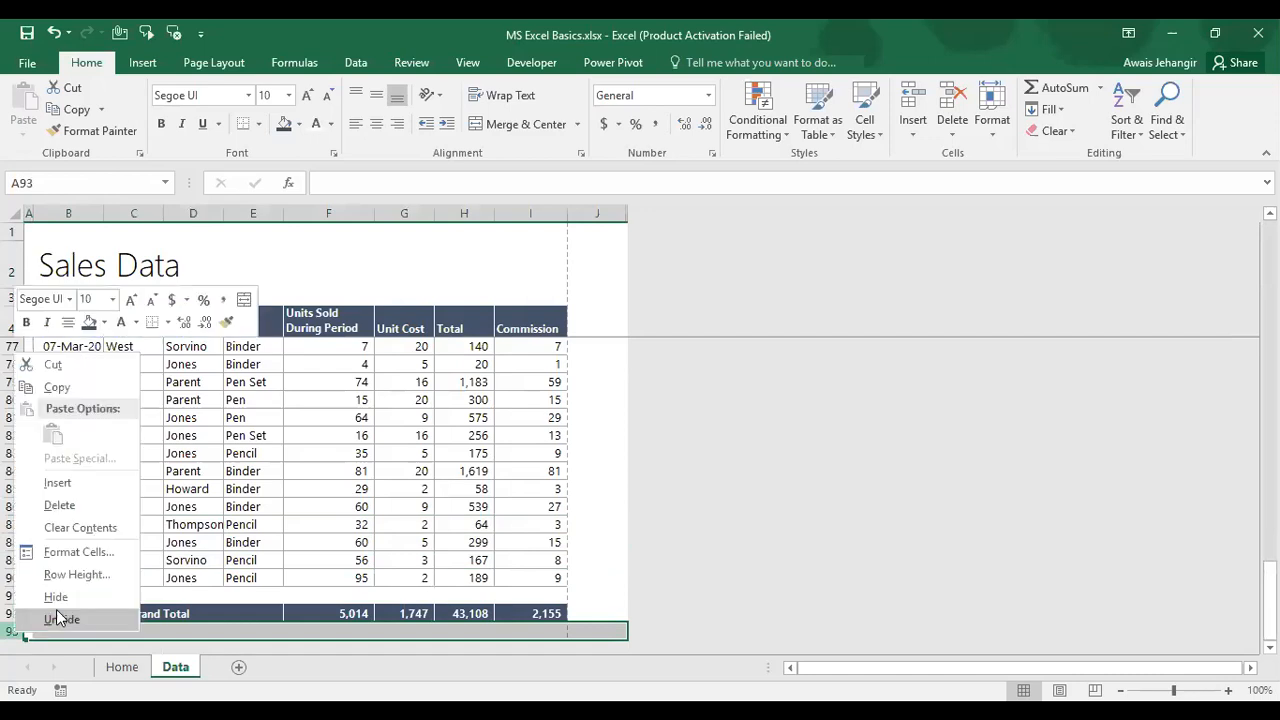
pyautogui.click(57, 614)
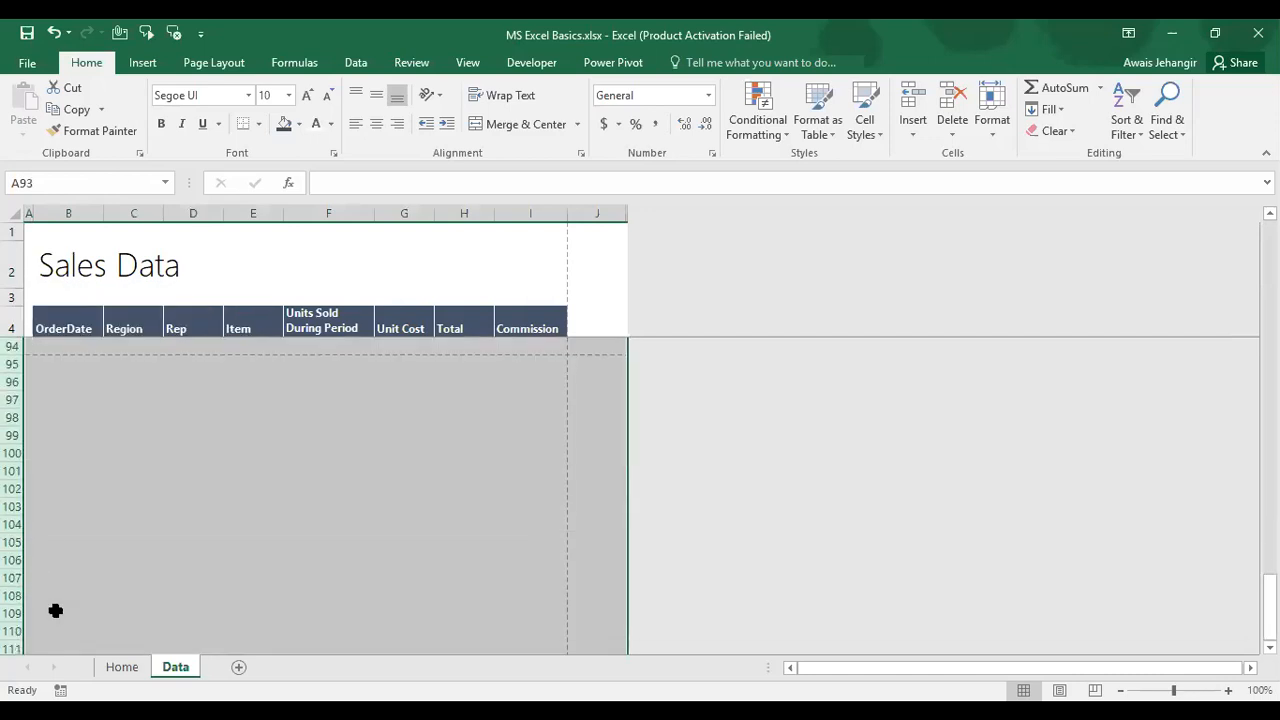
pyautogui.hotkey('ctrl', 'z')
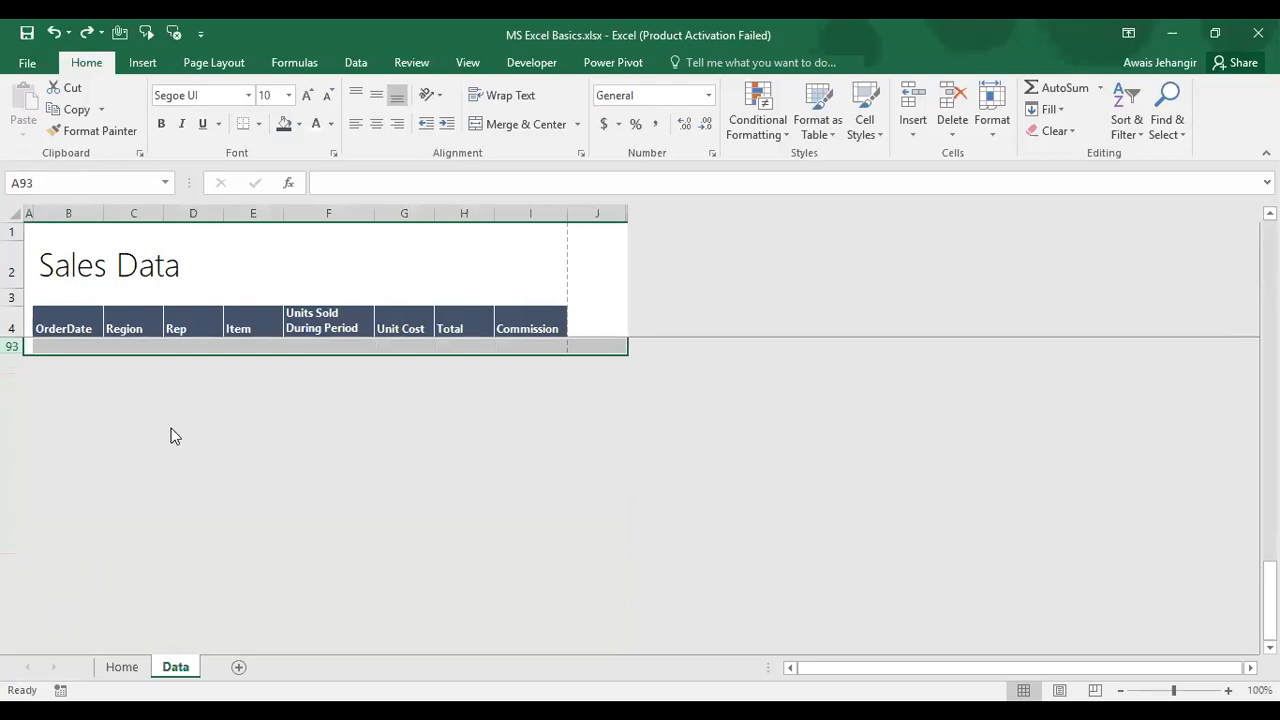
# Step: Return to the first Region entry in C5 and switch to the Home sheet
pyautogui.scroll(2, 139, 423)
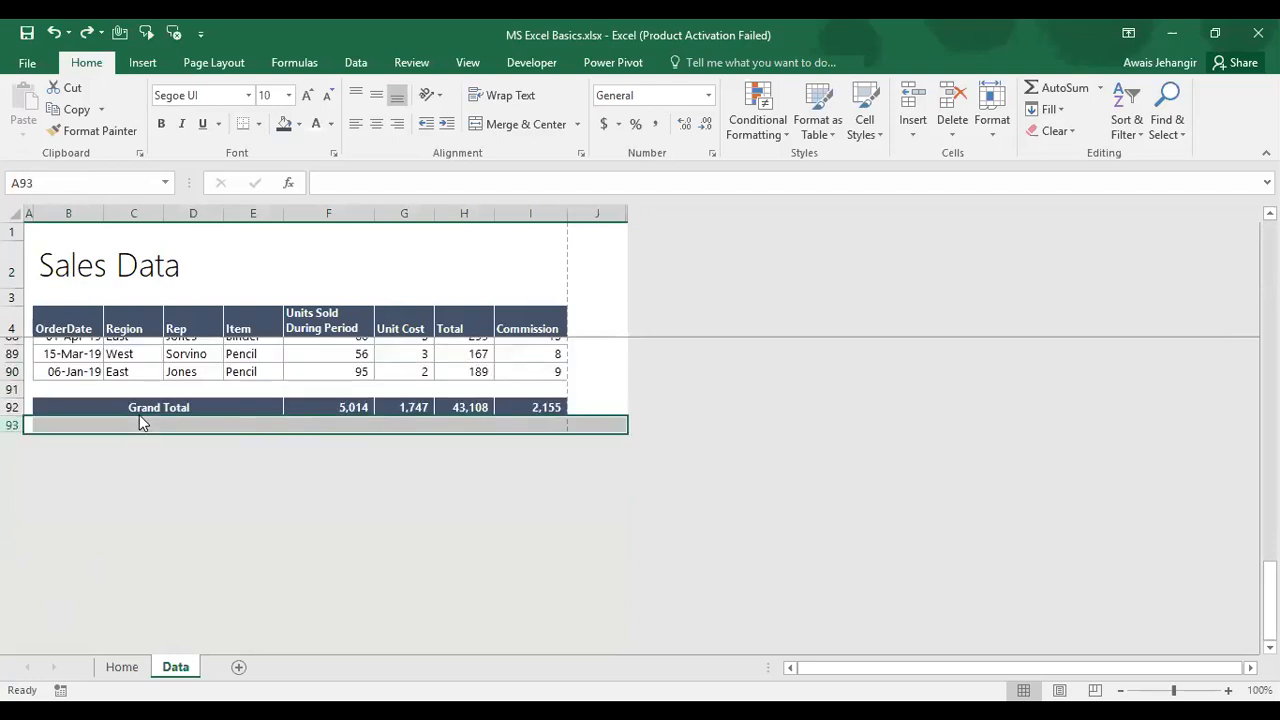
pyautogui.click(130, 363)
pyautogui.hotkey('ctrl', 'Up')
pyautogui.press('Down')
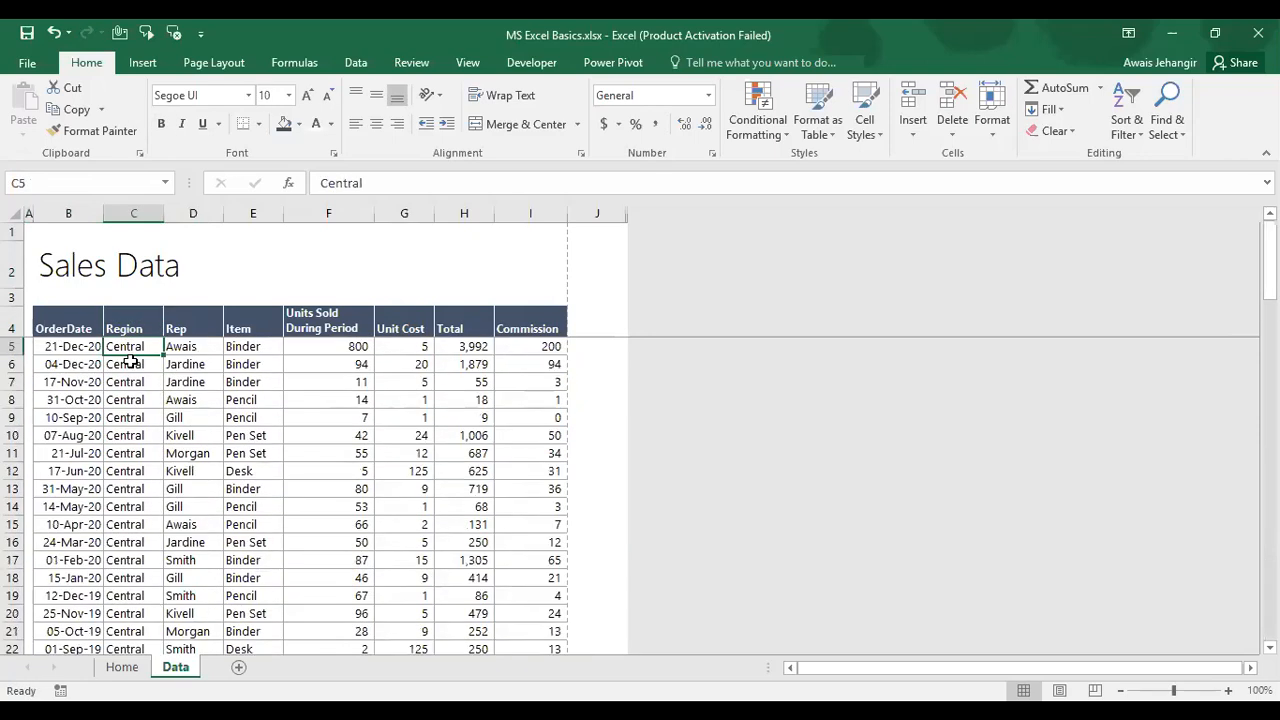
pyautogui.hotkey('ctrl', 'pageup')
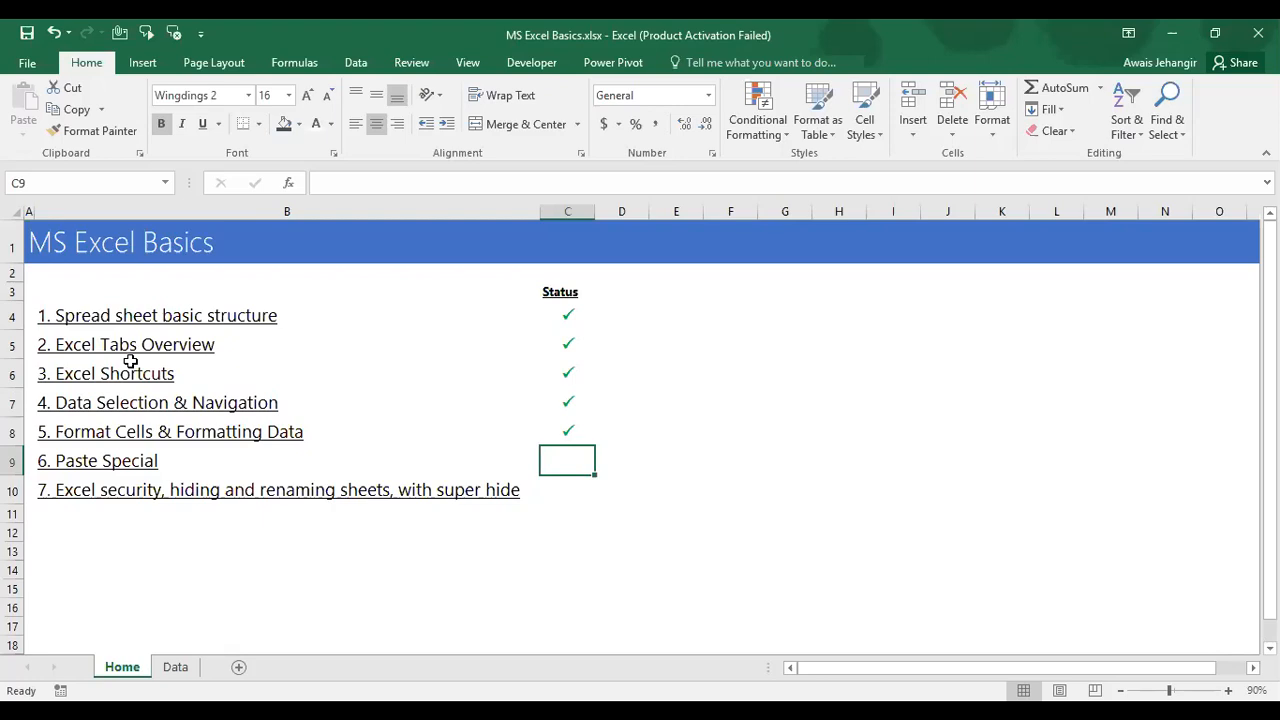
# Step: Browse the Home topic list, select row 2, and list open windows via View > Switch Windows
pyautogui.press('Left')
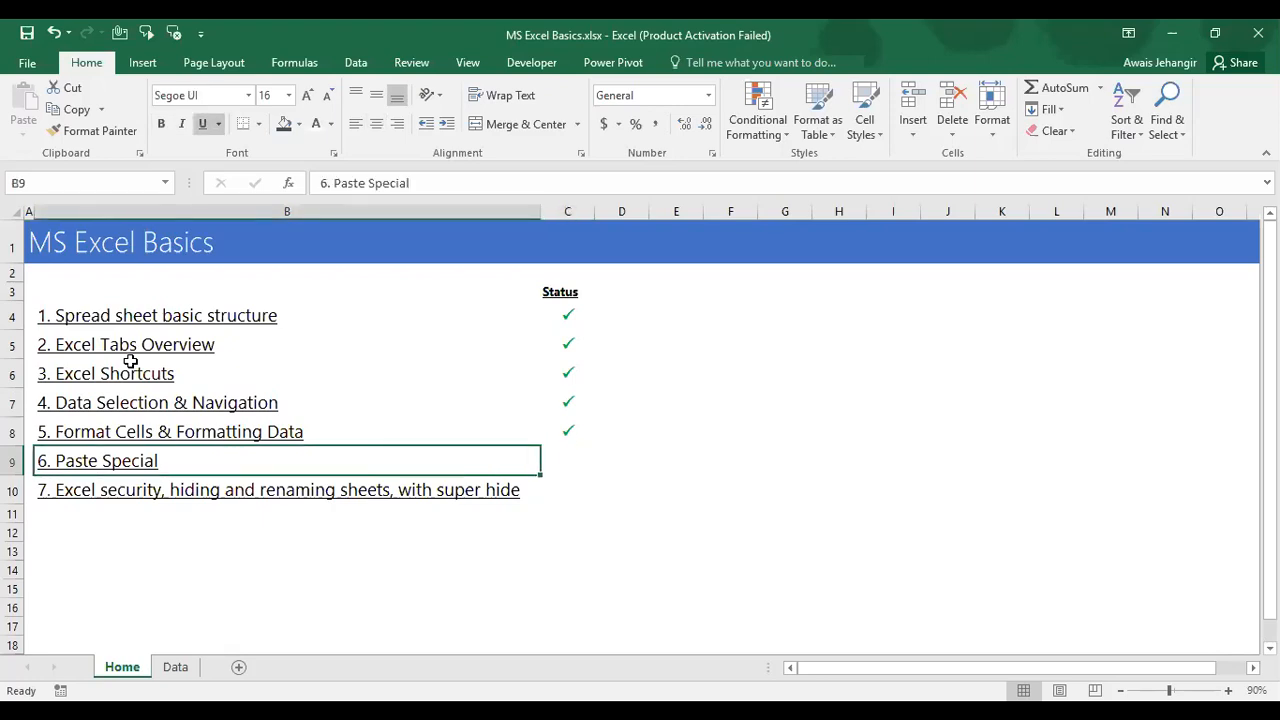
pyautogui.press('Down')
pyautogui.press('Down')
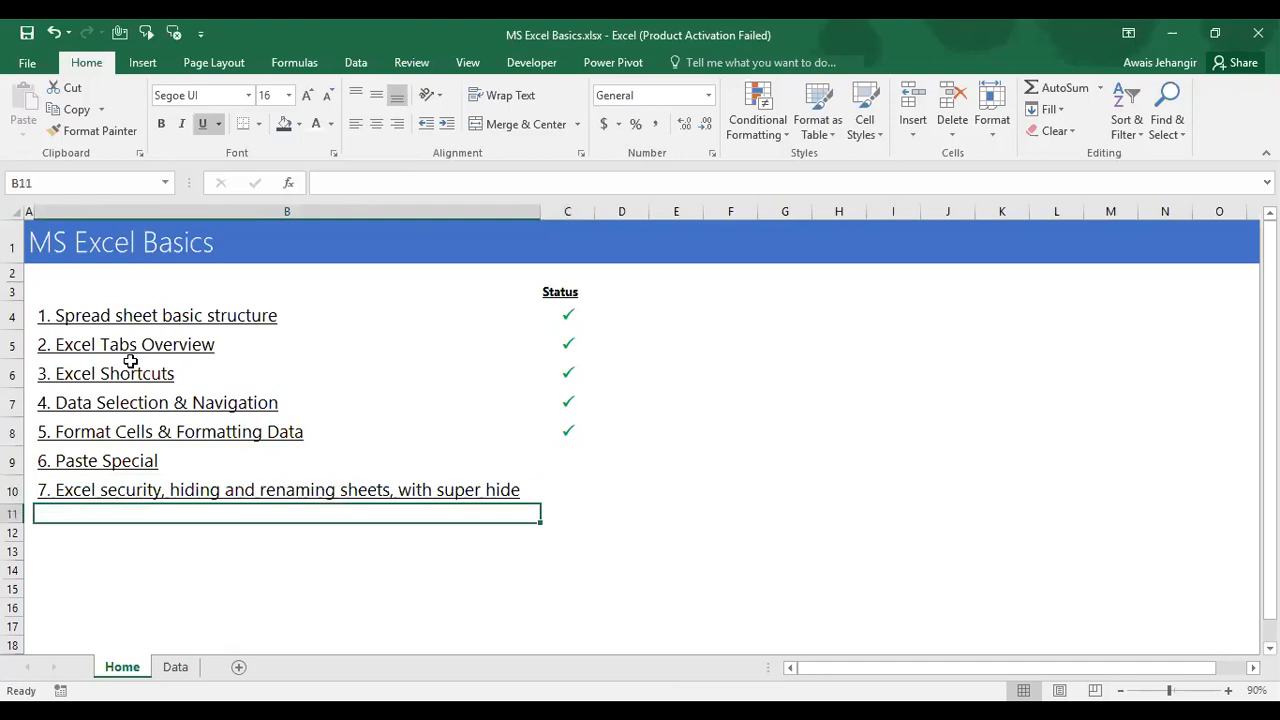
pyautogui.press('Down')
pyautogui.press('Down')
pyautogui.press('Down')
pyautogui.press('Down')
pyautogui.press('Down')
pyautogui.press('Down')
pyautogui.press('Down')
pyautogui.press('Down')
pyautogui.press('Down')
pyautogui.press('Down')
pyautogui.press('Up')
pyautogui.press('Up')
pyautogui.press('Up')
pyautogui.press('Up')
pyautogui.press('Up')
pyautogui.press('Up')
pyautogui.press('Up')
pyautogui.press('Up')
pyautogui.press('Up')
pyautogui.press('Up')
pyautogui.press('Up')
pyautogui.press('Up')
pyautogui.press('Up')
pyautogui.press('Up')
pyautogui.press('Up')
pyautogui.press('Up')
pyautogui.press('Up')
pyautogui.press('Up')
pyautogui.press('Up')
pyautogui.press('Up')
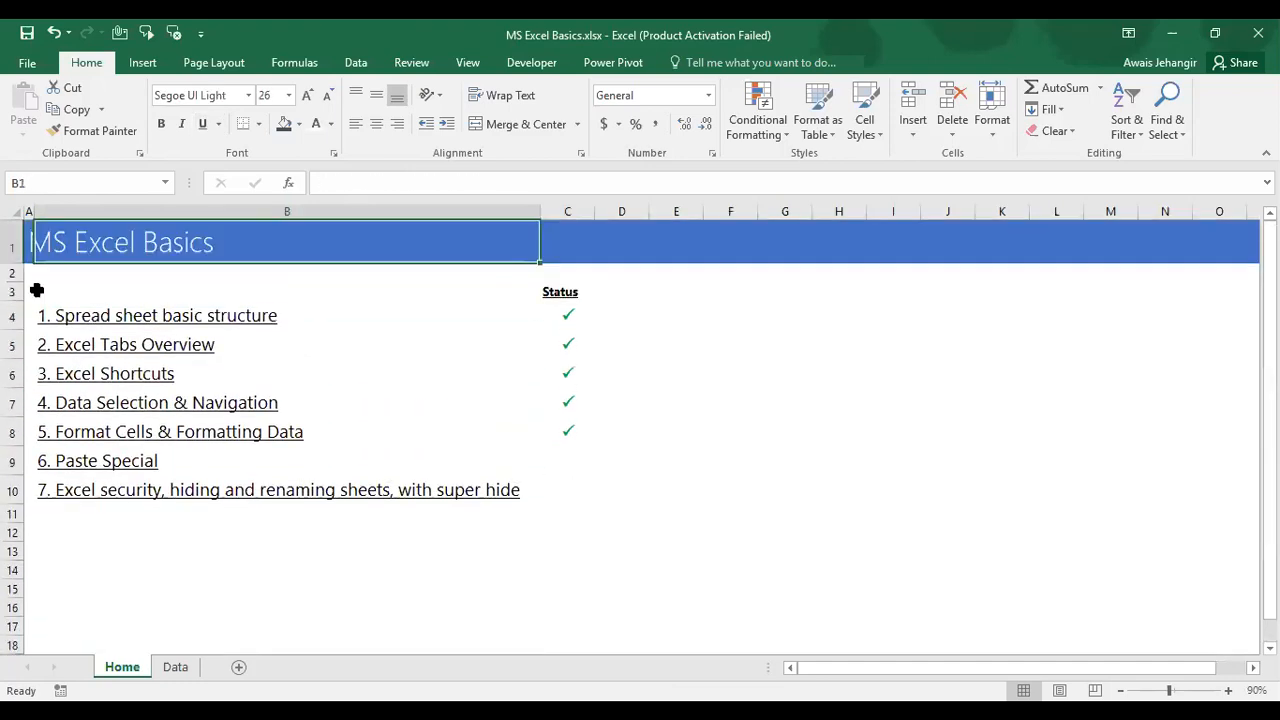
pyautogui.click(14, 272)
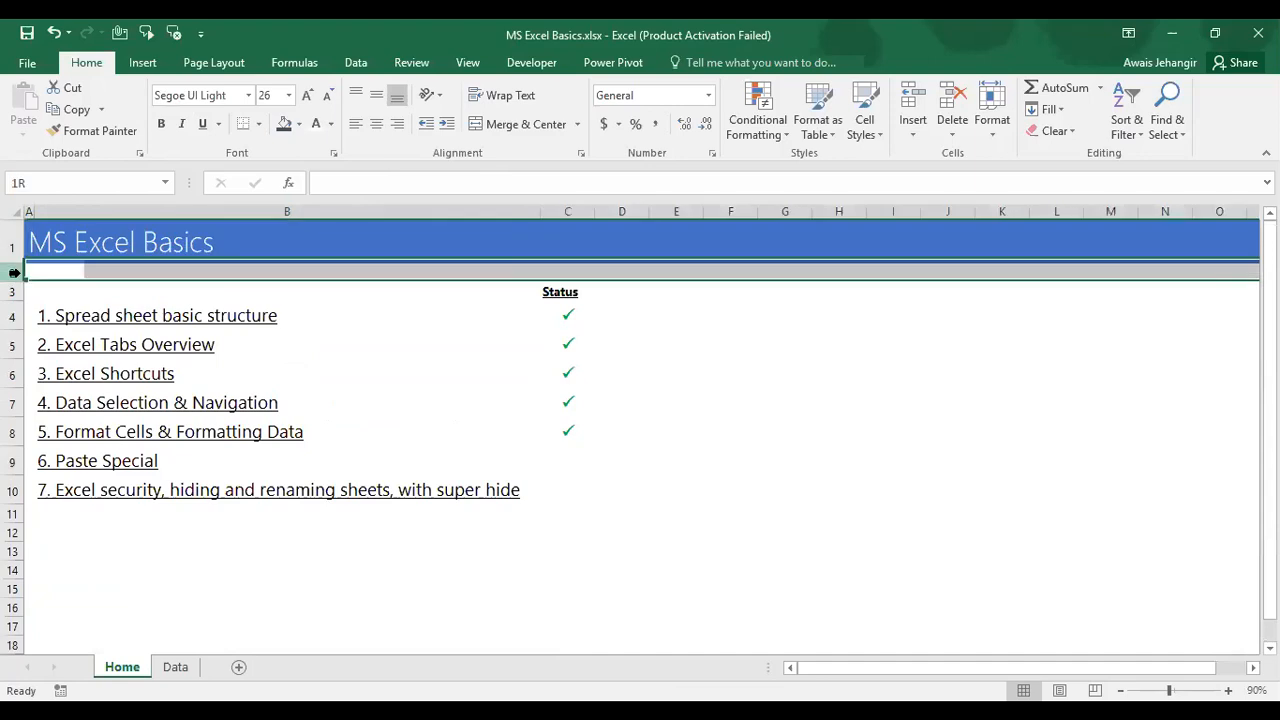
pyautogui.hotkey('alt', 'w')
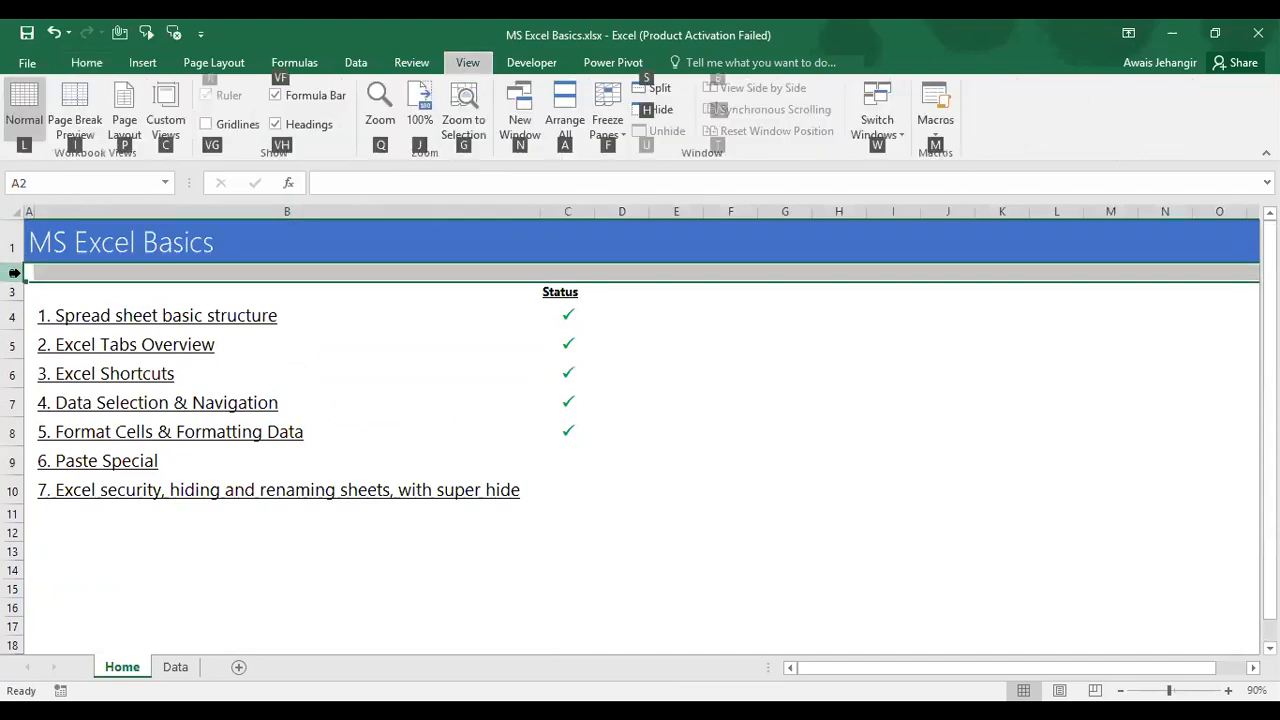
pyautogui.press('w')
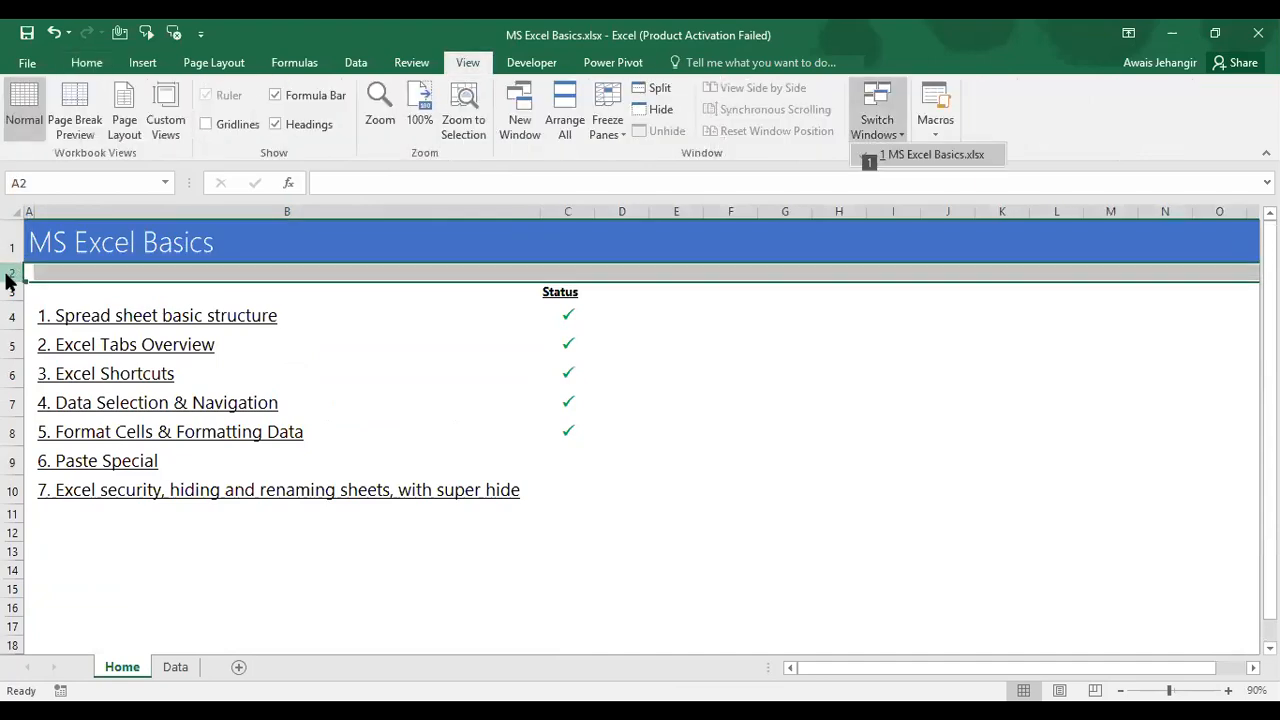
pyautogui.press('1')
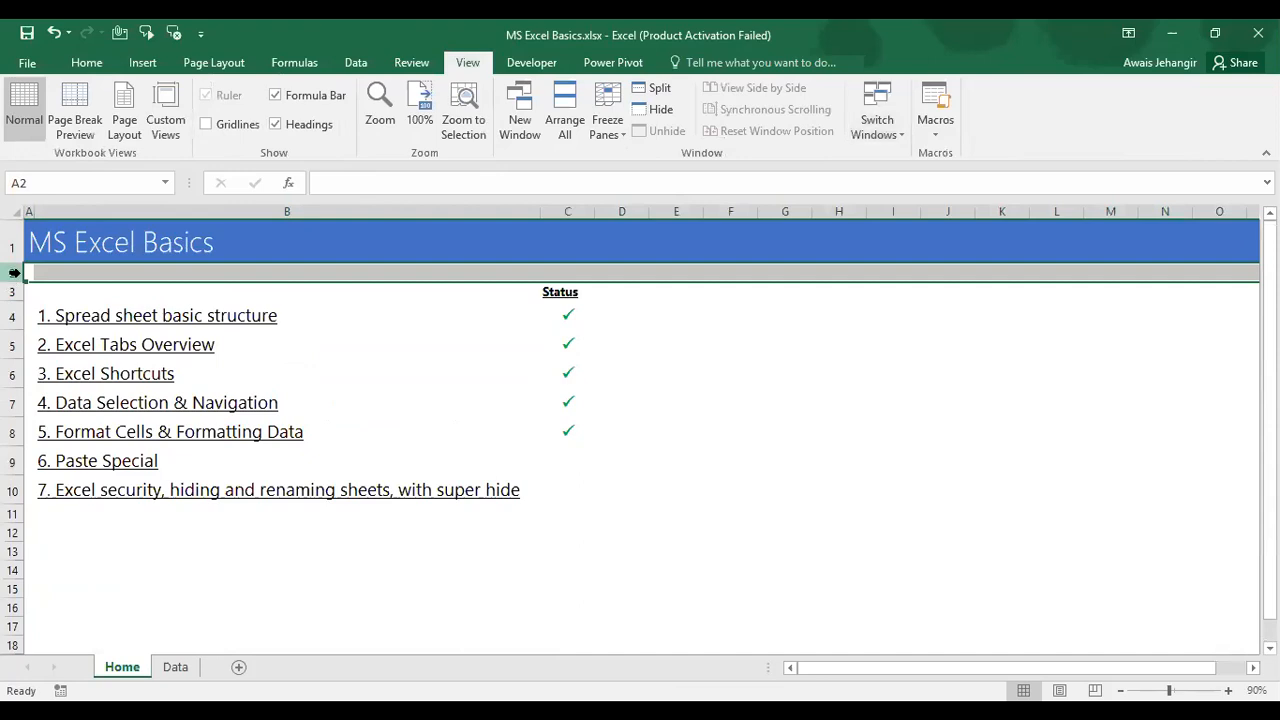
# Step: Select the first topic on Home, save the workbook, and return to the Data sheet
pyautogui.hotkey('alt', 'Tab')
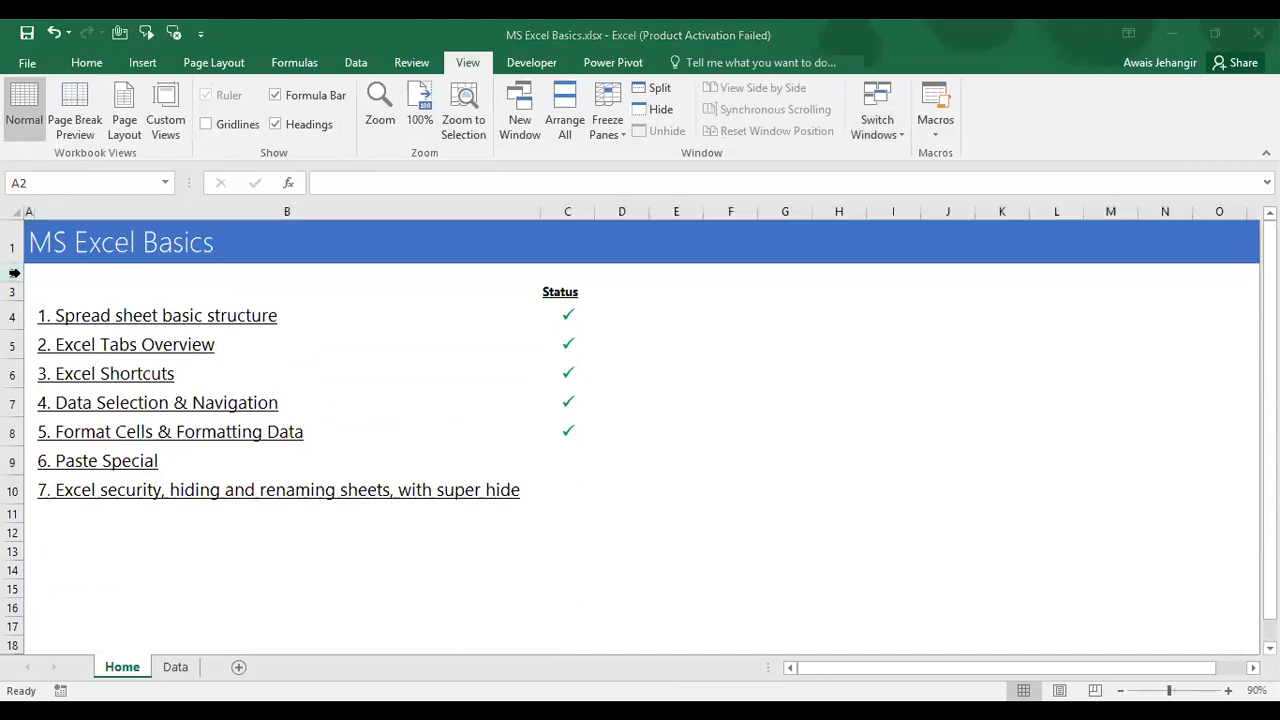
pyautogui.click(72, 345)
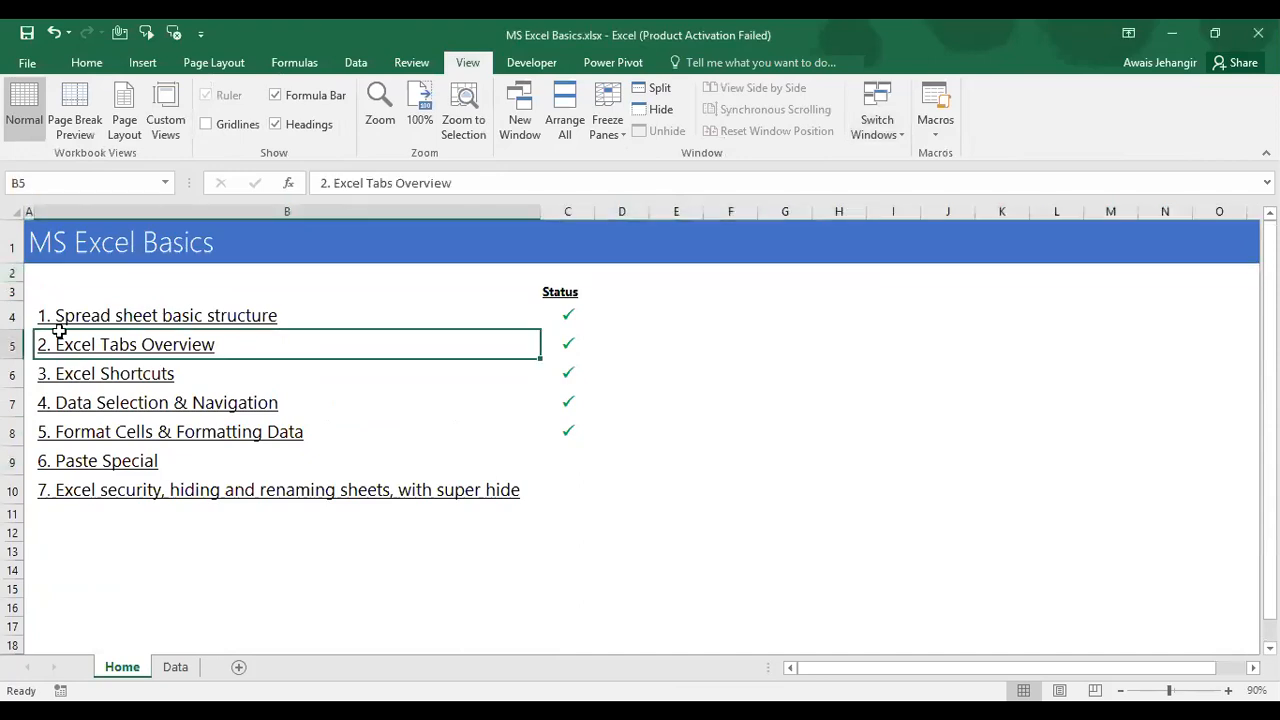
pyautogui.click(14, 272)
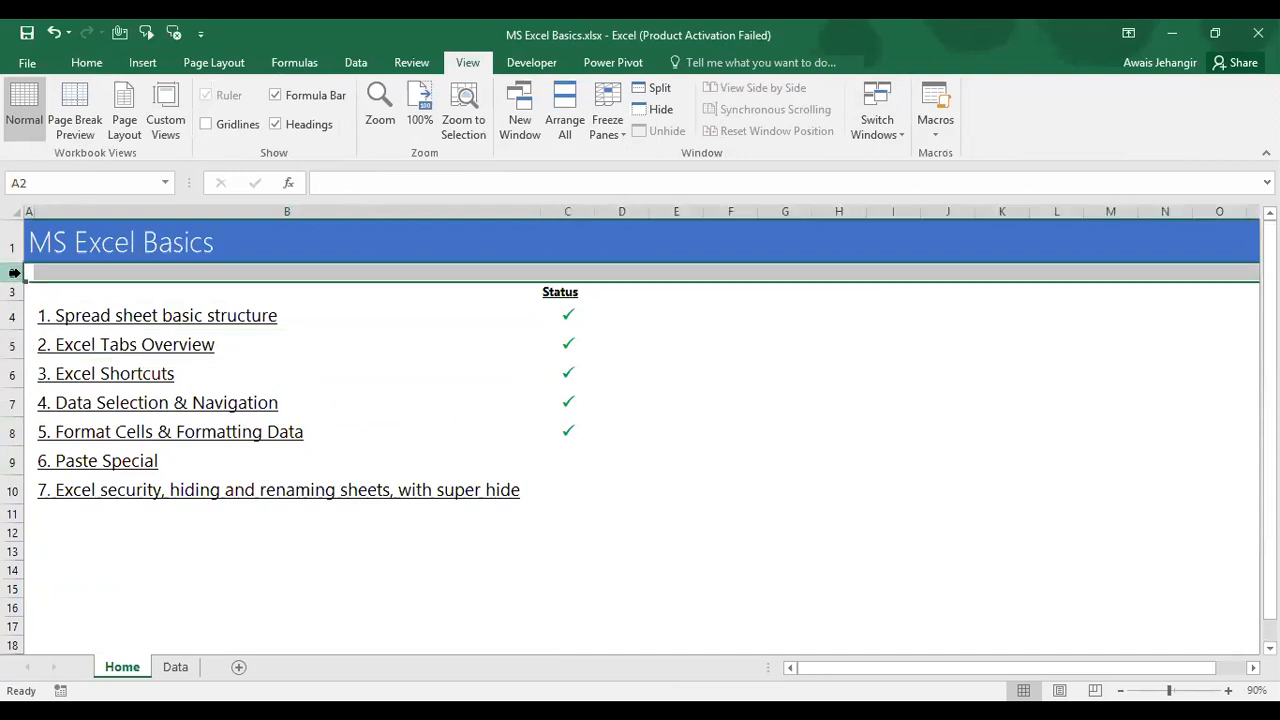
pyautogui.click(84, 303)
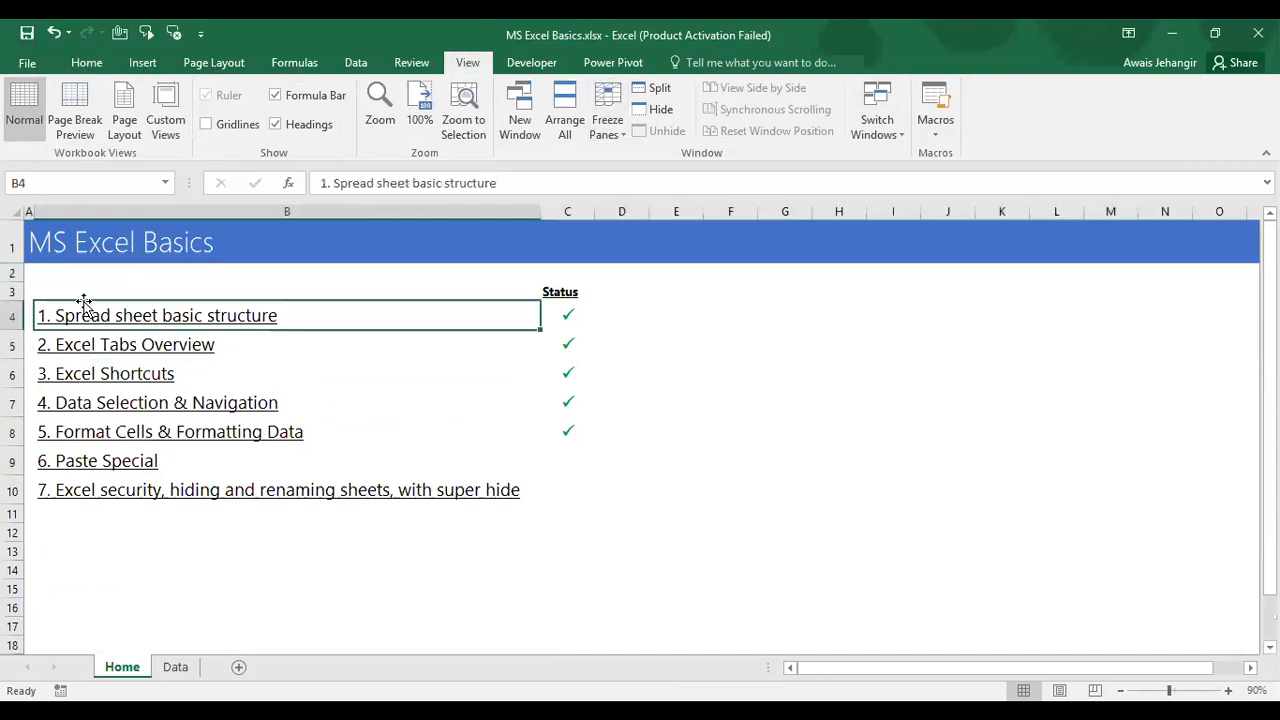
pyautogui.scroll(-1, 84, 303)
pyautogui.scroll(1, 84, 304)
pyautogui.click(27, 35)
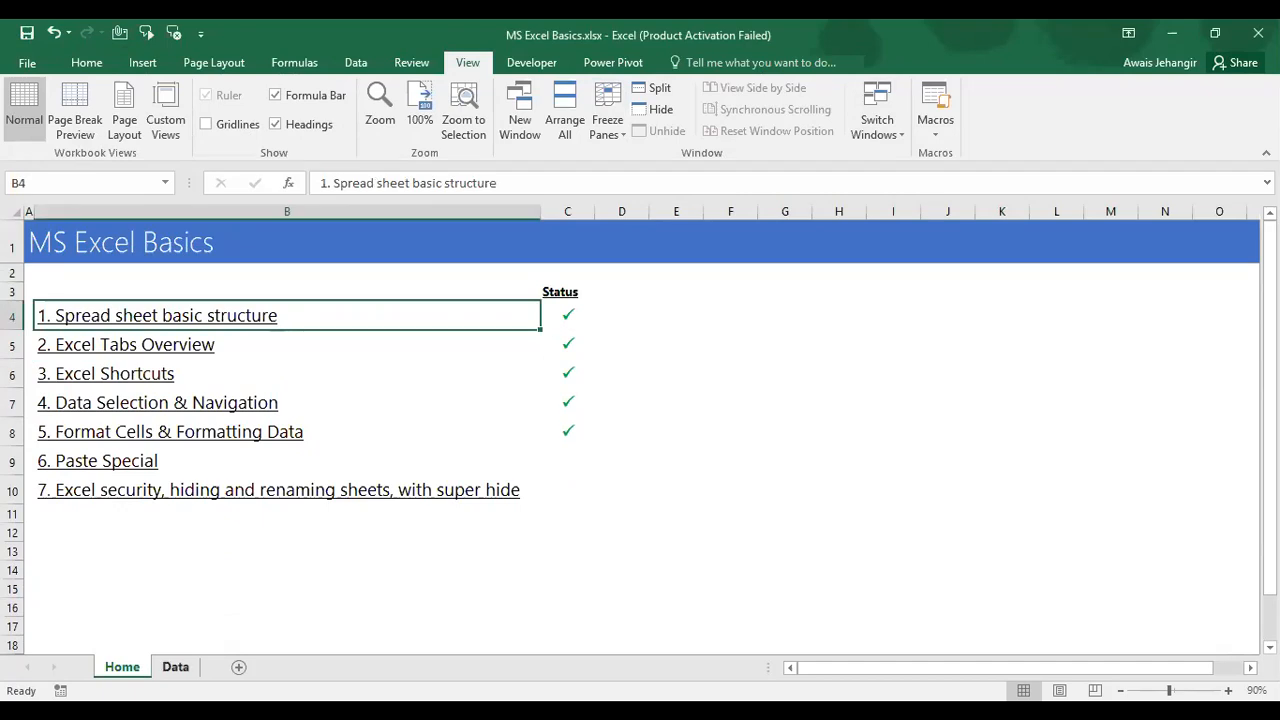
pyautogui.hotkey('ctrl', 'pagedown')
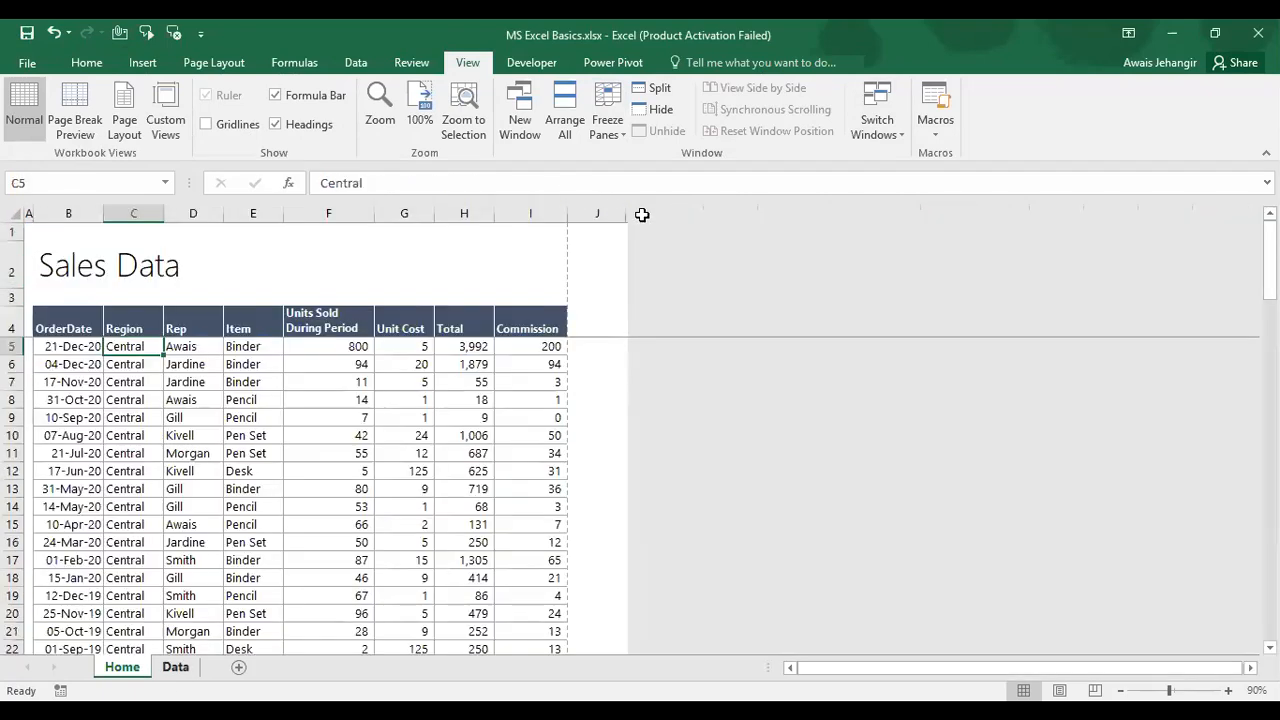
# Step: Select every column from J rightward, unhide them with Ctrl+Shift+0, save, and go to Home
pyautogui.hotkey('ctrl', 'pagedown')
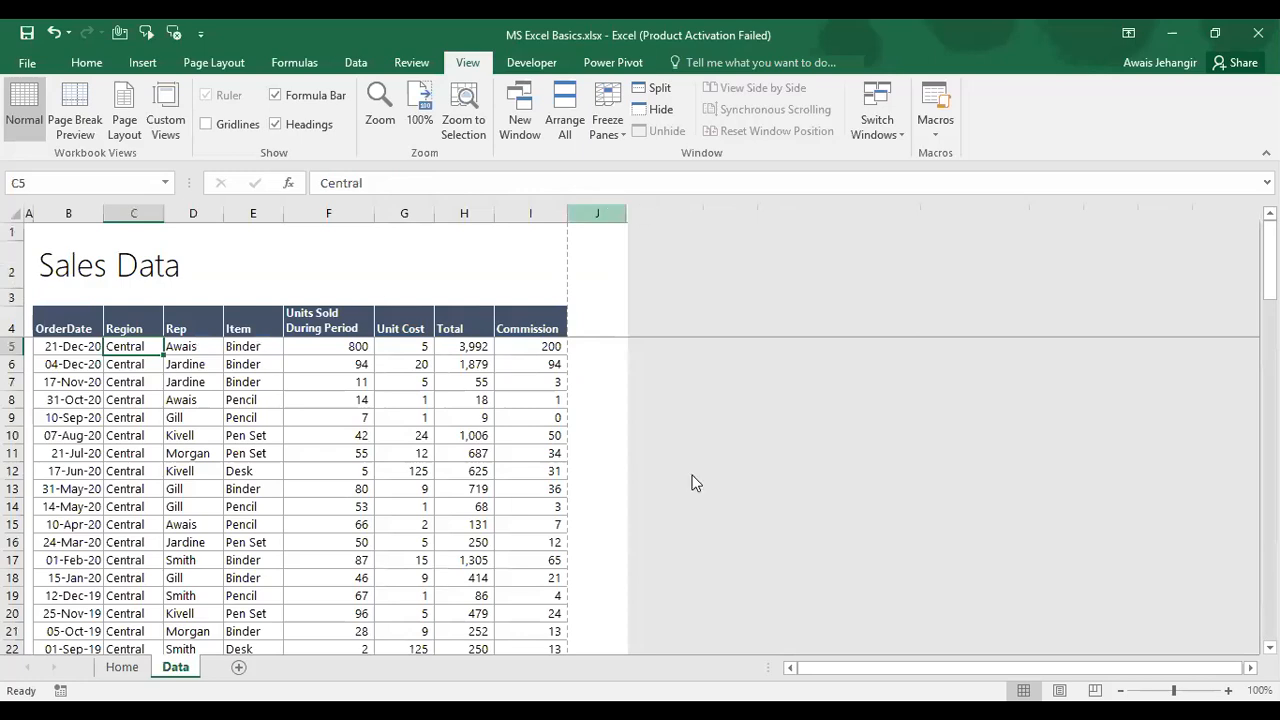
pyautogui.hotkey('ctrl', 'Right')
pyautogui.hotkey('ctrl', 'space')
pyautogui.press('Right')
pyautogui.hotkey('ctrl', 'space')
pyautogui.hotkey('ctrl', 'shift', 'Right')
pyautogui.hotkey('ctrl', 'shift', '0')
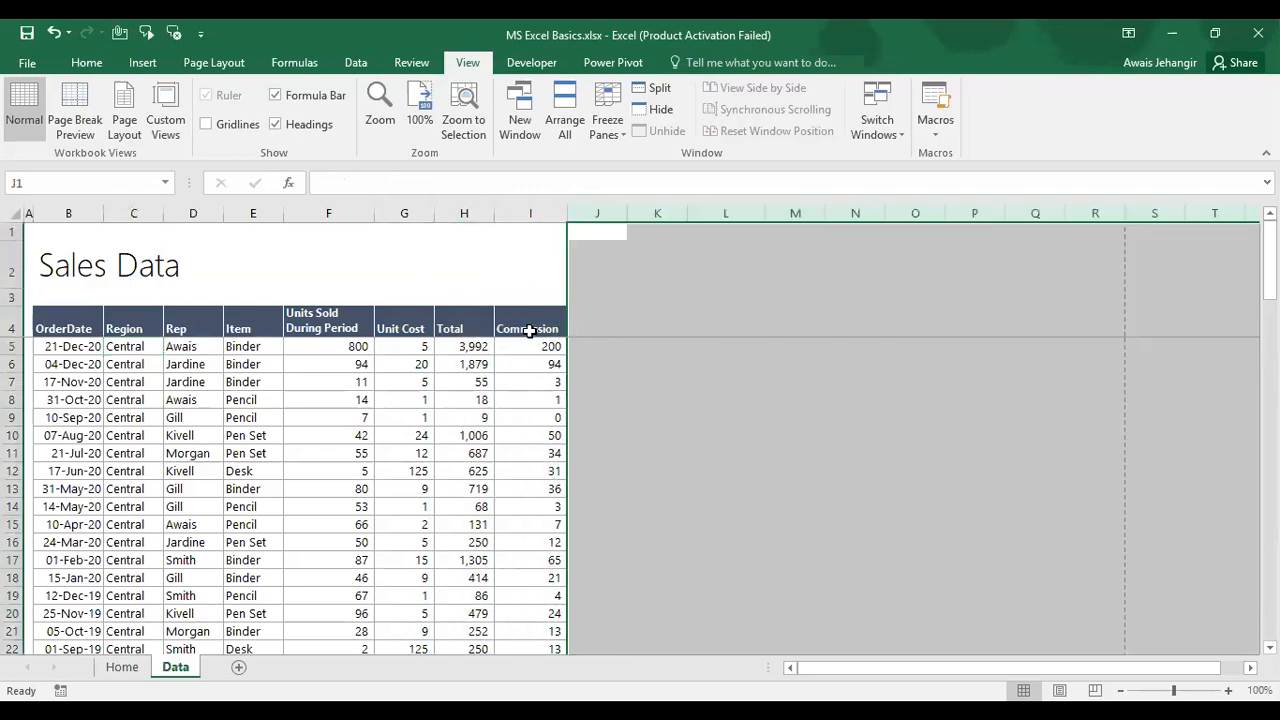
pyautogui.click(531, 329)
pyautogui.click(29, 27)
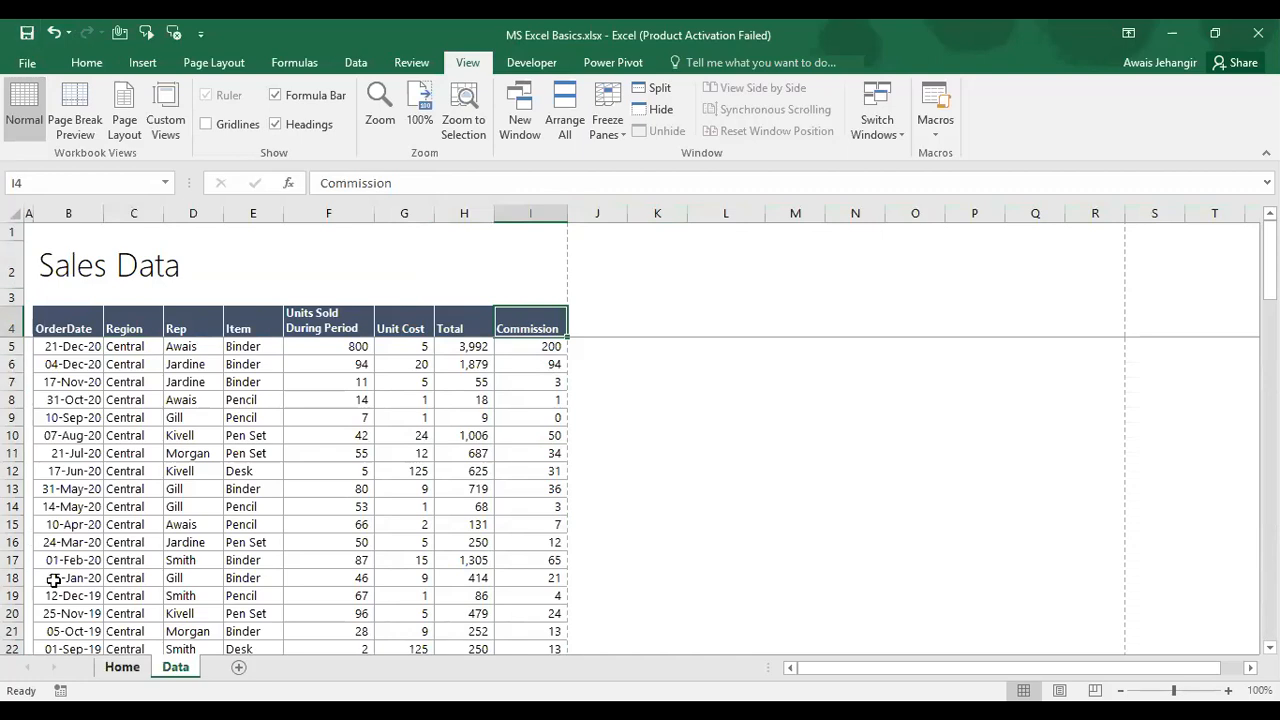
pyautogui.hotkey('ctrl', 'pageup')
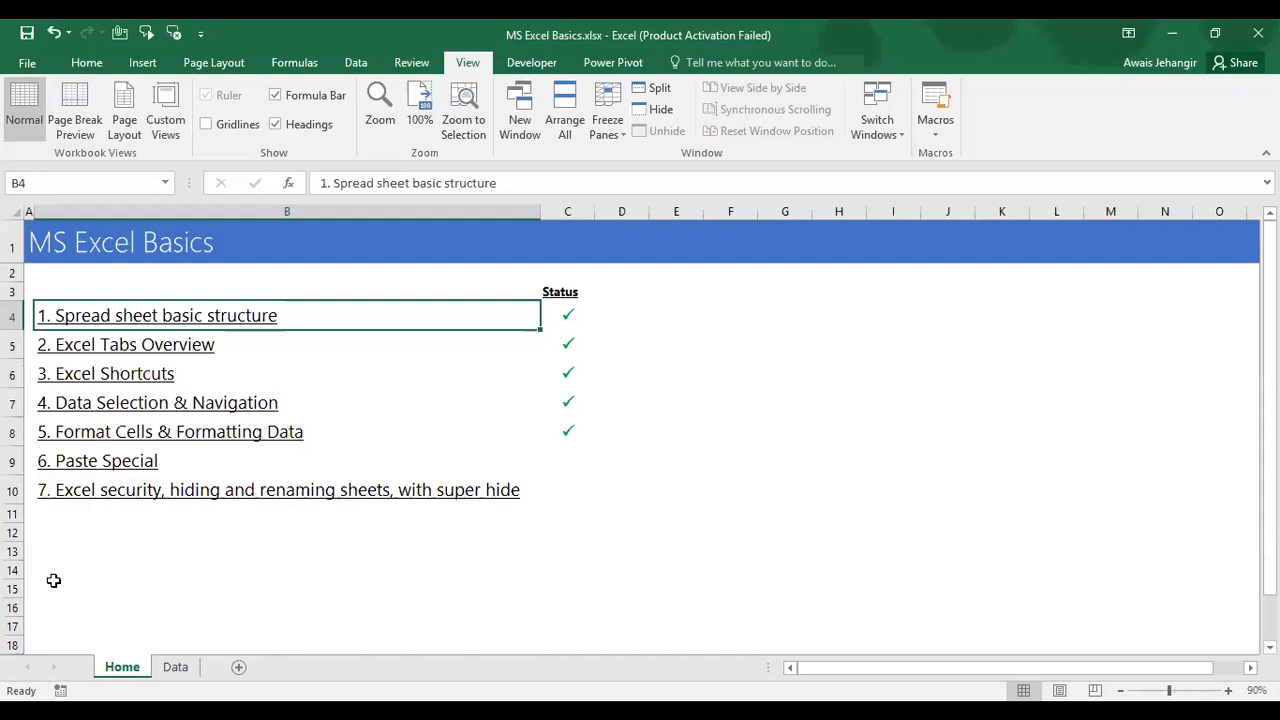
# Step: Go to the Data sheet and copy the Commission header in I4
pyautogui.click(570, 452)
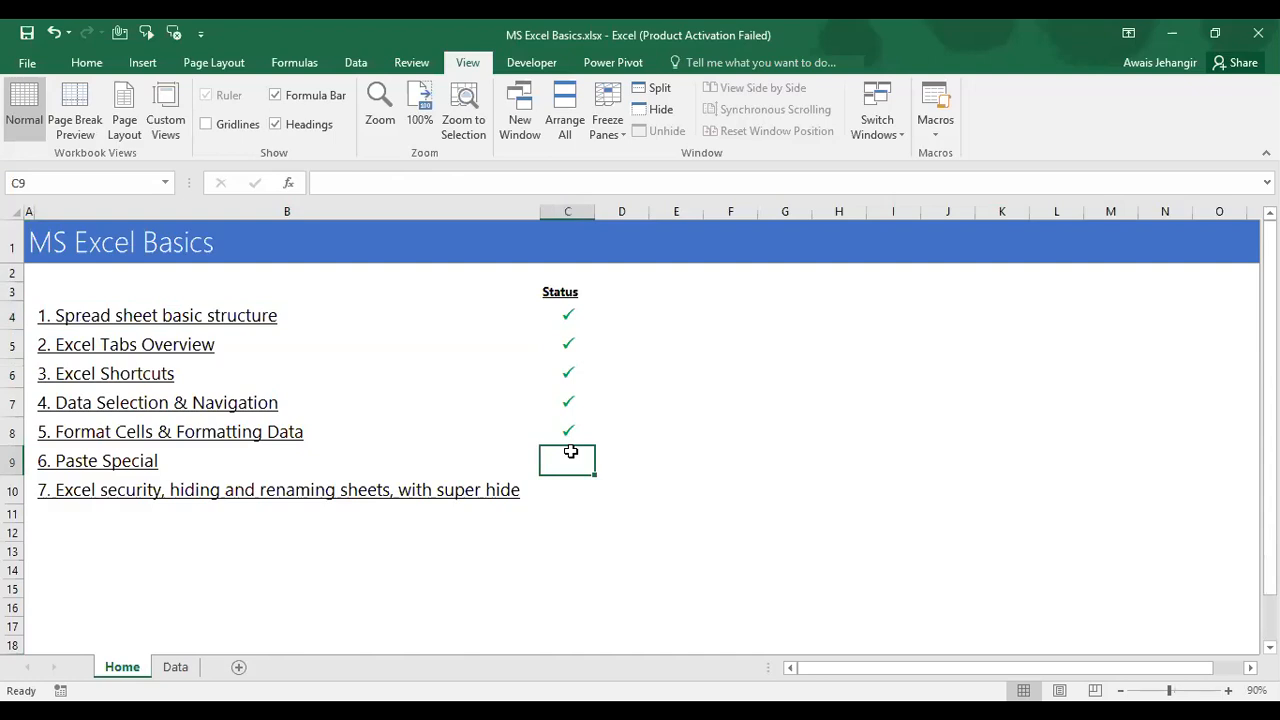
pyautogui.click(157, 672)
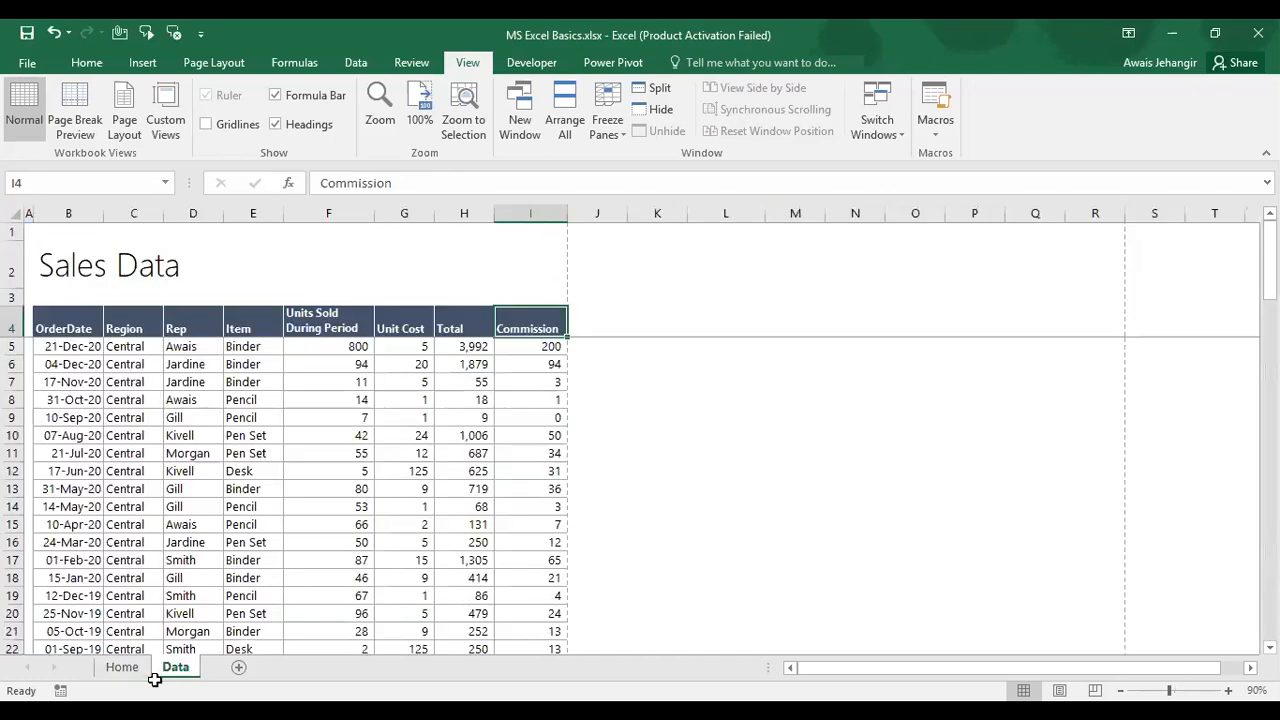
pyautogui.press('Up')
pyautogui.hotkey('ctrl', 'c')
pyautogui.press('Right')
pyautogui.press('Right')
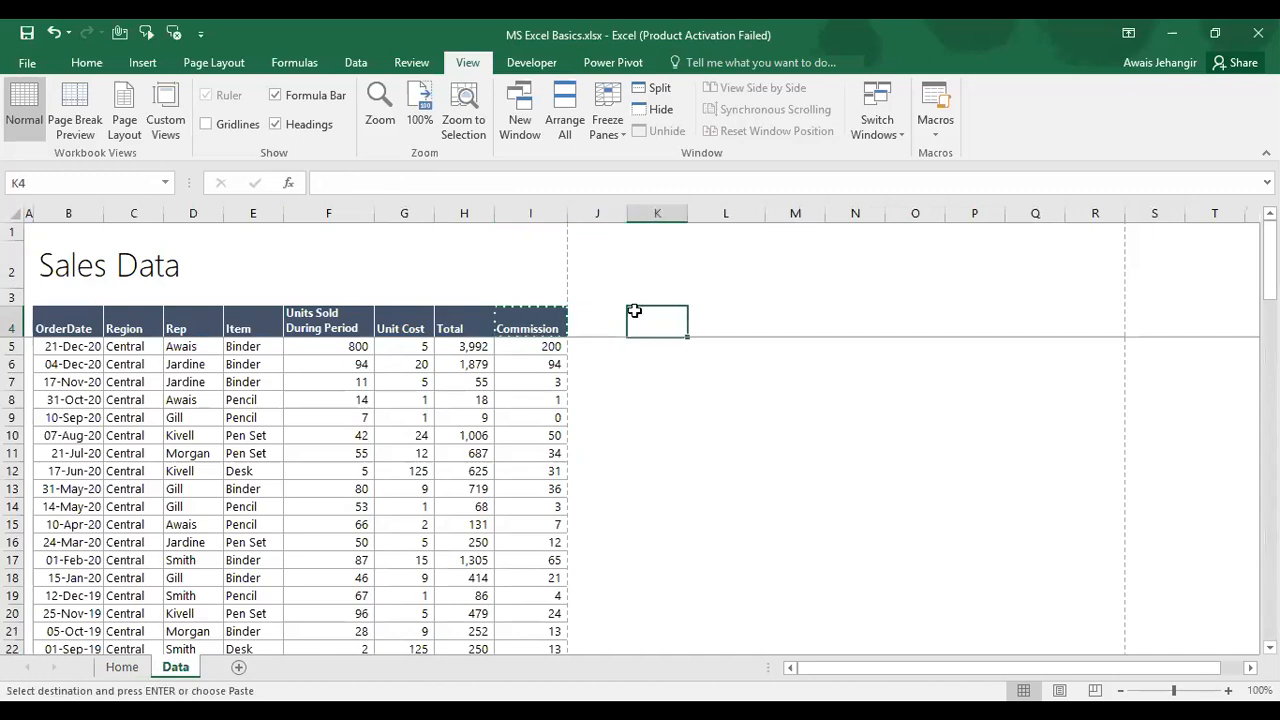
# Step: Open Paste Special for K4, cancel it, paste the header normally, then undo the paste
pyautogui.rightClick(666, 322)
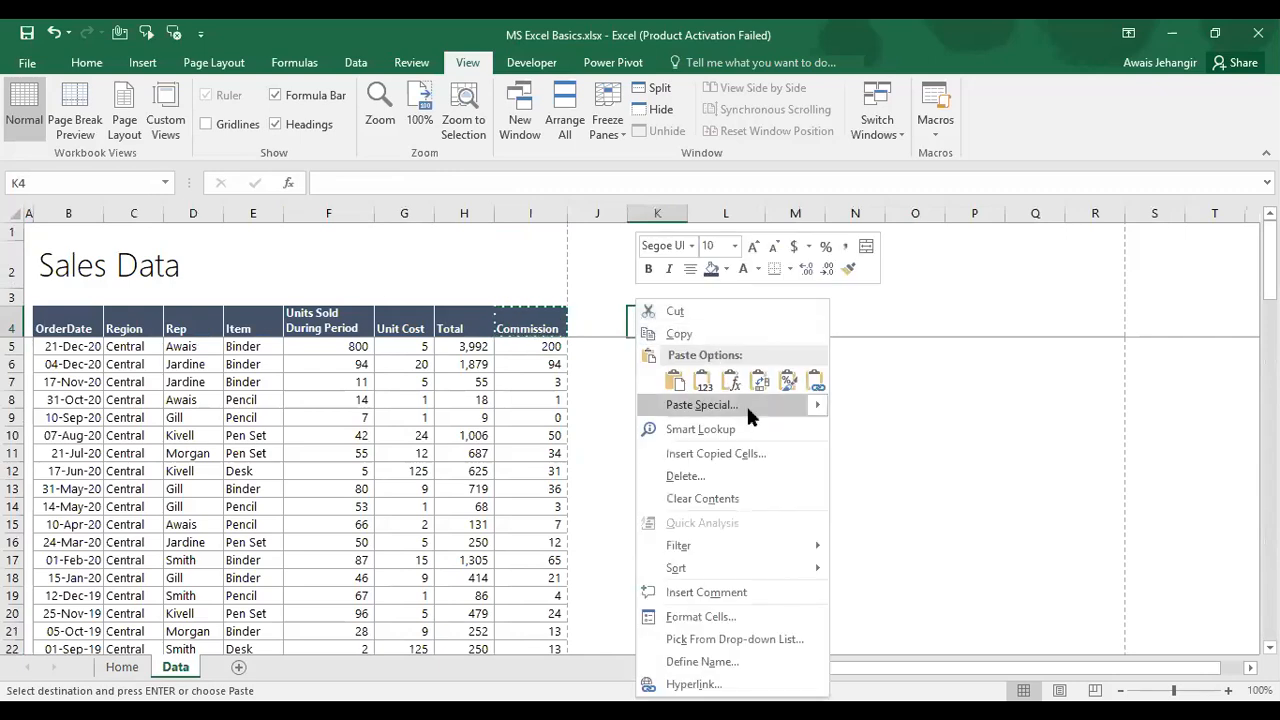
pyautogui.moveTo(762, 414)
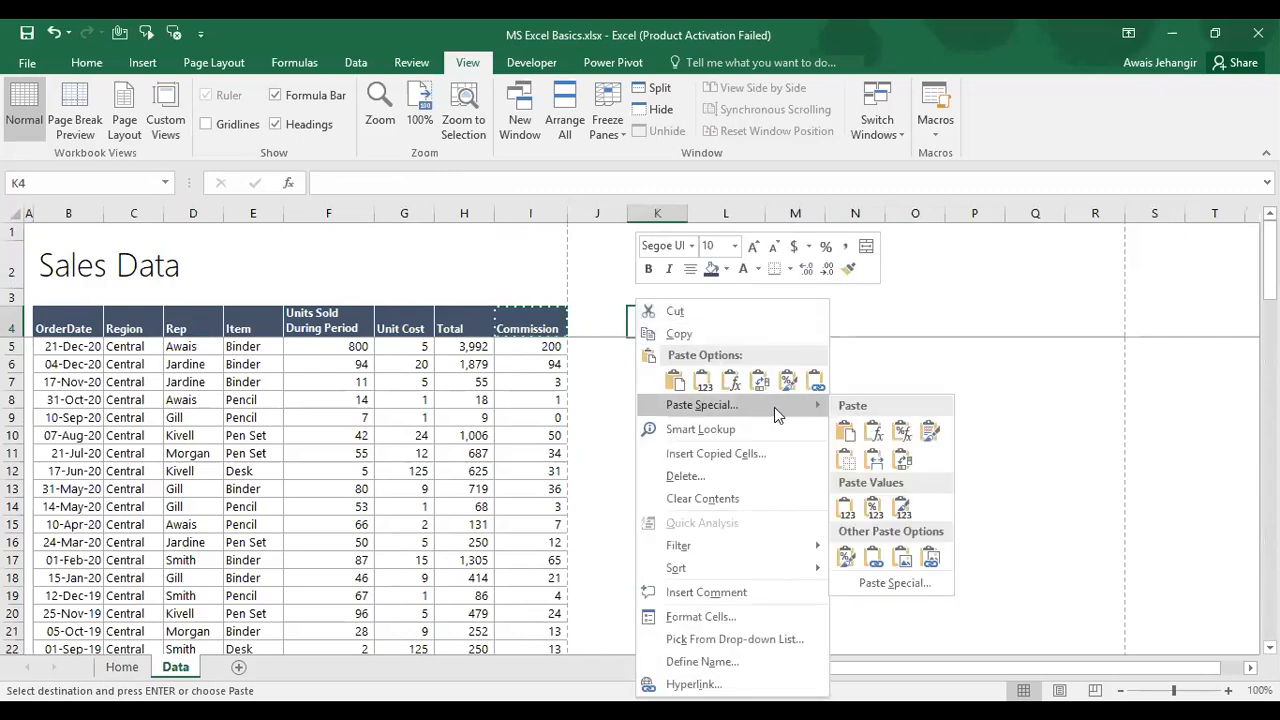
pyautogui.click(903, 588)
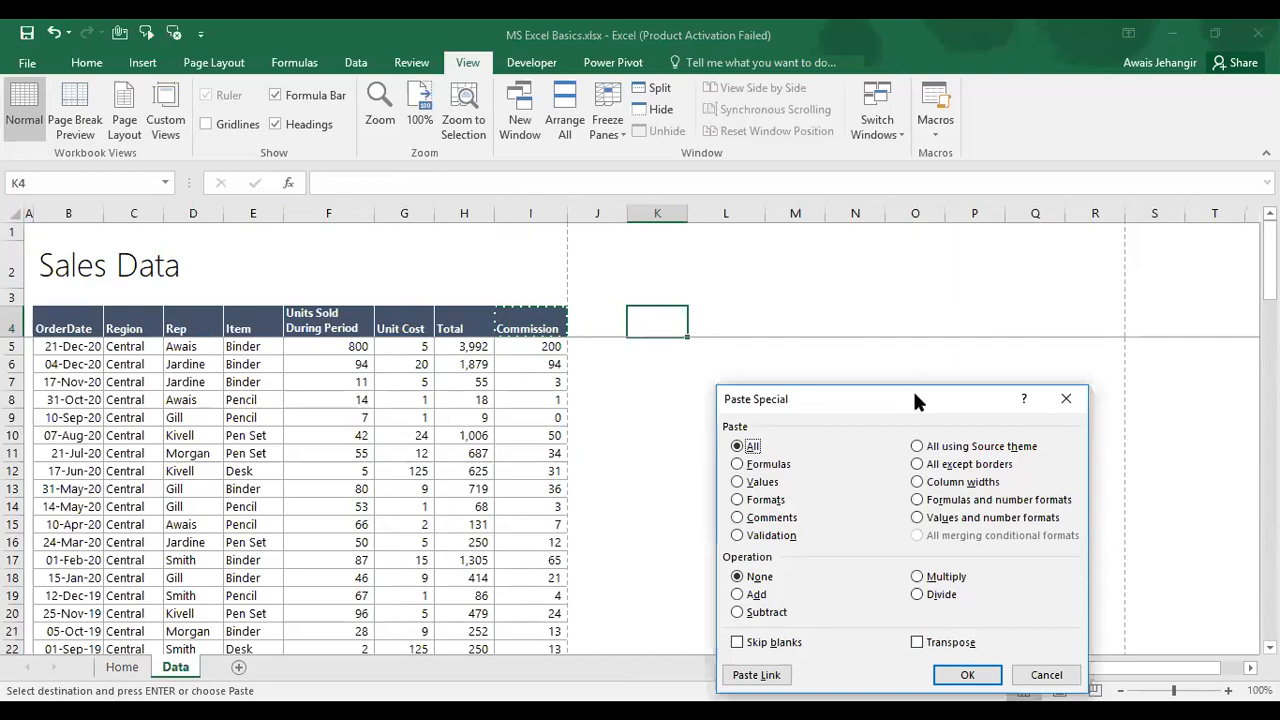
pyautogui.moveTo(913, 391); pyautogui.dragTo(937, 130)
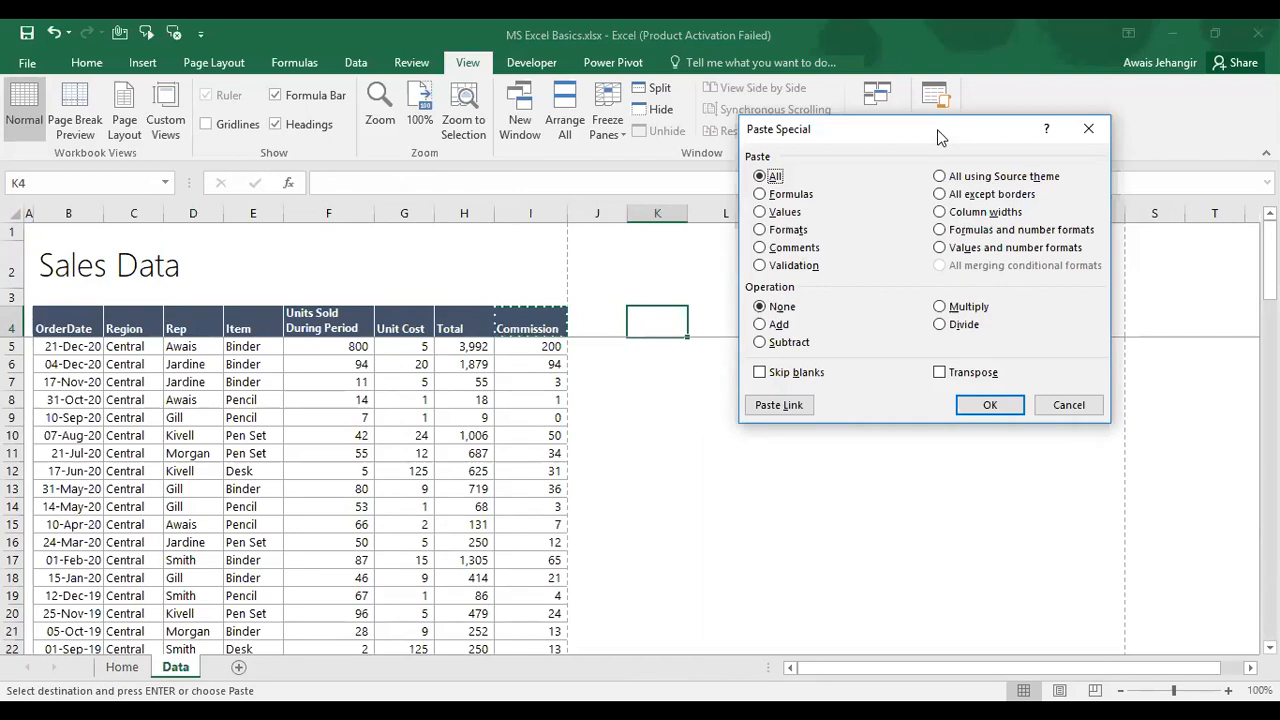
pyautogui.press('Escape')
pyautogui.hotkey('ctrl', 'v')
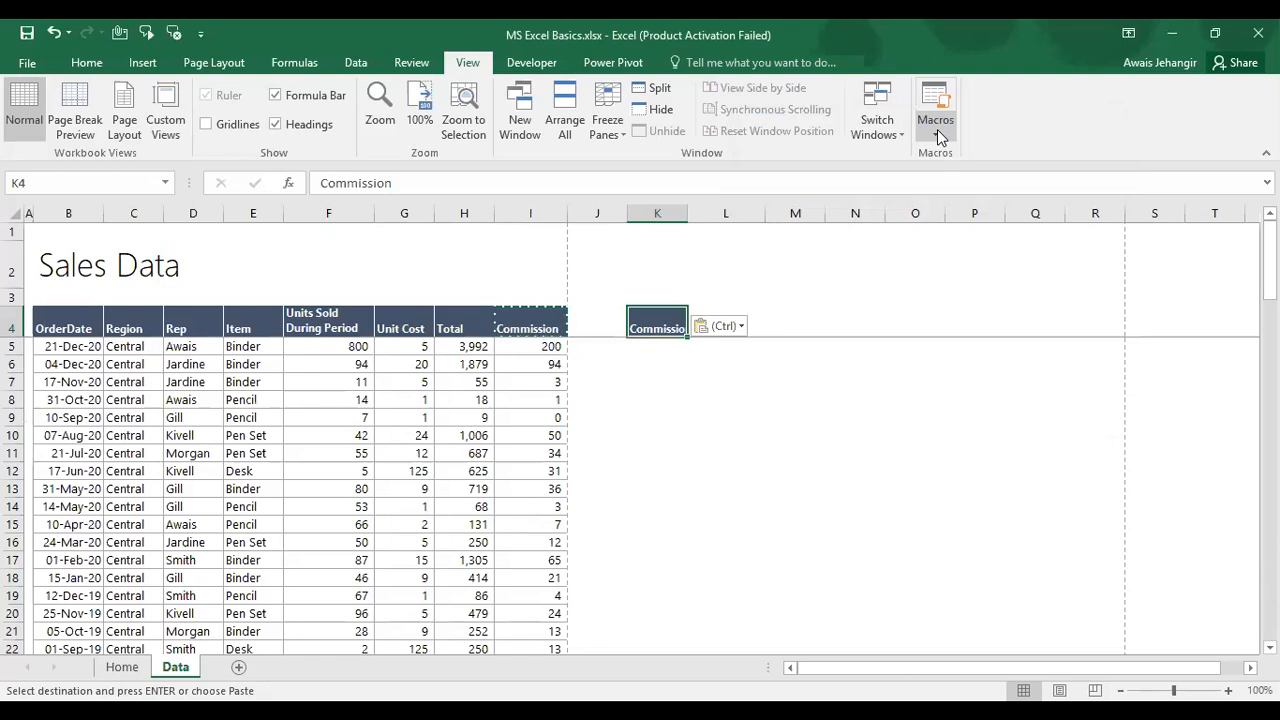
pyautogui.hotkey('ctrl', 'z')
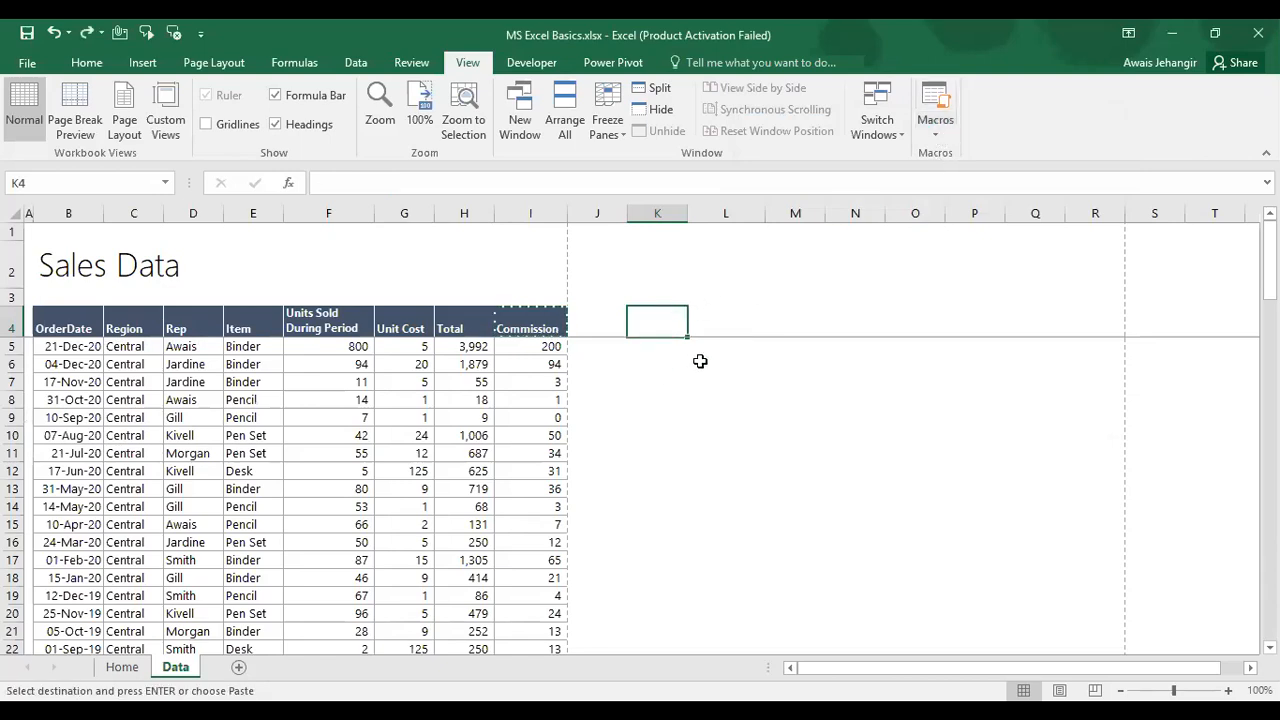
# Step: Try the Ctrl+Alt+V Paste Special shortcut and cancel it without pasting
pyautogui.press('alt')
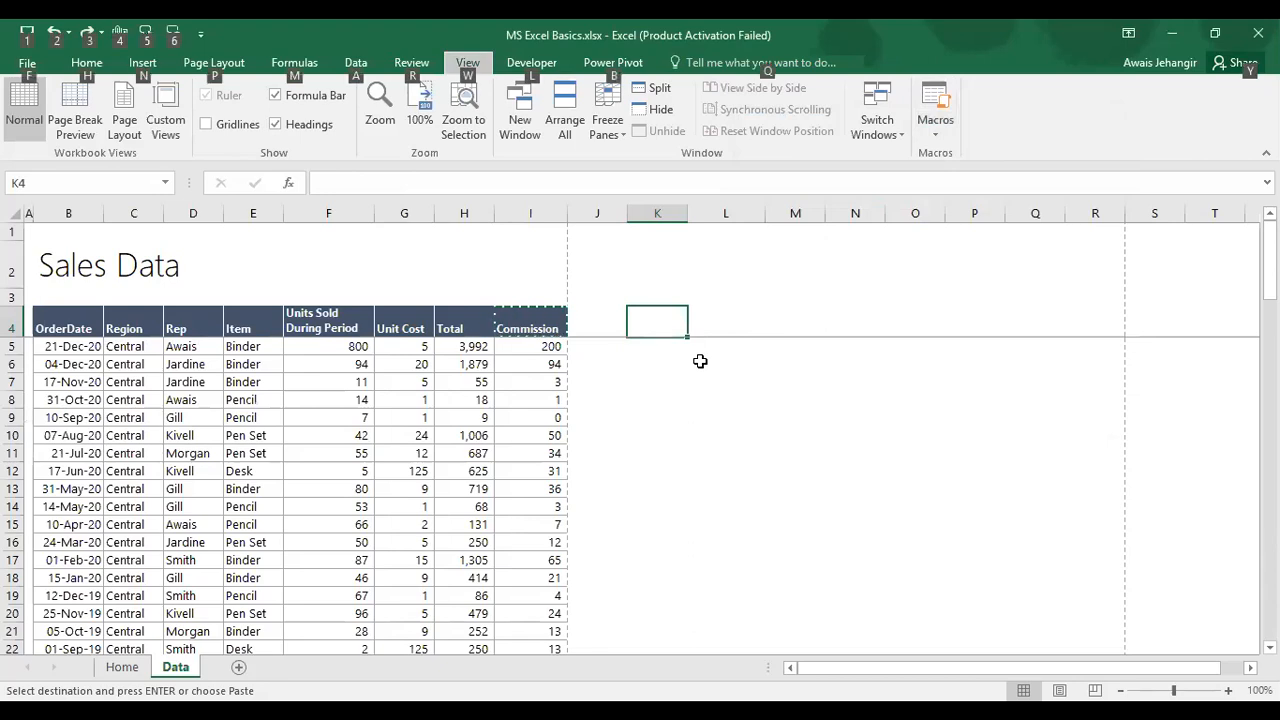
pyautogui.press('alt')
pyautogui.hotkey('ctrl', 'alt', 'v')
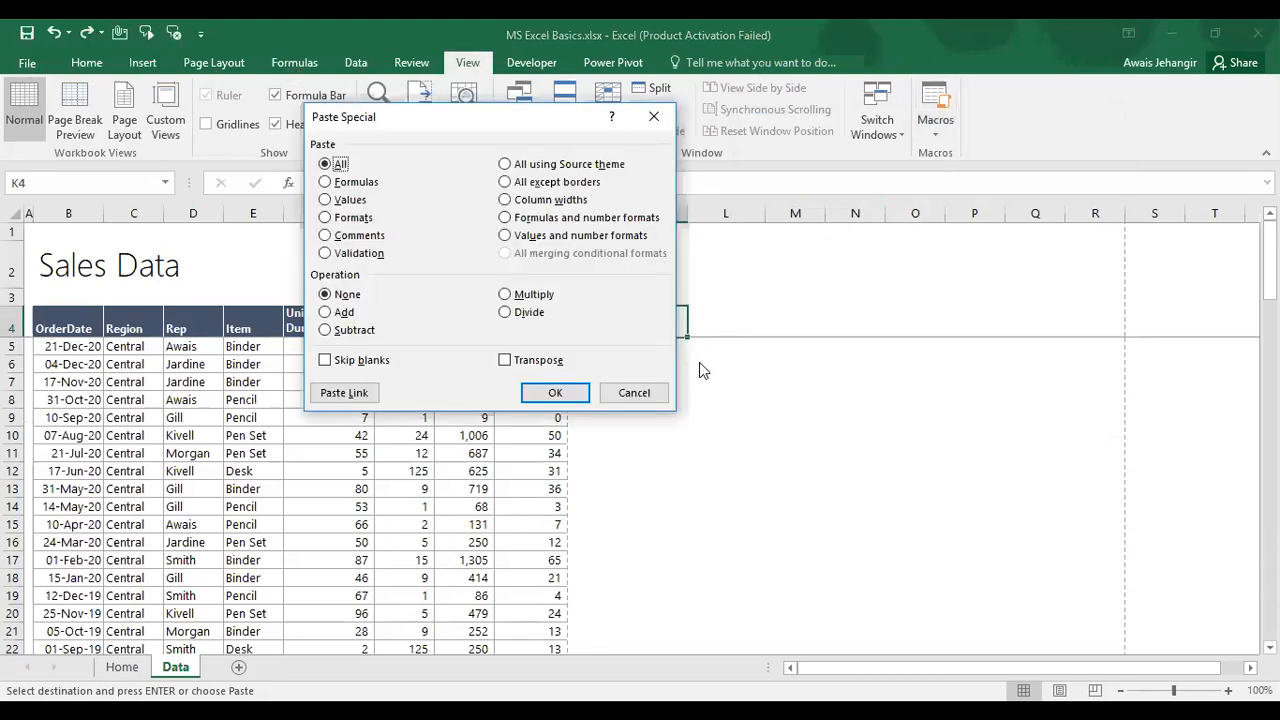
pyautogui.press('Escape')
# Step: Copy the Commission heading from I4 and open Paste Special for destination K4
pyautogui.press('Up')
pyautogui.press('Up')
pyautogui.press('Up')
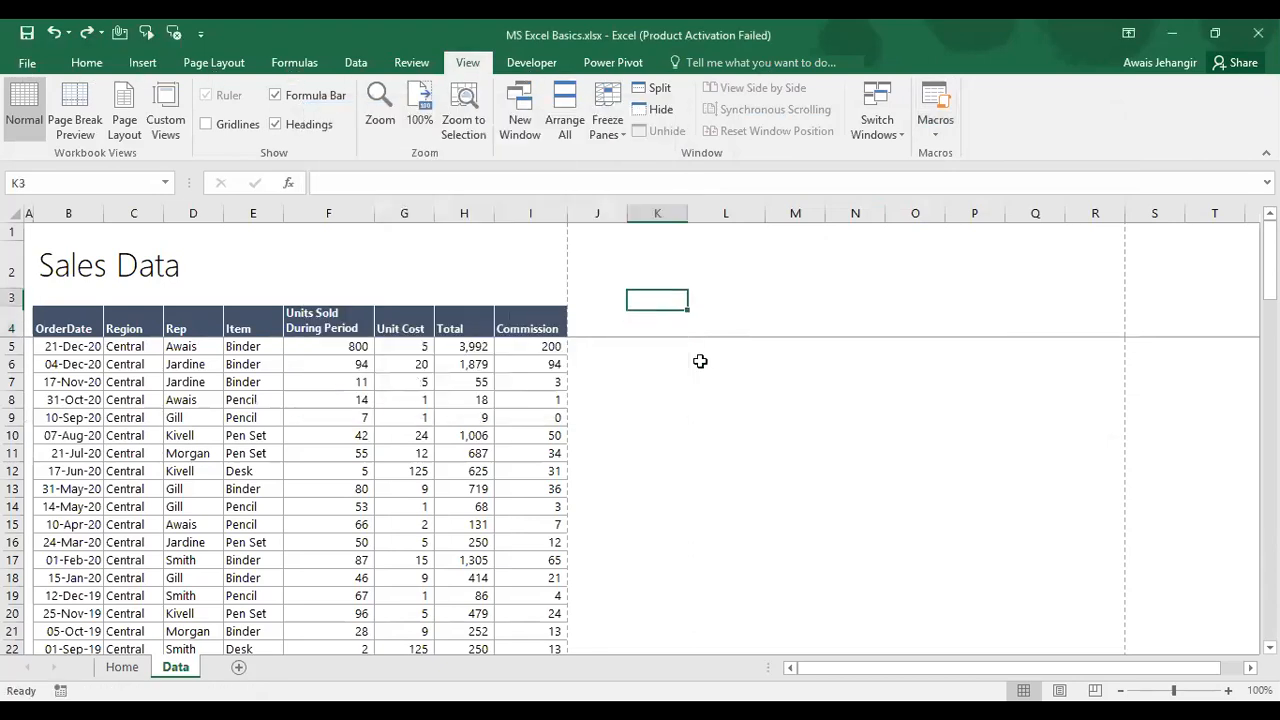
pyautogui.press('Down')
pyautogui.press('Down')
pyautogui.press('Down')
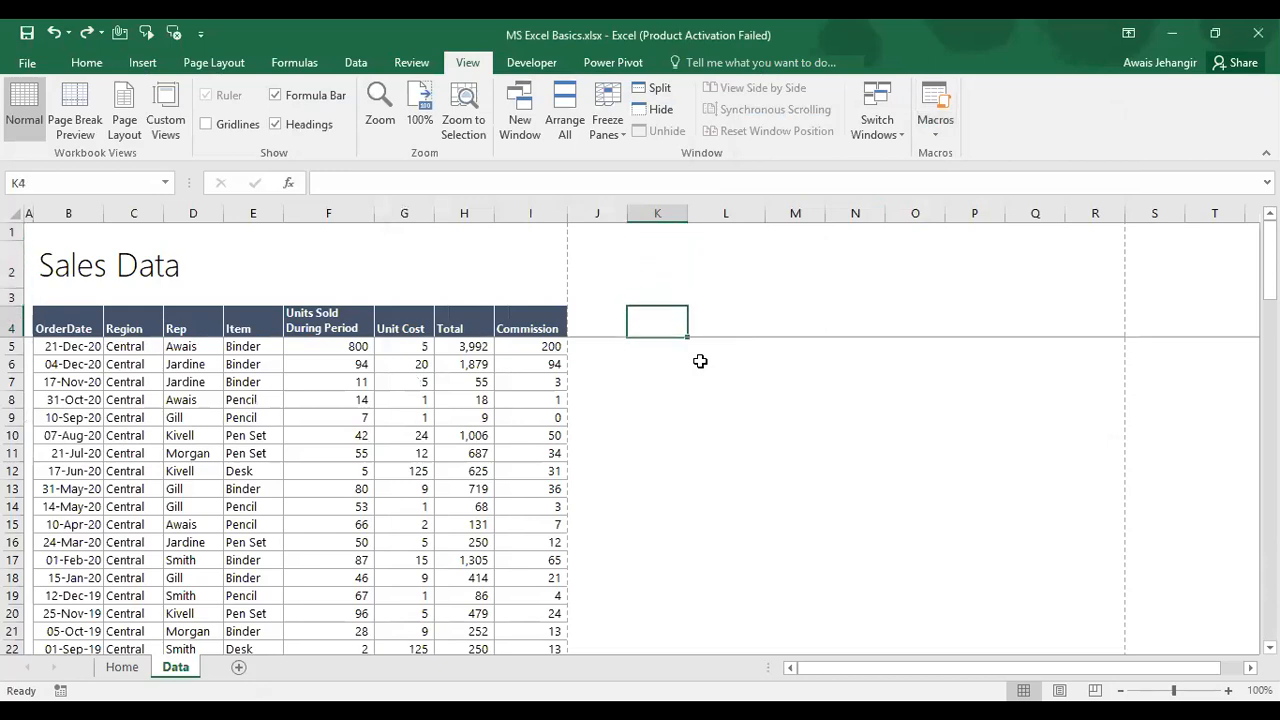
pyautogui.press('Left')
pyautogui.press('Left')
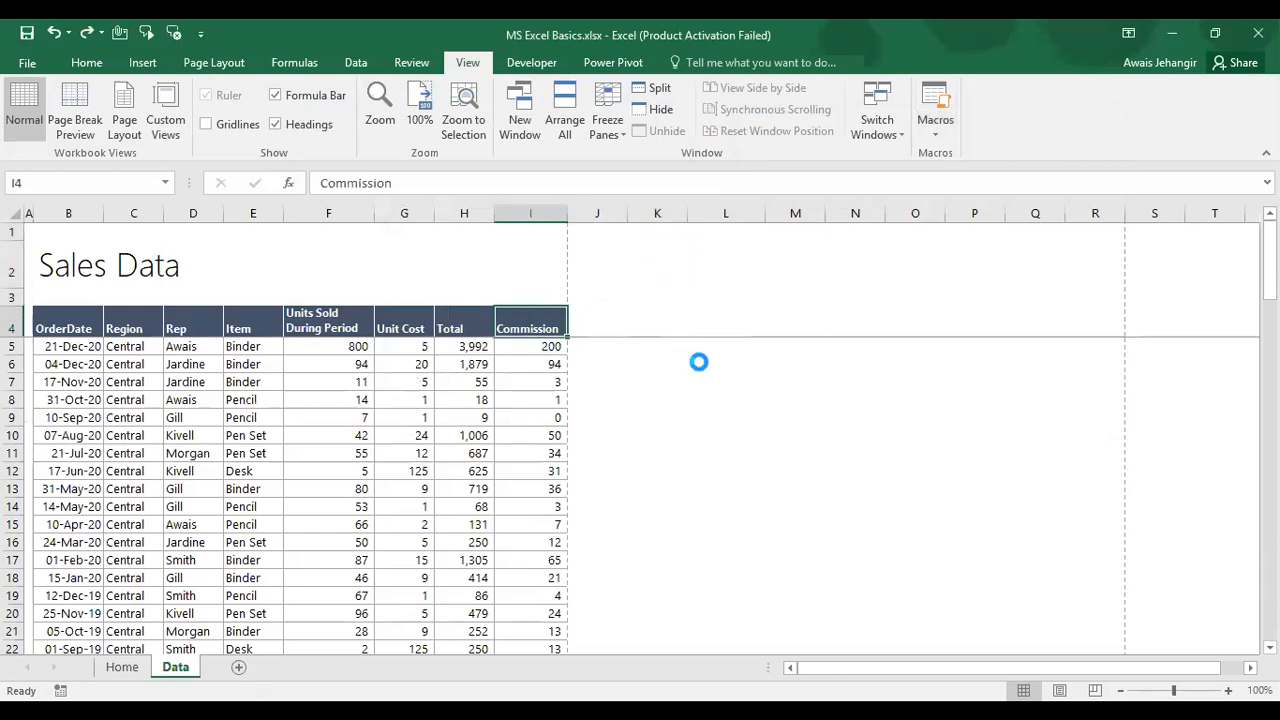
pyautogui.hotkey('ctrl', 'c')
pyautogui.press('Right')
pyautogui.press('Right')
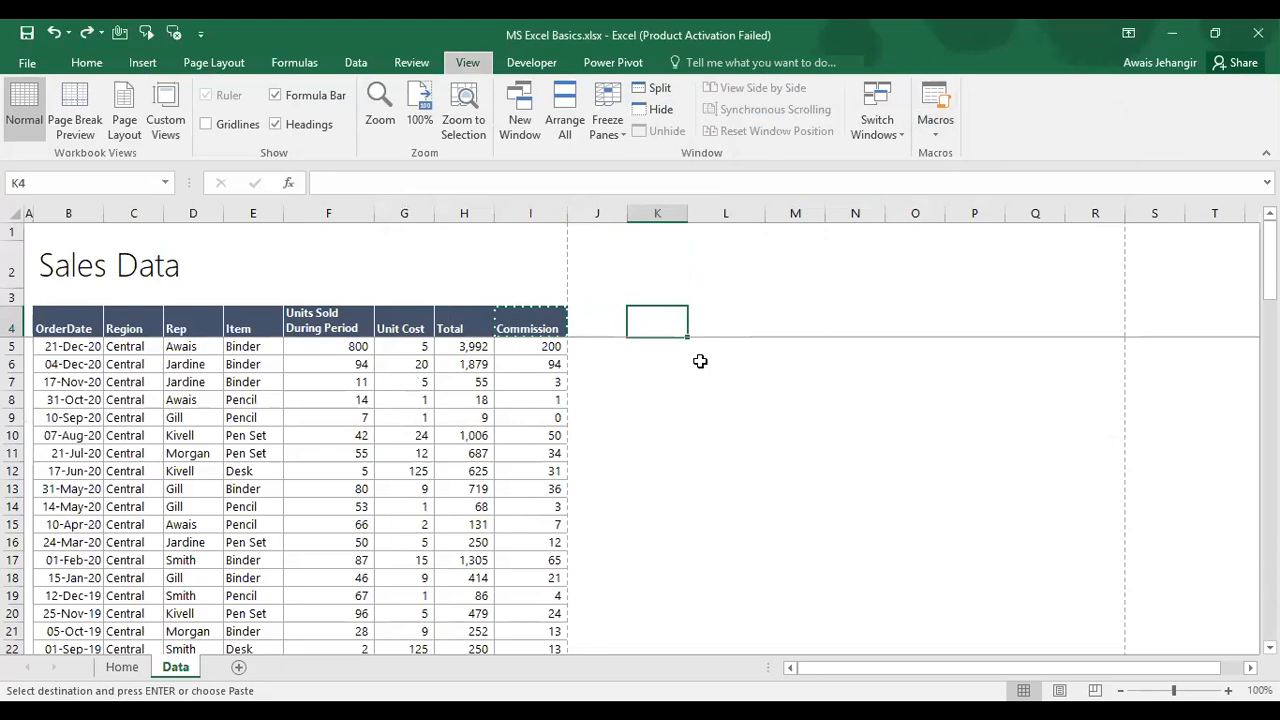
pyautogui.hotkey('ctrl', 'alt', 'v')
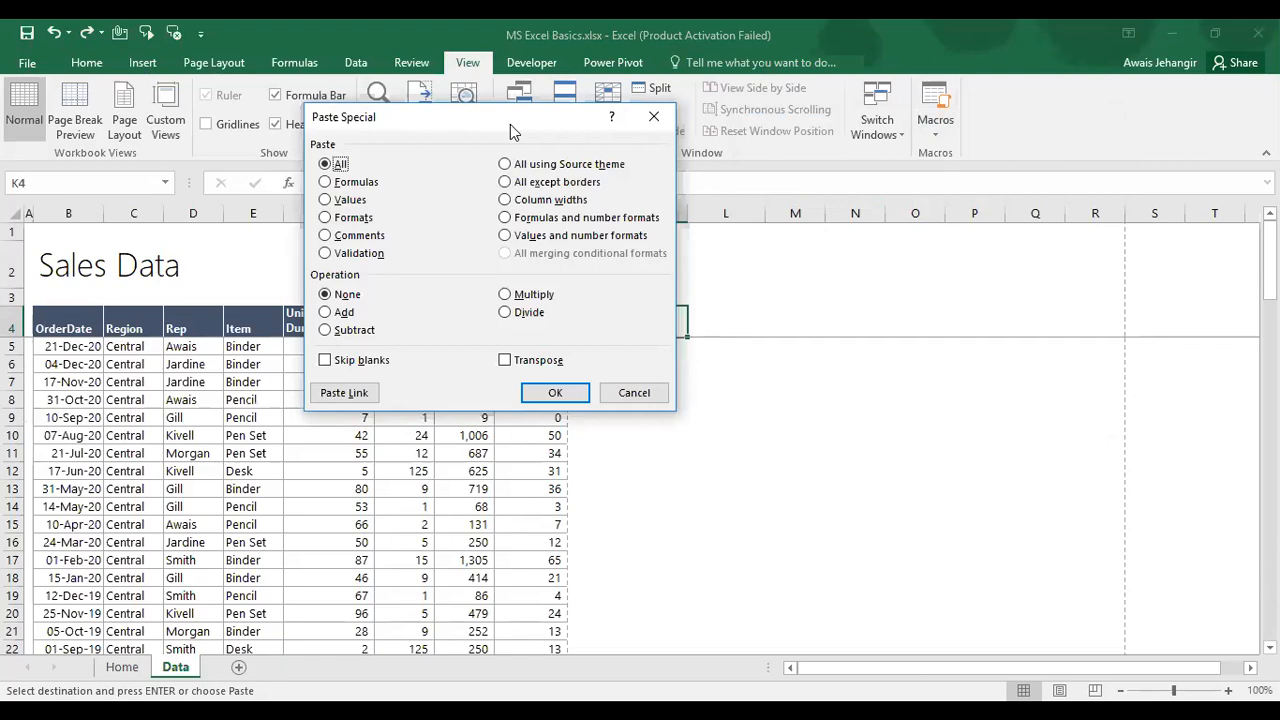
# Step: Move the Paste Special dialog aside, cancel it without pasting, and select I5
pyautogui.moveTo(510, 124); pyautogui.dragTo(914, 147)
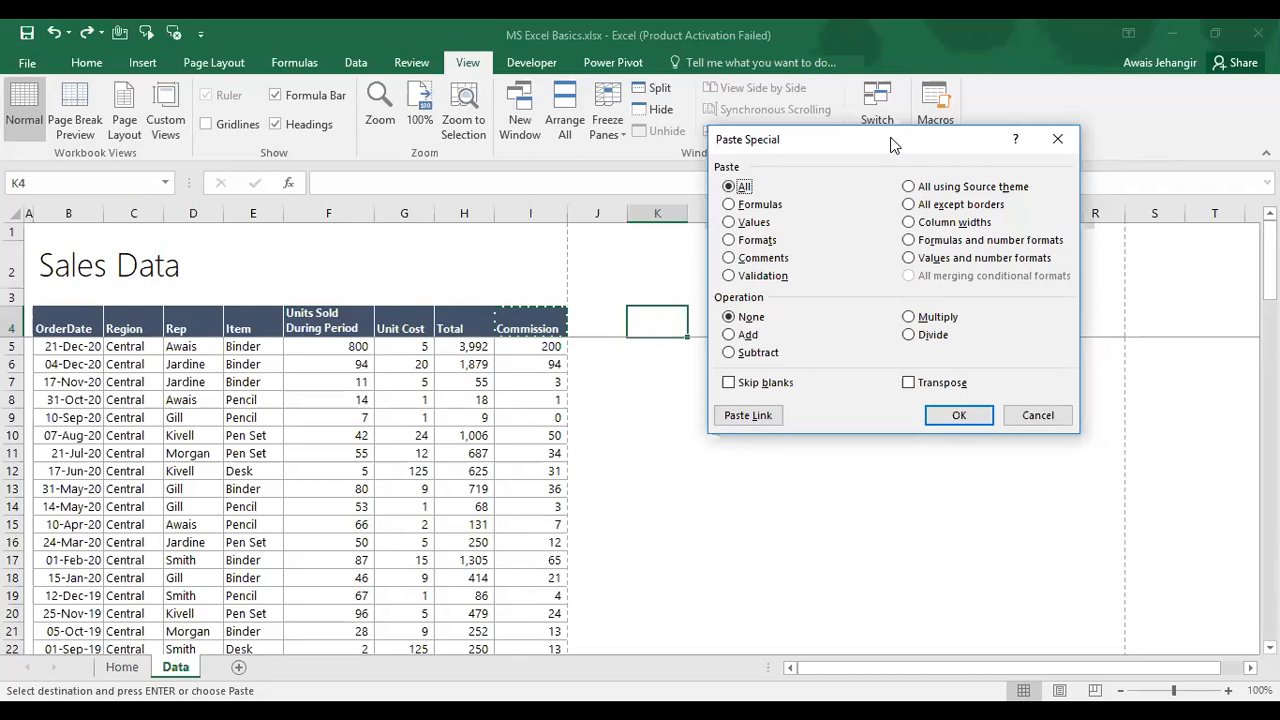
pyautogui.press('Escape')
pyautogui.press('Escape')
pyautogui.press('Left')
pyautogui.press('Left')
pyautogui.press('Down')
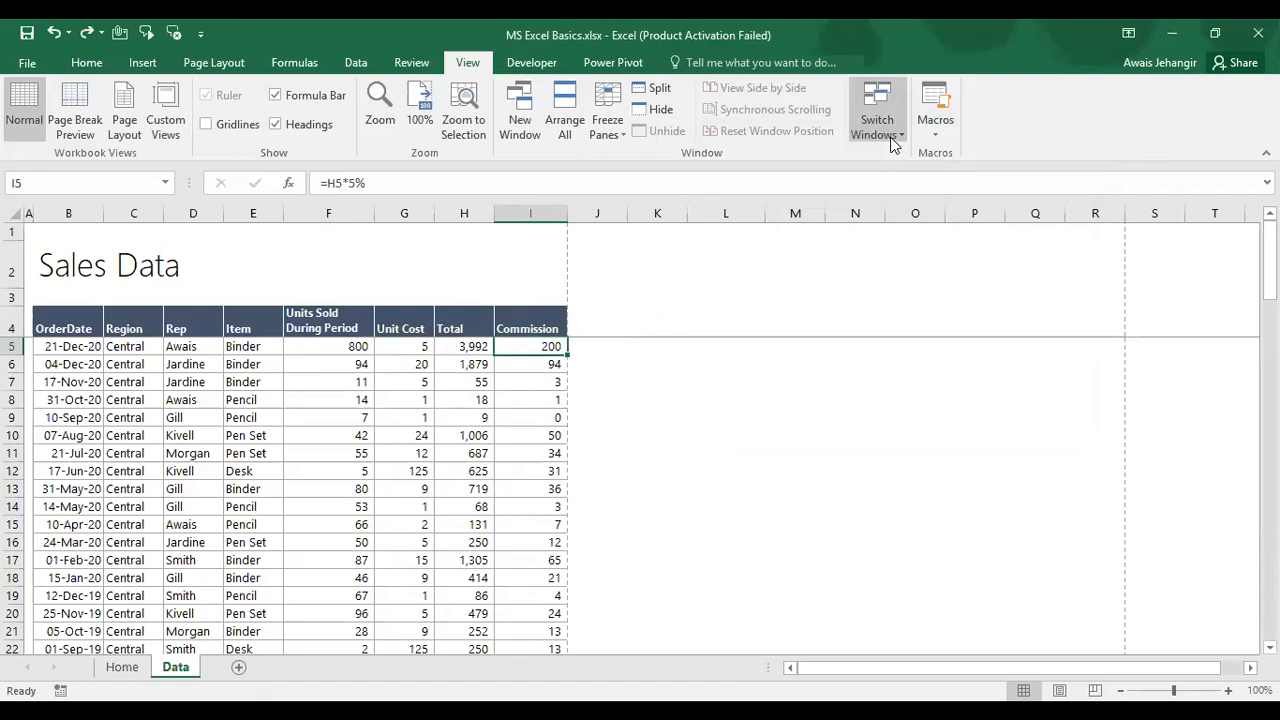
# Step: Set cell J5's font to Calibri Light, size 11
pyautogui.press('Right')
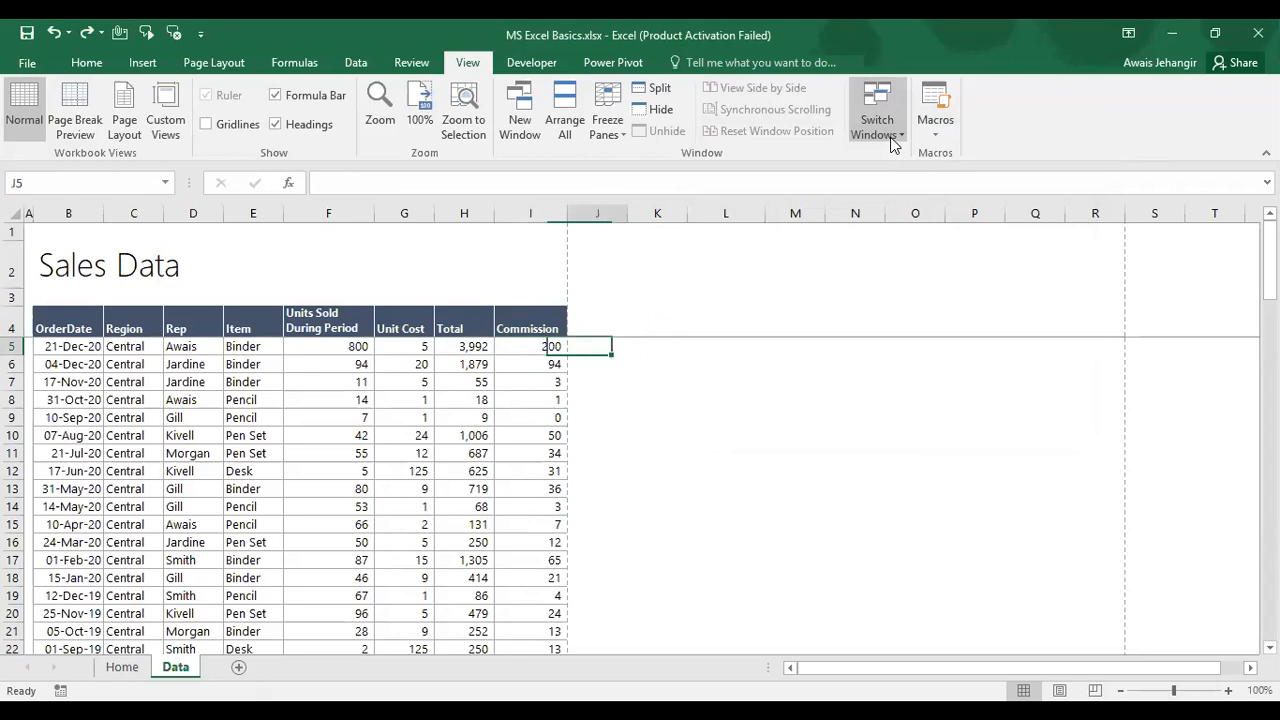
pyautogui.click(80, 68)
pyautogui.click(226, 94)
pyautogui.write('Cali')
pyautogui.press('Return')
pyautogui.click(305, 96)
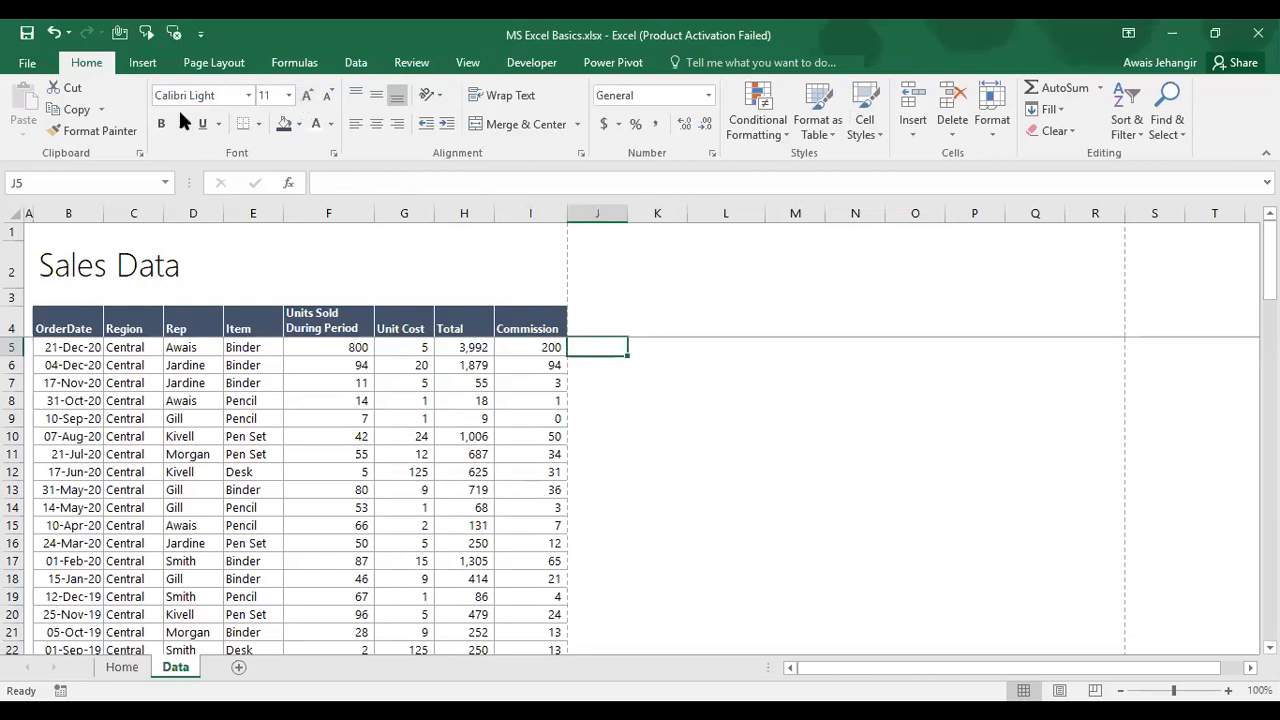
# Step: Copy the commission formula in I5 and paste only its formula into J5
pyautogui.press('Left')
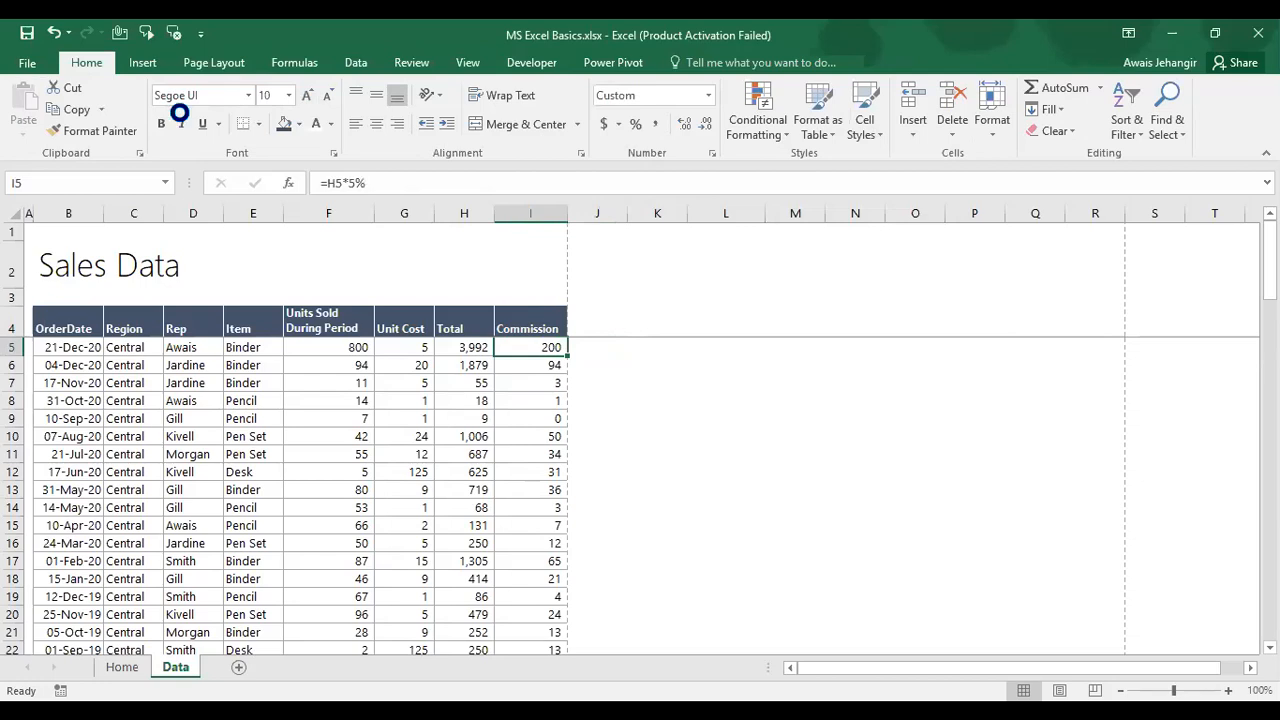
pyautogui.hotkey('ctrl', 'c')
pyautogui.press('Right')
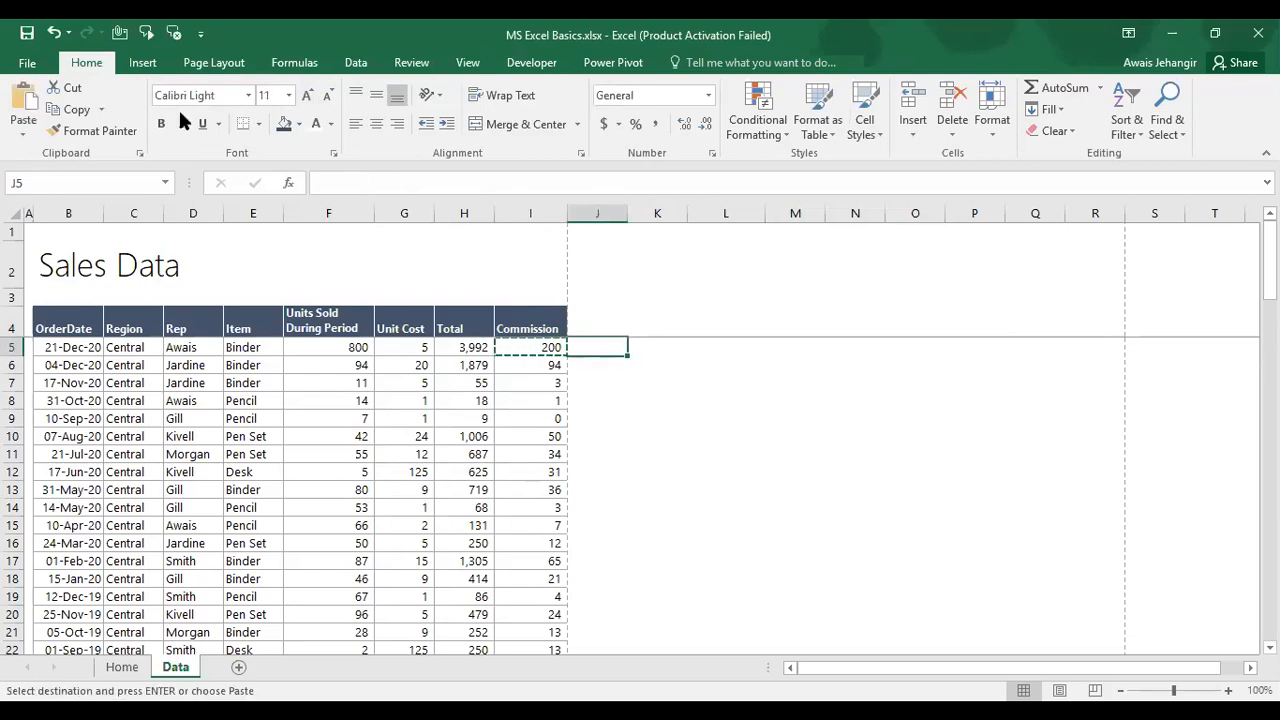
pyautogui.press('alt')
pyautogui.press('e')
pyautogui.press('s')
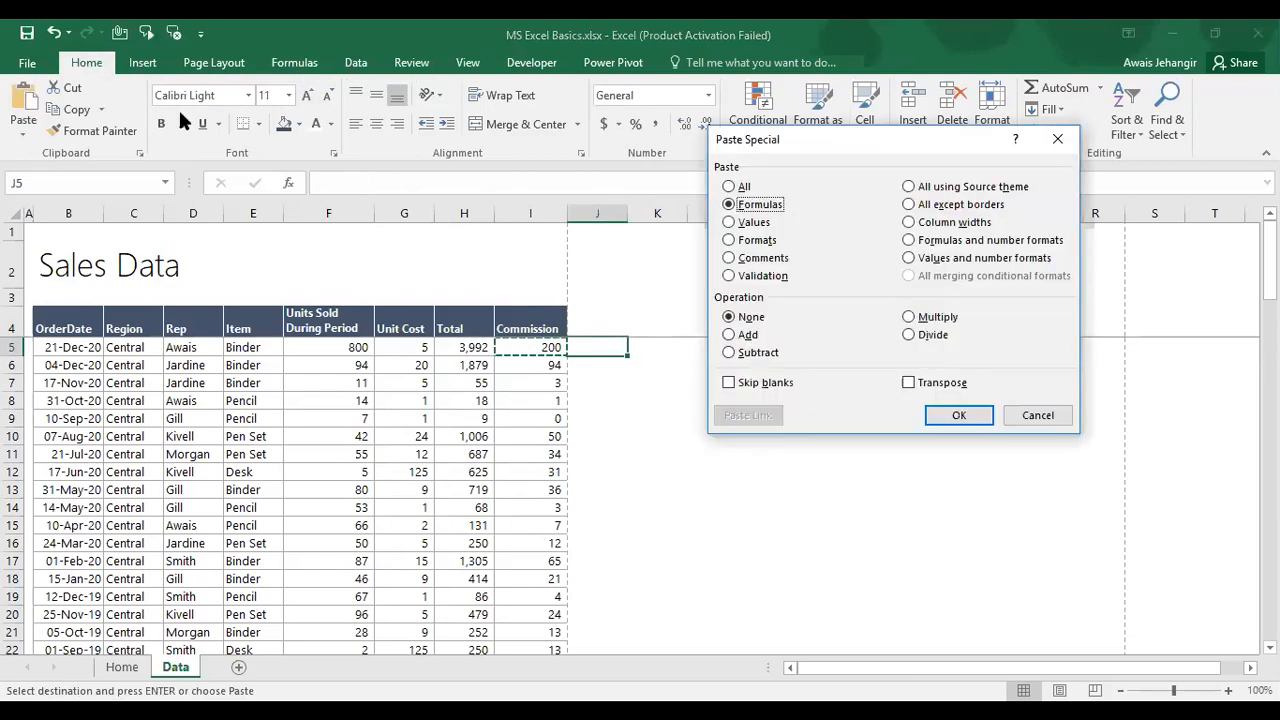
pyautogui.press('v')
pyautogui.press('f')
pyautogui.press('Return')
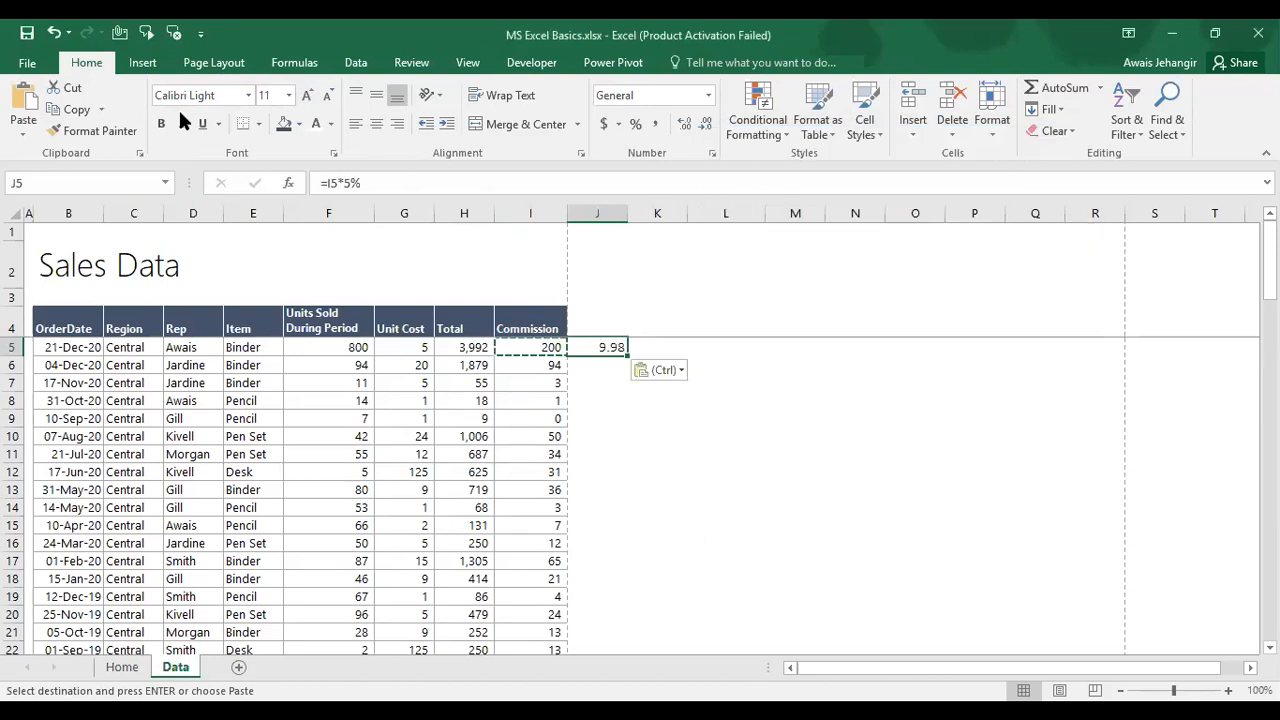
# Step: Compare the pasted formula =I5*5% in J5 with the original in I5
pyautogui.press('Left')
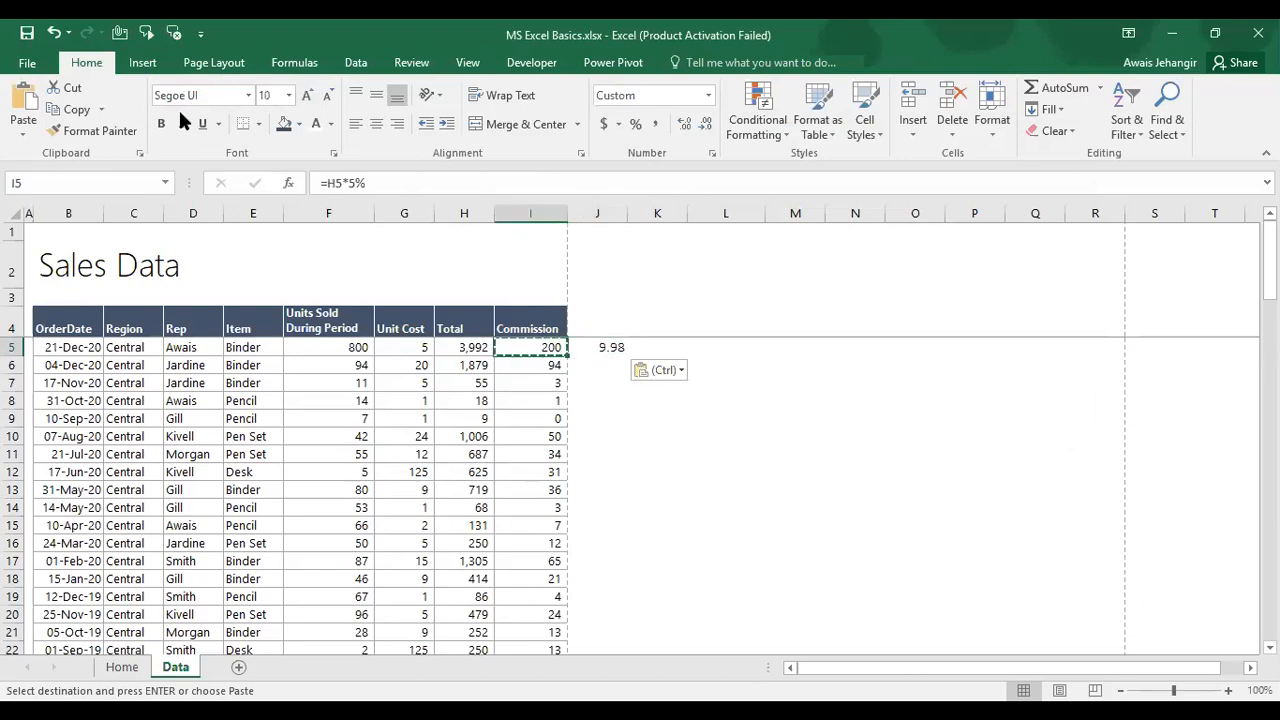
pyautogui.press('Right')
pyautogui.press('Left')
pyautogui.press('Right')
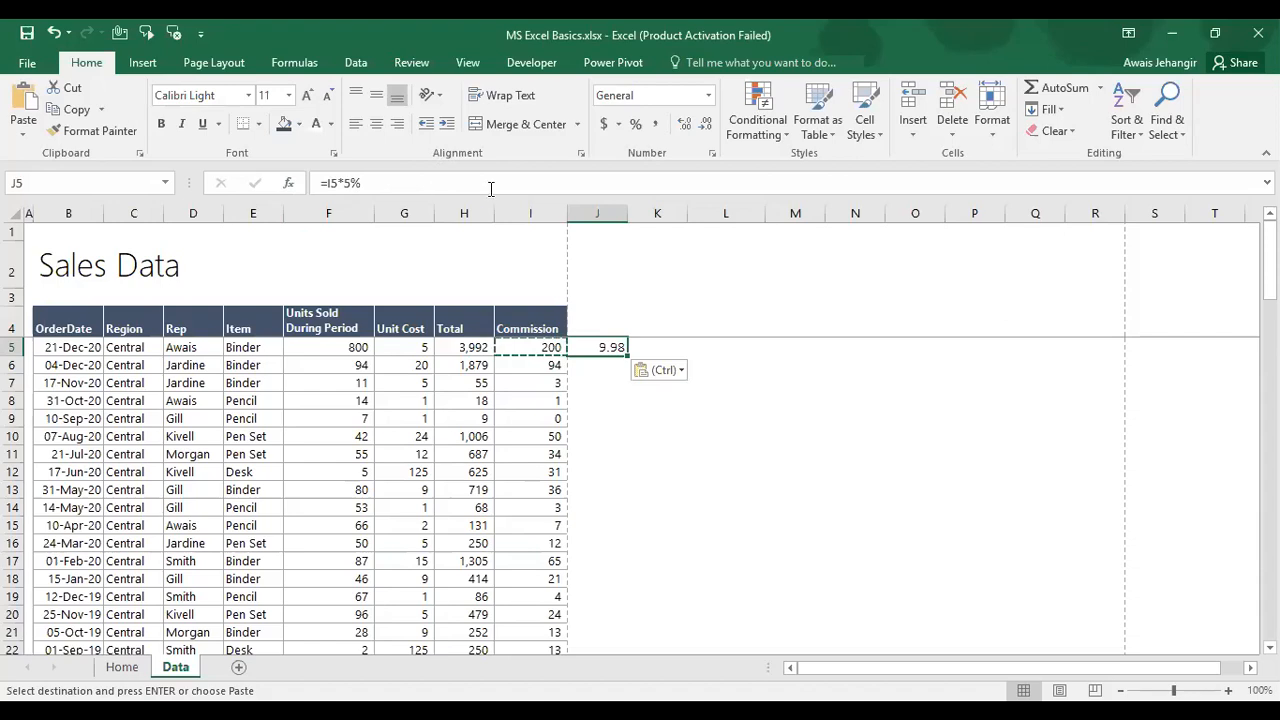
pyautogui.click(258, 351)
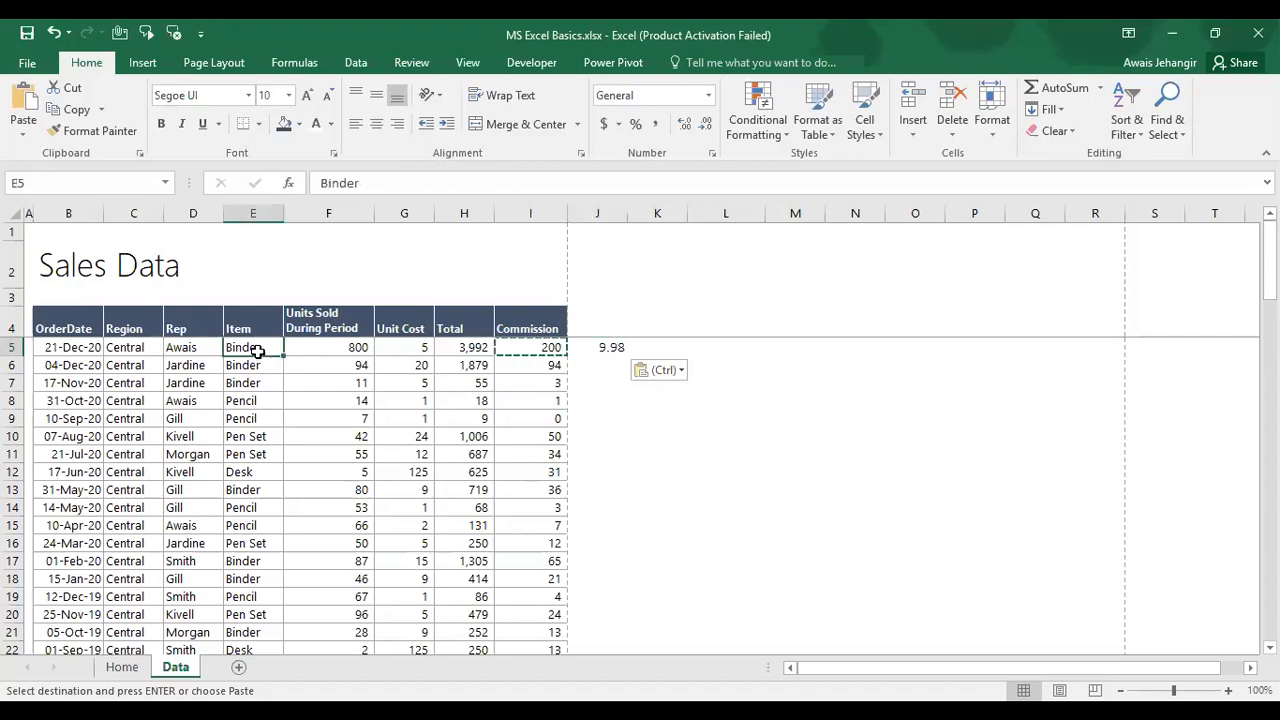
# Step: Inspect the Total formula in H5 and the commission formula in I5 without editing them
pyautogui.press('Left')
pyautogui.press('Left')
pyautogui.press('Left')
pyautogui.press('Right')
pyautogui.press('Right')
pyautogui.press('Right')
pyautogui.press('Right')
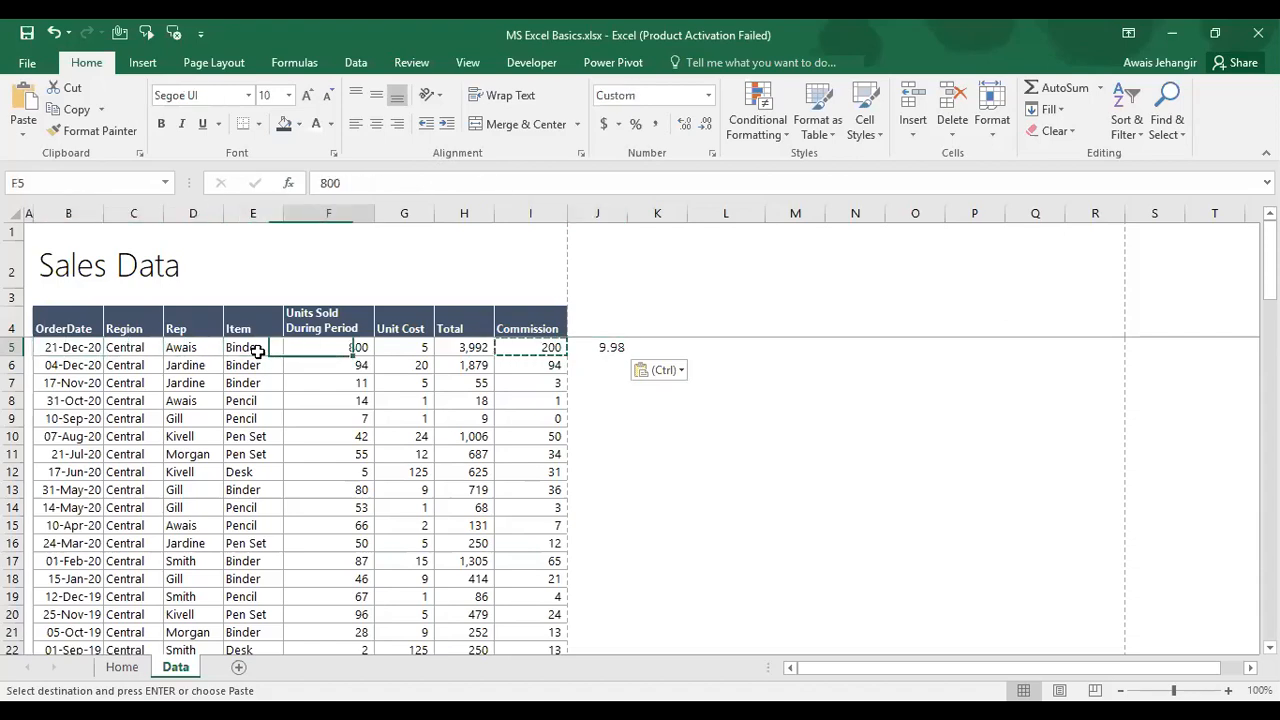
pyautogui.press('Left')
pyautogui.press('Left')
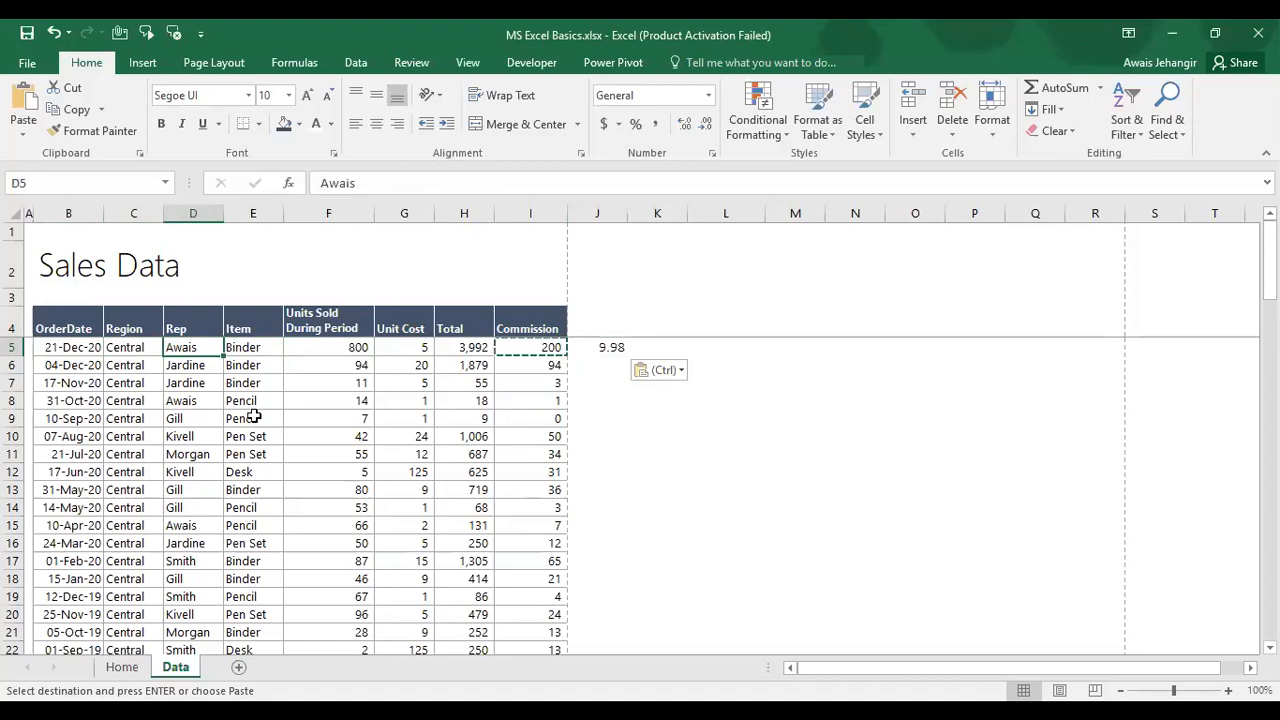
pyautogui.press('Right')
pyautogui.press('Right')
pyautogui.press('Right')
pyautogui.press('Right')
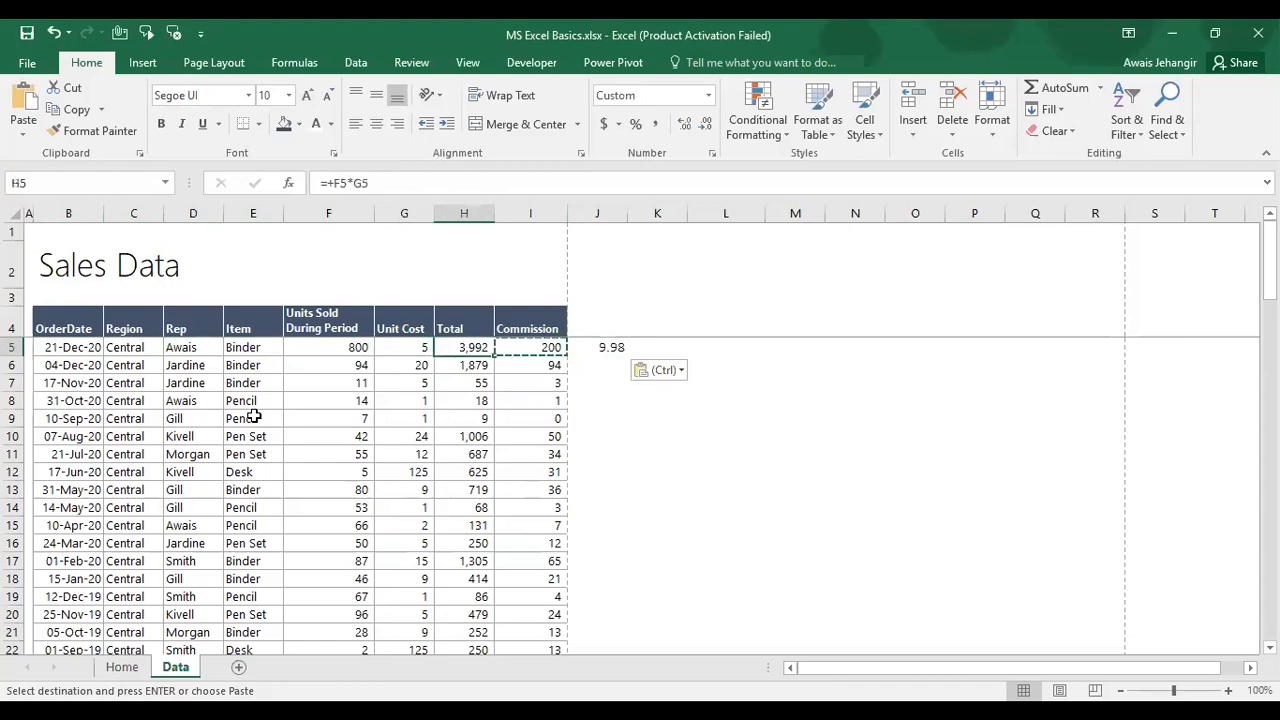
pyautogui.press('F2')
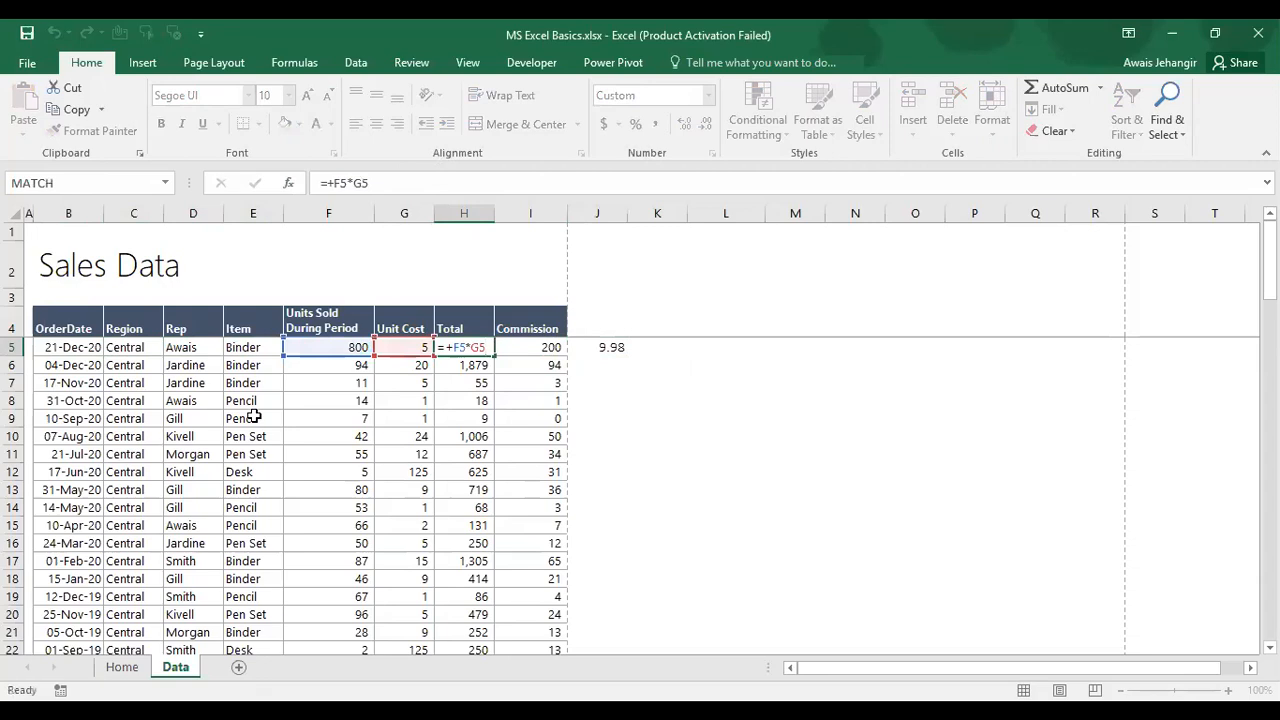
pyautogui.press('Tab')
pyautogui.press('F2')
pyautogui.press('Escape')
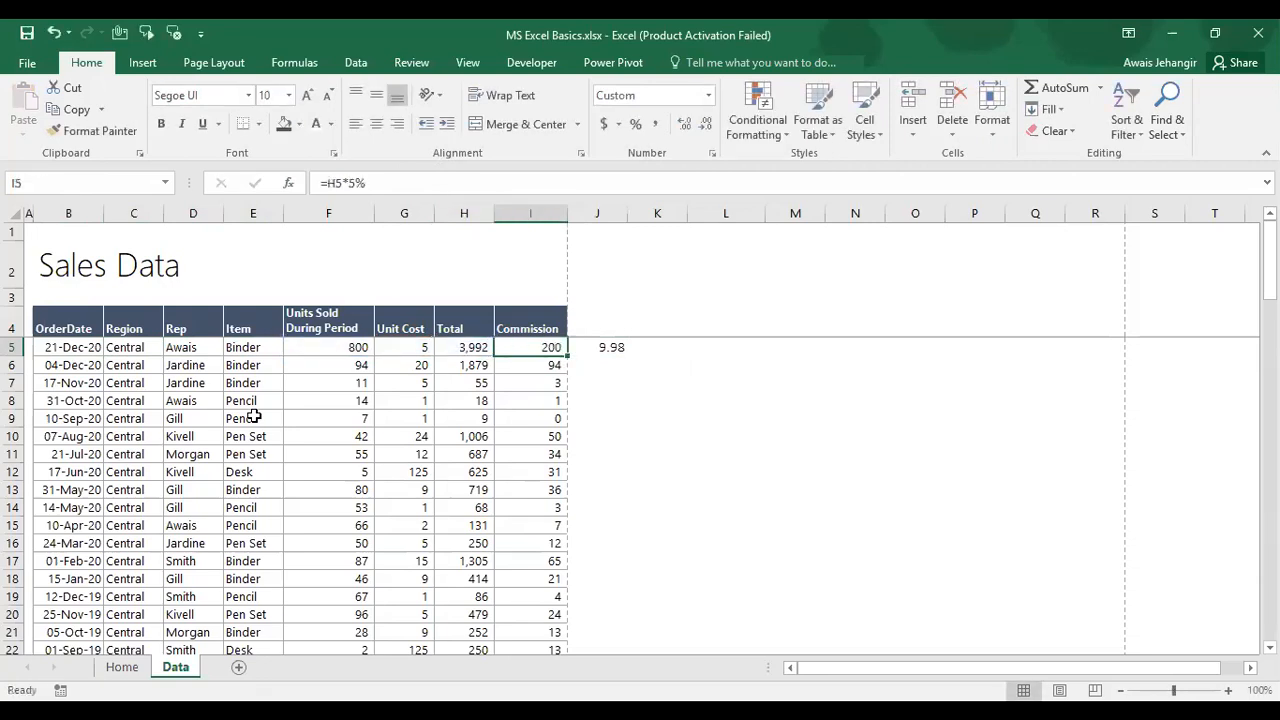
# Step: Undo the formula paste so J5 is empty, then open and cancel Paste Special for J5
pyautogui.press('Right')
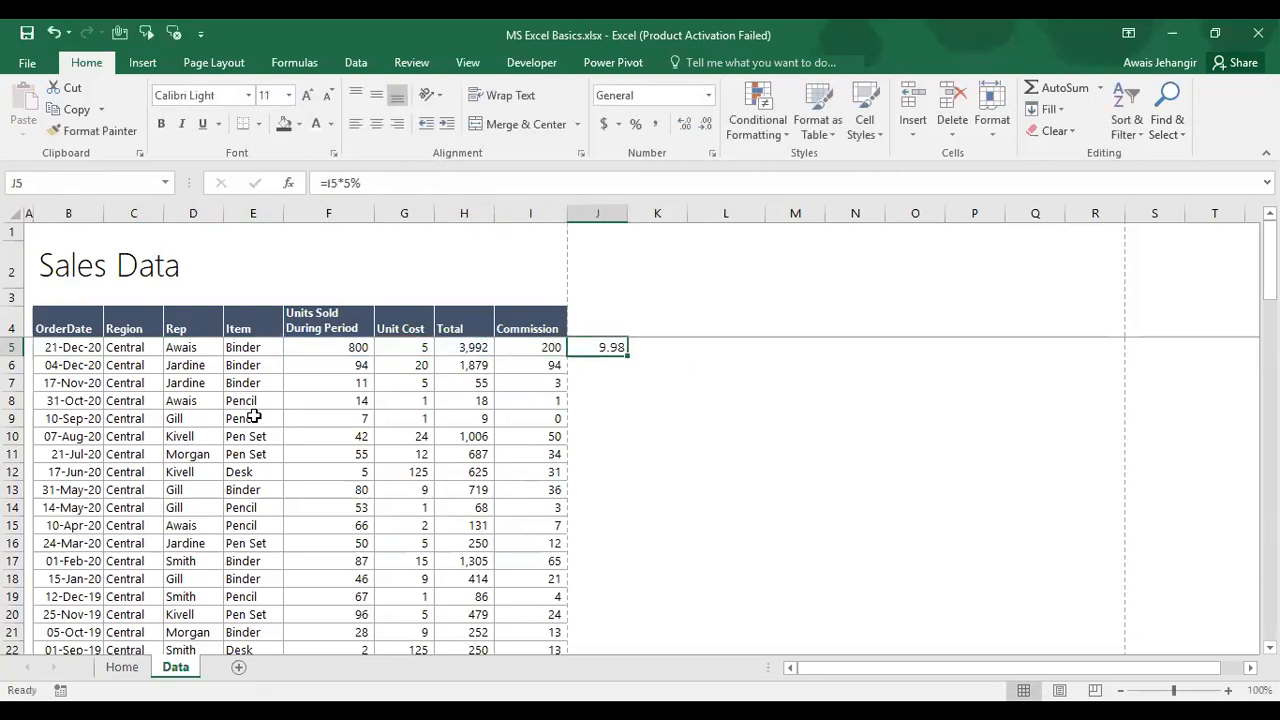
pyautogui.hotkey('ctrl', 'z')
pyautogui.press('Left')
pyautogui.press('Right')
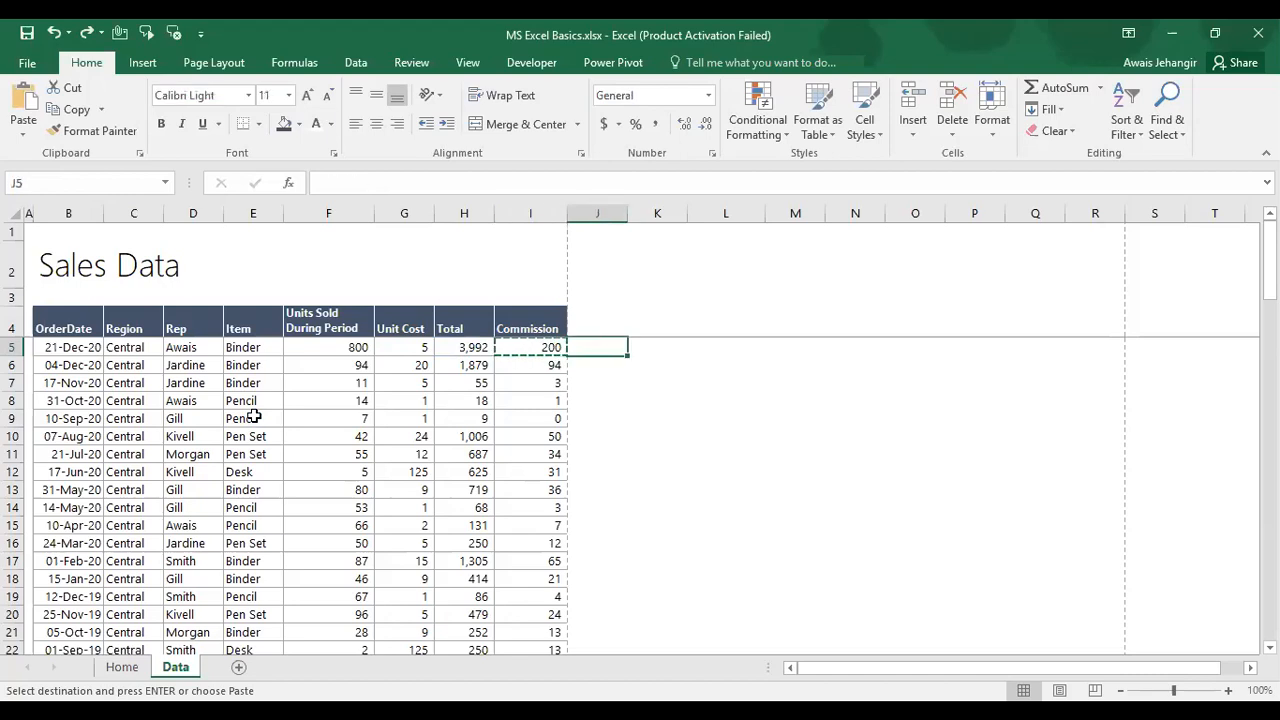
pyautogui.hotkey('ctrl', 'alt', 'v')
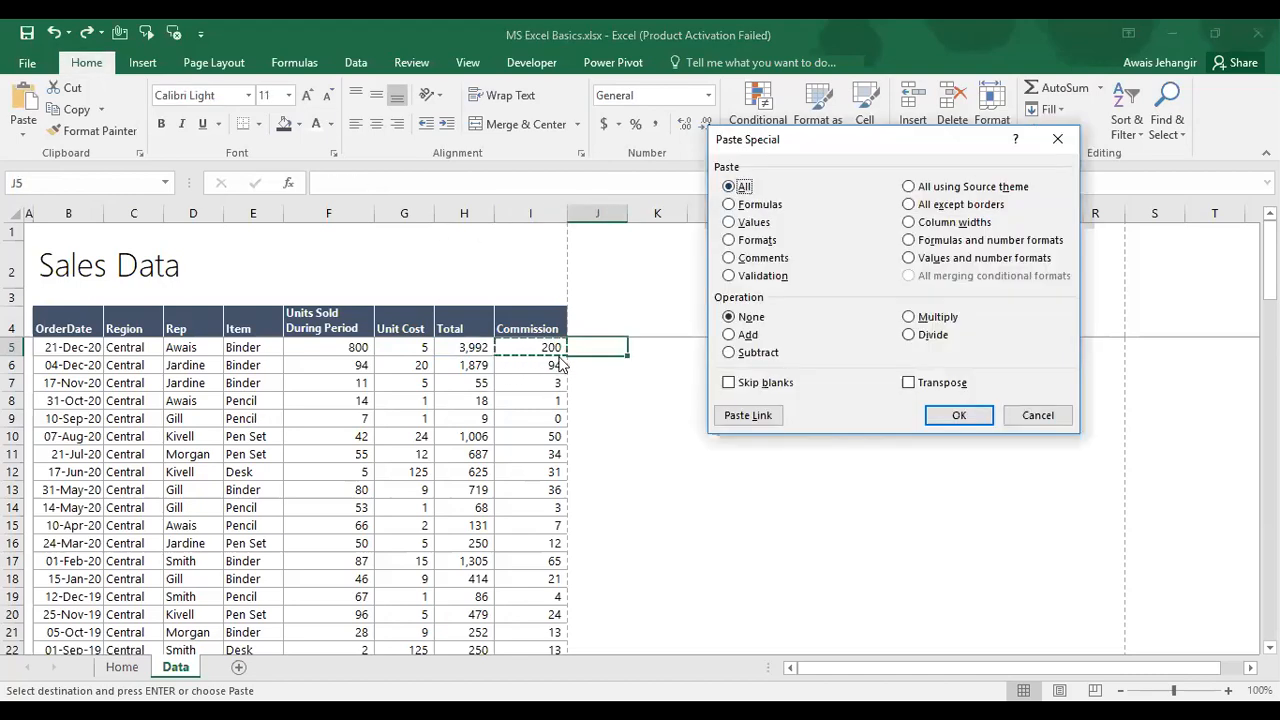
pyautogui.press('Escape')
pyautogui.press('Left')
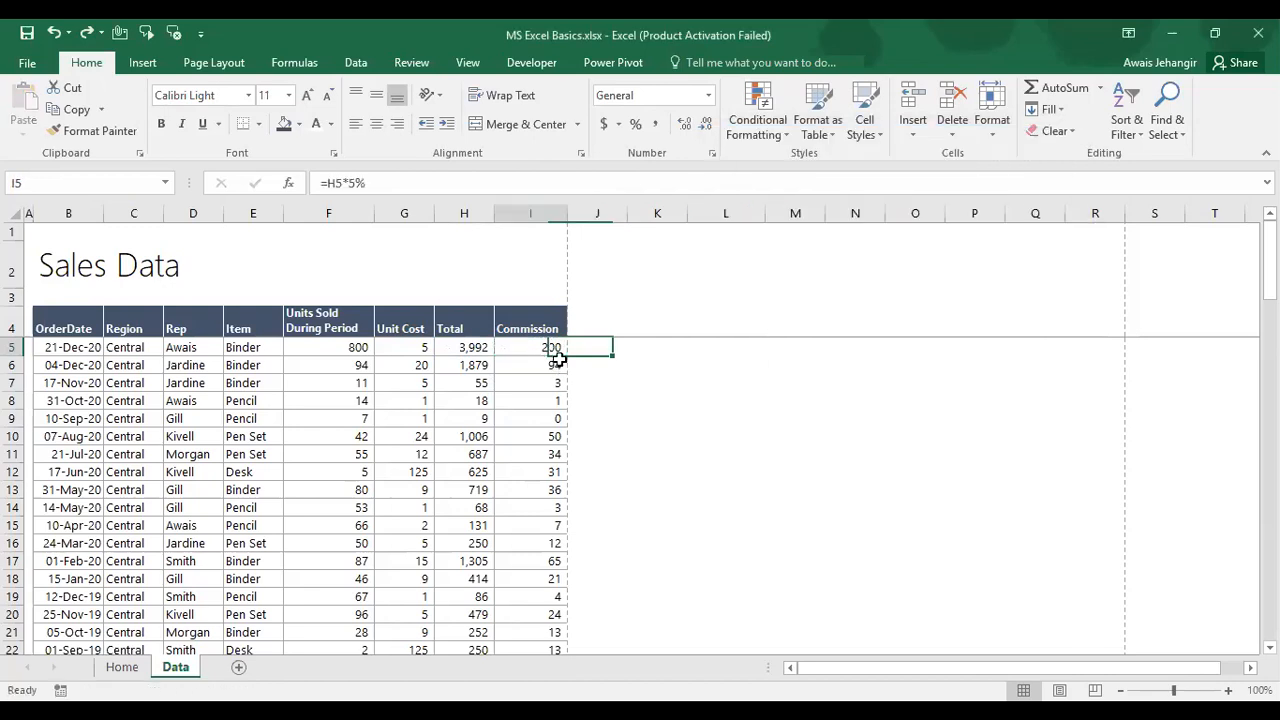
pyautogui.press('Right')
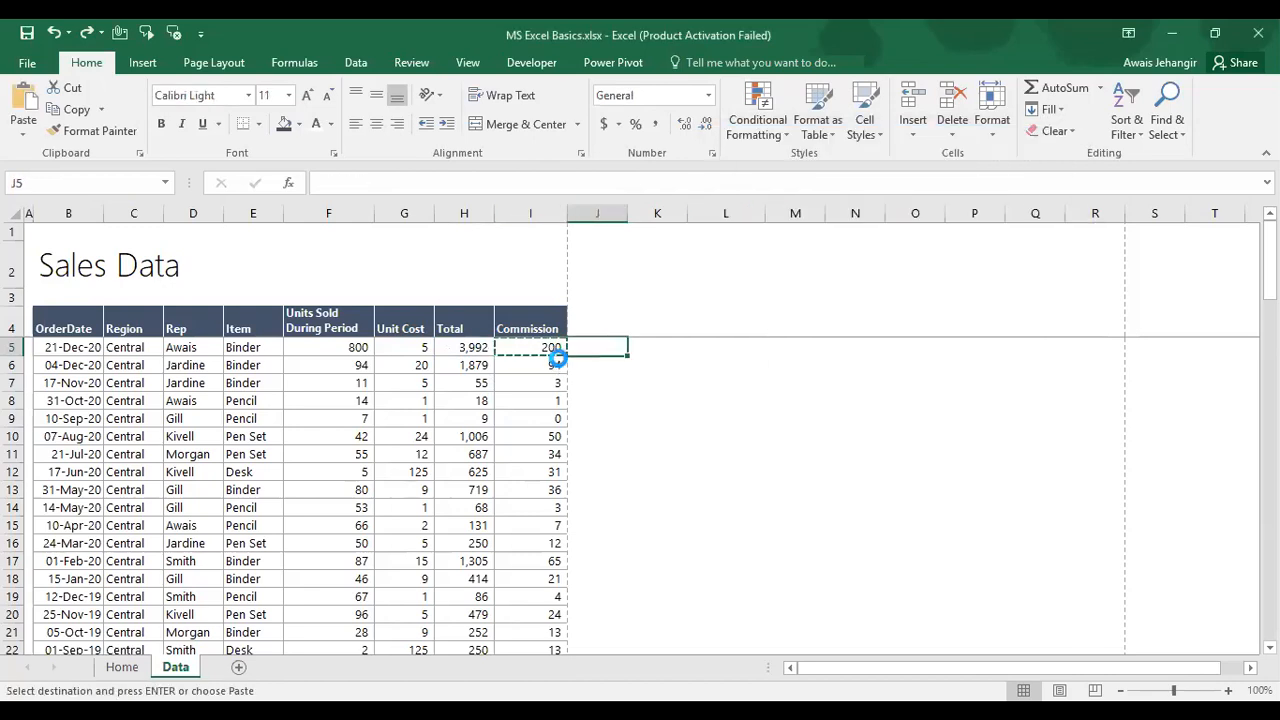
# Step: Replace the formula paste in J5 with the Commission value 199.6 pasted as values only
pyautogui.write('10')
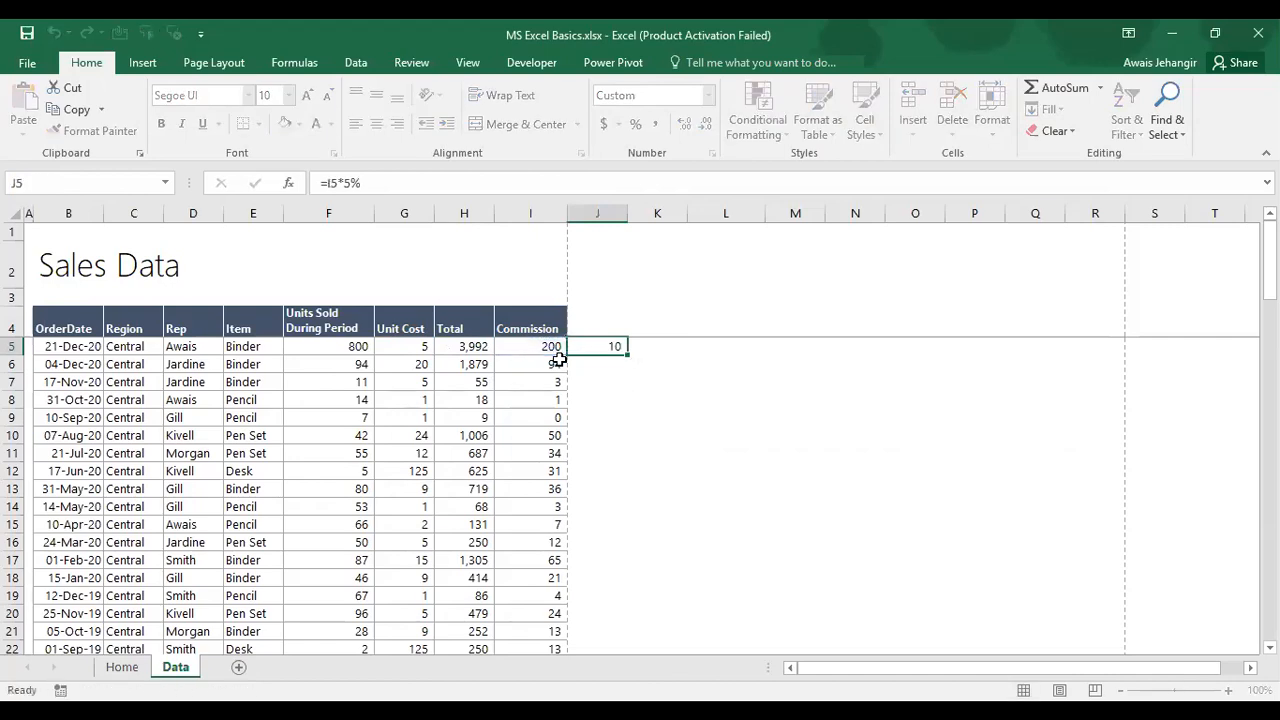
pyautogui.hotkey('ctrl', 'z')
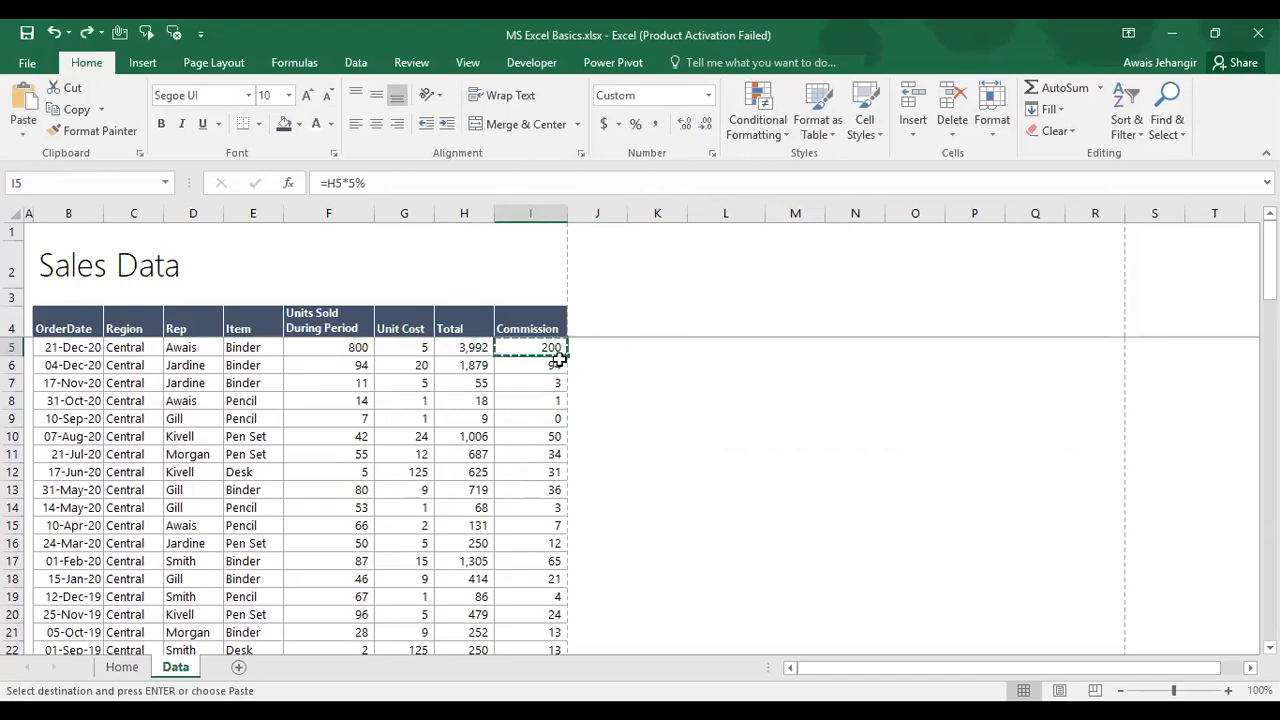
pyautogui.press('Right')
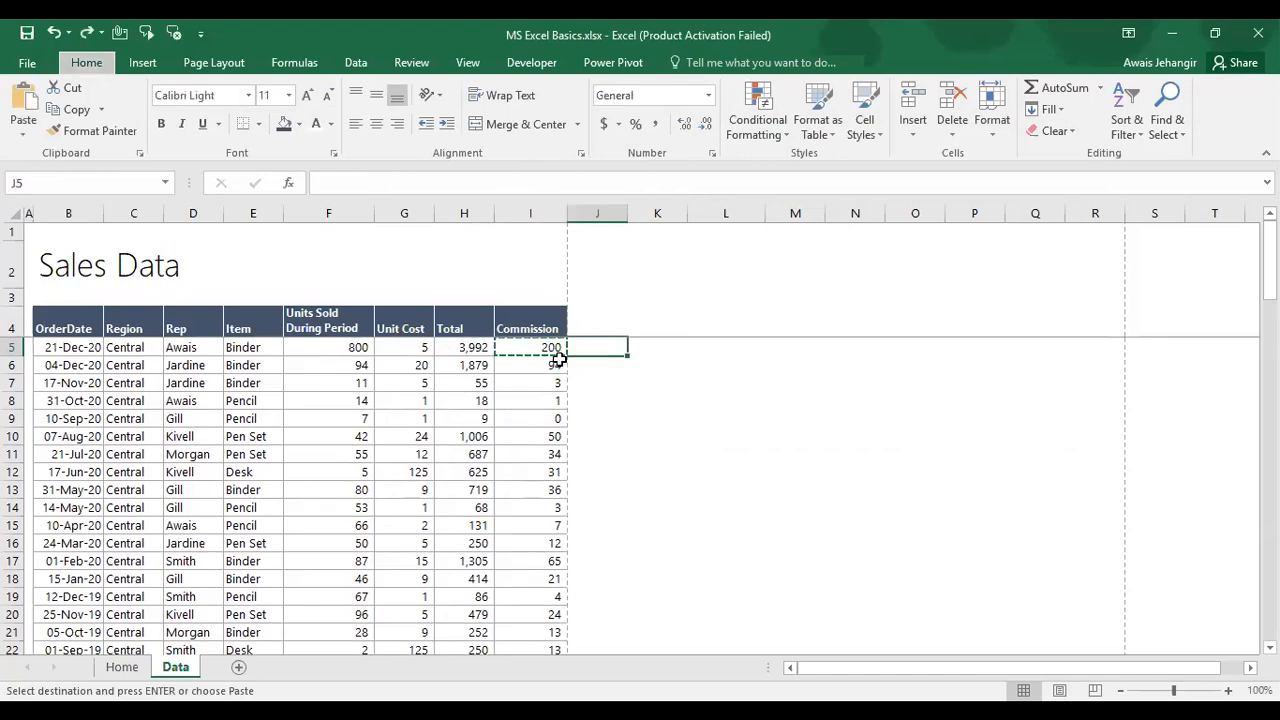
pyautogui.hotkey('ctrl', 'alt', 'v')
pyautogui.click(752, 222)
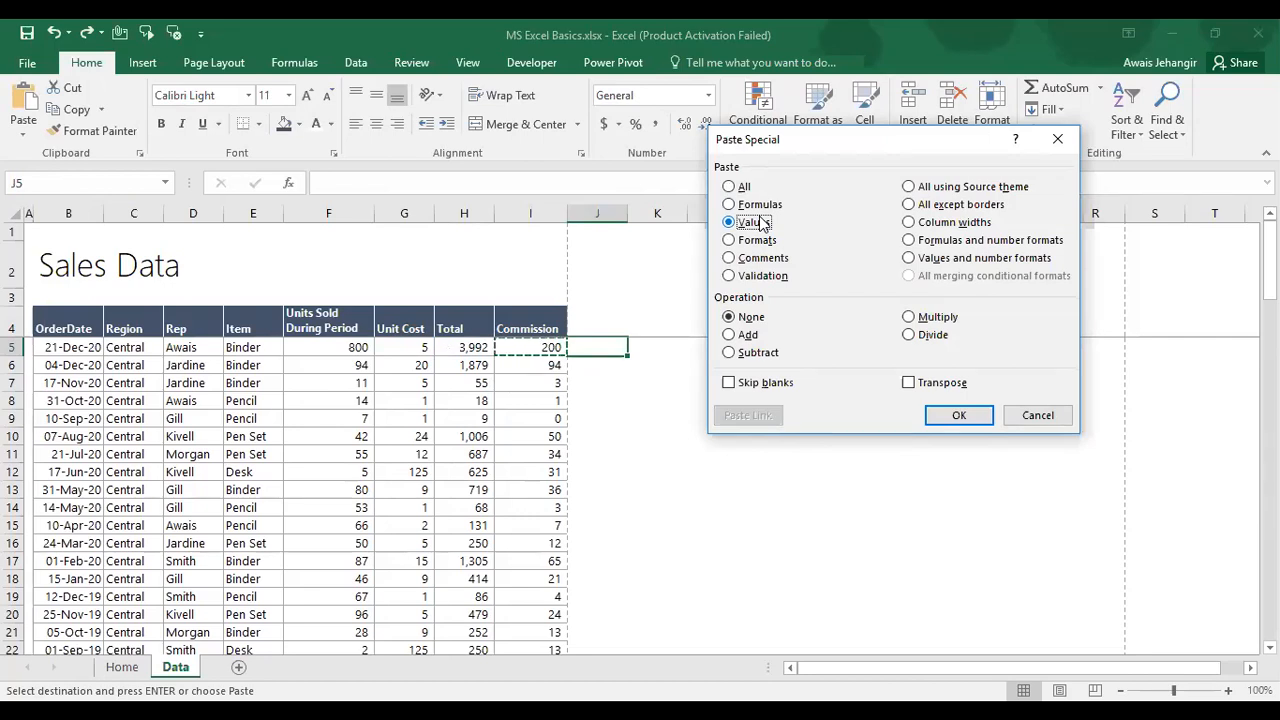
pyautogui.click(966, 415)
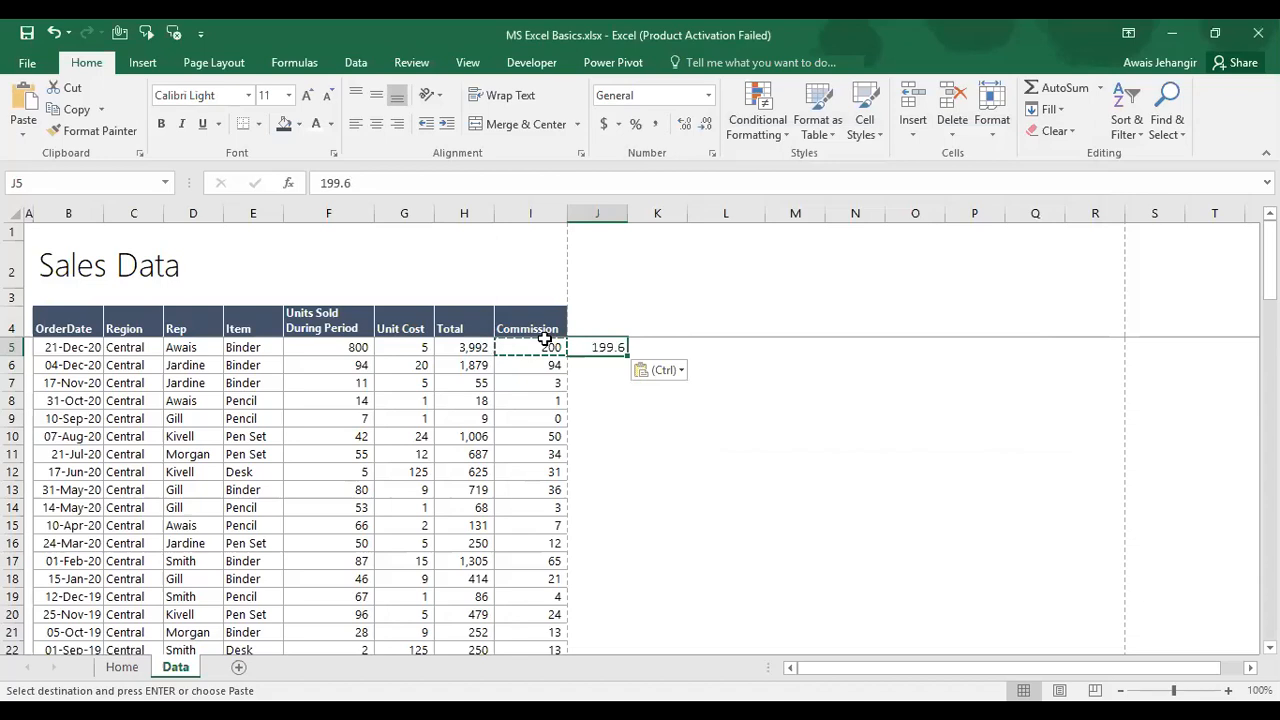
# Step: Round J5 to show 200 with Decrease Decimal, then undo to leave J5 blank
pyautogui.press('Left')
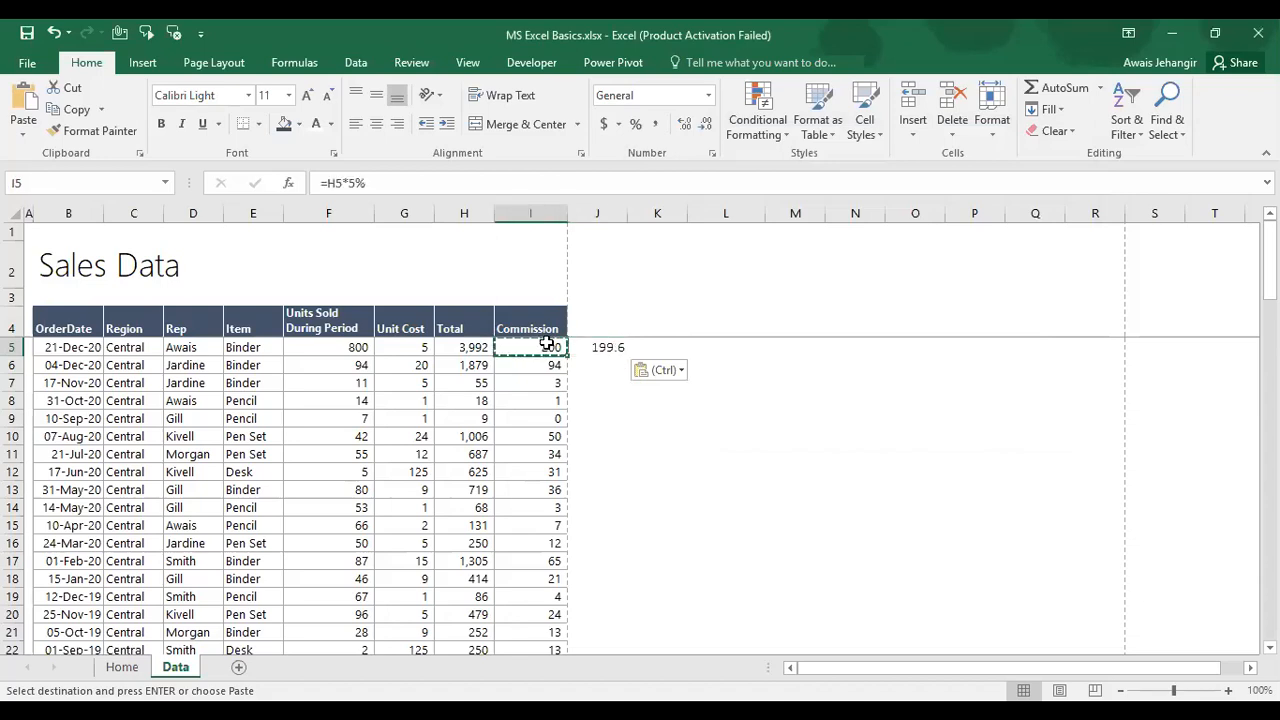
pyautogui.click(601, 347)
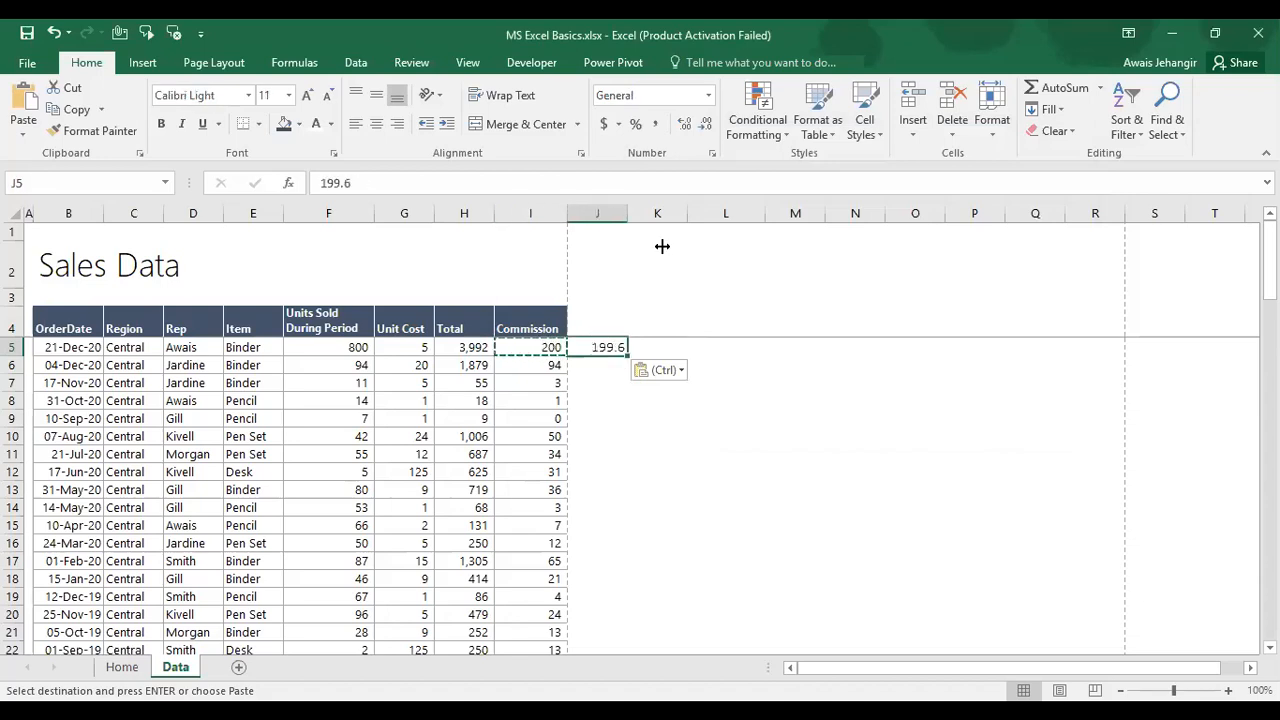
pyautogui.click(707, 125)
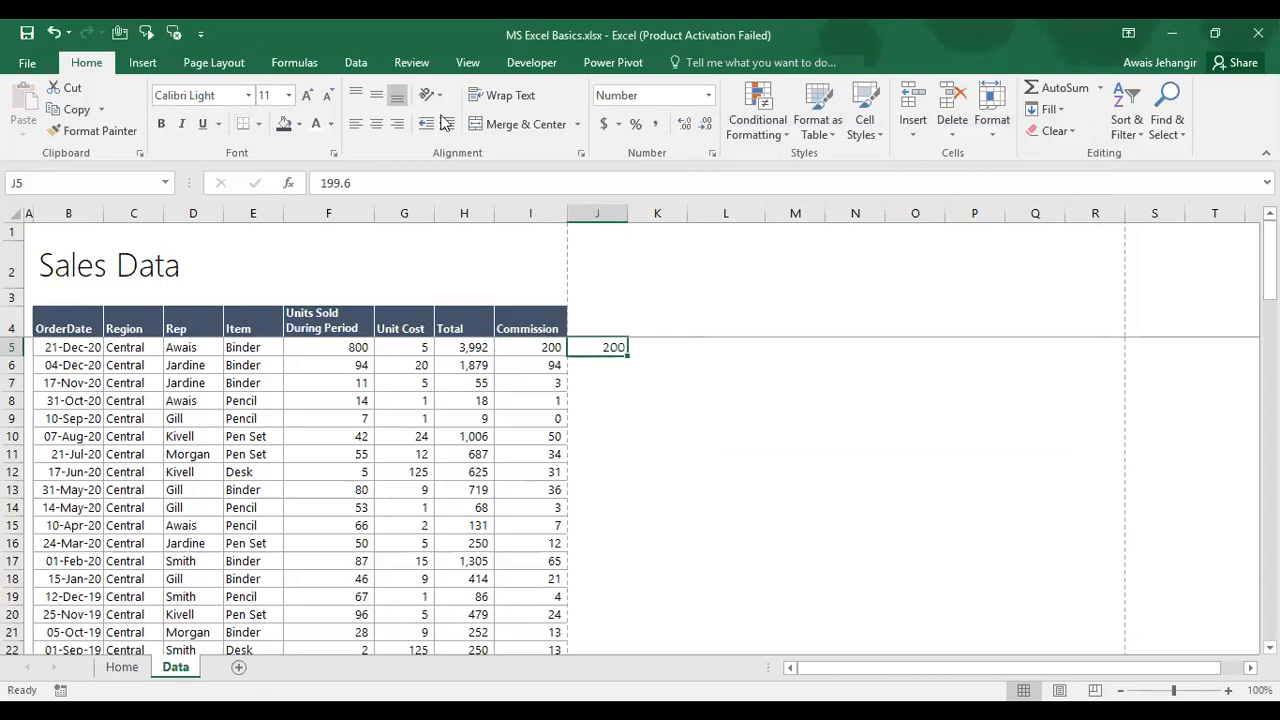
pyautogui.click(537, 349)
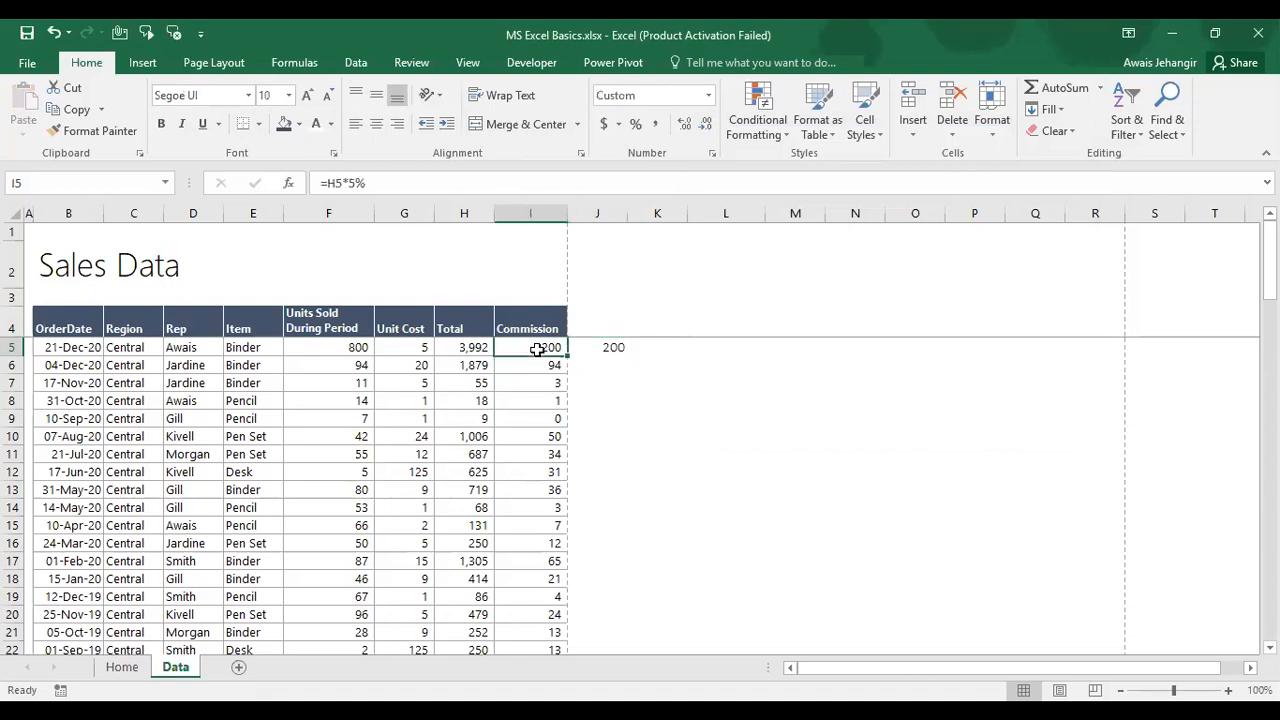
pyautogui.click(597, 347)
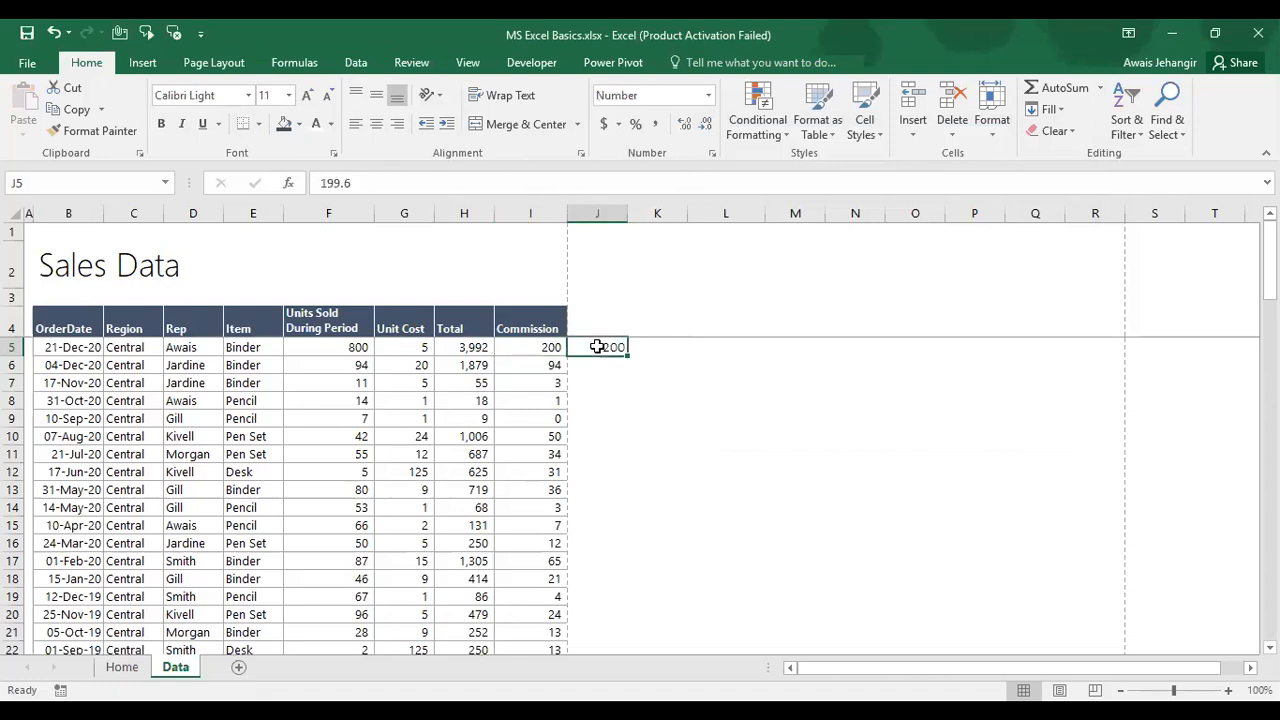
pyautogui.hotkey('ctrl', 'z')
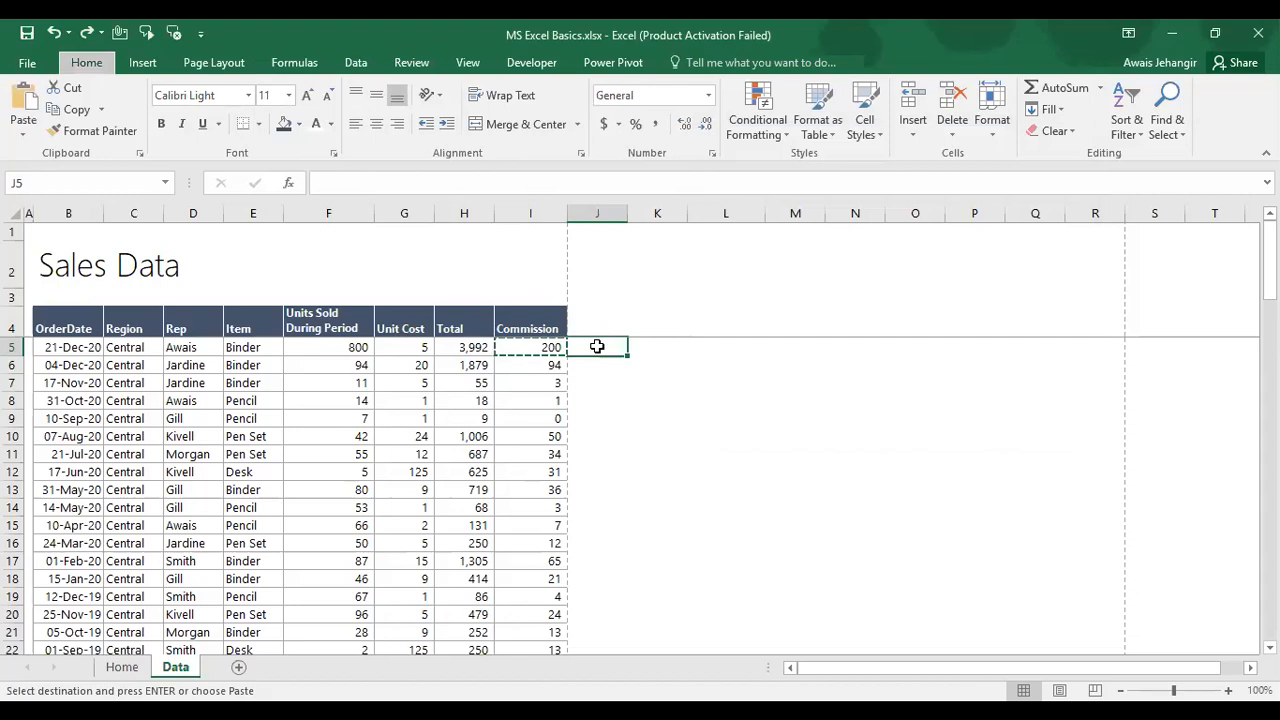
pyautogui.hotkey('ctrl', 'alt', 'v')
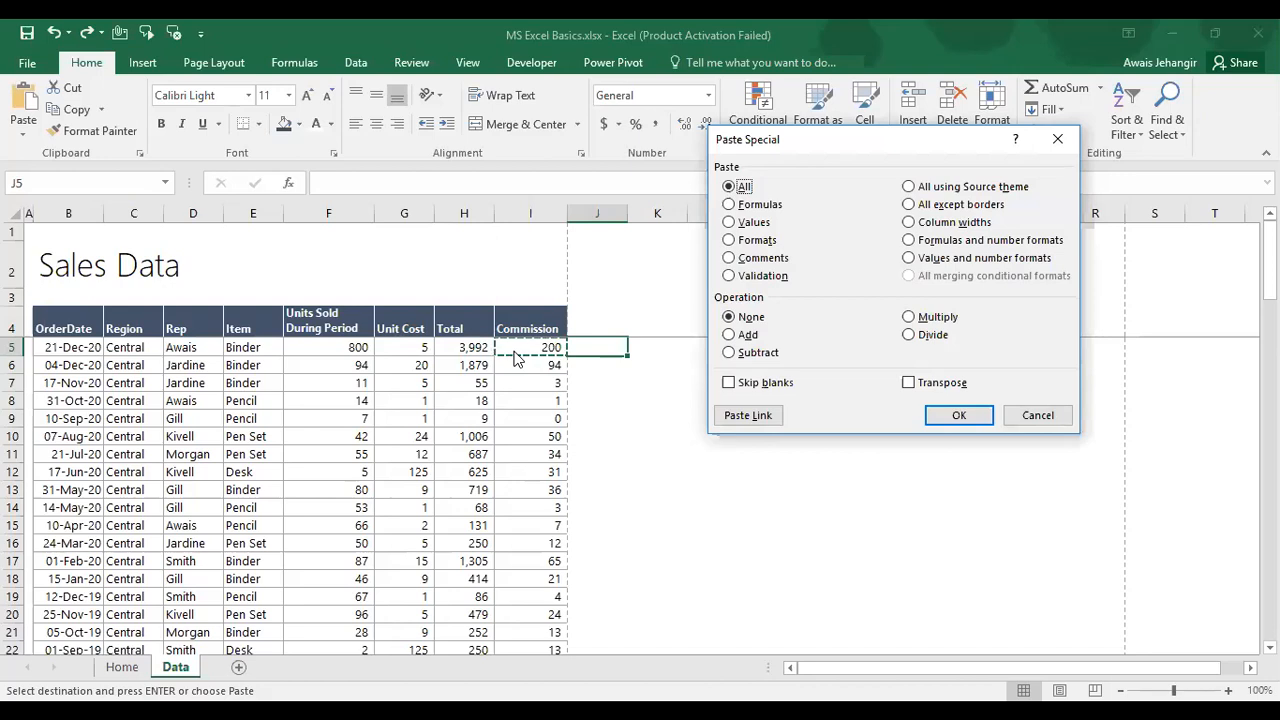
pyautogui.click(760, 240)
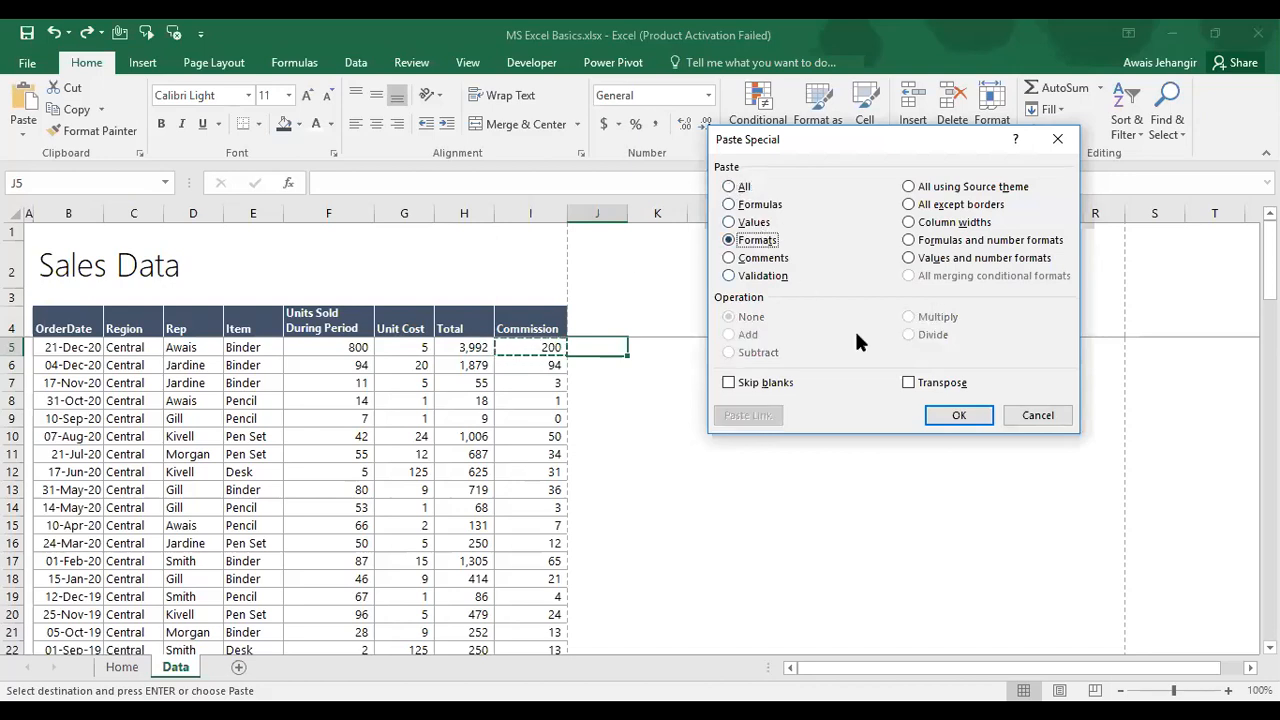
pyautogui.click(958, 415)
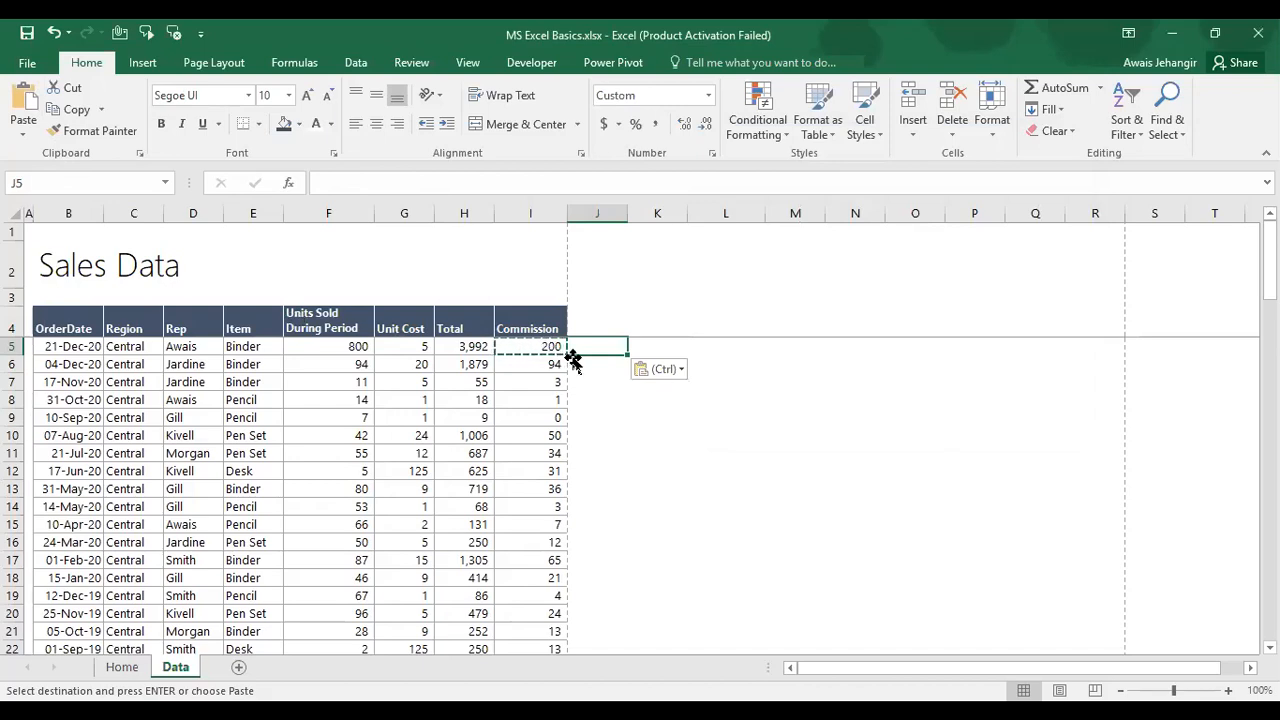
pyautogui.press('Escape')
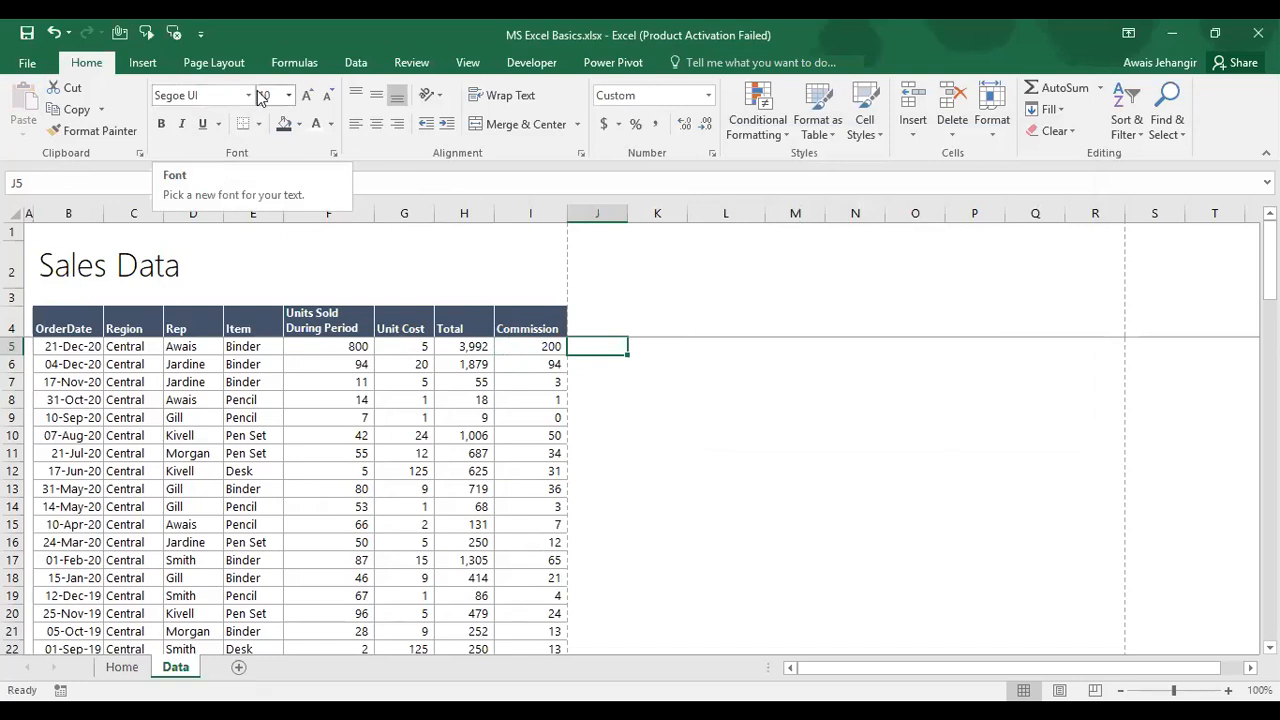
pyautogui.press('Left')
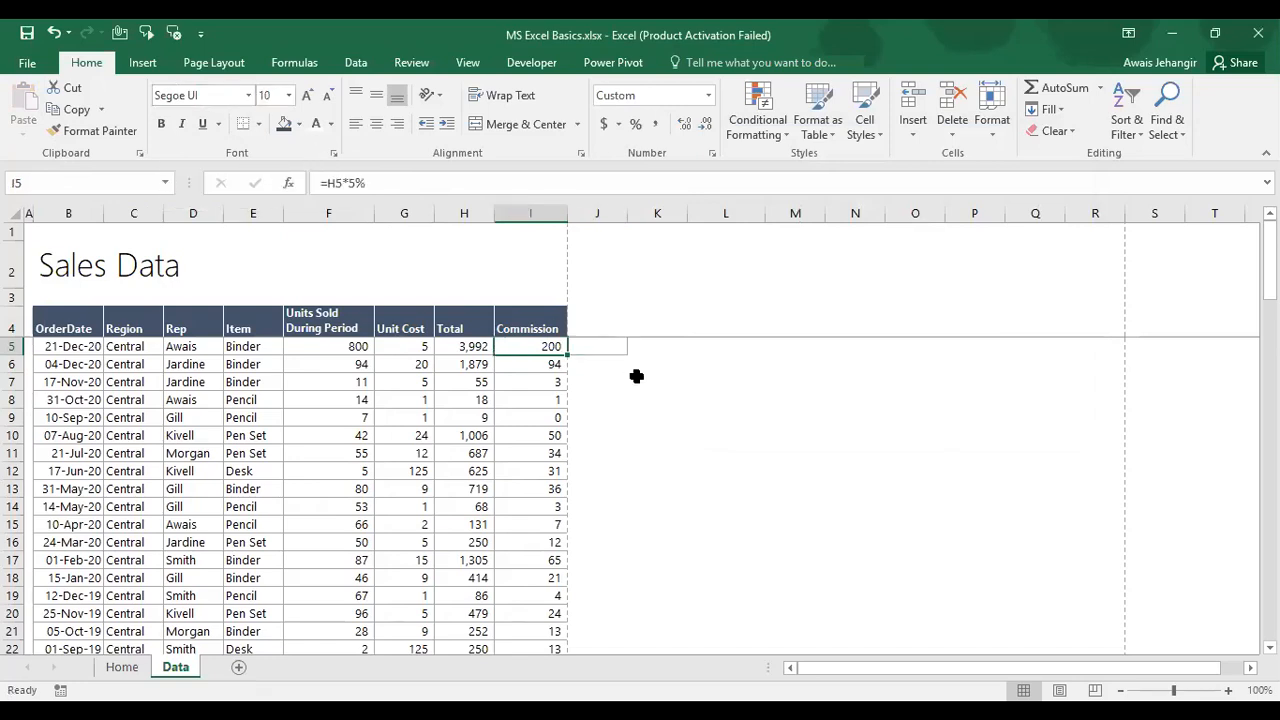
pyautogui.press('Right')
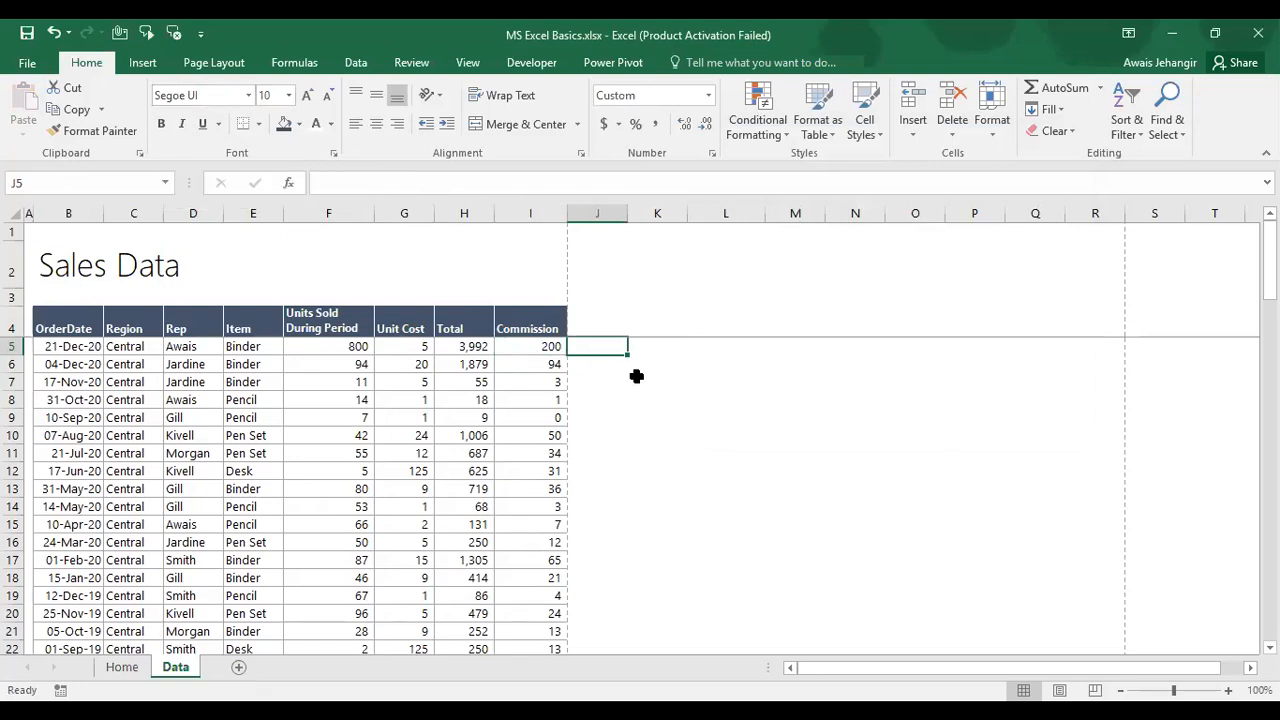
pyautogui.hotkey('ctrl', 'z')
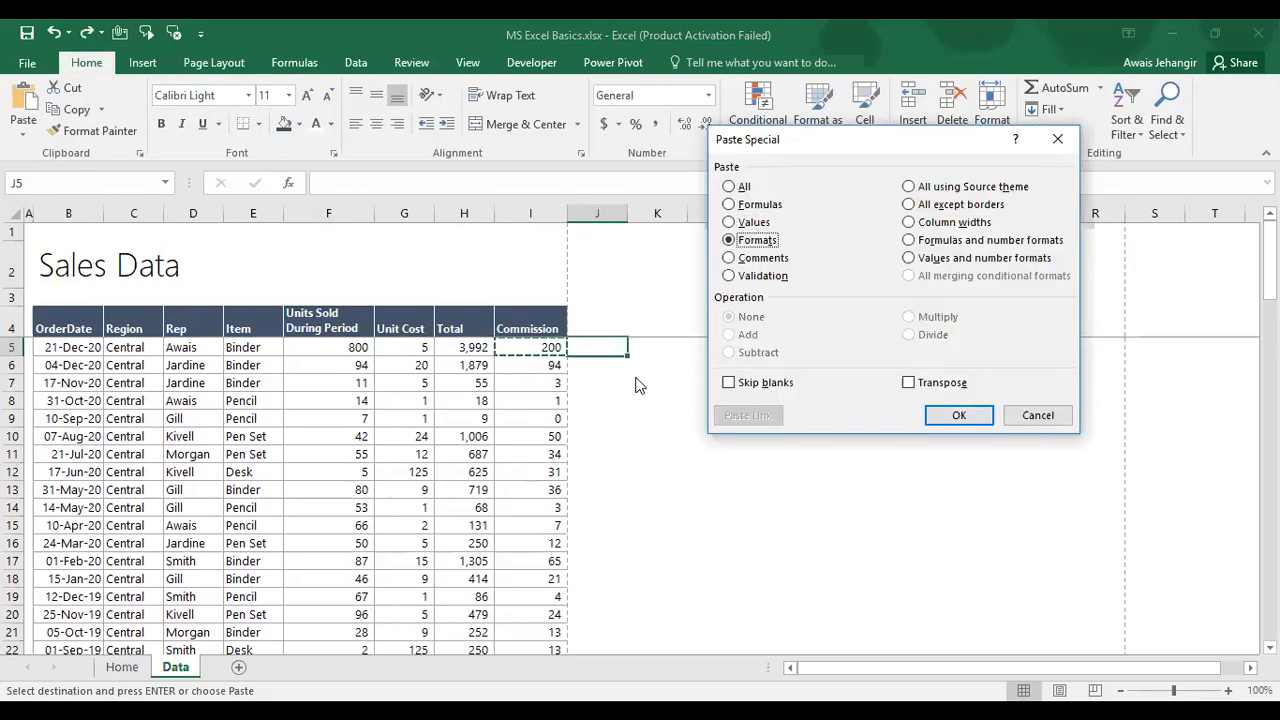
pyautogui.press('Return')
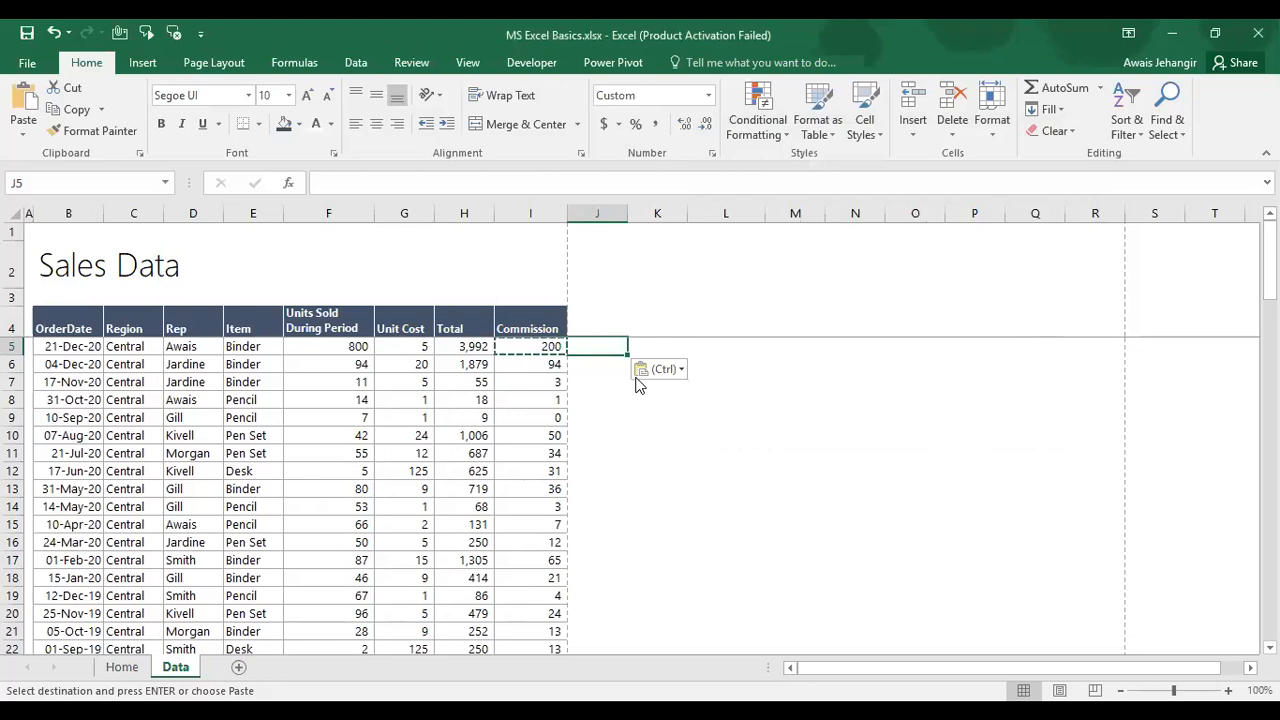
pyautogui.hotkey('ctrl', 'z')
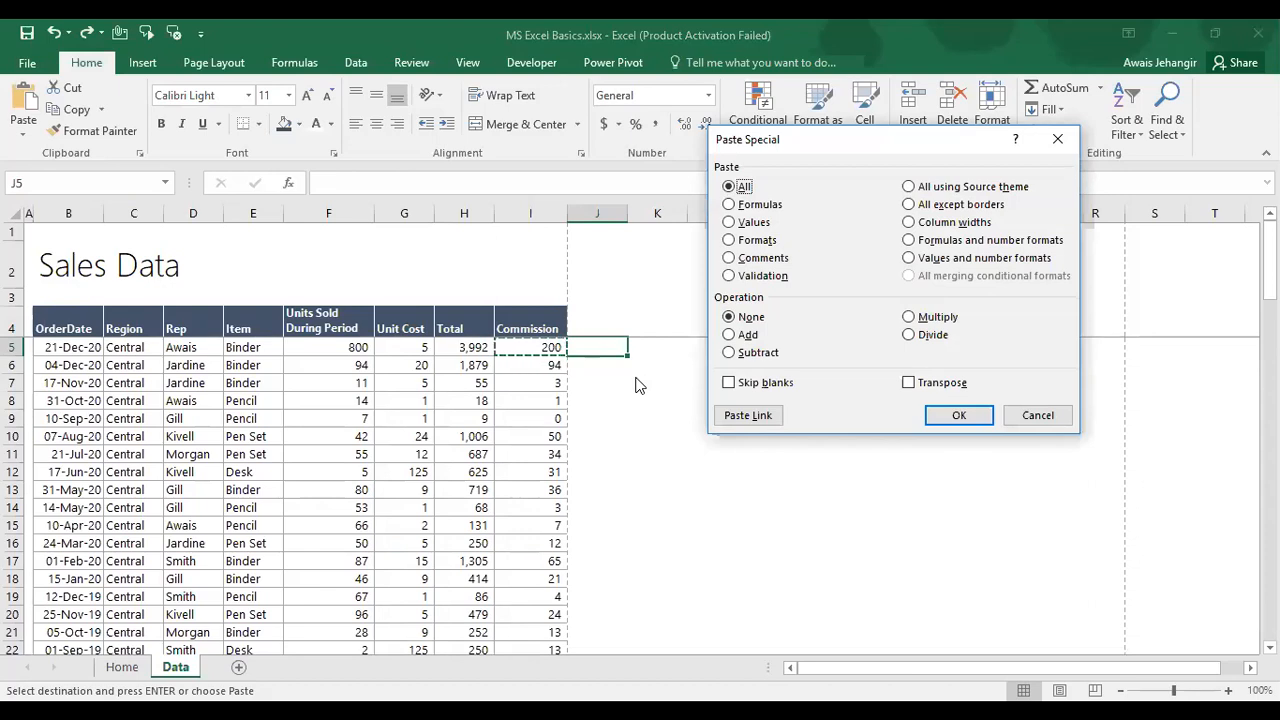
# Step: Try the Validation, All except borders and number-format paste options, then cancel without pasting
pyautogui.click(742, 276)
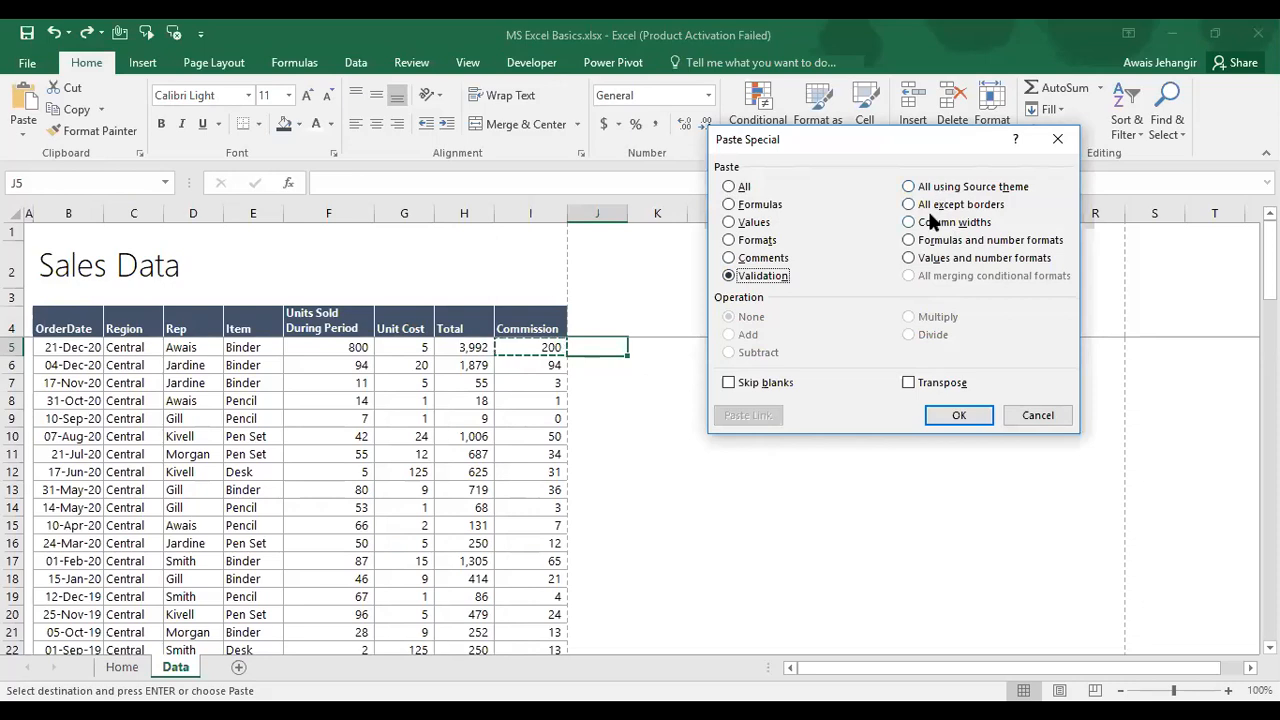
pyautogui.click(928, 210)
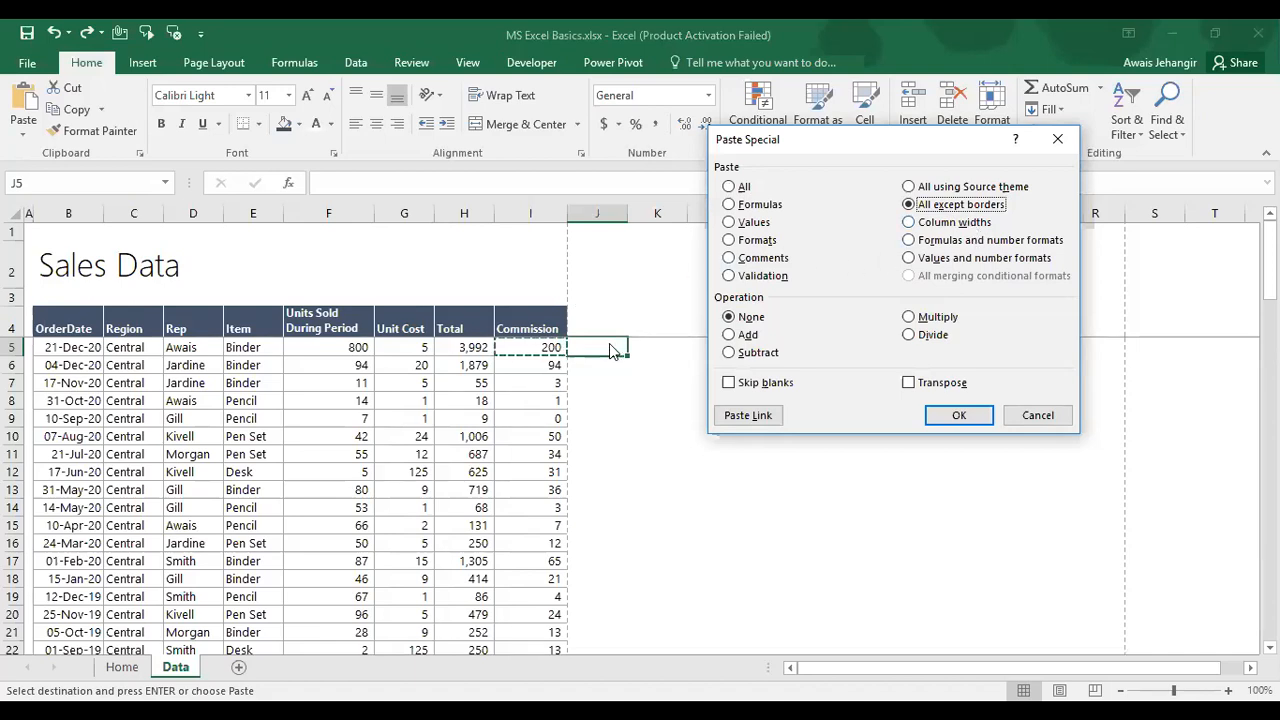
pyautogui.click(988, 241)
pyautogui.click(993, 259)
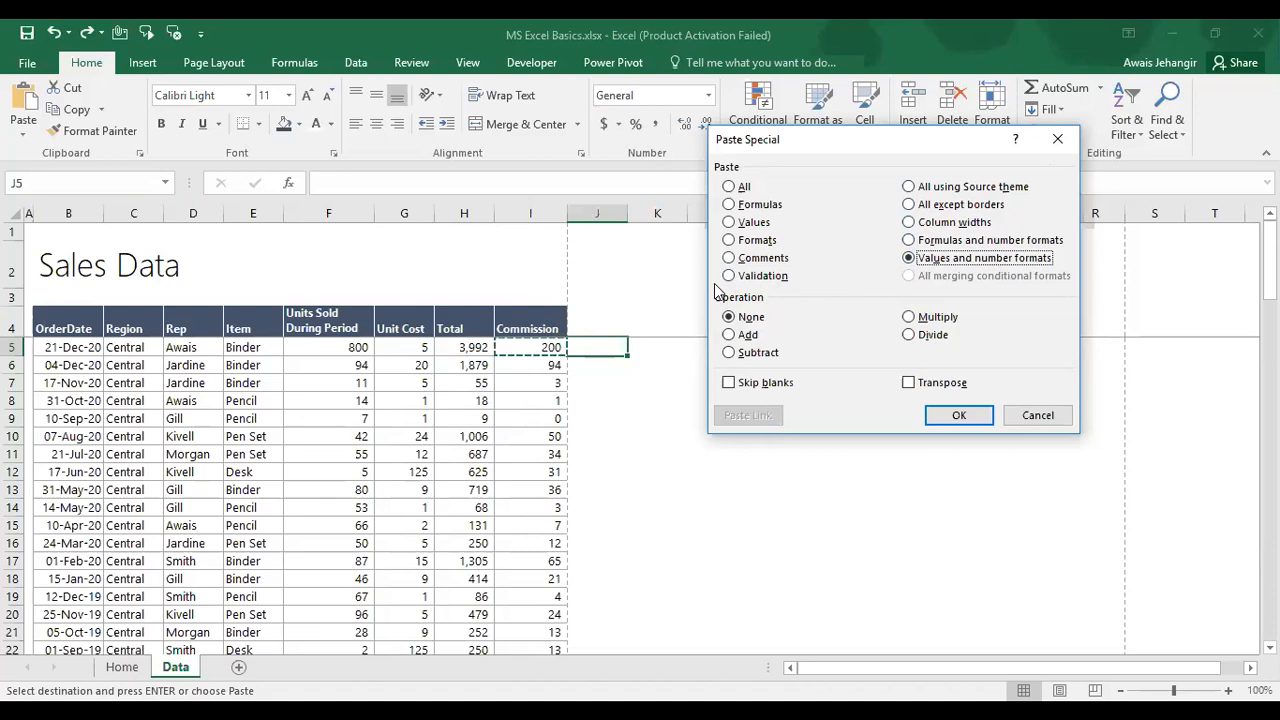
pyautogui.press('Escape')
pyautogui.press('Escape')
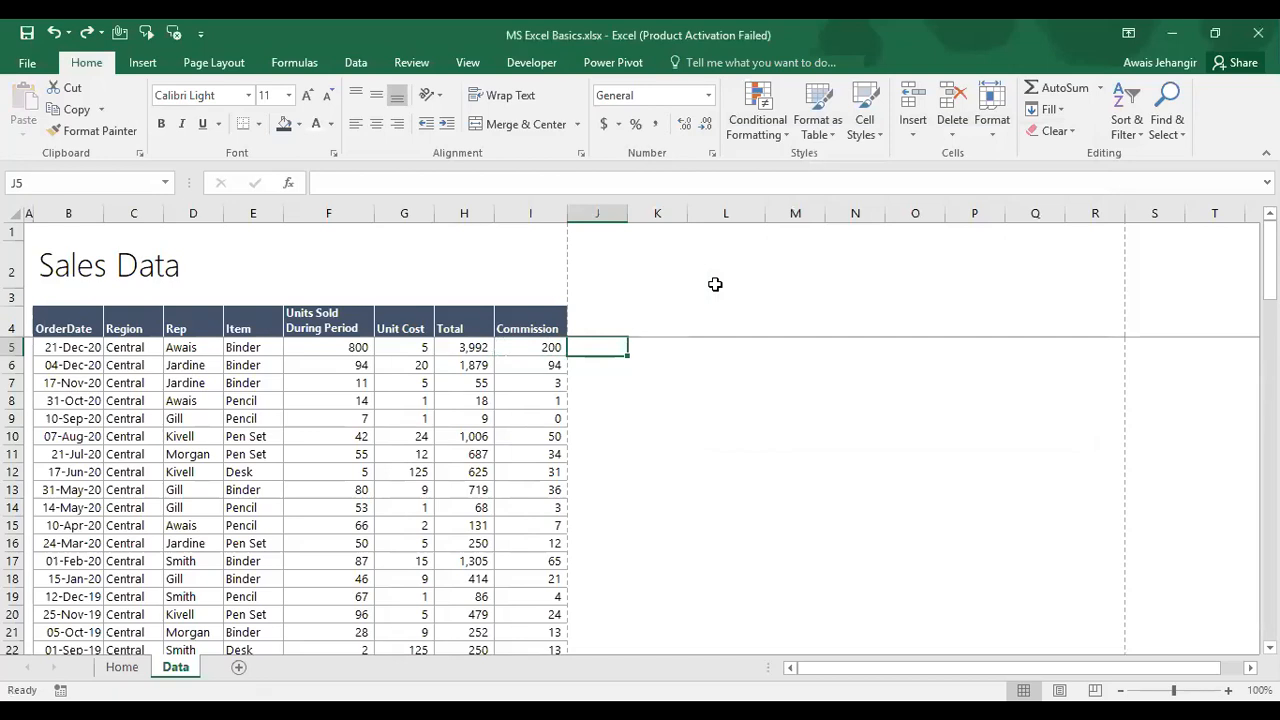
pyautogui.press('Left')
# Step: Enter the heading 'EID Commission' in J4 beside Commission
pyautogui.press('Up')
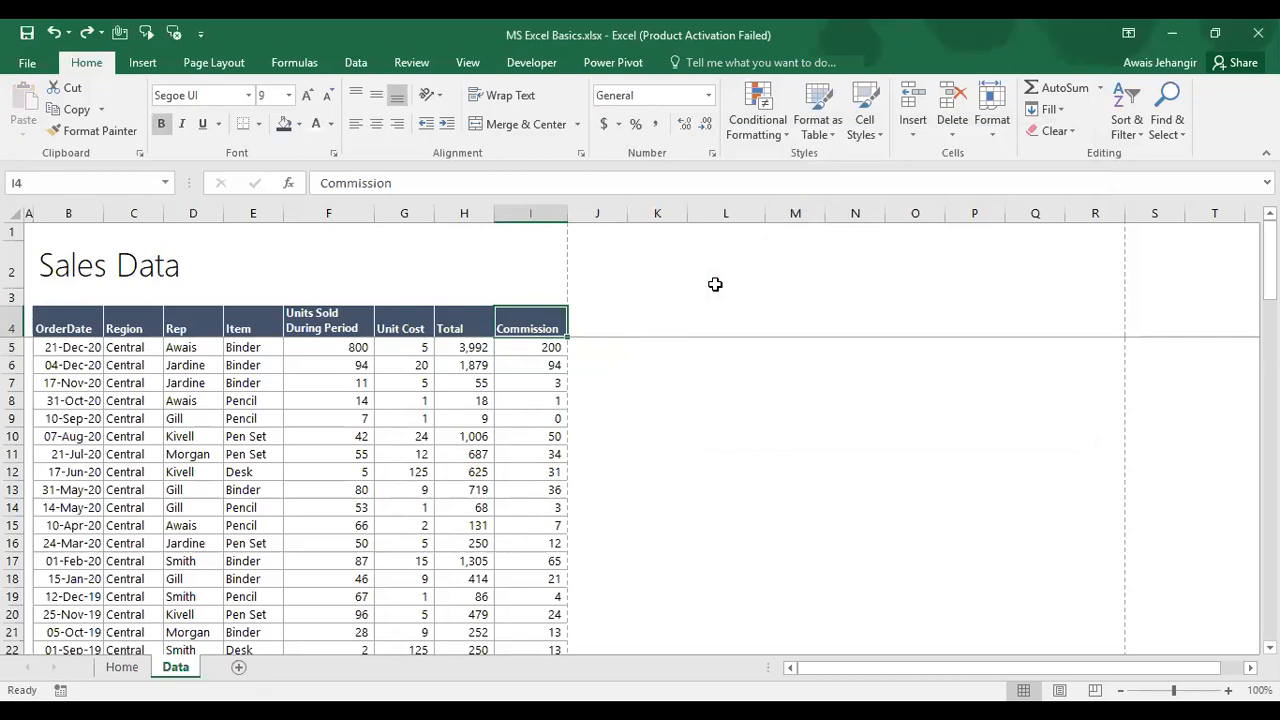
pyautogui.press('Right')
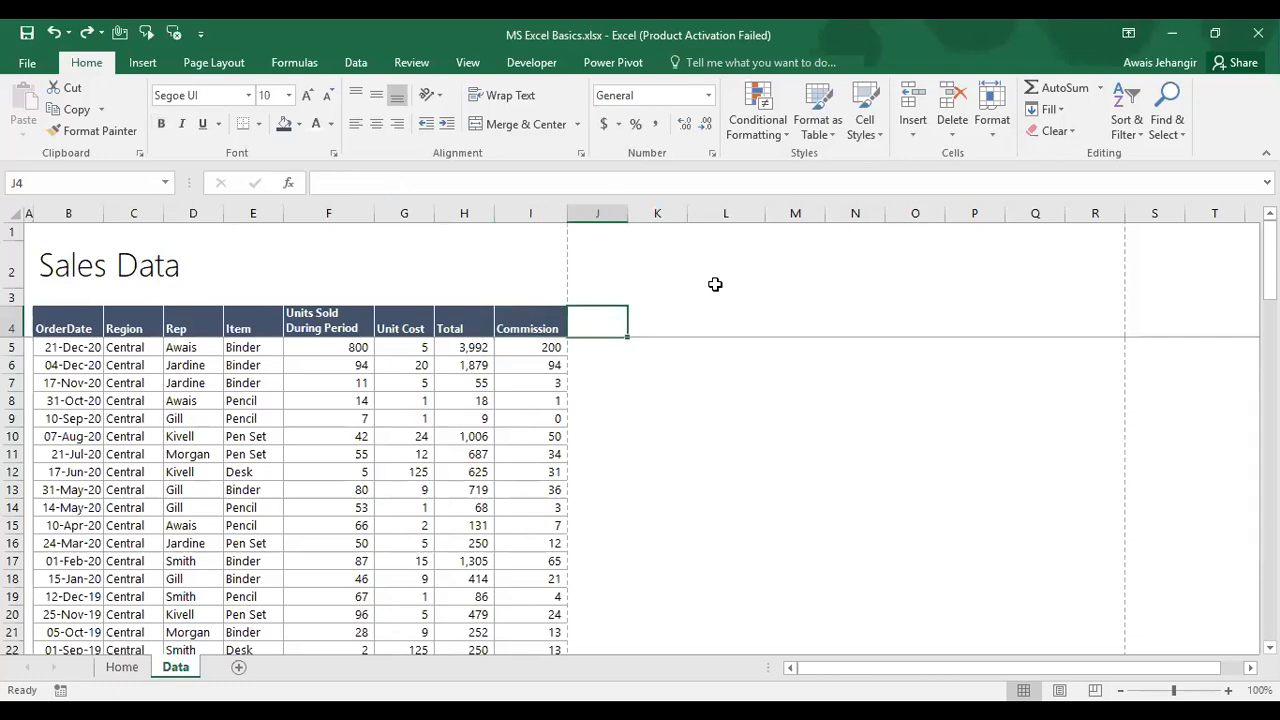
pyautogui.write('EID')
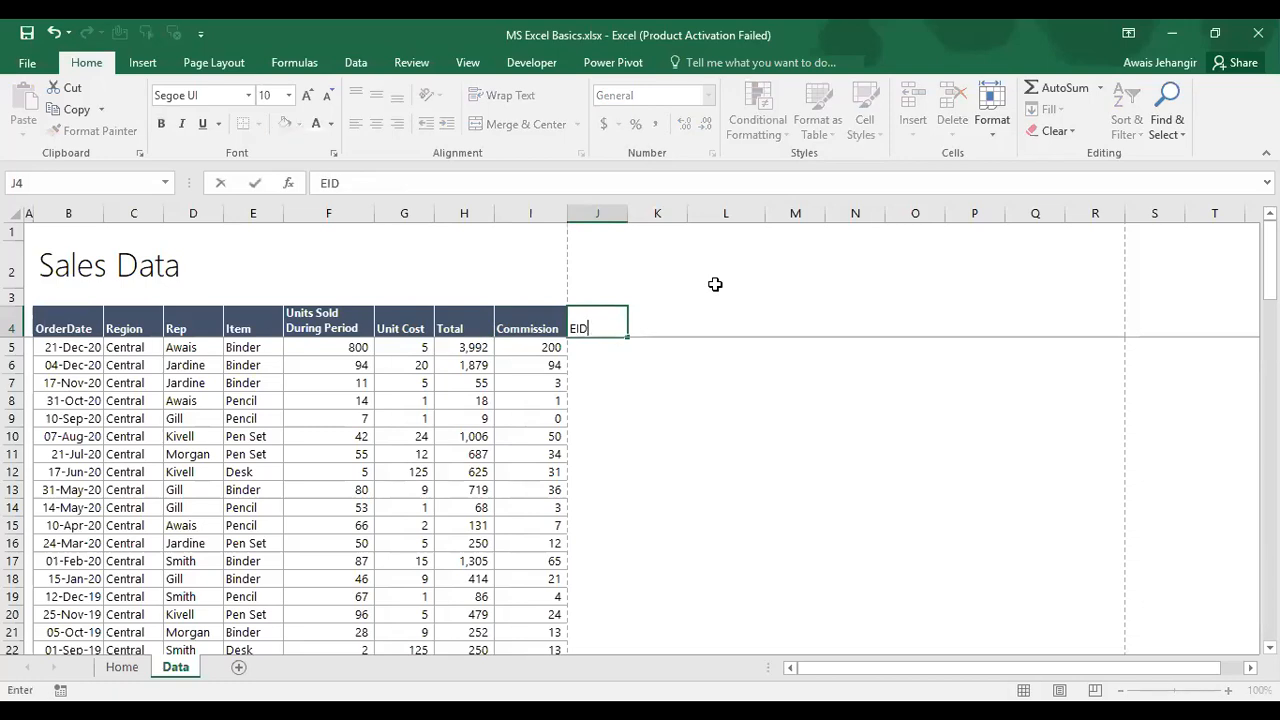
pyautogui.write(' Commissuio')
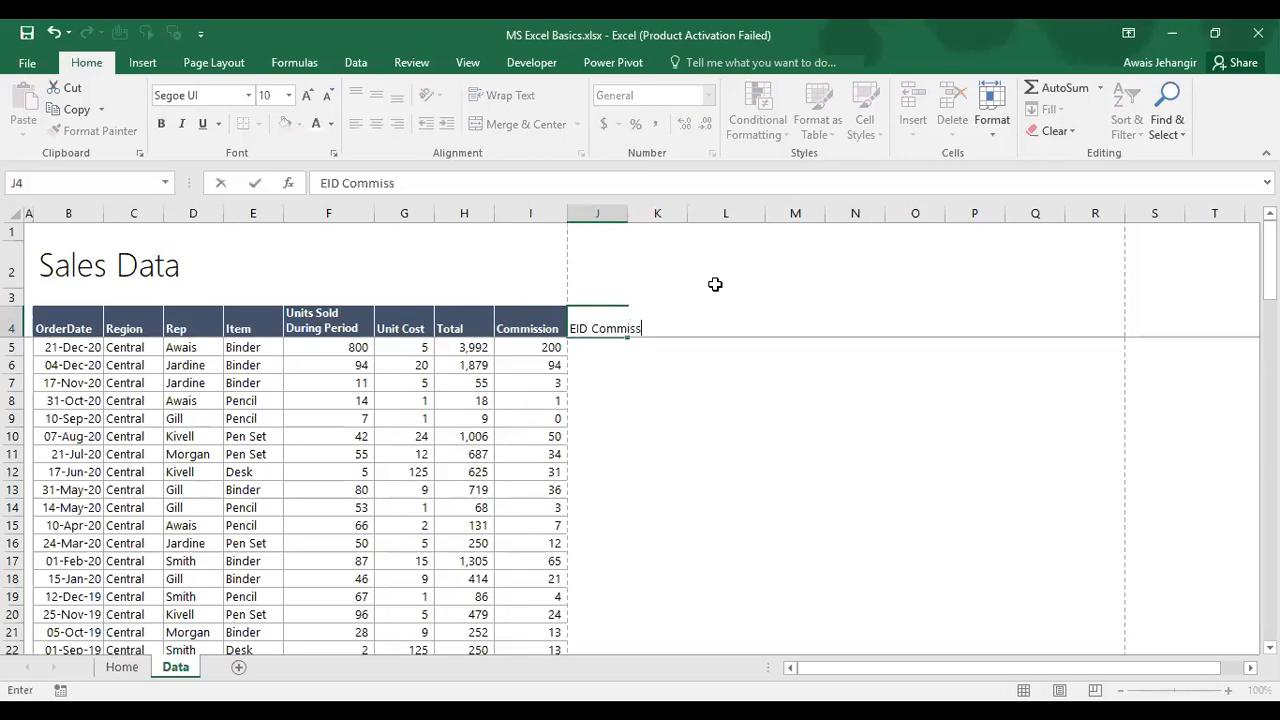
pyautogui.press('BackSpace')
pyautogui.press('BackSpace')
pyautogui.write('=')
pyautogui.press('BackSpace')
pyautogui.write('ion')
pyautogui.press('Return')
# Step: Widen column J, wrap the J4 heading onto two lines and shorten row 4
pyautogui.press('Up')
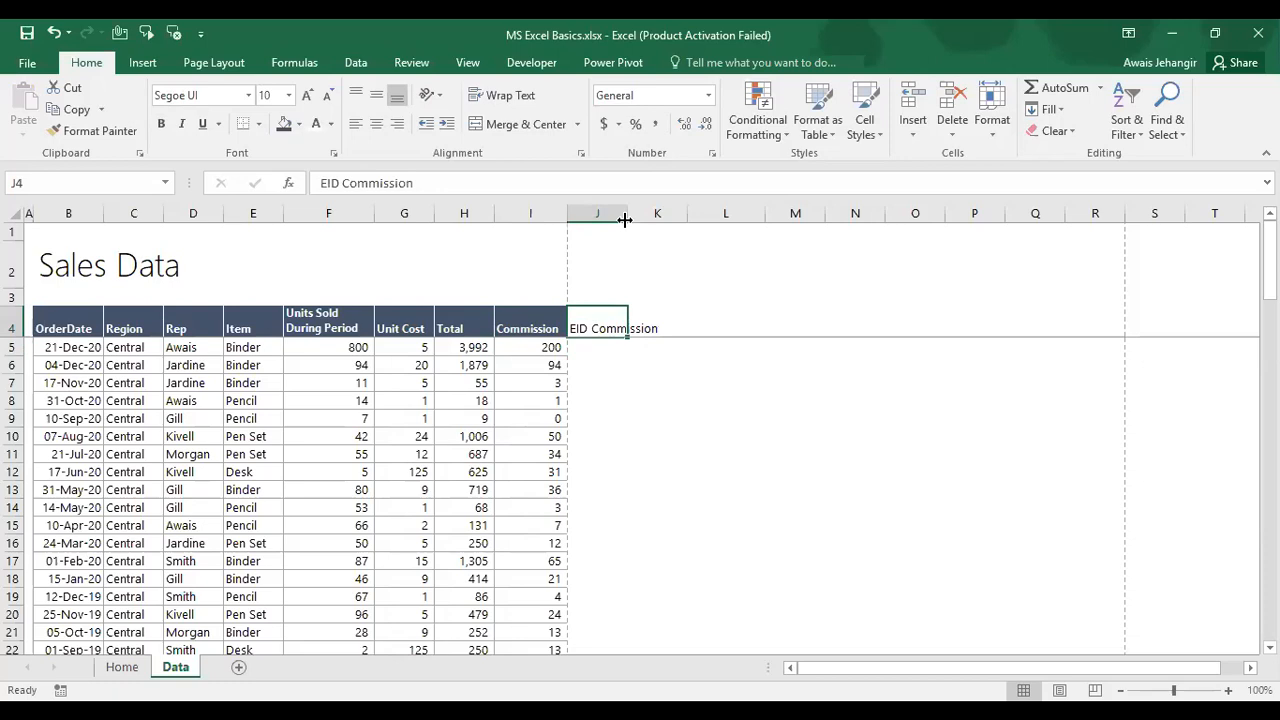
pyautogui.moveTo(624, 219); pyautogui.dragTo(636, 219)
pyautogui.click(501, 100)
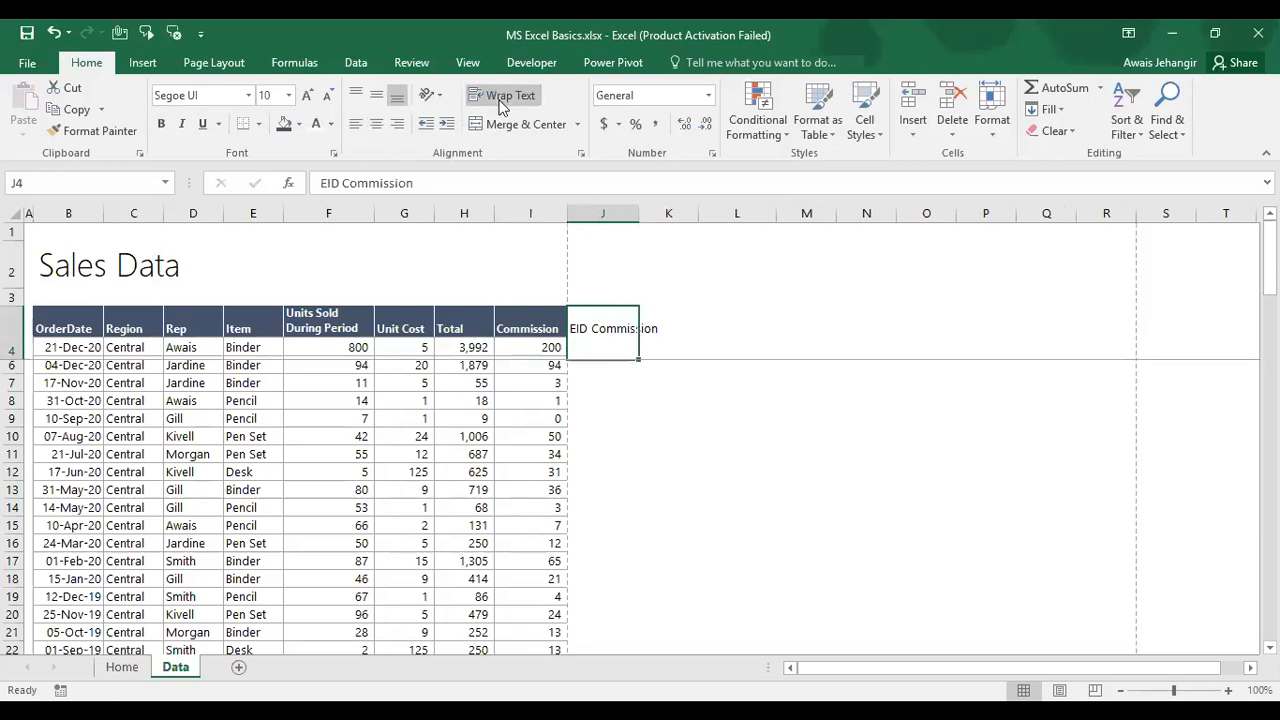
pyautogui.moveTo(641, 219); pyautogui.dragTo(658, 218)
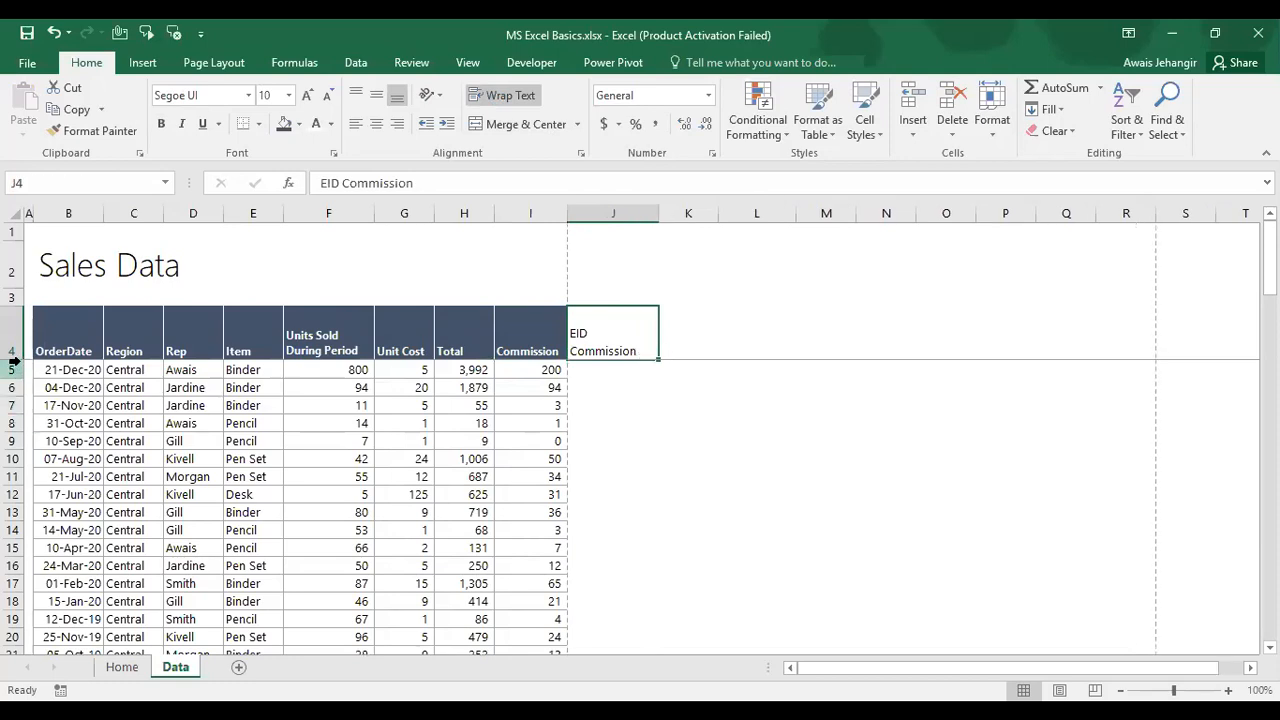
pyautogui.moveTo(14, 354); pyautogui.dragTo(14, 337)
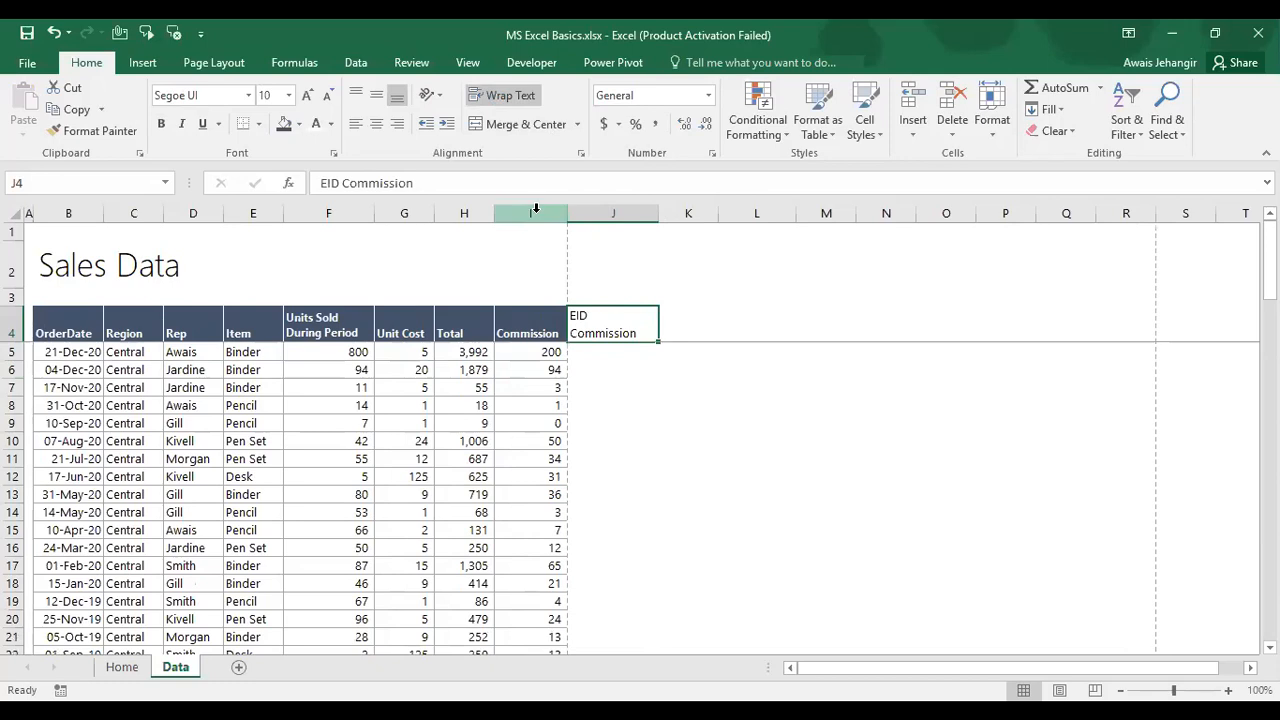
# Step: Select the Commission column from I4 down to the row above Grand Total
pyautogui.press('Left')
pyautogui.press('Right')
pyautogui.press('Left')
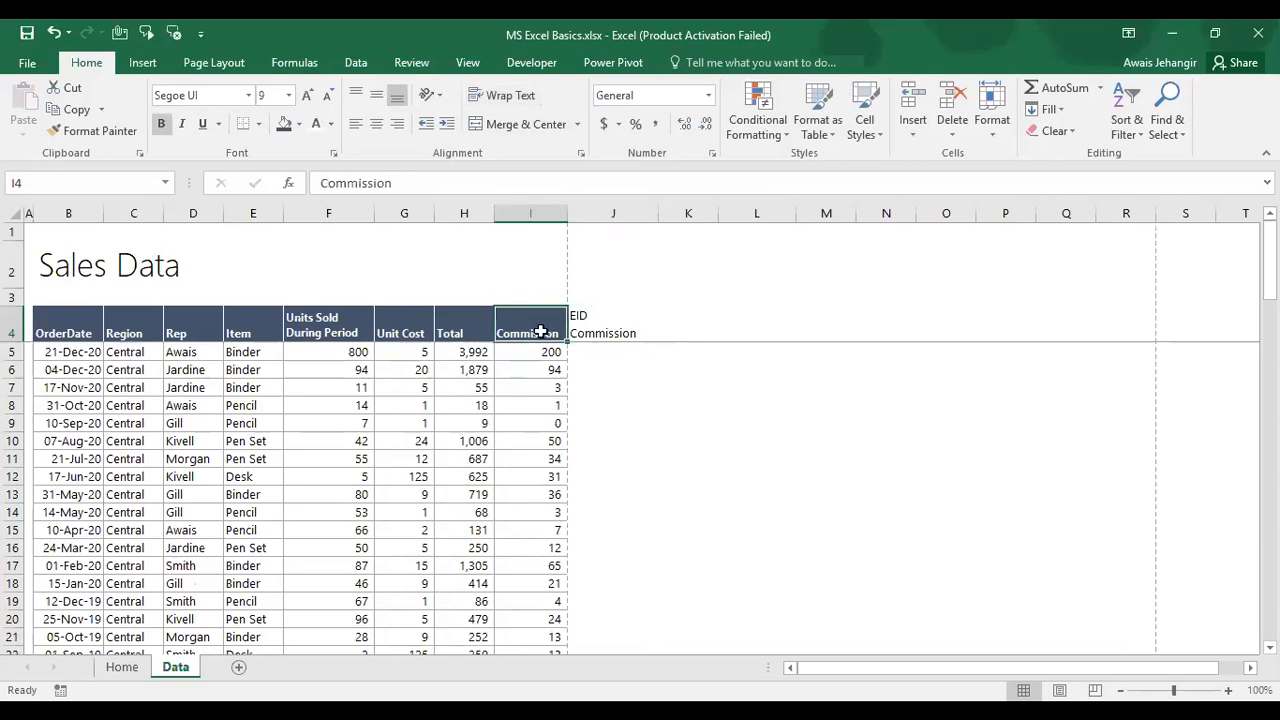
pyautogui.hotkey('ctrl', 'shift', 'Down')
pyautogui.press('Up')
pyautogui.press('Down')
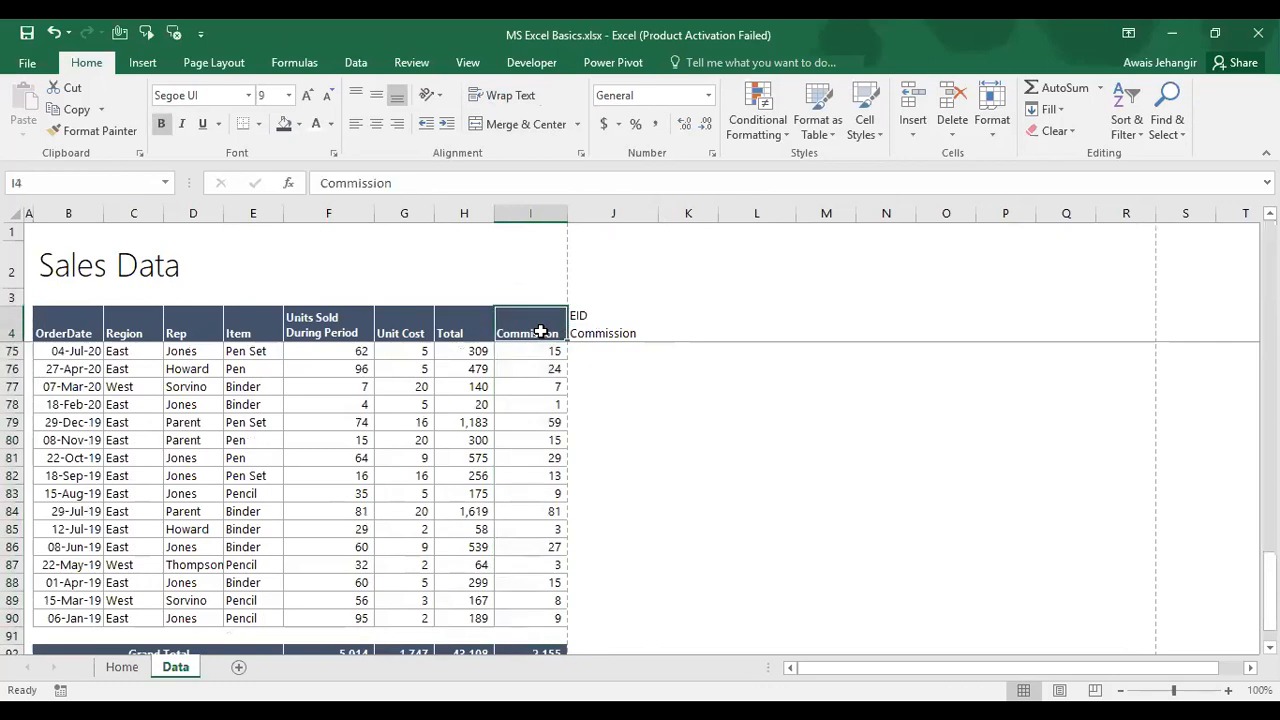
pyautogui.hotkey('ctrl', 'shift', 'Down')
pyautogui.hotkey('ctrl', 'shift', 'Down')
pyautogui.hotkey('shift', 'Up')
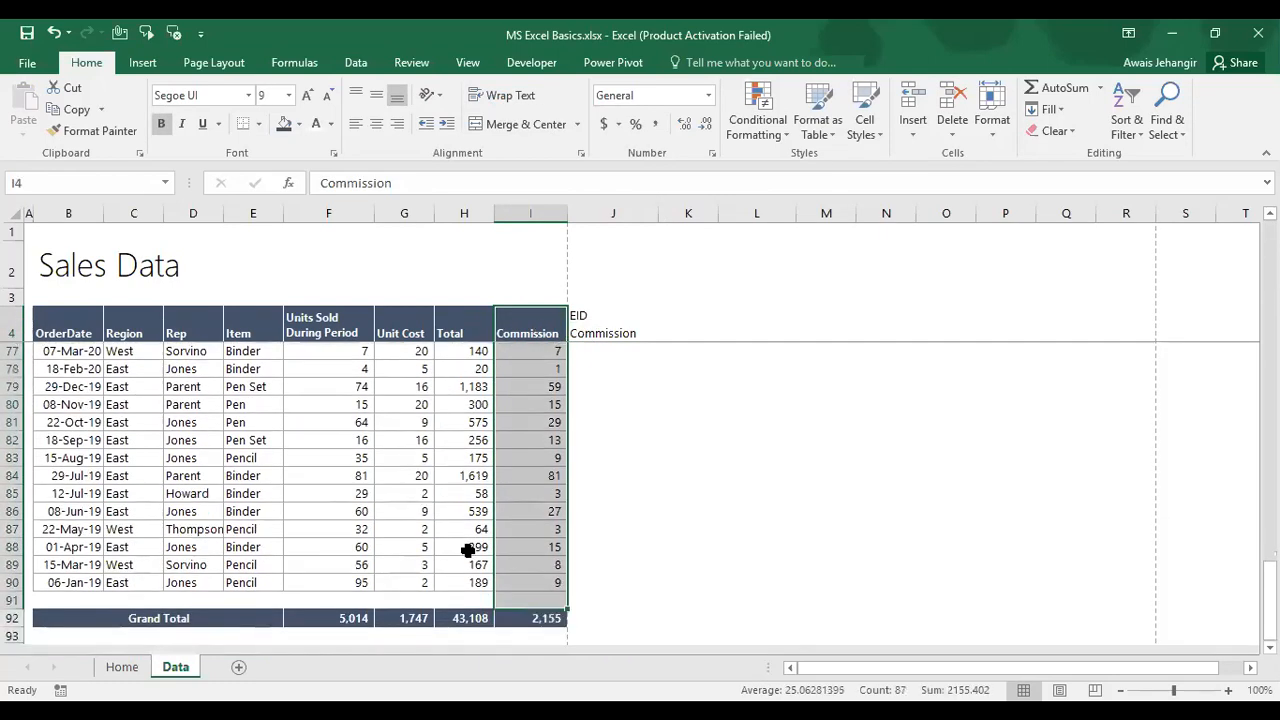
pyautogui.hotkey('ctrl', '1')
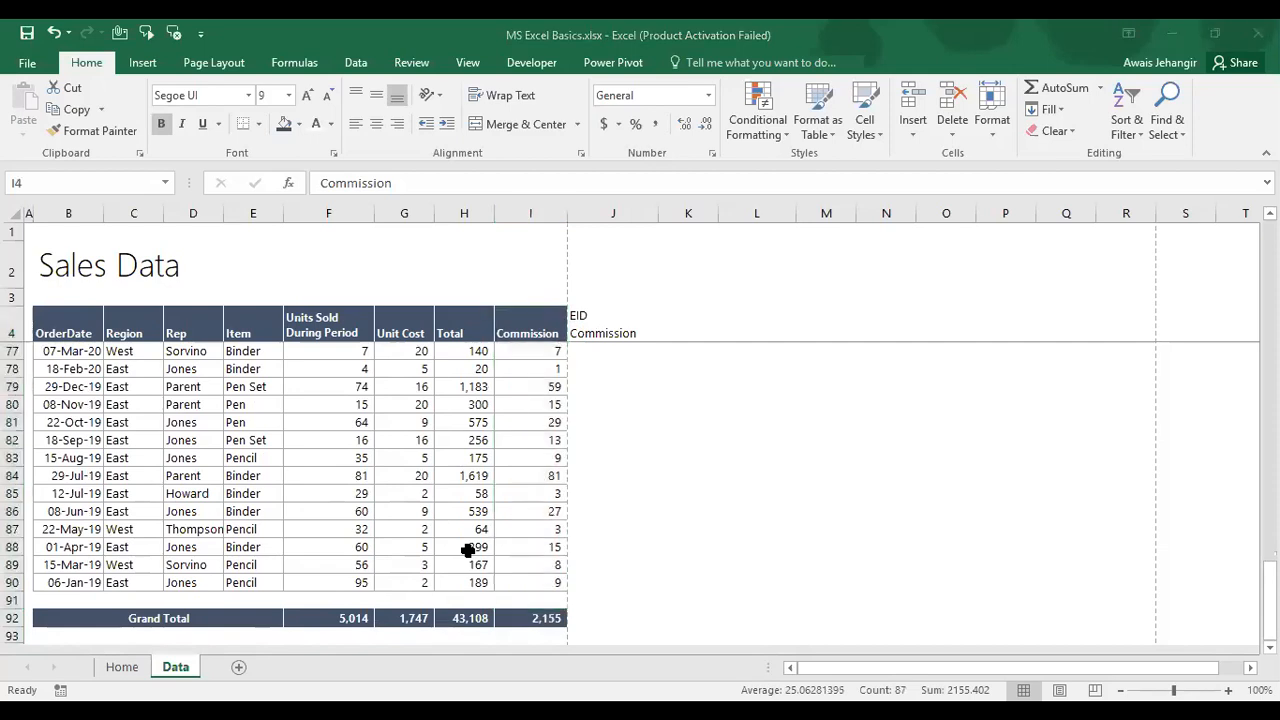
# Step: Copy the Commission column and paste only its formats onto column J
pyautogui.click(499, 333)
pyautogui.hotkey('ctrl', 'c')
pyautogui.press('Right')
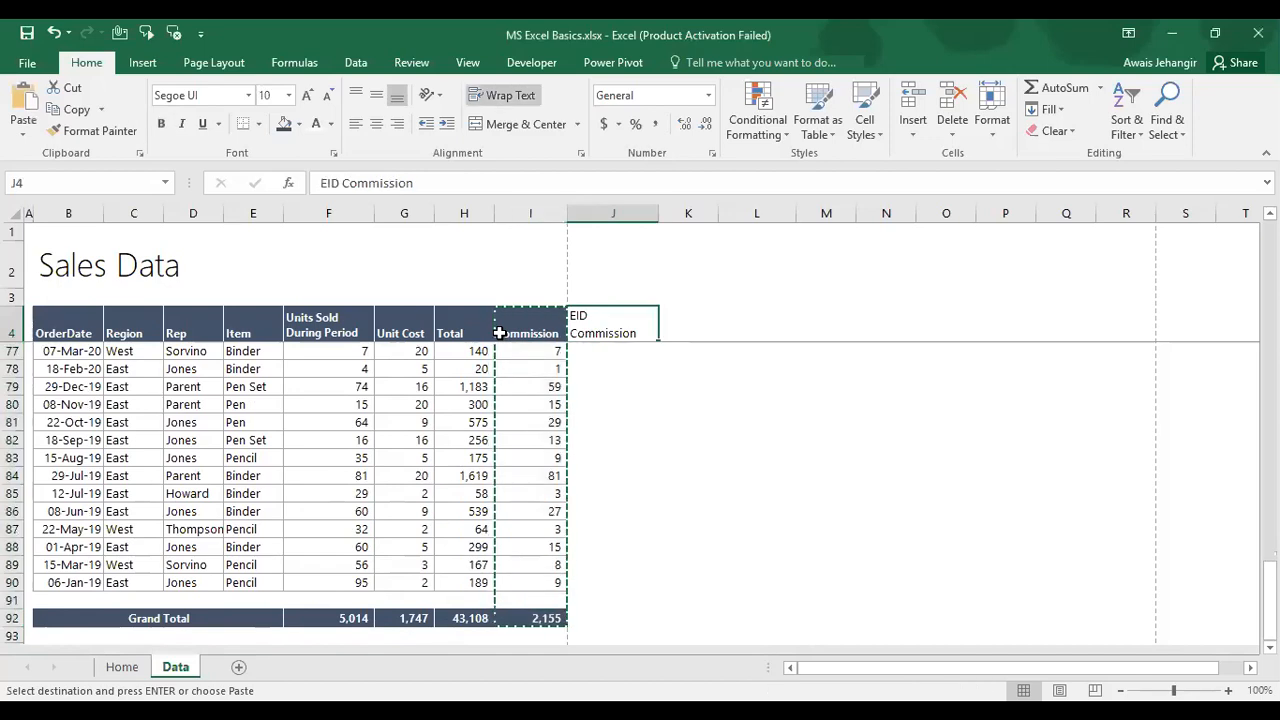
pyautogui.hotkey('ctrl', 'alt', 'v')
pyautogui.press('Down')
pyautogui.press('Down')
pyautogui.press('Down')
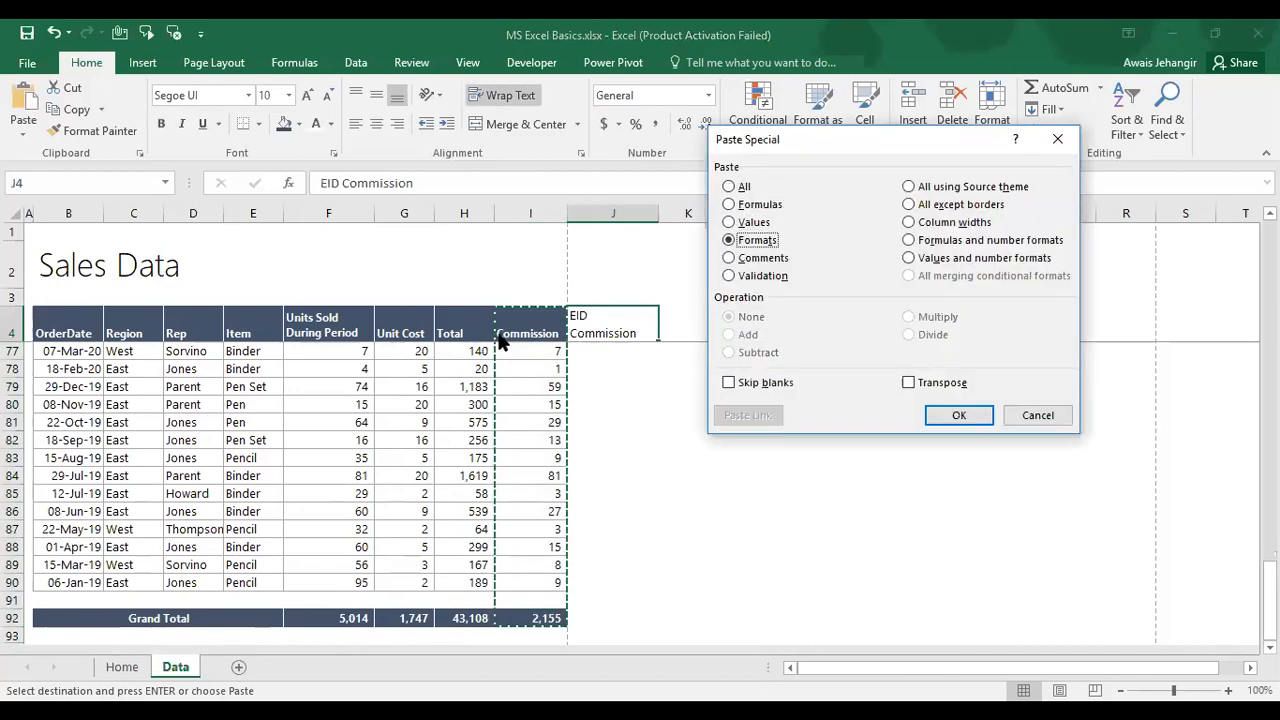
pyautogui.click(961, 414)
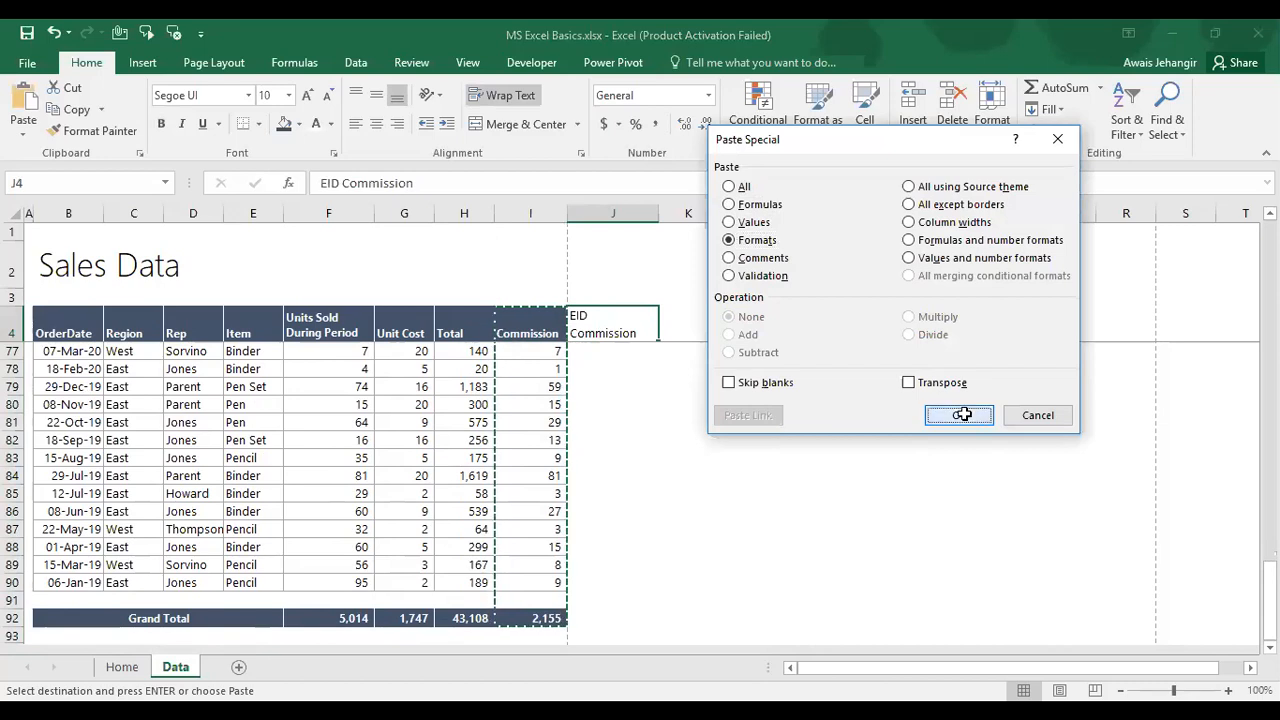
pyautogui.click(613, 341)
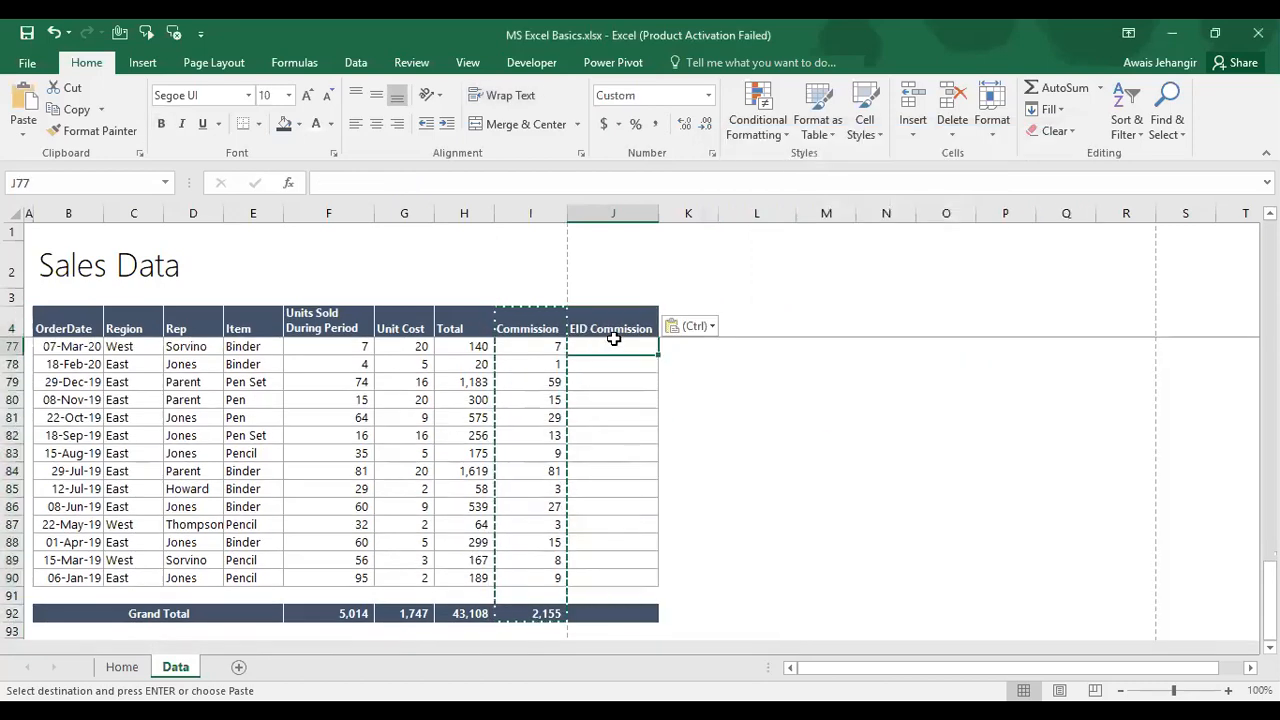
pyautogui.press('Escape')
pyautogui.click(610, 330)
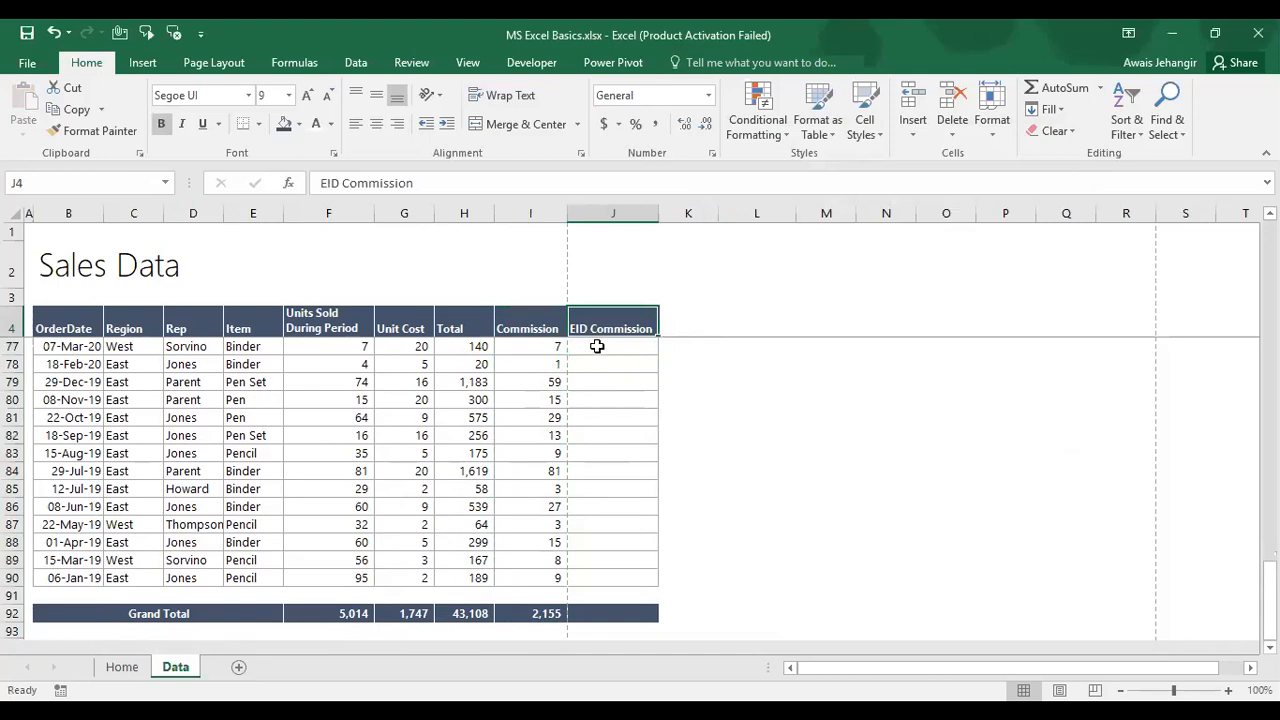
pyautogui.press('Down')
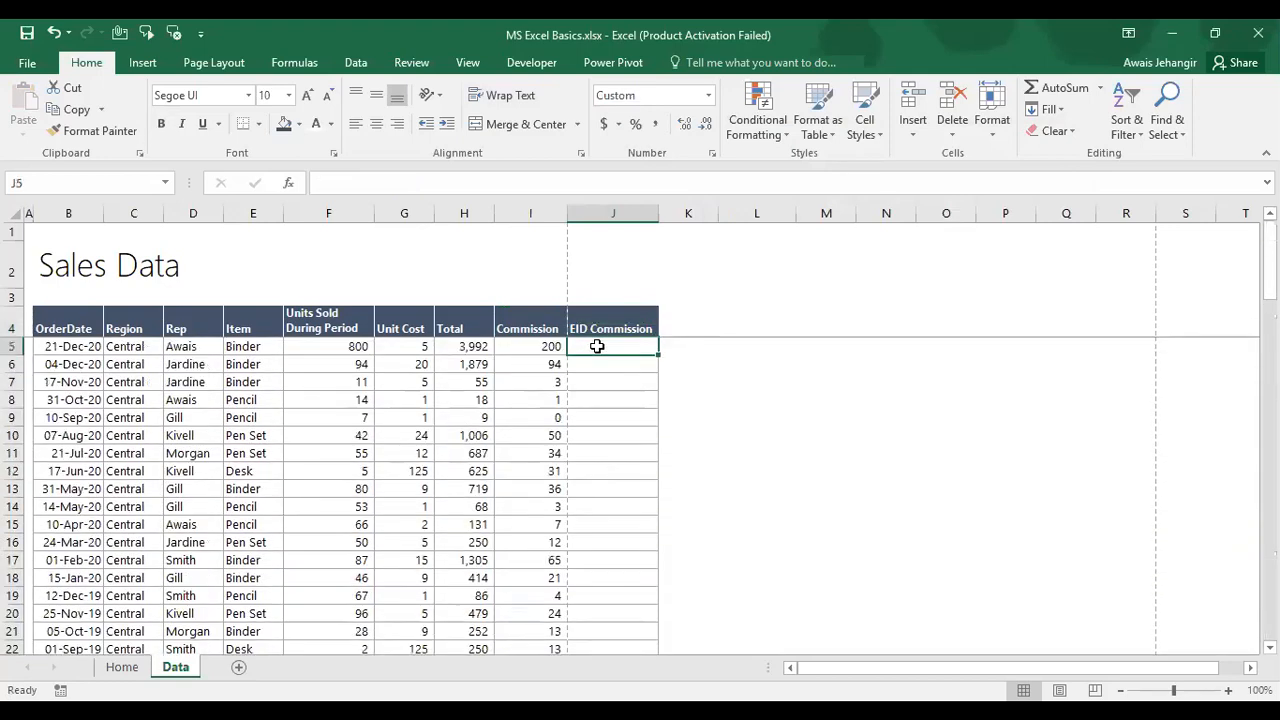
pyautogui.hotkey('alt', 'Tab')
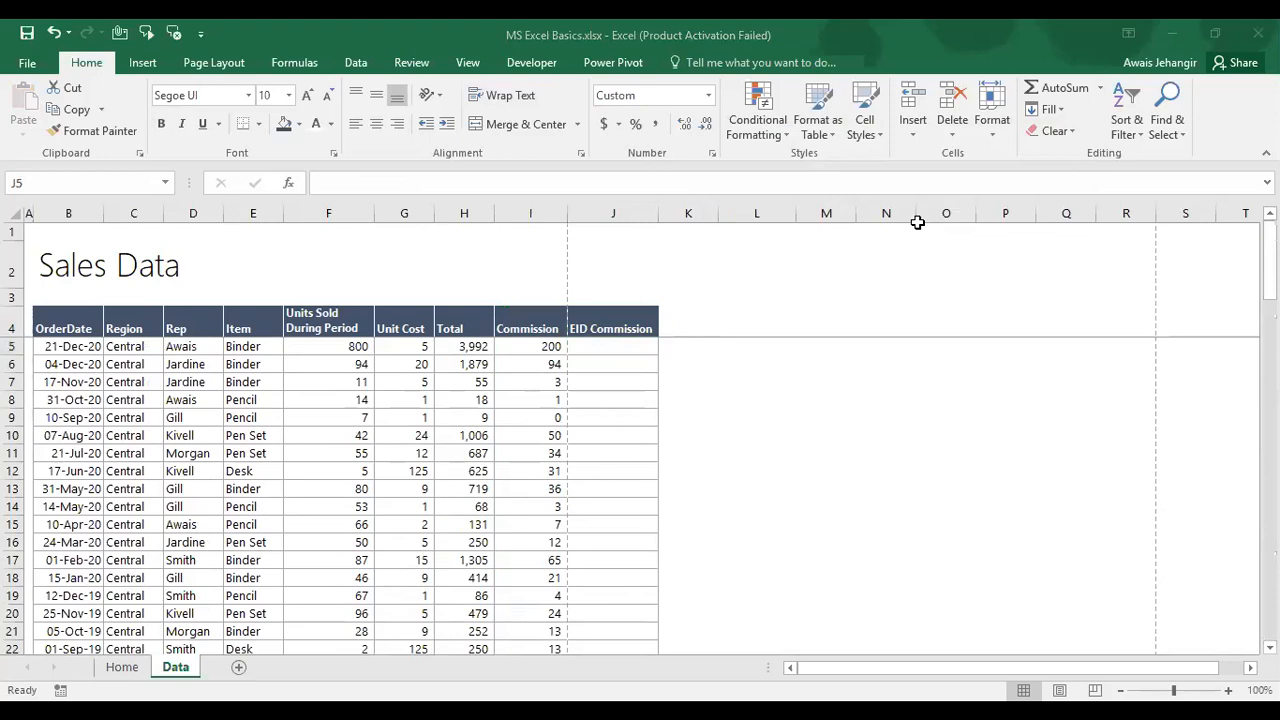
# Step: Enter 2 in cell J2 as a helper multiplier
pyautogui.click(637, 265)
pyautogui.press('Up')
pyautogui.press('Up')
pyautogui.press('Up')
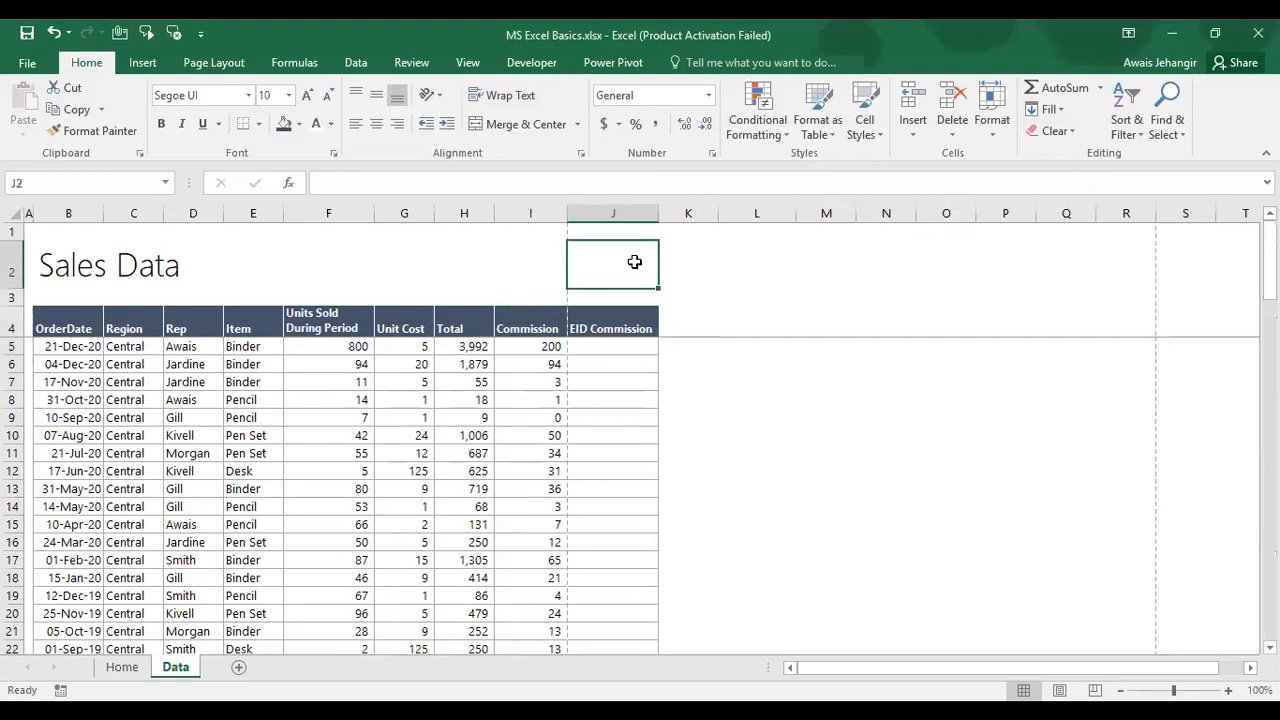
pyautogui.write('2')
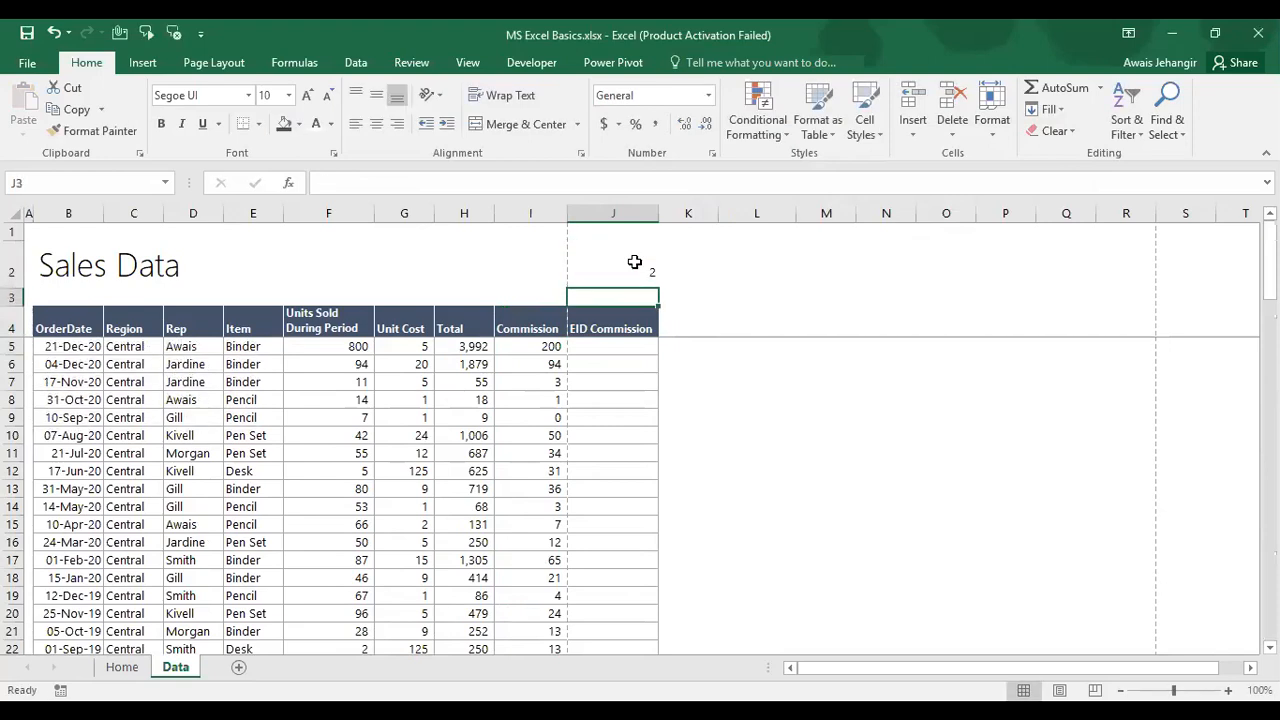
pyautogui.press('Return')
# Step: Copy Commission values I5:I90 and paste them as values into J5, giving 199.6
pyautogui.press('Down')
pyautogui.press('Left')
pyautogui.press('Down')
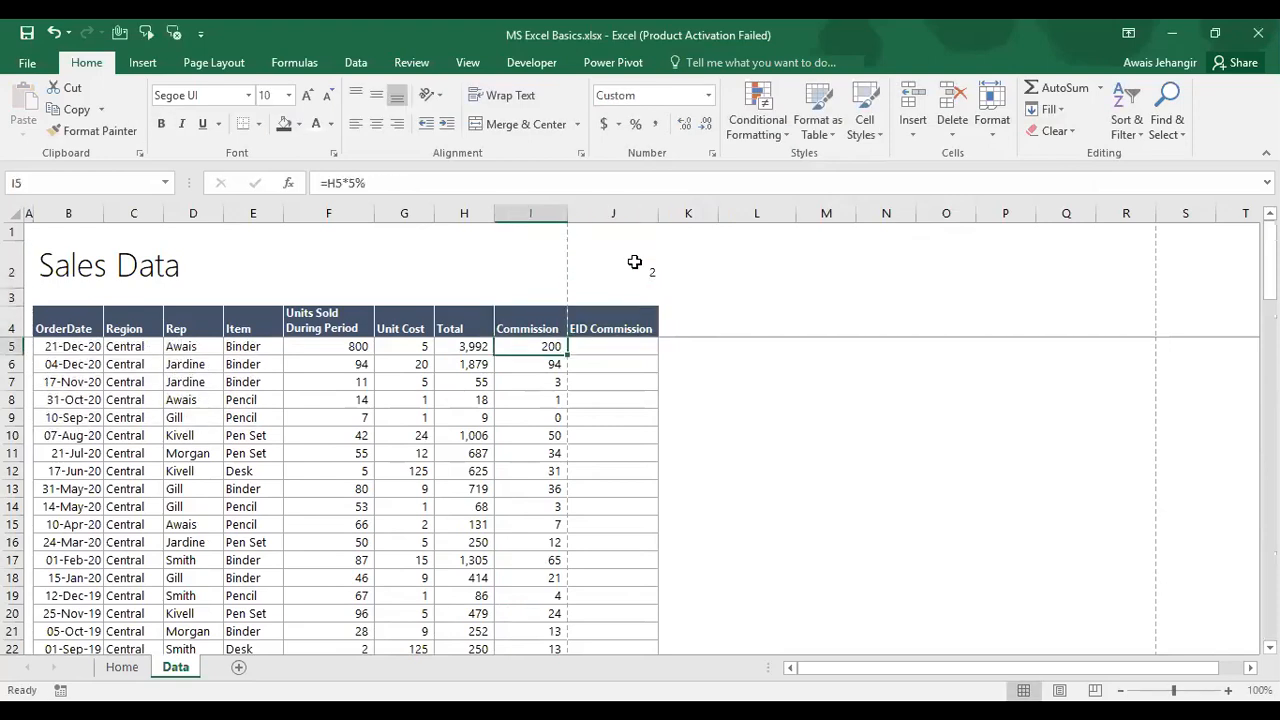
pyautogui.hotkey('ctrl', 'shift', 'Down')
pyautogui.hotkey('ctrl', 'c')
pyautogui.press('Right')
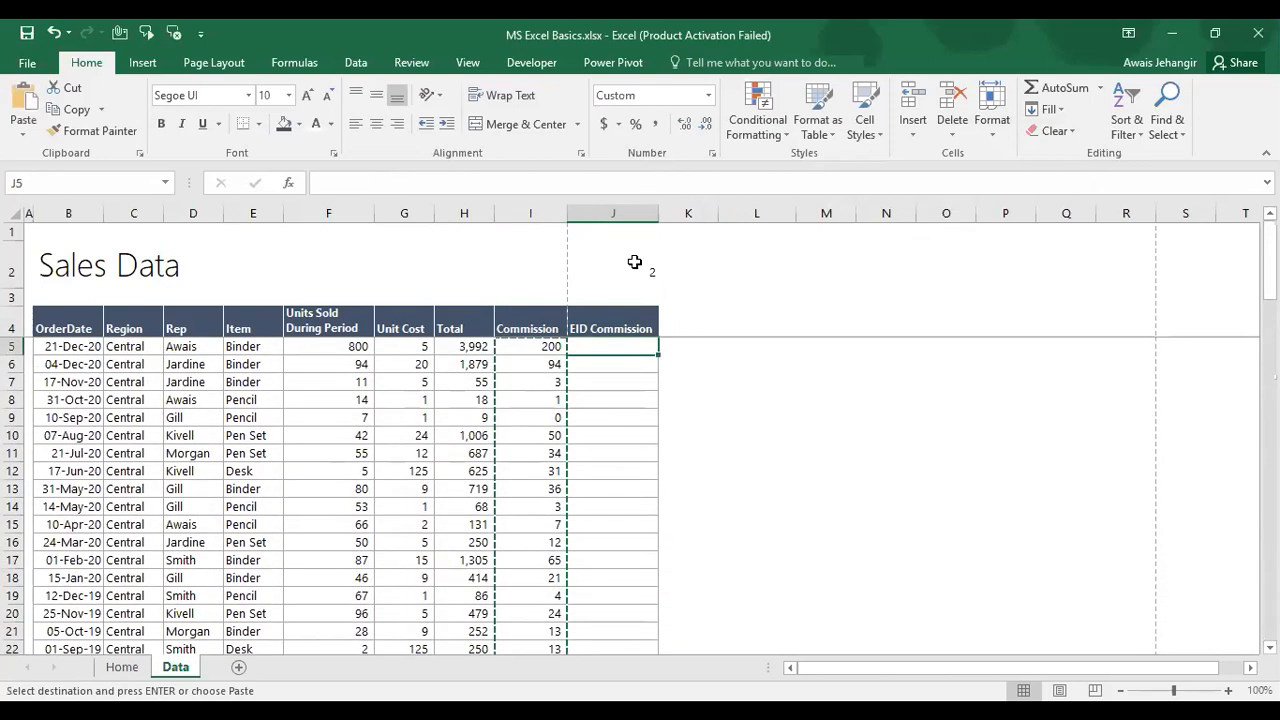
pyautogui.hotkey('ctrl', 'alt', 'v')
pyautogui.press('v')
pyautogui.press('Return')
pyautogui.press('Escape')
pyautogui.press('Up')
pyautogui.press('Up')
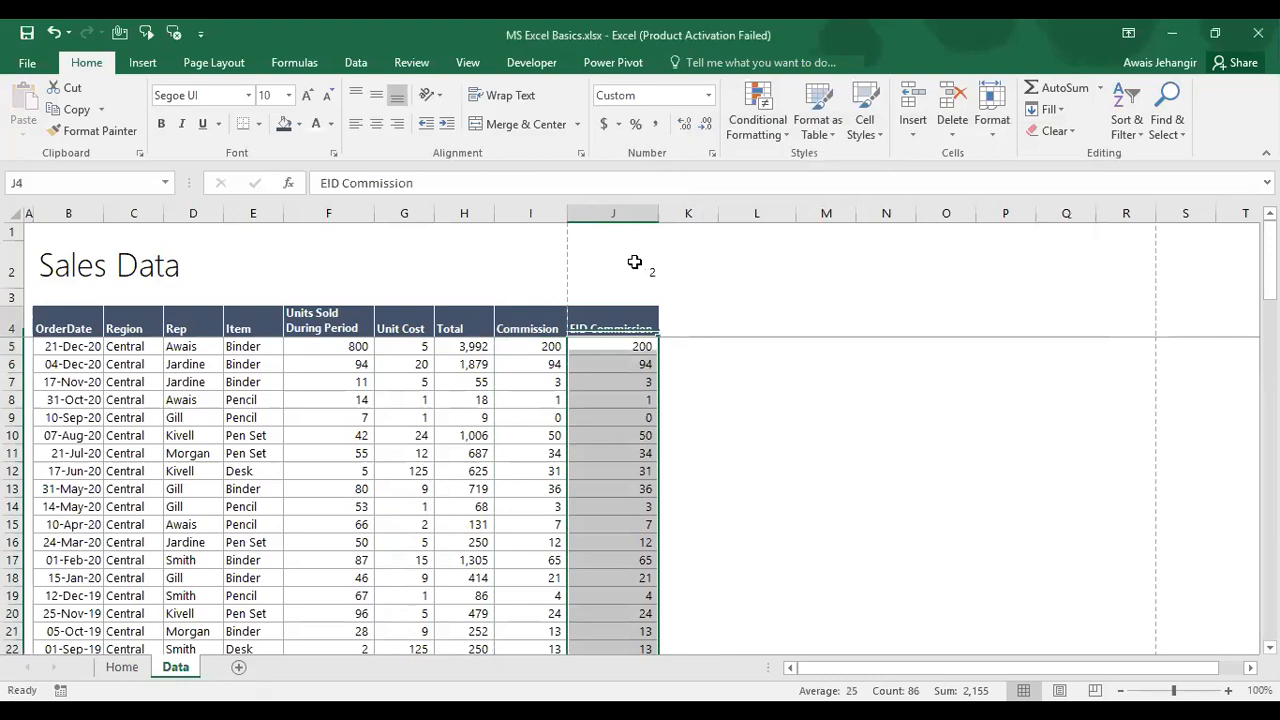
pyautogui.press('Down')
pyautogui.press('Down')
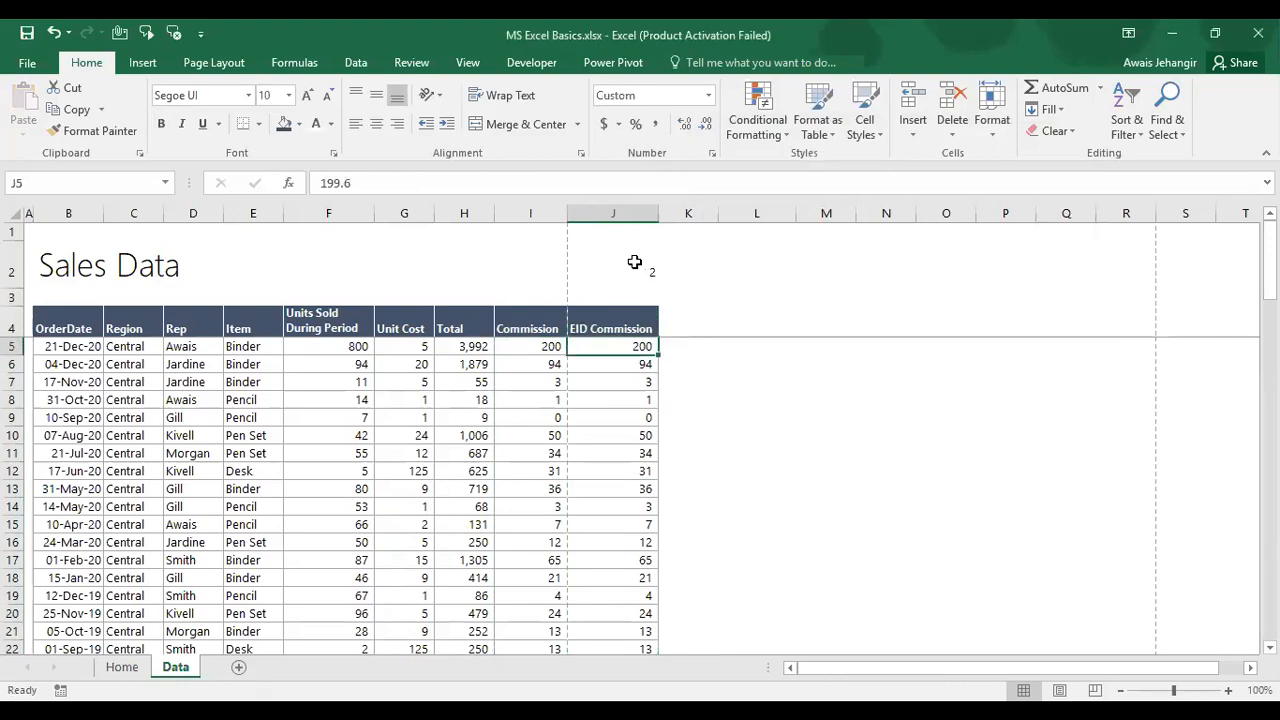
pyautogui.hotkey('ctrl', 'shift', 'Down')
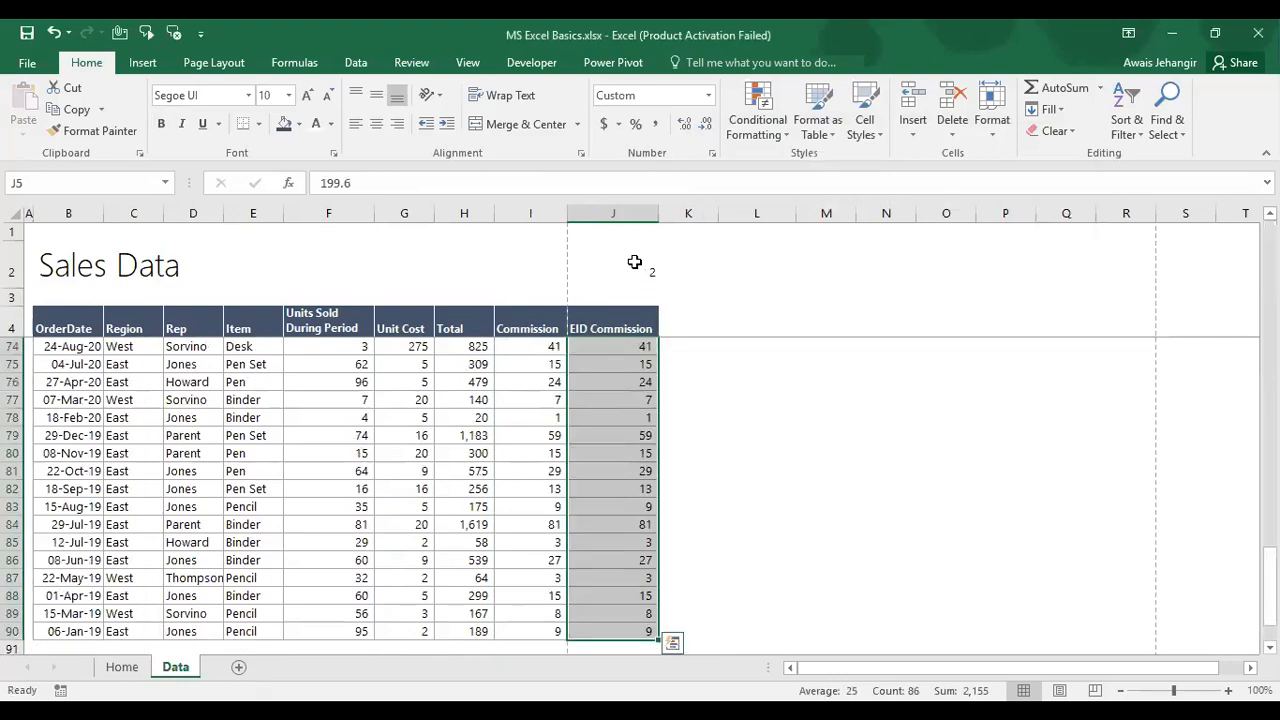
pyautogui.press('Up')
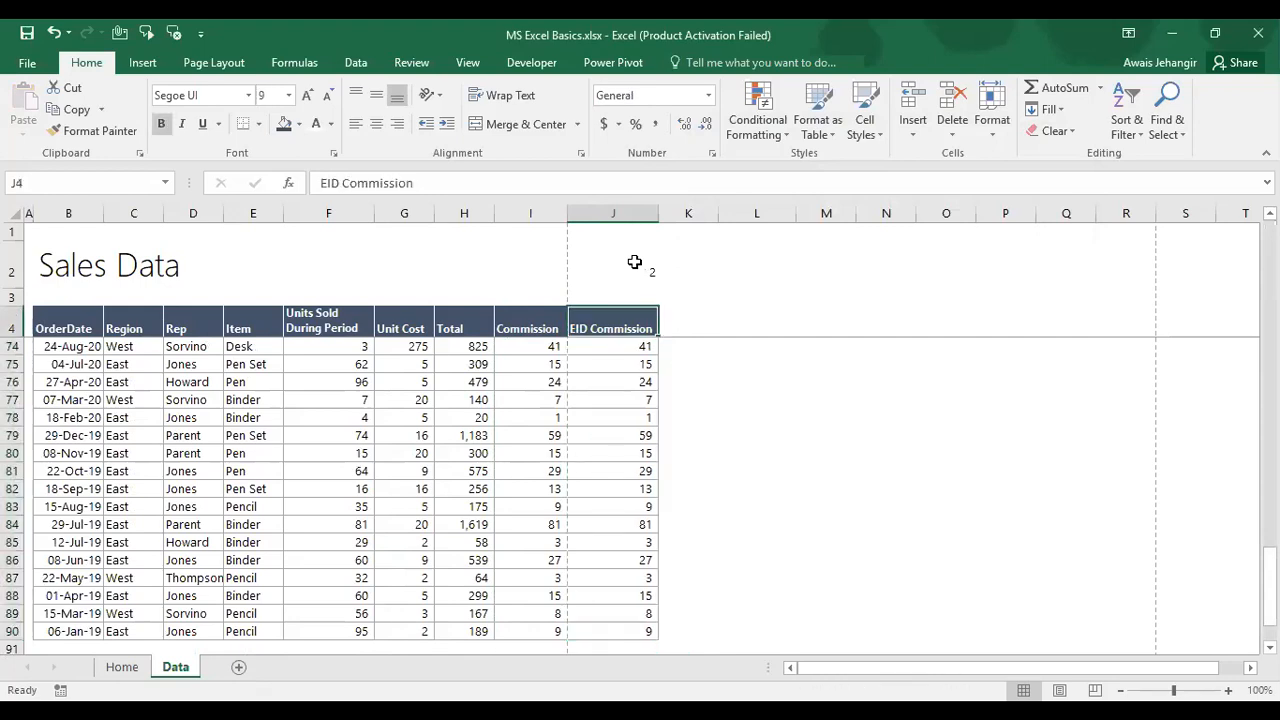
pyautogui.press('Up')
pyautogui.press('Up')
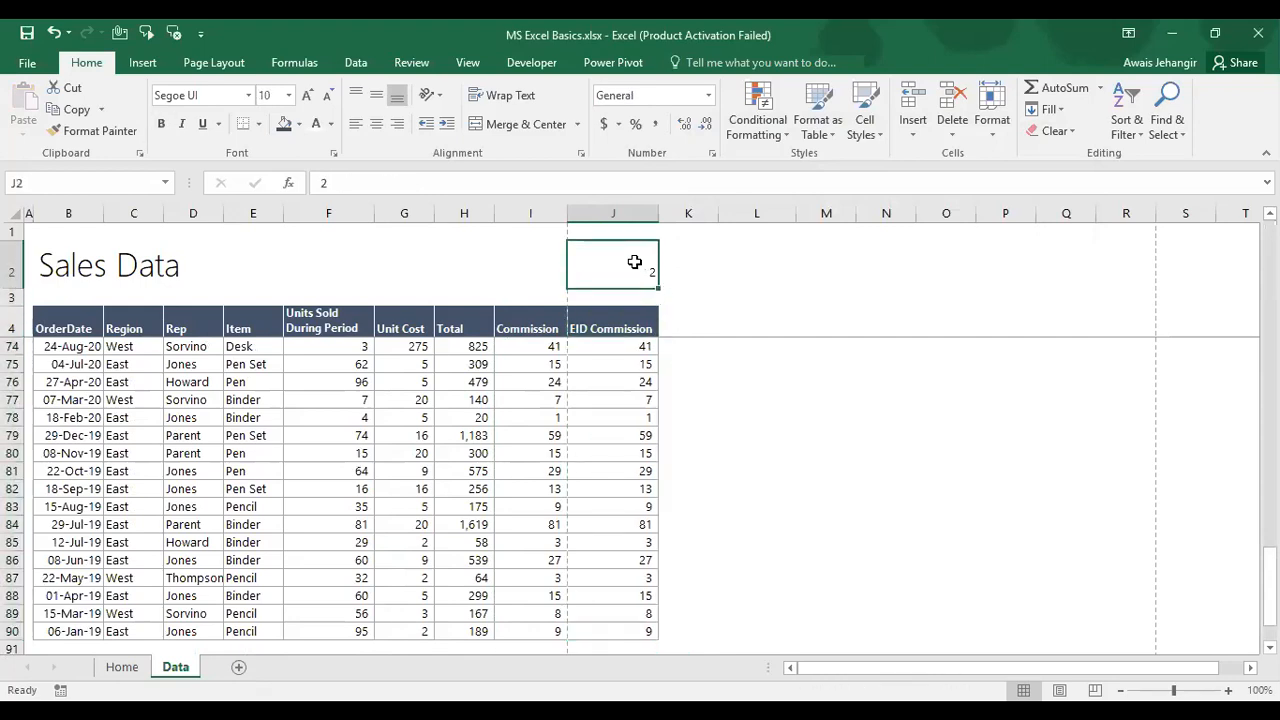
# Step: Copy J2's 2 and Paste Special Values with Multiply onto J5:J90, making J5 399.2
pyautogui.hotkey('ctrl', 'c')
pyautogui.press('Down')
pyautogui.press('Down')
pyautogui.press('Down')
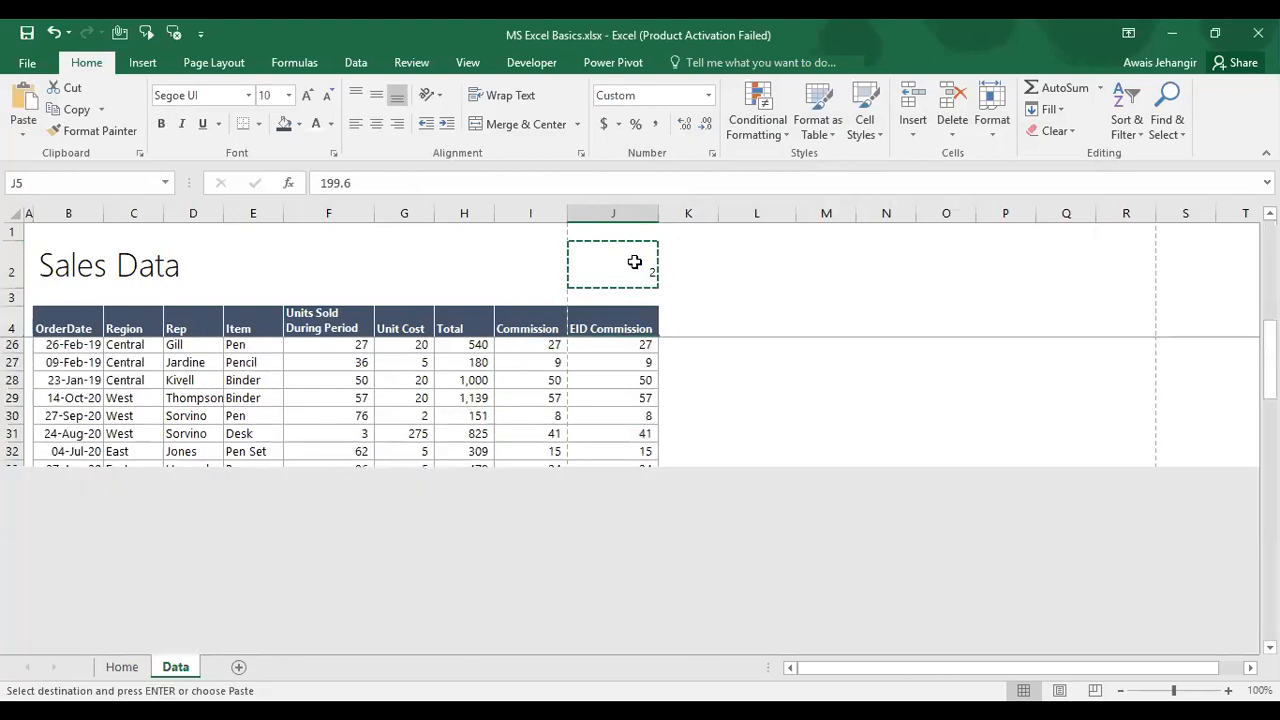
pyautogui.hotkey('ctrl', 'shift', 'Down')
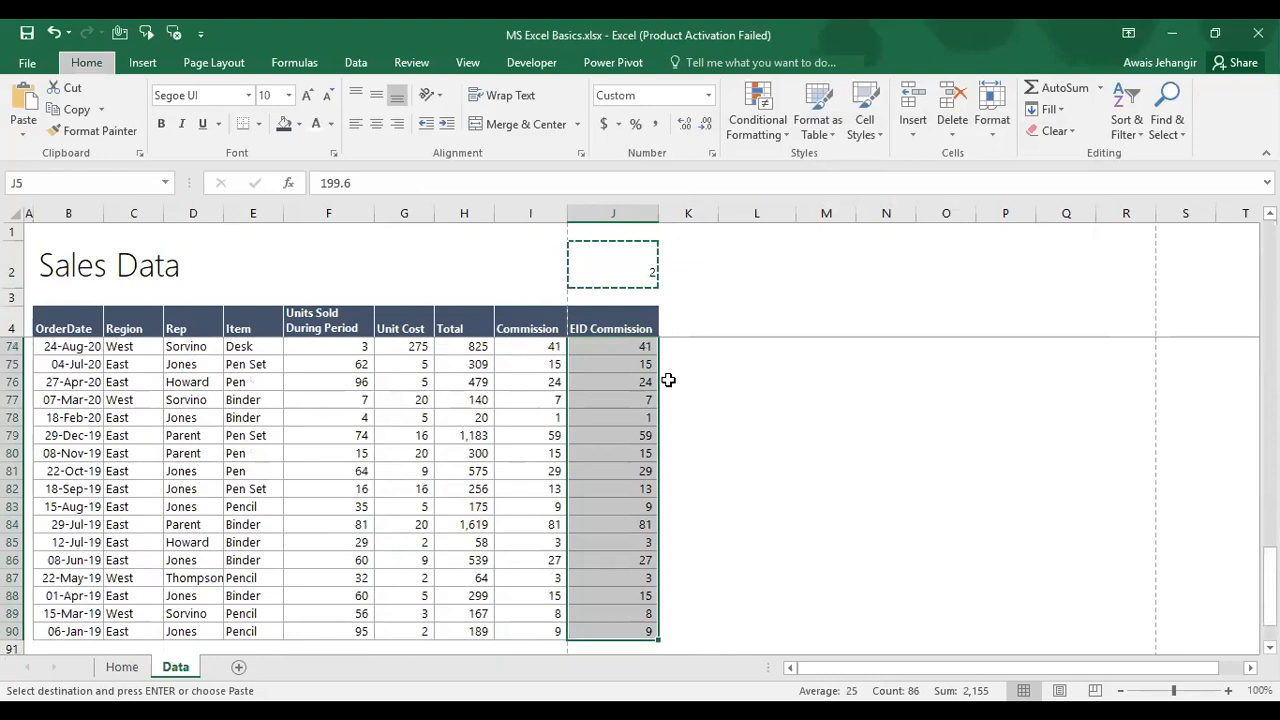
pyautogui.hotkey('ctrl', 'alt', 'v')
pyautogui.click(910, 317)
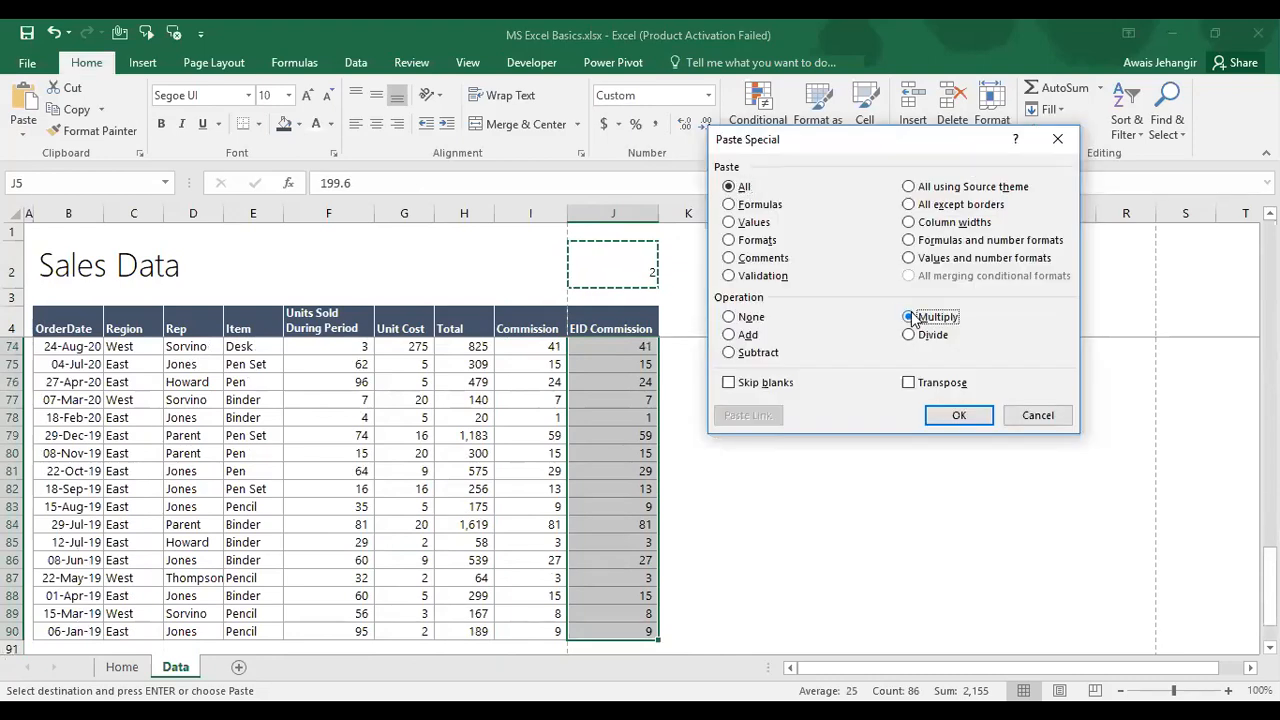
pyautogui.click(764, 224)
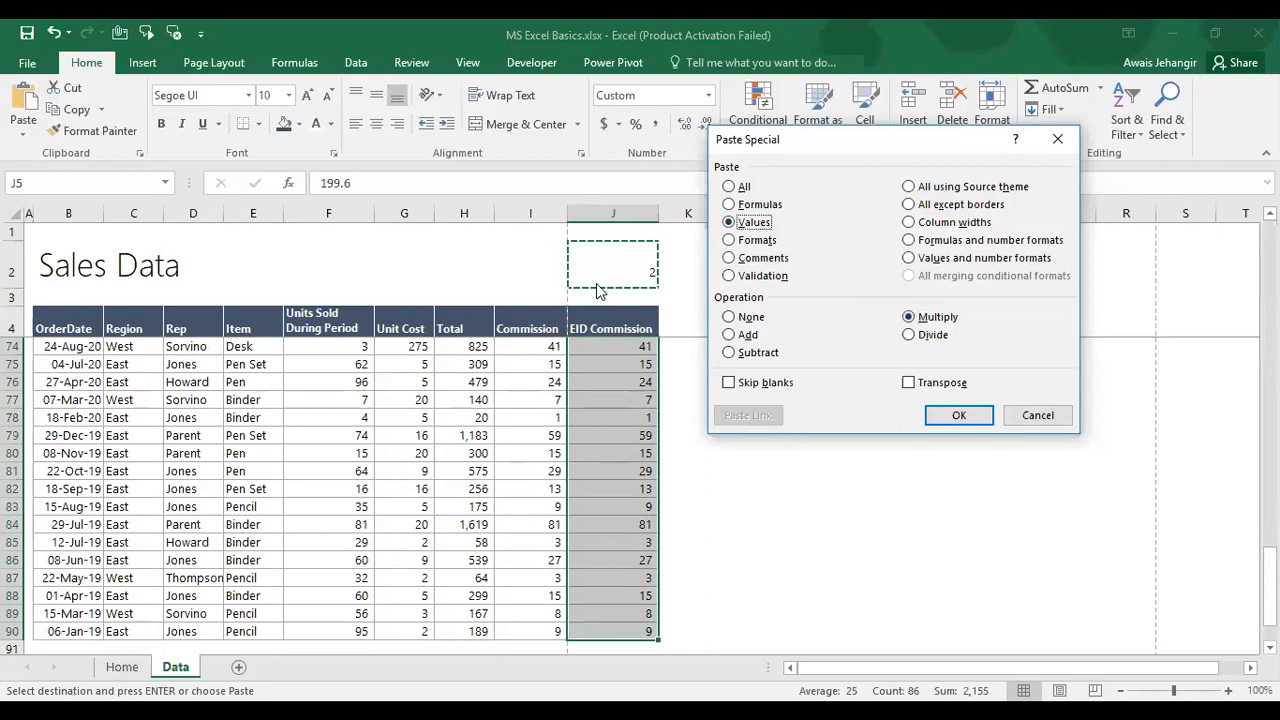
pyautogui.click(971, 420)
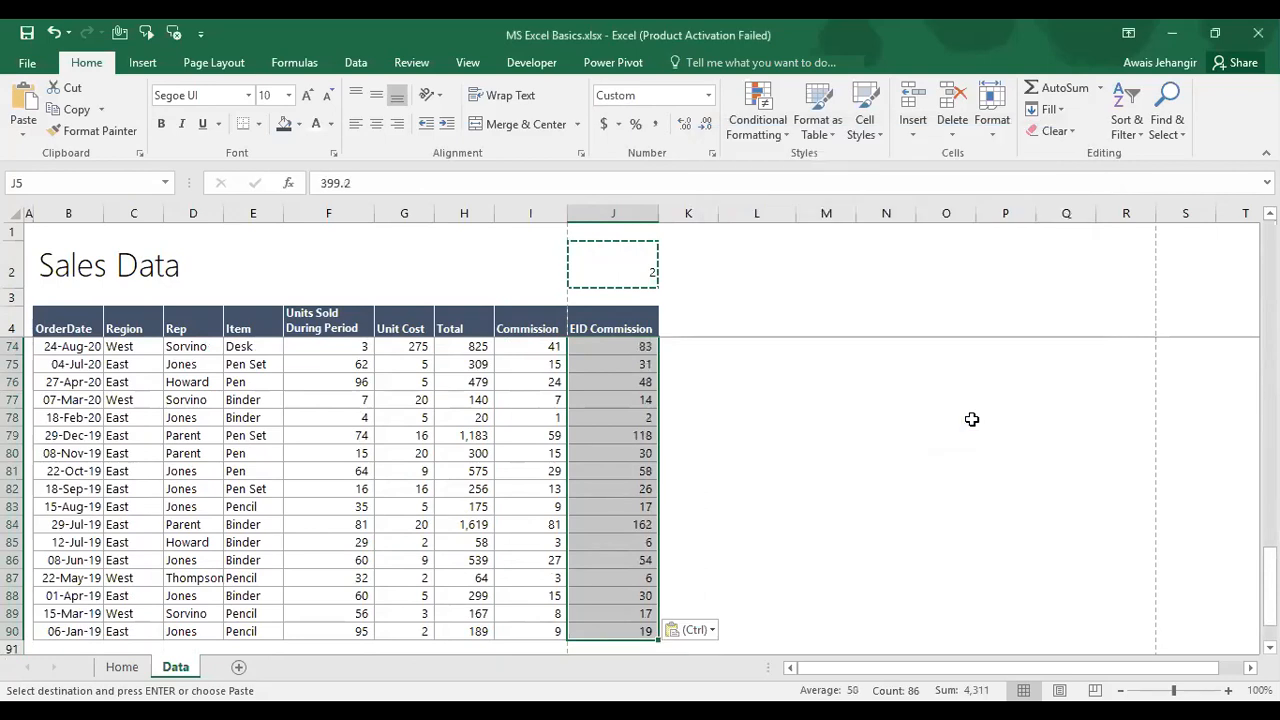
pyautogui.scroll(20, 971, 420)
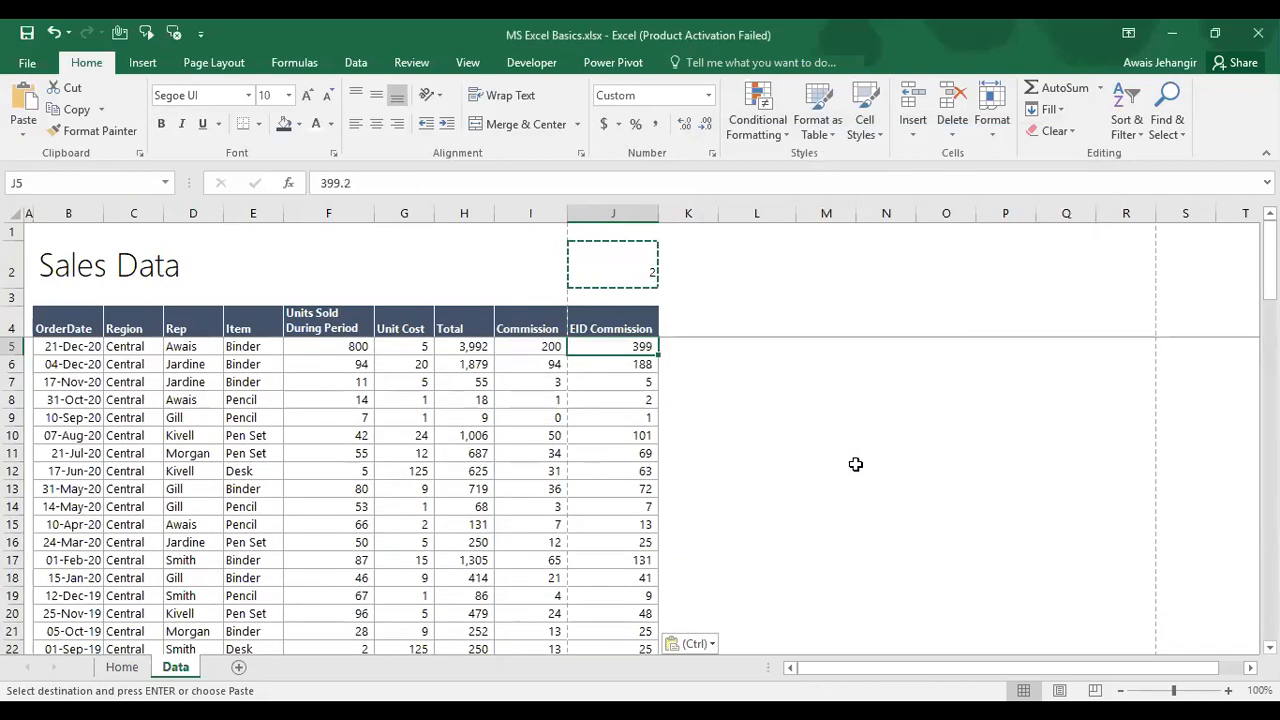
# Step: Check the doubled values in J6 and J7, then delete the helper 2 from J2
pyautogui.hotkey('alt', 'Tab')
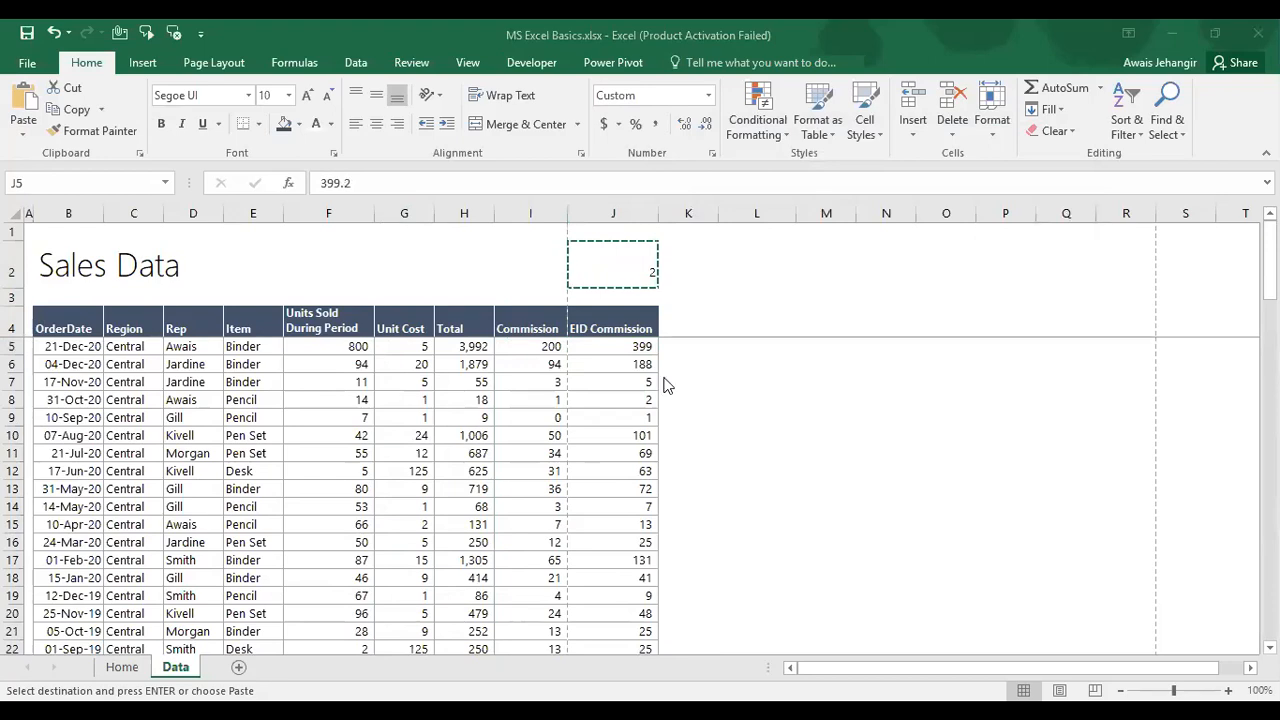
pyautogui.hotkey('alt', 'Tab')
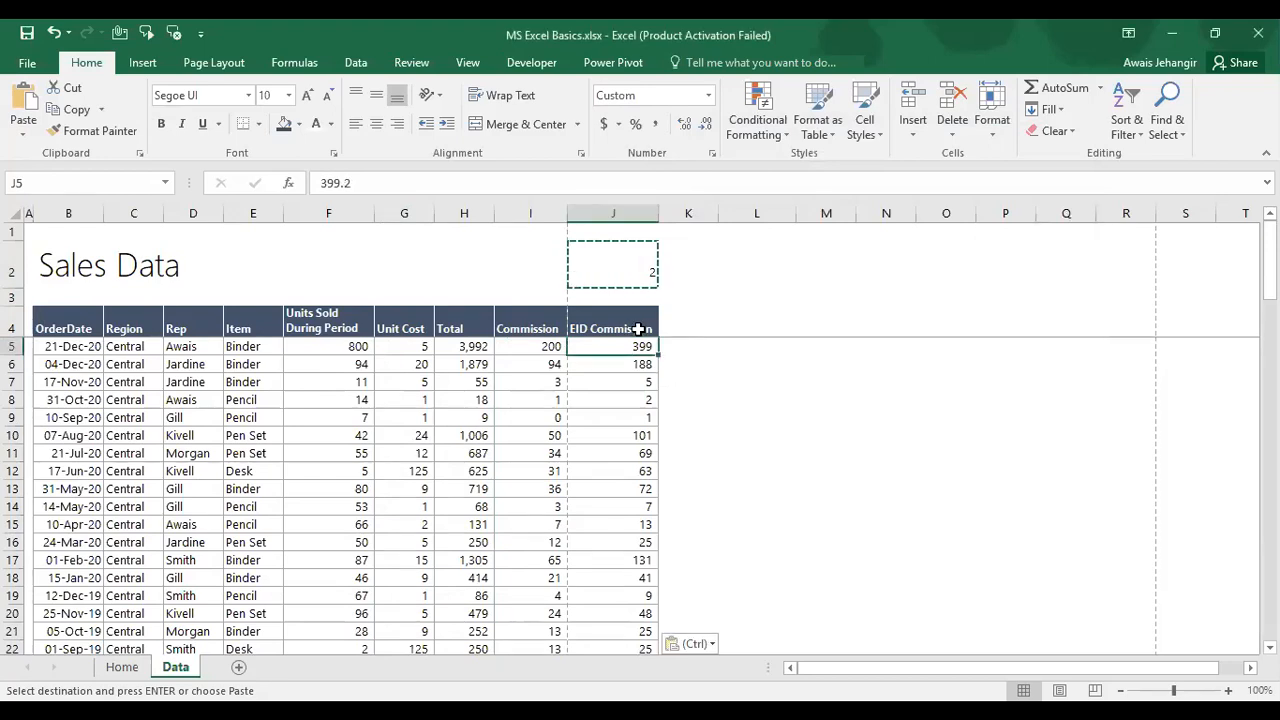
pyautogui.click(618, 362)
pyautogui.click(618, 384)
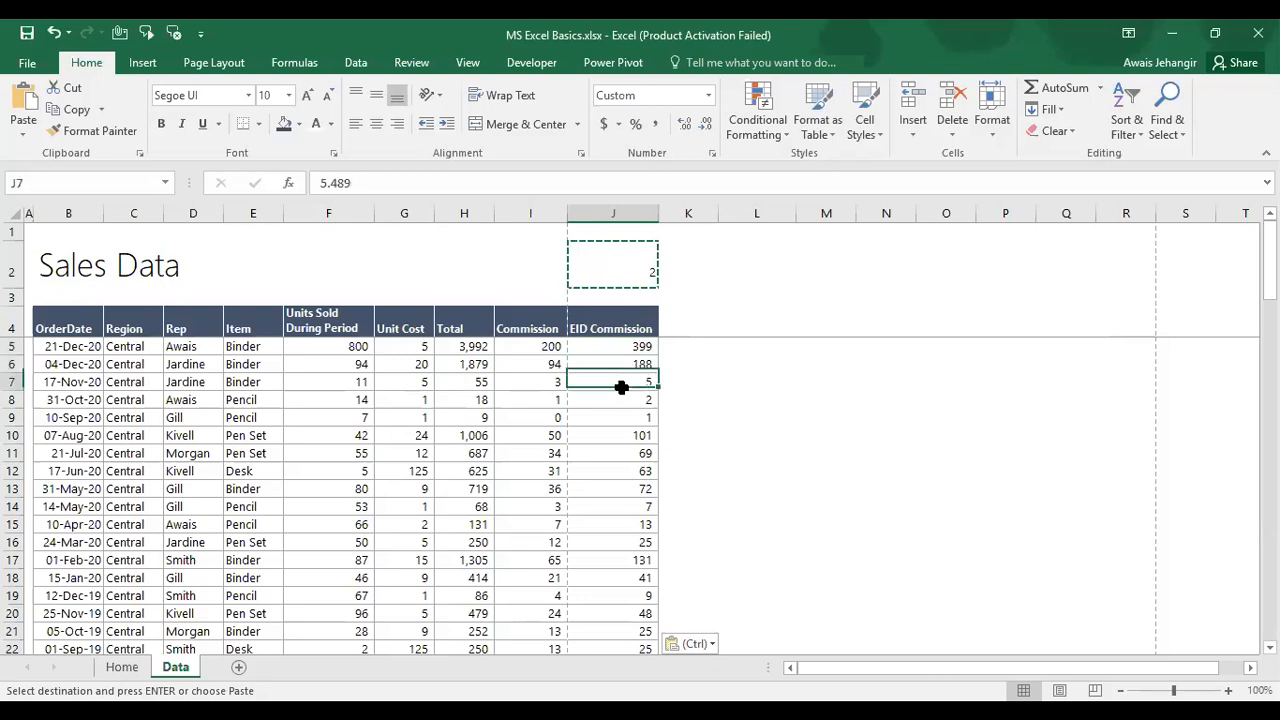
pyautogui.click(628, 285)
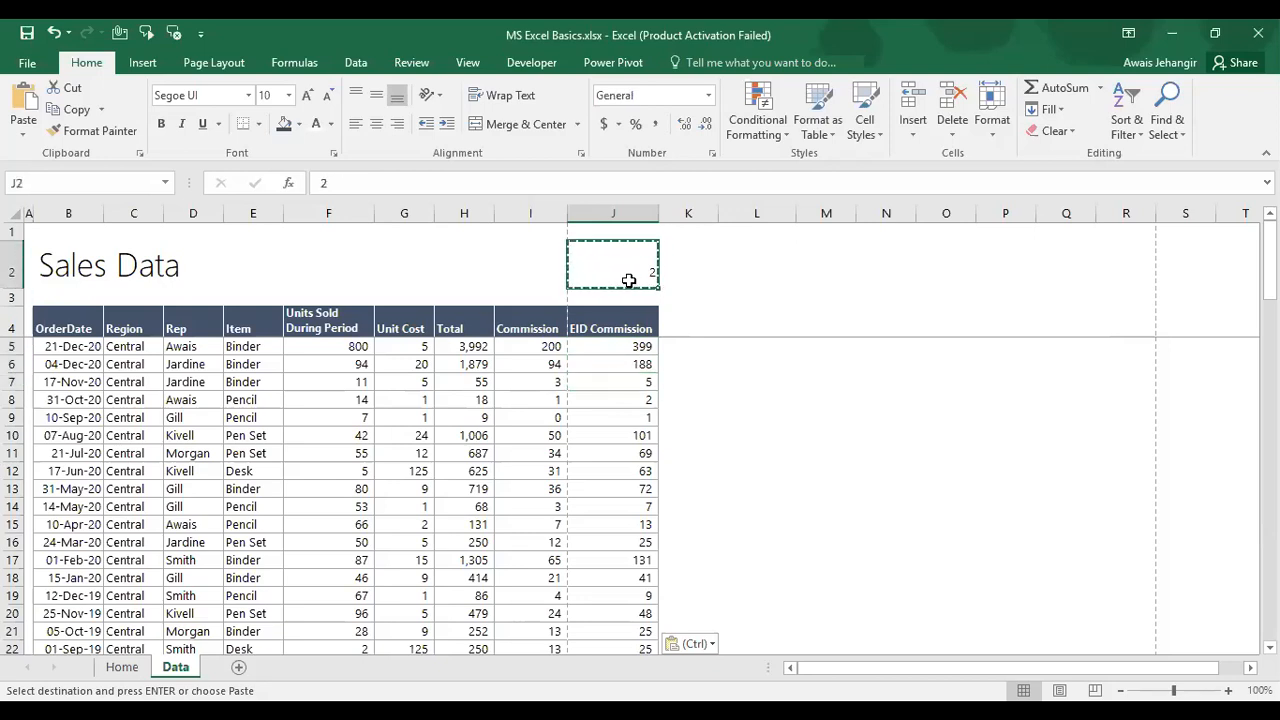
pyautogui.press('Delete')
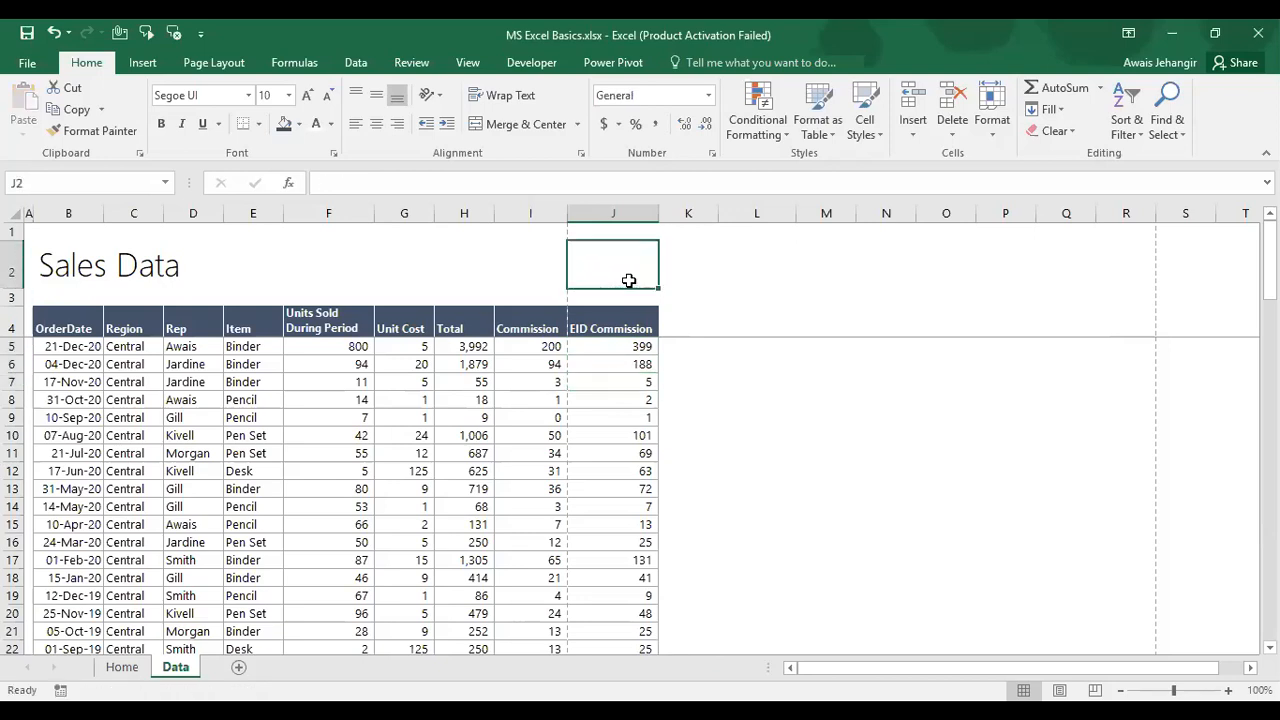
# Step: Copy the Commission Grand Total SUM from I92 into J92, totalling 4,311
pyautogui.press('Down')
pyautogui.press('Down')
pyautogui.press('Down')
pyautogui.press('Down')
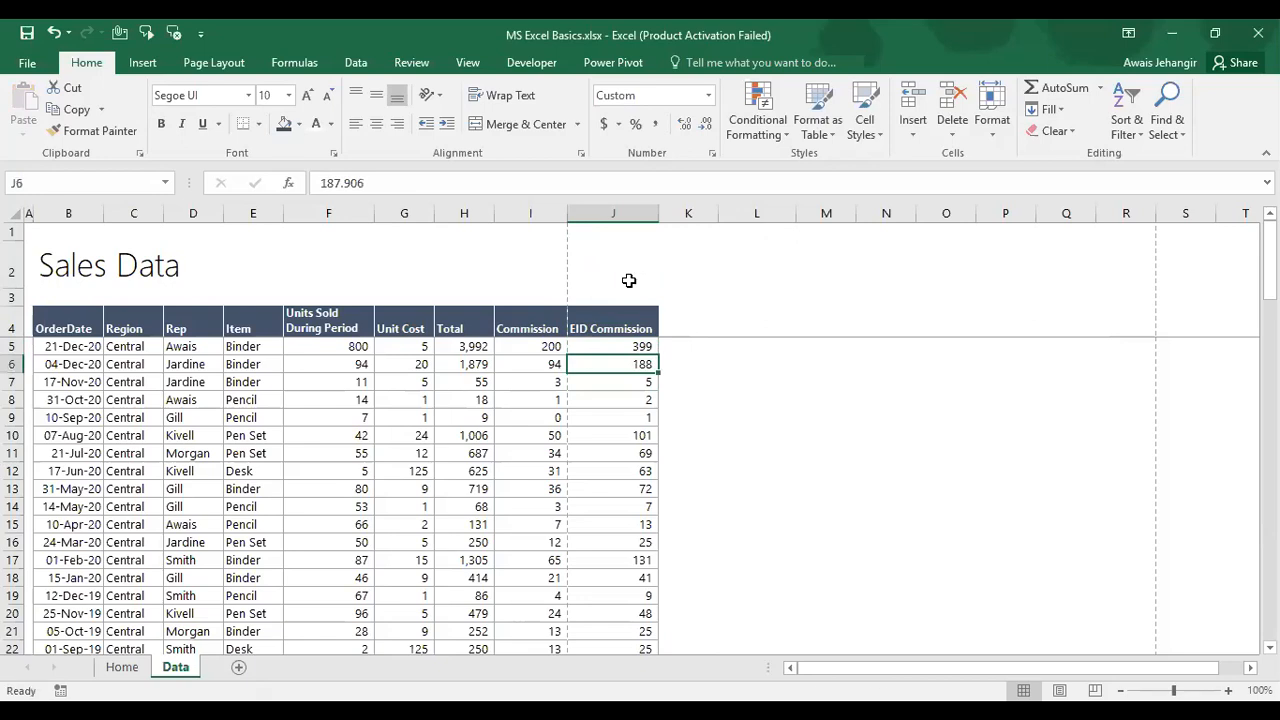
pyautogui.hotkey('ctrl', 'Down')
pyautogui.press('Down')
pyautogui.press('Down')
pyautogui.press('Left')
pyautogui.hotkey('ctrl', 'c')
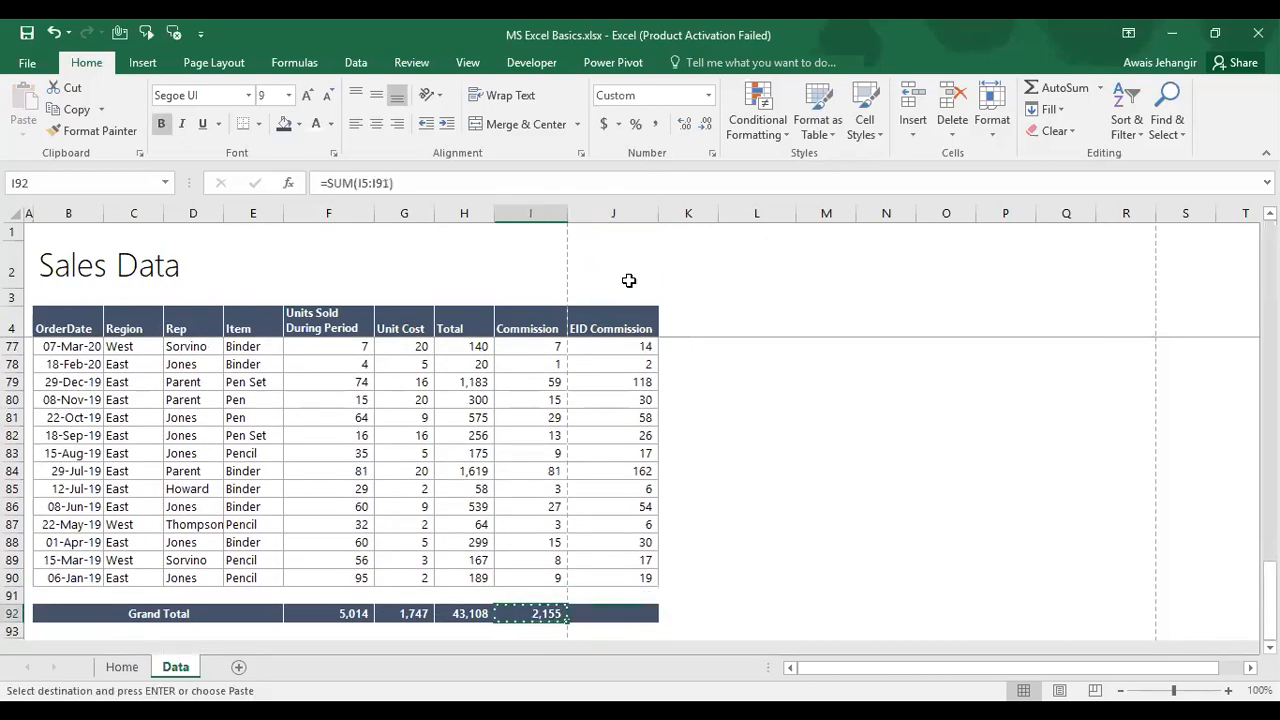
pyautogui.press('Right')
pyautogui.press('Return')
pyautogui.press('Up')
pyautogui.press('Up')
pyautogui.press('Up')
pyautogui.press('Up')
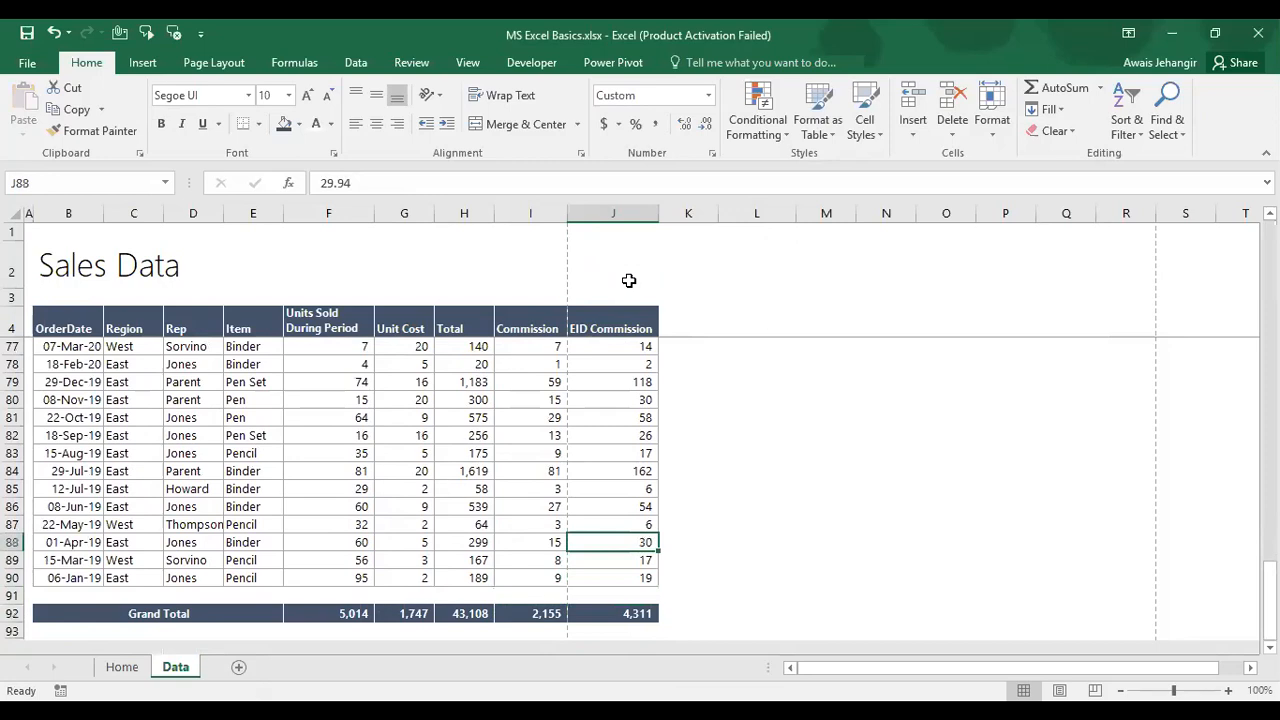
pyautogui.hotkey('ctrl', 'c')
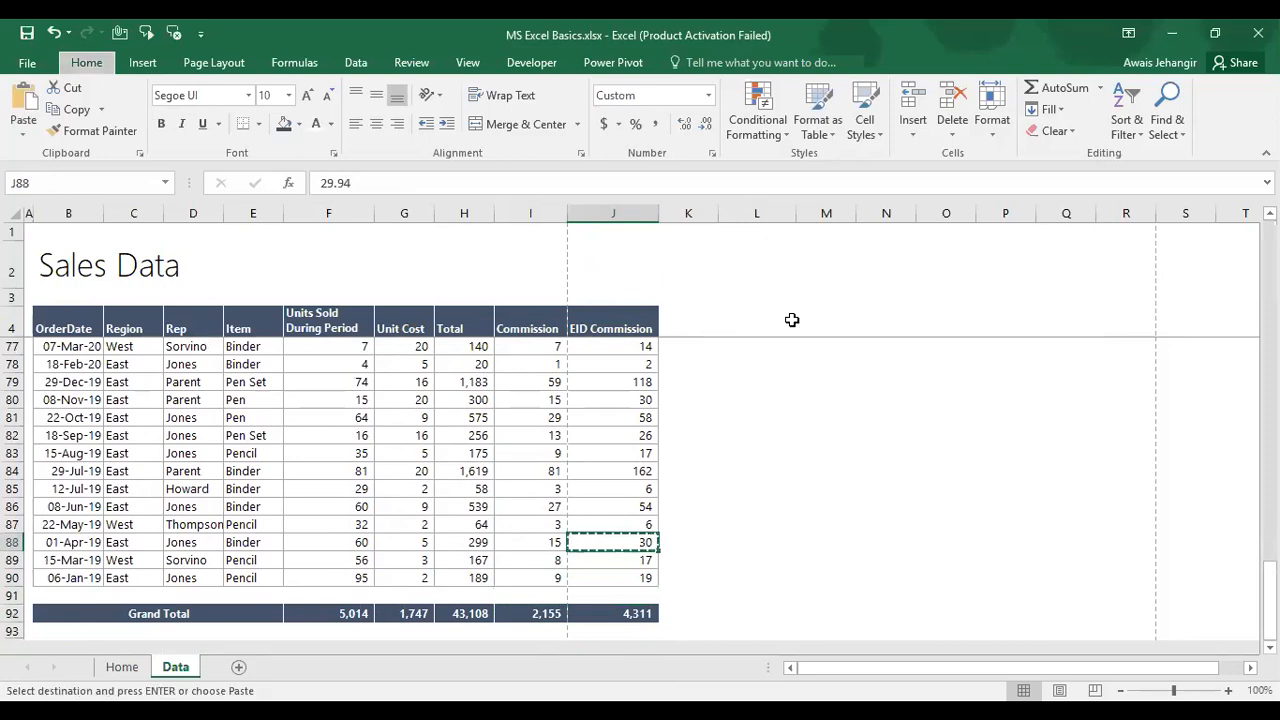
pyautogui.hotkey('ctrl', 'alt', 'v')
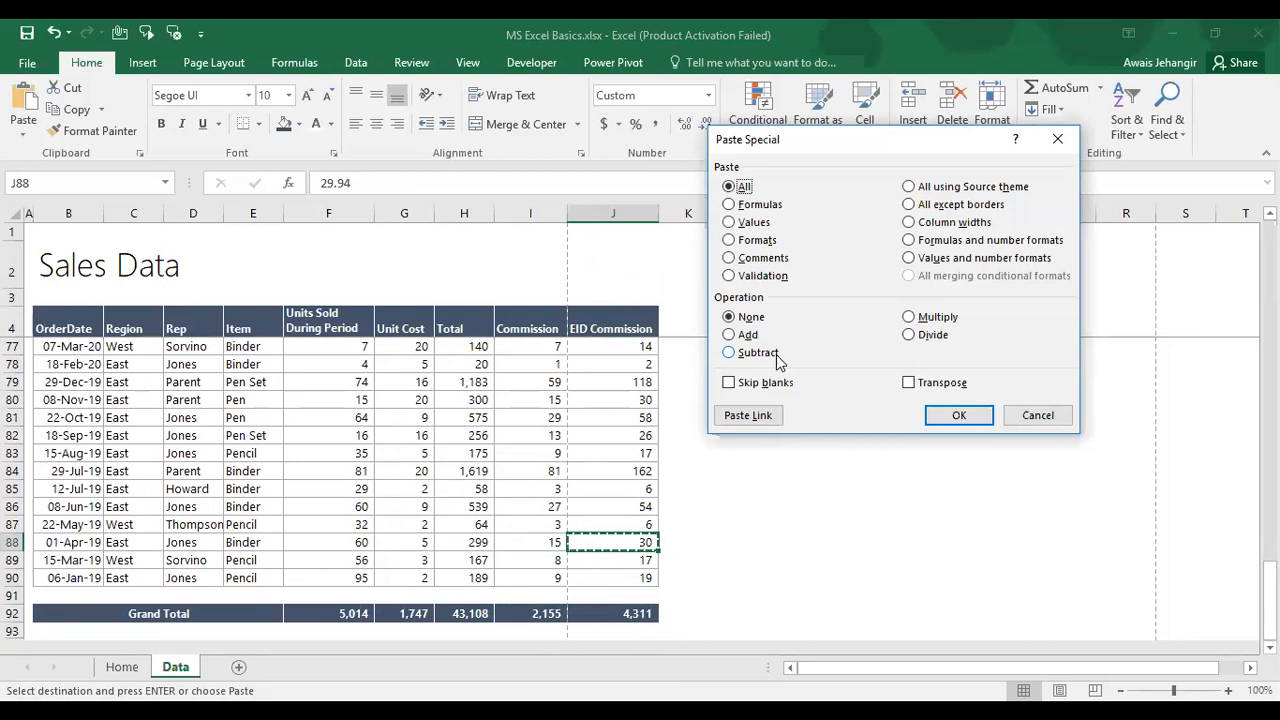
# Step: Undo the J92 total and the multiply paste, restoring 2 in J2 and J5 at 199.6
pyautogui.press('Escape')
pyautogui.press('Escape')
pyautogui.press('Up')
pyautogui.press('Up')
pyautogui.hotkey('ctrl', 'z')
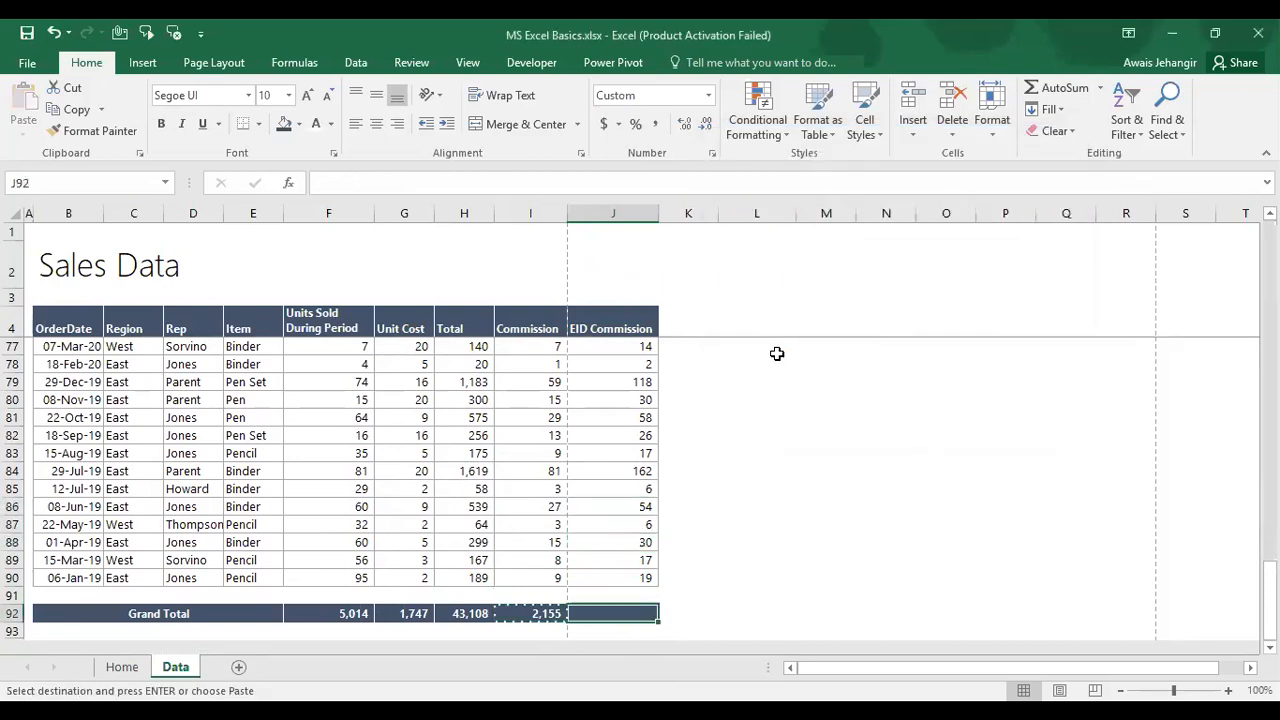
pyautogui.hotkey('ctrl', 'z')
pyautogui.hotkey('ctrl', 'z')
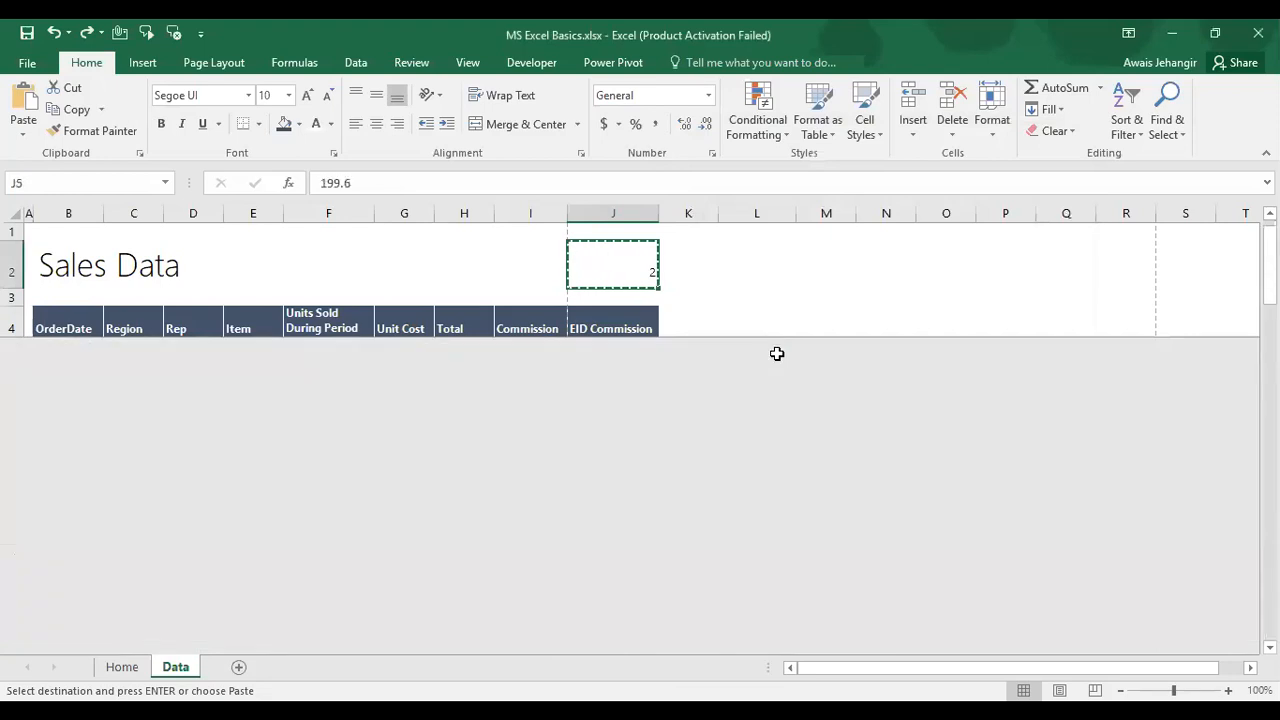
pyautogui.press('Escape')
pyautogui.press('Up')
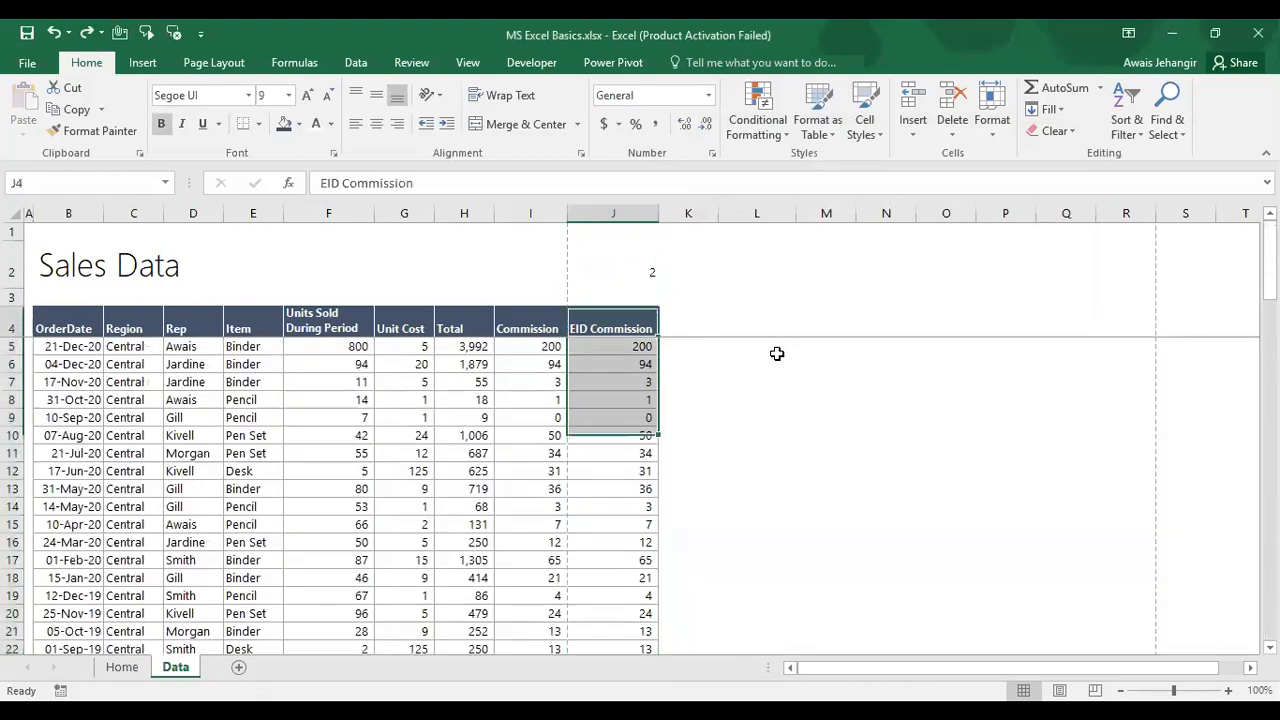
pyautogui.press('Down')
pyautogui.press('Up')
pyautogui.press('Up')
pyautogui.press('Up')
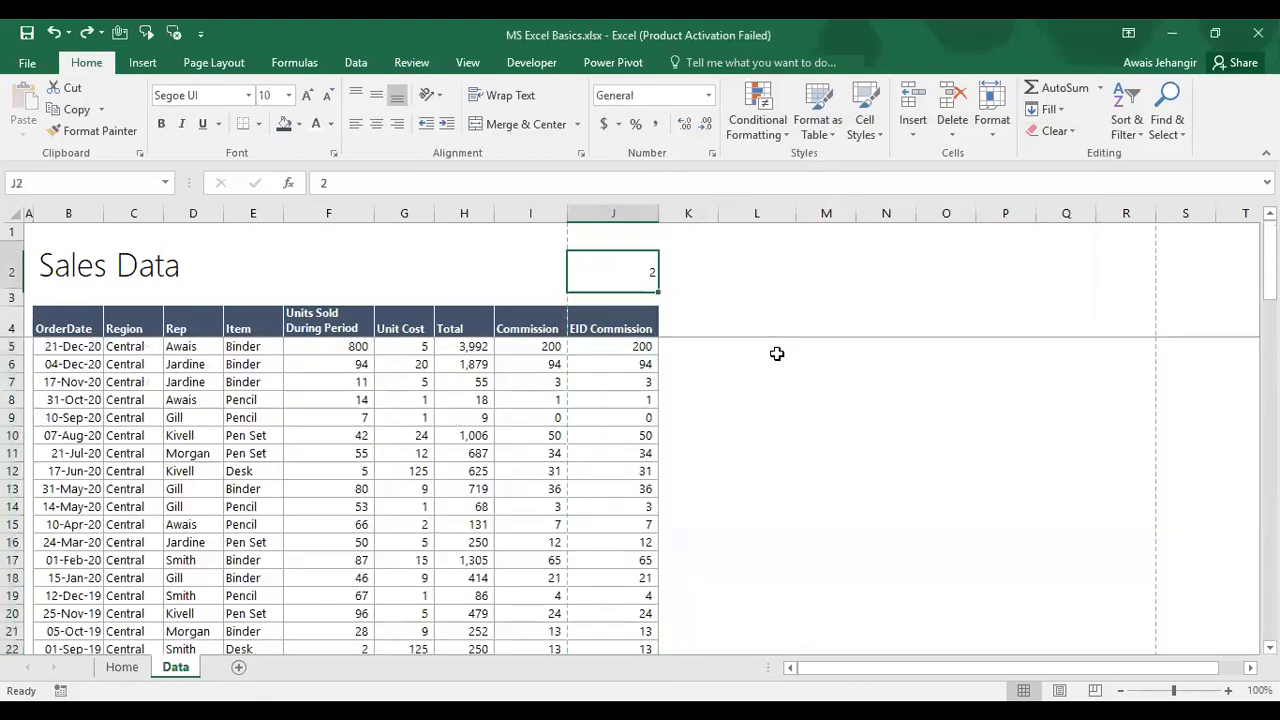
pyautogui.press('Down')
pyautogui.press('Down')
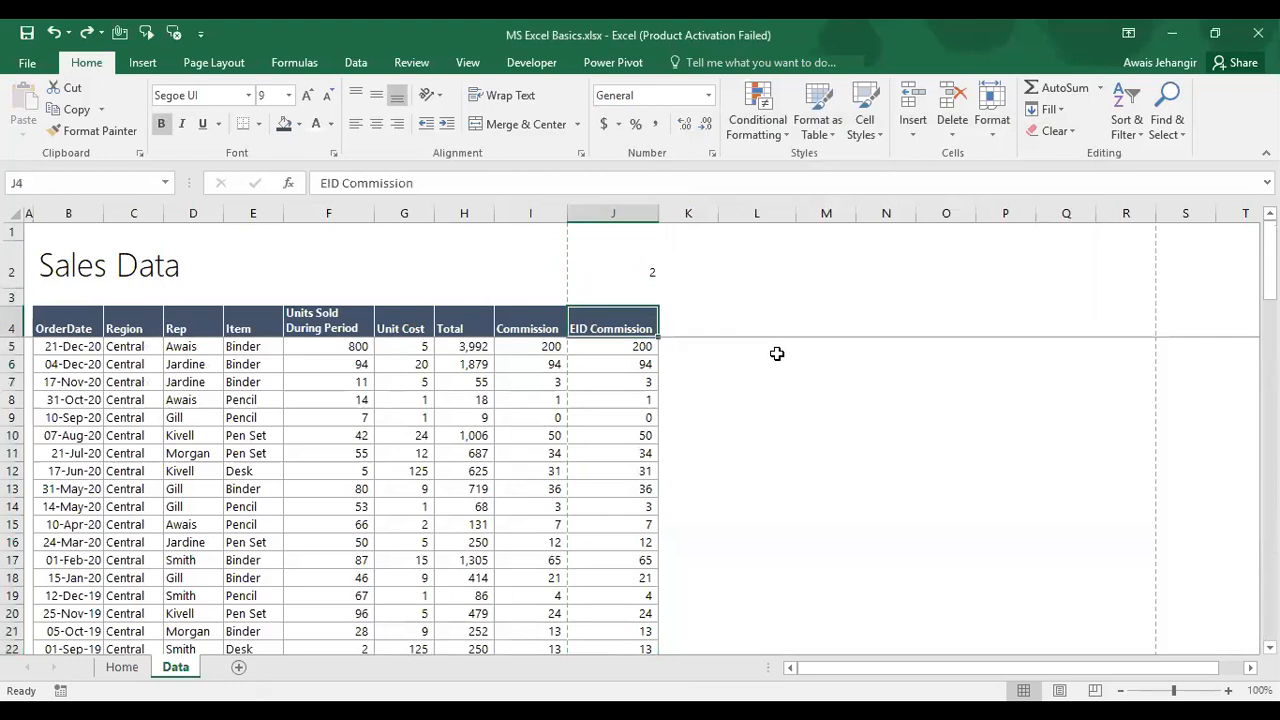
pyautogui.press('Down')
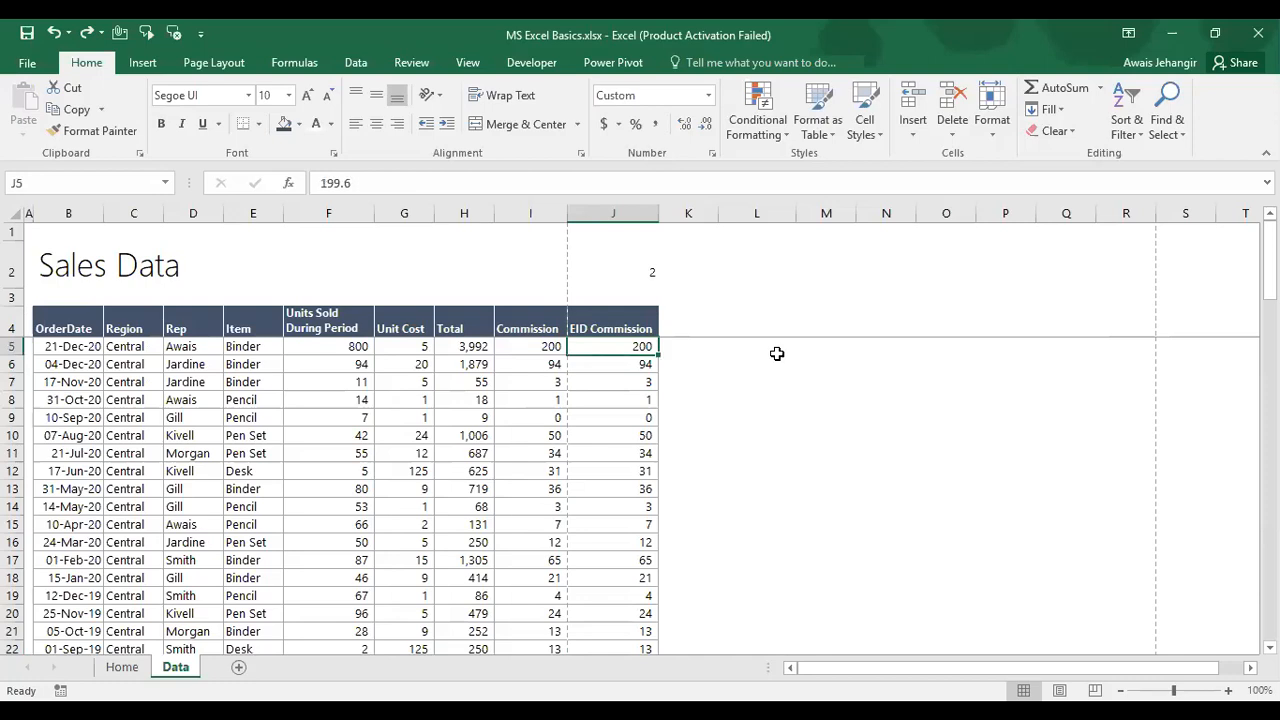
pyautogui.press('Left')
pyautogui.hotkey('ctrl', 'space')
# Step: Copy the multiplier 2 from J2 and select the EID Commission values J5:J90
pyautogui.press('Right')
pyautogui.hotkey('ctrl', 'space')
pyautogui.press('Left')
pyautogui.press('Right')
pyautogui.hotkey('ctrl', 'shift', 'Down')
pyautogui.hotkey('ctrl', 'Up')
pyautogui.hotkey('ctrl', 'Up')
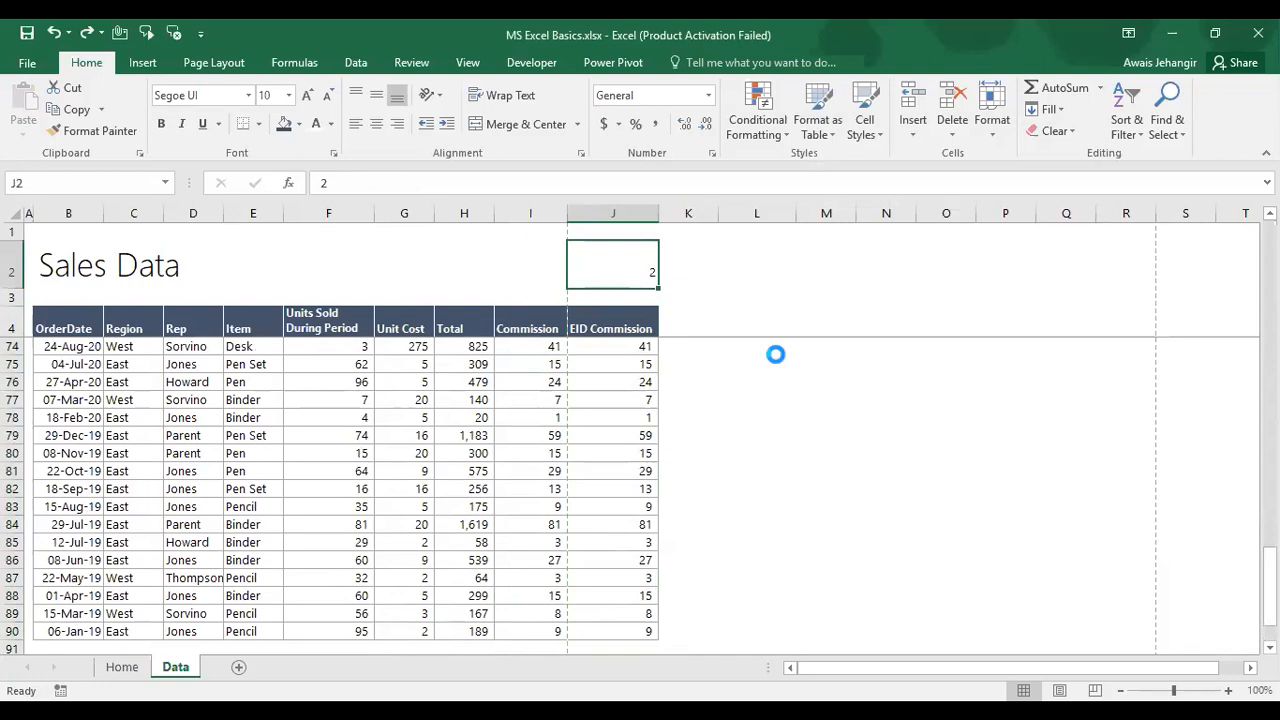
pyautogui.hotkey('ctrl', 'c')
pyautogui.hotkey('ctrl', 'Down')
pyautogui.press('Down')
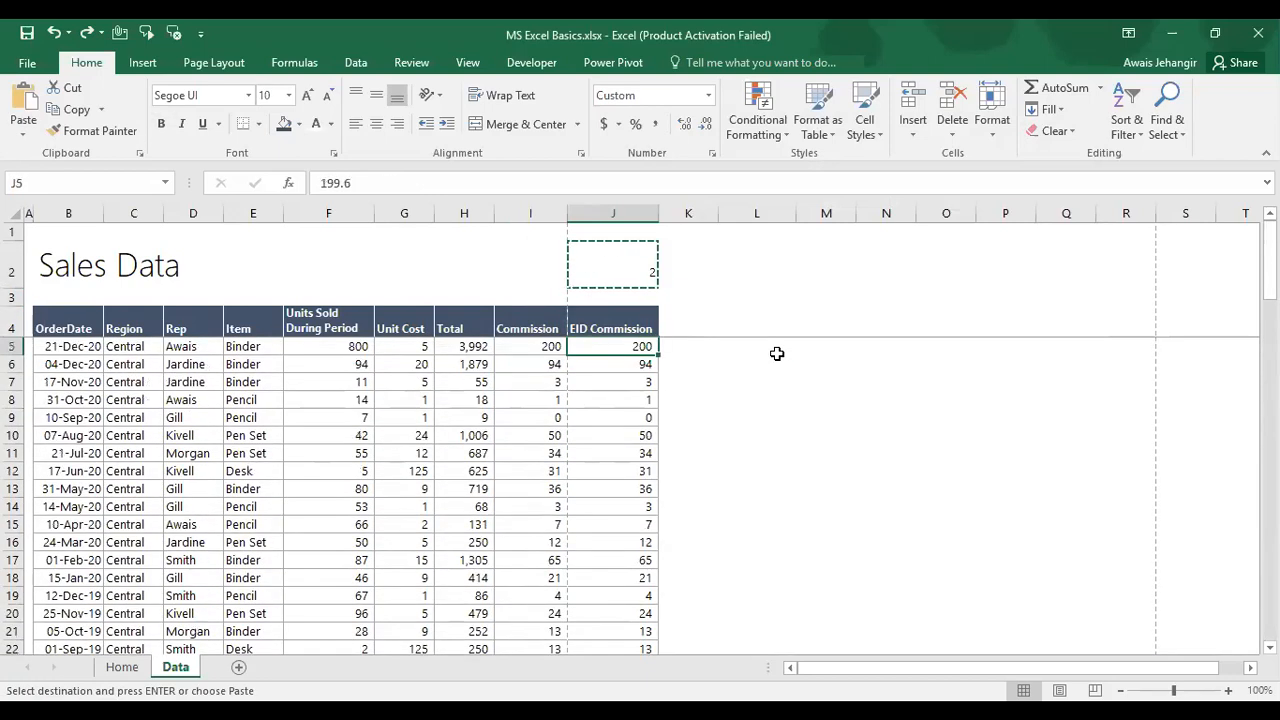
pyautogui.hotkey('ctrl', 'shift', 'Down')
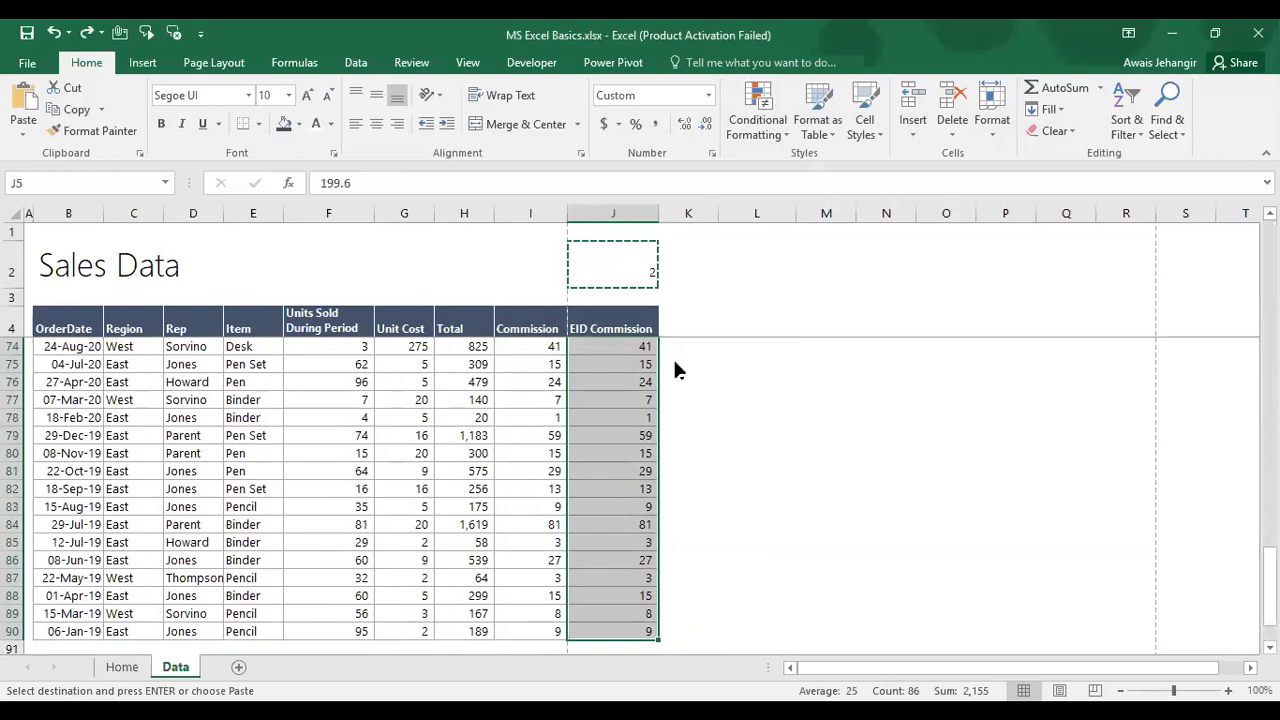
# Step: Paste Special Values with Multiply, doubling the column so J5 shows 399
pyautogui.hotkey('ctrl', 'alt', 'v')
pyautogui.click(736, 224)
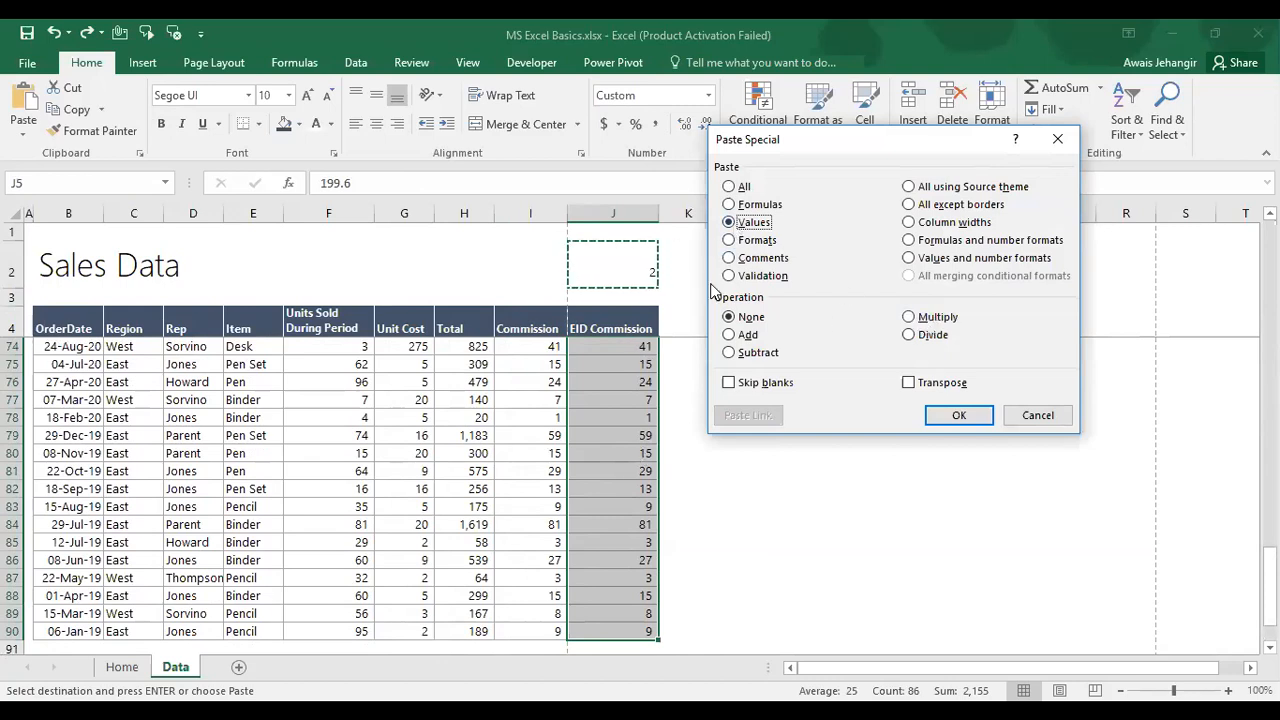
pyautogui.click(910, 318)
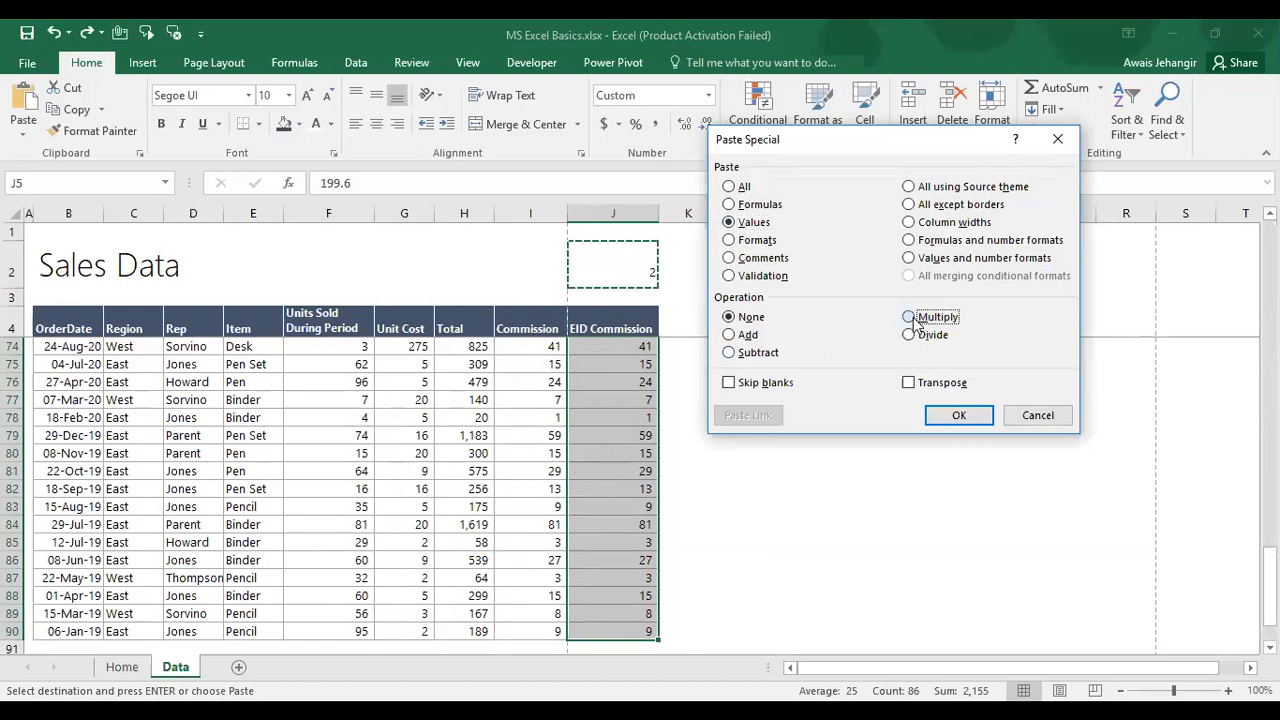
pyautogui.click(982, 418)
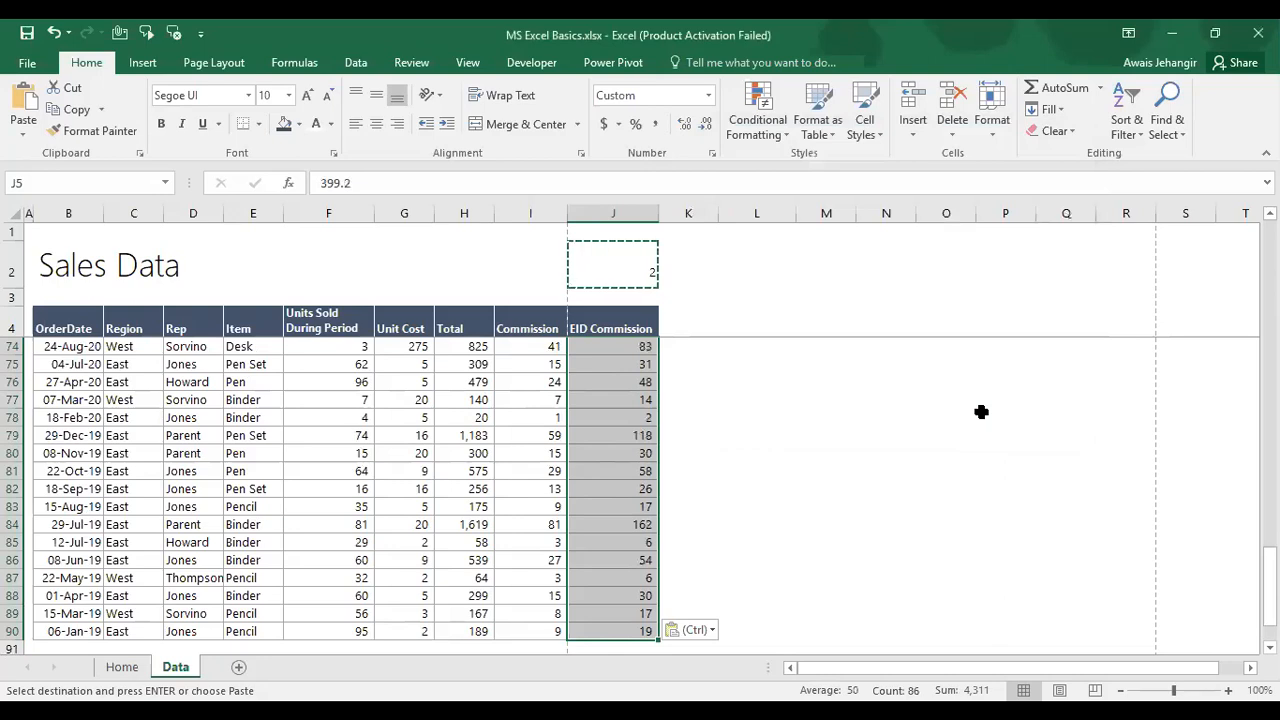
pyautogui.press('Escape')
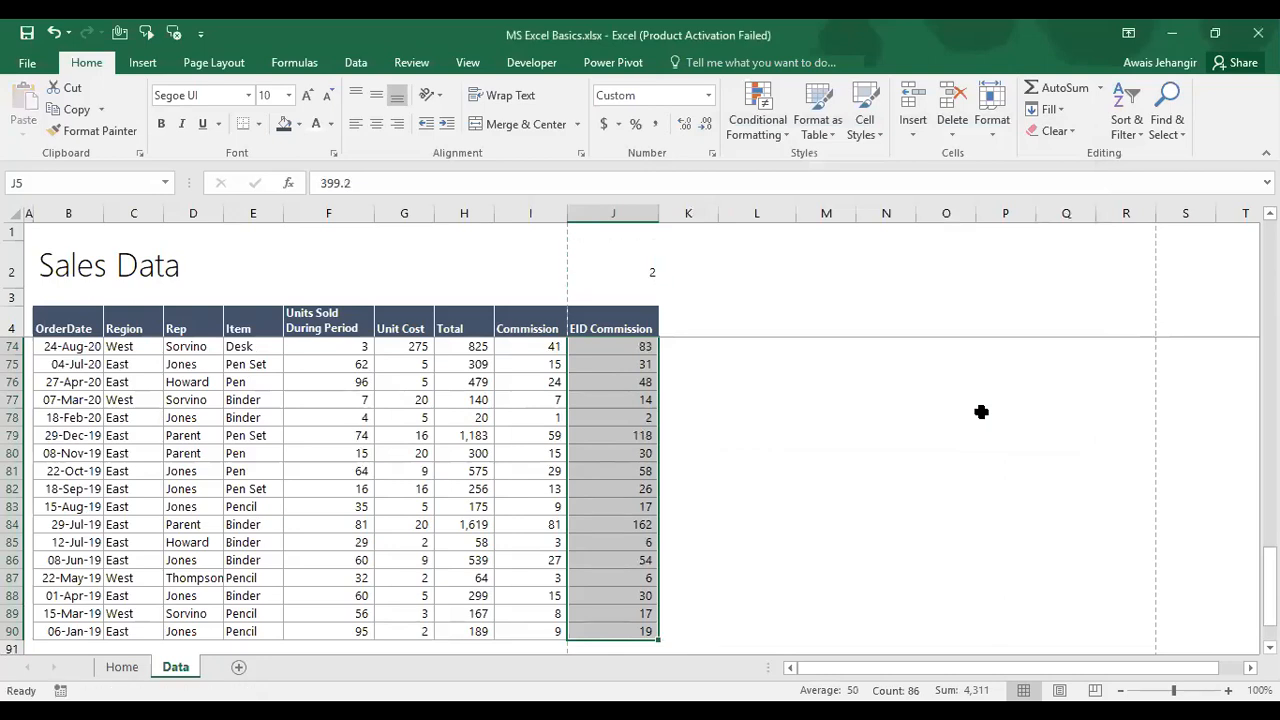
pyautogui.press('Up')
pyautogui.press('Up')
pyautogui.press('Up')
pyautogui.press('Down')
pyautogui.press('Down')
pyautogui.press('Down')
# Step: Enter 100 in cell J2 above the table
pyautogui.press('Up')
pyautogui.press('Up')
pyautogui.press('Up')
pyautogui.press('Up')
pyautogui.press('Down')
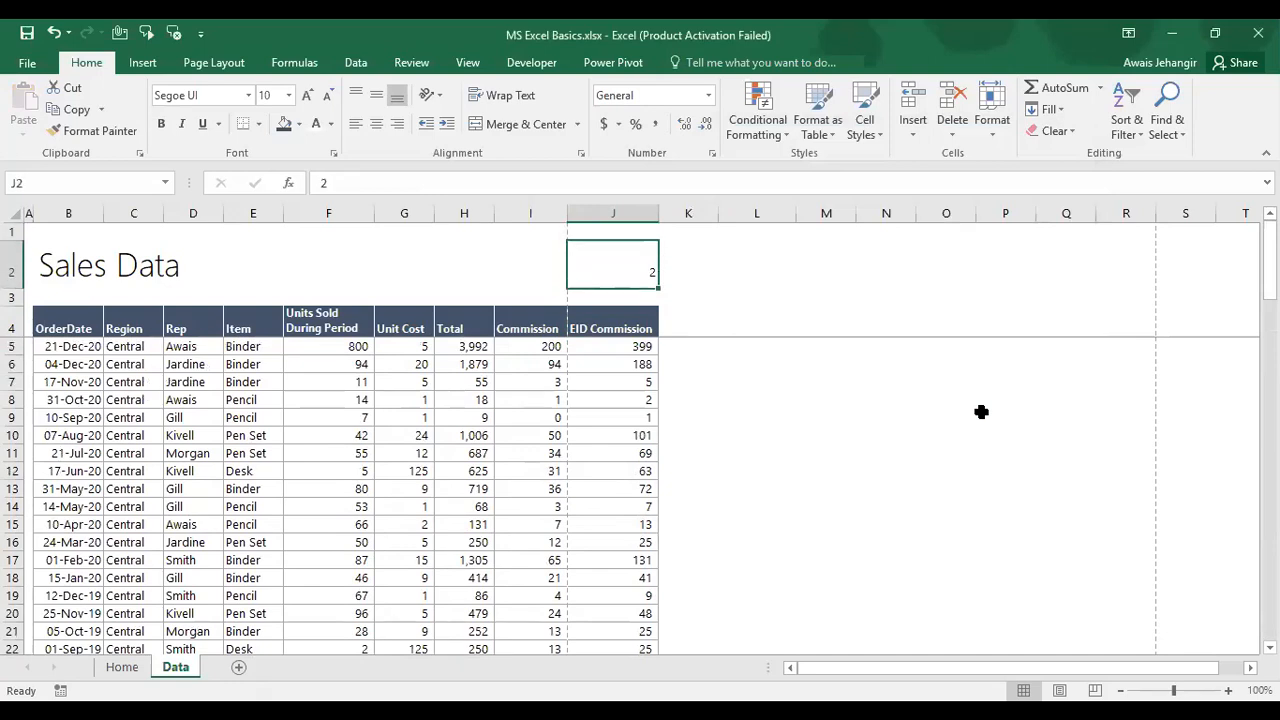
pyautogui.write('100')
pyautogui.hotkey('ctrl', 'Return')
pyautogui.press('Down')
pyautogui.press('Down')
pyautogui.press('Down')
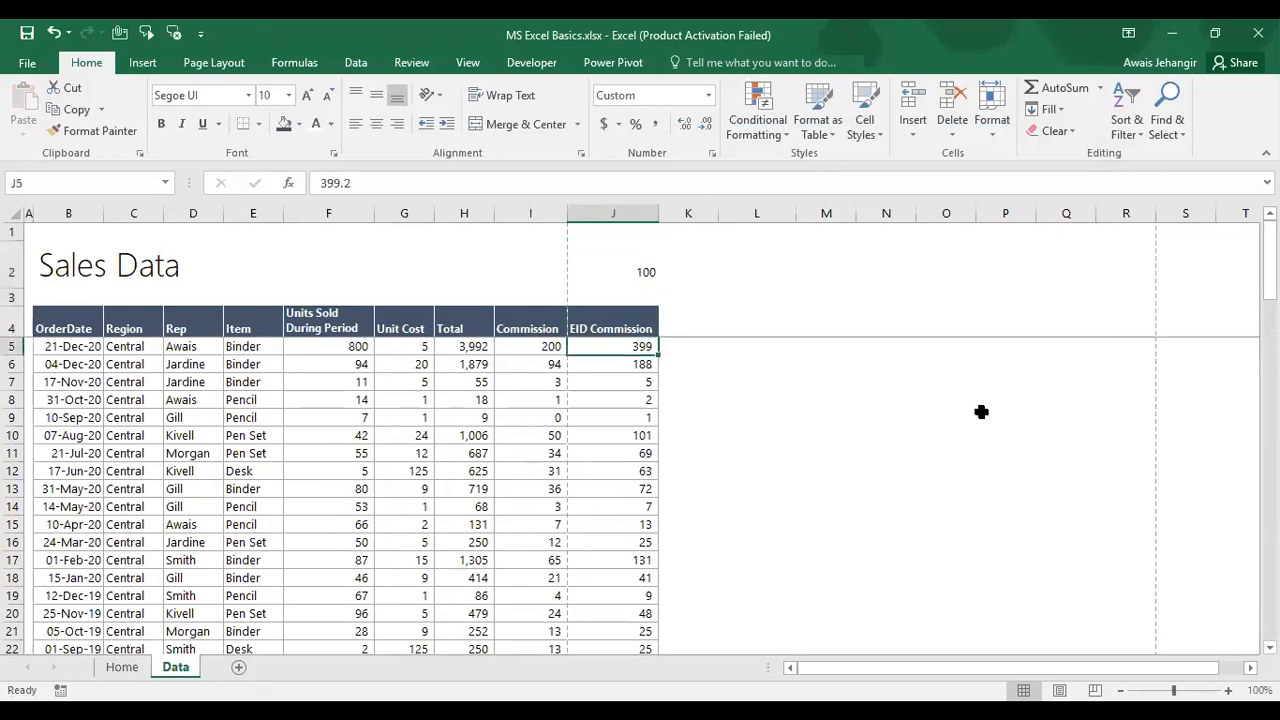
pyautogui.press('Up')
pyautogui.press('Up')
pyautogui.press('Up')
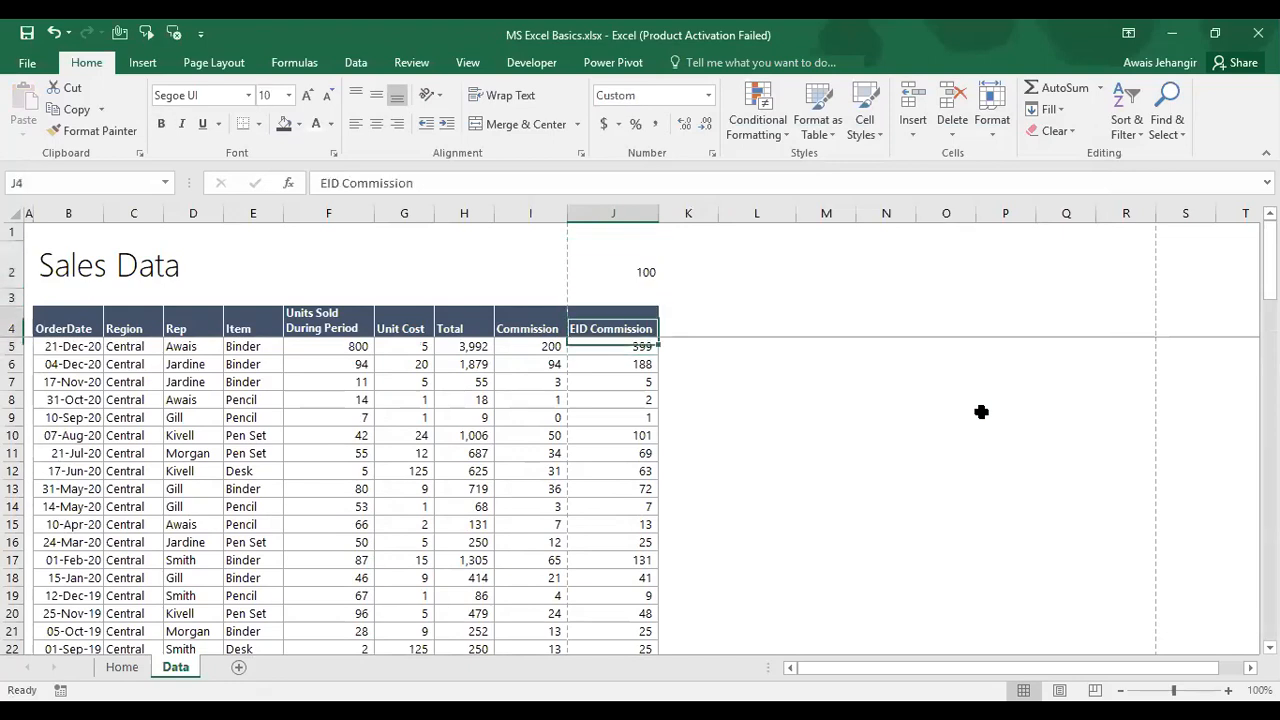
# Step: Add J2's 100 to the EID Commission values J5:J90 using Paste Special Values and Add
pyautogui.hotkey('ctrl', 'c')
pyautogui.press('Down')
pyautogui.press('Down')
pyautogui.press('Down')
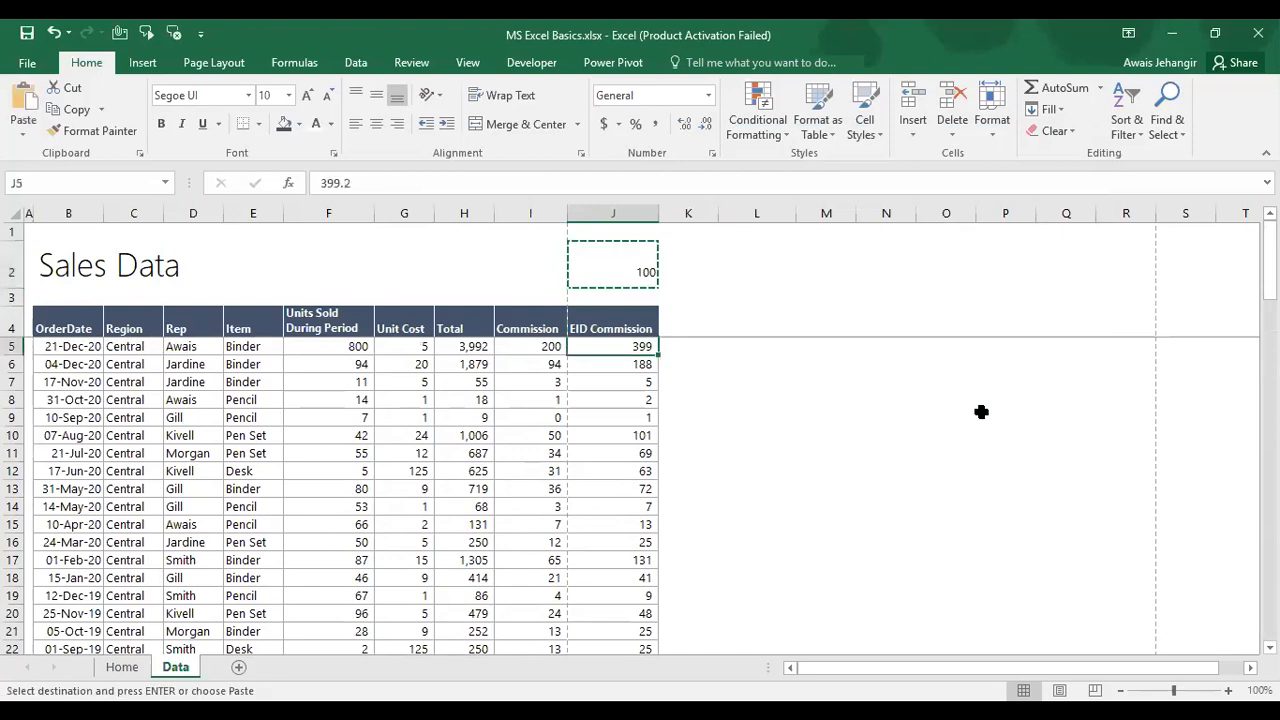
pyautogui.hotkey('ctrl', 'shift', 'Down')
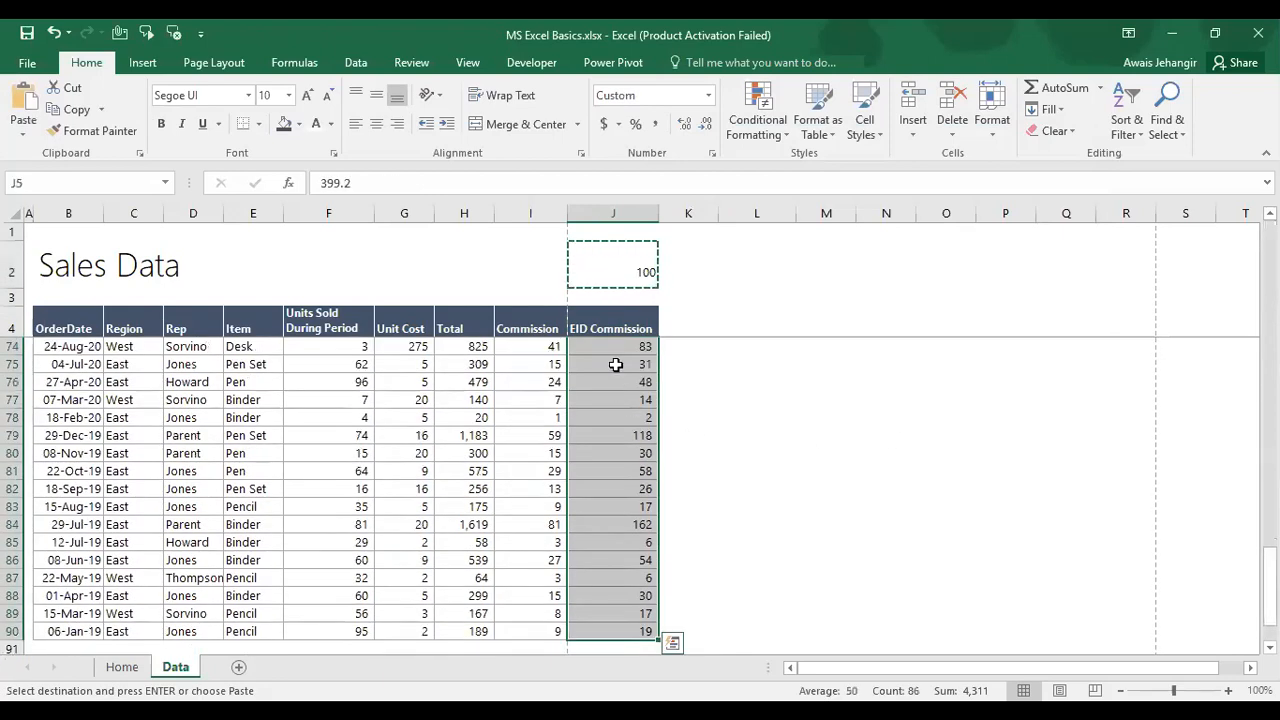
pyautogui.hotkey('ctrl', 'alt', 'v')
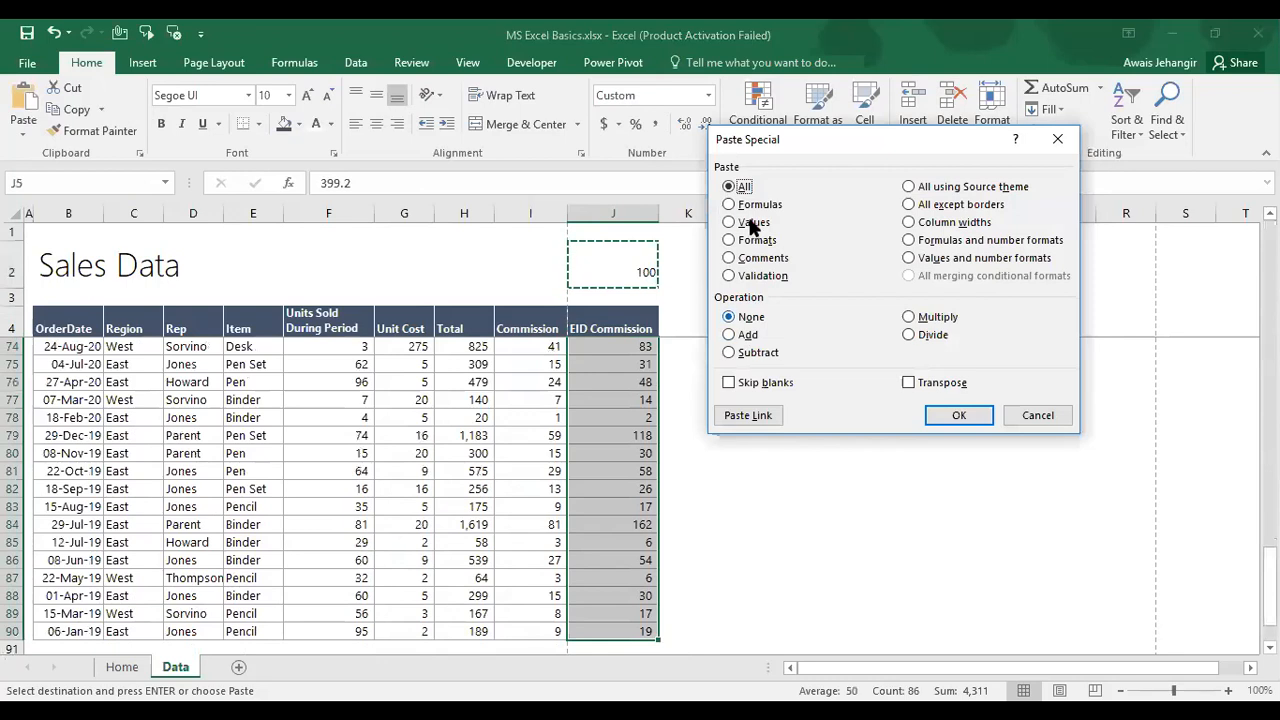
pyautogui.click(752, 222)
pyautogui.click(745, 340)
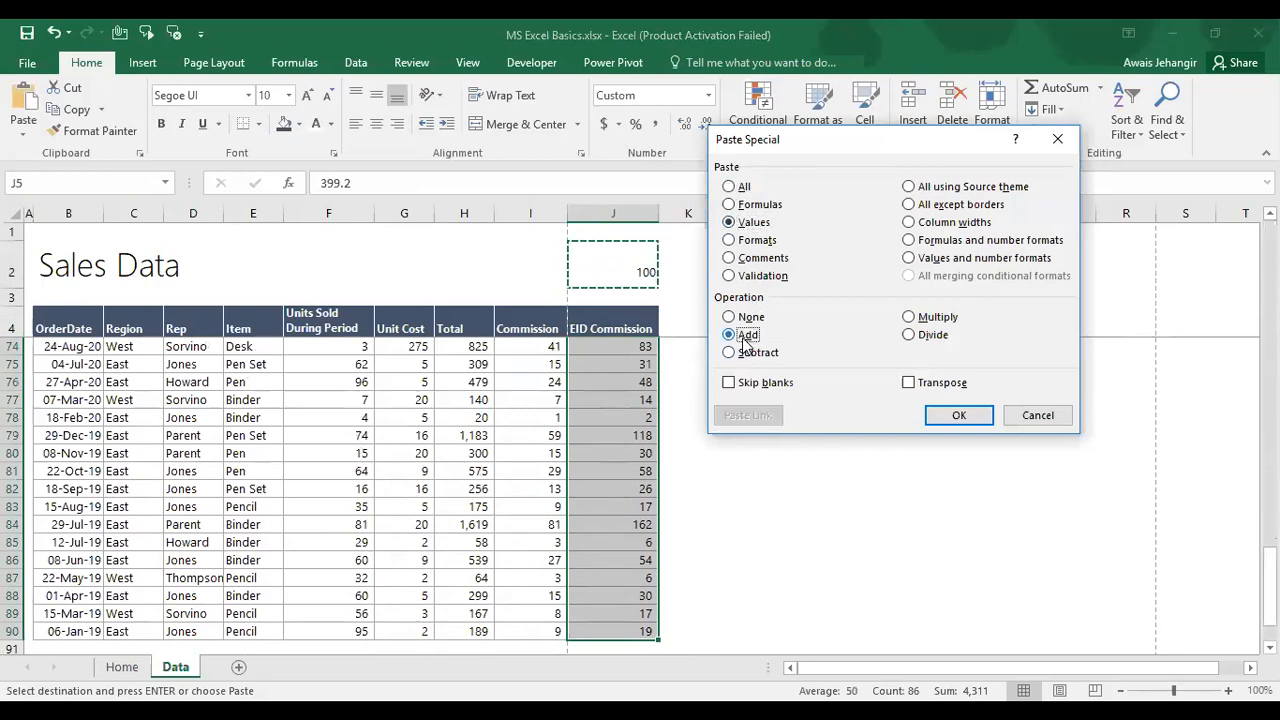
pyautogui.click(962, 419)
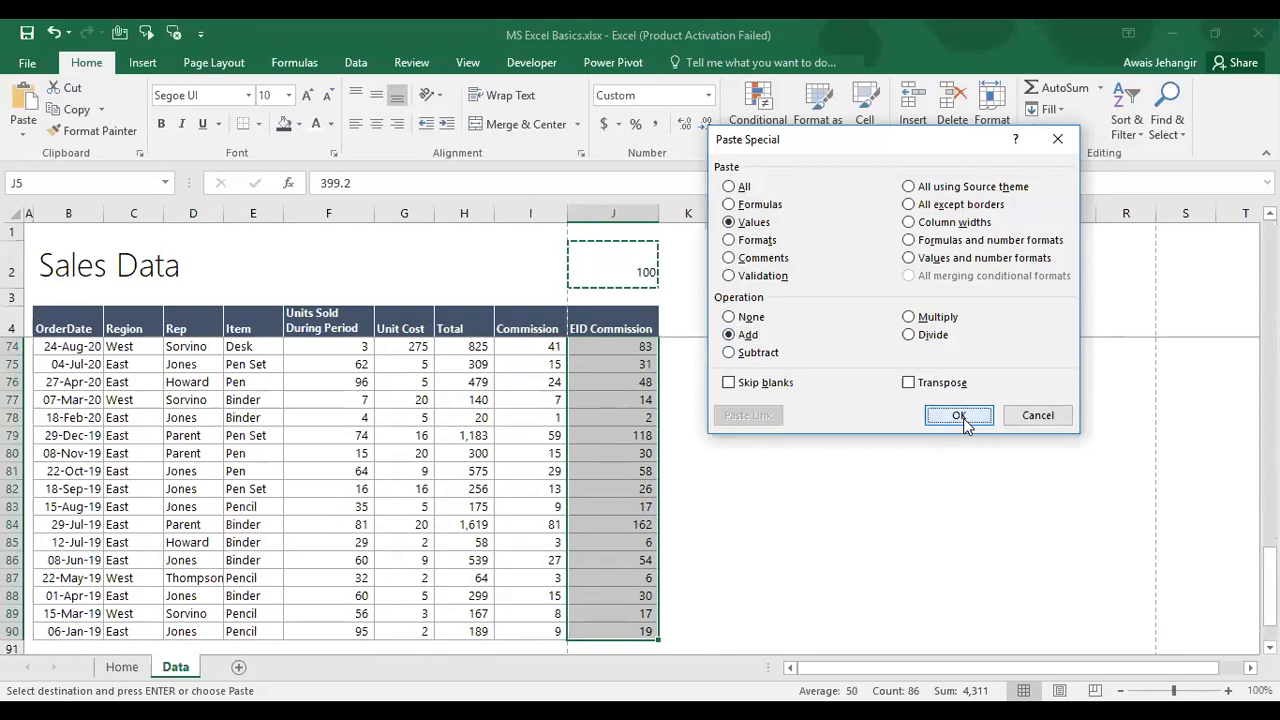
# Step: Check the updated EID Commission values, such as 499 in J5, and end copy mode
pyautogui.click(581, 321)
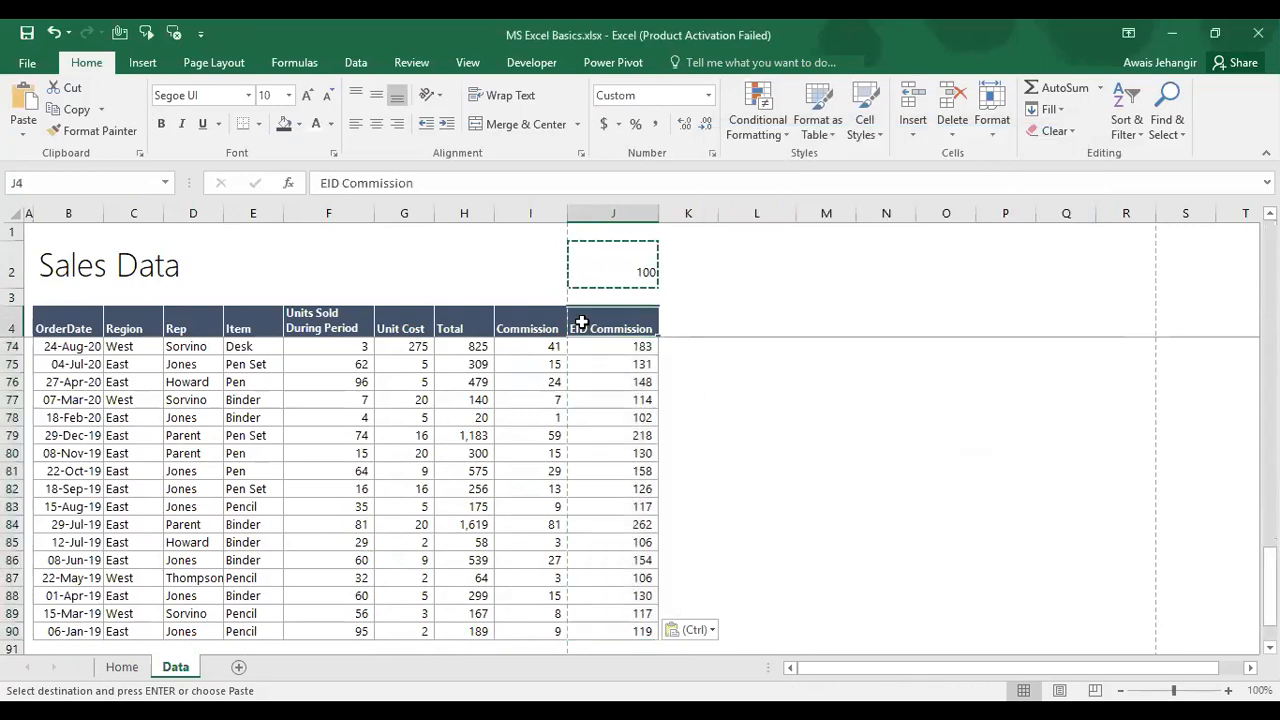
pyautogui.press('Down')
pyautogui.press('Down')
pyautogui.press('Down')
pyautogui.press('Down')
pyautogui.press('Down')
pyautogui.press('Down')
pyautogui.press('Down')
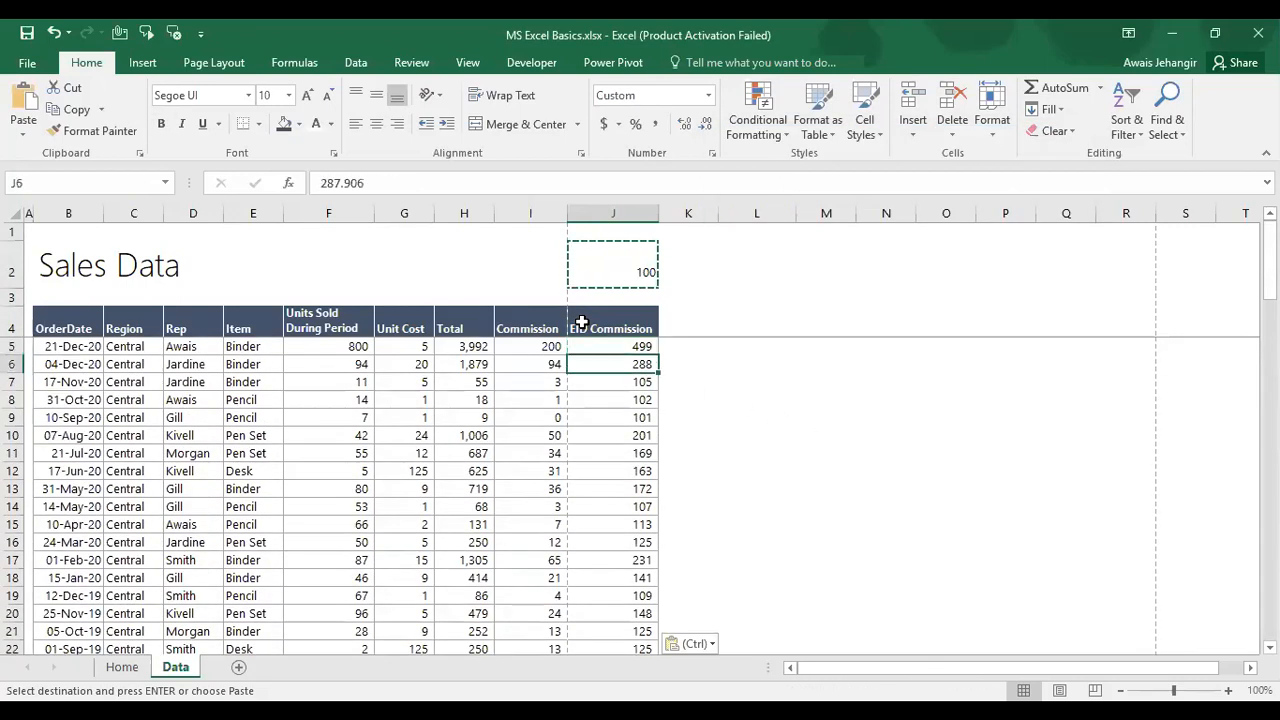
pyautogui.press('Down')
pyautogui.press('Down')
pyautogui.press('Down')
pyautogui.press('Down')
pyautogui.press('Down')
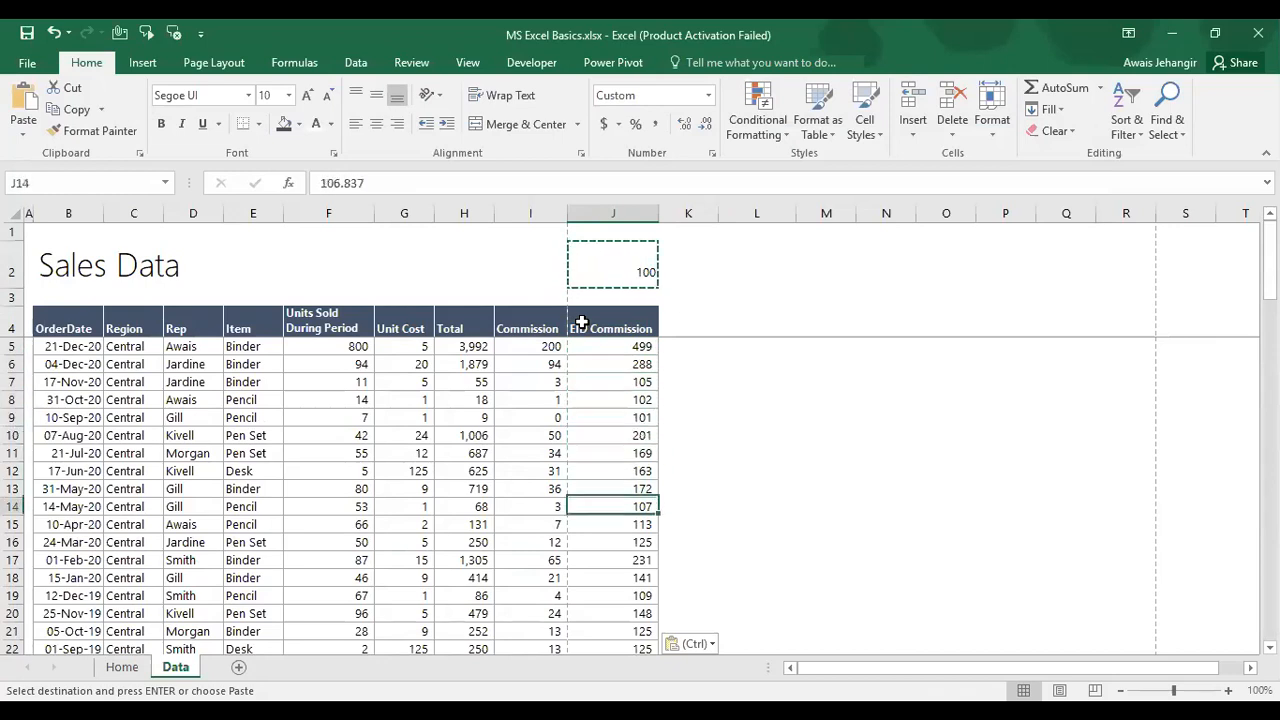
pyautogui.hotkey('ctrl', 'Down')
pyautogui.press('Down')
pyautogui.press('Up')
pyautogui.press('Up')
pyautogui.press('Up')
pyautogui.press('Up')
pyautogui.press('Up')
pyautogui.press('Up')
pyautogui.press('Up')
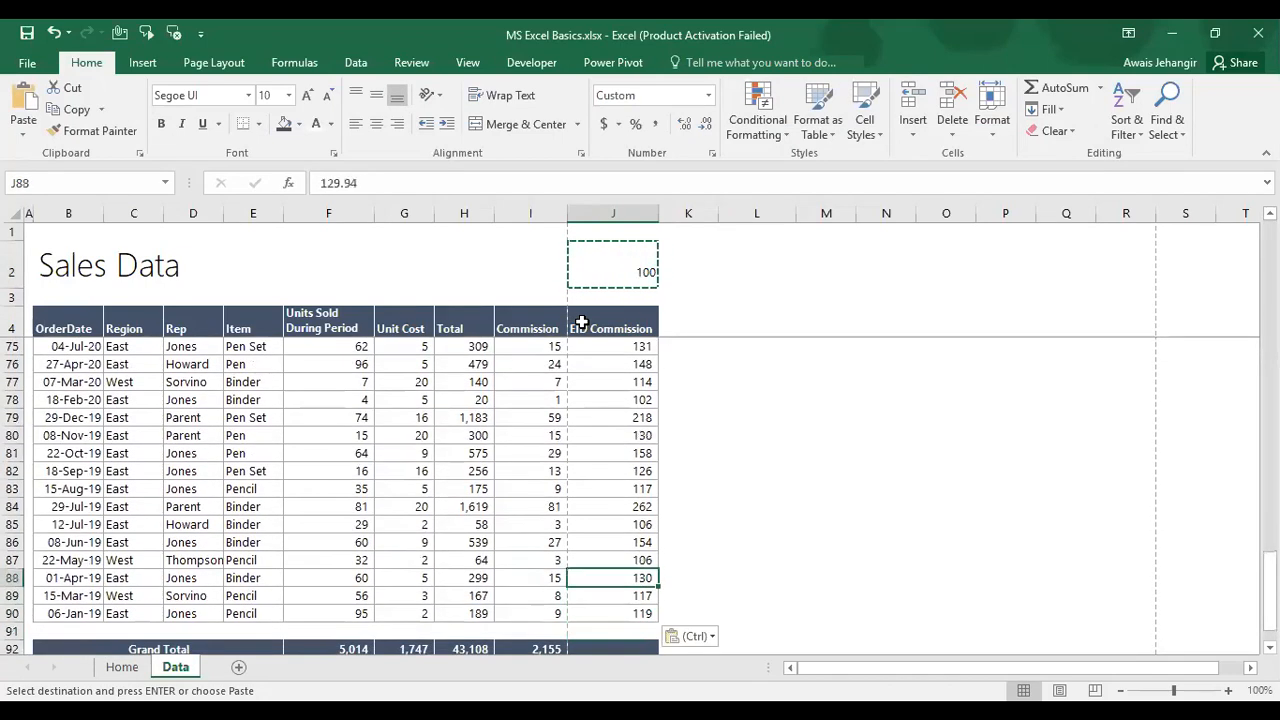
pyautogui.press('Escape')
pyautogui.hotkey('ctrl', 'Up')
pyautogui.press('Up')
pyautogui.press('Up')
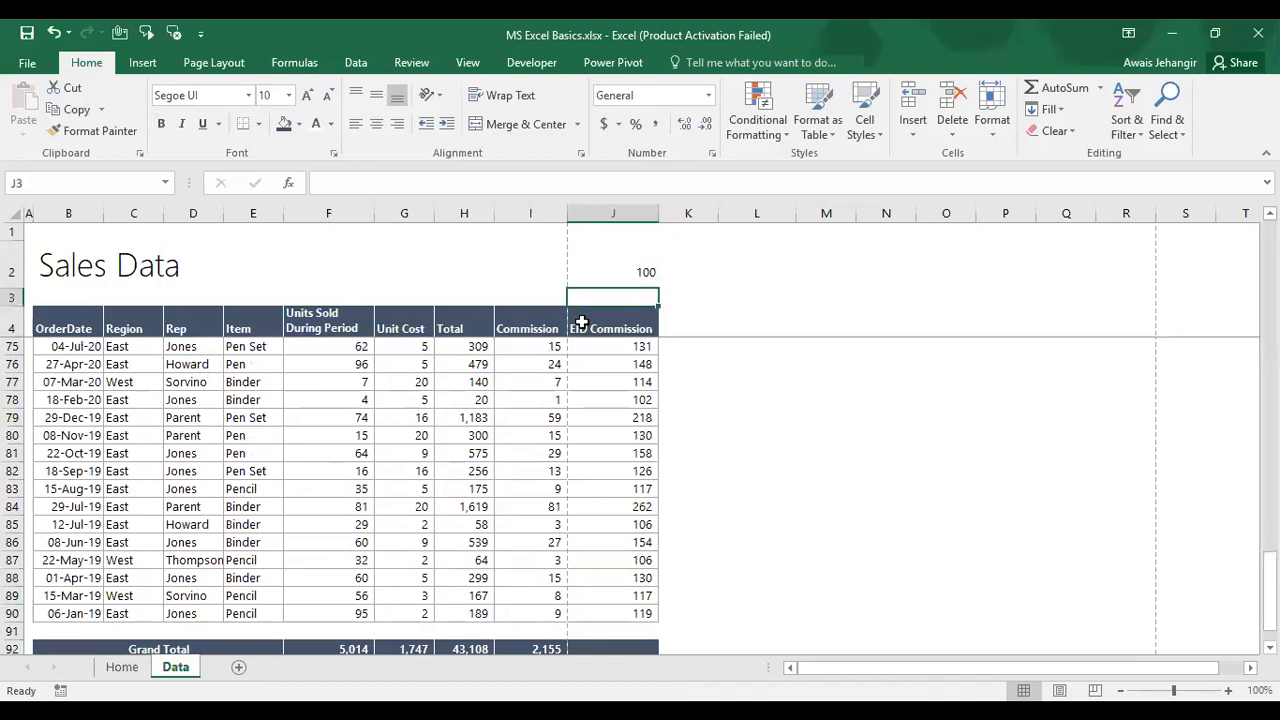
# Step: Copy the first EID Commission value, open Paste Special, then cancel it
pyautogui.press('Down')
pyautogui.press('Down')
pyautogui.press('Down')
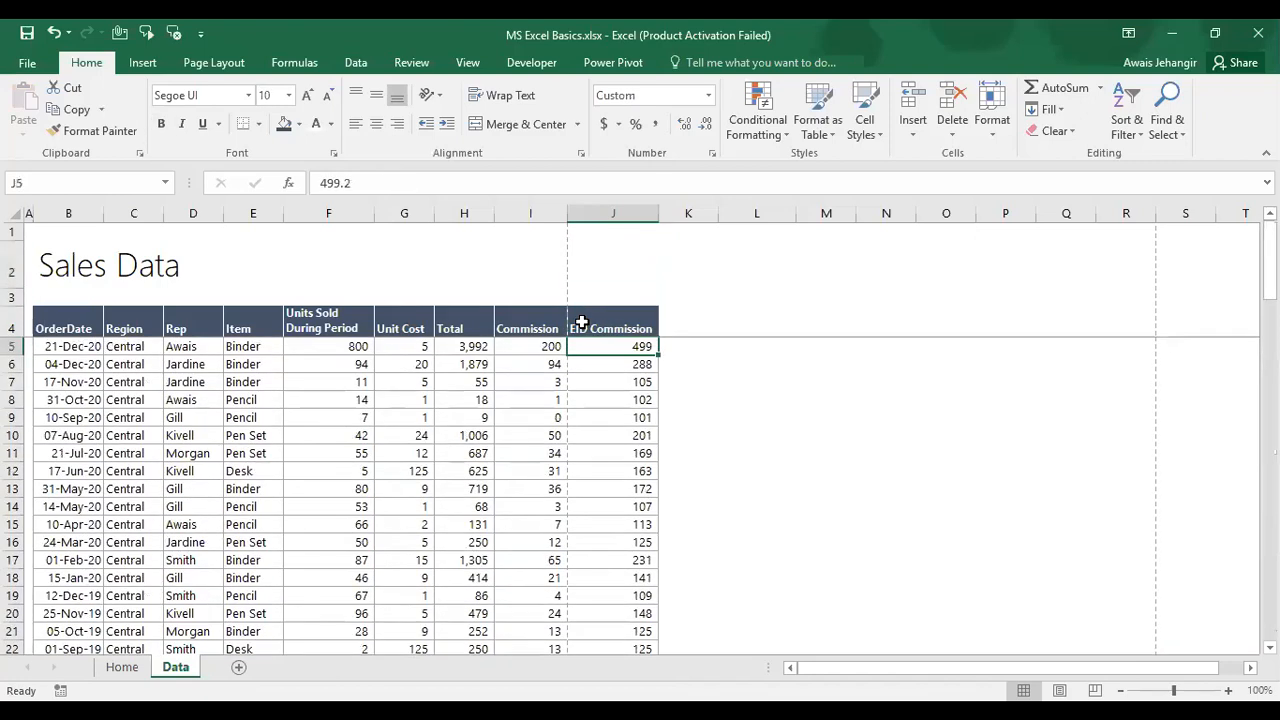
pyautogui.hotkey('ctrl', 'c')
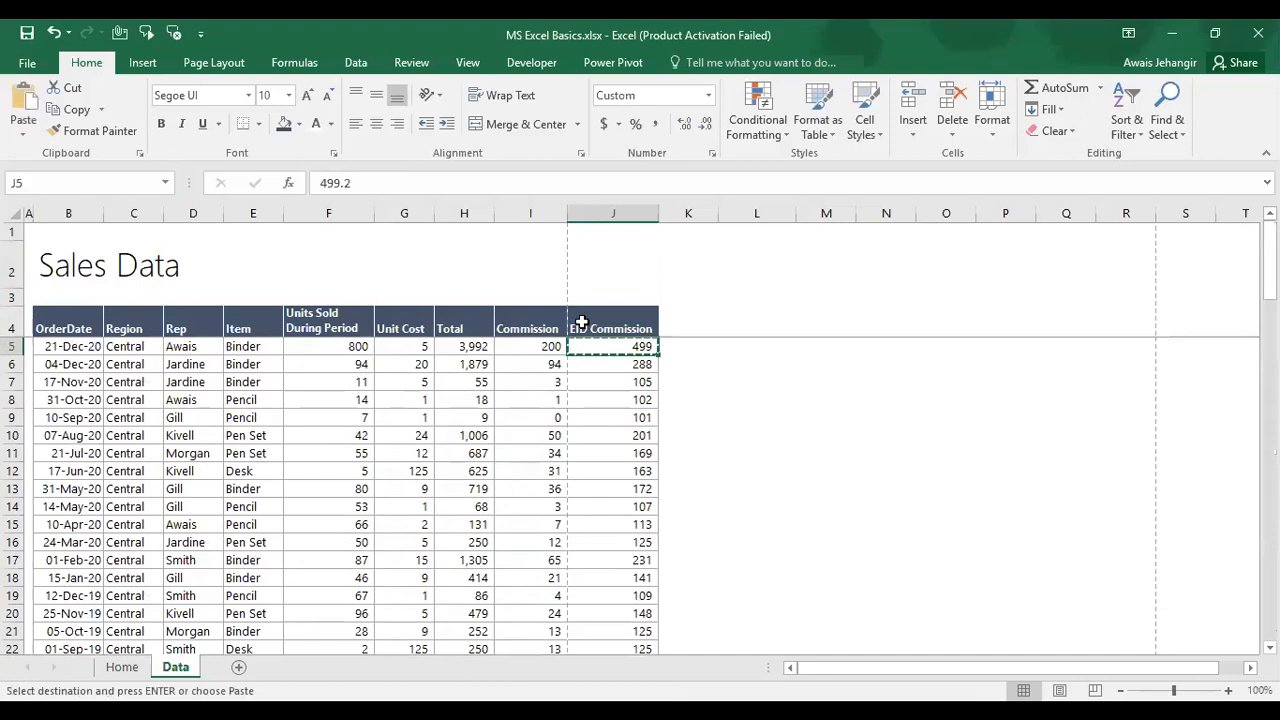
pyautogui.hotkey('ctrl', 'alt', 'v')
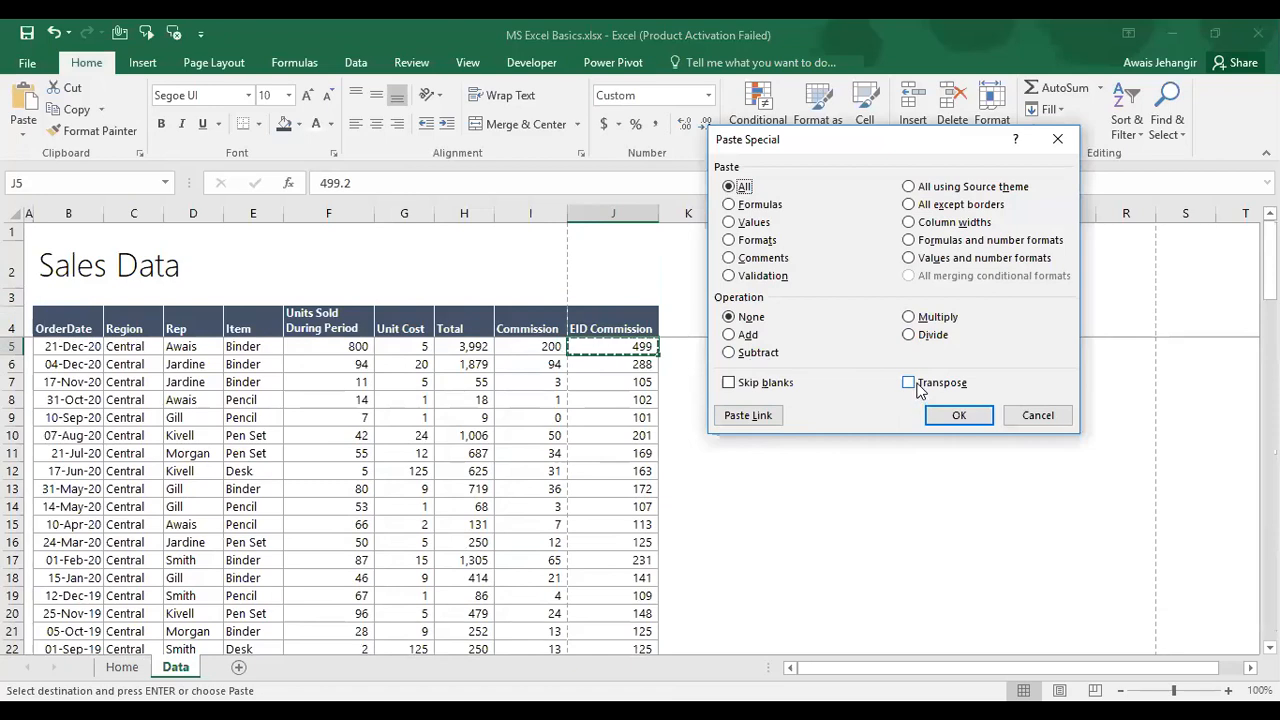
pyautogui.press('Escape')
pyautogui.press('Escape')
# Step: Copy the headers F4:J4, Units Sold During Period through EID Commission
pyautogui.press('Up')
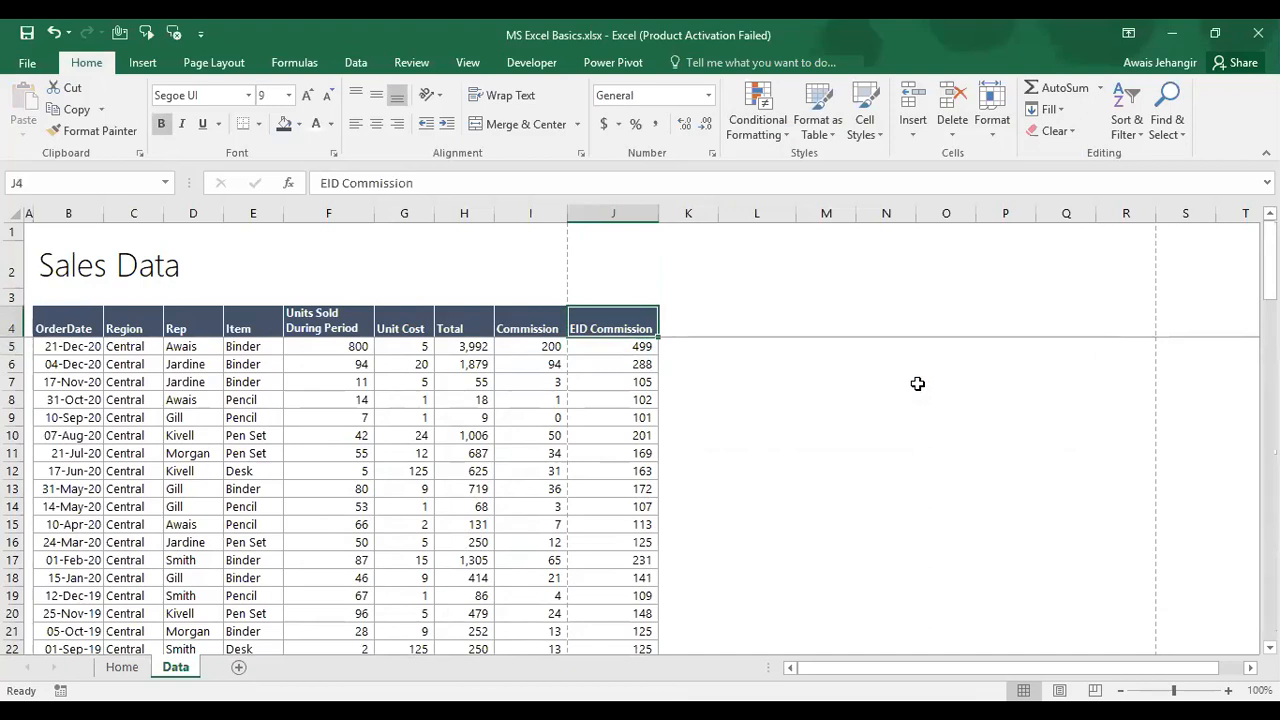
pyautogui.press('Left')
pyautogui.press('Left')
pyautogui.press('Left')
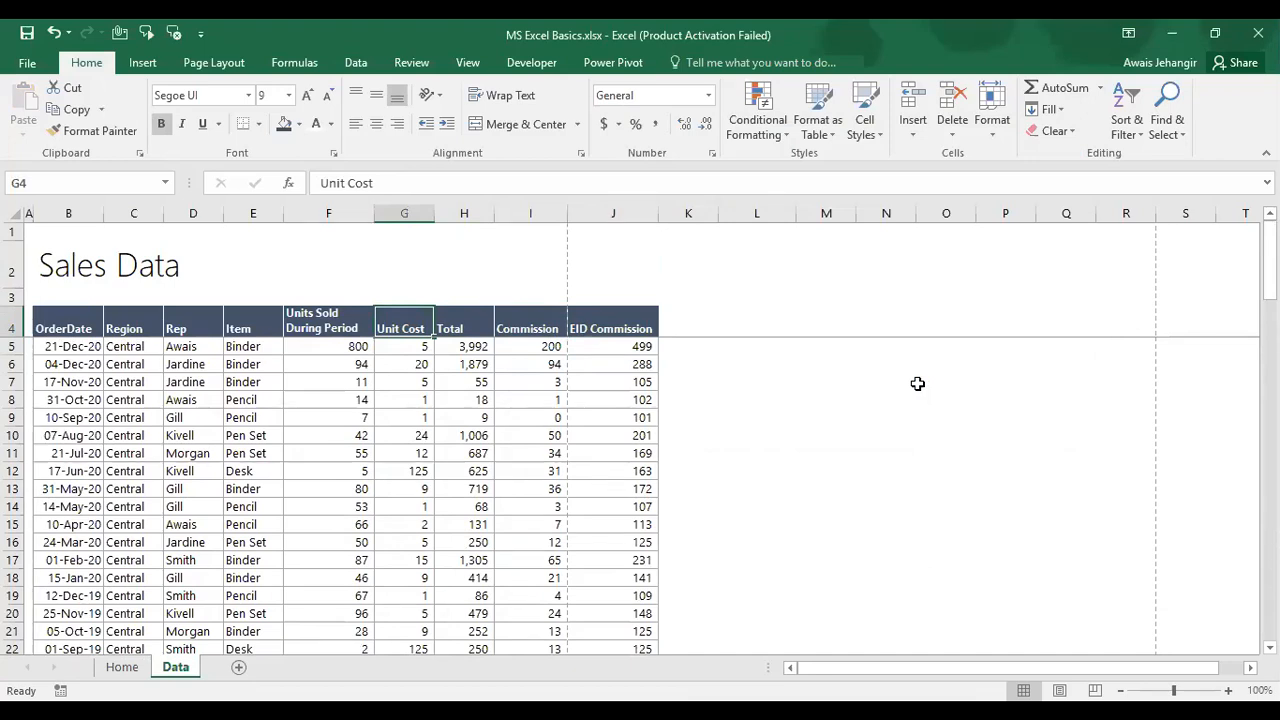
pyautogui.press('Left')
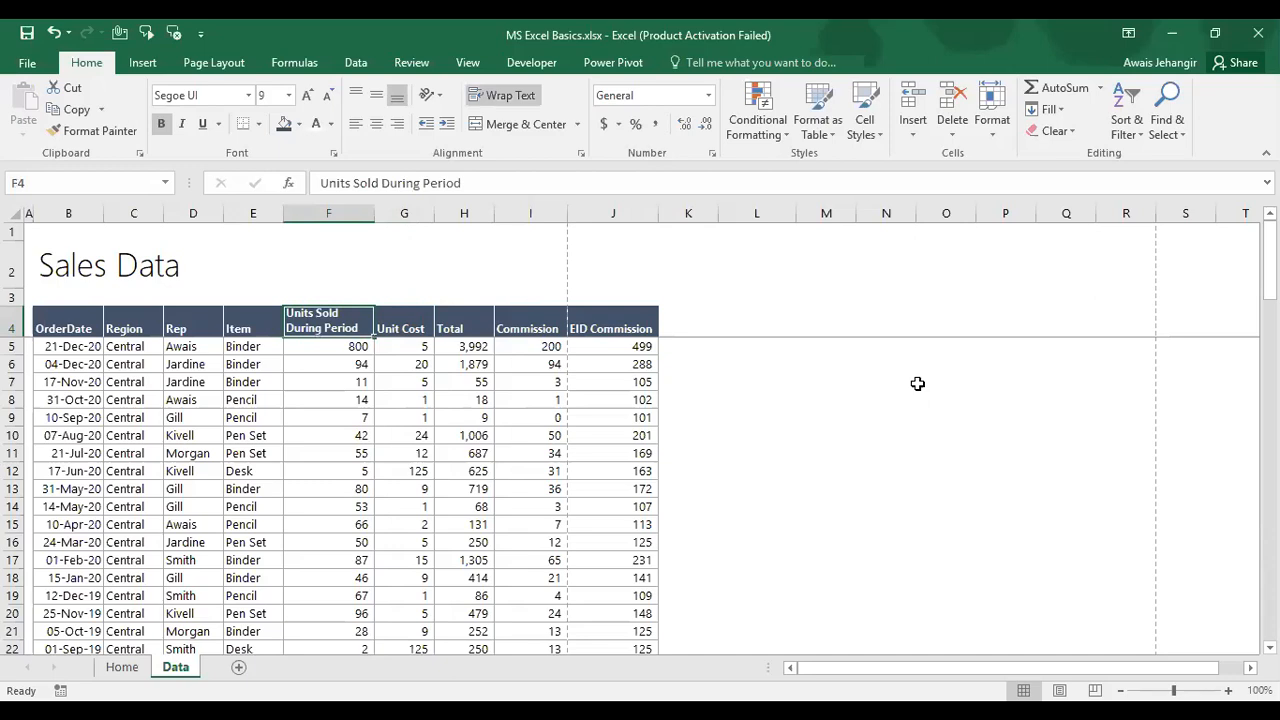
pyautogui.hotkey('ctrl', 'shift', 'Right')
pyautogui.hotkey('ctrl', 'c')
pyautogui.press('Left')
pyautogui.press('Right')
pyautogui.hotkey('ctrl', 'shift', 'Right')
pyautogui.hotkey('ctrl', 'v')
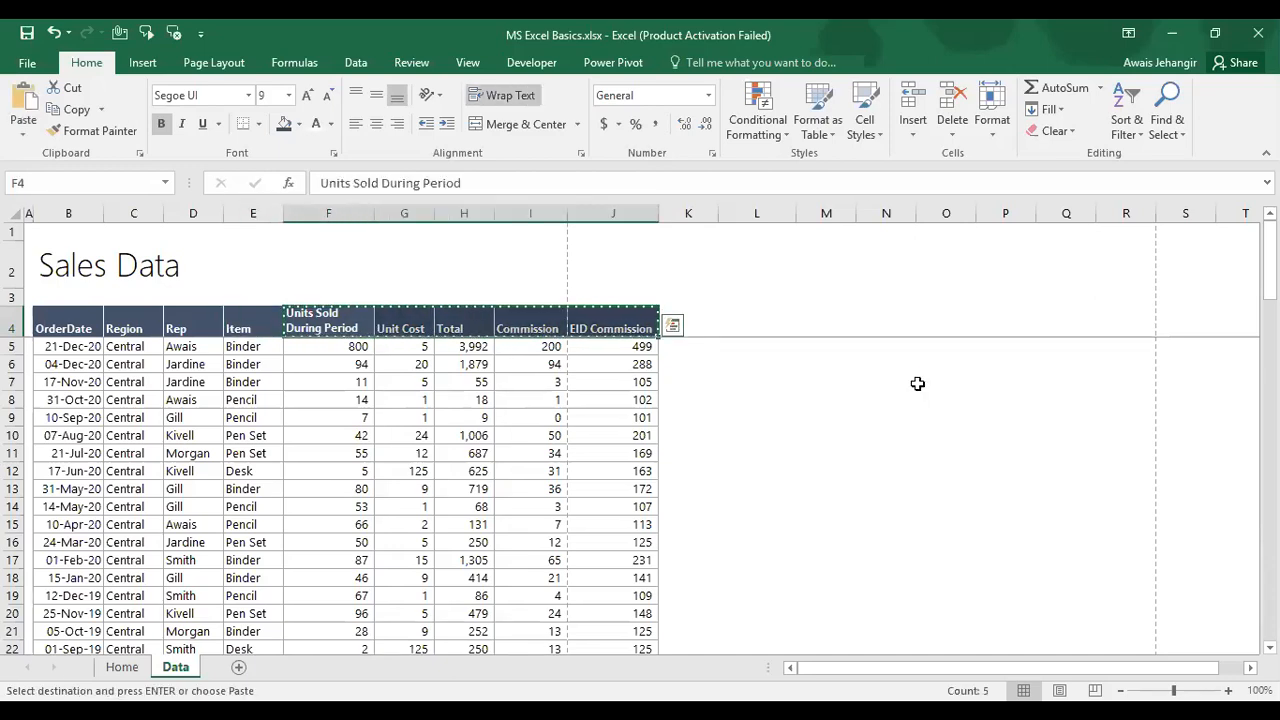
# Step: Paste the headers into L5:L9 as transposed values only
pyautogui.press('Right')
pyautogui.press('Right')
pyautogui.press('Right')
pyautogui.press('Right')
pyautogui.press('Down')
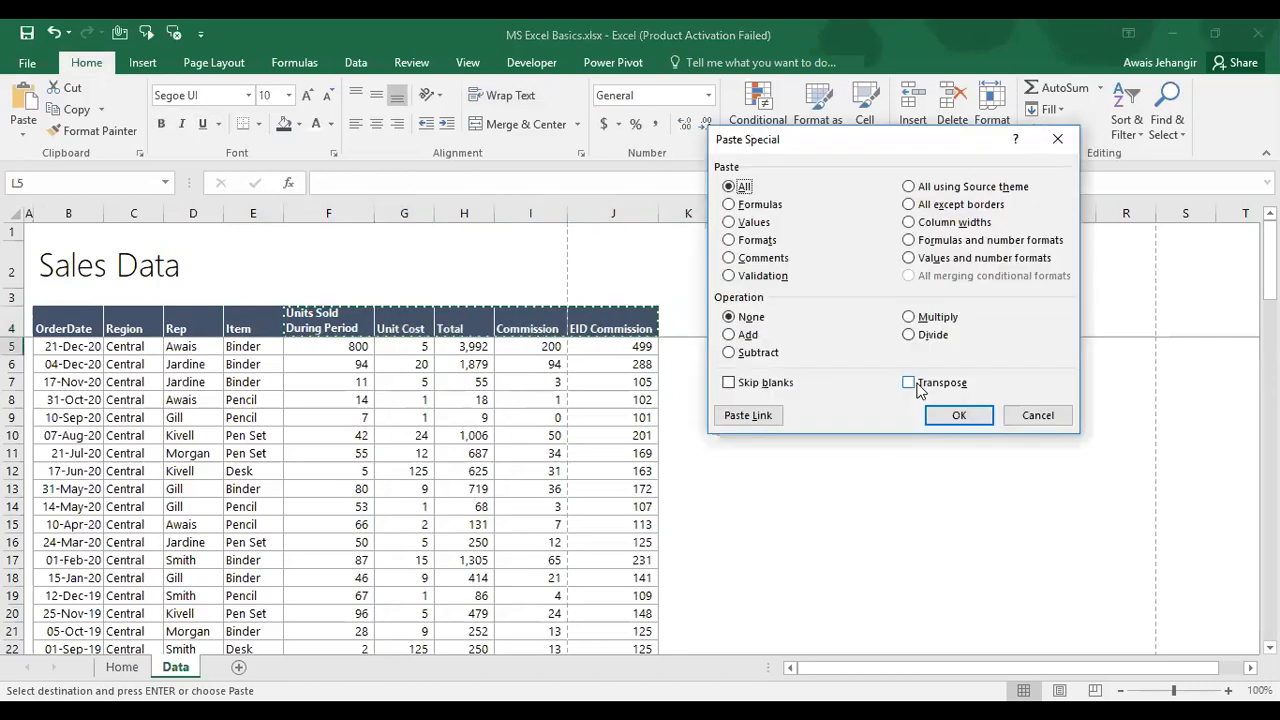
pyautogui.click(917, 384)
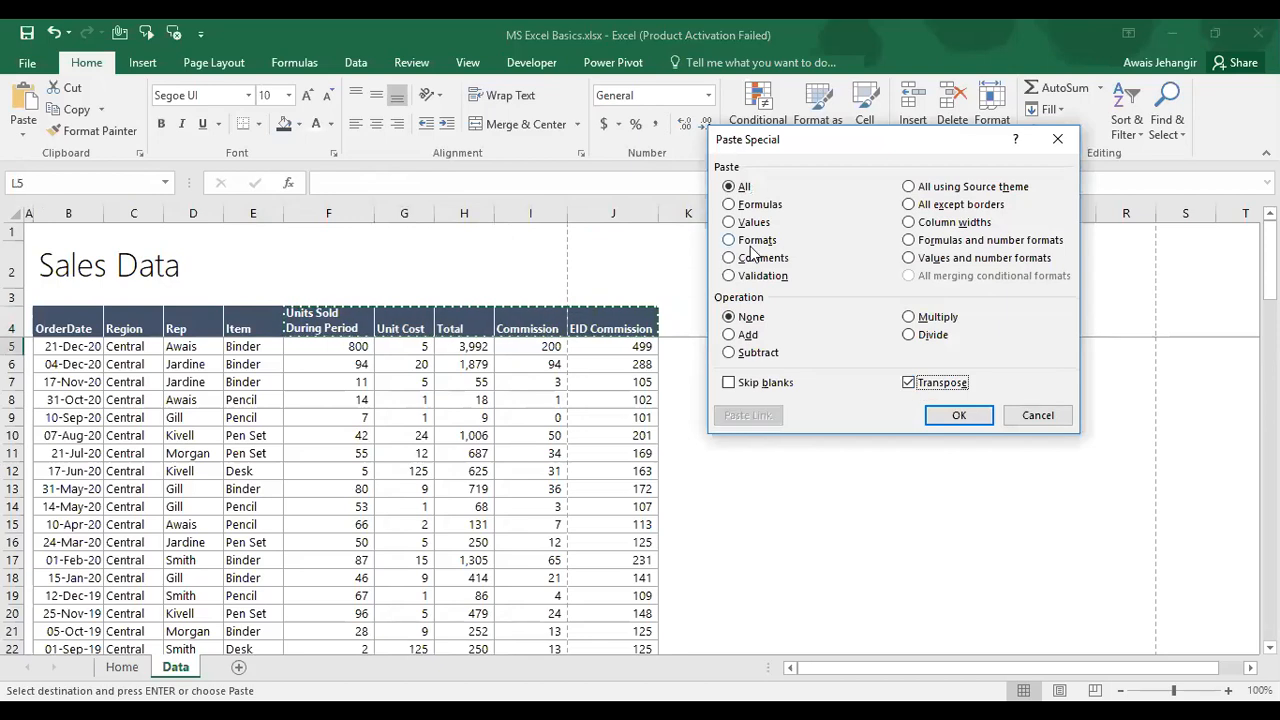
pyautogui.click(750, 224)
pyautogui.click(962, 418)
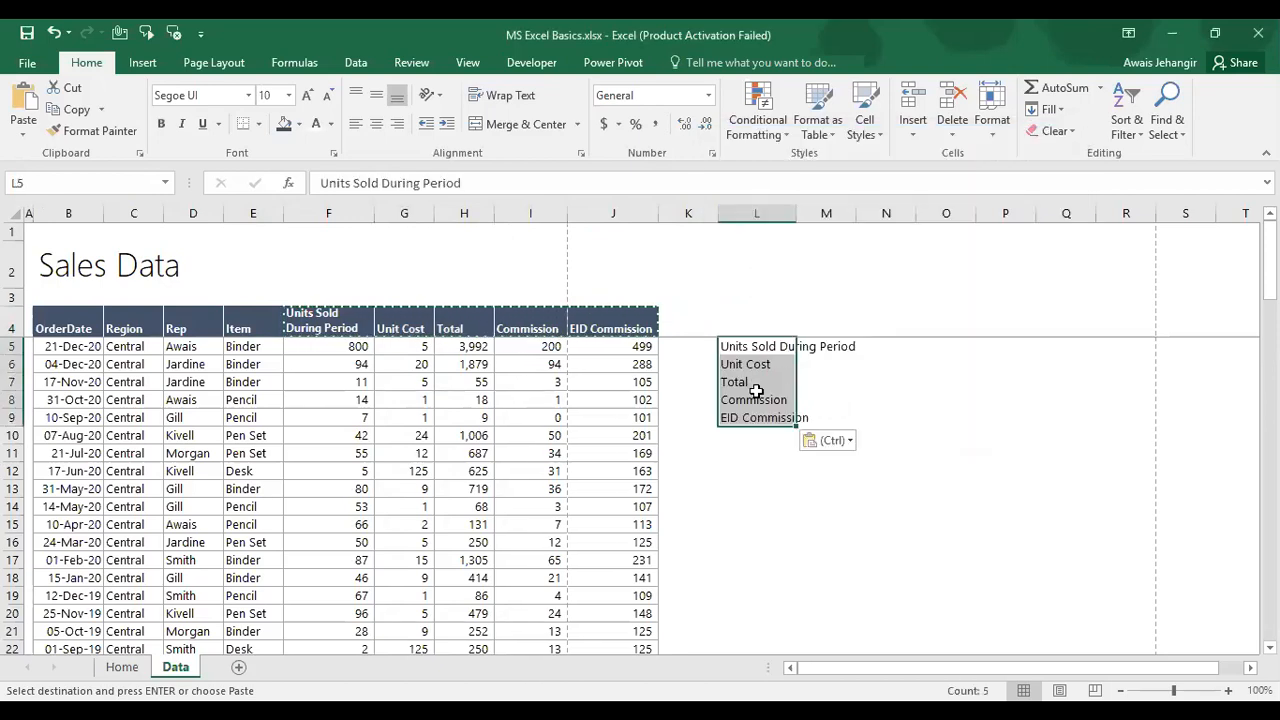
pyautogui.press('Escape')
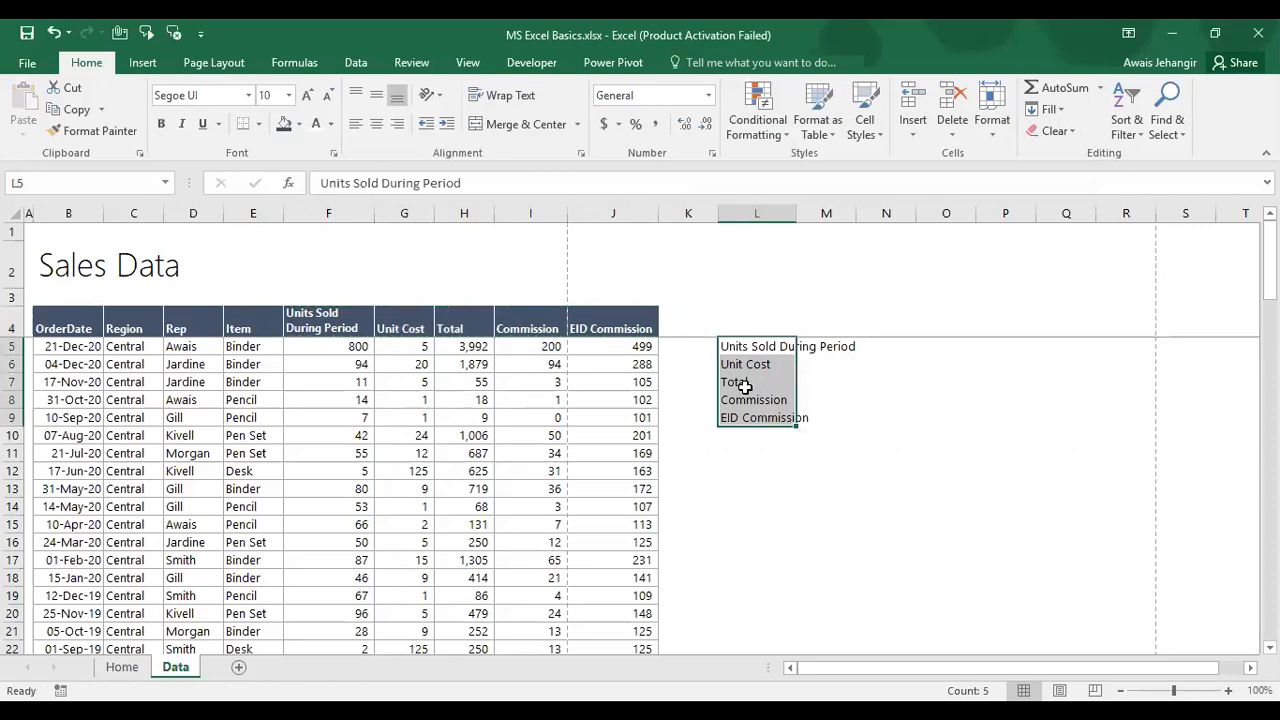
pyautogui.click(338, 350)
# Step: Copy the I92 total formula to J92 to get the EID Commission grand total 12,911
pyautogui.hotkey('ctrl', 'Down')
pyautogui.hotkey('ctrl', 'Down')
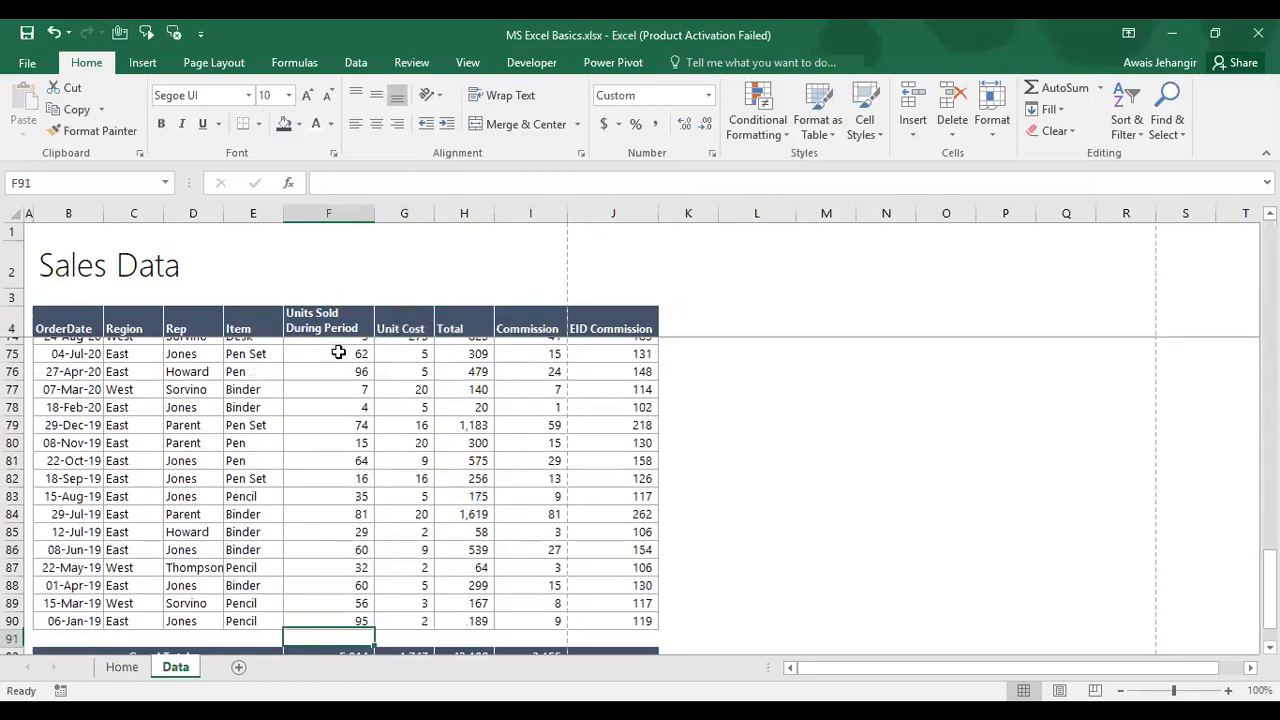
pyautogui.hotkey('shift', 'Right')
pyautogui.hotkey('shift', 'Right')
pyautogui.hotkey('shift', 'Right')
pyautogui.press('Right')
pyautogui.press('Right')
pyautogui.press('Right')
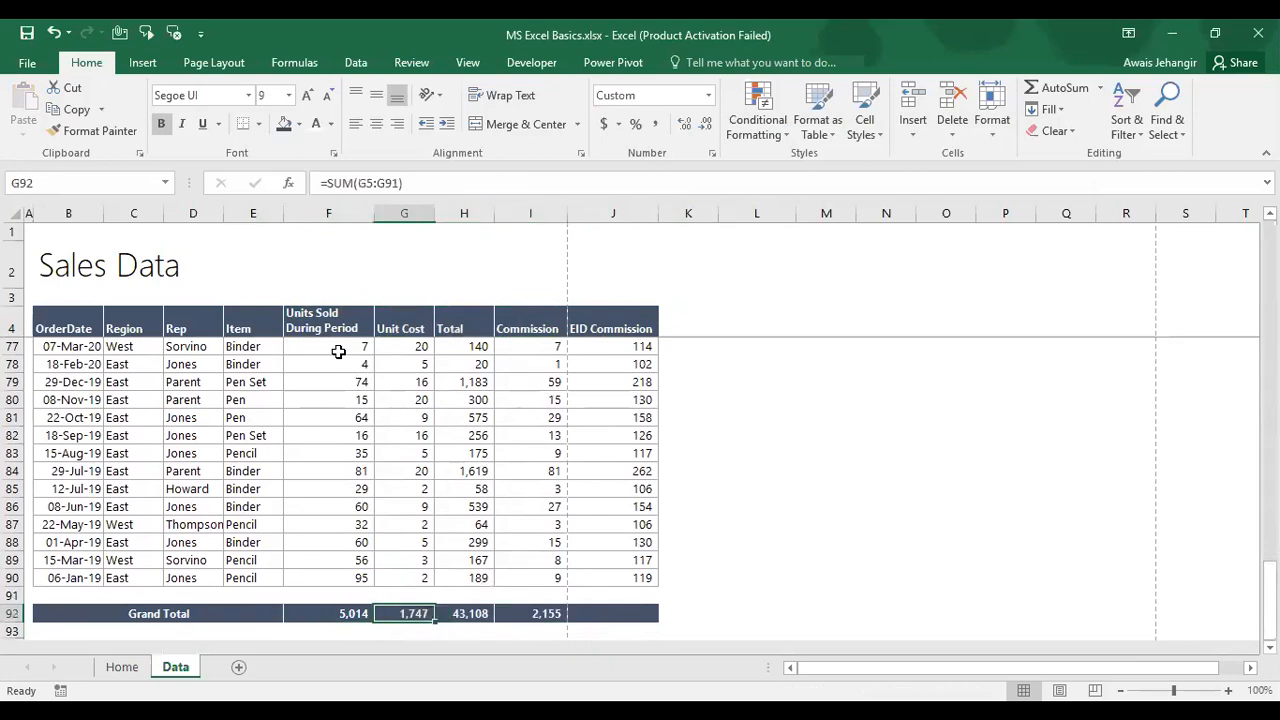
pyautogui.hotkey('ctrl', 'c')
pyautogui.press('Right')
pyautogui.hotkey('ctrl', 'v')
# Step: Copy the grand totals in F92:J92
pyautogui.press('Left')
pyautogui.press('Left')
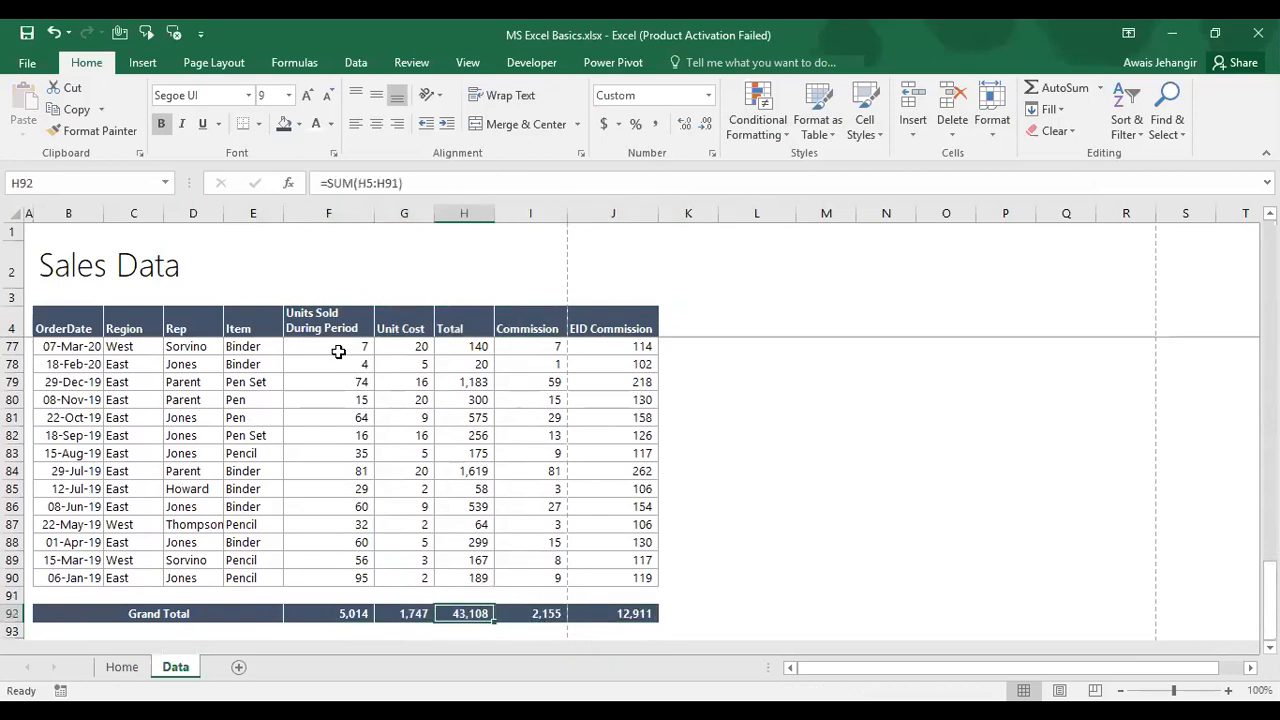
pyautogui.press('Left')
pyautogui.press('Left')
pyautogui.hotkey('ctrl', 'shift', 'Right')
pyautogui.hotkey('ctrl', 'c')
# Step: Paste the grand totals into M5:M9 as transposed values beside the labels
pyautogui.press('Right')
pyautogui.press('Right')
pyautogui.press('Right')
pyautogui.press('Right')
pyautogui.press('Right')
pyautogui.press('Right')
pyautogui.press('Right')
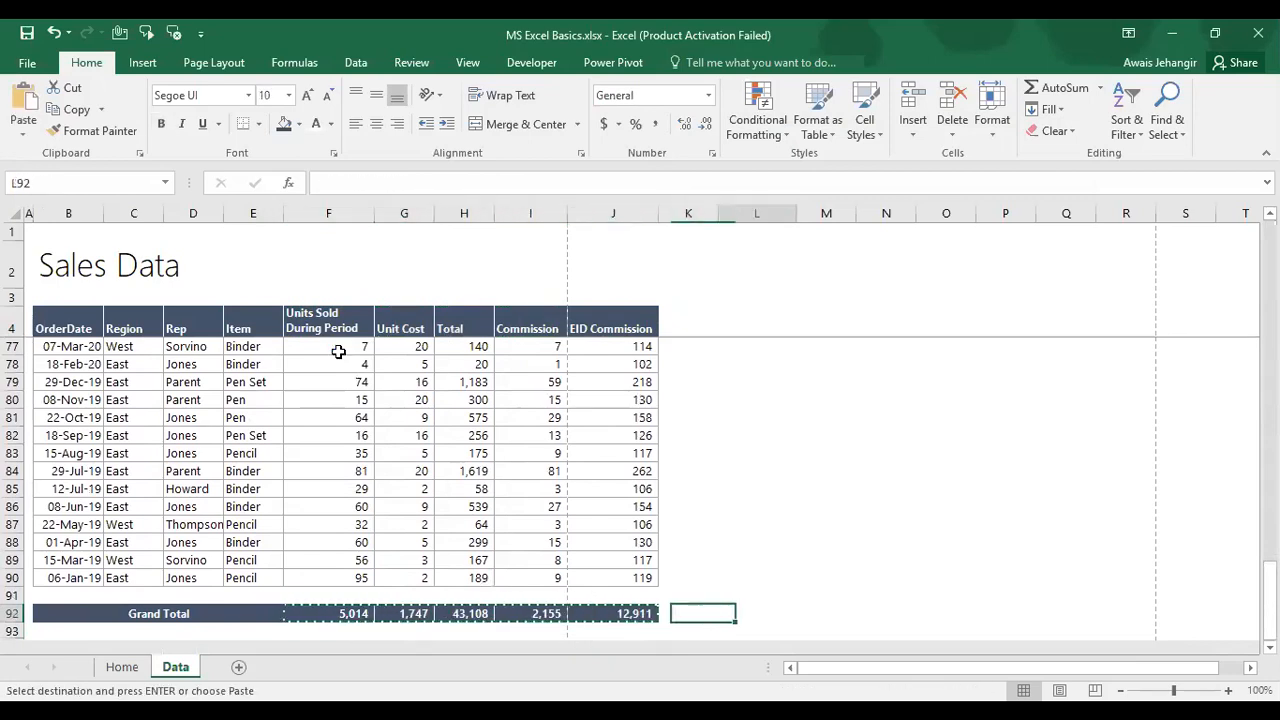
pyautogui.hotkey('ctrl', 'Up')
pyautogui.press('Down')
pyautogui.press('Down')
pyautogui.press('Down')
pyautogui.press('Down')
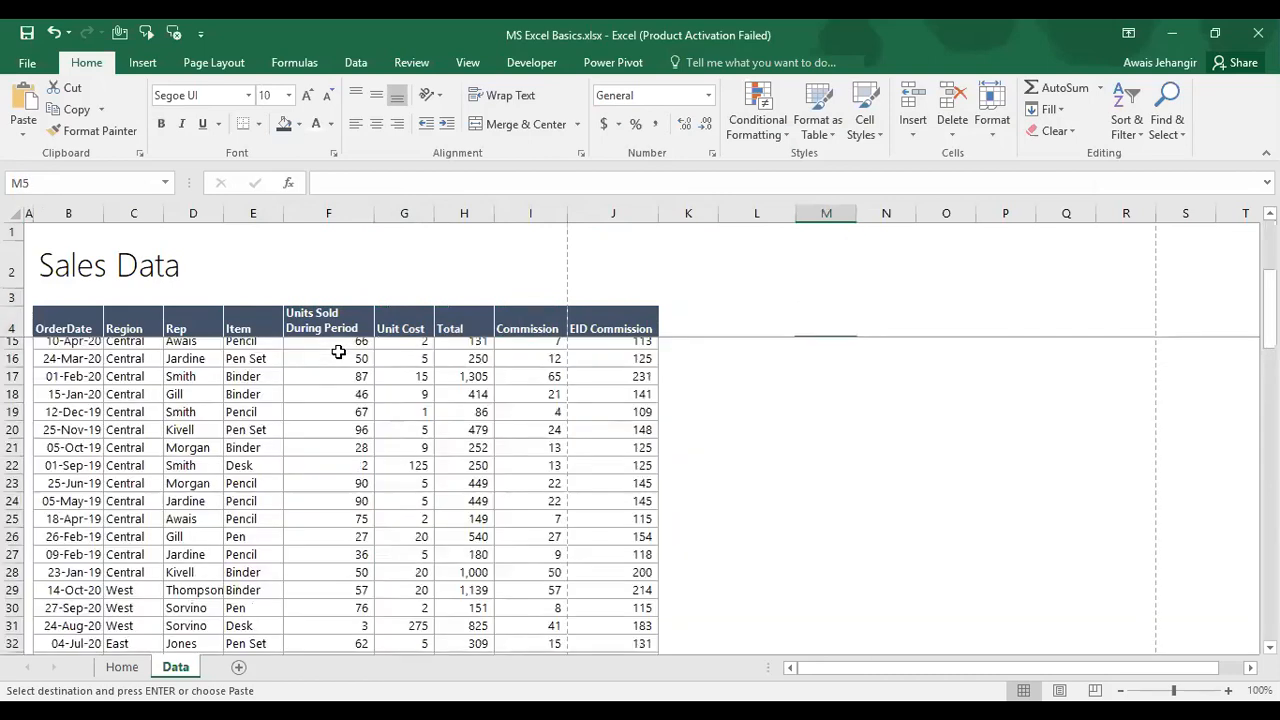
pyautogui.press('alt')
pyautogui.press('e')
pyautogui.press('s')
pyautogui.press('v')
pyautogui.press('Tab')
pyautogui.press('Tab')
pyautogui.press('Tab')
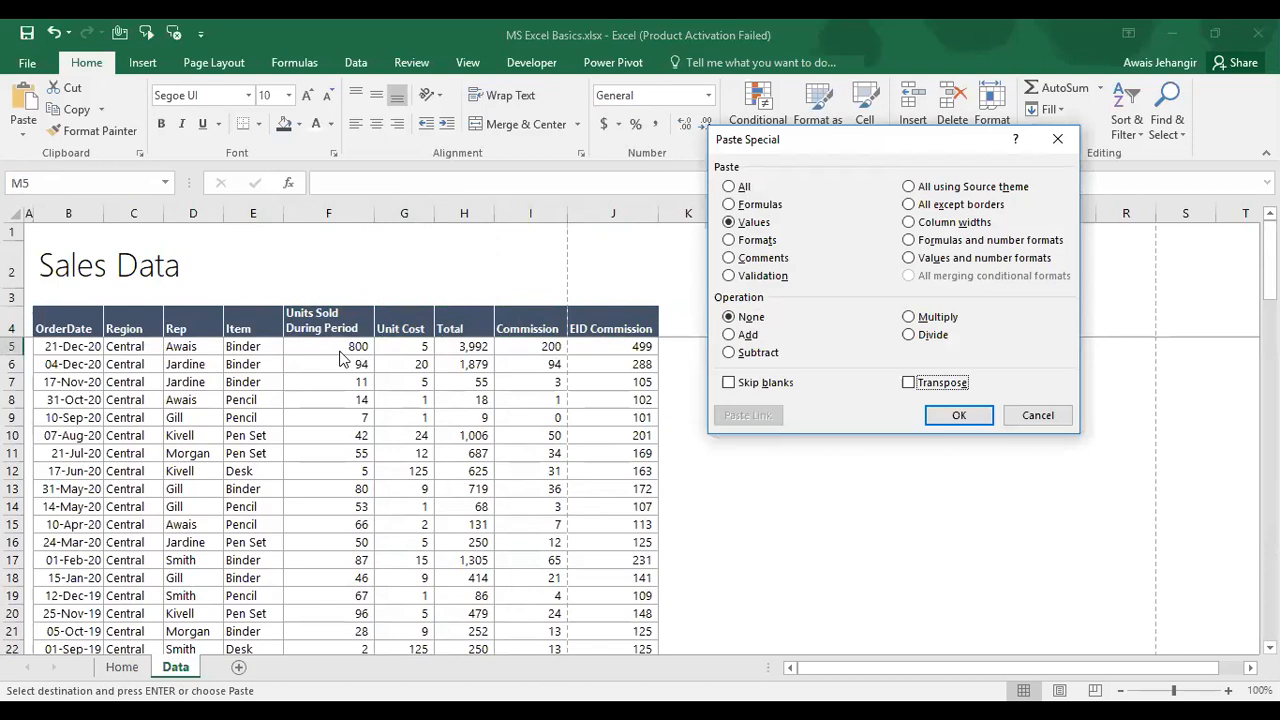
pyautogui.press('Return')
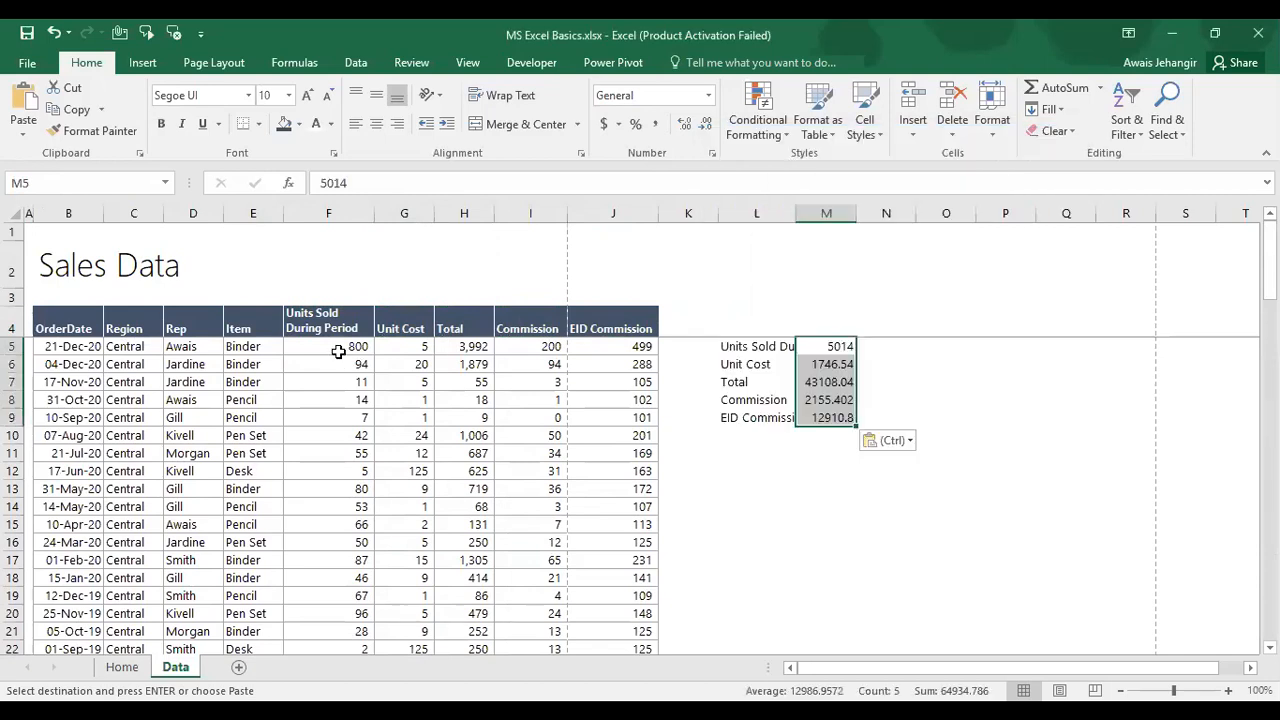
# Step: Format the totals with Comma Style and no decimals, and autofit column L
pyautogui.click(647, 122)
pyautogui.click(705, 122)
pyautogui.click(705, 122)
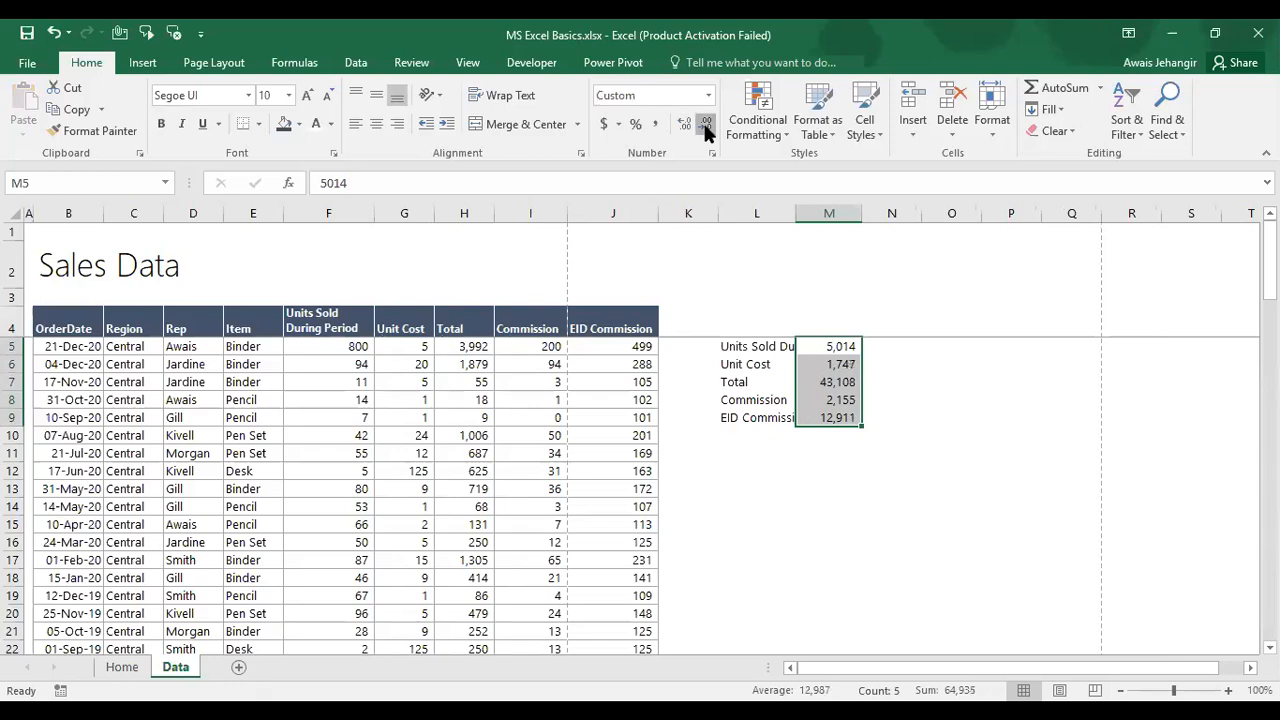
pyautogui.press('Left')
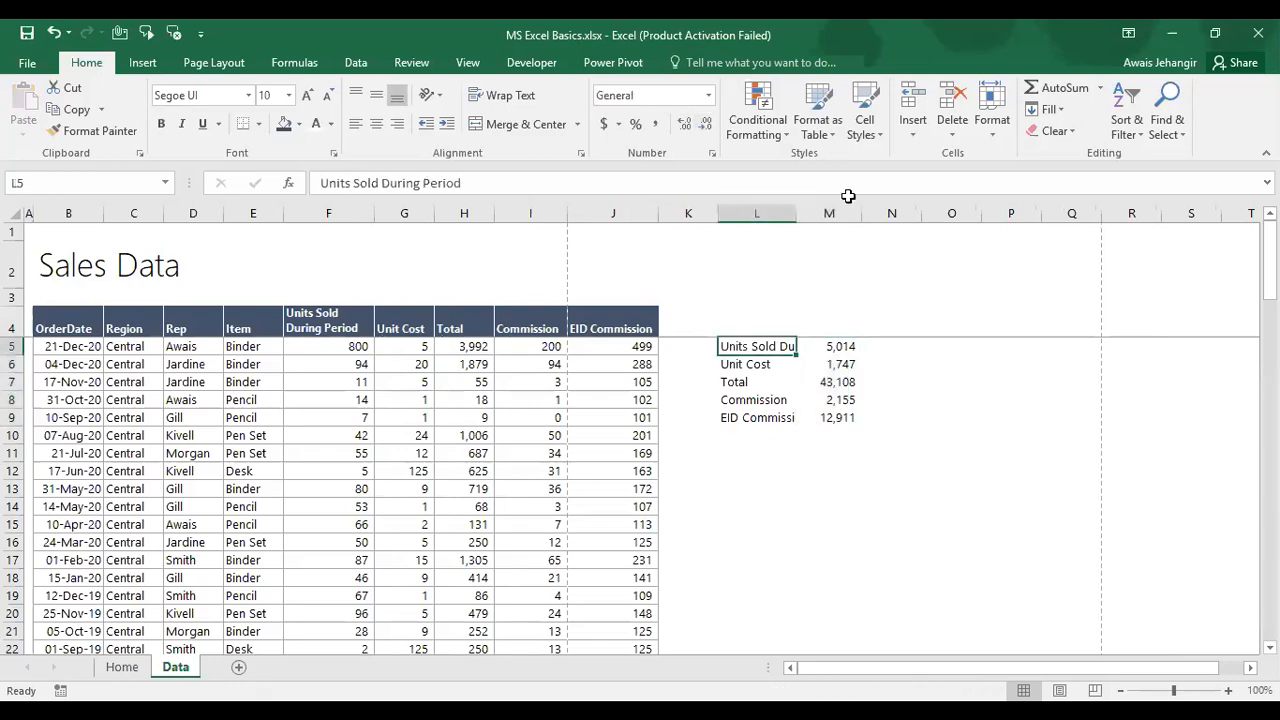
pyautogui.doubleClick(800, 214)
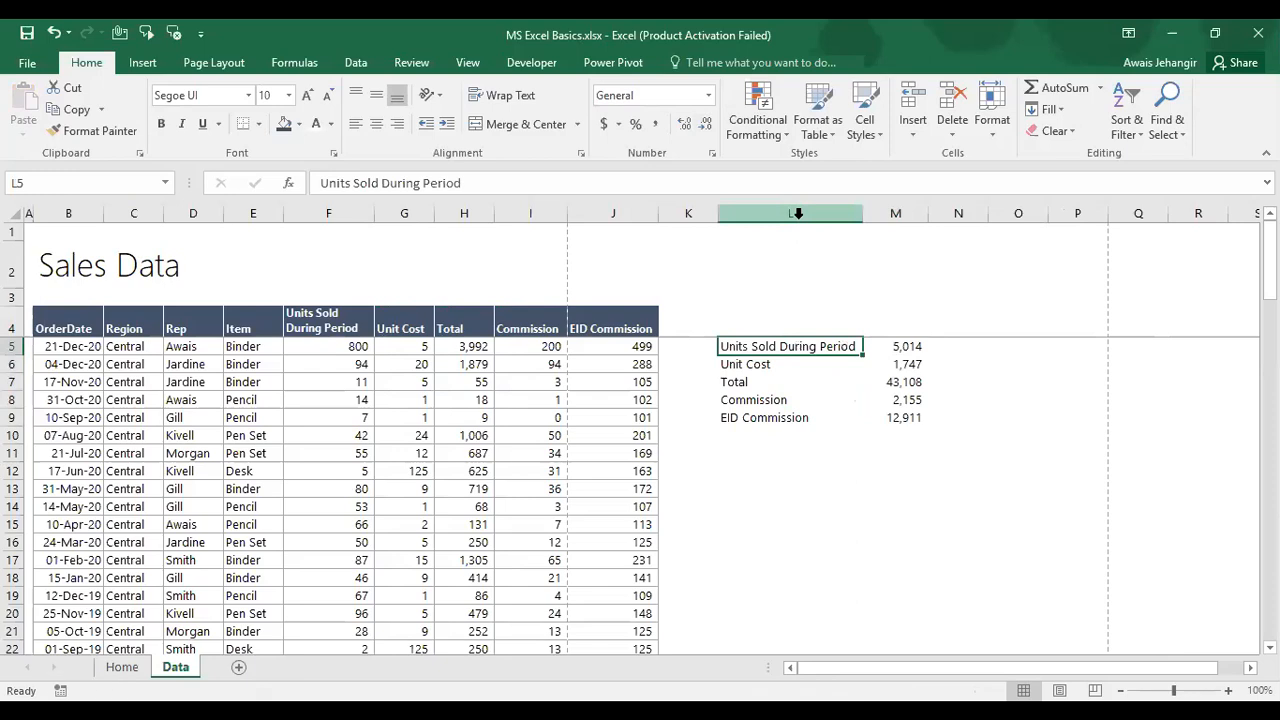
pyautogui.press('Right')
pyautogui.press('Down')
pyautogui.press('Down')
pyautogui.press('Down')
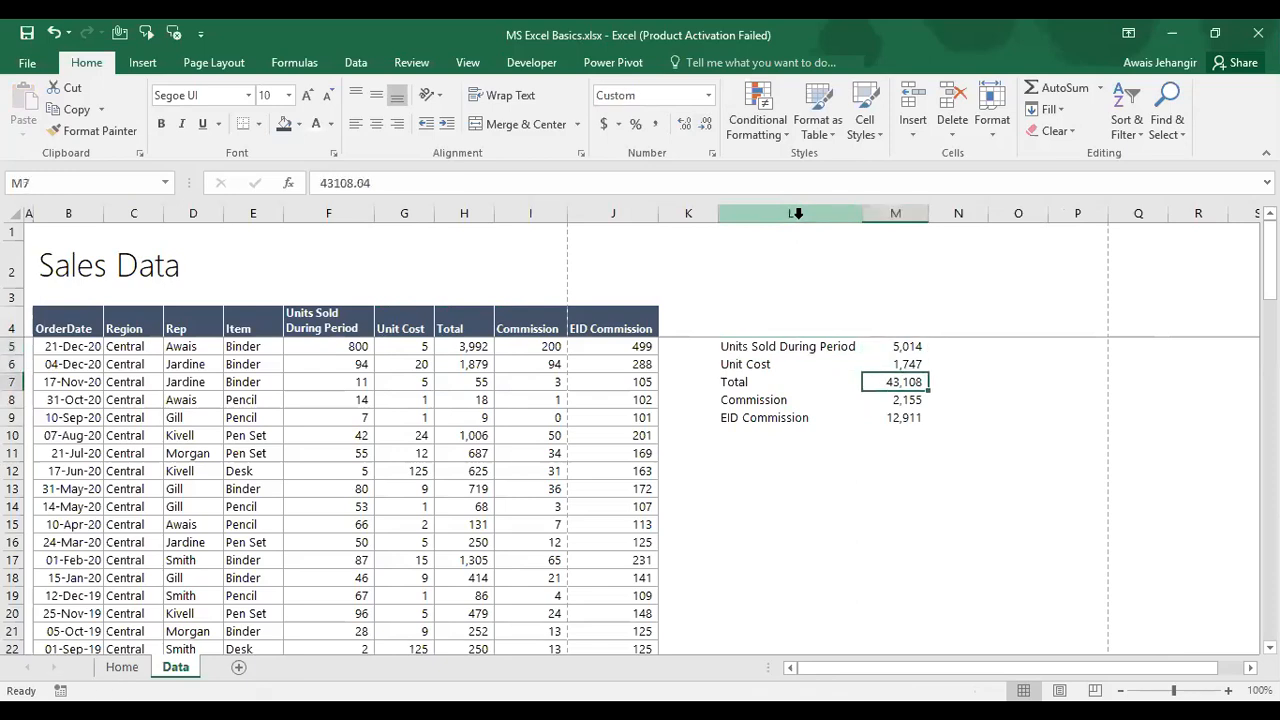
pyautogui.press('Down')
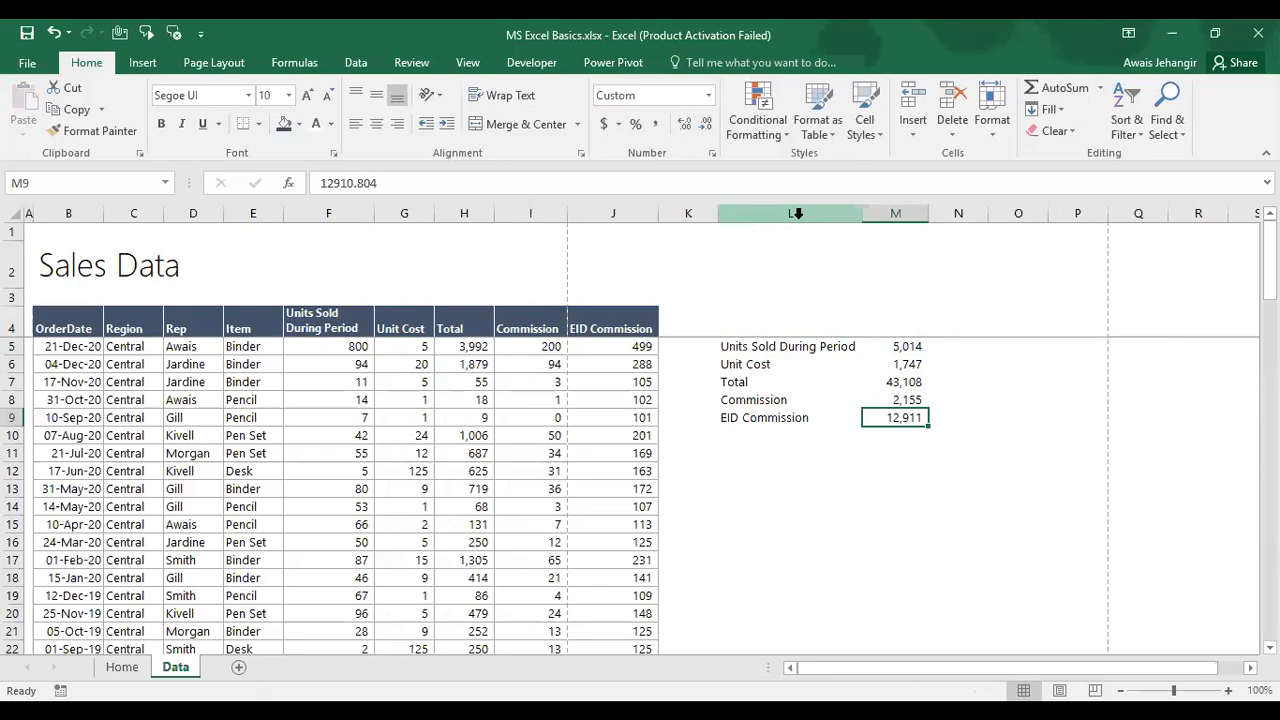
# Step: Remove the summary labels and totals from columns L and M
pyautogui.press('Left')
pyautogui.press('Left')
pyautogui.press('Right')
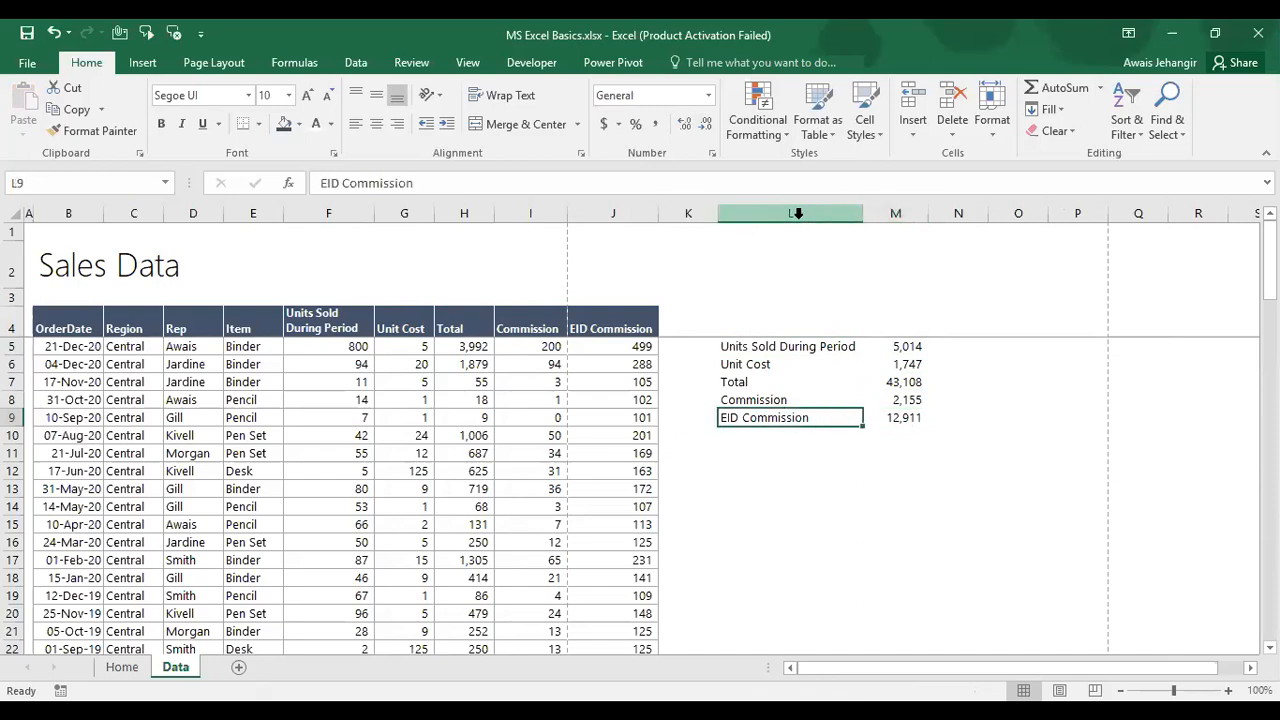
pyautogui.hotkey('ctrl', 'space')
pyautogui.hotkey('ctrl', 'z')
pyautogui.hotkey('ctrl', 'z')
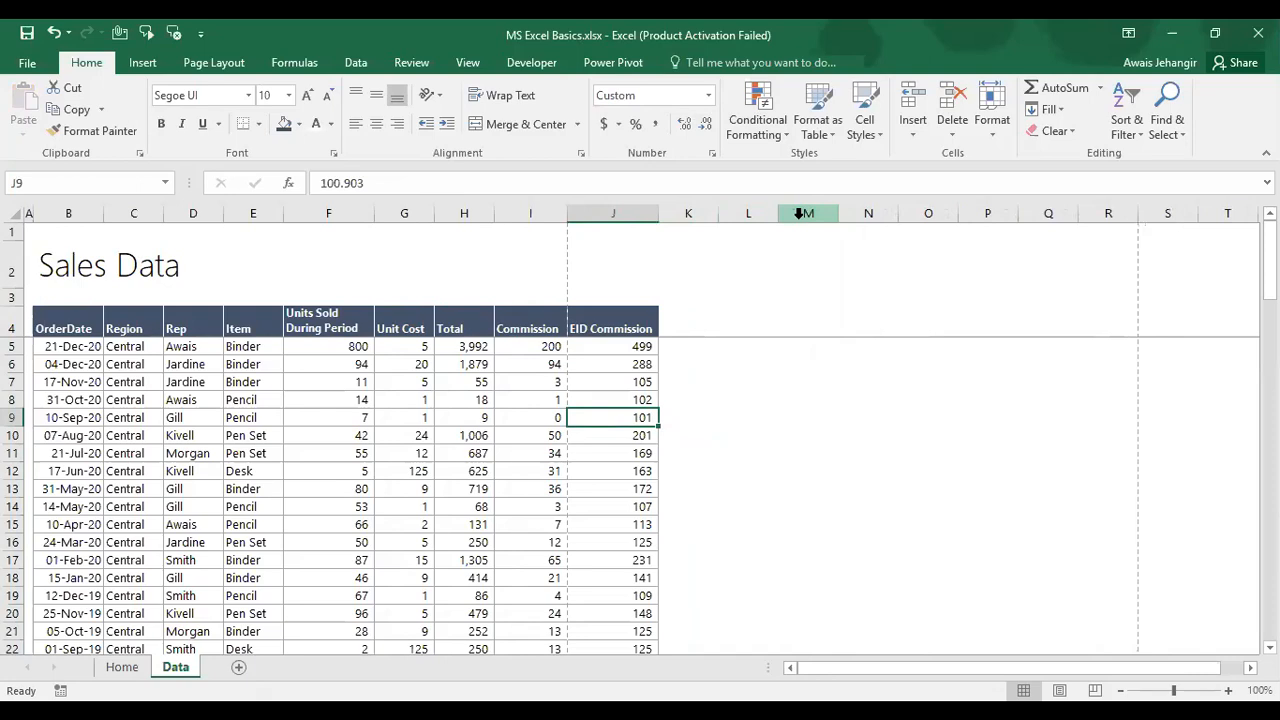
pyautogui.hotkey('ctrl', 'pageup')
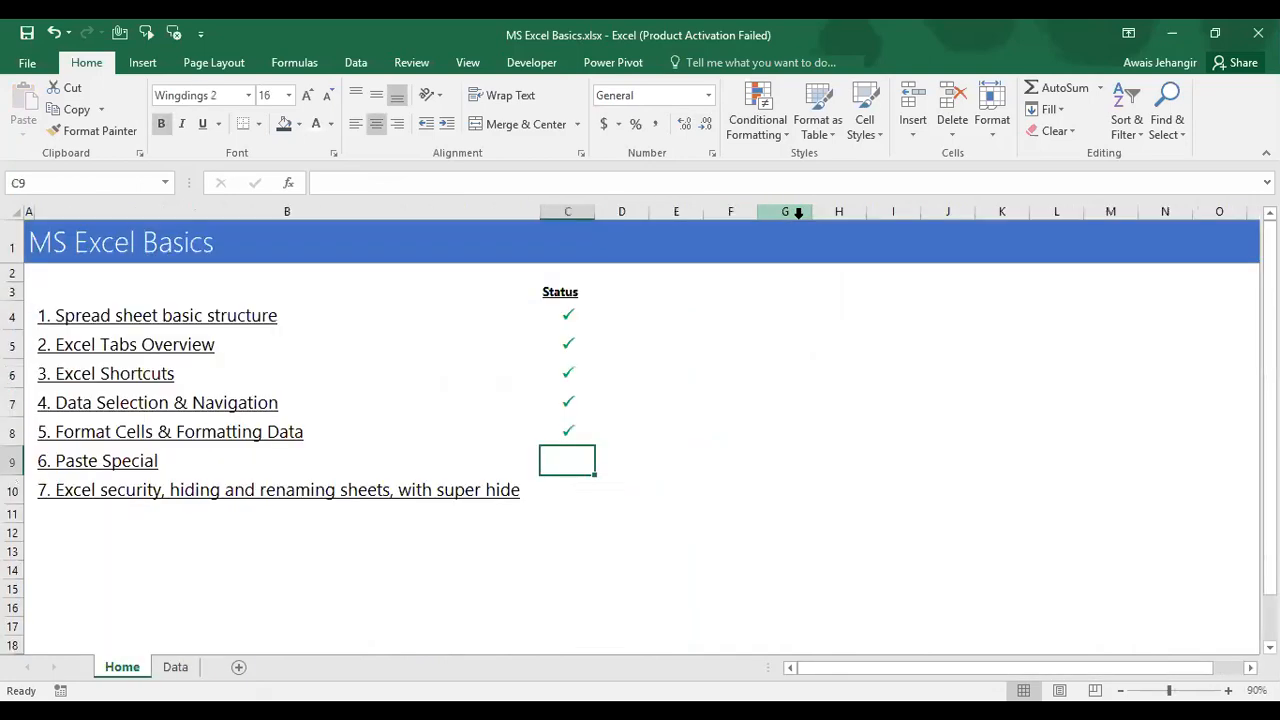
# Step: Enter P in C9 to show a Wingdings 2 check mark for 6. Paste Special
pyautogui.write('P')
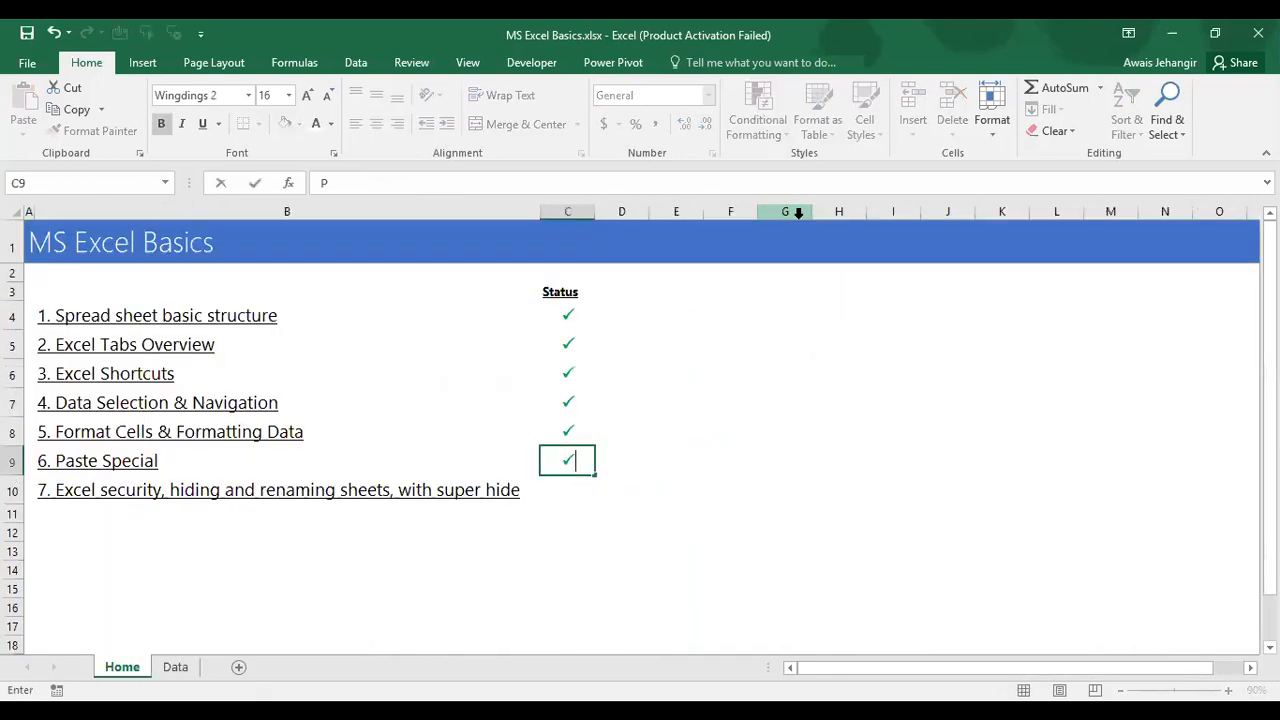
pyautogui.press('Return')
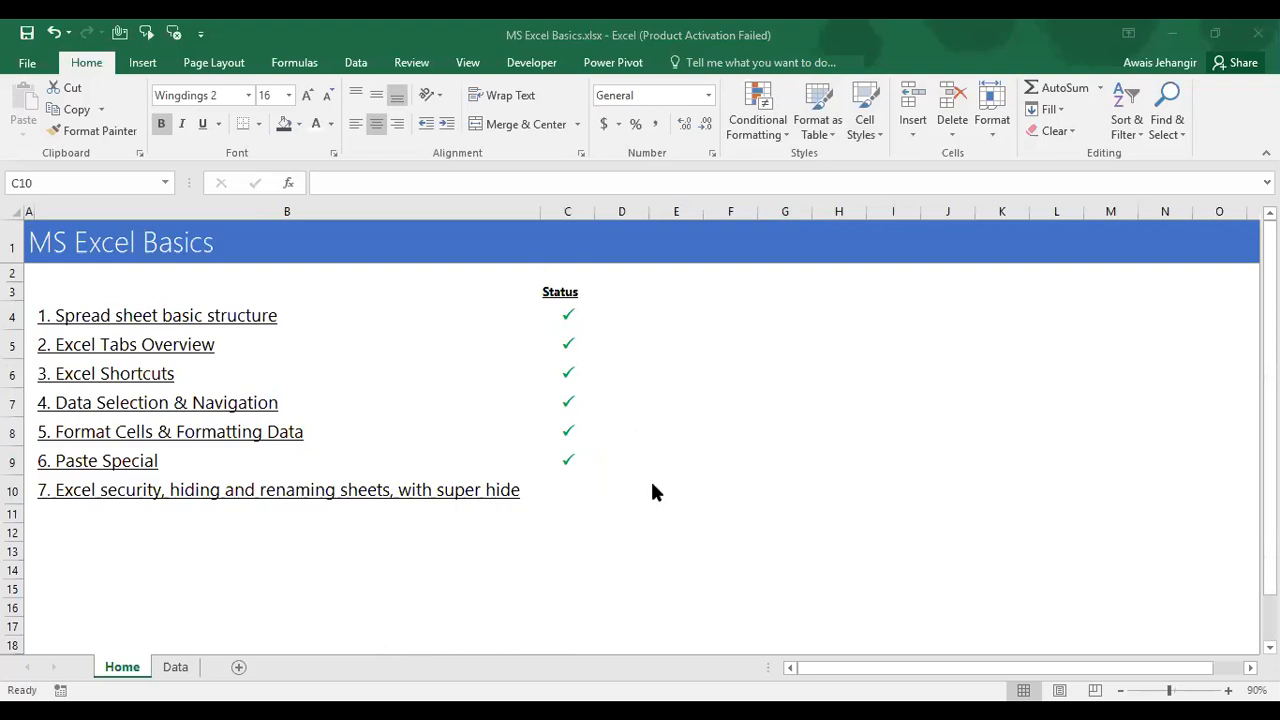
pyautogui.click(652, 484)
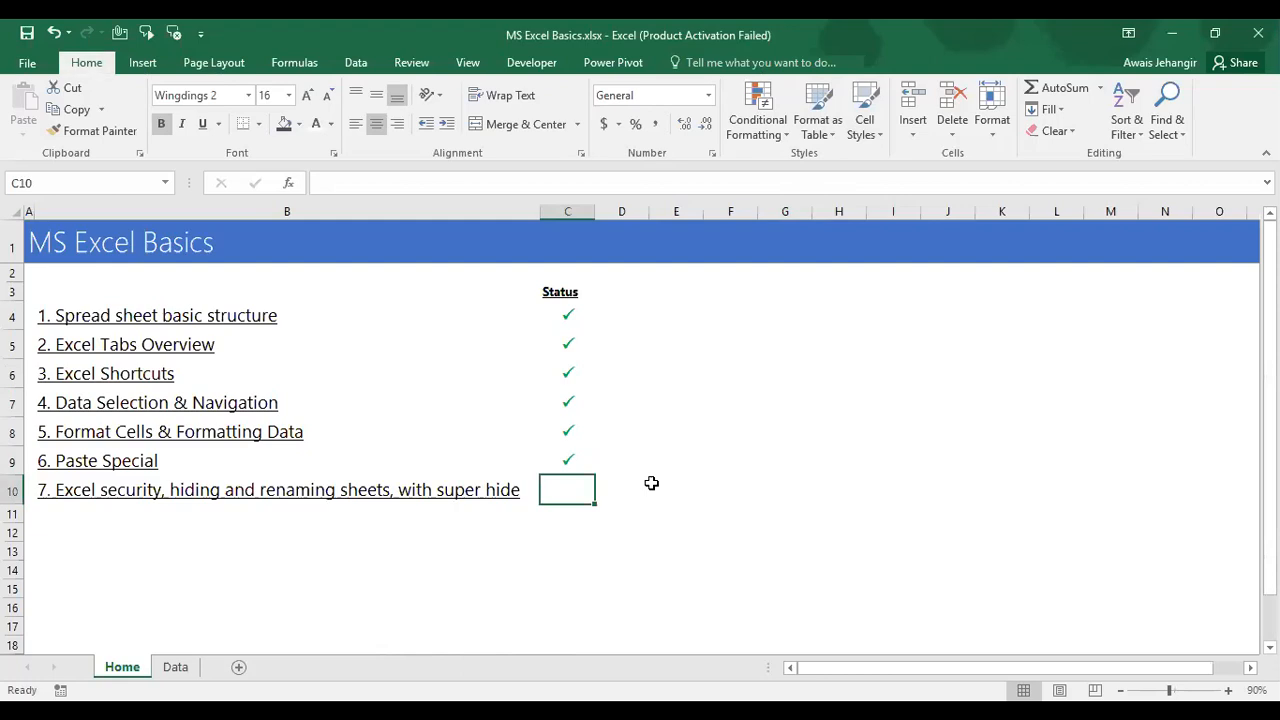
# Step: Copy the empty status cell C10, open Paste Special, and close it without pasting
pyautogui.hotkey('ctrl', 'c')
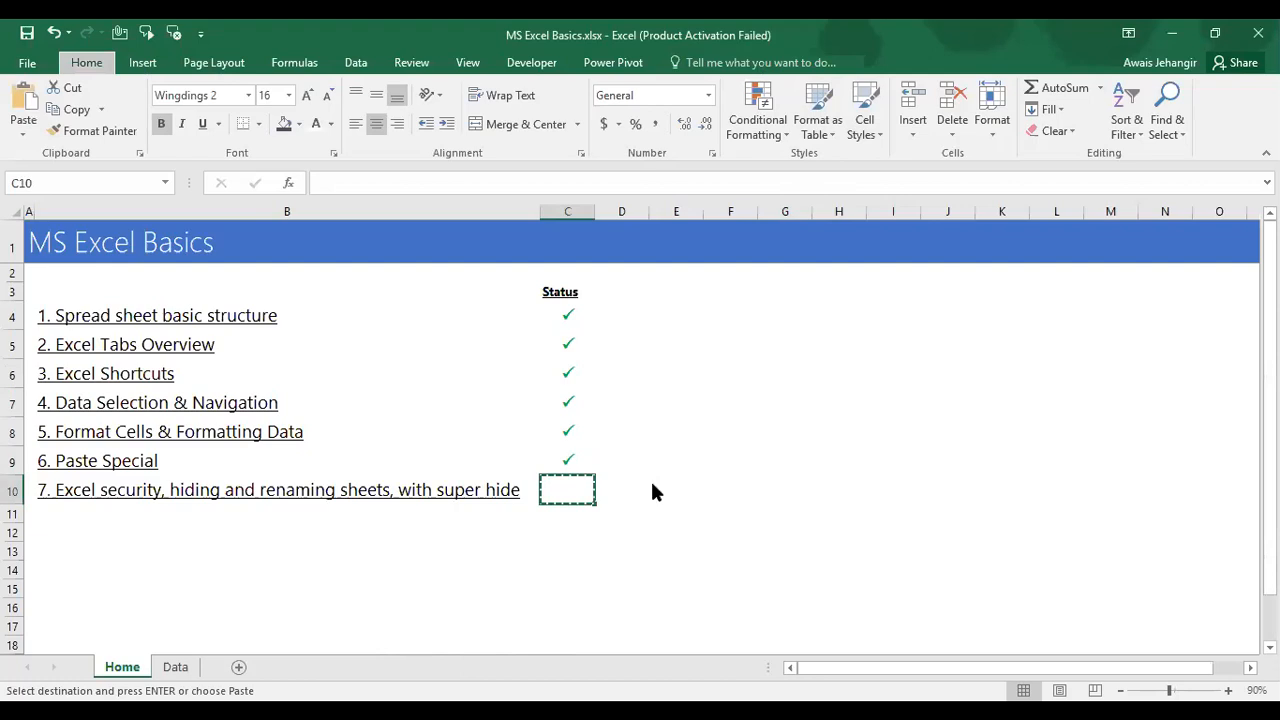
pyautogui.hotkey('ctrl', 'alt', 'v')
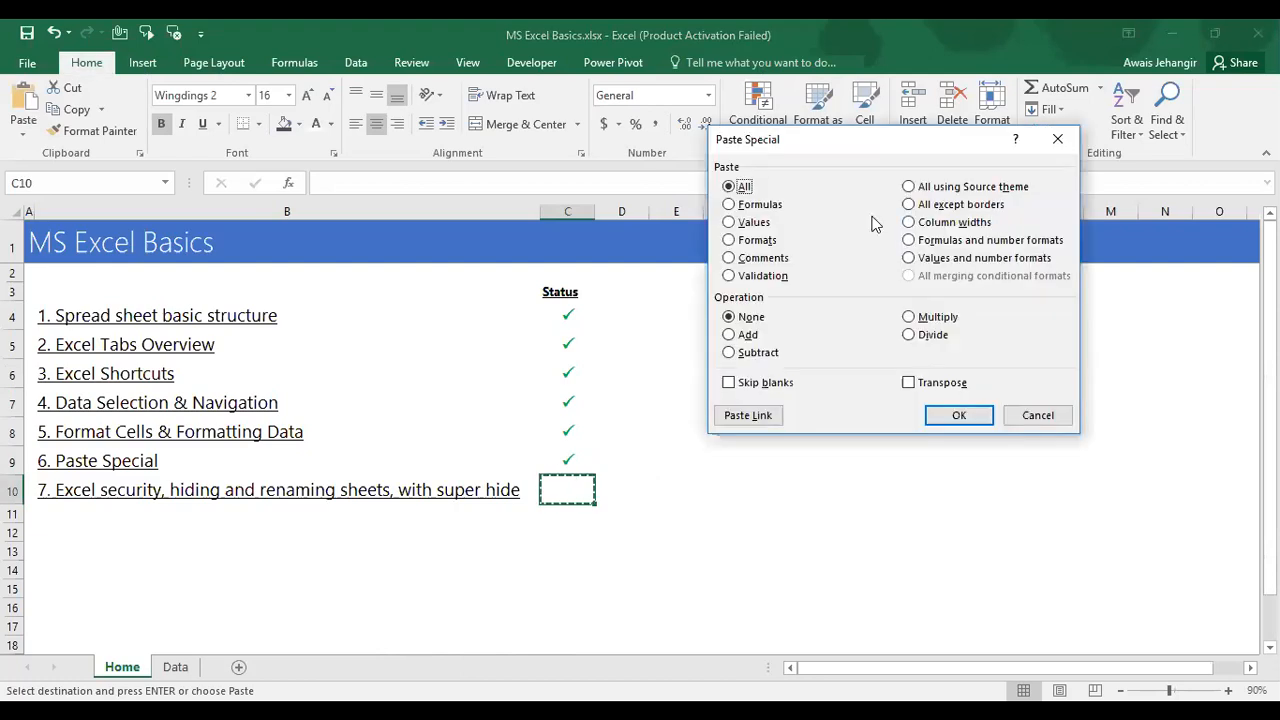
pyautogui.press('Escape')
pyautogui.press('Escape')
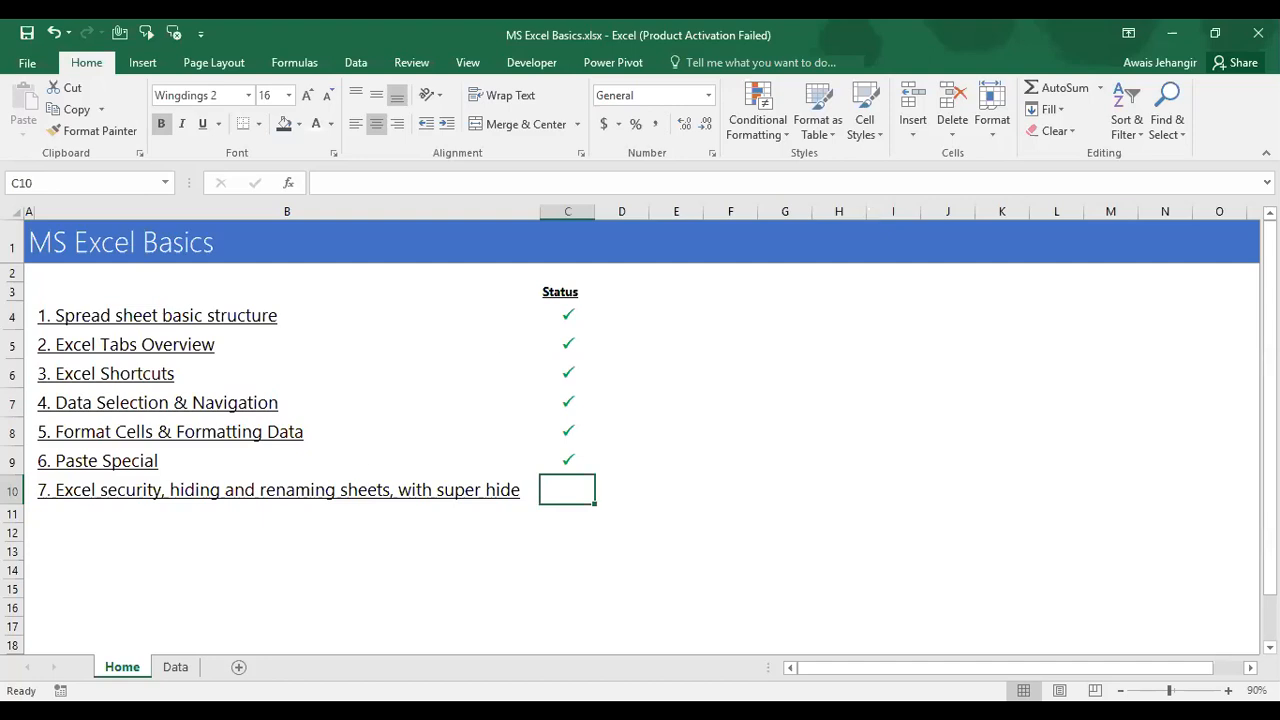
# Step: Hide the Data sheet, then unhide it from the Unhide list so Sales Data shows again
pyautogui.click(180, 673)
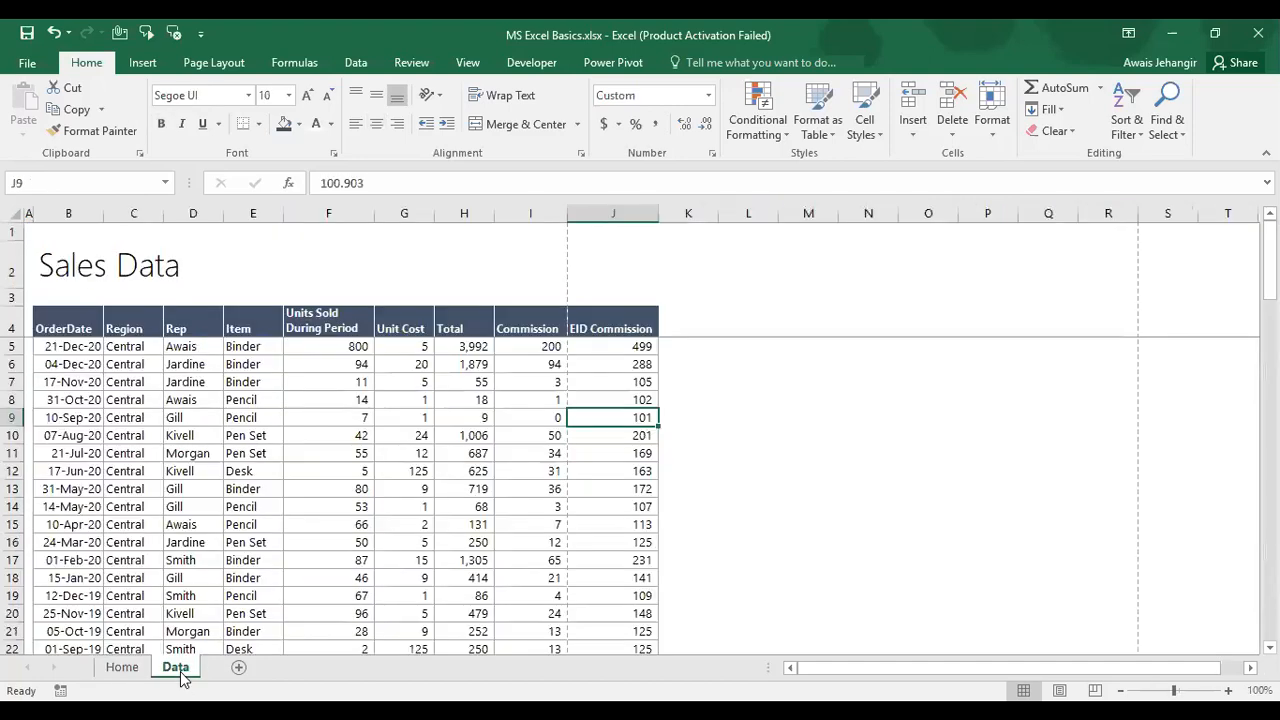
pyautogui.click(124, 668)
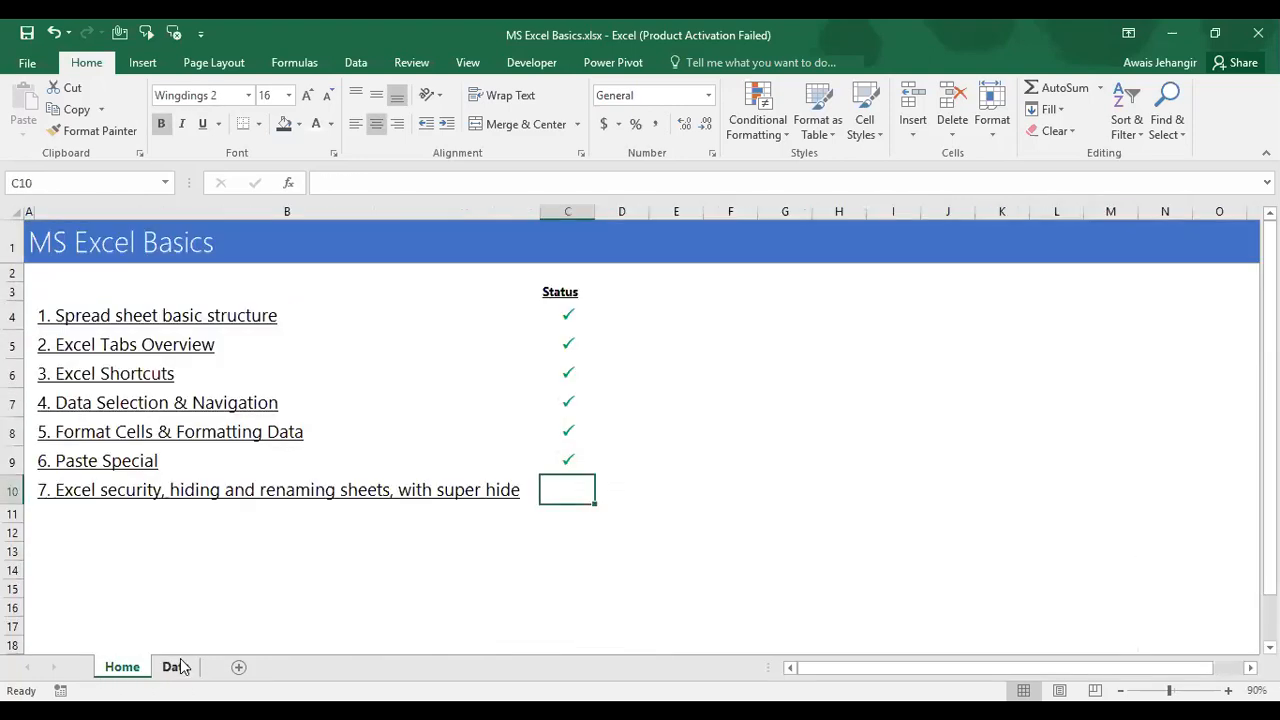
pyautogui.click(180, 668)
pyautogui.rightClick(182, 668)
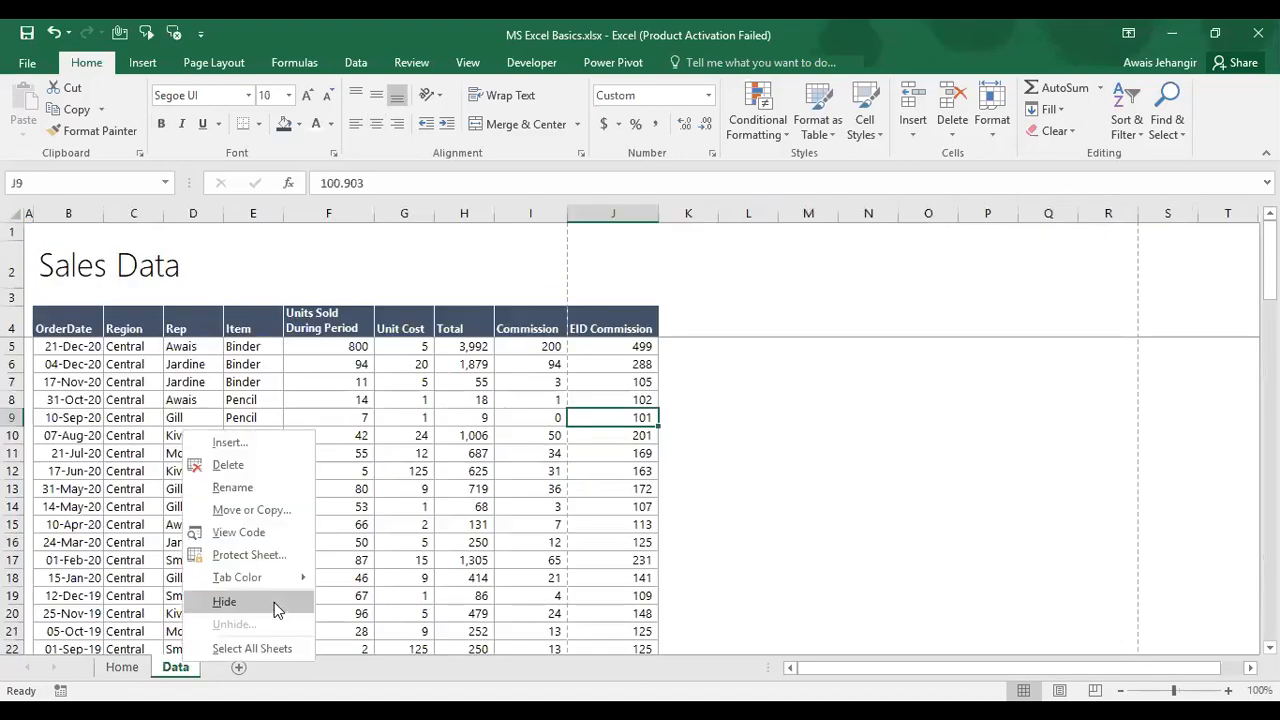
pyautogui.click(276, 604)
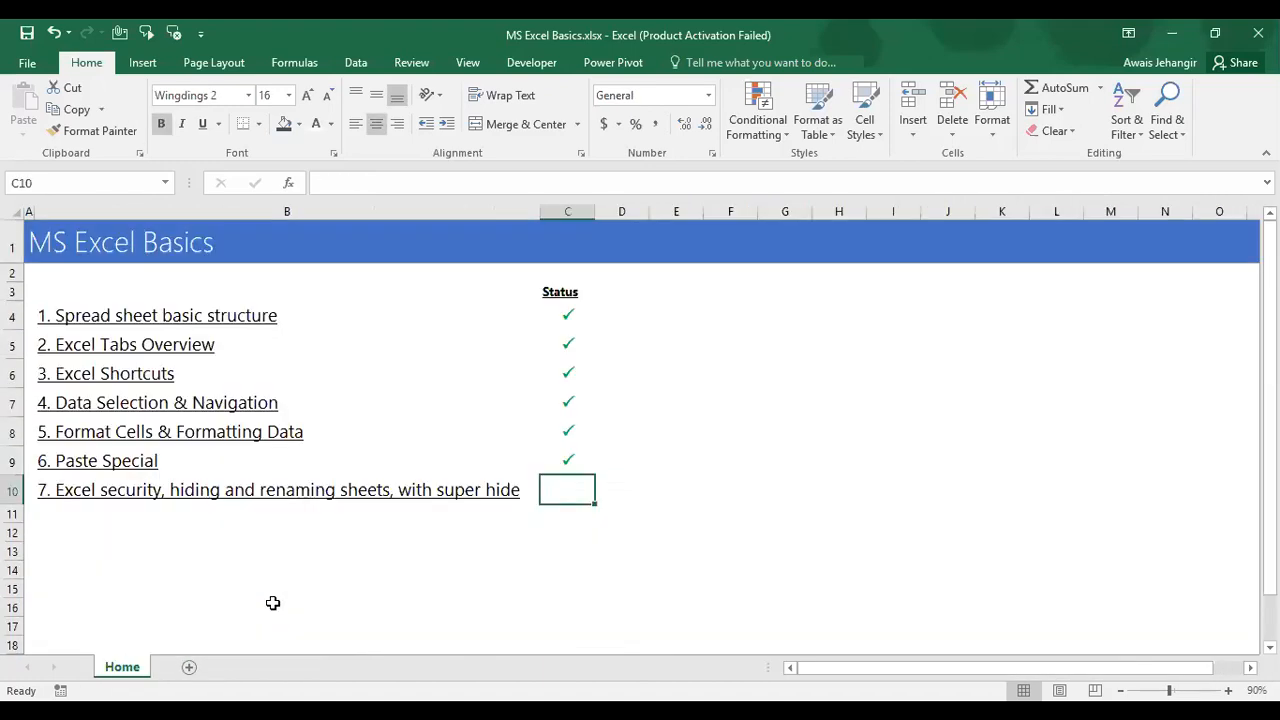
pyautogui.rightClick(140, 675)
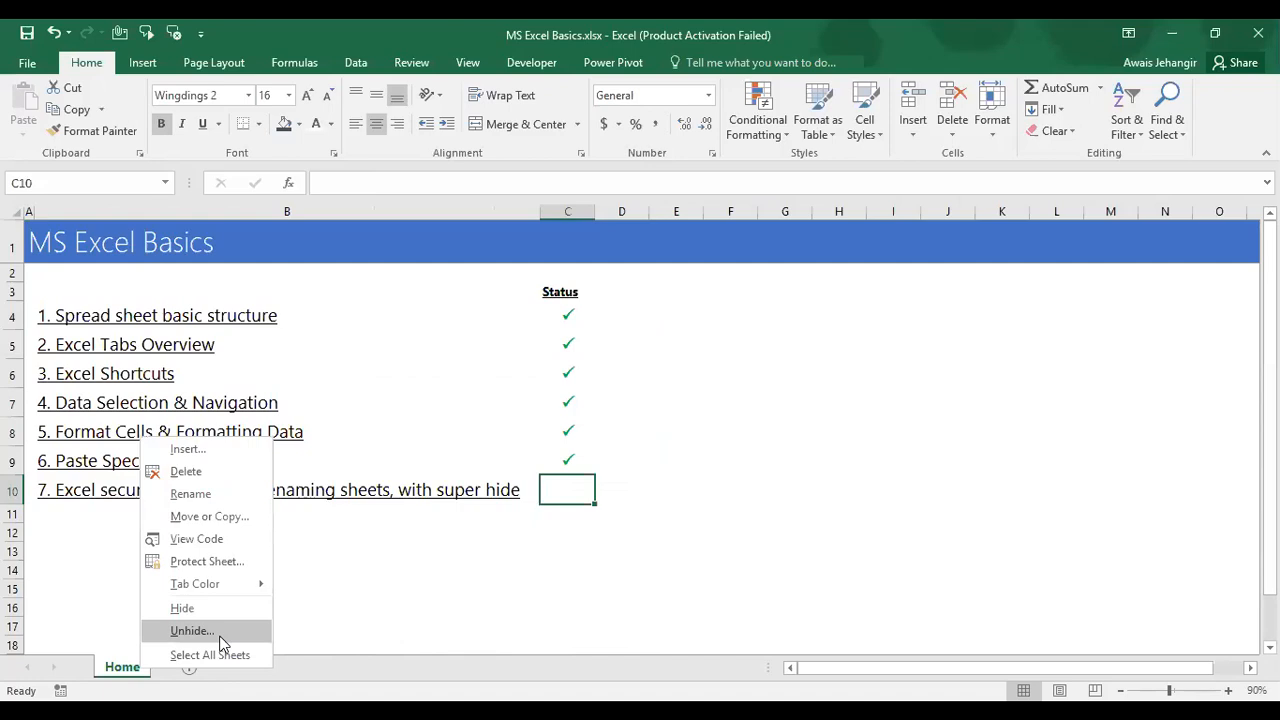
pyautogui.click(192, 631)
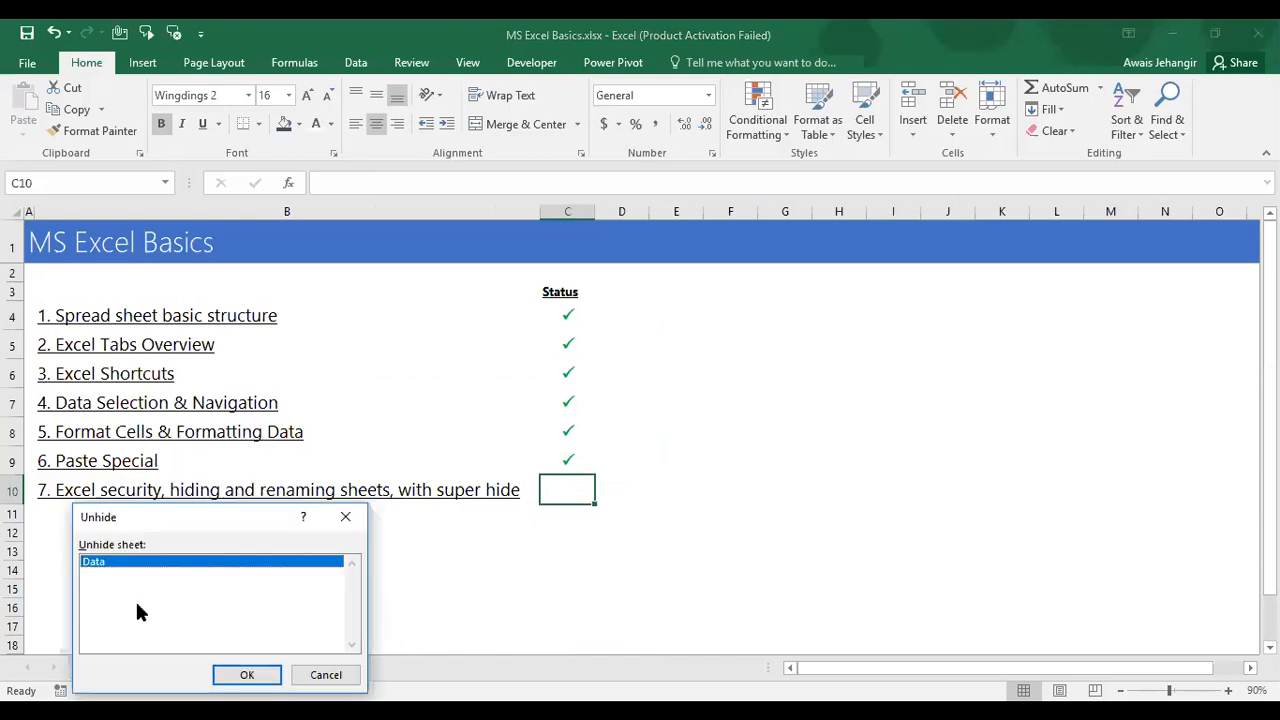
pyautogui.click(248, 676)
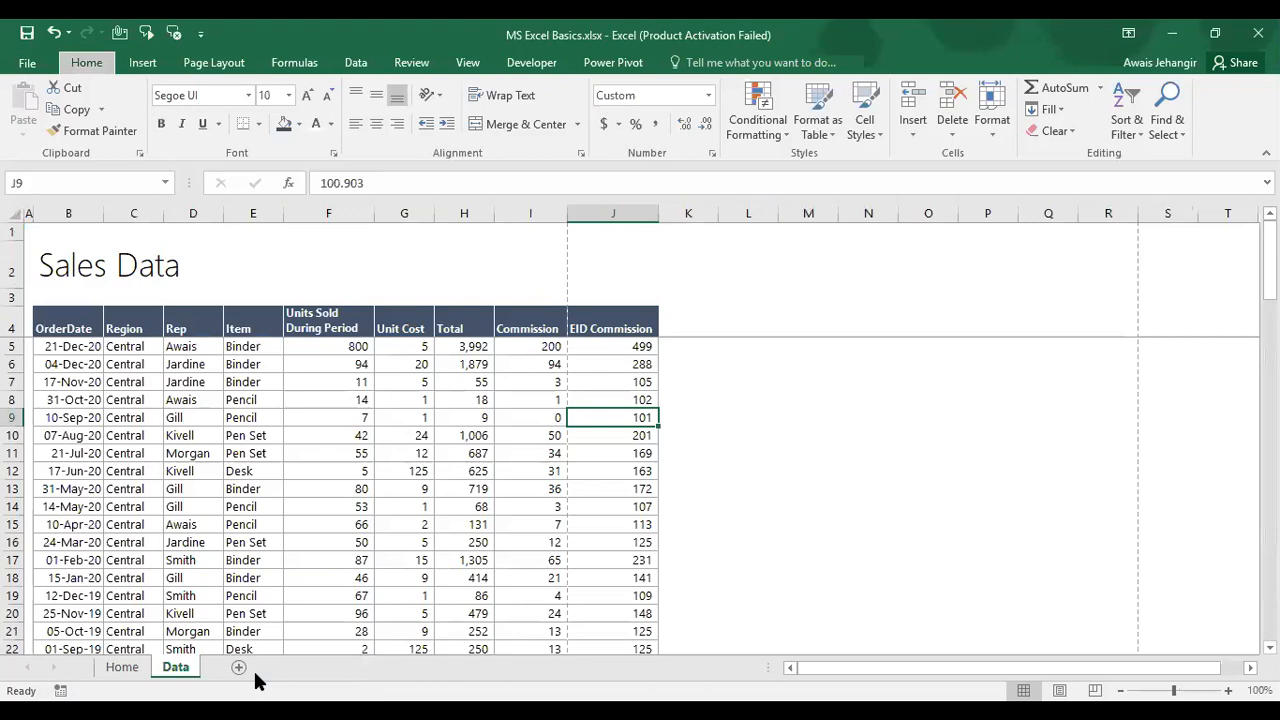
pyautogui.hotkey('alt', 'h')
pyautogui.press('o')
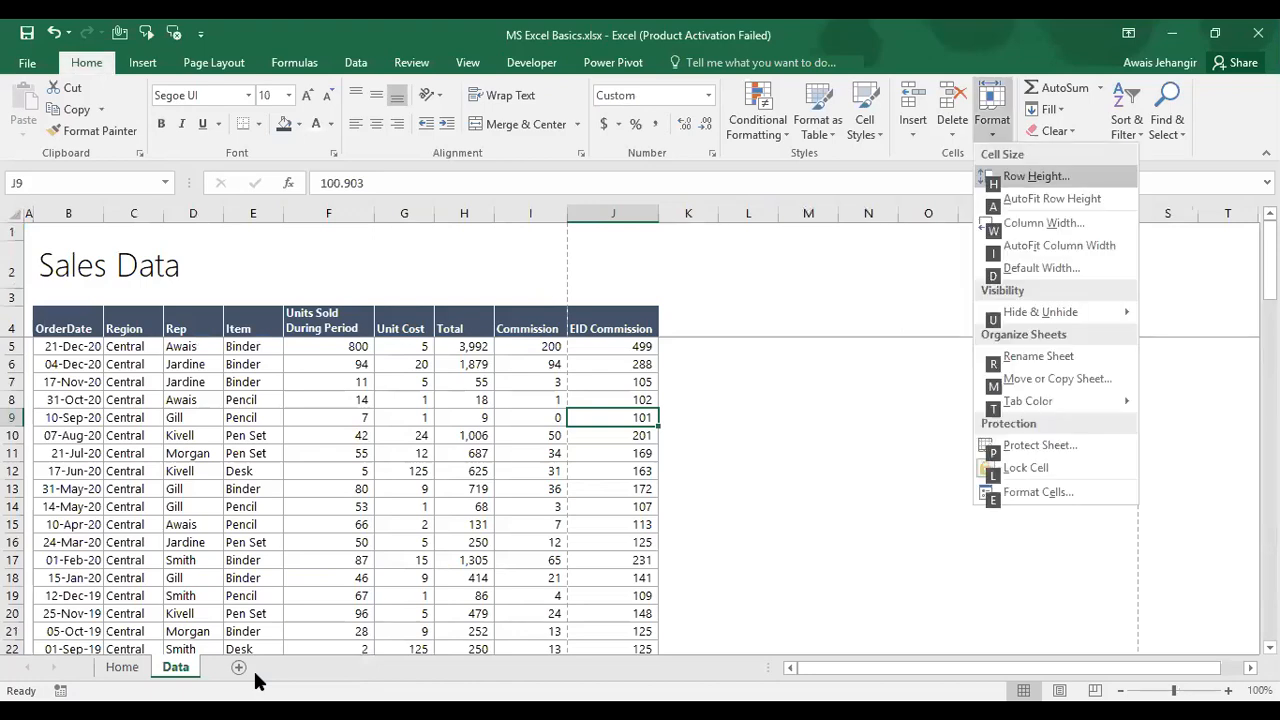
pyautogui.press('u')
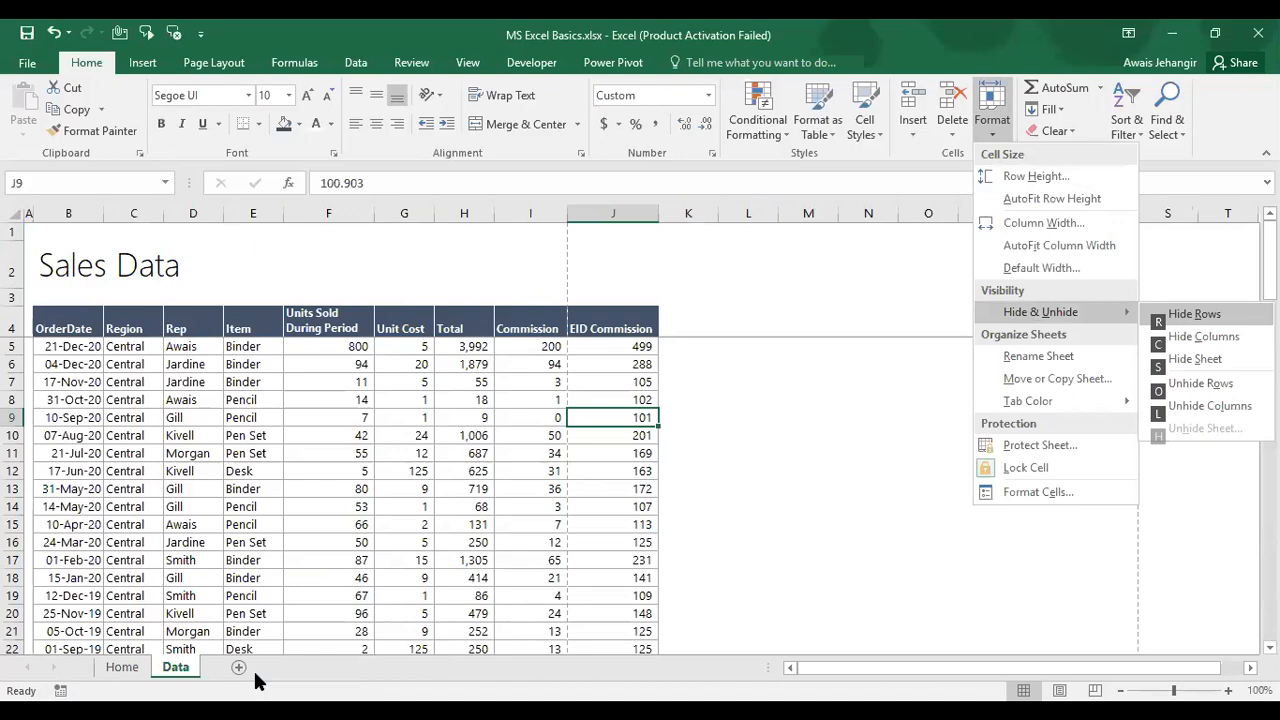
pyautogui.press('s')
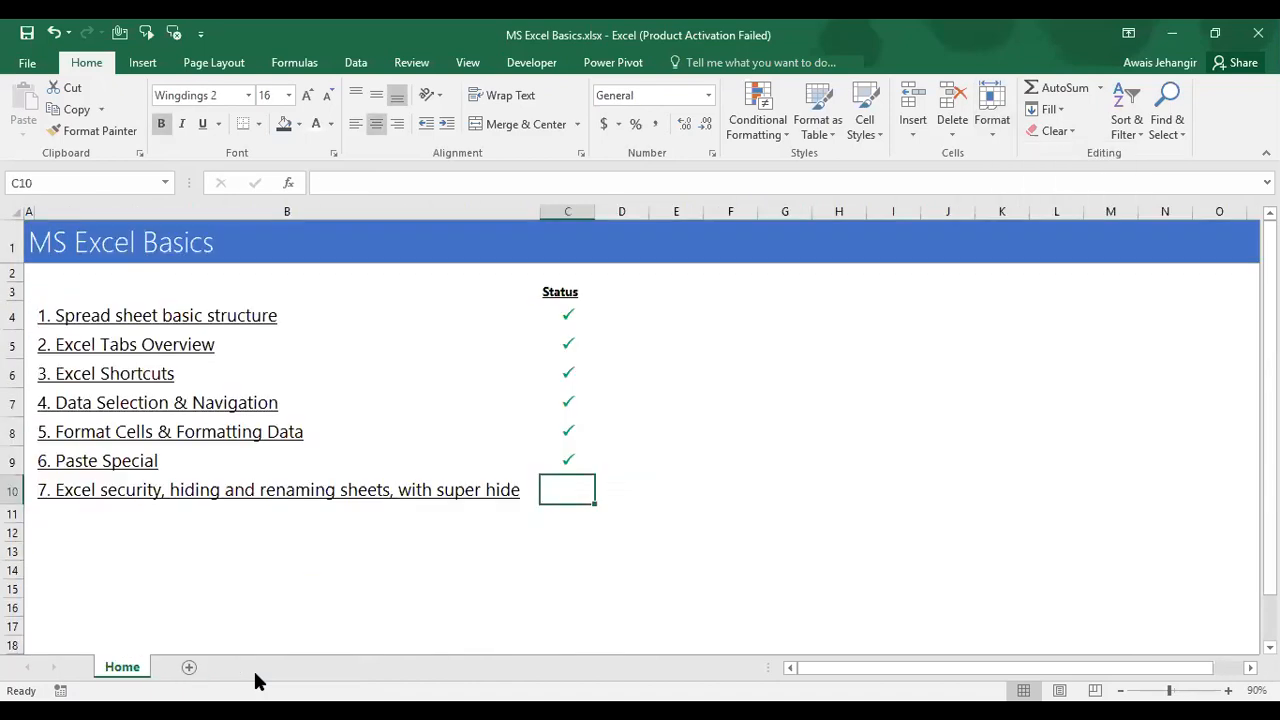
pyautogui.hotkey('alt', 'h')
pyautogui.press('o')
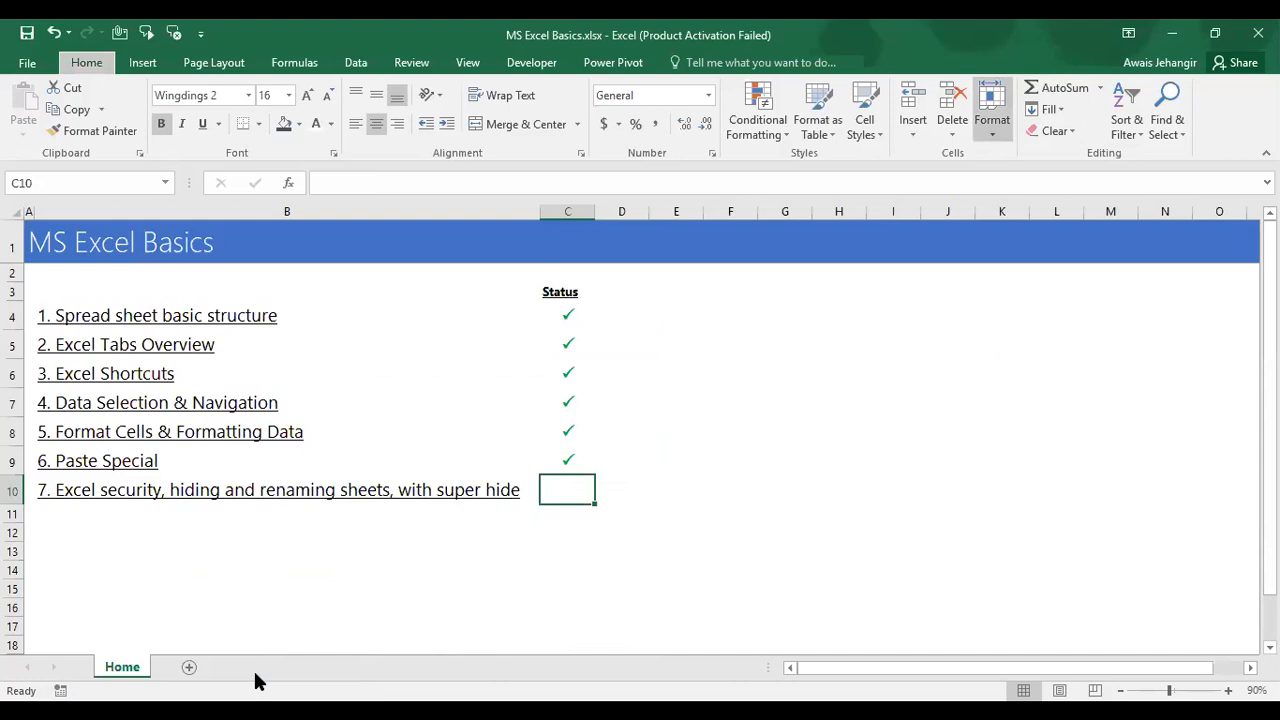
pyautogui.press('u')
pyautogui.press('h')
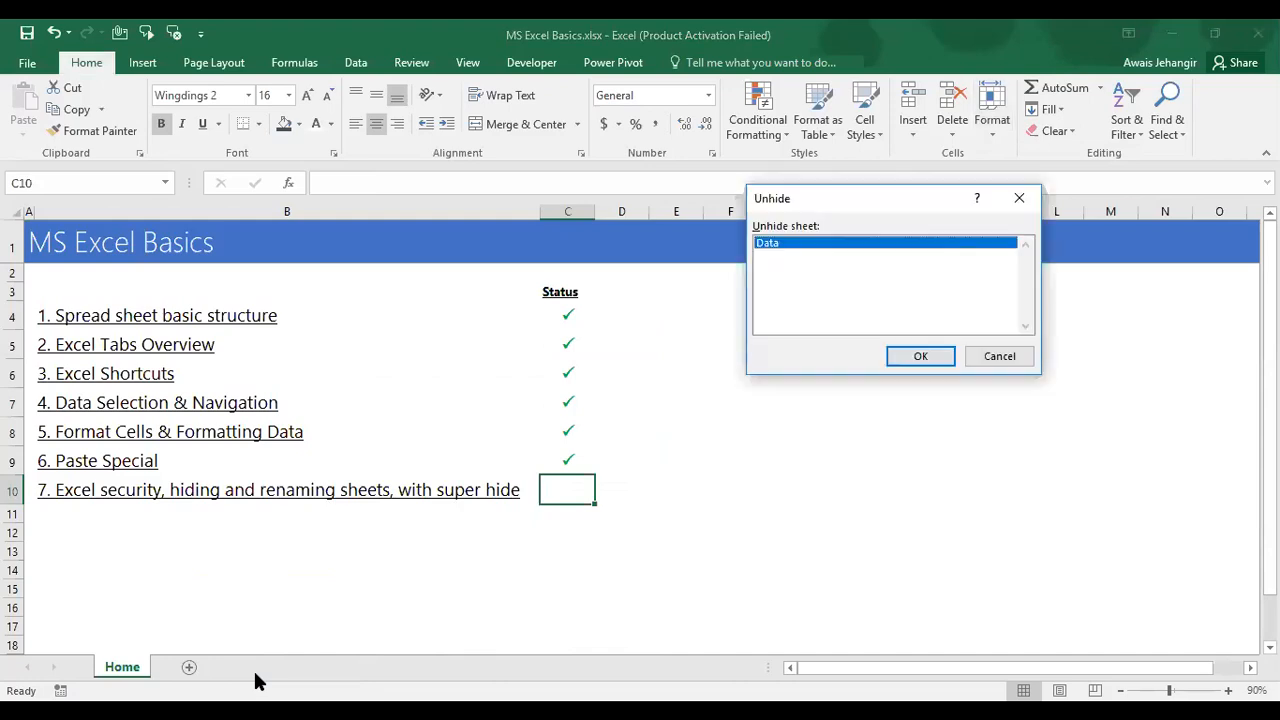
pyautogui.press('Return')
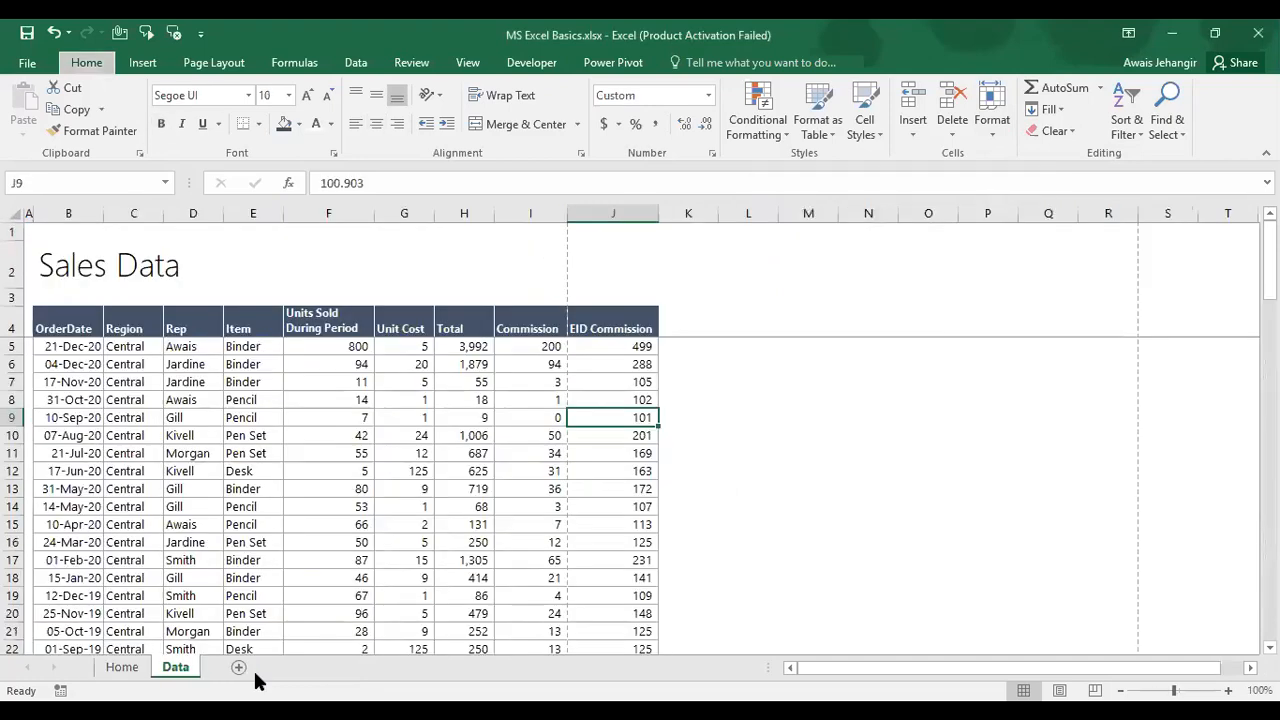
pyautogui.press('o')
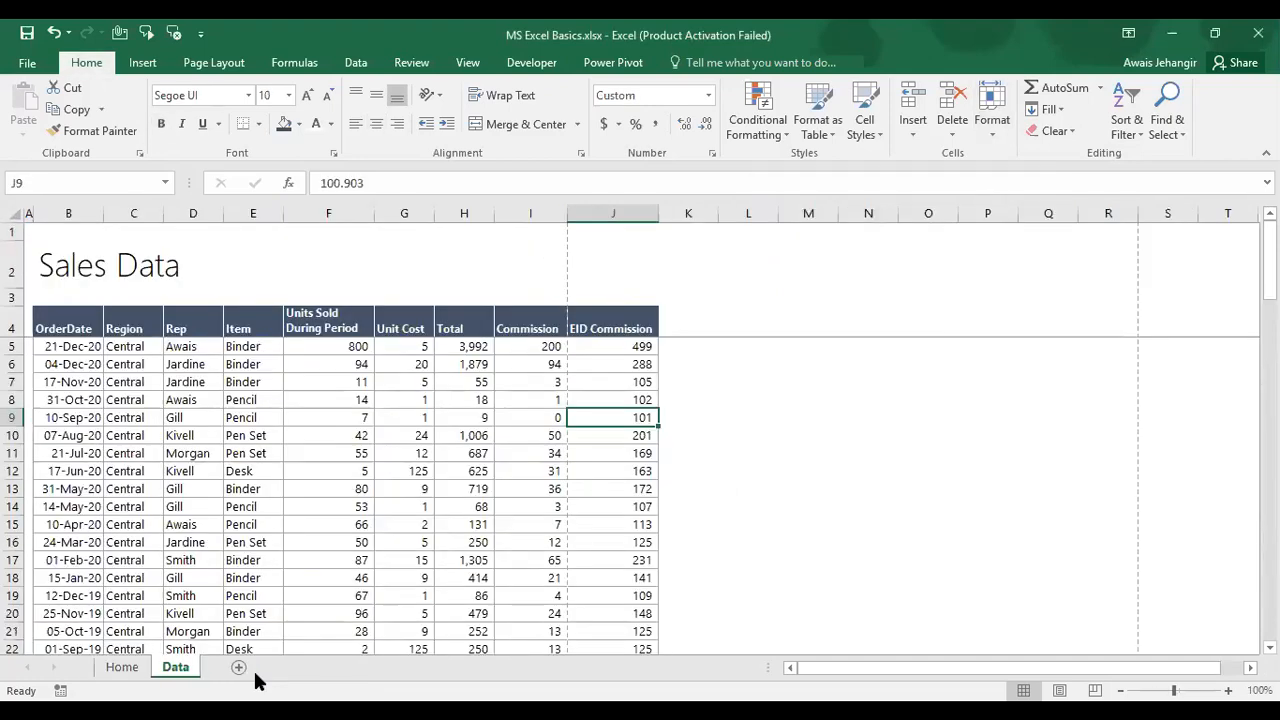
pyautogui.press('alt')
pyautogui.press('alt')
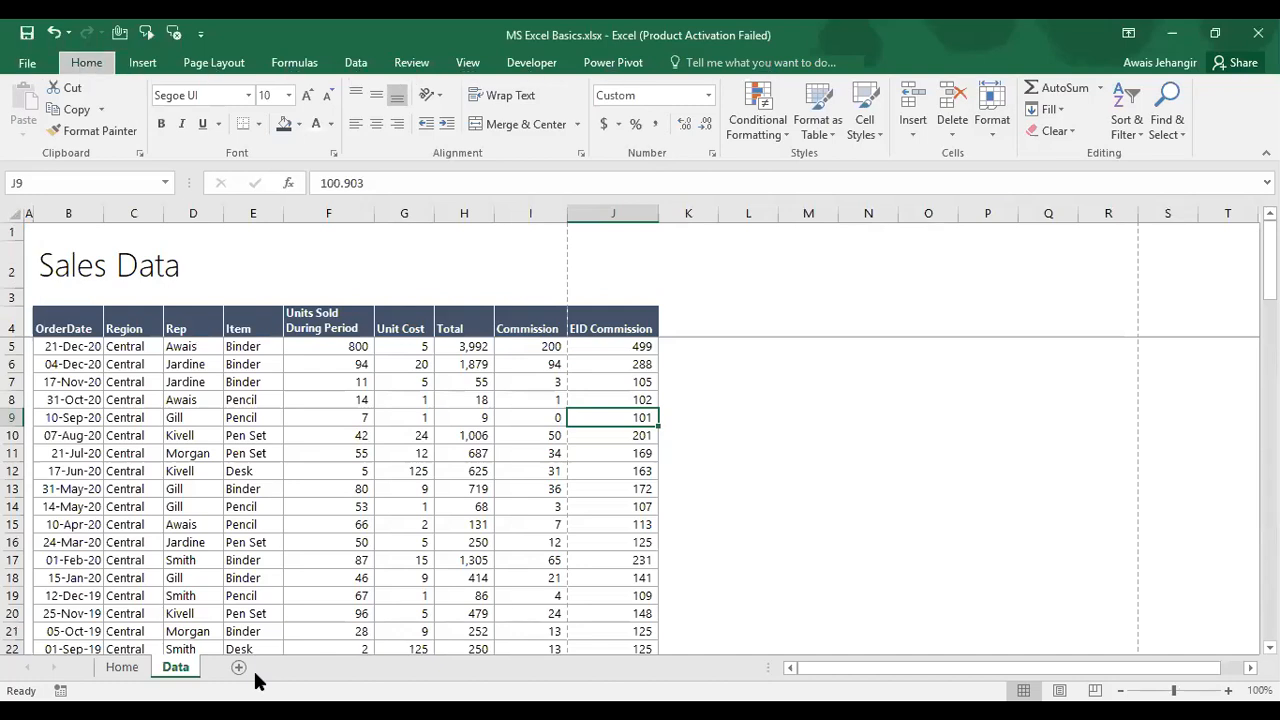
pyautogui.press('alt')
pyautogui.press('h')
pyautogui.press('o')
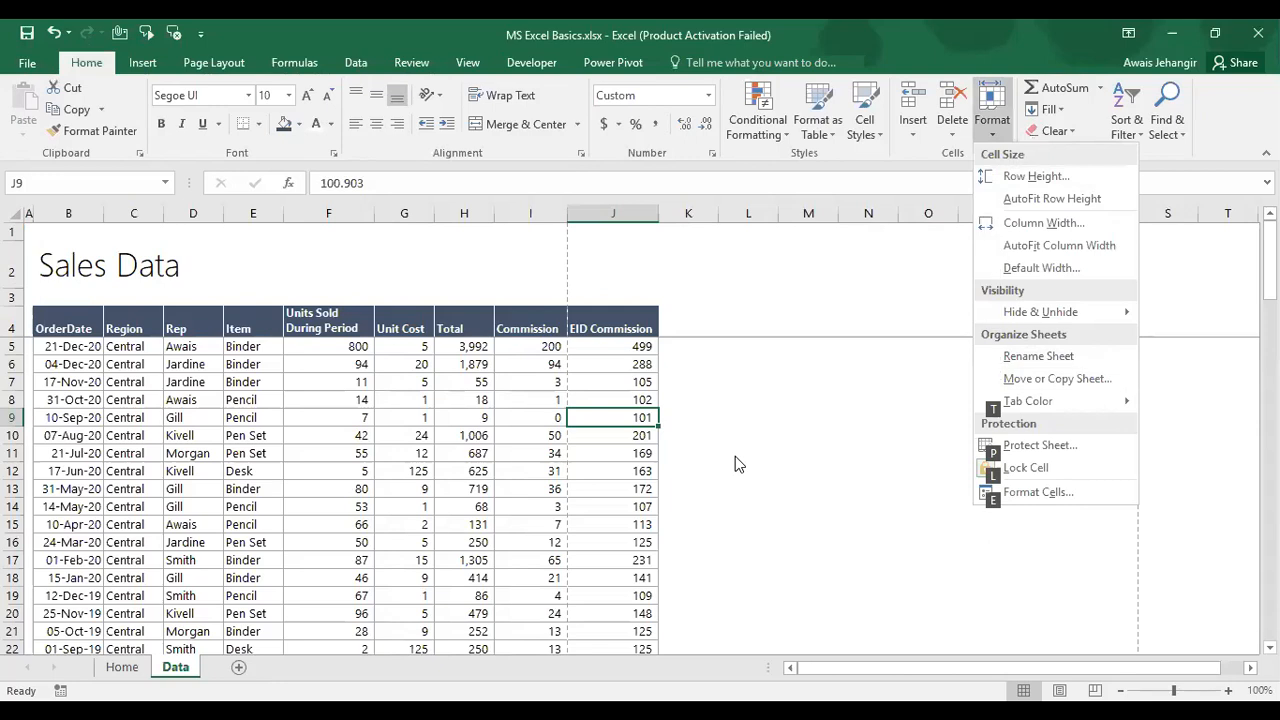
pyautogui.press('Escape')
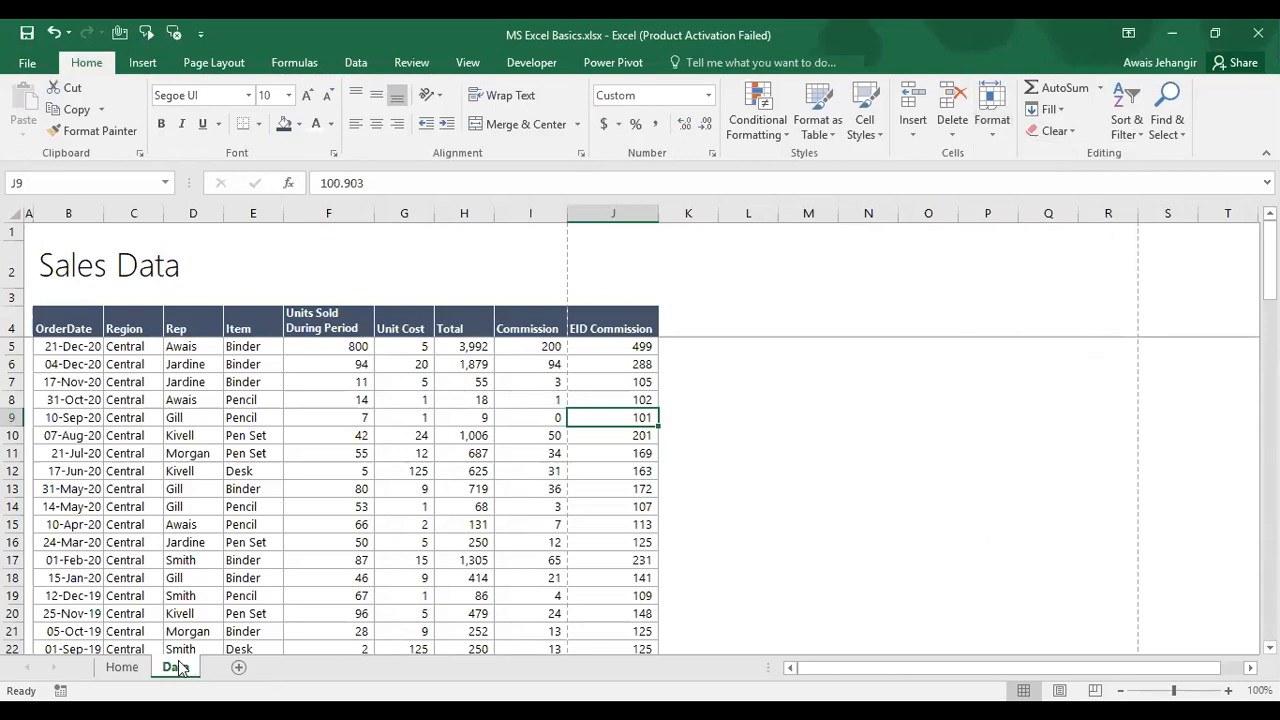
# Step: Give the Data sheet tab a green theme colour and return to Home
pyautogui.rightClick(178, 668)
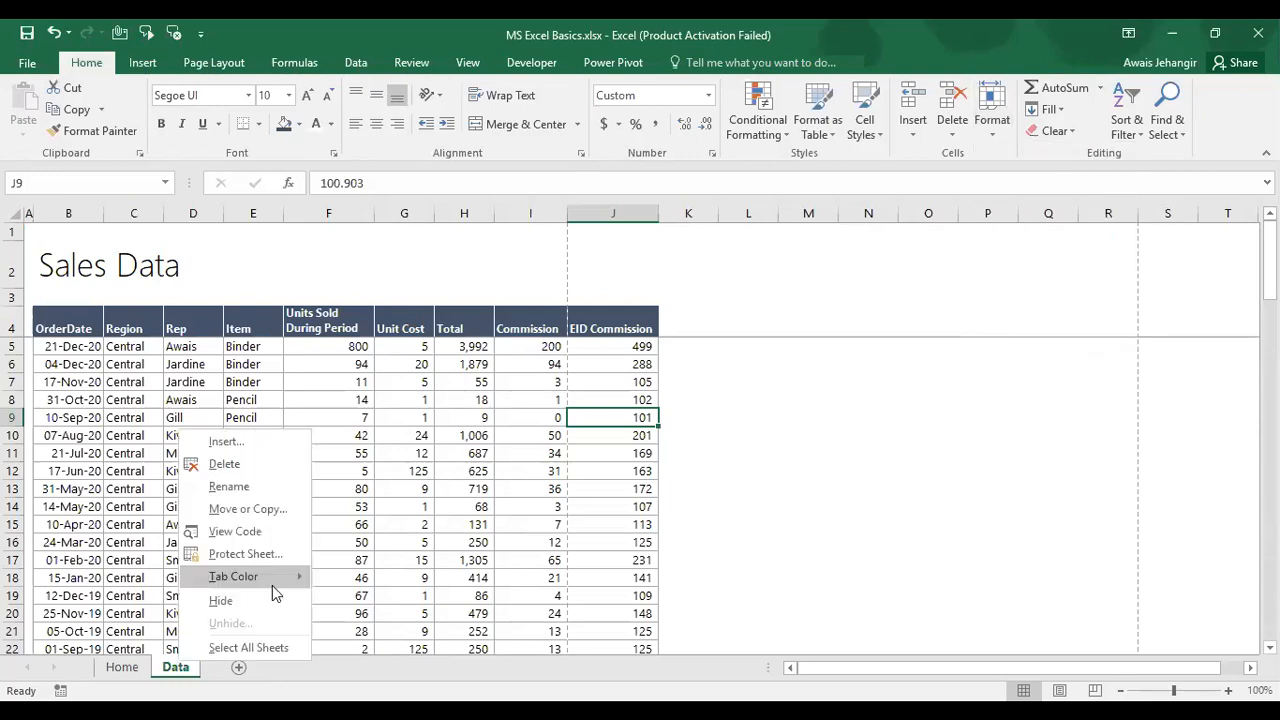
pyautogui.moveTo(272, 580)
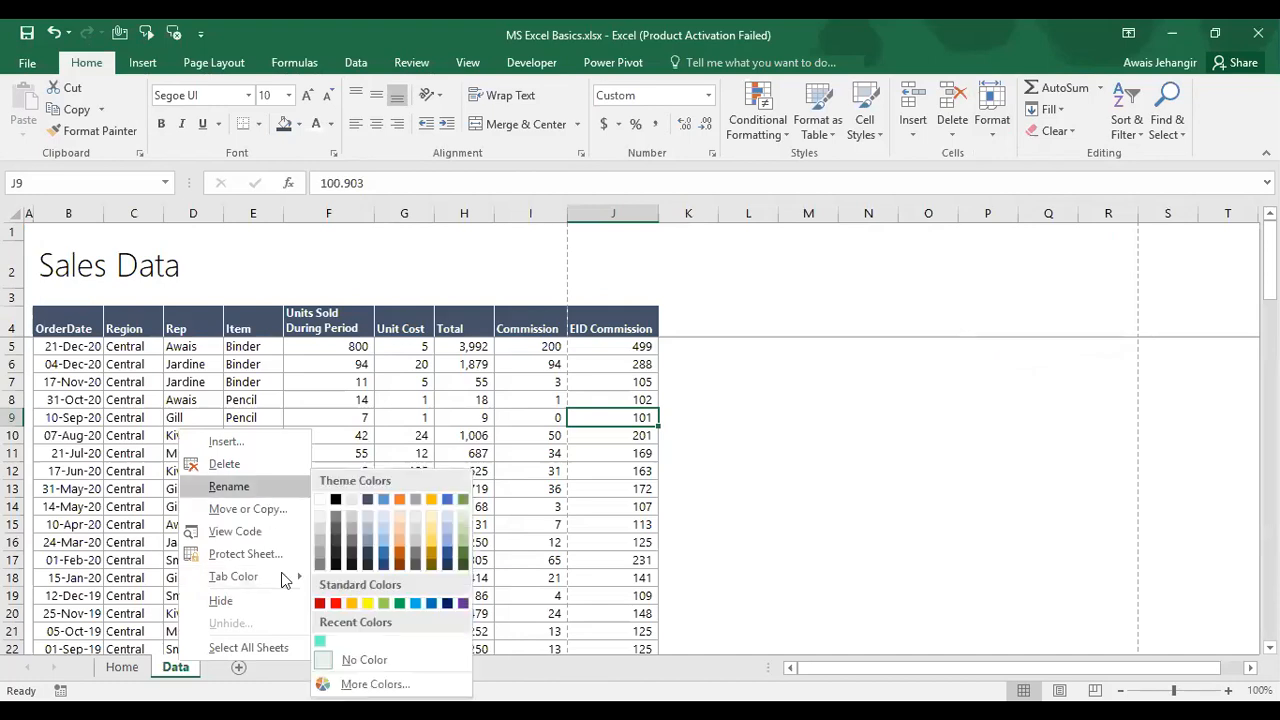
pyautogui.click(465, 568)
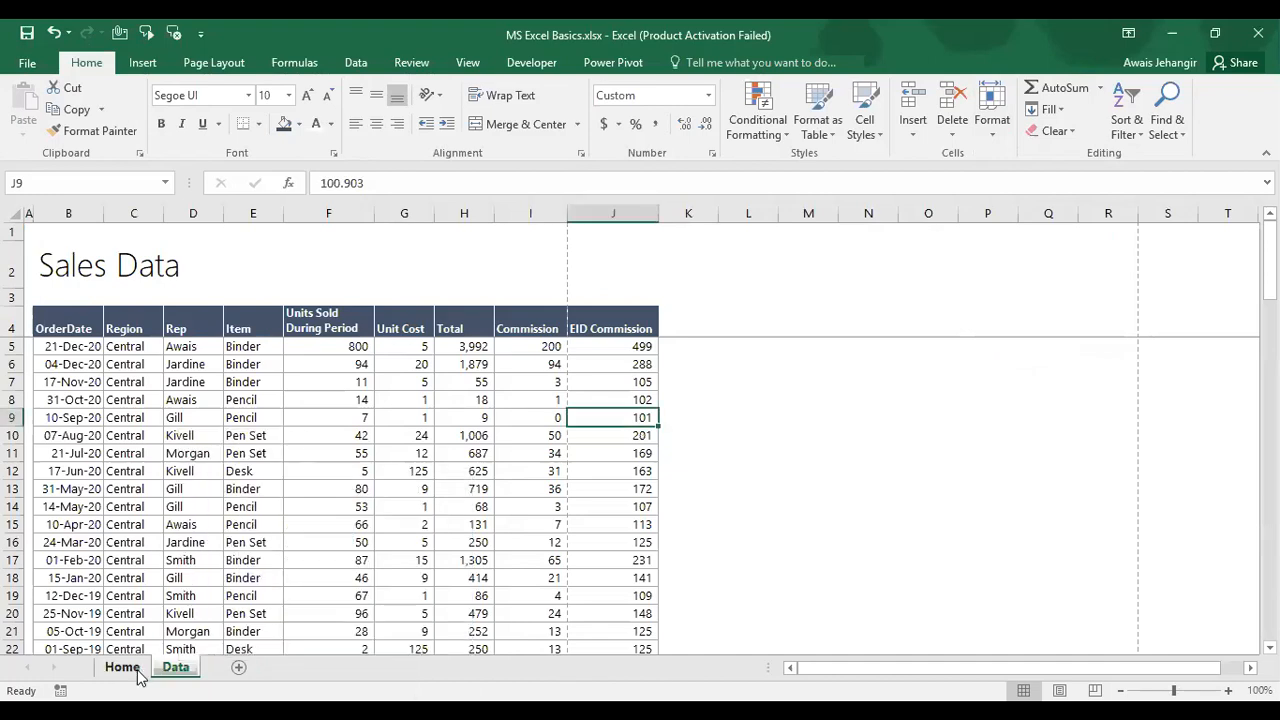
pyautogui.click(122, 667)
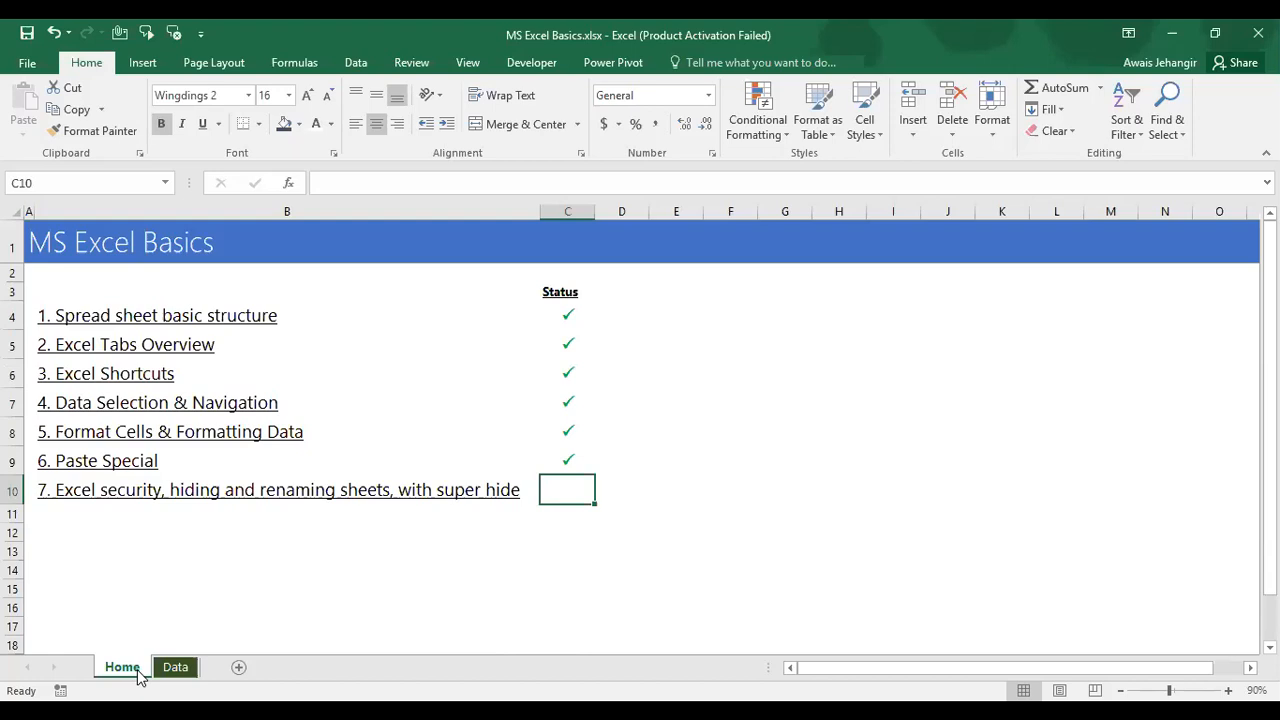
# Step: Hide the Data sheet again, then restore it through the Unhide dialog
pyautogui.click(176, 668)
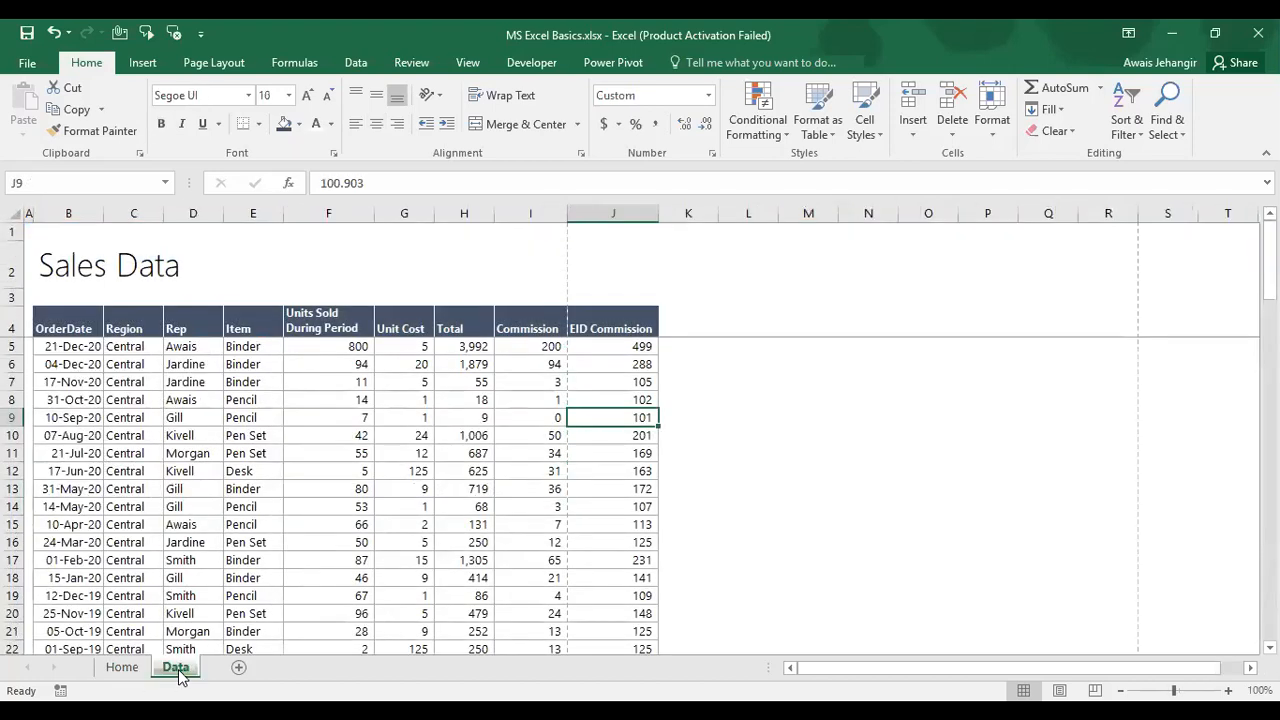
pyautogui.rightClick(180, 669)
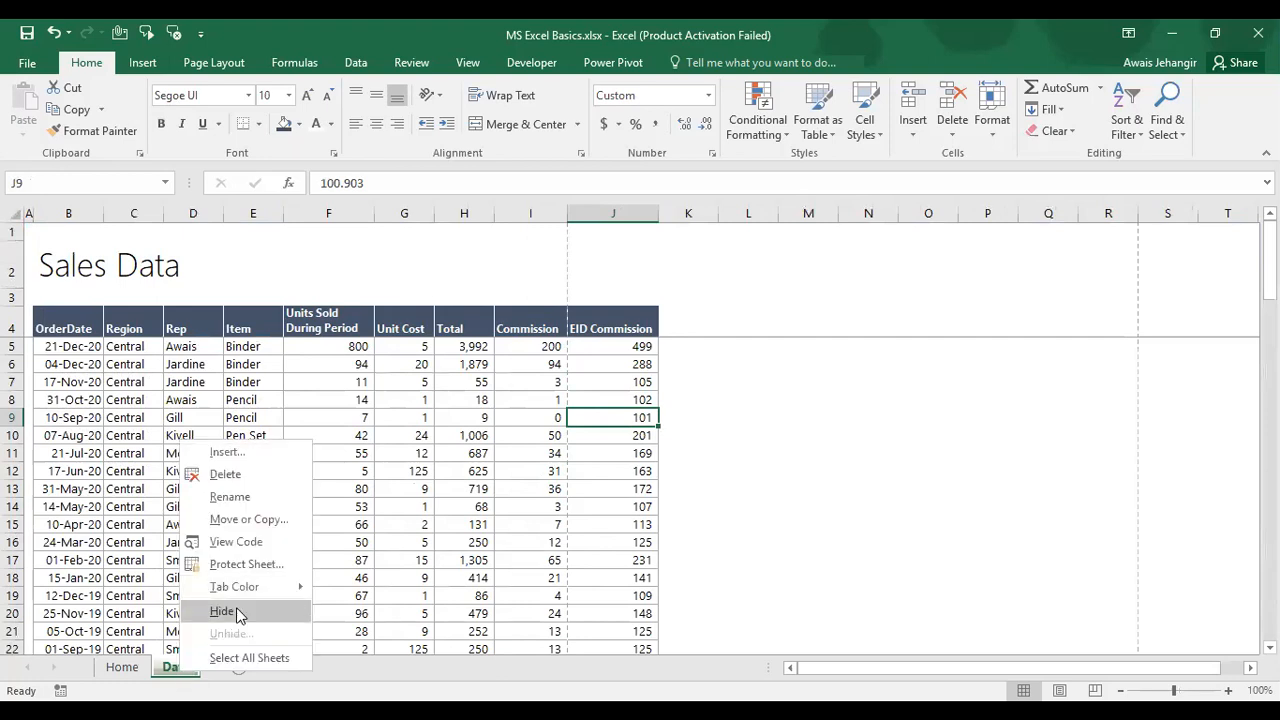
pyautogui.click(236, 610)
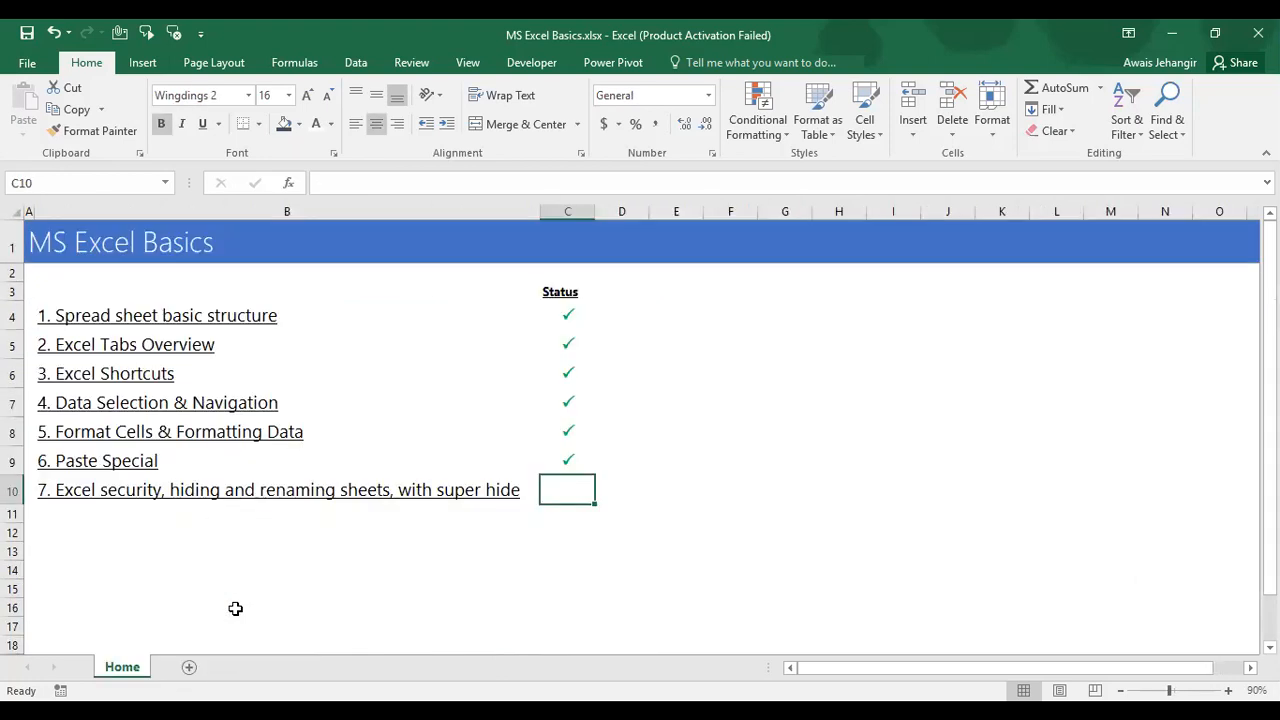
pyautogui.rightClick(118, 676)
pyautogui.click(166, 637)
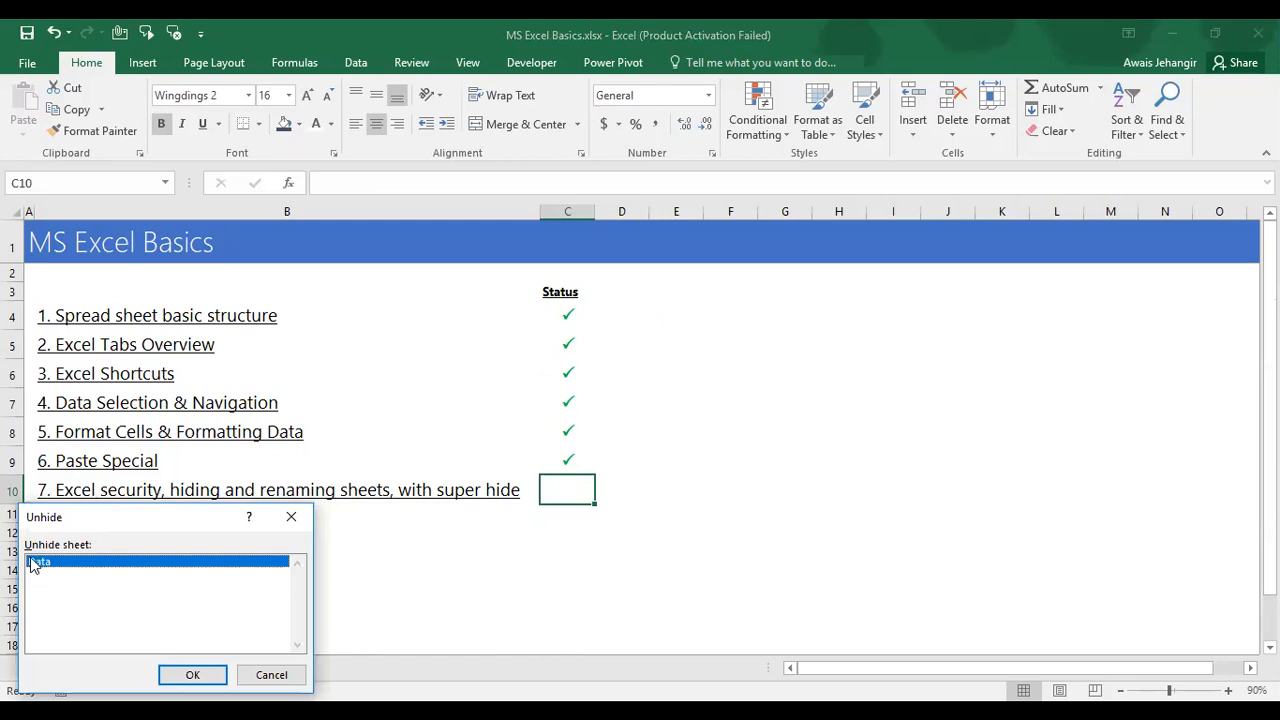
pyautogui.click(193, 676)
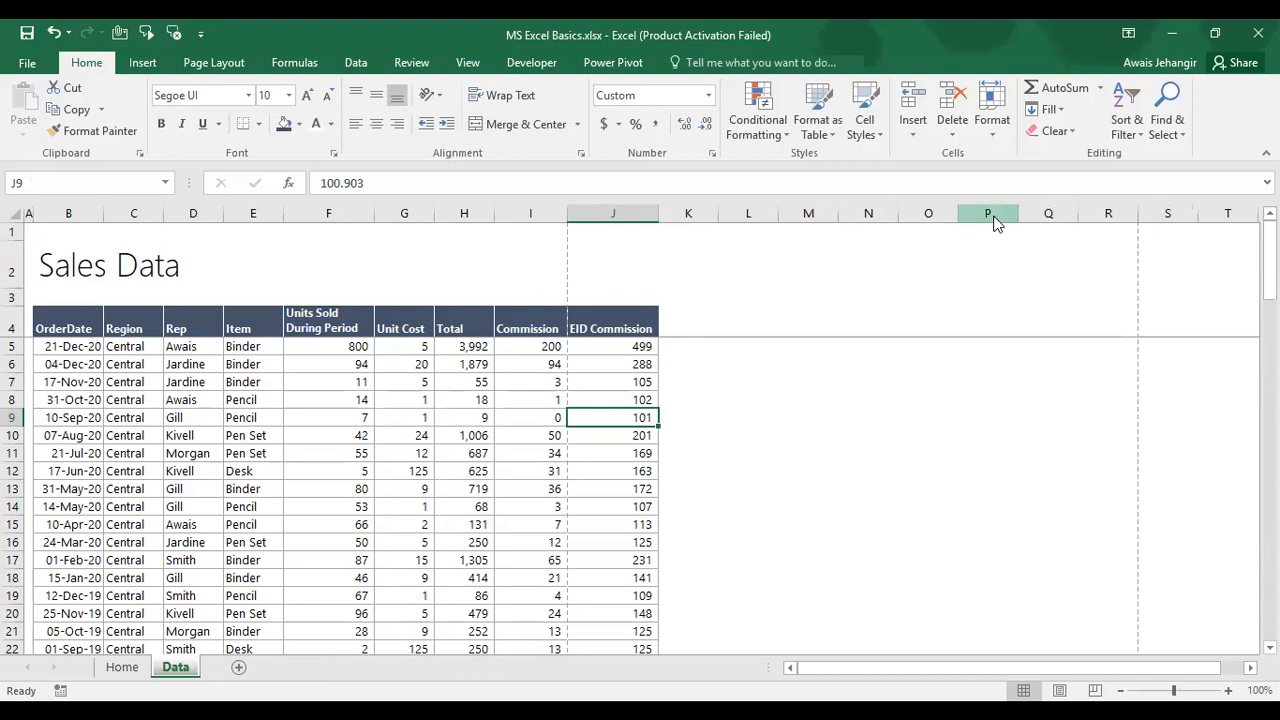
pyautogui.hotkey('alt', 'F11')
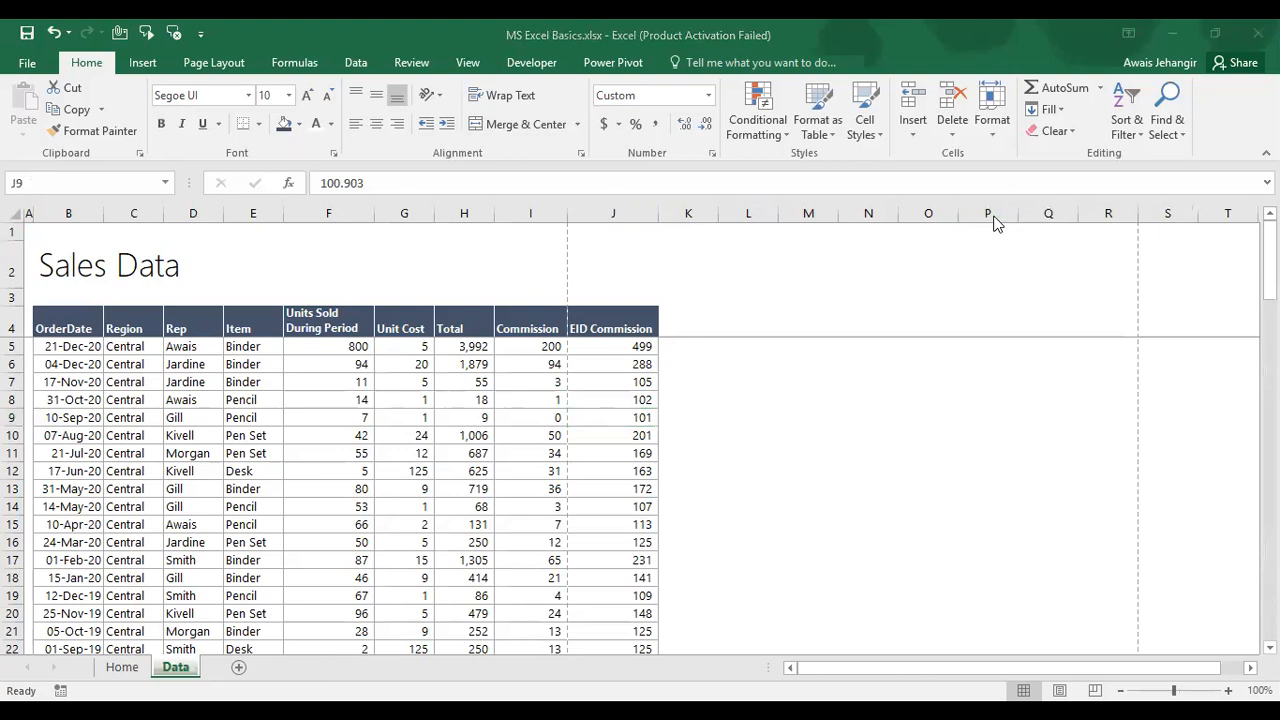
# Step: In the VBA editor, set Sheet2 (Data) Visible to 2 - xlSheetVeryHidden, leaving only Home
pyautogui.click(307, 521)
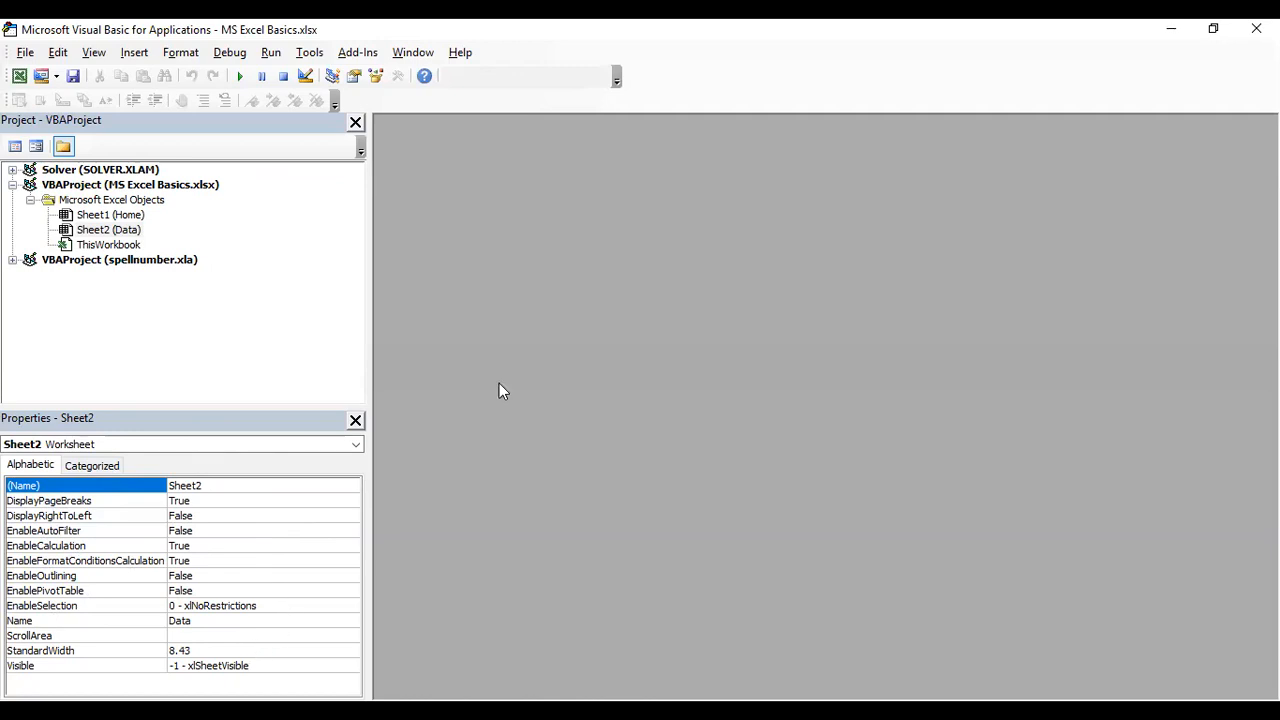
pyautogui.click(1256, 28)
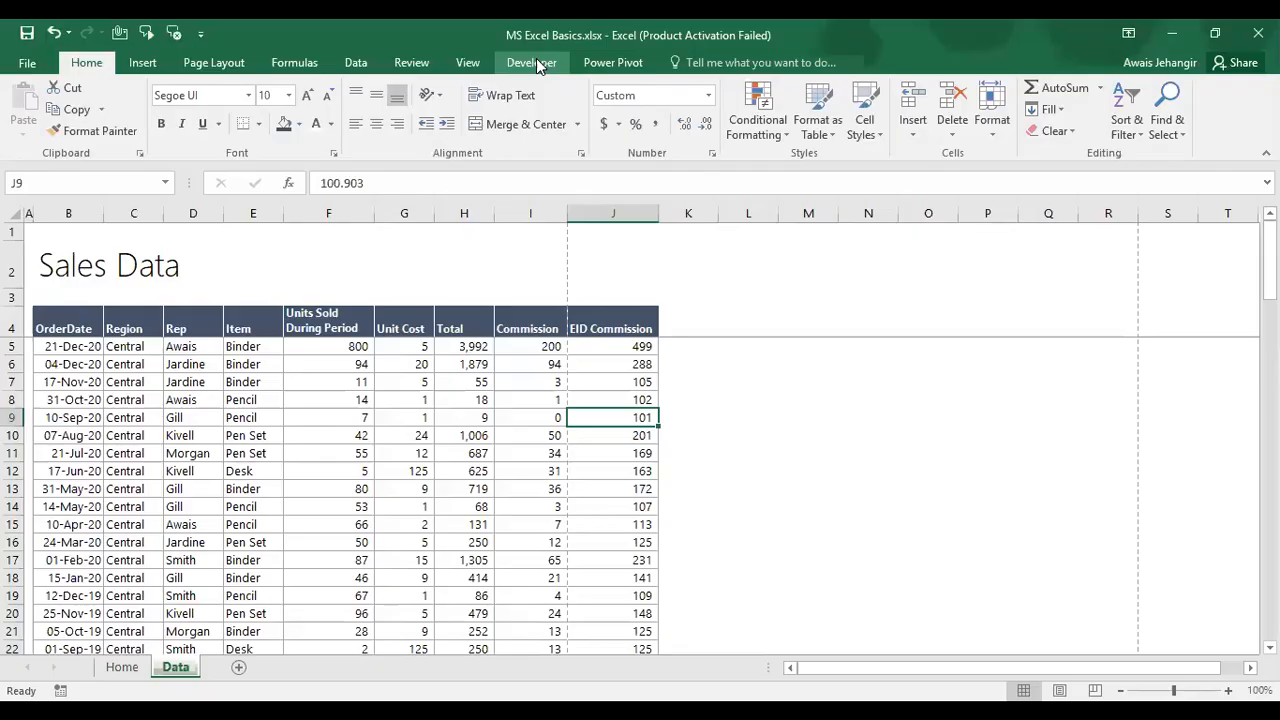
pyautogui.click(536, 60)
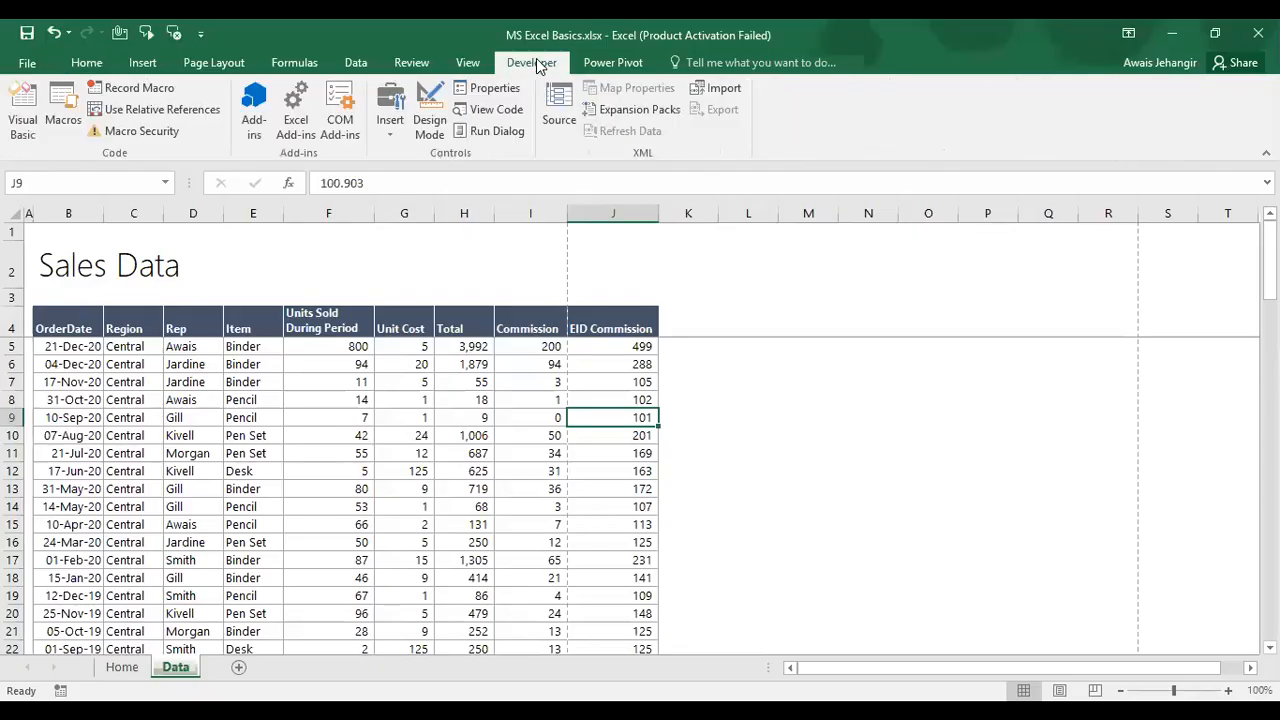
pyautogui.click(22, 110)
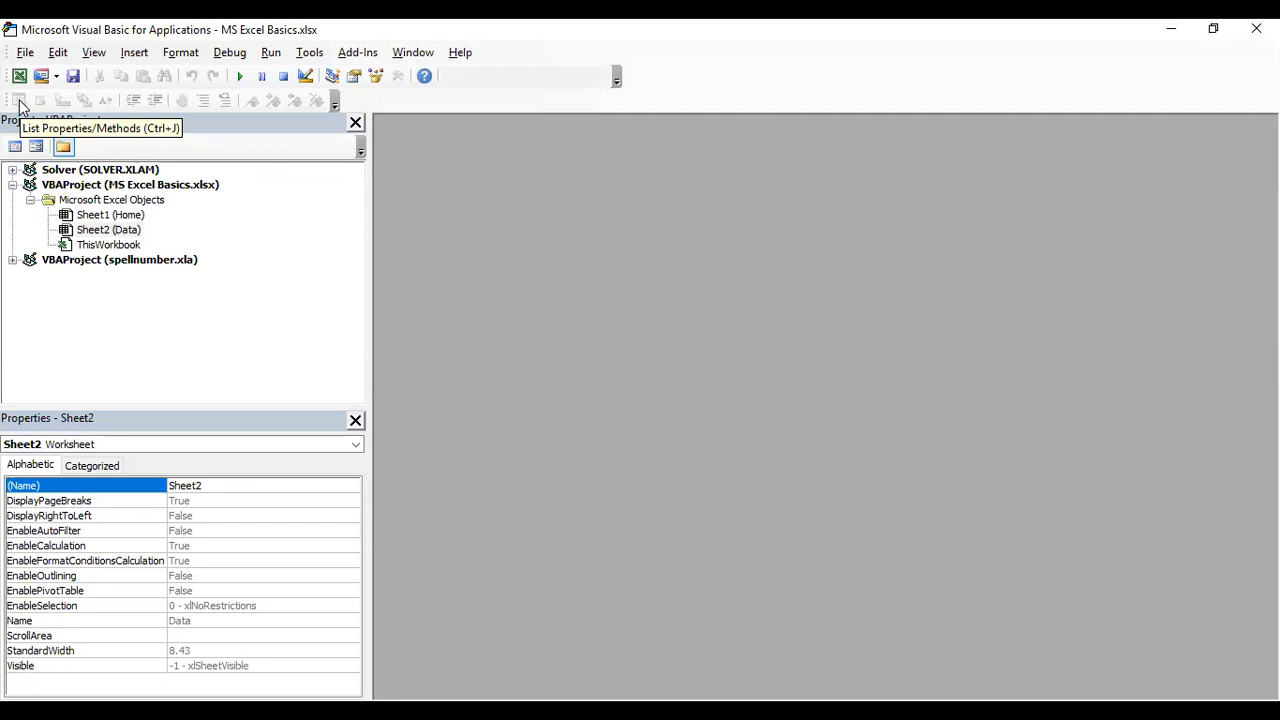
pyautogui.click(57, 77)
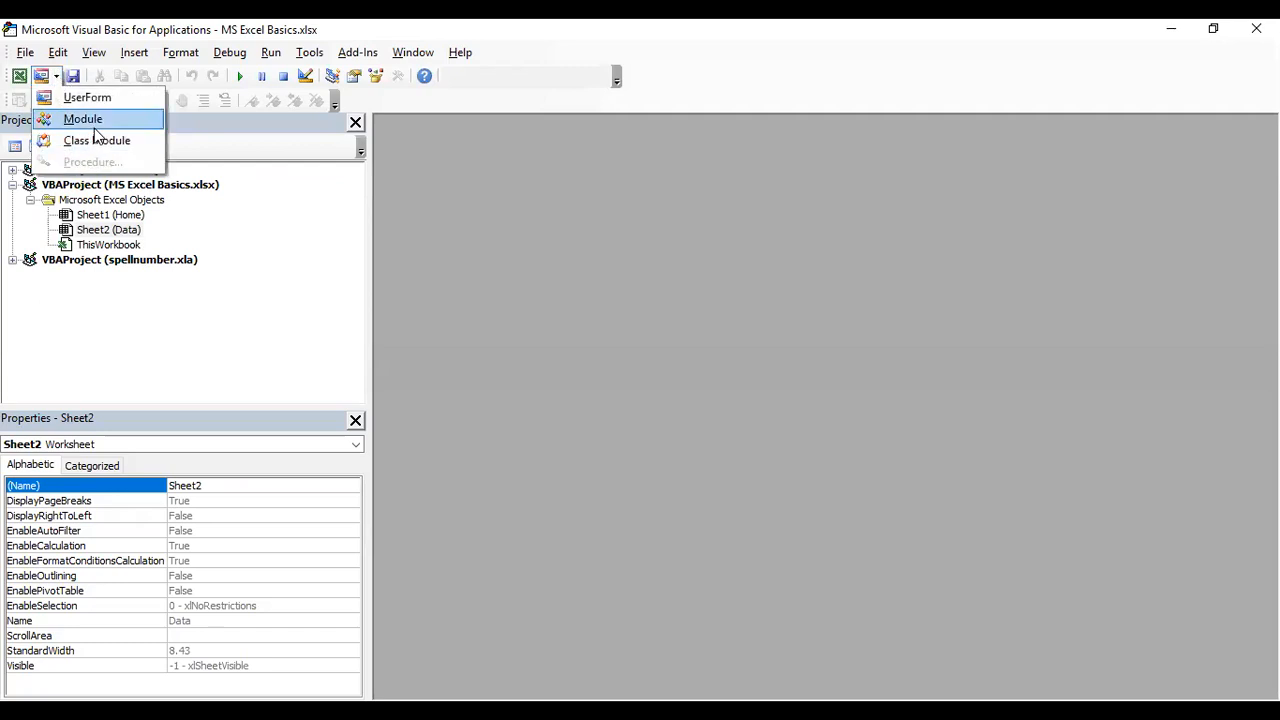
pyautogui.click(253, 275)
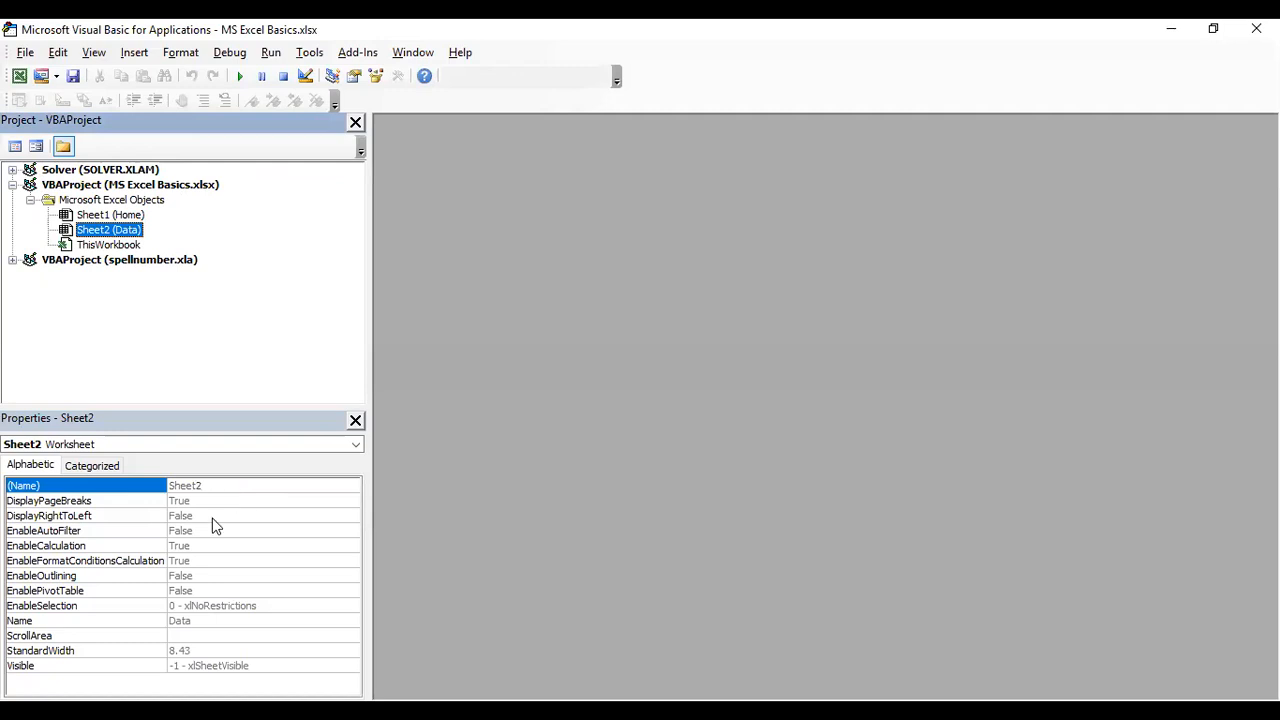
pyautogui.click(76, 667)
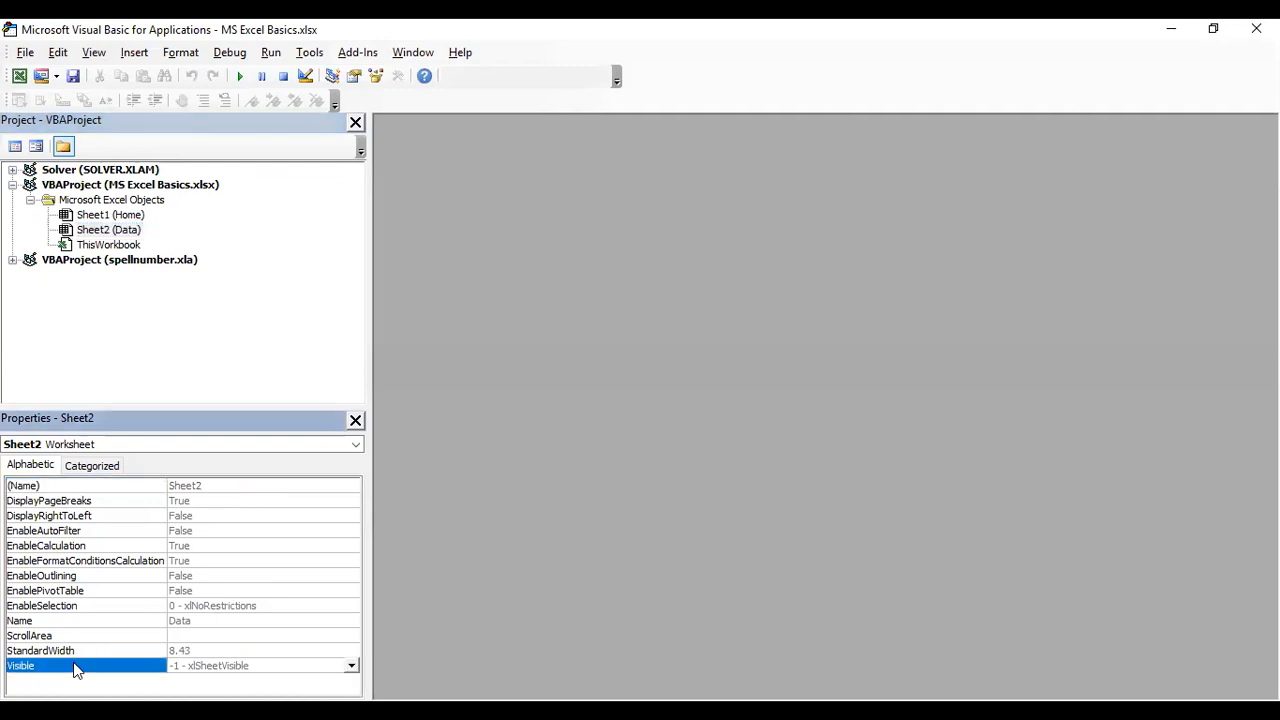
pyautogui.click(351, 667)
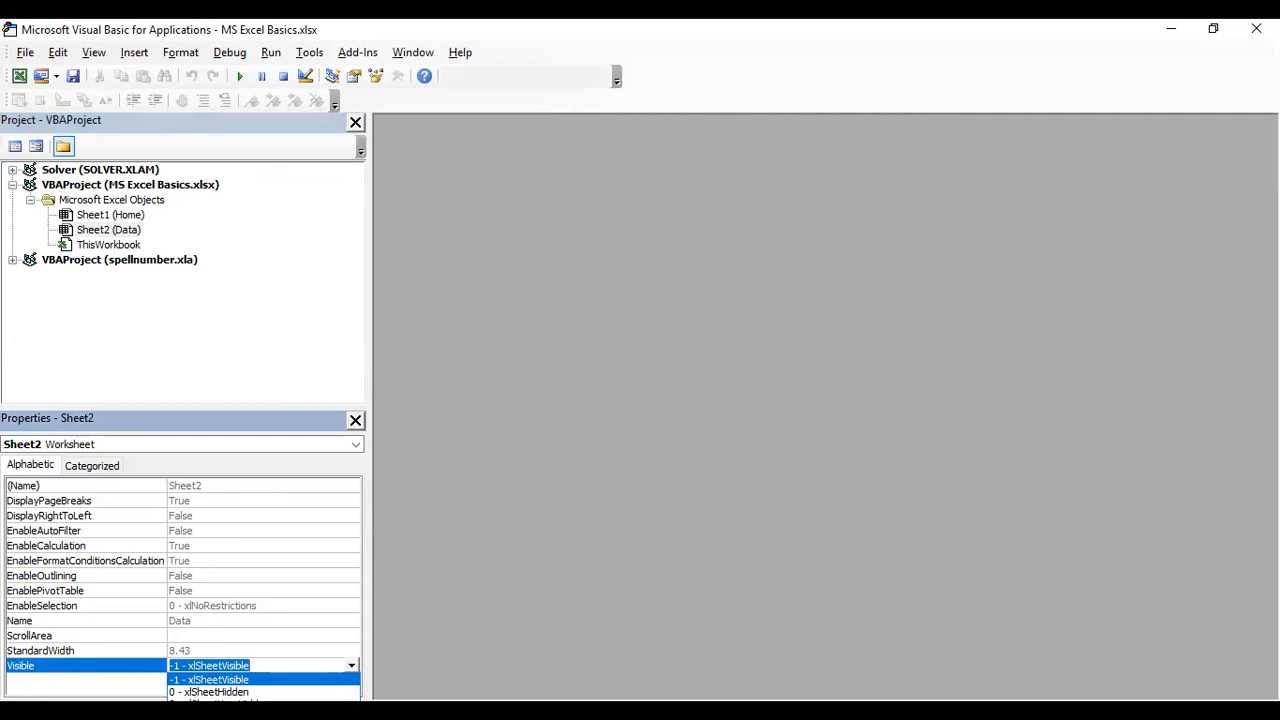
pyautogui.click(1256, 28)
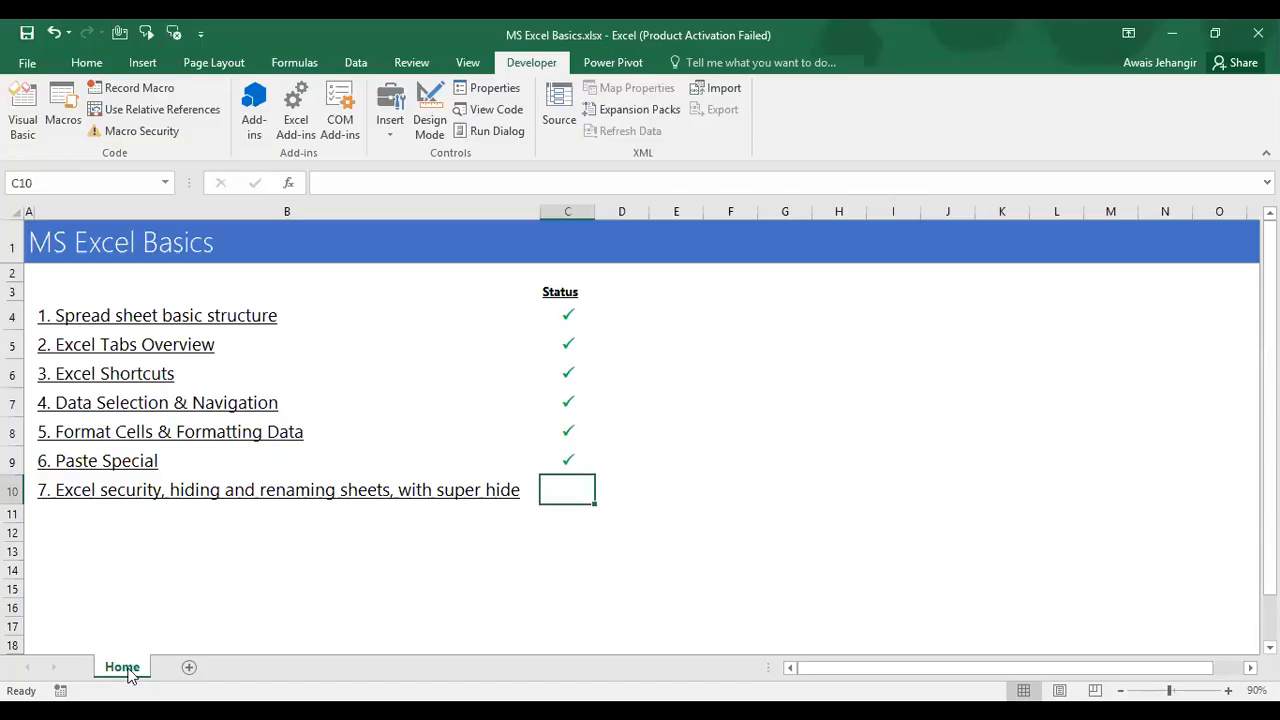
# Step: Add a new sheet and rename it 'Test'
pyautogui.rightClick(128, 674)
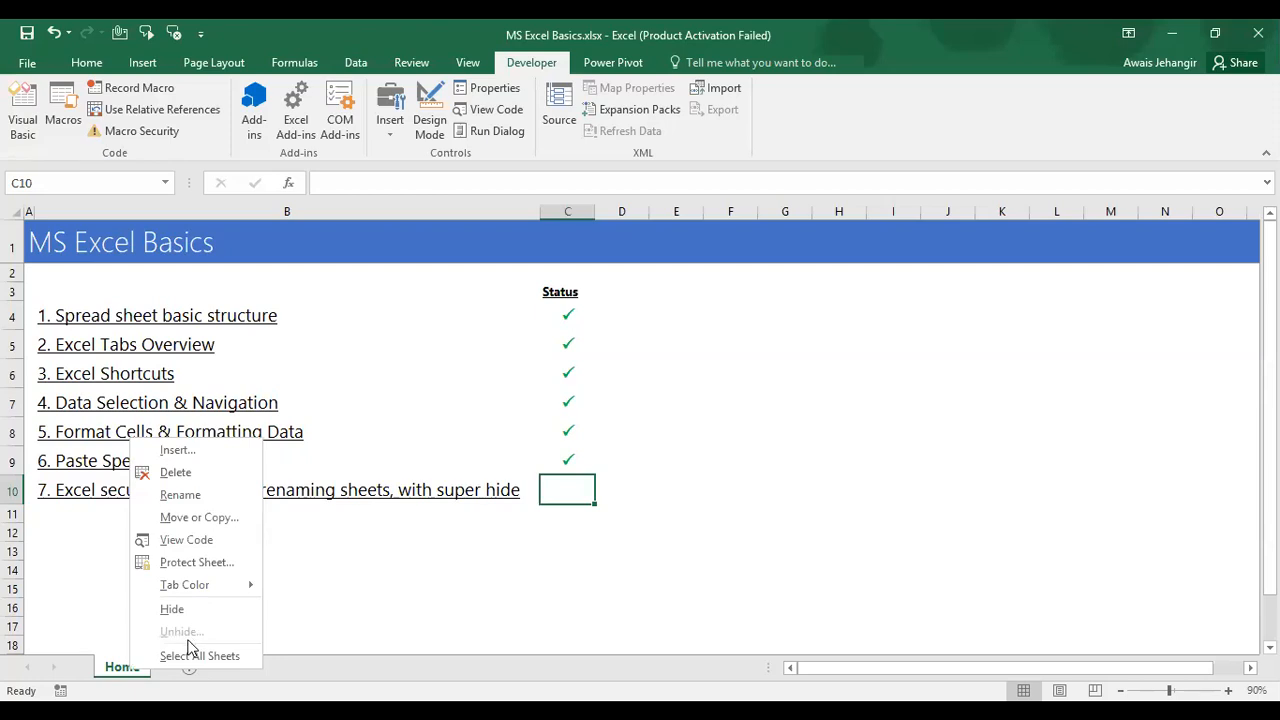
pyautogui.click(186, 673)
pyautogui.click(188, 670)
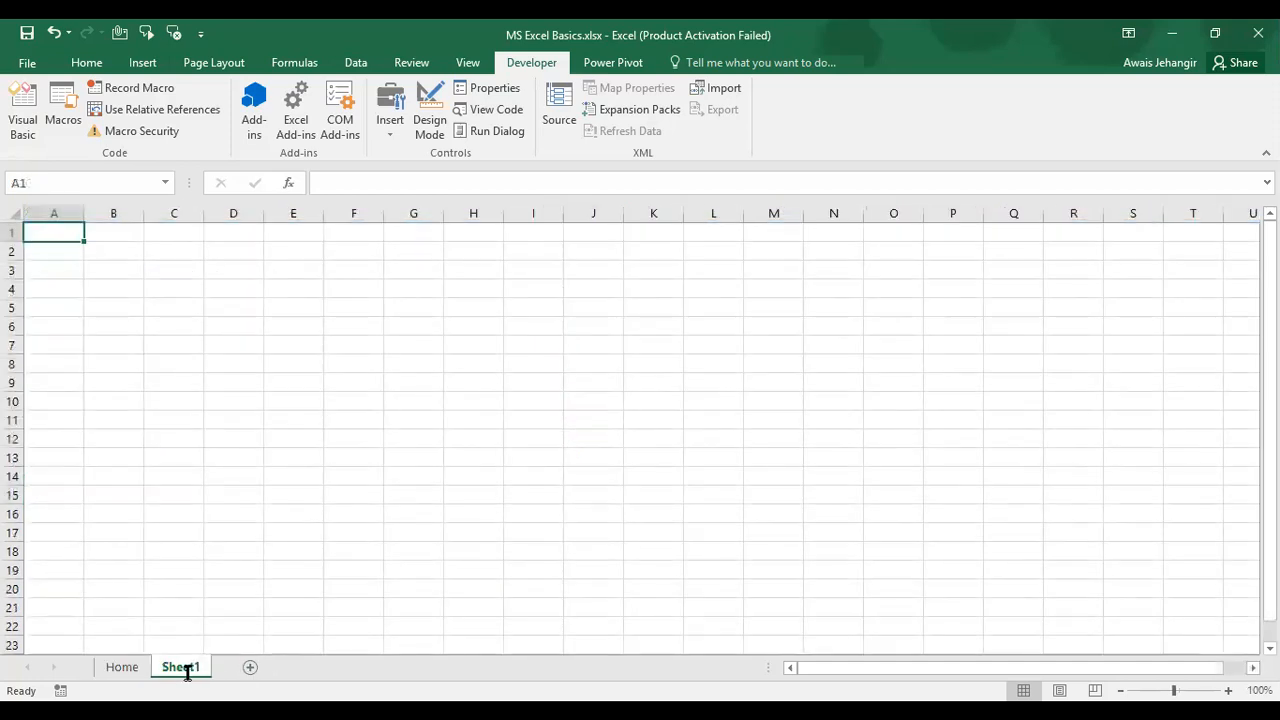
pyautogui.doubleClick(186, 674)
pyautogui.write('Te')
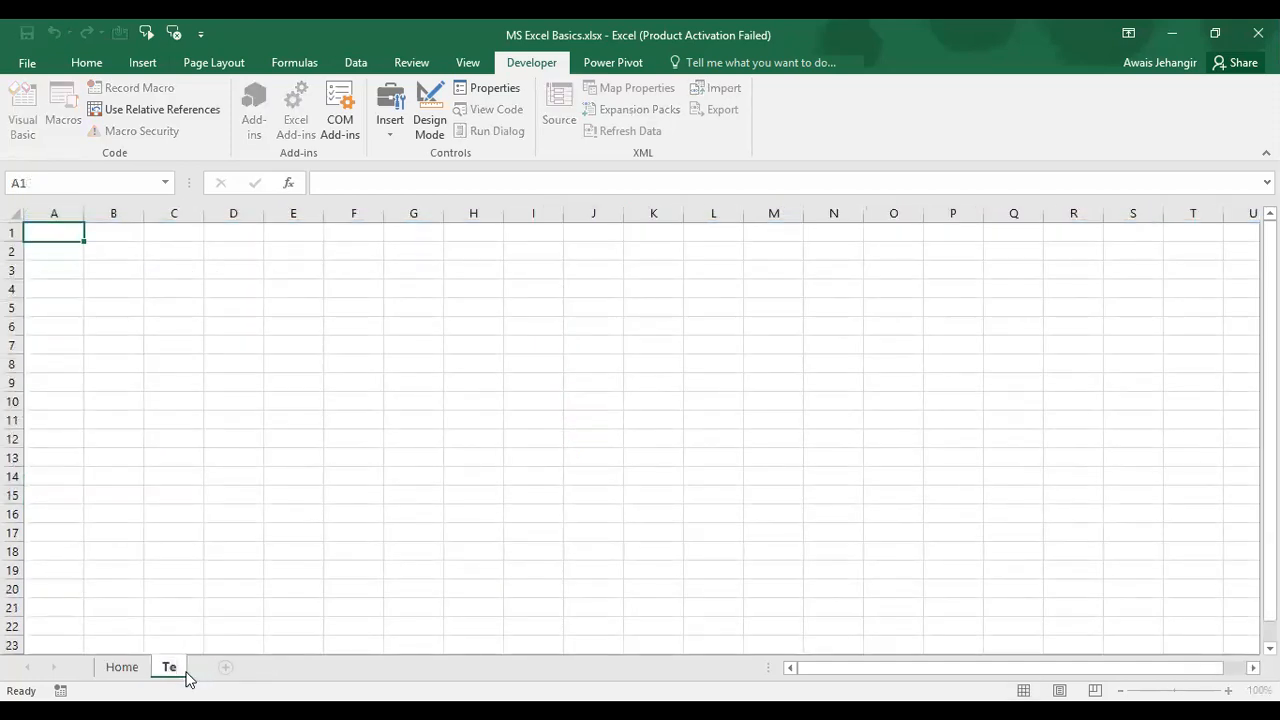
pyautogui.write('st')
pyautogui.press('Return')
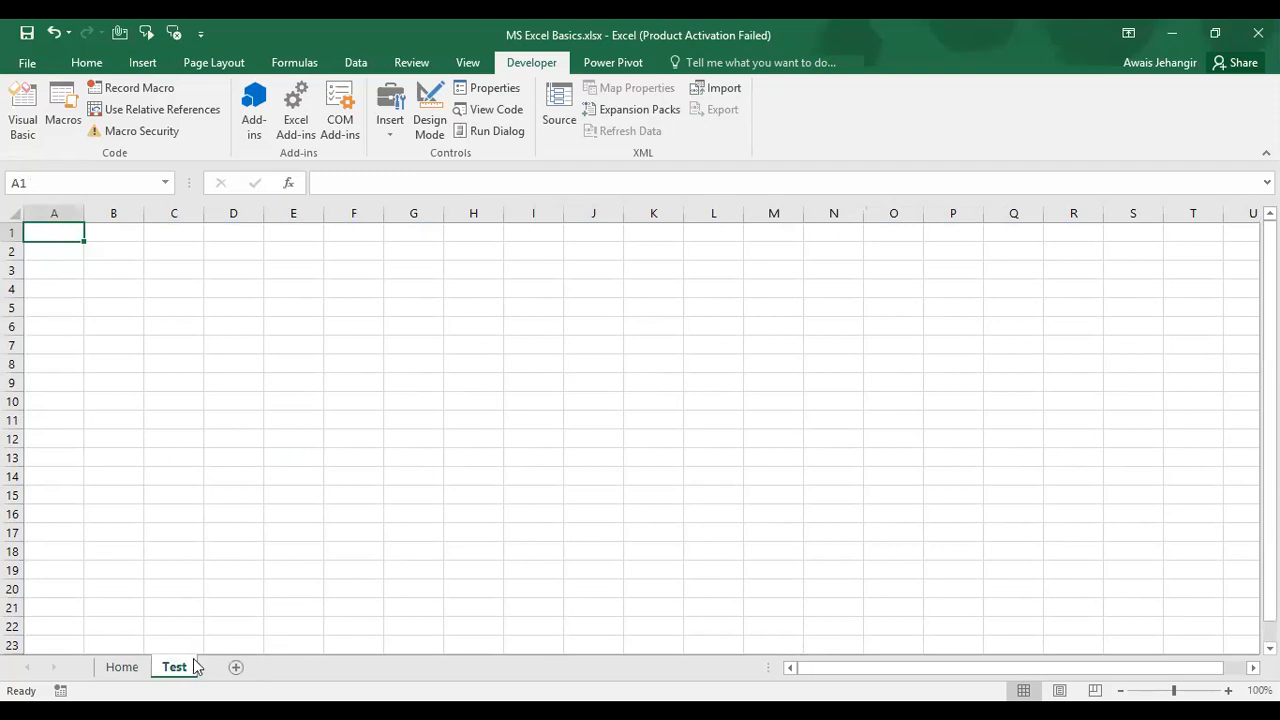
# Step: Hide the Test sheet and check the Unhide list offers only Test, not Data
pyautogui.rightClick(193, 672)
pyautogui.click(257, 609)
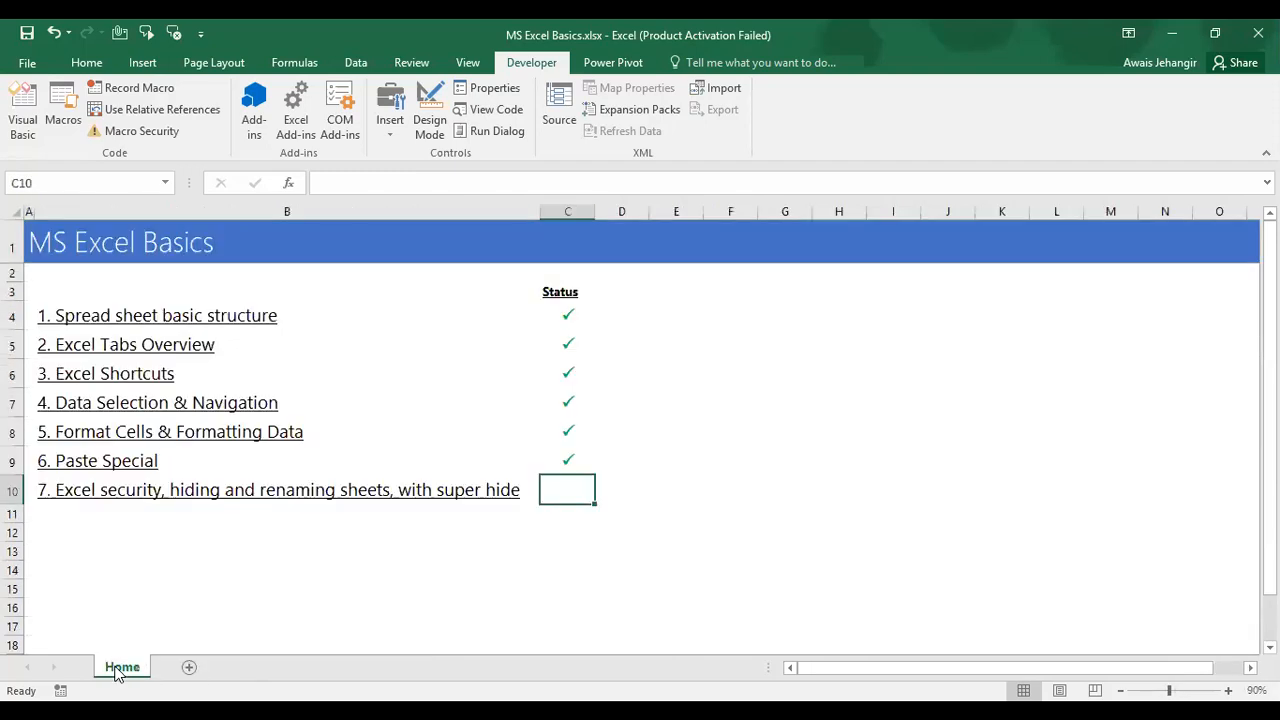
pyautogui.rightClick(117, 672)
pyautogui.click(178, 628)
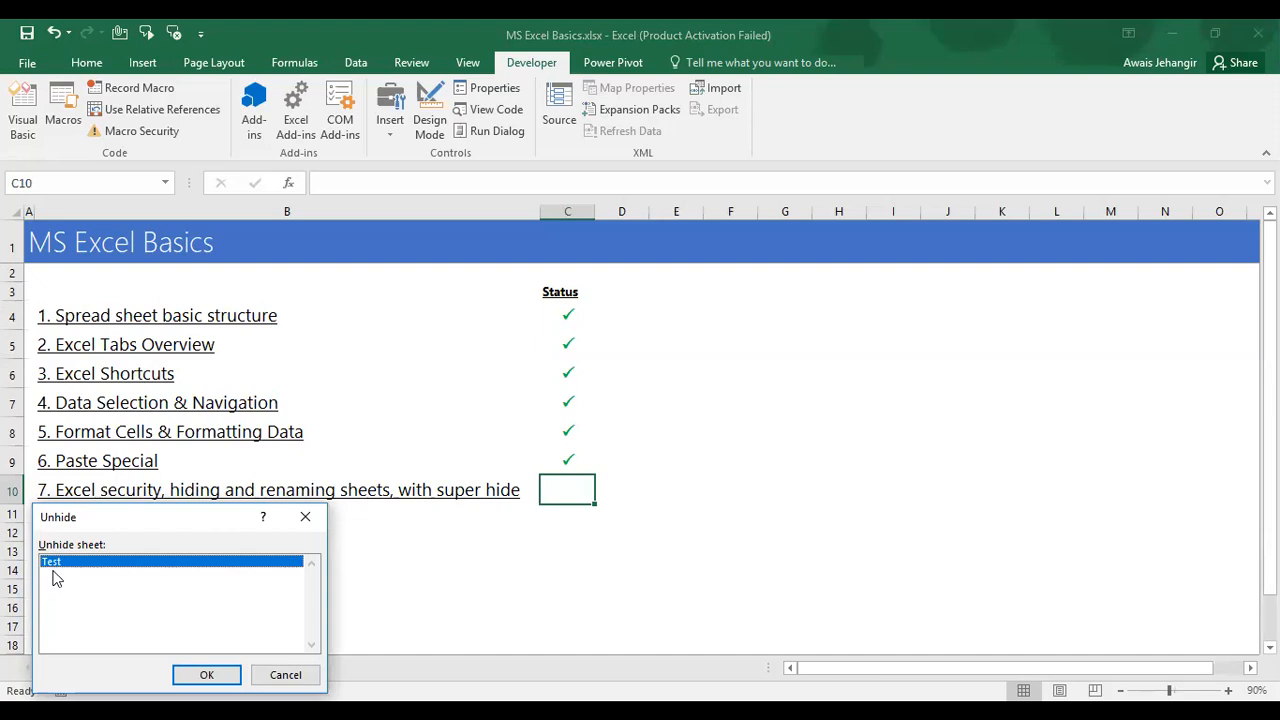
pyautogui.click(229, 670)
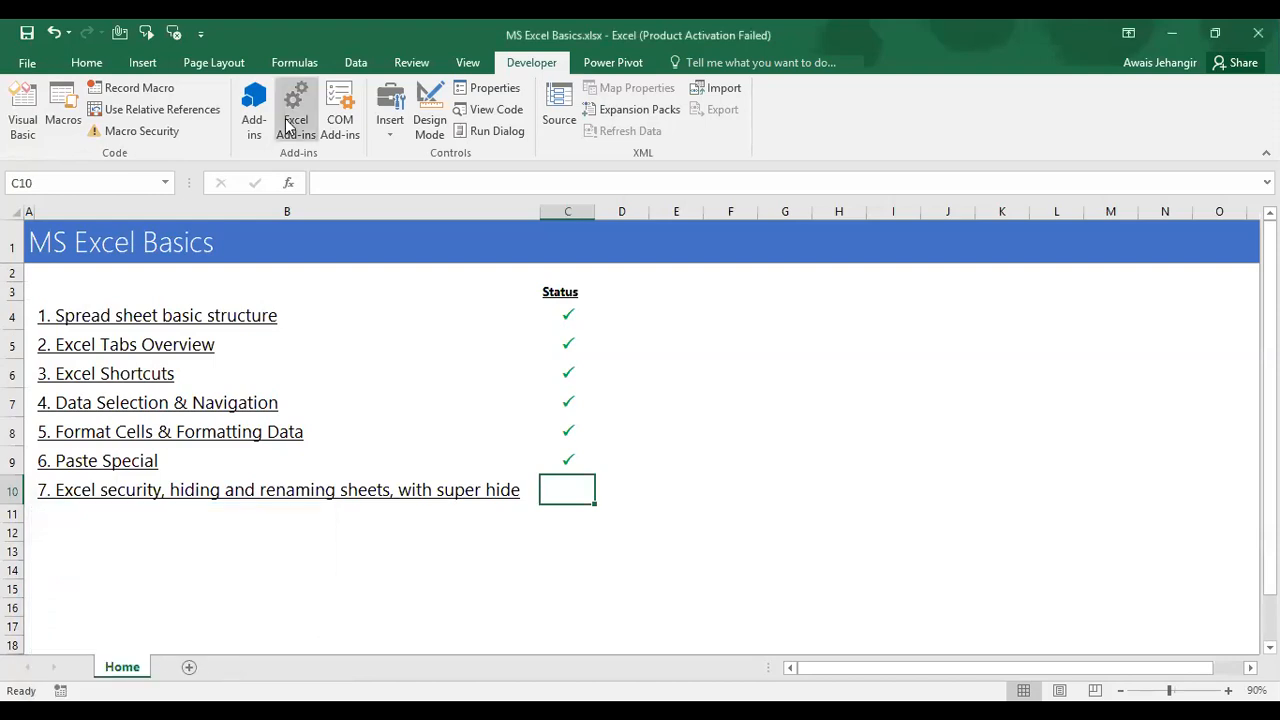
# Step: Set Sheet2 (Data) Visible to -1 - xlSheetVisible in VBA and confirm the Data tab is back
pyautogui.click(22, 118)
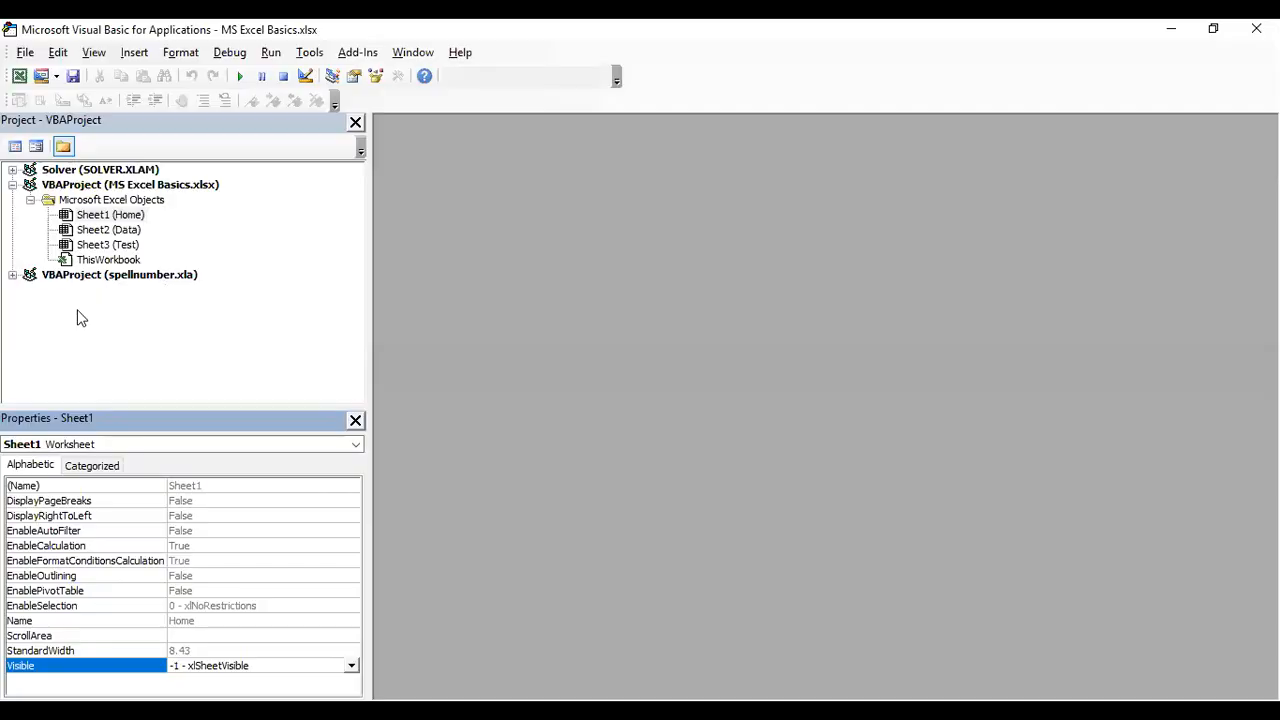
pyautogui.click(132, 222)
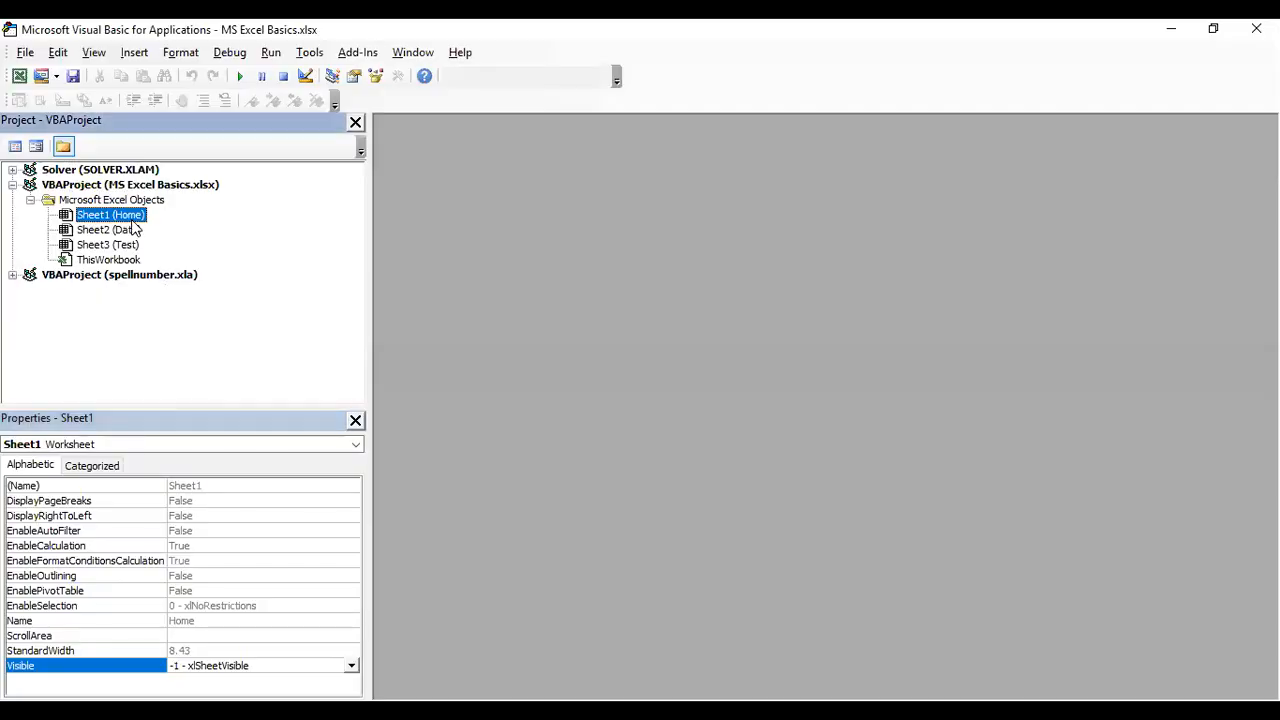
pyautogui.click(110, 230)
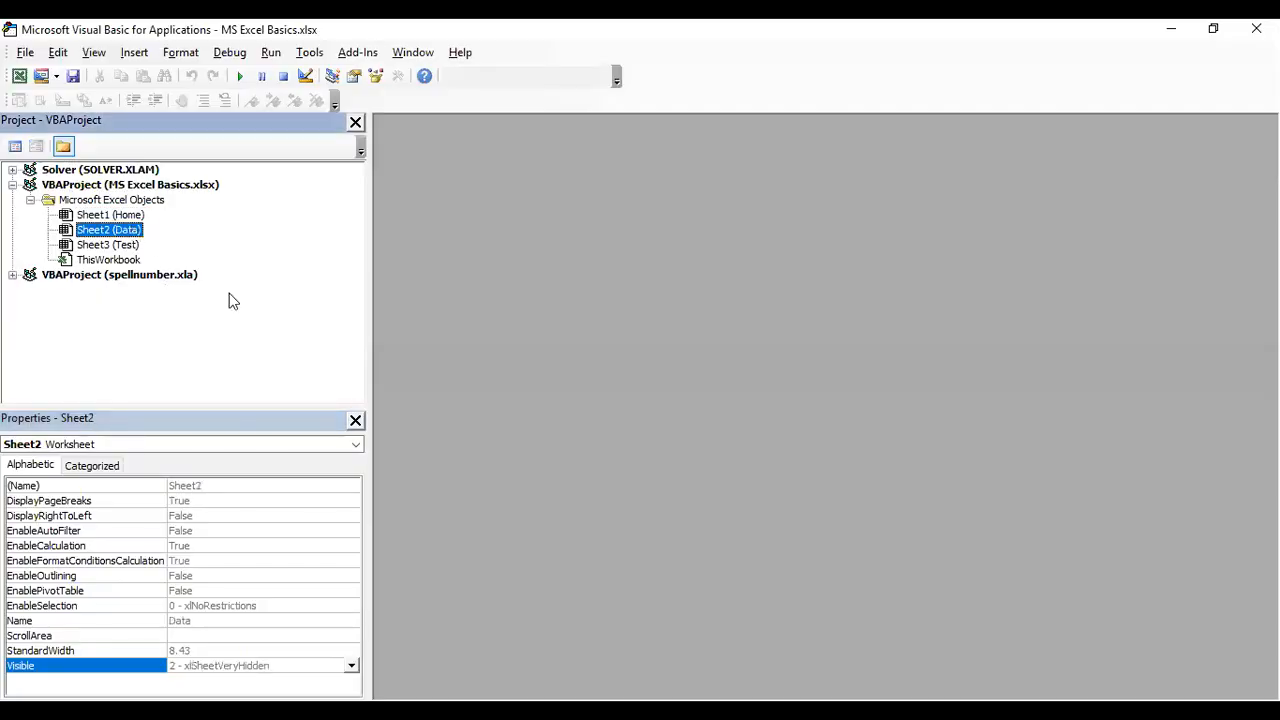
pyautogui.click(351, 665)
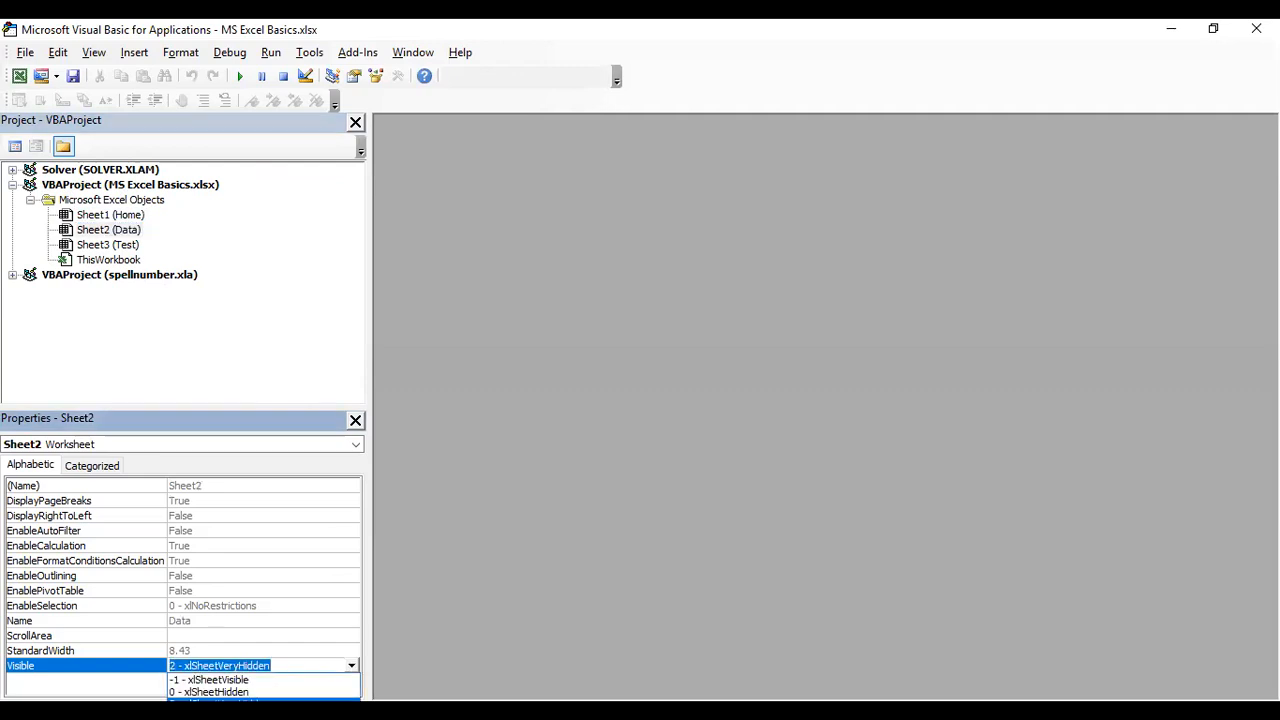
pyautogui.click(1256, 28)
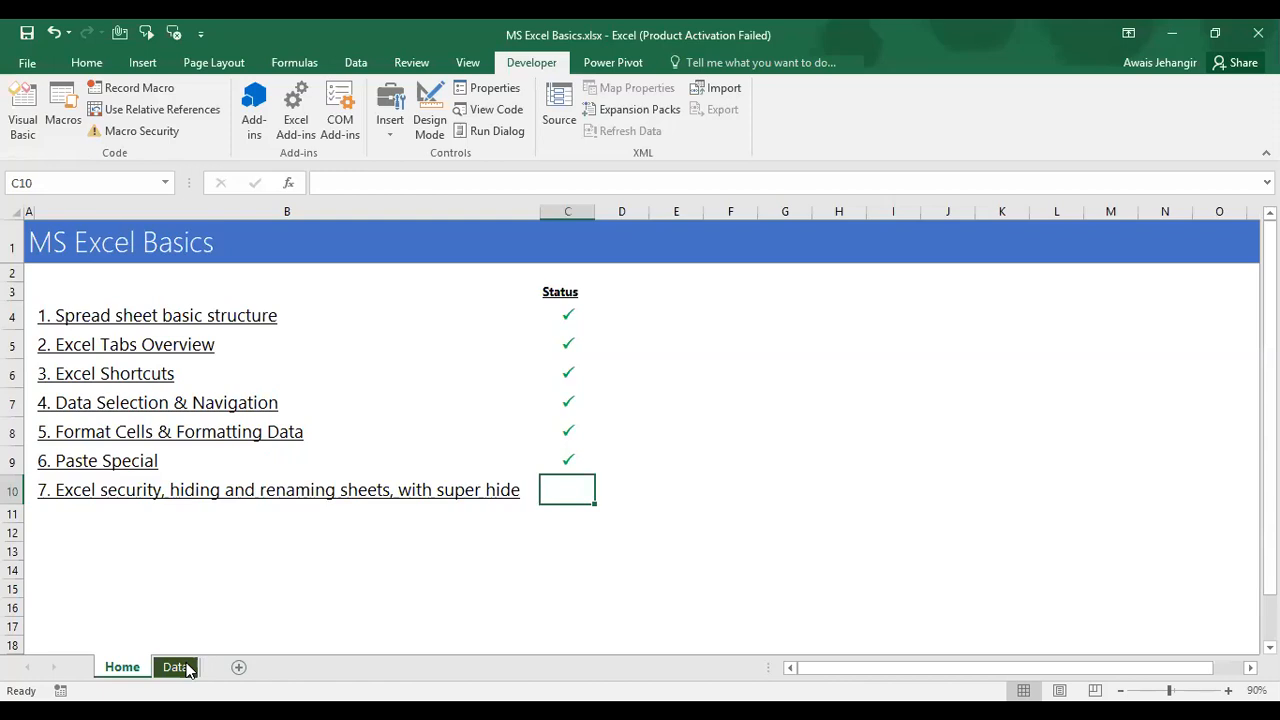
pyautogui.click(172, 667)
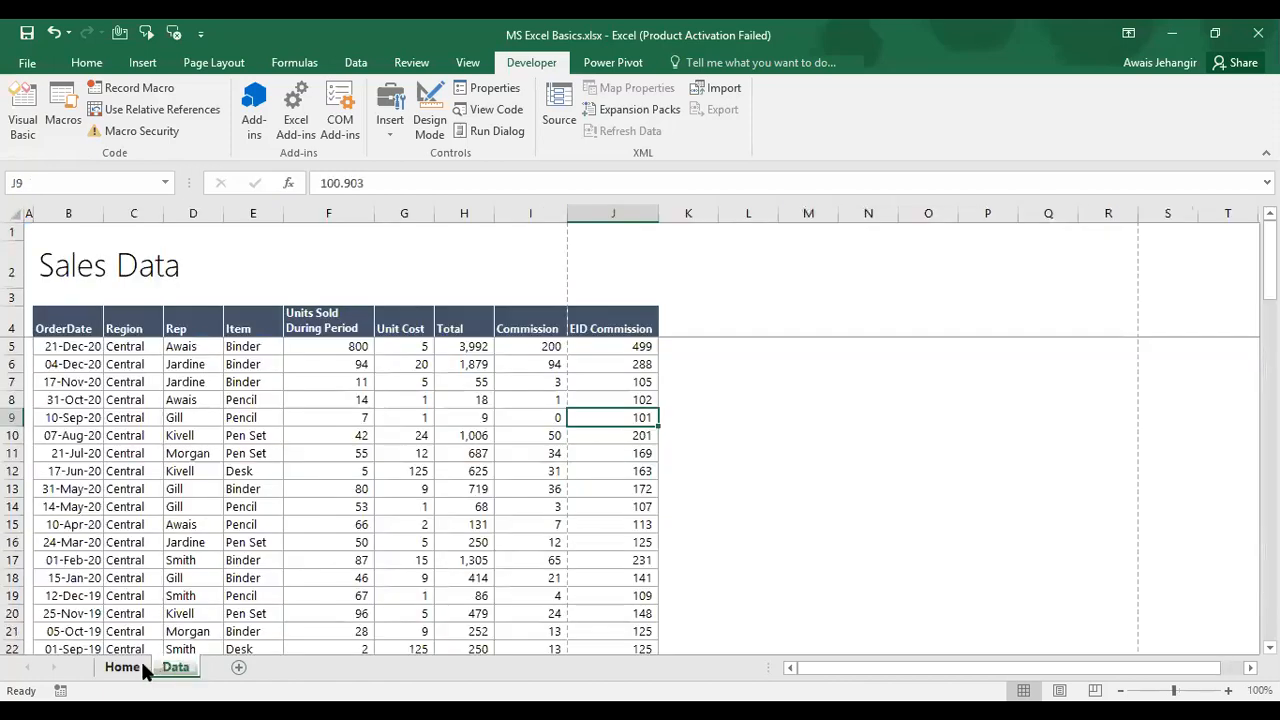
pyautogui.click(122, 667)
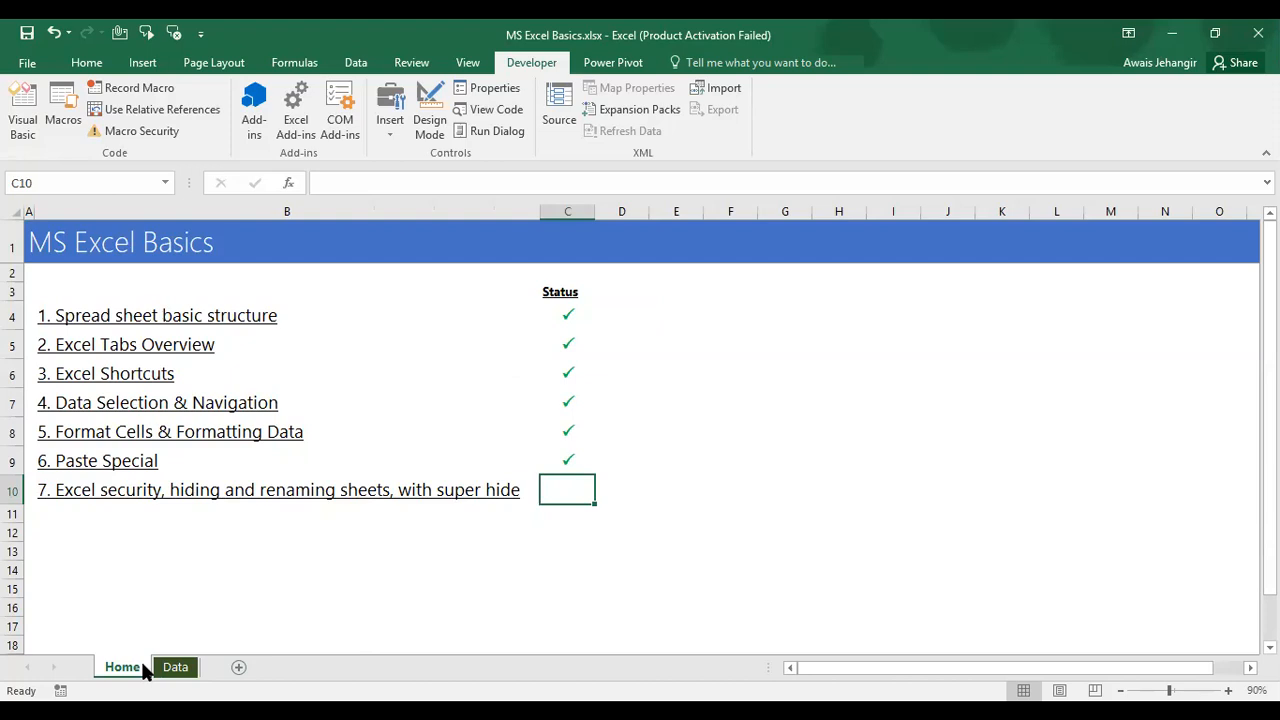
# Step: Save the workbook past the personal information warning, then move to the Data sheet
pyautogui.click(27, 33)
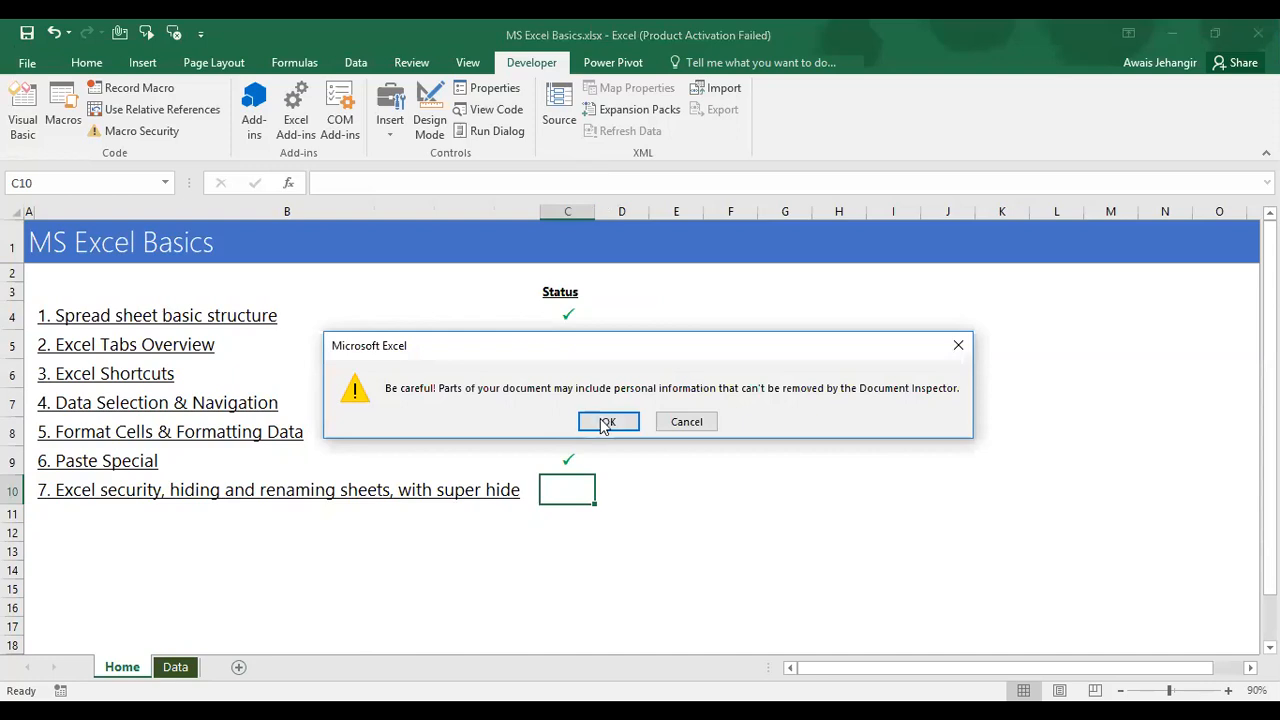
pyautogui.click(606, 422)
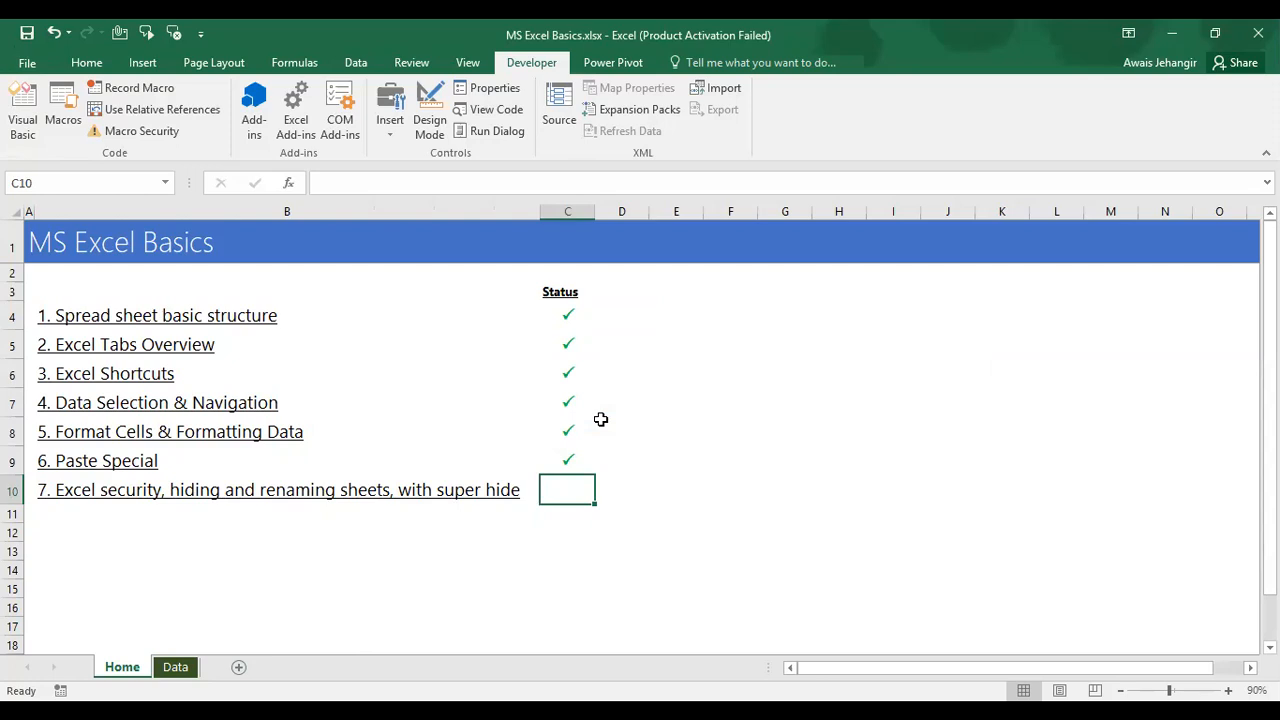
pyautogui.write('dj')
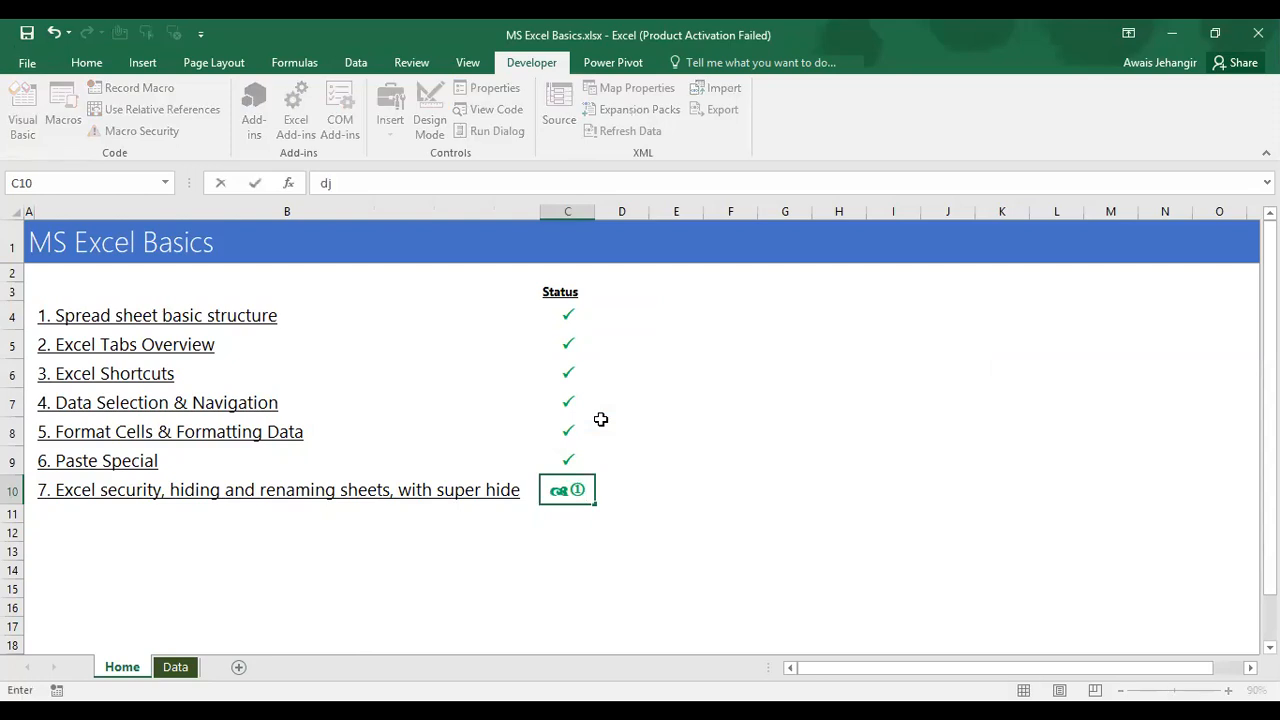
pyautogui.press('Escape')
pyautogui.press('Left')
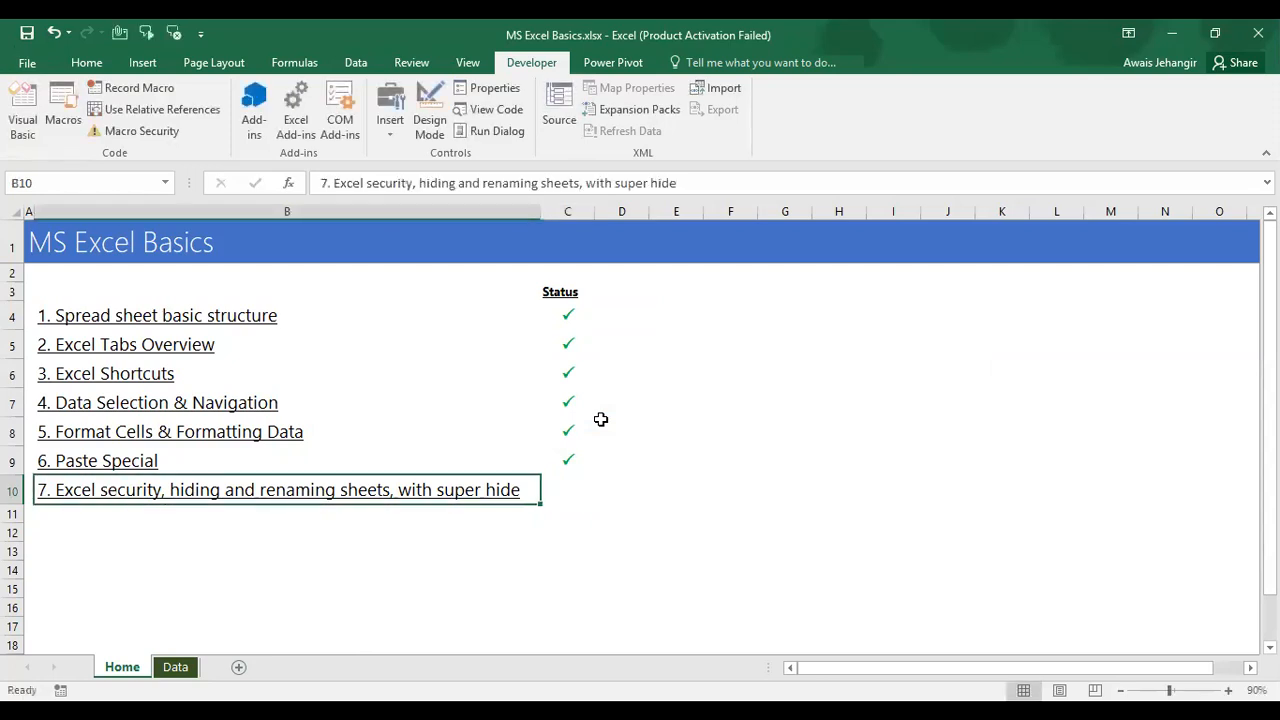
pyautogui.hotkey('ctrl', 's')
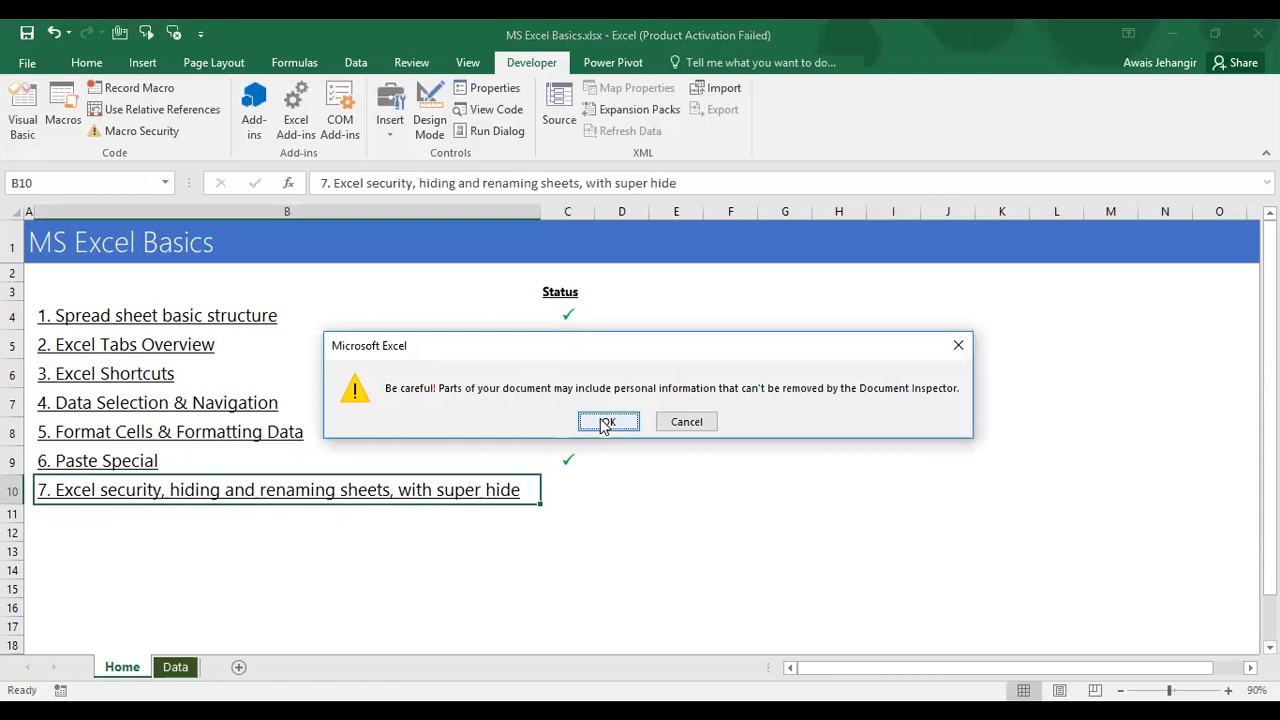
pyautogui.click(605, 423)
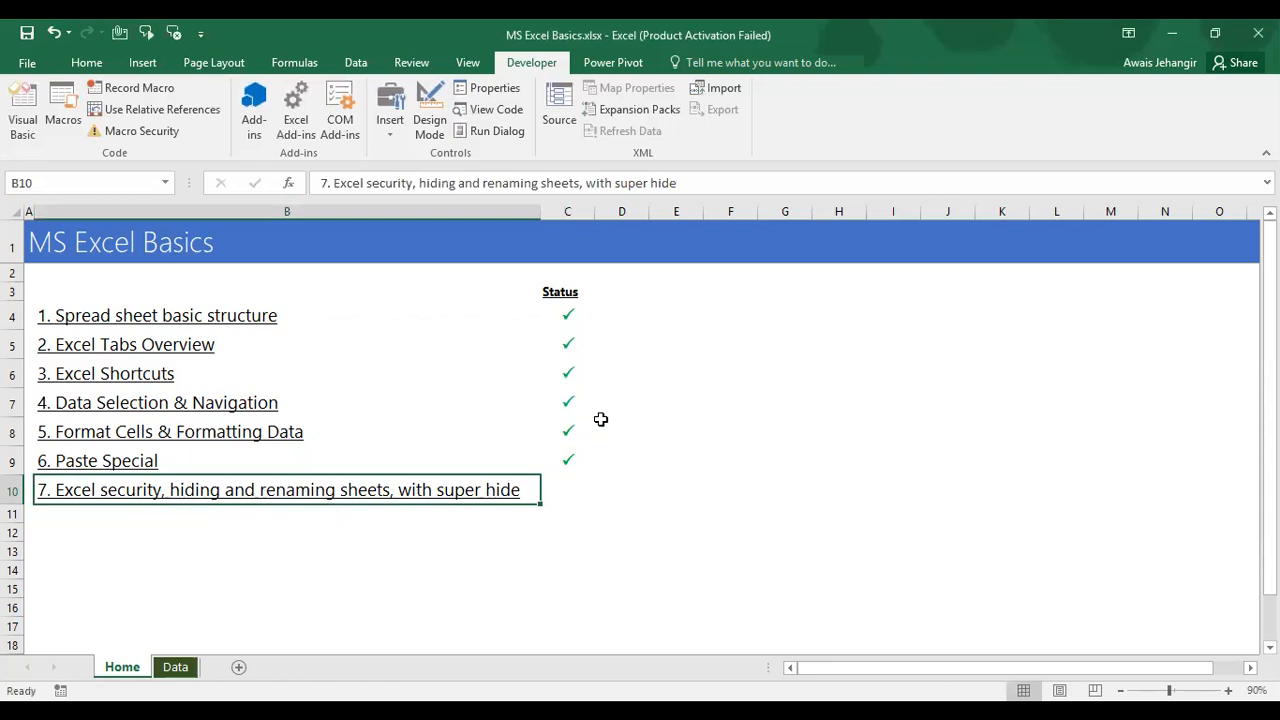
pyautogui.hotkey('ctrl', 'pagedown')
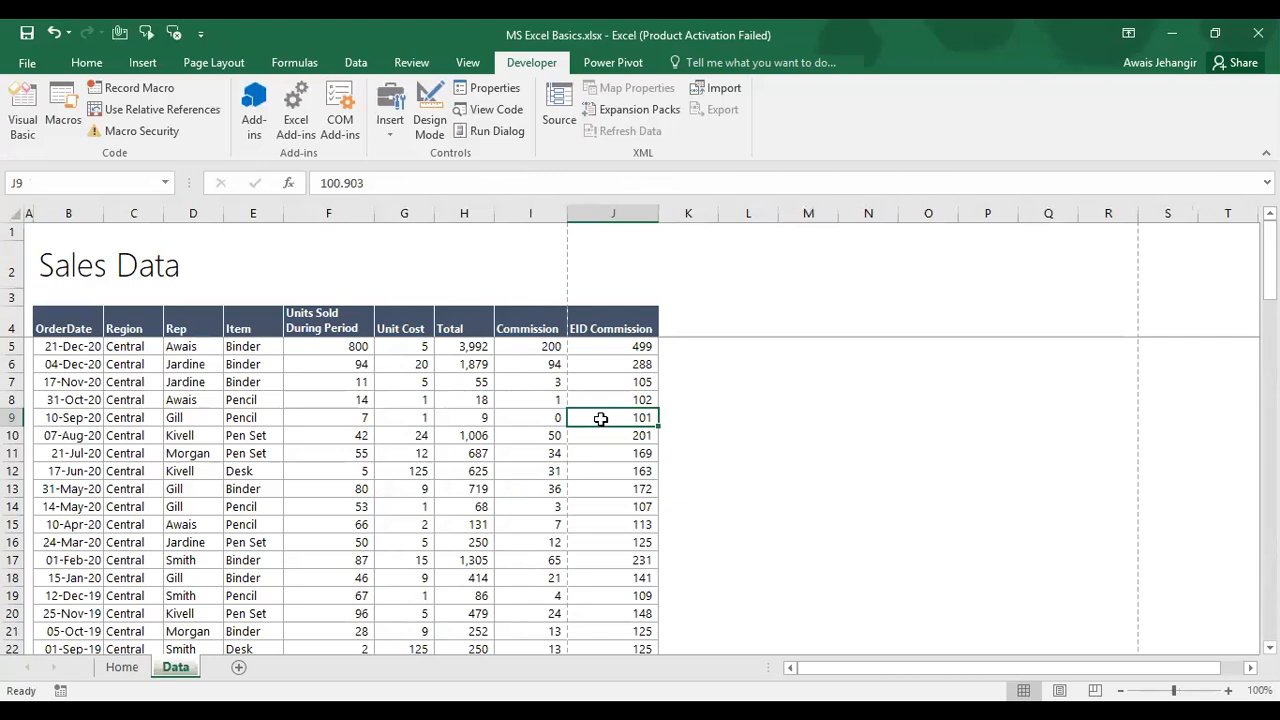
# Step: Protect the Data sheet and confirm editing a commission cell is blocked
pyautogui.click(411, 62)
pyautogui.click(563, 121)
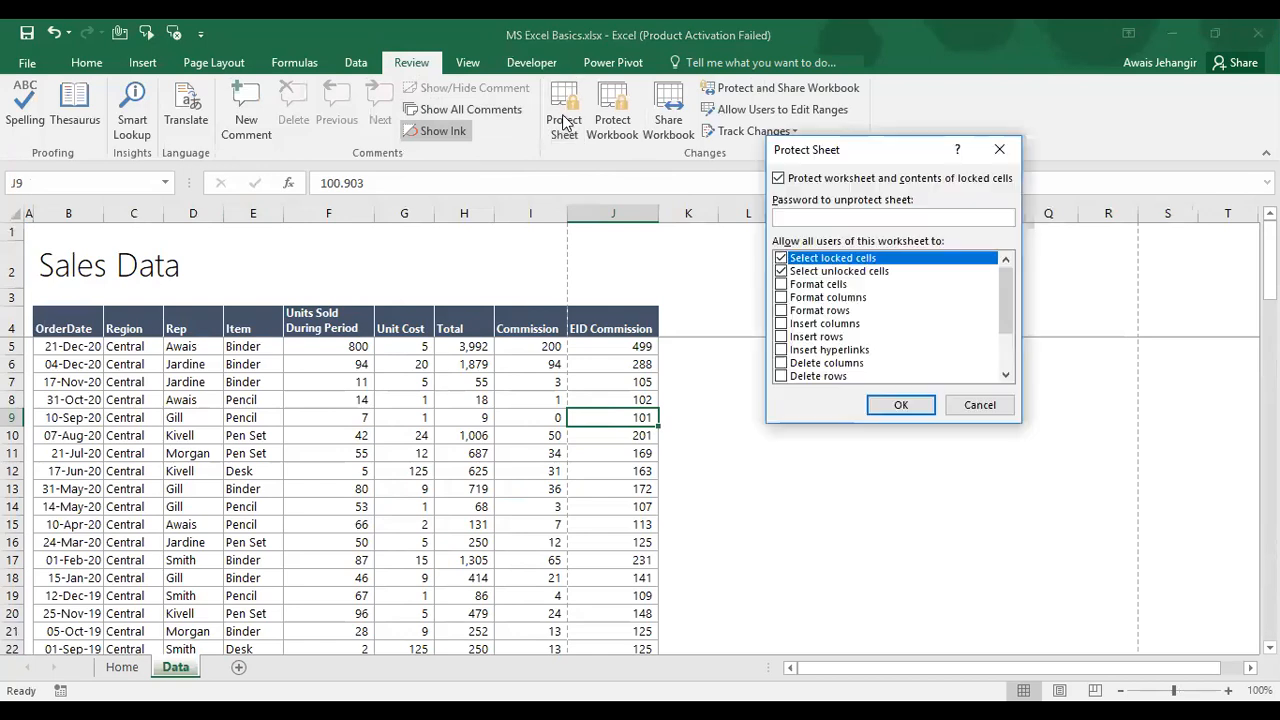
pyautogui.press('Return')
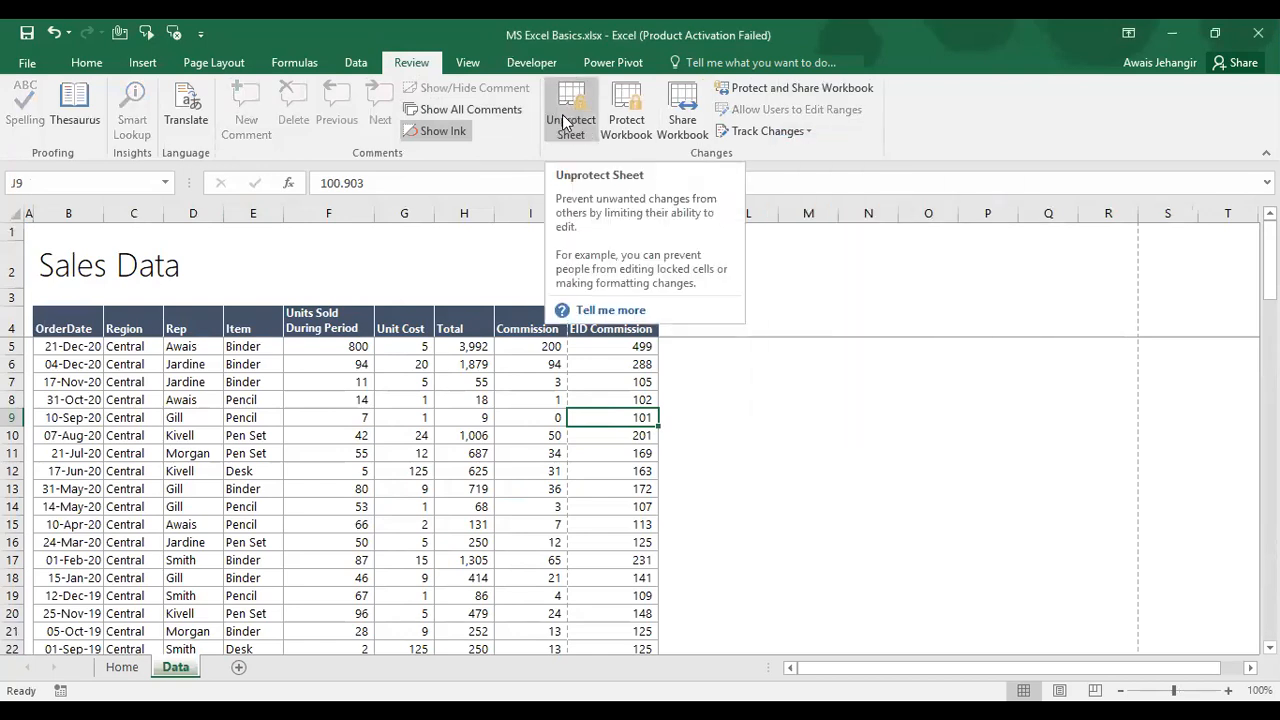
pyautogui.hotkey('ctrl', 'Down')
pyautogui.hotkey('ctrl', 'Down')
pyautogui.press('Up')
pyautogui.press('Up')
pyautogui.press('Up')
pyautogui.press('Delete')
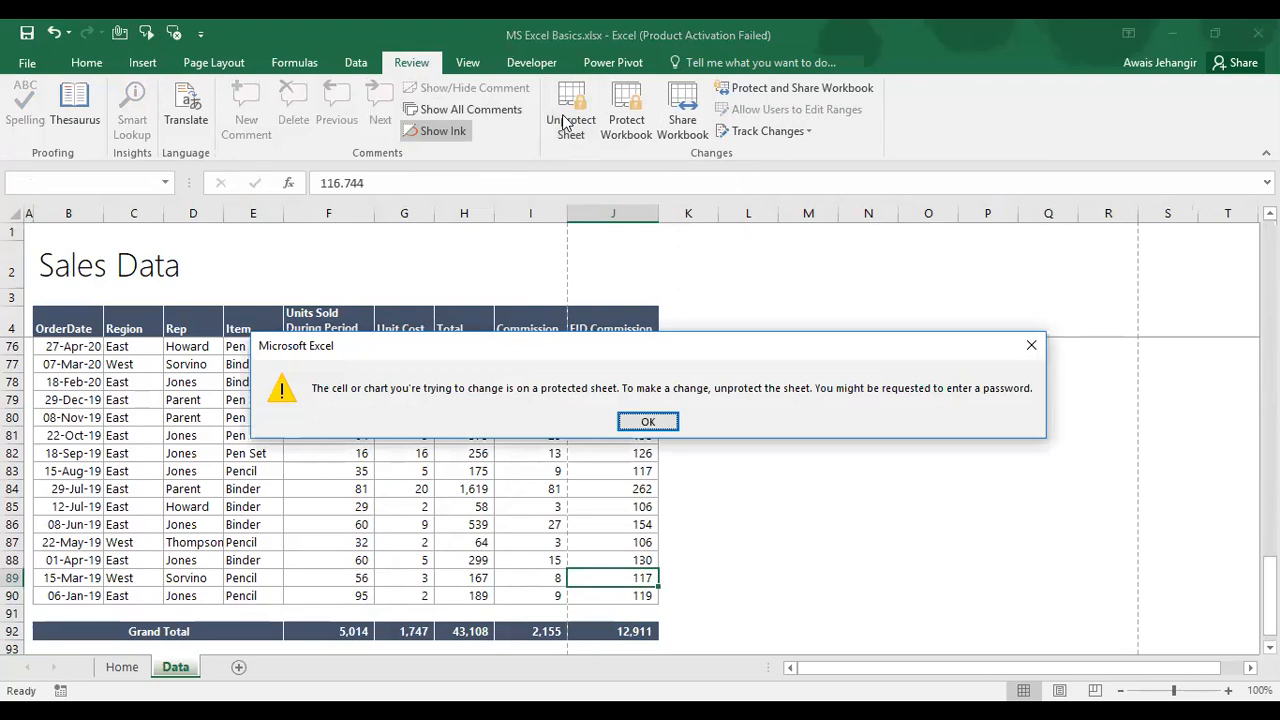
pyautogui.press('Return')
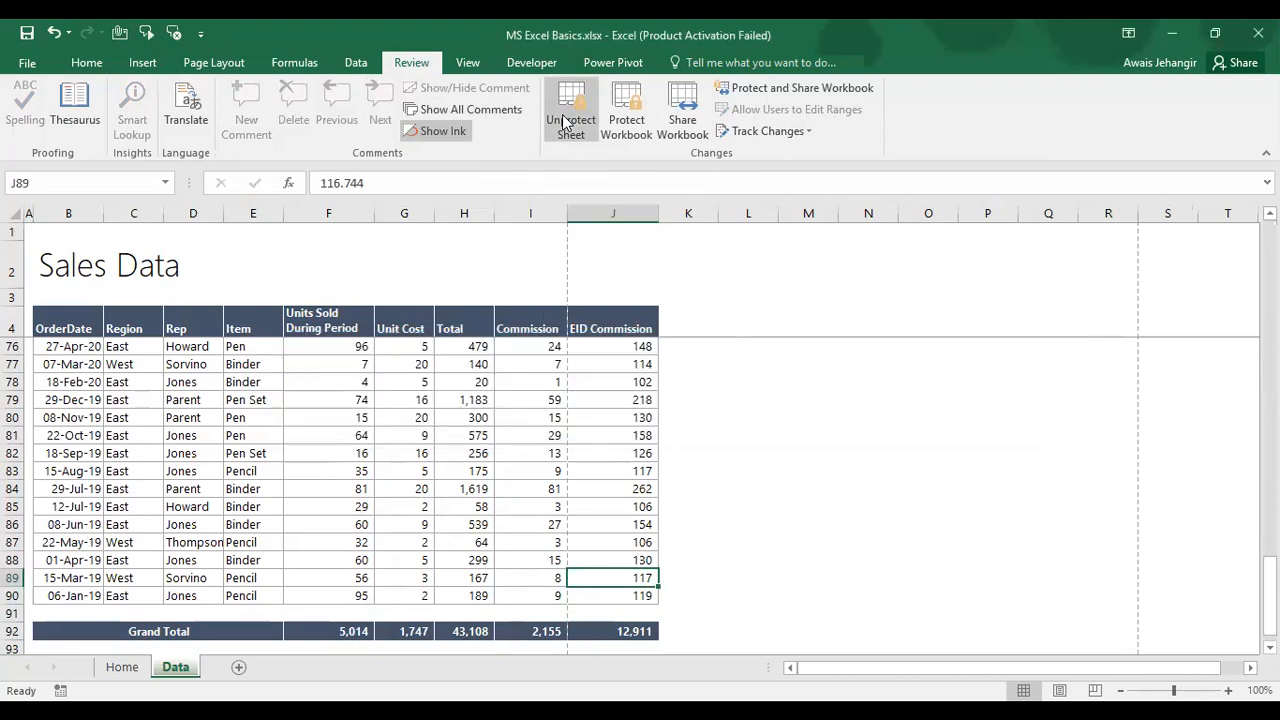
# Step: Unprotect the Data sheet with Alt, R, P, S, then reopen the Protect Sheet dialog
pyautogui.press('alt')
pyautogui.press('r')
pyautogui.press('p')
pyautogui.press('s')
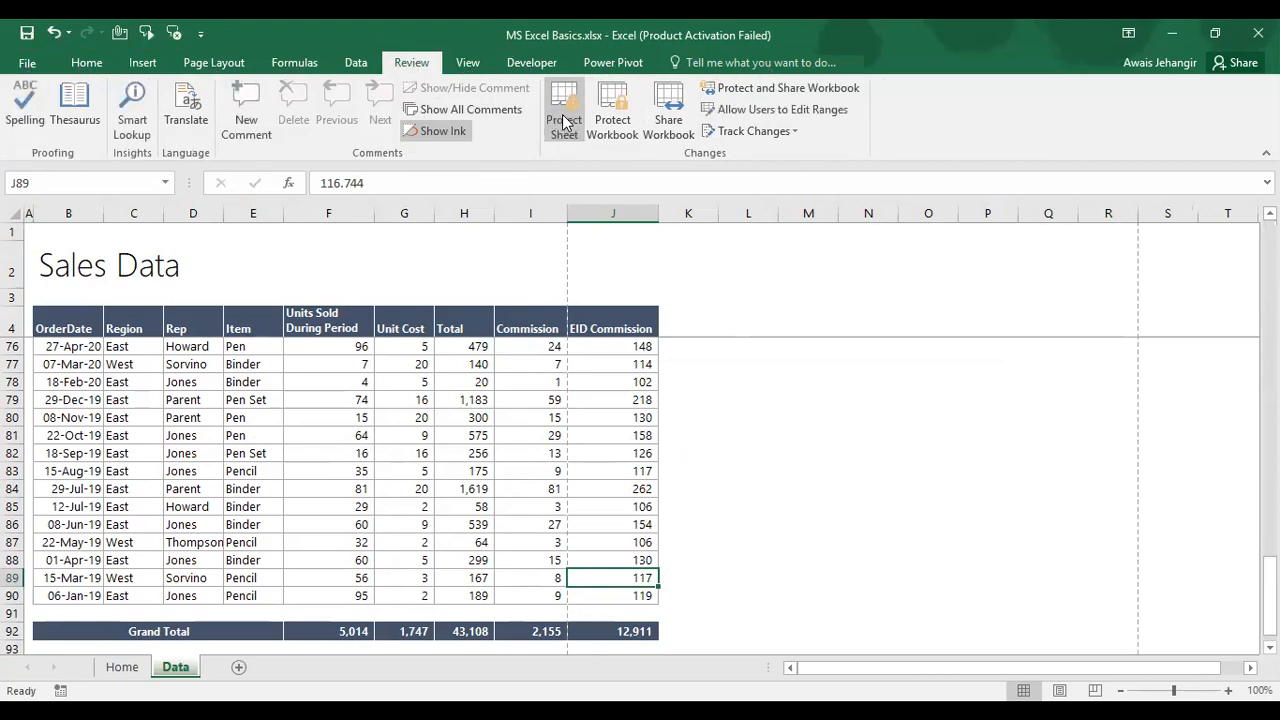
pyautogui.hotkey('alt', 'r')
pyautogui.press('p')
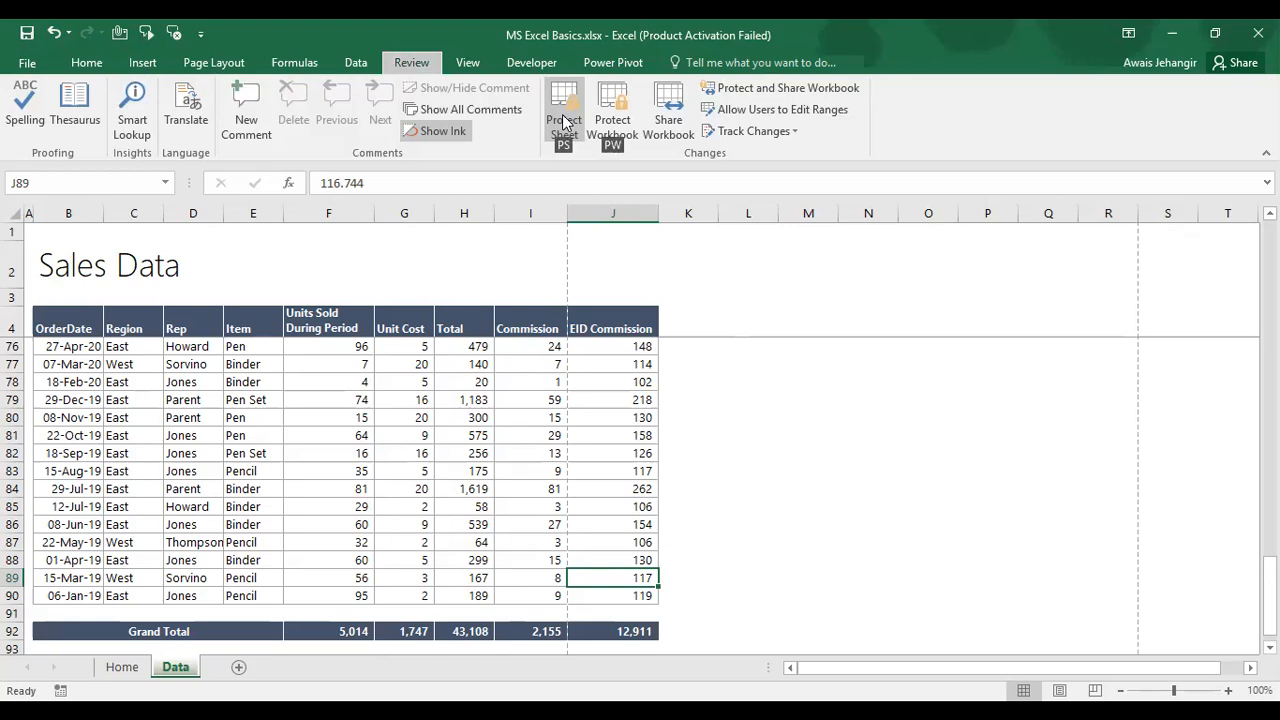
pyautogui.press('s')
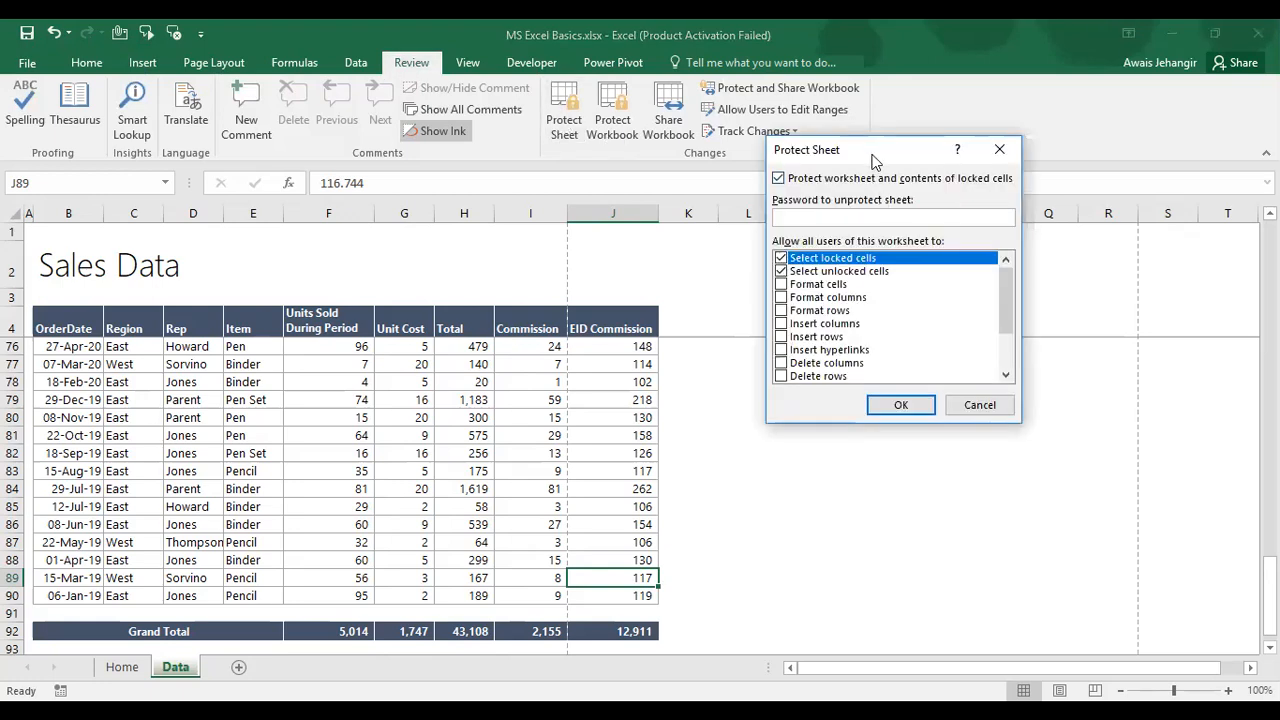
# Step: Protect the Data sheet with a password and confirm edits are now blocked
pyautogui.moveTo(875, 155); pyautogui.dragTo(268, 312)
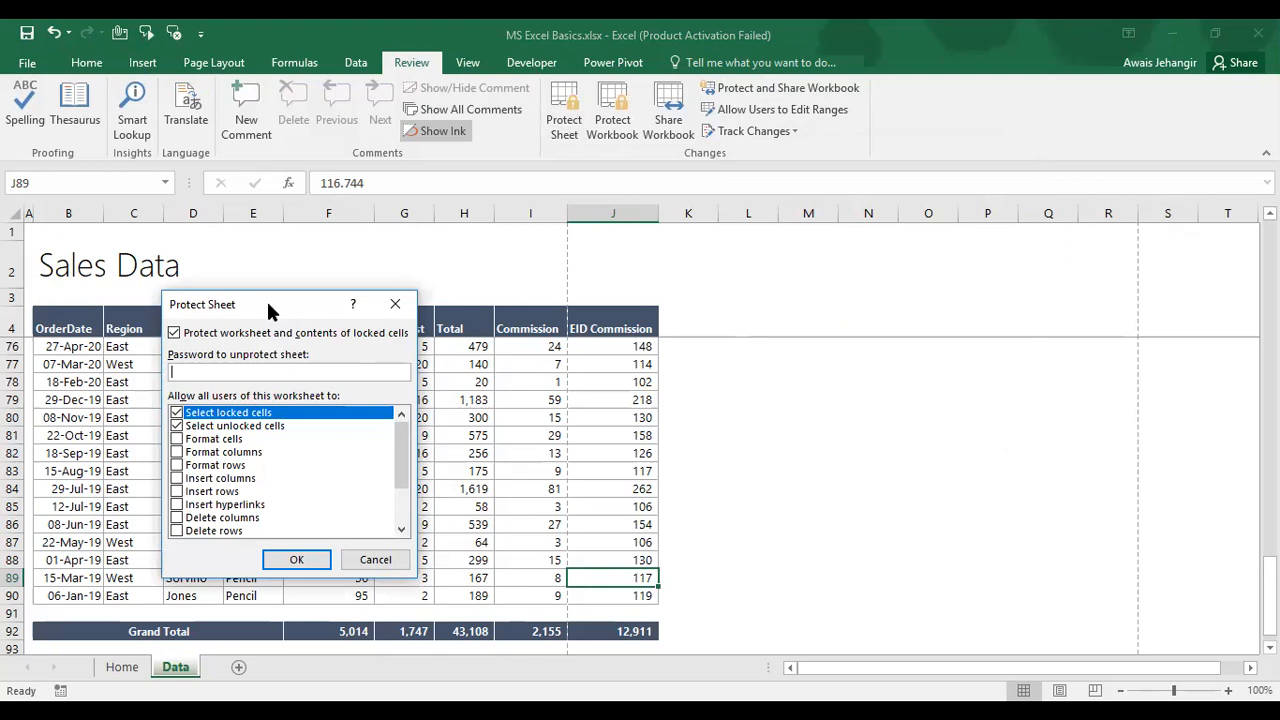
pyautogui.write('123')
pyautogui.press('Return')
pyautogui.write('123')
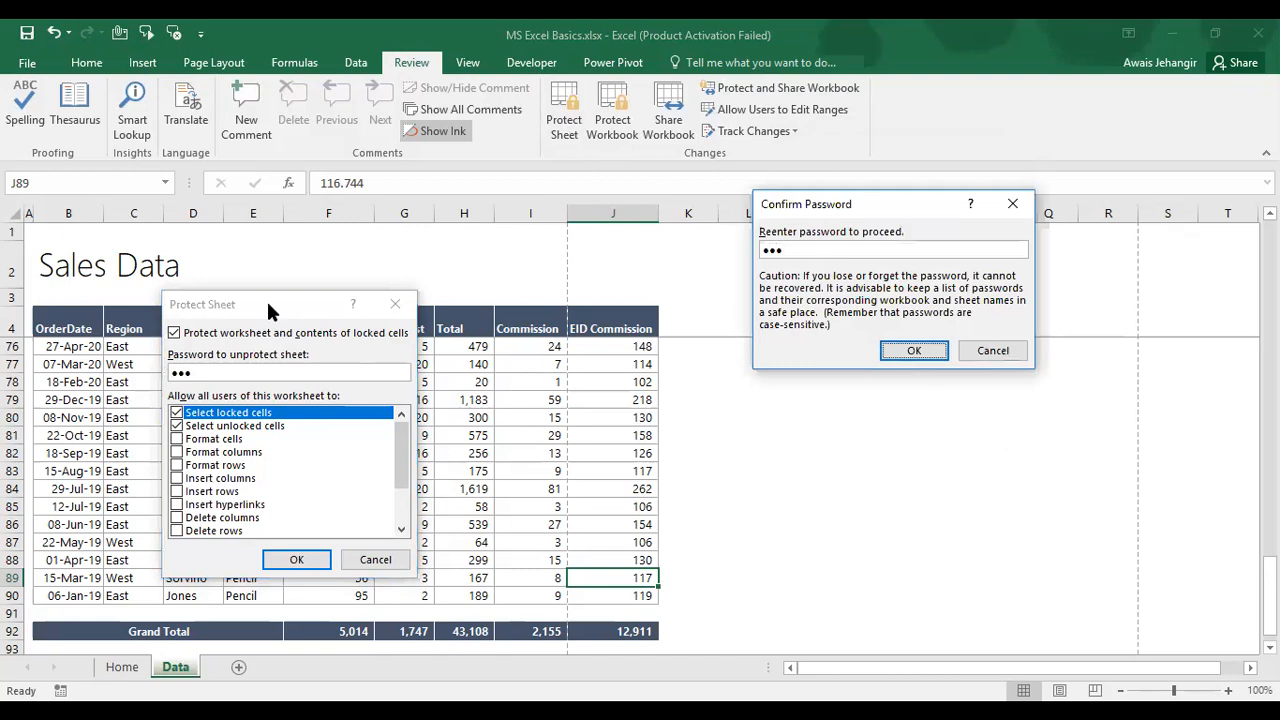
pyautogui.press('Return')
pyautogui.press('Delete')
pyautogui.press('Return')
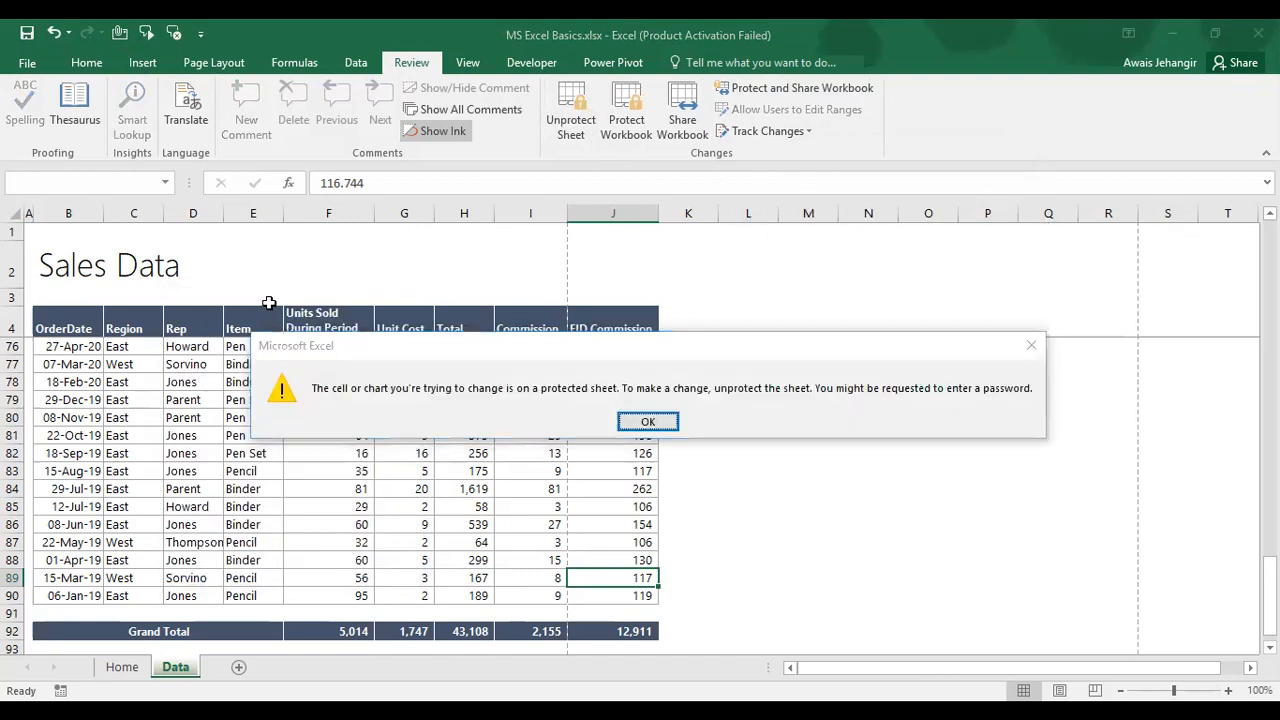
# Step: Unprotect the sheet by entering the same password, then save the workbook
pyautogui.click(567, 100)
pyautogui.write('123')
pyautogui.press('Return')
pyautogui.press('Up')
pyautogui.press('Up')
pyautogui.hotkey('ctrl', 'Up')
pyautogui.press('Down')
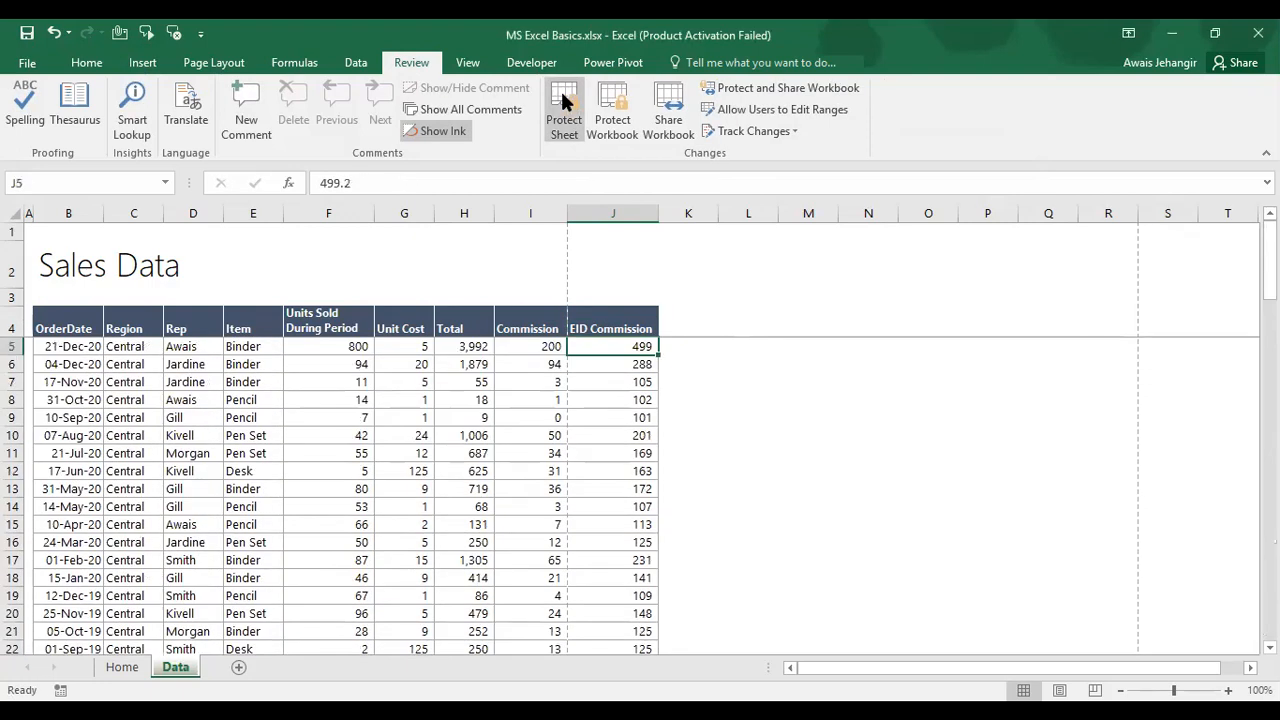
pyautogui.hotkey('ctrl', 's')
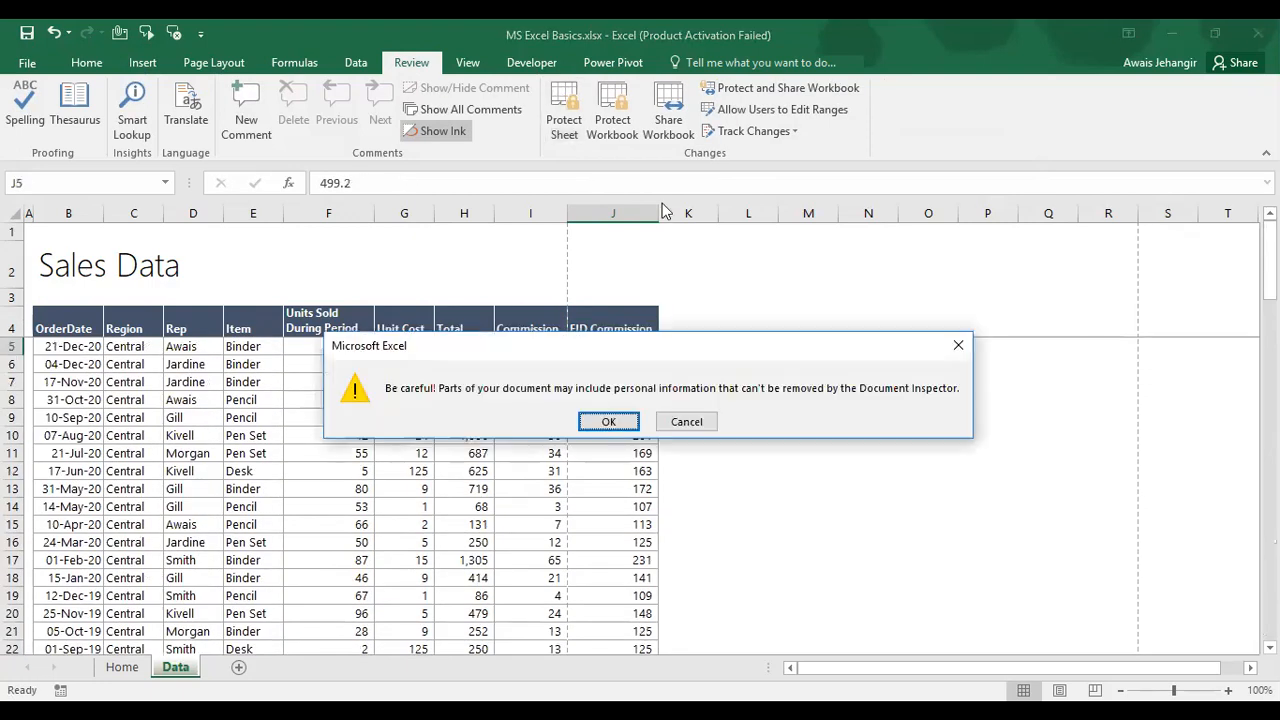
# Step: Protect the Data sheet without a password, allowing Use AutoFilter and Use PivotTable & PivotChart
pyautogui.click(612, 421)
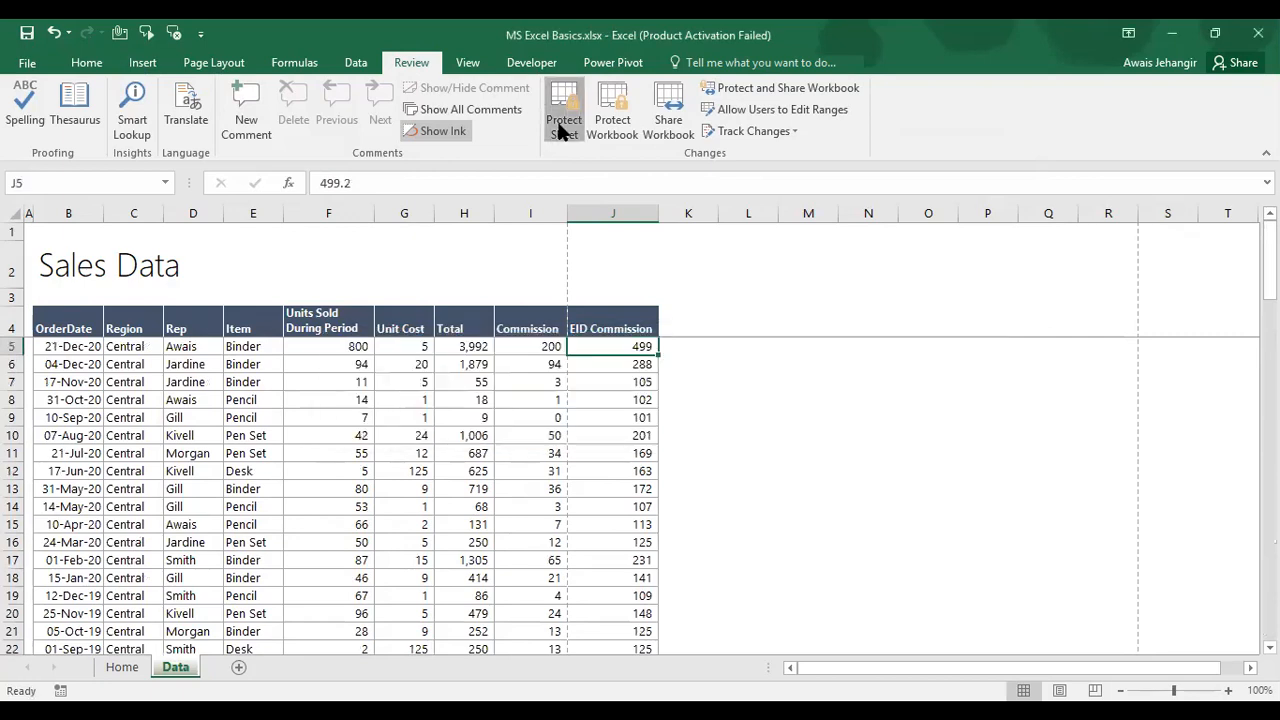
pyautogui.click(560, 112)
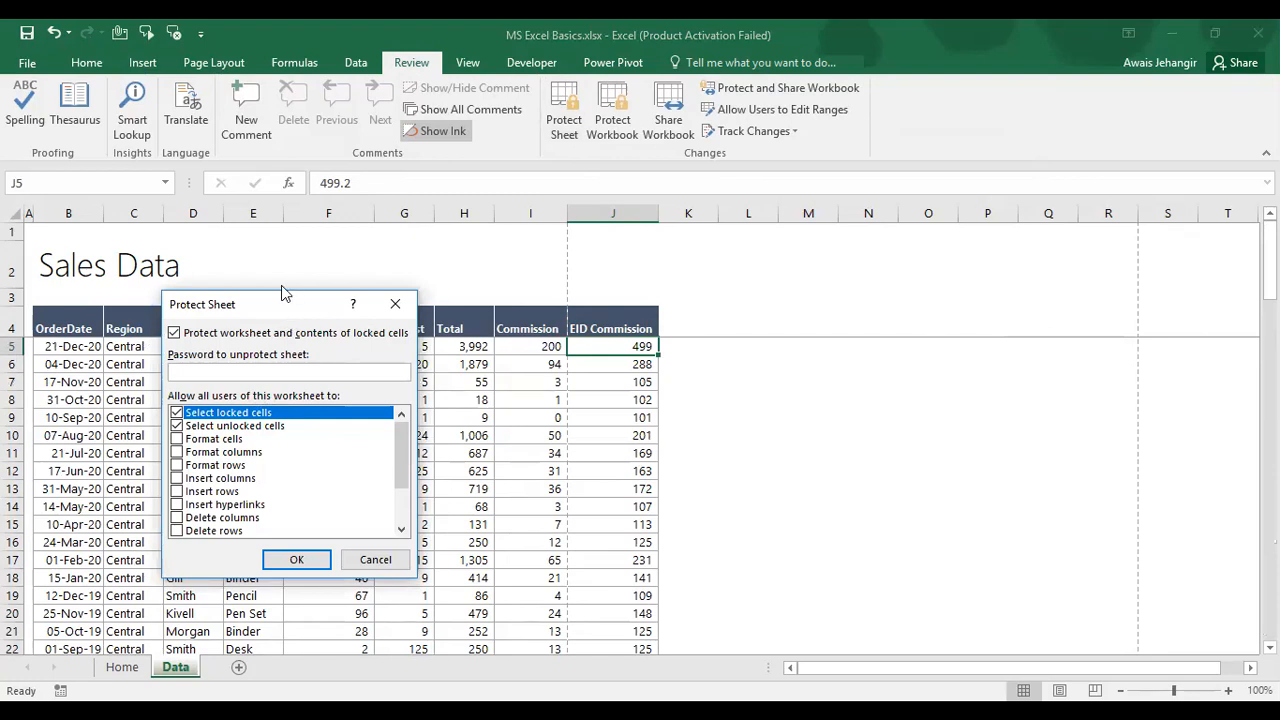
pyautogui.moveTo(282, 292); pyautogui.dragTo(268, 21)
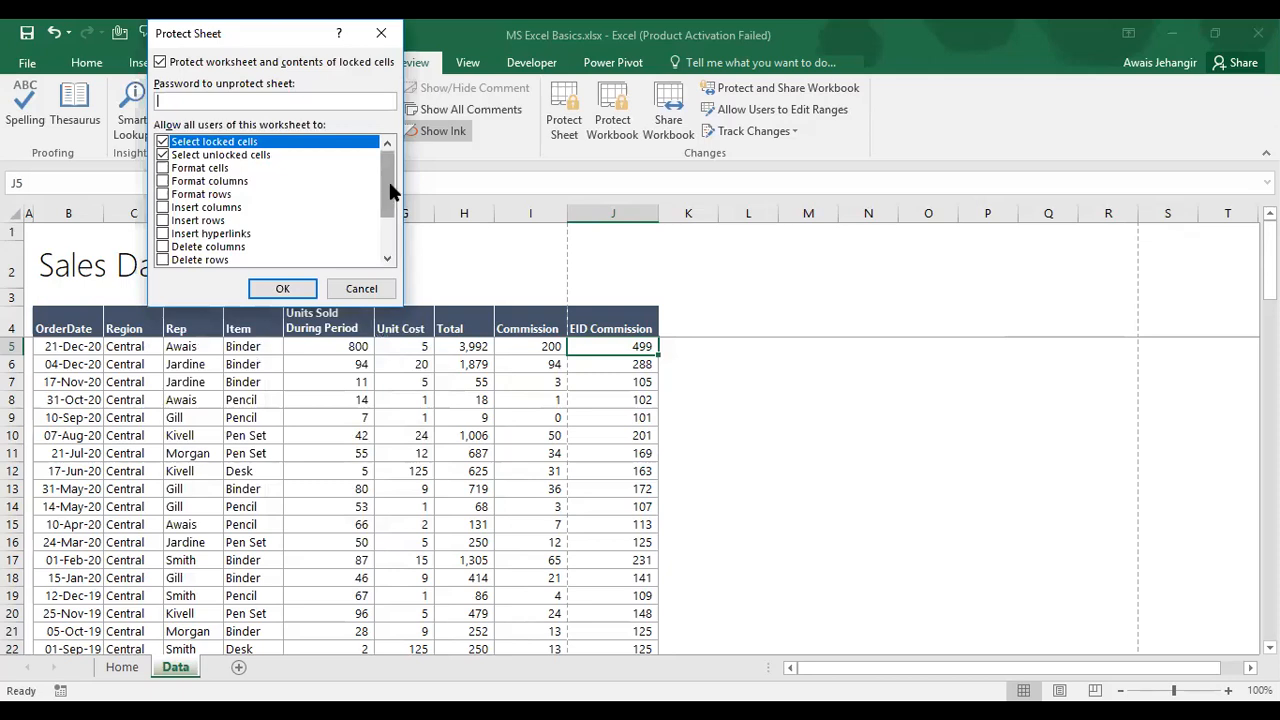
pyautogui.moveTo(390, 178); pyautogui.dragTo(392, 215)
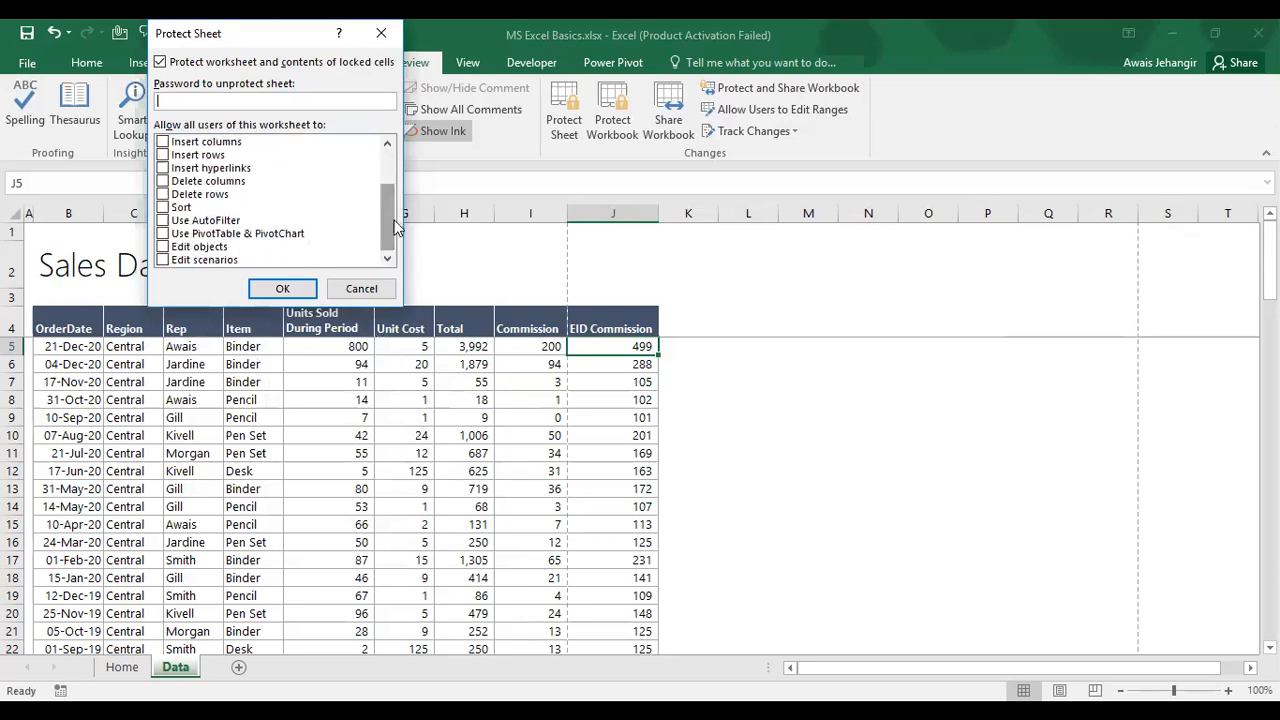
pyautogui.click(162, 220)
pyautogui.click(162, 233)
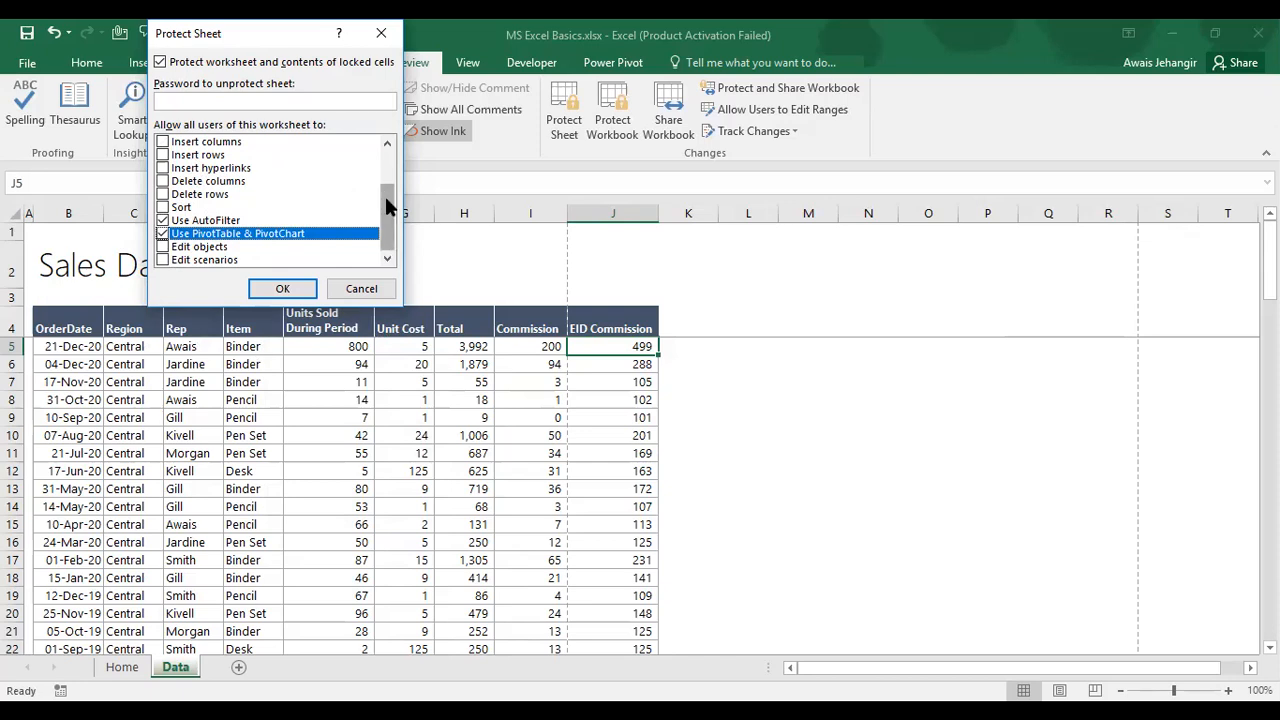
pyautogui.moveTo(386, 199); pyautogui.dragTo(386, 160)
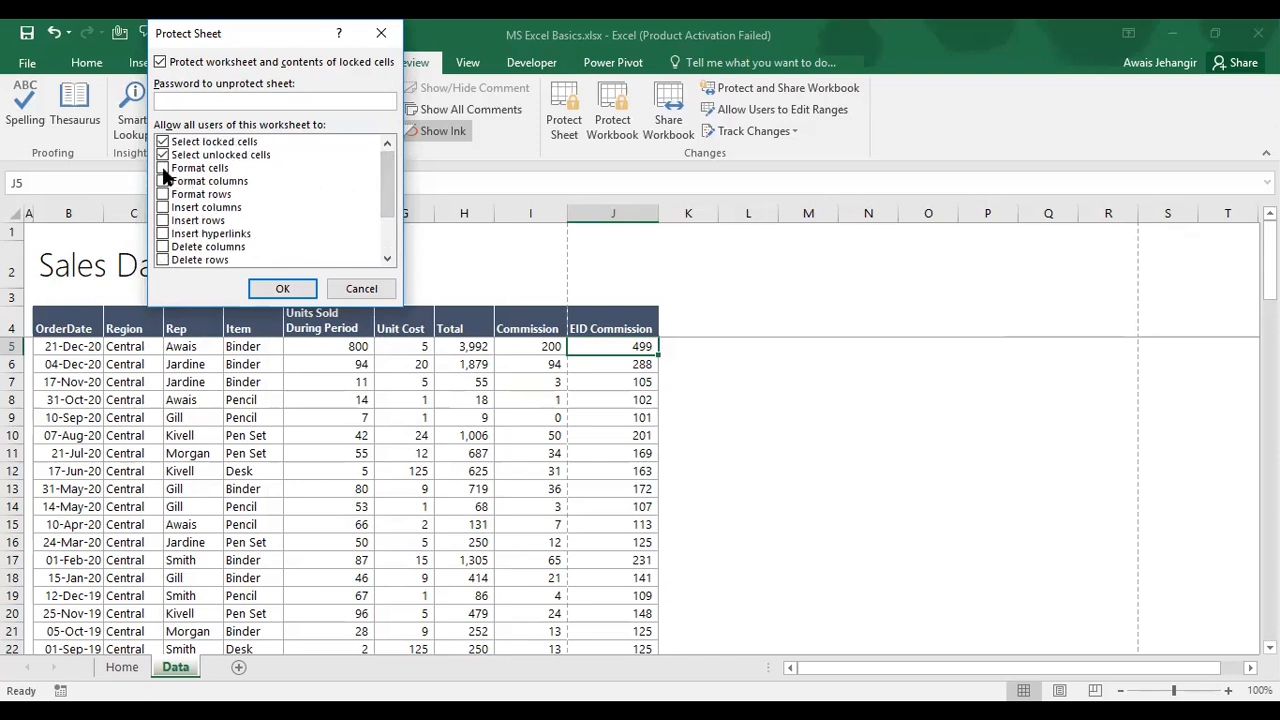
pyautogui.moveTo(388, 156); pyautogui.dragTo(388, 212)
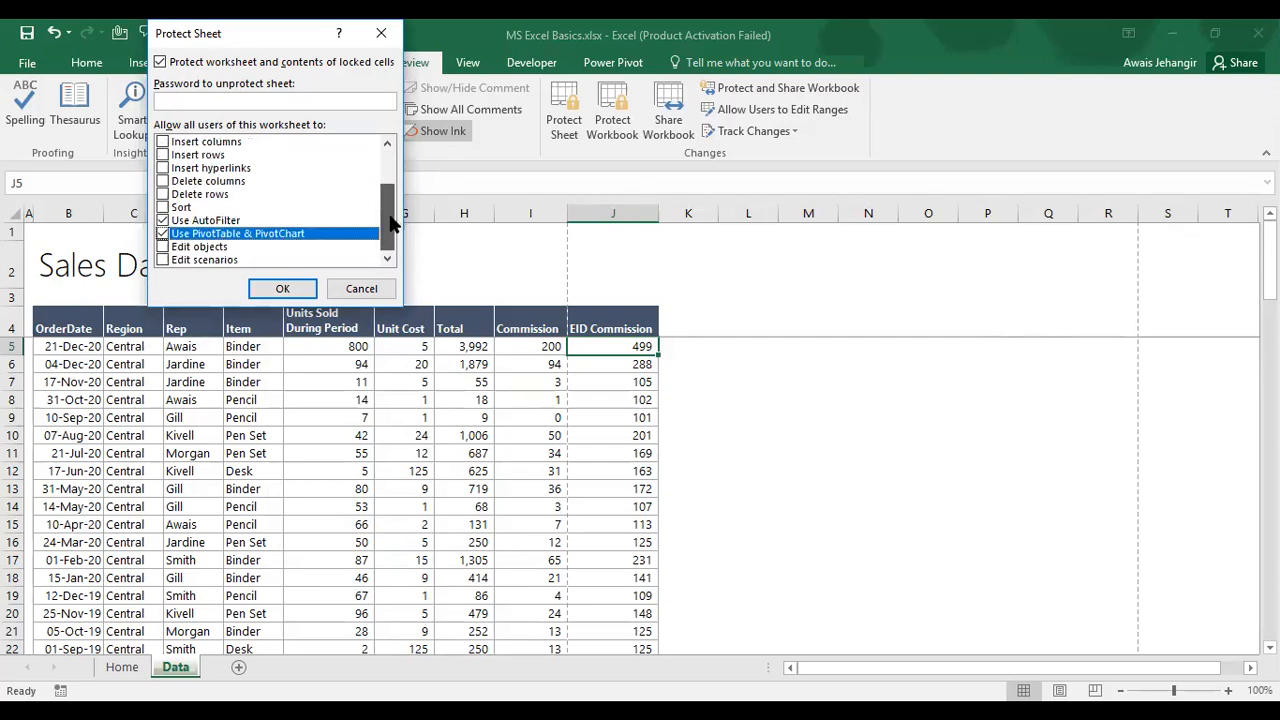
pyautogui.click(268, 289)
# Step: Select the whole Sales Data table and try toggling filters with Ctrl+Shift+L
pyautogui.press('Up')
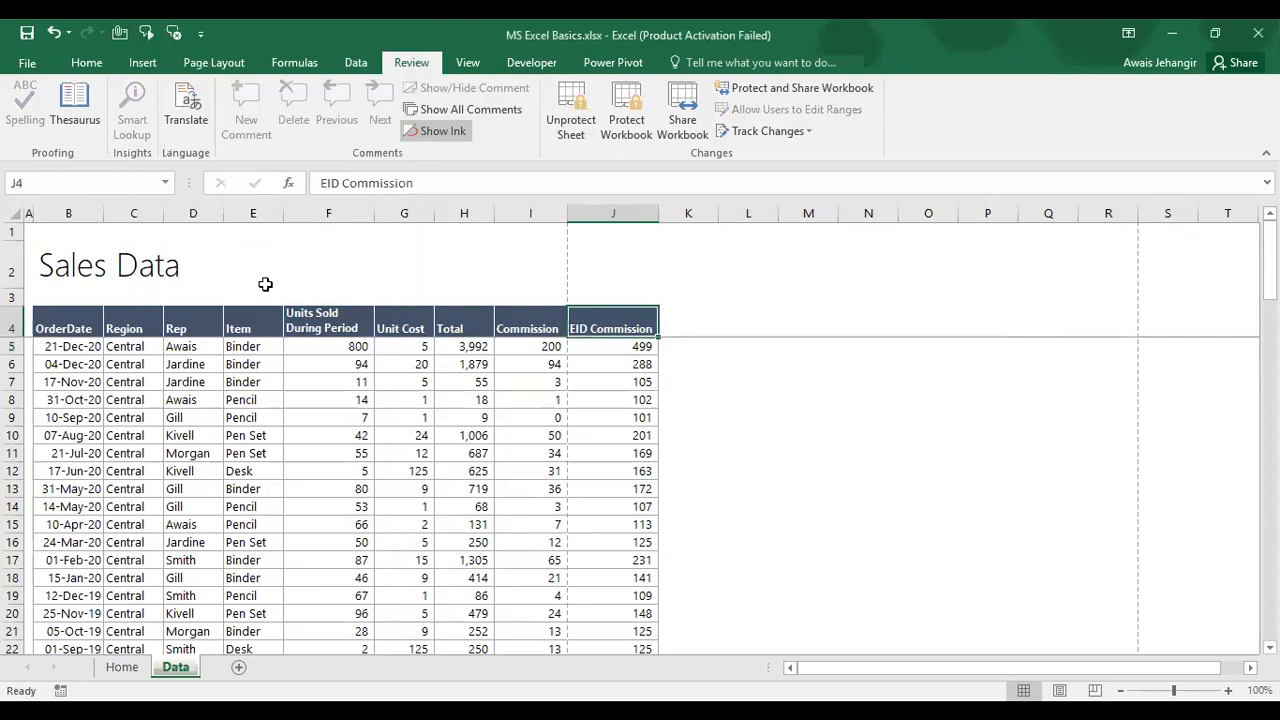
pyautogui.hotkey('ctrl', 'shift', 'Left')
pyautogui.hotkey('ctrl', 'shift', 'Down')
pyautogui.hotkey('ctrl', 'shift', 'l')
# Step: Unprotect and re-protect the Data sheet; the attempt to add filters is then blocked by protection
pyautogui.press('Escape')
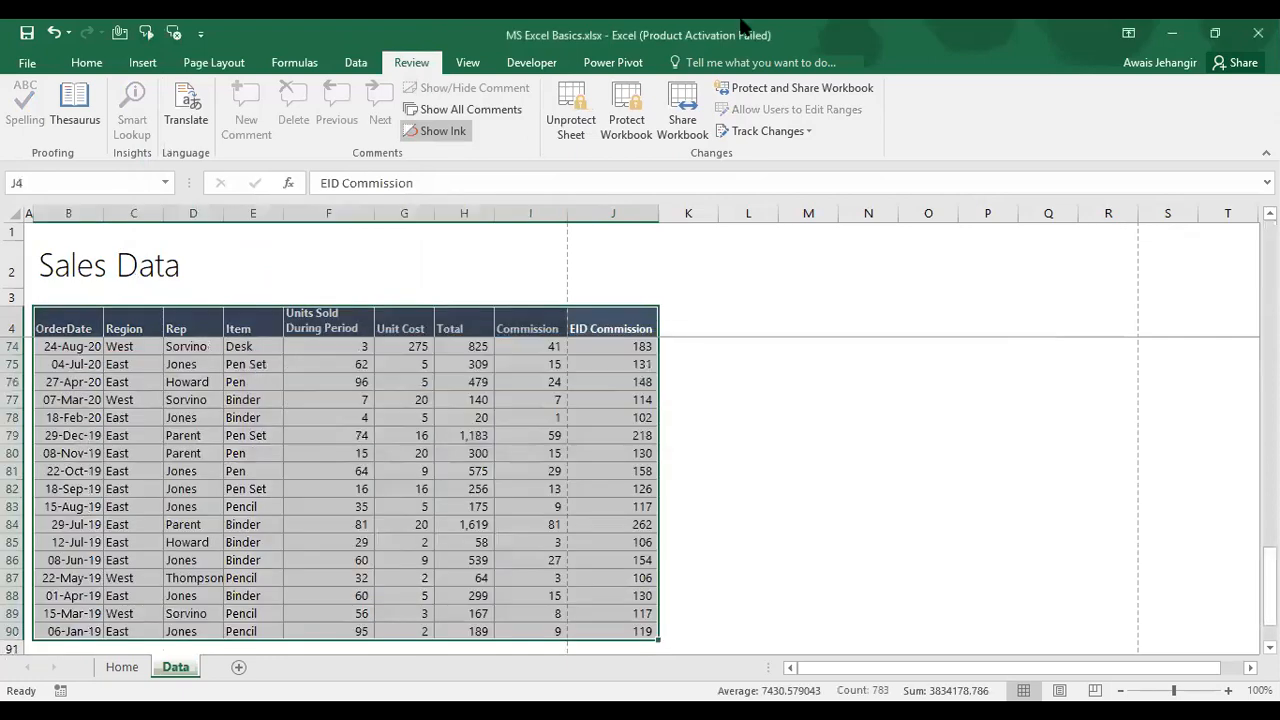
pyautogui.click(586, 128)
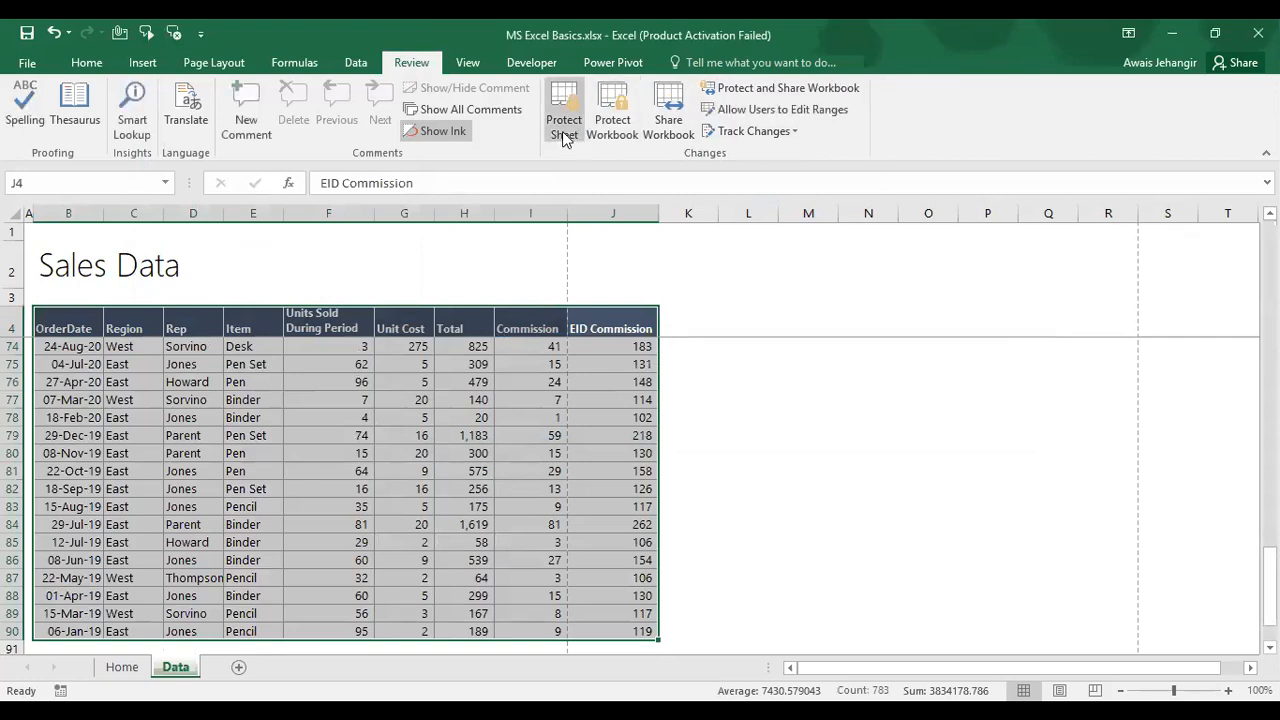
pyautogui.click(563, 130)
pyautogui.scroll(-2, 270, 200)
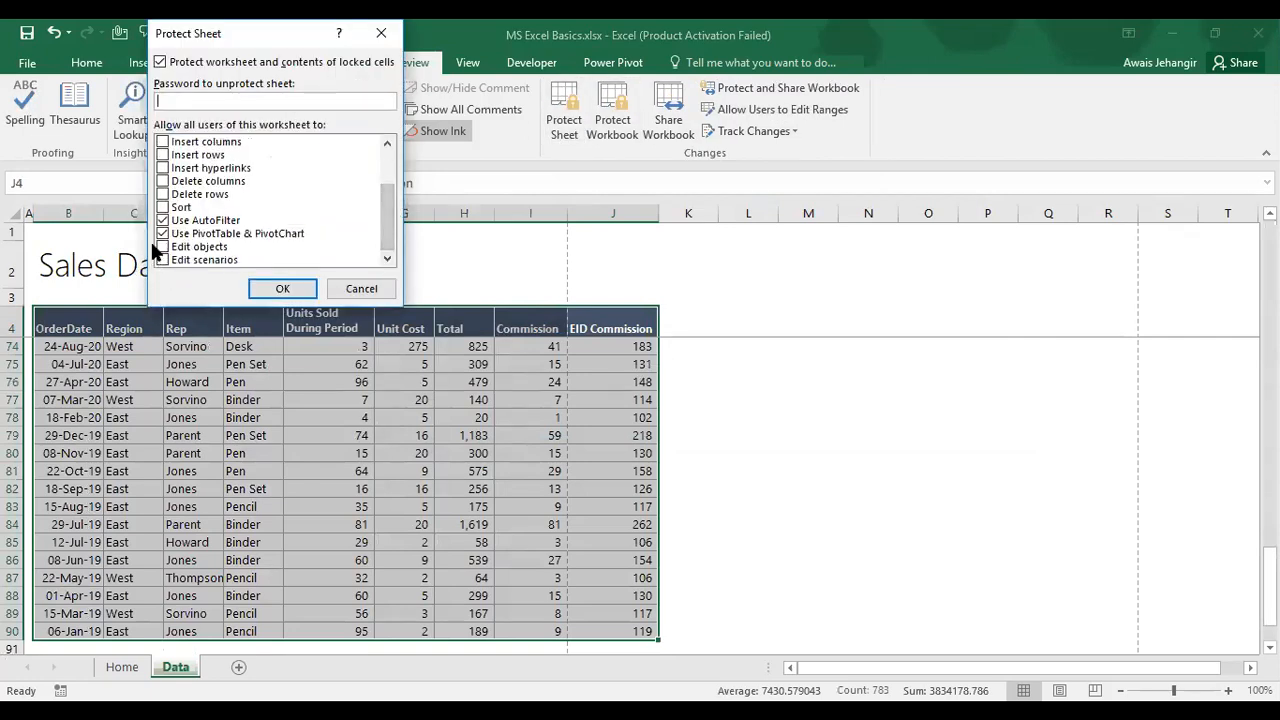
pyautogui.click(283, 289)
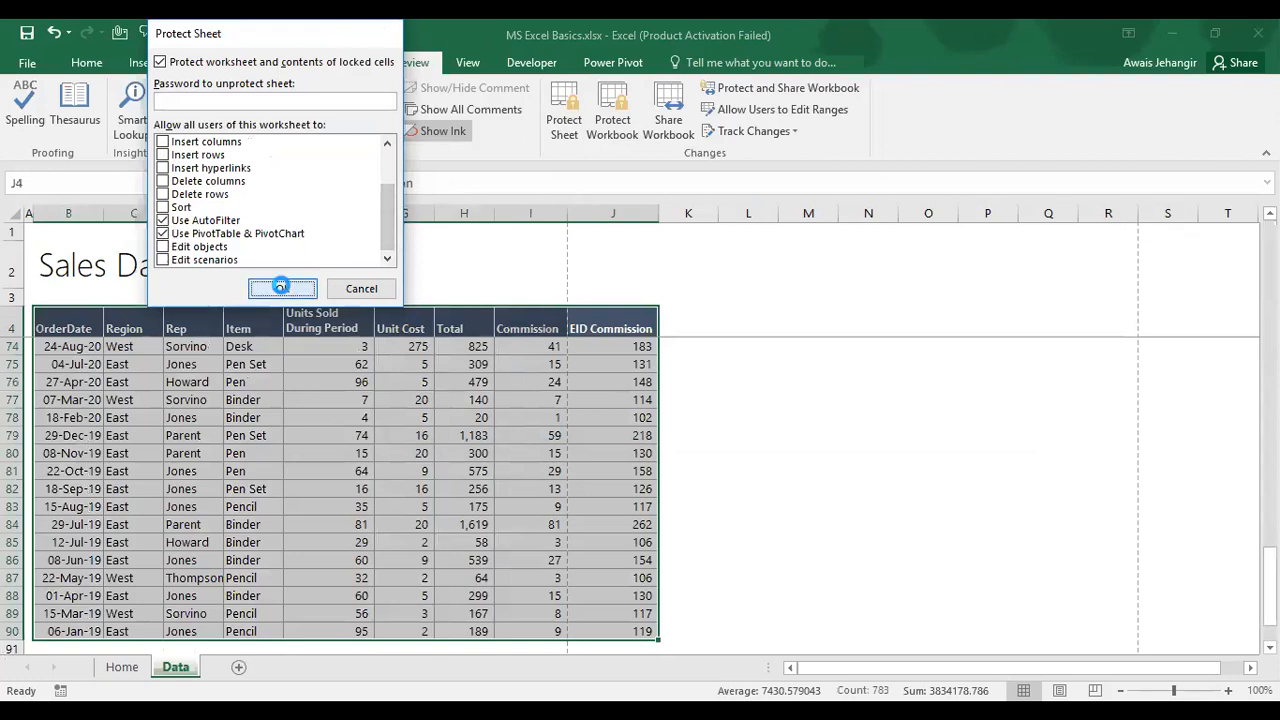
pyautogui.hotkey('ctrl', 'shift', 'l')
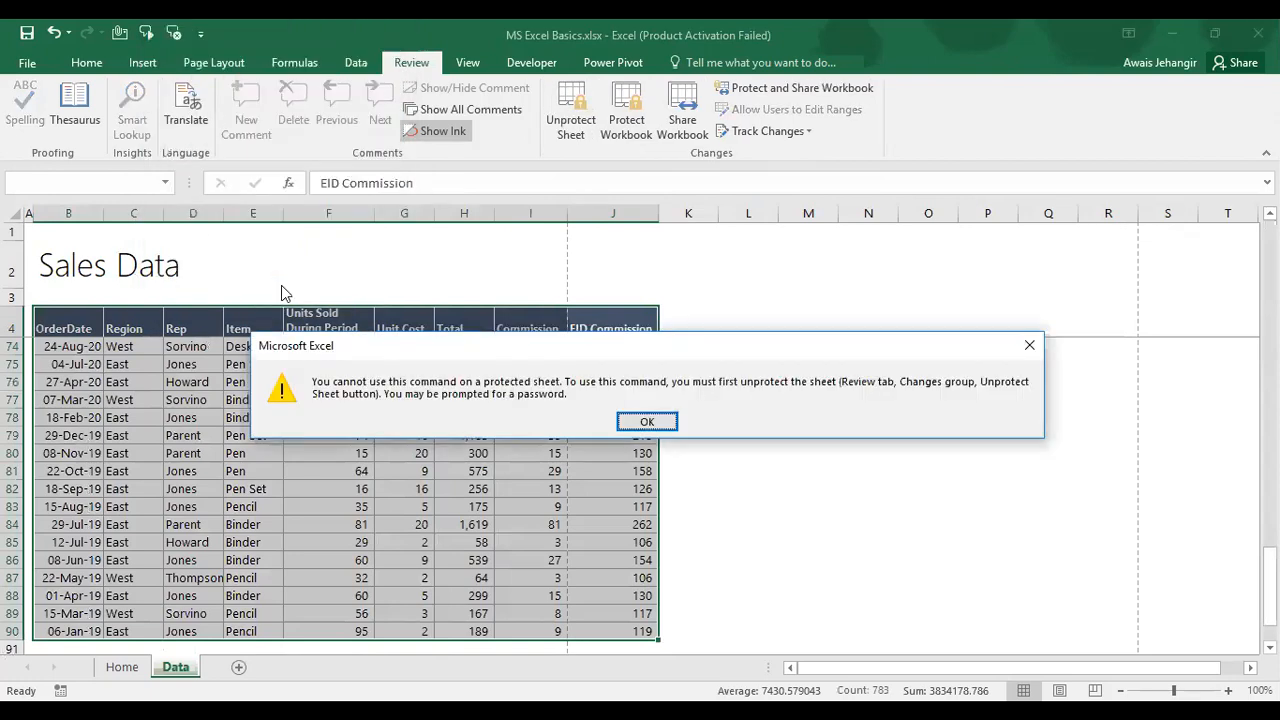
pyautogui.press('Return')
# Step: Unprotect the Data sheet, add filter buttons to the Sales Data headers, and protect it again
pyautogui.click(588, 104)
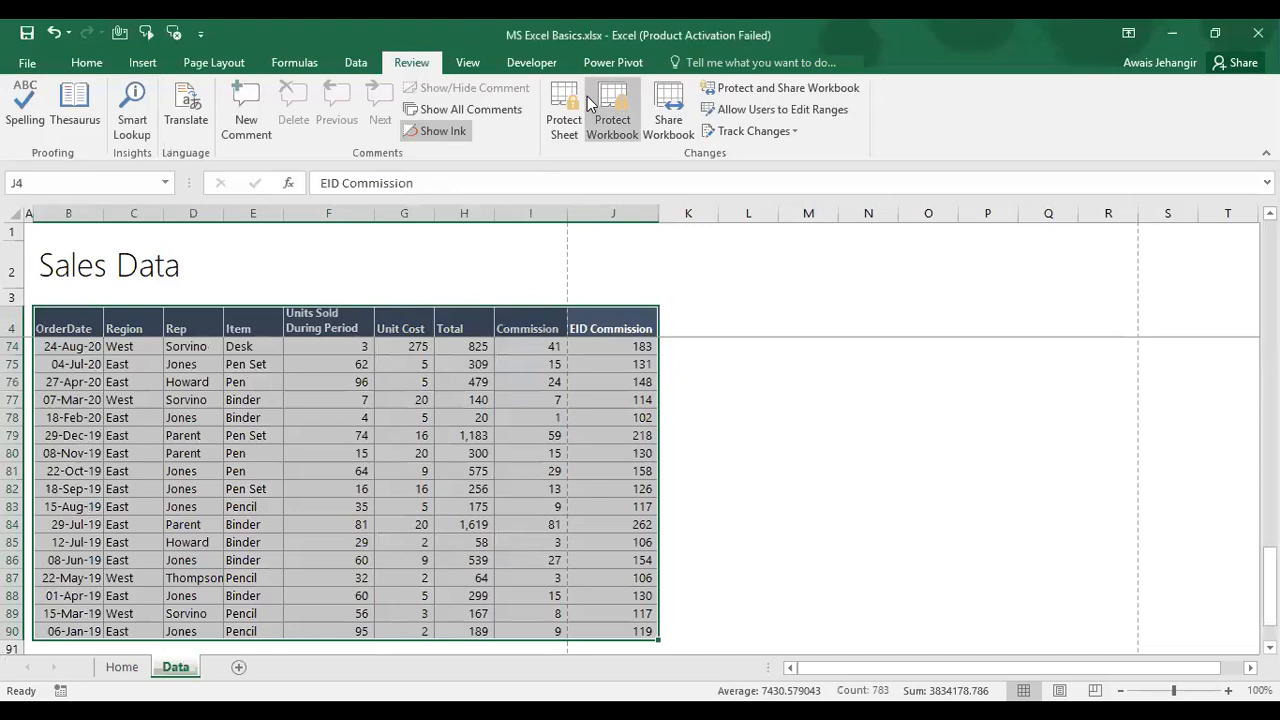
pyautogui.hotkey('ctrl', 'shift', 'l')
pyautogui.click(564, 110)
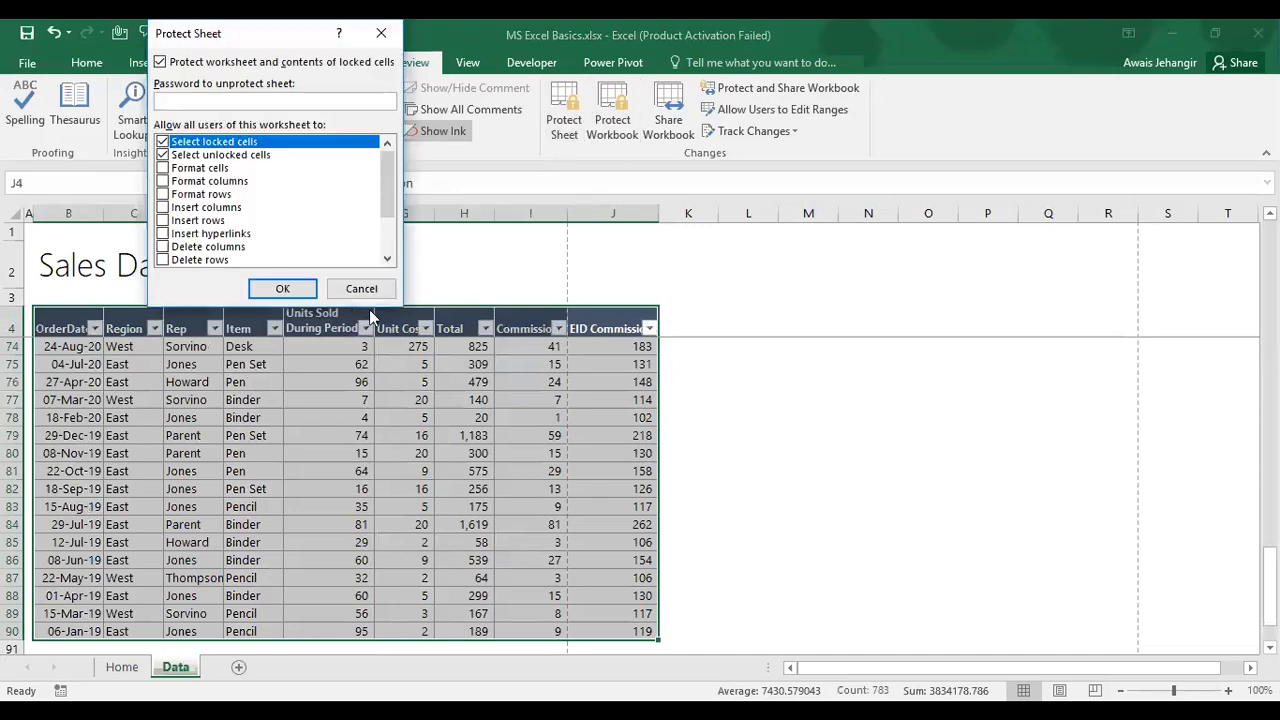
pyautogui.click(304, 287)
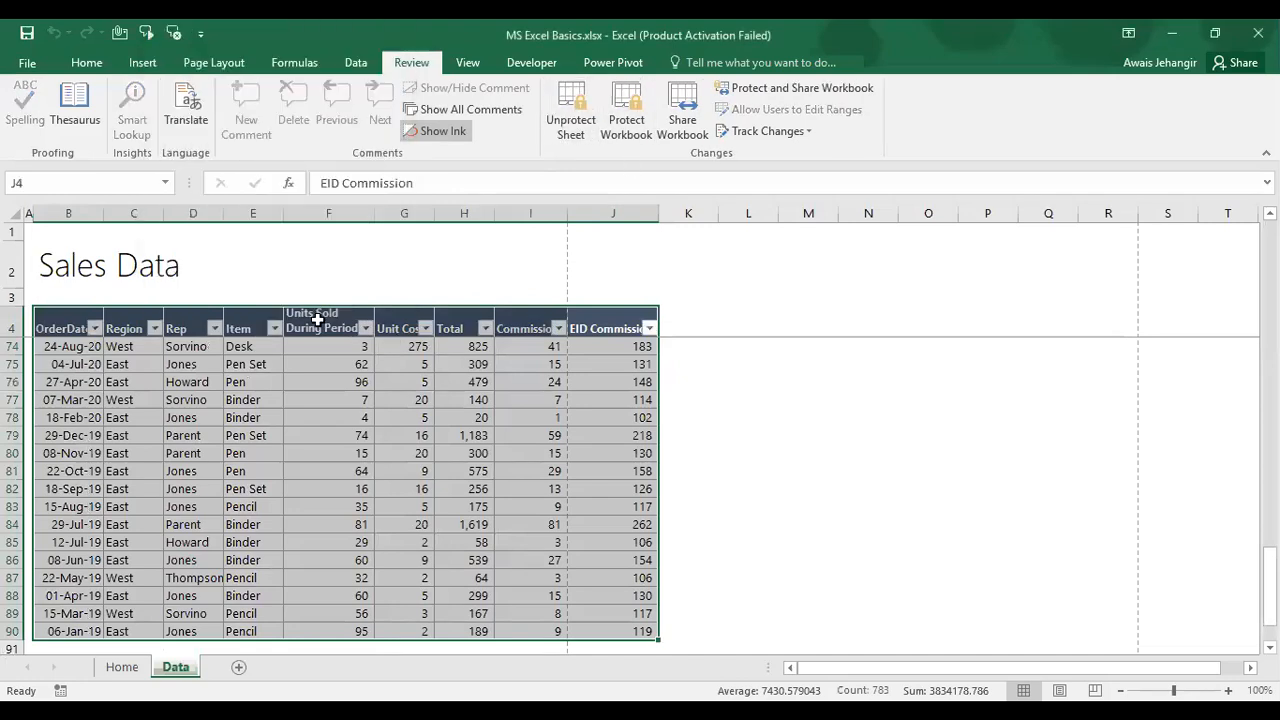
# Step: Confirm the protected cells reject edits and save the workbook
pyautogui.click(317, 318)
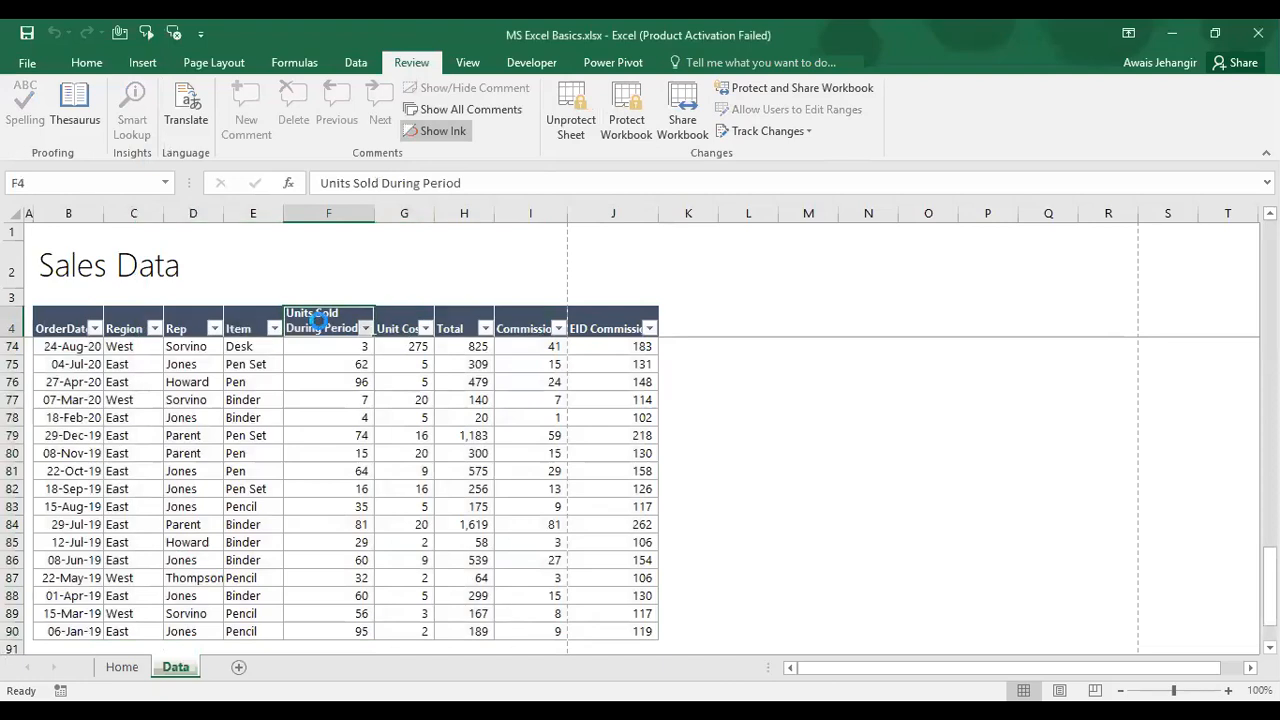
pyautogui.press('Down')
pyautogui.press('Left')
pyautogui.press('Left')
pyautogui.press('Delete')
pyautogui.press('Return')
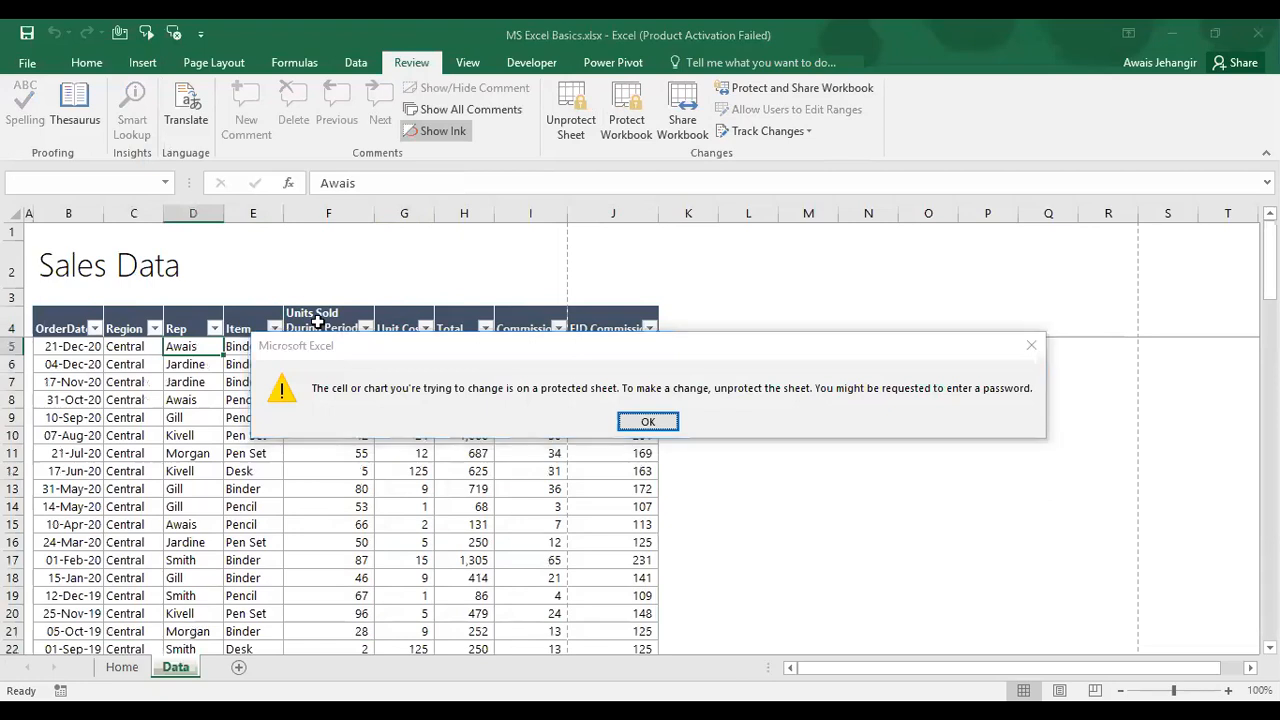
pyautogui.press('Up')
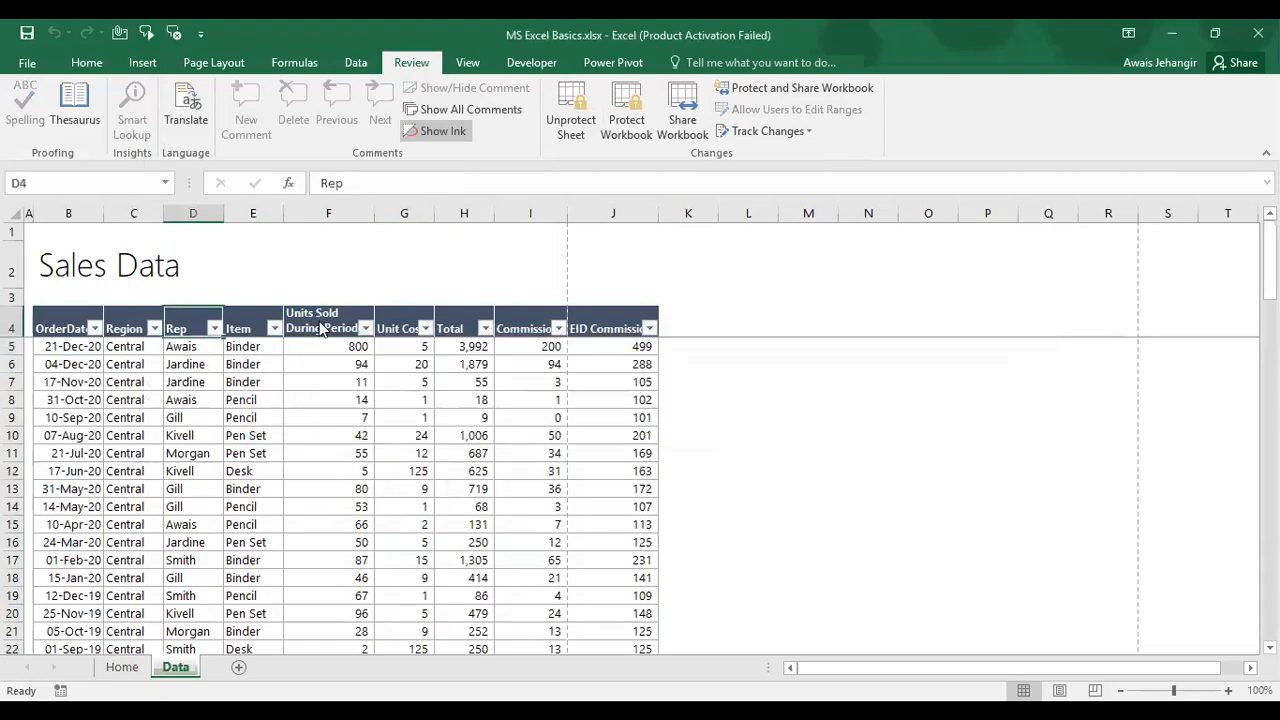
pyautogui.hotkey('ctrl', 's')
pyautogui.press('Return')
pyautogui.click(22, 64)
pyautogui.click(22, 64)
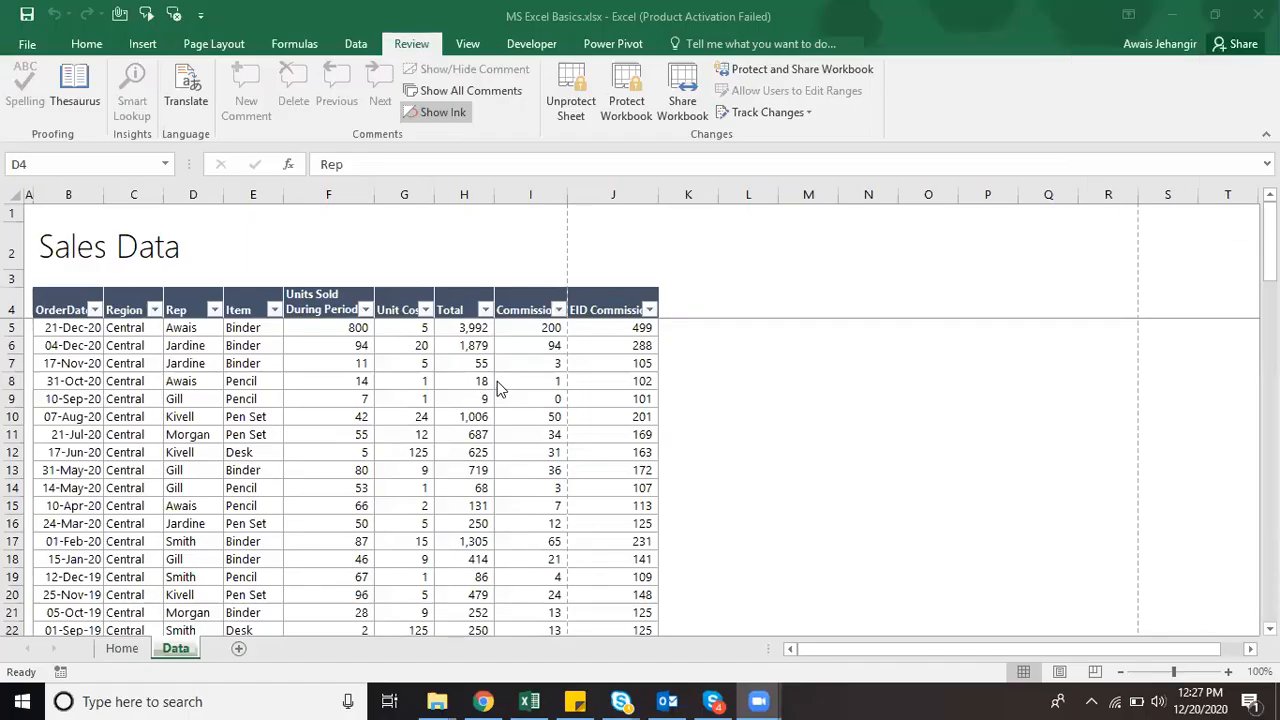
pyautogui.hotkey('alt', 'Tab')
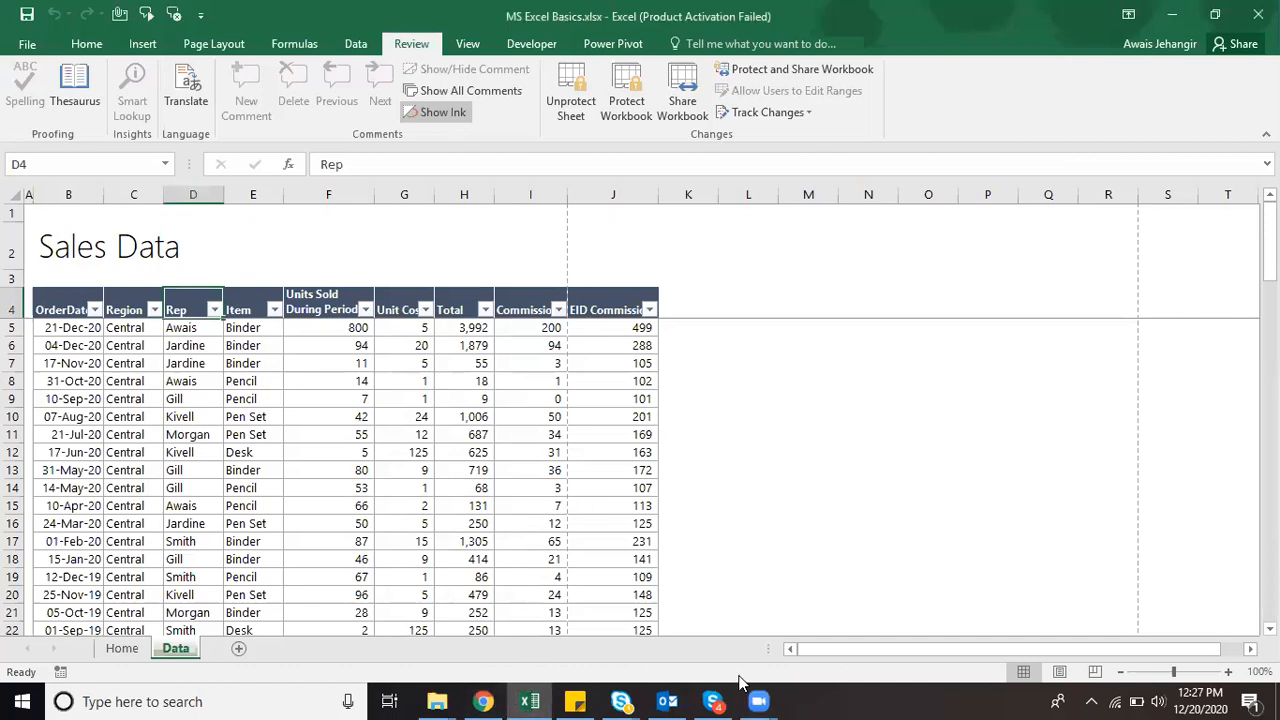
pyautogui.moveTo(437, 700)
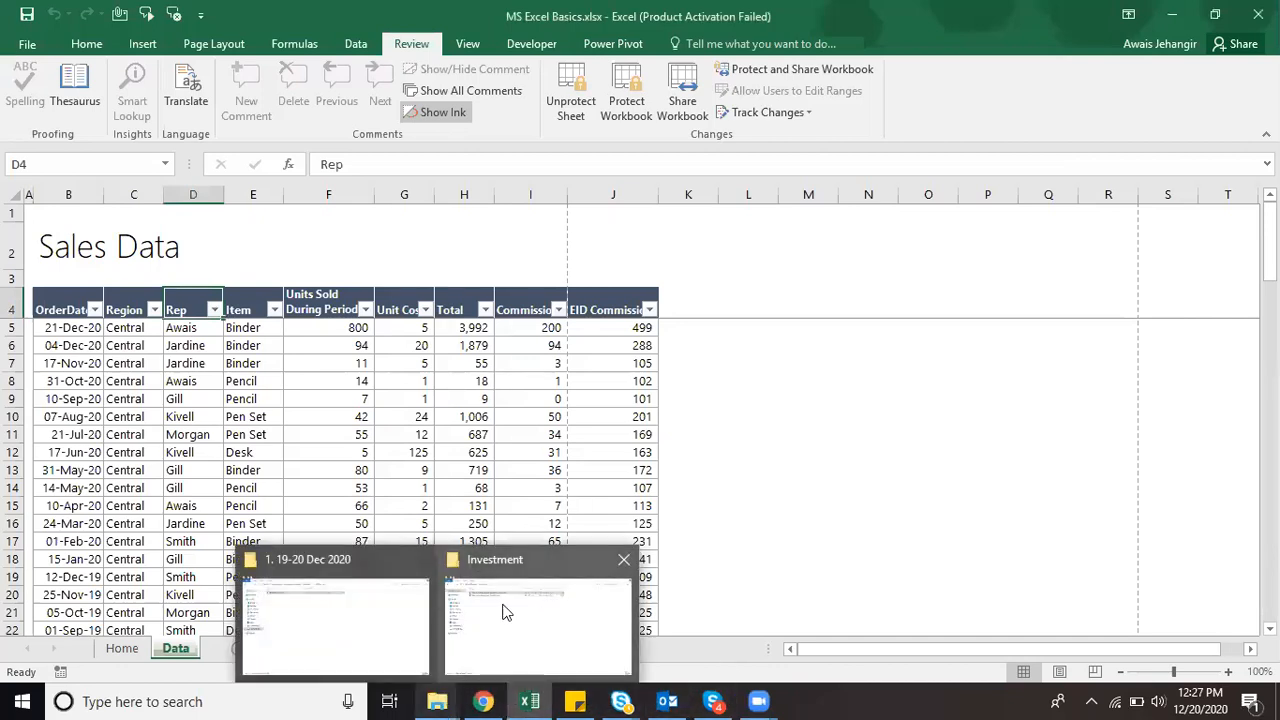
pyautogui.click(298, 602)
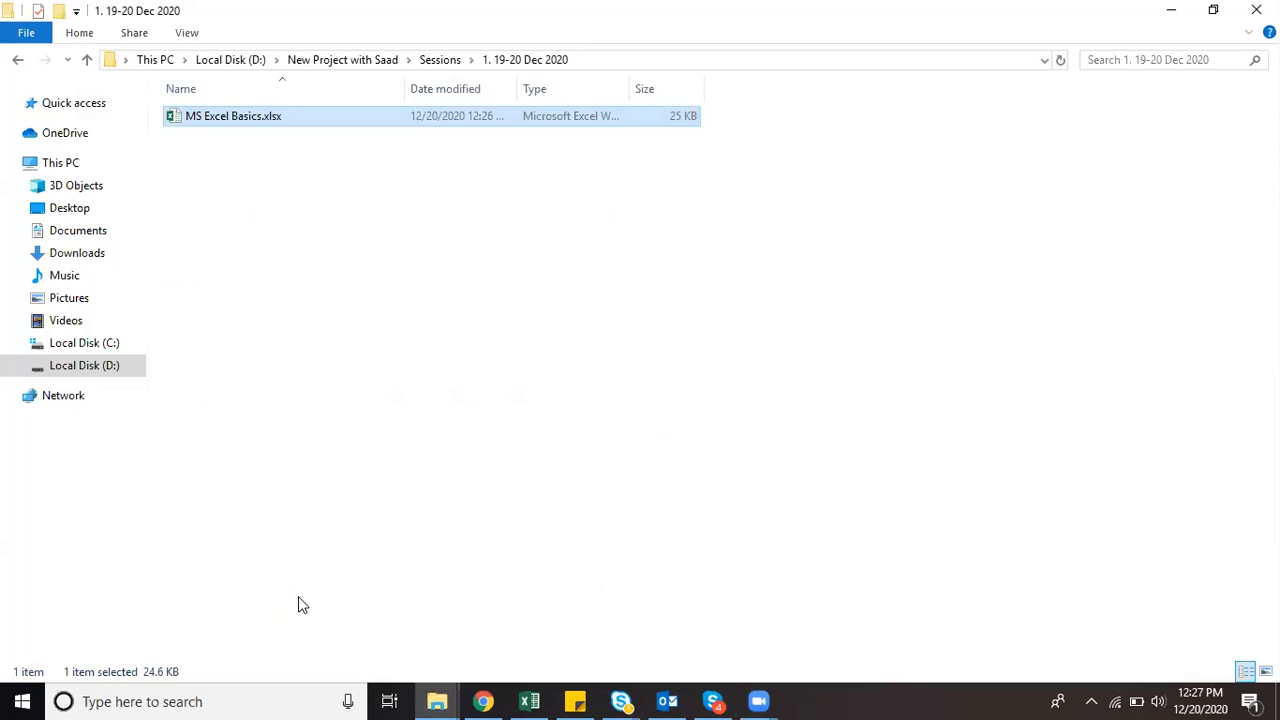
pyautogui.hotkey('alt', 'Tab')
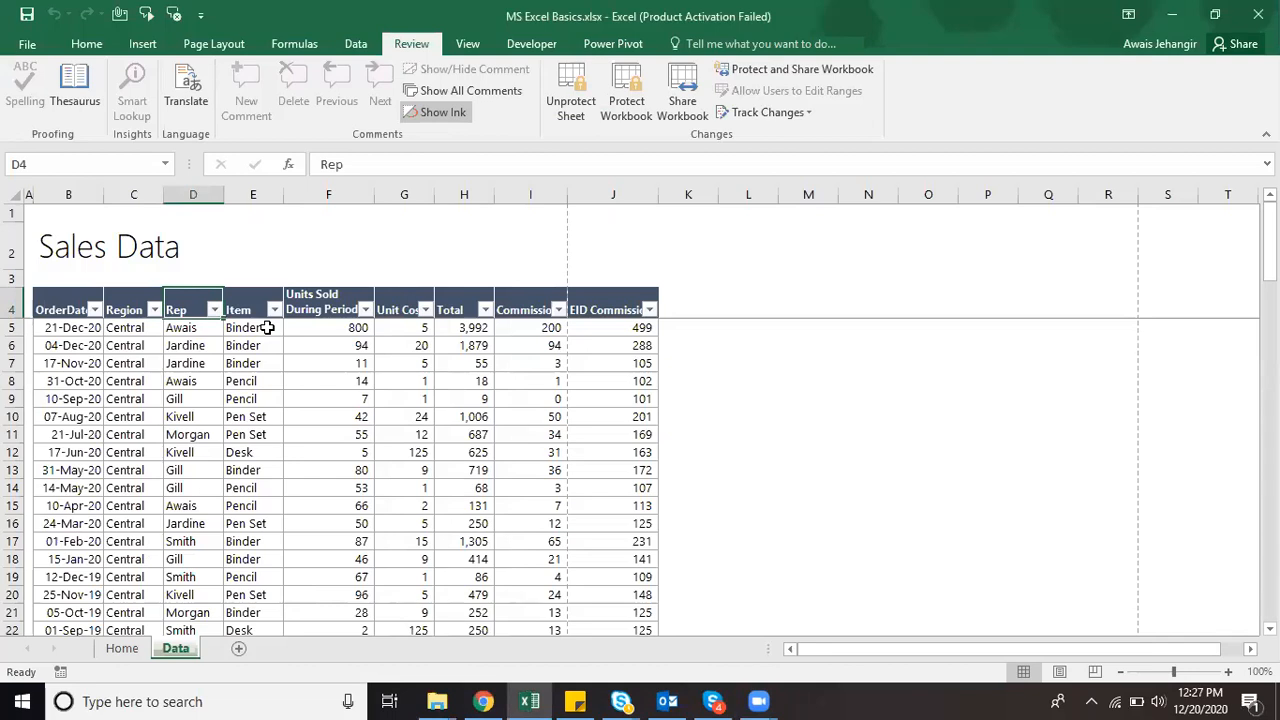
# Step: Encrypt the workbook with an open password, entered and confirmed
pyautogui.click(28, 44)
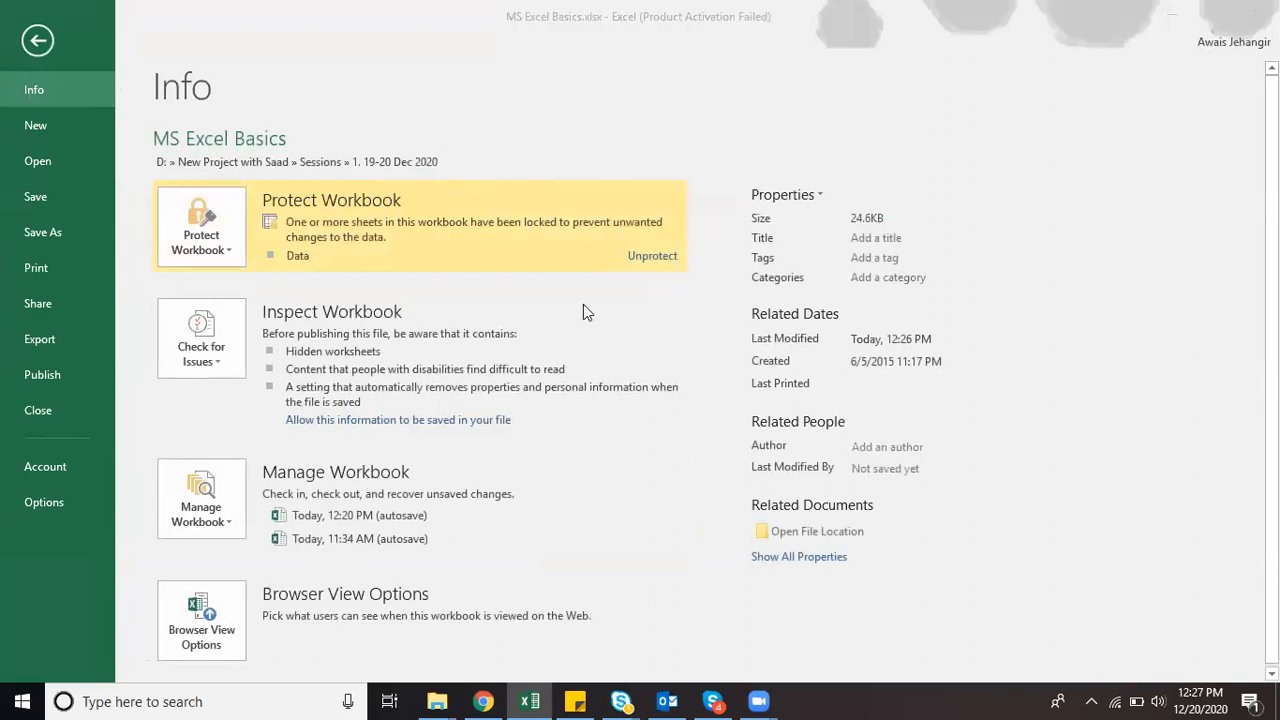
pyautogui.click(289, 214)
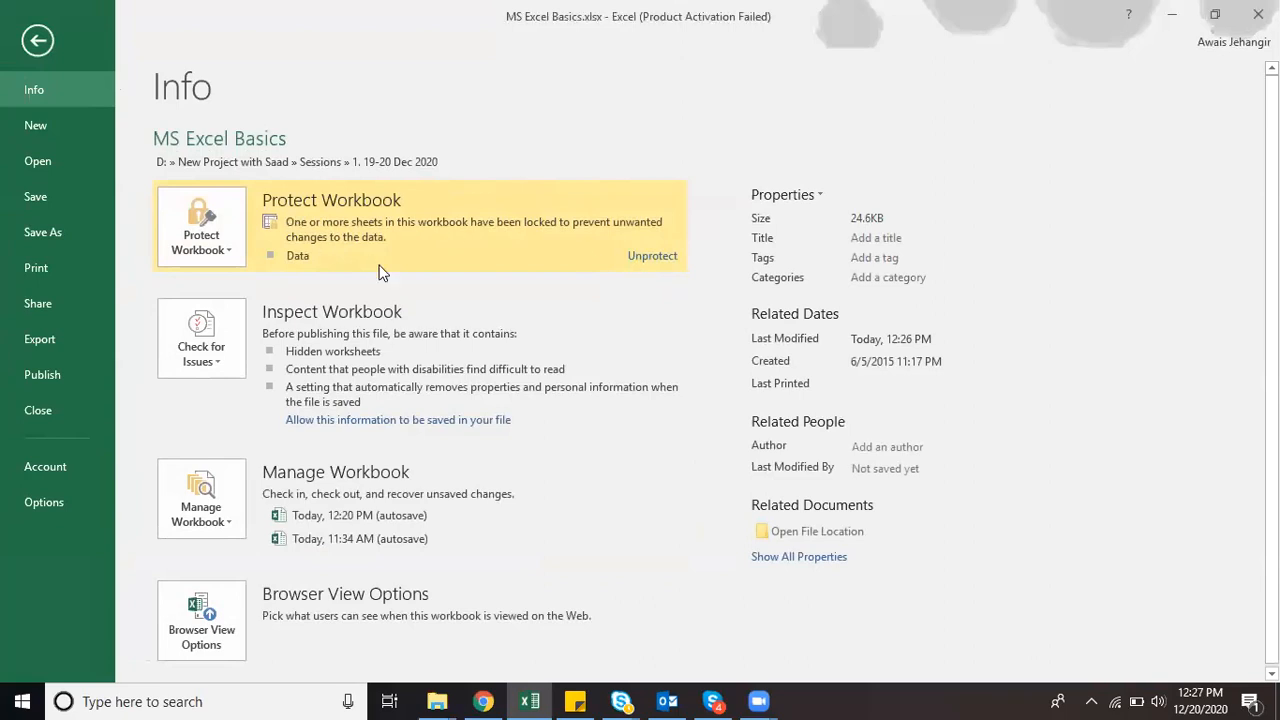
pyautogui.click(236, 251)
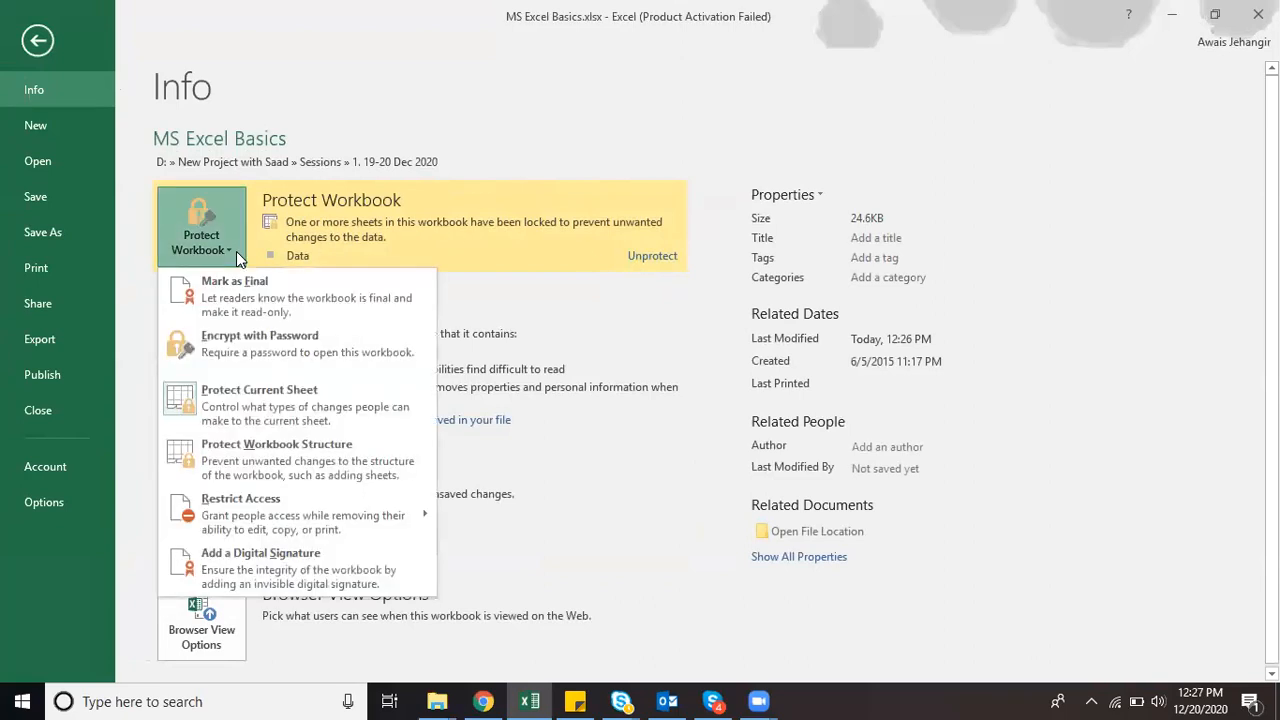
pyautogui.click(307, 339)
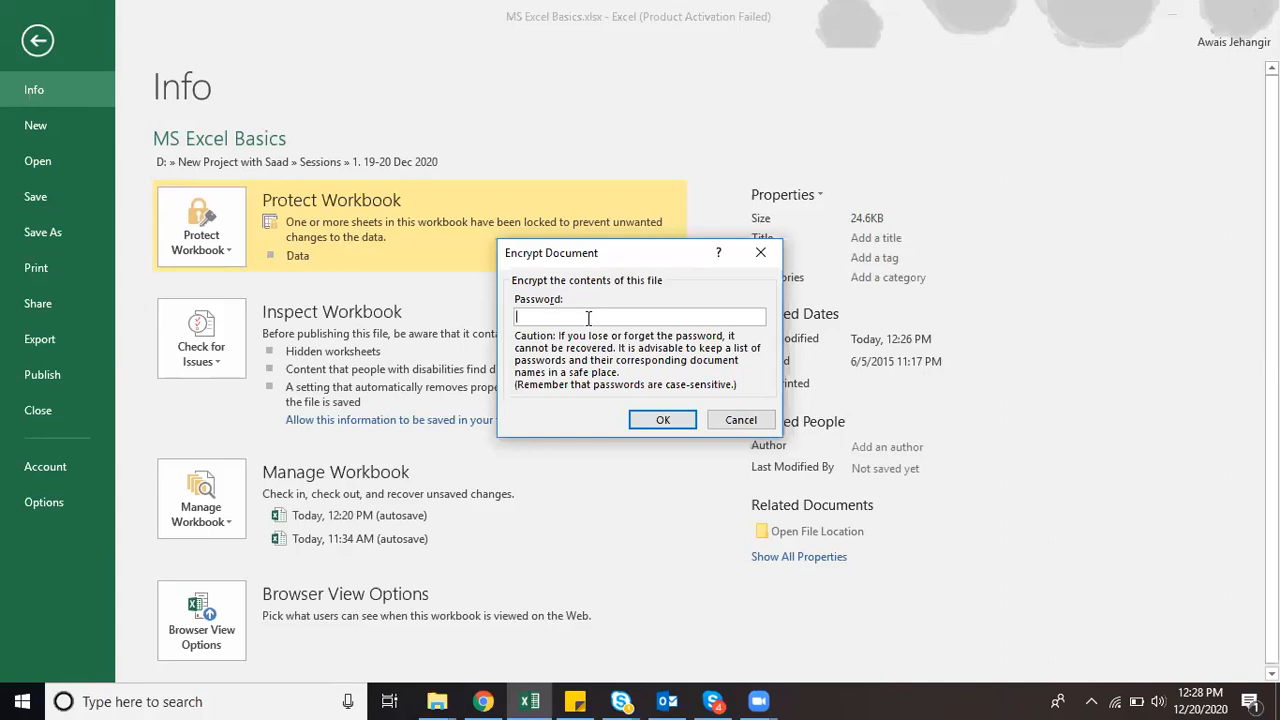
pyautogui.write('123')
pyautogui.click(683, 421)
pyautogui.write('123')
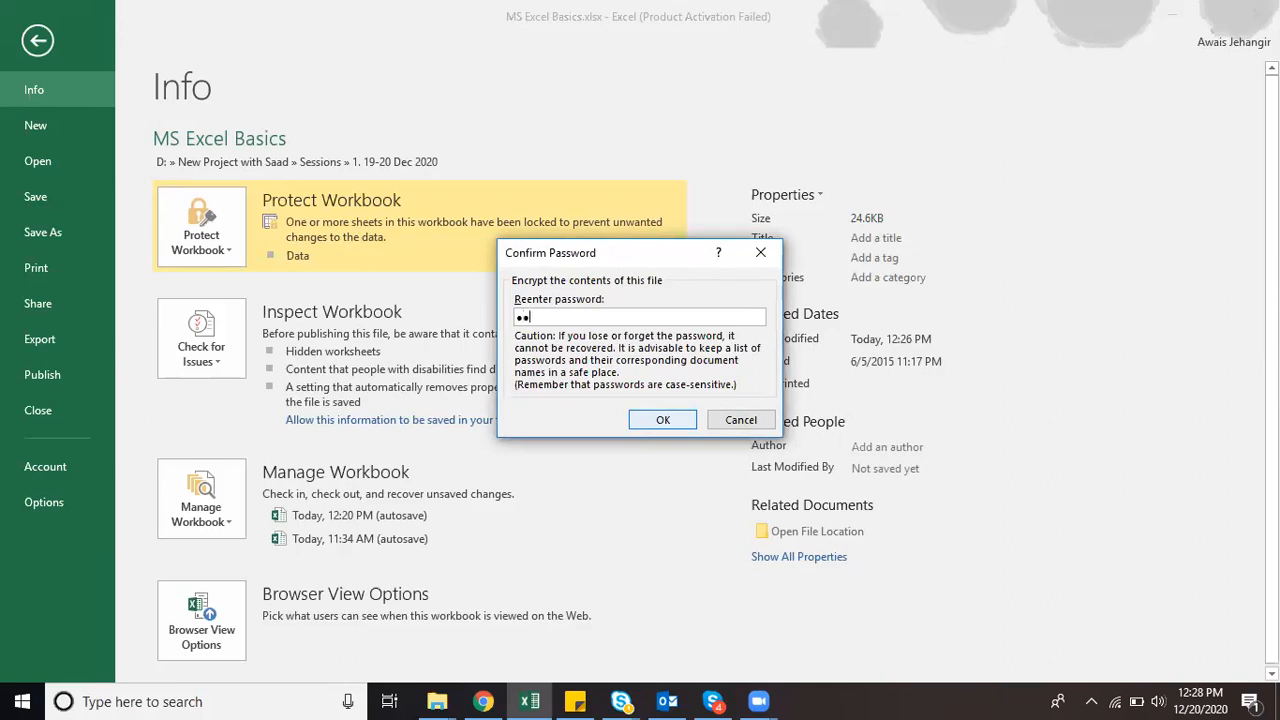
pyautogui.click(671, 418)
# Step: Save the workbook, close Excel, and reopen MS Excel Basics.xlsx from its folder
pyautogui.press('Escape')
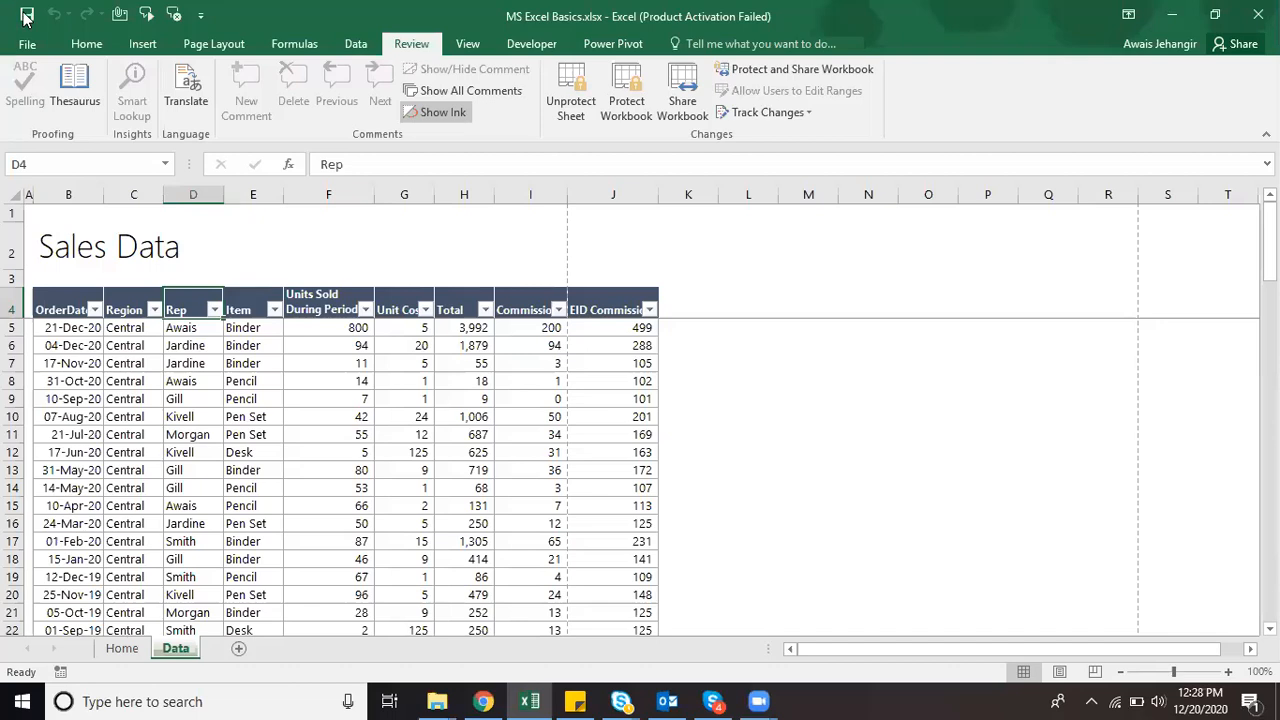
pyautogui.click(27, 16)
pyautogui.click(608, 403)
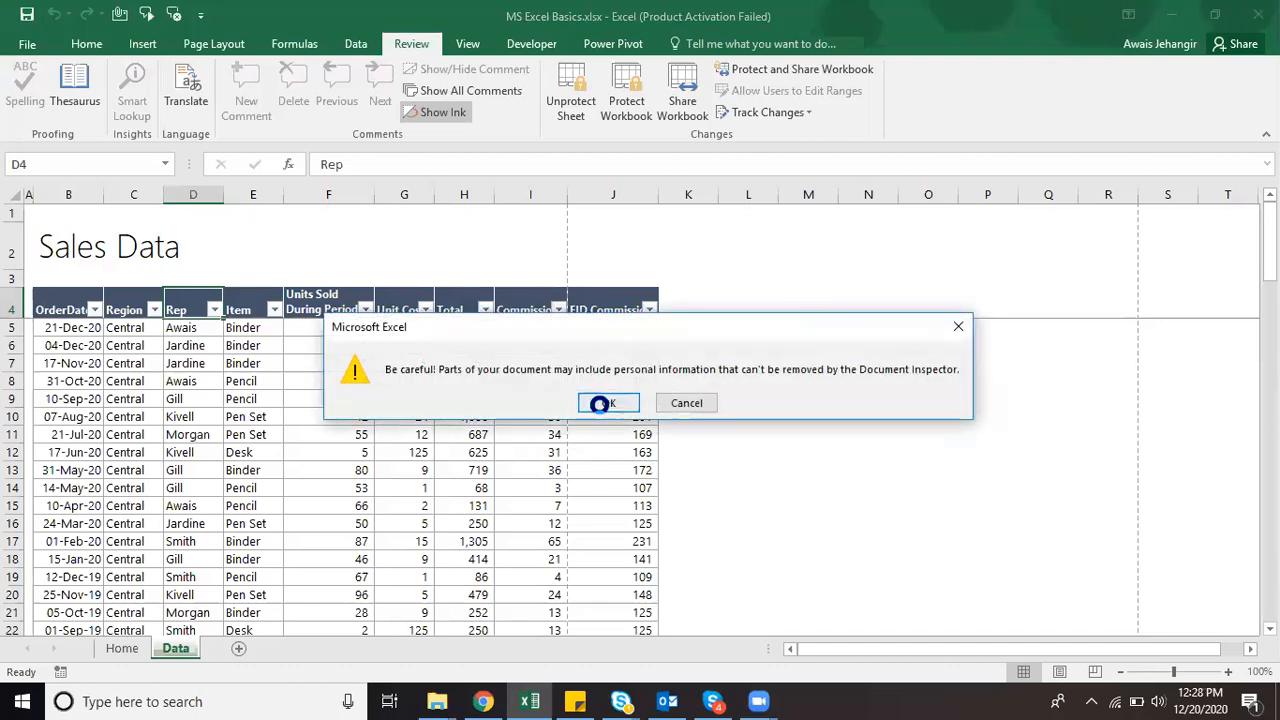
pyautogui.click(1258, 14)
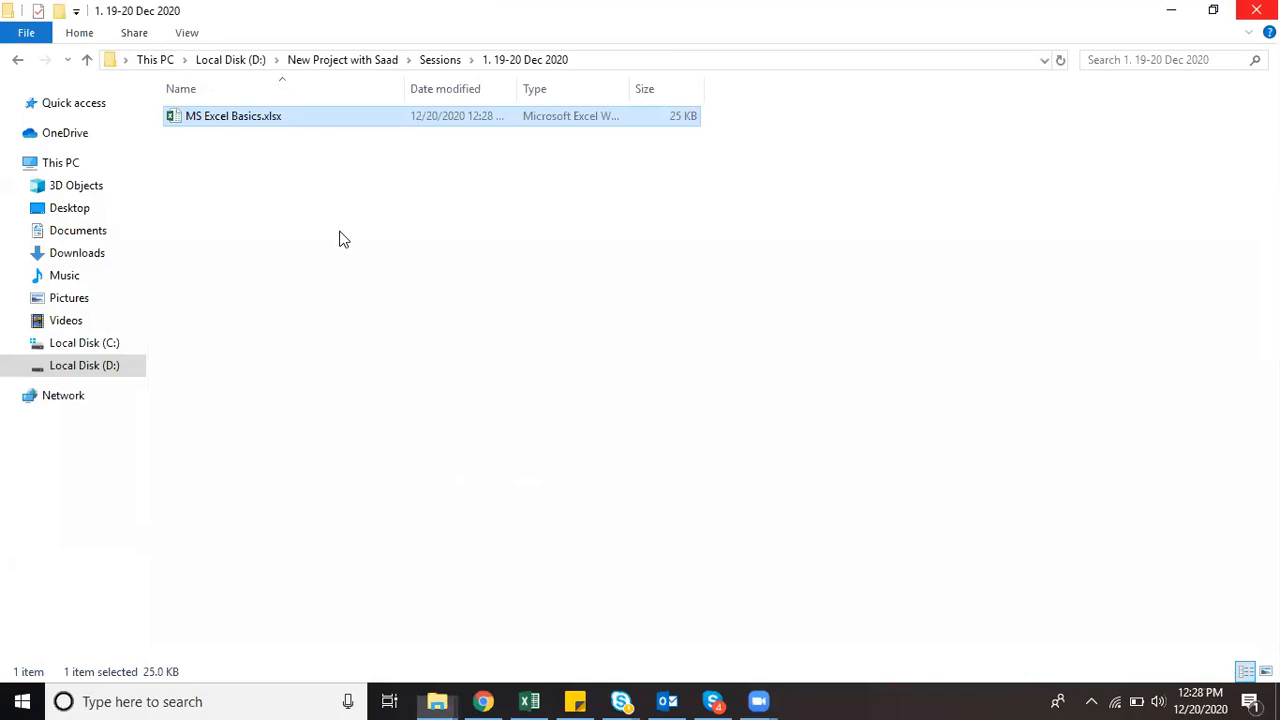
pyautogui.doubleClick(267, 117)
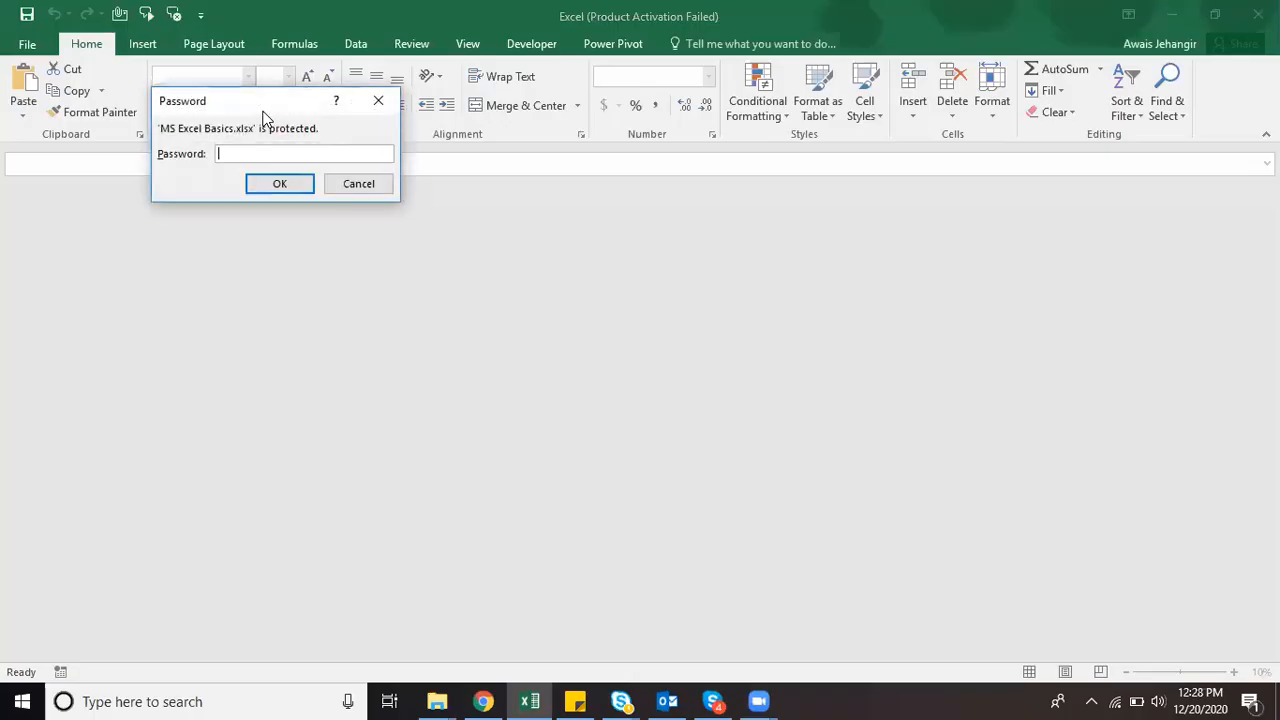
# Step: Enter the workbook's password to open it and dismiss the Office activation notice
pyautogui.write('1234')
pyautogui.press('Return')
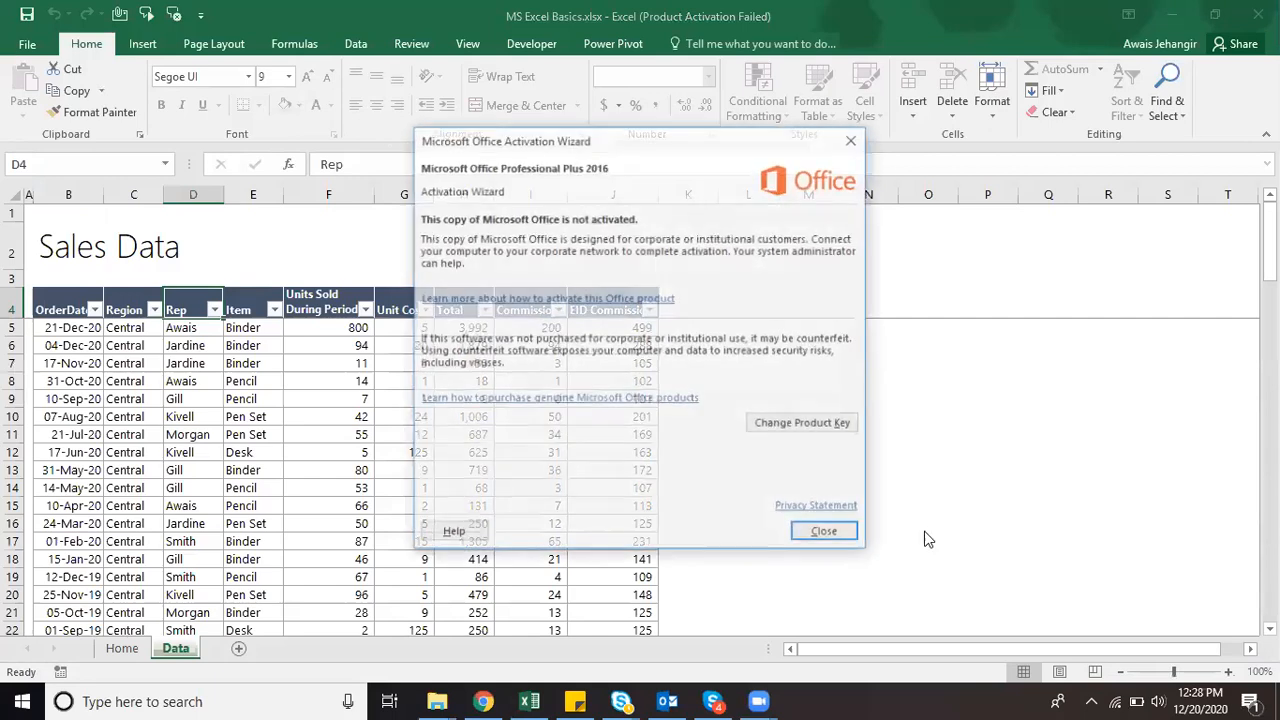
pyautogui.click(843, 527)
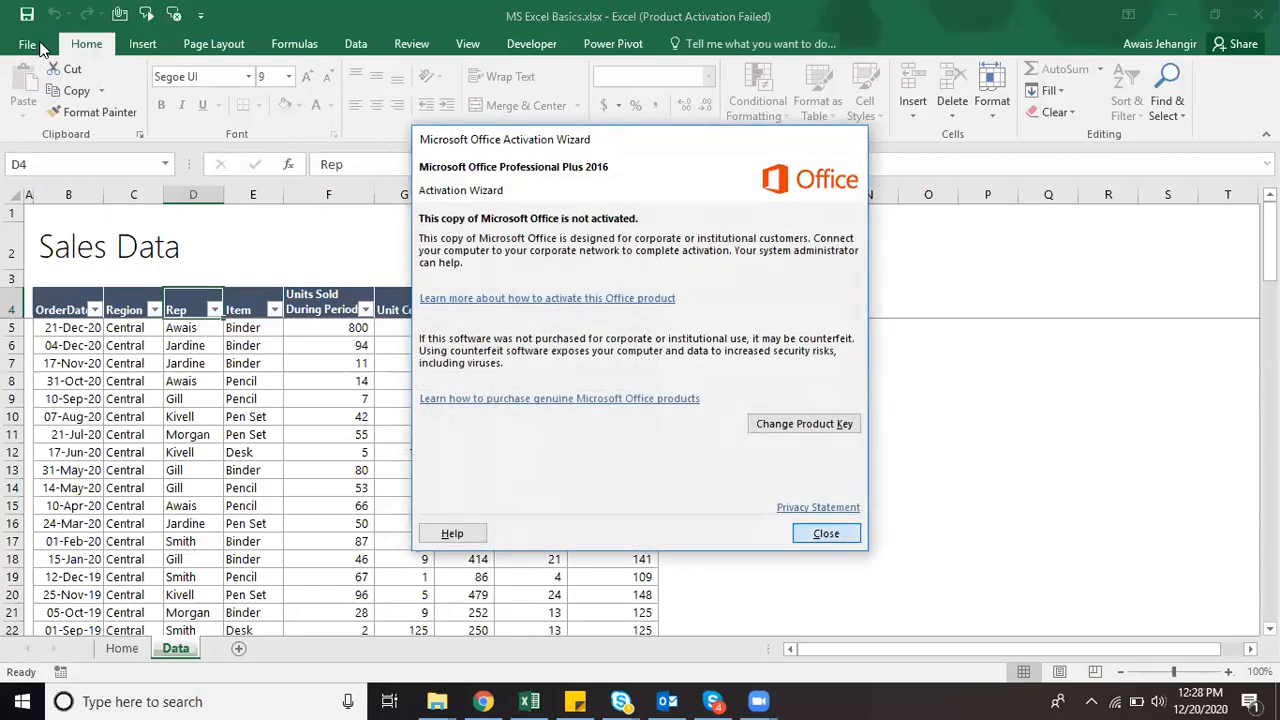
# Step: Clear the password under Encrypt with Password so the workbook is no longer encrypted
pyautogui.click(28, 44)
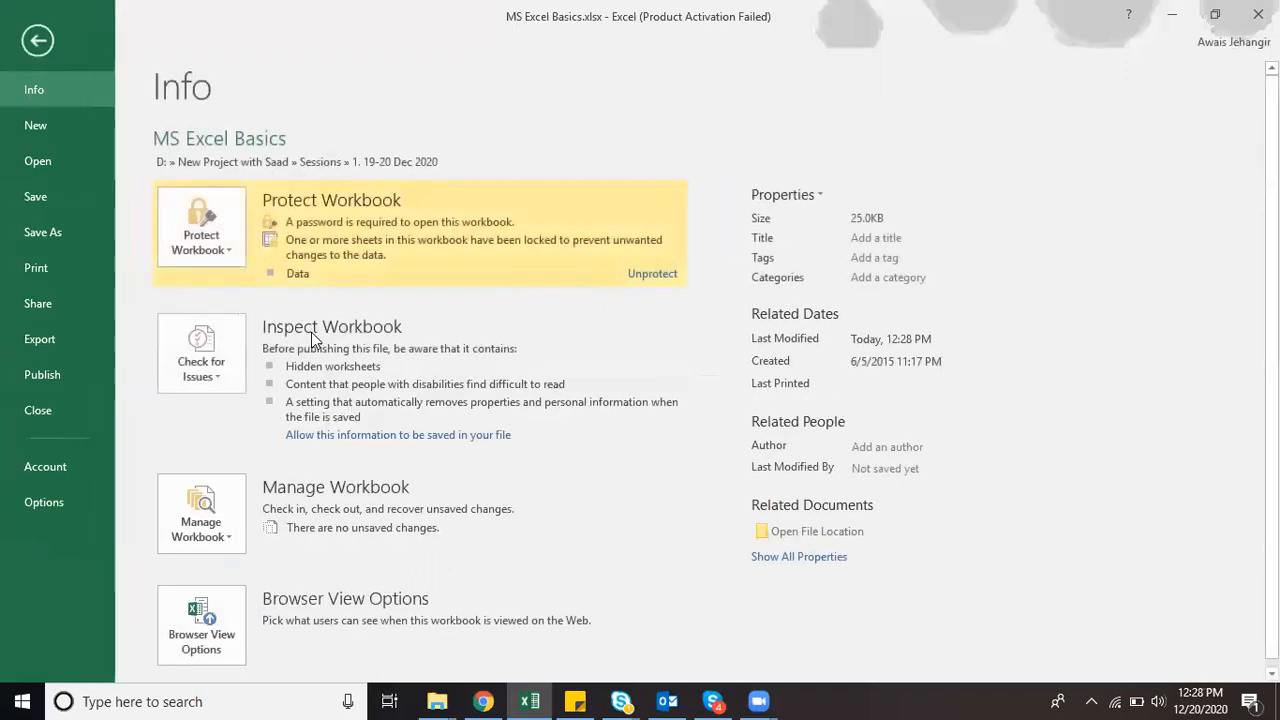
pyautogui.click(201, 228)
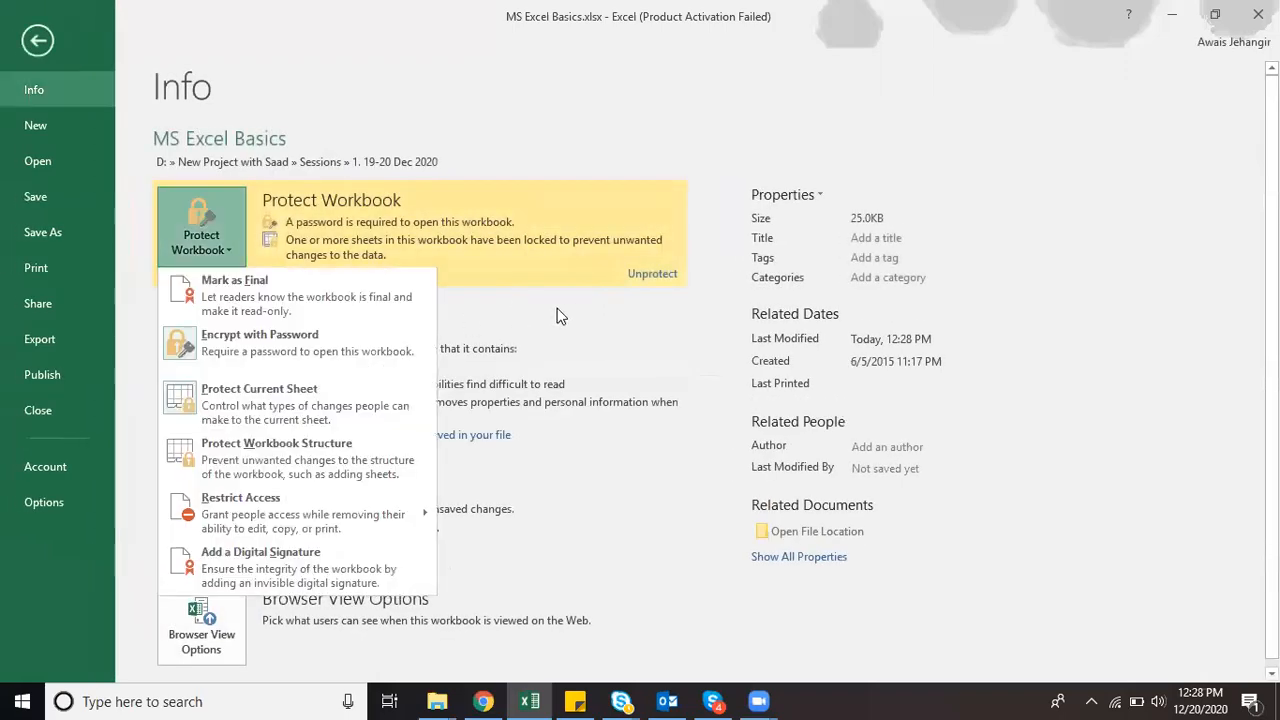
pyautogui.click(311, 338)
pyautogui.press('BackSpace')
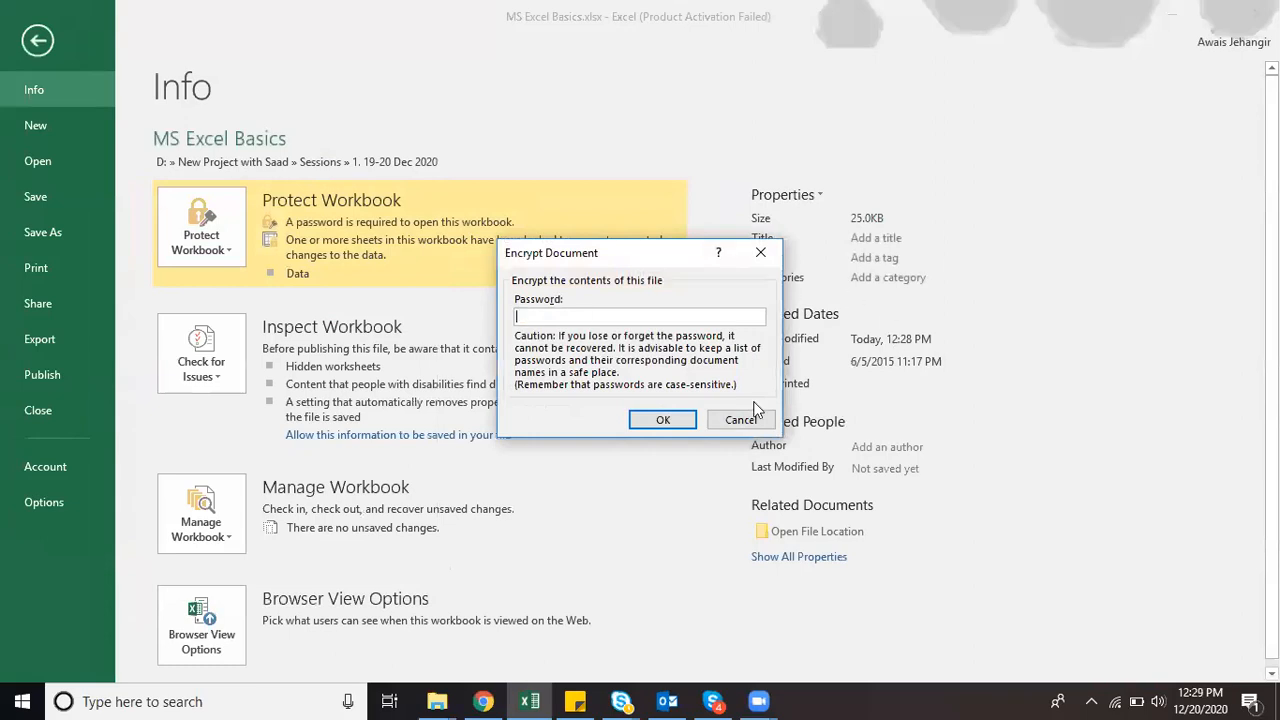
pyautogui.click(689, 412)
pyautogui.press('Escape')
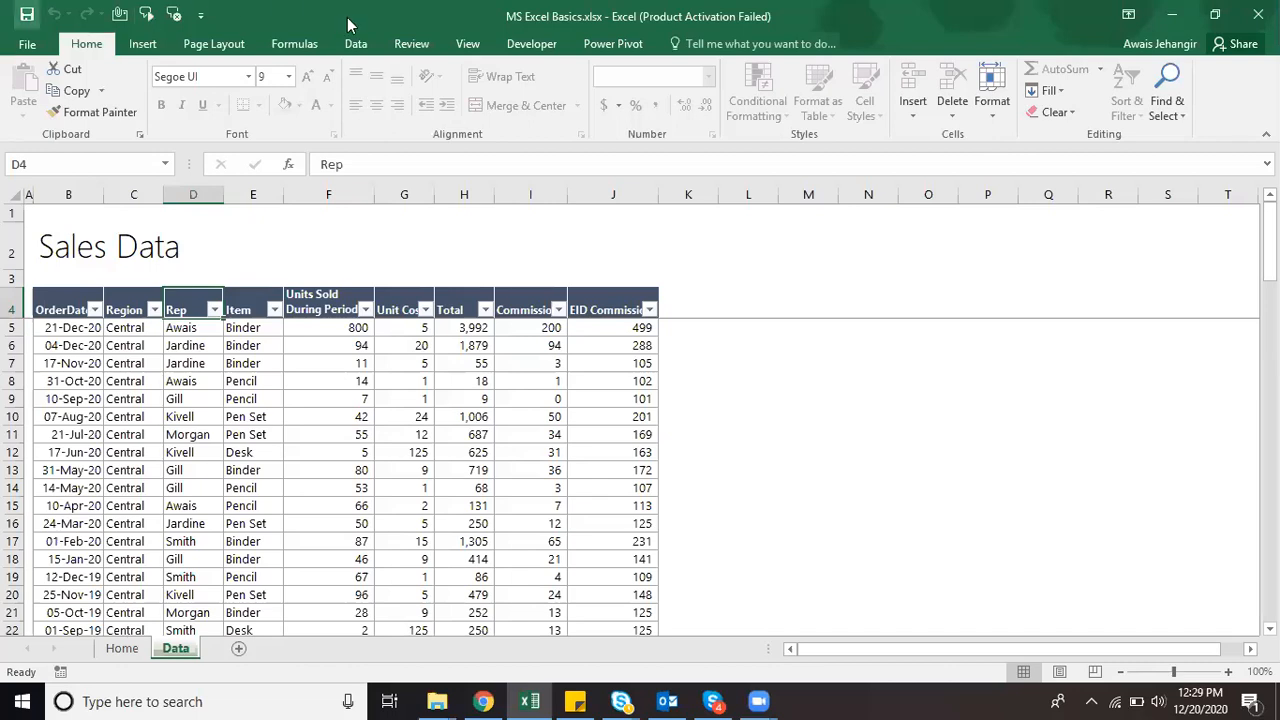
pyautogui.click(426, 44)
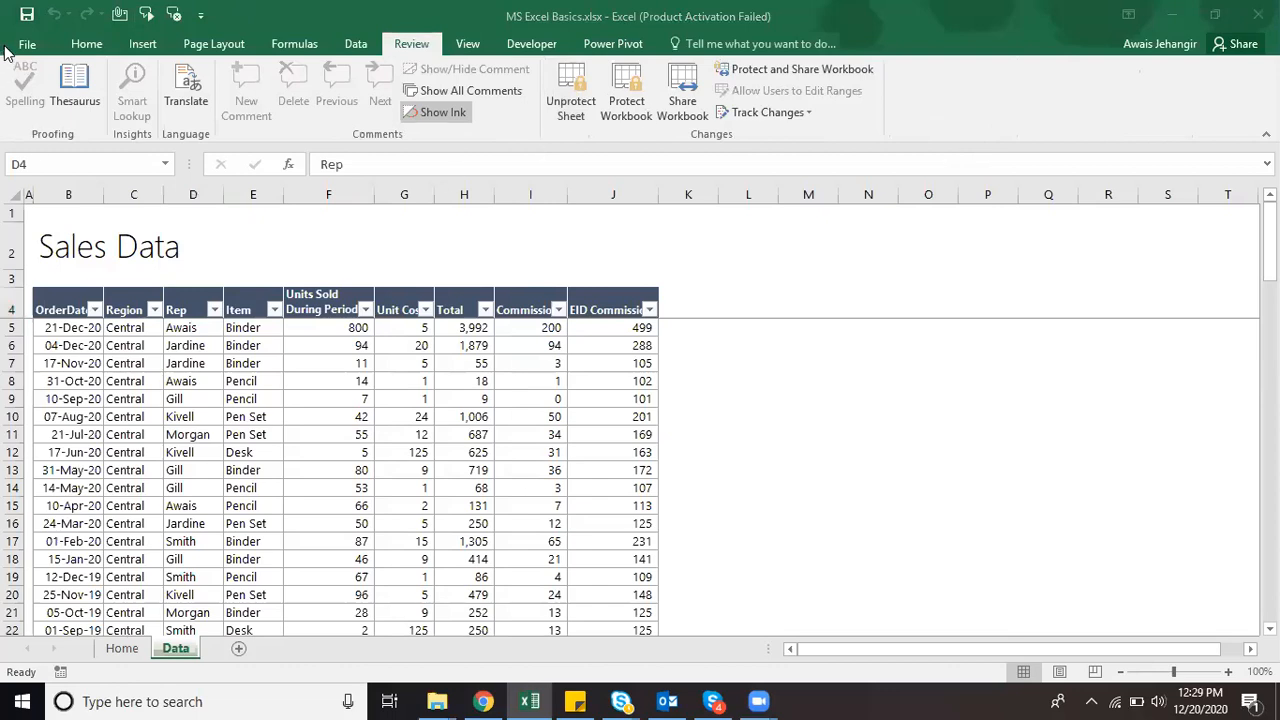
pyautogui.click(628, 95)
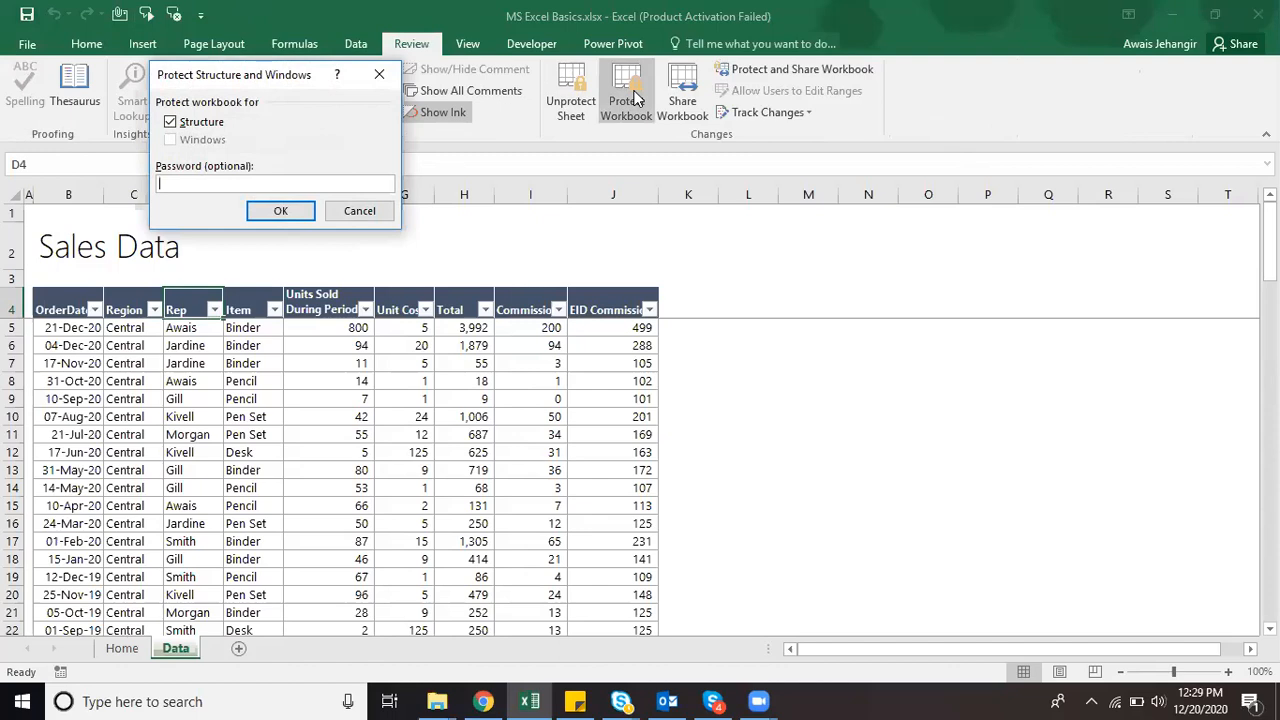
pyautogui.press('Return')
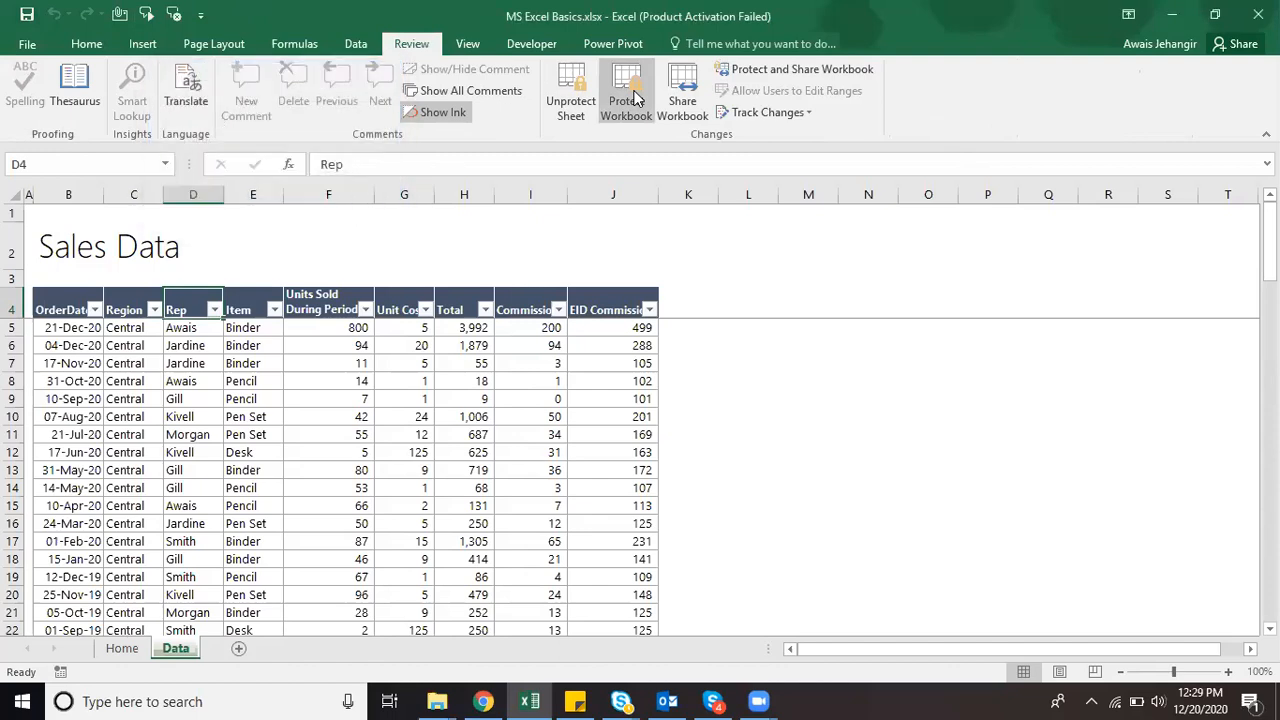
pyautogui.hotkey('ctrl', 'pageup')
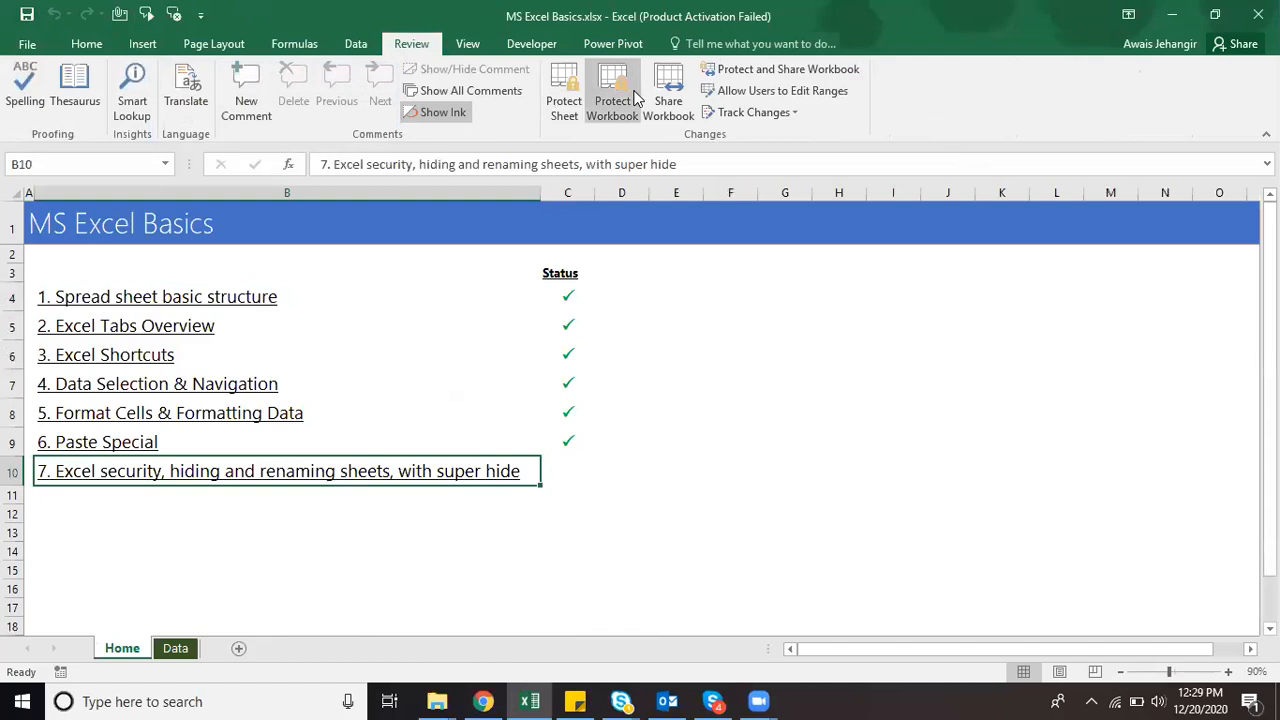
# Step: Tick topic 7 in C10 with a Wingdings 'P' checkmark, save, and return to the Data sheet
pyautogui.press('Right')
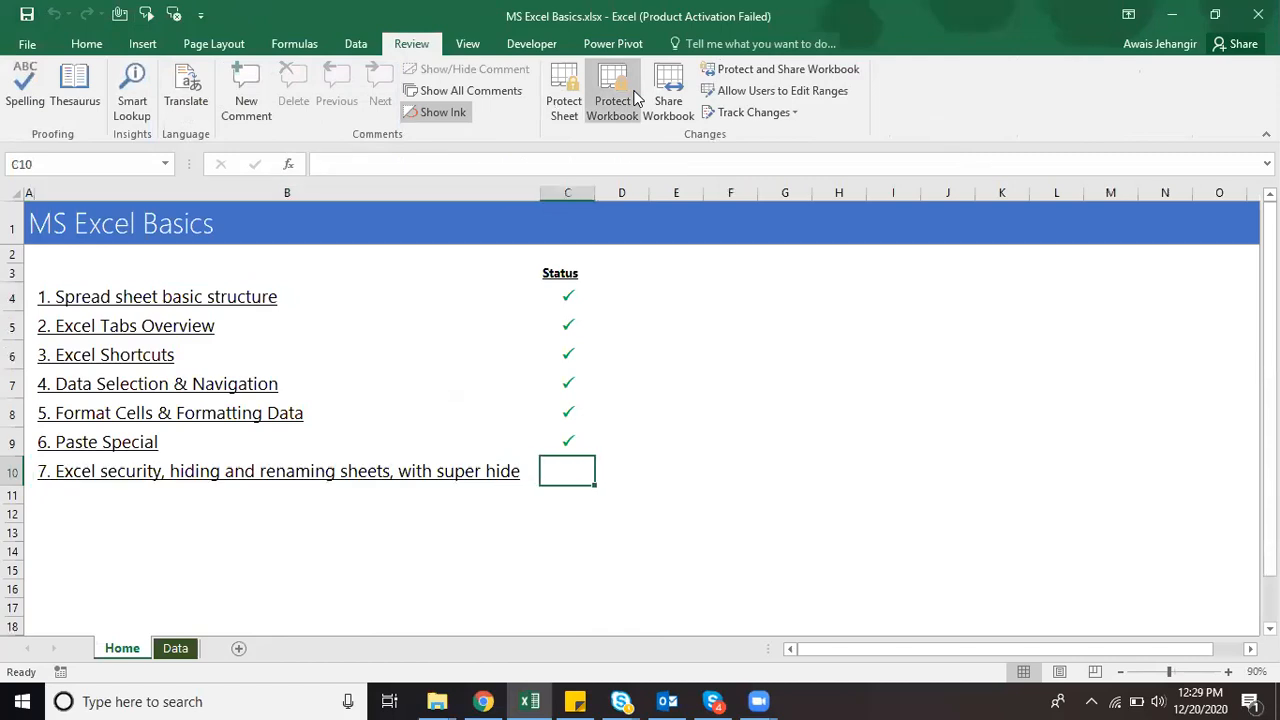
pyautogui.write('P')
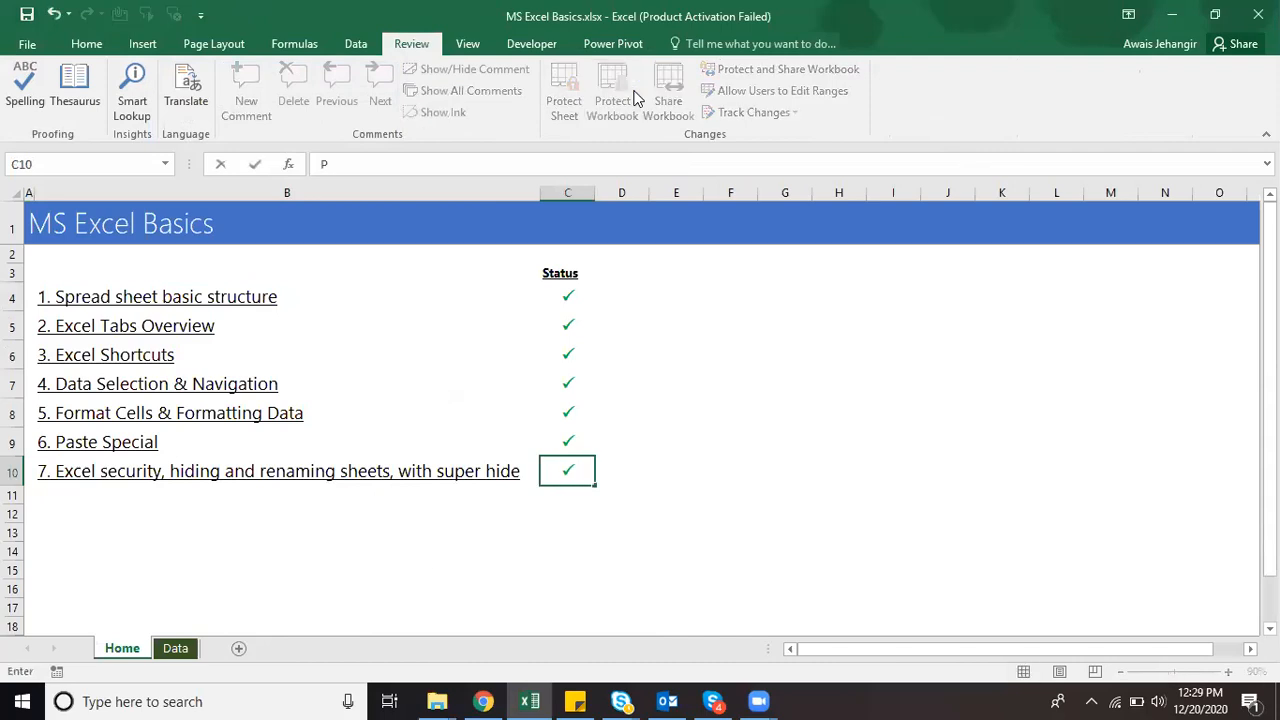
pyautogui.press('Return')
pyautogui.press('Up')
pyautogui.hotkey('ctrl', 's')
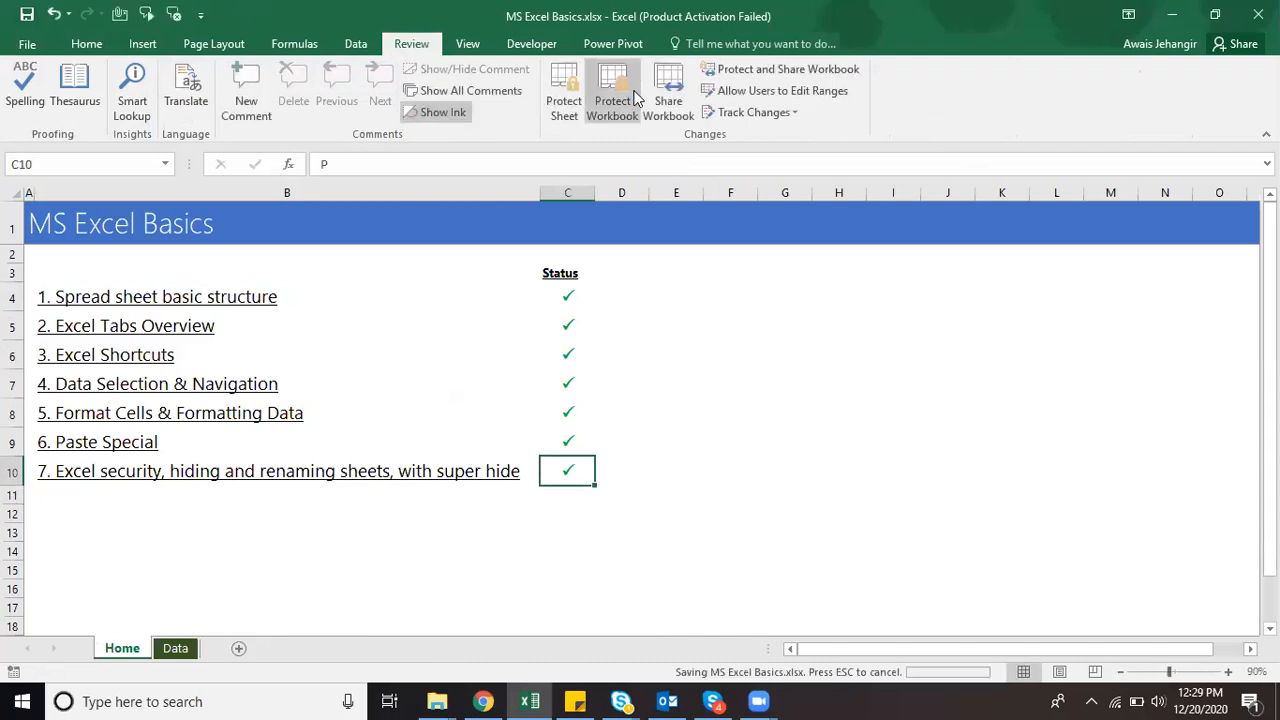
pyautogui.press('Left')
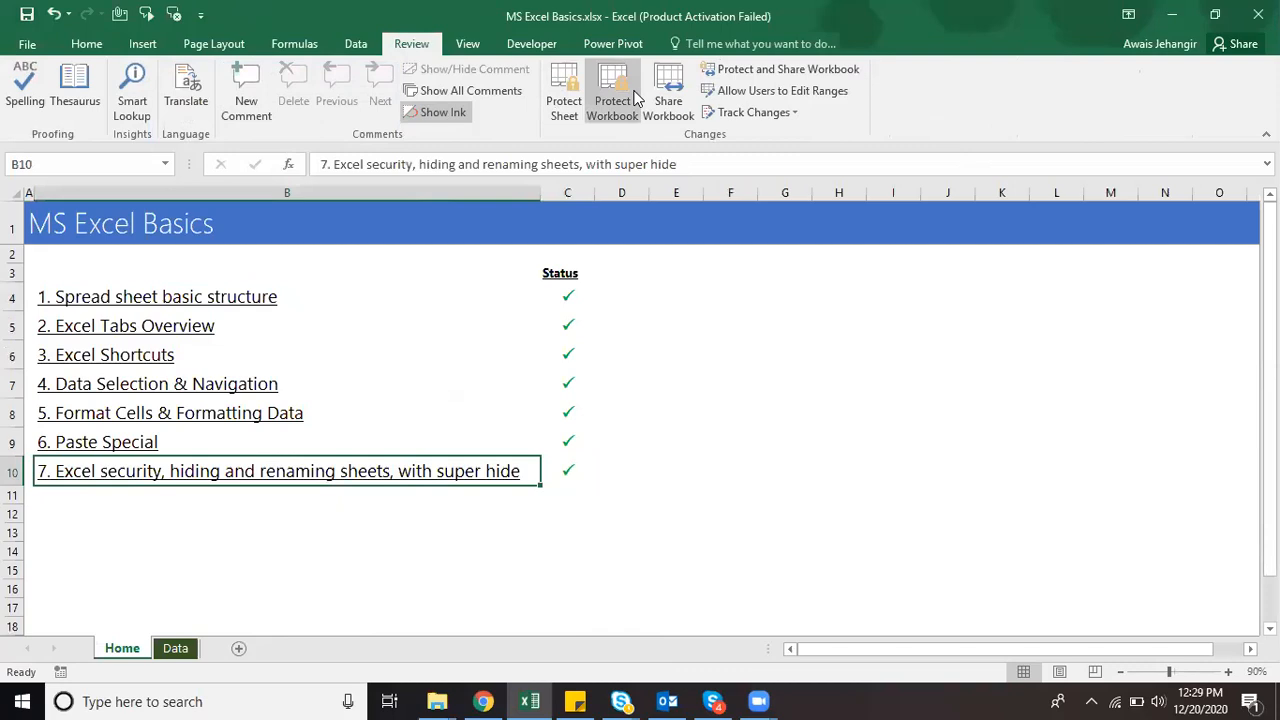
pyautogui.hotkey('ctrl', 'pagedown')
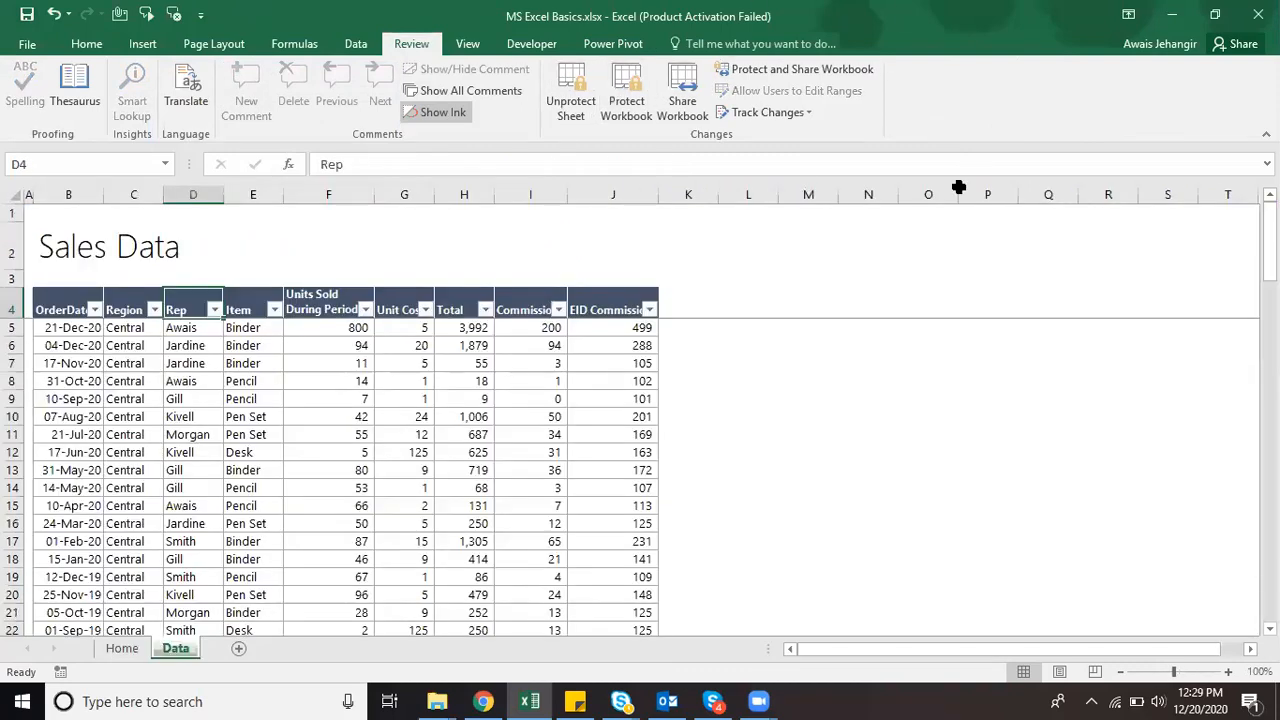
# Step: Lift the Data sheet's protection with Review > Unprotect Sheet (Alt, R, P, S)
pyautogui.hotkey('alt', 'Tab')
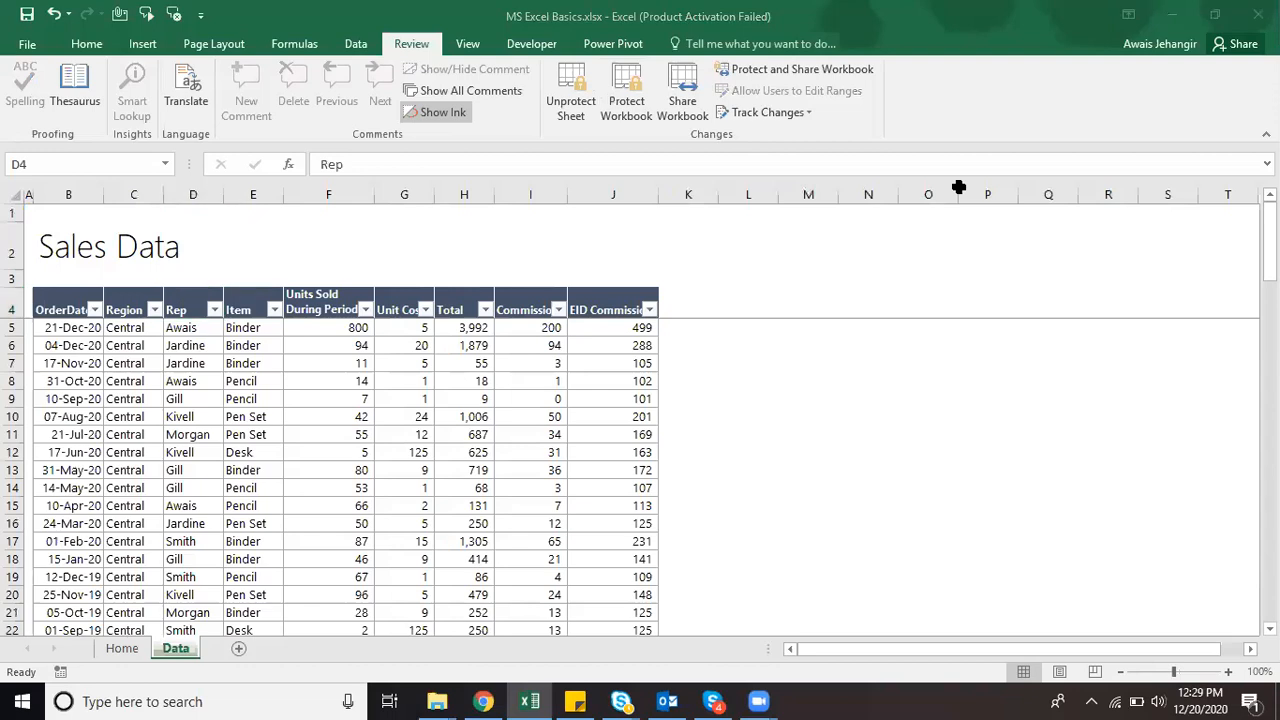
pyautogui.hotkey('alt', 'Tab')
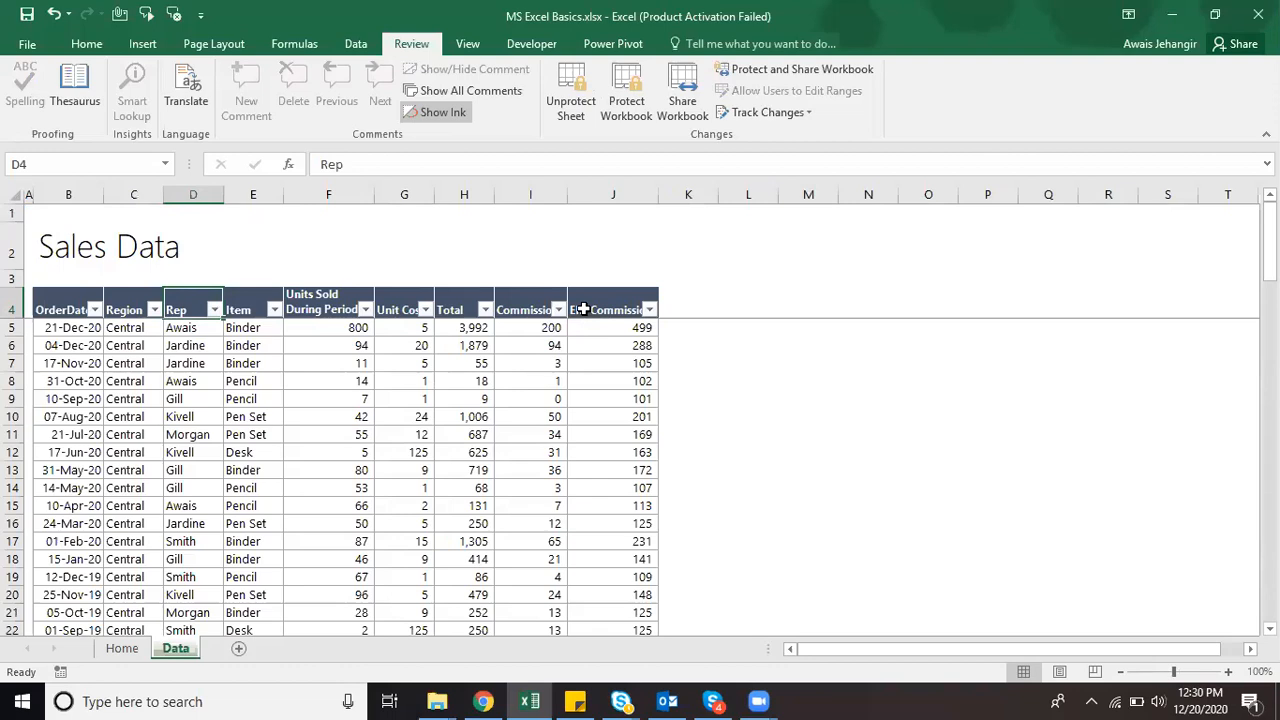
pyautogui.press('Right')
pyautogui.press('Right')
pyautogui.press('Right')
pyautogui.press('Right')
pyautogui.press('Right')
pyautogui.press('Right')
pyautogui.press('Right')
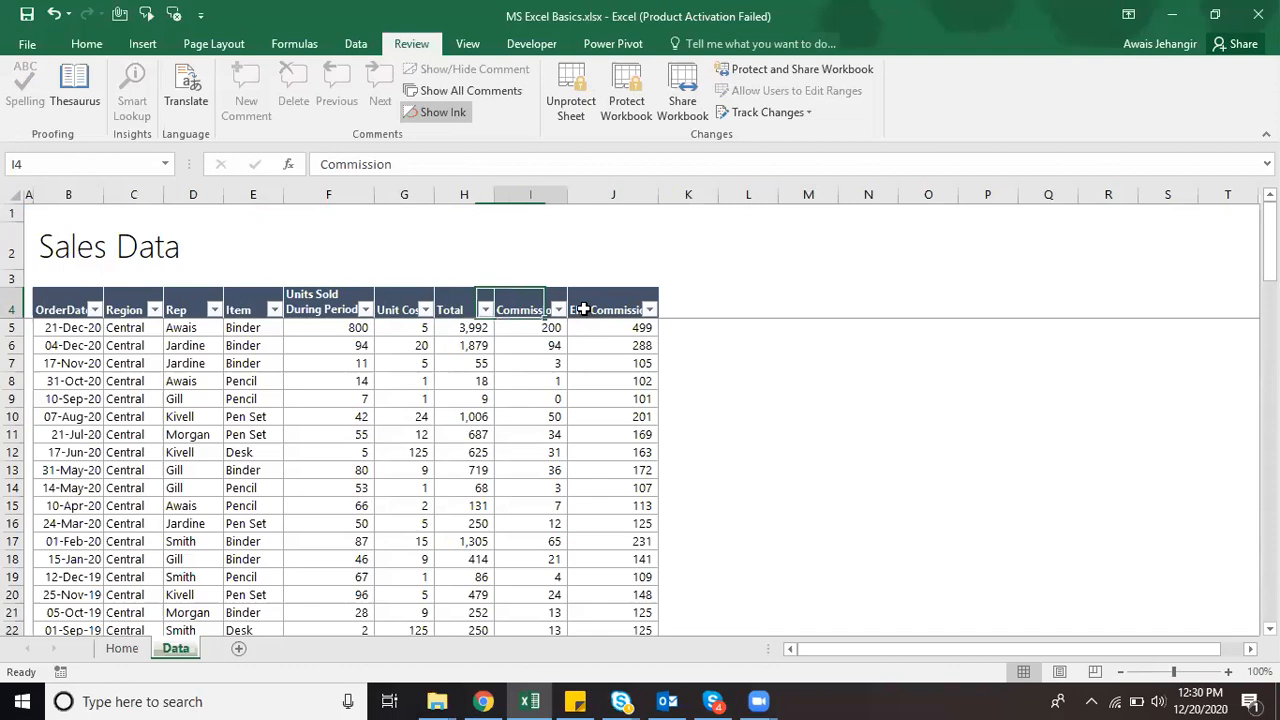
pyautogui.press('Left')
pyautogui.press('Left')
pyautogui.press('Down')
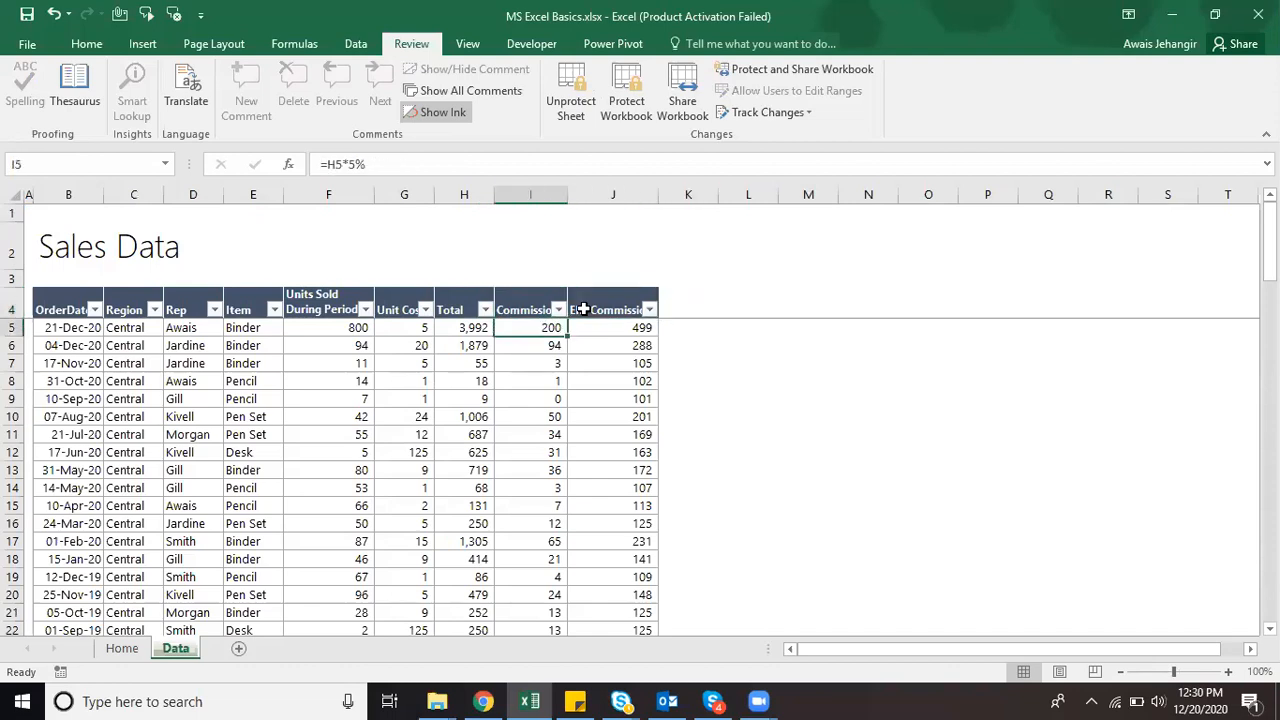
pyautogui.press('Up')
pyautogui.press('Up')
pyautogui.press('Up')
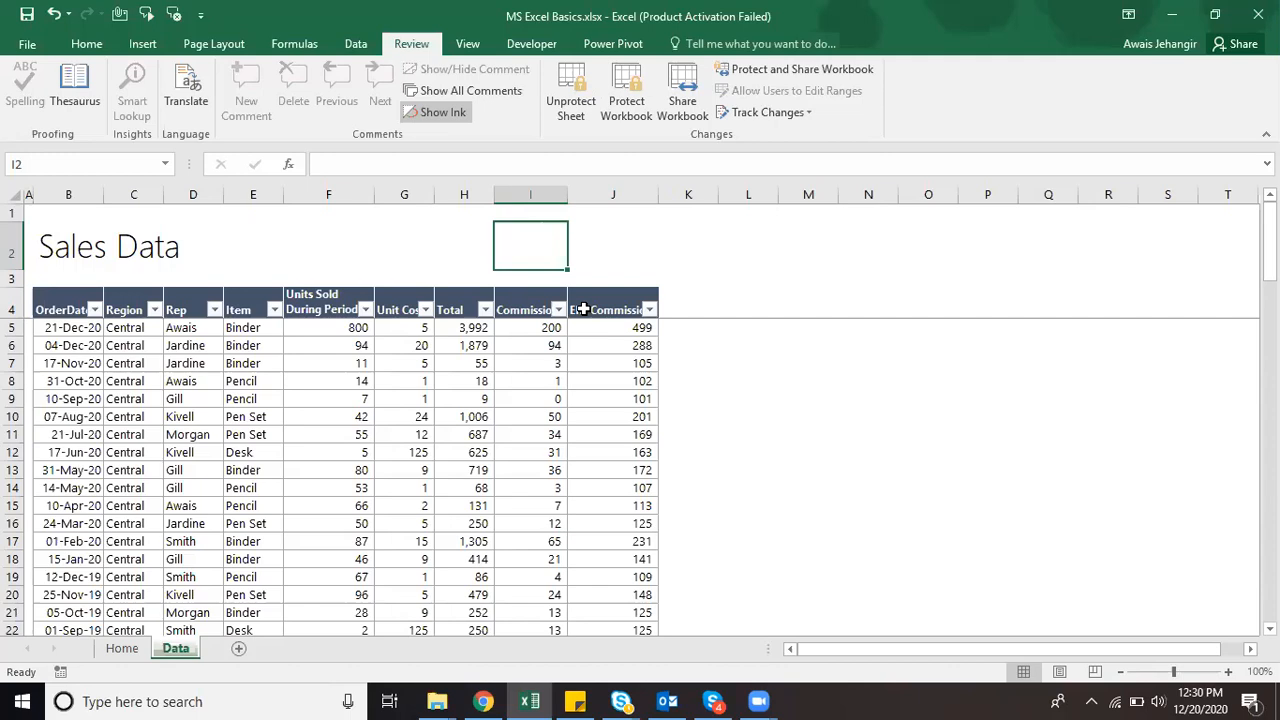
pyautogui.press('alt')
pyautogui.press('r')
pyautogui.press('p')
pyautogui.press('s')
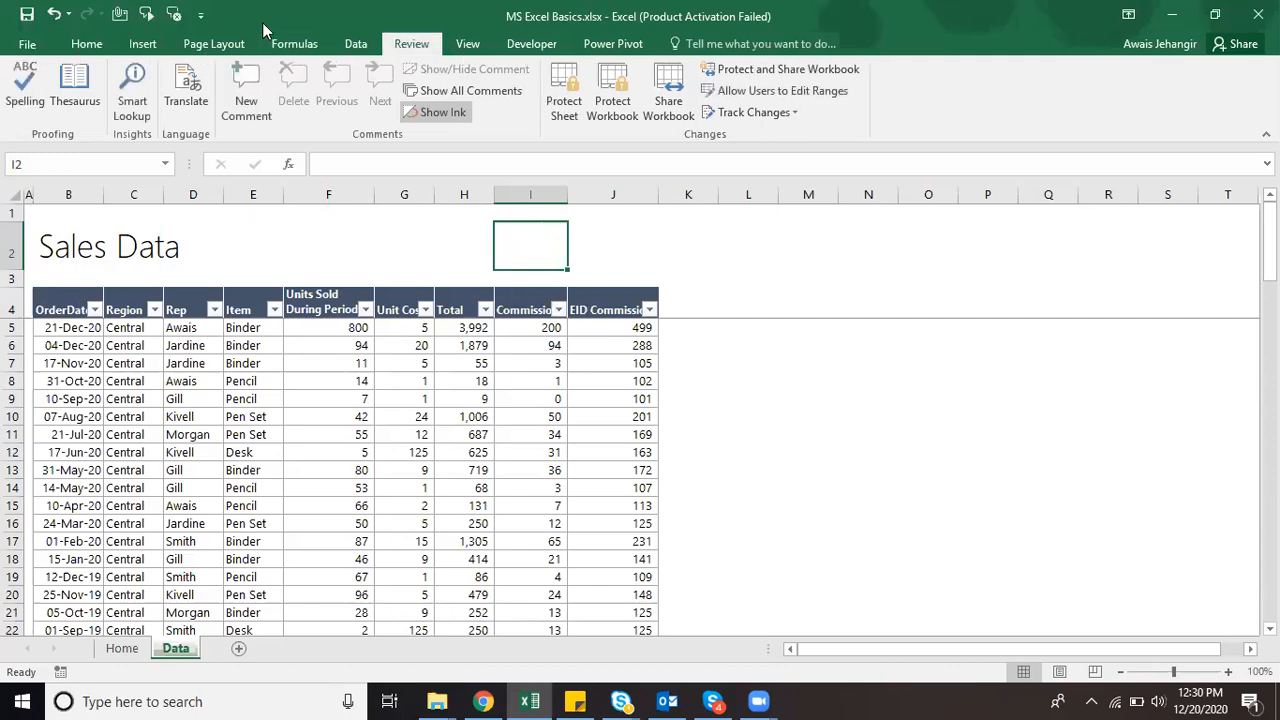
# Step: Fill cell I2 light green and label I1 'Commission %'
pyautogui.click(95, 46)
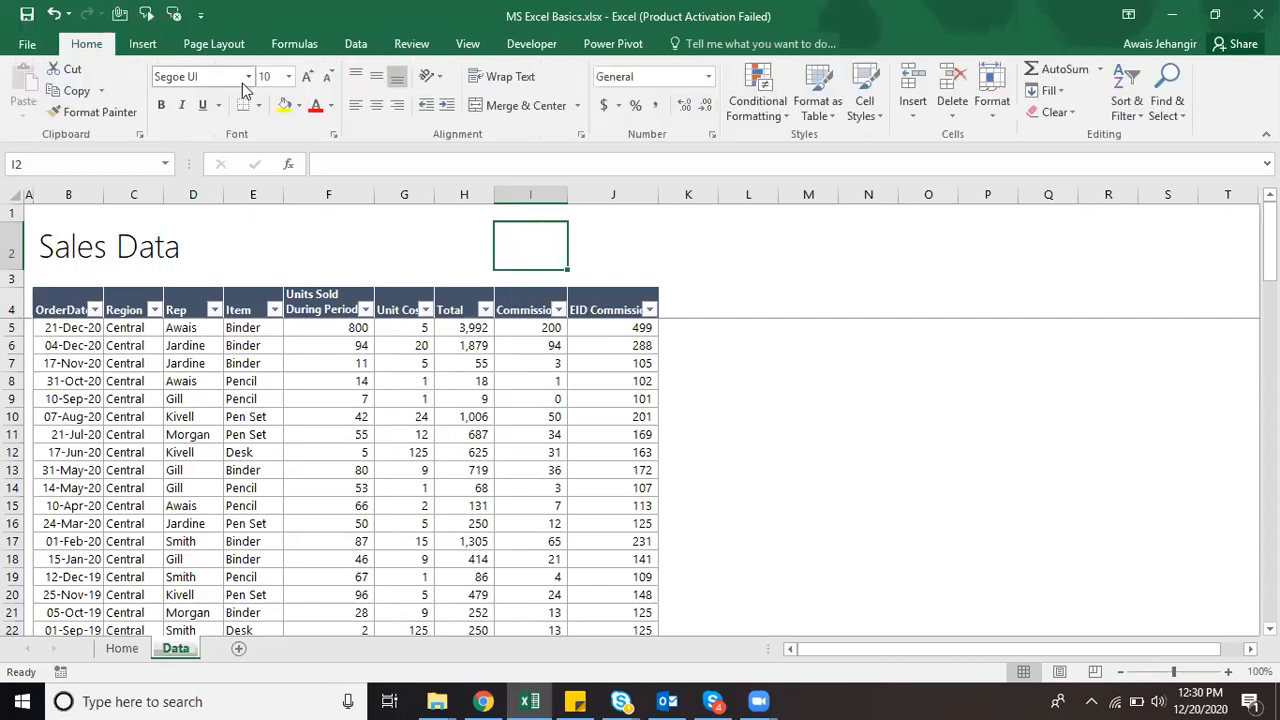
pyautogui.click(298, 105)
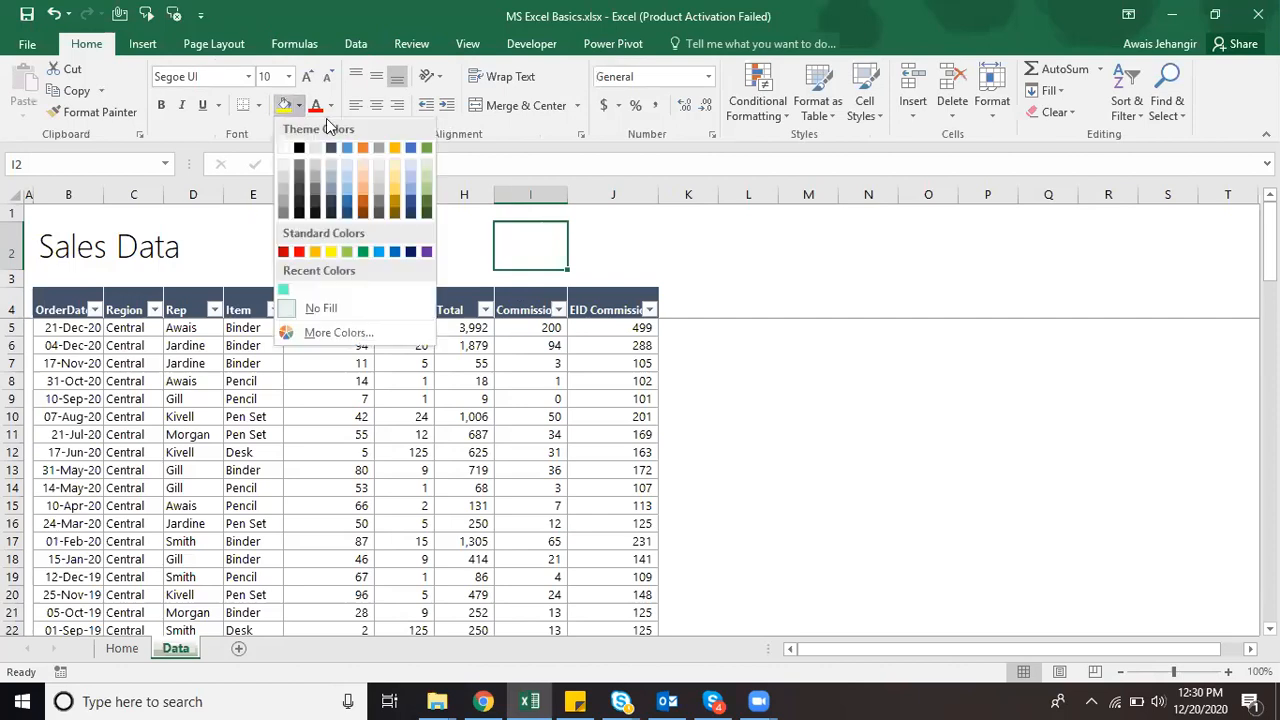
pyautogui.click(426, 187)
pyautogui.press('Up')
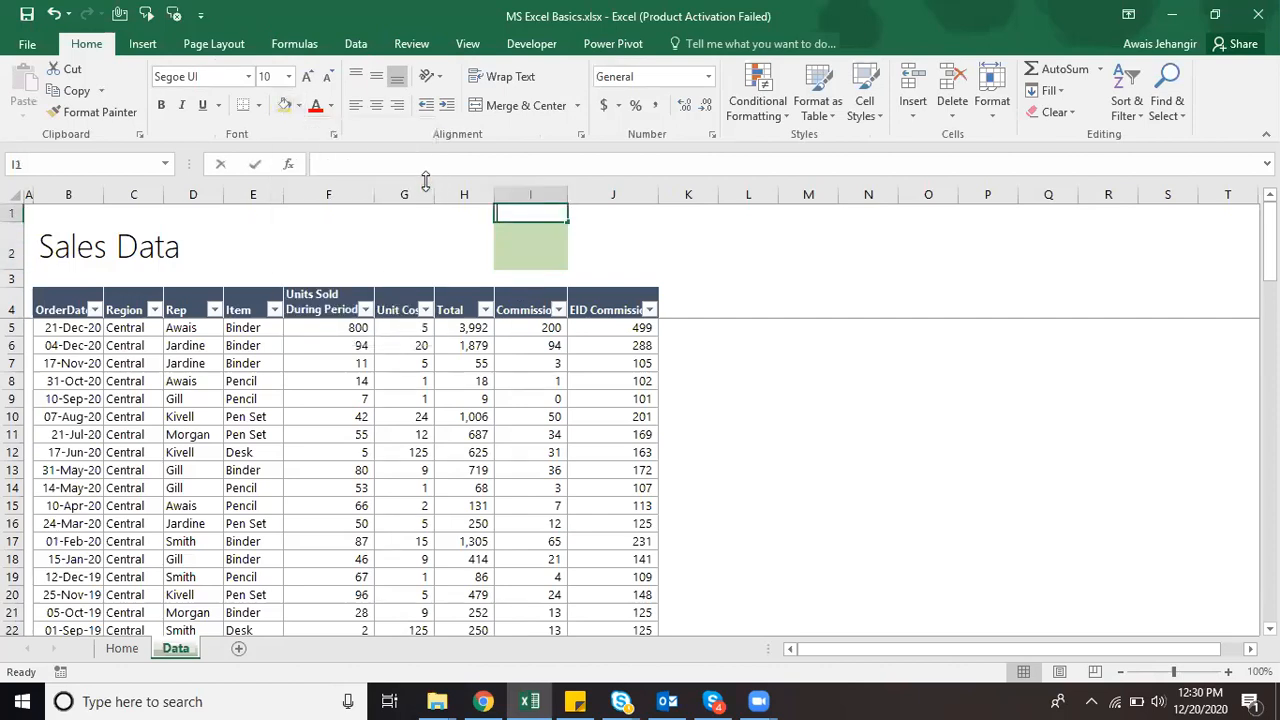
pyautogui.write('Commis')
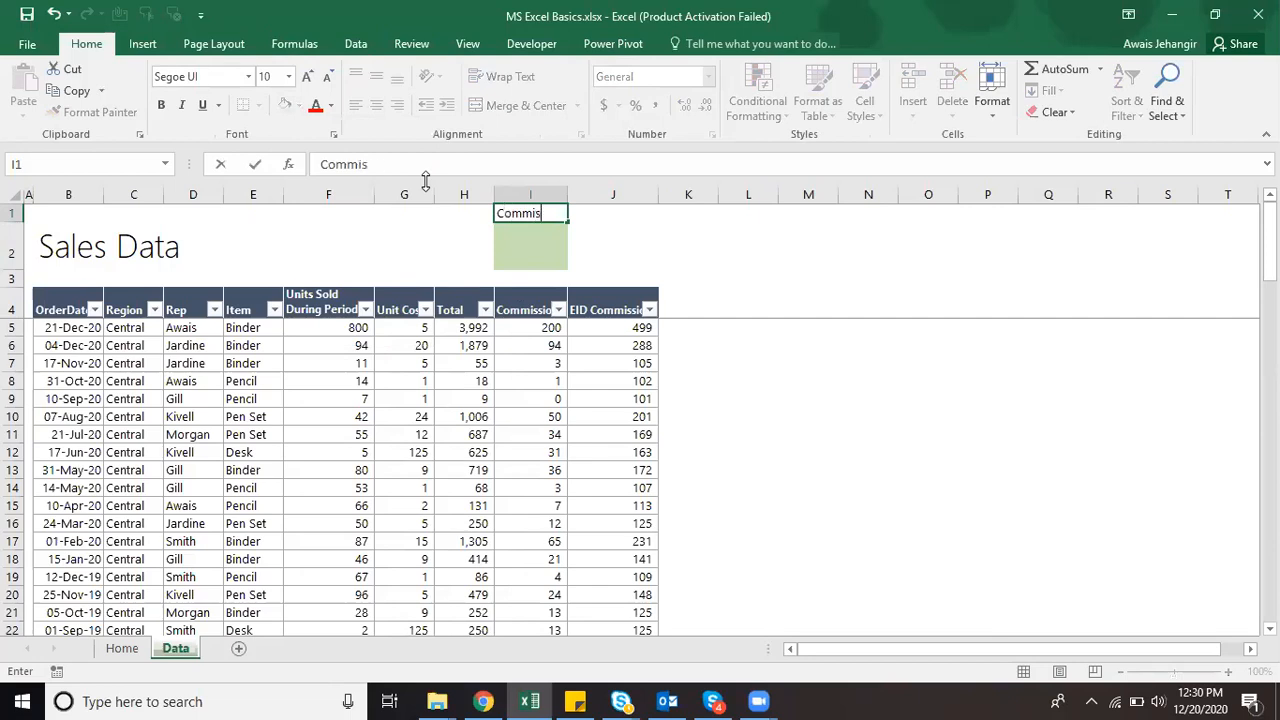
pyautogui.write('sion %')
pyautogui.press('Return')
# Step: Enter the Commission formula =H5*$I$2 in cell I5
pyautogui.press('Down')
pyautogui.press('Down')
pyautogui.press('Down')
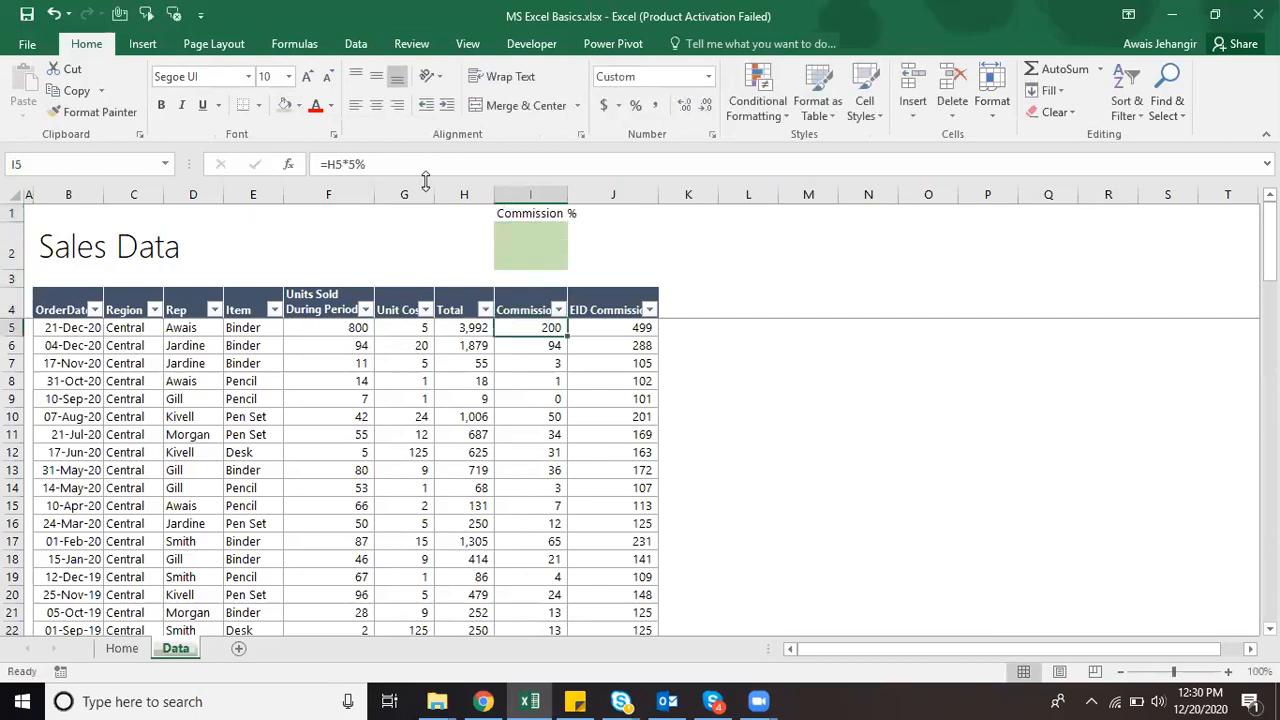
pyautogui.write('+')
pyautogui.press('Left')
pyautogui.write('*')
pyautogui.press('Up')
pyautogui.press('Up')
pyautogui.press('Up')
pyautogui.press('F4')
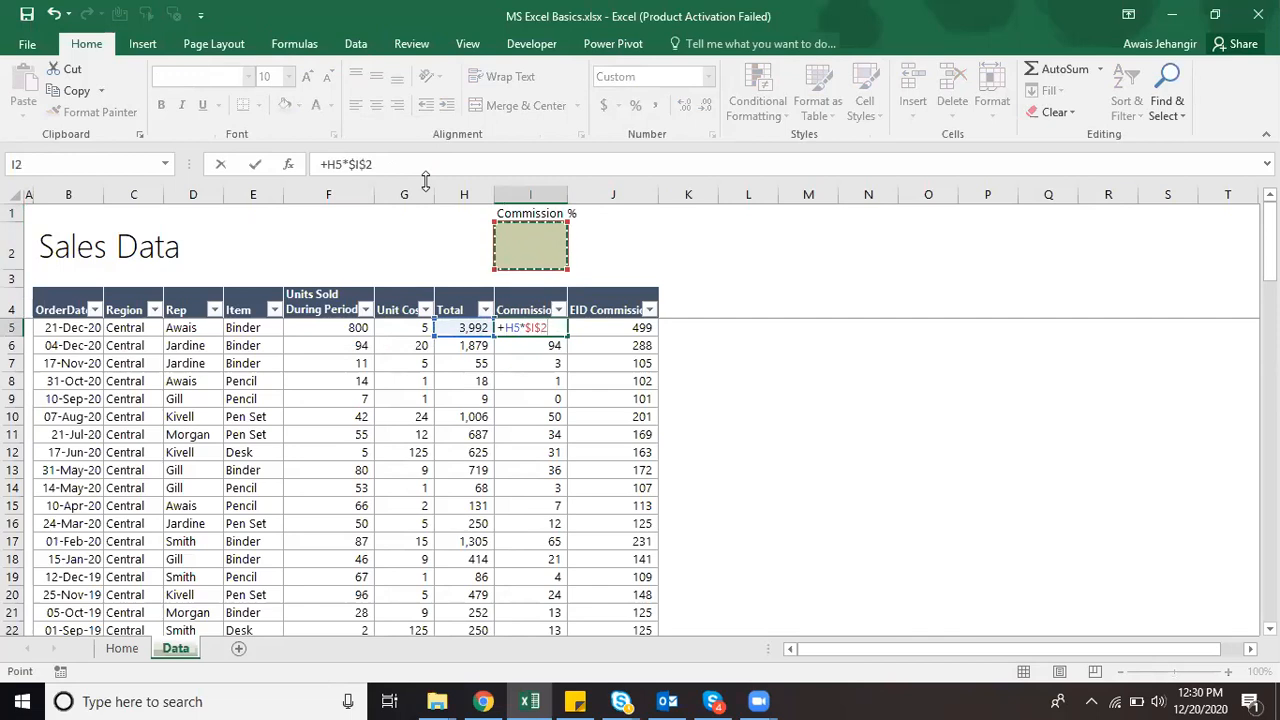
pyautogui.press('Return')
# Step: Paste the I5 formula (formulas only) down the Commission column to row 90 and save
pyautogui.hotkey('ctrl', 'c')
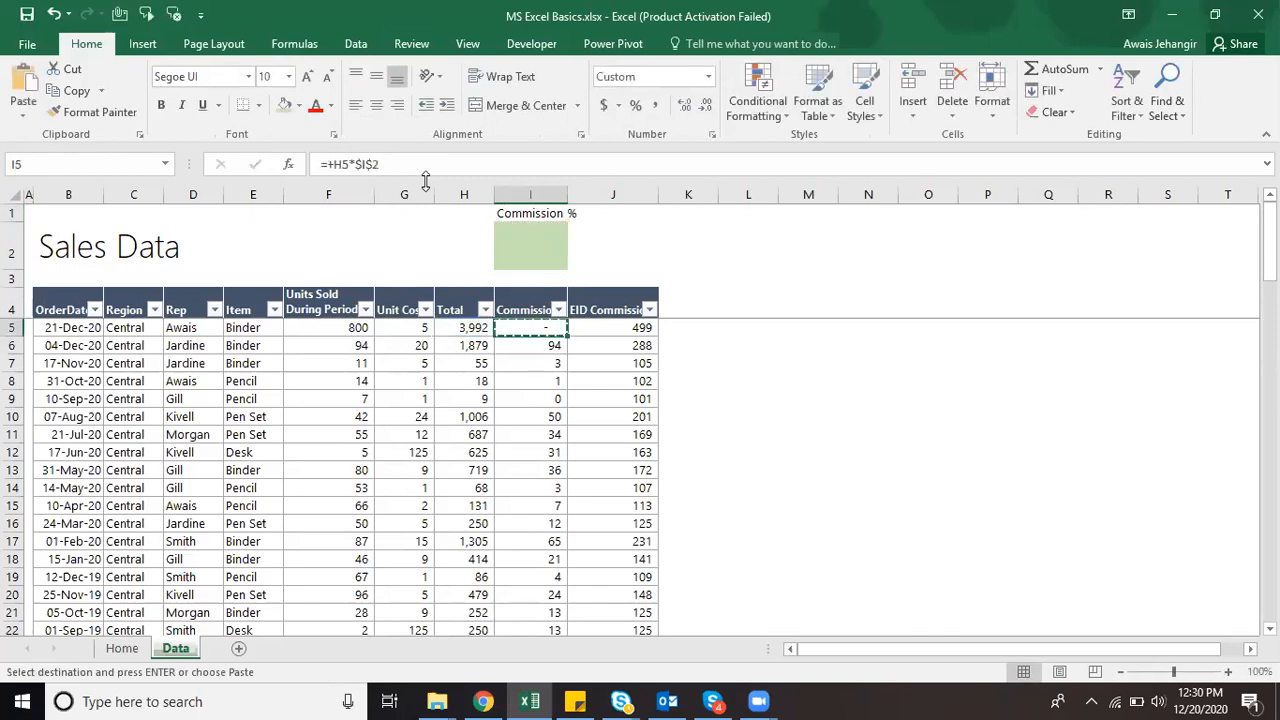
pyautogui.hotkey('ctrl', 'shift', 'Down')
pyautogui.hotkey('alt', 'e')
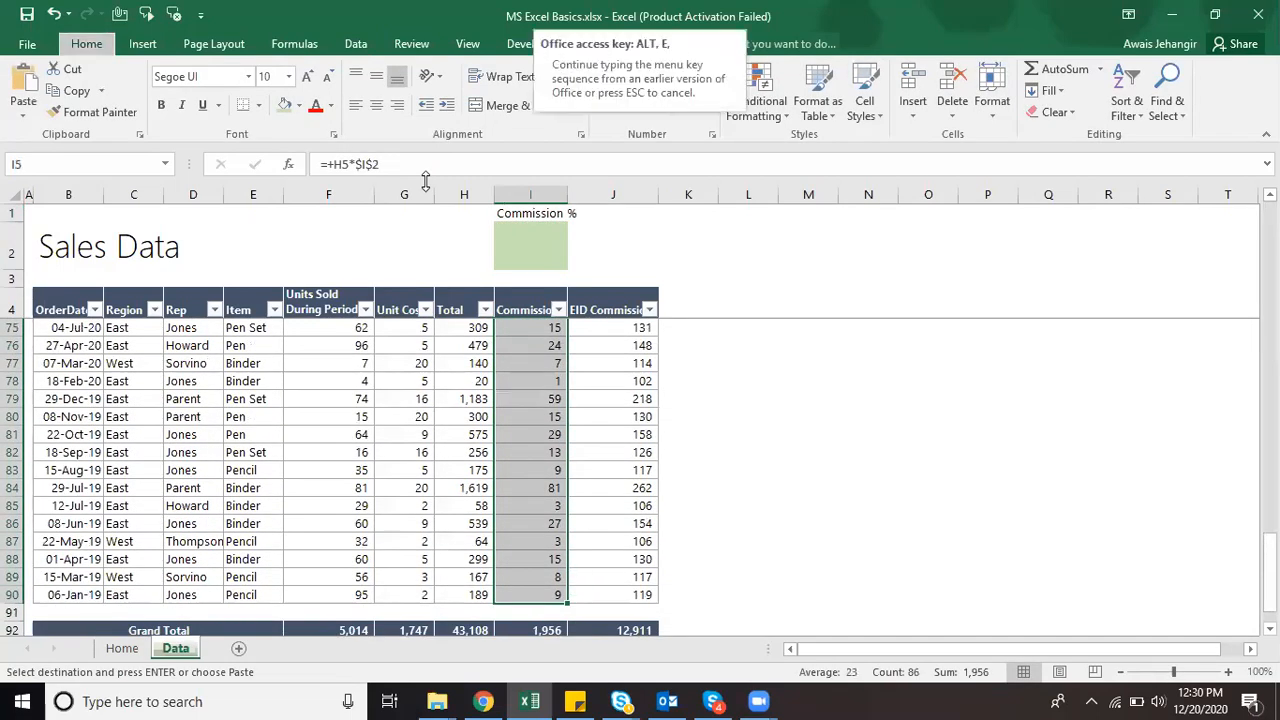
pyautogui.press('s')
pyautogui.press('f')
pyautogui.press('Return')
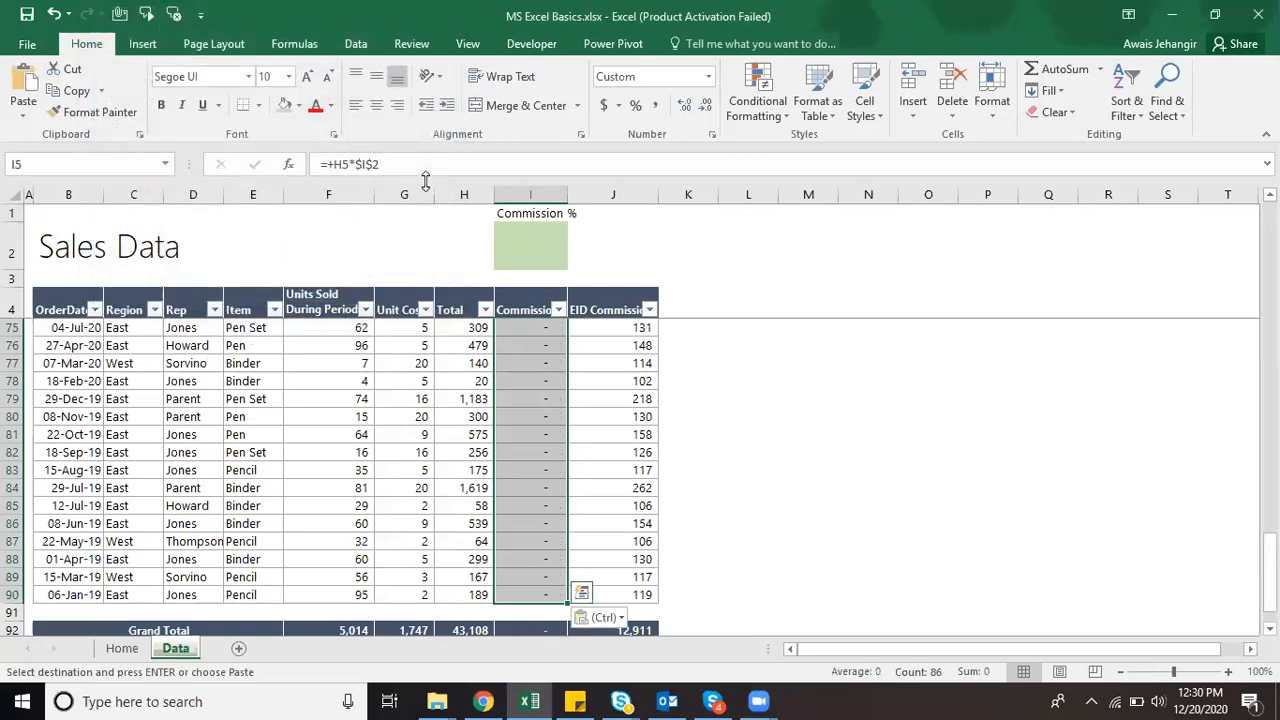
pyautogui.press('Up')
pyautogui.press('Down')
pyautogui.press('Down')
pyautogui.press('Down')
pyautogui.press('Up')
pyautogui.press('Up')
pyautogui.press('Up')
pyautogui.hotkey('ctrl', 's')
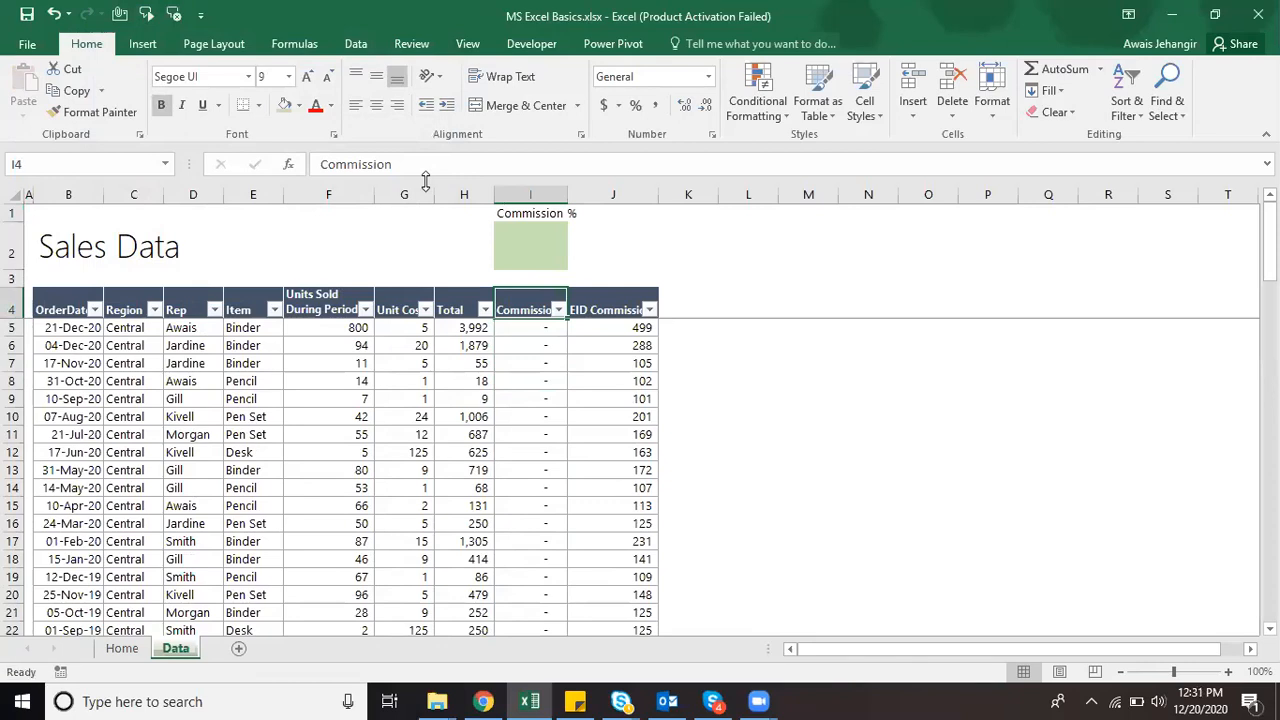
# Step: Set the rate in I2 to 5%, then 10%, and check the recalculated Commission values
pyautogui.press('Up')
pyautogui.press('Up')
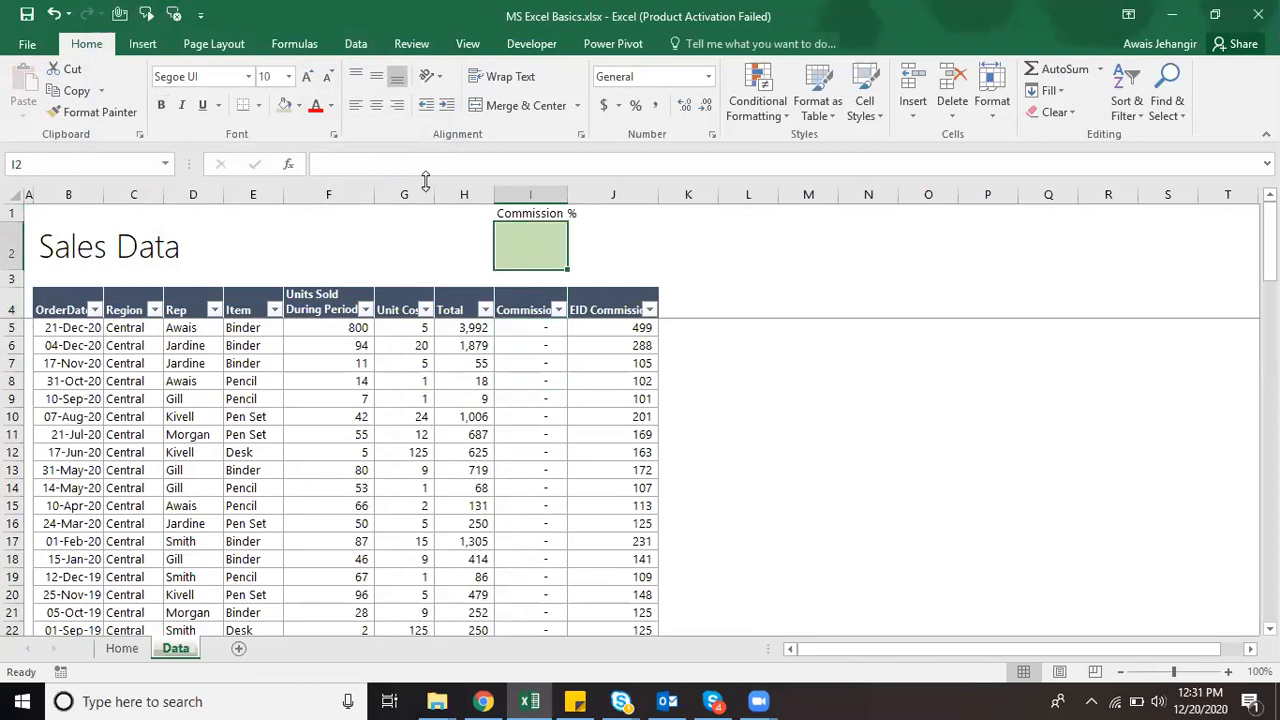
pyautogui.write('5%')
pyautogui.hotkey('ctrl', 'Return')
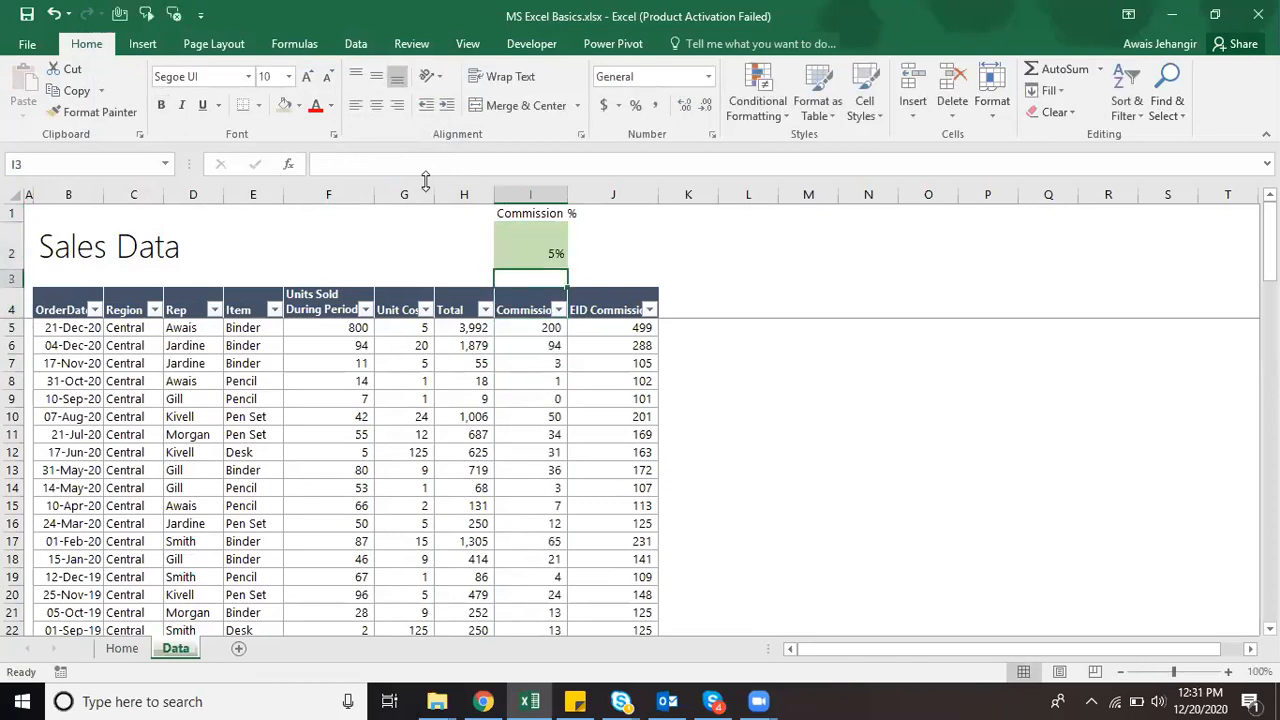
pyautogui.write('10%')
pyautogui.hotkey('ctrl', 'Return')
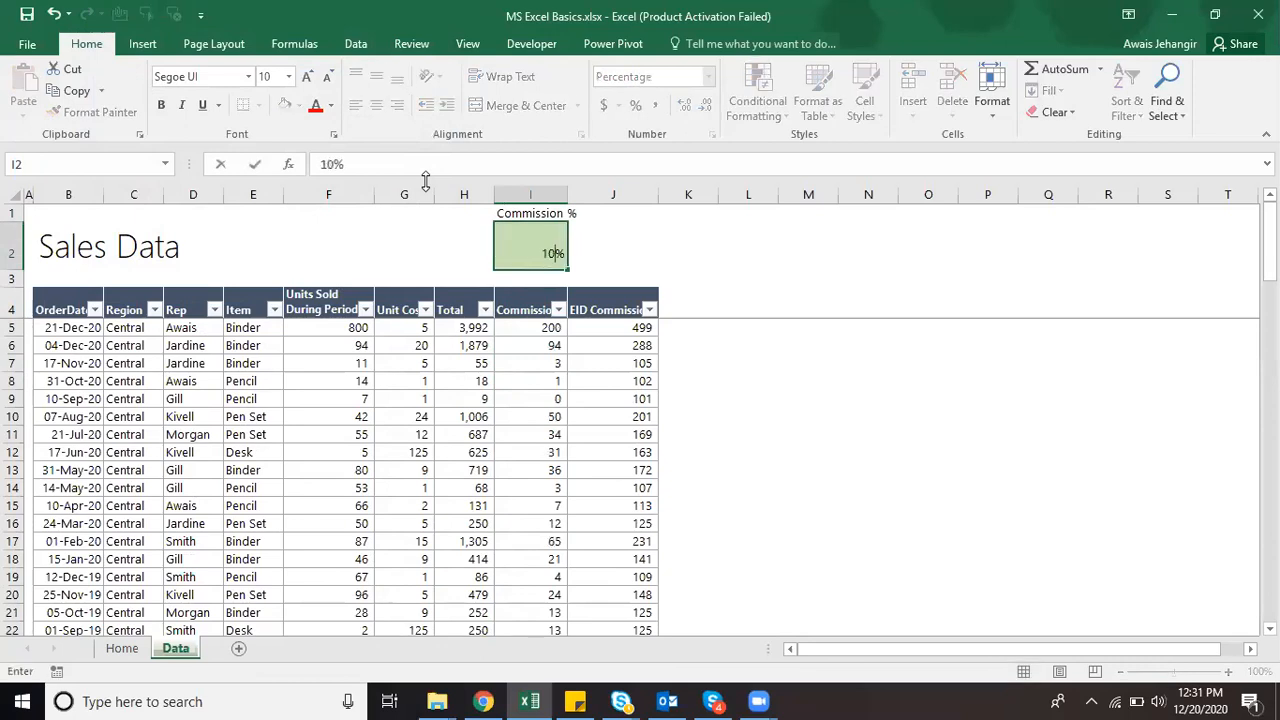
pyautogui.press('Down')
pyautogui.press('Up')
pyautogui.press('Up')
pyautogui.press('Down')
pyautogui.press('Down')
pyautogui.press('Down')
pyautogui.press('Up')
pyautogui.press('Up')
pyautogui.press('Up')
pyautogui.press('Down')
pyautogui.press('Down')
pyautogui.press('Up')
pyautogui.press('Up')
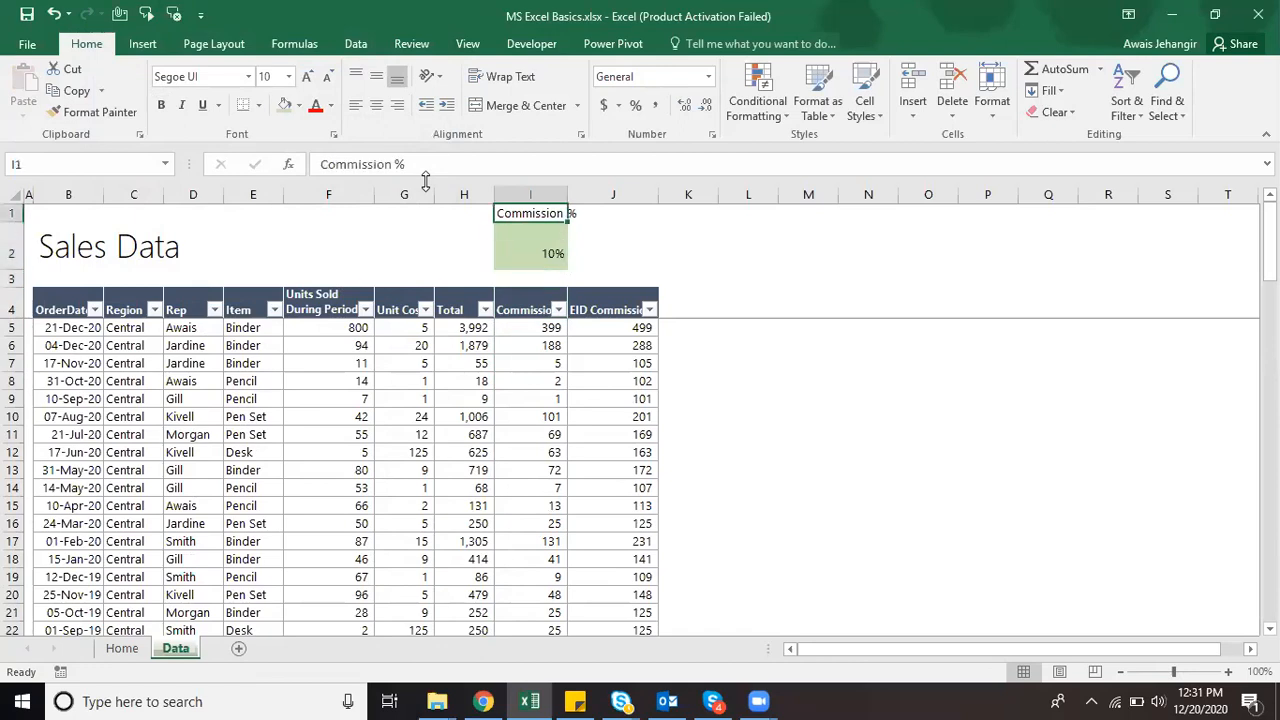
pyautogui.press('Down')
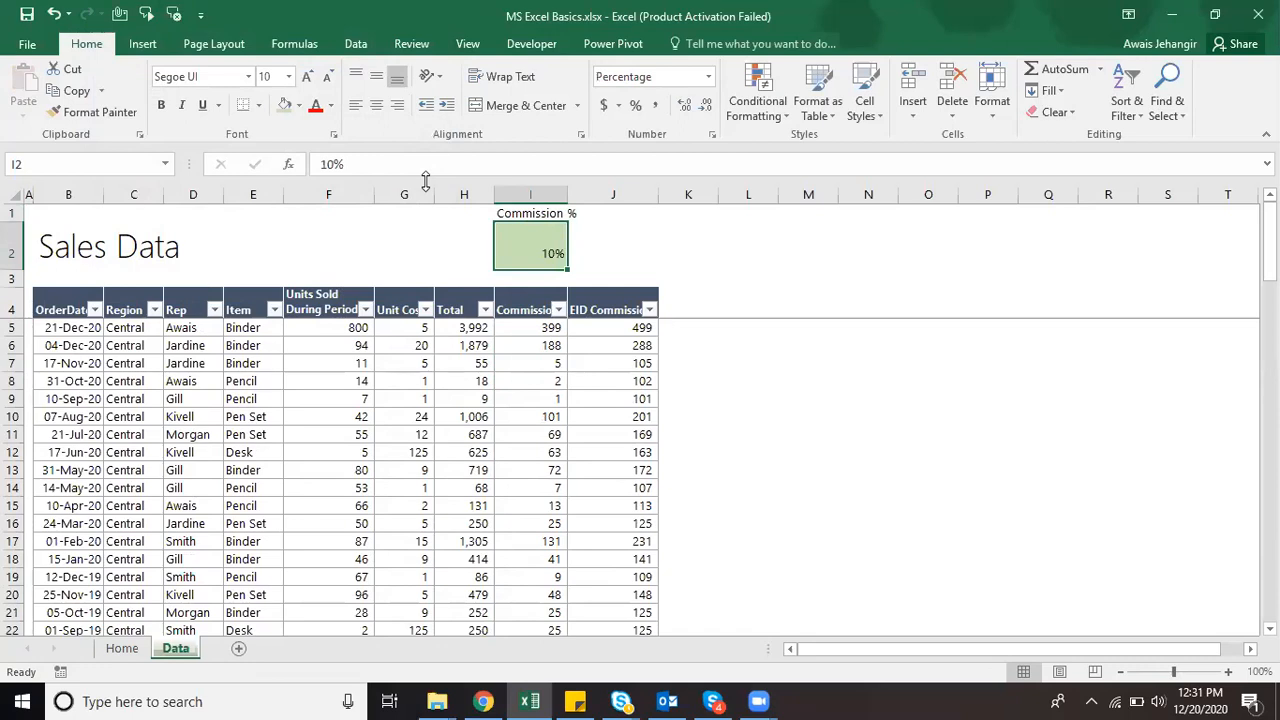
pyautogui.click(625, 403)
pyautogui.click(545, 410)
# Step: Unlock cell I2 in Format Cells > Protection by clearing Locked
pyautogui.click(538, 240)
pyautogui.rightClick(538, 240)
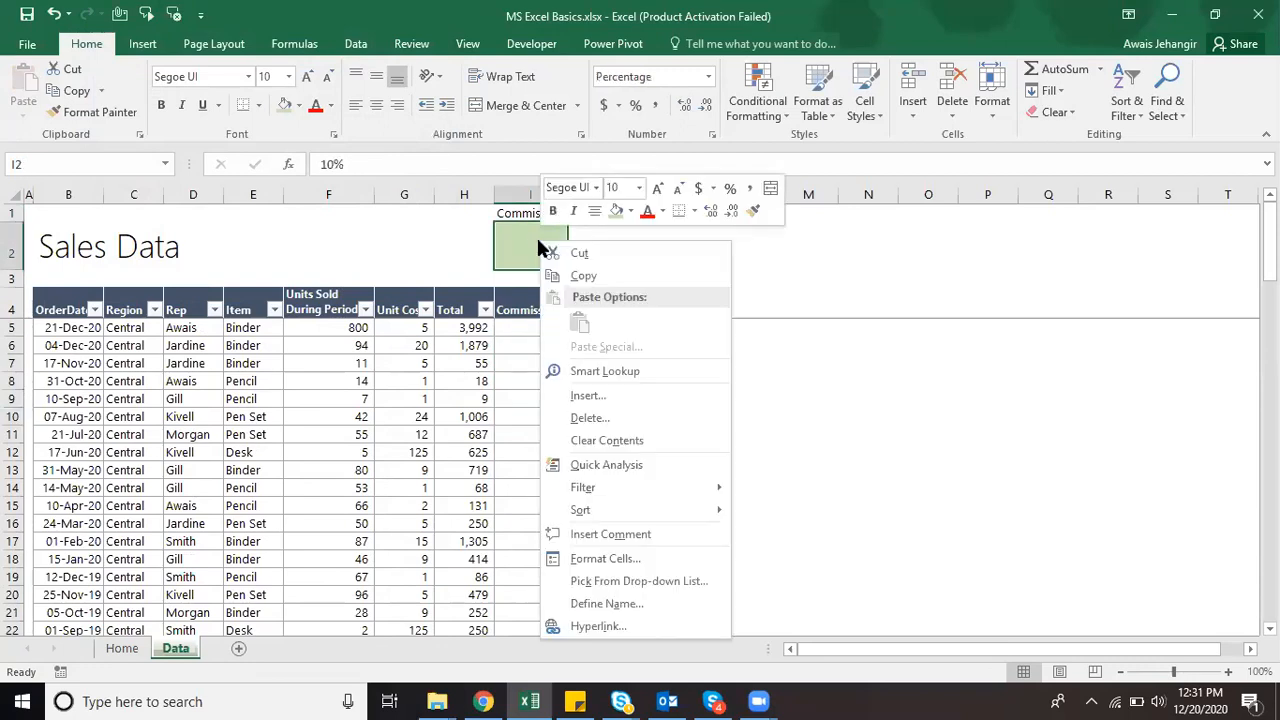
pyautogui.click(616, 559)
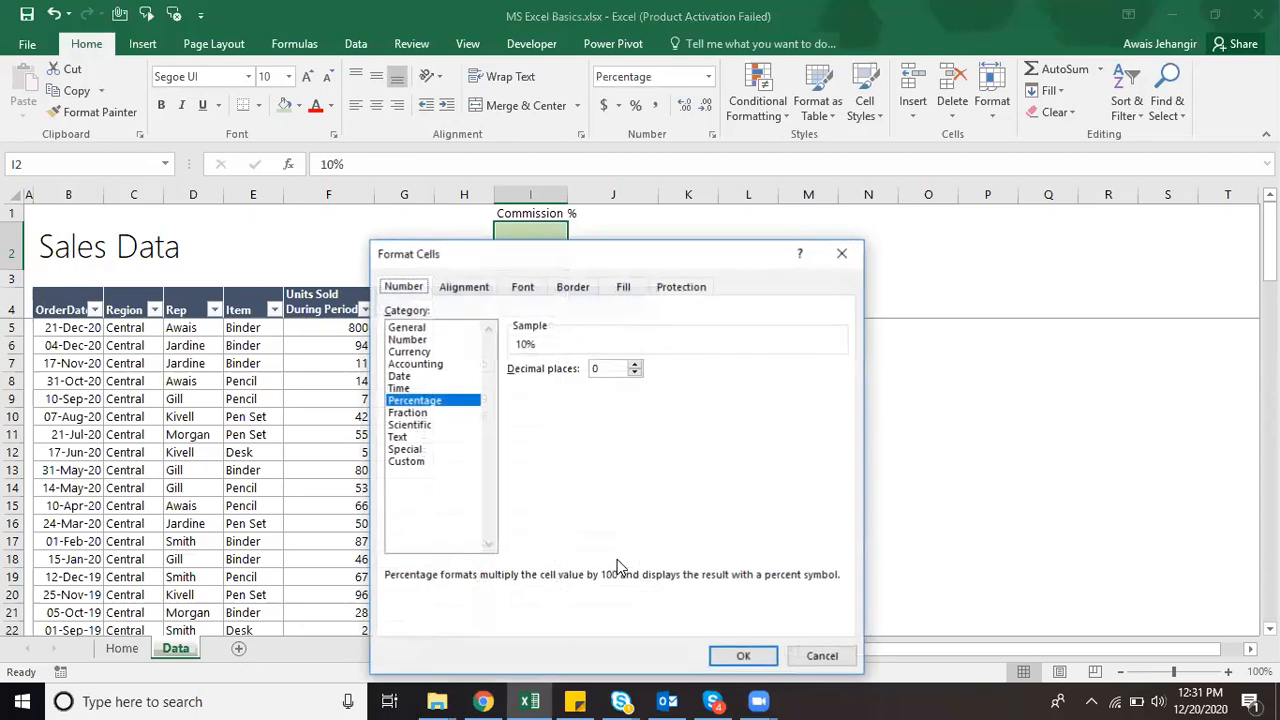
pyautogui.click(678, 290)
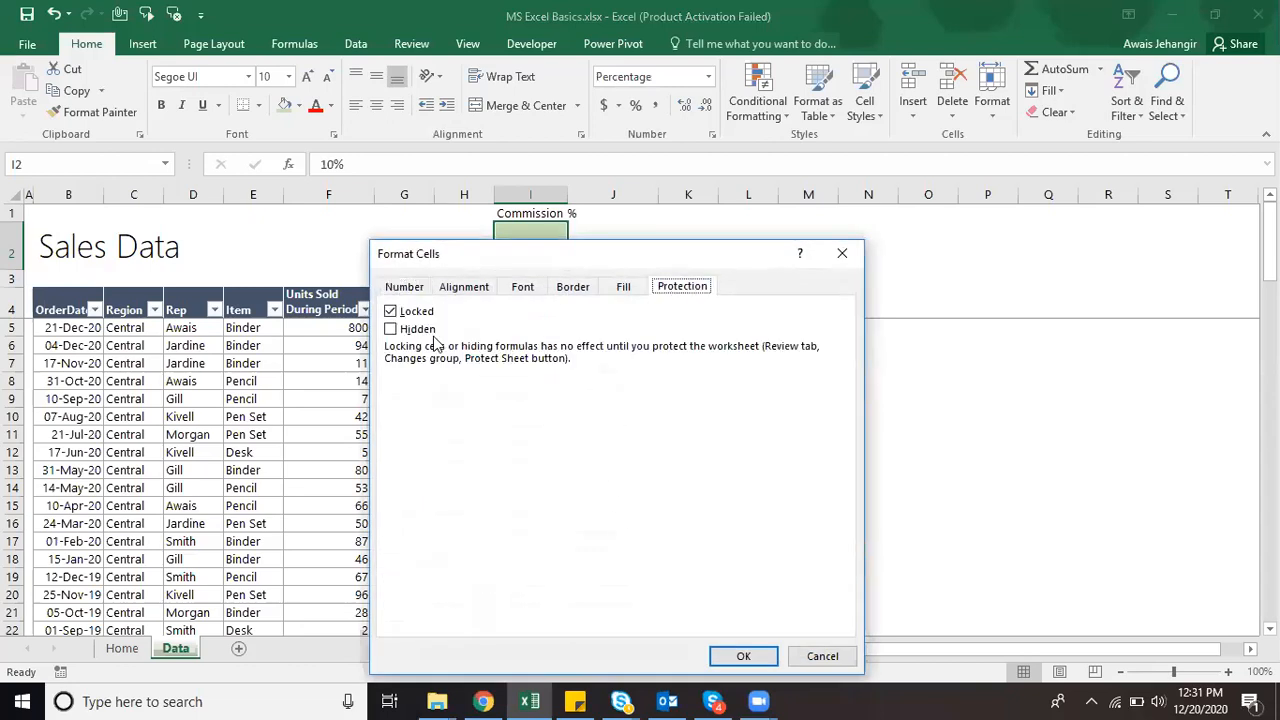
pyautogui.click(391, 312)
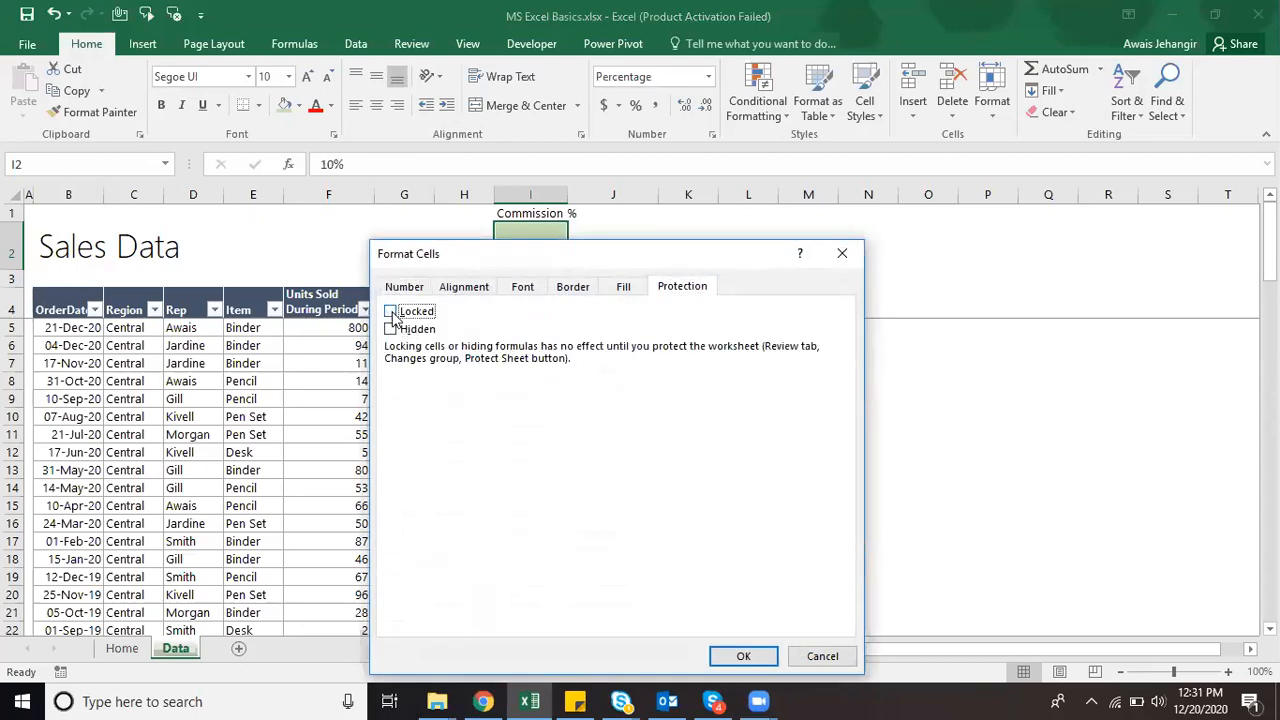
pyautogui.click(762, 655)
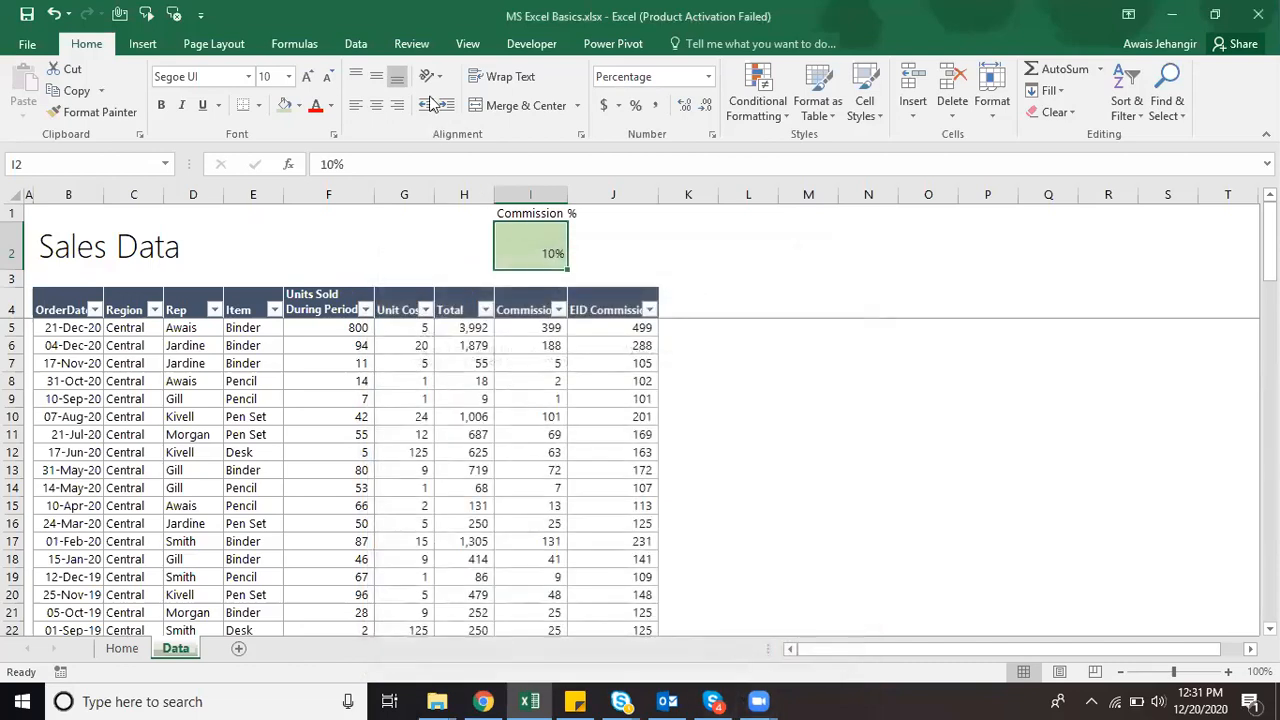
# Step: Protect the Data sheet from the Review tab and test a locked cell
pyautogui.click(409, 46)
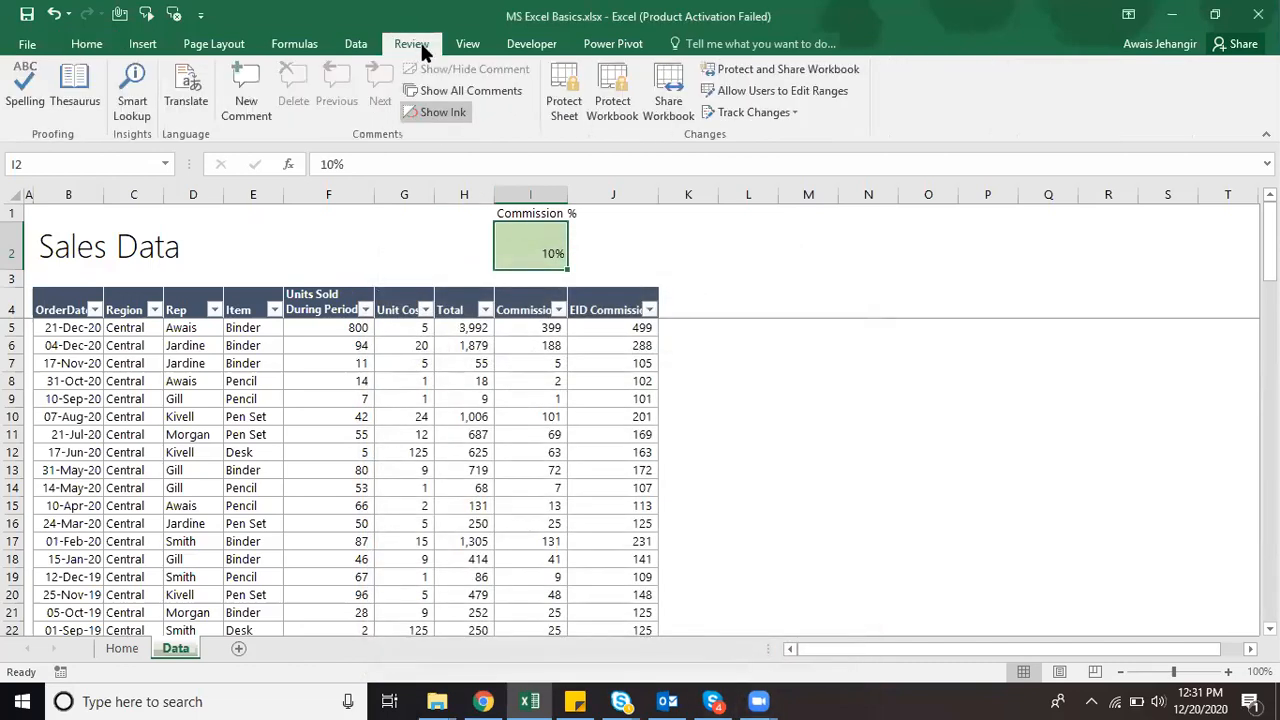
pyautogui.click(570, 68)
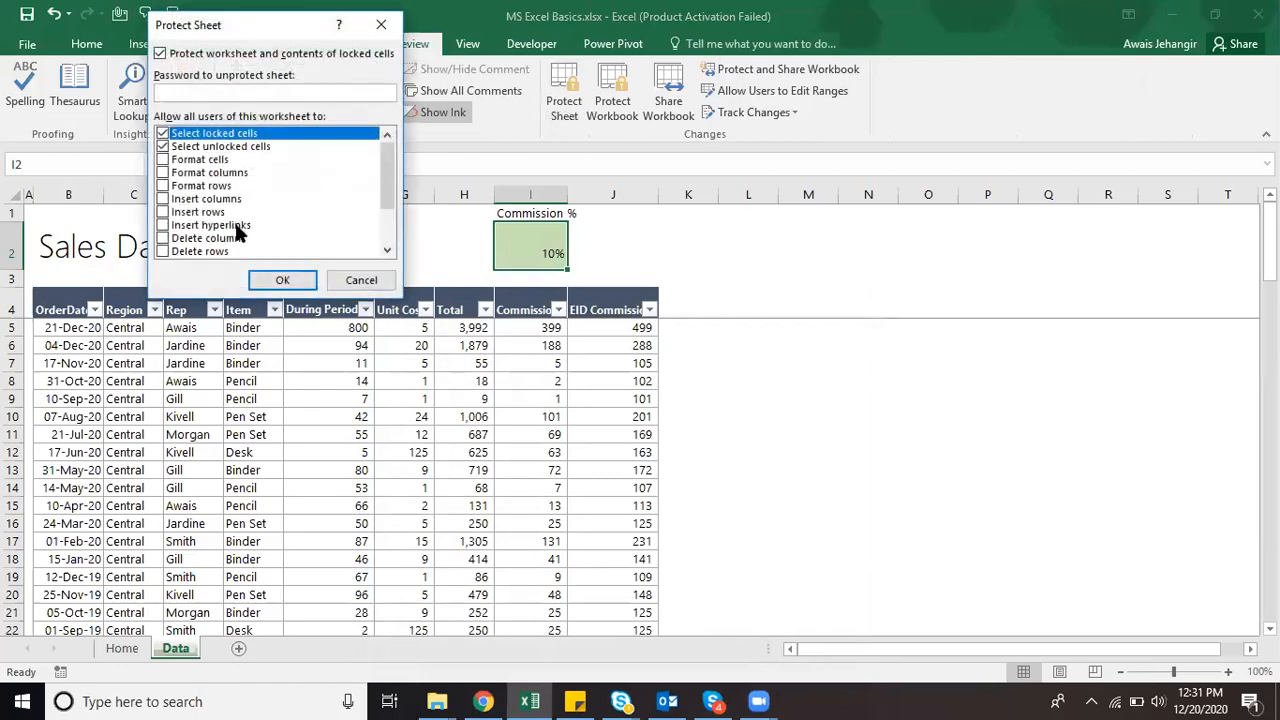
pyautogui.click(282, 282)
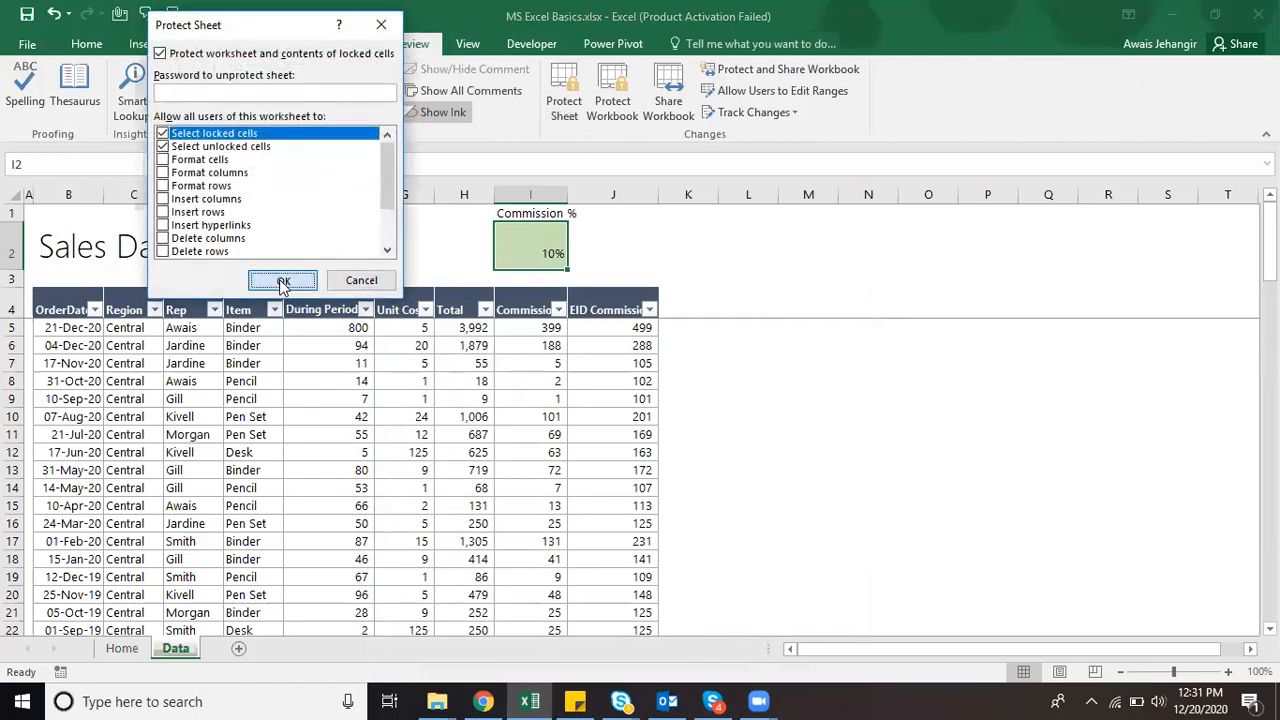
pyautogui.click(328, 385)
# Step: Confirm locked cells reject edits, dismissing the protected-sheet warnings
pyautogui.doubleClick(330, 388)
pyautogui.press('Return')
pyautogui.press('Up')
pyautogui.press('Up')
pyautogui.press('Up')
pyautogui.press('Up')
pyautogui.press('Up')
pyautogui.press('Right')
pyautogui.press('Right')
pyautogui.press('Right')
pyautogui.press('Delete')
pyautogui.press('Return')
pyautogui.press('Up')
pyautogui.write('d')
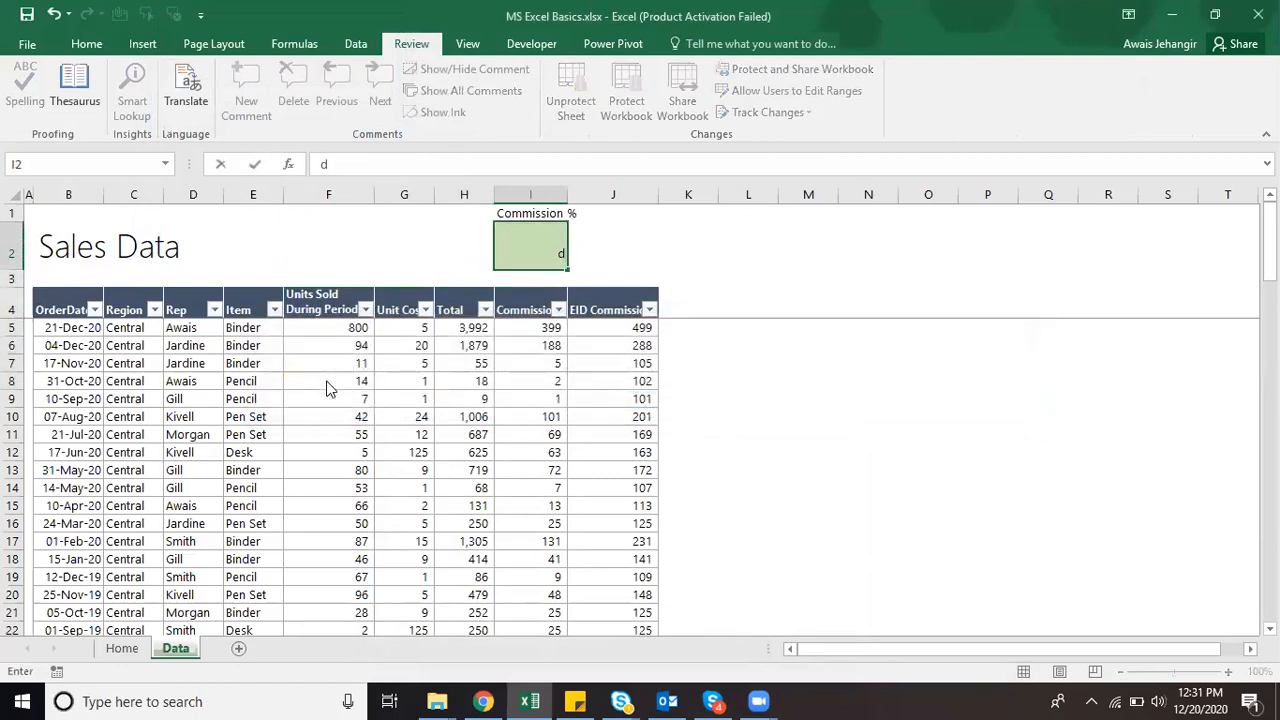
pyautogui.press('Escape')
# Step: Set the I2 rate to 20%, then 7%, and confirm the I1 label stays locked
pyautogui.write('20%')
pyautogui.hotkey('ctrl', 'Return')
pyautogui.write('7%')
pyautogui.hotkey('ctrl', 'Return')
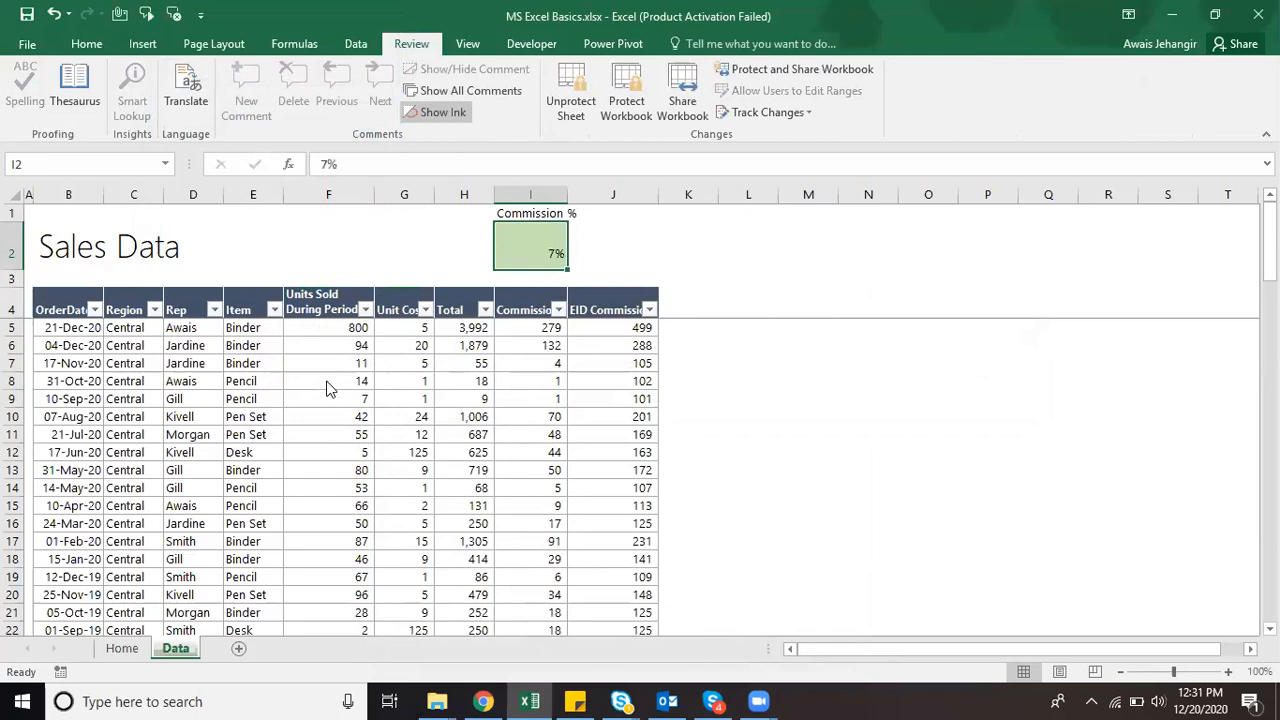
pyautogui.press('Up')
pyautogui.press('d')
pyautogui.press('Escape')
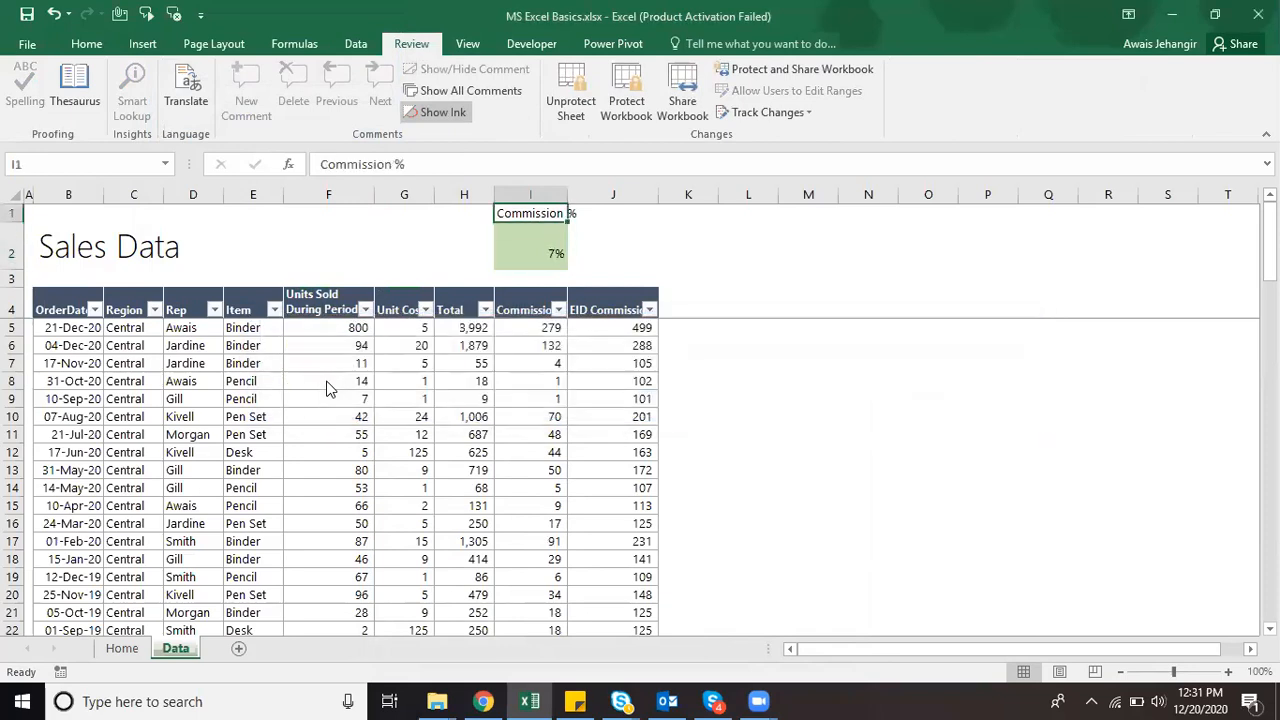
pyautogui.press('Down')
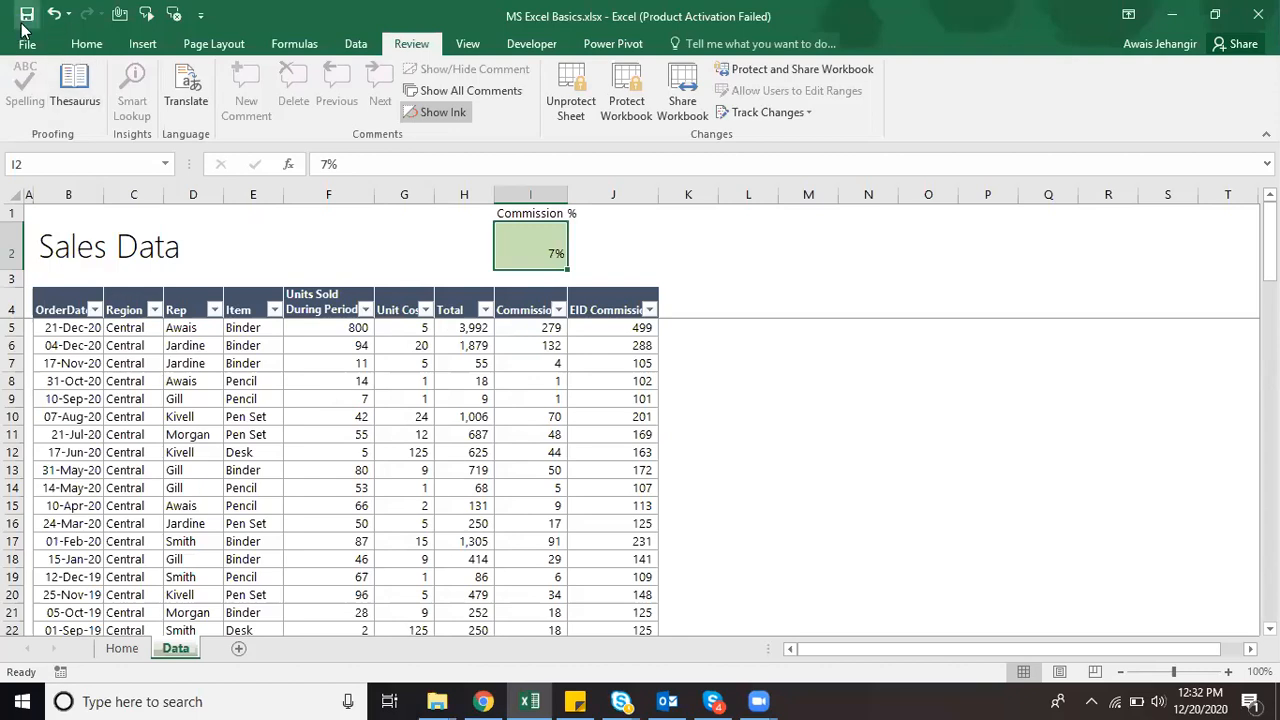
pyautogui.click(122, 649)
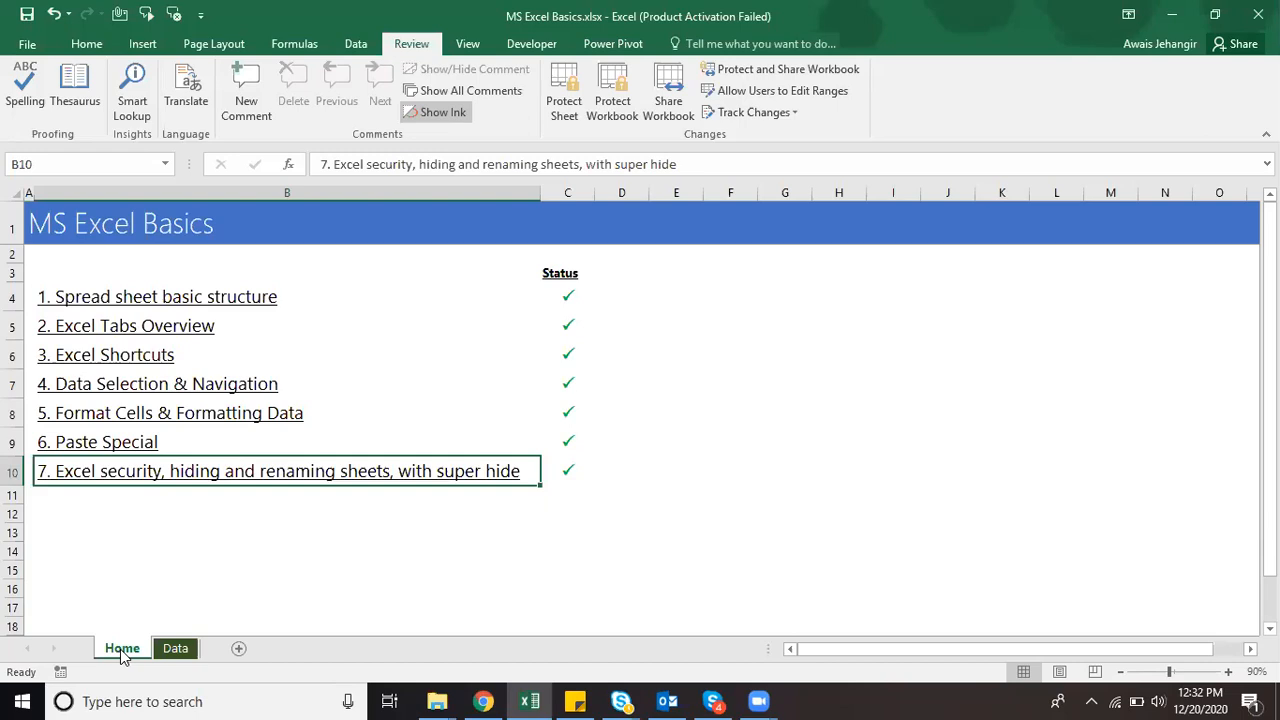
pyautogui.click(170, 651)
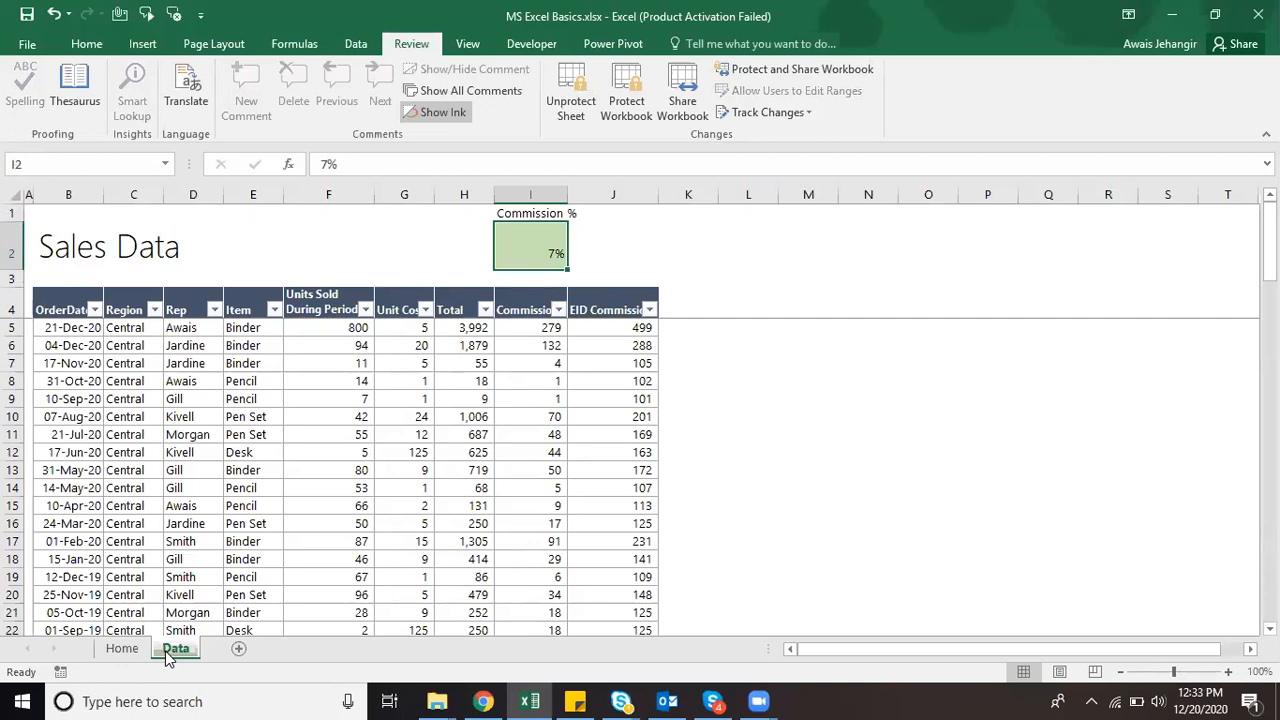
pyautogui.click(30, 44)
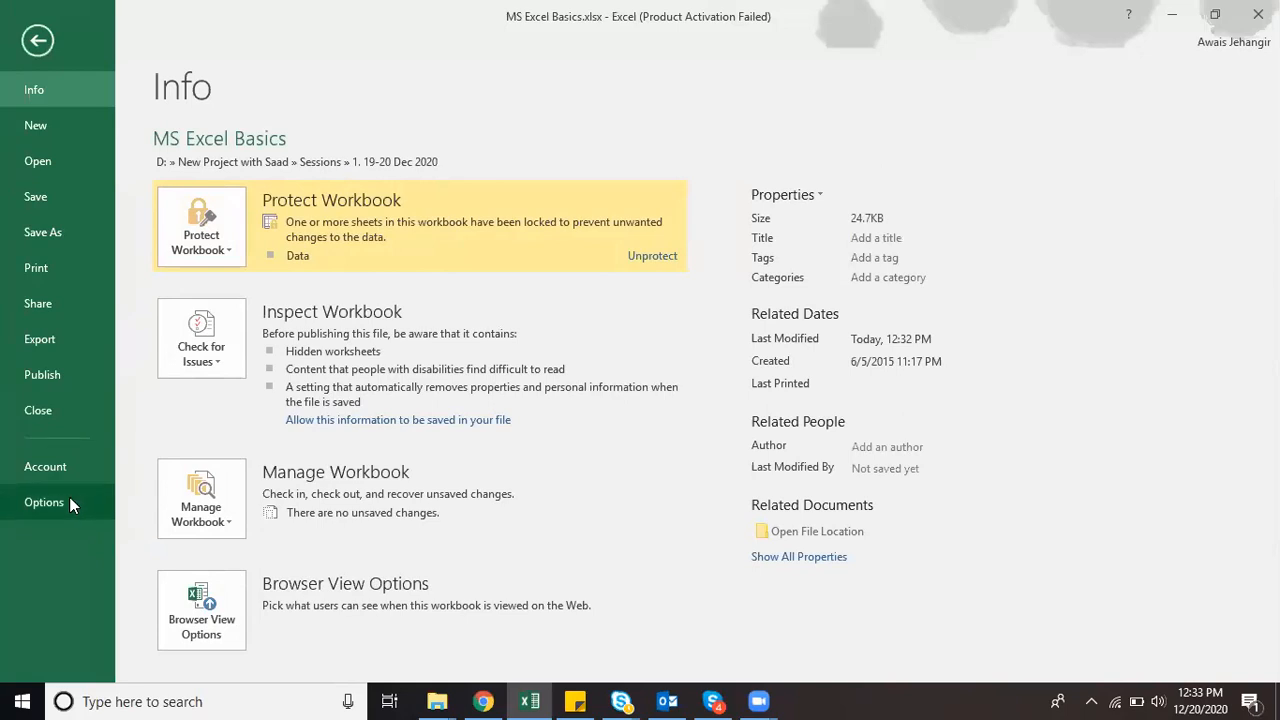
pyautogui.click(44, 502)
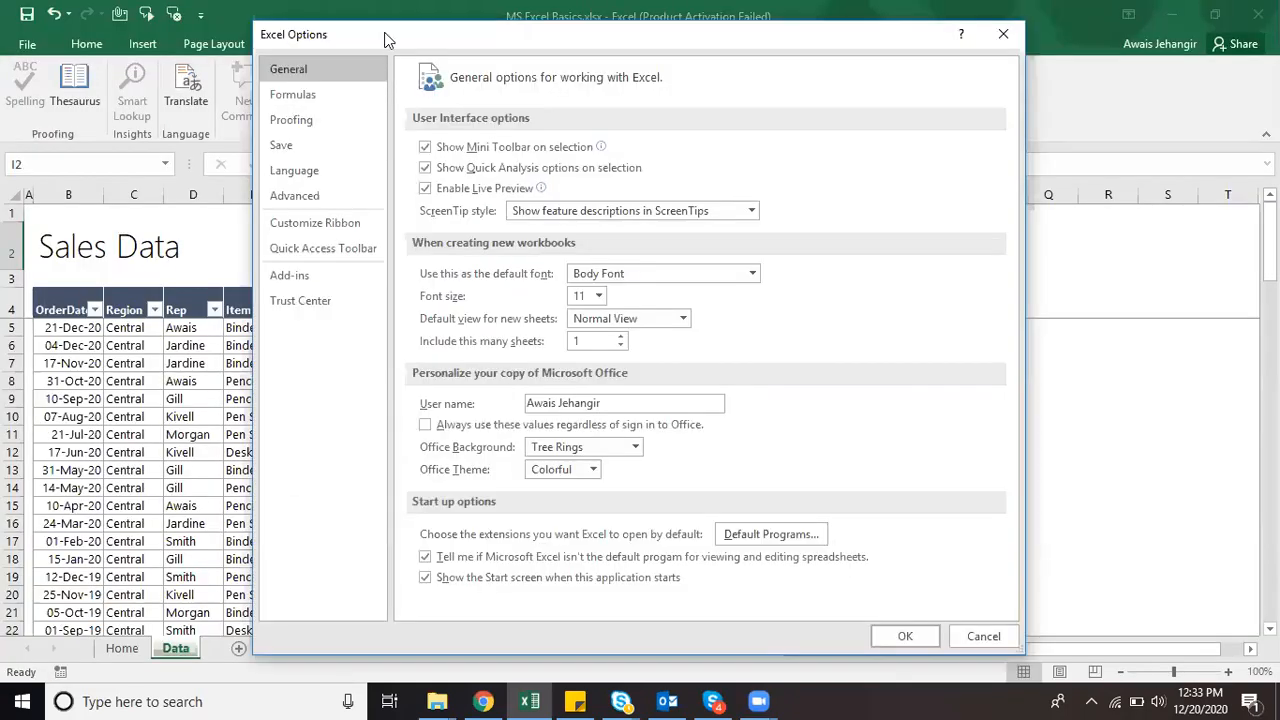
pyautogui.moveTo(367, 52); pyautogui.dragTo(152, 130)
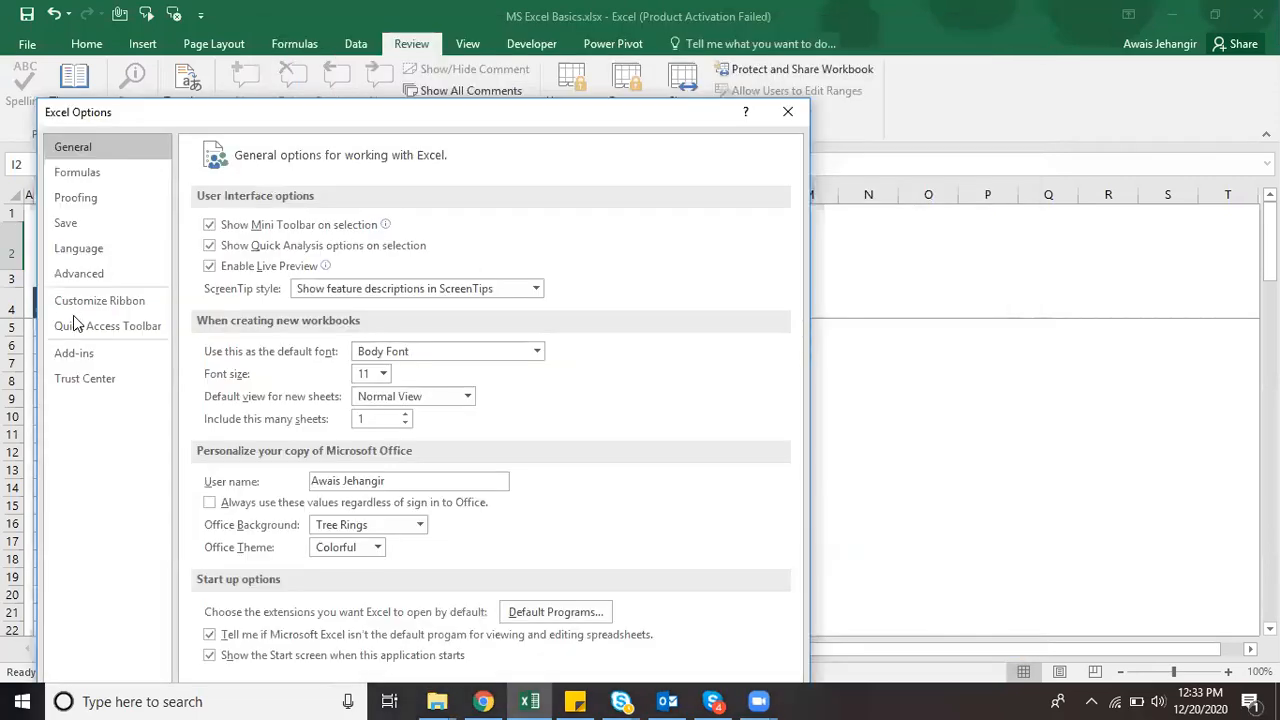
pyautogui.click(76, 284)
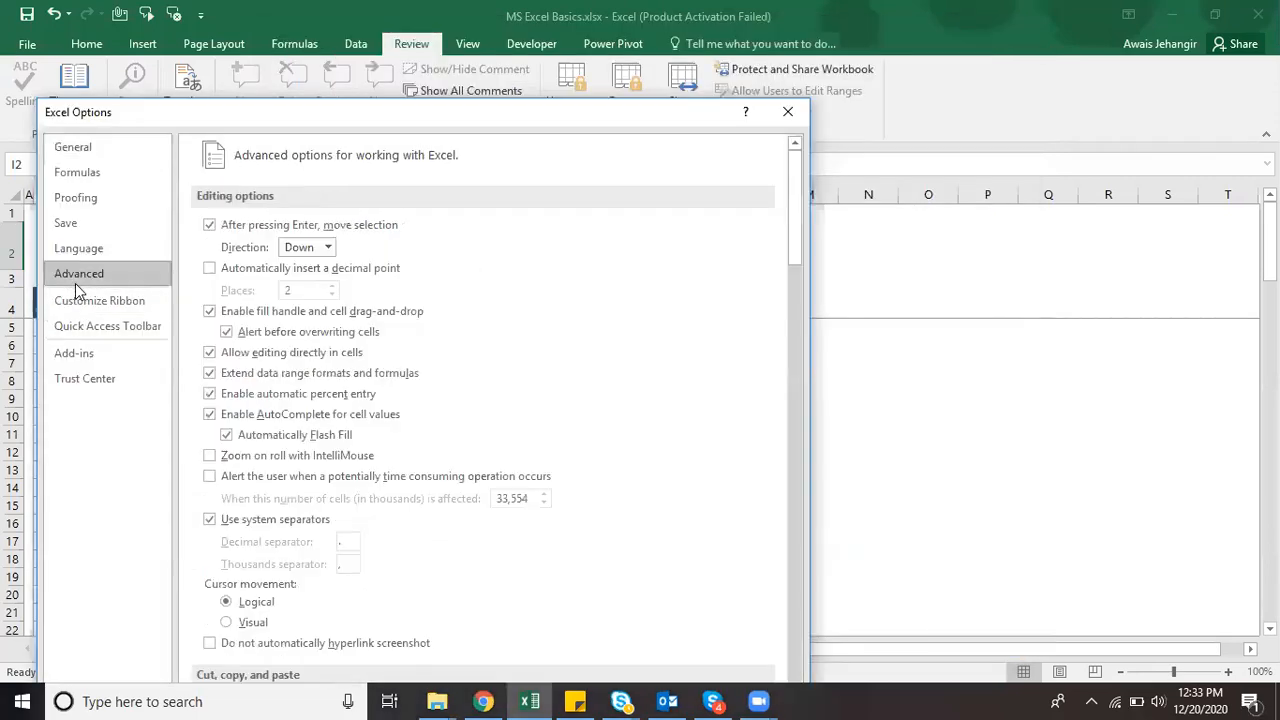
pyautogui.click(77, 231)
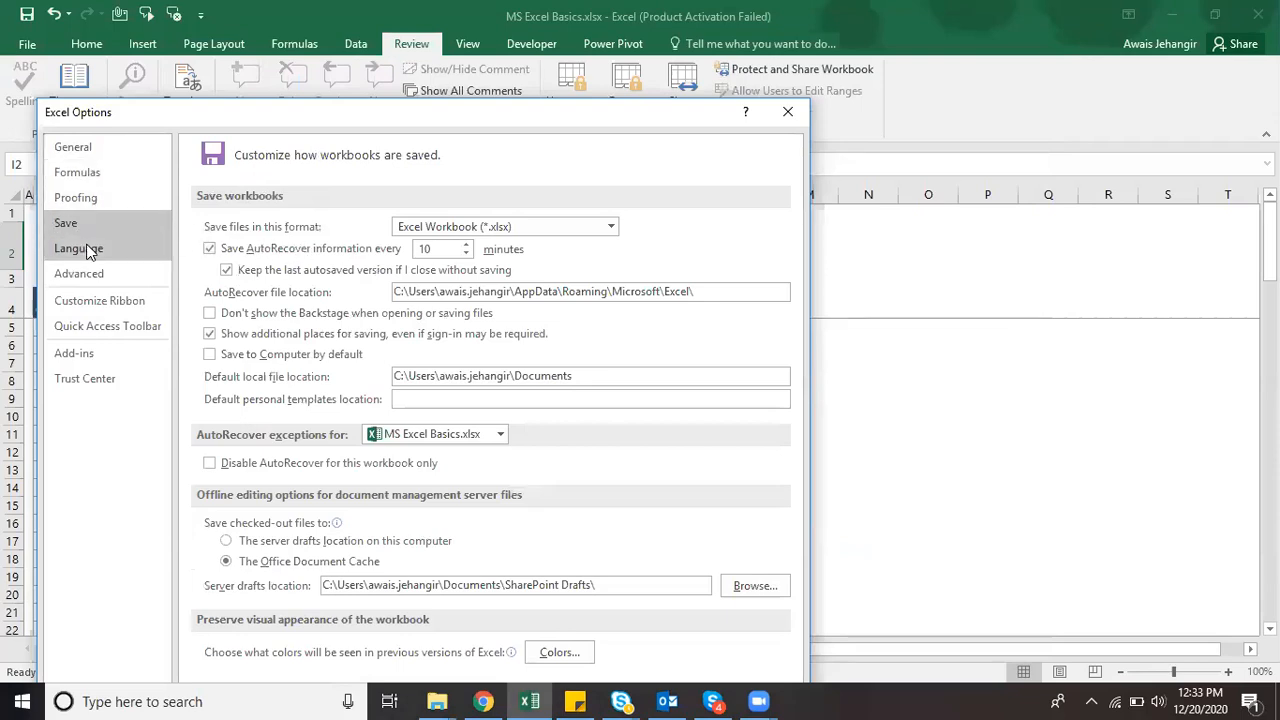
pyautogui.moveTo(291, 120); pyautogui.dragTo(295, 210)
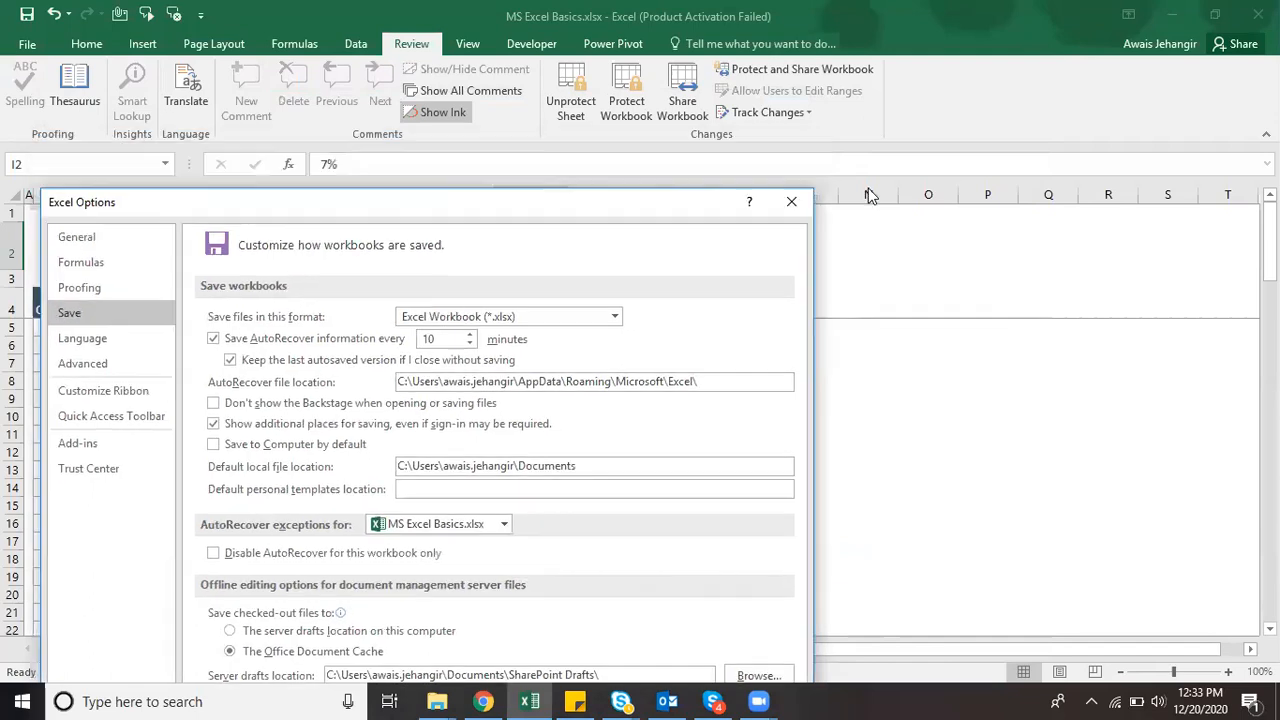
pyautogui.click(793, 202)
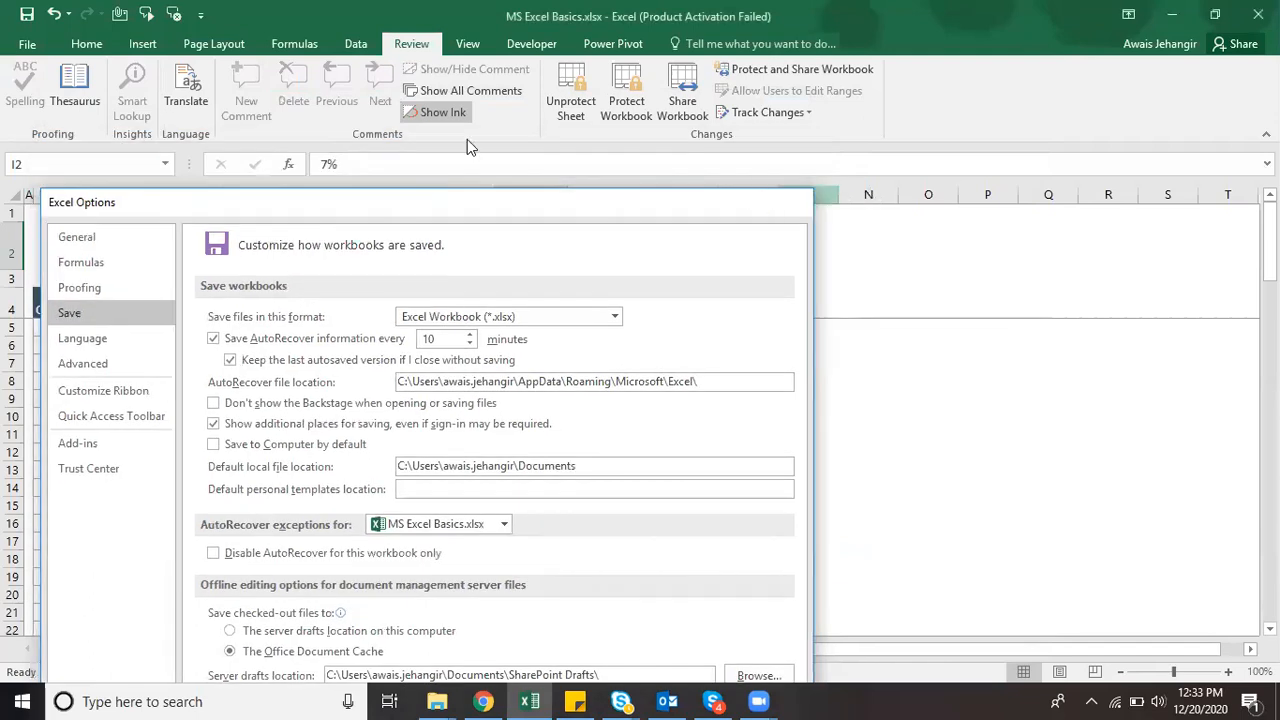
pyautogui.click(27, 44)
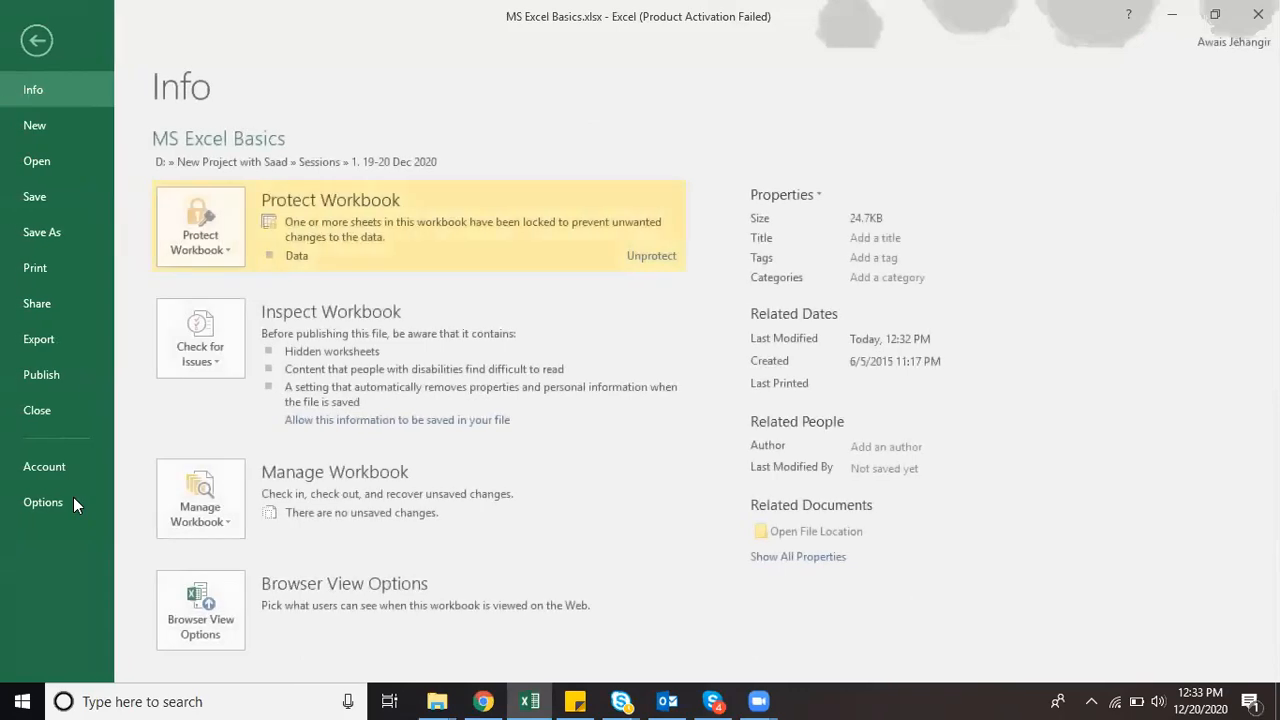
pyautogui.click(69, 498)
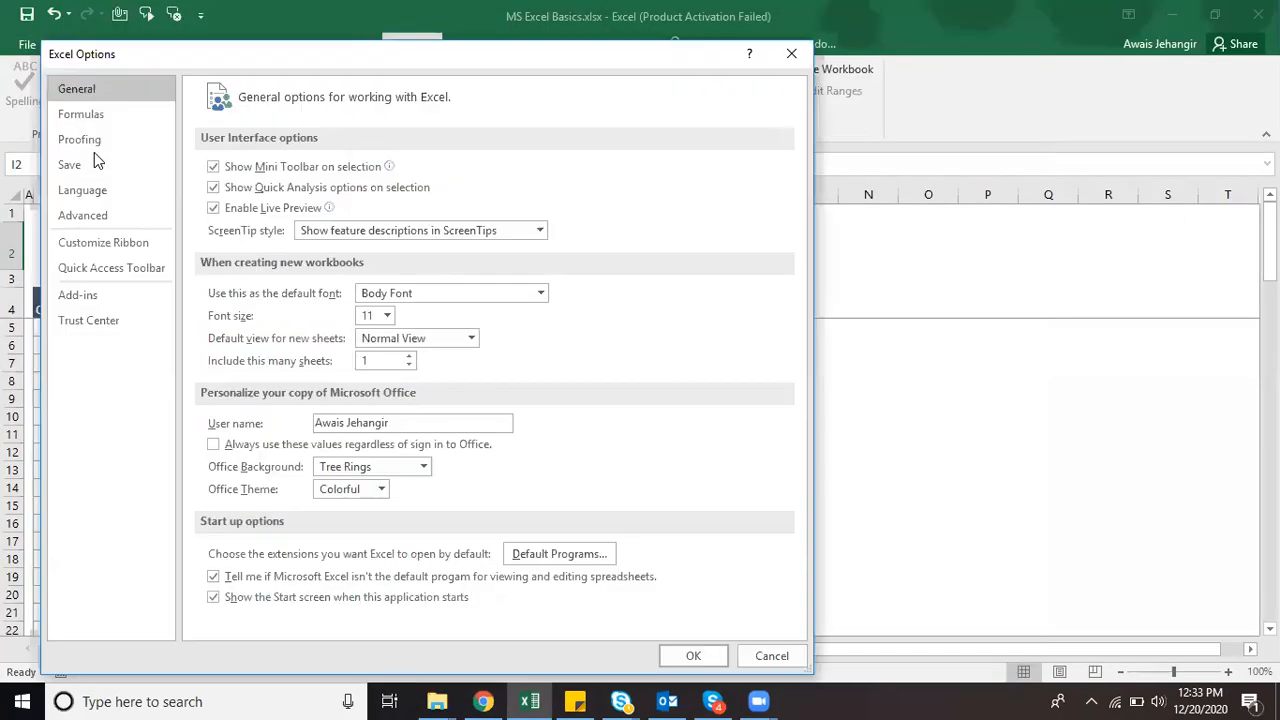
pyautogui.click(100, 165)
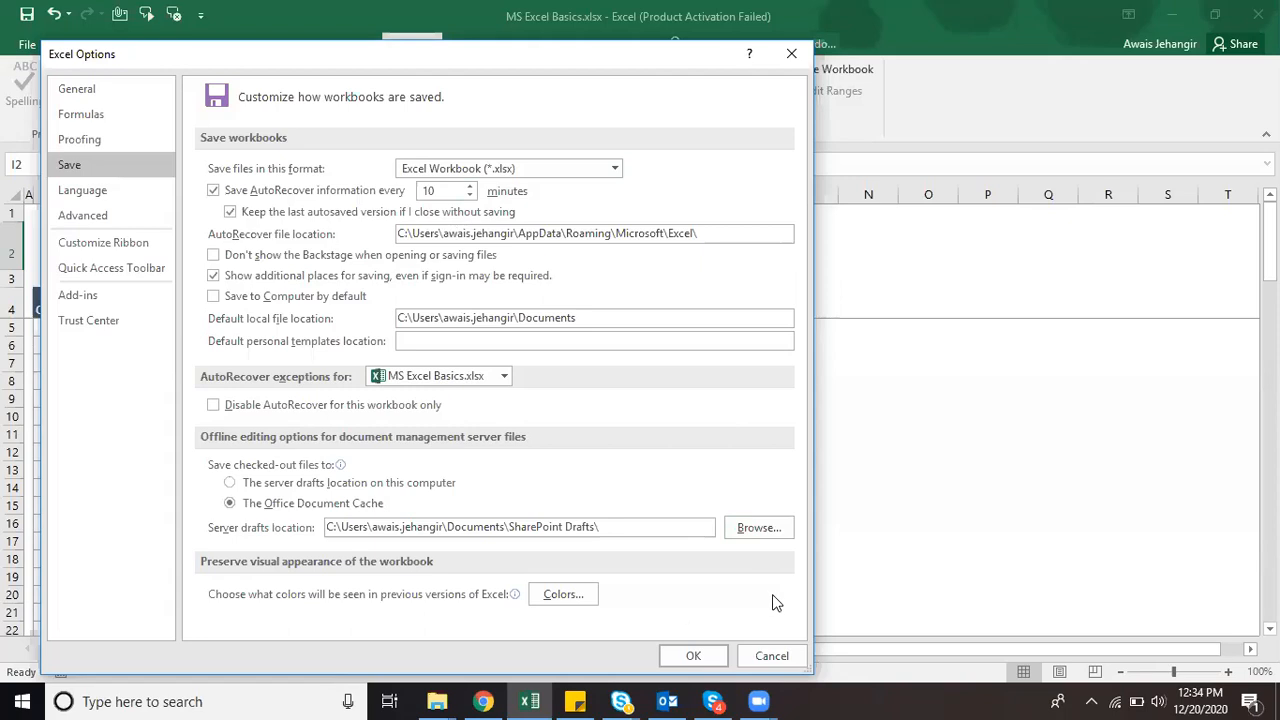
pyautogui.click(790, 55)
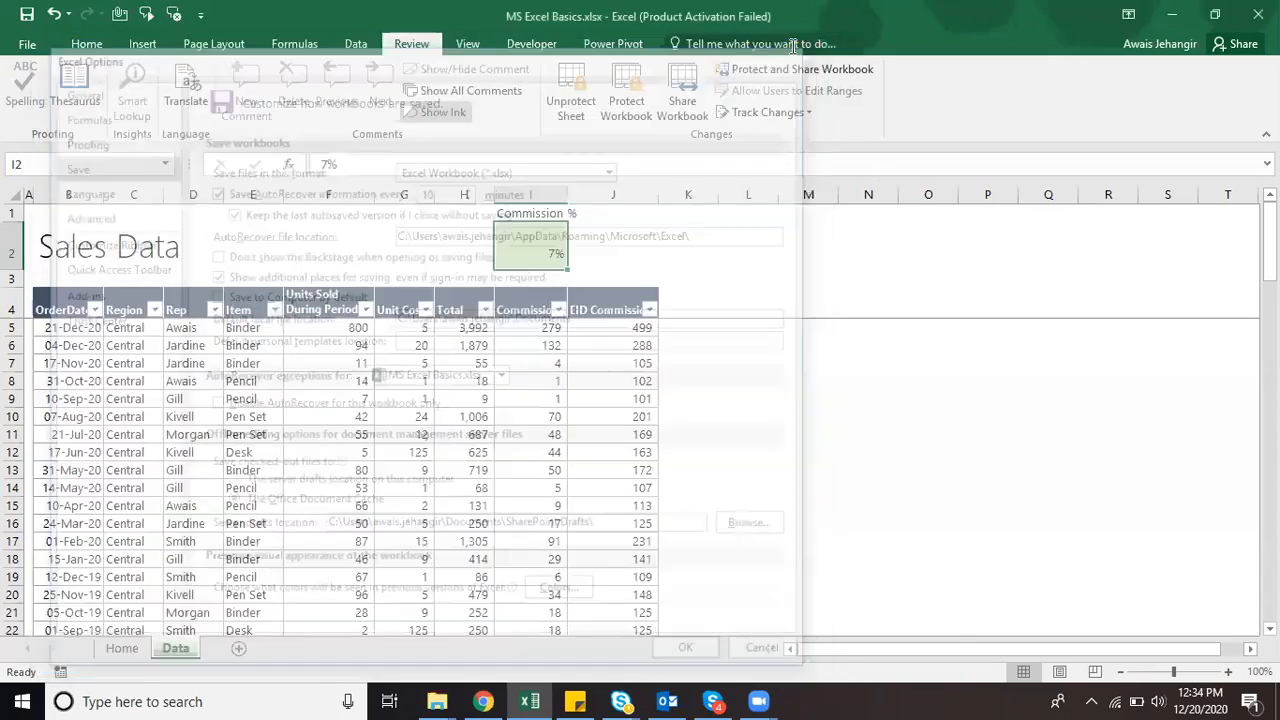
pyautogui.click(30, 44)
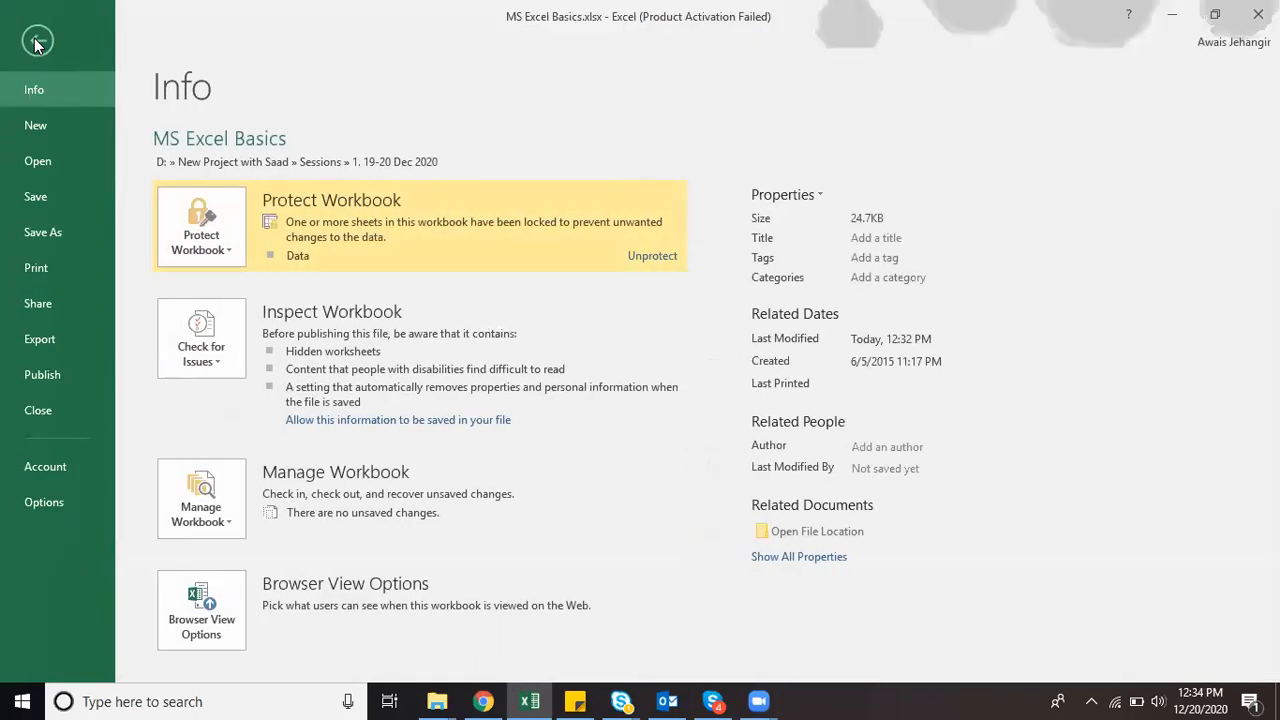
pyautogui.click(36, 508)
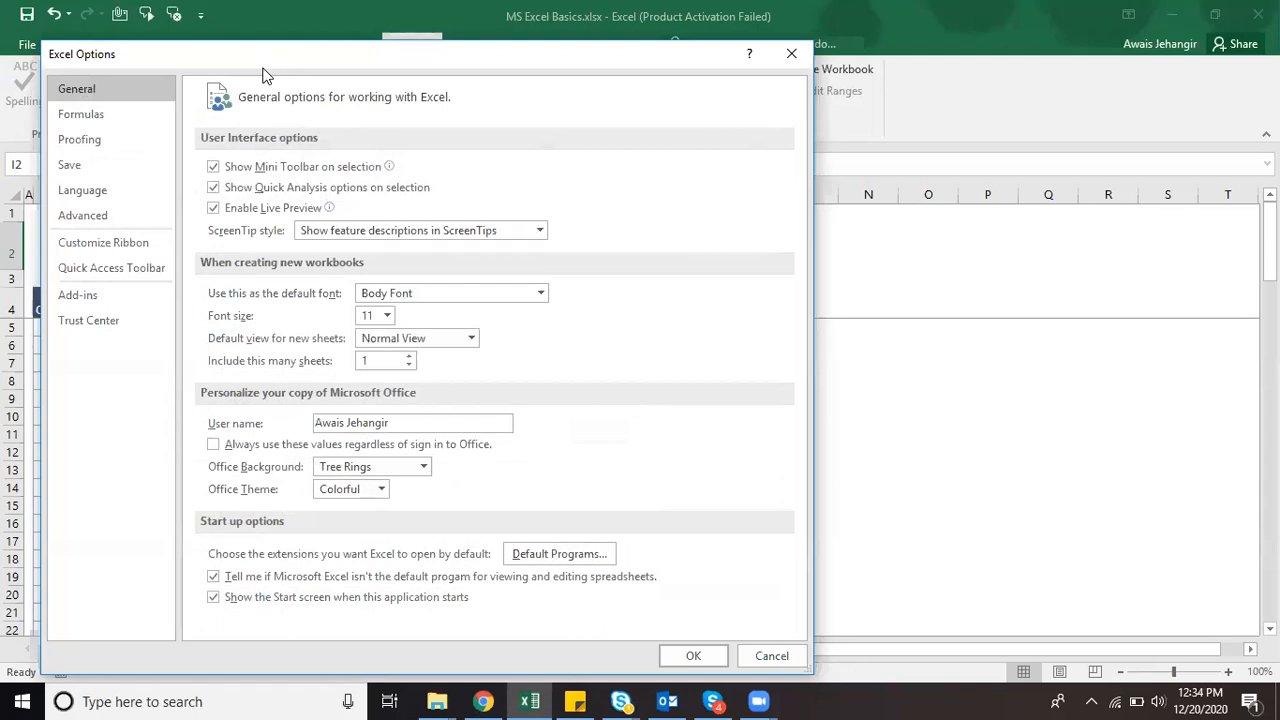
pyautogui.moveTo(265, 75); pyautogui.dragTo(230, 182)
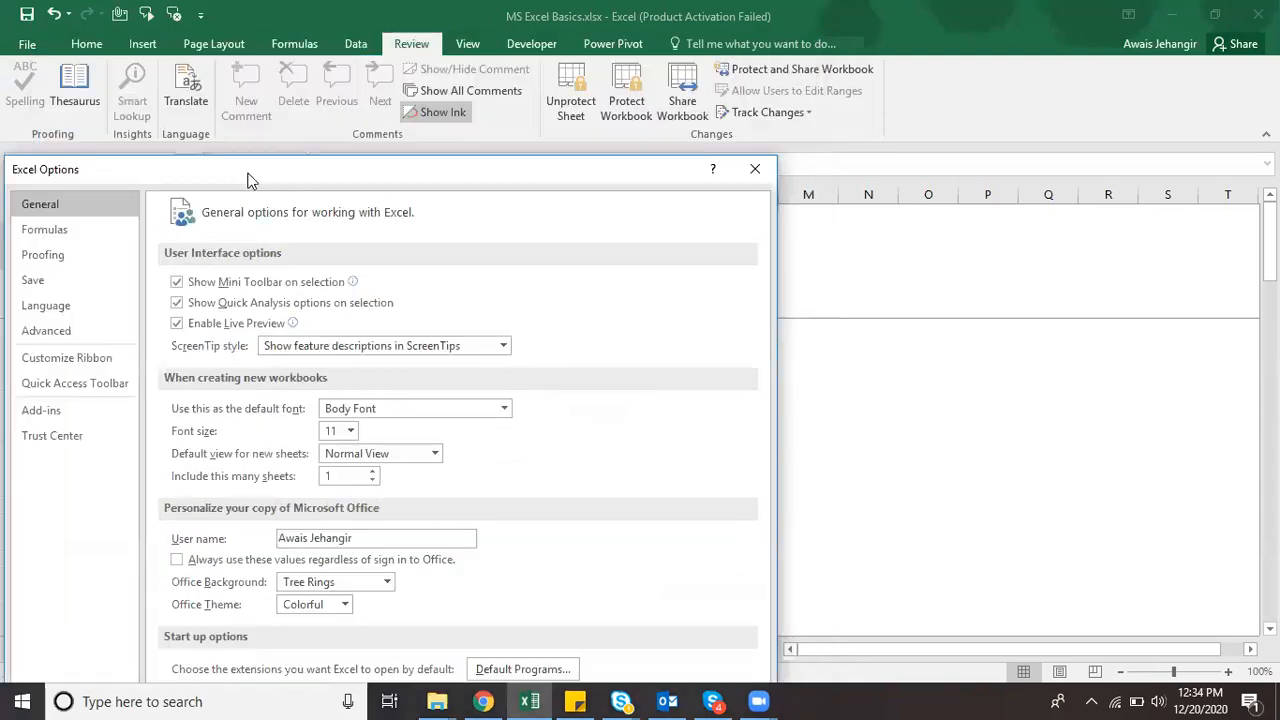
pyautogui.click(758, 172)
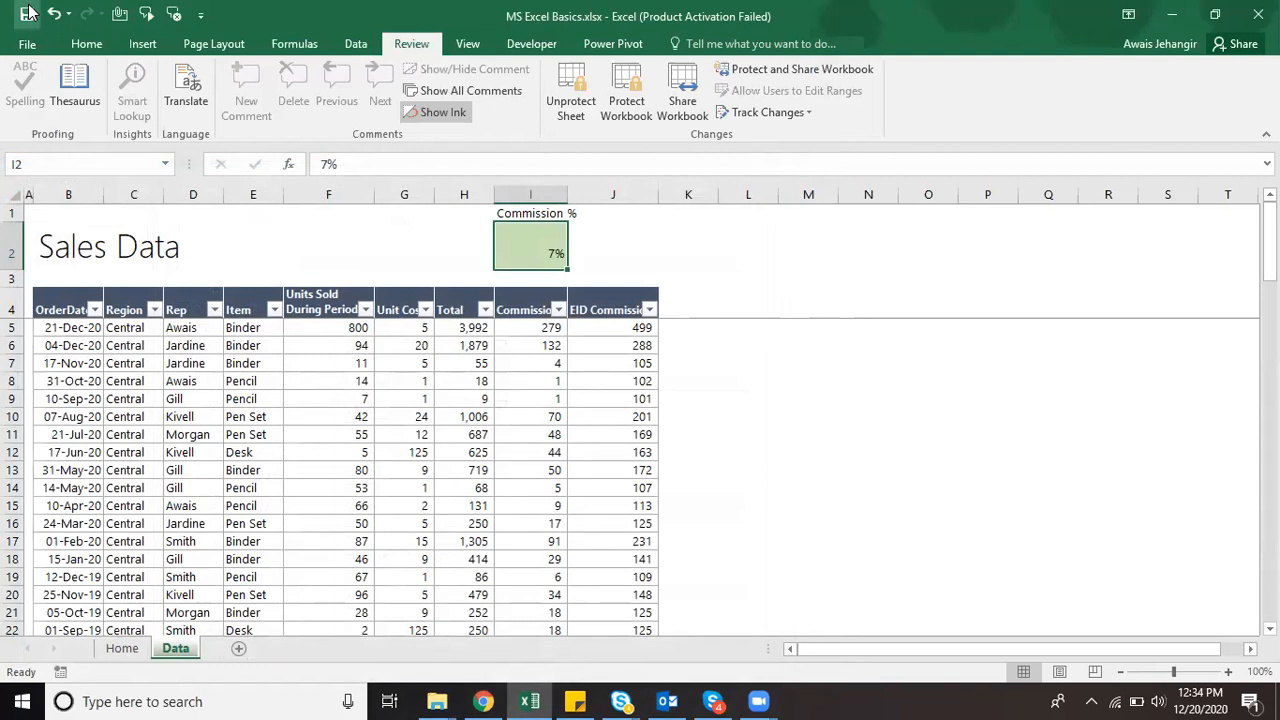
# Step: Display the Home sheet's MS Excel Basics checklist with all seven topics, including Excel security, ticked
pyautogui.click(131, 657)
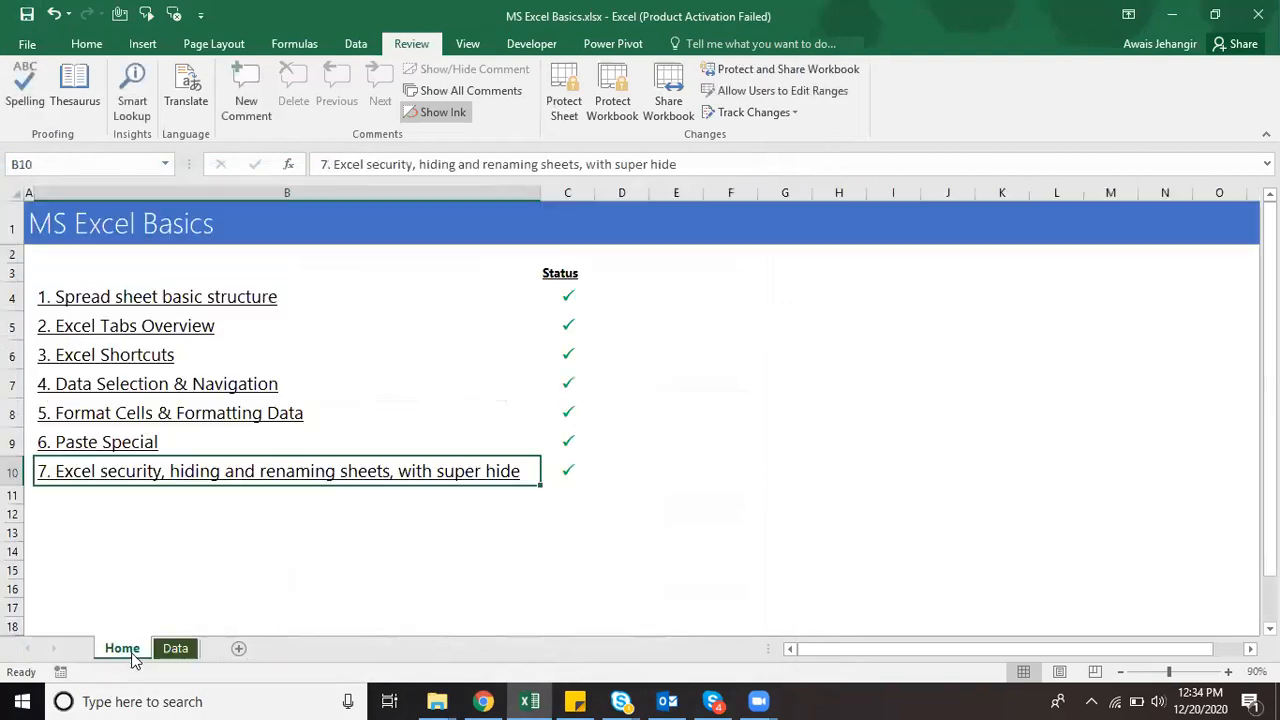
pyautogui.click(1188, 205)
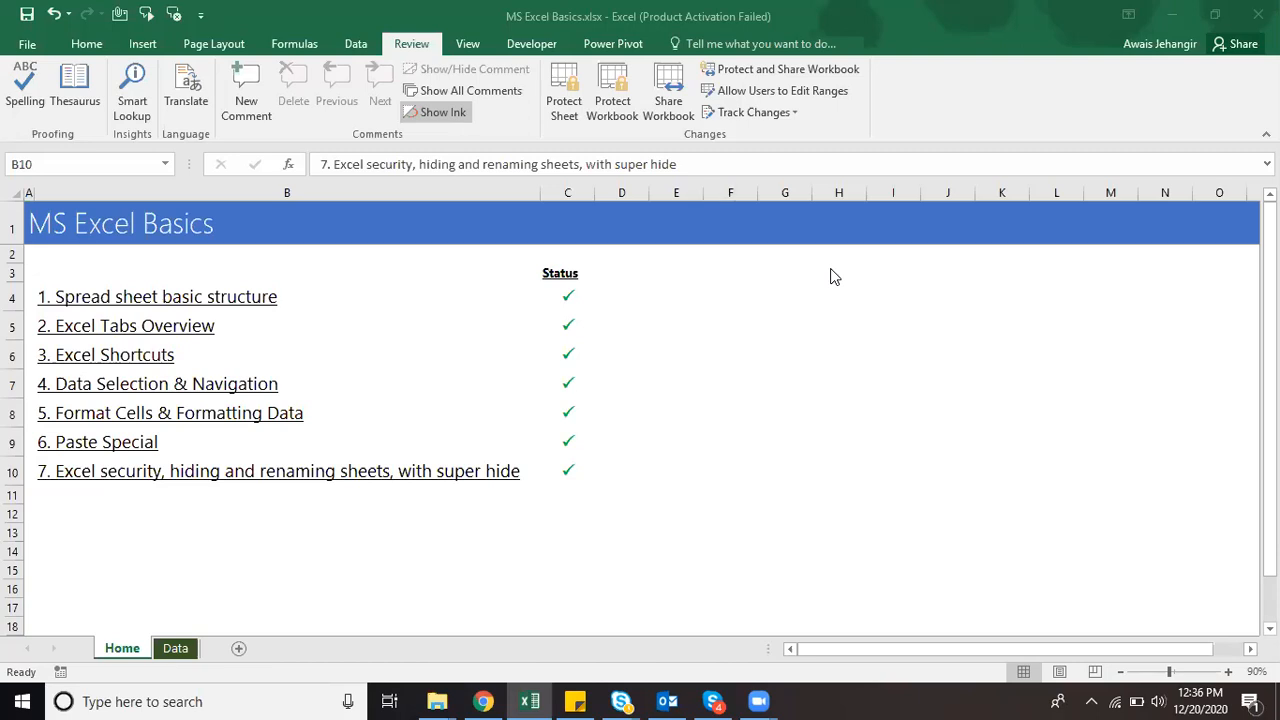
pyautogui.click(455, 240)
pyautogui.click(313, 431)
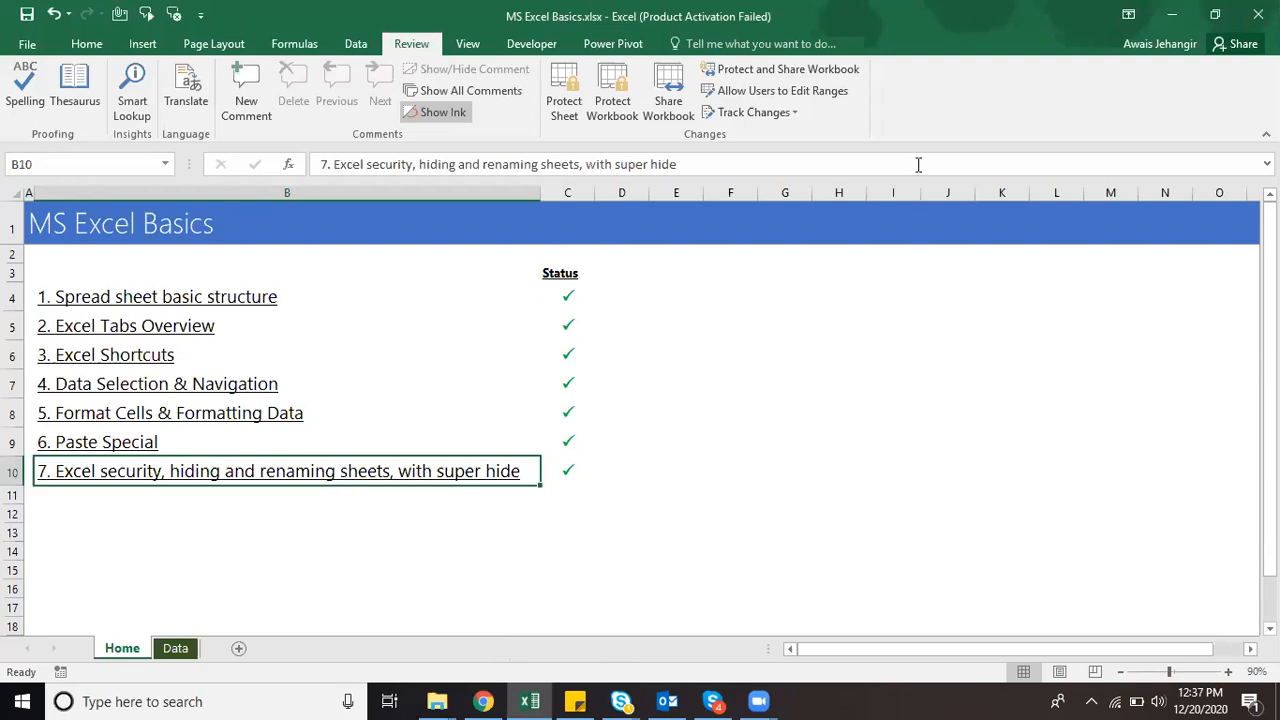
pyautogui.hotkey('alt', 'F11')
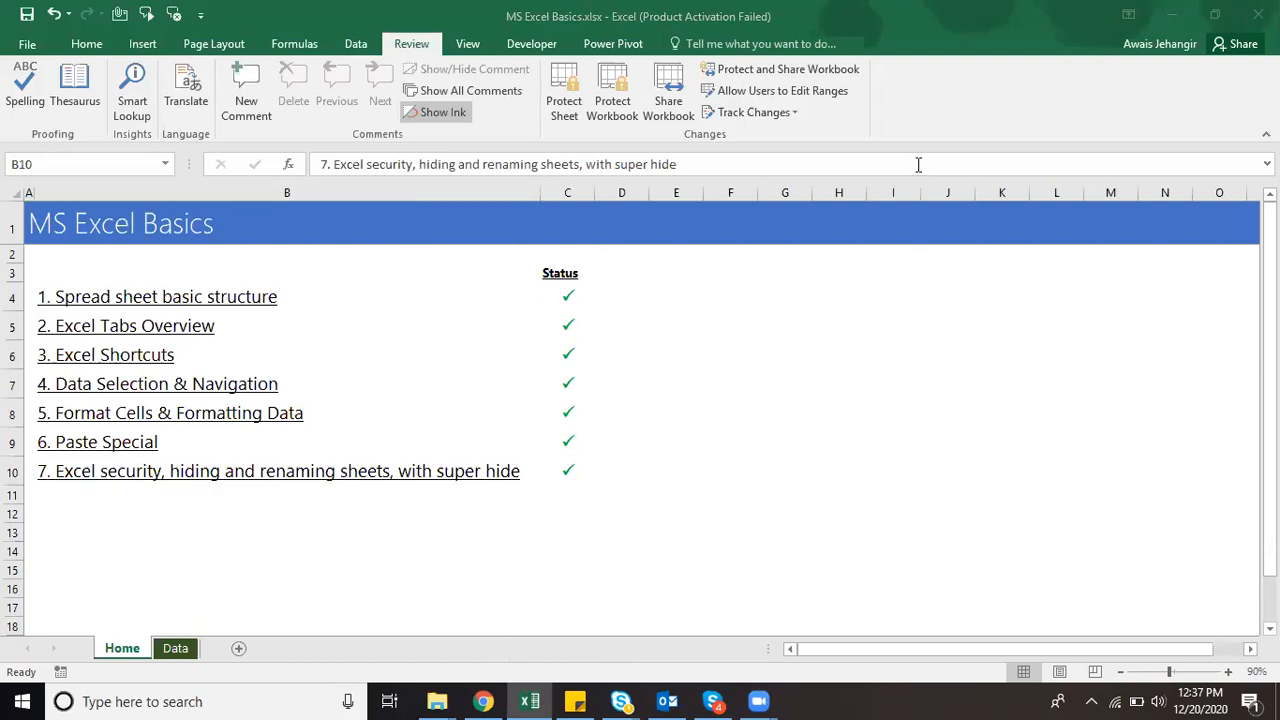